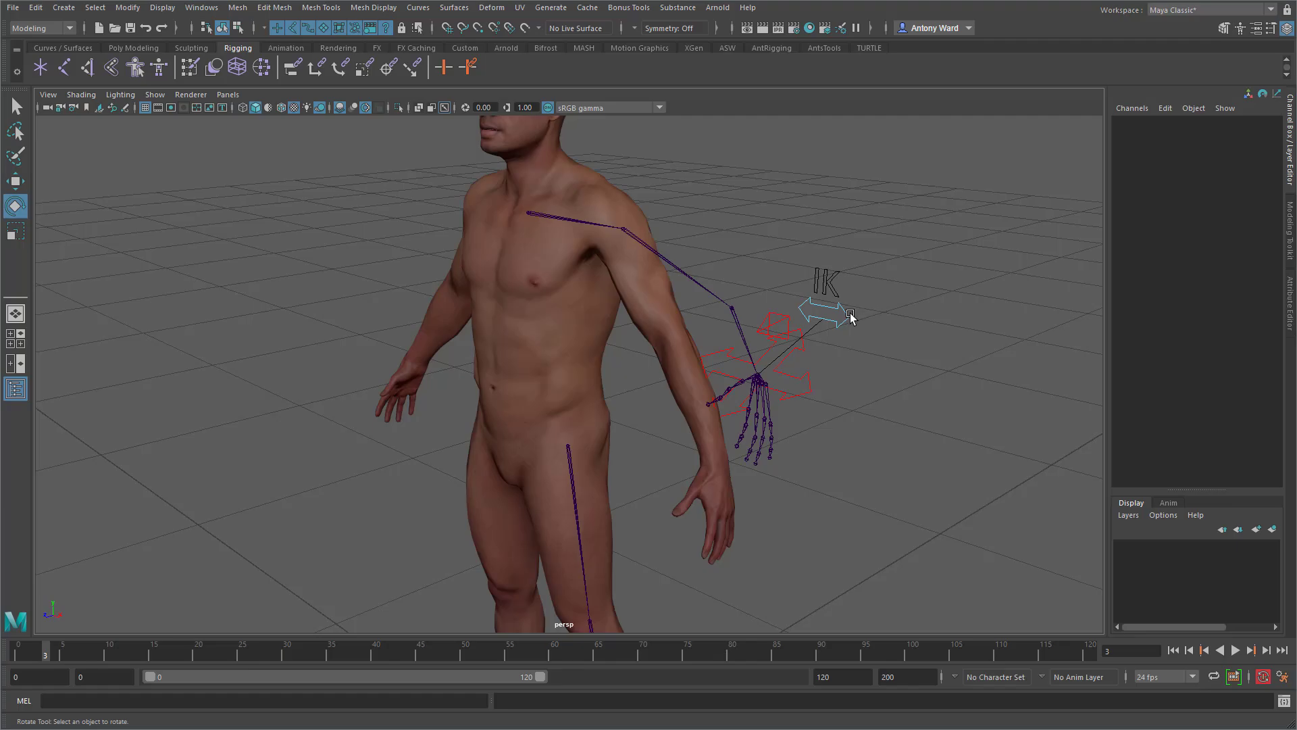
Test the left arm's IK FK Switch attribute on its arrow-shaped switch control by scrubbing the value, ending at 1.
left_click(851, 316)
left_click(1209, 143)
middle_click_drag(898, 217, 900, 208)
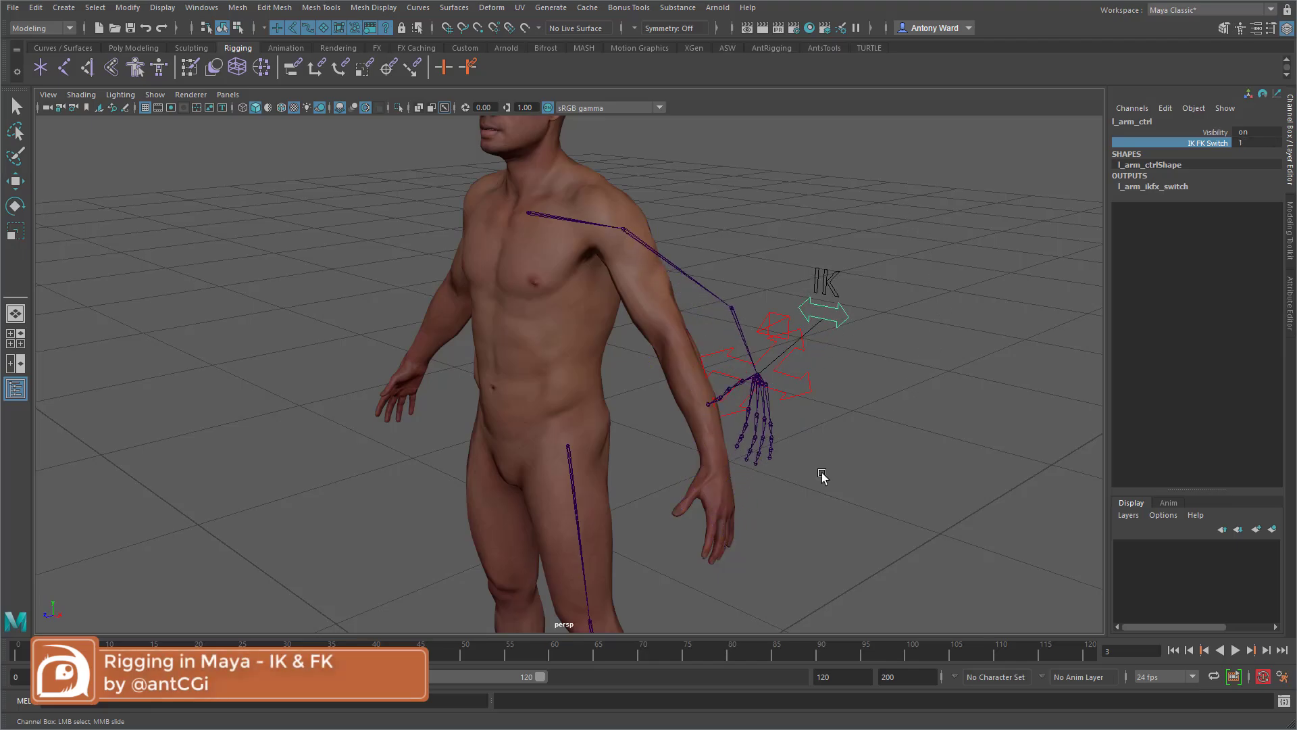
Move the left foot IK control to about -0.25, -0.18, 0.26 and rotate it to about -24.8, 6.5, 9.3.
left_click_drag(767, 531, 789, 466, "alt")
middle_click_drag(702, 406, 710, 142, "alt")
left_click_drag(672, 281, 608, 327, "alt")
left_click(649, 559)
key("w")
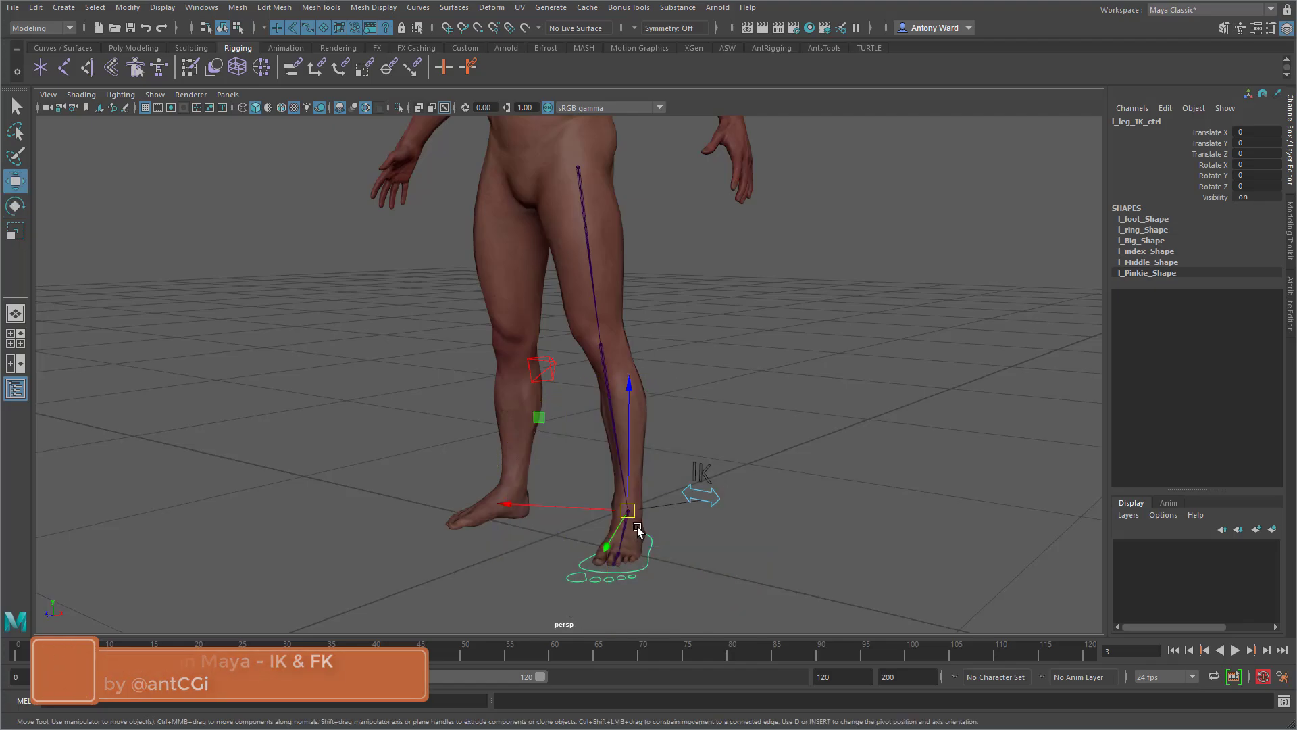
left_click_drag(623, 522, 733, 409, "alt")
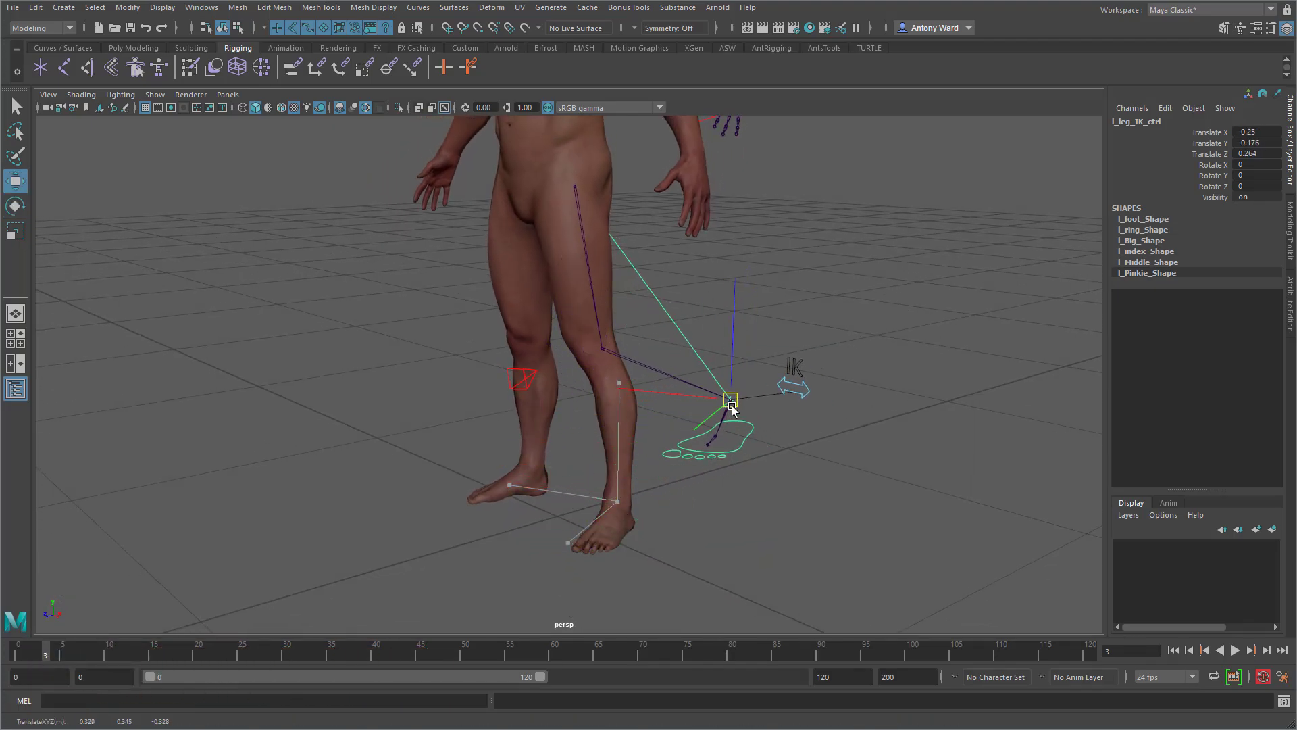
key("e")
left_click_drag(663, 362, 642, 432)
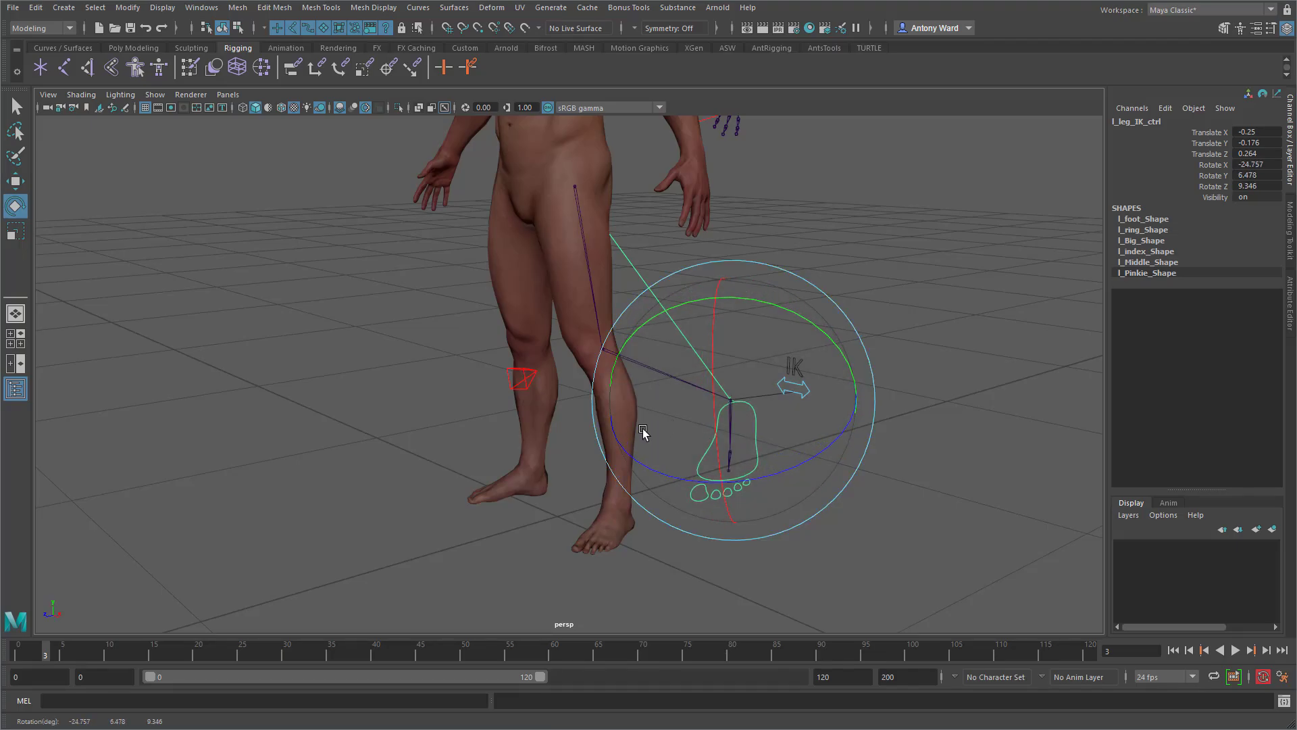
Move the left knee control sideways to a Translate X of about -0.16.
left_click(523, 383)
key("w")
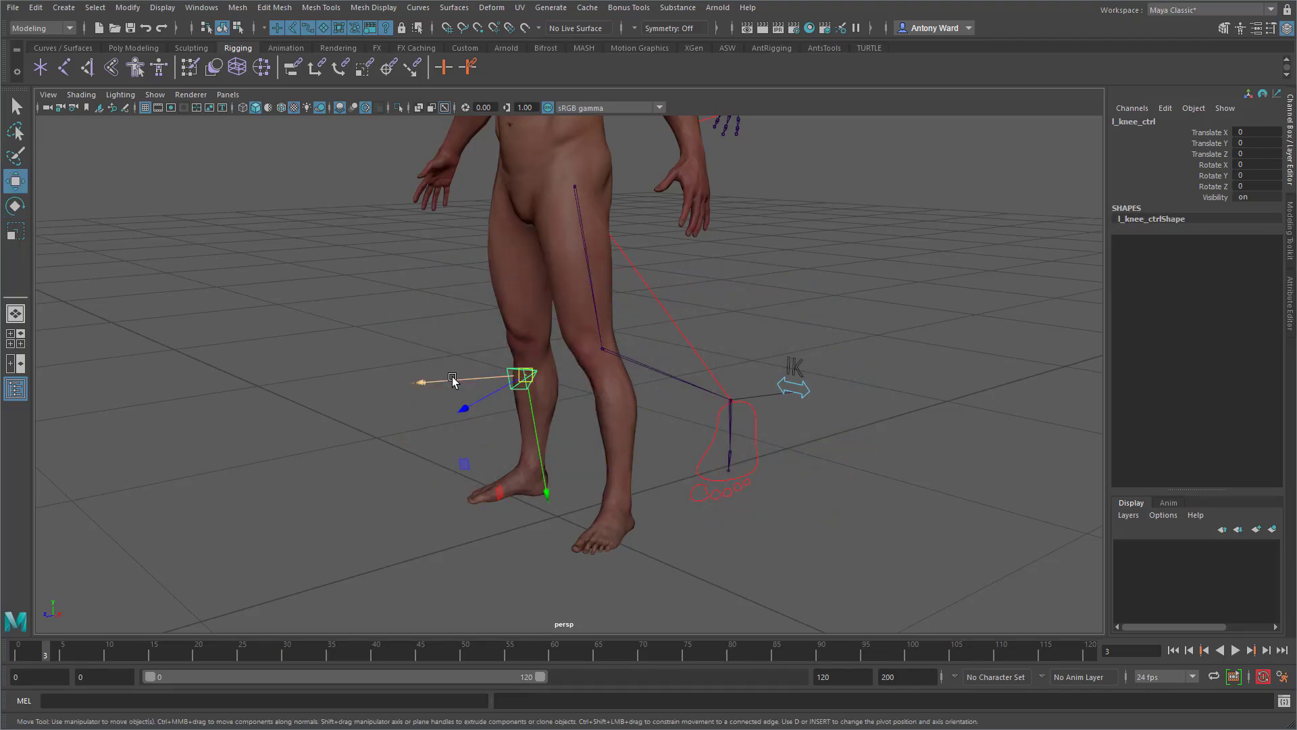
left_click_drag(473, 379, 532, 375)
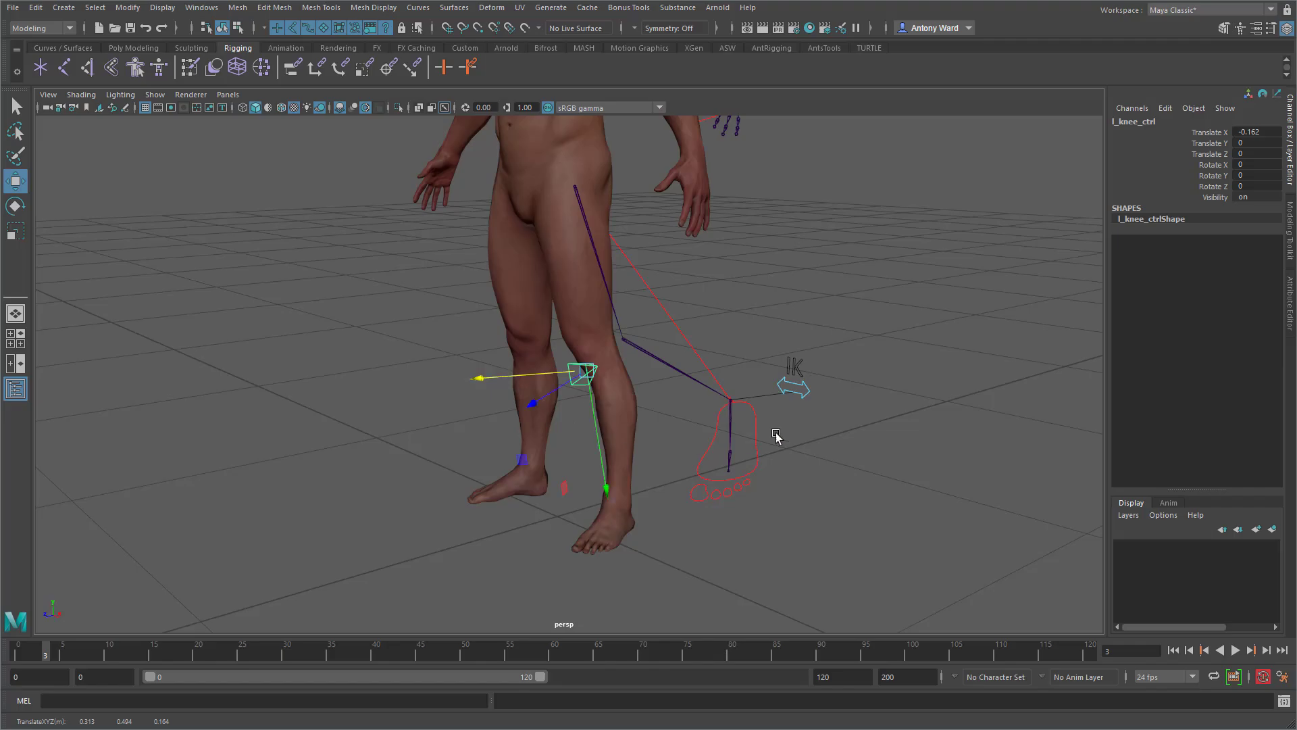
Test the left leg's IK FK Switch attribute on its arrow-shaped switch control by scrubbing the value, ending at 1.
left_click(813, 395)
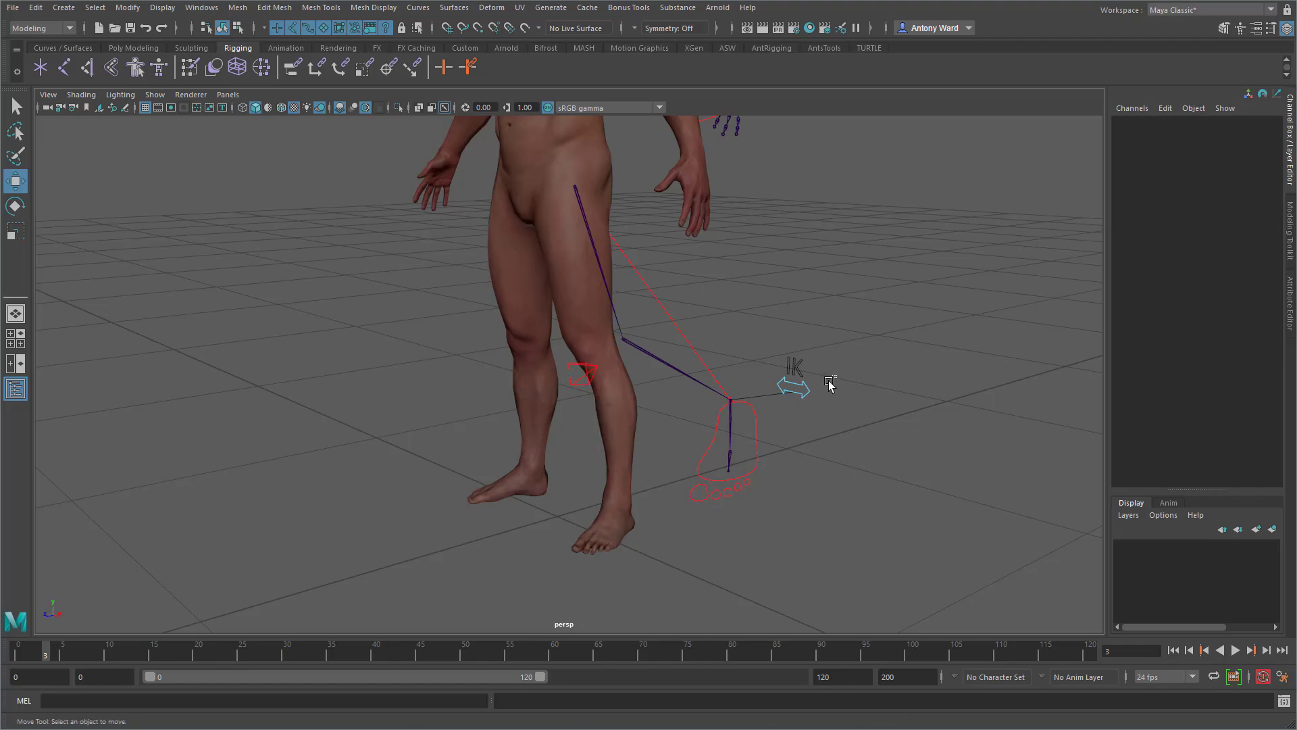
left_click_drag(829, 382, 805, 405)
left_click_drag(892, 388, 961, 365, "alt")
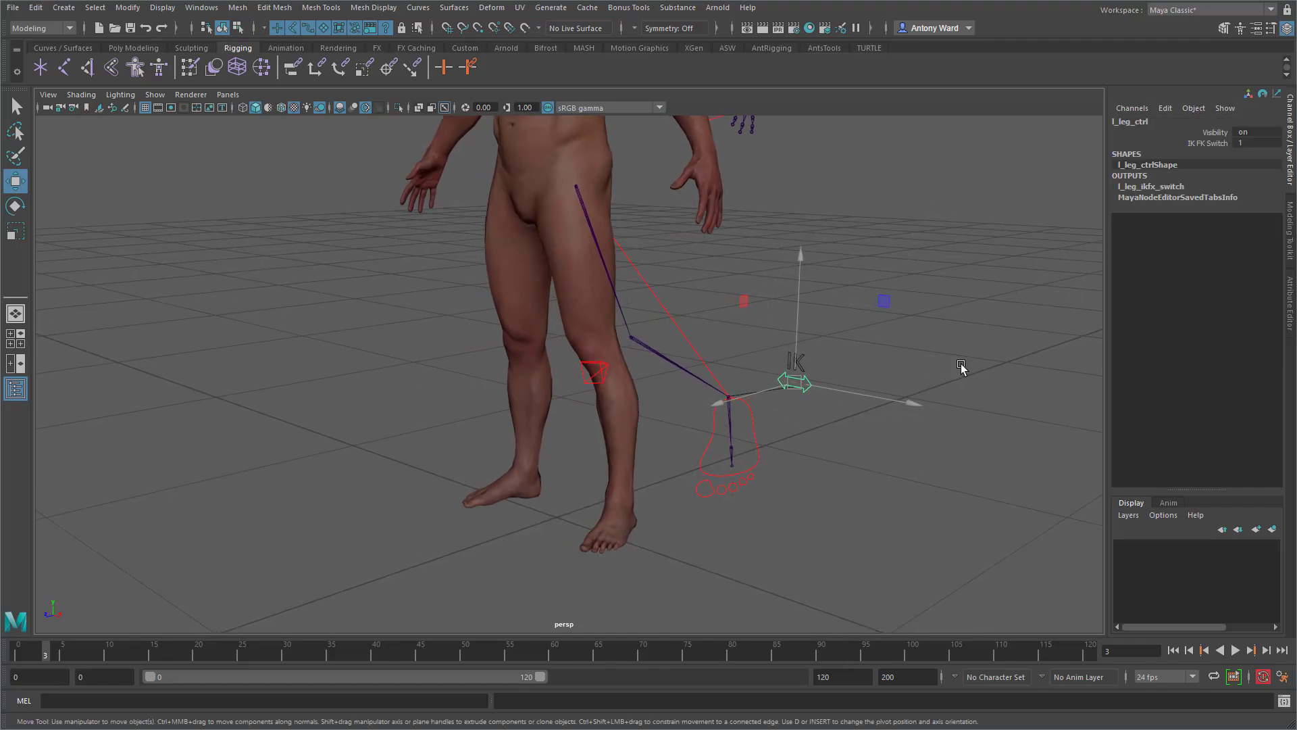
left_click(1213, 144)
mouse_move(880, 266)
middle_mouse_down()
mouse_move(867, 263)
mouse_move(883, 261)
middle_mouse_up()
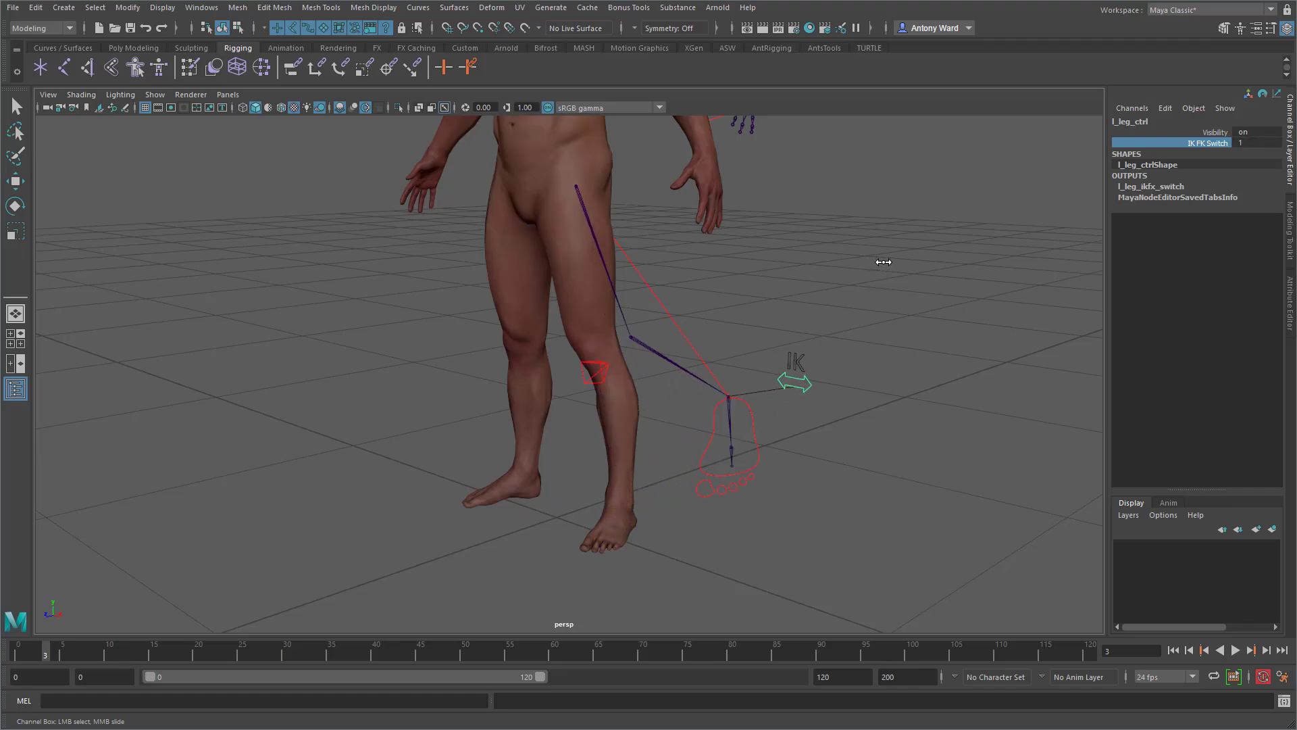
Hide the male body mesh around the legs and select the left leg's switch control.
left_click(516, 308)
key("w")
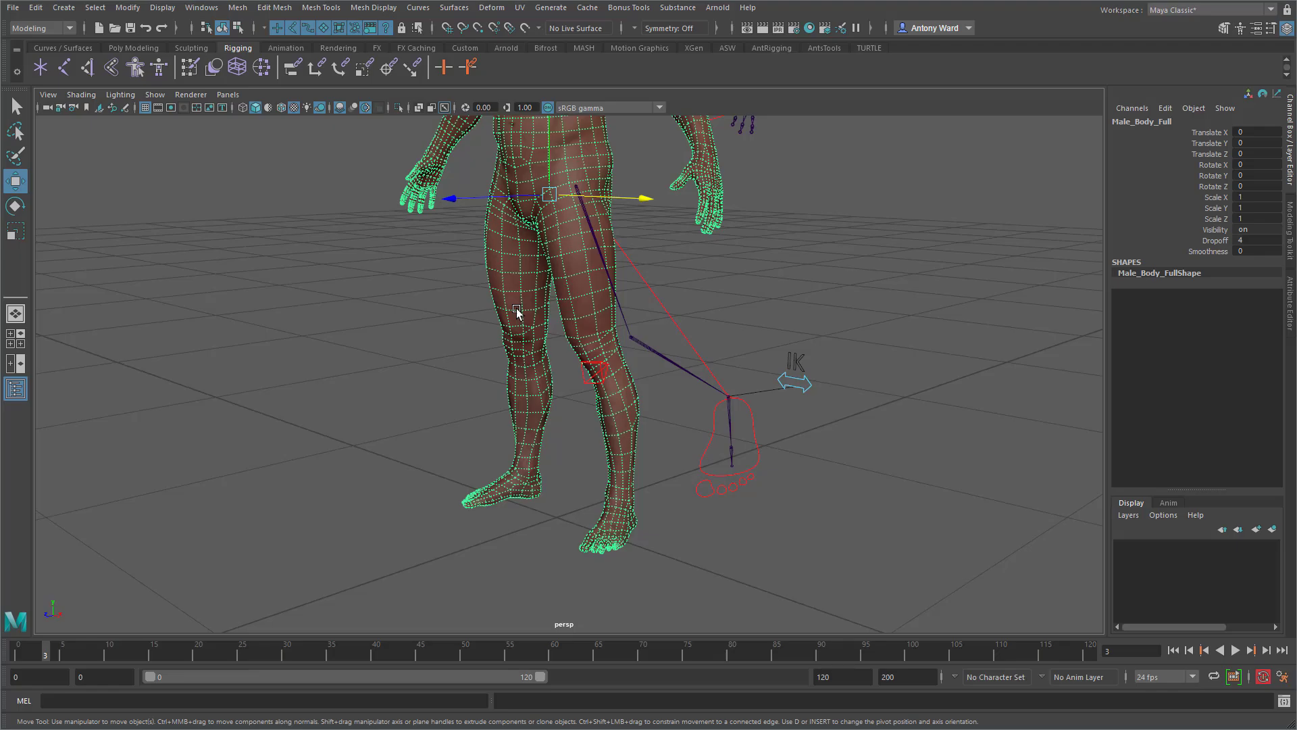
key("ctrl+h")
left_click(810, 384)
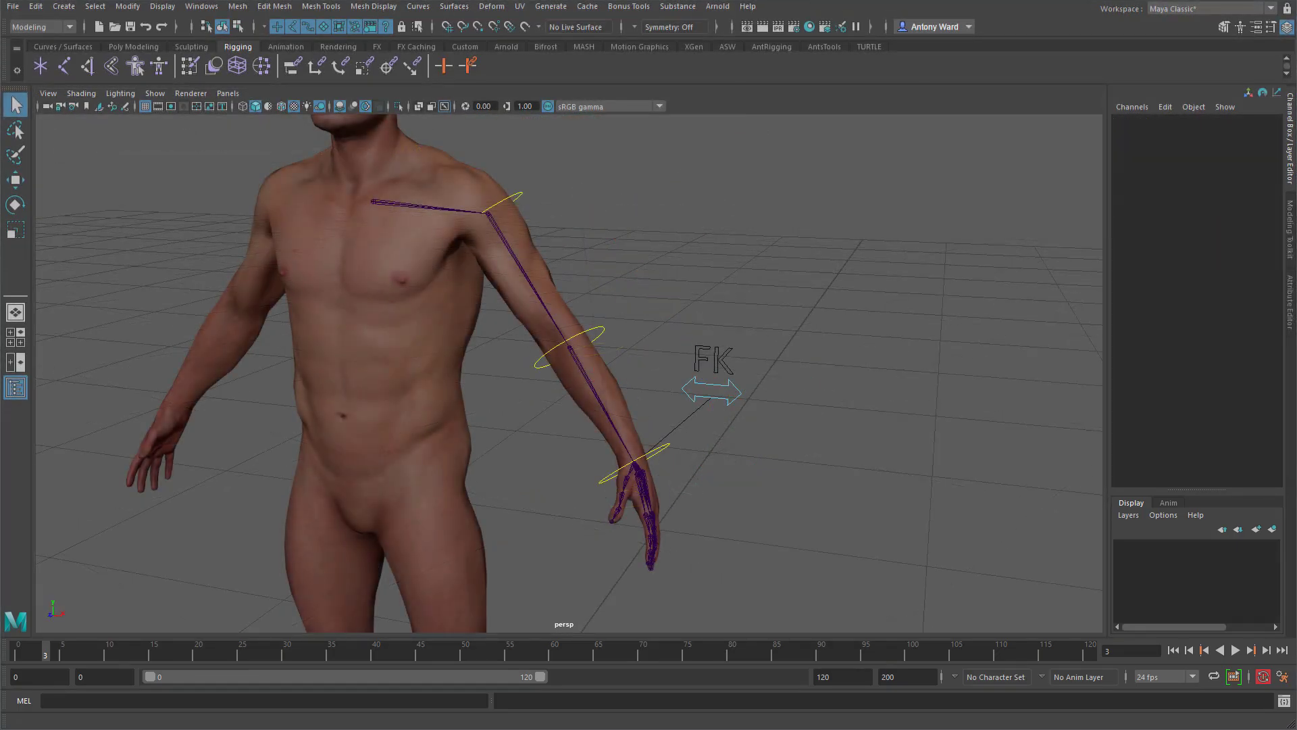
Examine the left arm's joints and ring-shaped FK controls against the body mesh from several angles.
left_click_drag(407, 292, 504, 364, "alt")
left_click(475, 294)
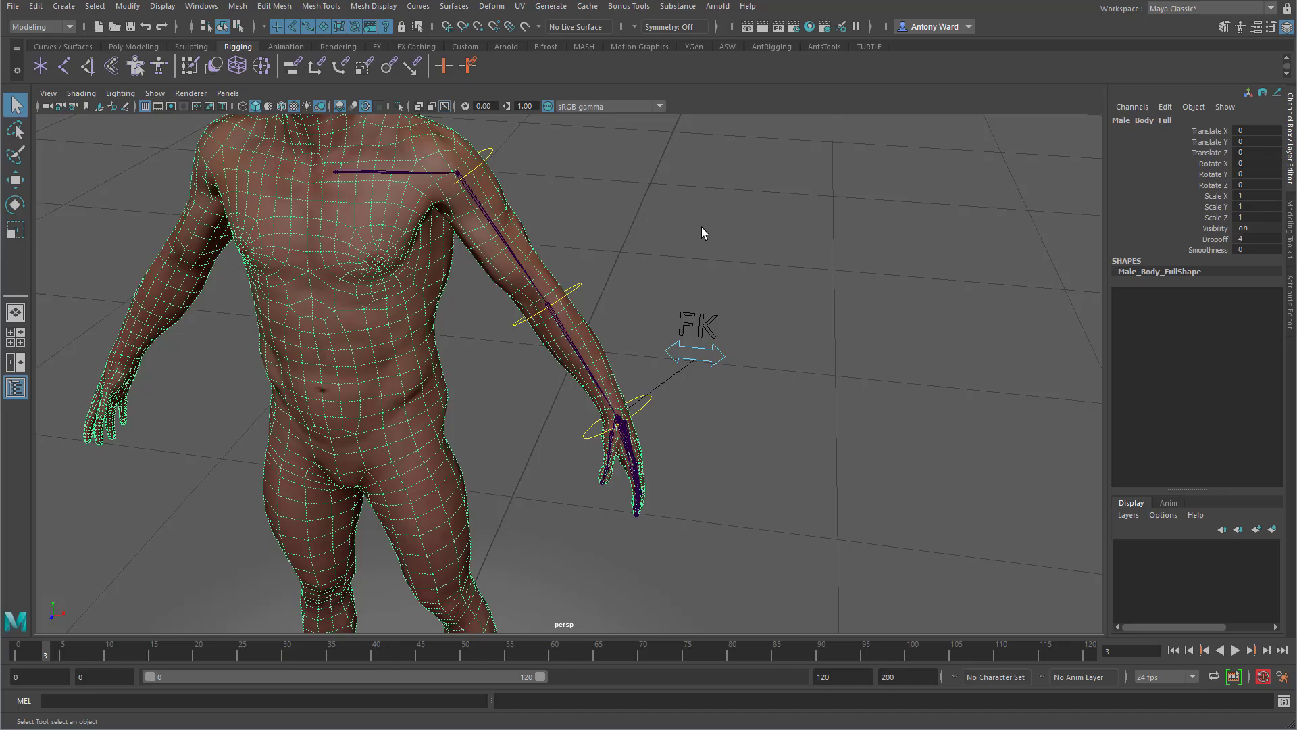
mouse_move(466, 346)
left_mouse_down("alt")
mouse_move(481, 353)
mouse_move(463, 337)
left_mouse_up("alt")
left_click(696, 362)
left_click_drag(696, 361, 622, 382, "alt")
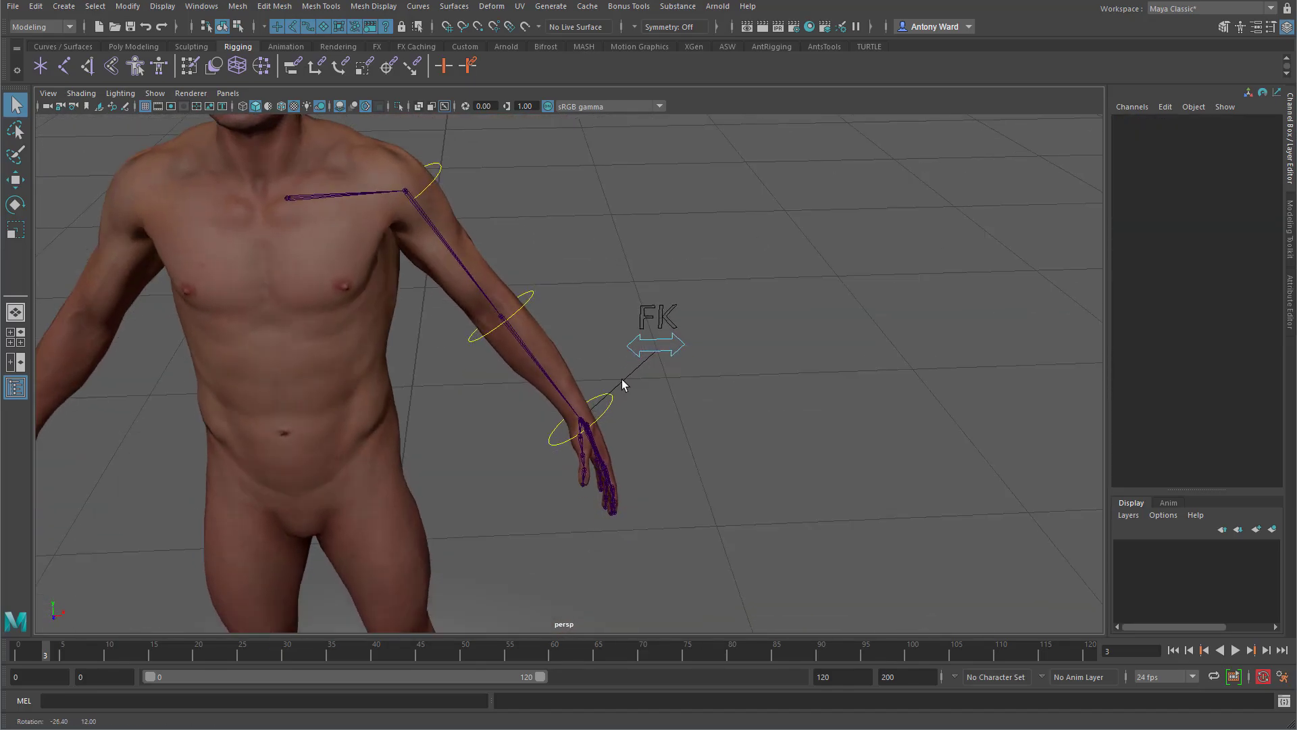
middle_click_drag(570, 371, 602, 298, "alt")
right_click_drag(602, 298, 721, 292, "alt")
middle_click_drag(721, 292, 715, 353, "alt")
left_click_drag(756, 371, 689, 330, "alt")
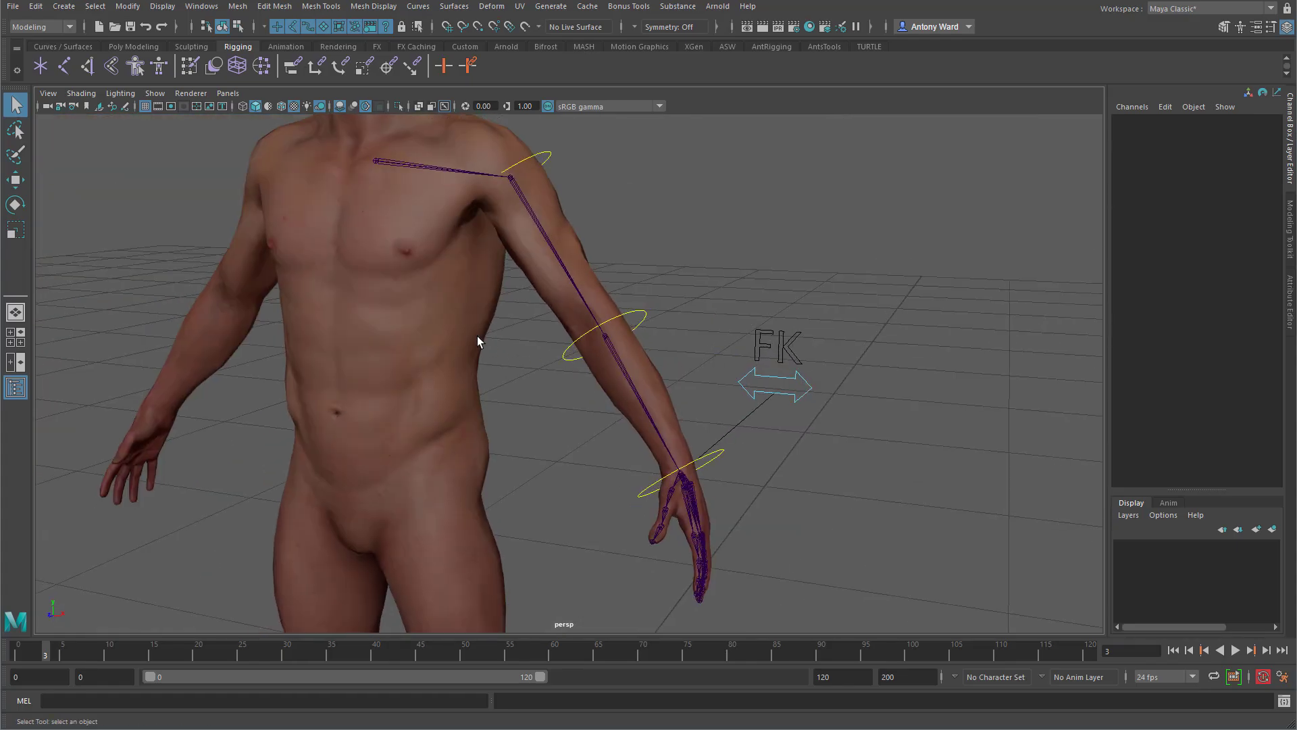
right_click_drag(492, 411, 478, 386, "alt")
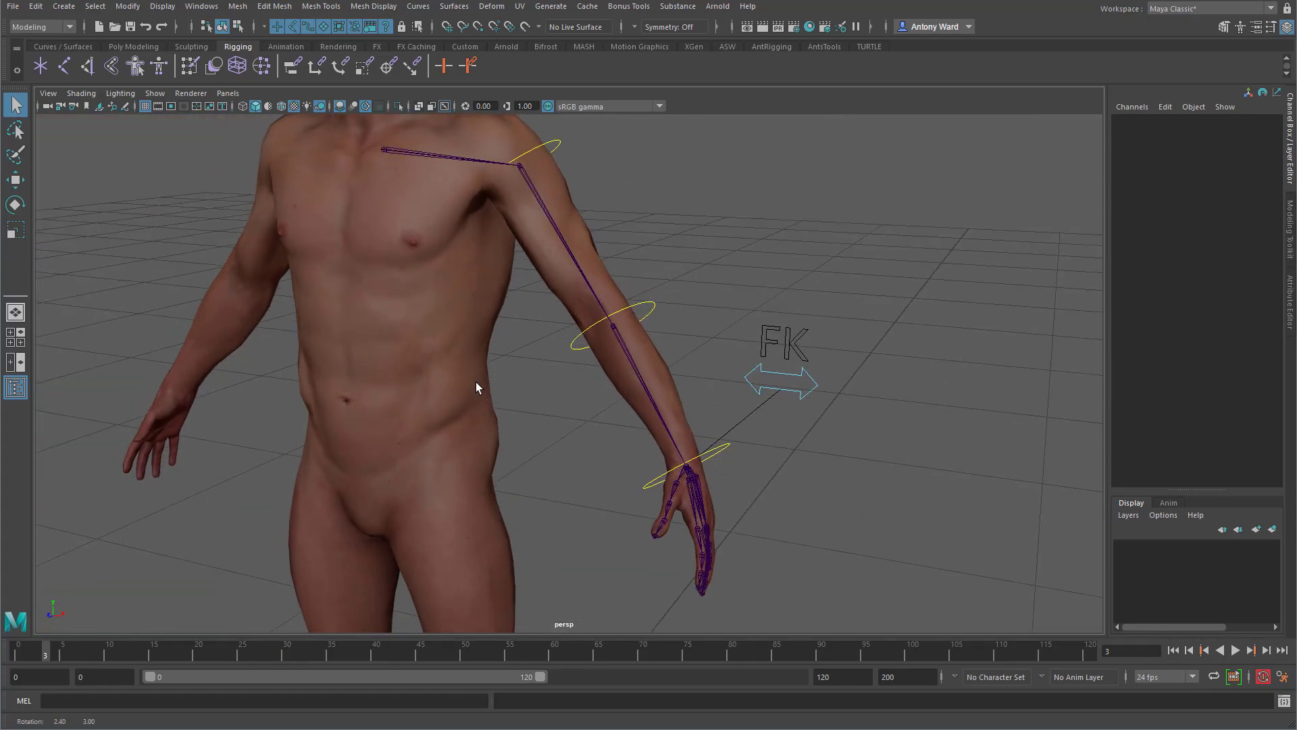
Hide the male body mesh so only the left arm's joints and controls remain in view.
left_click(458, 351)
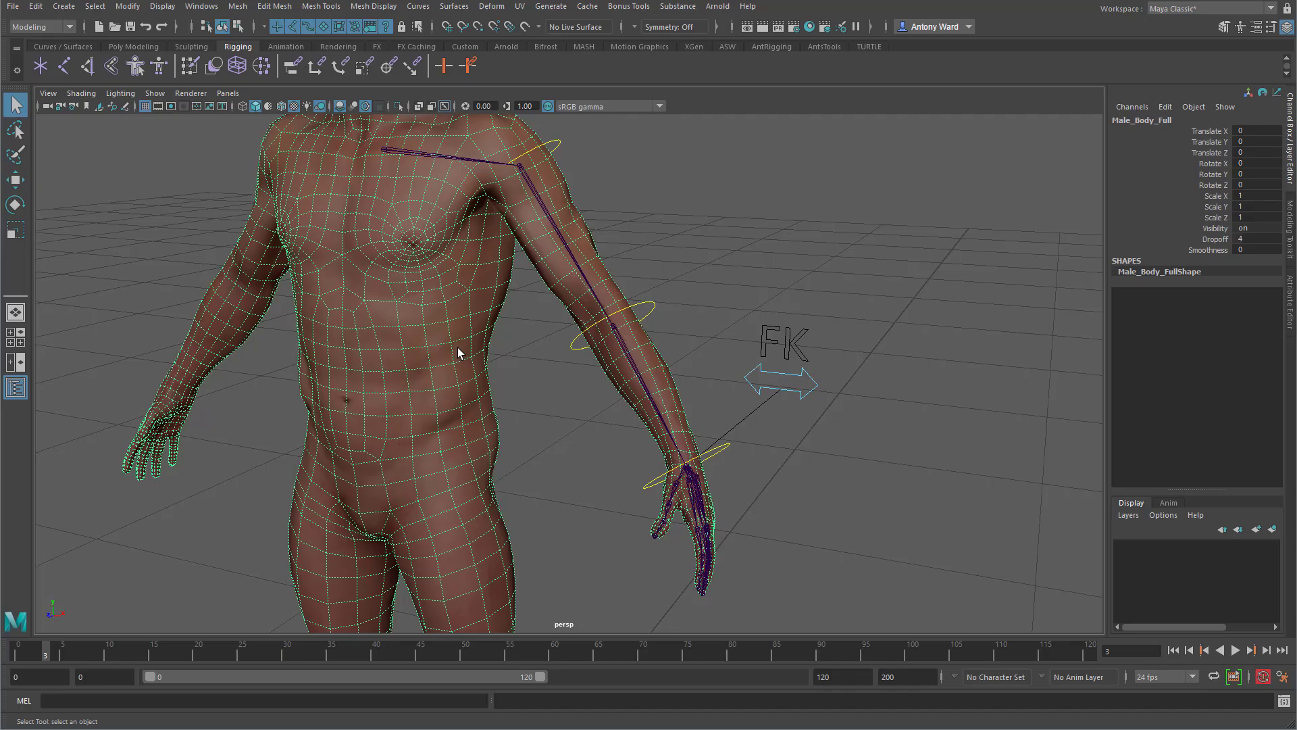
key("ctrl+h")
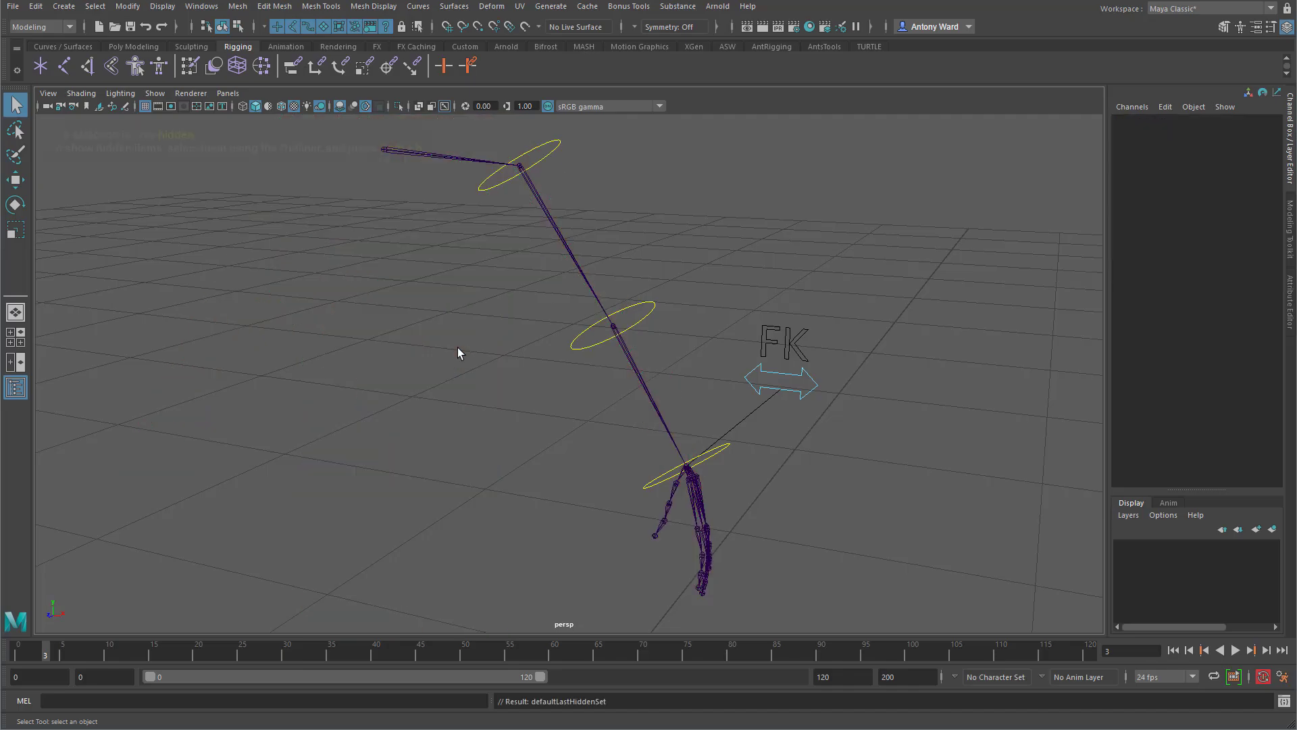
right_click_drag(777, 377, 593, 380, "alt")
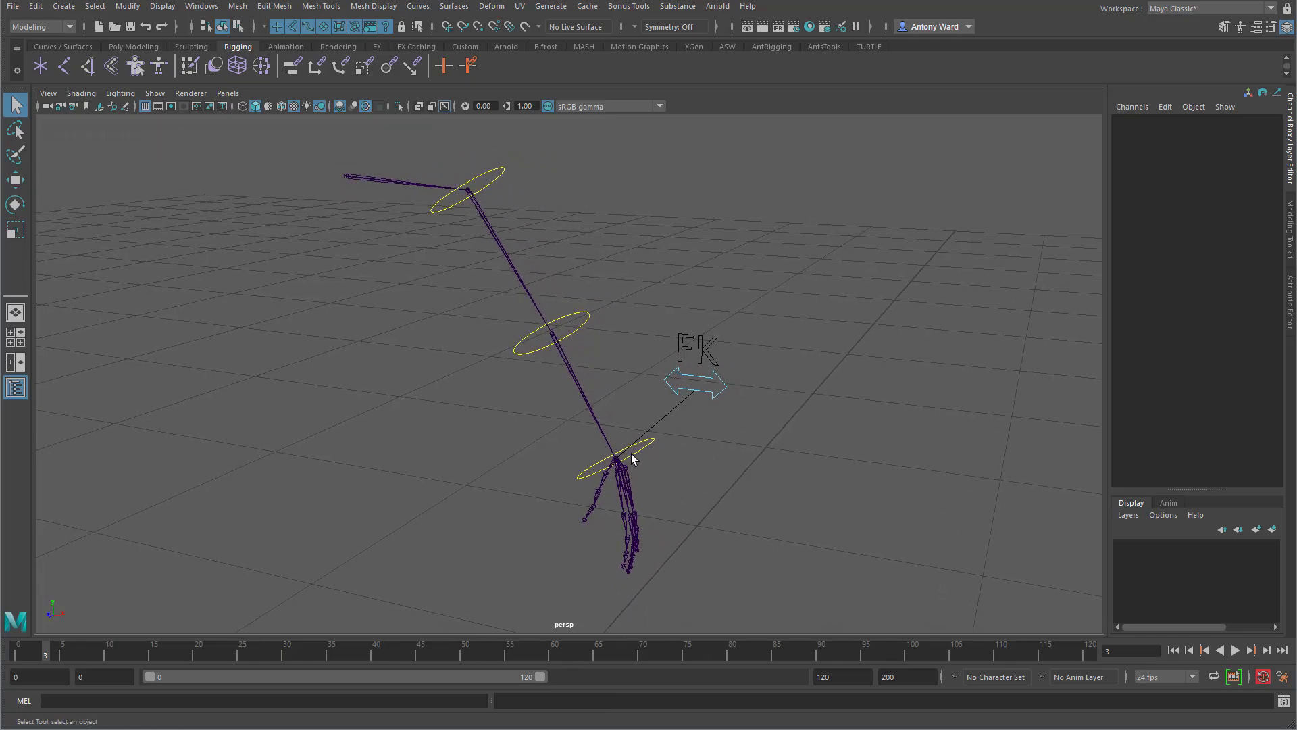
Select the left arm's switch control and scrub its IK FK Switch attribute, ending at 0 for FK.
left_click_drag(699, 349, 719, 391, "alt")
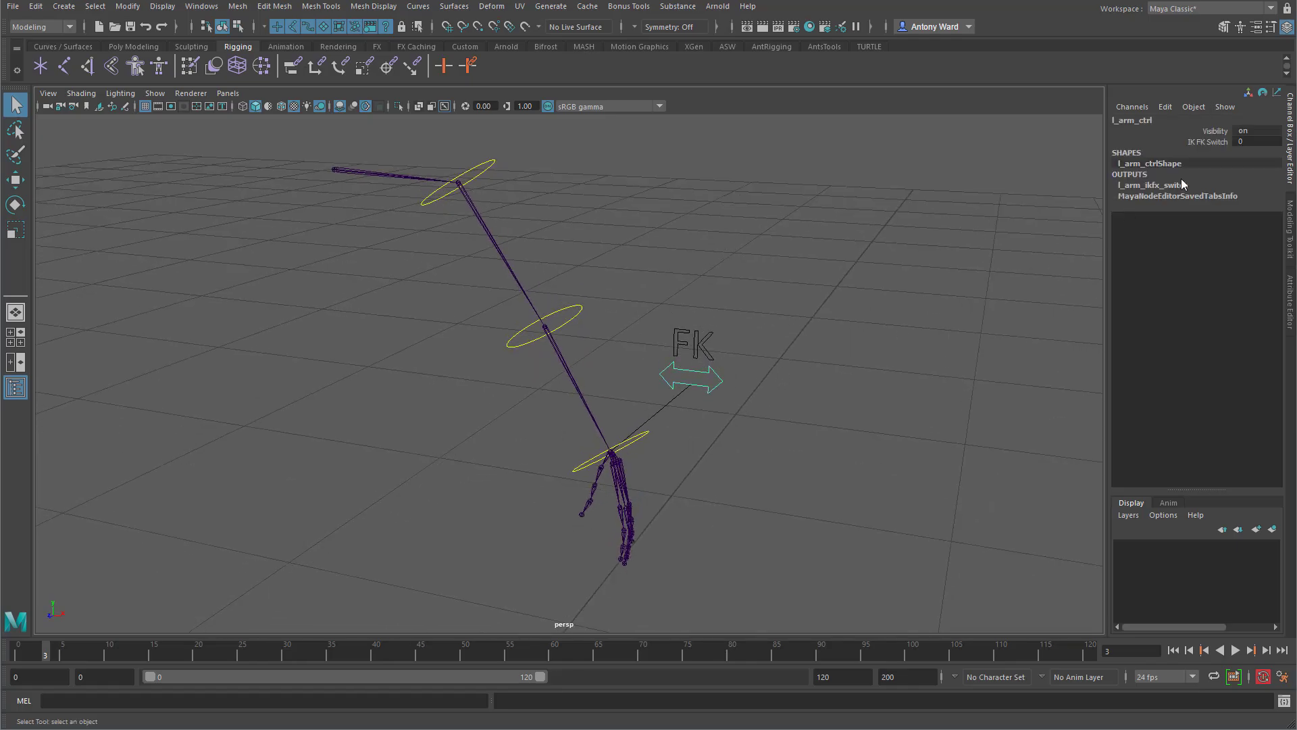
left_click(1208, 142)
middle_click_drag(665, 319, 876, 307)
middle_click_drag(723, 299, 595, 401)
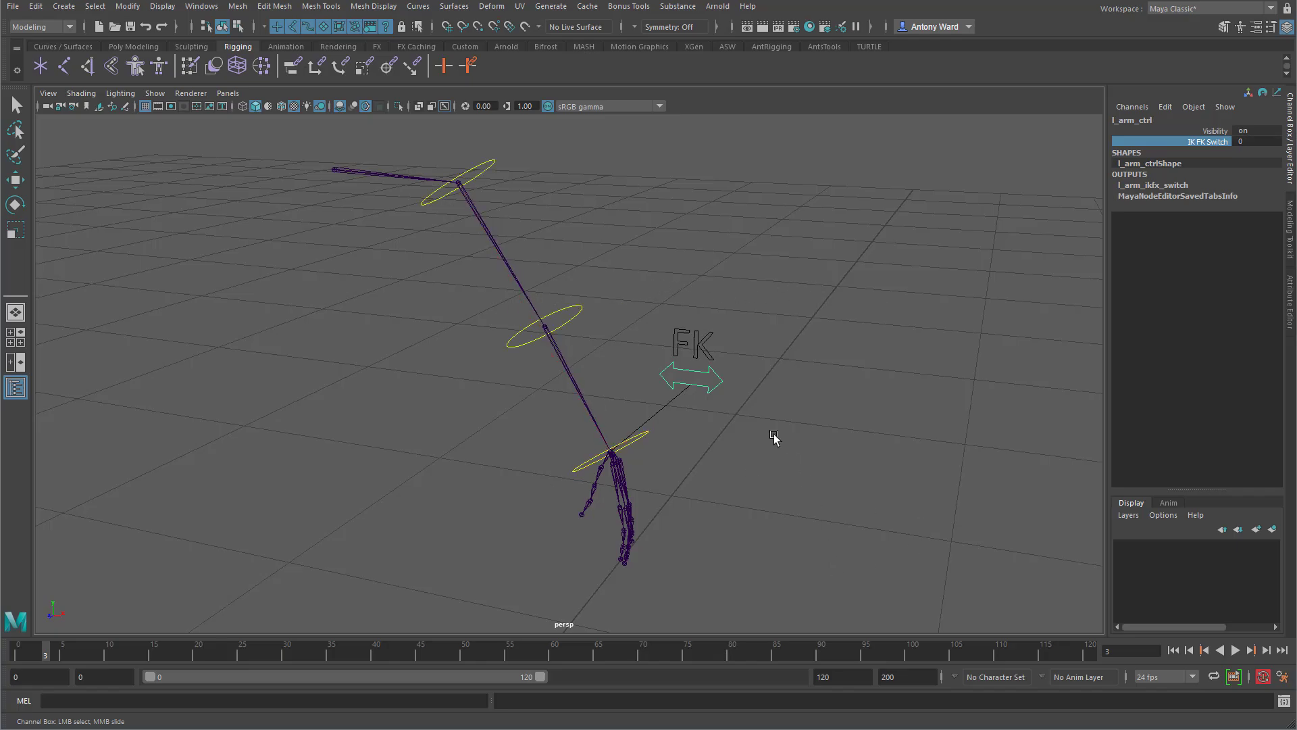
With the Rotate tool active, select the left upper arm FK control, followed by the left wrist FK control.
left_click_drag(774, 435, 771, 431, "alt")
middle_click_drag(754, 434, 761, 454, "alt")
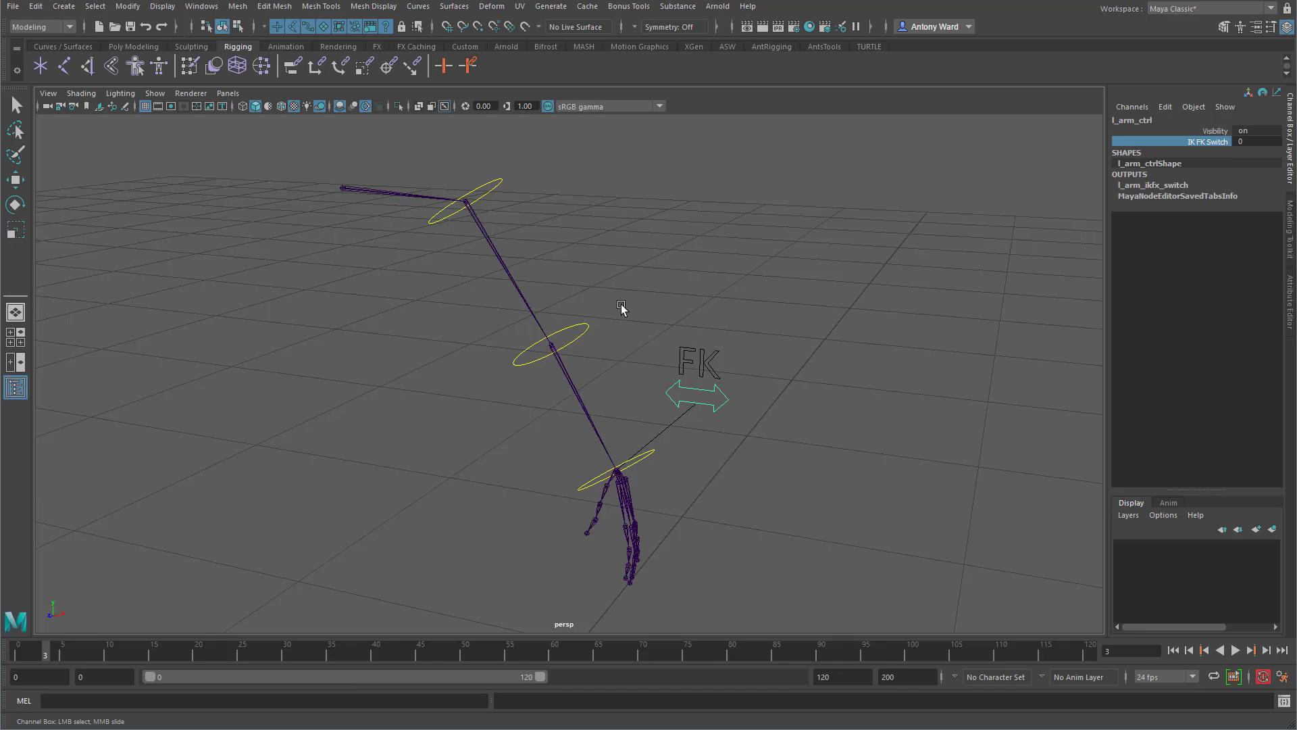
left_click(511, 214)
key("e")
left_click_drag(601, 327, 600, 329, "alt")
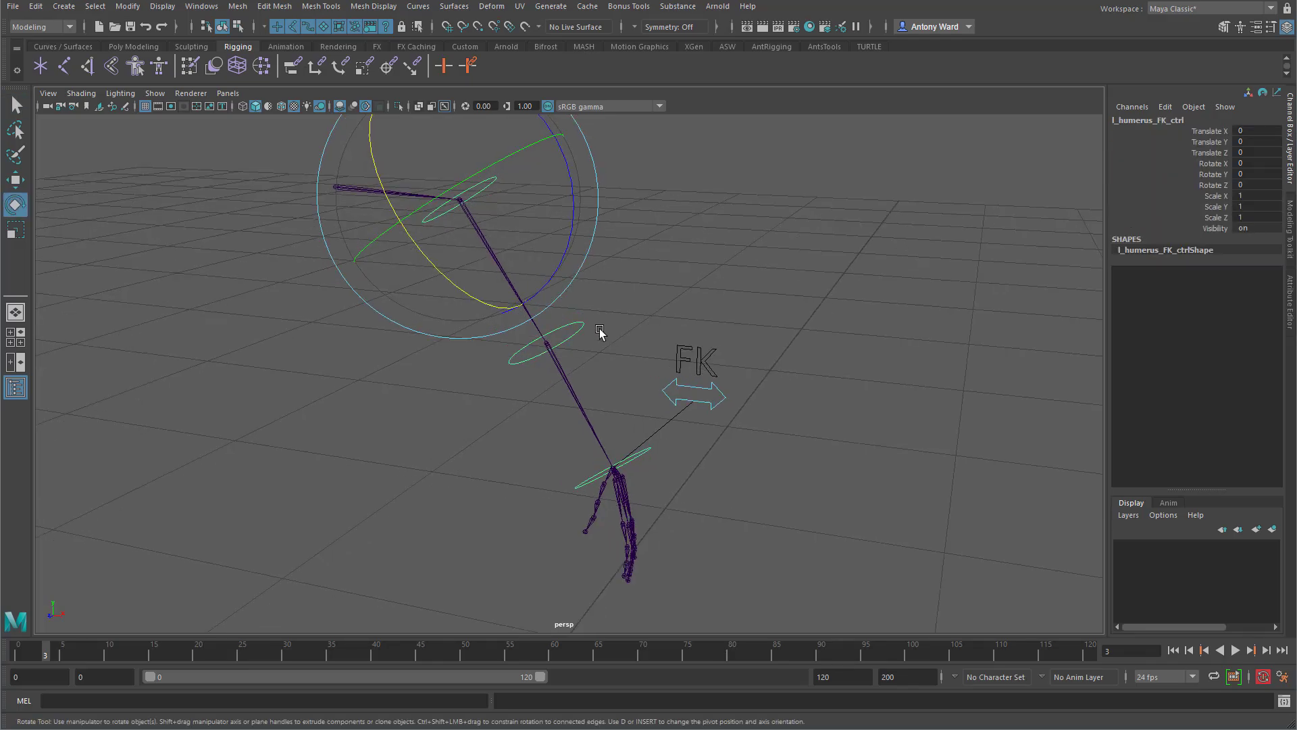
left_click(643, 457)
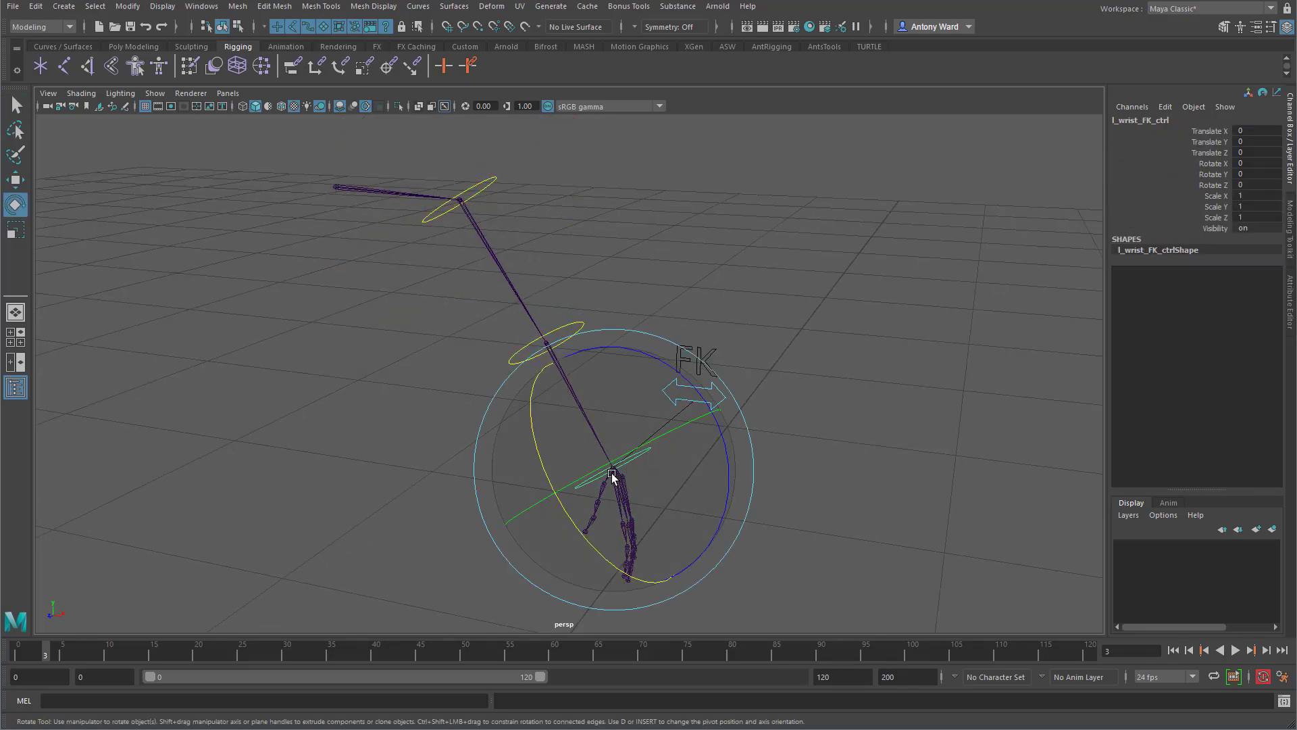
Rotate the left upper arm FK control forward around X and bend the elbow with the forearm FK control.
left_click(491, 180)
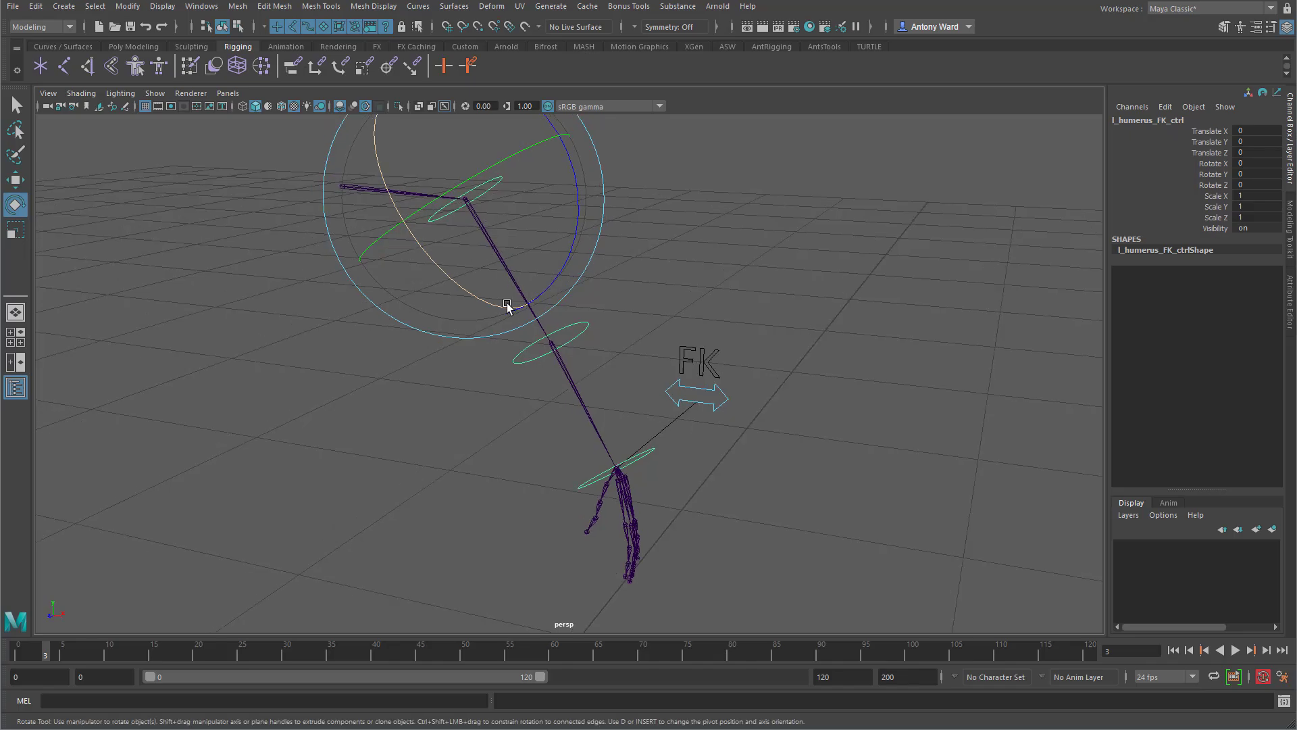
left_click_drag(498, 307, 552, 373)
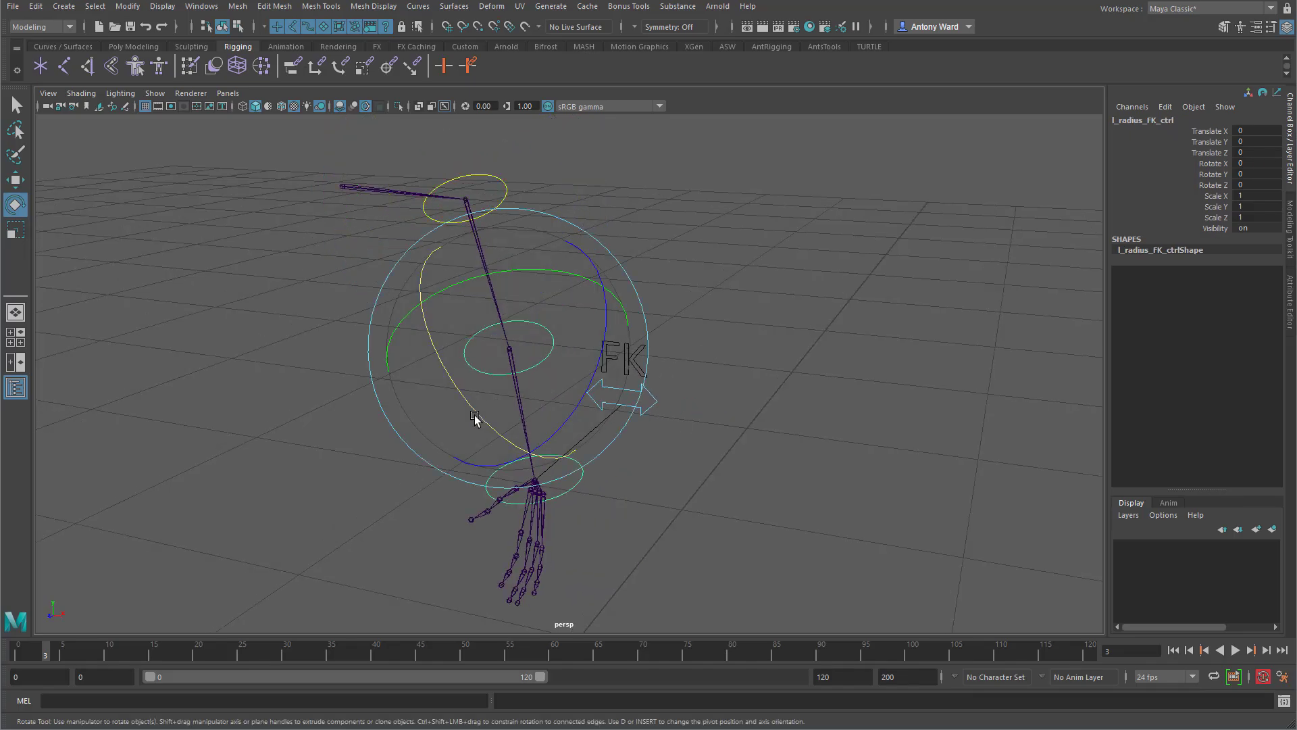
left_click_drag(476, 417, 427, 352)
Rotate the left wrist FK control to about 16.3 degrees in X.
left_click(547, 522)
left_click(508, 457)
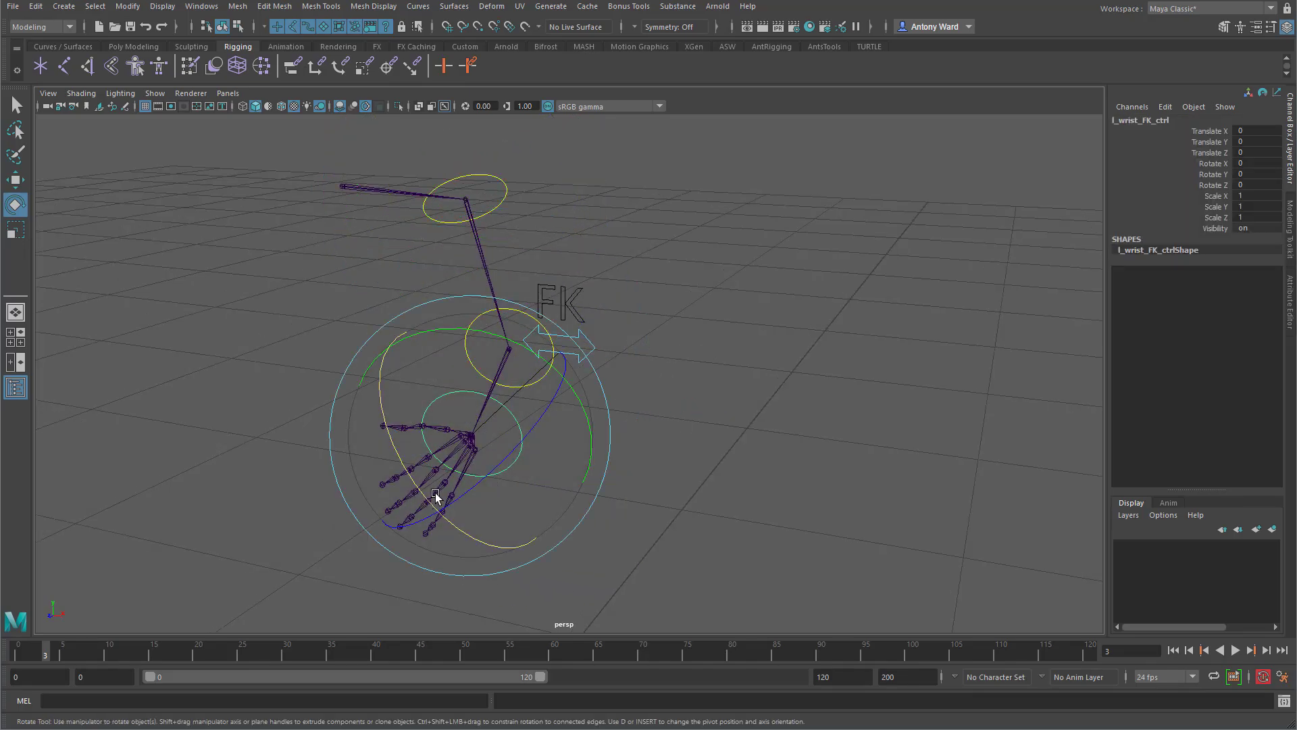
left_click_drag(432, 496, 419, 462)
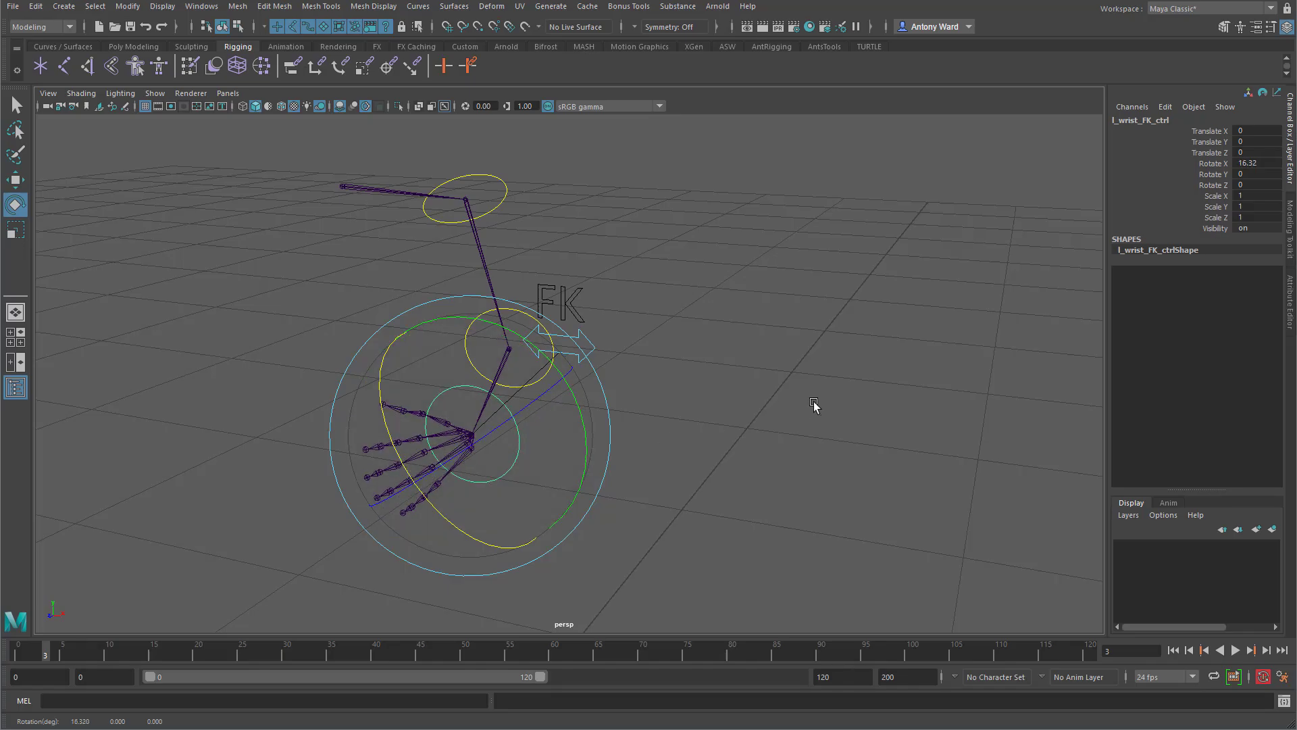
Inspect the posed left arm joint chain from other angles and clear the selection.
left_click_drag(814, 404, 744, 376, "alt")
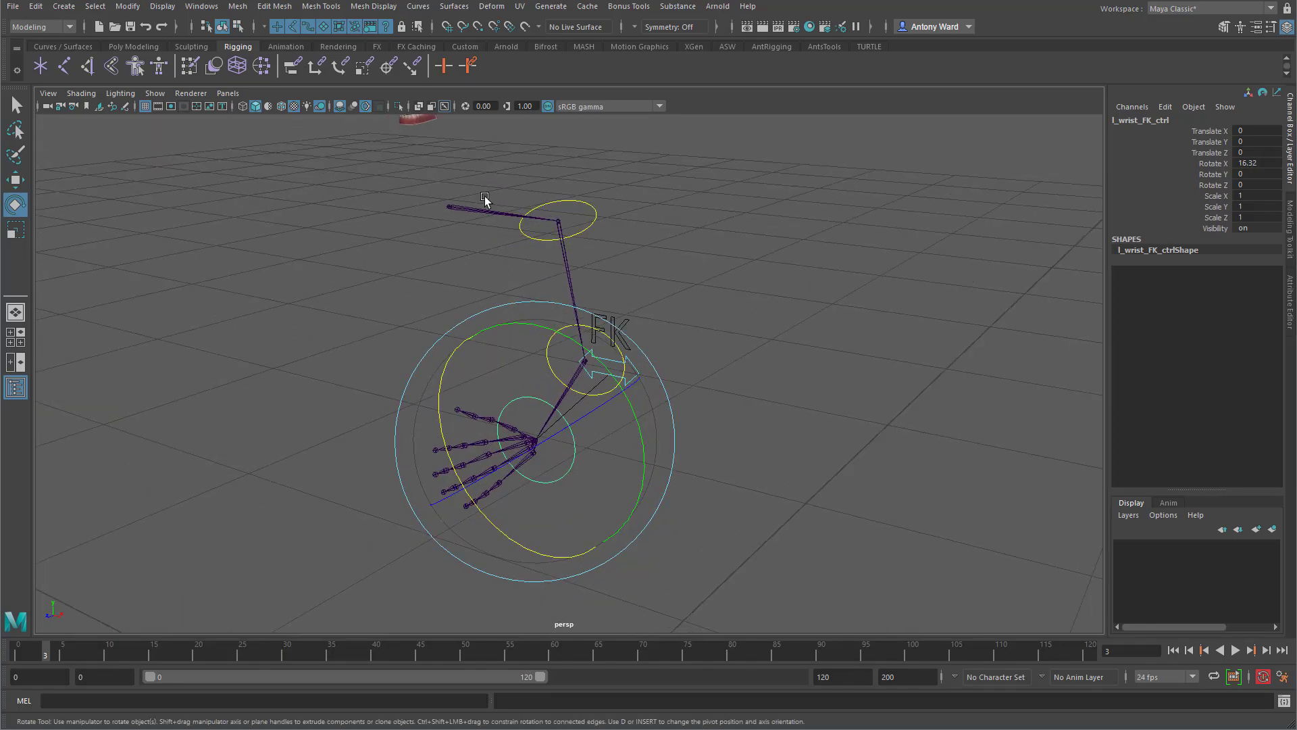
middle_click_drag(528, 220, 512, 212, "alt")
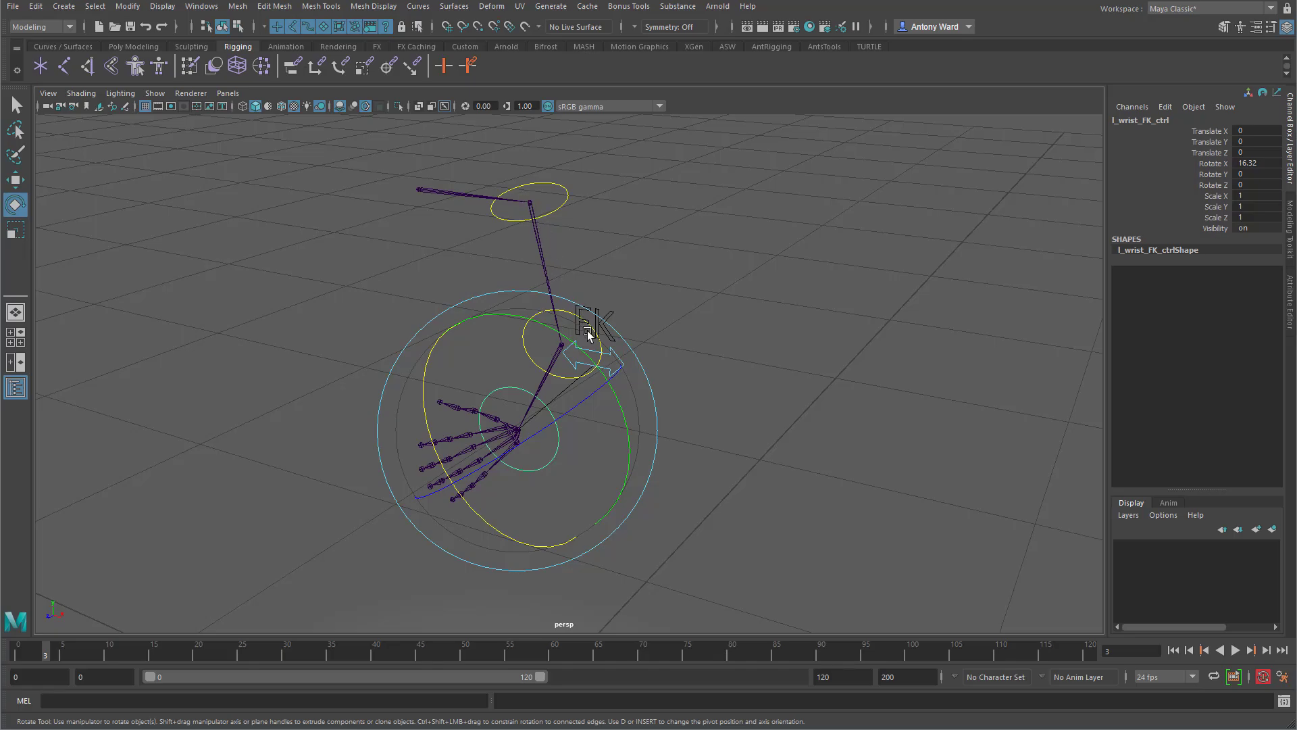
left_click_drag(672, 301, 568, 166, "alt")
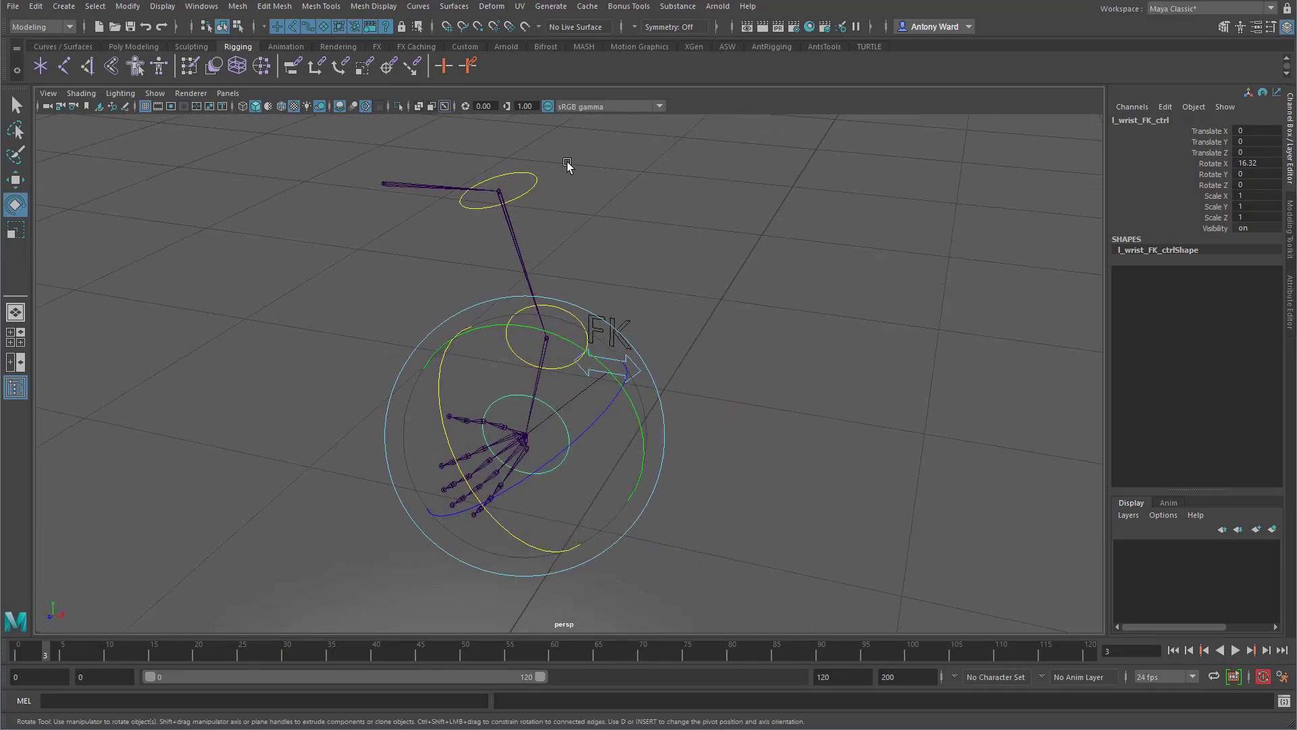
left_click(527, 313)
mouse_move(453, 243)
left_mouse_down()
mouse_move(520, 298)
mouse_move(457, 251)
left_mouse_up()
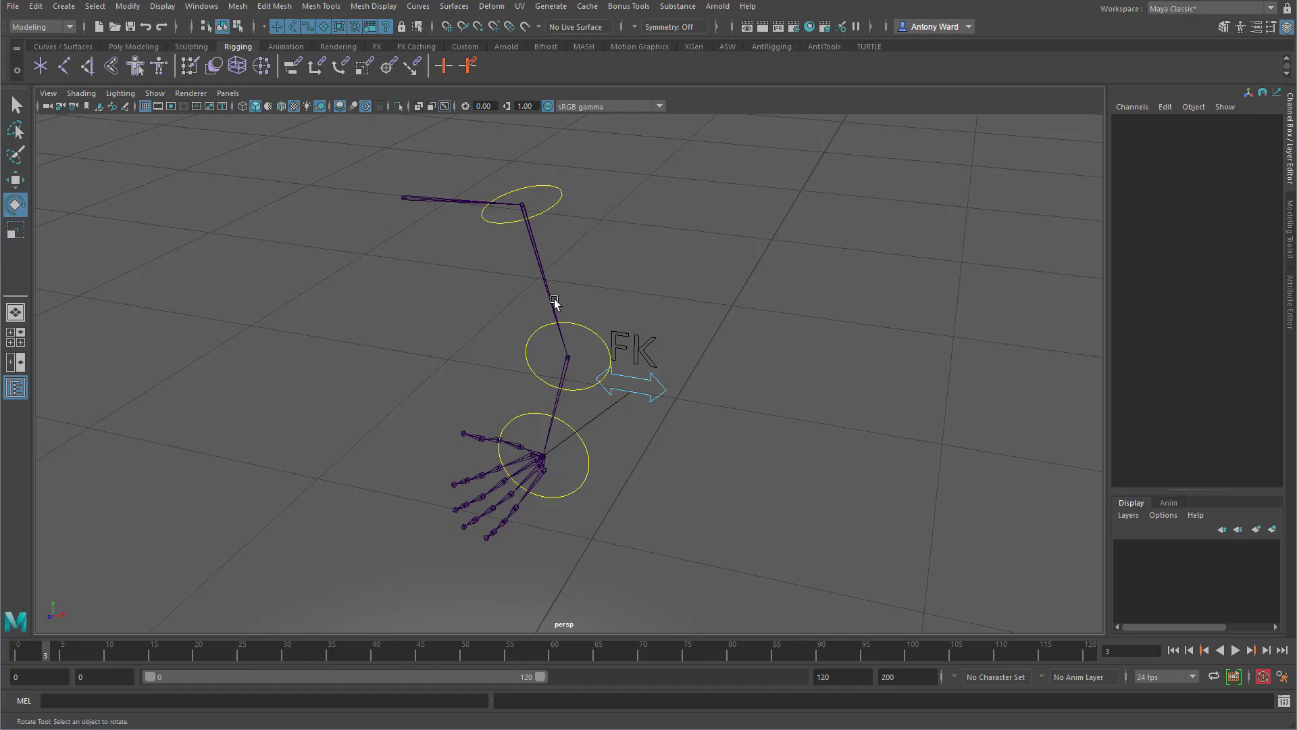
Rotate the left forearm FK control to about 42.7 degrees in X and the upper arm FK control to about 1 degree.
left_click_drag(568, 419, 547, 443, "alt")
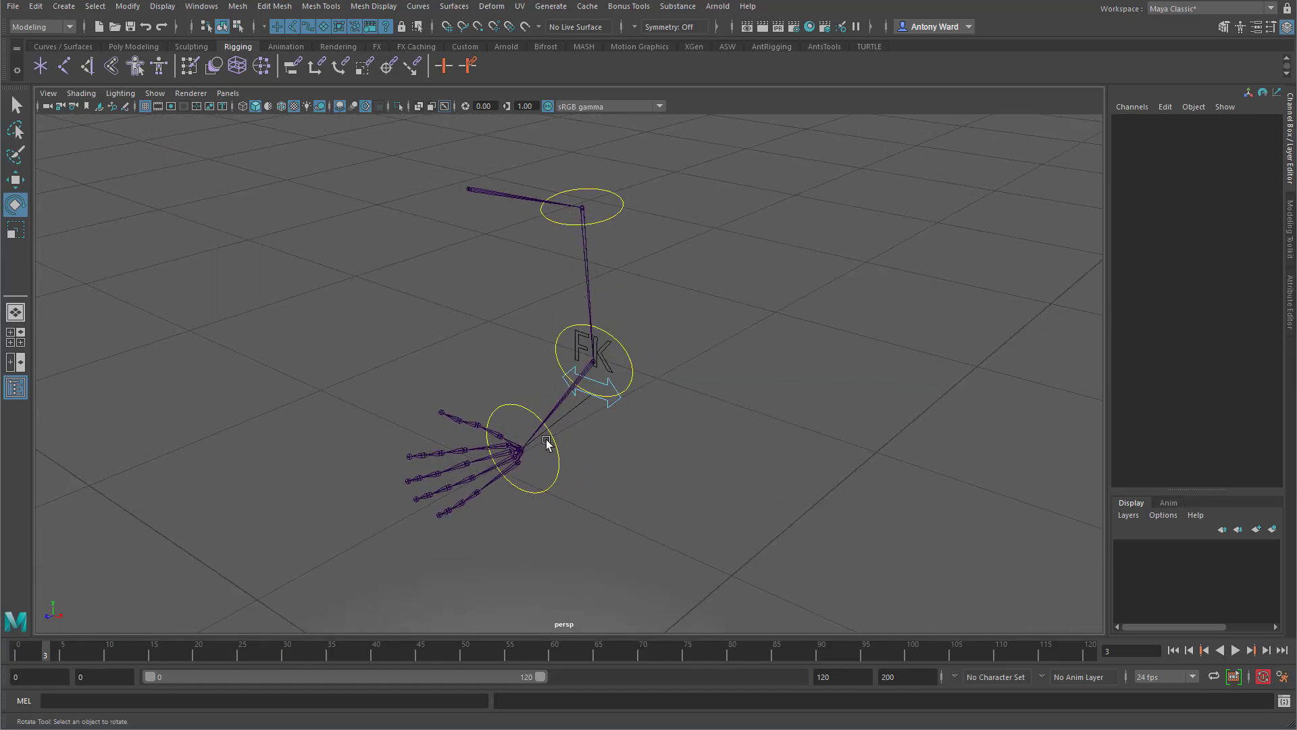
left_click(607, 208)
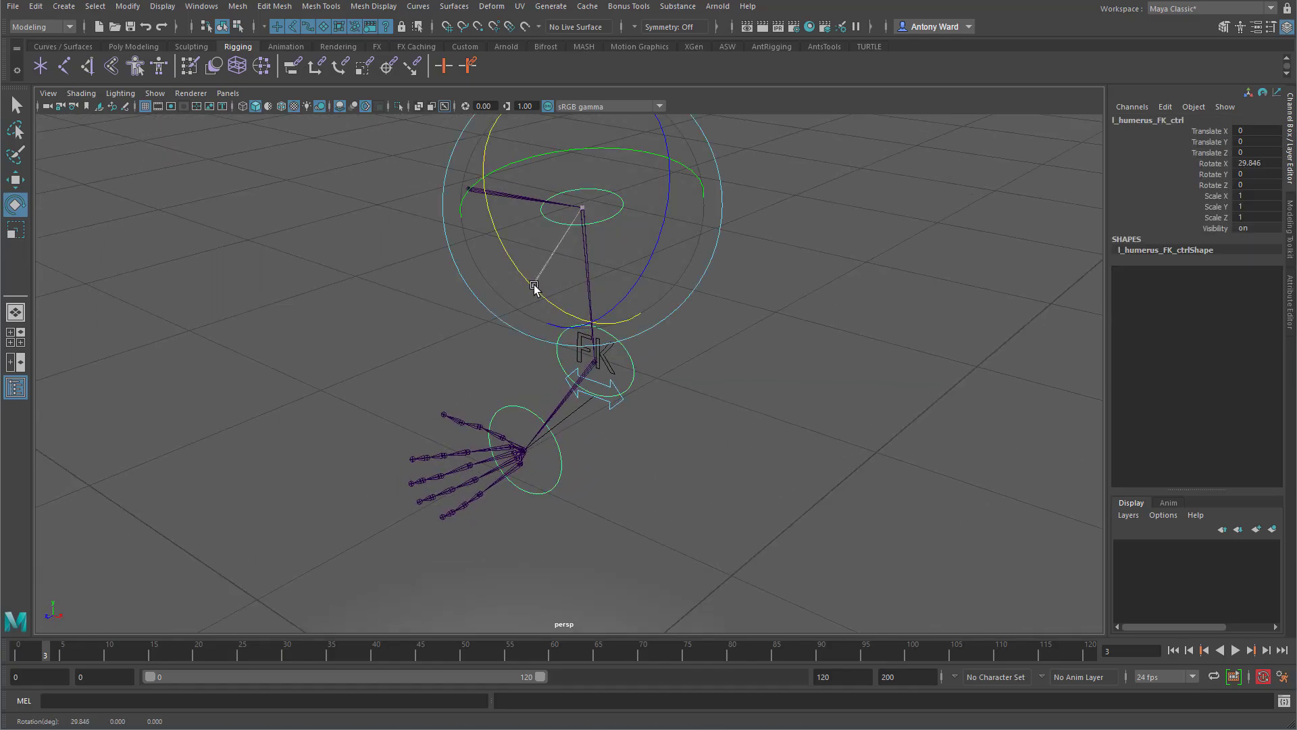
left_click(631, 371)
left_click_drag(516, 400, 514, 400)
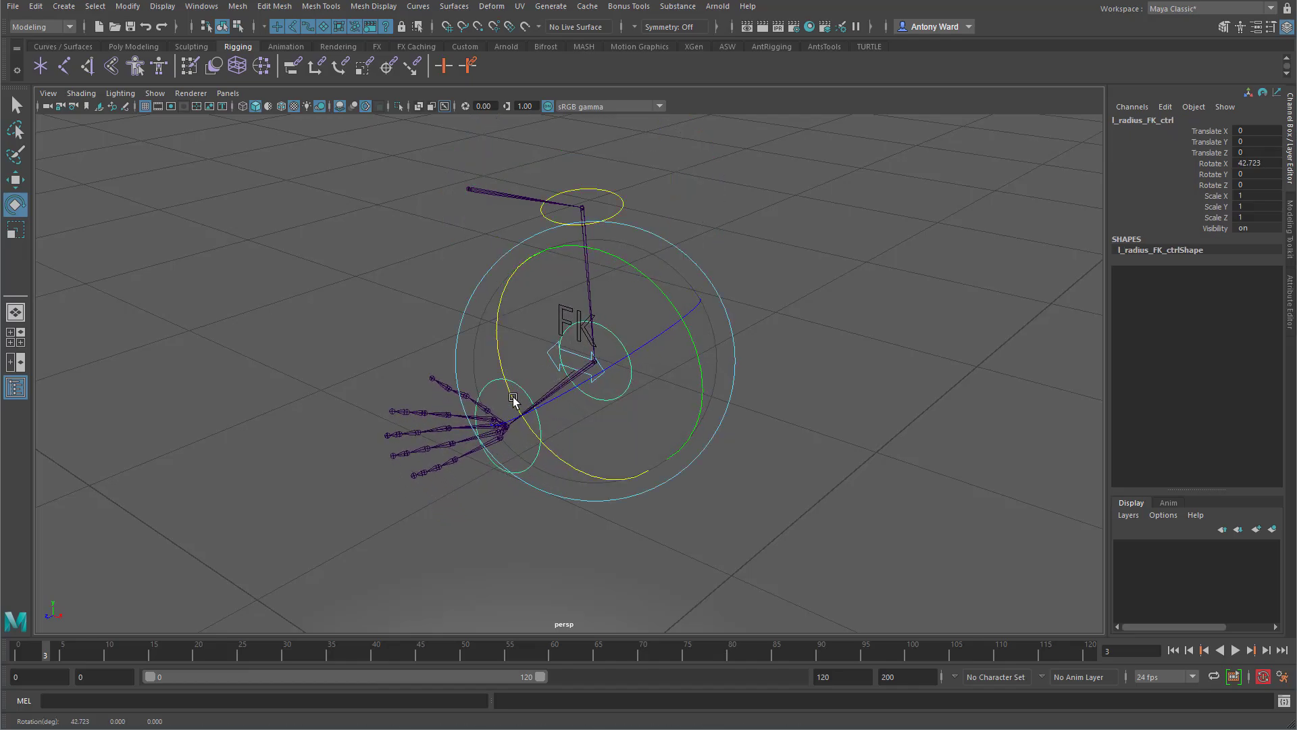
left_click(620, 206)
left_click_drag(503, 244, 556, 285)
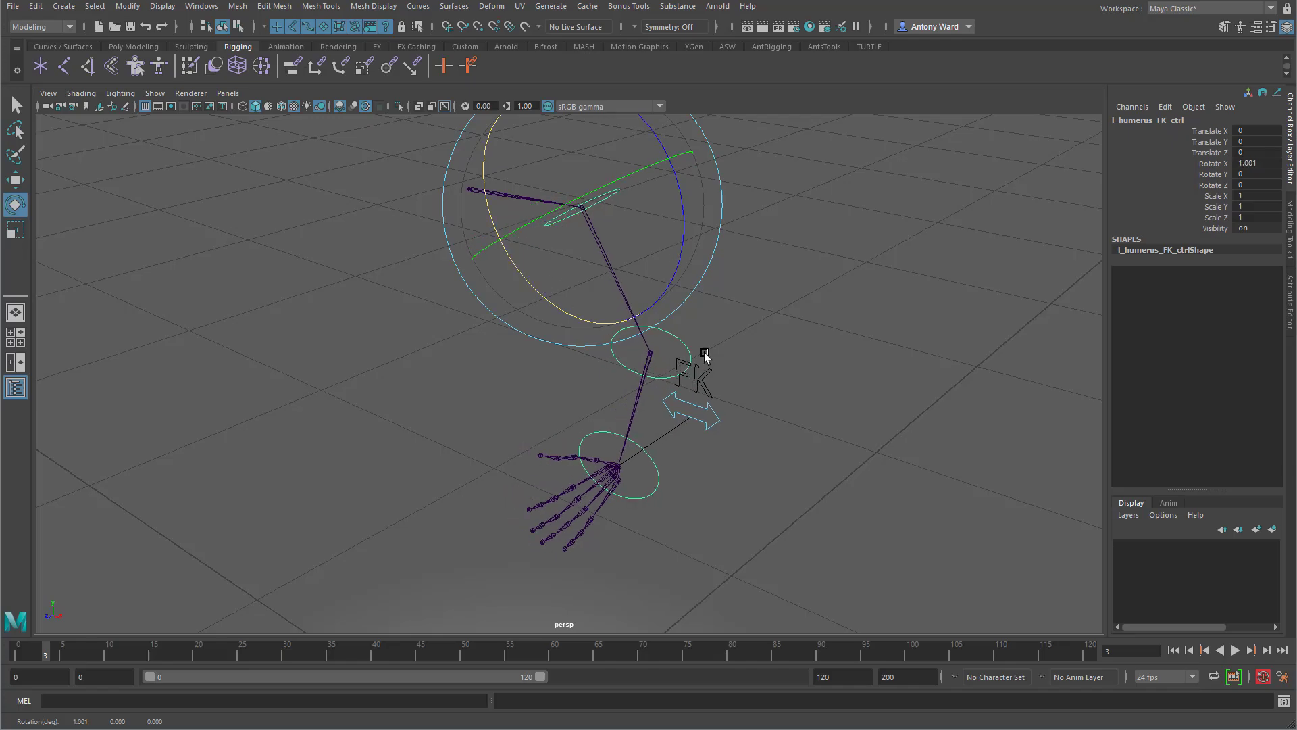
Rotate the left forearm FK control to bend the elbow further and the wrist FK control to about 3.6 degrees in X.
left_click(678, 331)
left_click_drag(585, 418, 544, 358)
left_click(493, 516)
left_click(565, 440)
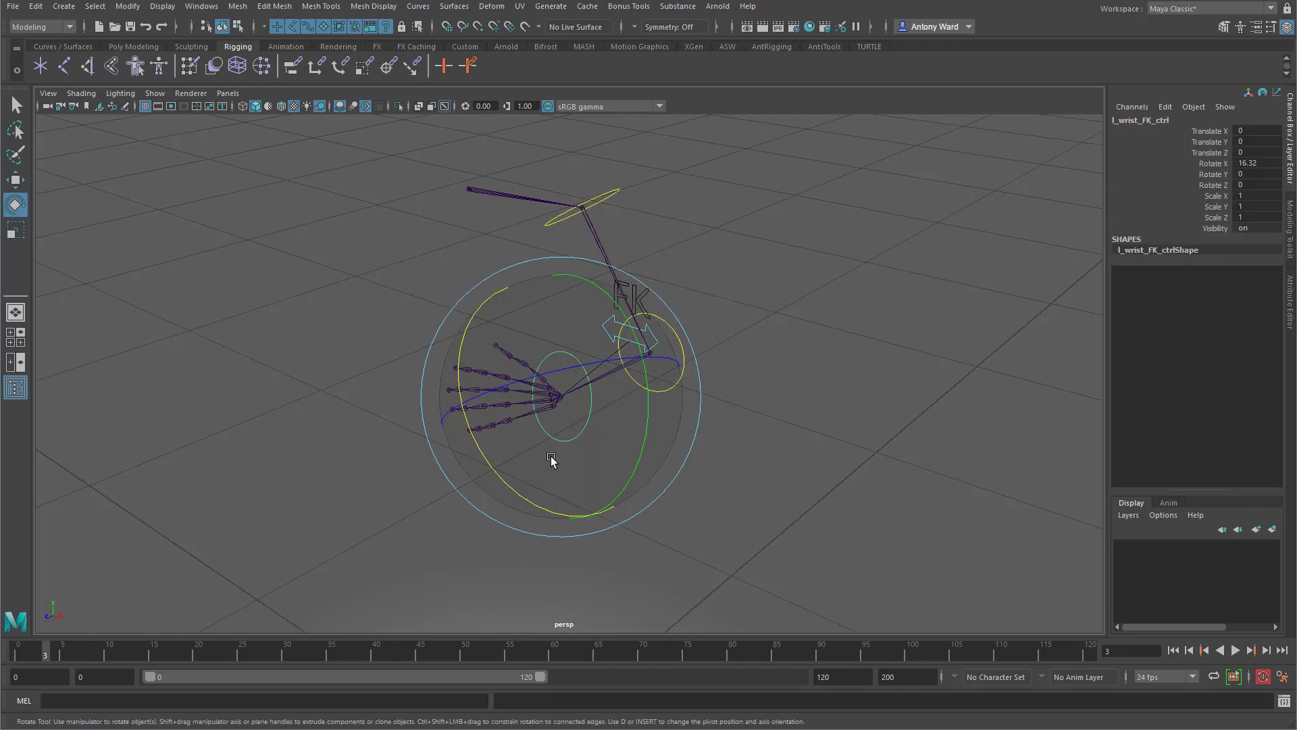
left_click_drag(486, 459, 494, 474)
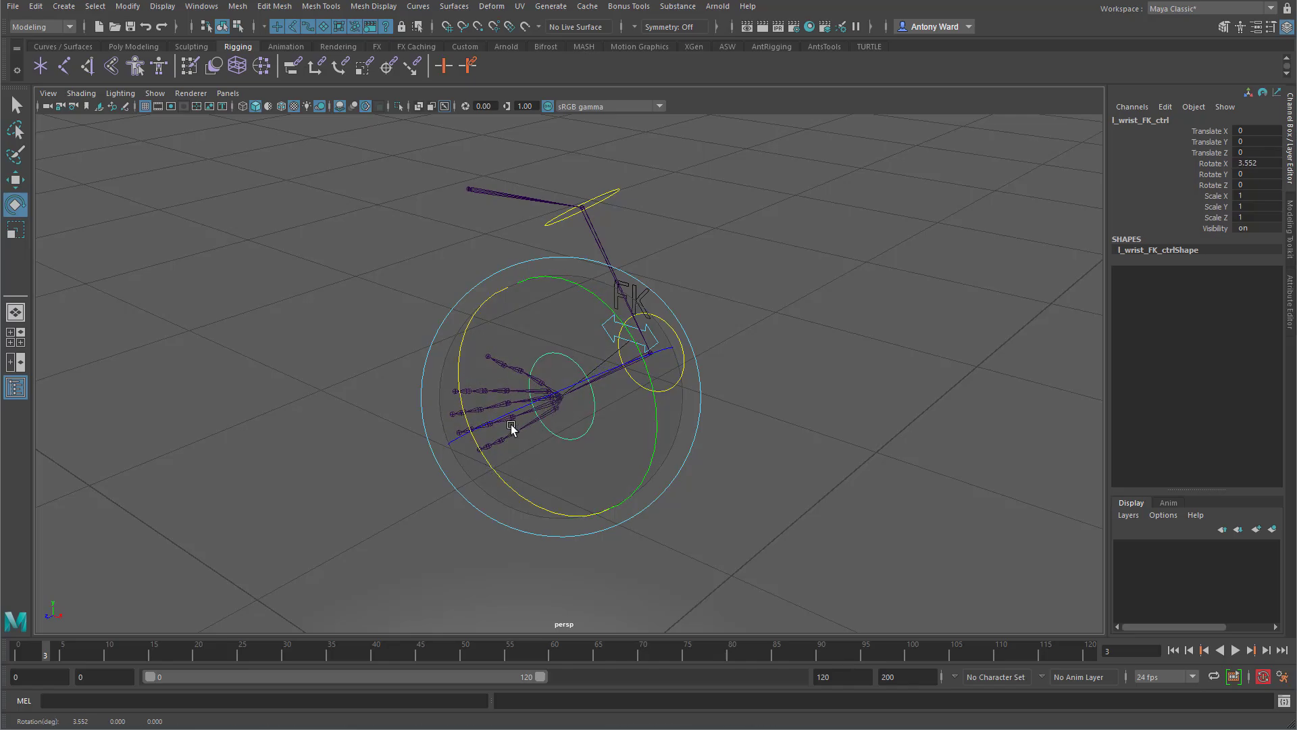
Rotate the left upper arm FK control to about 20.1 degrees in X and the forearm FK control to about 57.5 degrees.
left_click(586, 197)
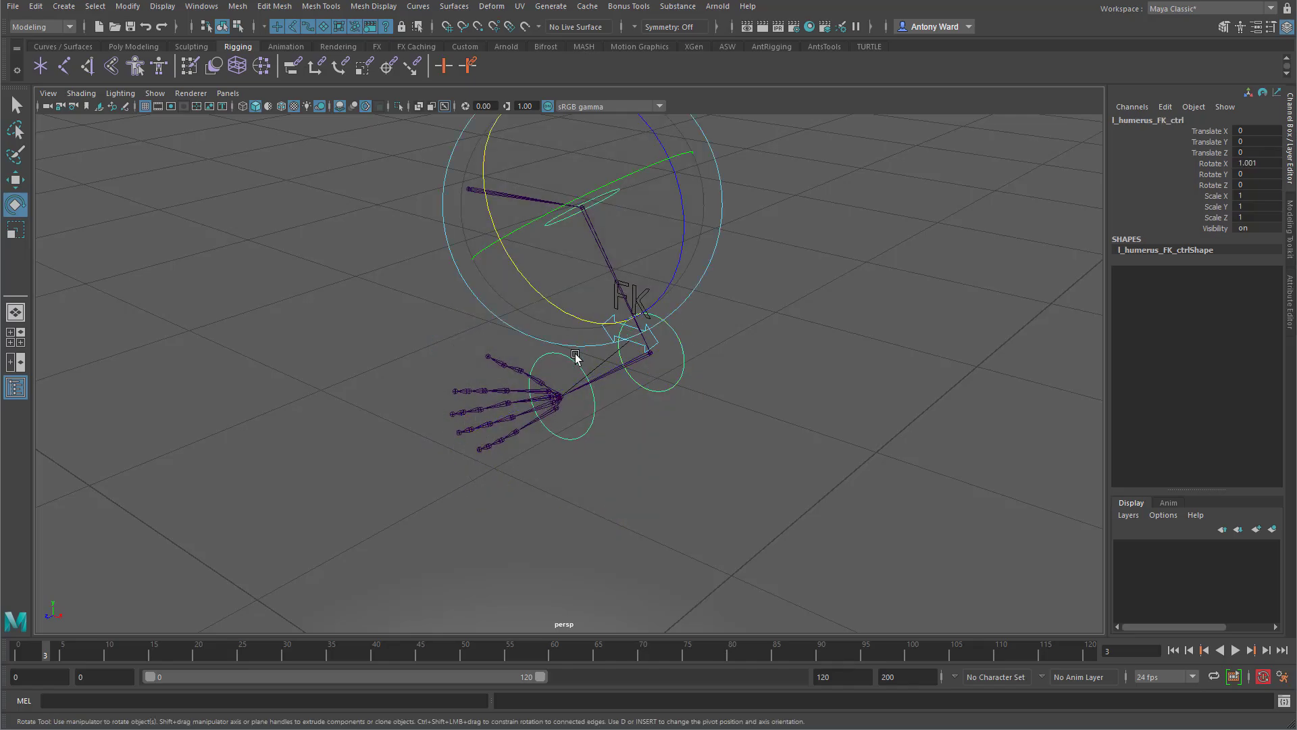
left_click_drag(579, 353, 526, 298)
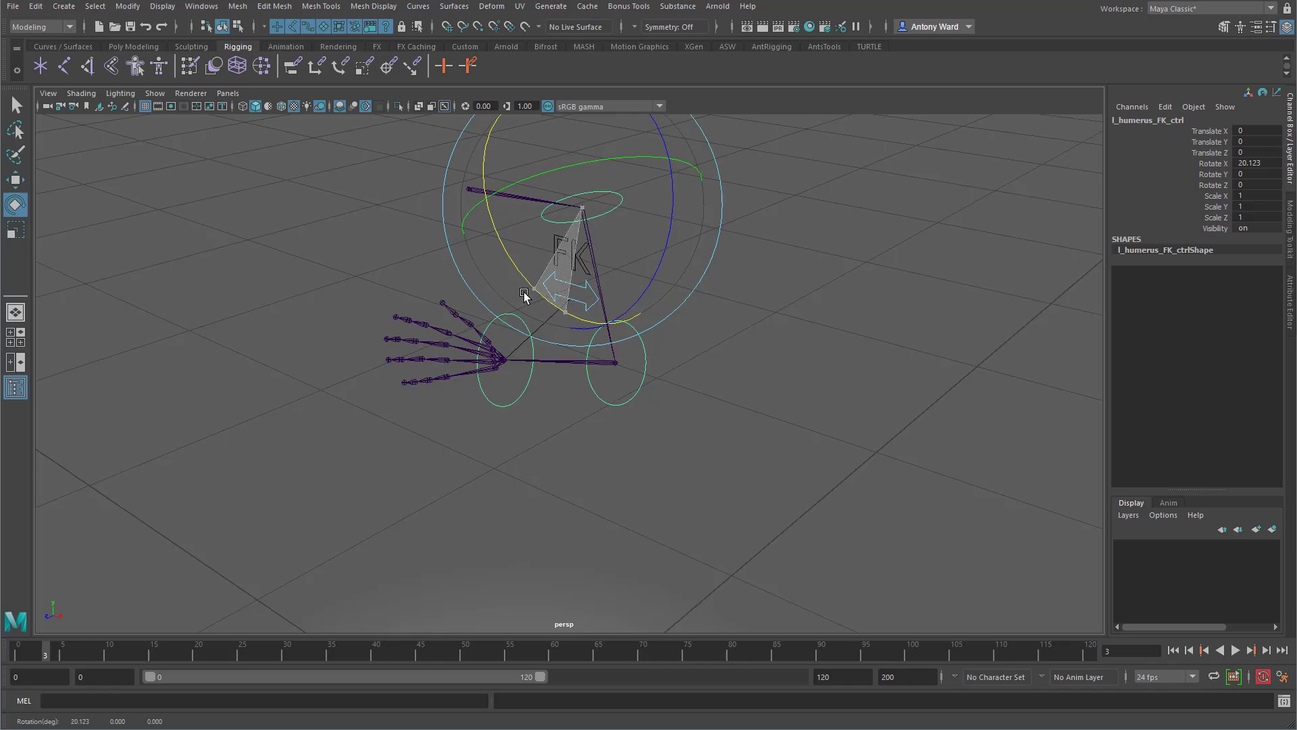
left_click(632, 397)
left_click_drag(537, 399, 511, 421)
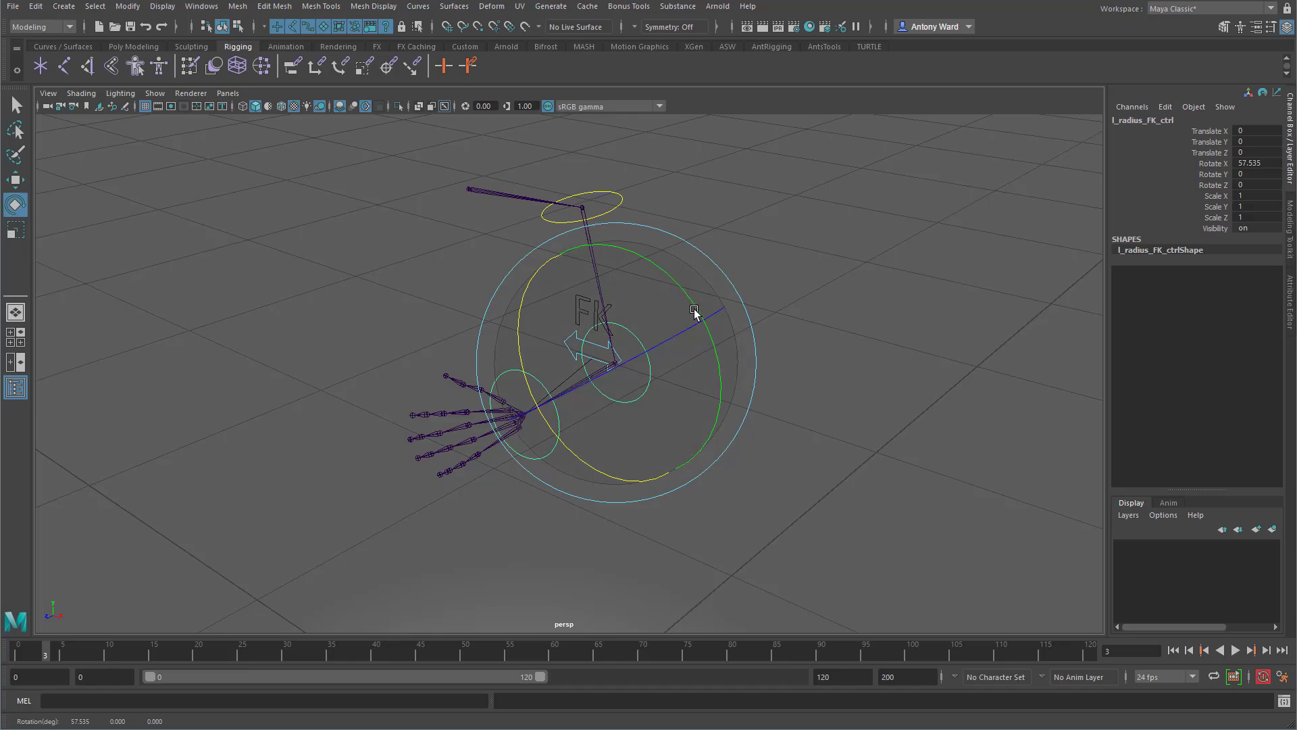
Reset Rotate X, Y and Z to 0 on the left forearm, wrist and upper arm FK controls together.
left_click_drag(695, 313, 714, 319, "alt")
key("w")
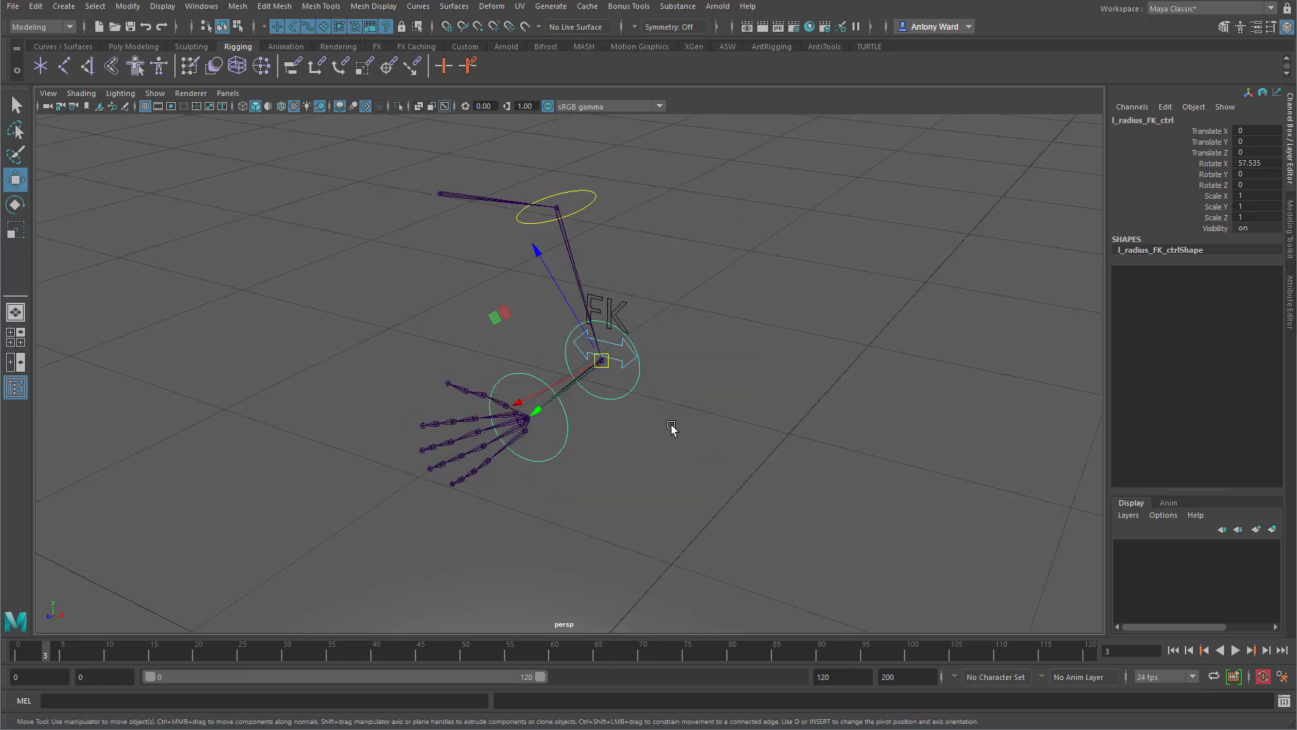
left_click(564, 447)
left_click(594, 206)
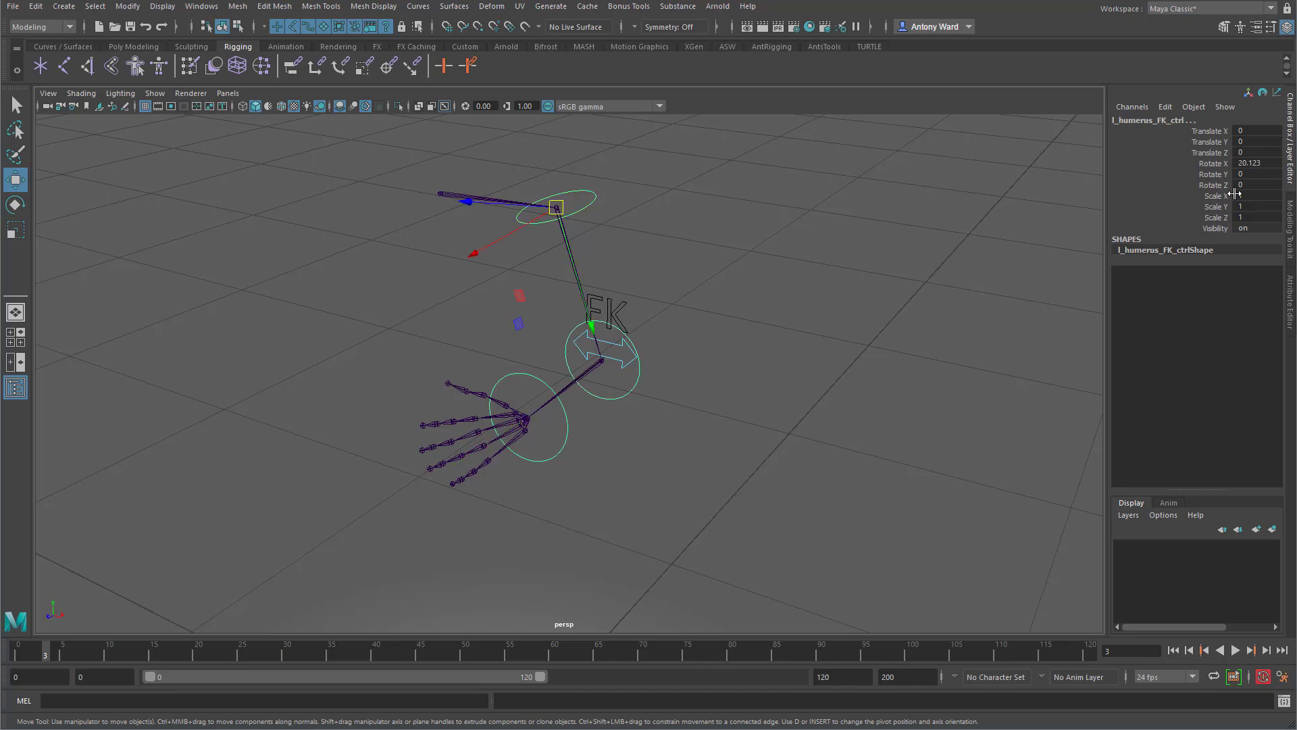
left_click_drag(1259, 159, 1259, 185)
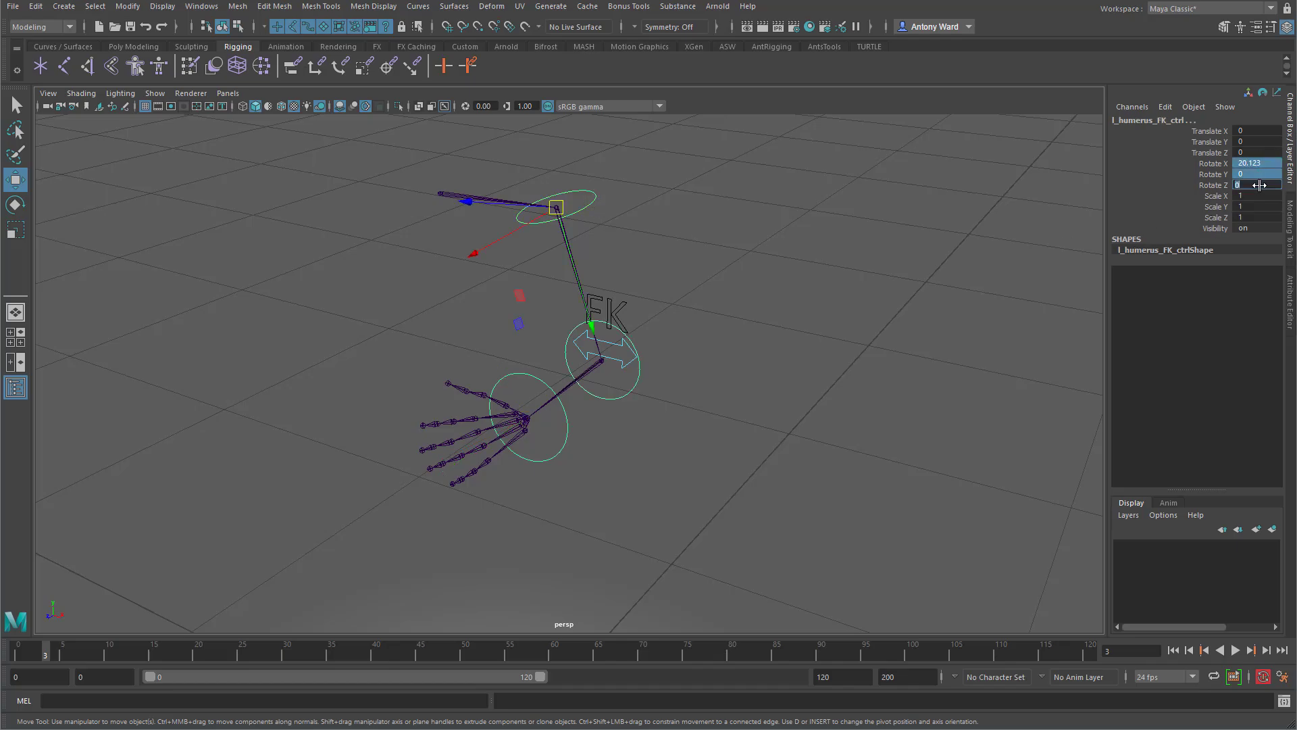
key("Return")
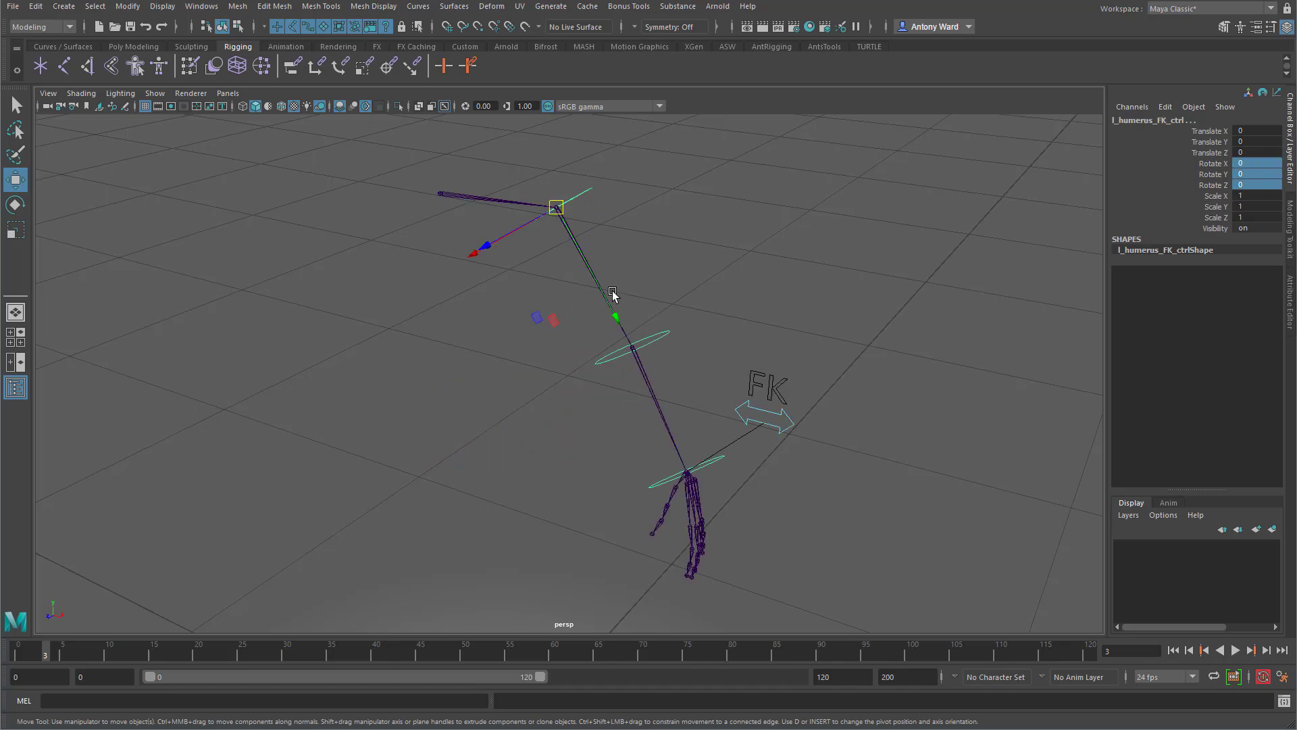
Swing the left upper arm FK control forward around X, and undo a trial rotation of the forearm FK control.
left_click_drag(613, 292, 651, 266, "alt")
left_click(757, 271)
left_click_drag(757, 272, 705, 274, "alt")
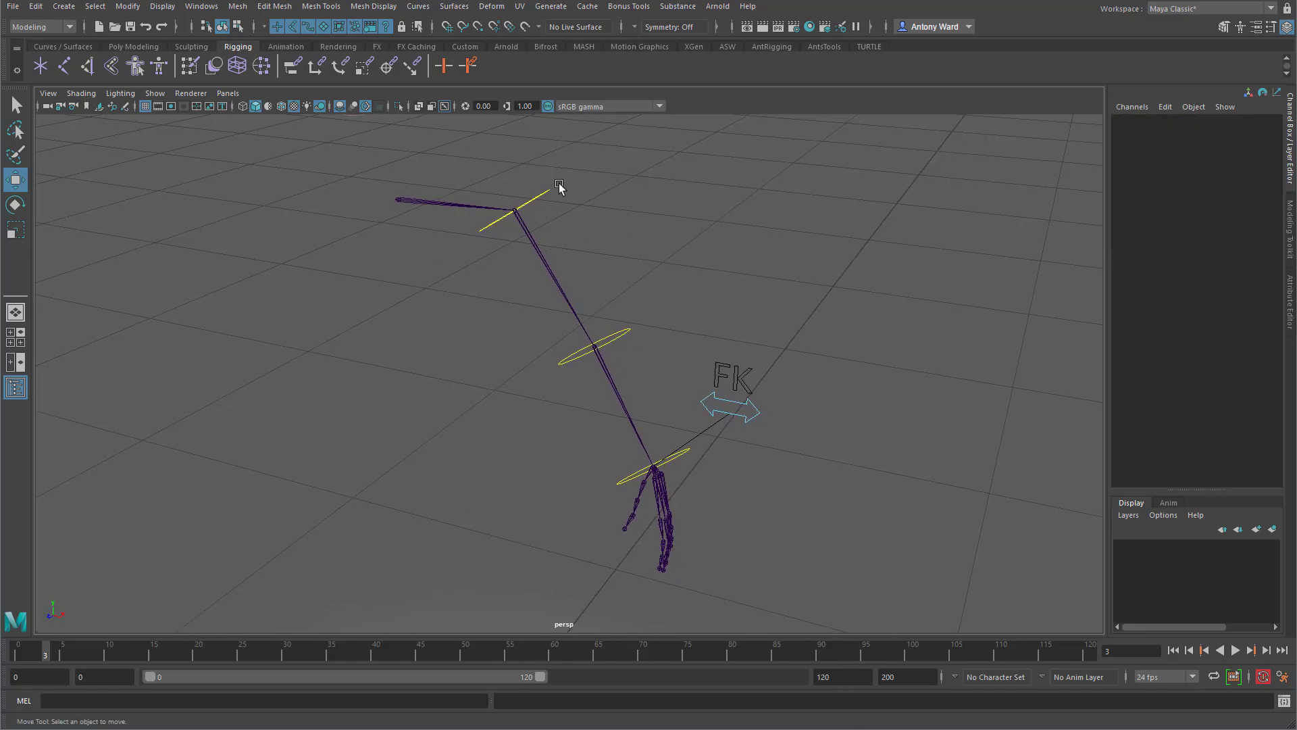
left_click_drag(530, 170, 571, 225)
key("e")
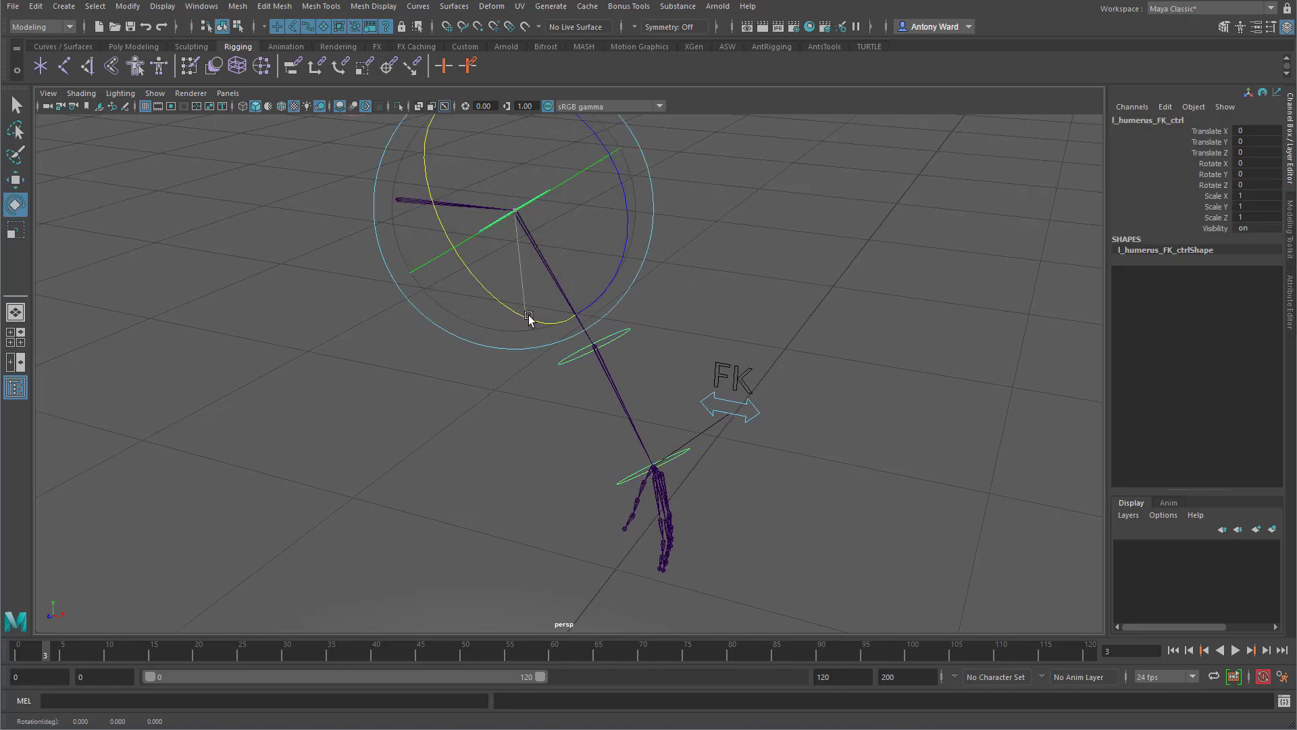
left_click_drag(528, 318, 473, 395)
key("ctrl+z")
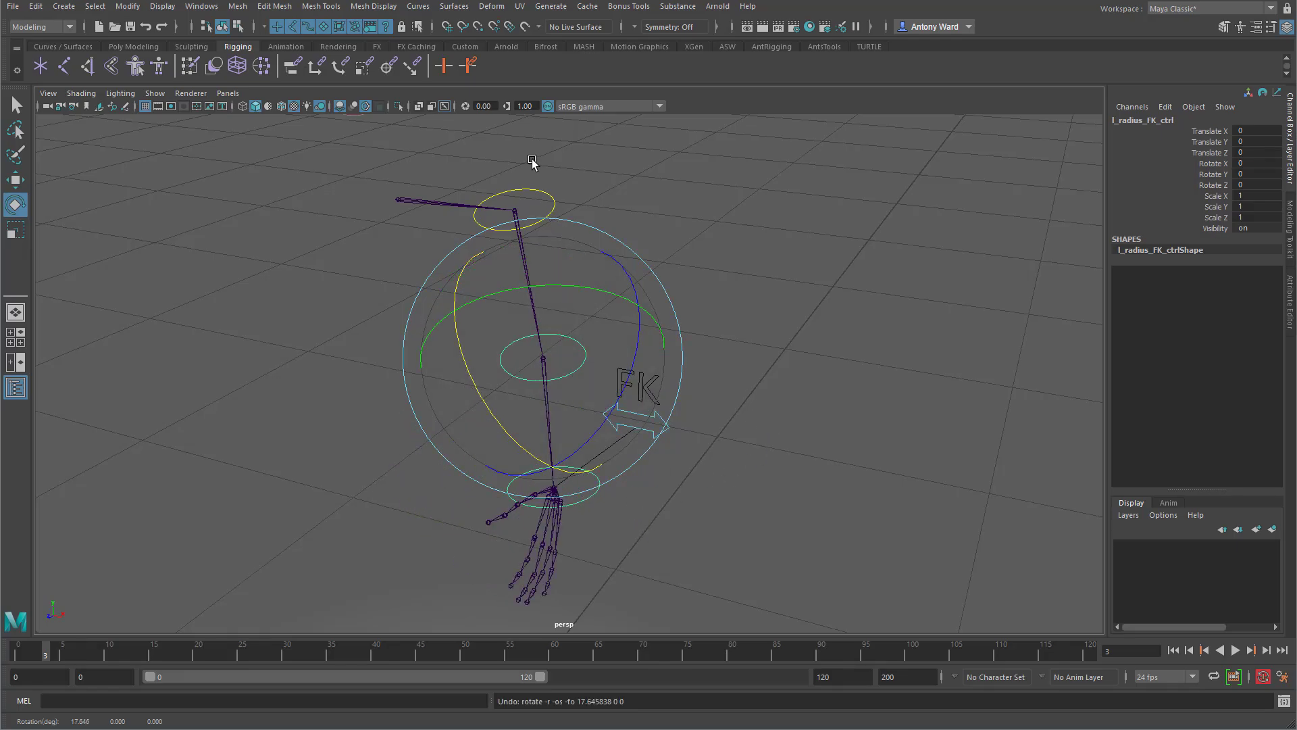
Reset the left upper arm FK control's Rotate X to 0.
left_click_drag(530, 160, 556, 217)
left_click(1254, 162)
type("0")
key("Return")
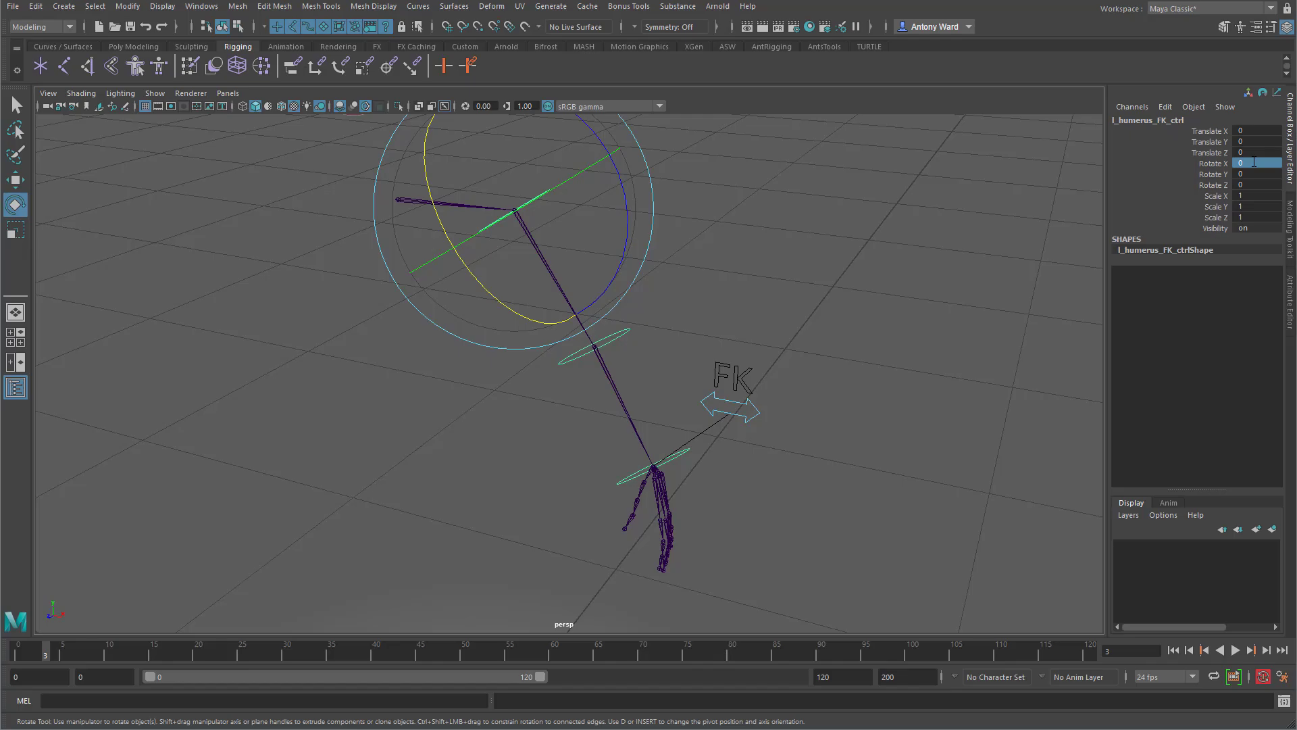
Switch the left arm to IK by setting the arm control's IK FK Switch to 1.
left_click(765, 414)
left_click(1208, 142)
middle_click_drag(698, 211, 517, 373)
left_click_drag(517, 373, 704, 386, "alt")
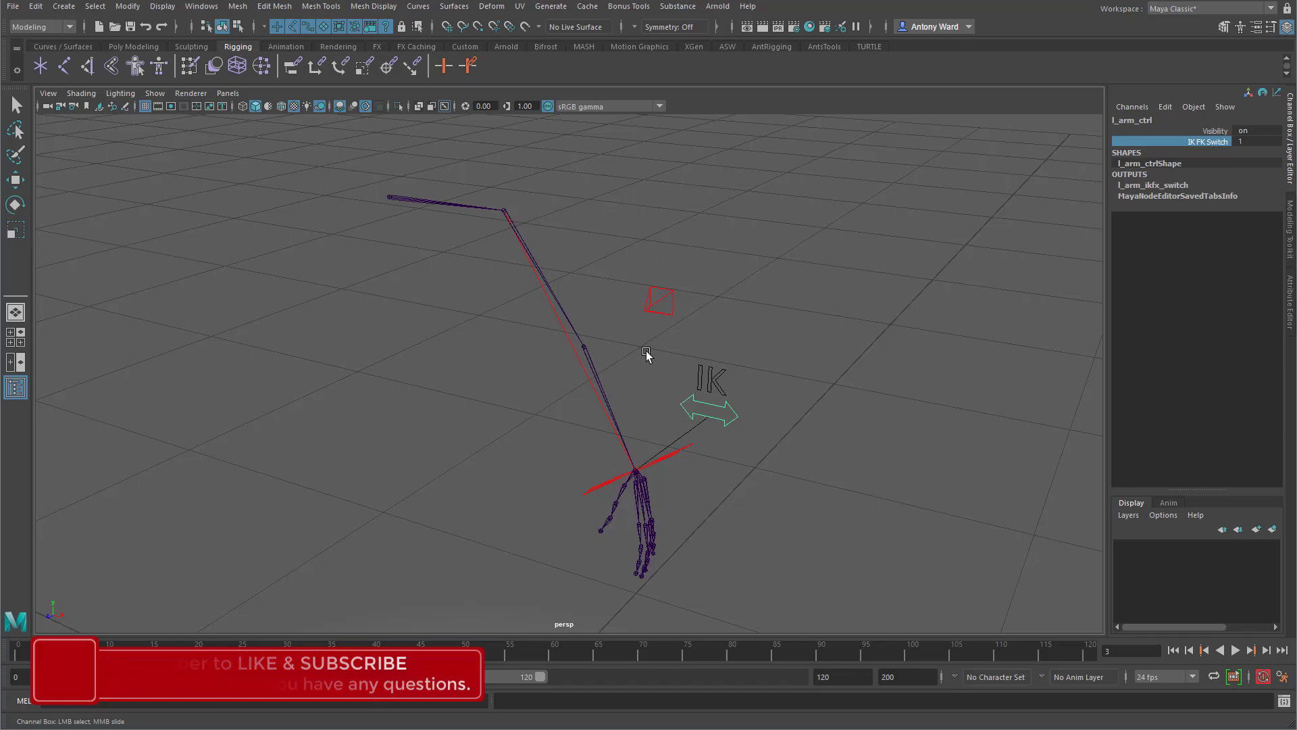
Move the left arm IK control at the wrist to about 0.022, -0.134, 0.036 so the elbow bends.
left_click(666, 463)
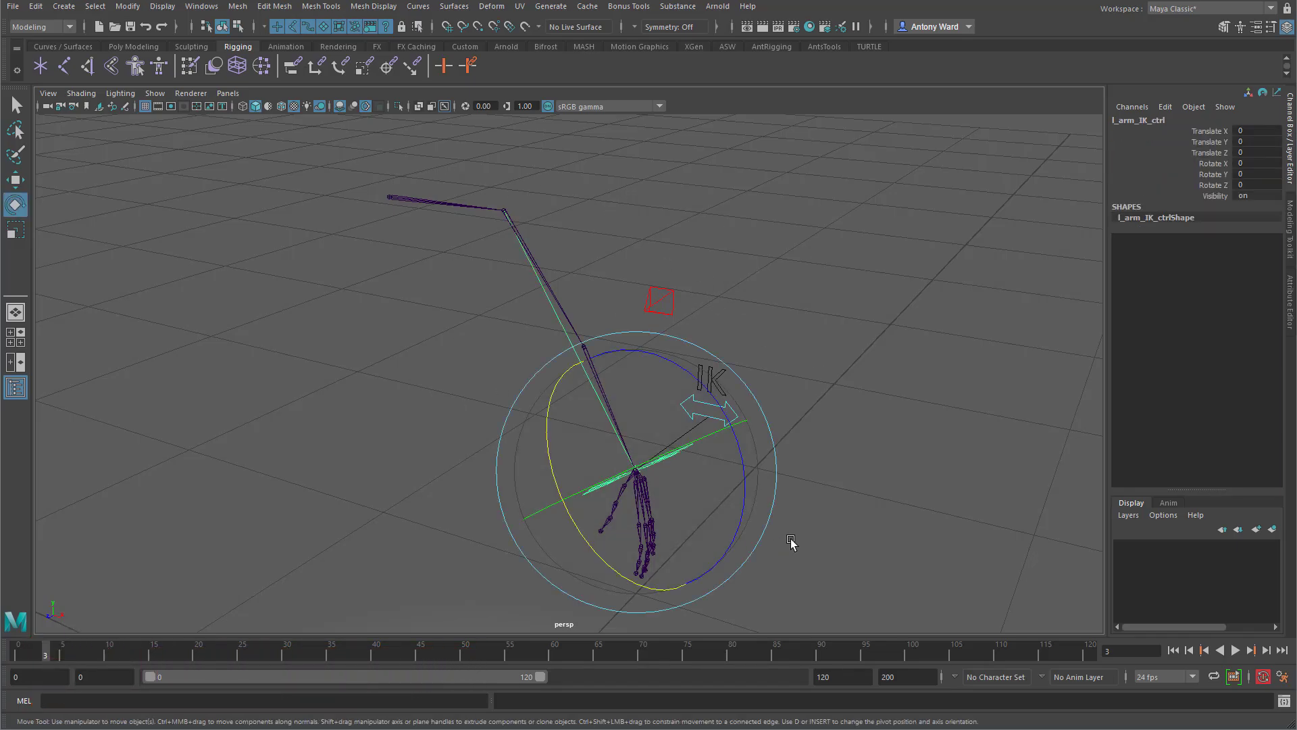
key("w")
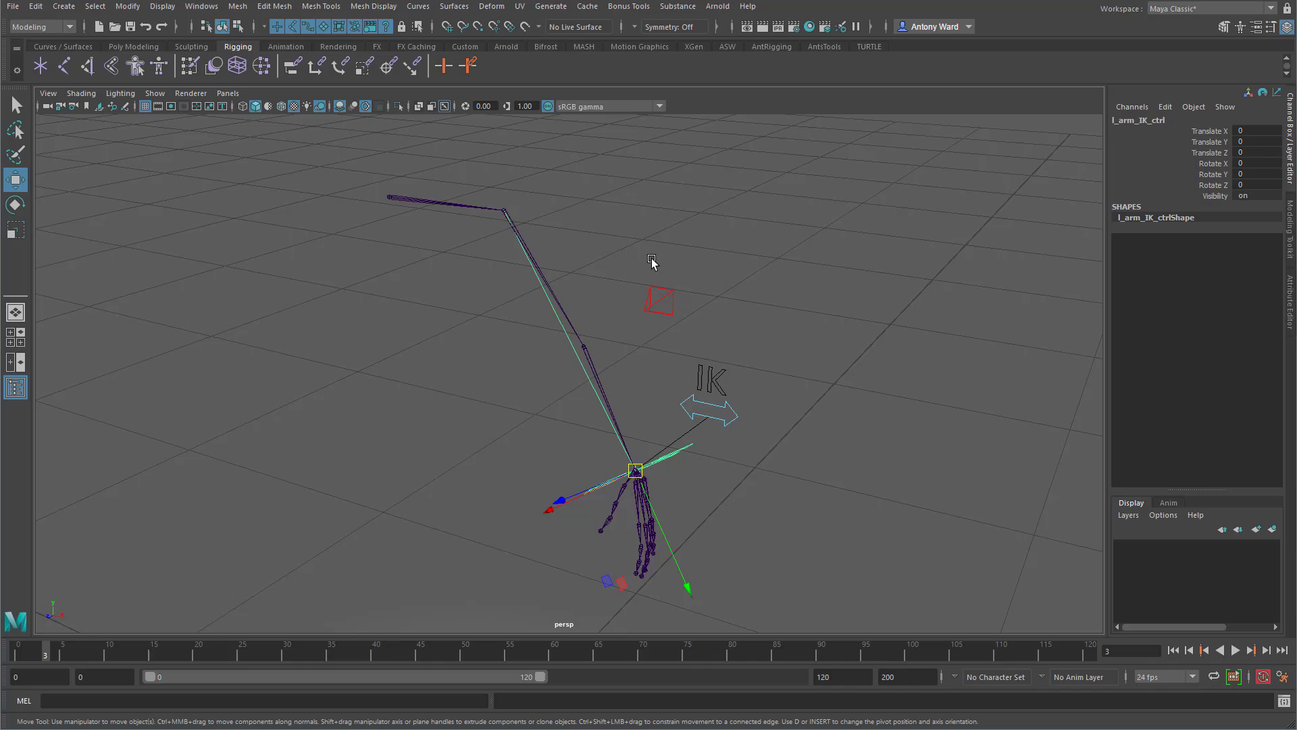
left_click(659, 300)
left_click_drag(631, 342, 640, 402, "alt")
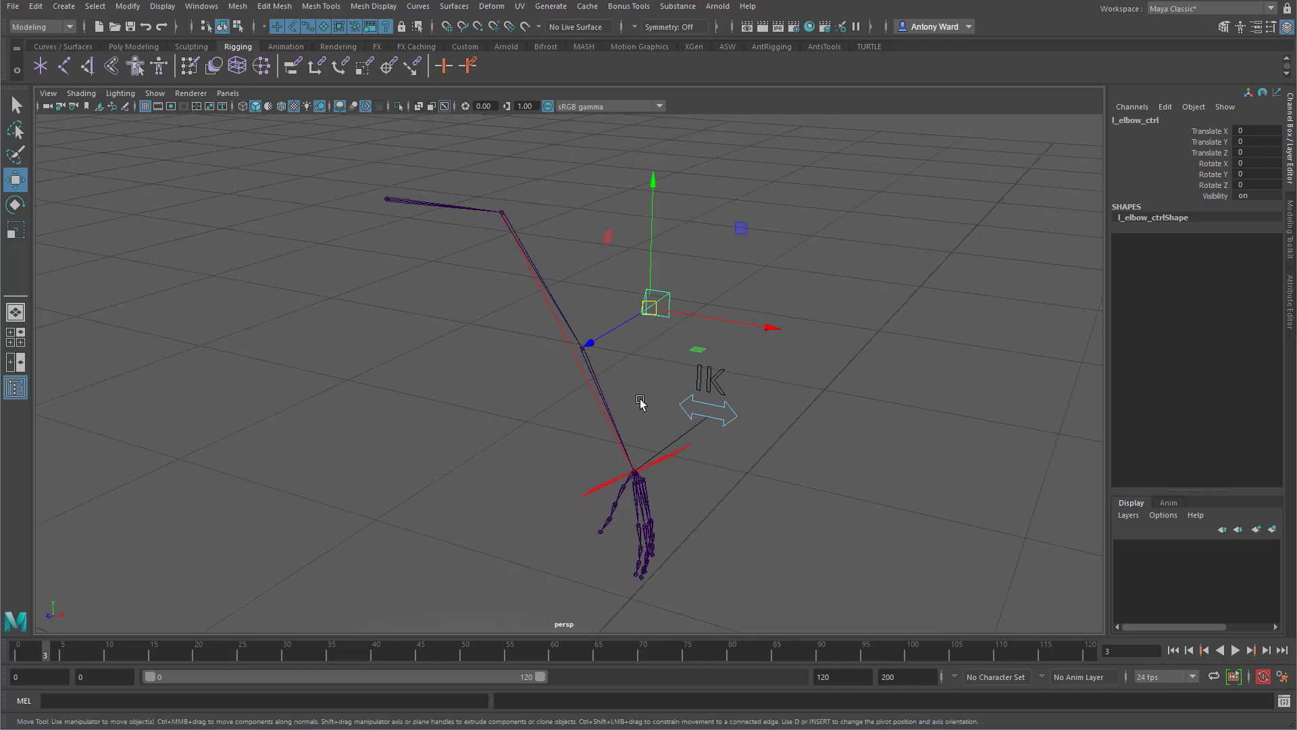
left_click(677, 454)
left_click_drag(635, 475, 606, 423)
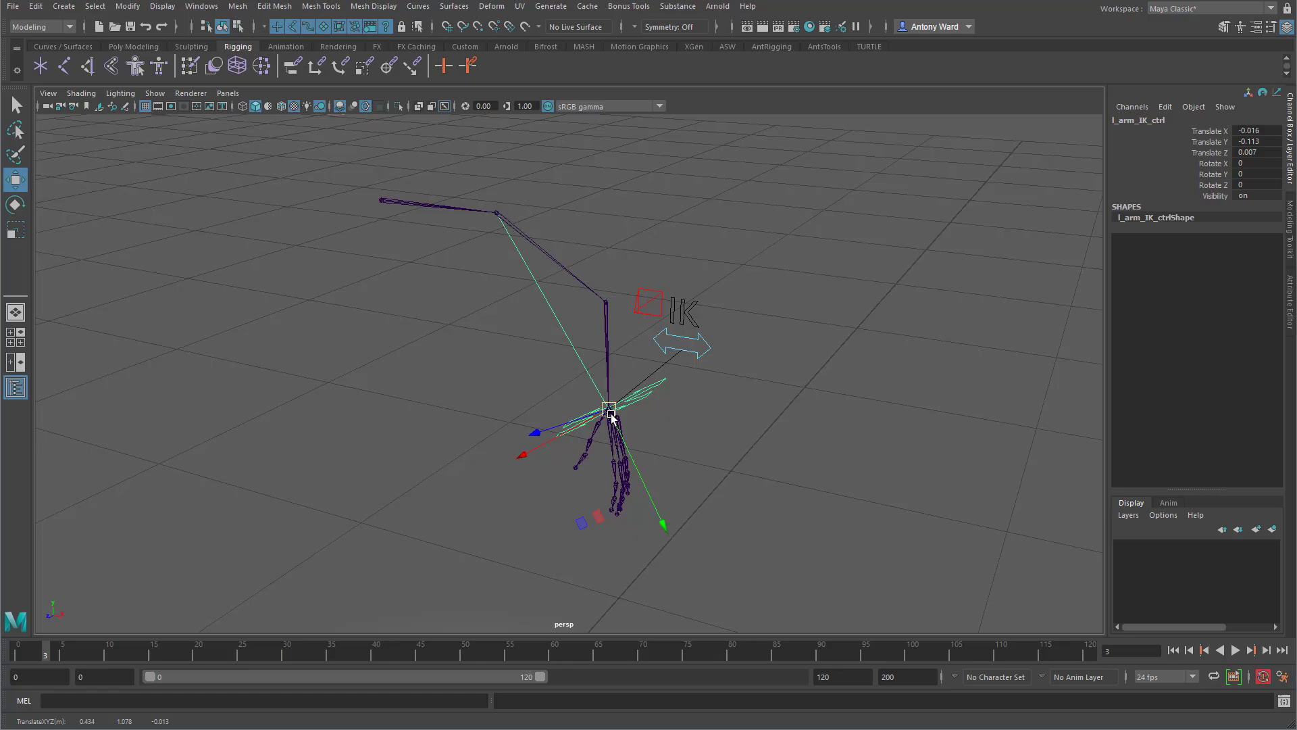
left_click_drag(609, 411, 581, 416)
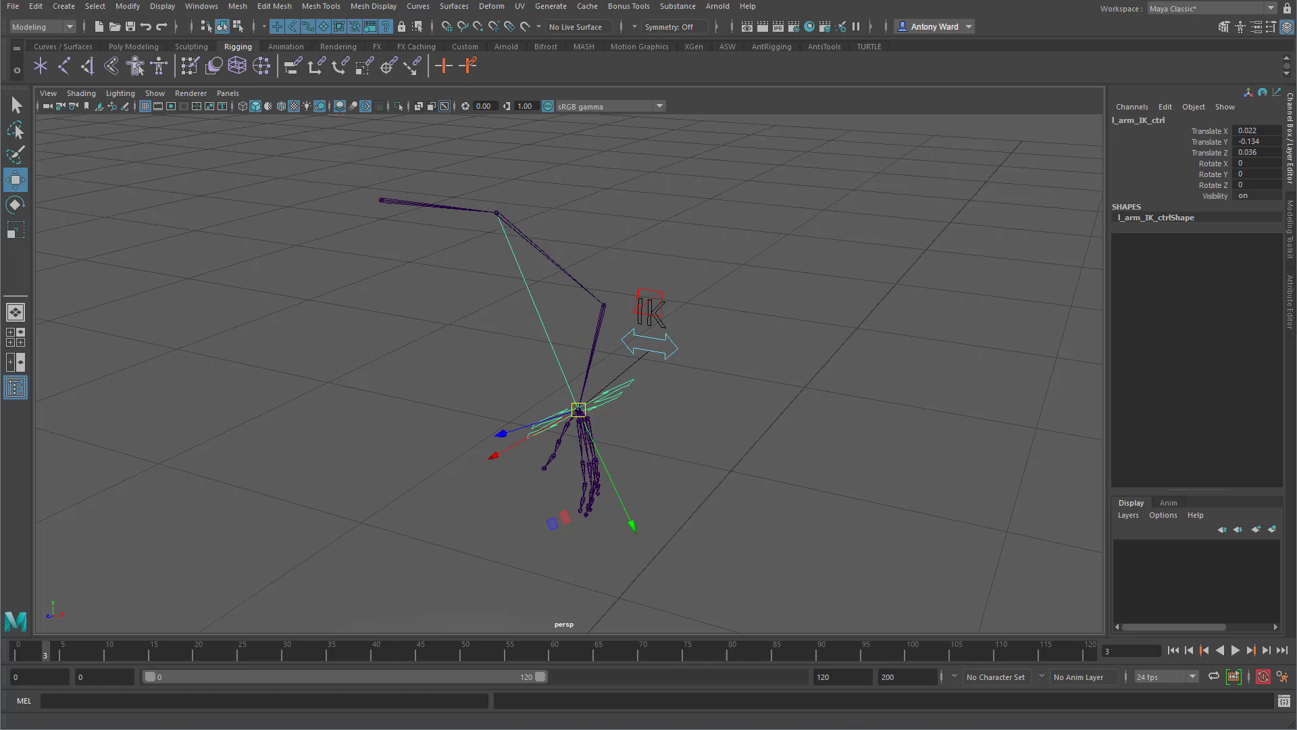
Try moving the left upper arm's IK joint directly, and undo the move.
left_click(539, 248)
left_click_drag(498, 225, 539, 231)
key("ctrl+z")
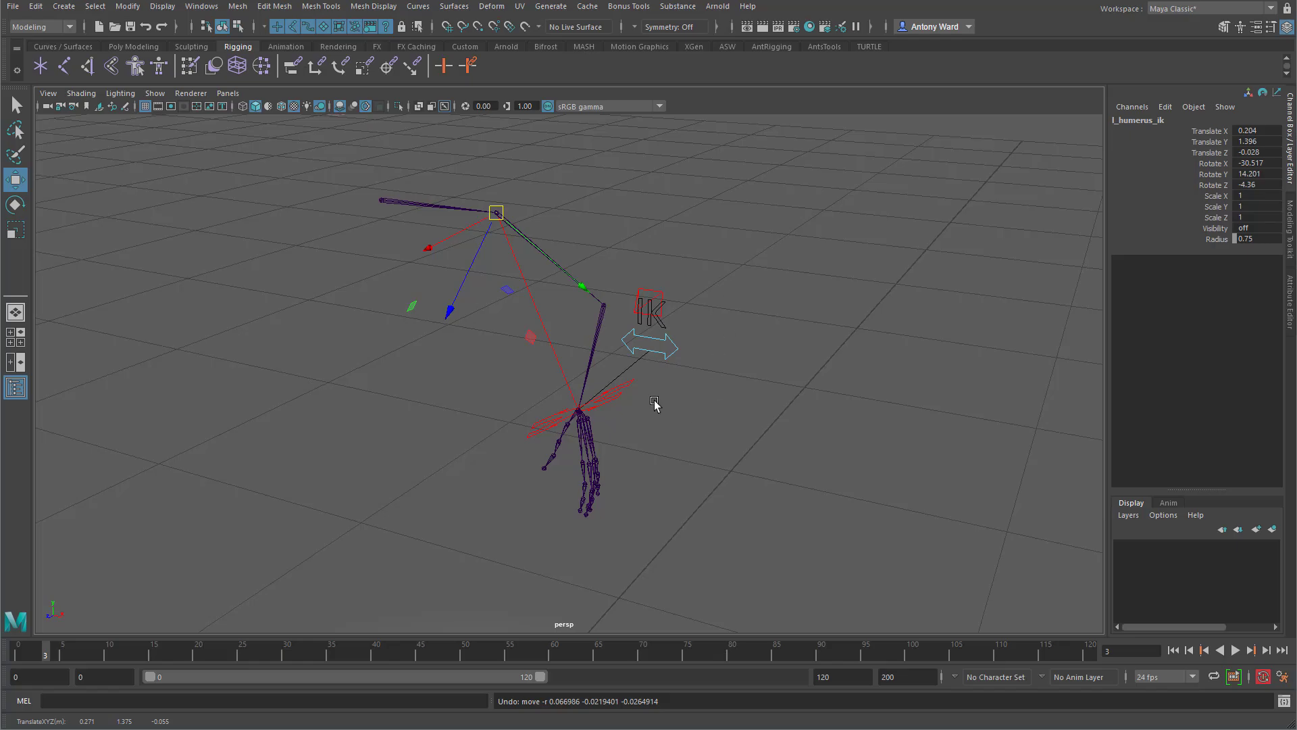
Move the left elbow control to about 0.011, 0.052, -0.018 to redirect the IK arm's elbow.
left_click_drag(624, 369, 641, 407)
left_click_drag(682, 321, 776, 313, "alt")
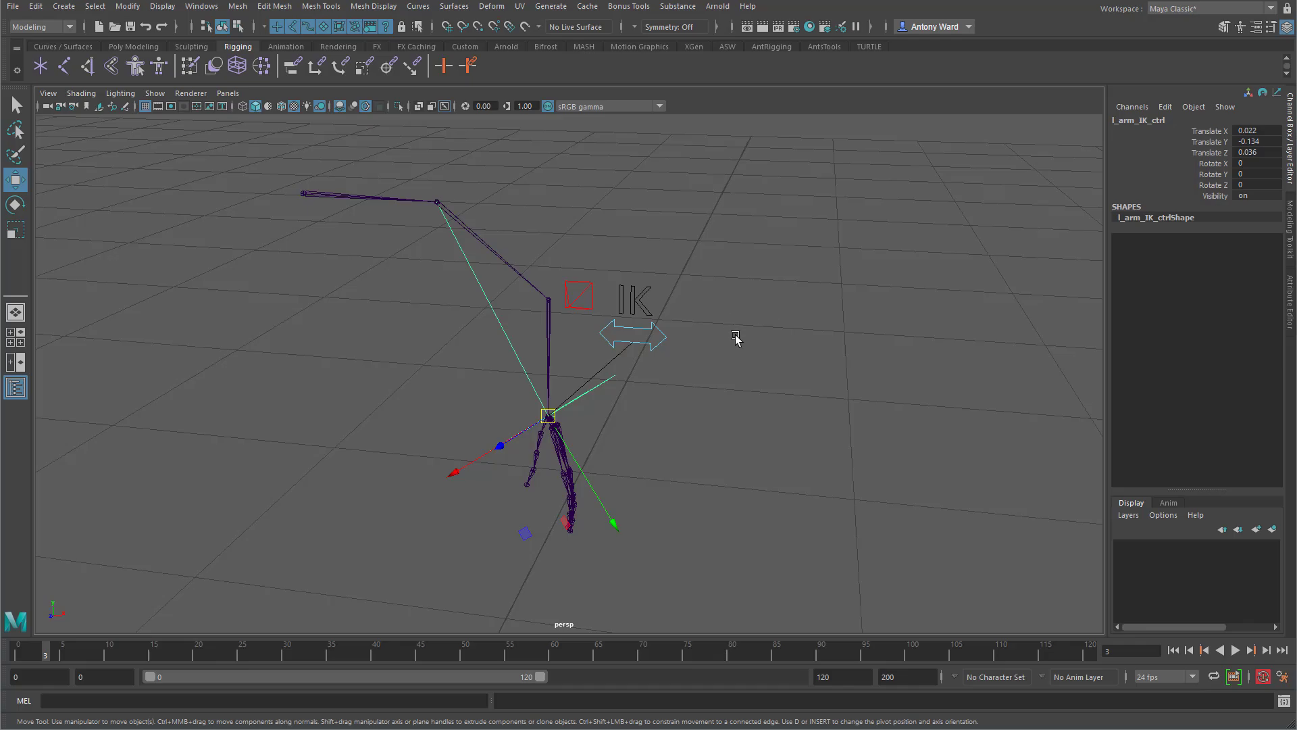
left_click_drag(582, 353, 553, 351, "alt")
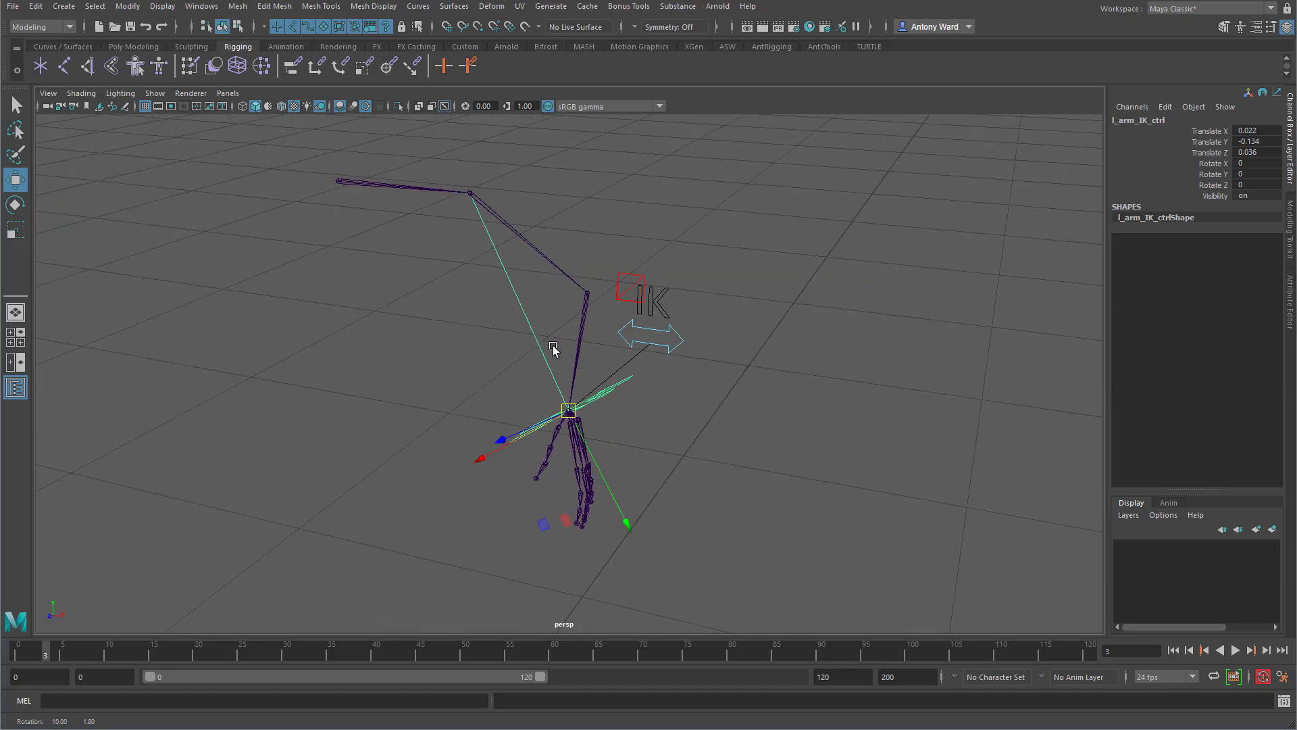
left_click(618, 287)
left_click_drag(509, 394, 596, 299, "alt")
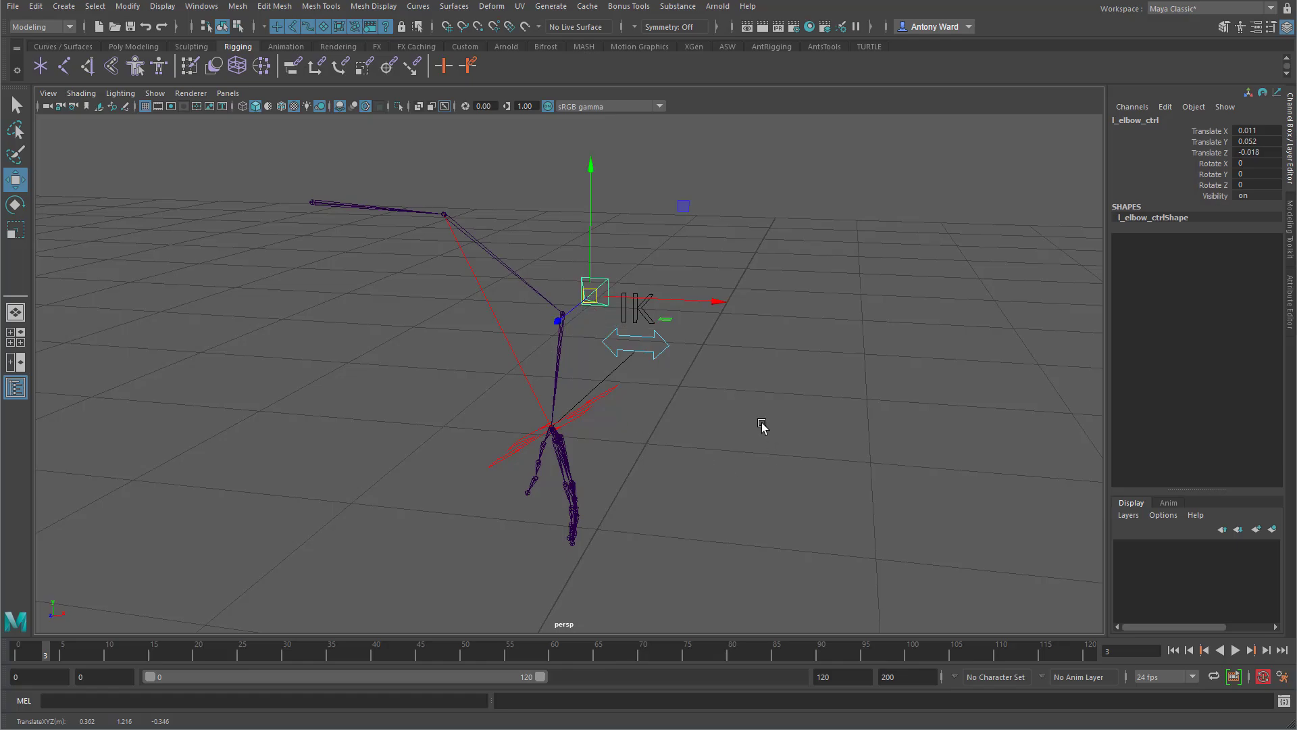
left_click_drag(761, 428, 680, 214, "alt")
left_click_drag(788, 434, 792, 420, "alt")
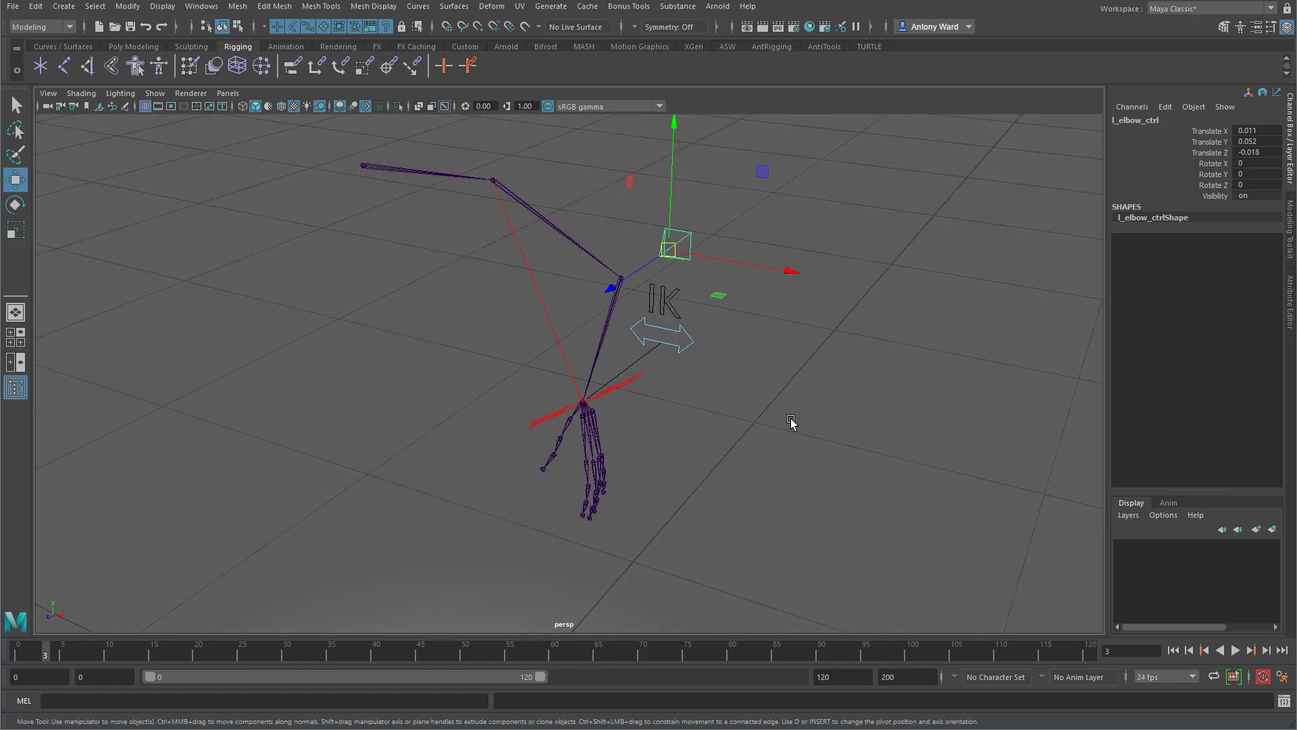
Move the left arm IK control to about -0.025, -0.091, 0 and clear the selection.
mouse_move(634, 405)
left_mouse_down("alt")
mouse_move(591, 439)
mouse_move(635, 403)
mouse_move(621, 421)
left_mouse_up("alt")
left_click(625, 386)
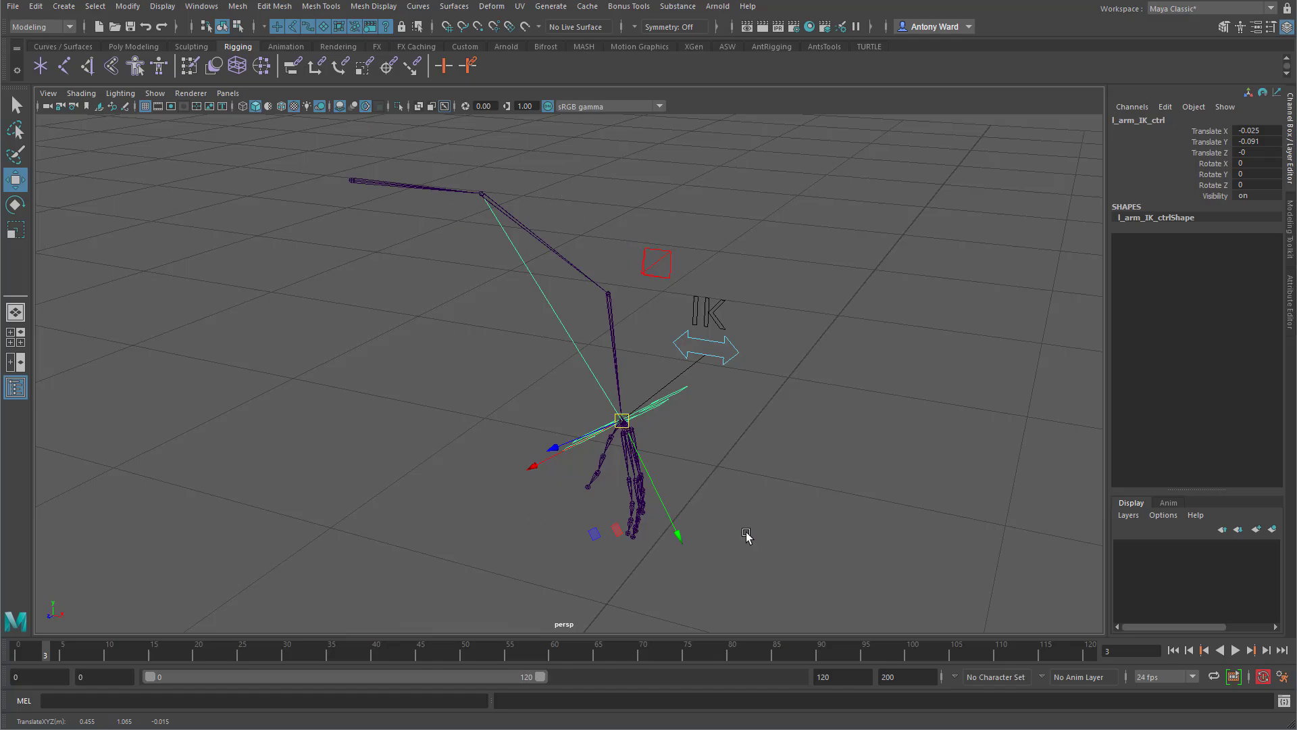
mouse_move(768, 290)
left_mouse_down("alt")
mouse_move(796, 287)
mouse_move(765, 280)
left_mouse_up("alt")
left_click(746, 196)
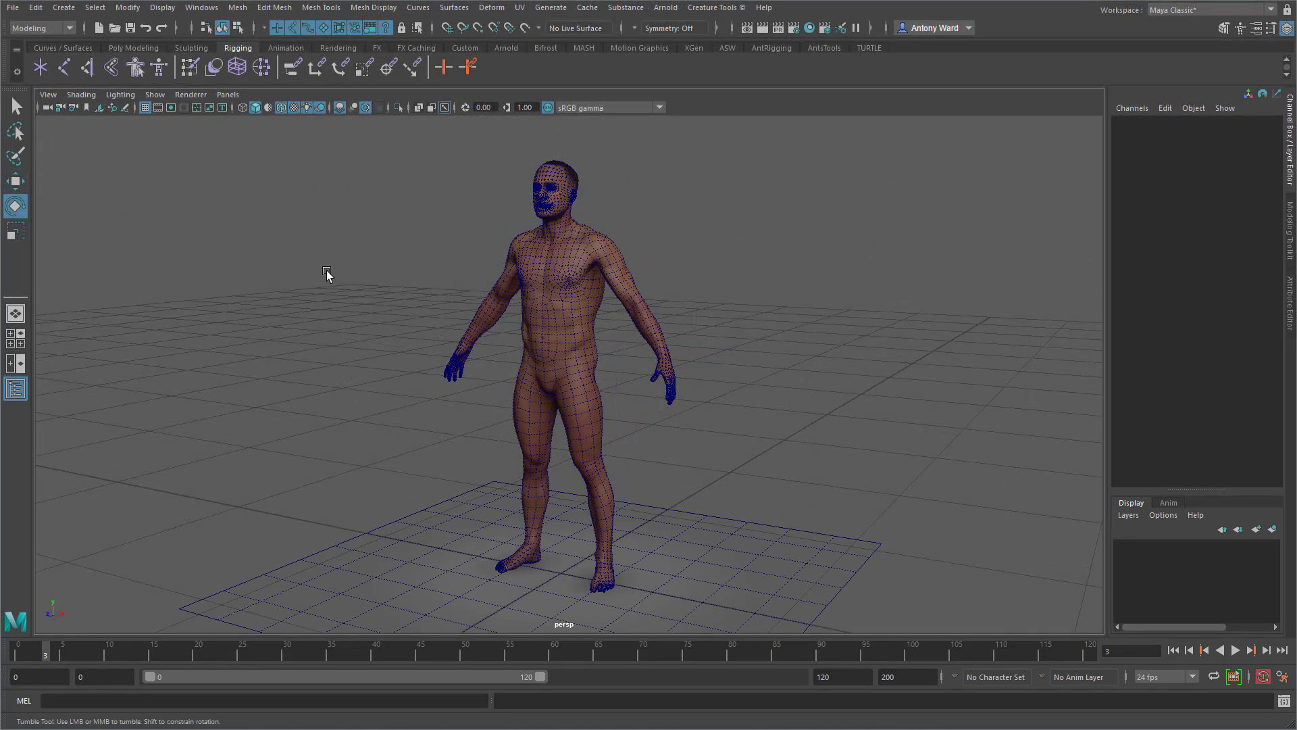
Turn off Wireframe on Shaded for the full body character model.
left_click_drag(326, 271, 544, 259, "alt")
middle_click_drag(544, 259, 510, 319, "alt")
right_click_drag(510, 318, 673, 318, "alt")
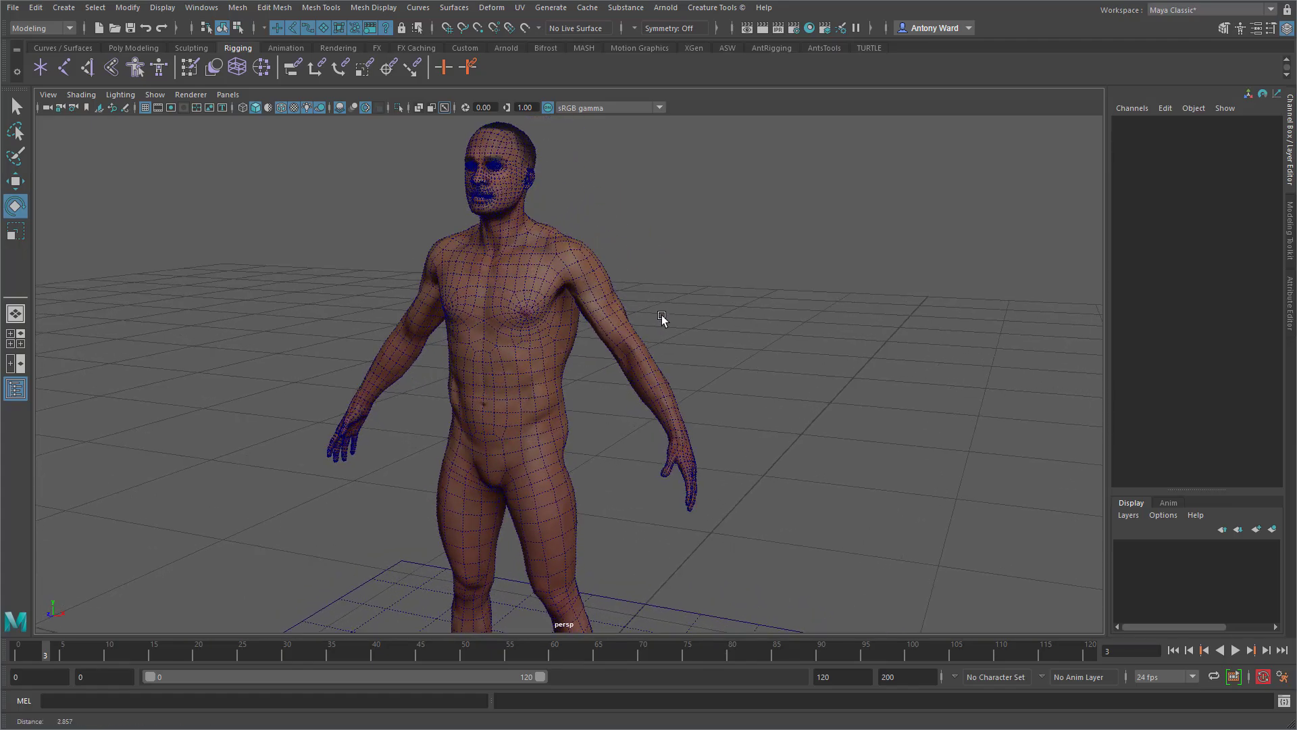
left_click(81, 95)
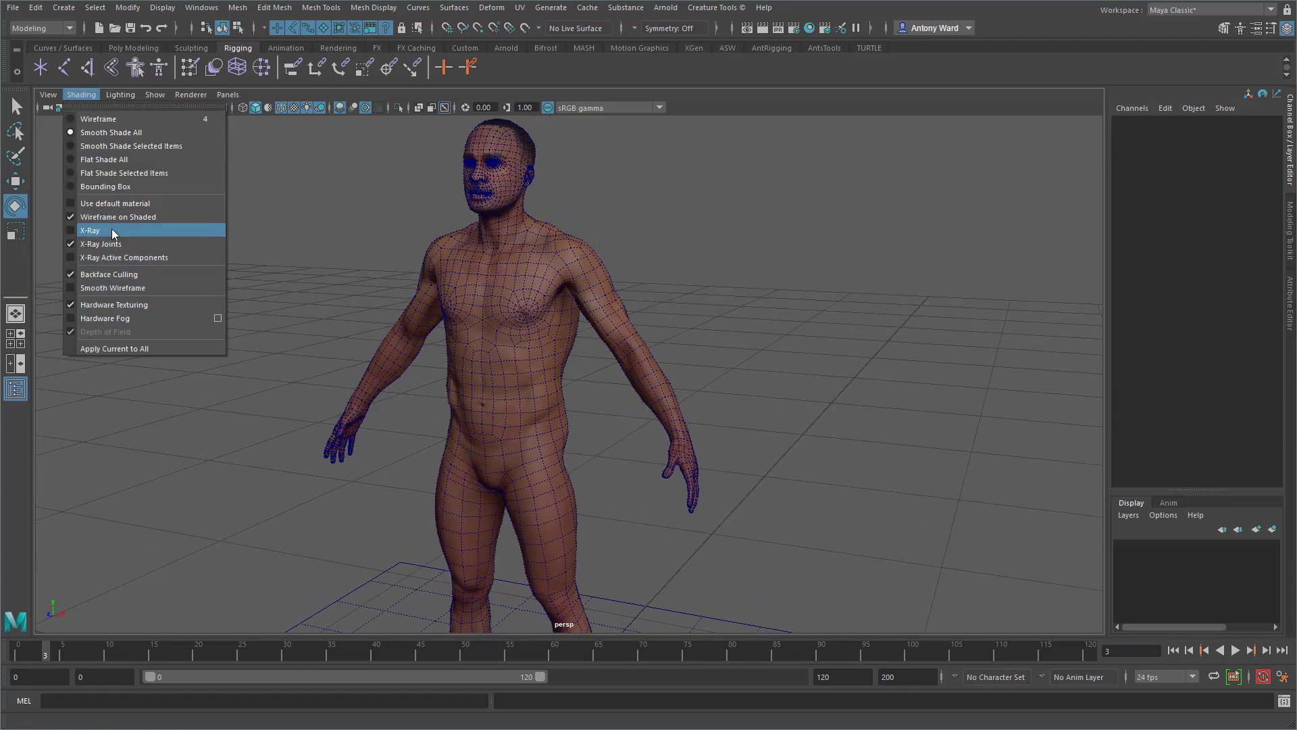
left_click(111, 217)
left_click_drag(782, 382, 727, 388, "alt")
mouse_move(753, 402)
right_mouse_down("alt")
mouse_move(862, 397)
mouse_move(829, 385)
right_mouse_up("alt")
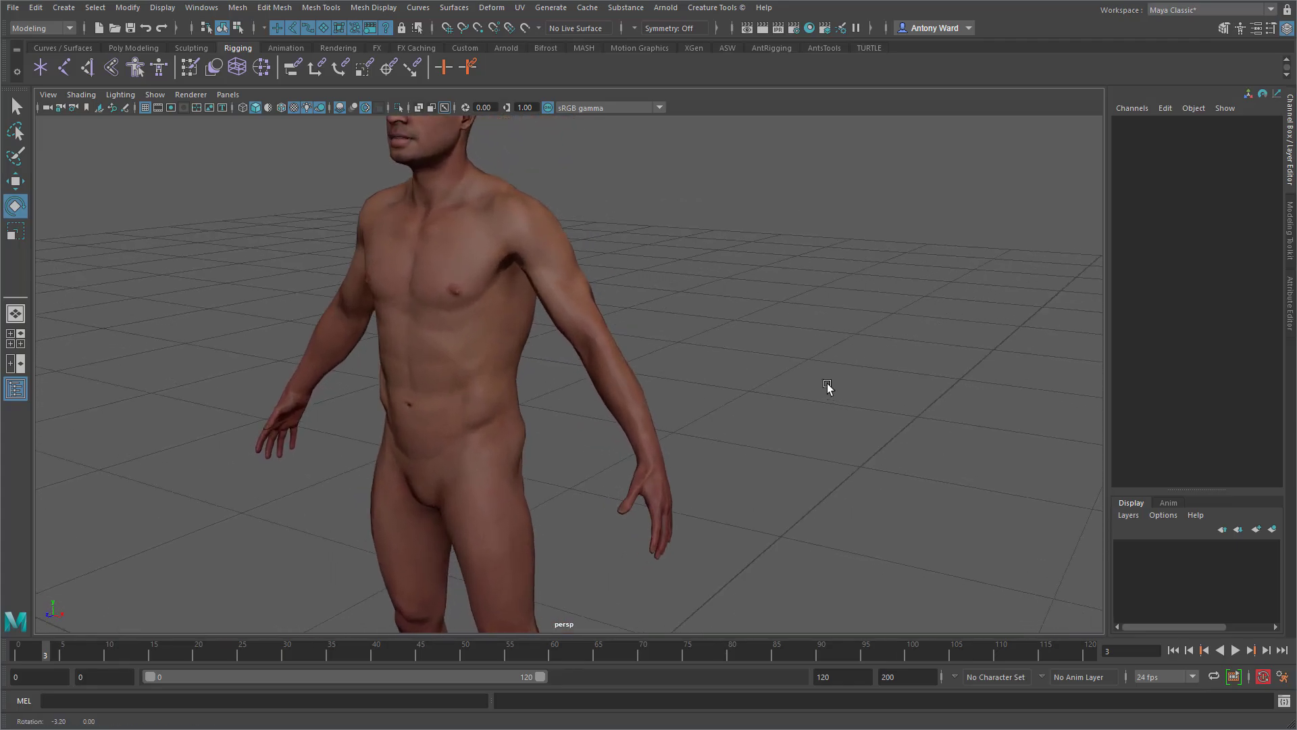
Enable X-Ray and Wireframe on Shaded so the body mesh is see-through with its wireframe.
left_click(79, 99)
left_click(150, 254)
left_click(81, 95)
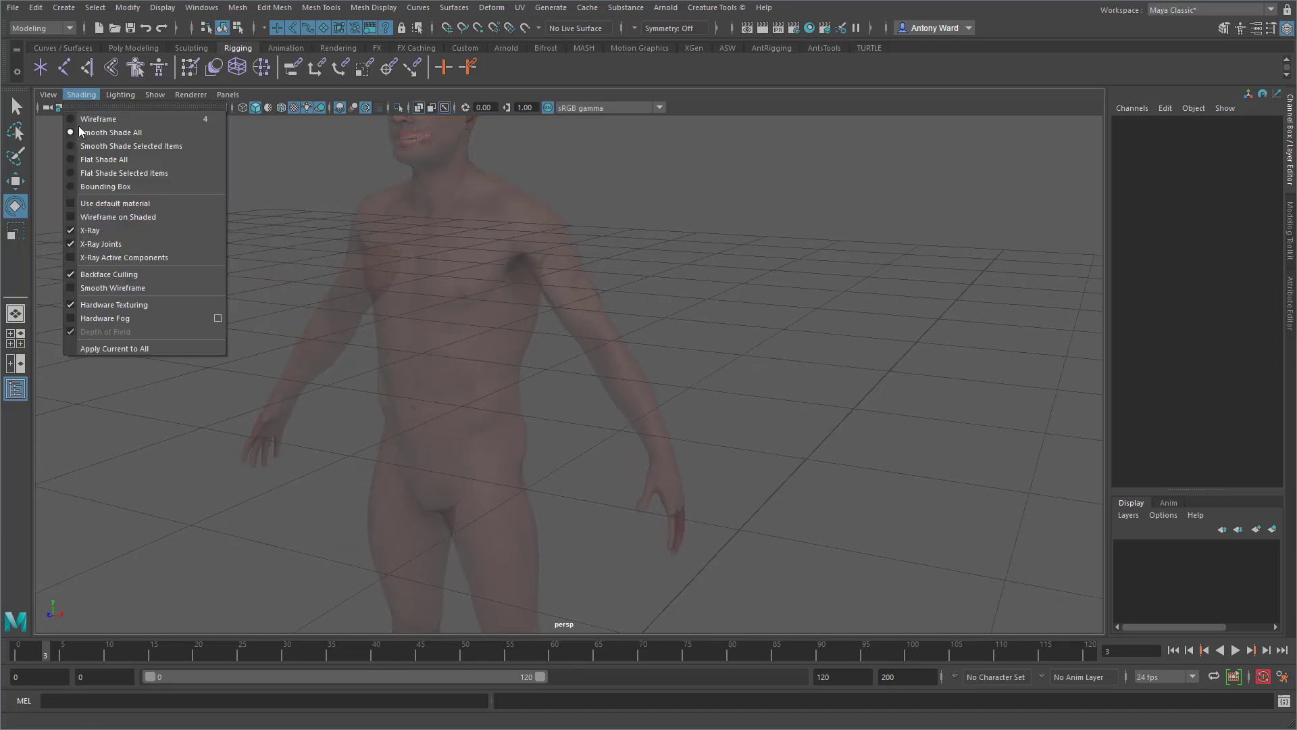
left_click(123, 216)
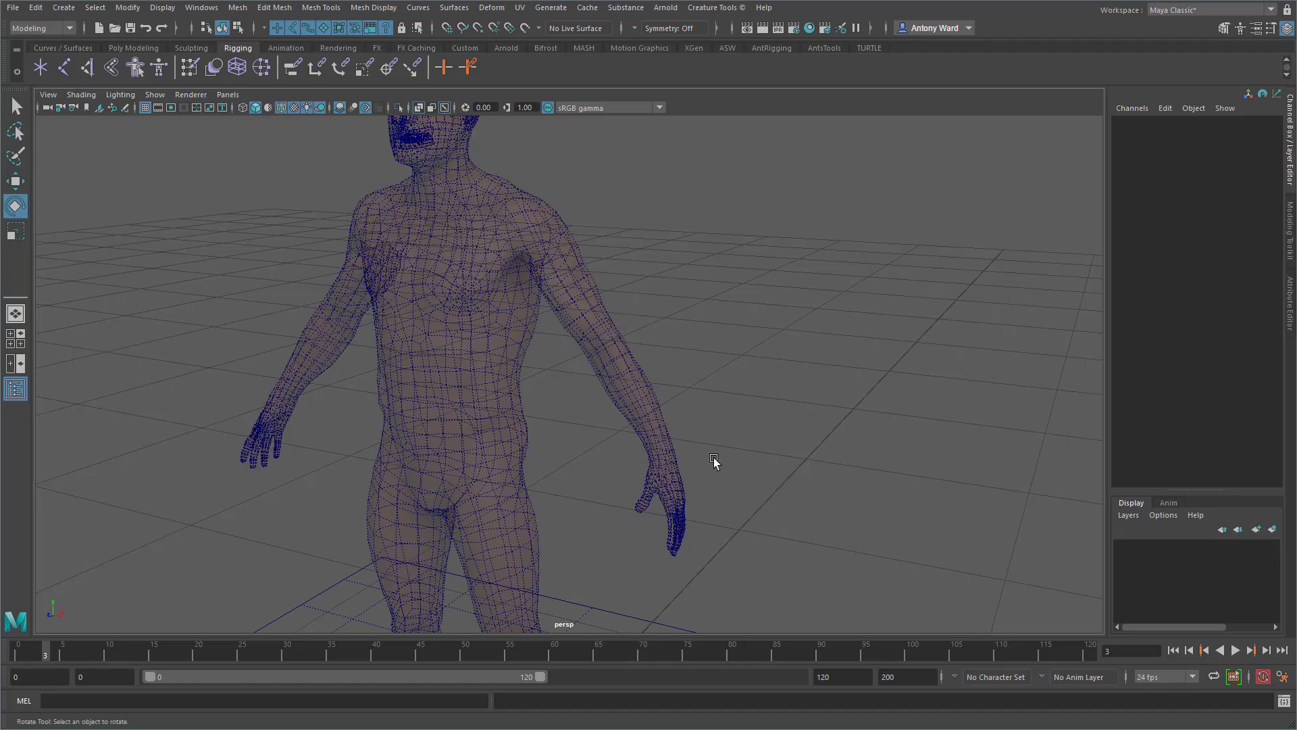
Activate the Joint Tool and open its Tool Settings beside the character's left arm.
mouse_move(716, 458)
left_mouse_down("alt")
mouse_move(754, 446)
mouse_move(660, 449)
mouse_move(701, 426)
mouse_move(719, 395)
left_mouse_up("alt")
right_click_drag(718, 395, 901, 391, "alt")
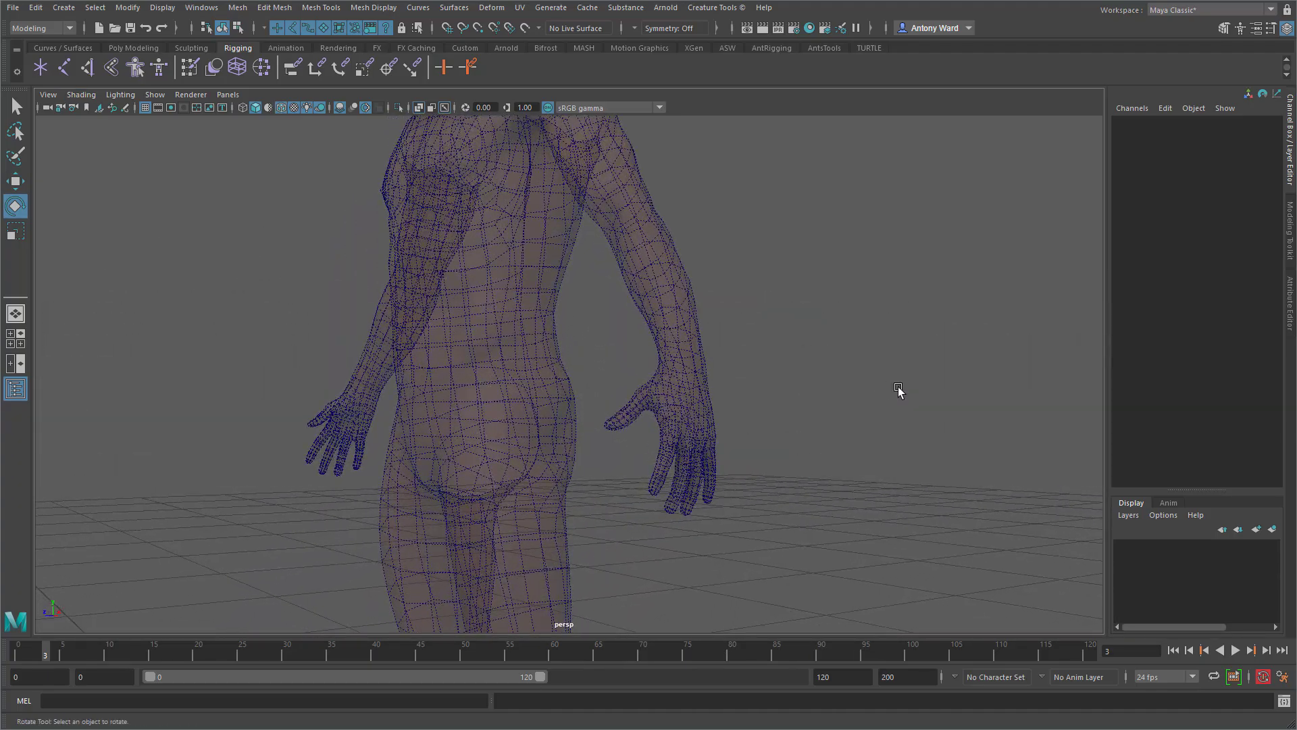
left_click_drag(901, 391, 936, 422, "alt")
right_click_drag(936, 422, 771, 412, "alt")
left_click_drag(770, 412, 747, 416, "alt")
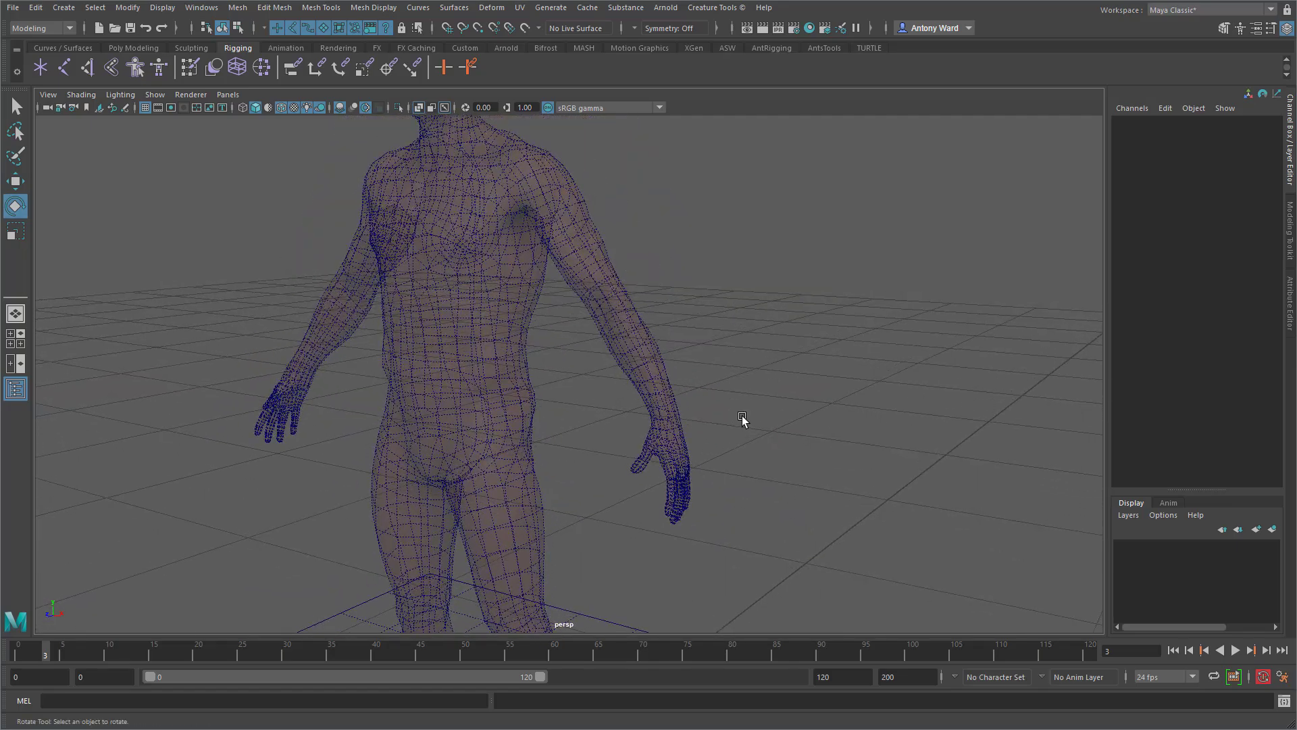
left_click(63, 69)
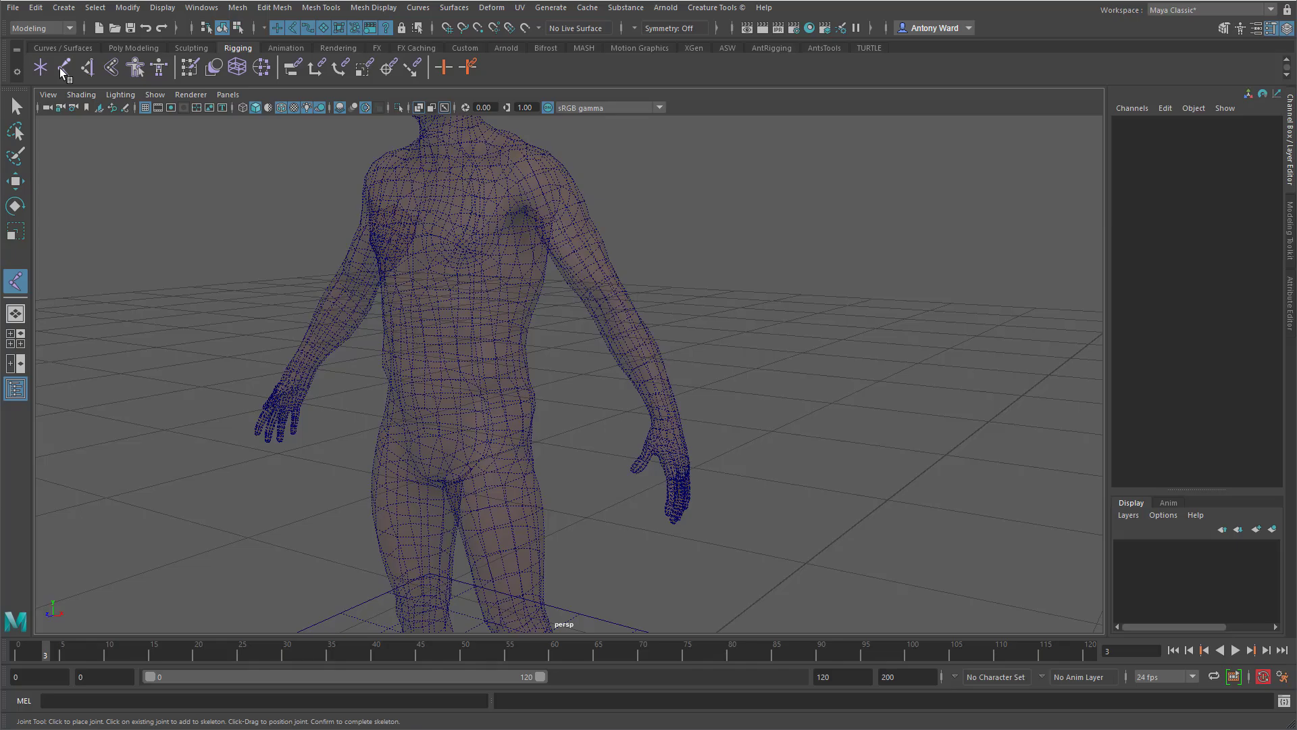
left_click_drag(1296, 74, 845, 96)
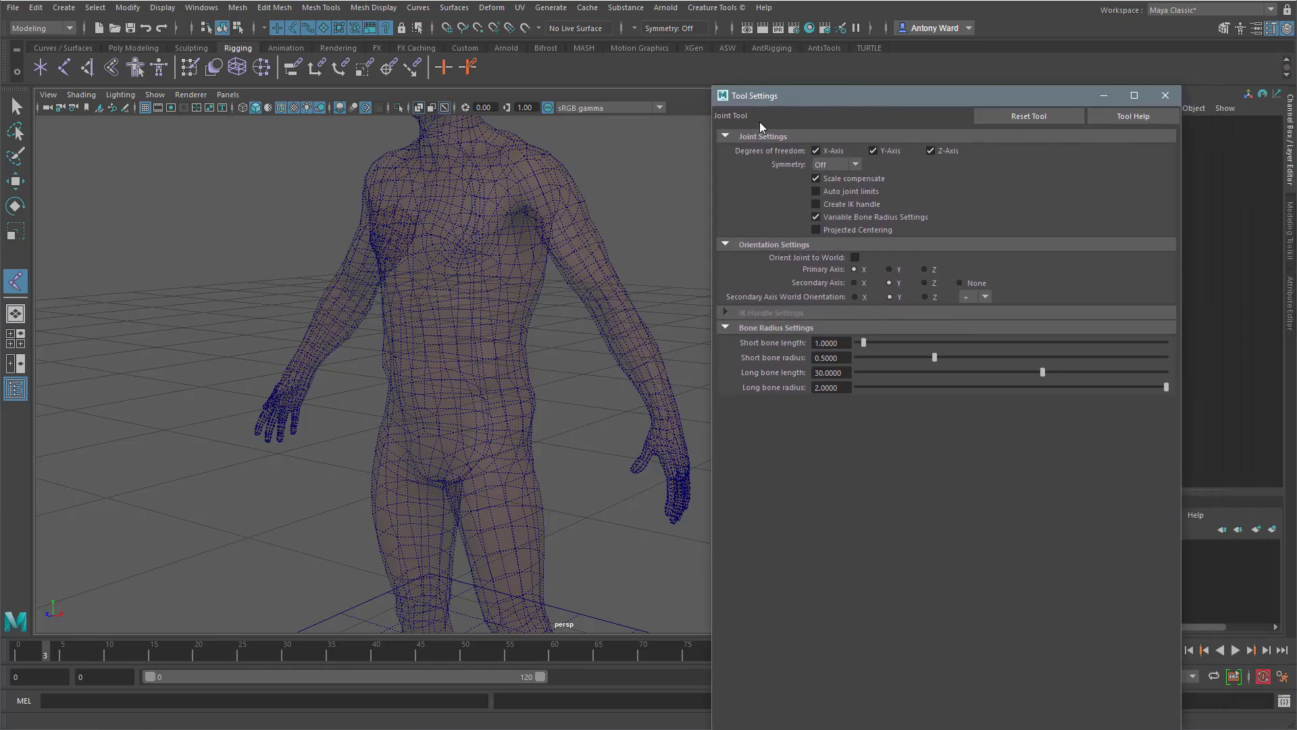
Set the Joint Tool to primary axis Y, secondary axis Z and secondary axis world orientation Z, and enable Projected Centering.
left_click_drag(710, 85, 813, 512)
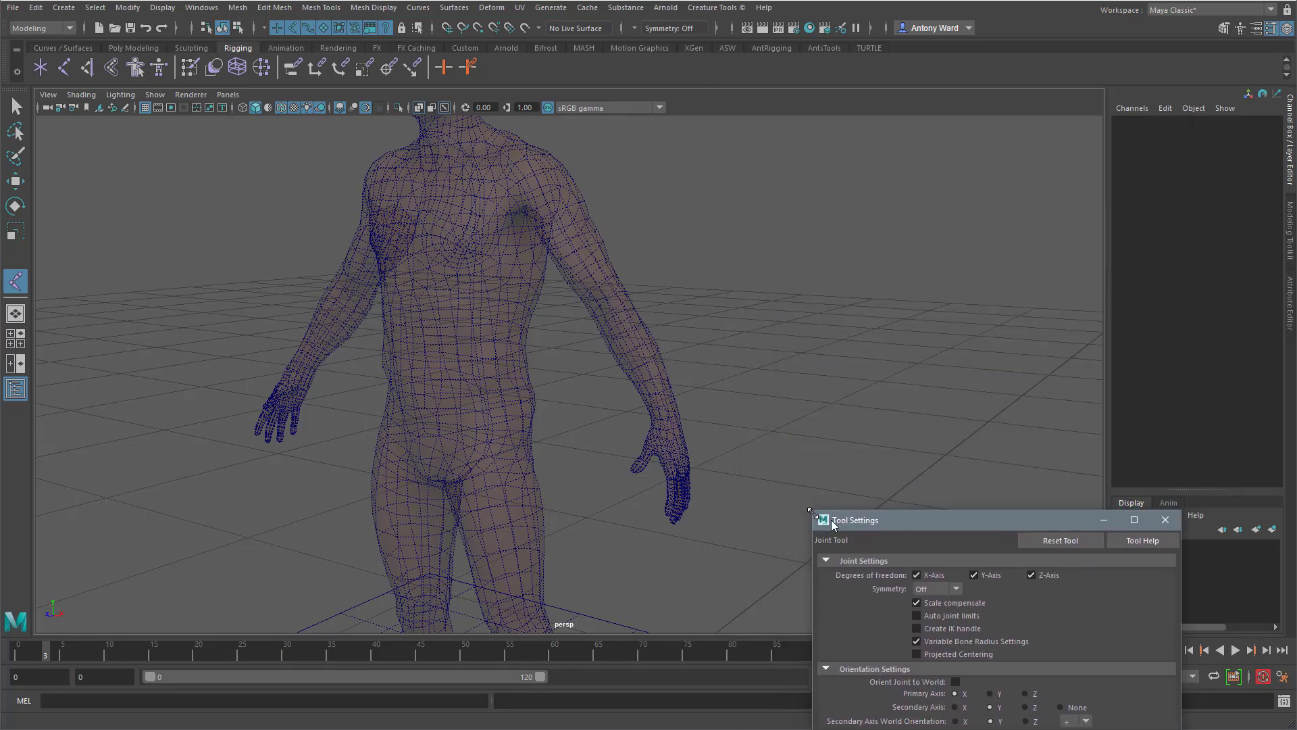
left_click_drag(923, 521, 822, 122)
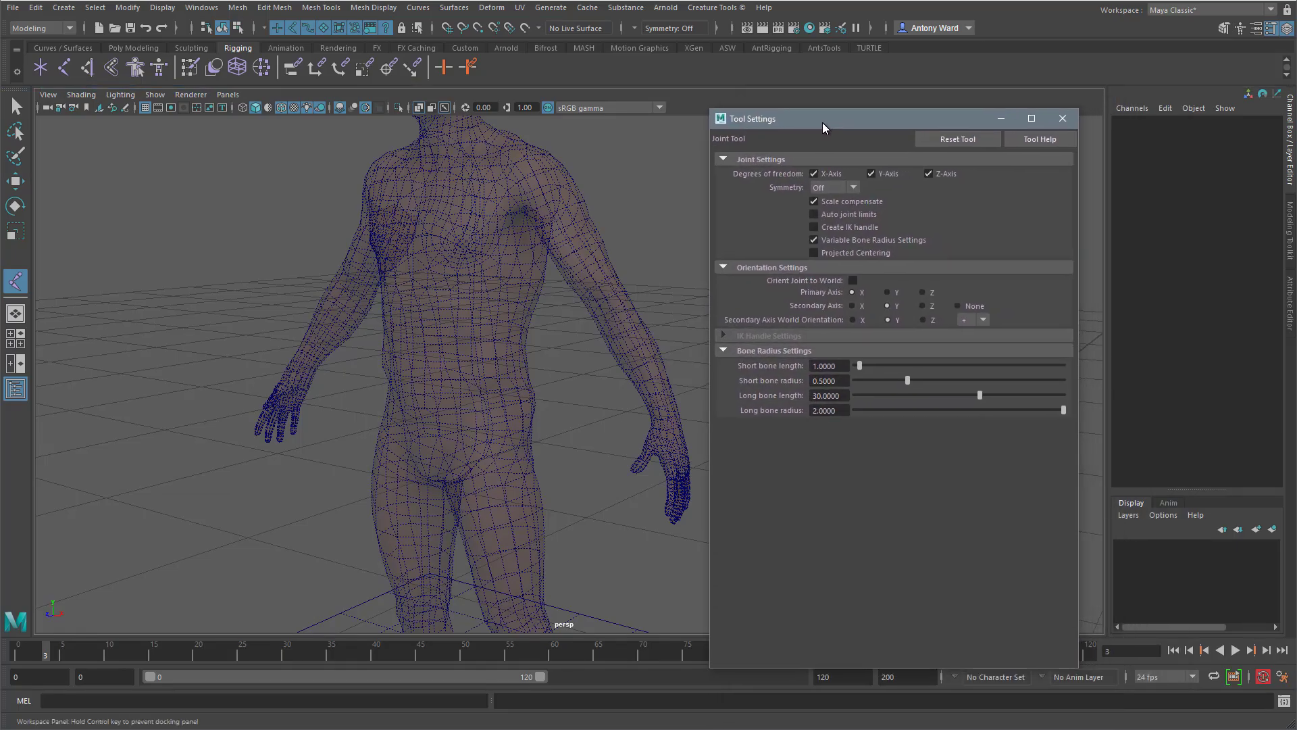
left_click_drag(816, 668, 818, 498)
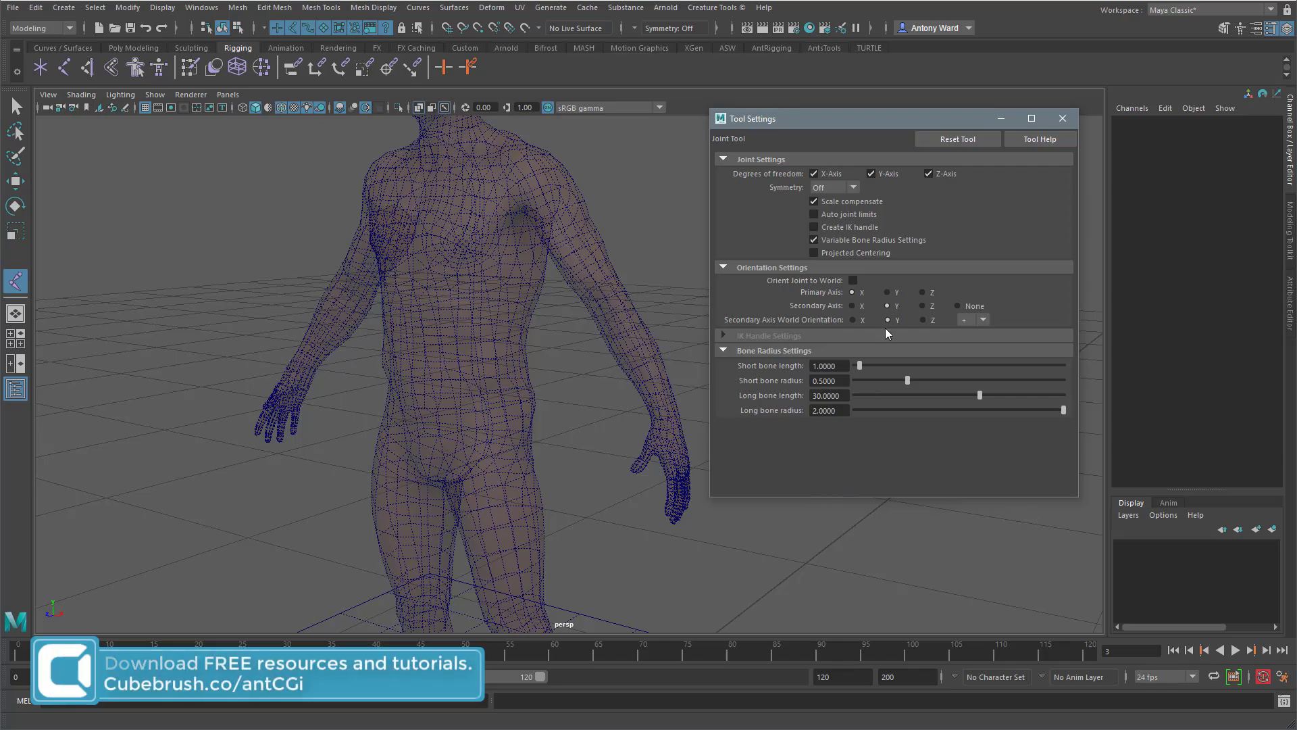
left_click(887, 292)
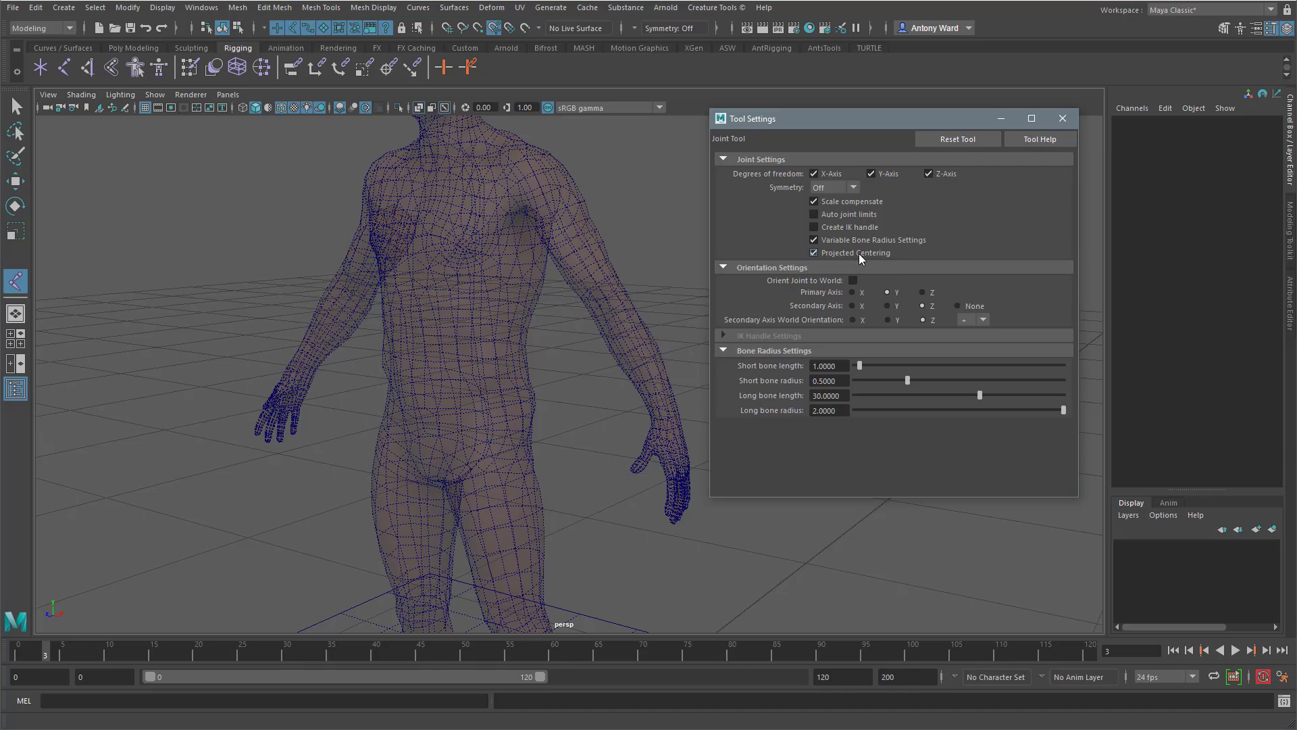
Place a clavicle joint in the upper chest at about 0.024, 1.396, 0.009 and a shoulder joint about 0.184 units from it.
scroll(342, 443, "up", 10)
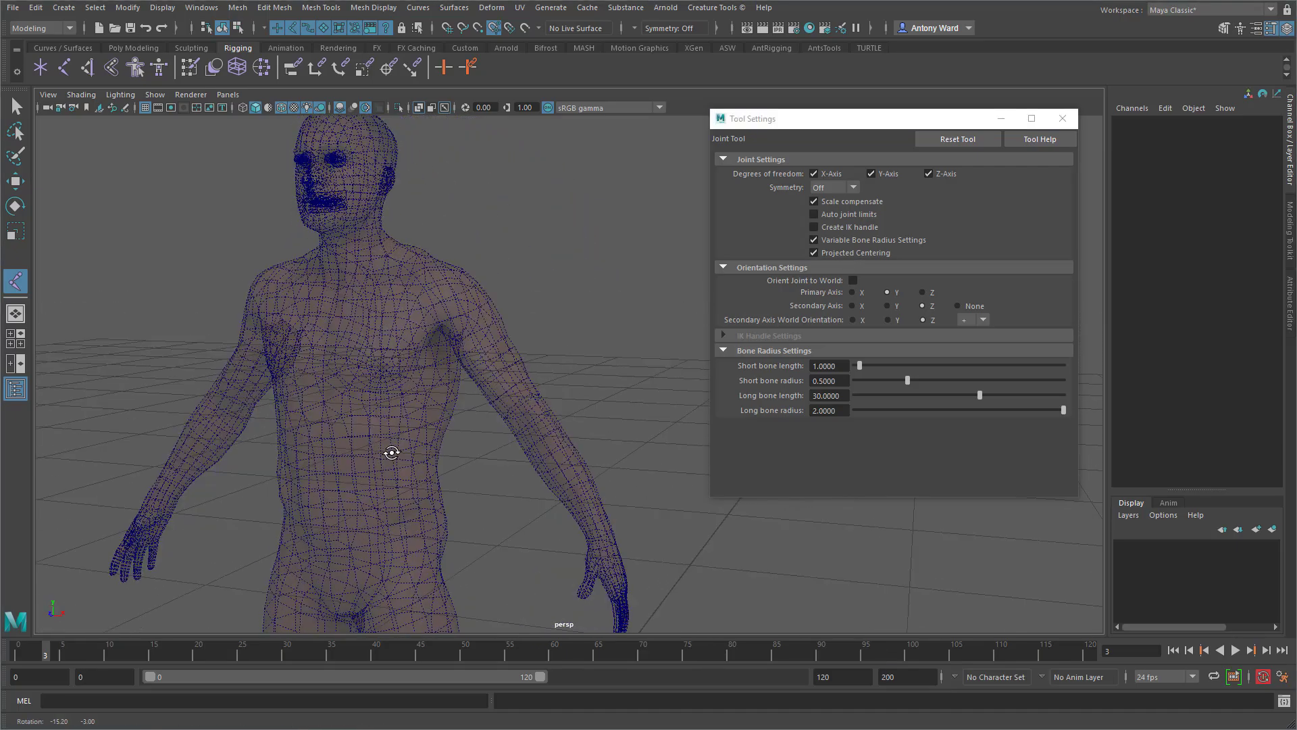
middle_click_drag(384, 389, 318, 365, "alt")
right_click_drag(362, 380, 463, 369, "alt")
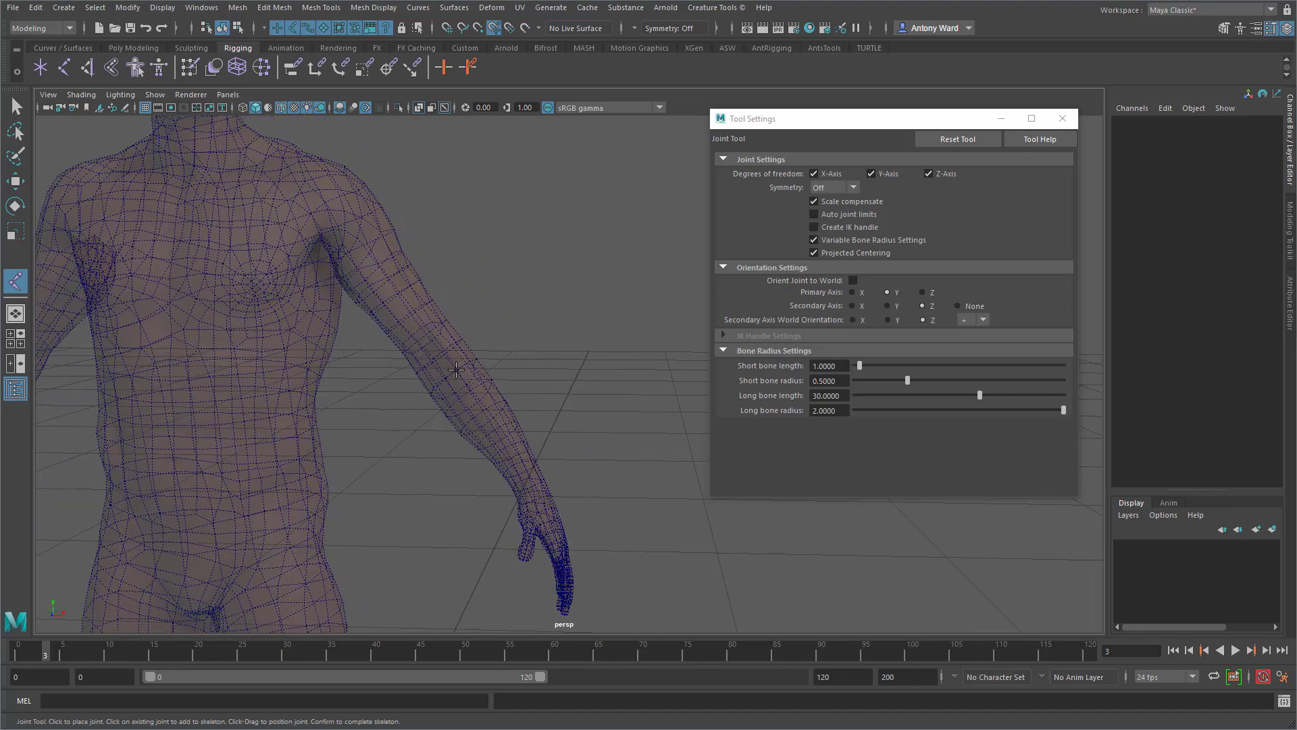
left_click_drag(464, 368, 444, 384, "alt")
middle_click_drag(444, 384, 480, 350, "alt")
left_click_drag(492, 339, 502, 334, "alt")
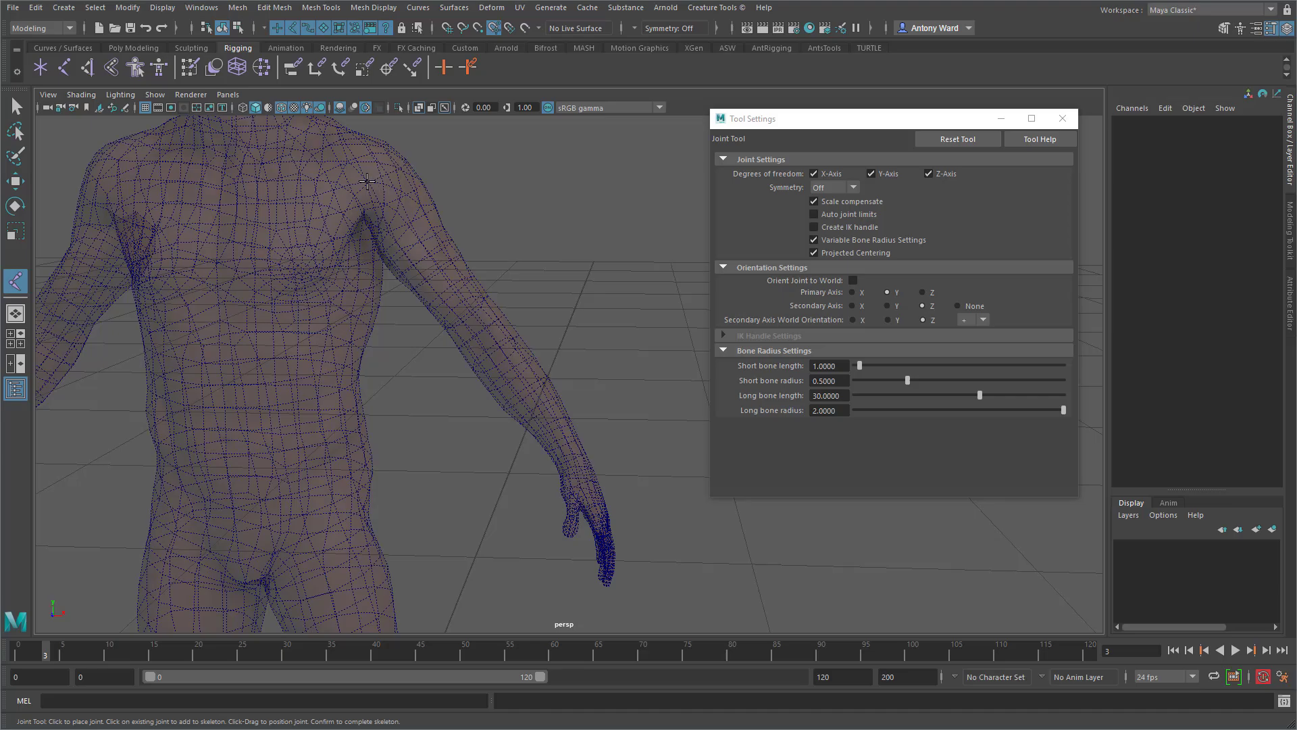
left_click(262, 191)
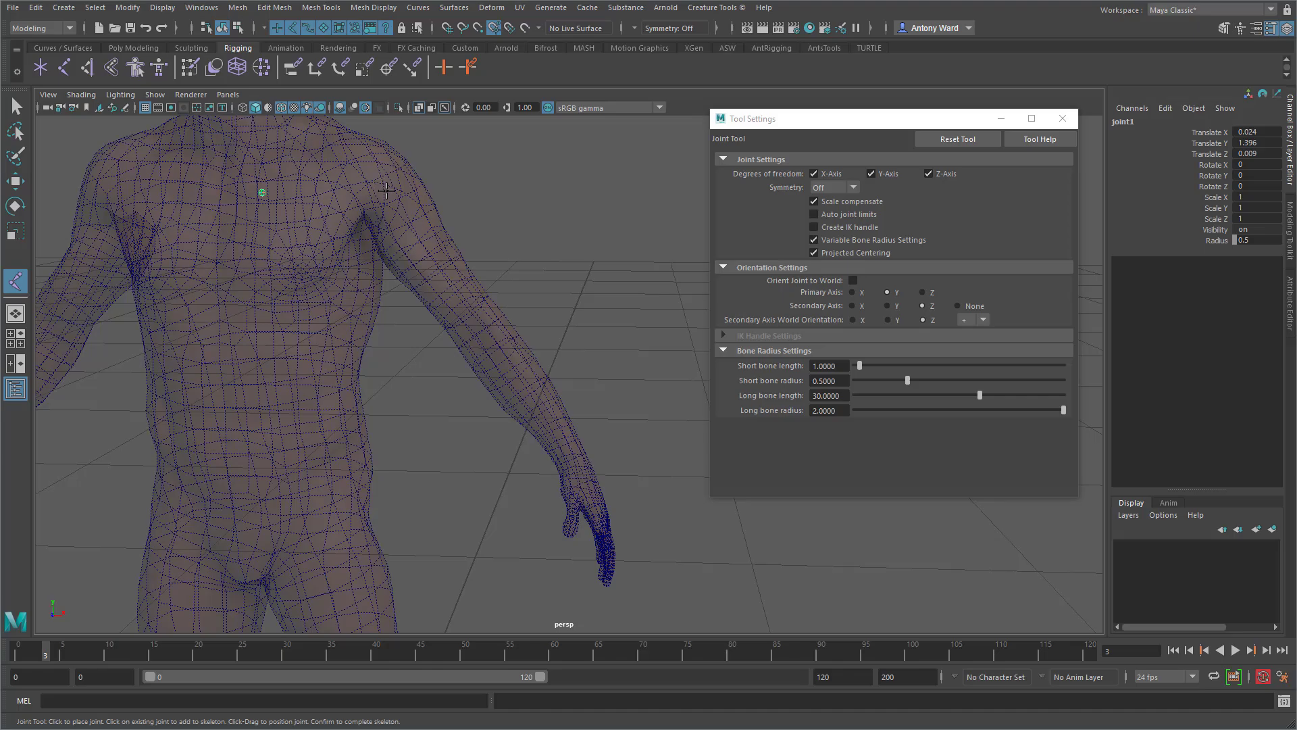
left_click(388, 190)
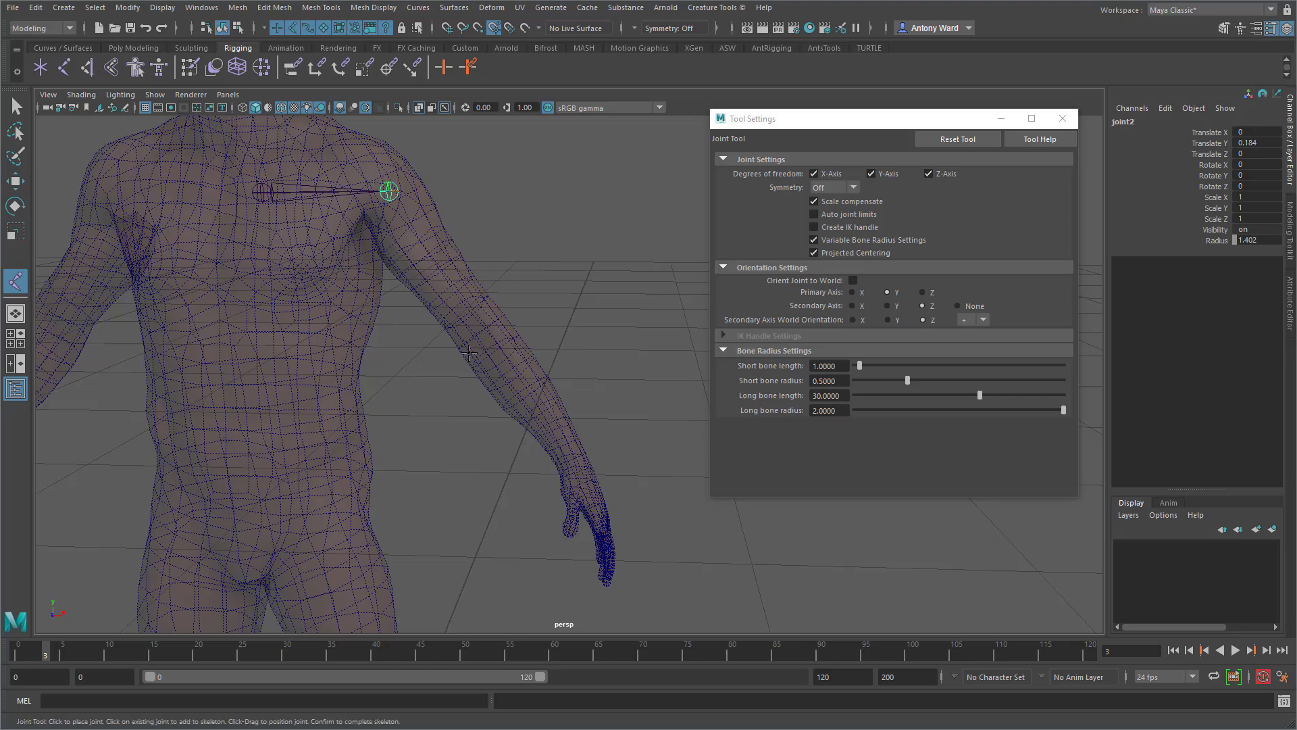
Continue the left arm chain with an elbow joint about 0.275 units from the shoulder and a wrist joint about 0.234 units further.
left_click_drag(468, 352, 432, 382, "alt")
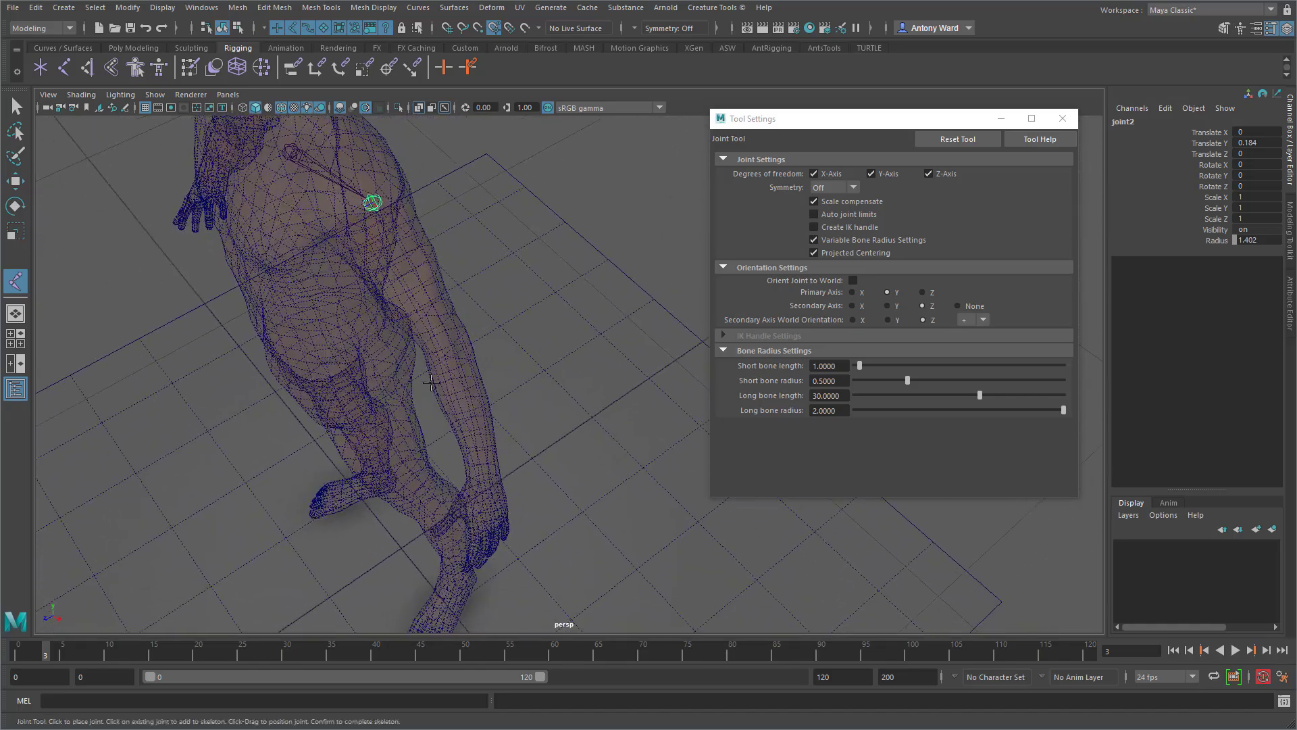
left_click(450, 350)
left_click_drag(508, 535, 484, 480, "alt")
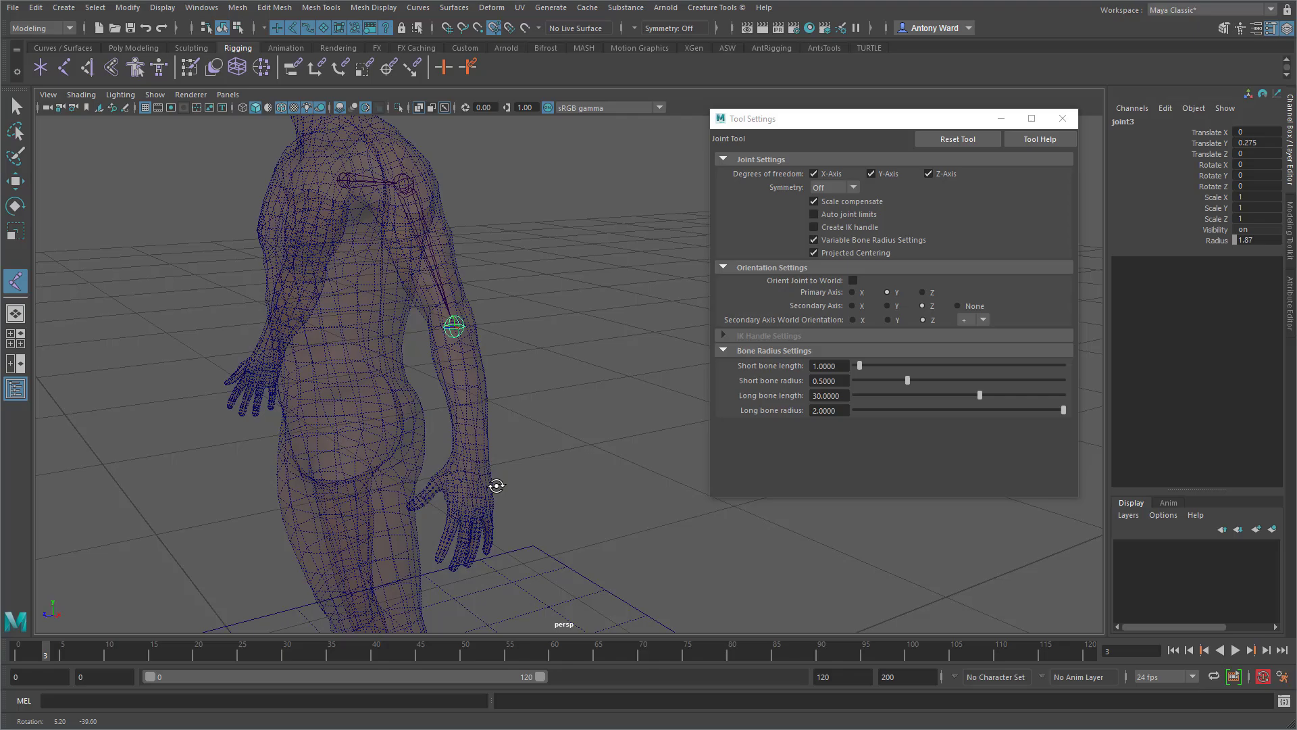
left_click(472, 454)
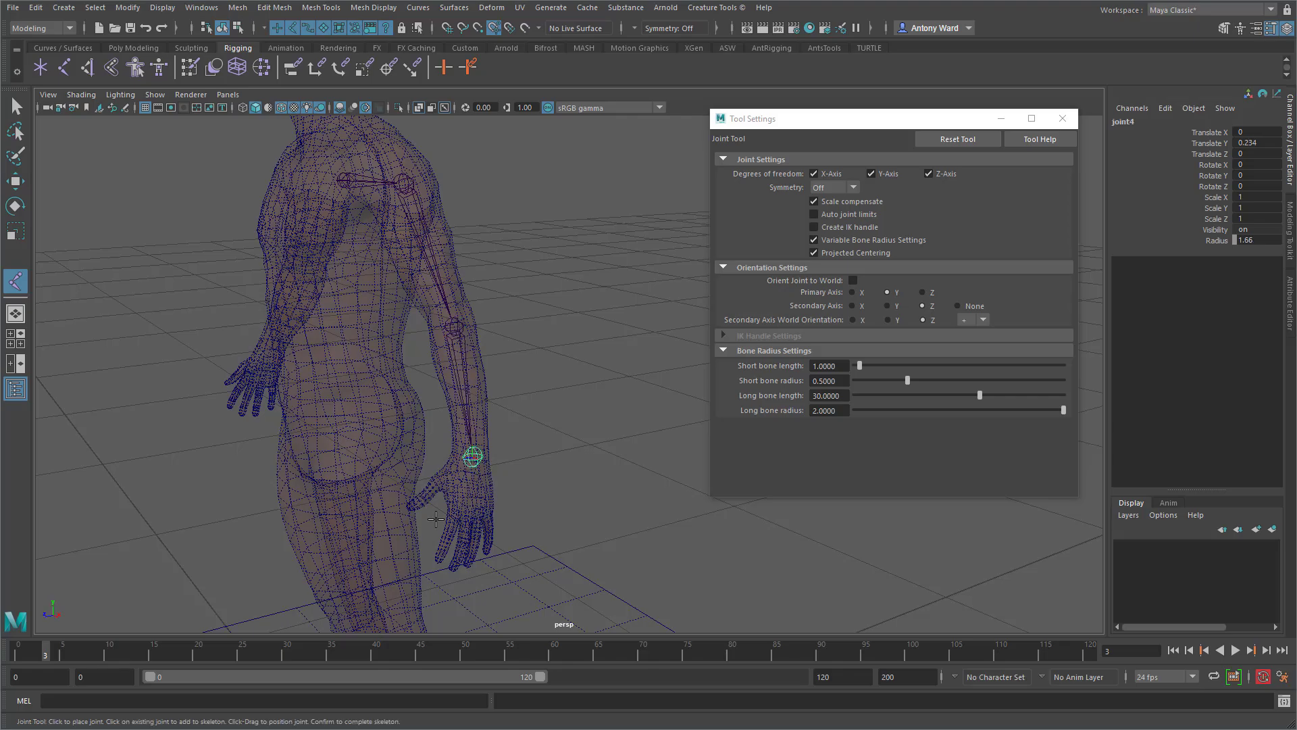
Extend the chain from the wrist with two thumb joints, about 0.036 and 0.038 units apart, at the thumb base and its first knuckle.
left_click_drag(406, 511, 514, 505, "alt")
left_click_drag(359, 529, 483, 507, "alt")
middle_click_drag(482, 507, 406, 338, "alt")
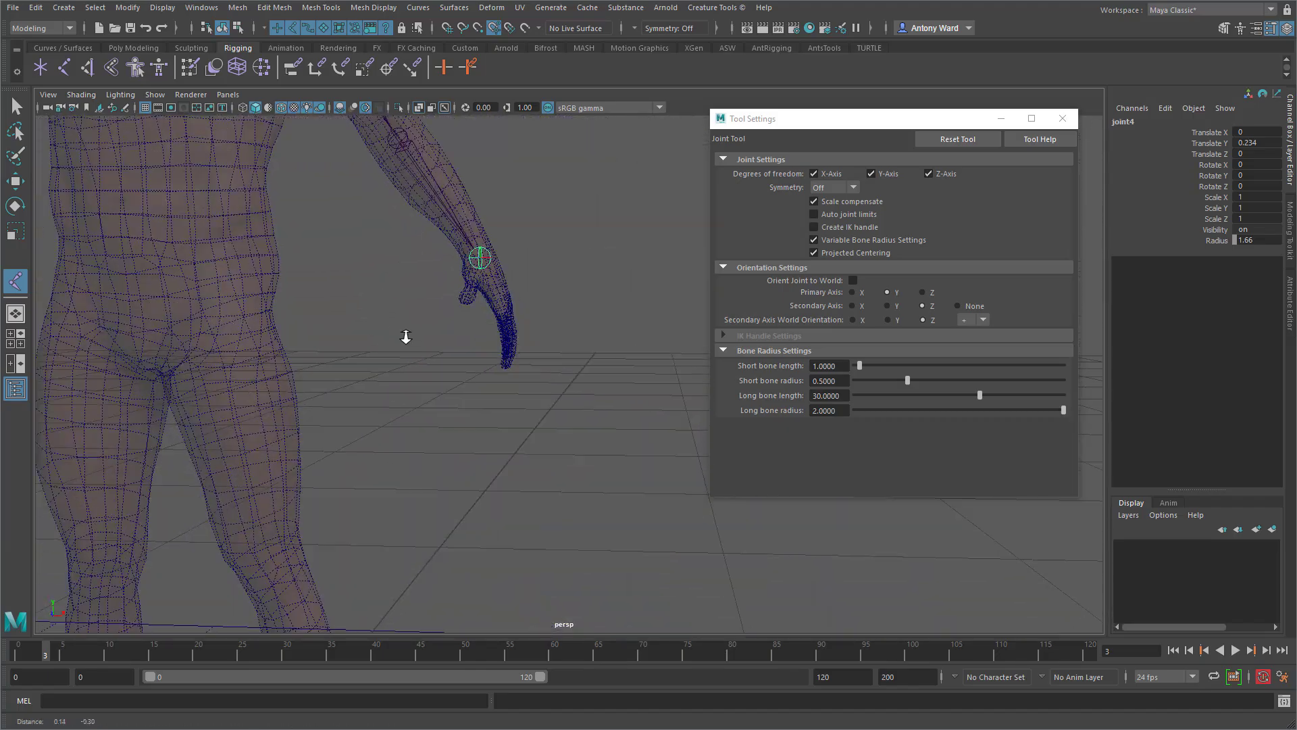
right_click_drag(405, 339, 521, 337, "alt")
left_click_drag(521, 337, 379, 354, "alt")
middle_click_drag(379, 353, 534, 397, "alt")
left_click_drag(533, 397, 511, 331, "alt")
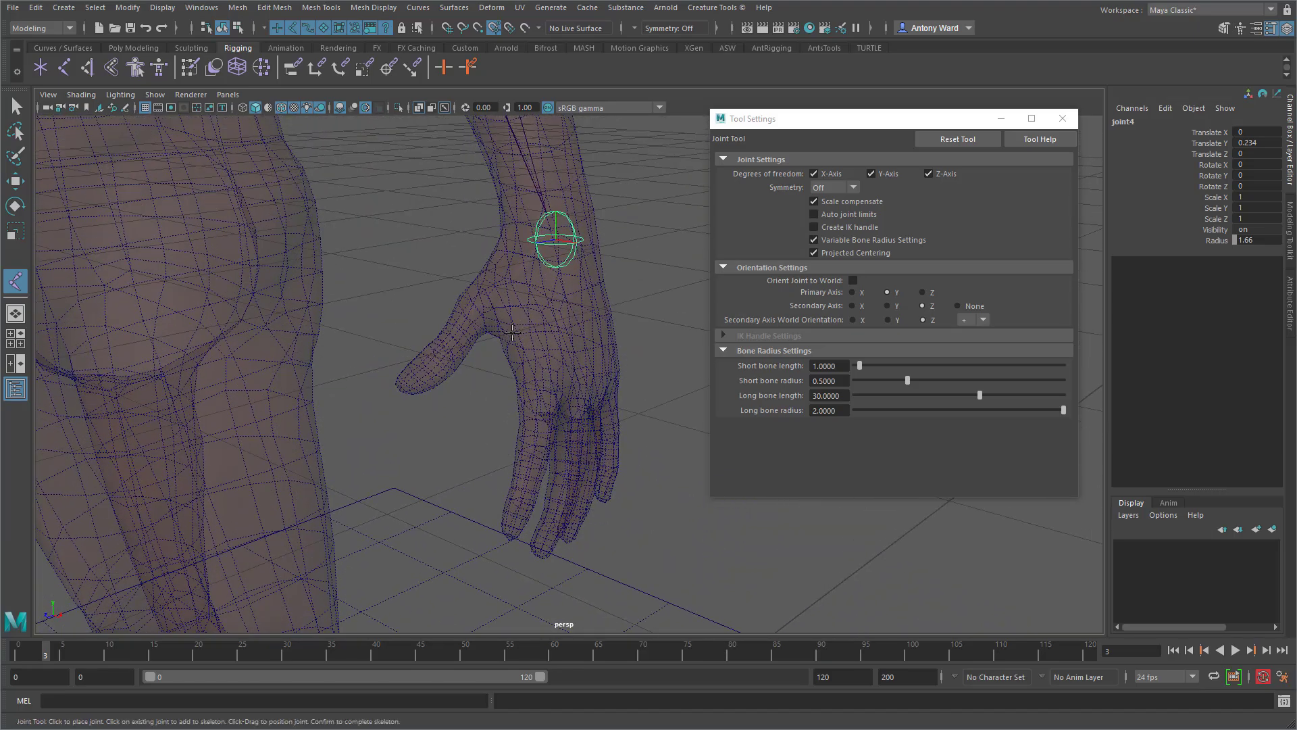
left_click_drag(489, 302, 498, 287, "alt")
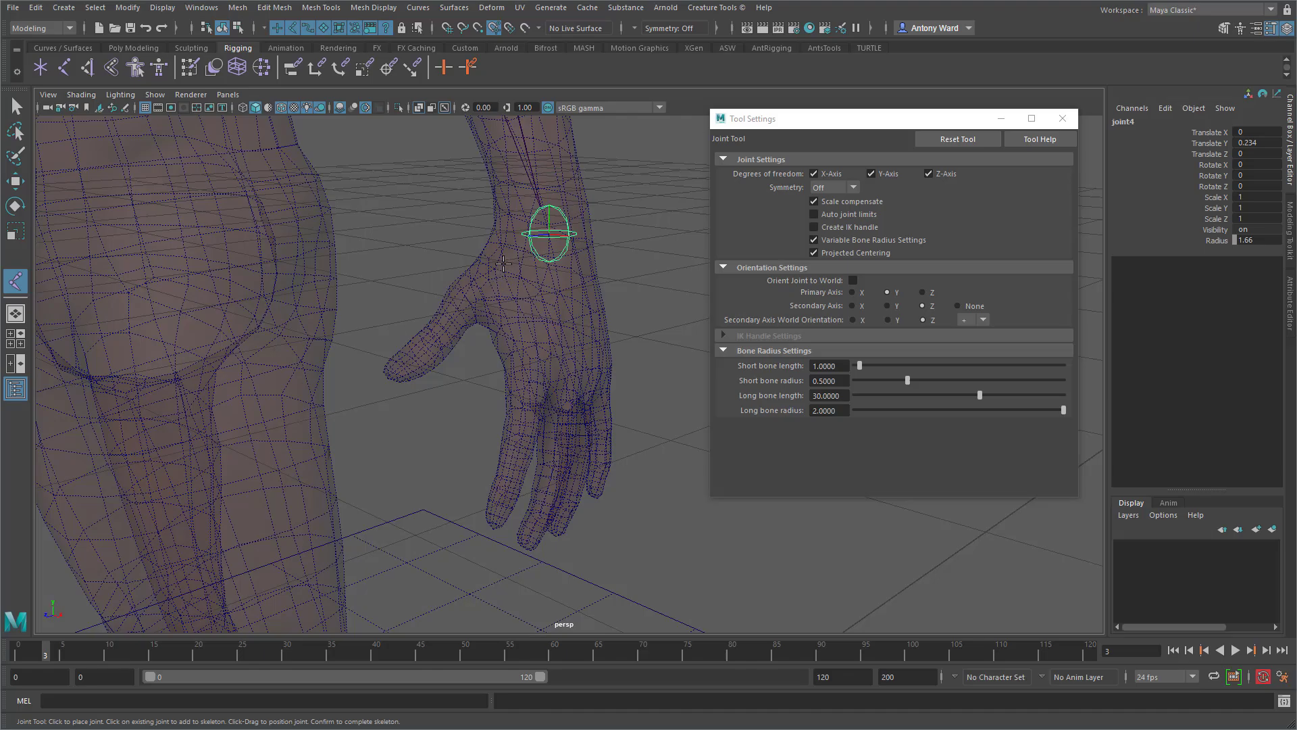
left_click(503, 264)
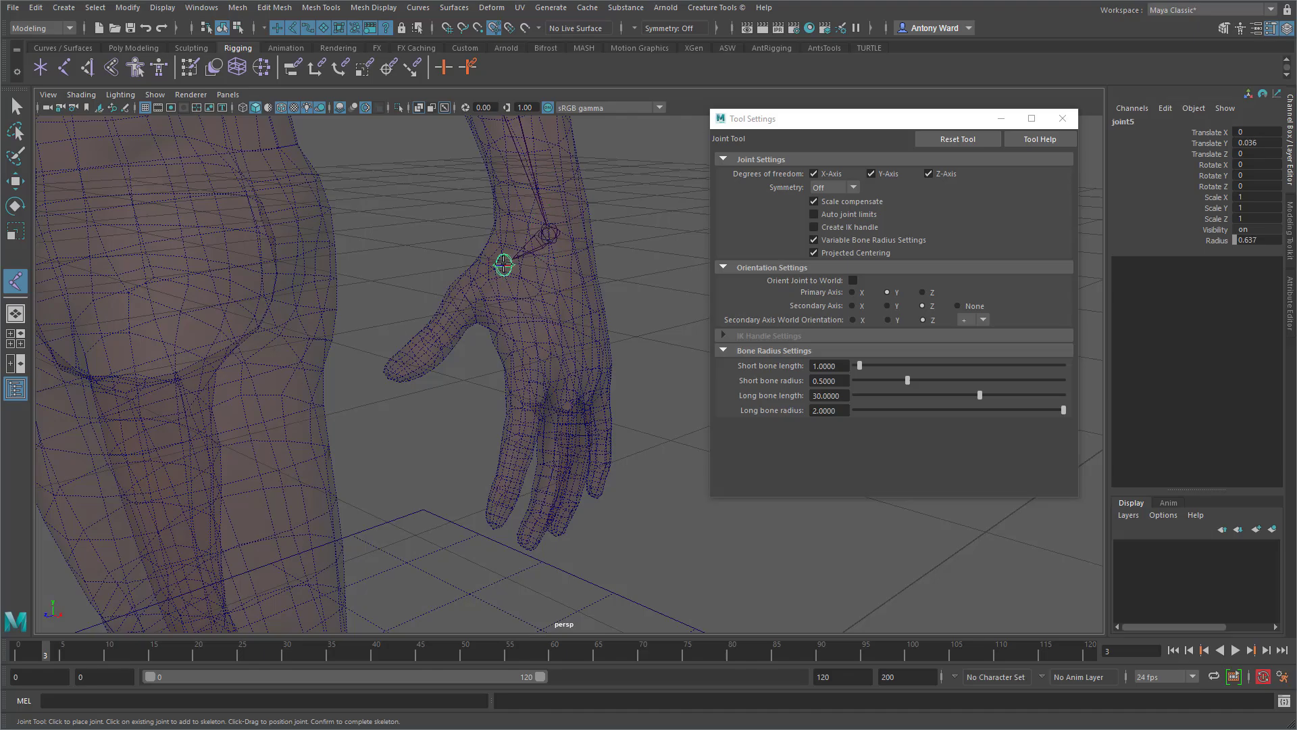
left_click(461, 304)
Add joints at the thumb's last knuckle and tip, finish the chain and restart the Joint Tool.
mouse_move(446, 358)
right_mouse_down("alt")
mouse_move(530, 367)
mouse_move(470, 361)
right_mouse_up("alt")
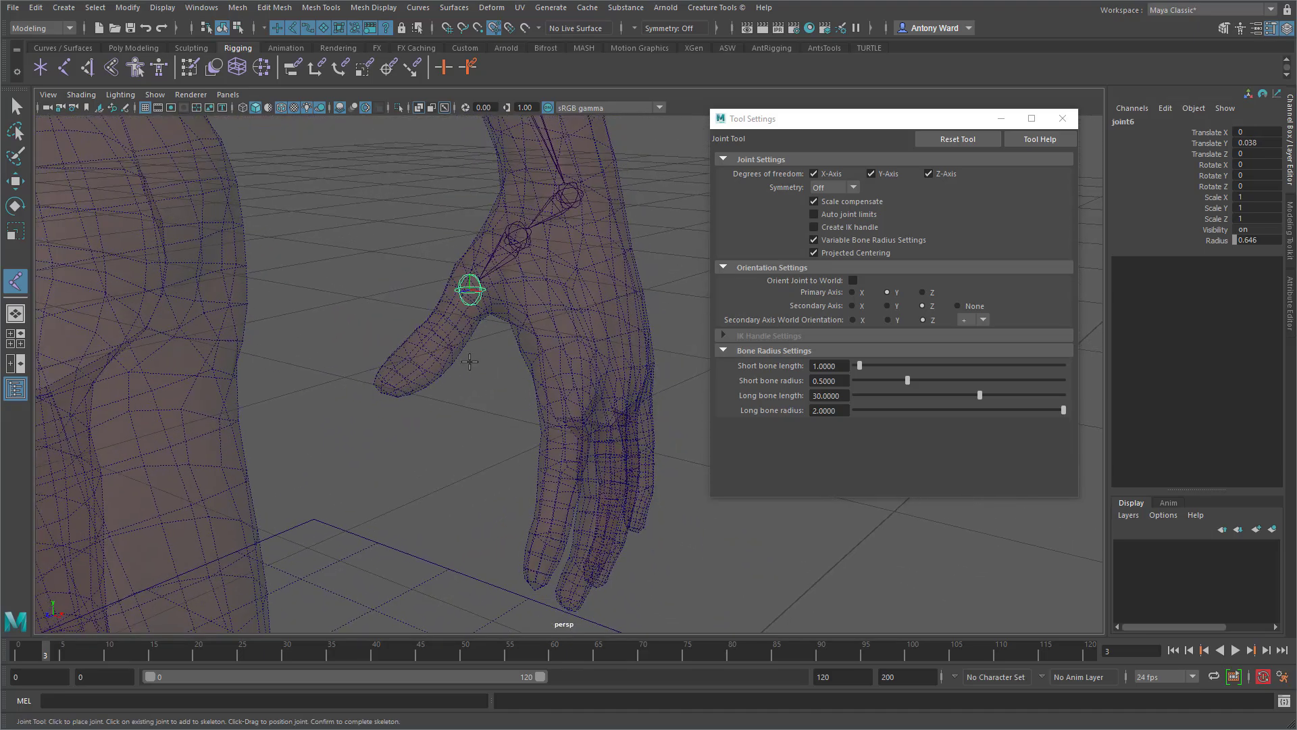
left_click(437, 341)
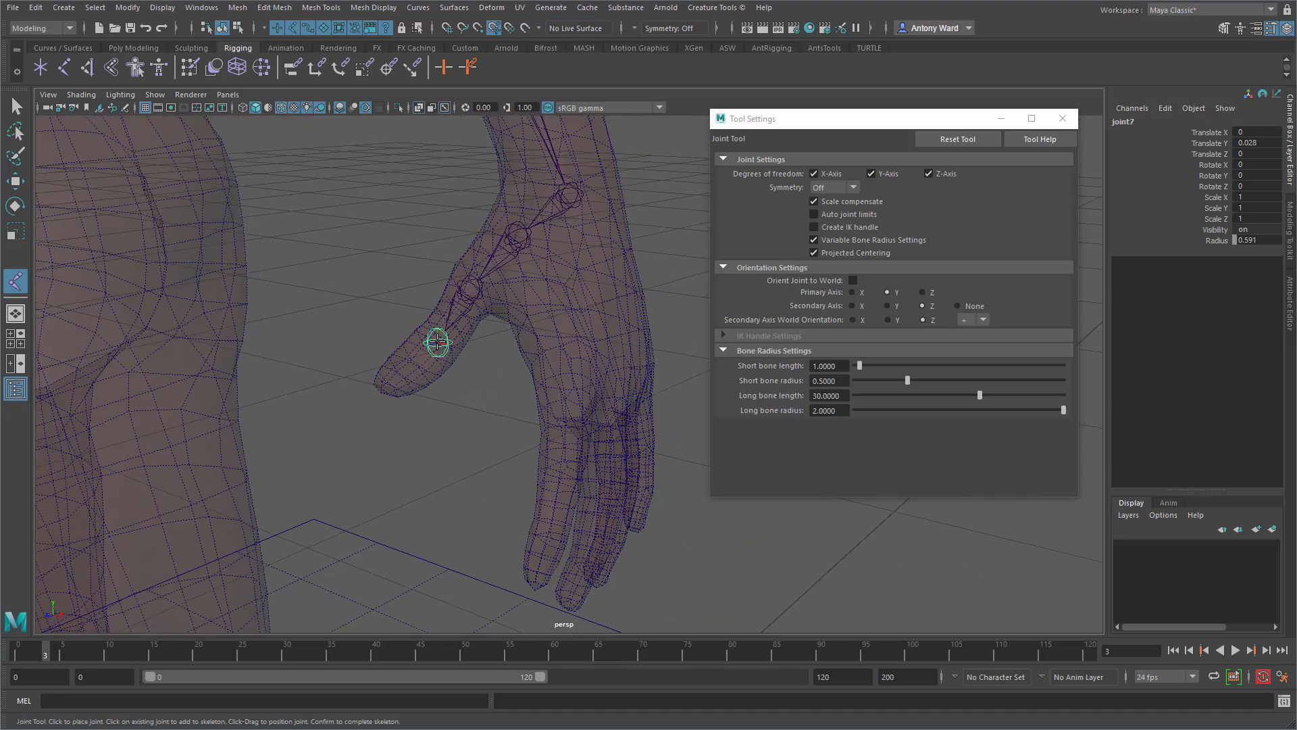
left_click(385, 387)
left_click_drag(385, 387, 440, 407, "alt")
key("y")
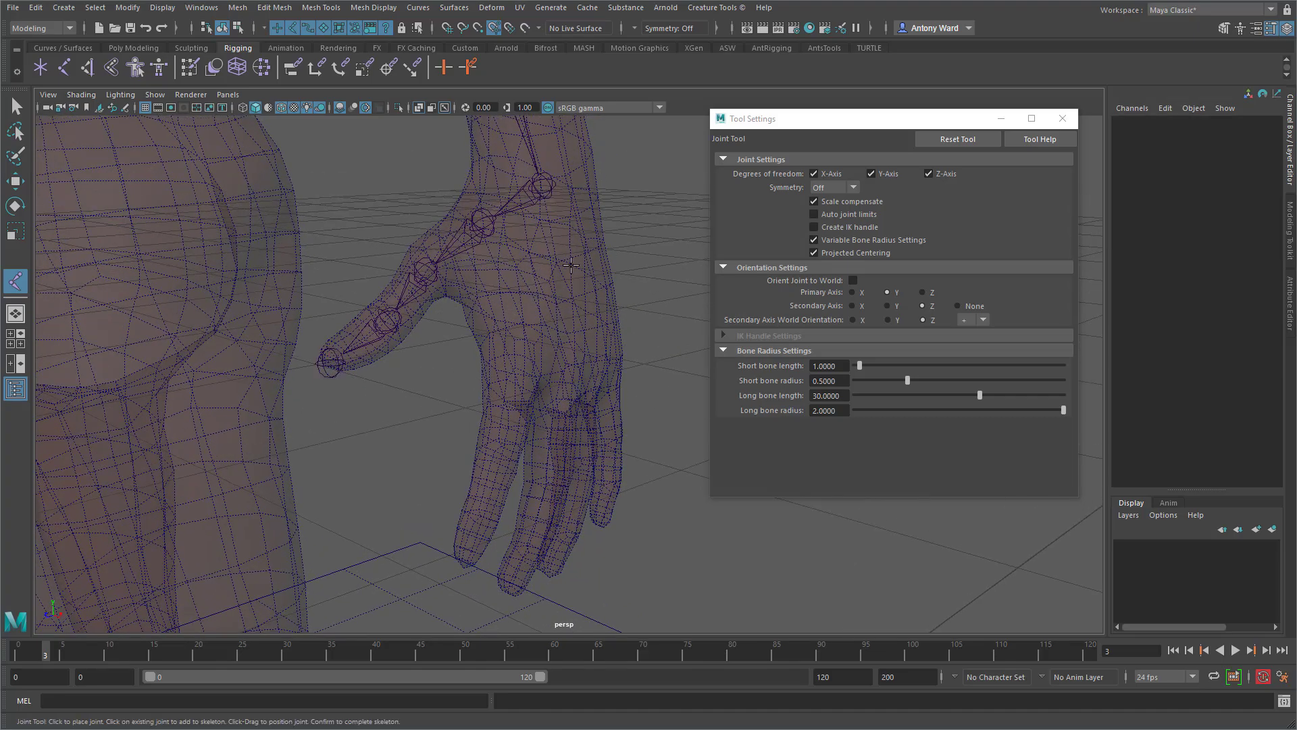
Create a separate four-joint chain along the index finger from the knuckle at about 0.523, 0.909, 0.056 to the fingertip.
left_click_drag(570, 264, 538, 262, "alt")
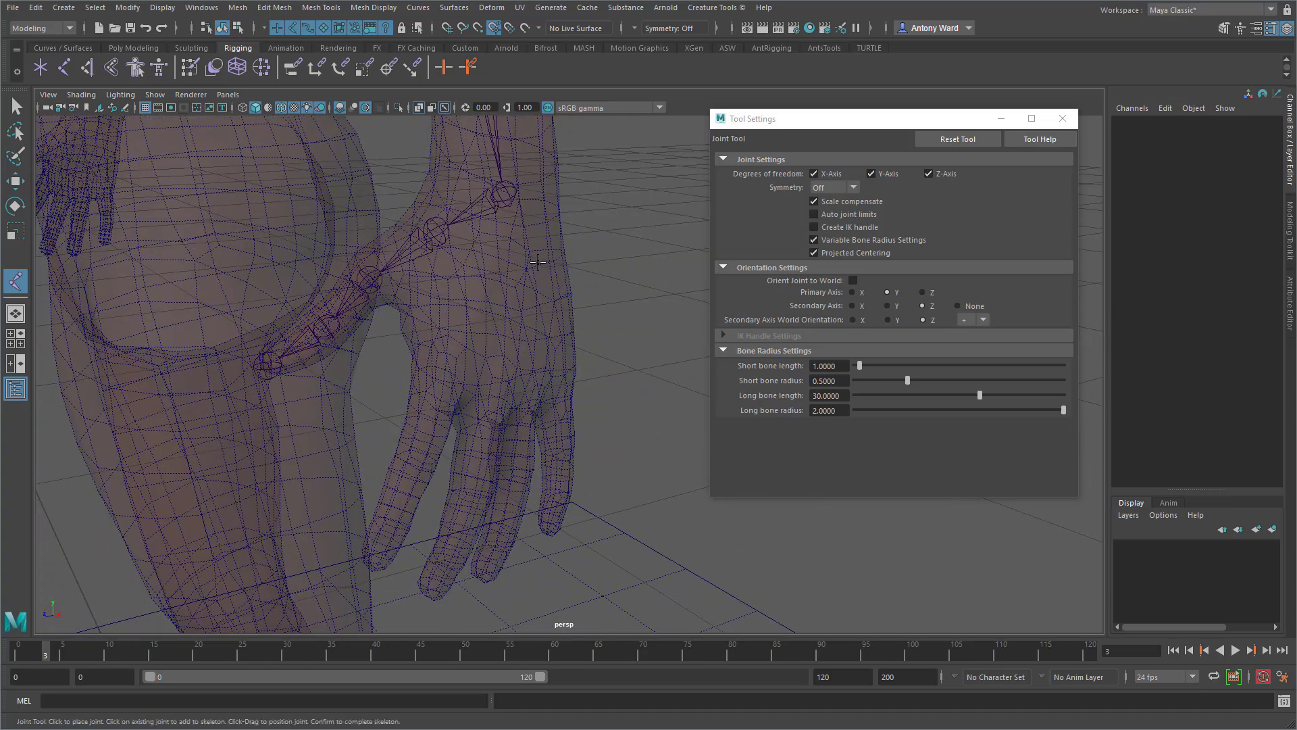
left_click(440, 376)
left_click_drag(461, 431, 517, 400, "alt")
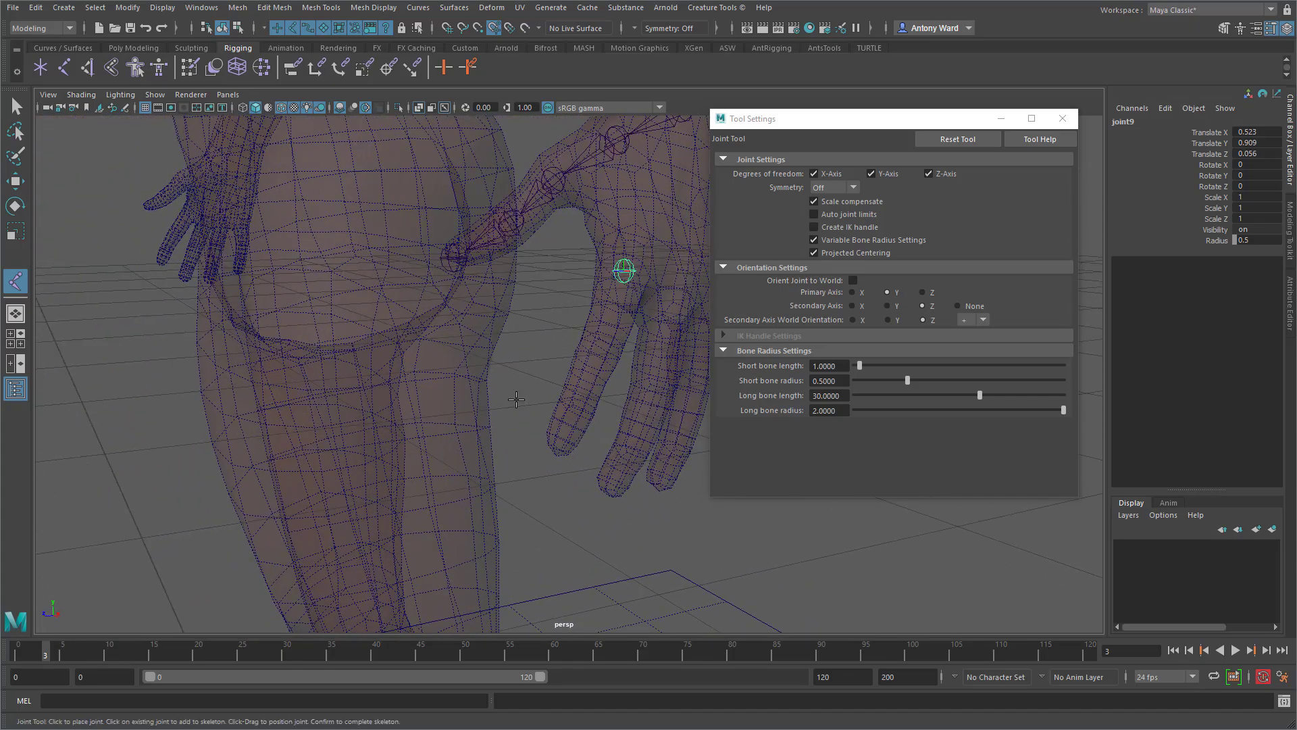
left_click(604, 348)
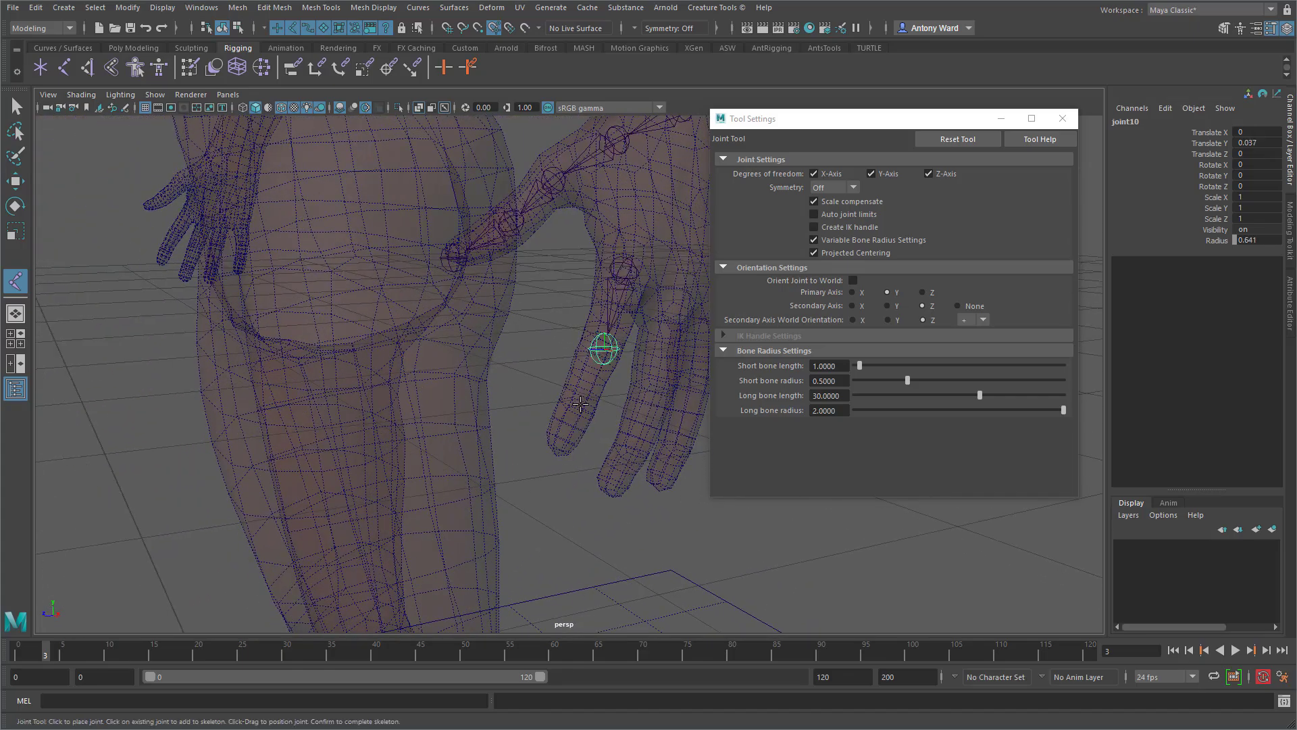
left_click(581, 404)
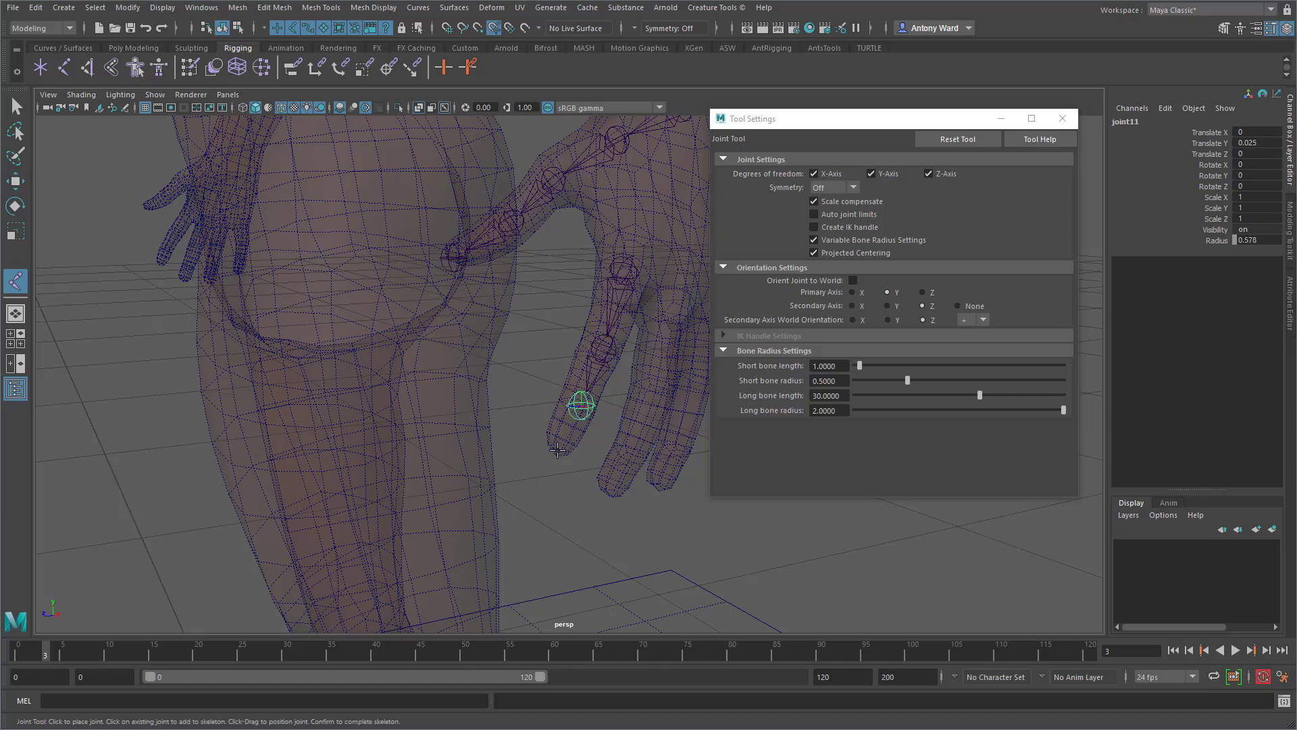
left_click(557, 450)
left_click_drag(557, 449, 536, 408, "alt")
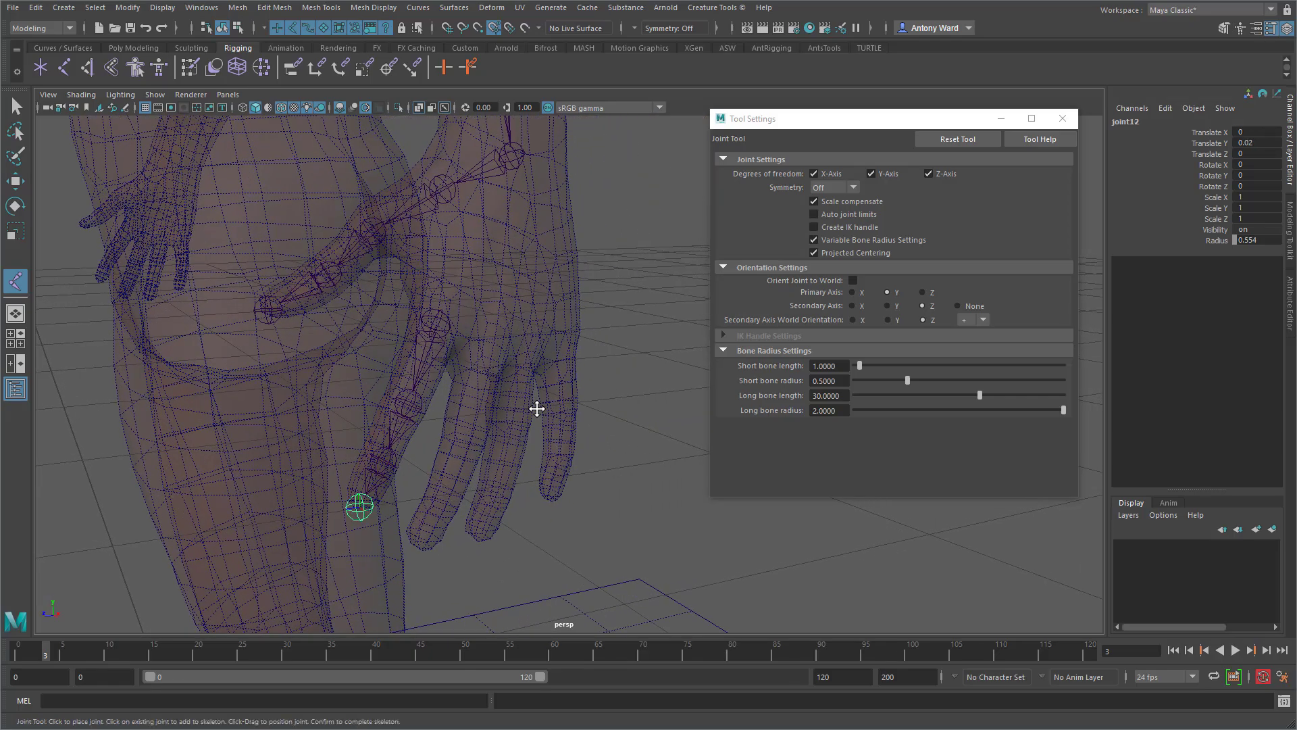
key("Return")
Start a middle finger chain with a knuckle joint at about 0.527, 0.9, 0.039 and a second joint about 0.046 units down.
left_click_drag(484, 340, 433, 341, "alt")
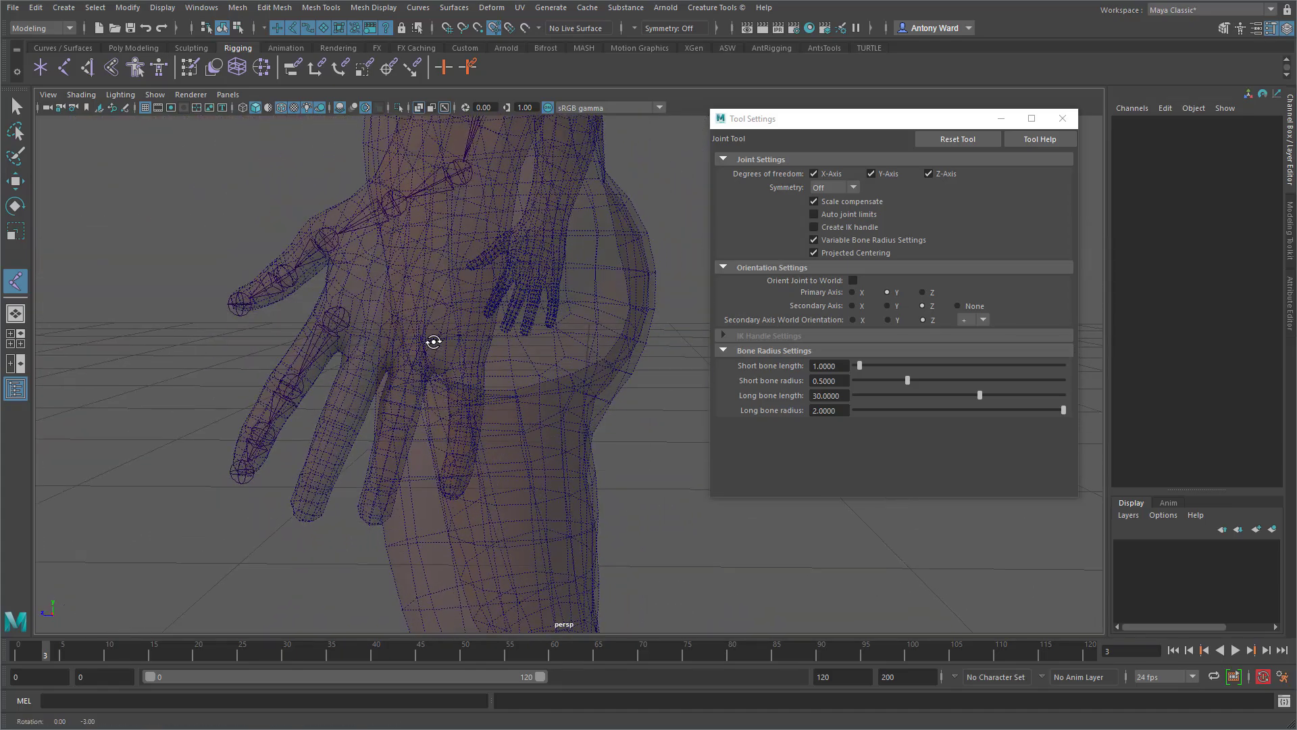
left_click(370, 338)
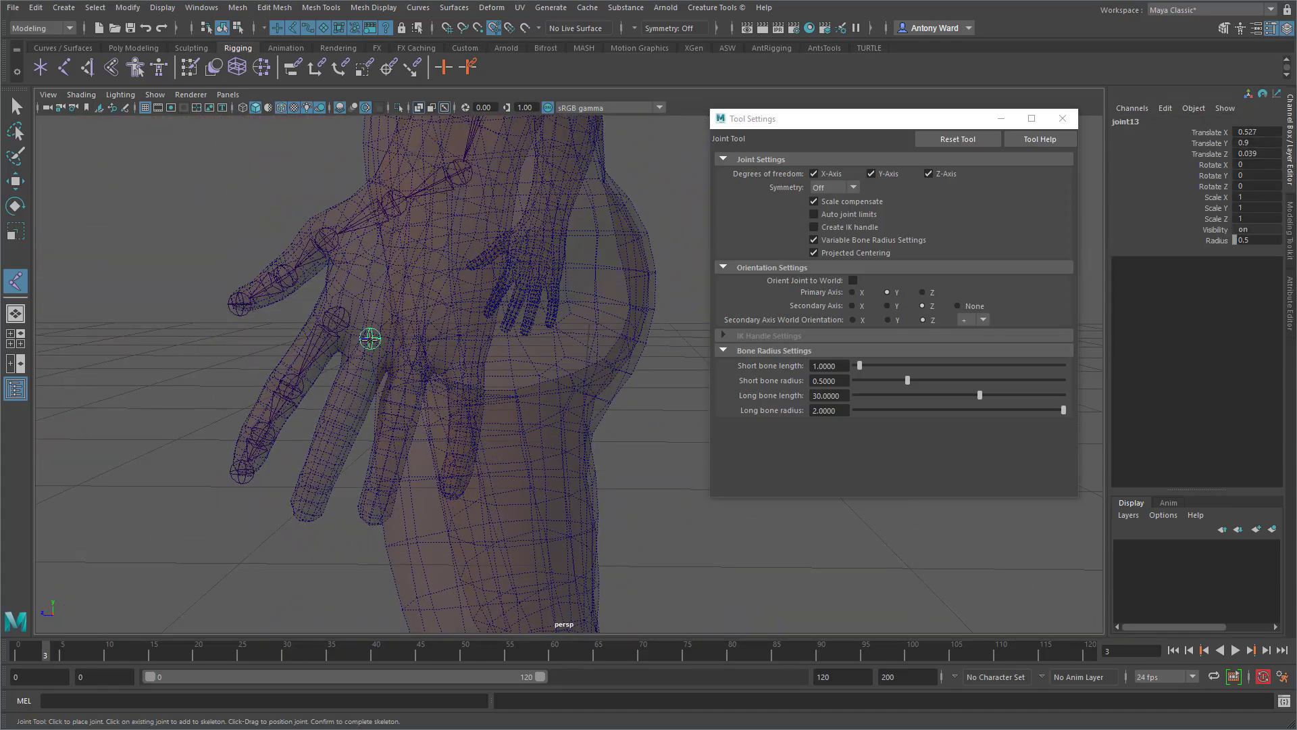
left_click(334, 431)
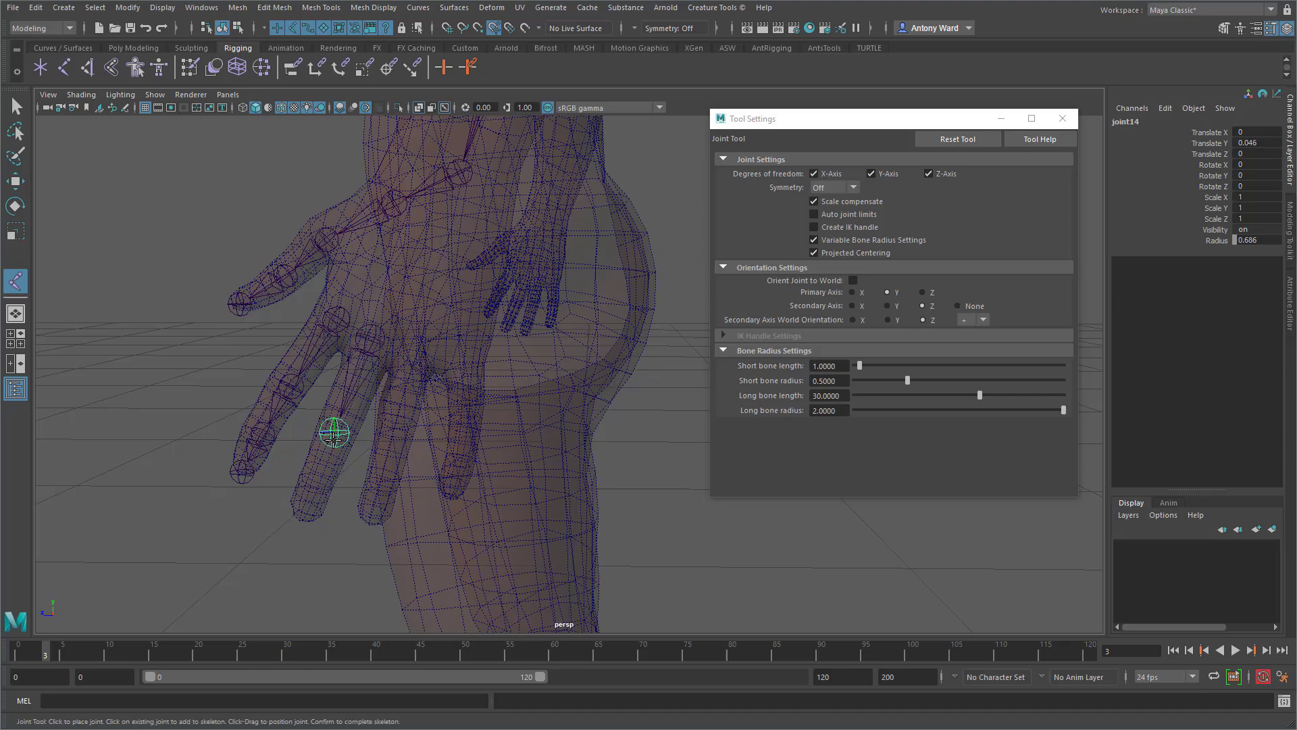
left_click(313, 481)
left_click(302, 520)
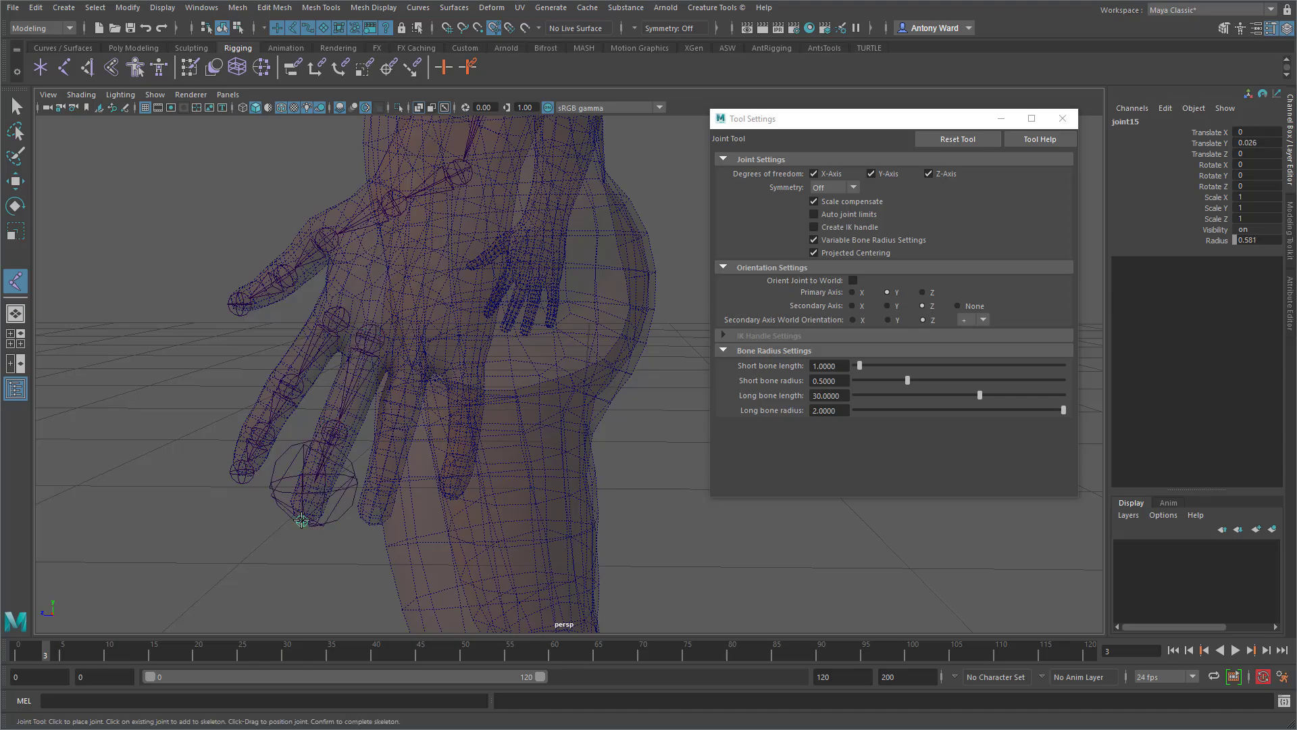
left_click_drag(462, 520, 487, 515, "alt")
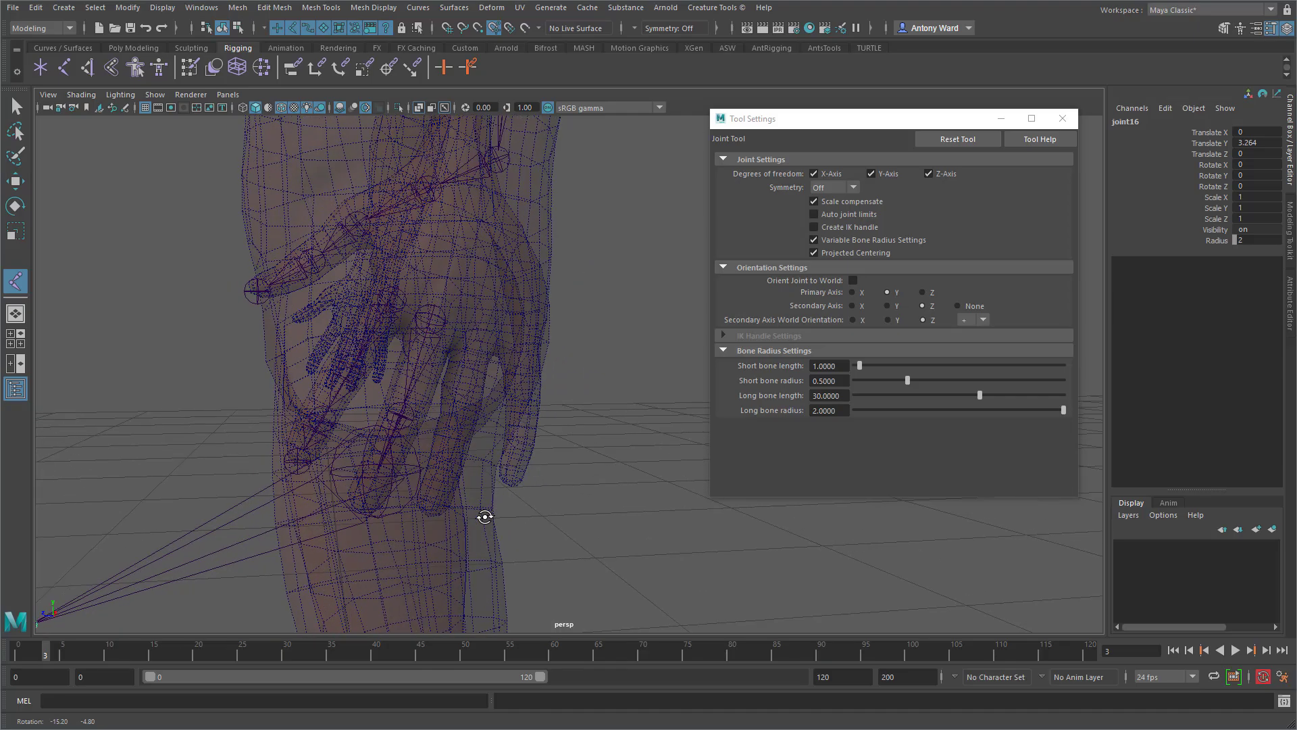
key("ctrl+z")
left_click_drag(398, 524, 359, 521, "alt")
key("ctrl+z")
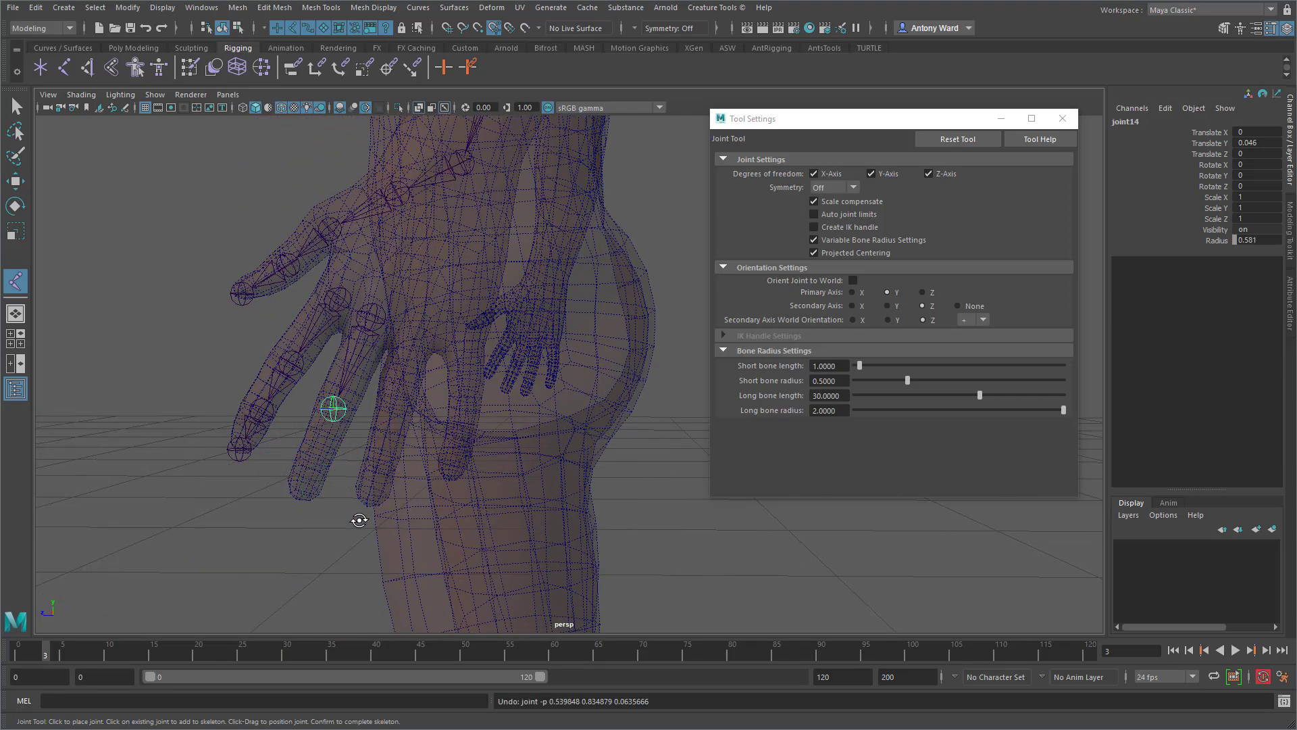
Place the middle finger's last-knuckle joint and a fingertip joint about 0.017 units beyond it, and finish the chain.
left_click(311, 461)
left_click(301, 494)
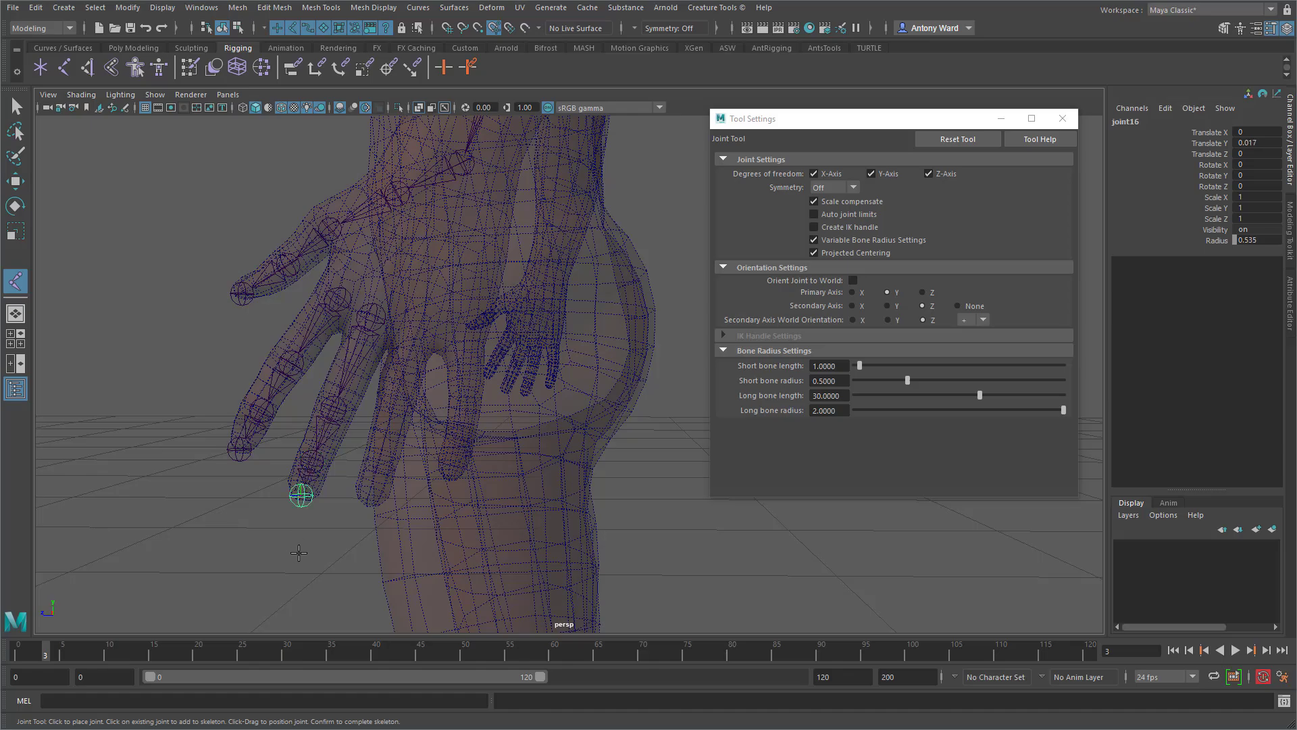
key("Return")
Create a separate four-joint chain along the ring finger from the knuckle at about 0.525, 0.895, 0.017 to the fingertip.
left_click_drag(409, 331, 372, 431, "alt")
left_click(423, 336)
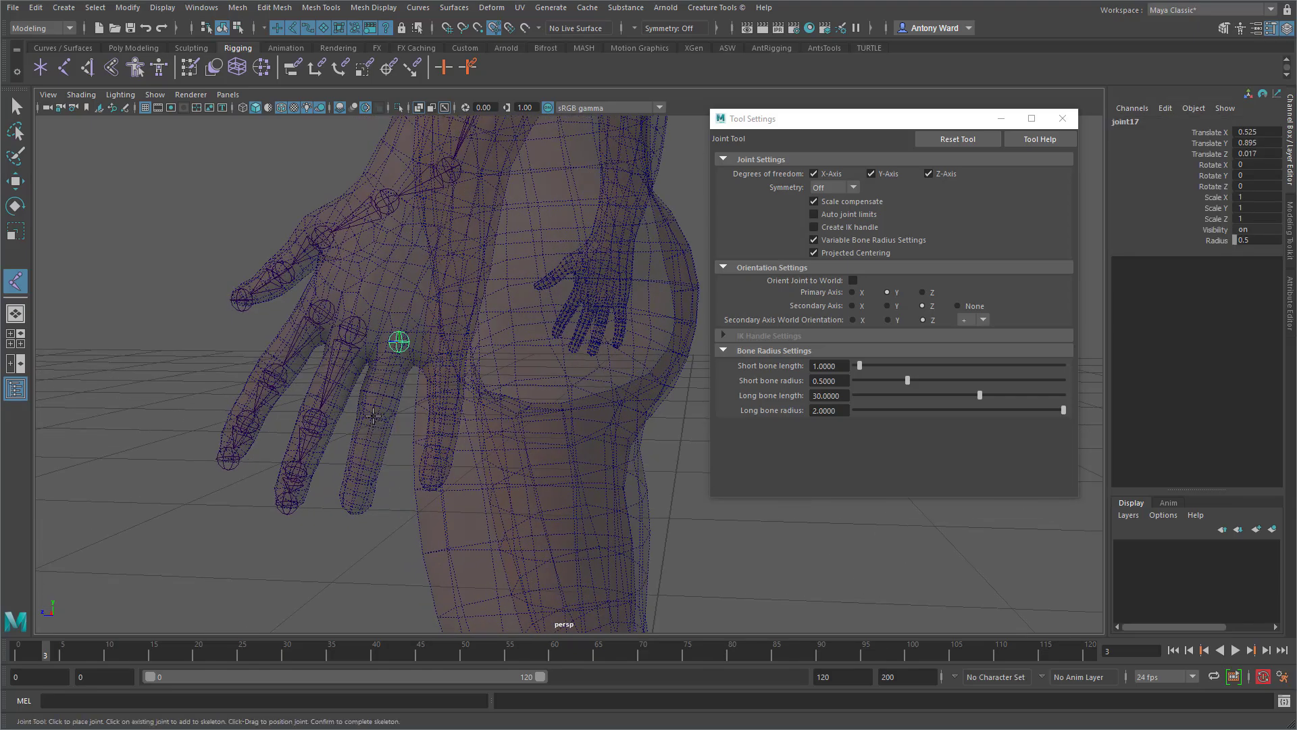
left_click(374, 416)
left_click(361, 474)
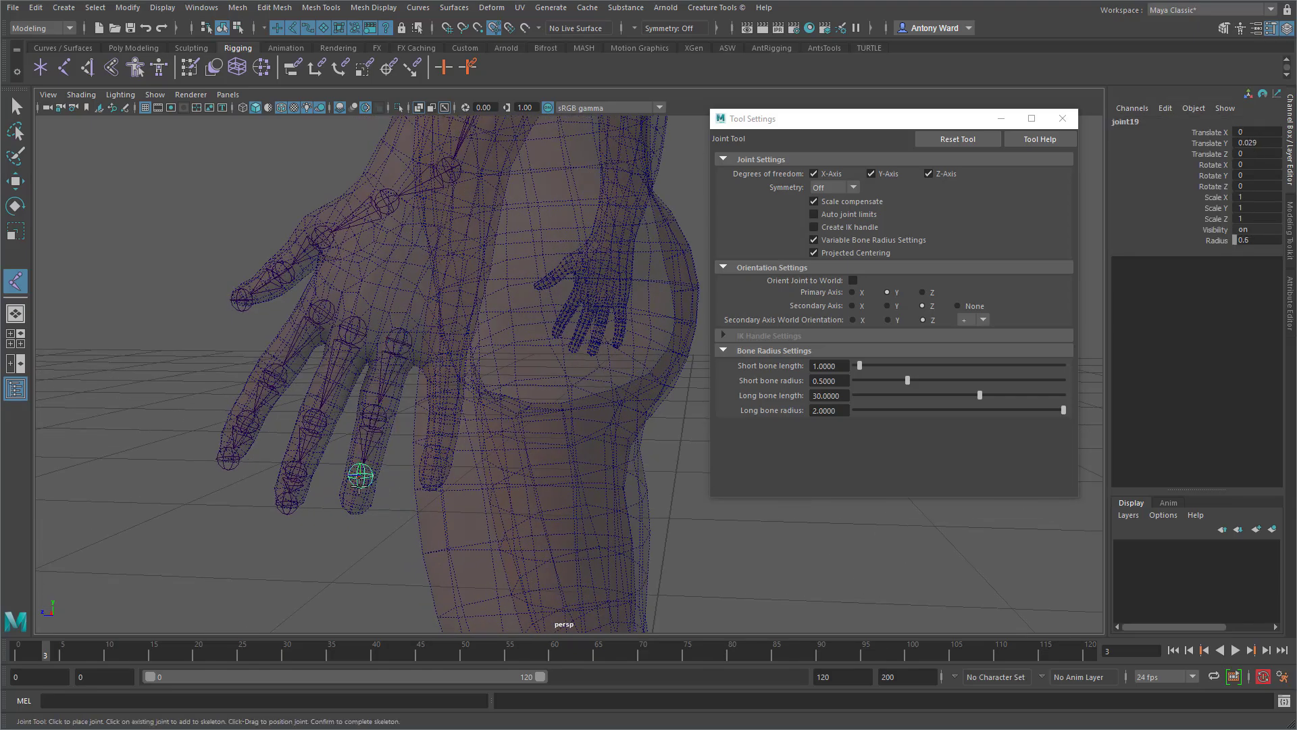
left_click(350, 514)
key("Return")
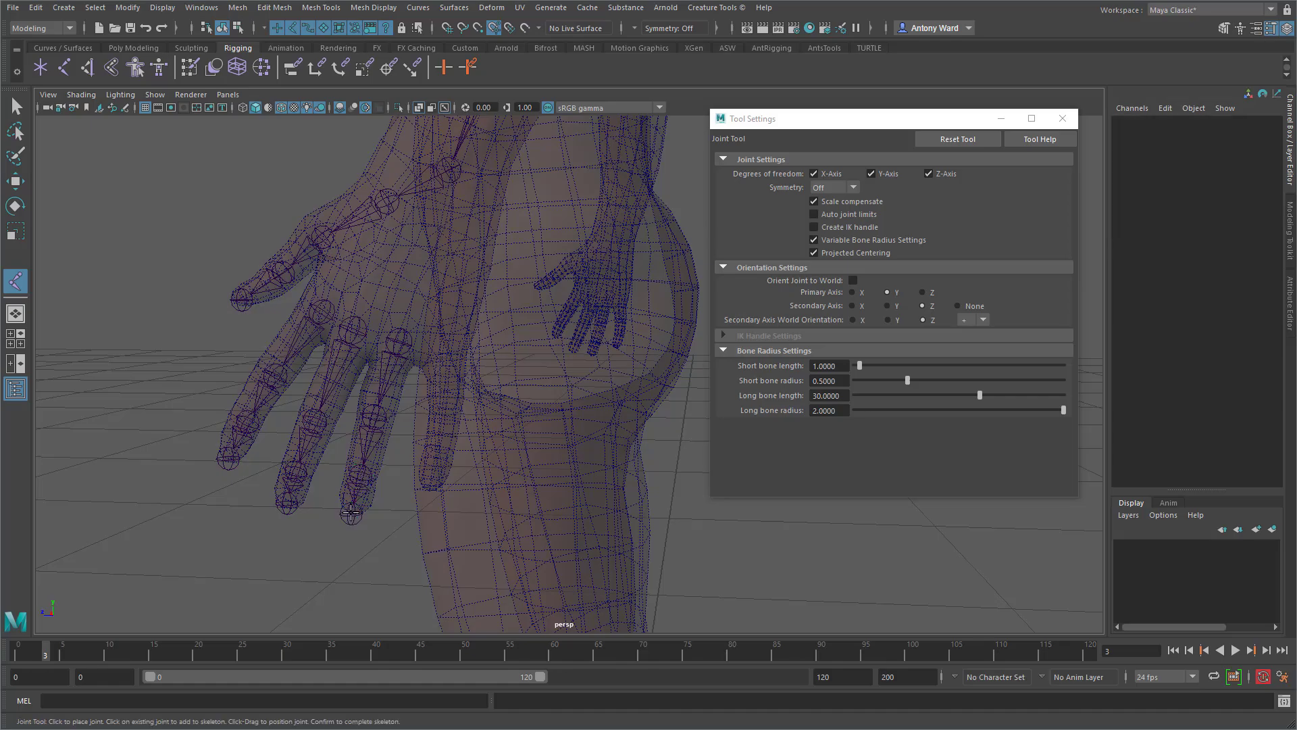
left_click_drag(359, 399, 342, 405, "alt")
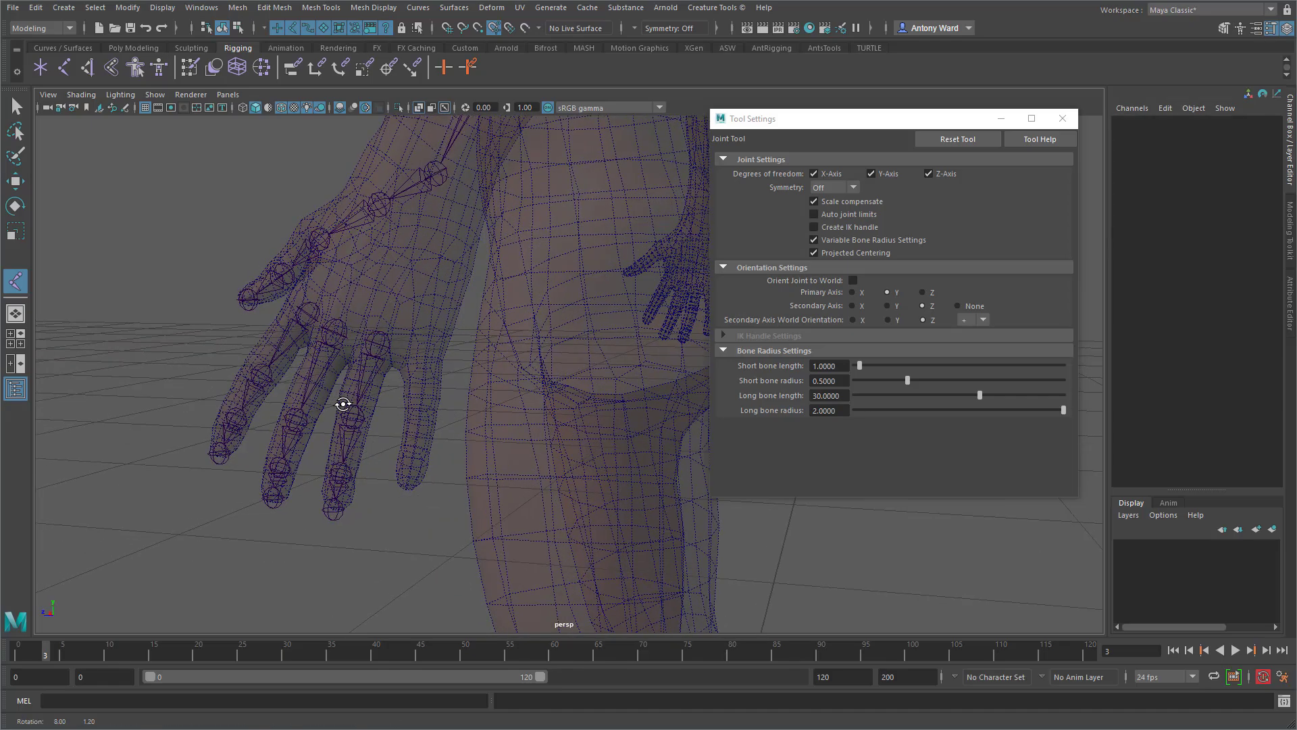
Create a separate four-joint chain along the little finger from the knuckle at about 0.518, 0.888, -0.005 to the fingertip.
left_click(426, 357)
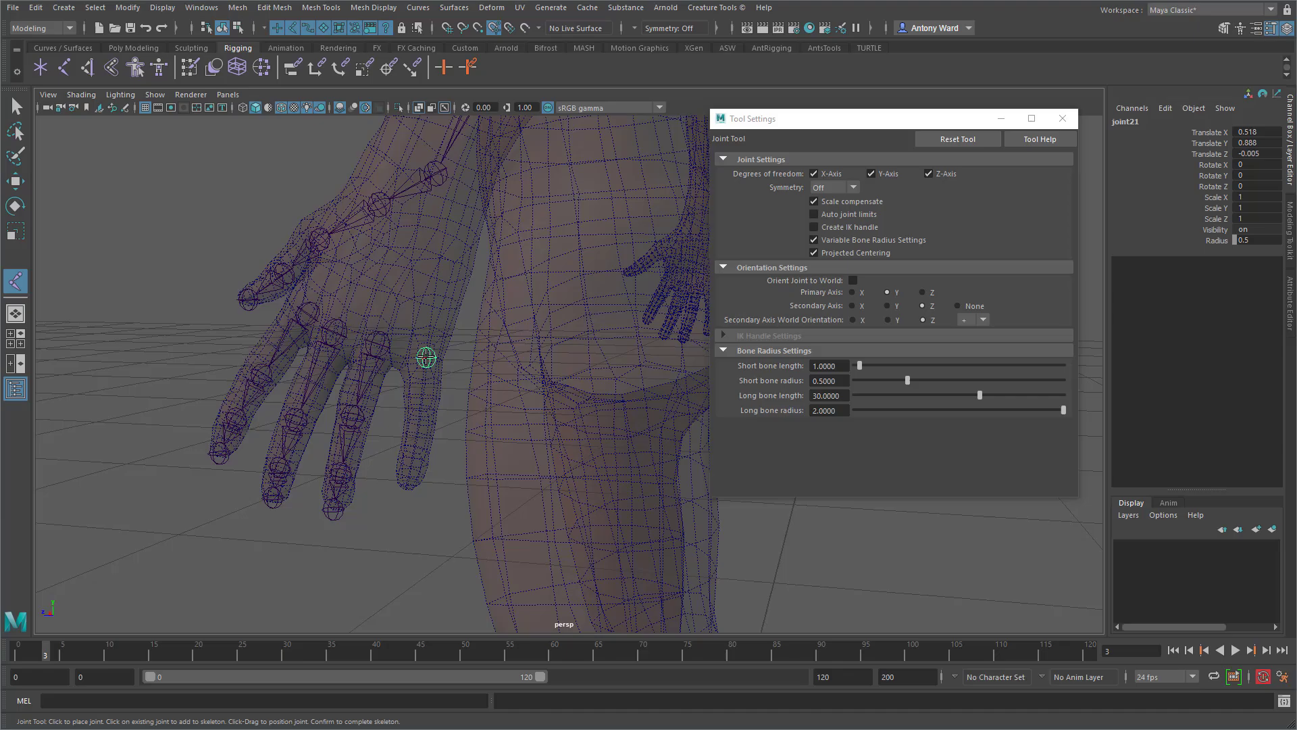
left_click(420, 410)
left_click(414, 455)
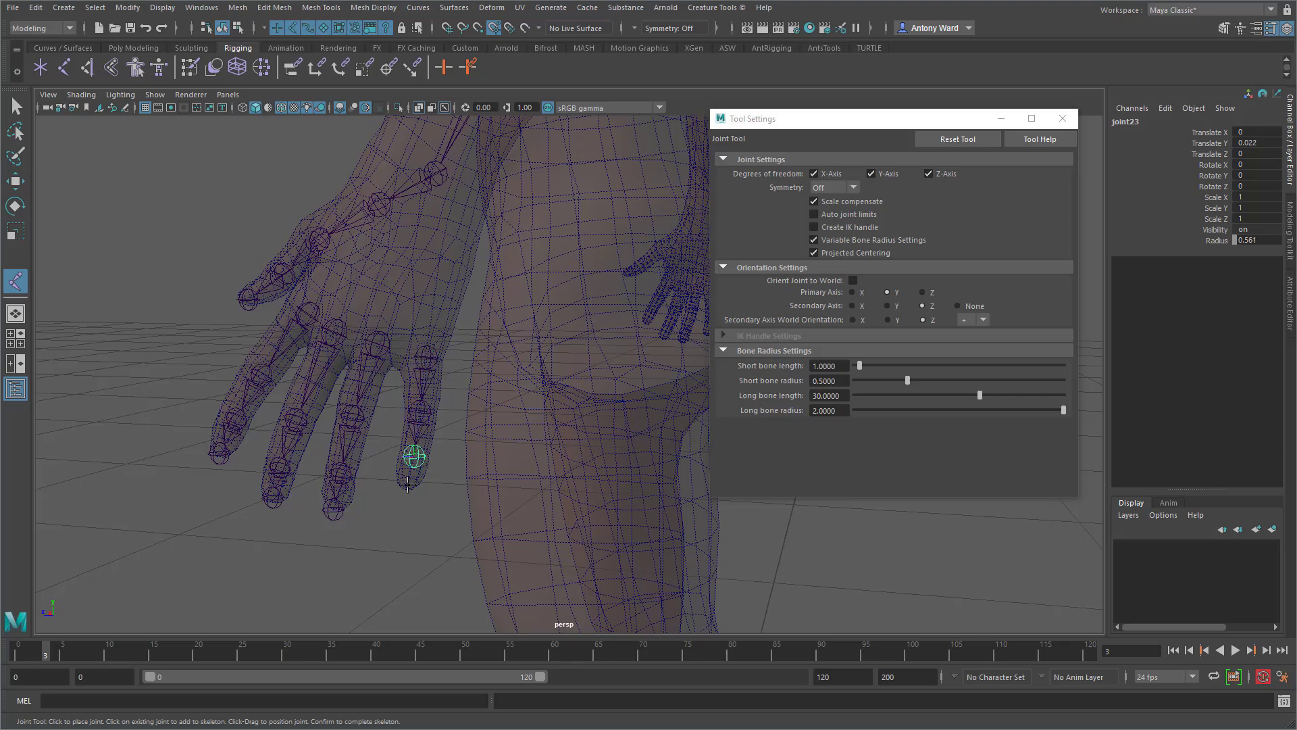
left_click(408, 486)
key("Return")
Close the tool settings and examine how the arm joints connect from the clavicle through the elbow and wrist to the thumb.
left_click_drag(478, 332, 538, 340, "alt")
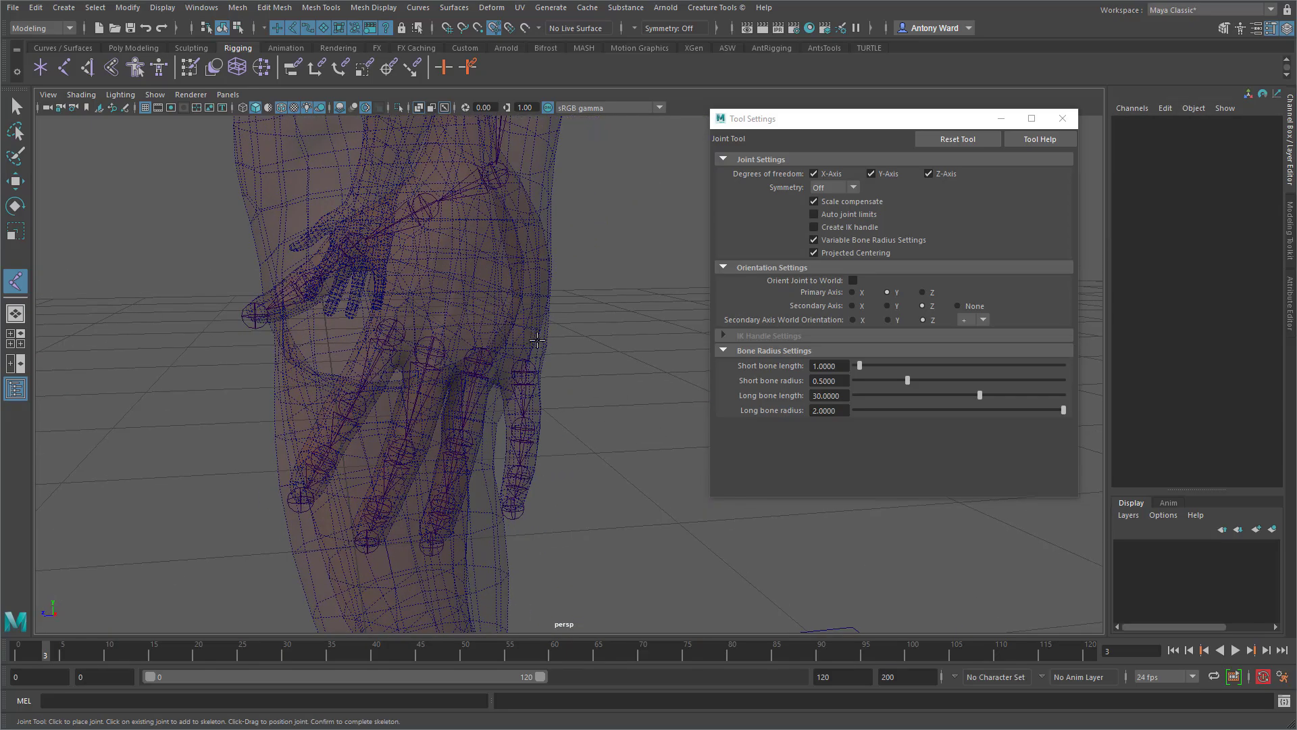
key("w")
right_click_drag(625, 414, 558, 408, "alt")
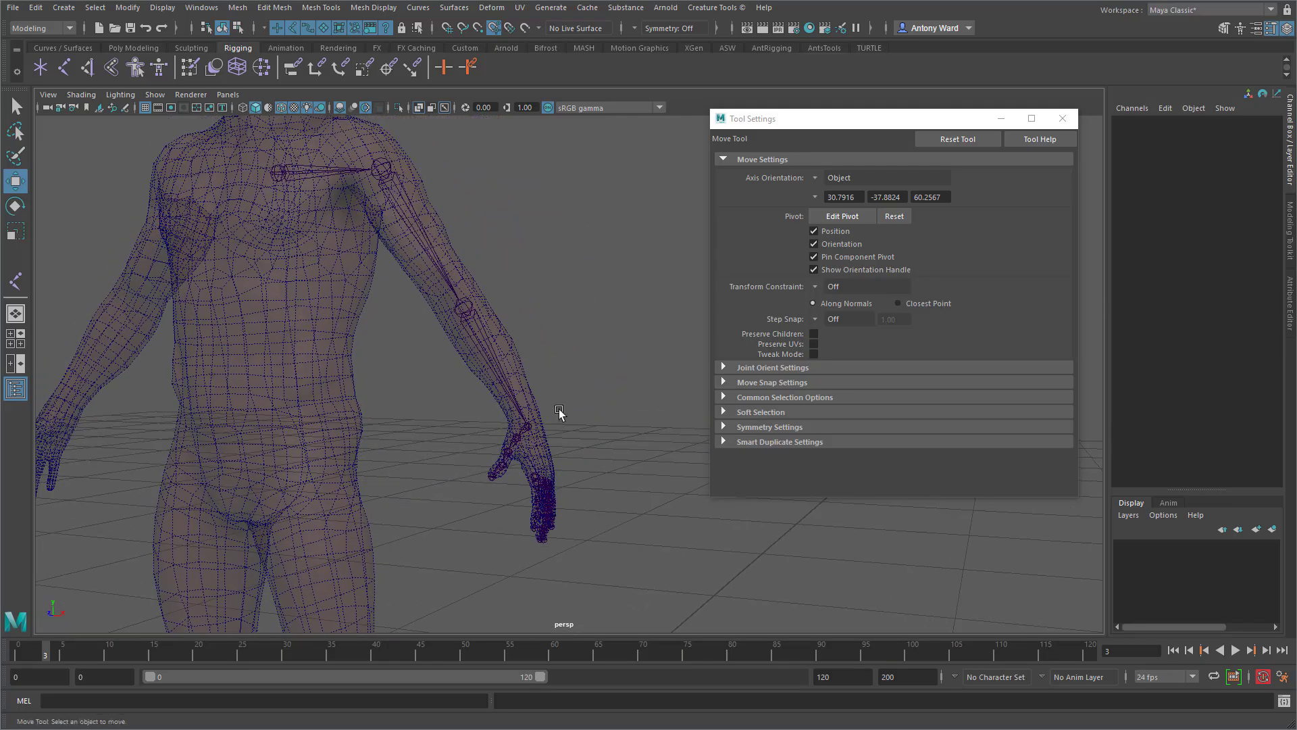
left_click_drag(558, 408, 574, 382, "alt")
left_click(1062, 118)
middle_click_drag(546, 469, 598, 491, "alt")
right_click_drag(598, 491, 724, 482, "alt")
left_click(567, 335)
left_click_drag(556, 395, 590, 409, "alt")
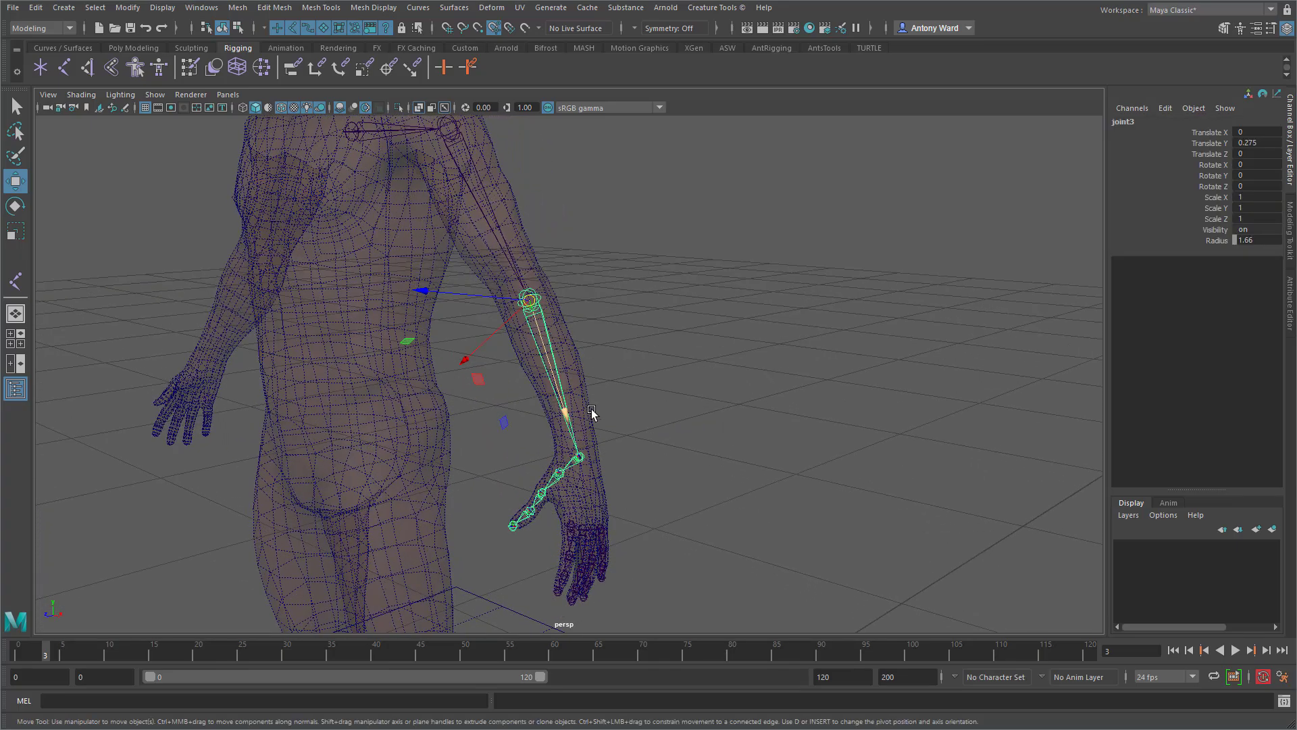
left_click(493, 214)
middle_click_drag(594, 267, 701, 379, "alt")
left_click(454, 235)
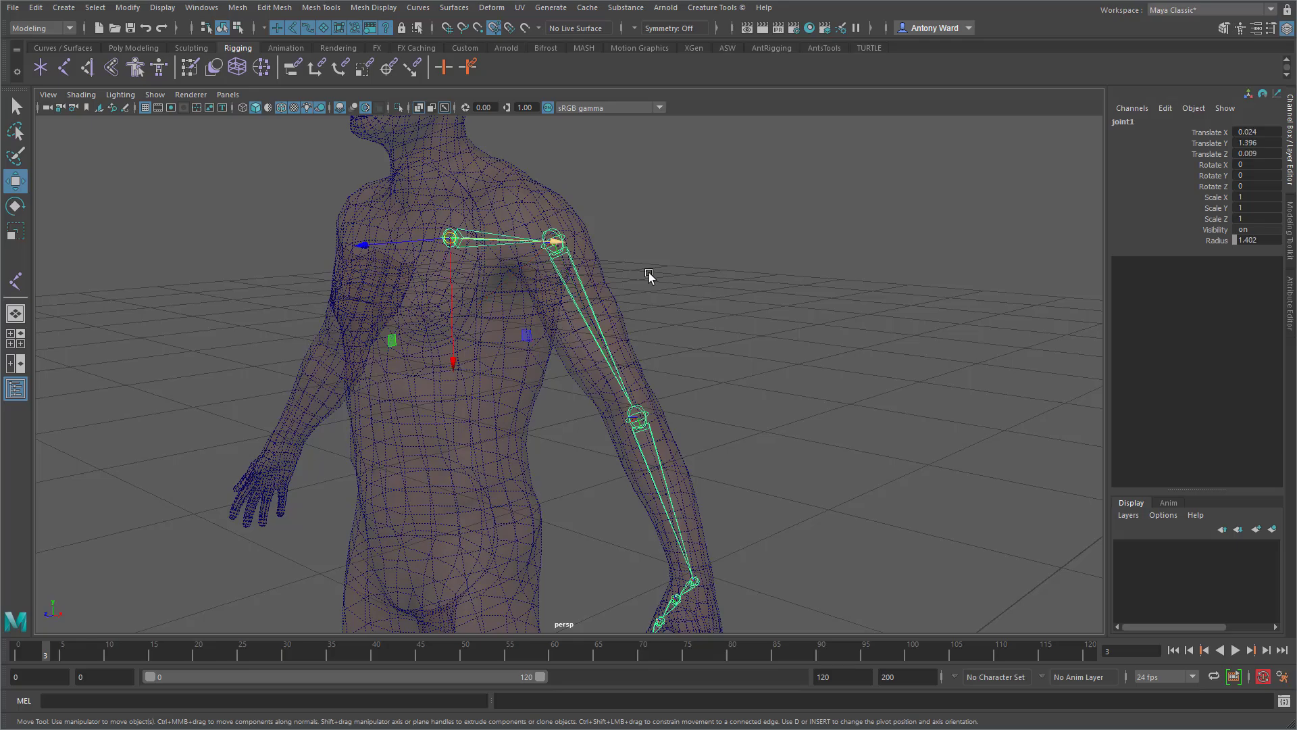
Unparent the thumb joint chain from the wrist joint.
middle_click_drag(676, 523, 606, 376, "alt")
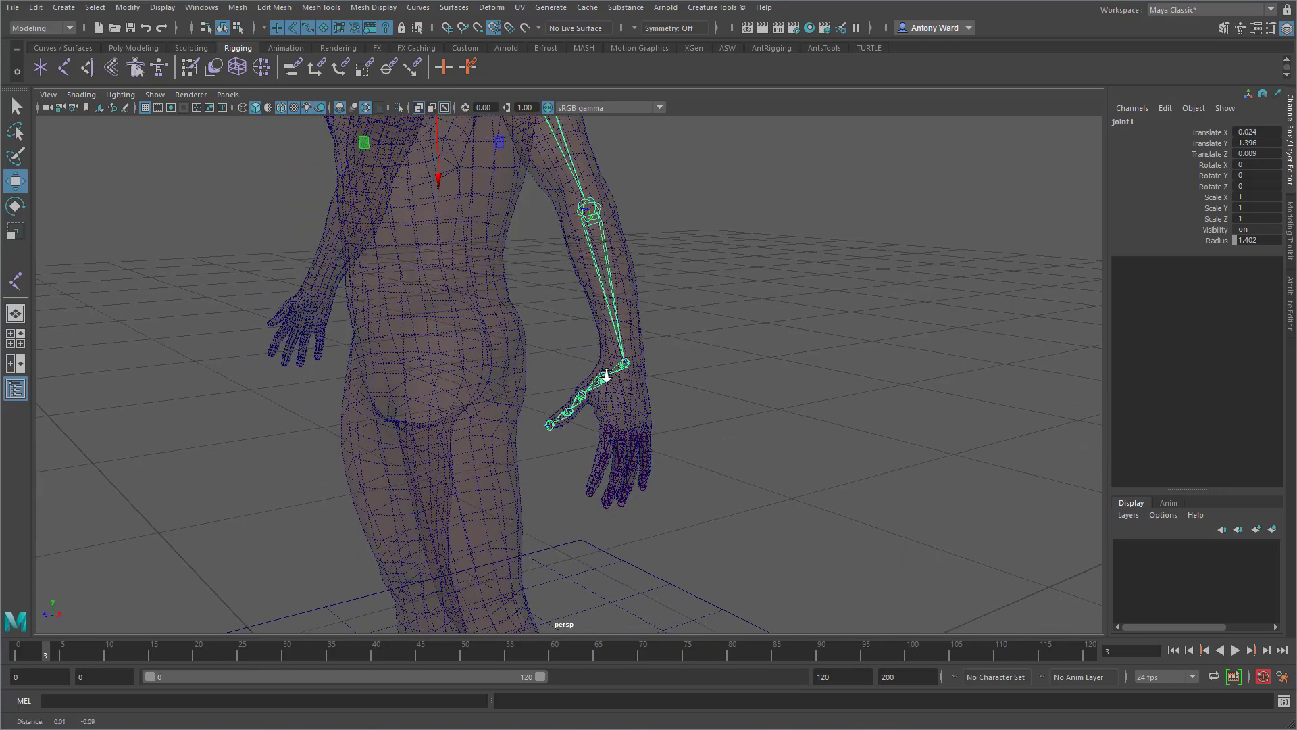
right_click_drag(607, 376, 765, 423, "alt")
middle_click_drag(715, 507, 642, 399, "alt")
right_click_drag(643, 399, 707, 395, "alt")
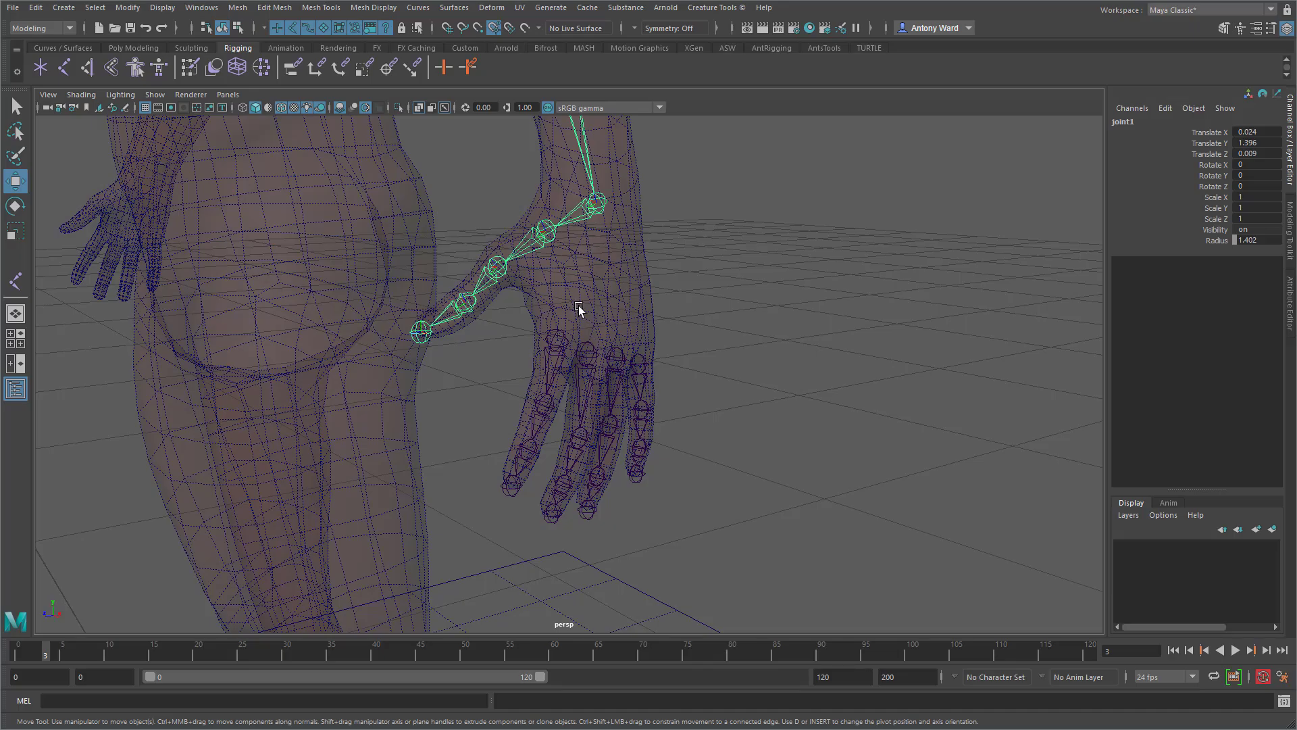
left_click_drag(578, 305, 562, 254, "alt")
left_click(550, 238)
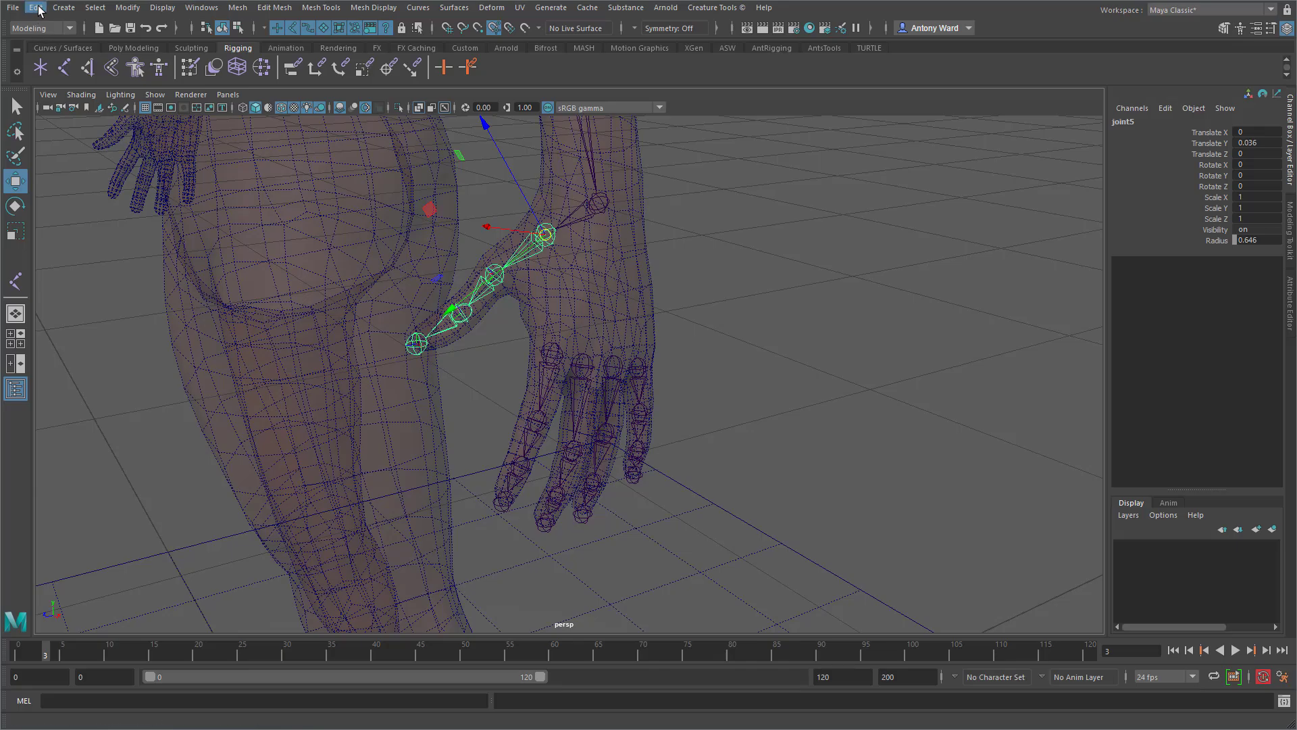
left_click(38, 8)
mouse_move(69, 295)
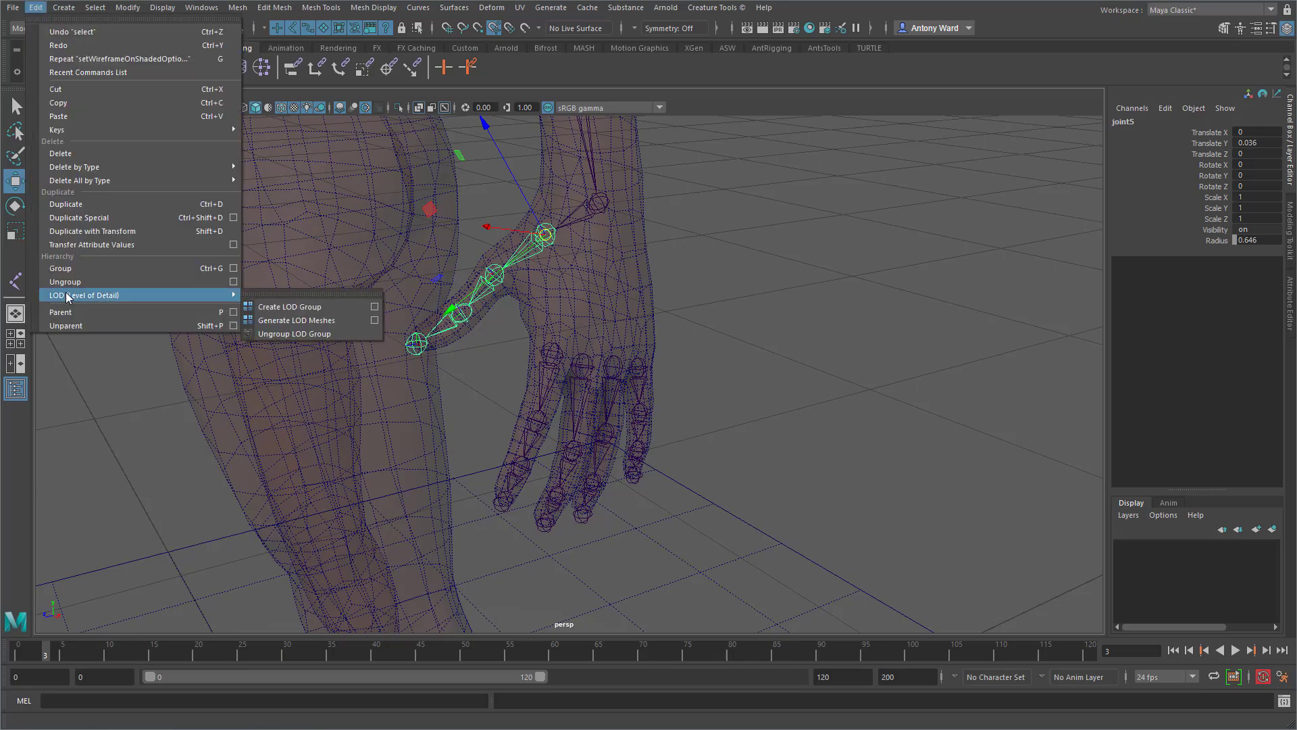
left_click(76, 325)
Reset the Orient Joint options, enable Orient Joint to World, and apply the orientation to the wrist joint.
left_click_drag(796, 376, 649, 366, "alt")
left_click(598, 290)
key("space")
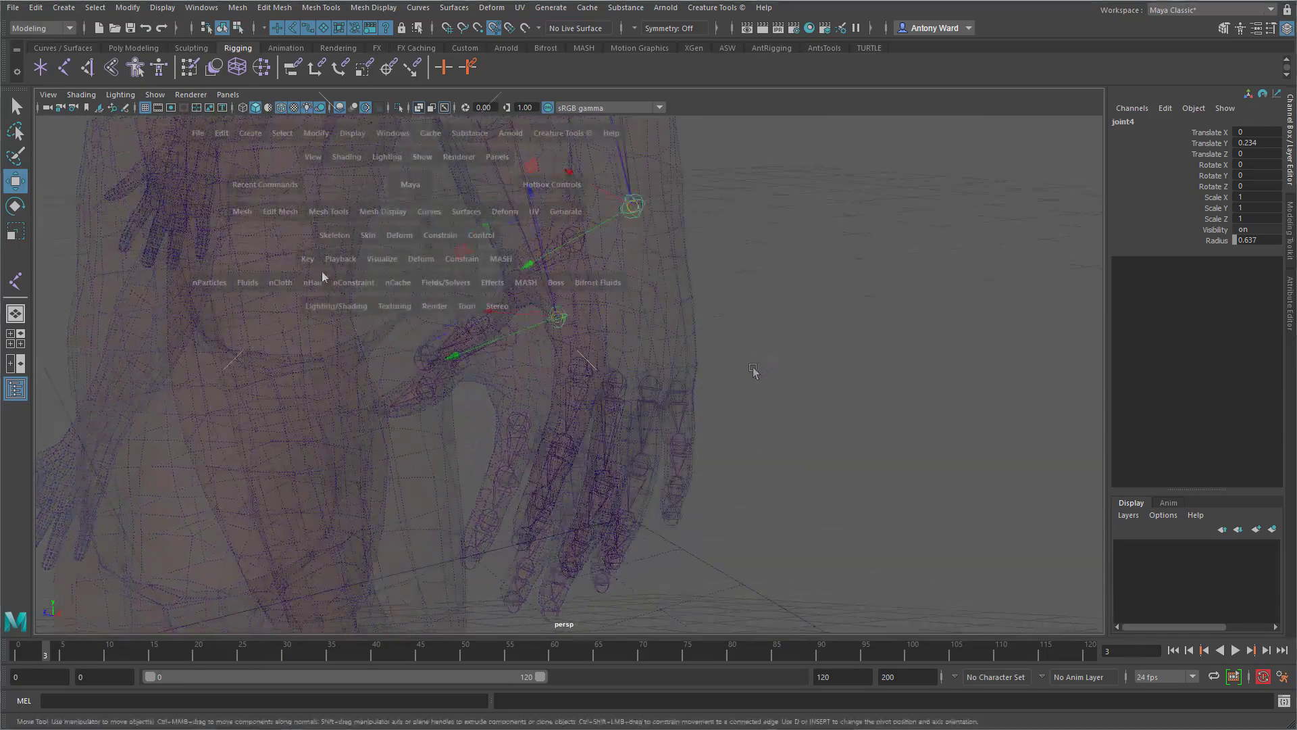
left_click(326, 236)
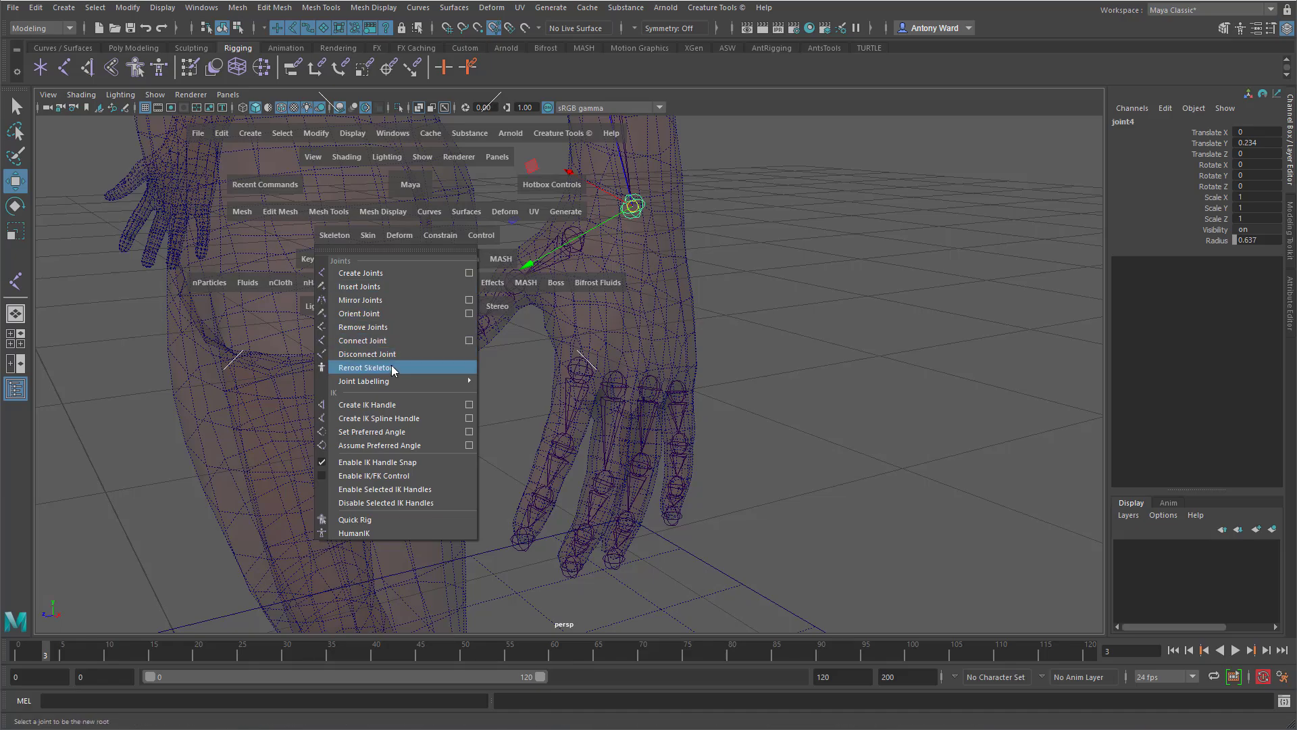
left_click(469, 314)
left_click_drag(20, 87, 1007, 132)
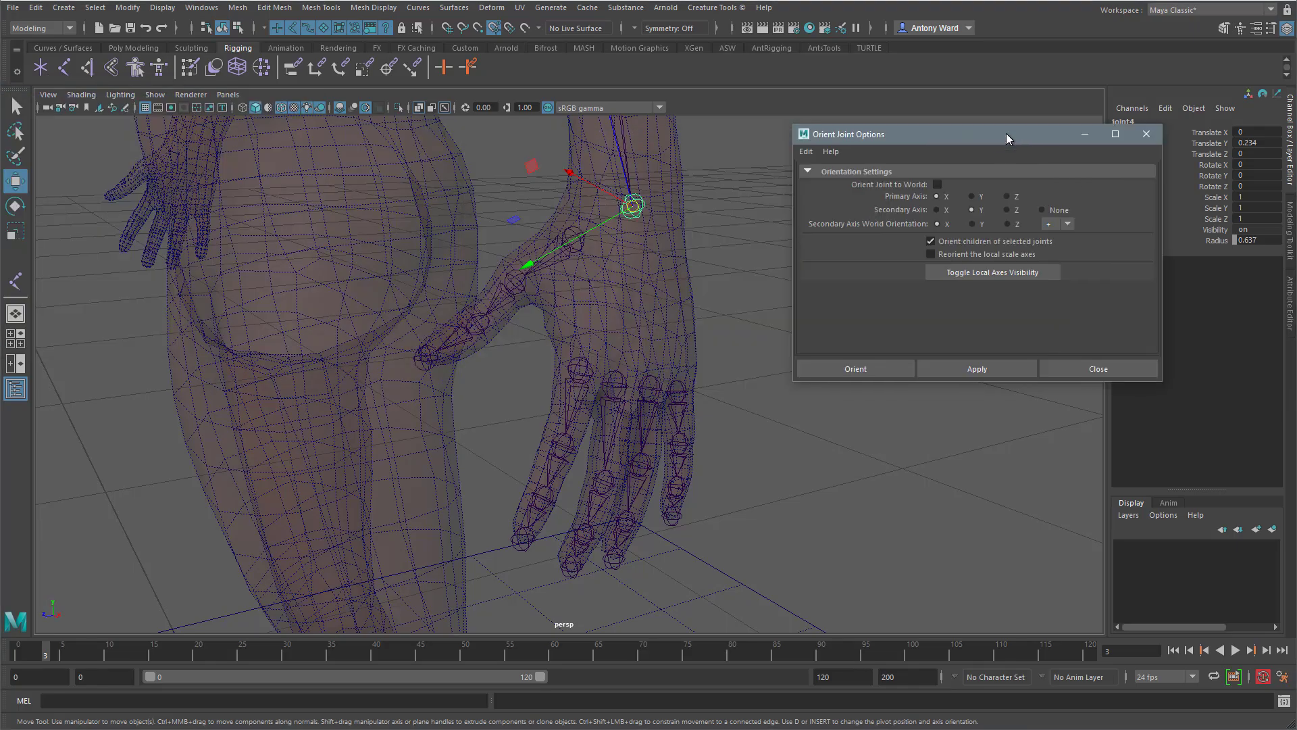
left_click(806, 152)
left_click(818, 180)
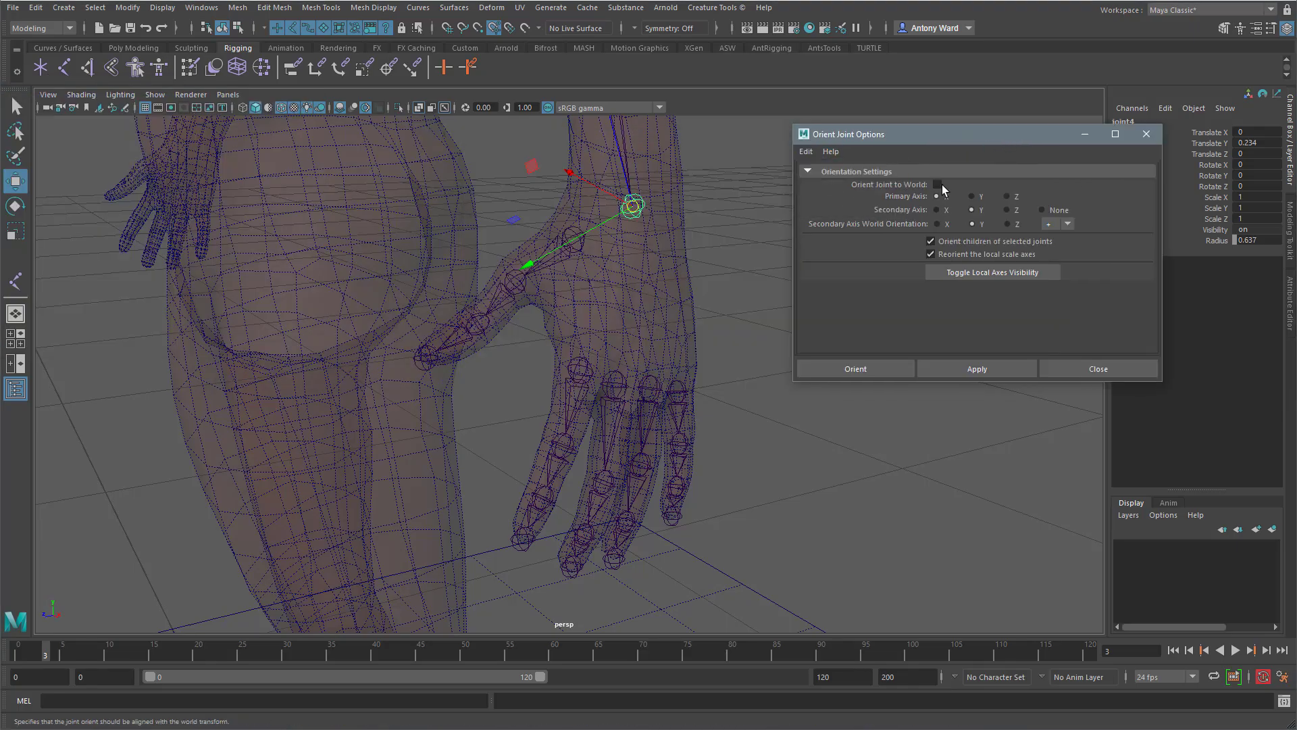
left_click(977, 369)
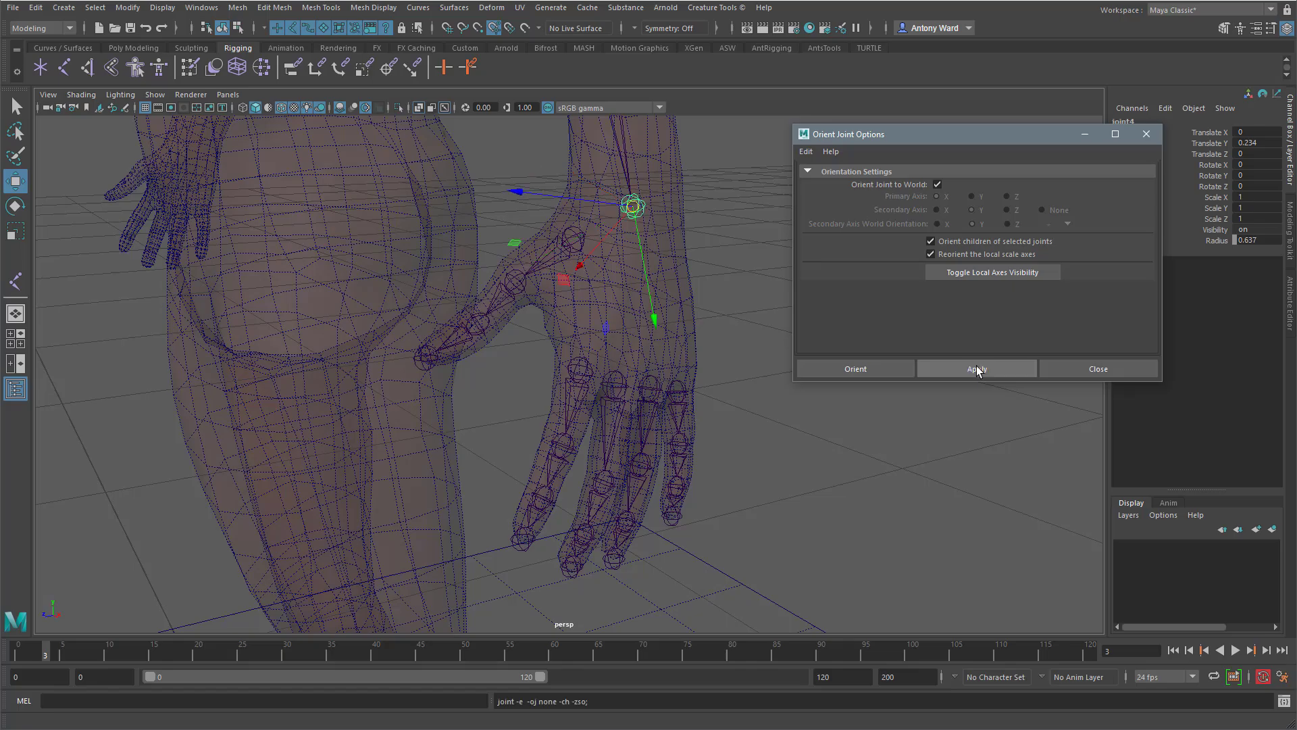
Repeat the world-aligned joint orientation on the end joints of all four fingers and the thumb.
middle_click_drag(721, 292, 715, 254, "alt")
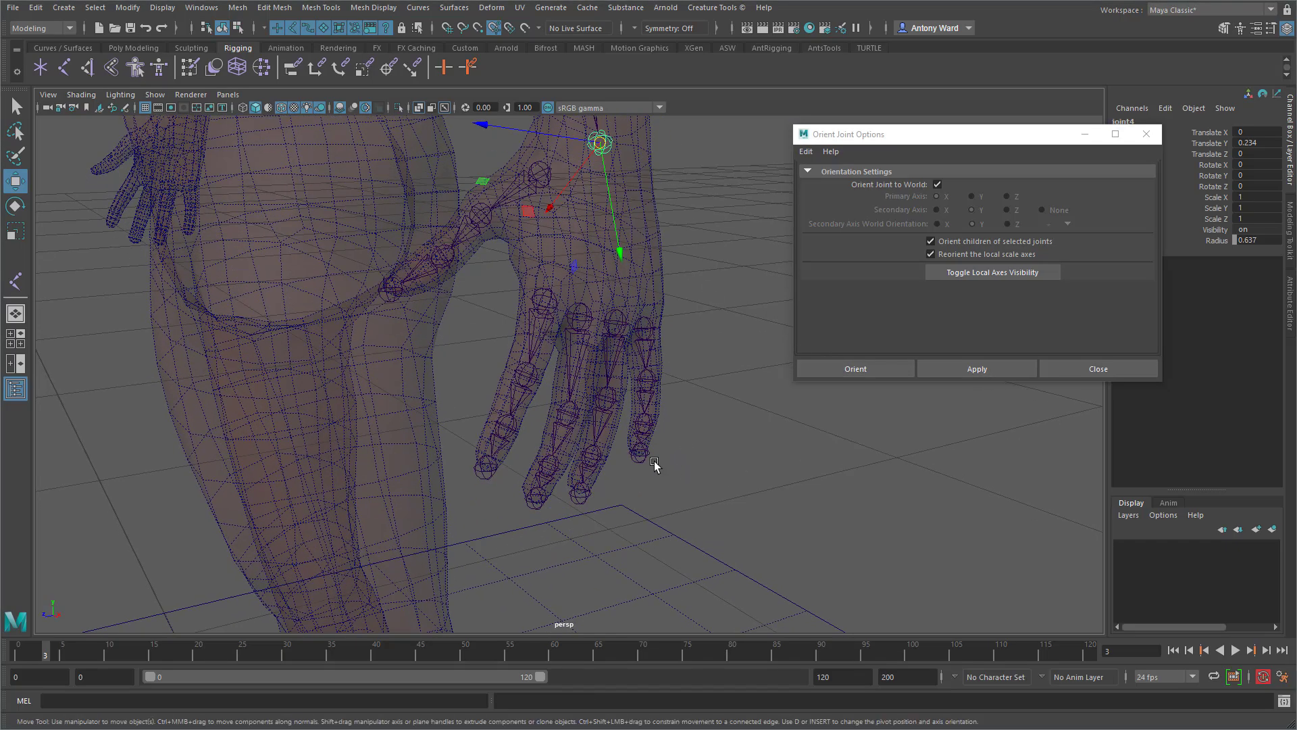
left_click(640, 454)
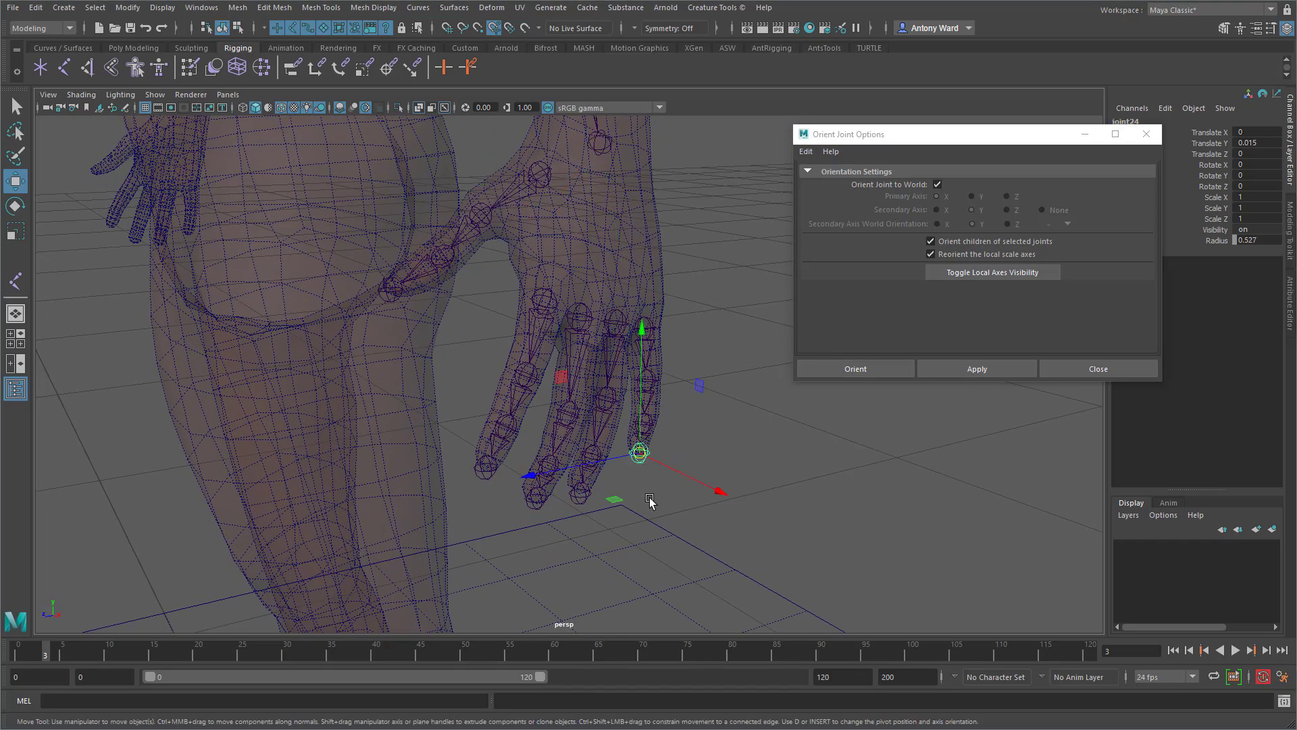
key("g")
left_click(580, 494)
key("g")
left_click(536, 499)
key("g")
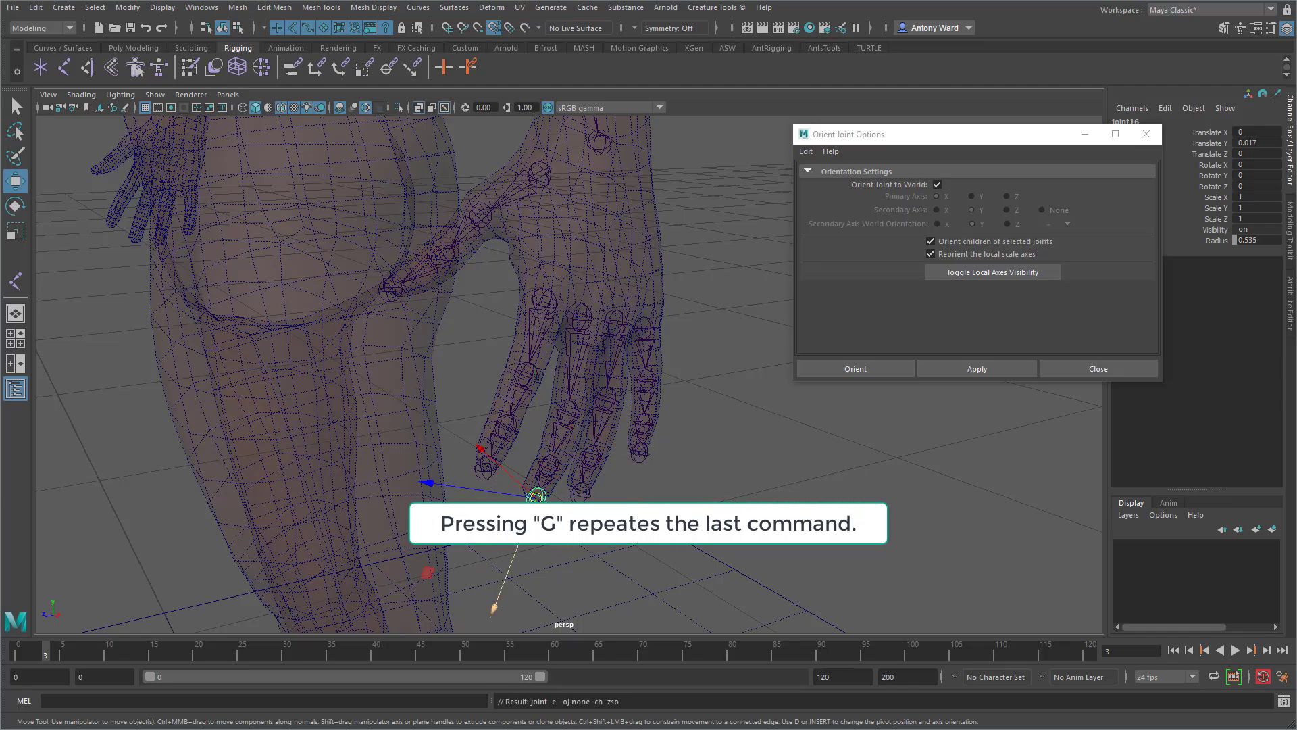
left_click(487, 468)
key("g")
left_click(389, 290)
key("g")
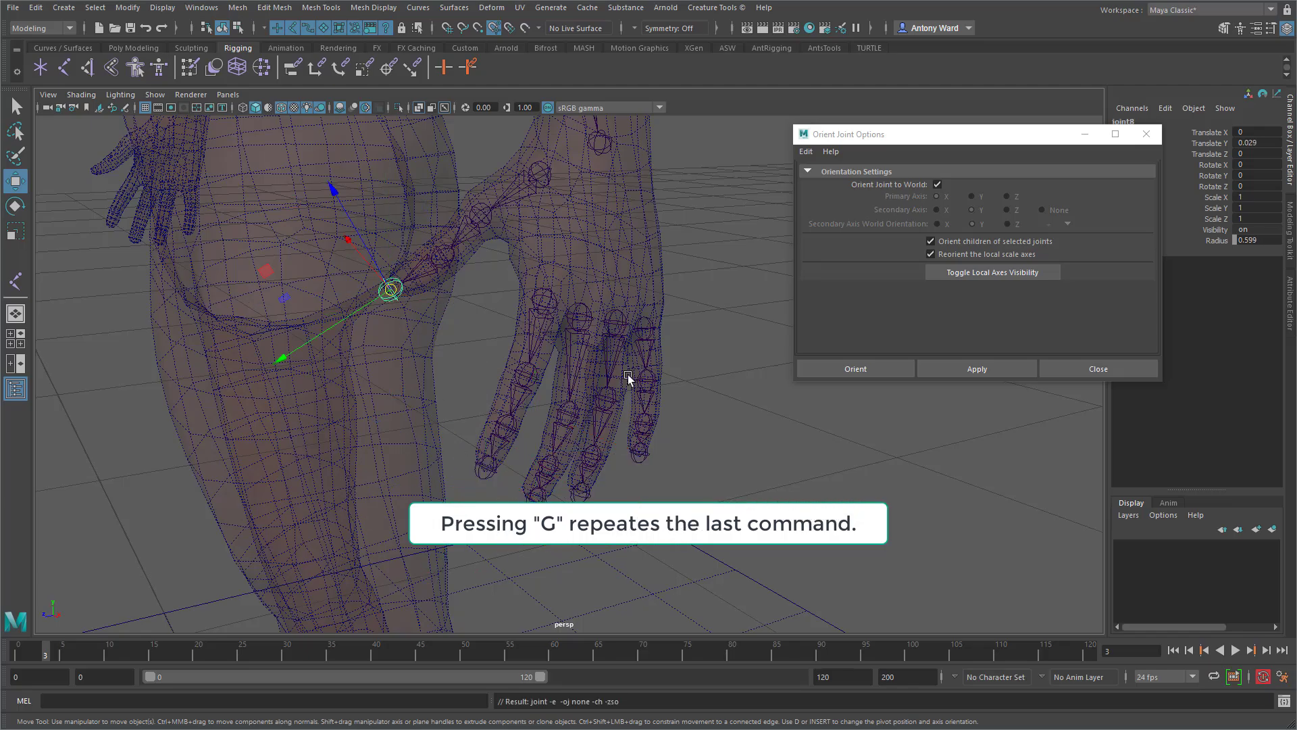
Duplicate the wrist joint and move the copy into the thumb side of the palm, at about 0.25 in Y and 0.01 in Z.
middle_click_drag(660, 307, 657, 336, "alt")
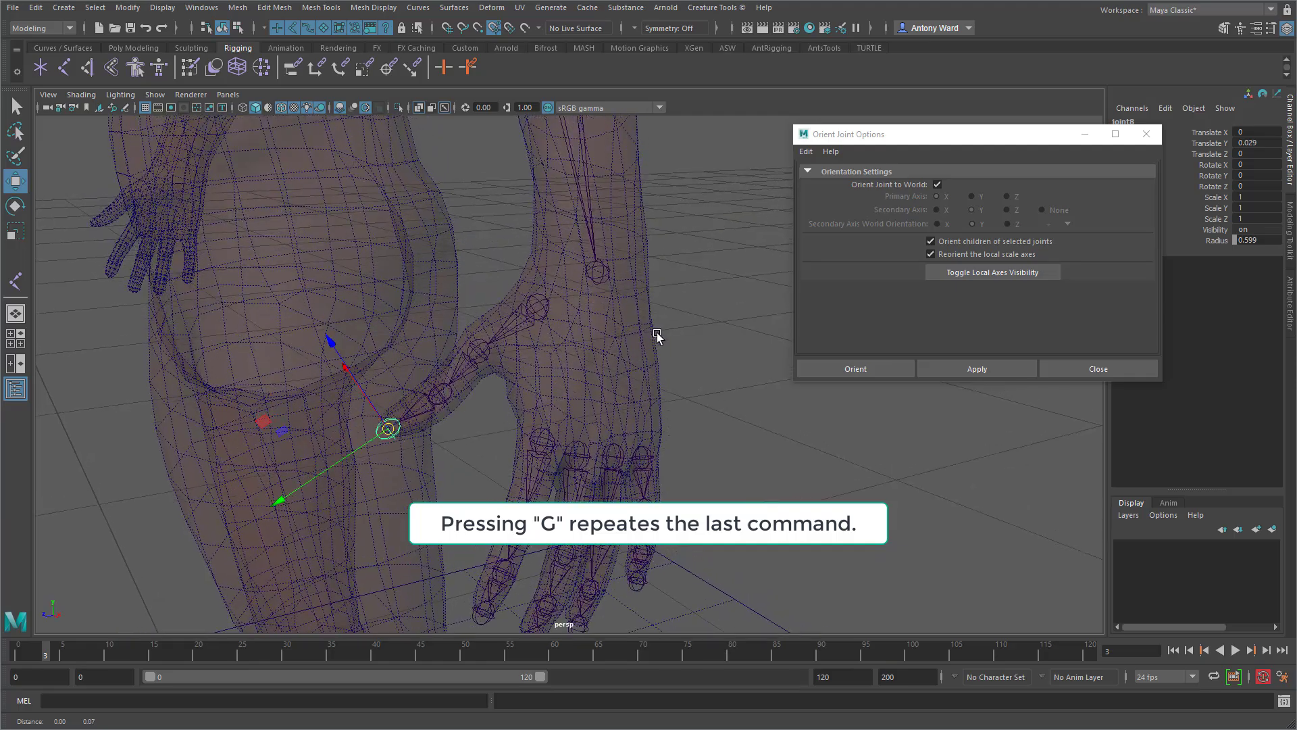
left_click(598, 273)
left_click_drag(598, 273, 517, 398, "alt")
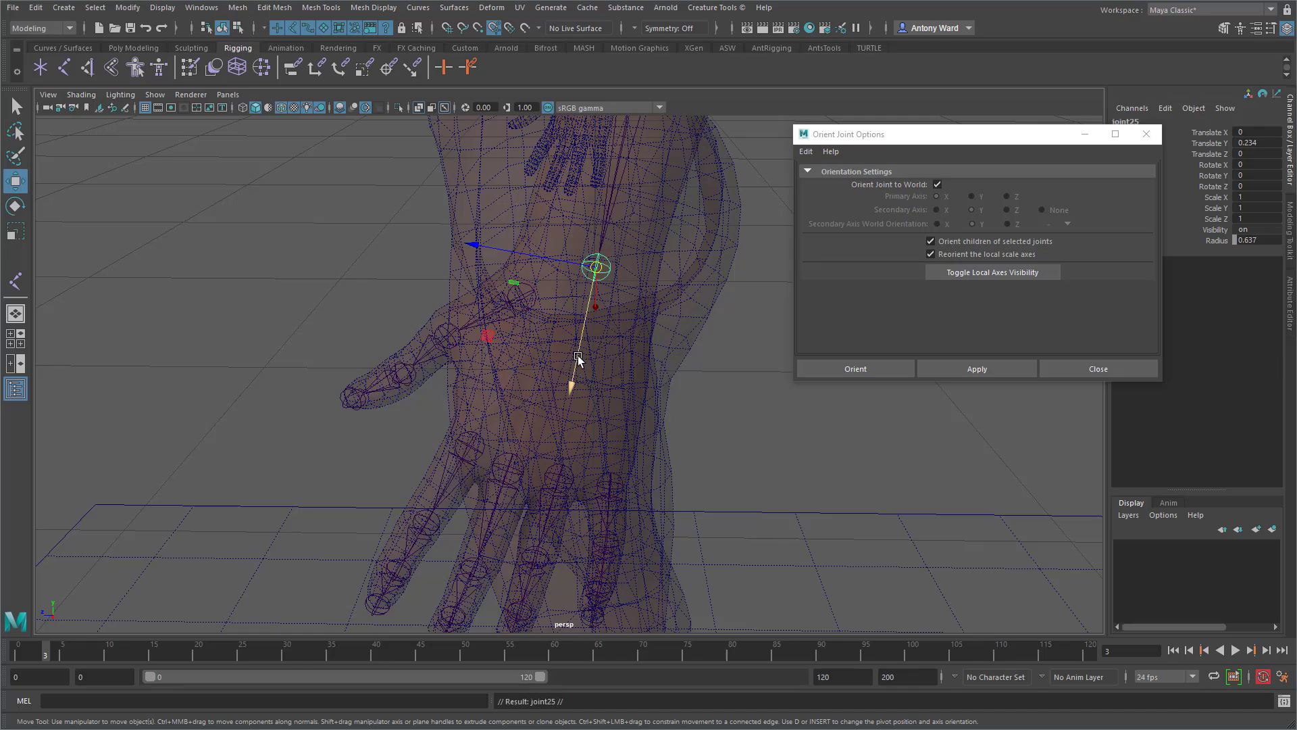
left_click_drag(575, 371, 567, 391)
left_click_drag(557, 300, 530, 296)
Unparent the new palm joint and duplicate it three times across the palm, ending on the little-finger side at about 0.497, 0.965, -0.004.
left_click(35, 7)
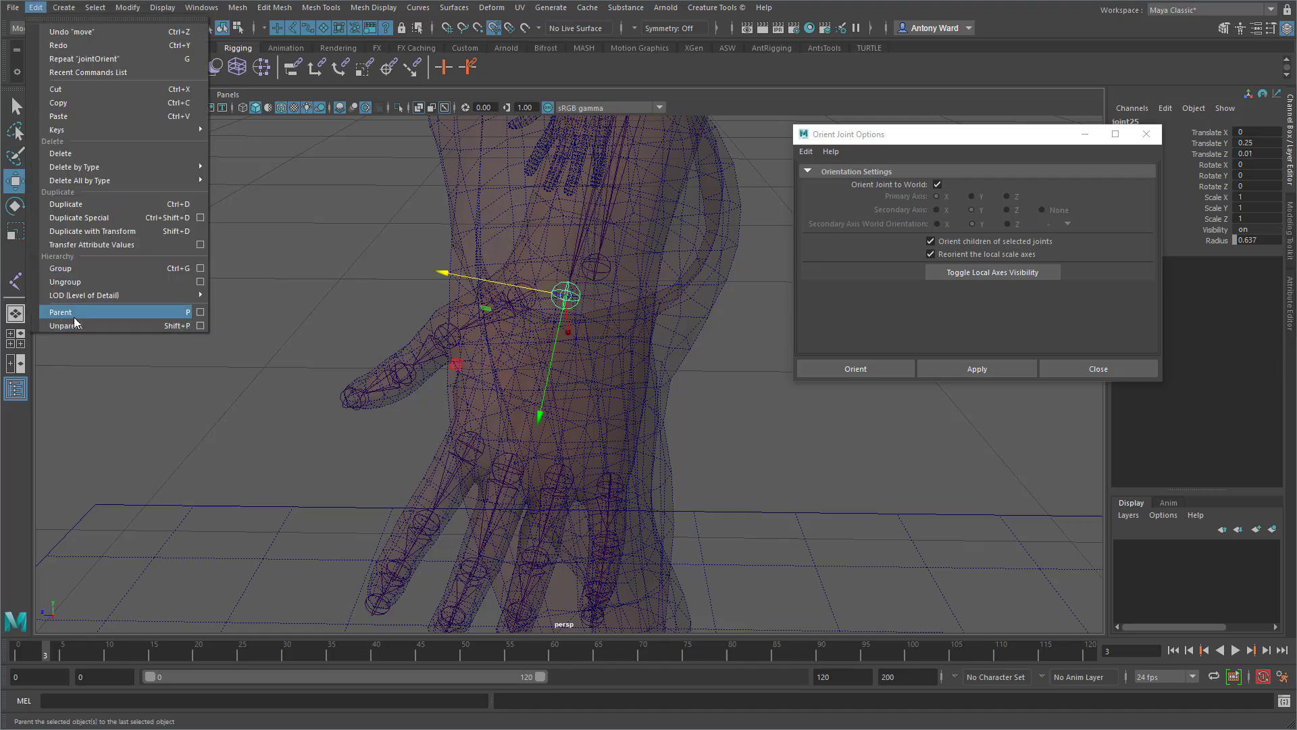
left_click(79, 325)
mouse_move(651, 417)
right_mouse_down("alt")
mouse_move(637, 402)
mouse_move(656, 406)
right_mouse_up("alt")
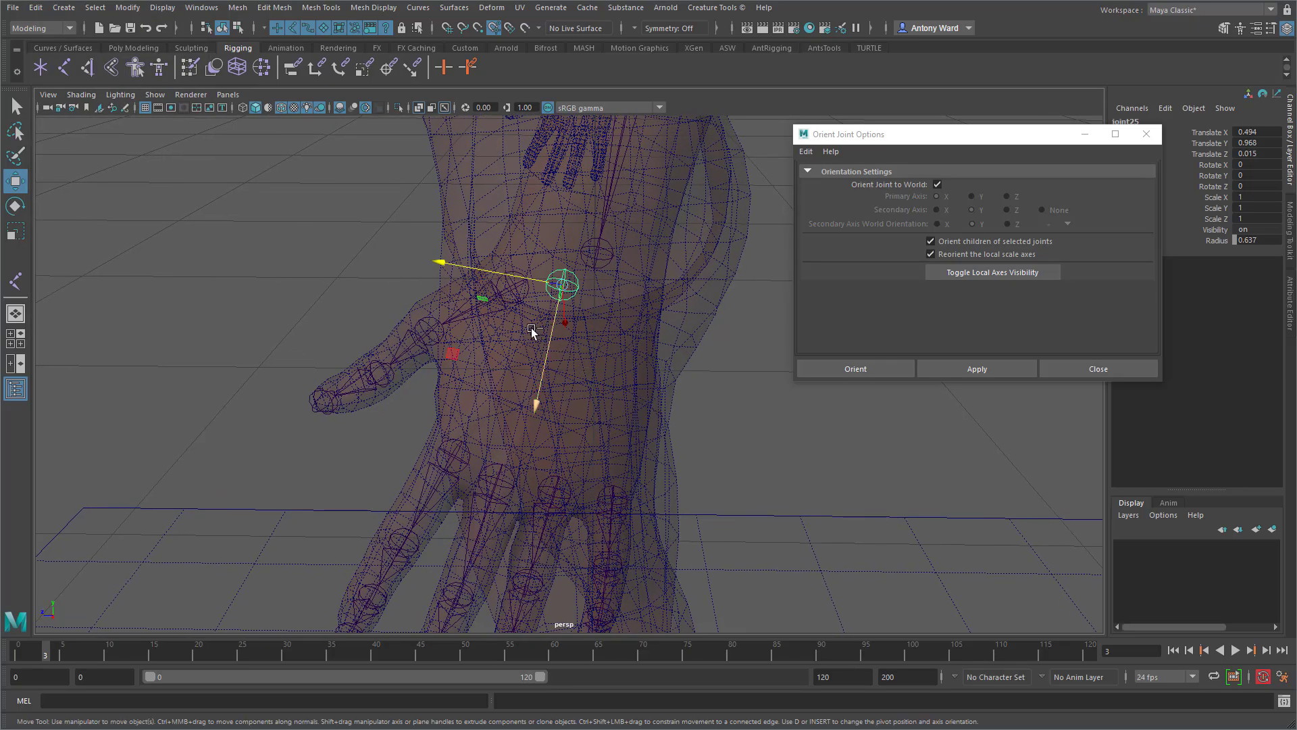
key("ctrl+d")
left_click_drag(513, 275, 567, 292)
key("ctrl+d")
key("ctrl+d")
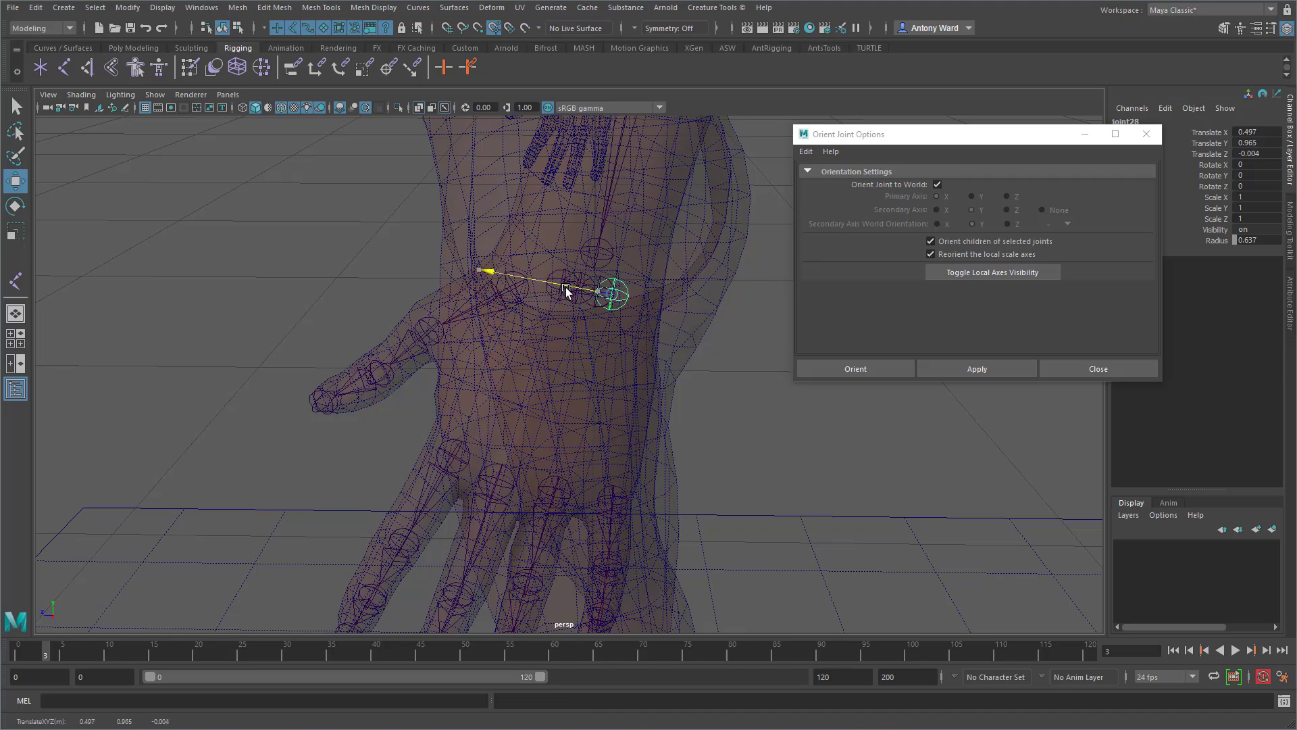
Select the four palm joints together and shift them within the hand, bringing the index-side joint to about 0.496, 0.965, 0.016.
left_click_drag(666, 396, 680, 351, "alt")
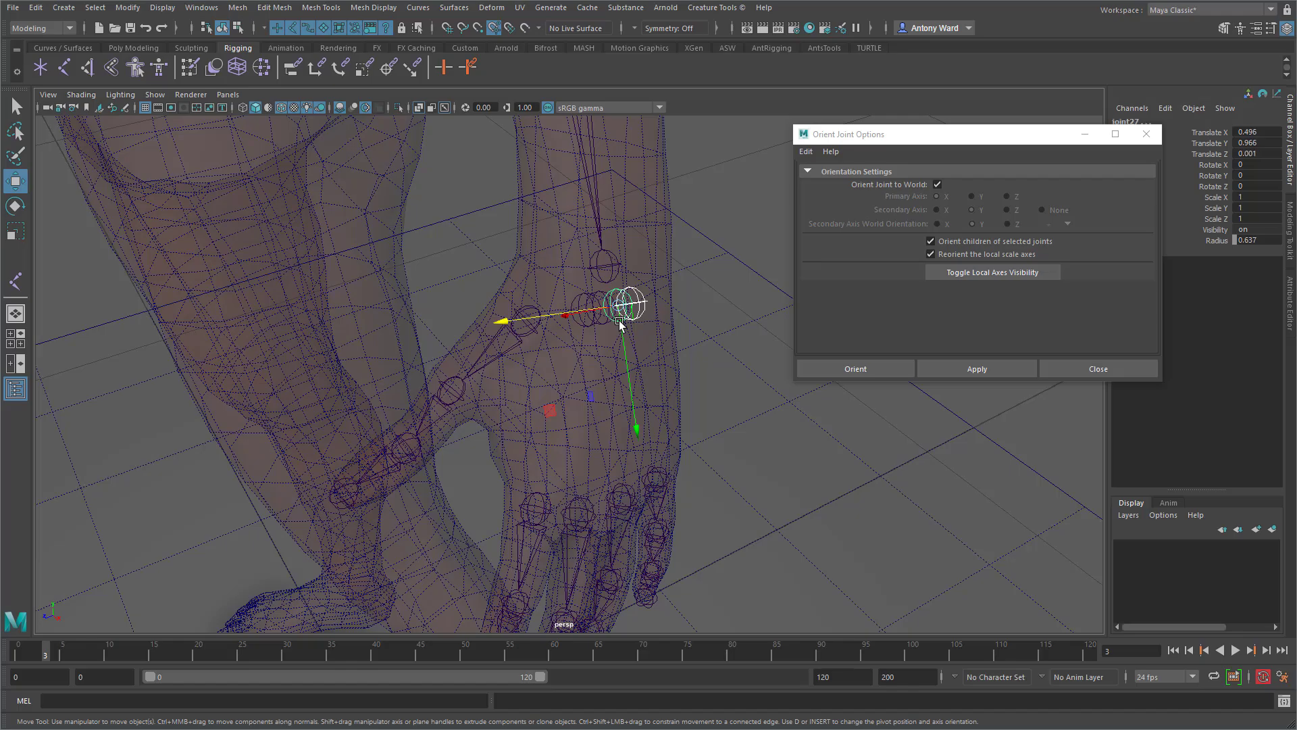
key("t")
left_click(580, 295)
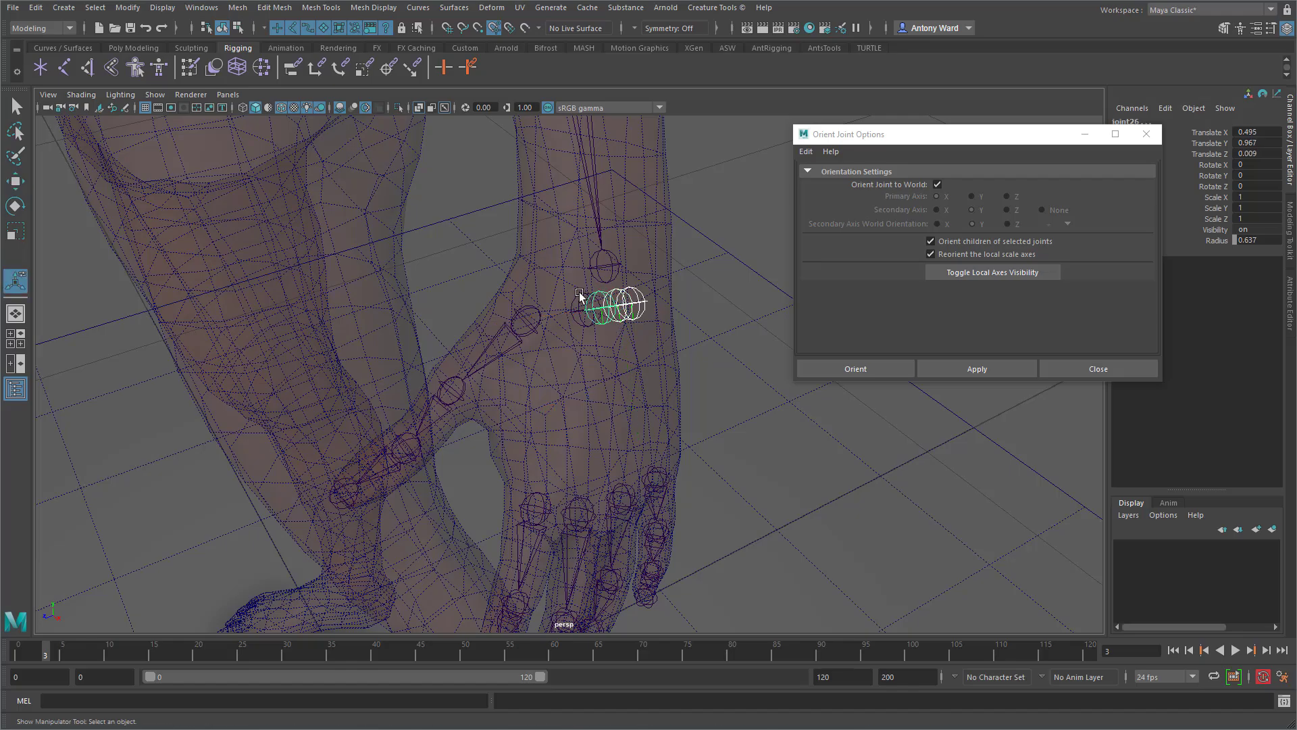
left_click(580, 296, "shift")
key("w")
left_click_drag(617, 429, 553, 385, "alt")
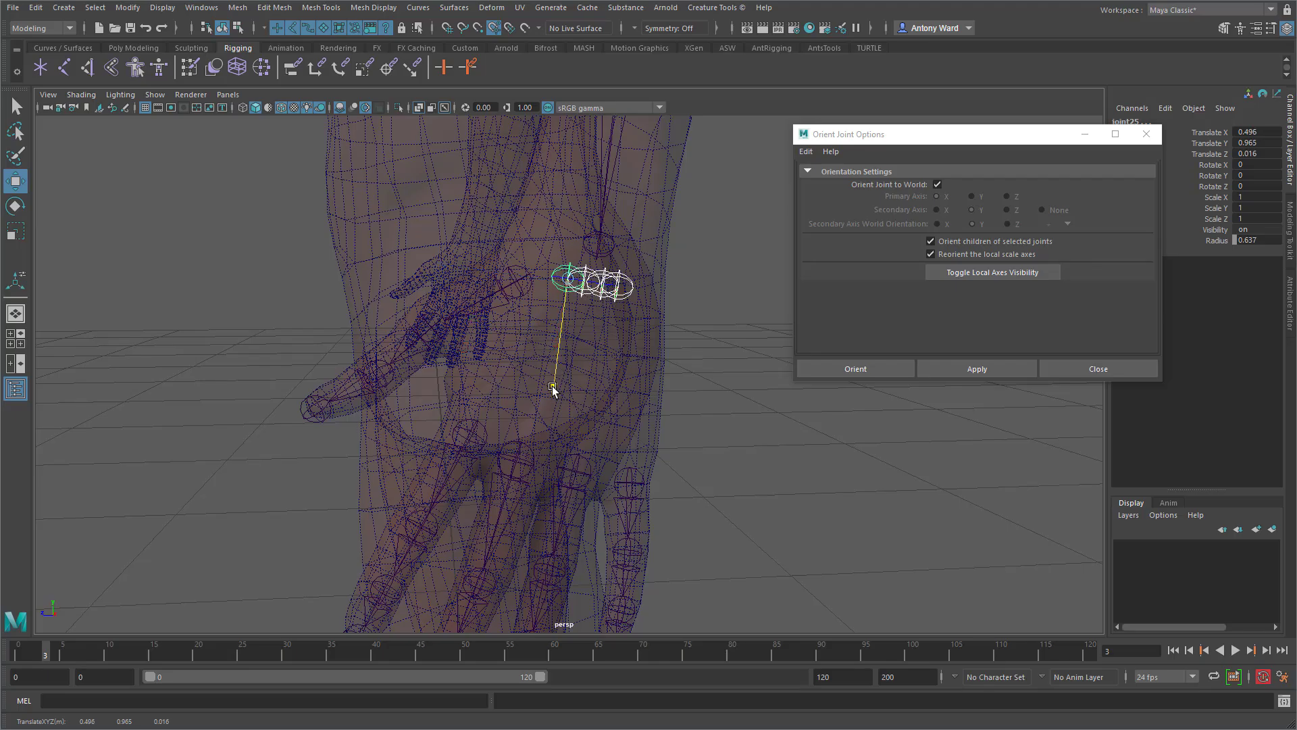
Move the index-side palm joint to about 0.496, 0.966, 0.019.
left_click_drag(666, 385, 712, 362, "alt")
left_click(575, 325)
left_click(557, 286)
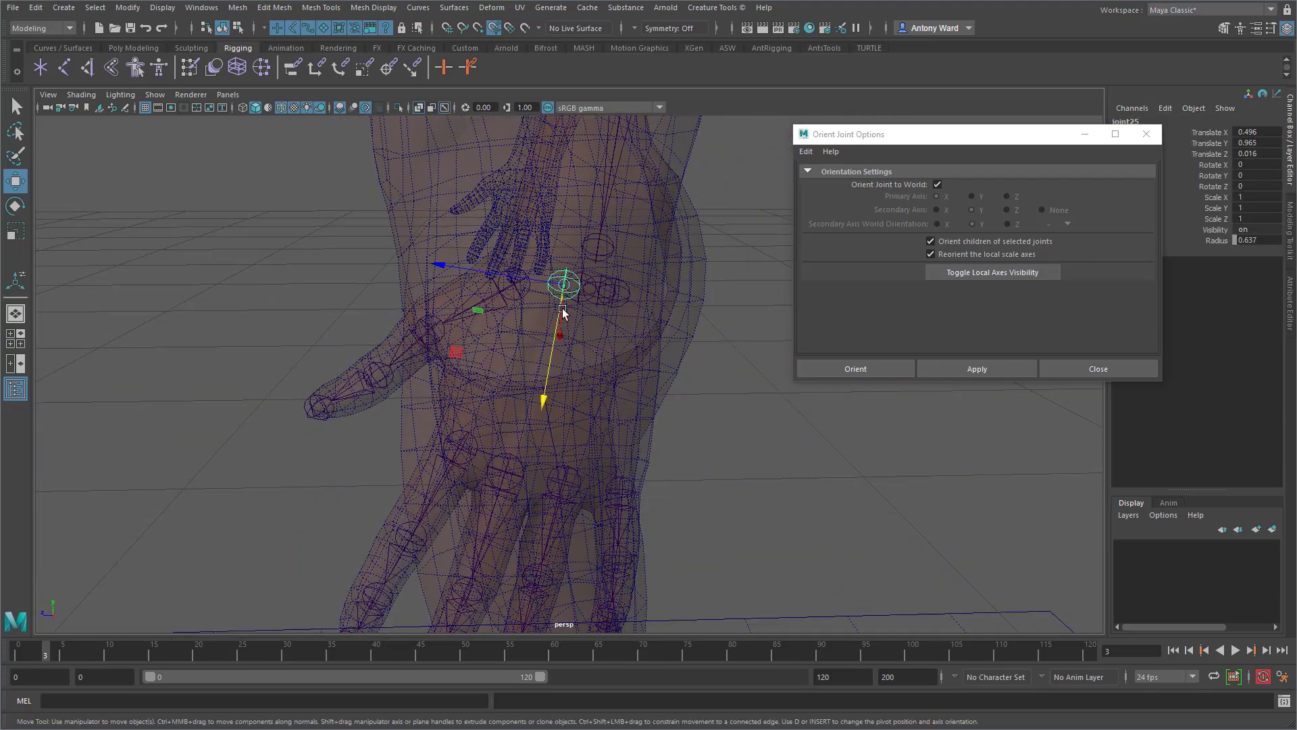
left_click_drag(523, 280, 525, 280)
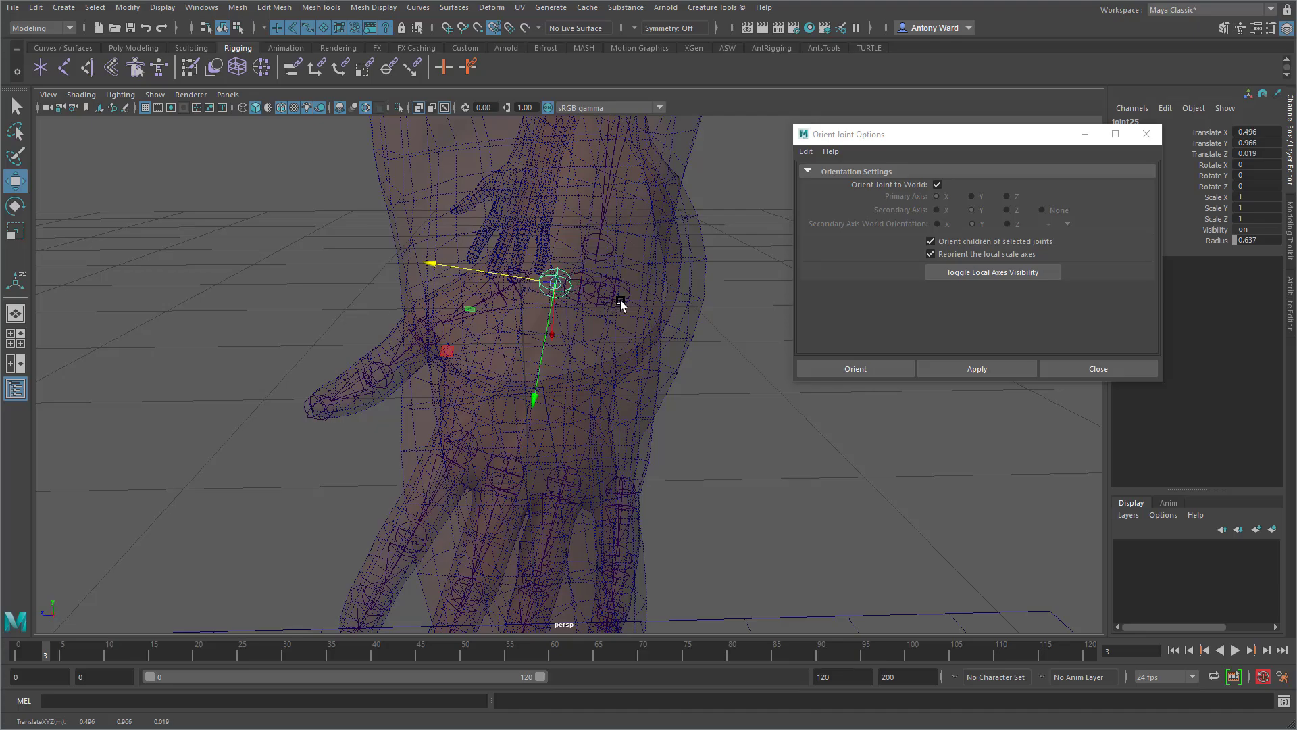
Adjust the remaining palm joints, placing the little-finger one at about 0.499, 0.961, -0.008 and the ring-finger one at about 0.498, 0.963, 0.001.
left_click(618, 299)
left_click_drag(616, 358, 578, 352, "alt")
mouse_move(554, 281)
left_mouse_down()
mouse_move(569, 282)
mouse_move(554, 282)
left_mouse_up()
left_click(584, 286)
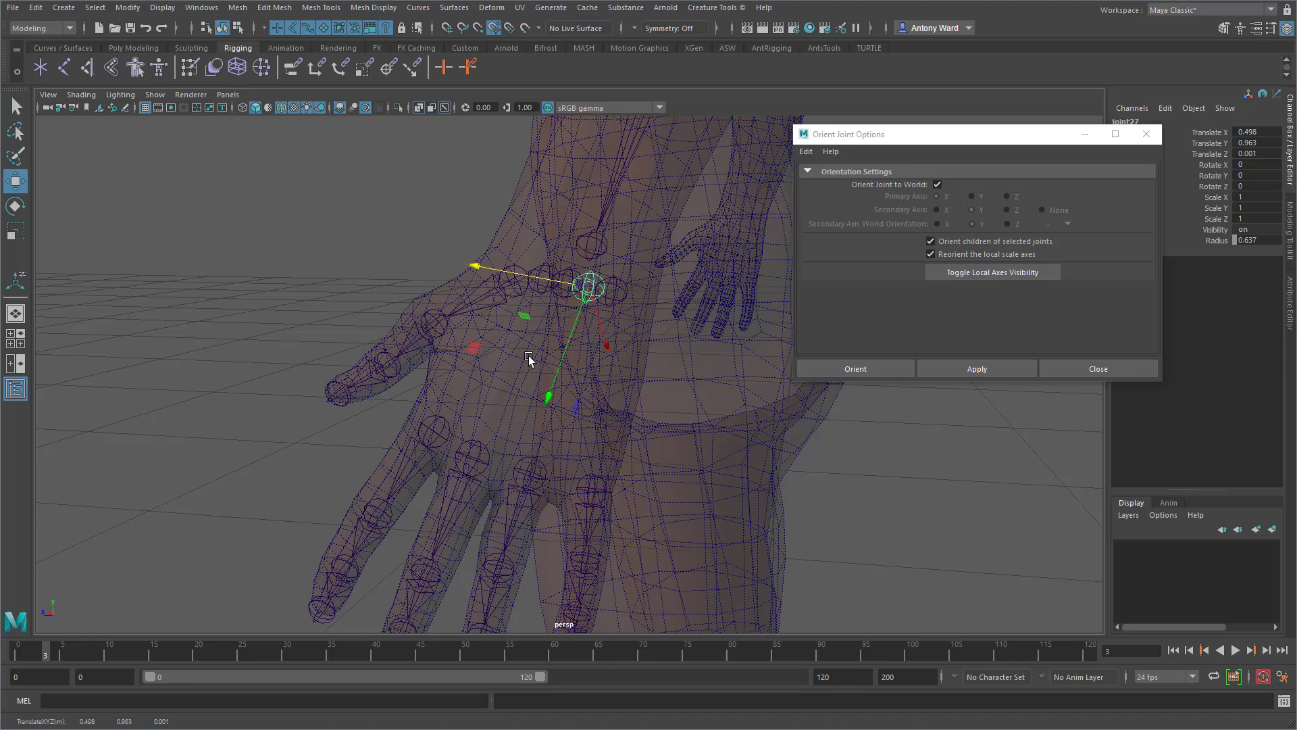
Parent the little finger and ring finger chains to their corresponding palm joints.
left_click_drag(530, 359, 677, 467, "alt")
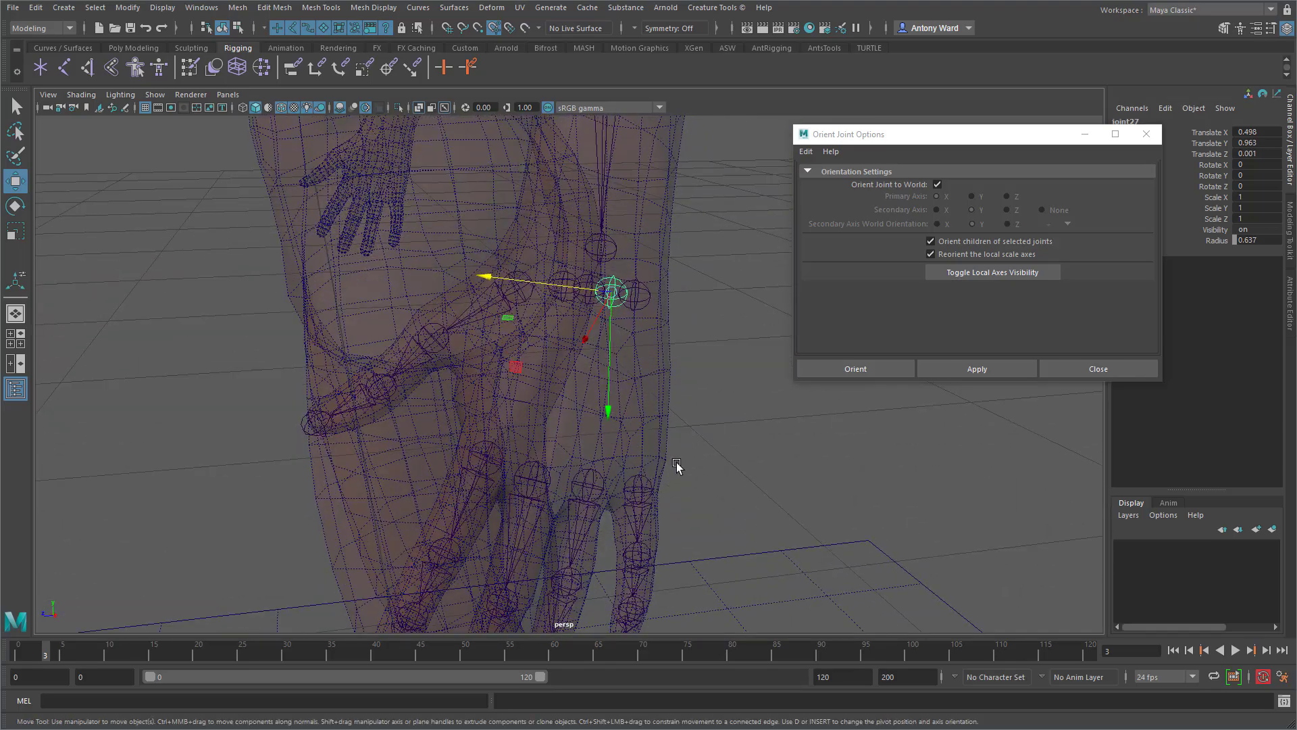
left_click(644, 300)
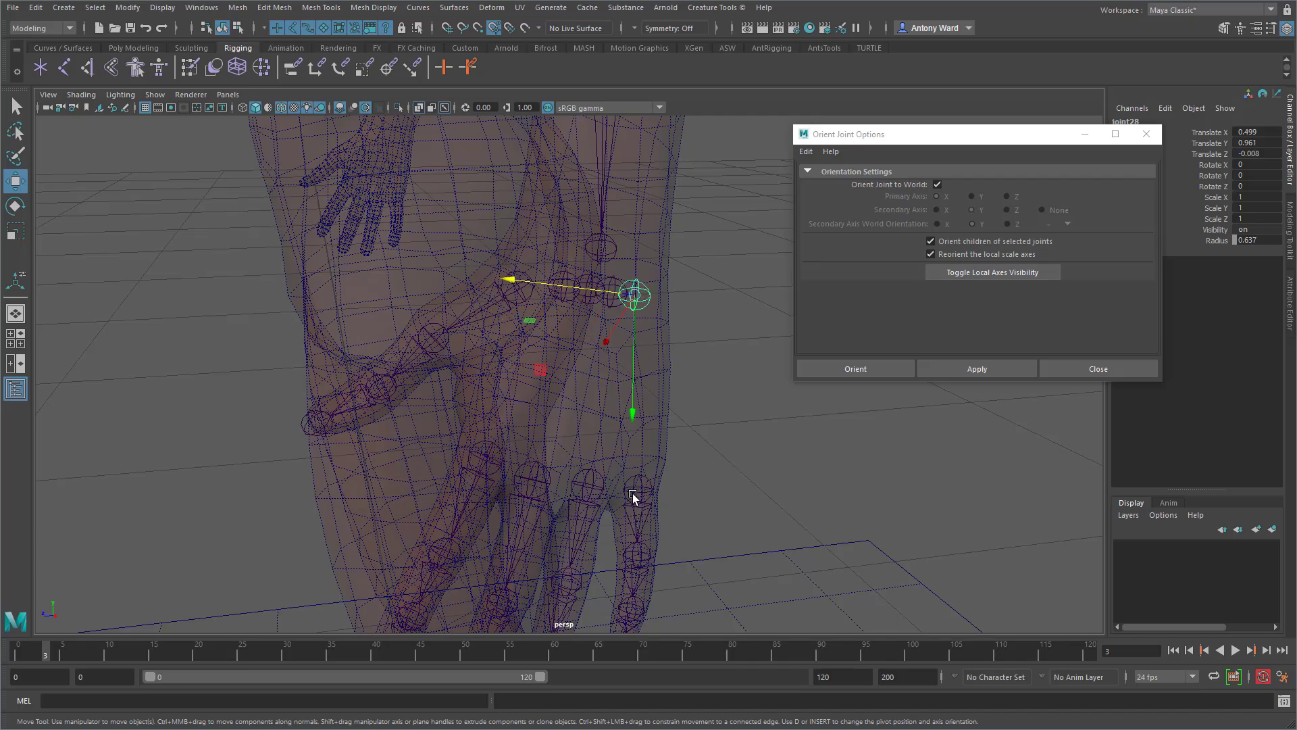
left_click(633, 495)
left_click(641, 306)
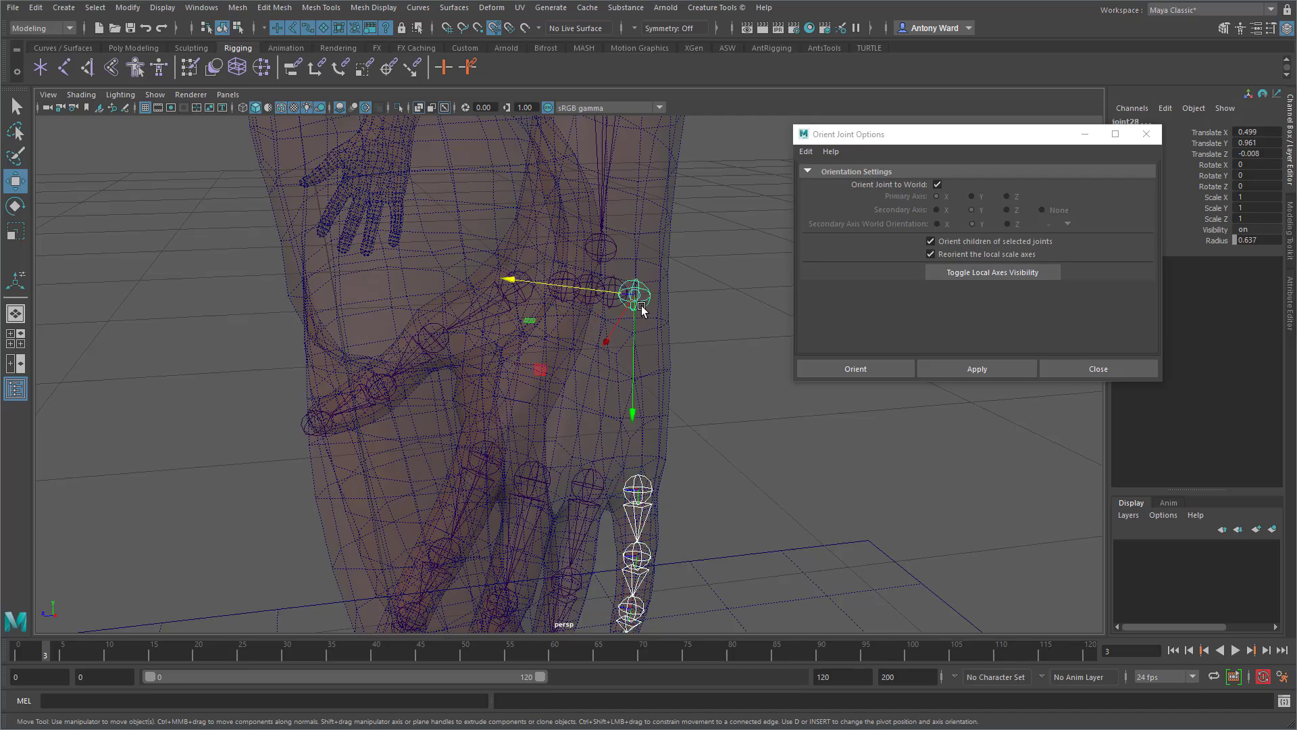
key("p")
left_click(589, 471)
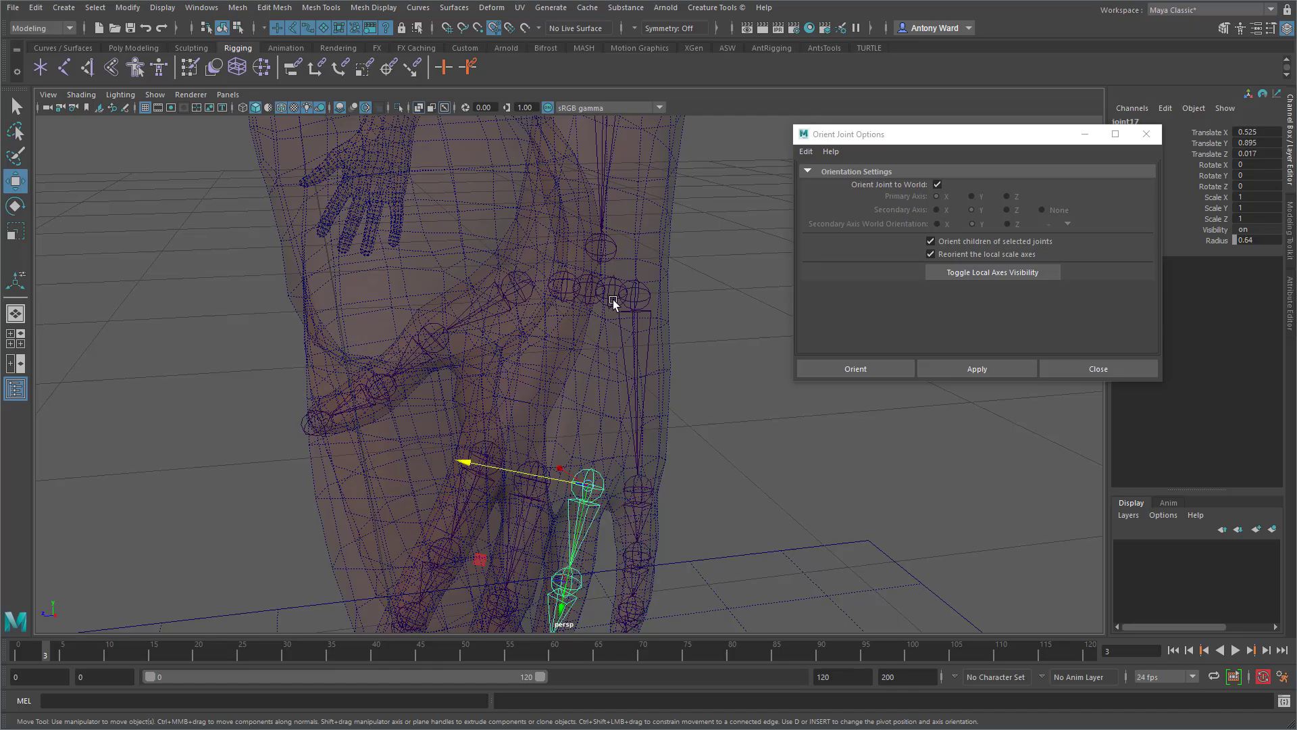
left_click(612, 298)
key("p")
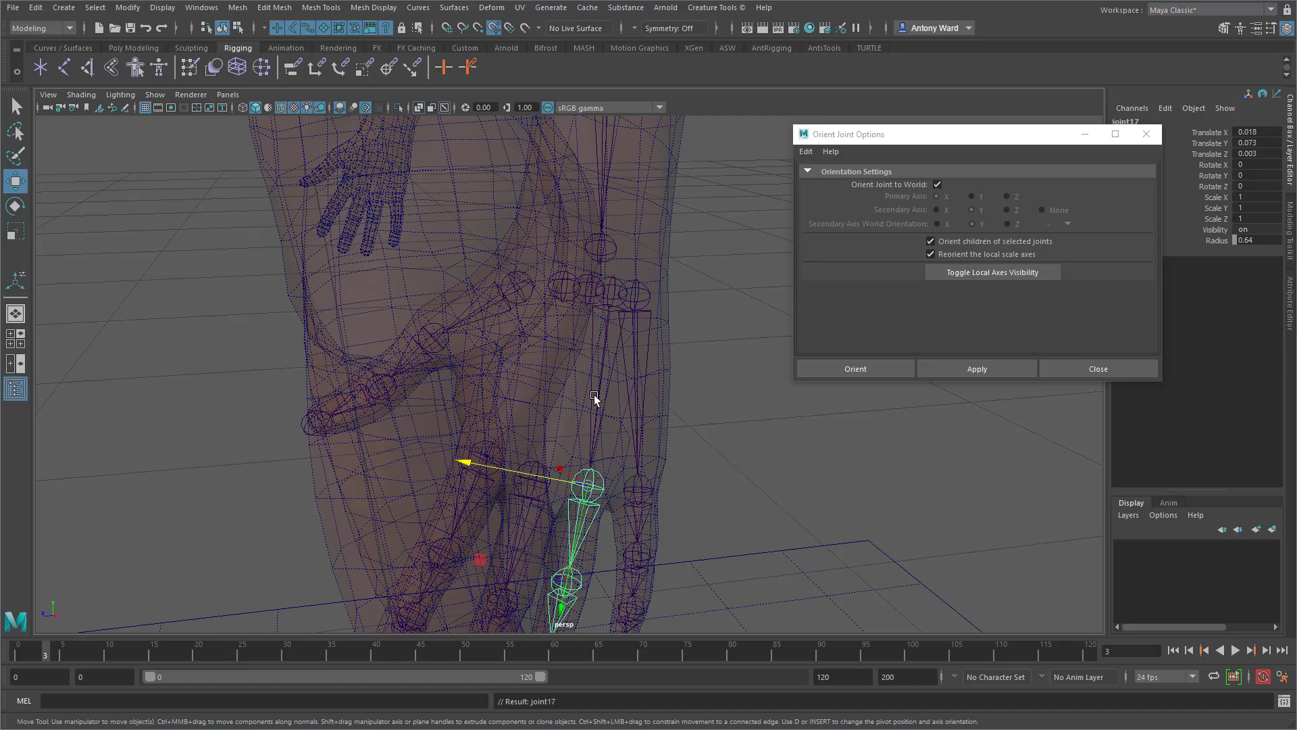
Parent the middle finger and index finger chains to their corresponding palm joints.
left_click(534, 498)
left_click(587, 301, "shift")
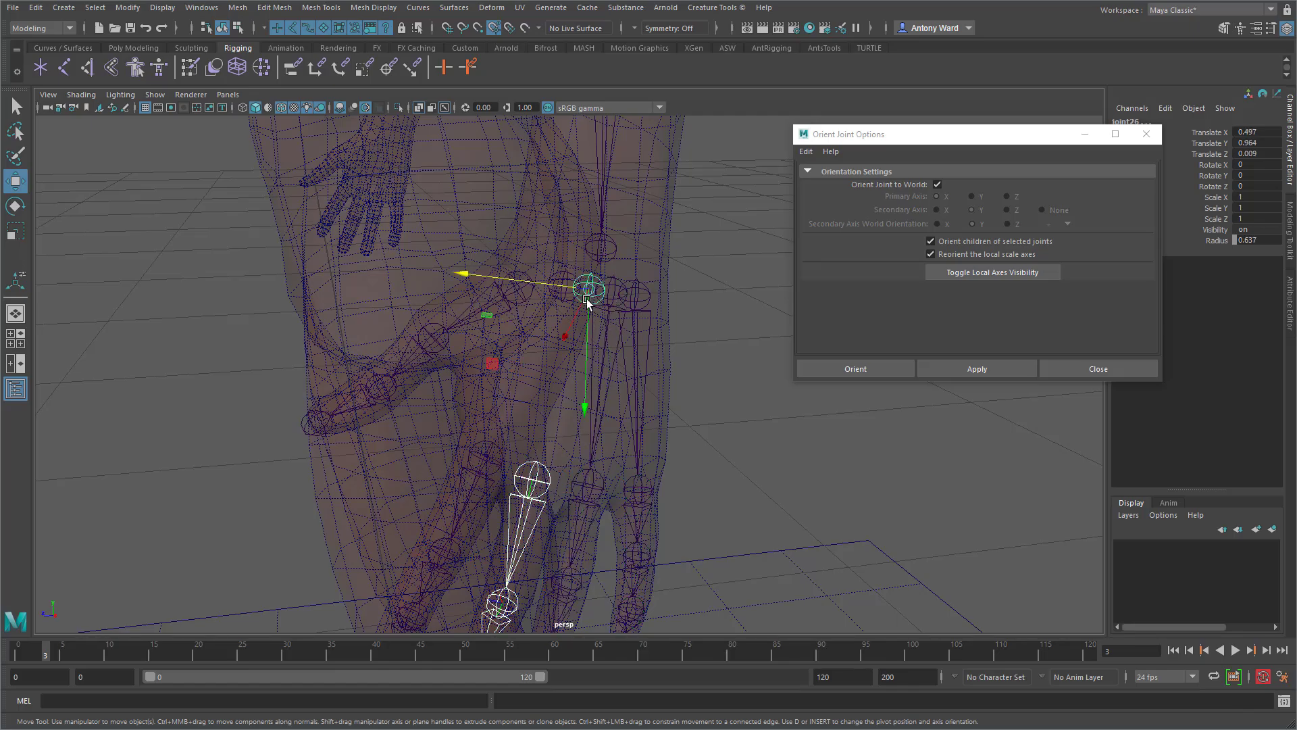
key("p")
left_click(488, 448)
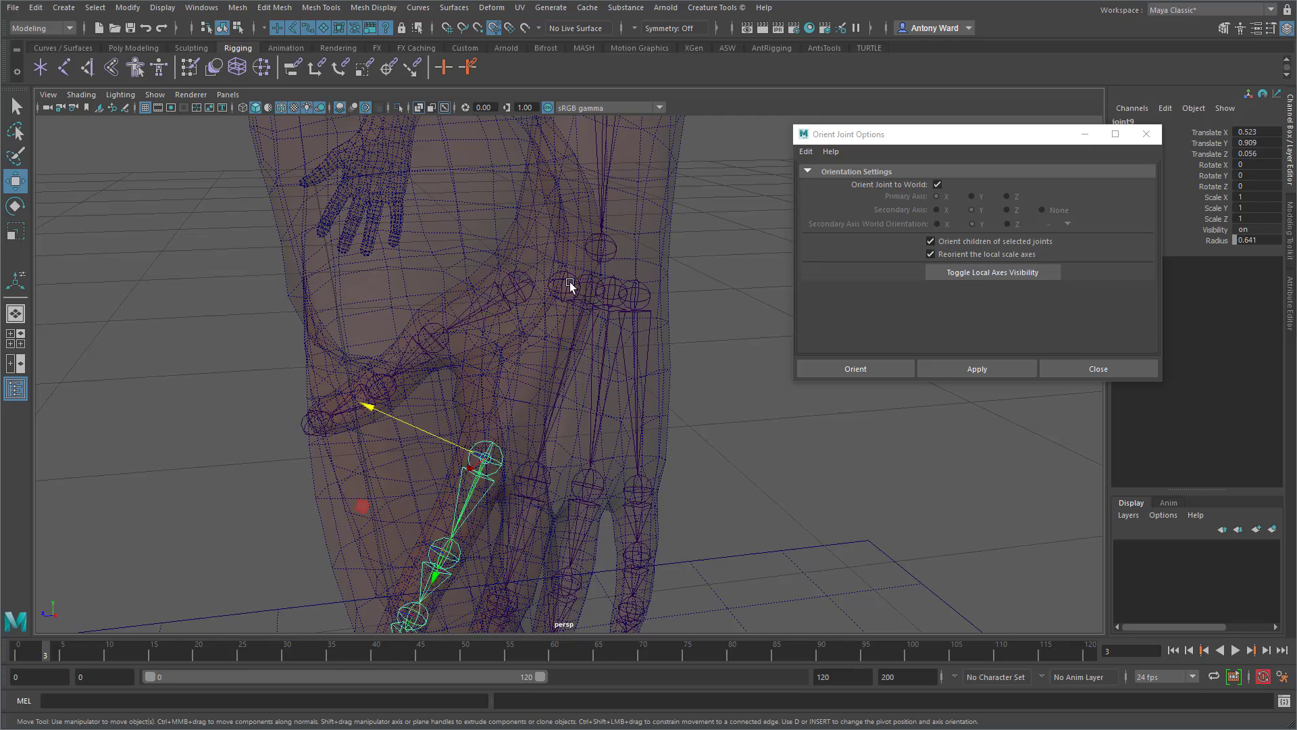
left_click(564, 285, "shift")
key("p")
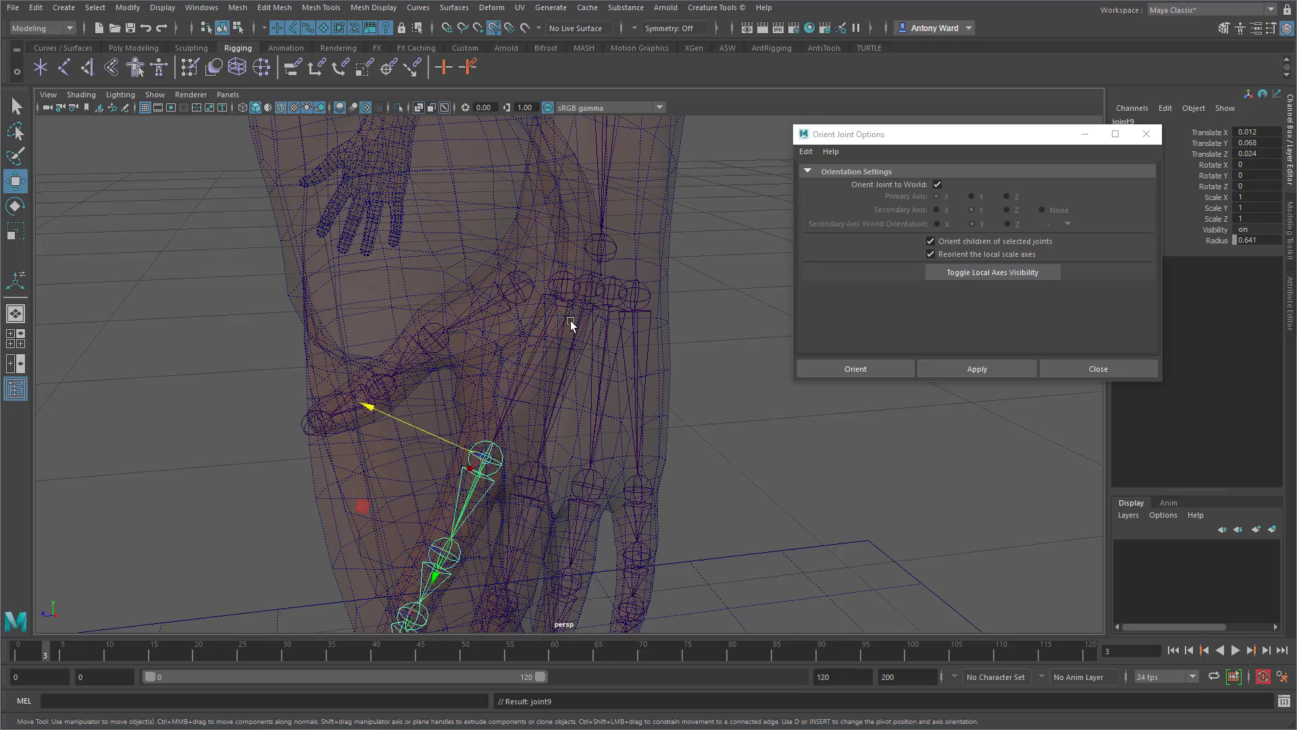
Orient only the index palm joint, without its children, using primary axis Y, secondary axis Z and secondary axis world orientation Z.
key("f")
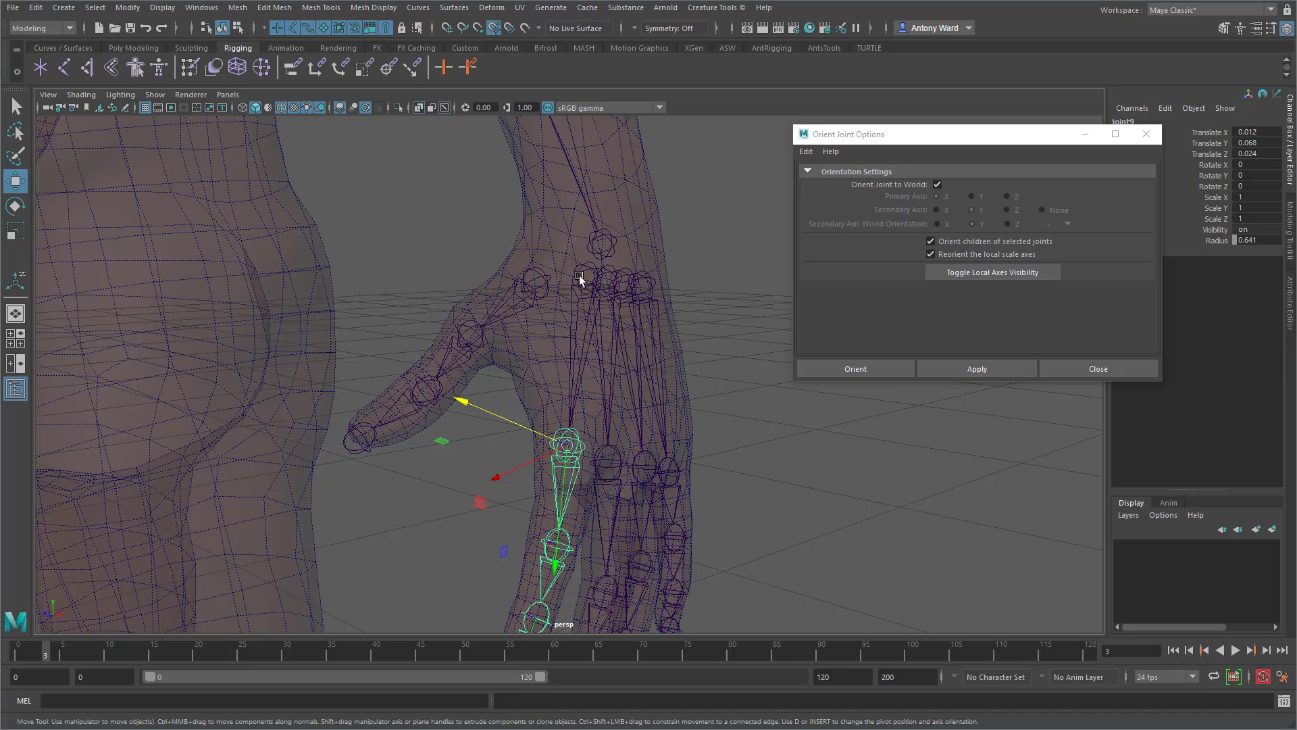
left_click(580, 281)
key("f")
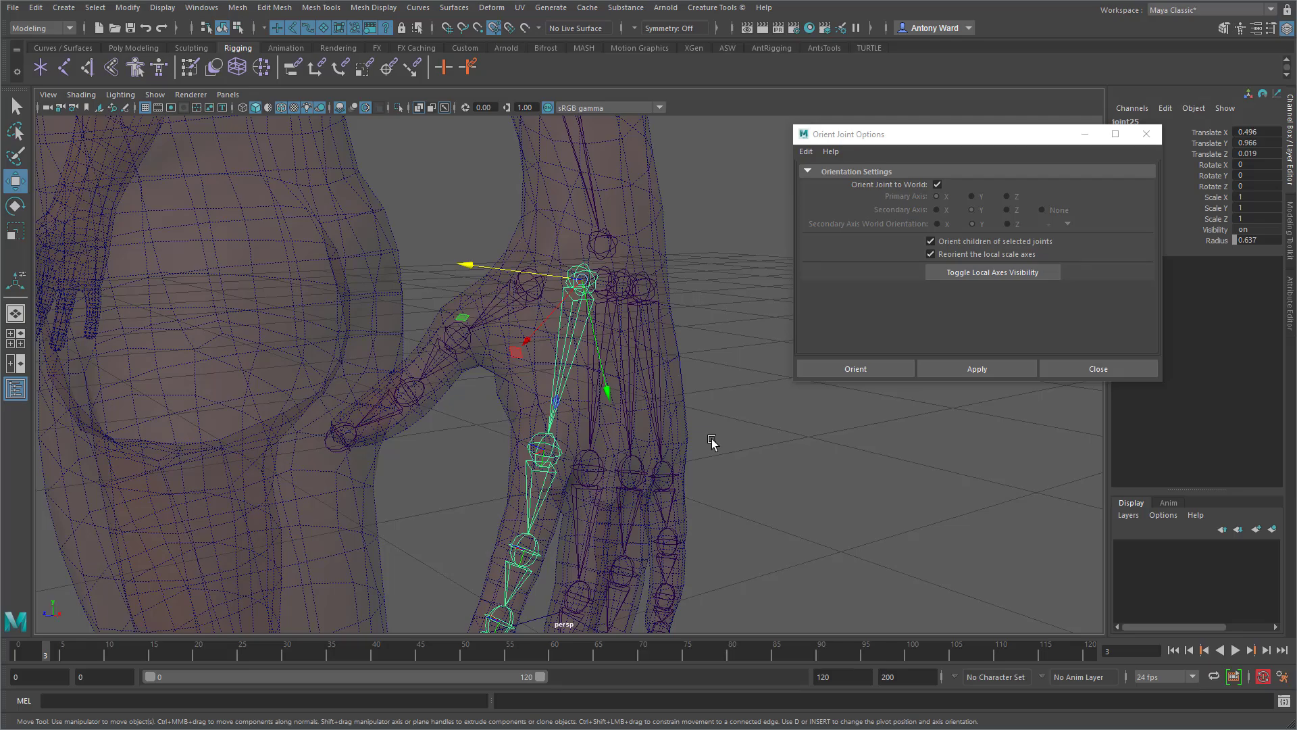
left_click(937, 184)
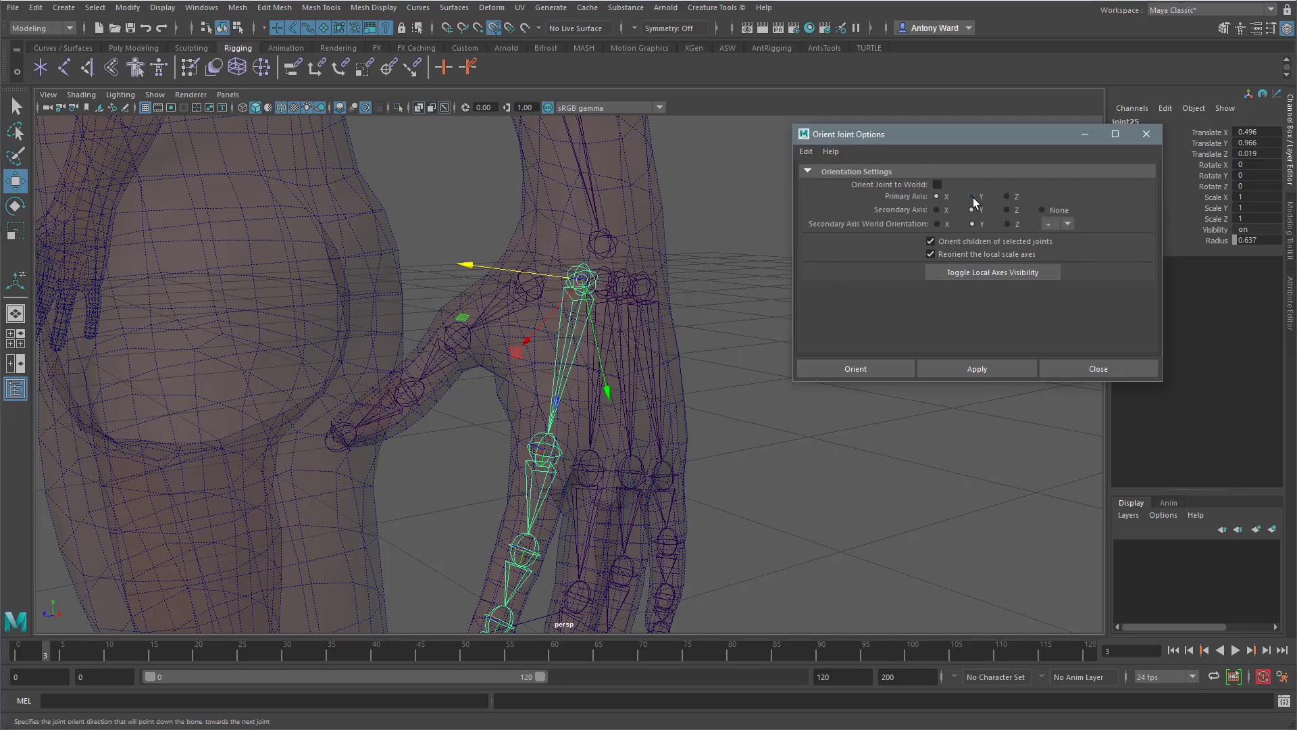
left_click(974, 196)
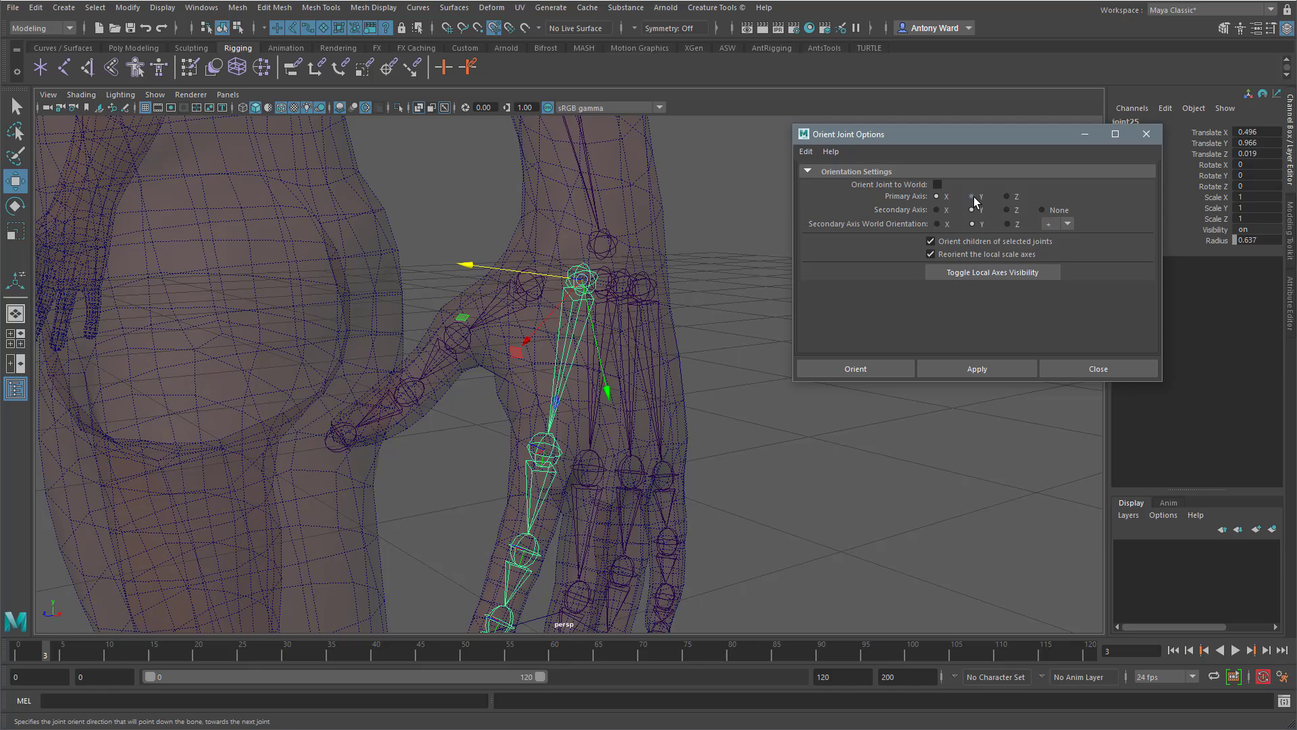
left_click(1008, 209)
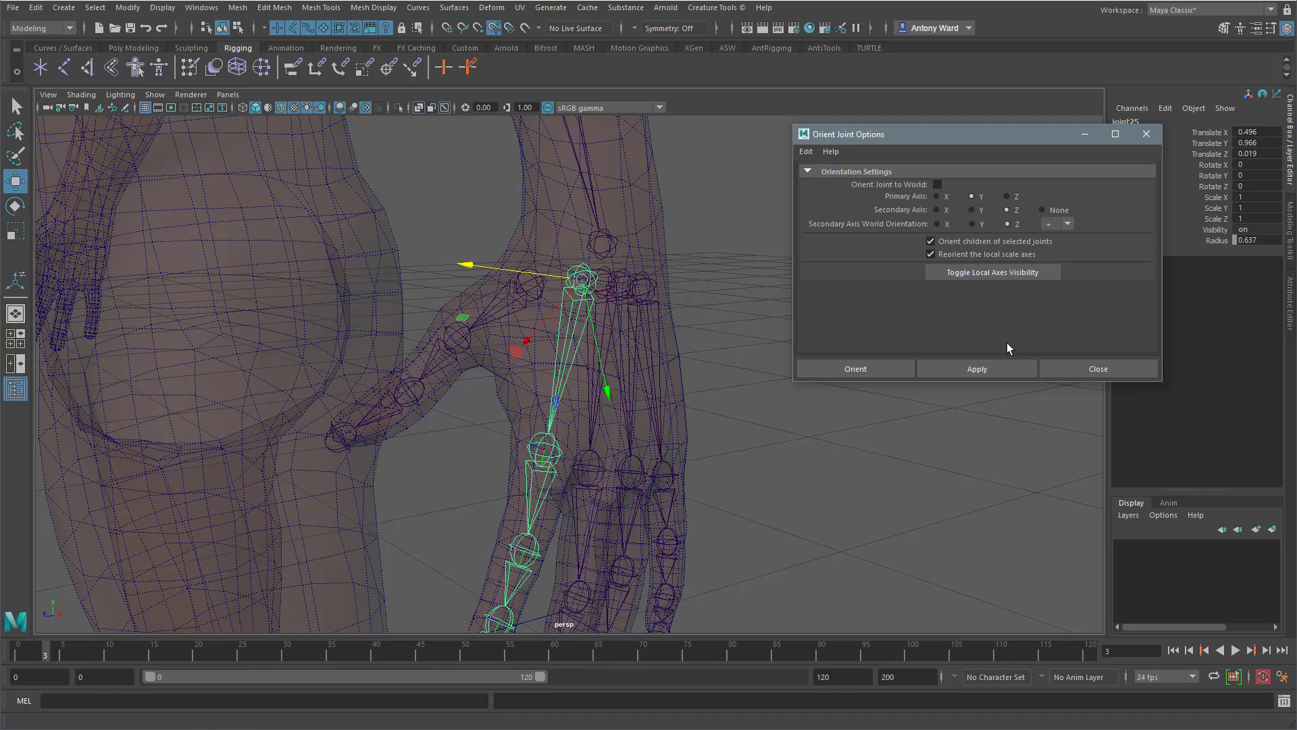
left_click(966, 242)
left_click(977, 369)
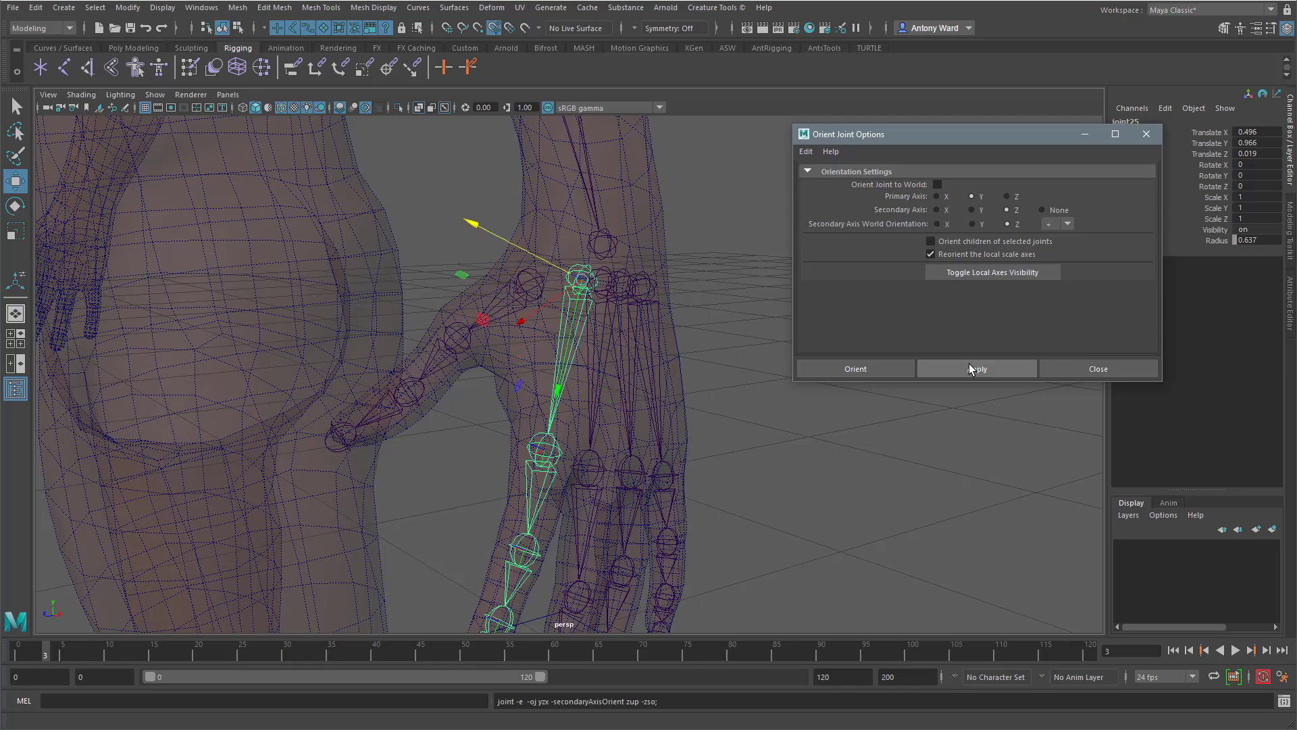
Apply the same joint orientation to the middle, ring and little finger palm joints.
left_click_drag(813, 436, 710, 443, "alt")
left_click(580, 356)
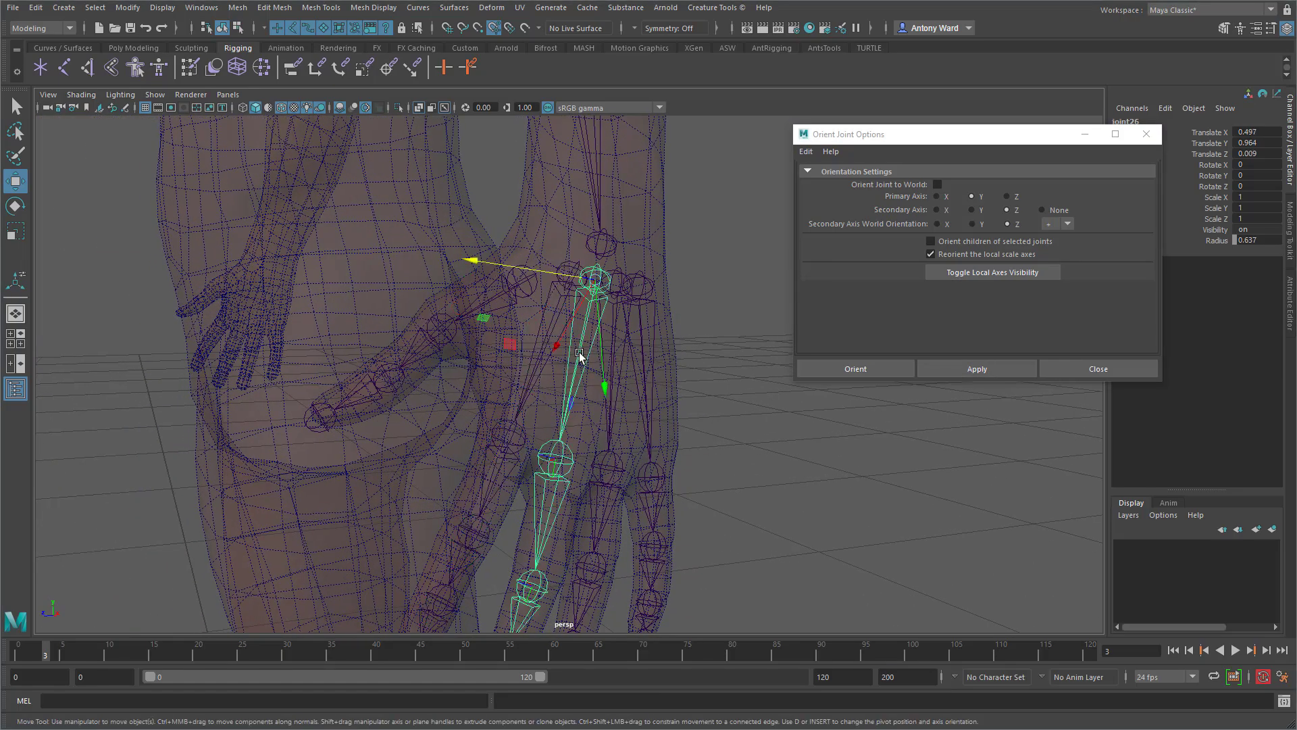
key("g")
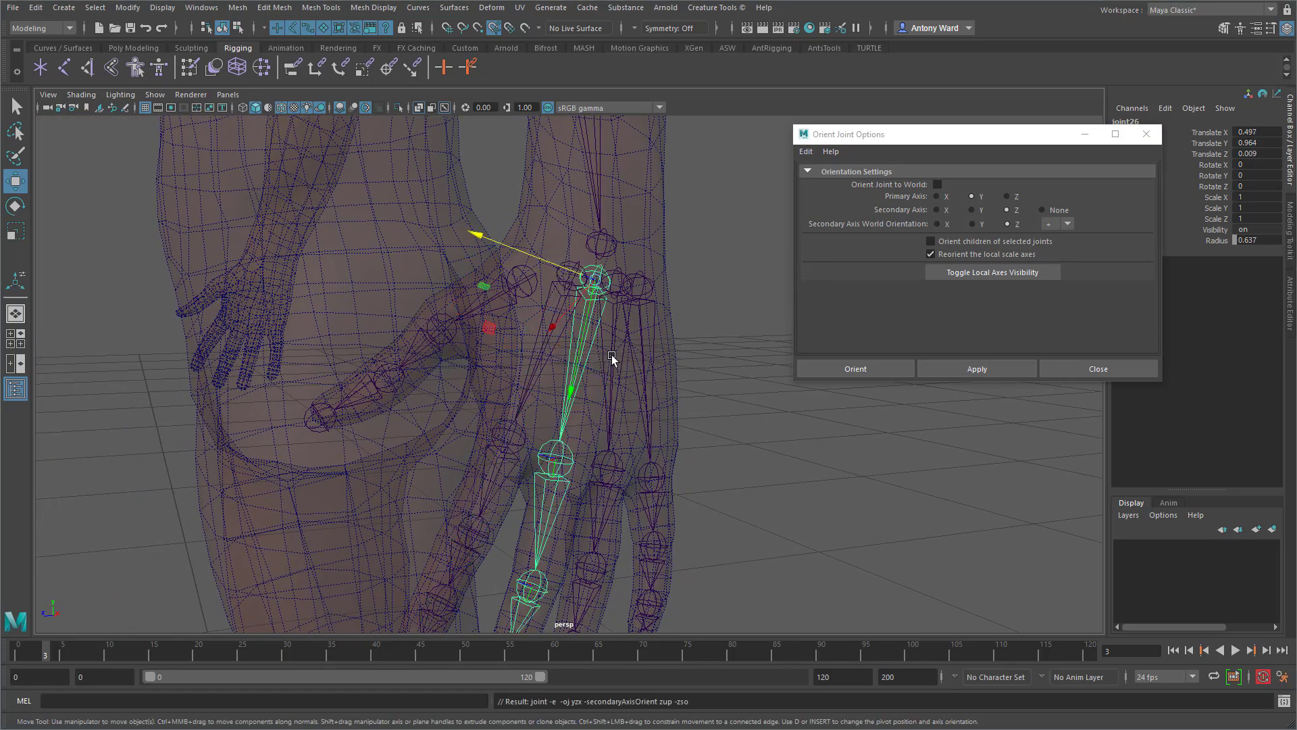
left_click(612, 359)
key("g")
left_click(642, 348)
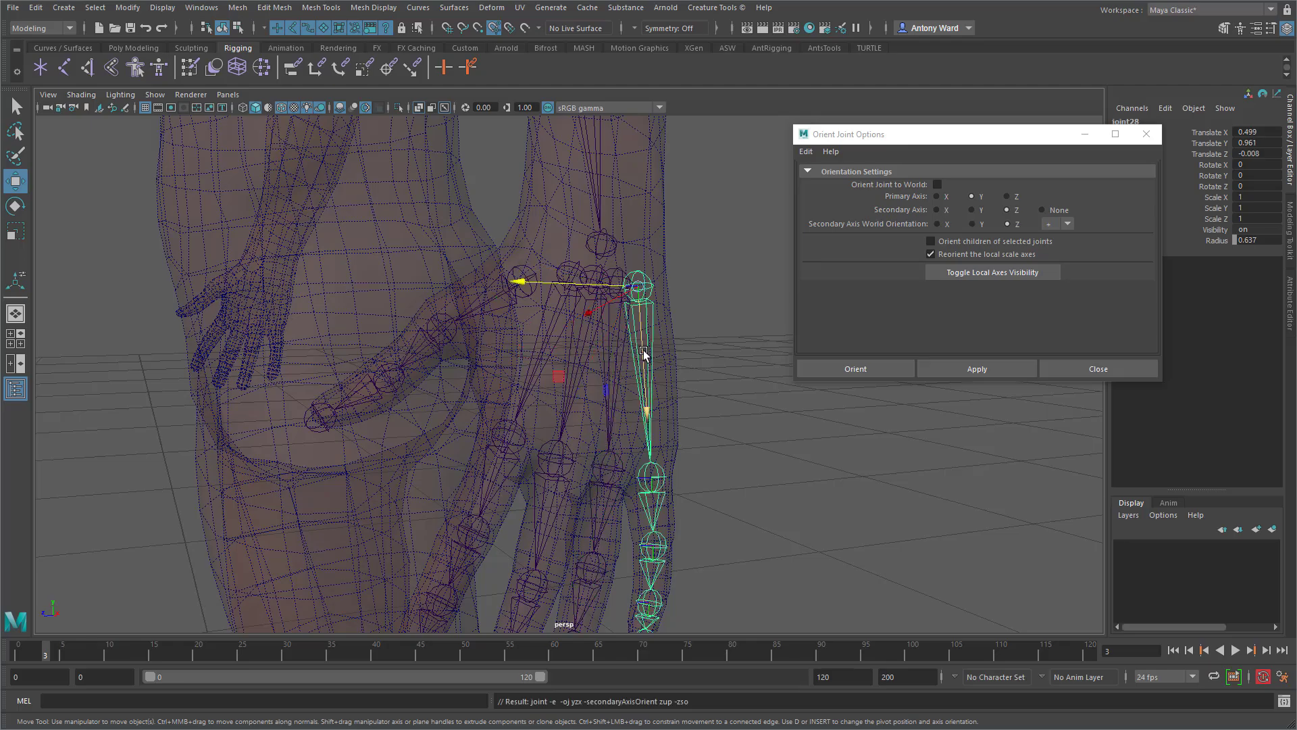
left_click_drag(687, 392, 707, 410, "alt")
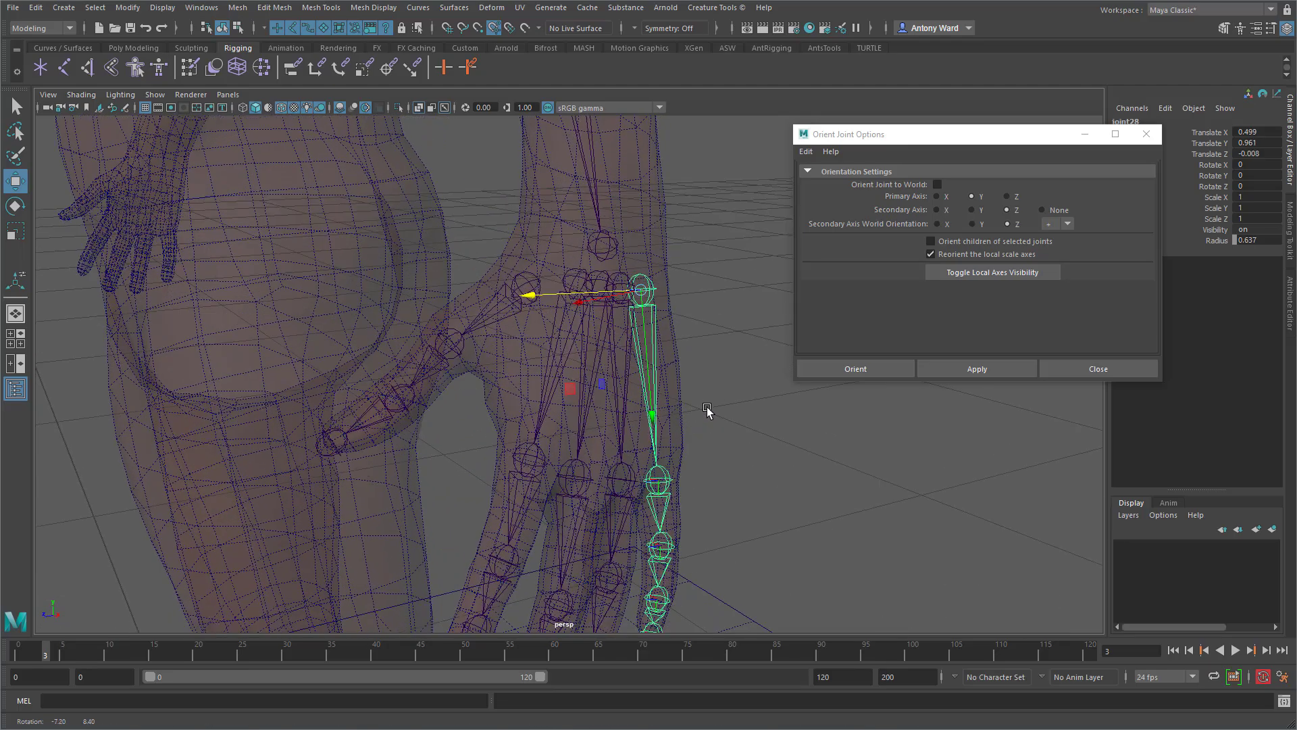
Parent the four palm joints and the thumb's base joint to the wrist joint.
left_click(617, 277)
key("t")
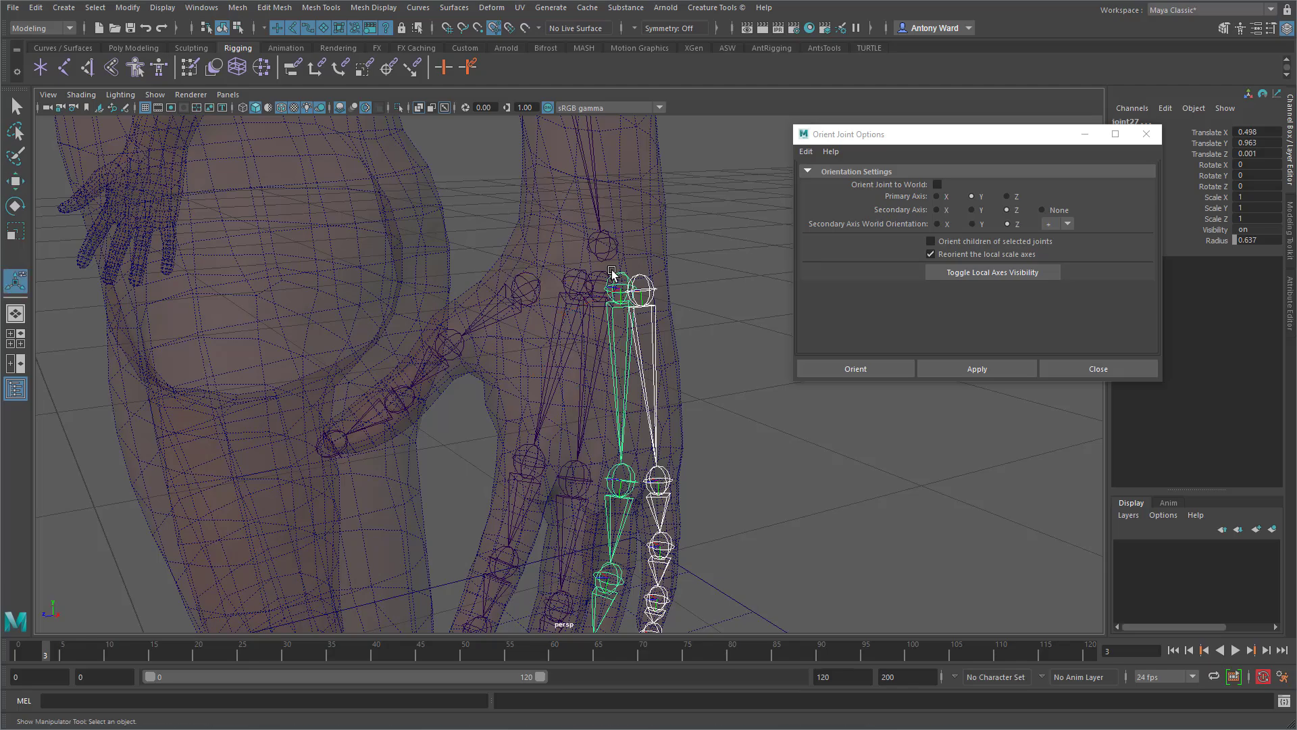
left_click(599, 277, "shift")
left_click(578, 277, "shift")
left_click(528, 289, "shift")
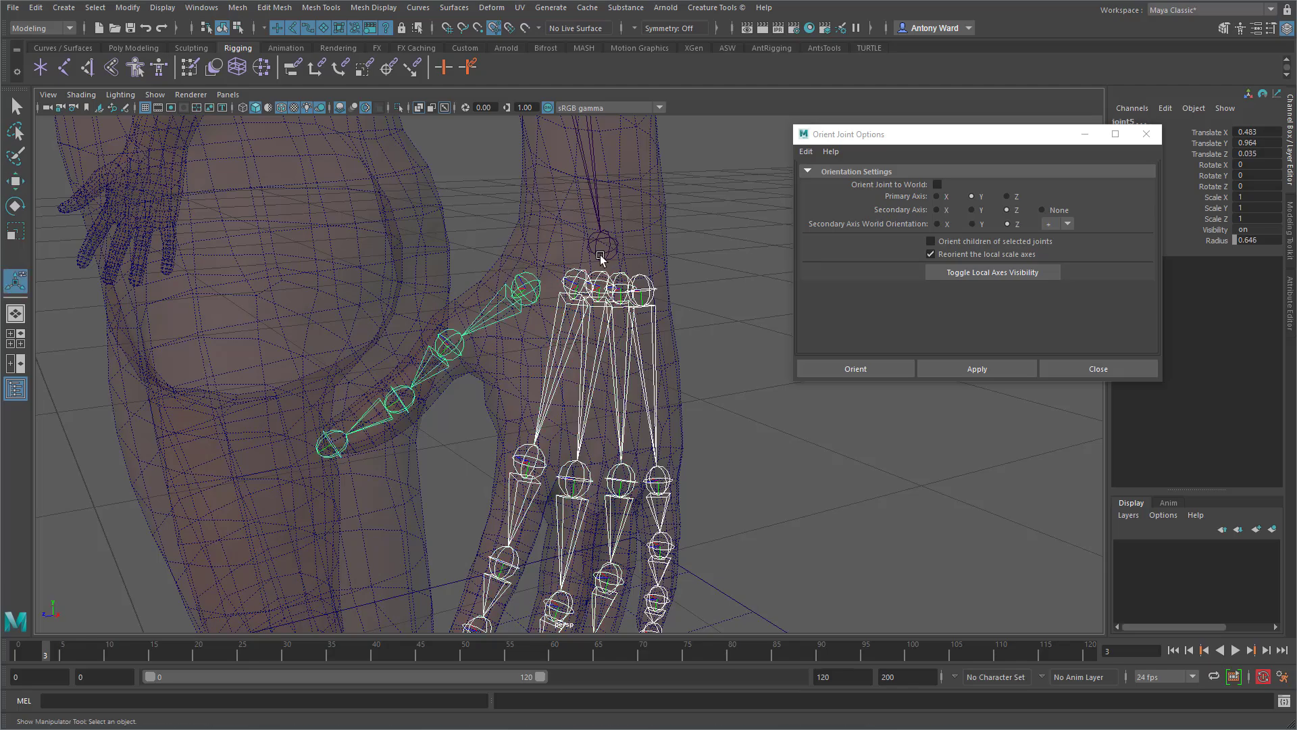
left_click(601, 253, "shift")
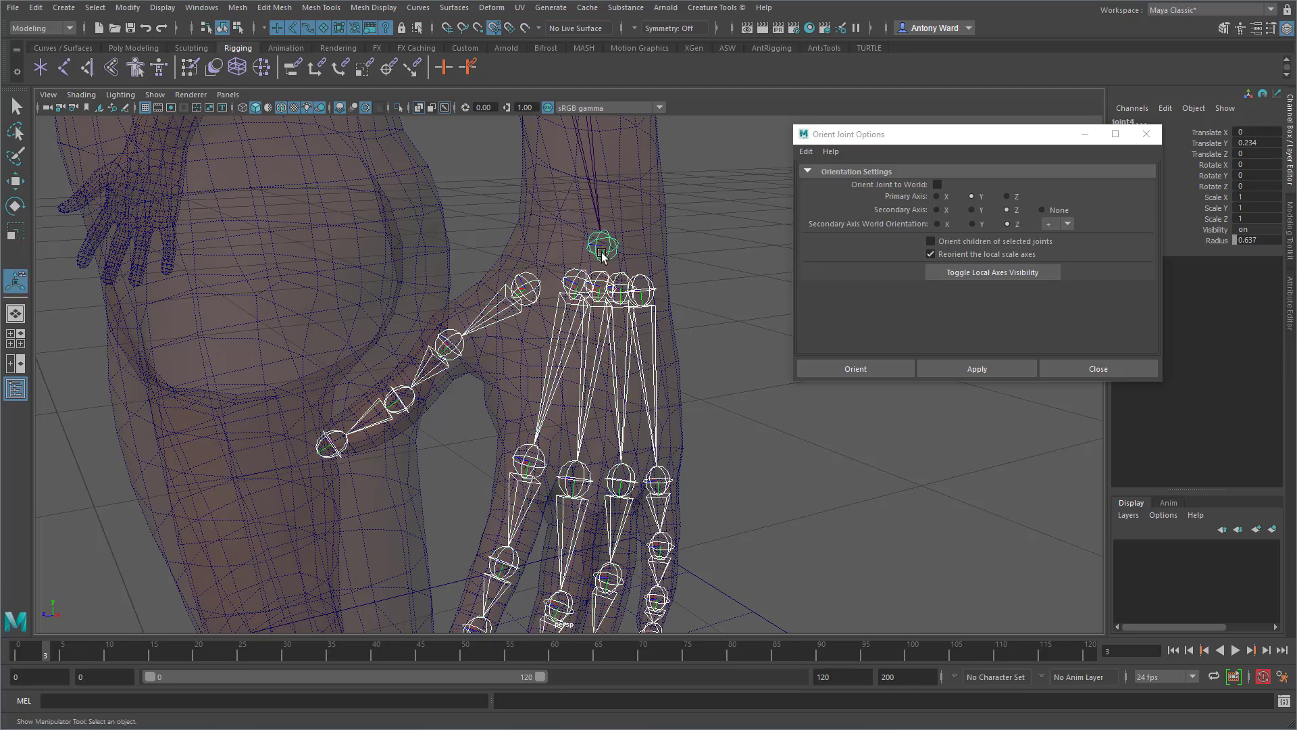
left_click(602, 252, "shift")
Test the hand hierarchy by rotating the wrist joint about 30 degrees in X, and undo the rotation.
left_click_drag(663, 359, 637, 351, "alt")
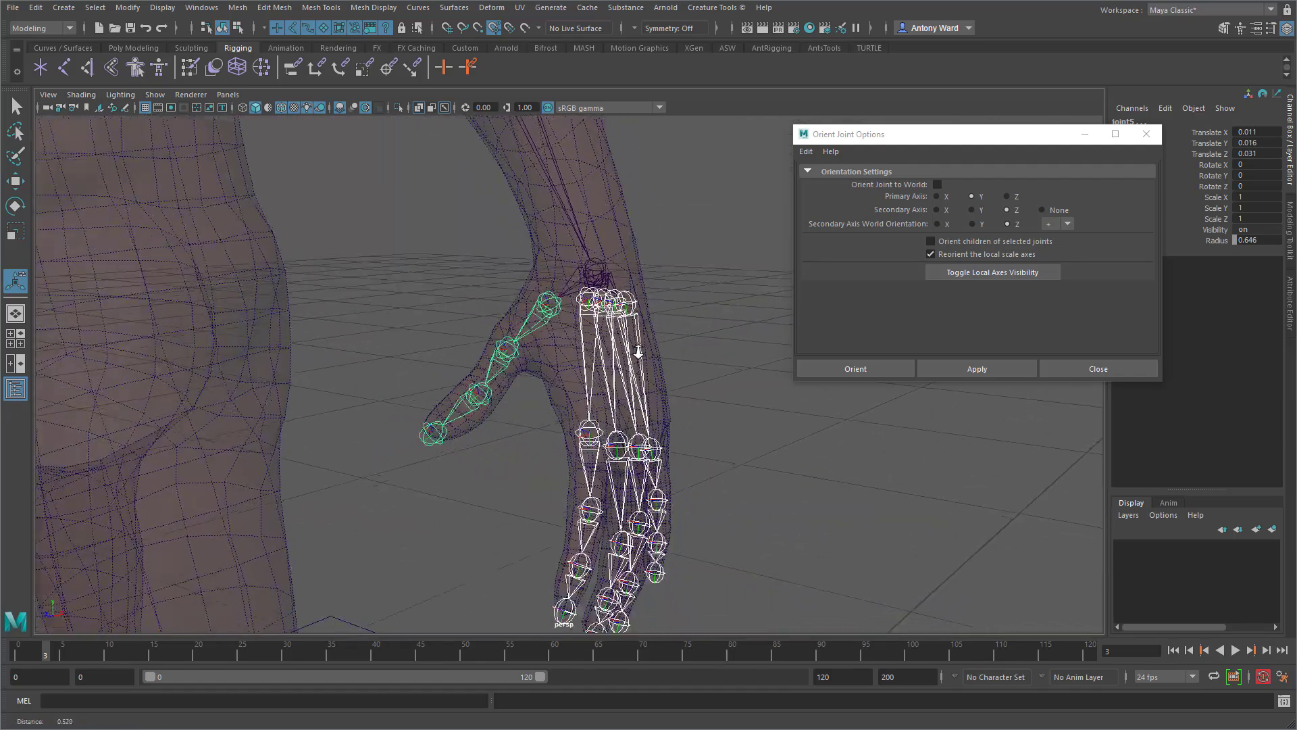
right_click_drag(637, 352, 578, 349, "alt")
middle_click_drag(577, 348, 602, 367, "alt")
left_click(717, 345)
left_click(614, 349)
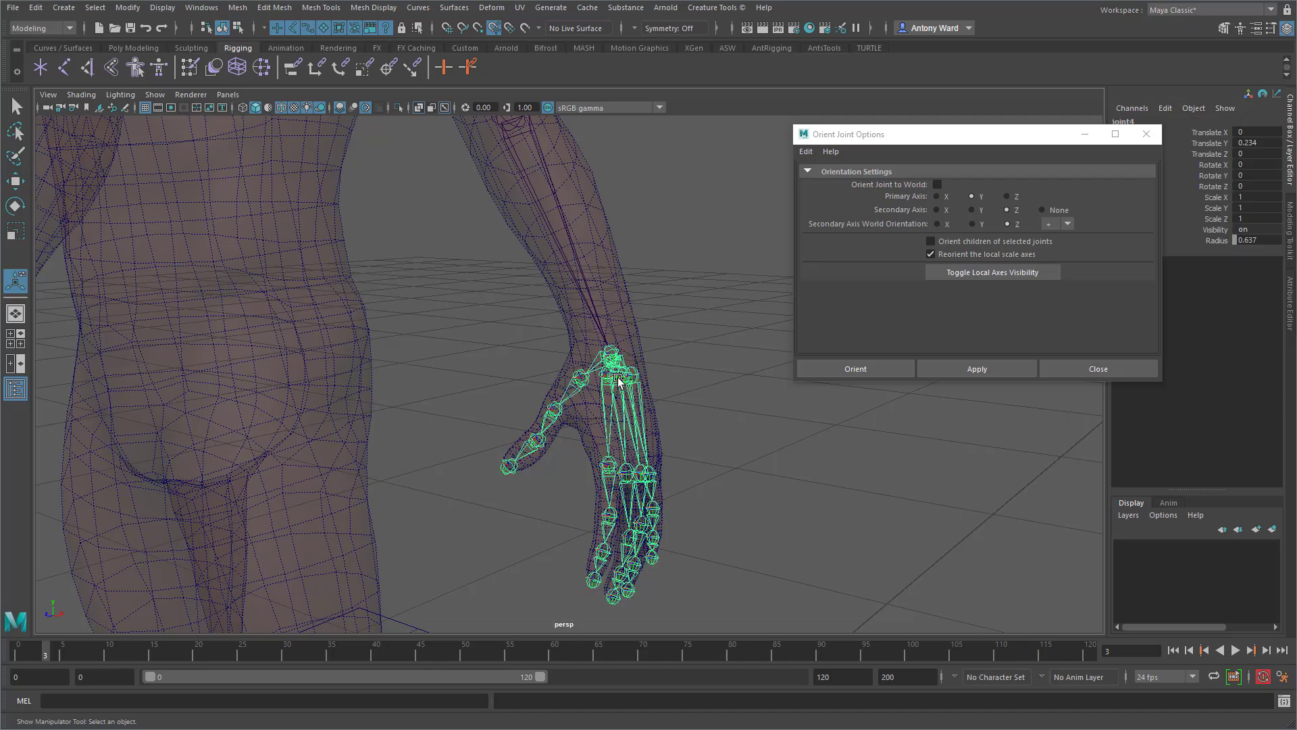
key("e")
left_click_drag(627, 415, 617, 324)
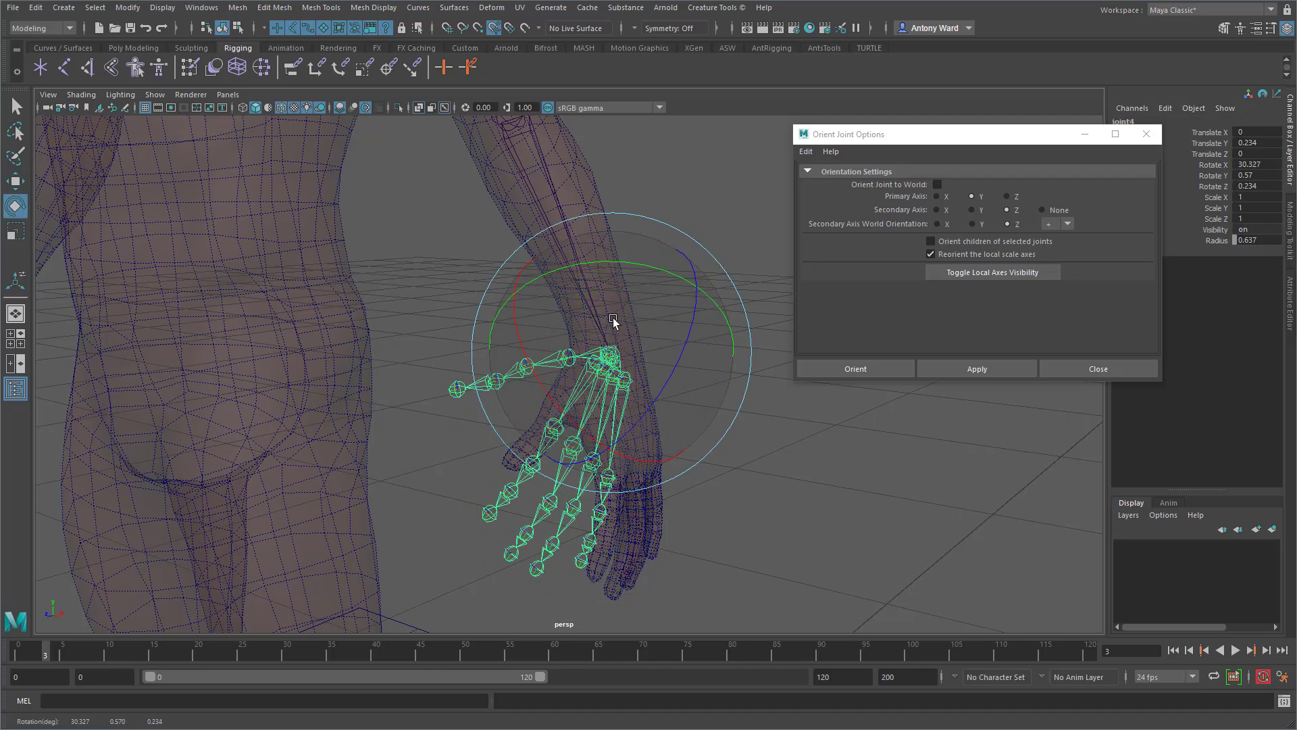
key("ctrl+z")
Close the Orient Joint Options window.
right_click_drag(722, 295, 531, 276, "alt")
middle_click_drag(531, 276, 548, 388, "alt")
left_click(1108, 368)
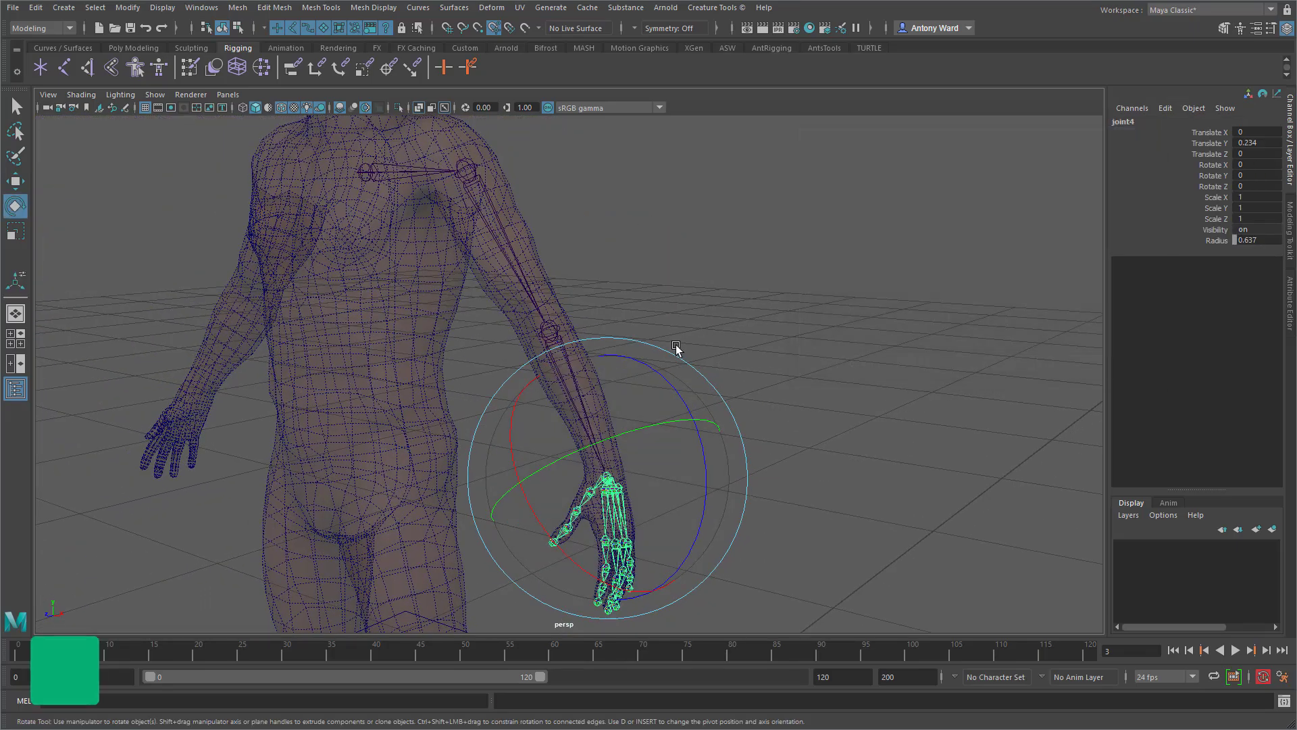
Select the entire arm joint hierarchy from the clavicle joint down and set the radius of all its joints to 1.
middle_click_drag(678, 346, 740, 350, "alt")
left_click_drag(741, 350, 524, 302, "alt")
middle_click_drag(479, 273, 531, 301, "alt")
left_click_drag(531, 301, 466, 297, "alt")
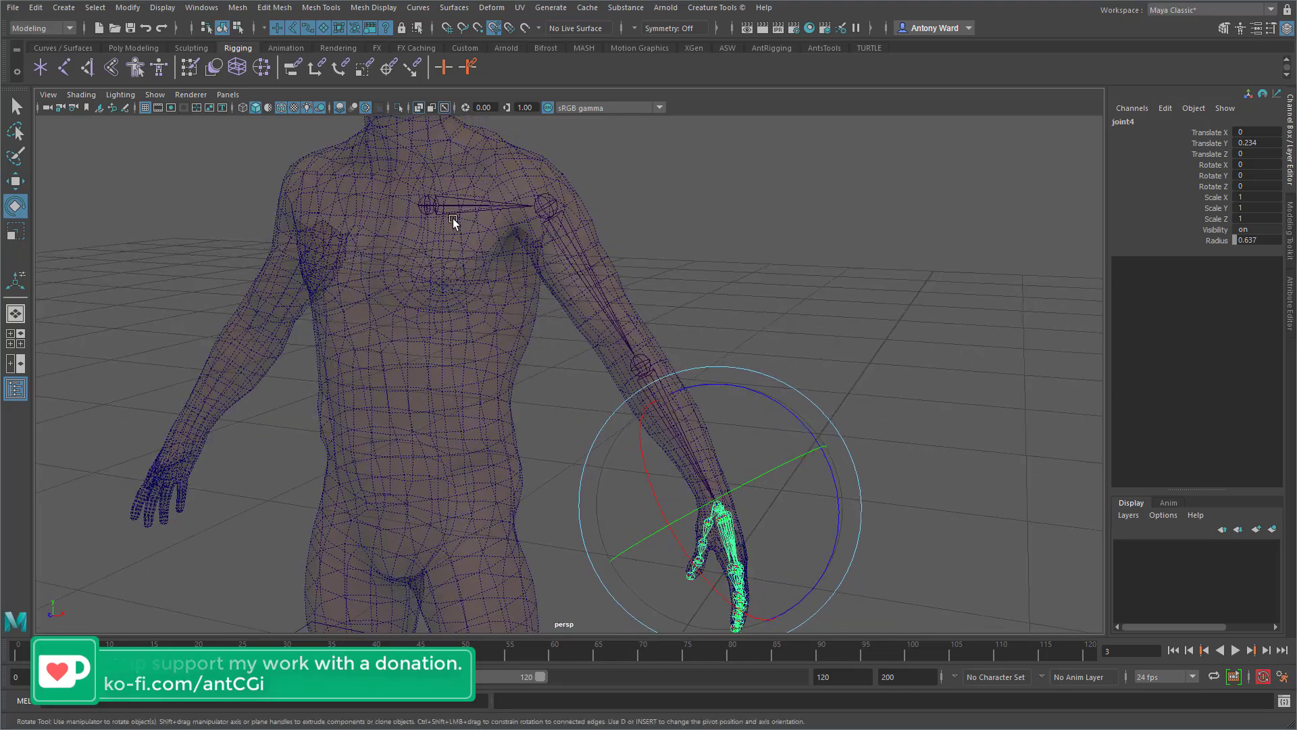
left_click(450, 210)
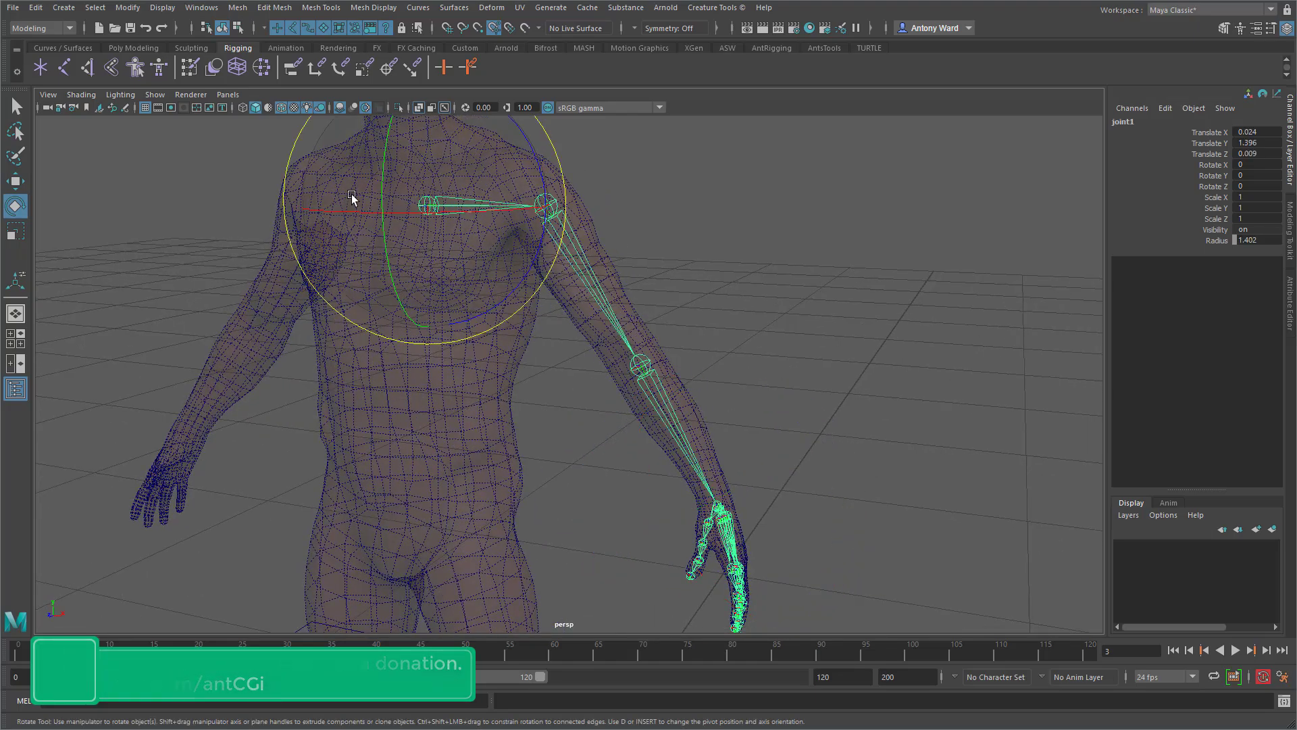
left_click(164, 11)
mouse_move(225, 180)
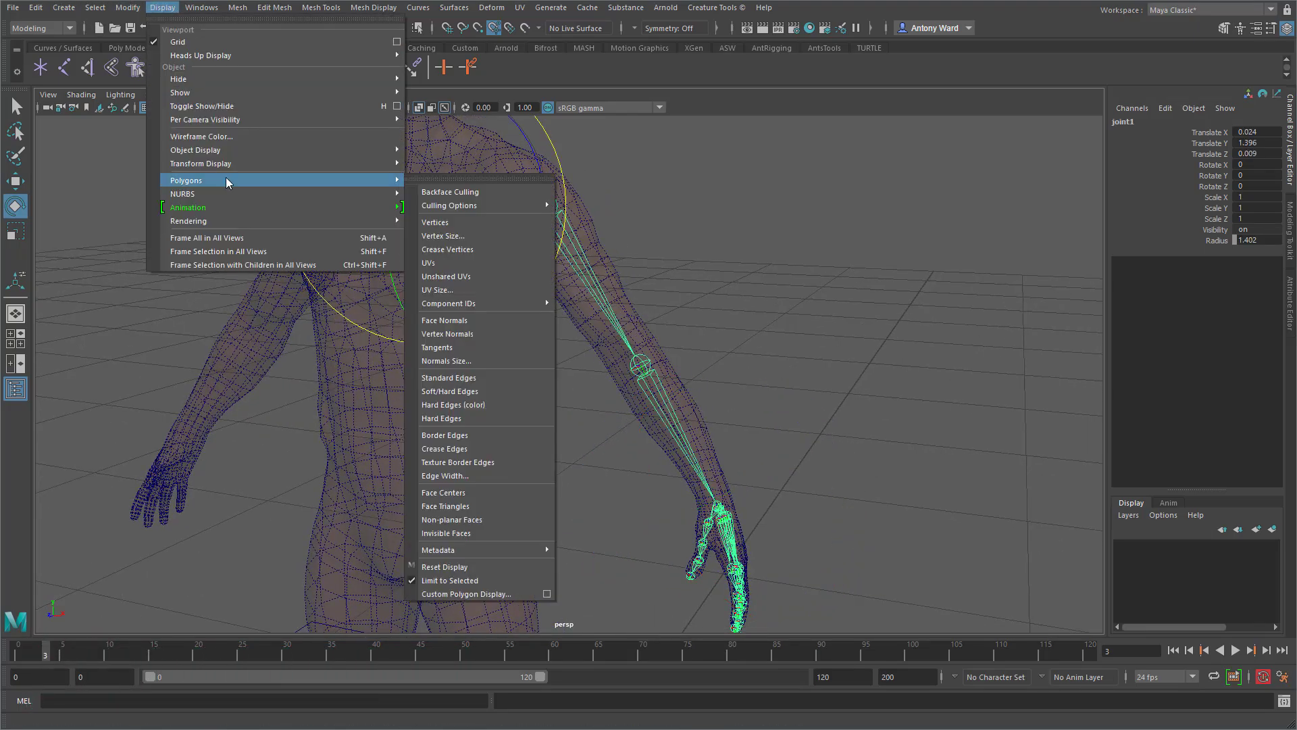
left_click(96, 8)
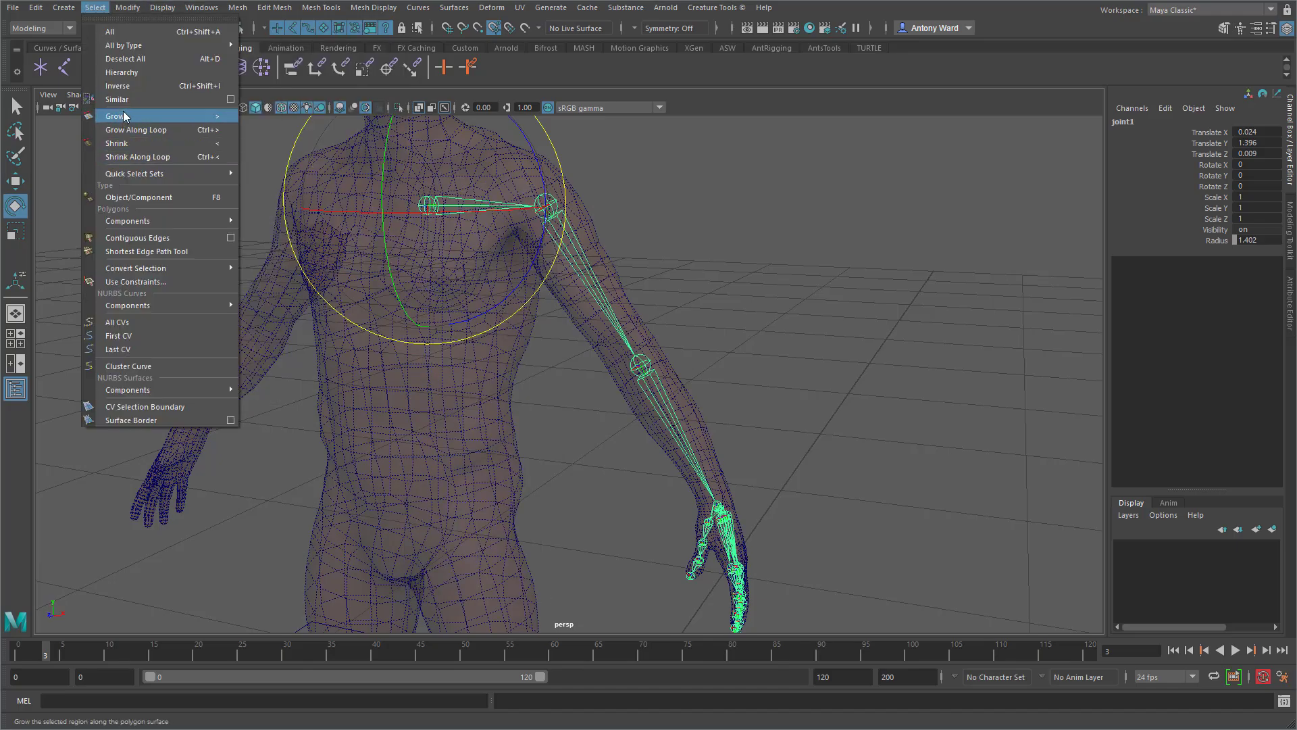
left_click(127, 72)
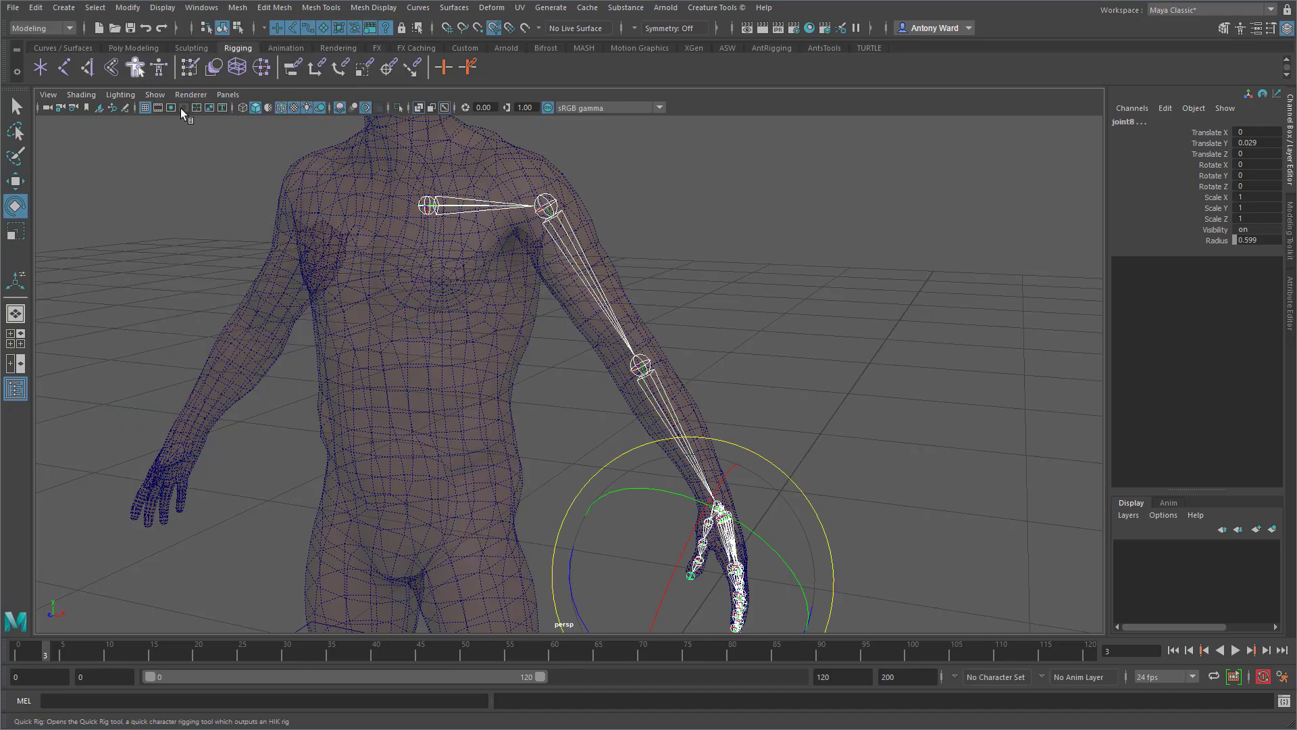
left_click(1258, 240)
type("1")
key("Return")
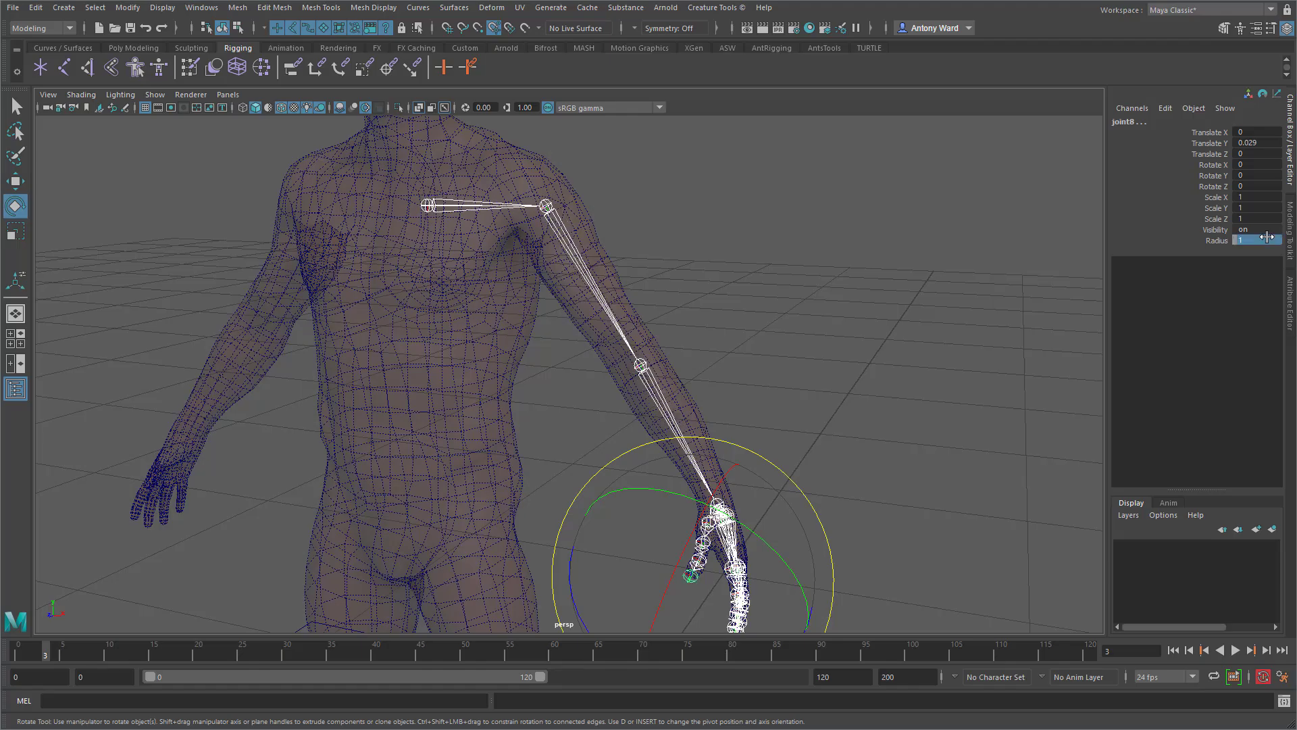
Set the radius of all selected arm and hand joints to 0.75 and deselect them.
left_click_drag(878, 395, 770, 367, "alt")
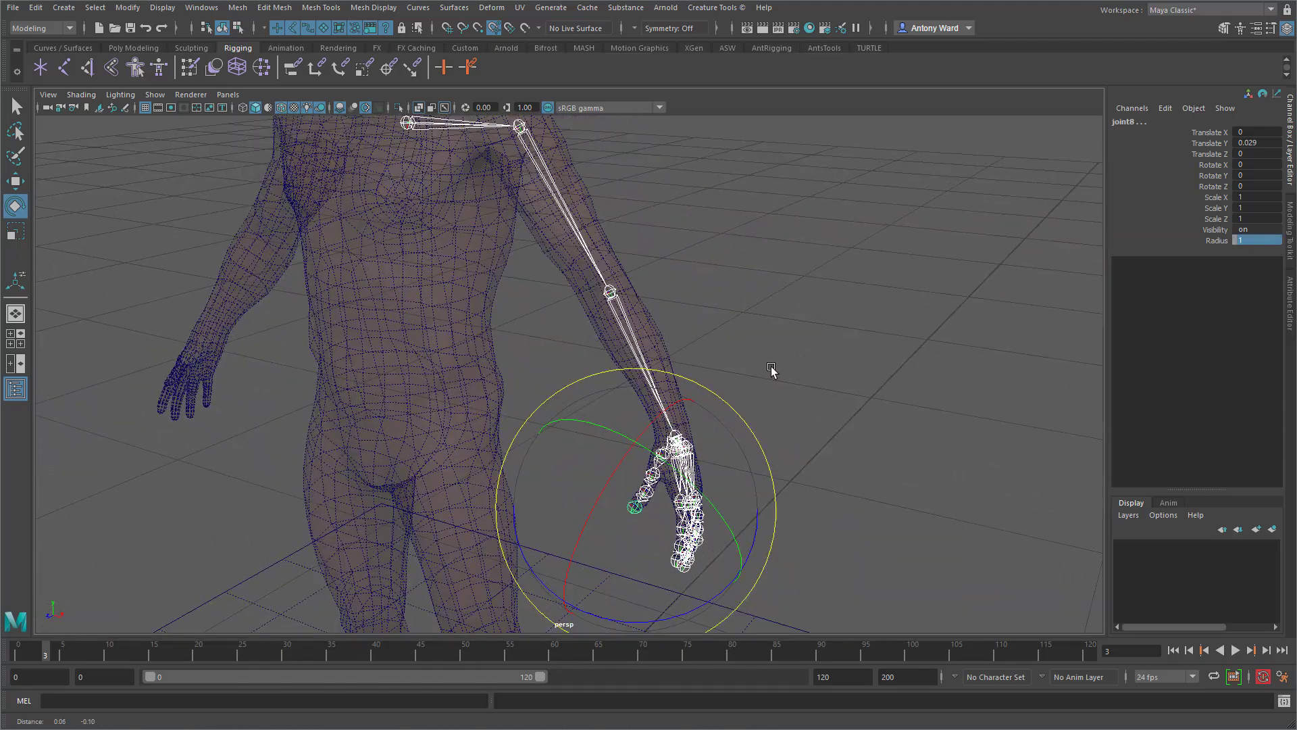
right_click_drag(771, 368, 828, 366, "alt")
left_click_drag(828, 365, 935, 327, "alt")
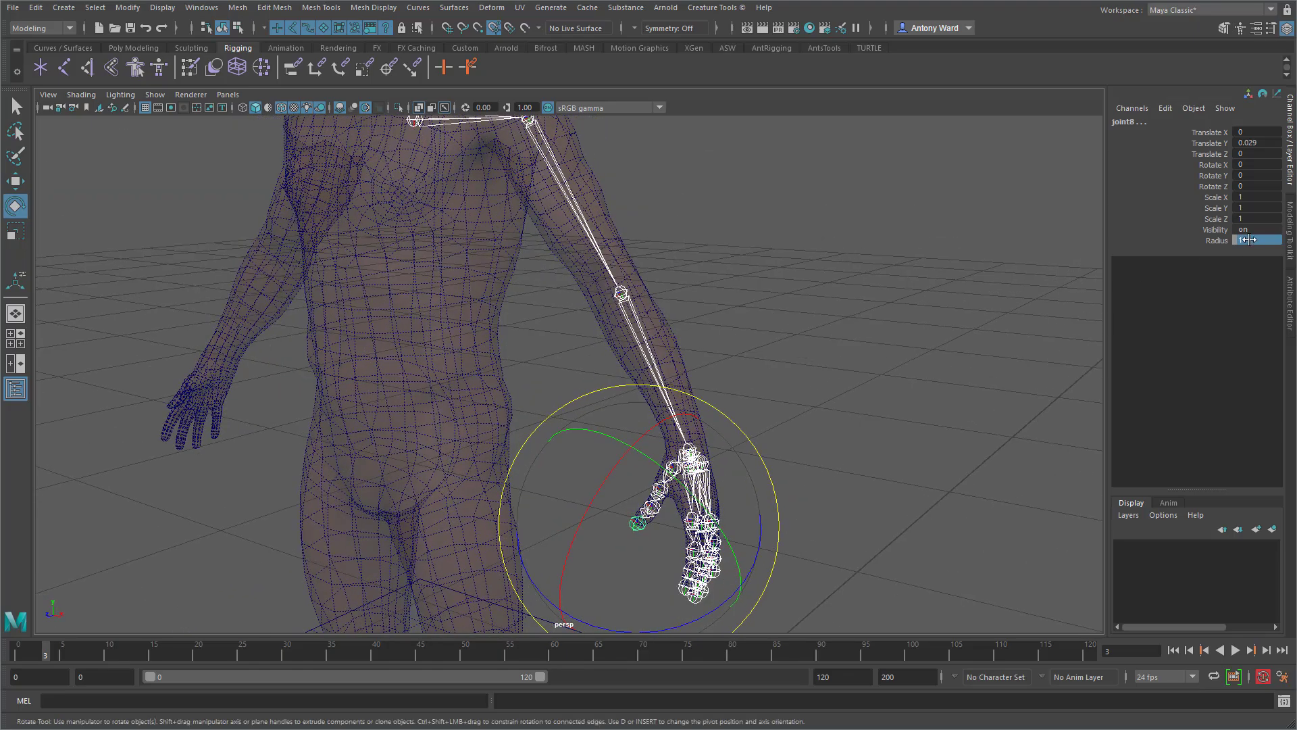
left_click(1250, 240)
key("Return")
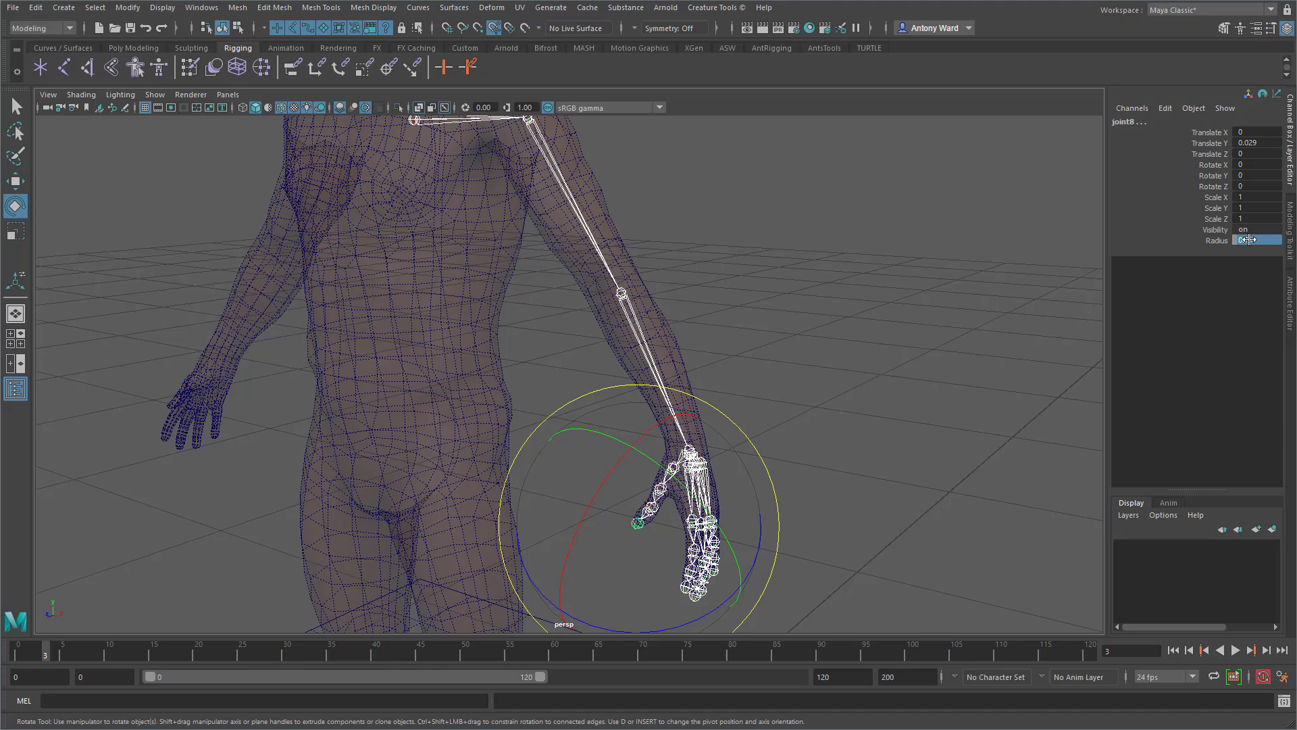
left_click(784, 353)
left_click_drag(785, 353, 554, 321, "alt")
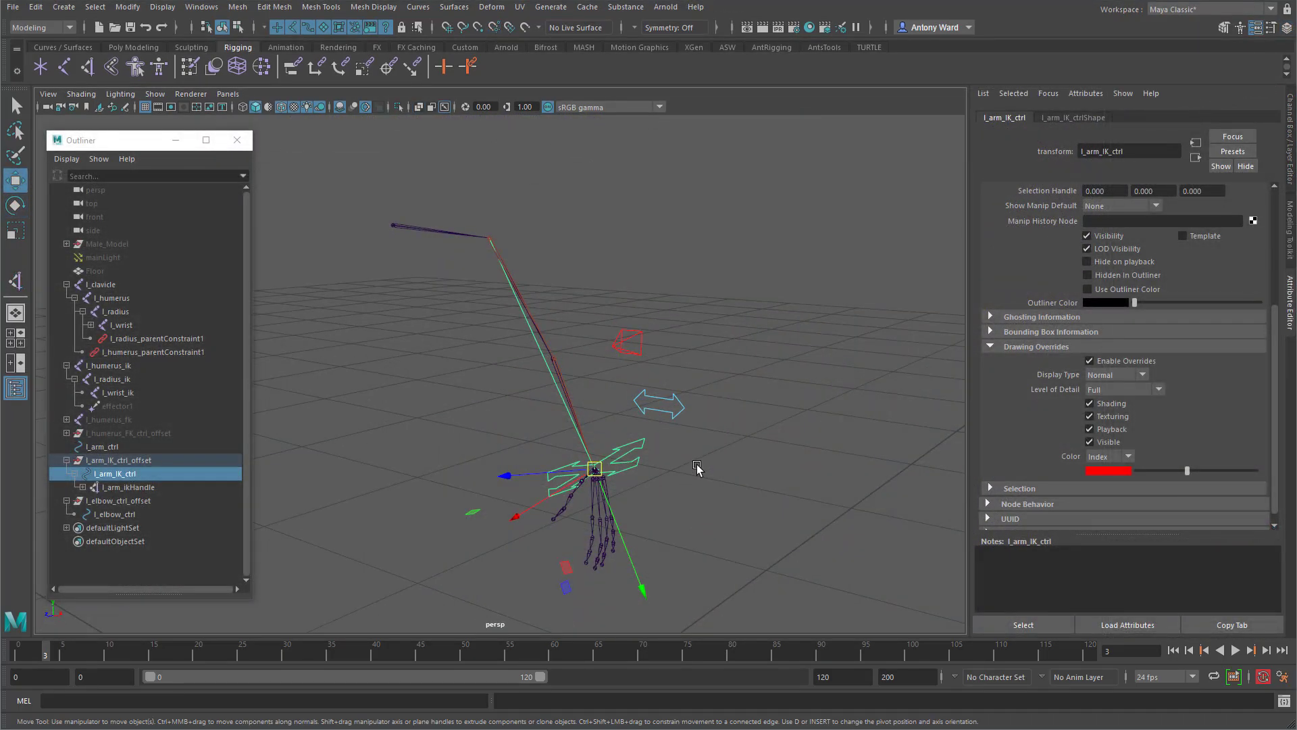
mouse_move(660, 450)
left_mouse_down("alt")
mouse_move(580, 466)
mouse_move(666, 443)
left_mouse_up("alt")
left_click(709, 452)
left_click_drag(631, 292, 538, 180, "alt")
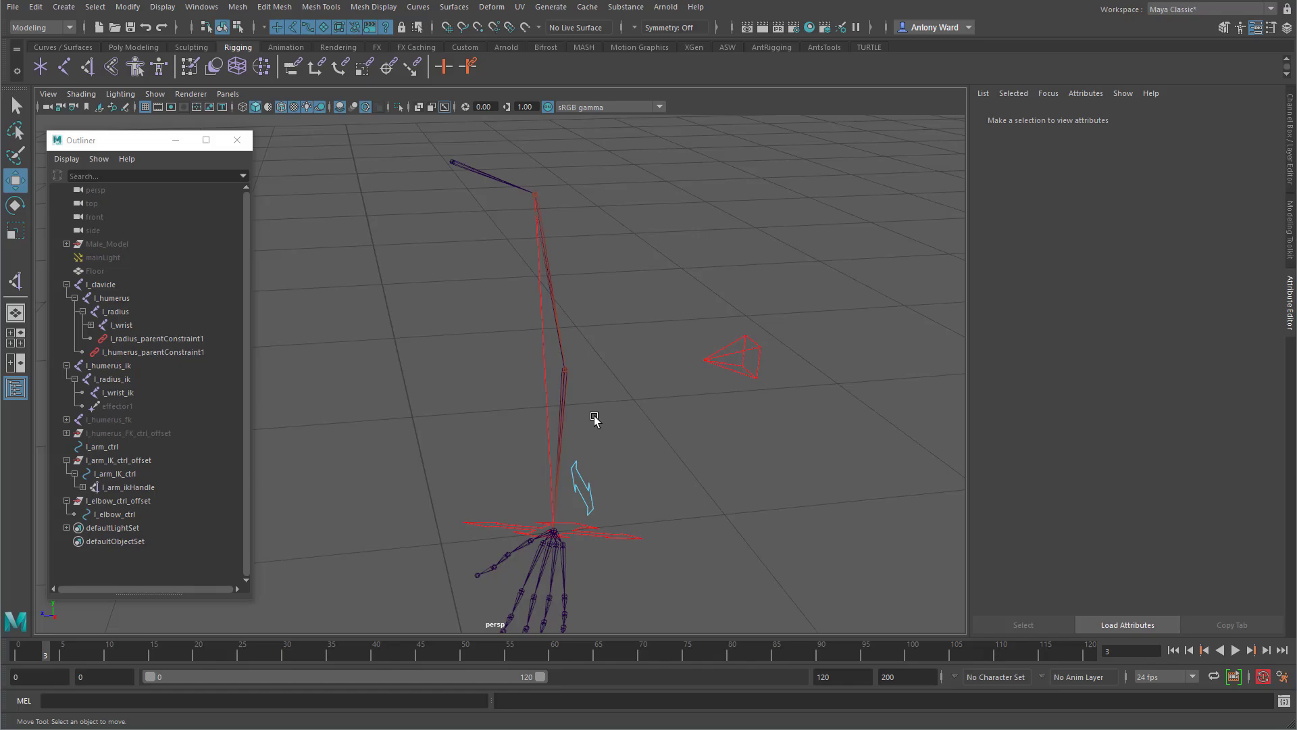
left_click_drag(796, 309, 782, 334, "alt")
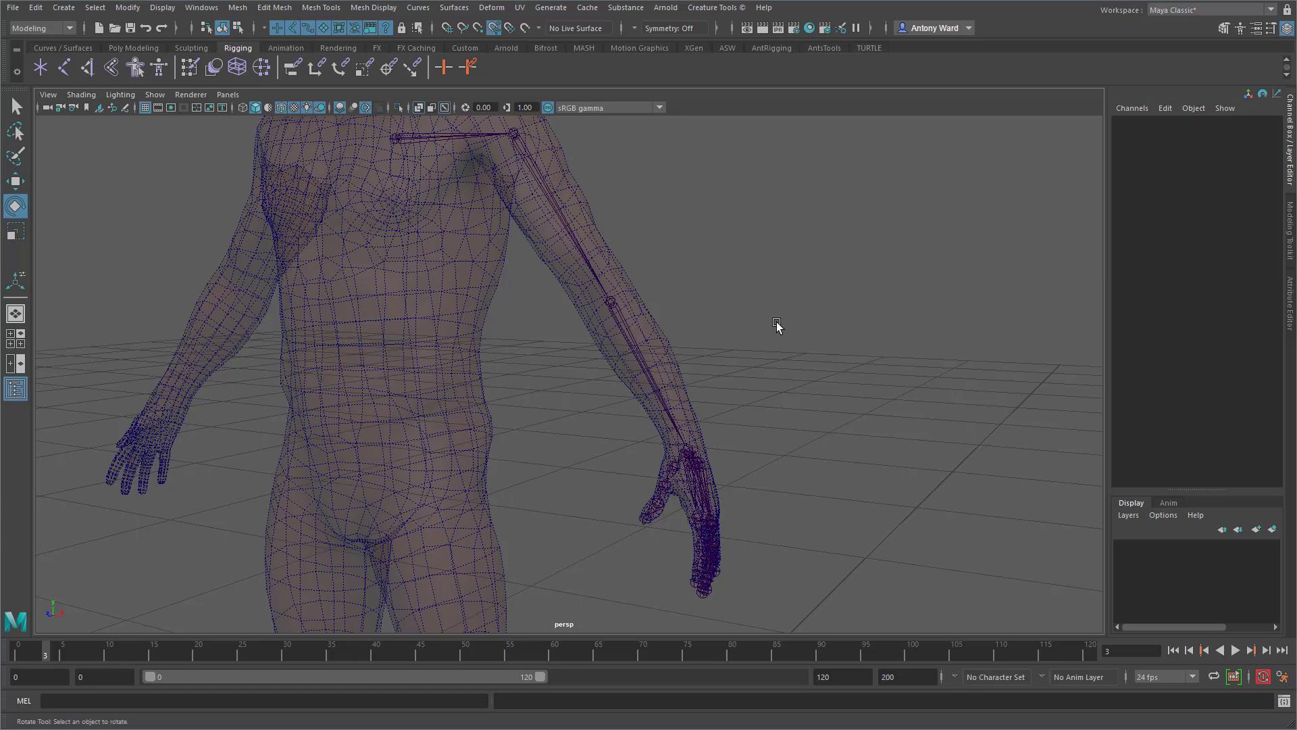
Select the clavicle joint at the root of the arm and display its pivot to examine the axis orientation.
middle_click_drag(776, 335, 793, 365, "alt")
left_click_drag(794, 365, 831, 382, "alt")
scroll(440, 308, "down", 2)
middle_click_drag(569, 306, 718, 434, "alt")
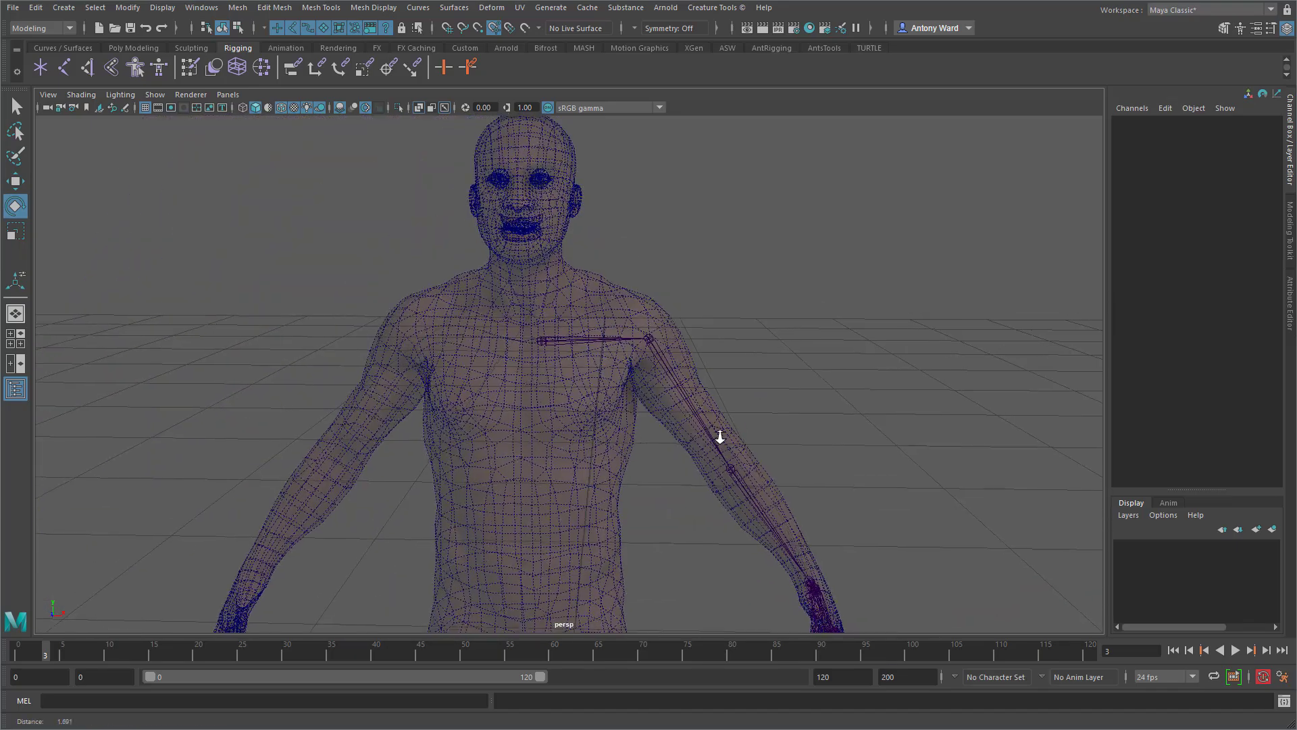
right_click_drag(718, 434, 817, 379, "alt")
left_click_drag(816, 379, 614, 321, "alt")
left_click(615, 323)
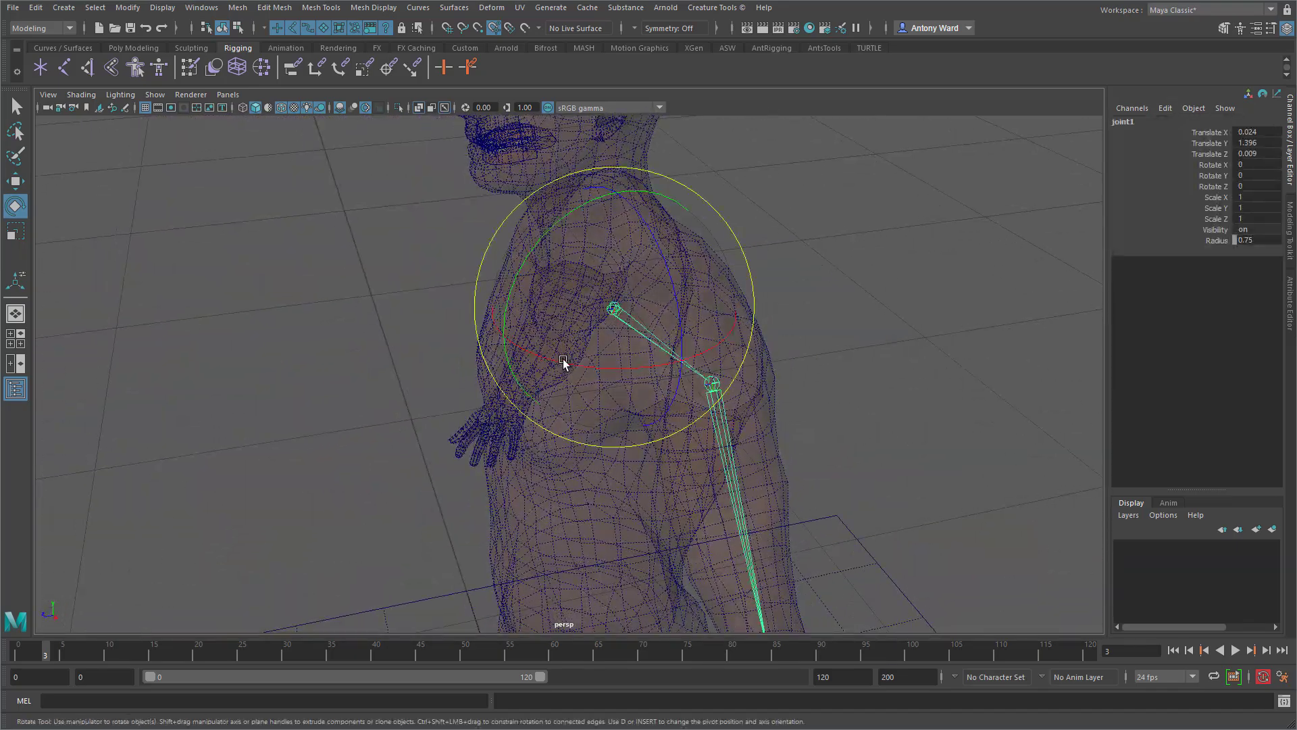
left_click_drag(568, 365, 560, 356, "alt")
key("d")
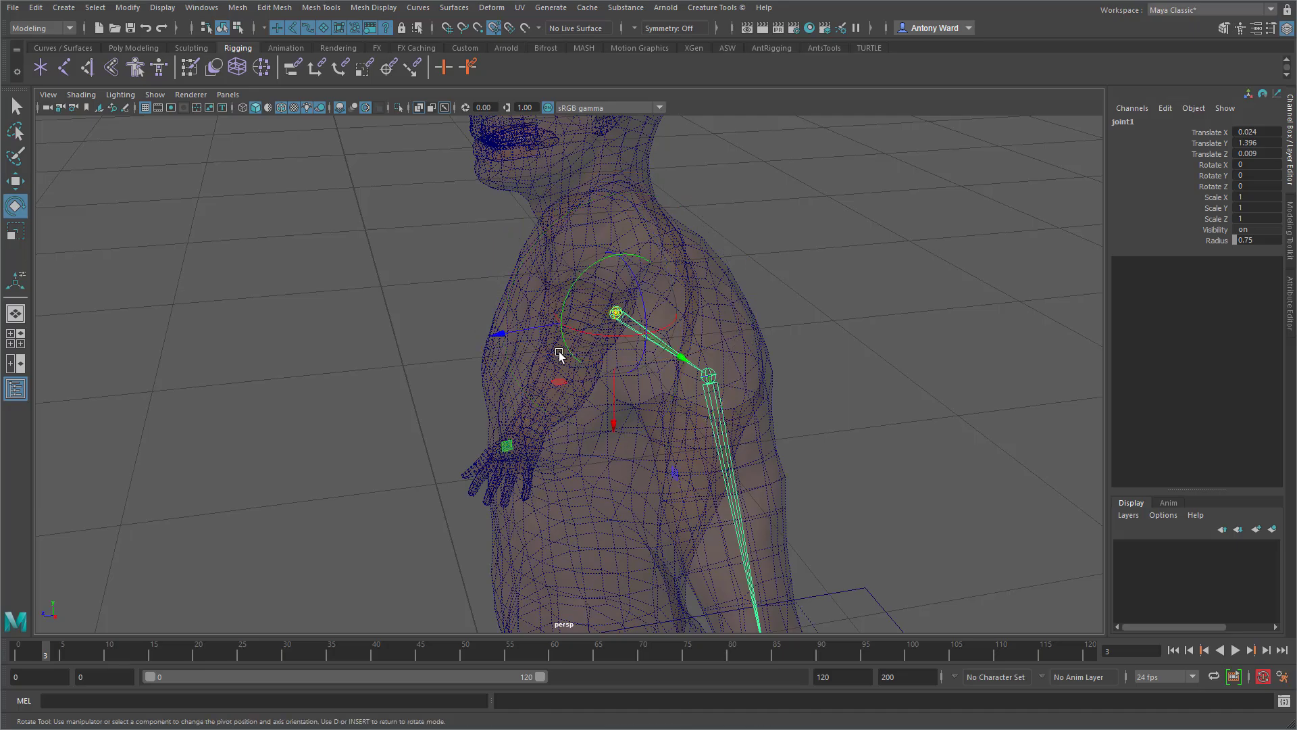
Reposition the clavicle root joint at the front of the upper chest, to about X 0.037, Y 1.421, Z 0.076.
left_click_drag(628, 383, 534, 425, "alt")
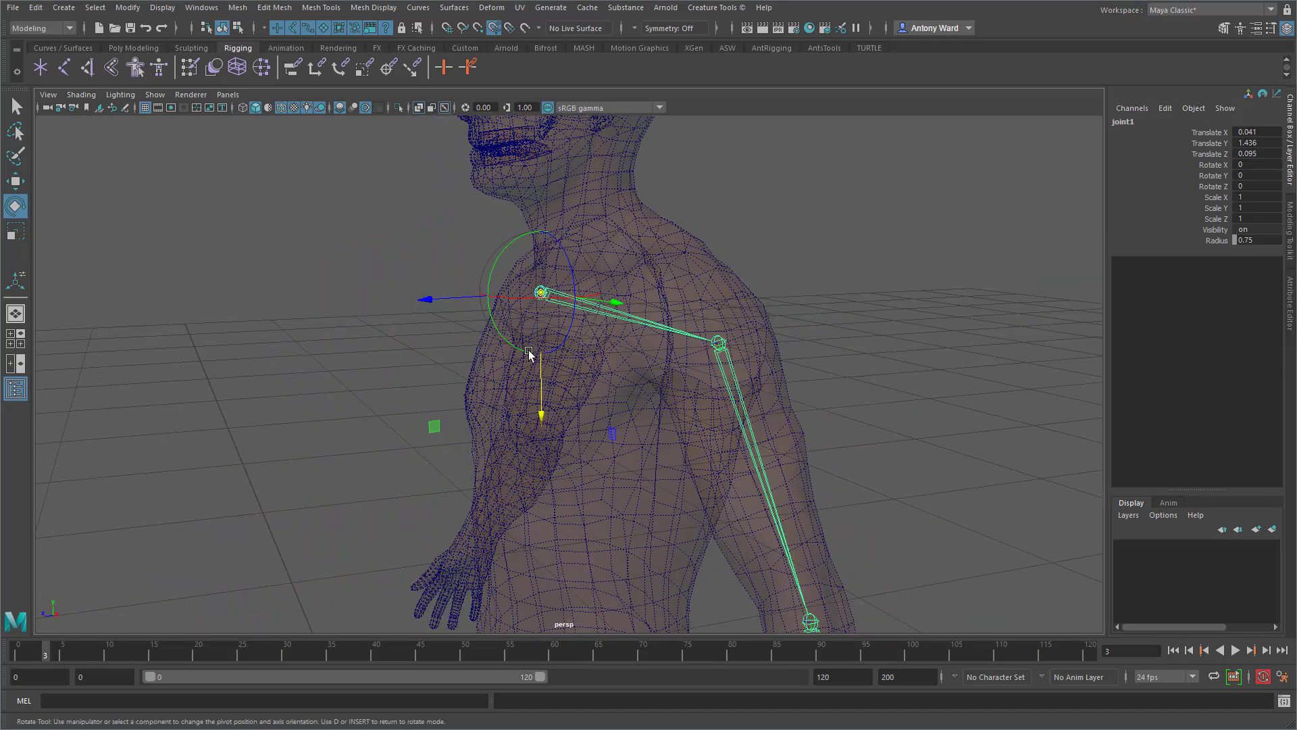
left_click_drag(541, 373, 493, 397)
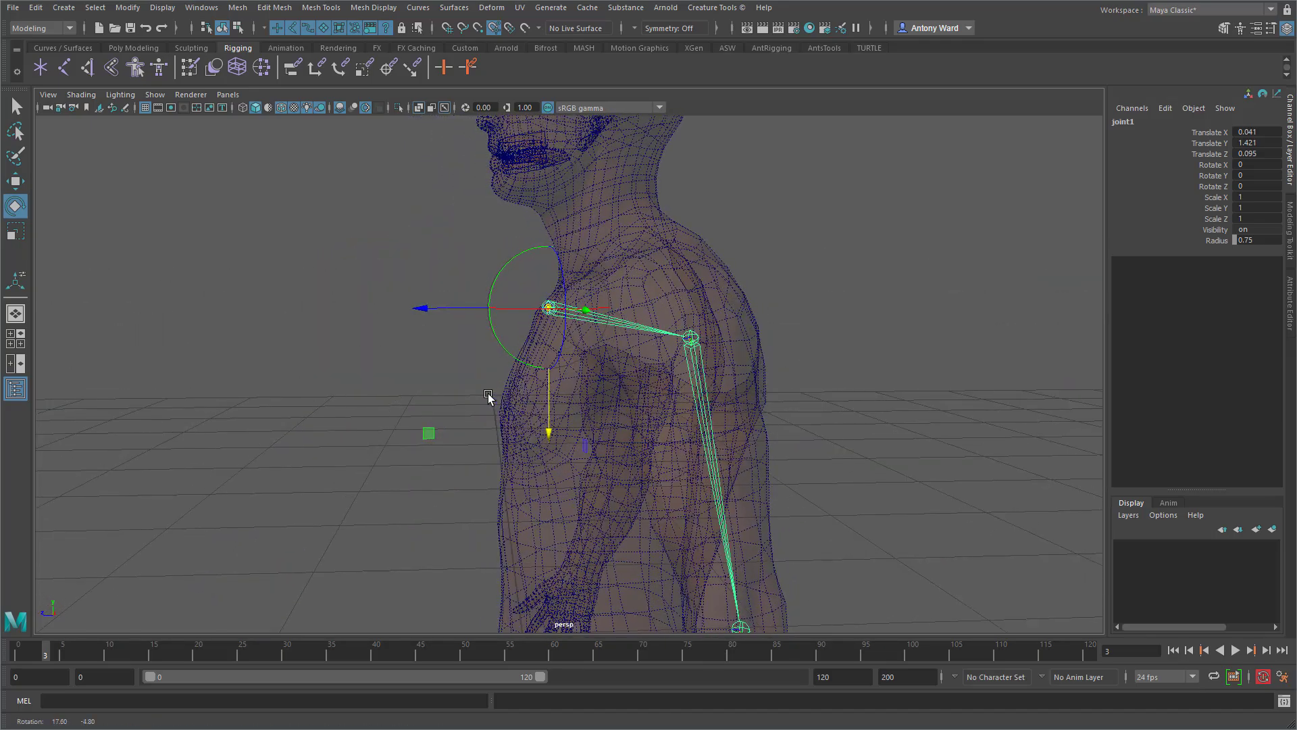
left_click_drag(459, 310, 568, 449)
key("w")
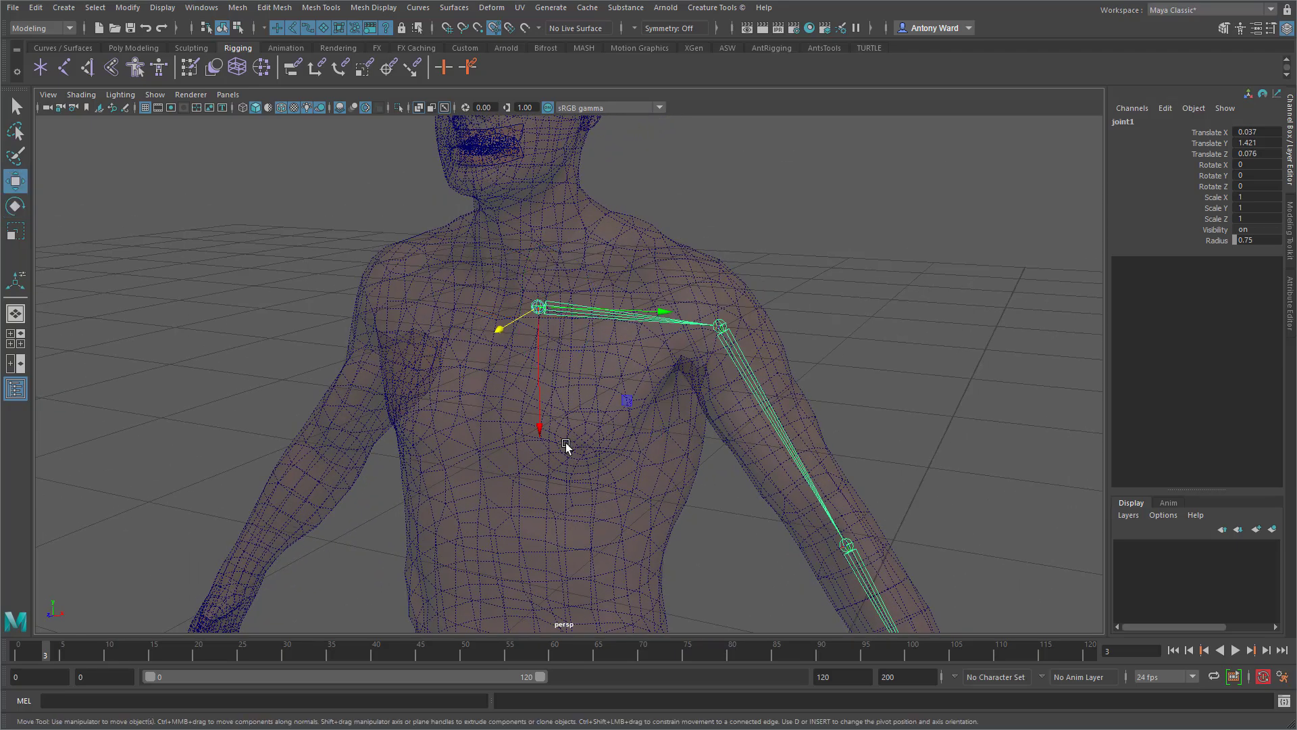
Reorient only the clavicle joint with primary axis Y, secondary axis Z and secondary axis world orientation +Z, close the options and deselect it.
left_click_drag(836, 260, 828, 262, "alt")
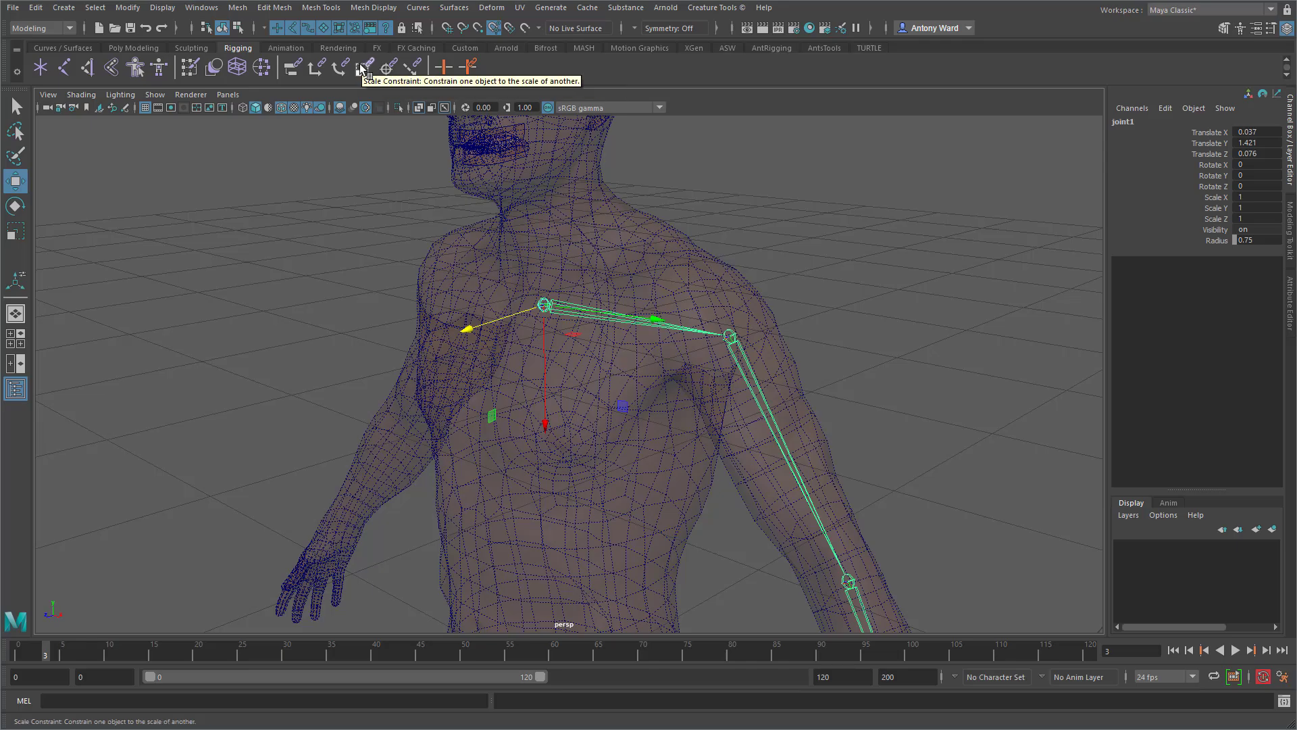
left_click_drag(431, 284, 417, 234, "alt")
key("space")
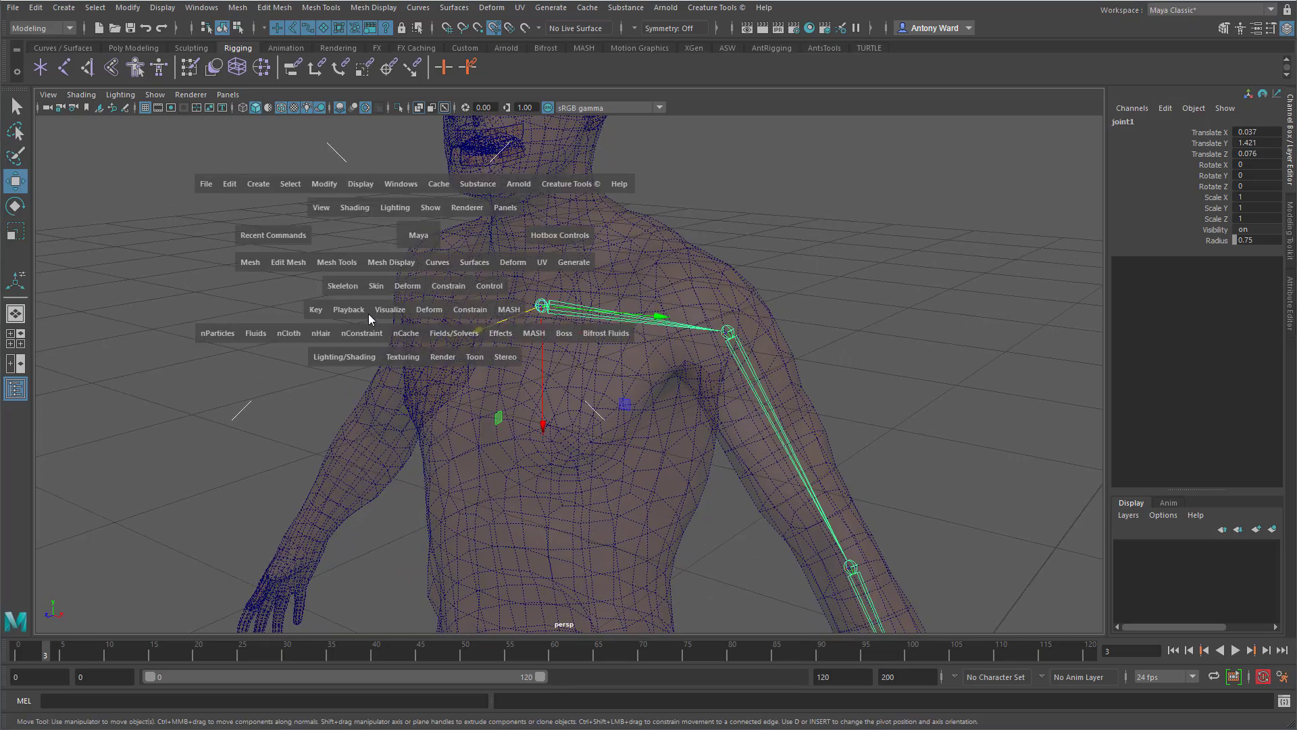
left_click(342, 286)
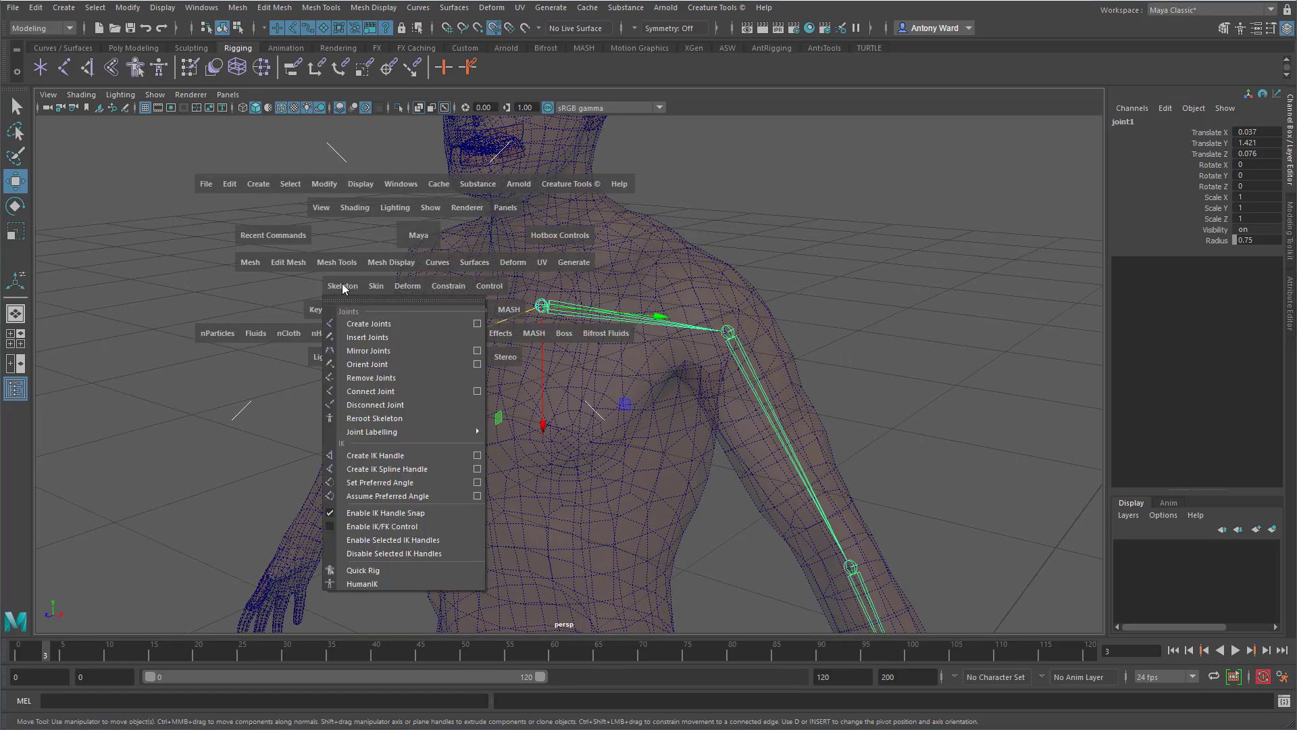
left_click(477, 363)
left_click(977, 368)
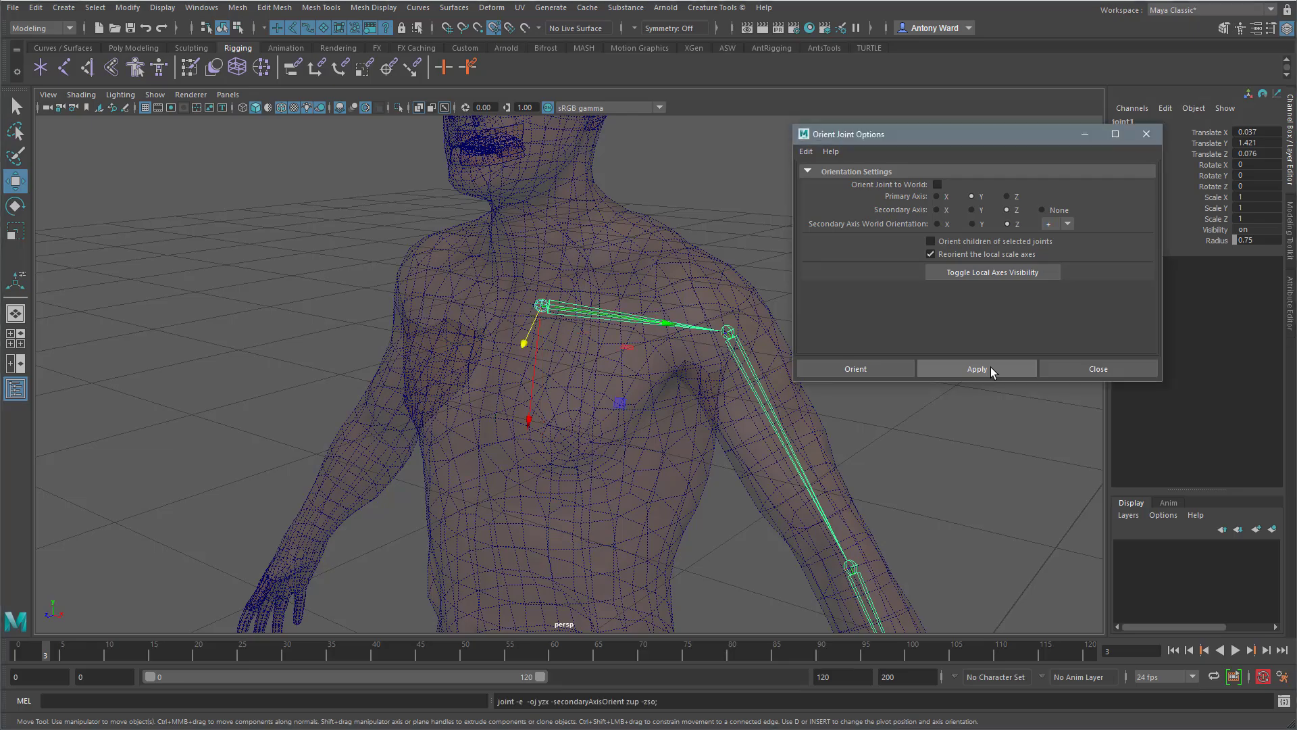
mouse_move(676, 421)
left_mouse_down("alt")
mouse_move(629, 422)
mouse_move(683, 431)
left_mouse_up("alt")
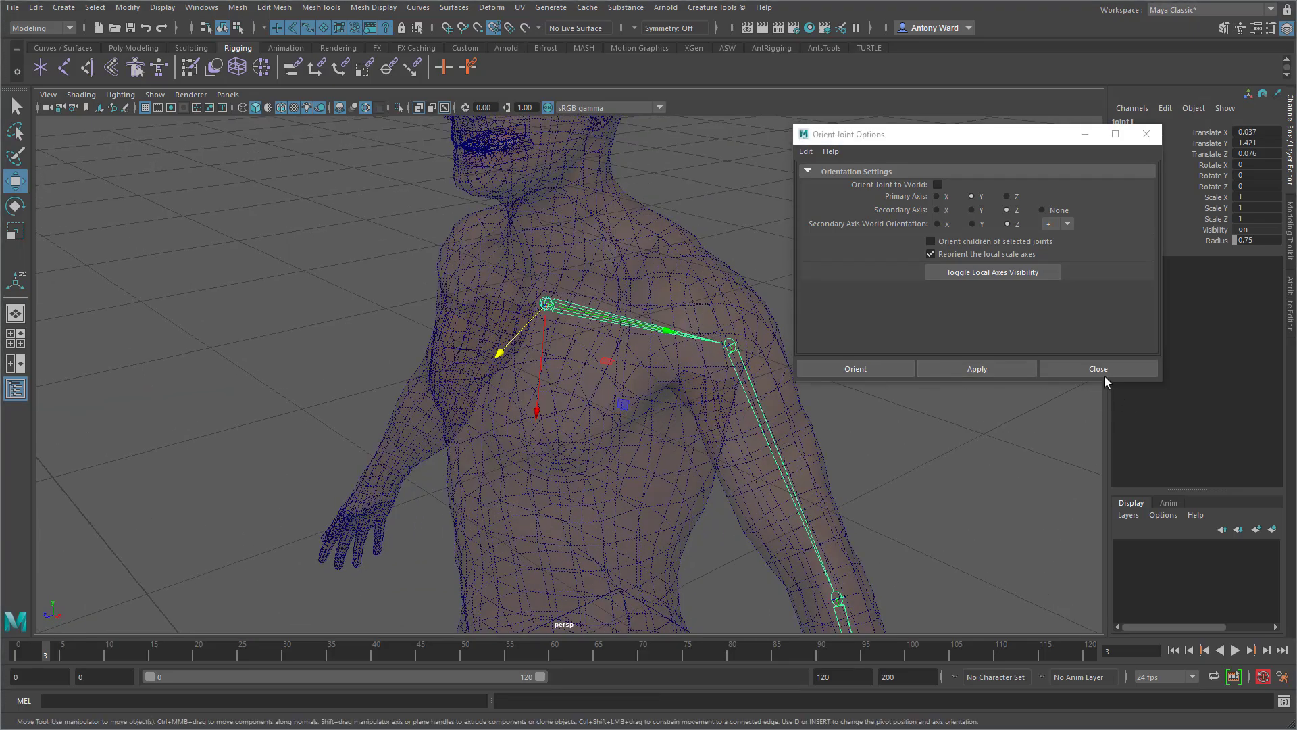
left_click(1088, 369)
right_click_drag(948, 404, 665, 338, "alt")
middle_click_drag(664, 336, 614, 194, "alt")
left_click(770, 400)
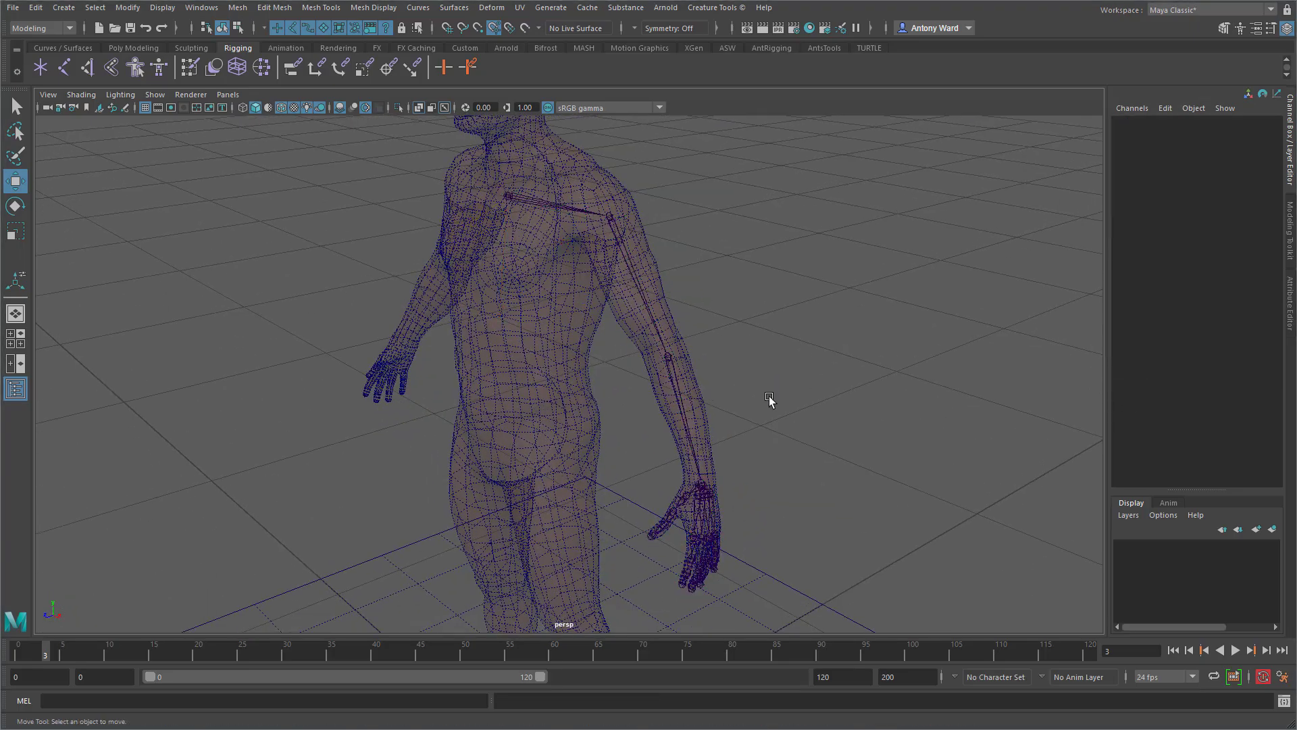
Open the Outliner and expand the complete joint hierarchy under joint1.
left_click_drag(768, 419, 744, 348, "alt")
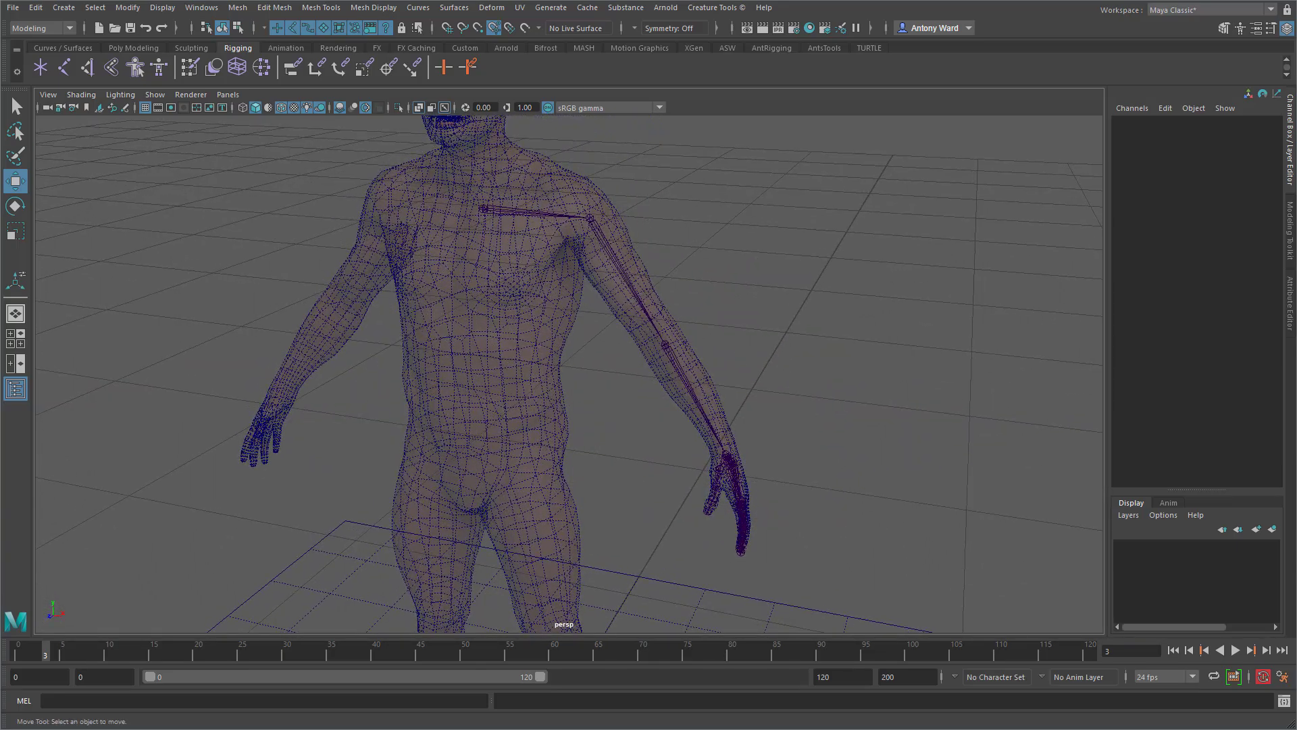
left_click_drag(0, 181, 113, 148)
left_click(80, 291, "shift")
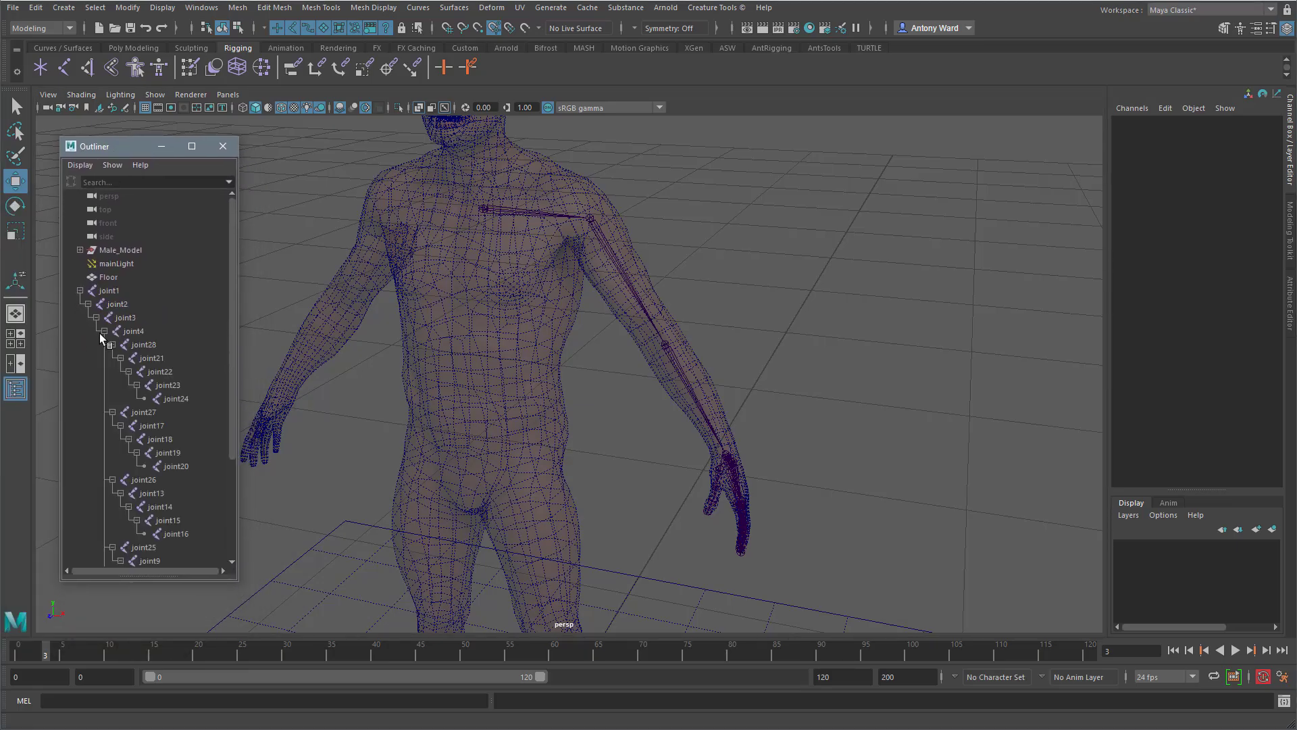
left_click_drag(852, 493, 837, 484, "alt")
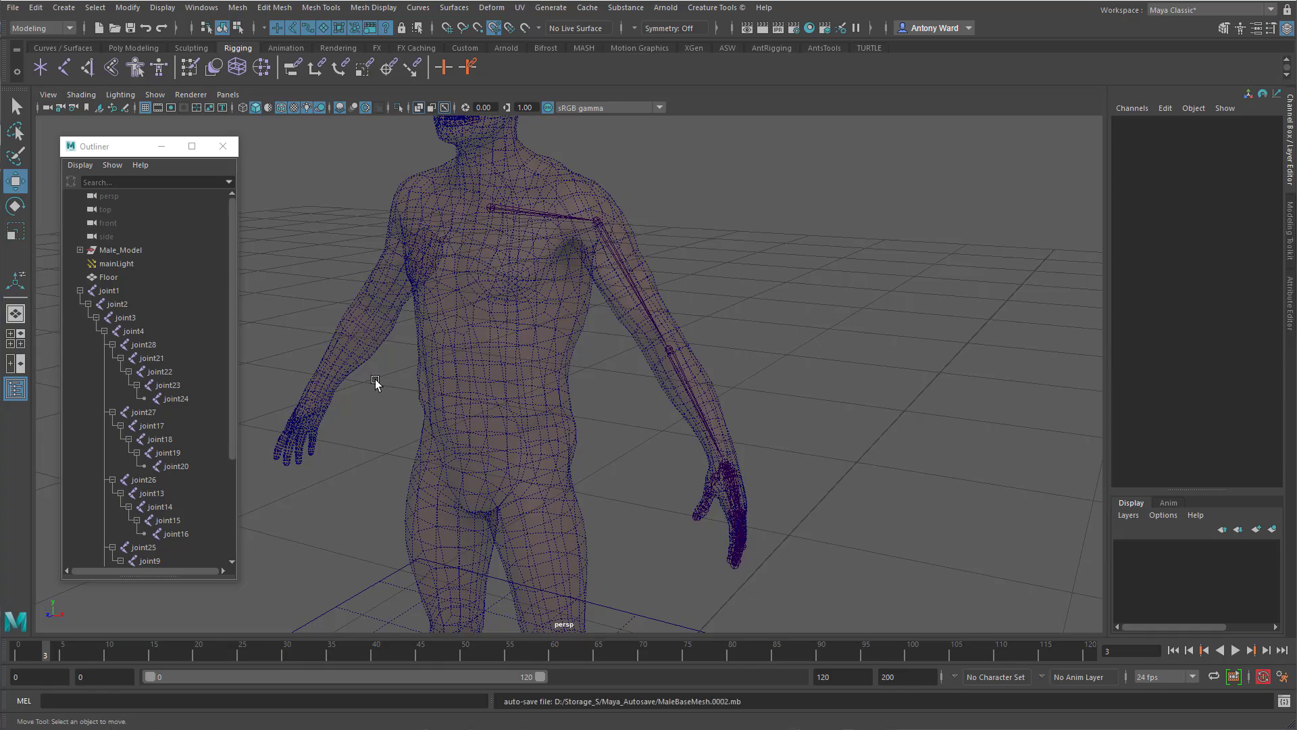
Rename the root joint1 as l_clavicle and its child joint2 as l_humerus.
double_click(126, 292)
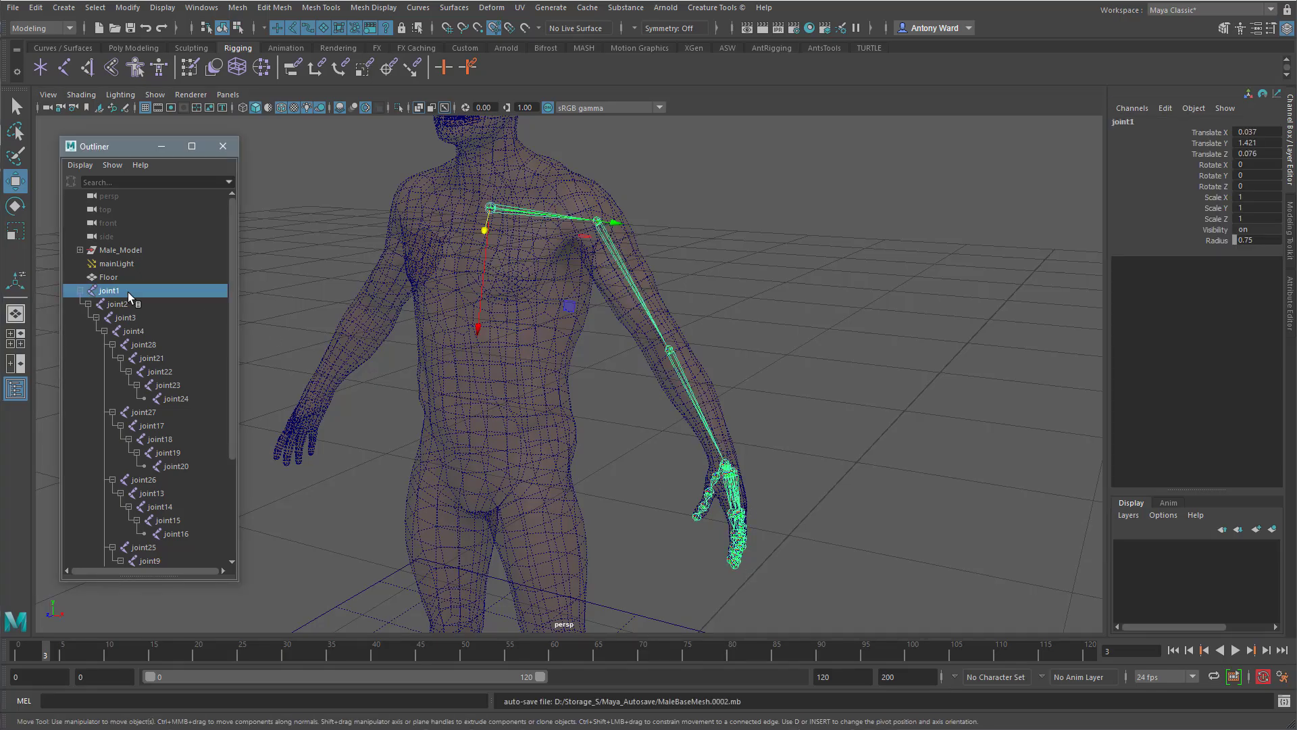
type("L_clavicle")
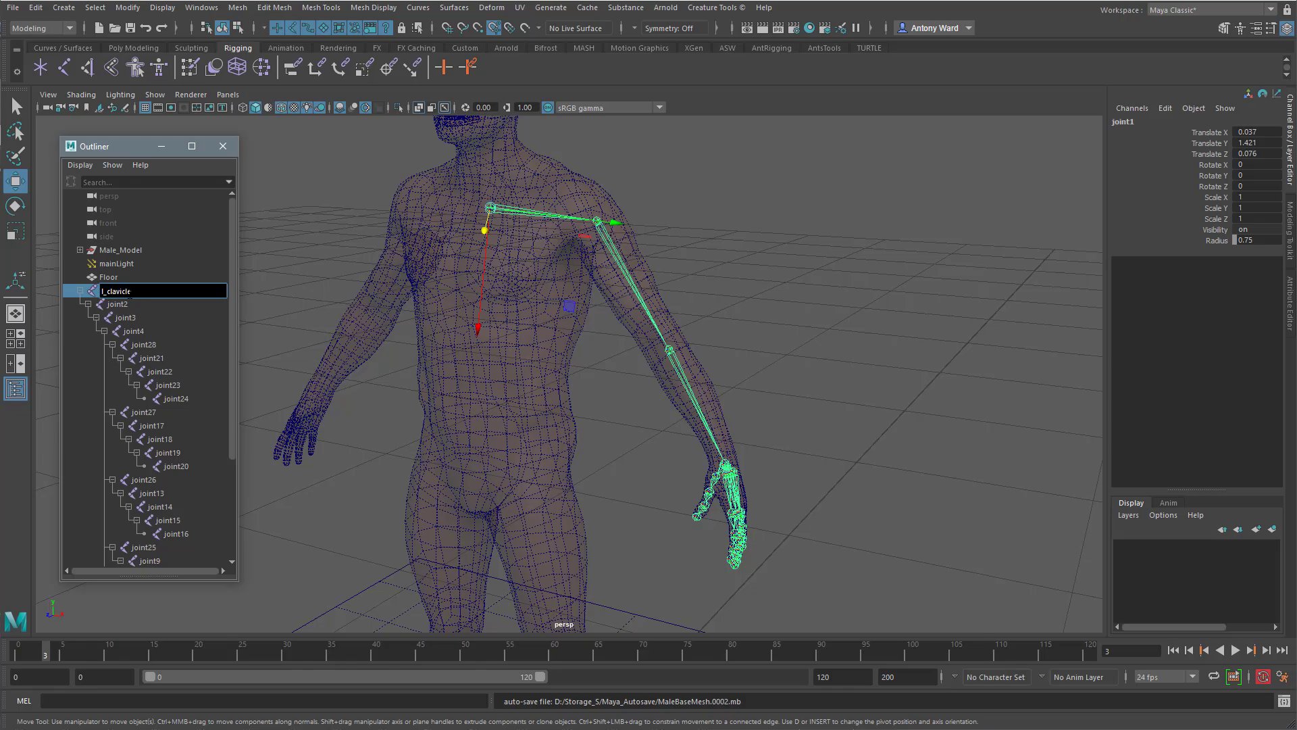
key("Return")
double_click(129, 306)
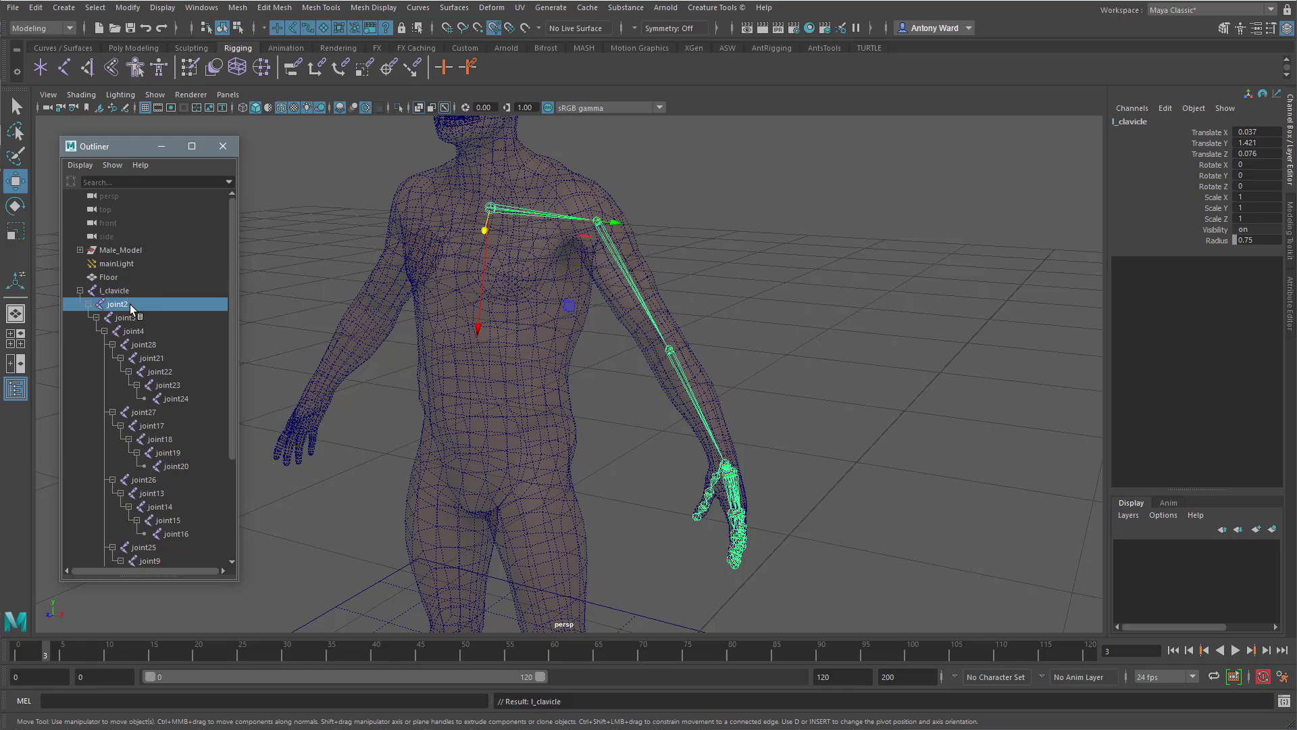
type("l")
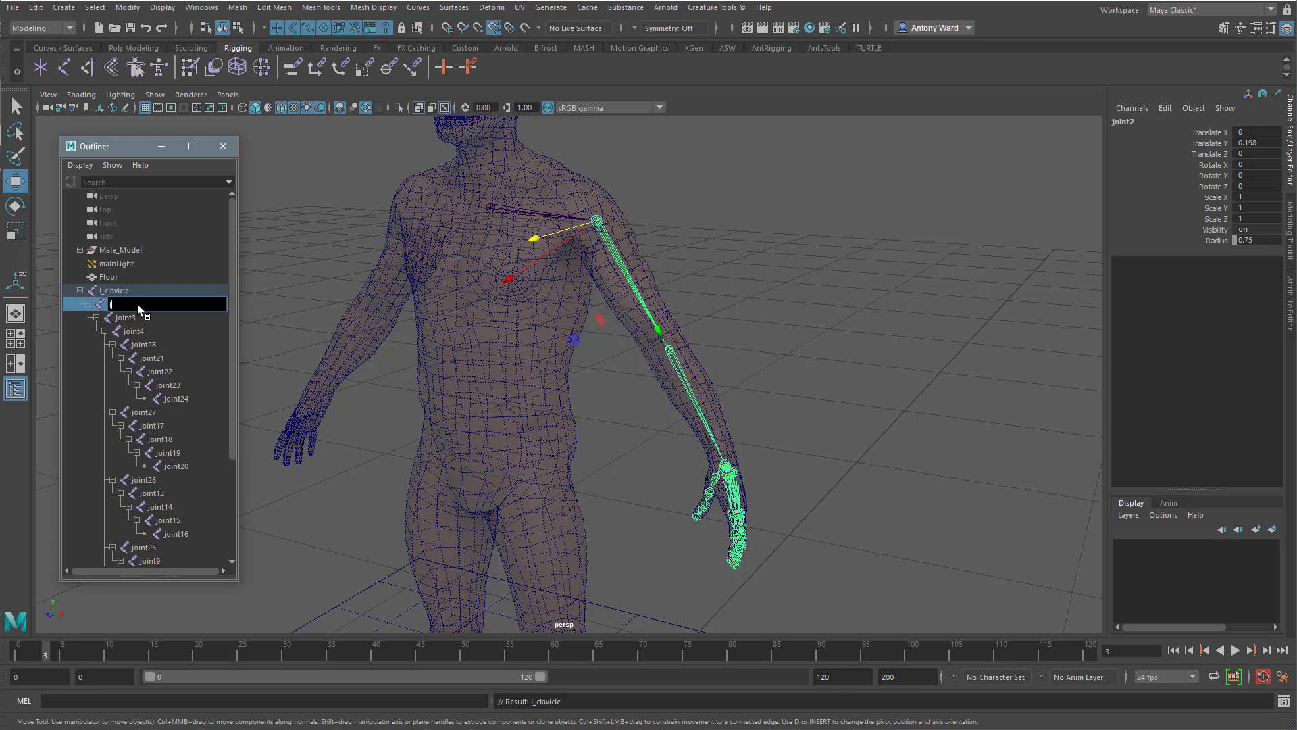
type("_humerus")
key("Return")
Rename the elbow joint, joint3, as l_radius and the wrist joint, joint4, as l_wrist.
left_click(140, 319)
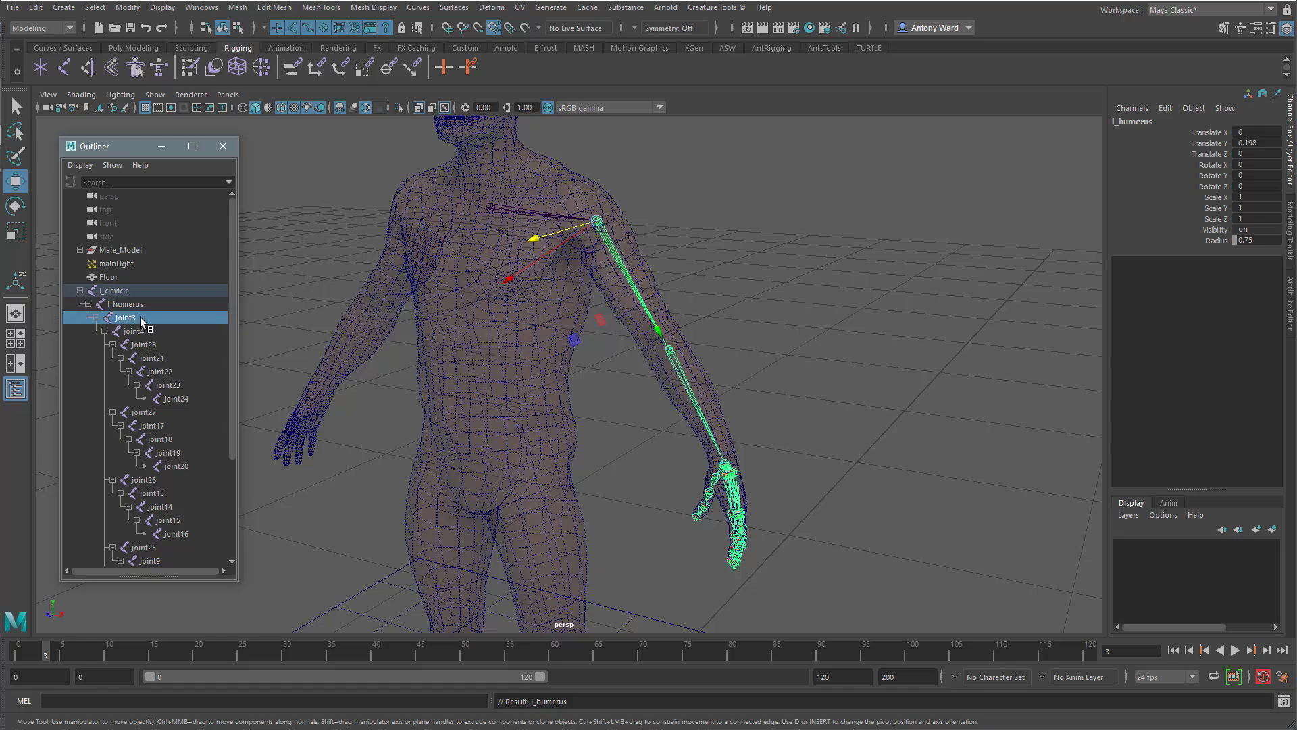
double_click(139, 318)
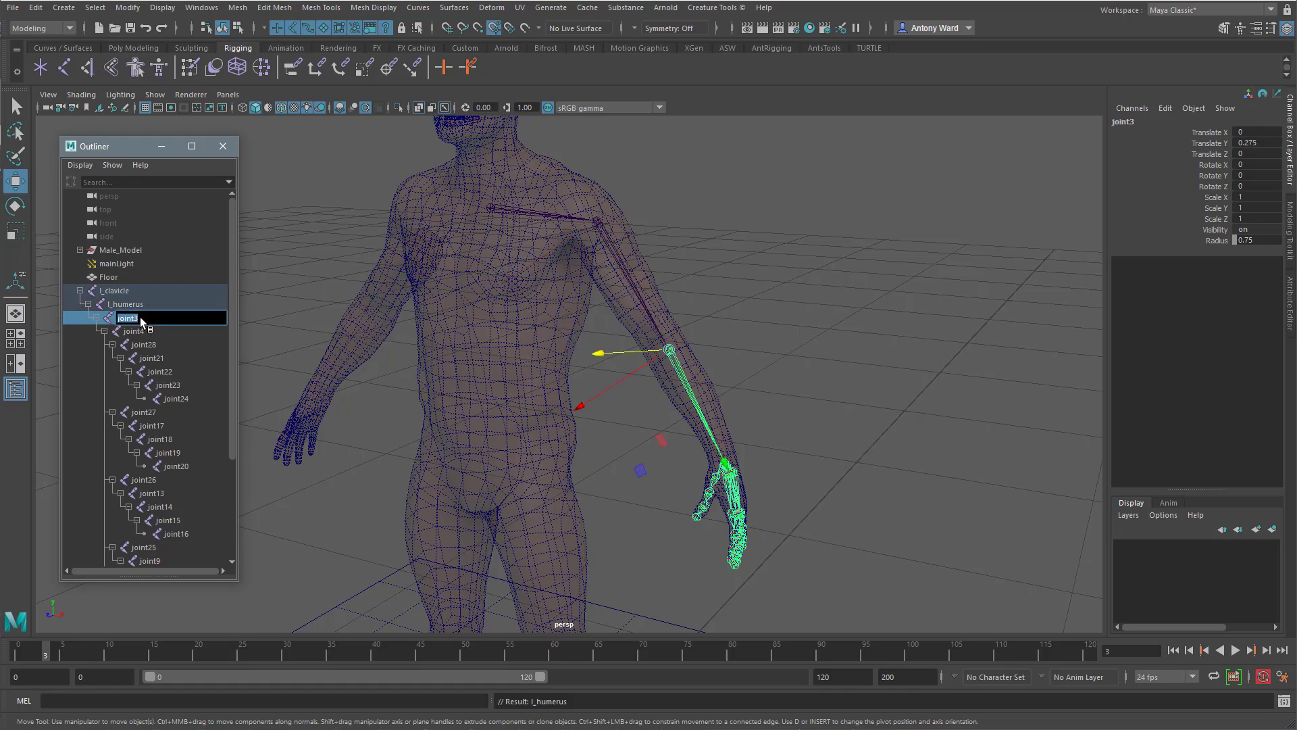
type("l_radius")
key("Return")
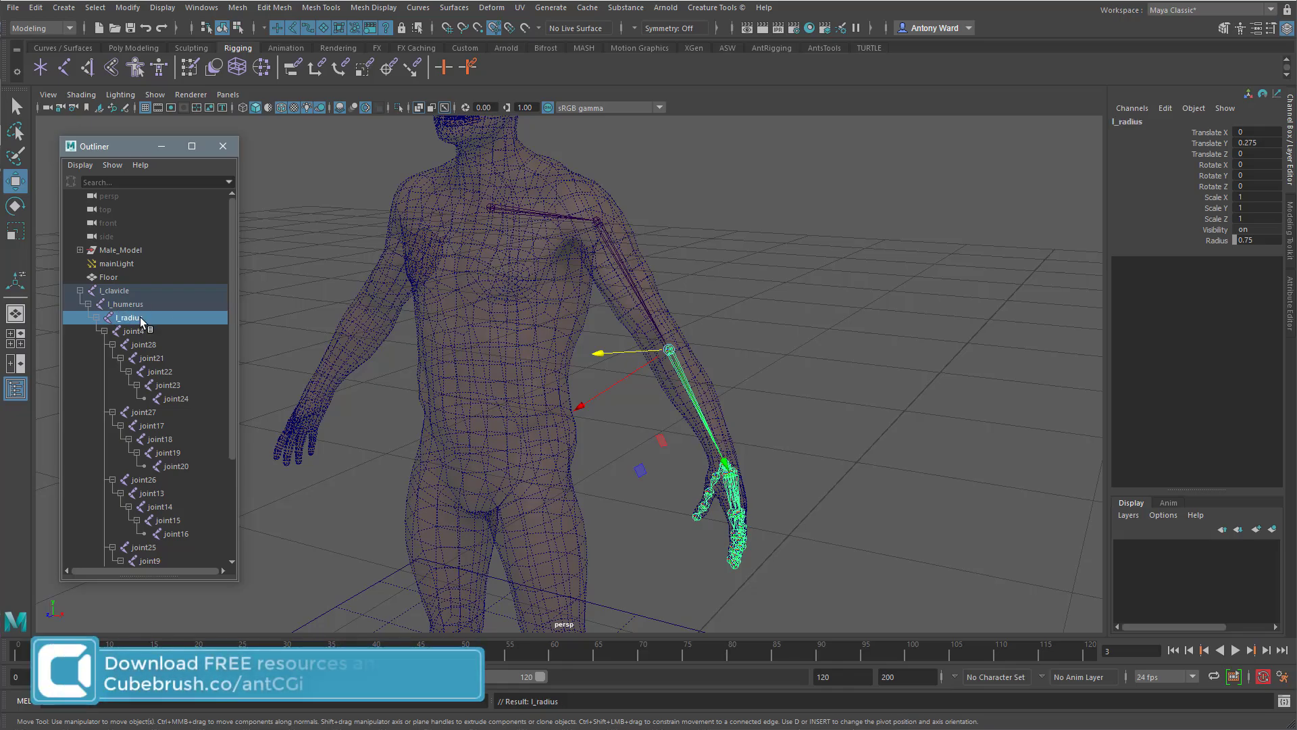
double_click(144, 331)
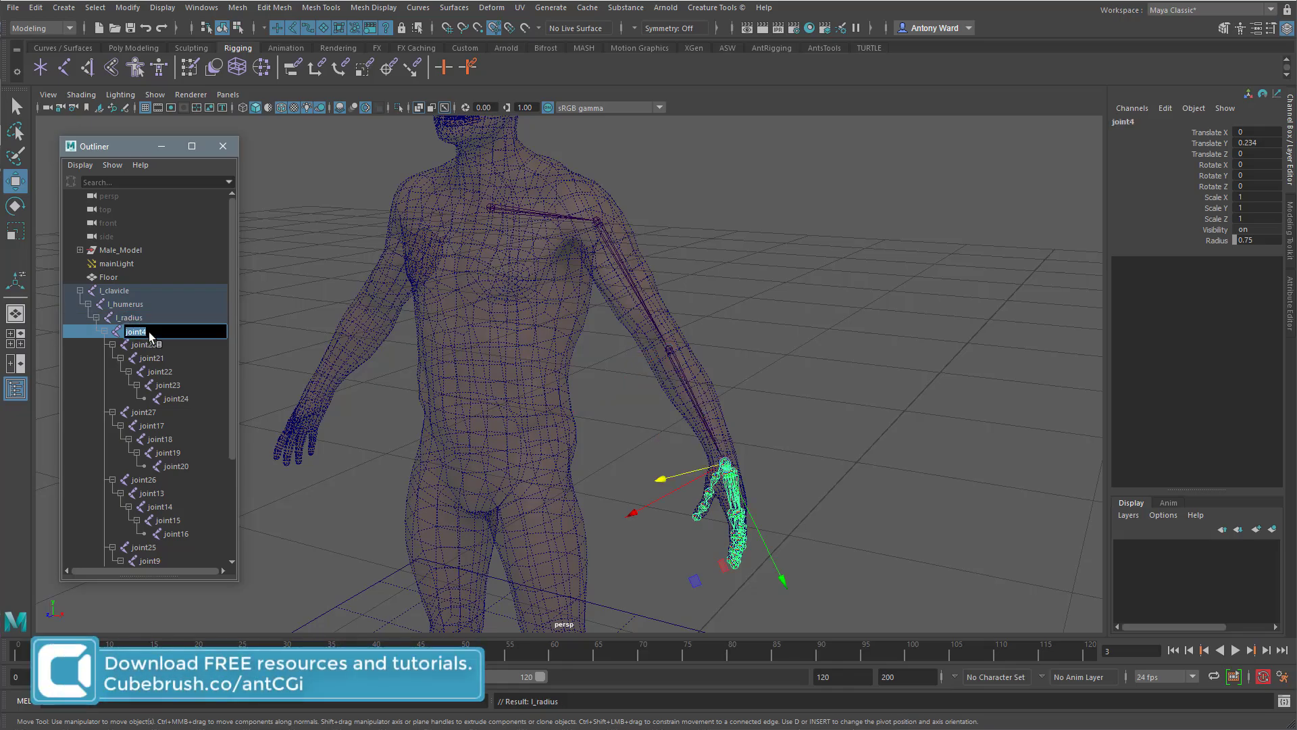
type("l_wrist")
key("Return")
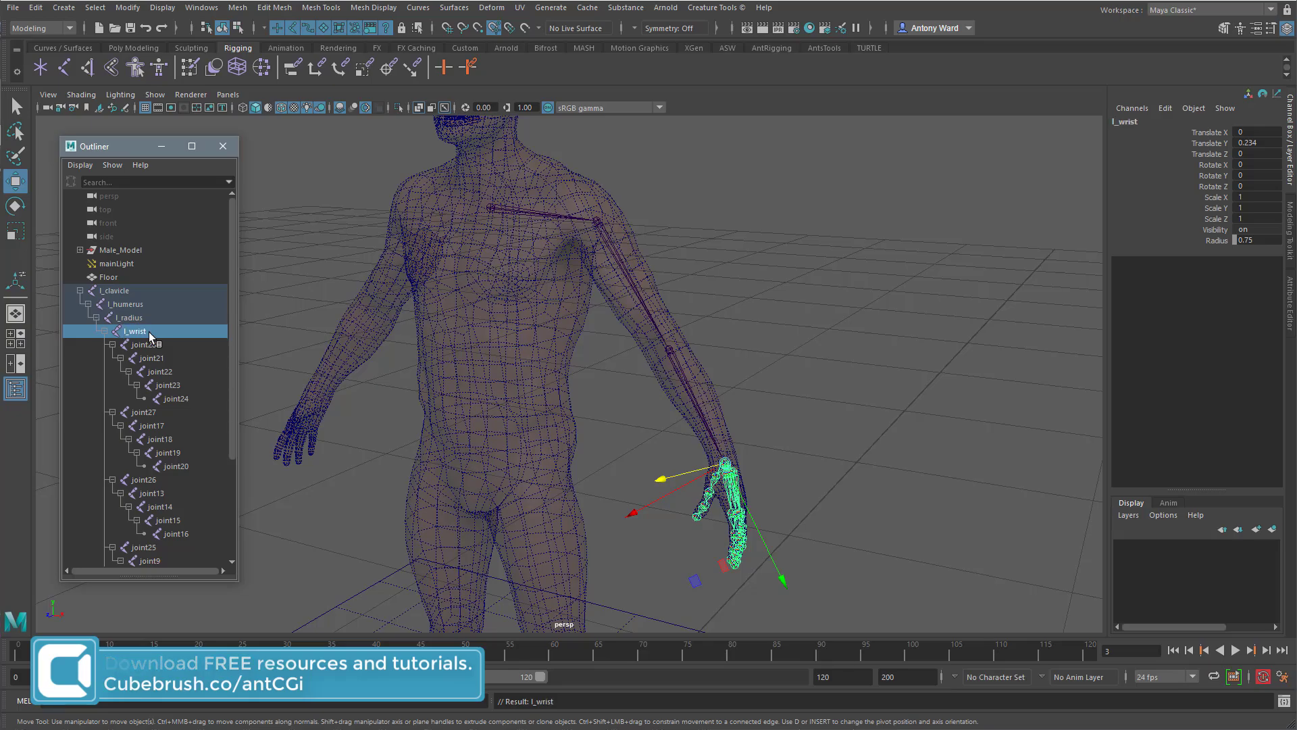
Rename the pinkie's palm joint, joint28, as l_pinkie_meta and select its name prefix for reuse.
left_click(156, 341)
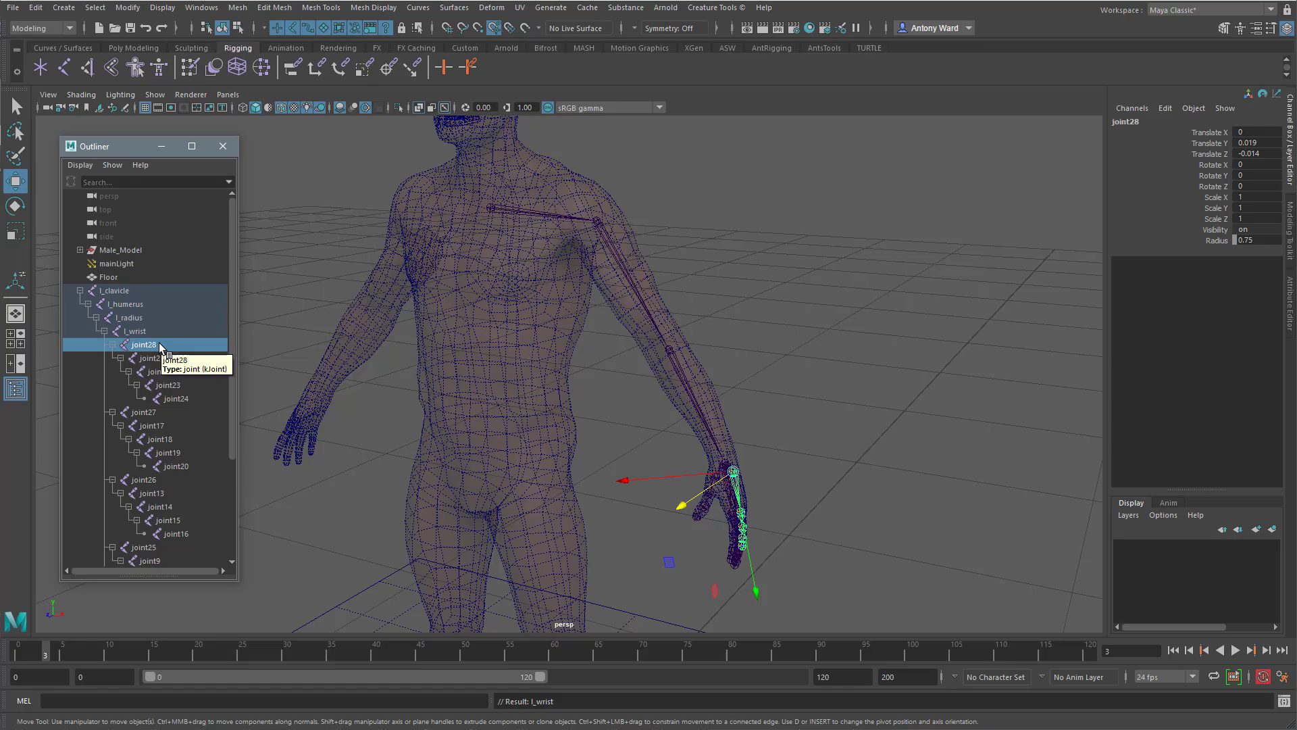
double_click(160, 342)
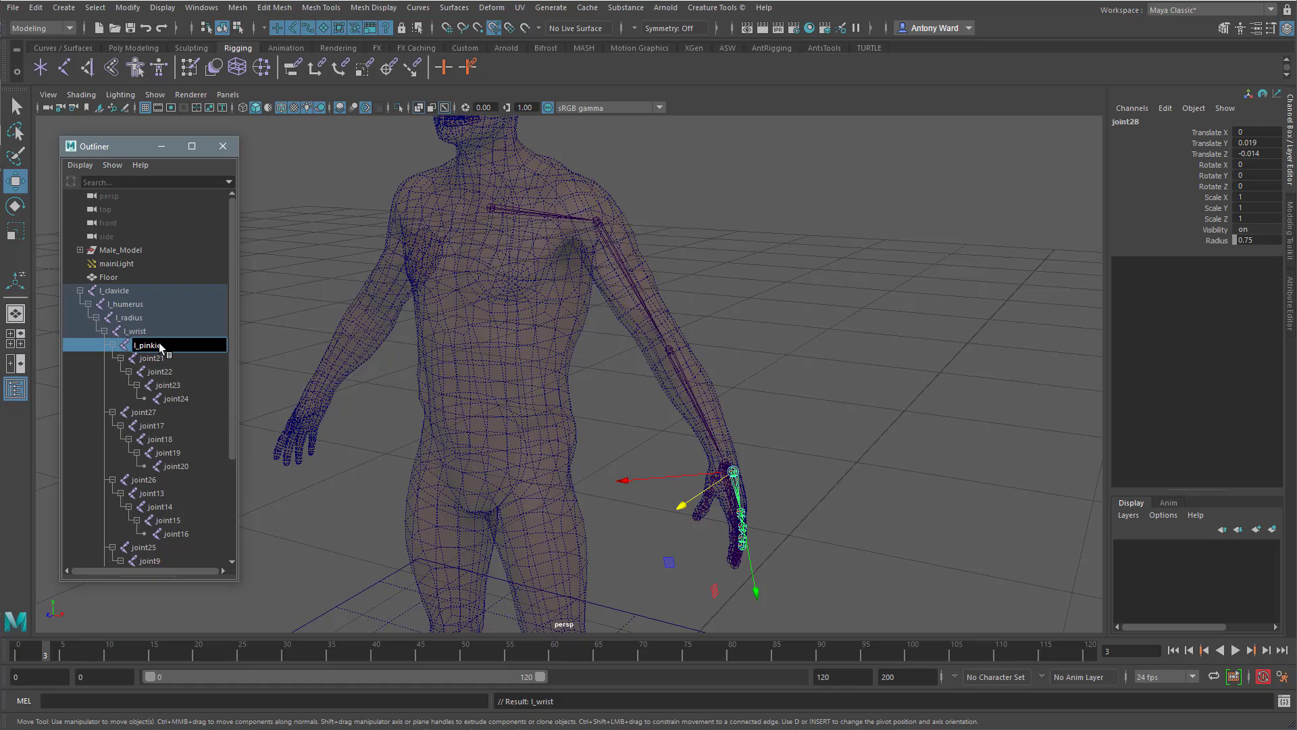
type("l_pinkie_meta")
key("Return")
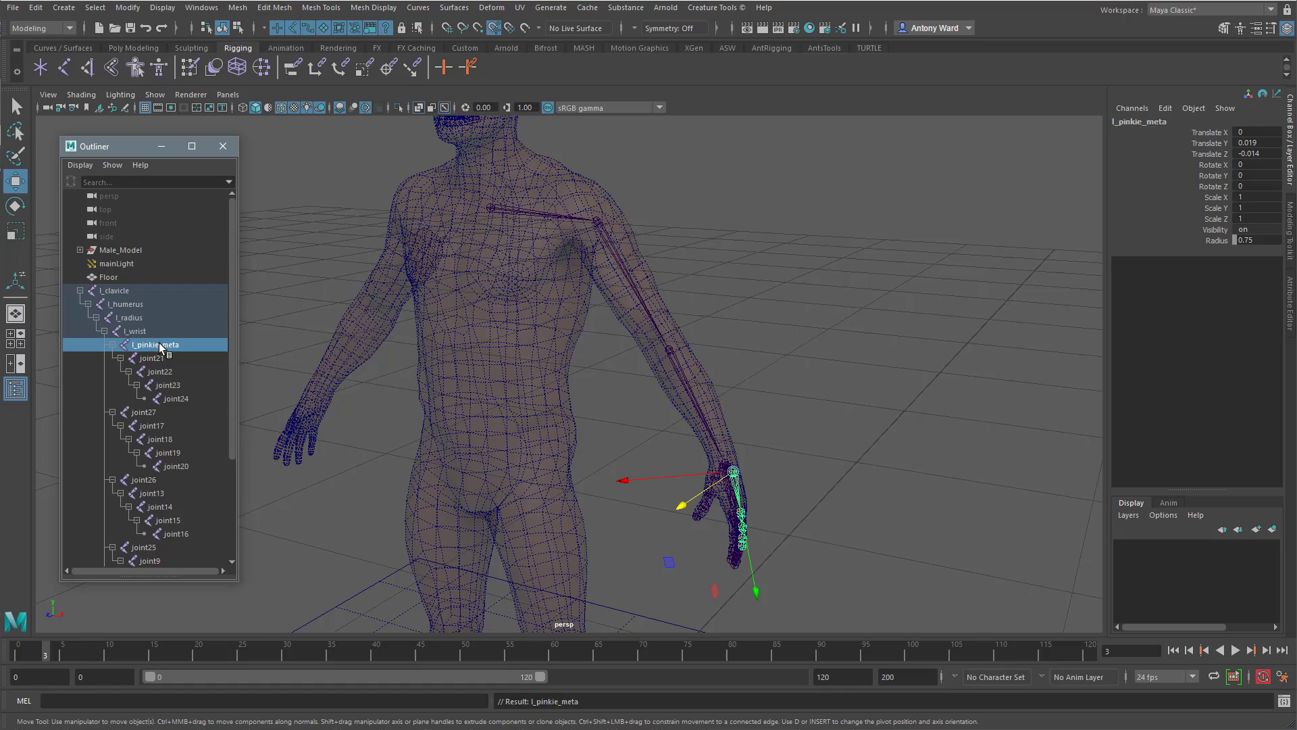
double_click(163, 345)
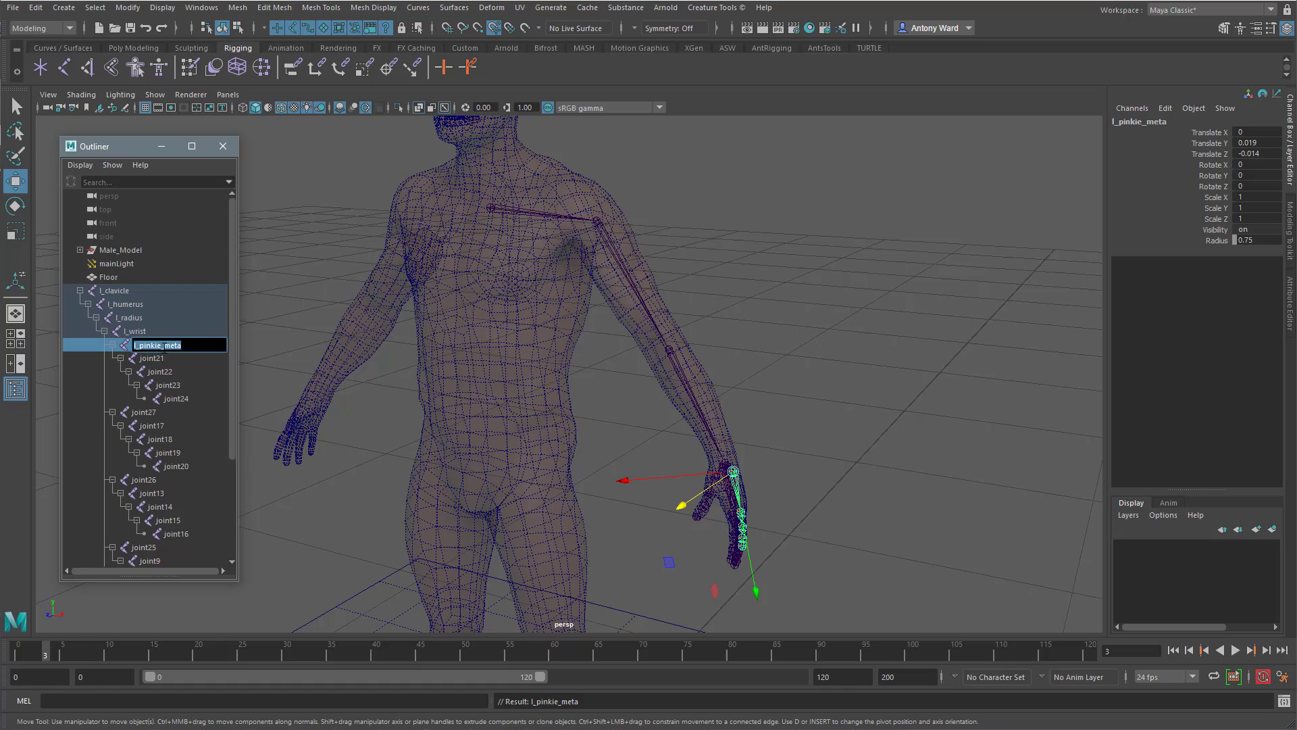
left_click_drag(164, 346, 134, 346)
Rename the pinkie's knuckle joint, joint21, as l_pinkie_01.
left_click(151, 358)
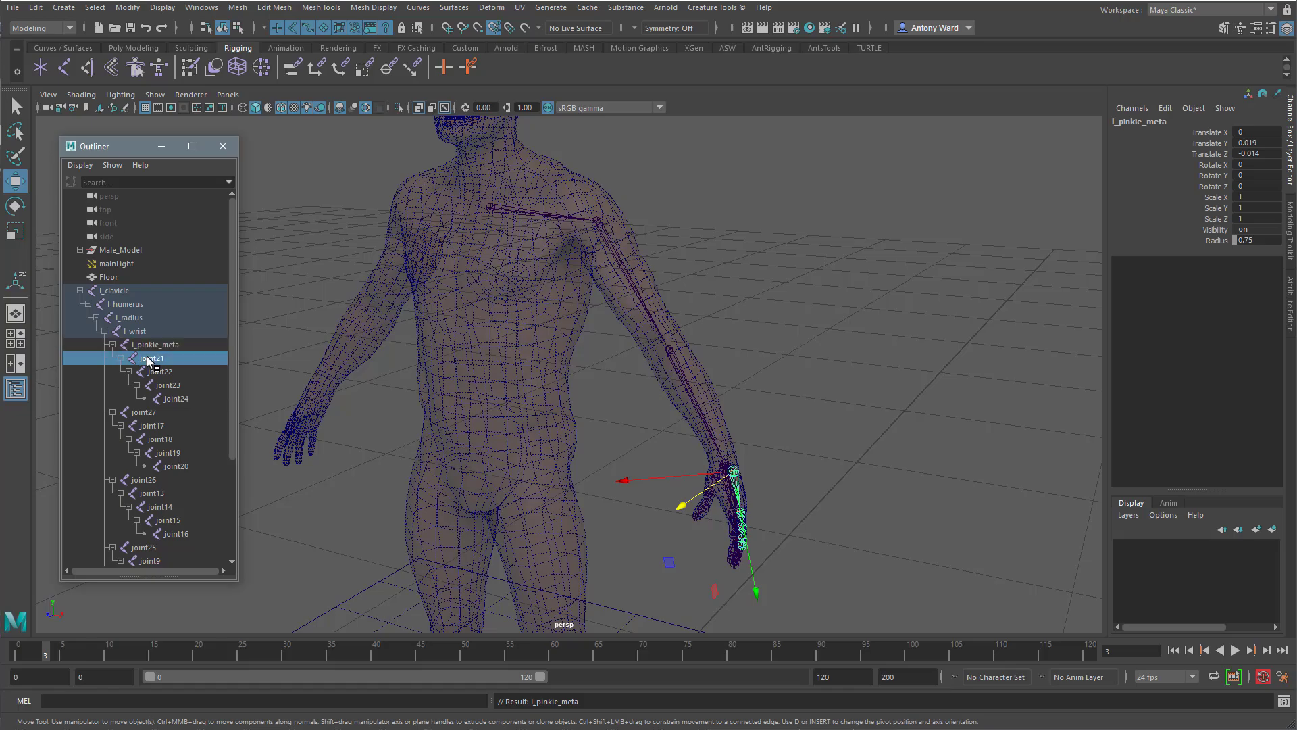
left_click_drag(848, 486, 782, 486, "alt")
middle_click_drag(782, 487, 781, 345, "alt")
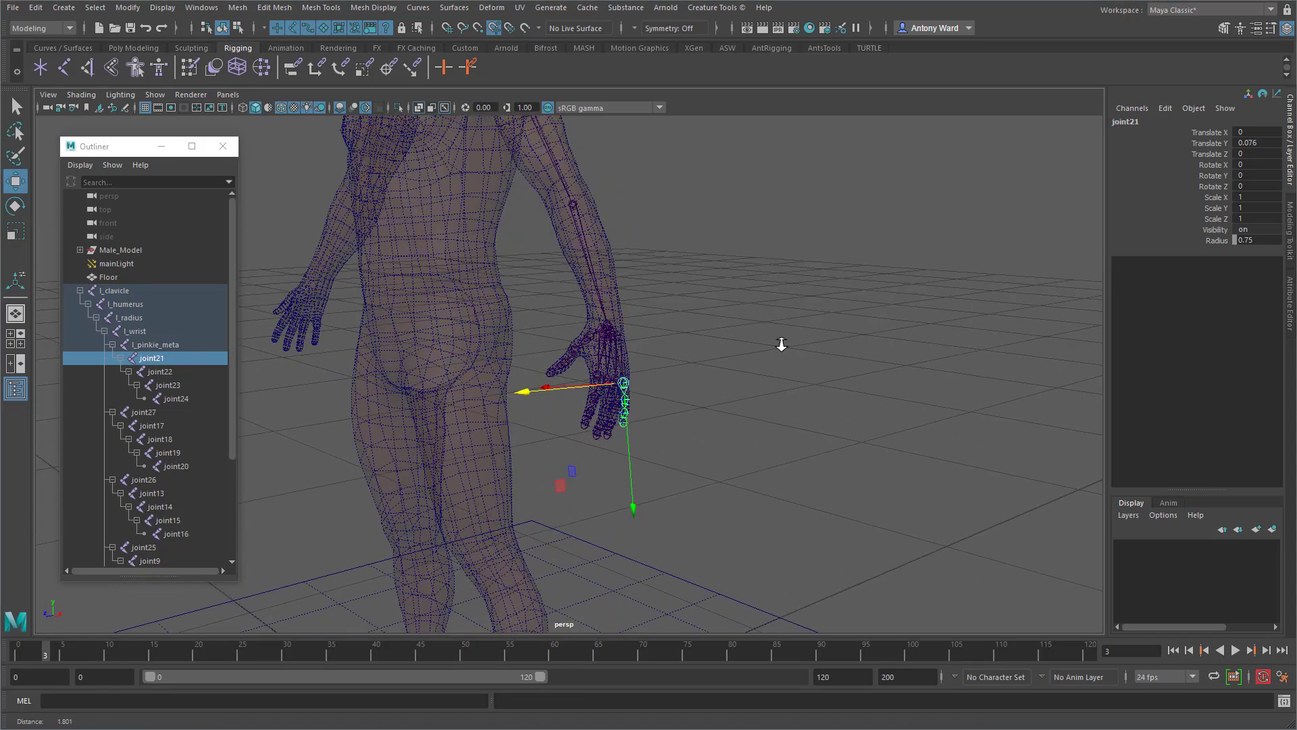
right_click_drag(782, 345, 1069, 352, "alt")
left_click_drag(893, 371, 872, 373, "alt")
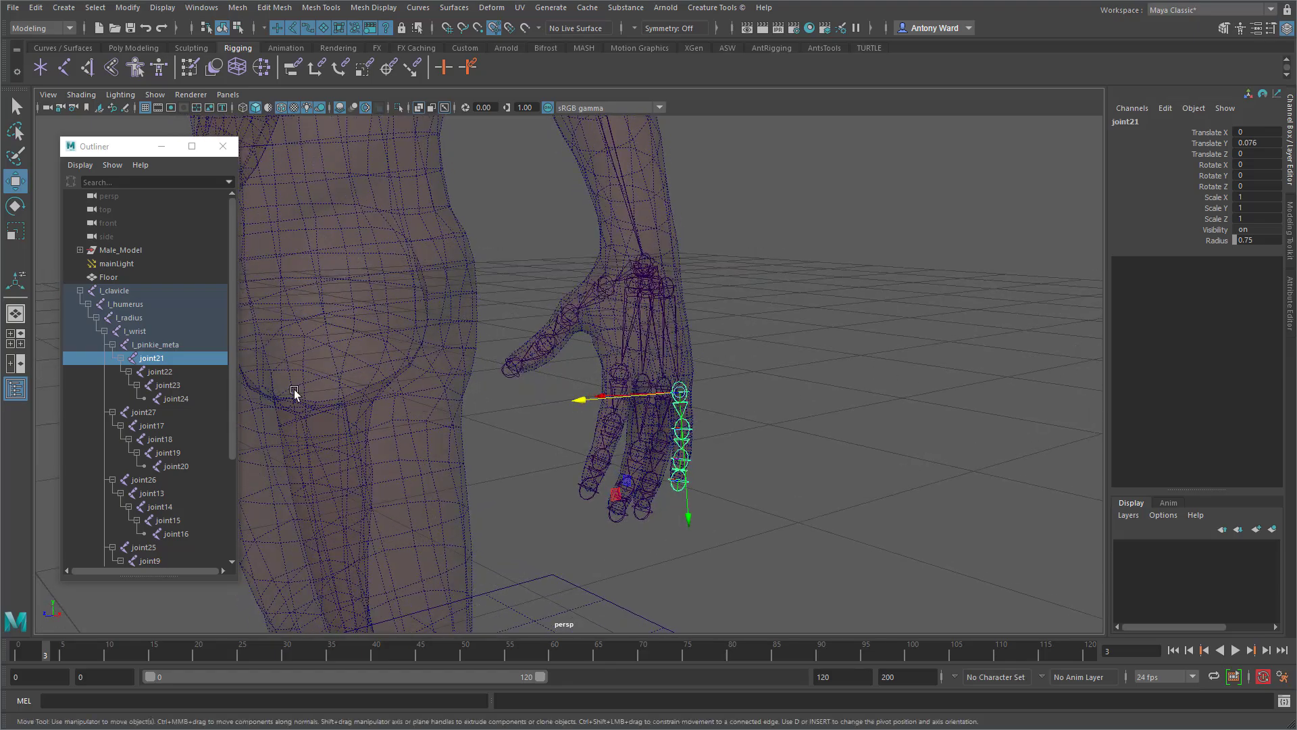
double_click(155, 359)
type("l_pinkie_")
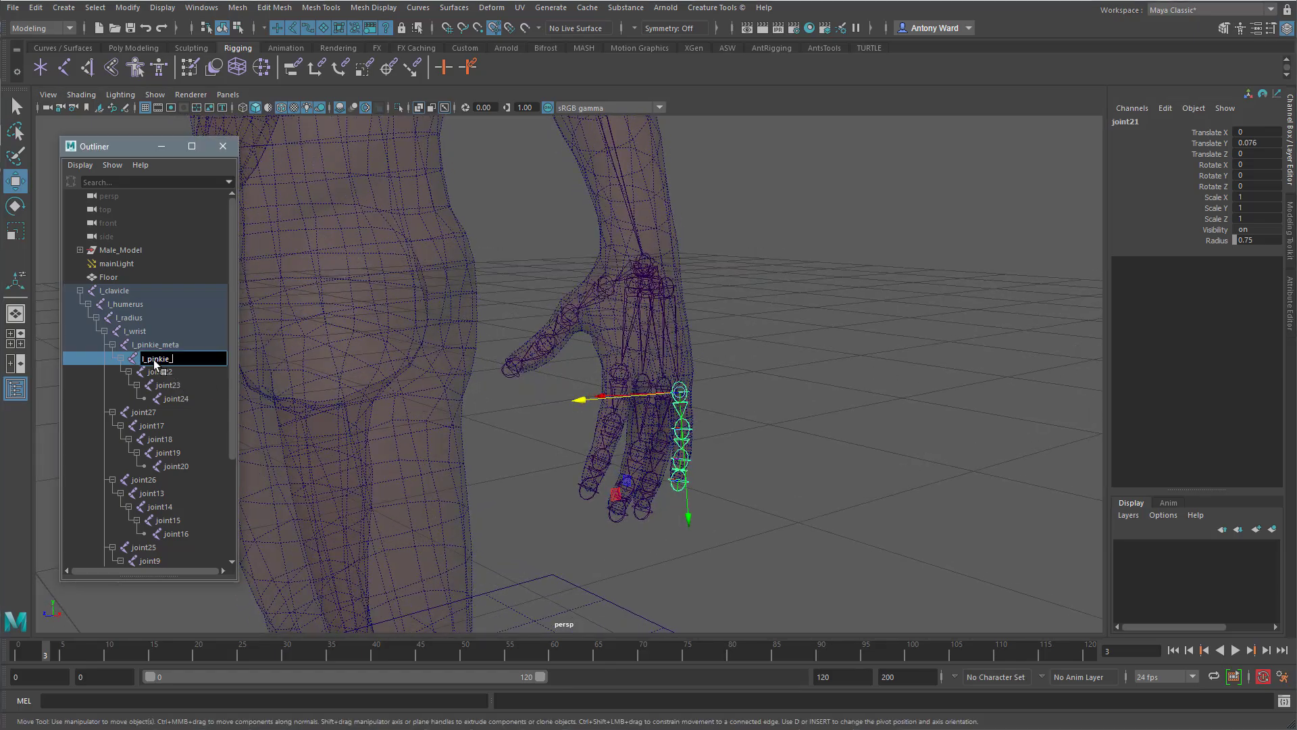
type("01")
key("Return")
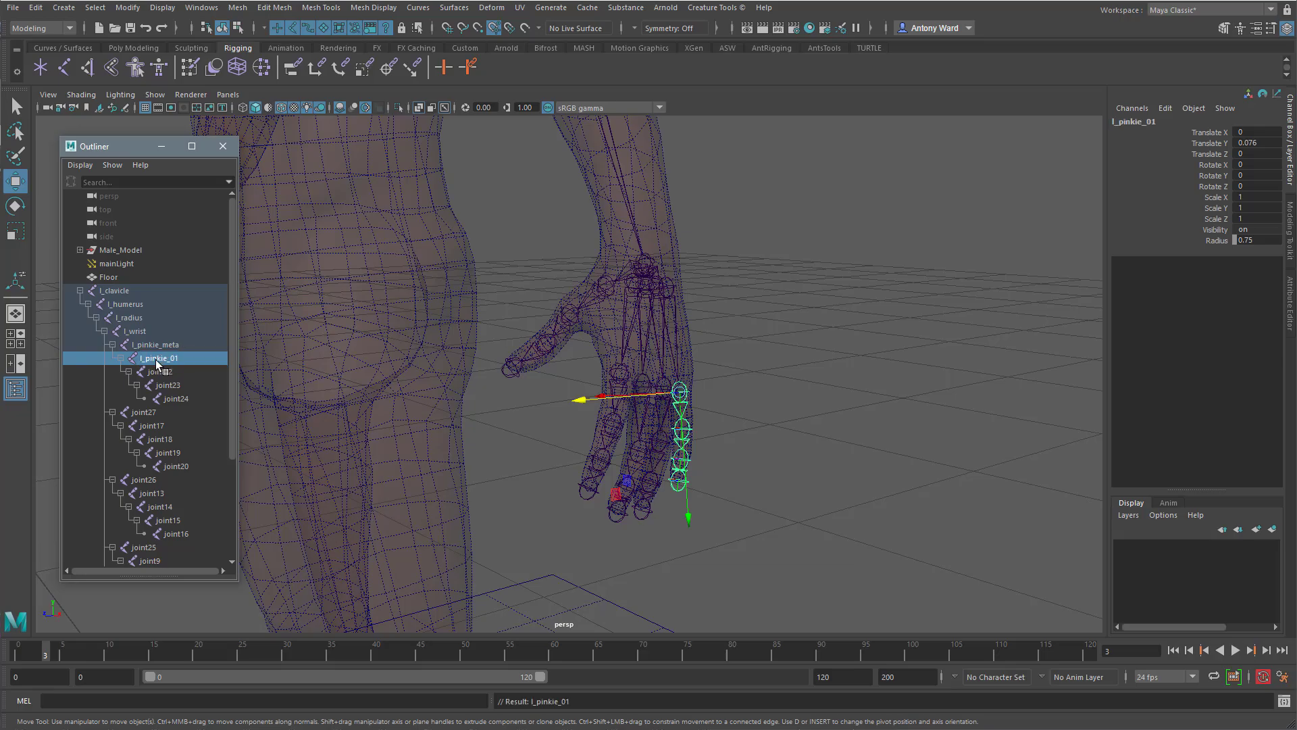
Rename the next two pinkie joints, joint22 as l_pinkie_02 and joint23 as l_pinkie_03.
left_click(171, 373)
double_click(172, 372)
type("l_pinkie_02")
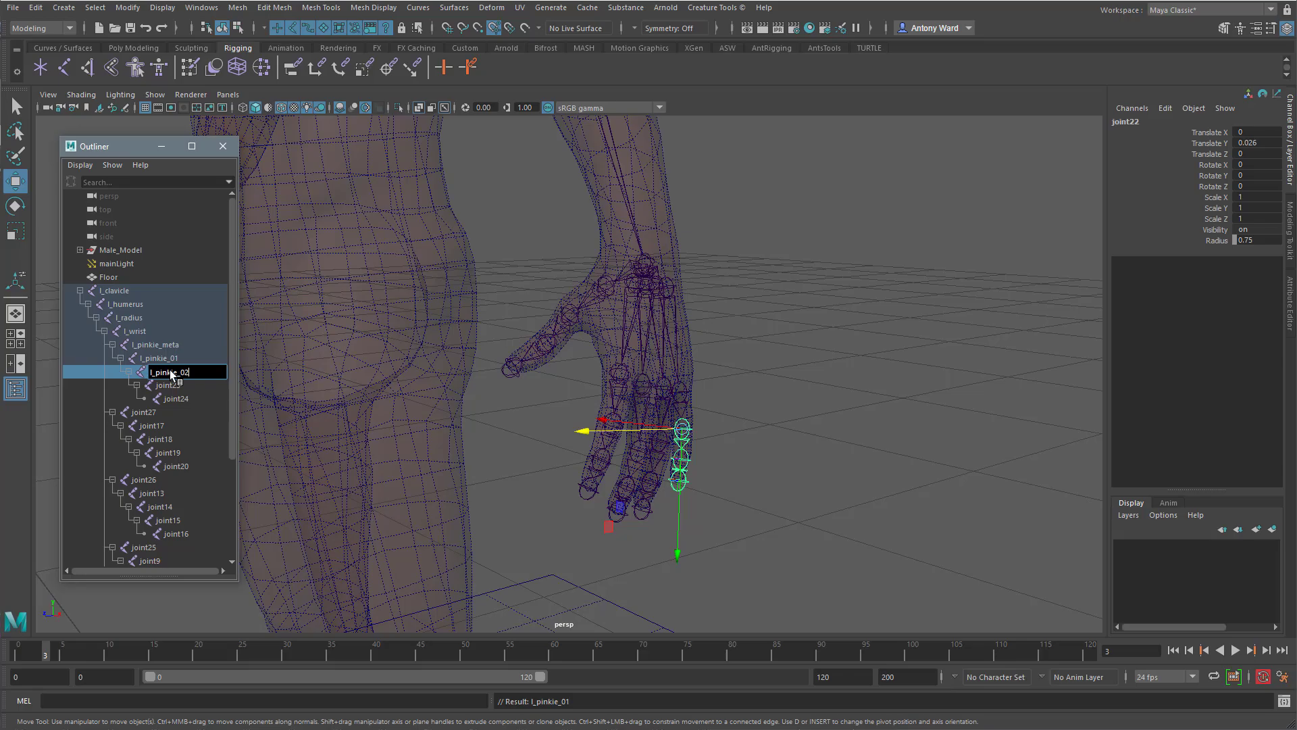
key("Return")
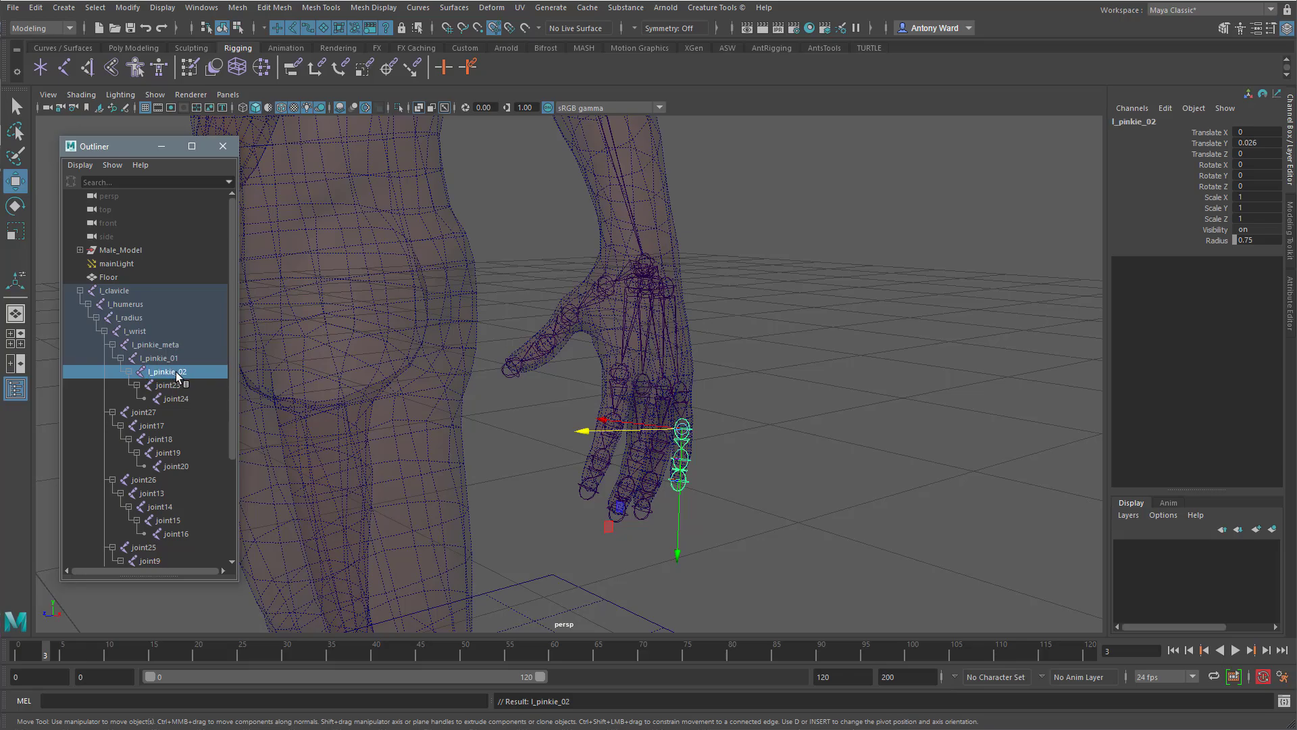
double_click(184, 380)
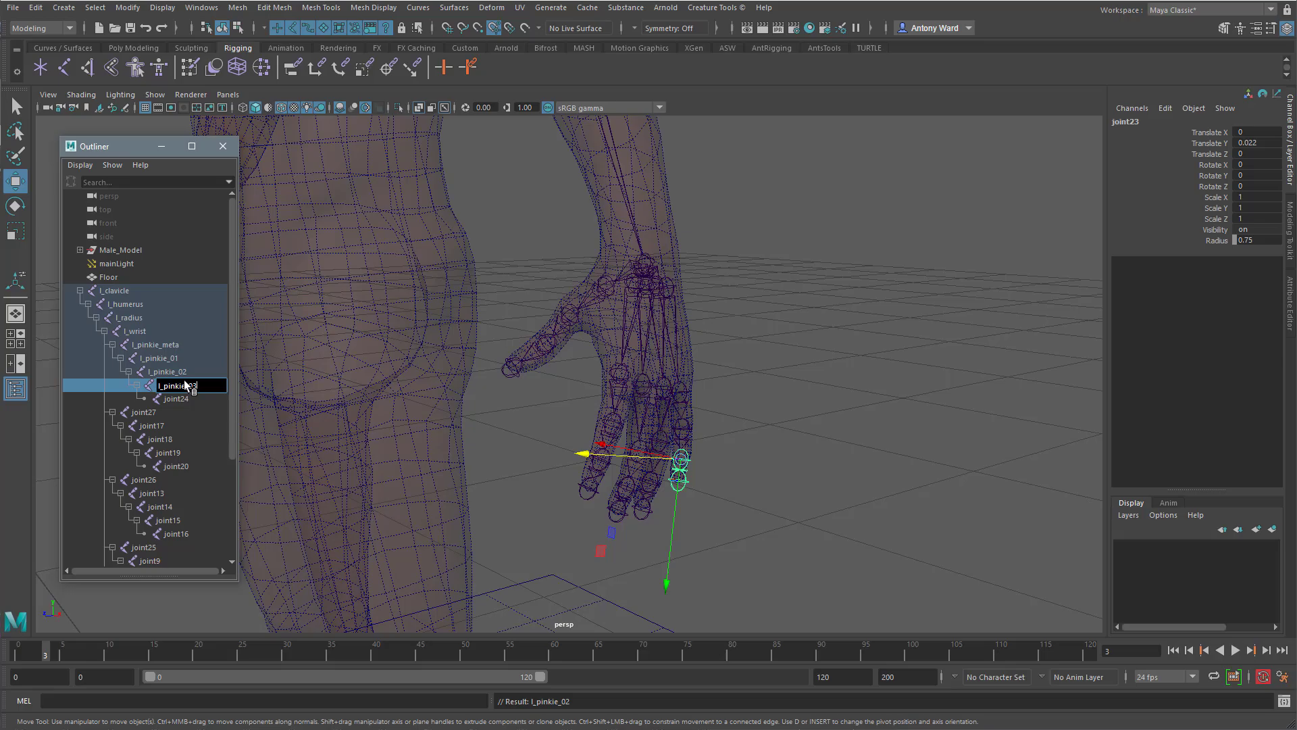
key("Return")
Rename the pinkie's tip joint, joint24, as l_pinkie_End and select joint27, the palm joint of the neighbouring finger.
double_click(191, 398)
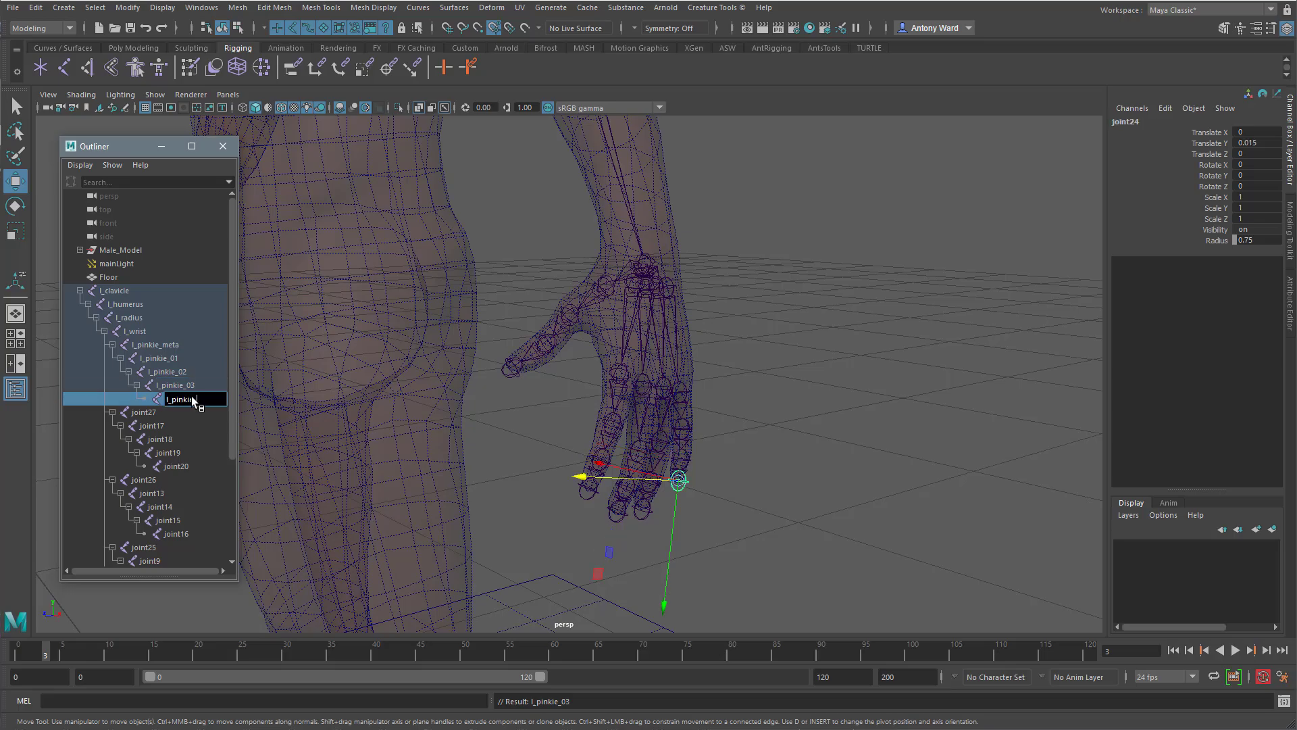
type("l_pinkie_End")
key("Return")
left_click(165, 414)
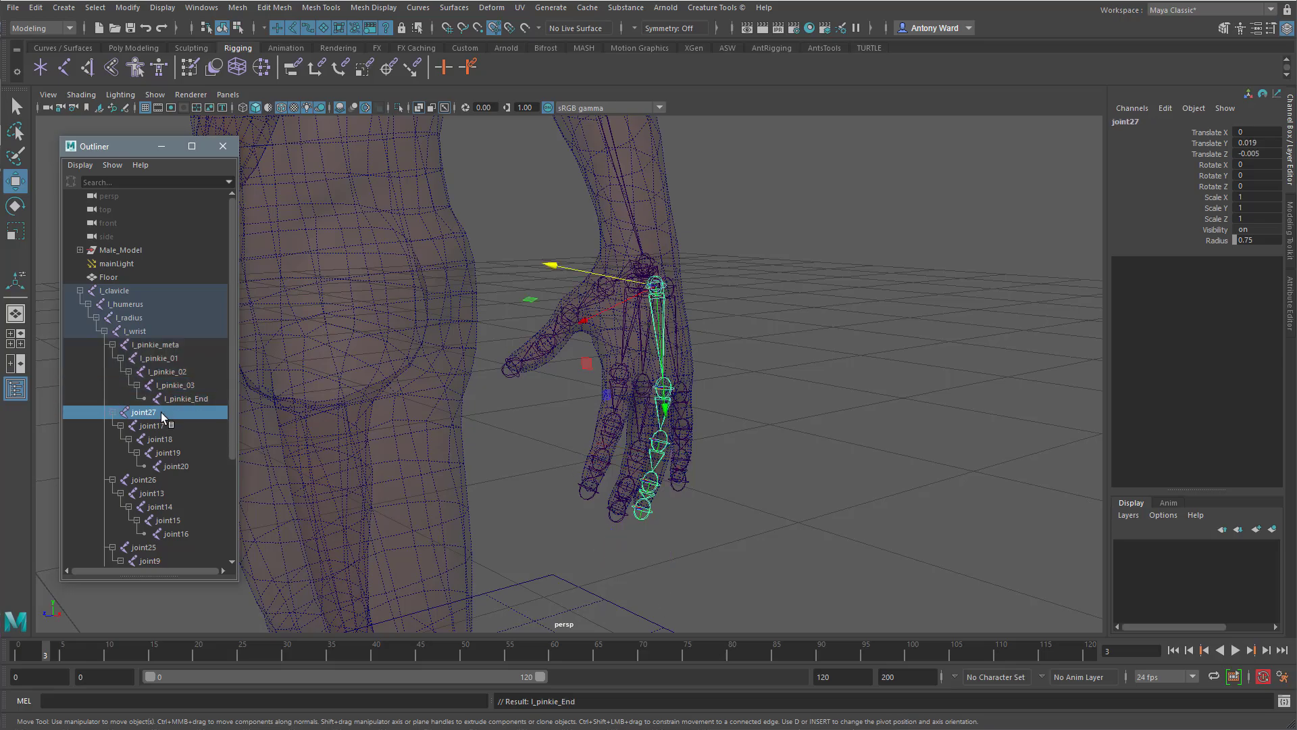
Rename the ring finger's palm joint, joint27, as l_ring_meta.
left_click(166, 346)
double_click(162, 412)
type("l_ring_meta")
key("Return")
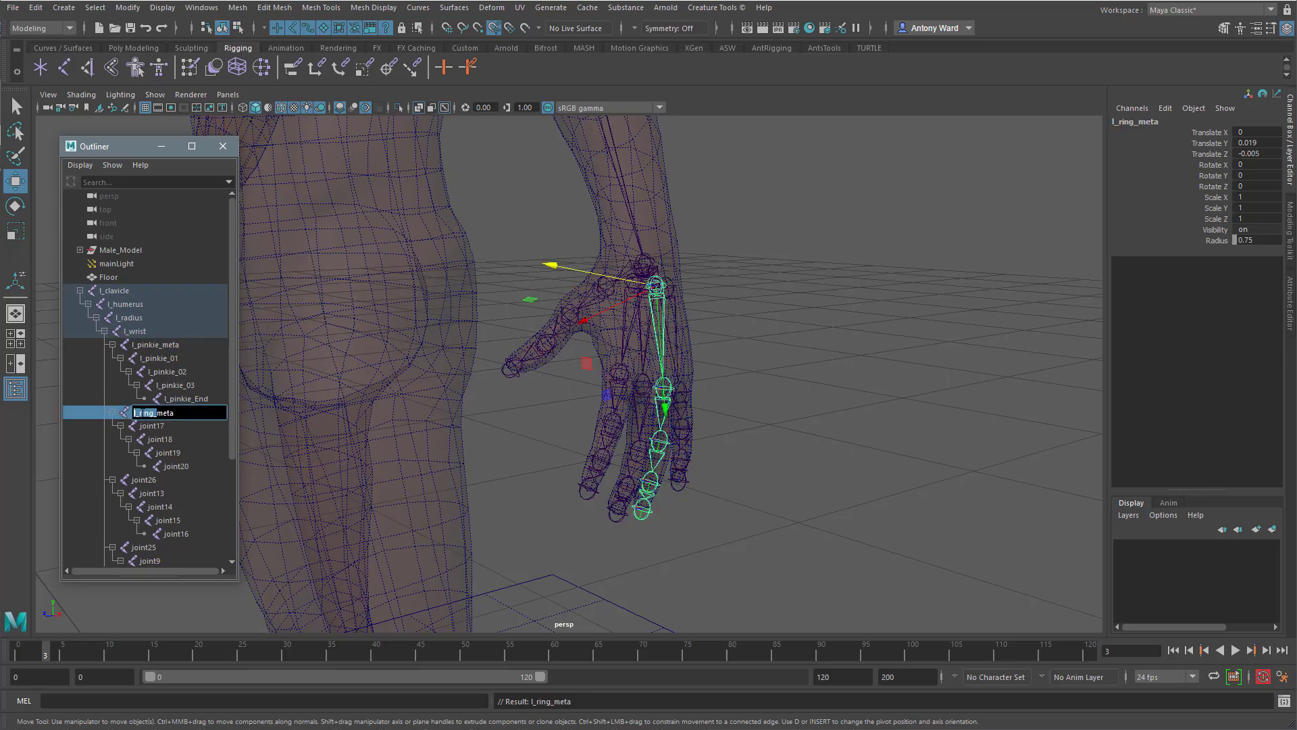
Rename the ring finger's next two joints, joint17 as l_ring_01 and joint18 as l_ring_02.
left_click(147, 426)
double_click(148, 426)
type("l_ring_01")
key("Return")
double_click(167, 440)
type("l_ring_02")
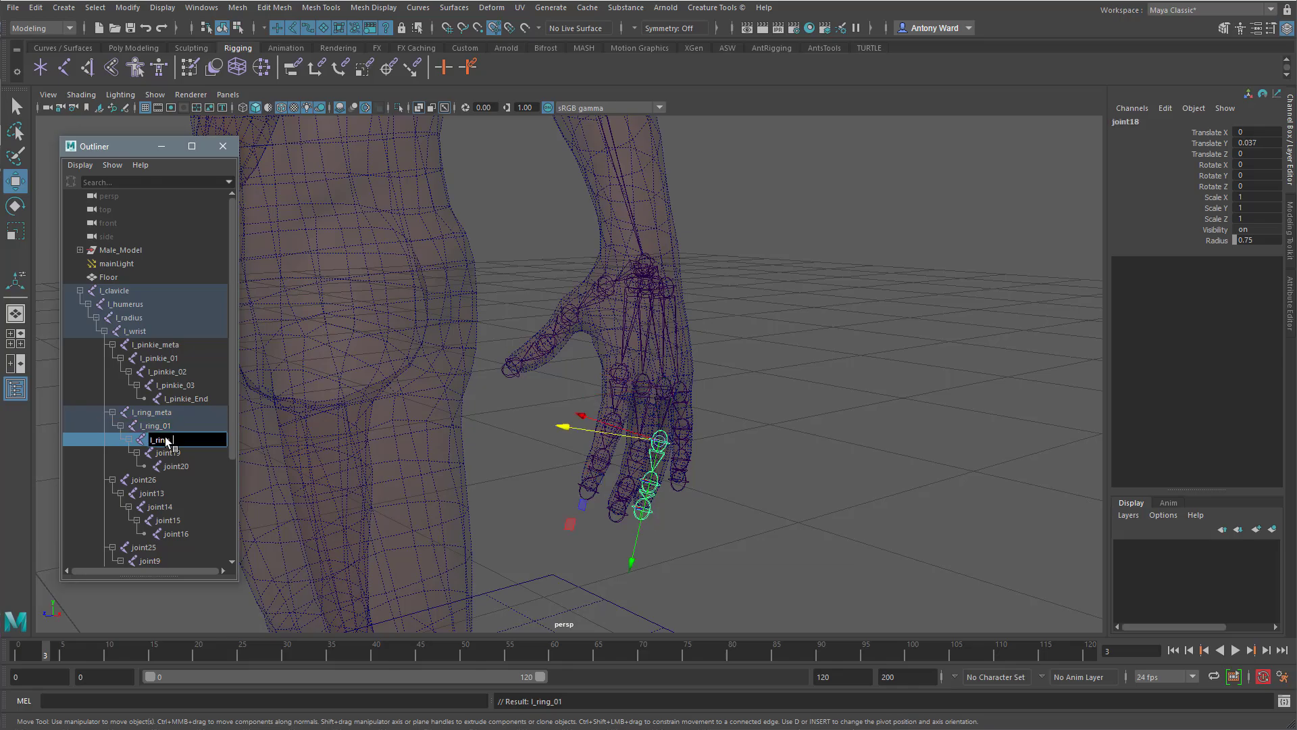
key("Return")
Rename the ring finger's last two joints, joint19 as l_ring_03 and joint20 as l_ring_end.
double_click(168, 453)
type("l_ring_03")
key("Return")
double_click(179, 466)
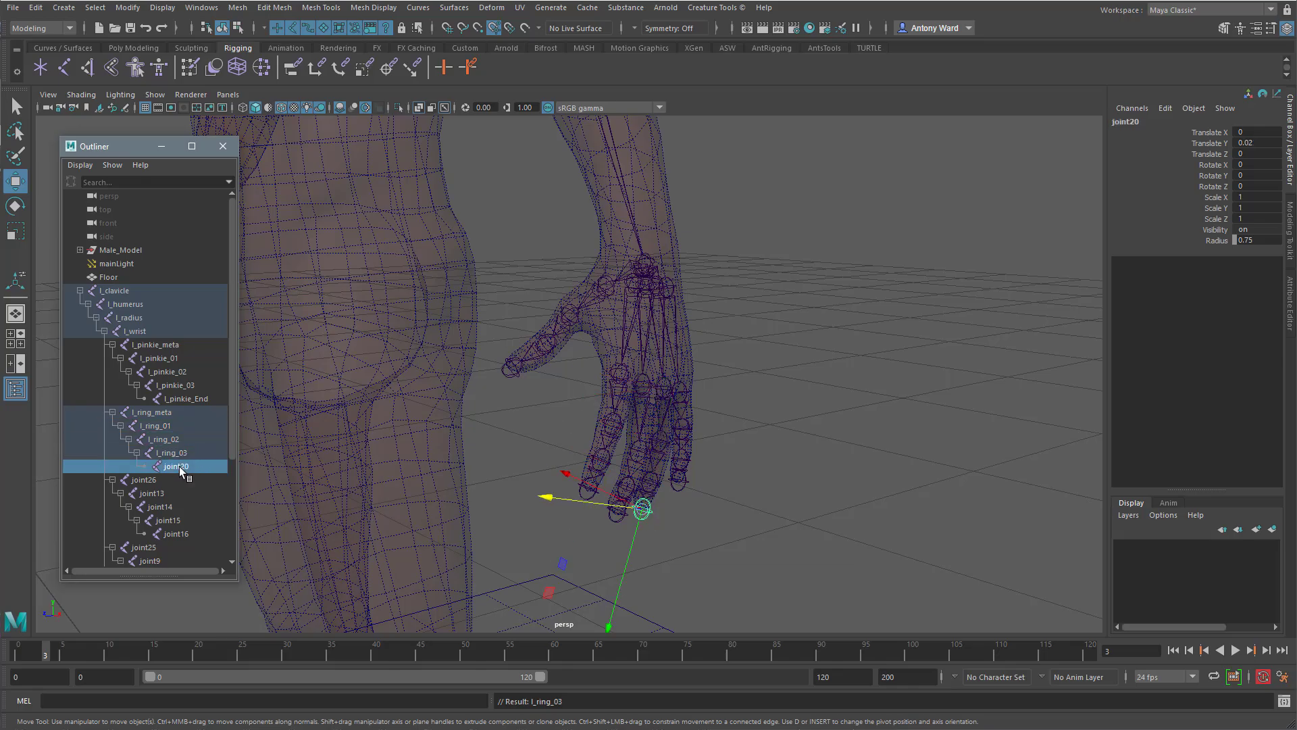
type("l_ring_end")
key("Return")
Rename the middle finger's palm joint, joint26, as l_middle_meta and its knuckle joint, joint13, as l_middle_01.
scroll(169, 405, "down", 3)
double_click(163, 372)
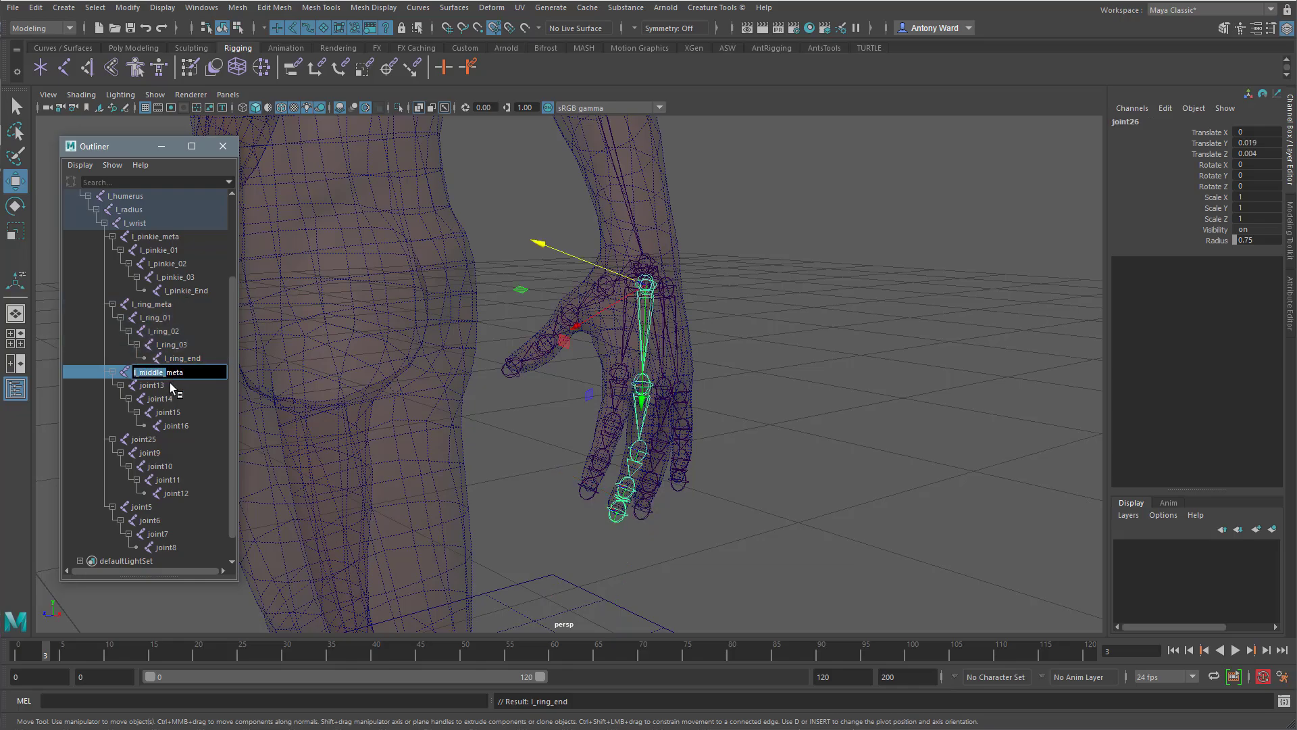
key("Return")
double_click(170, 384)
type("l_middle_01")
key("Return")
Rename the next two middle finger joints, joint14 as l_middle_02 and joint15 as l_middle_03.
double_click(176, 400)
type("l_middle_02")
key("Return")
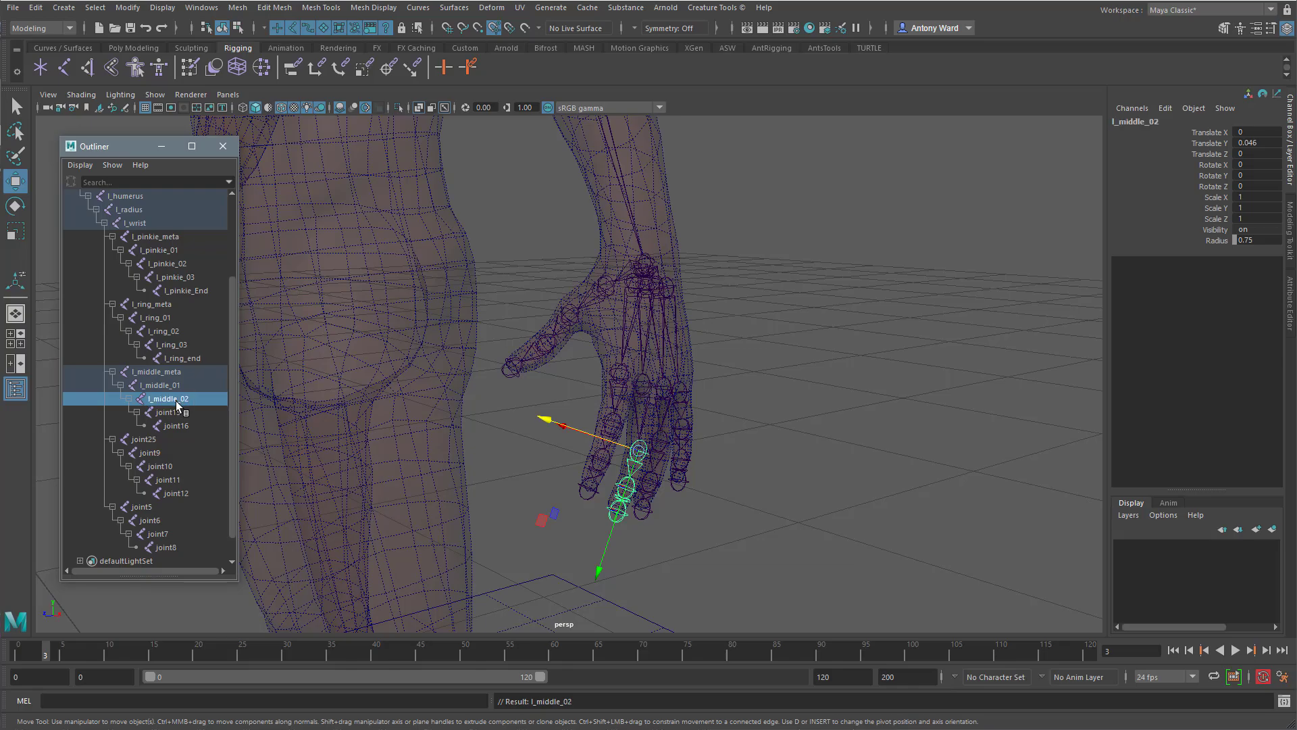
double_click(177, 412)
type("l_middle_03")
key("Return")
Rename the middle finger's tip joint, joint16, as l_middle_end with a lowercase suffix.
double_click(177, 425)
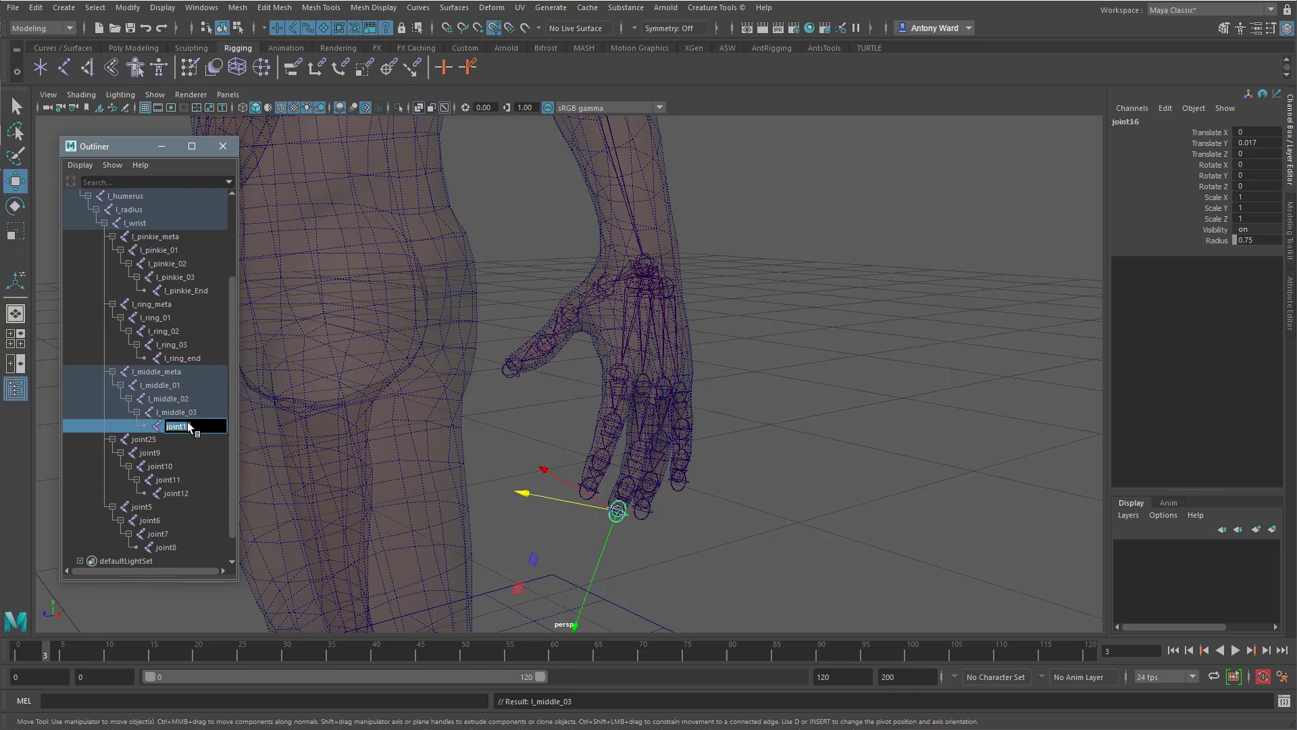
type("l_middle_End")
key("Return")
double_click(189, 426)
type("l_middle_end")
key("Return")
Change the pinkie tip joint's name to l_pinkie_end so its suffix is lowercase.
double_click(196, 291)
key("BackSpace")
type("e")
key("Return")
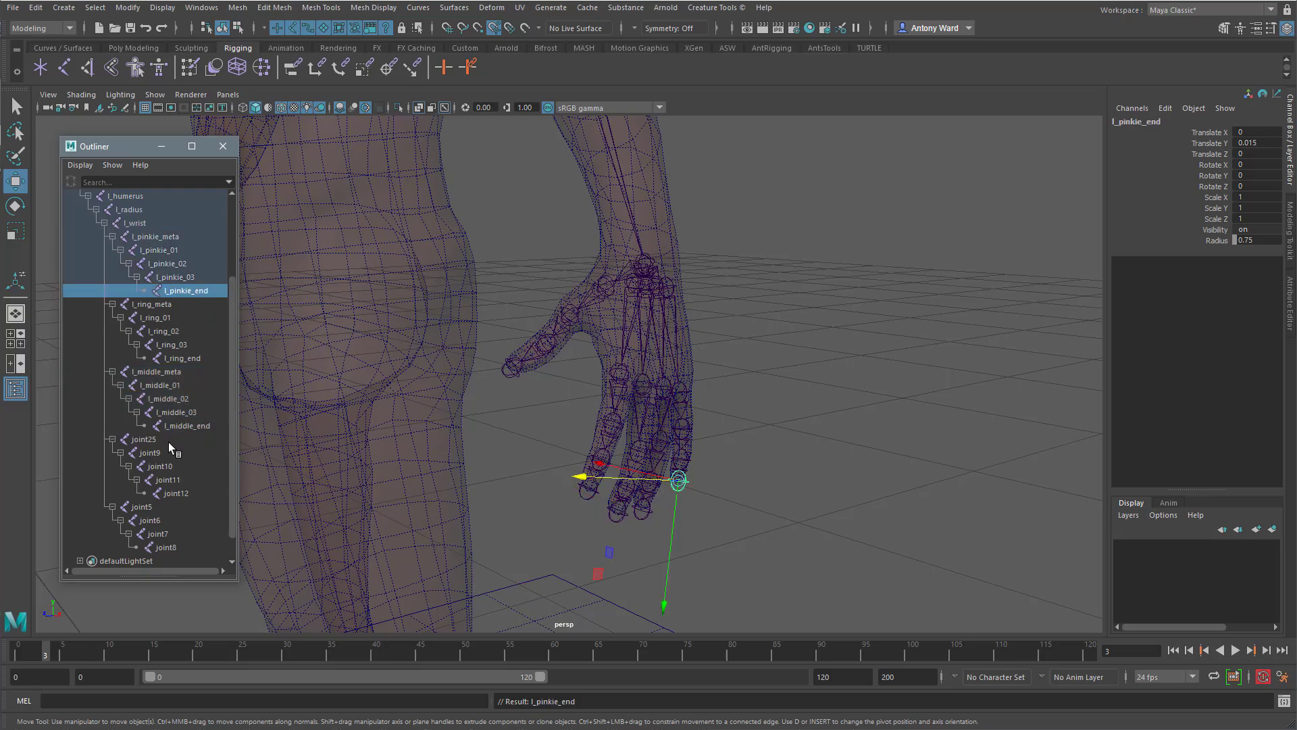
Rename the index finger's palm joint, joint25, as l_index_meta and its knuckle joint, joint9, as l_index_01.
left_click(168, 442)
double_click(165, 440)
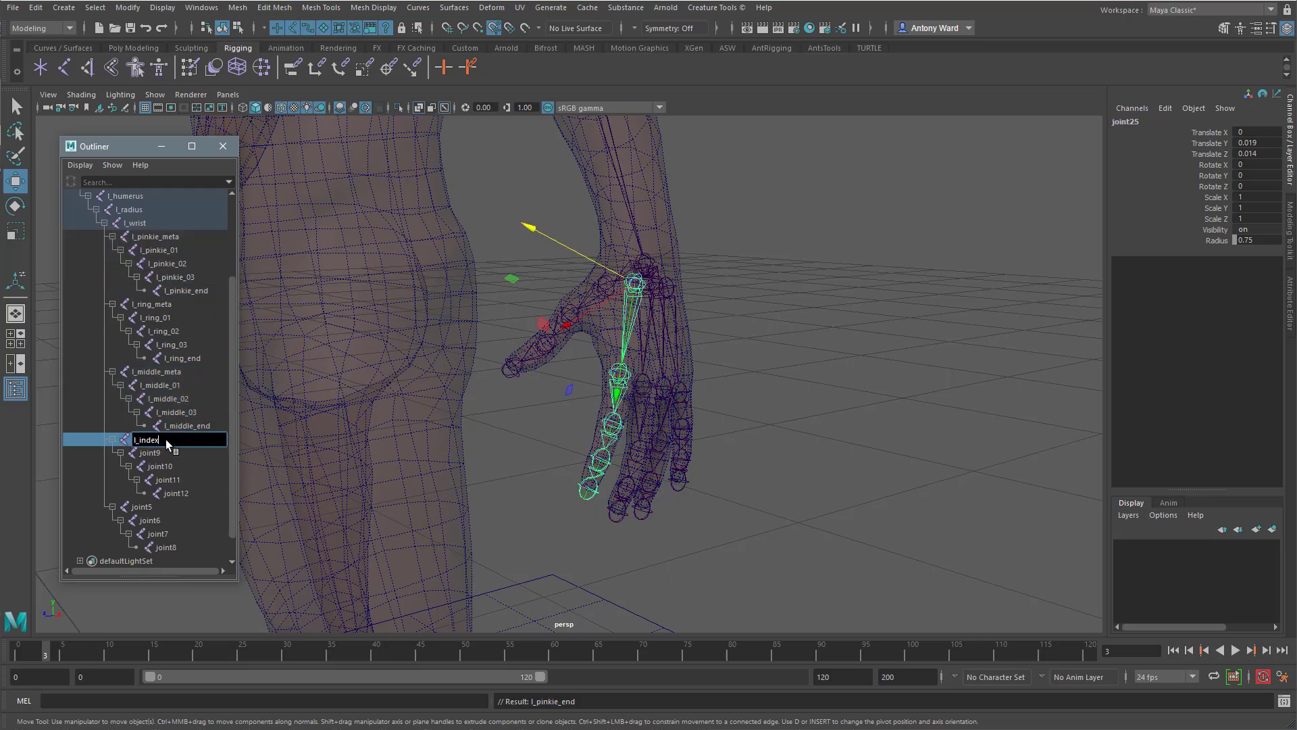
type("l_index_meta")
key("Return")
double_click(167, 450)
type("l_index_01")
key("Return")
Rename the next two index finger joints, joint10 as l_index_02 and joint11 as l_index_03.
double_click(177, 465)
type("l_index_02")
key("Return")
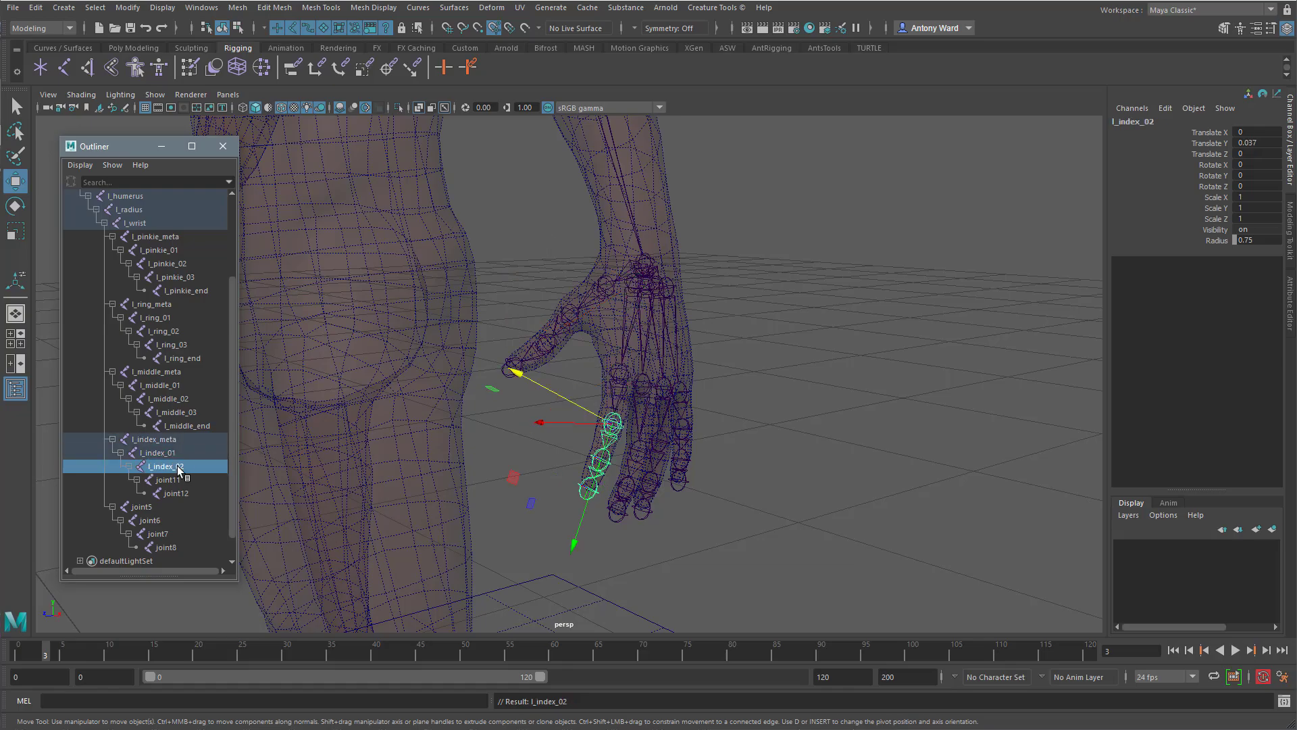
double_click(179, 479)
type("l_index_03")
key("Return")
Rename the index finger's tip joint, joint12, as l_index_end.
double_click(177, 493)
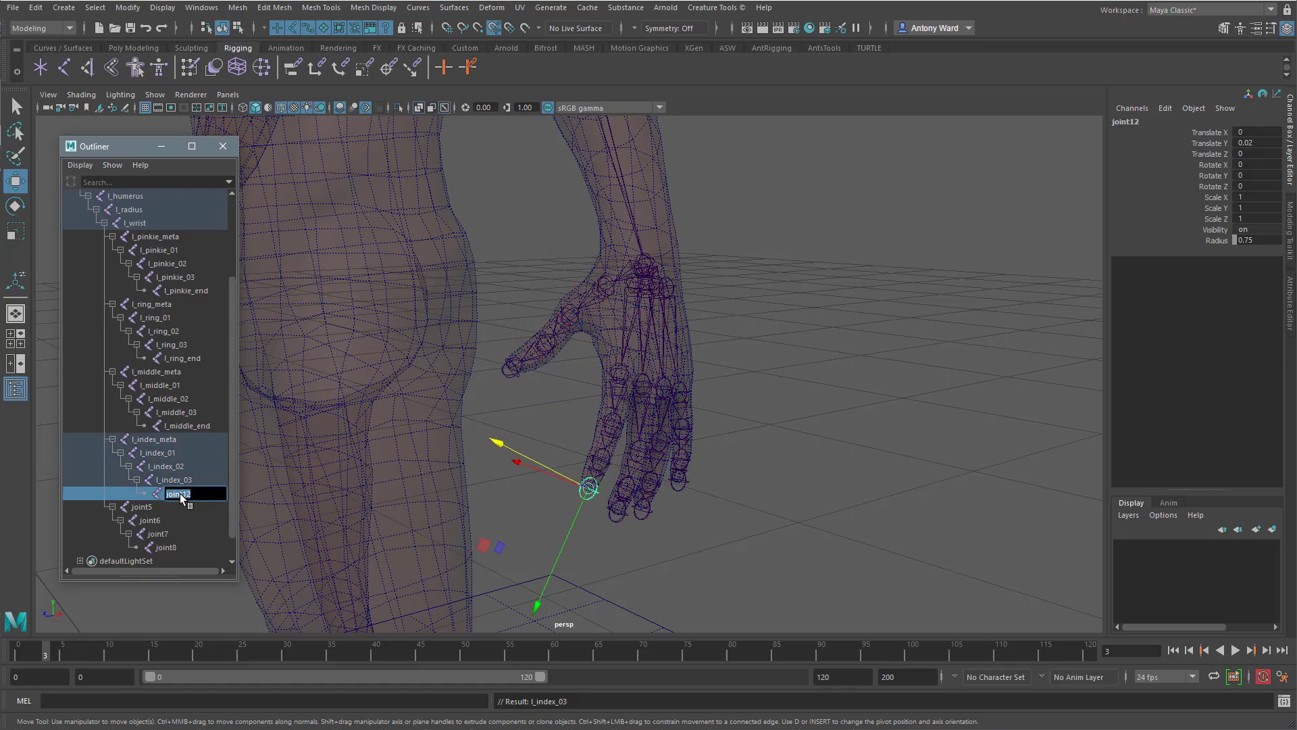
type("l_index_end")
key("Return")
Rename the thumb's base joint, joint5, as l_thumb_meta and copy its l_thumb_ prefix.
double_click(175, 507)
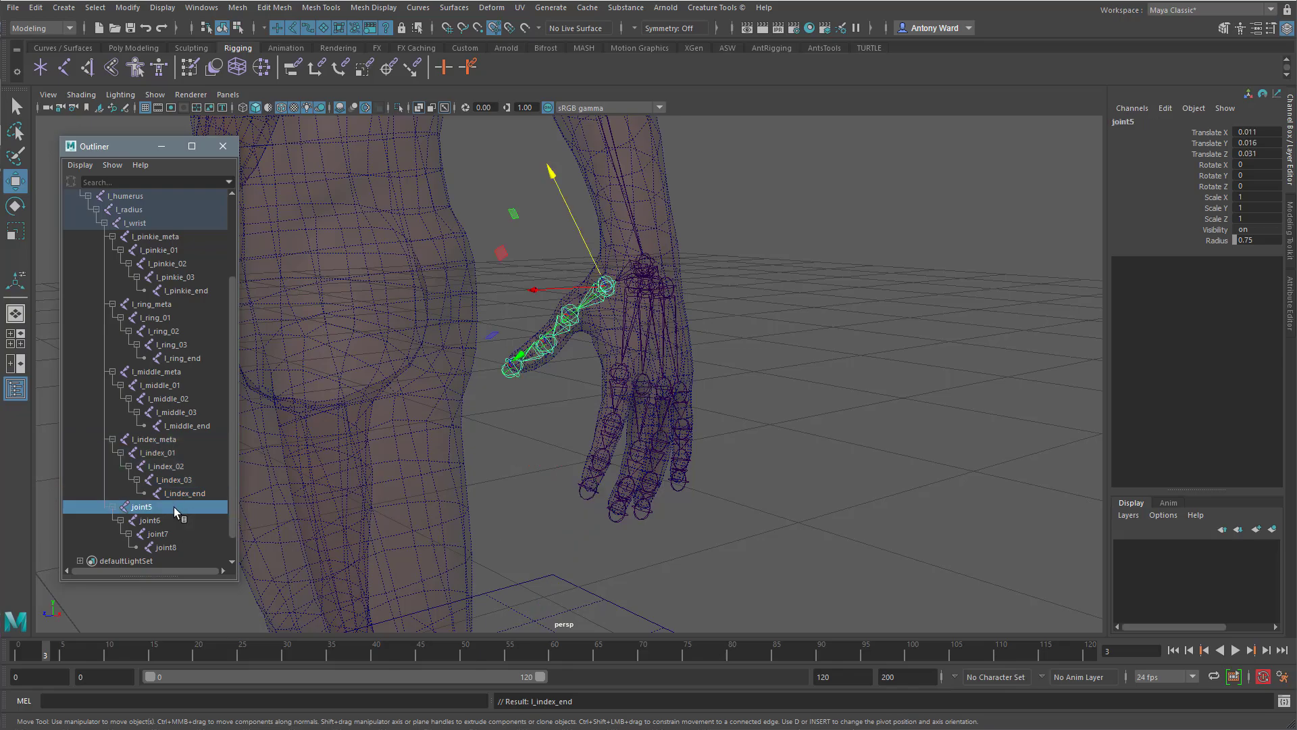
type("l_thumb_meta")
key("Return")
double_click(166, 509)
left_click_drag(165, 508, 134, 508)
key("ctrl+c")
Rename the next two thumb joints with the copied prefix, joint6 as l_thumb_01 and joint7 as l_thumb_02.
double_click(150, 520)
key("ctrl+v")
type("0")
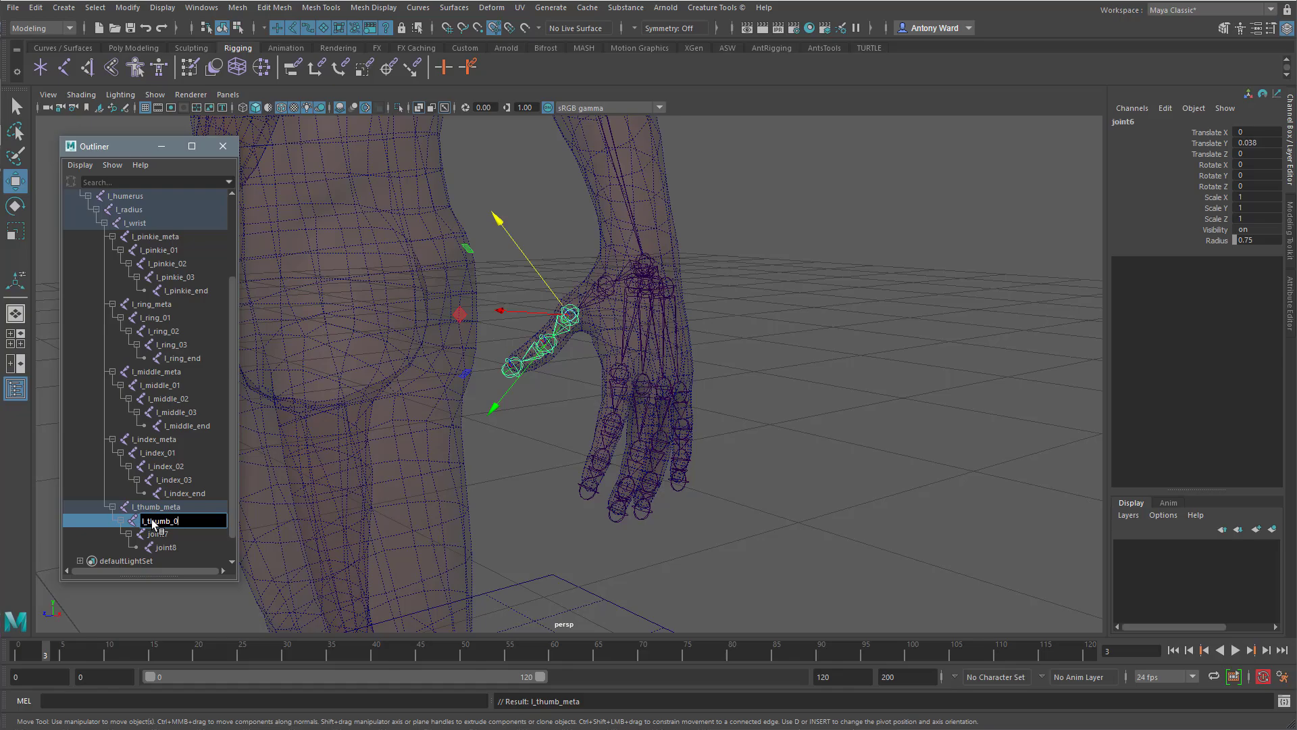
type("1")
key("Return")
double_click(157, 534)
key("ctrl+v")
type("02")
key("Return")
Rename the thumb's tip joint, joint8, as l_thumb_end and review the finished joint names in the hierarchy.
double_click(173, 548)
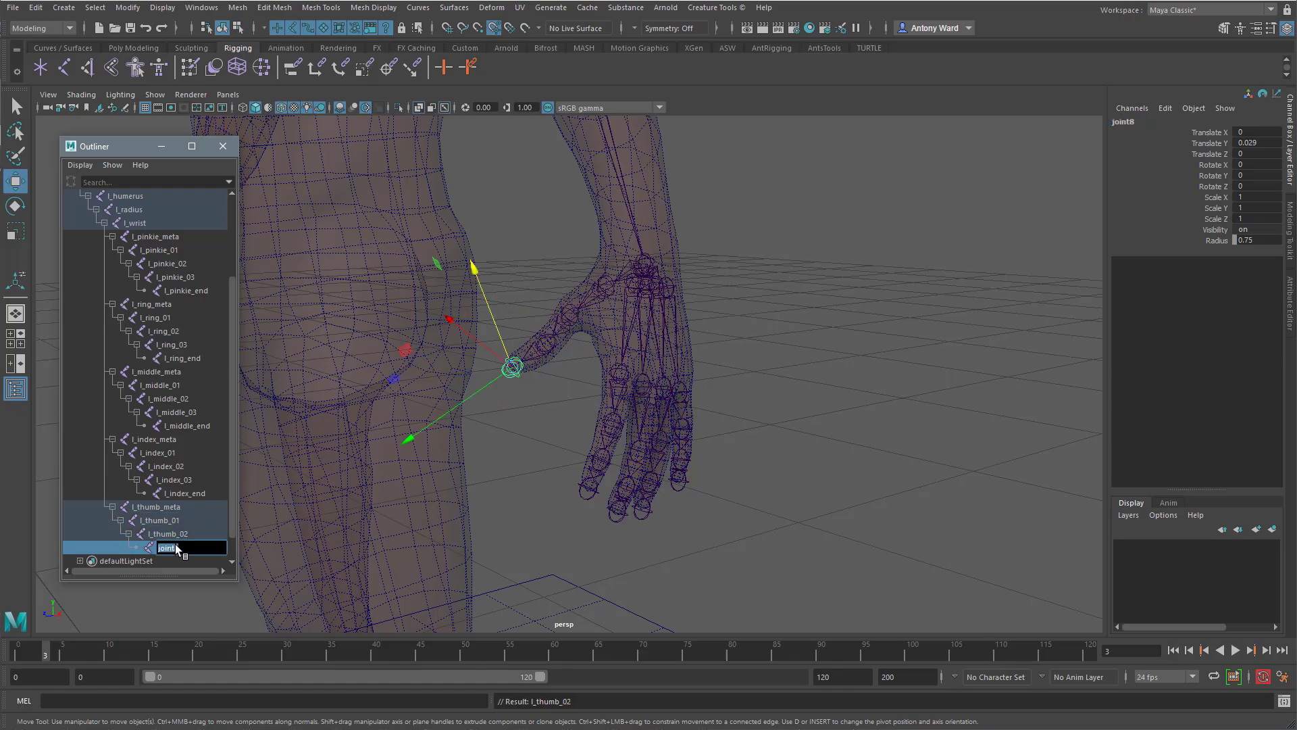
key("ctrl+v")
type("end")
key("Return")
scroll(114, 358, "up", 3)
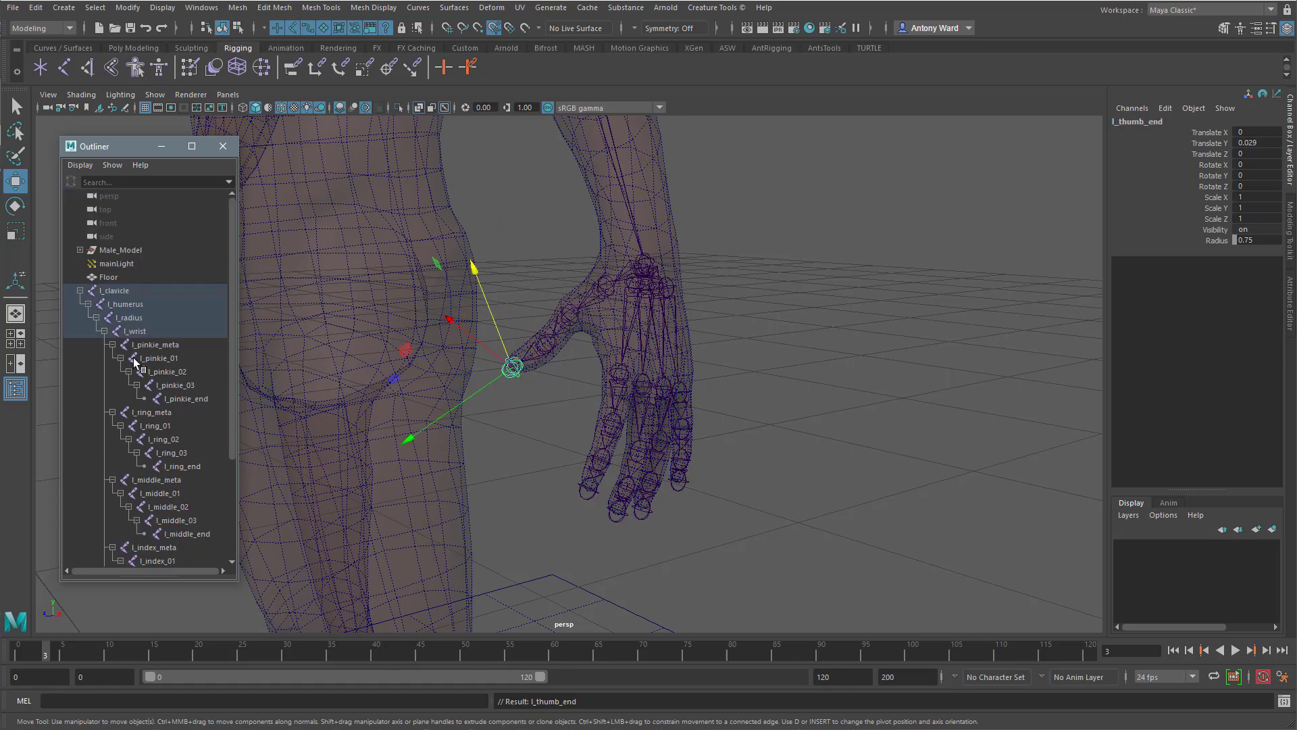
scroll(133, 347, "down", 5)
scroll(150, 354, "up", 5)
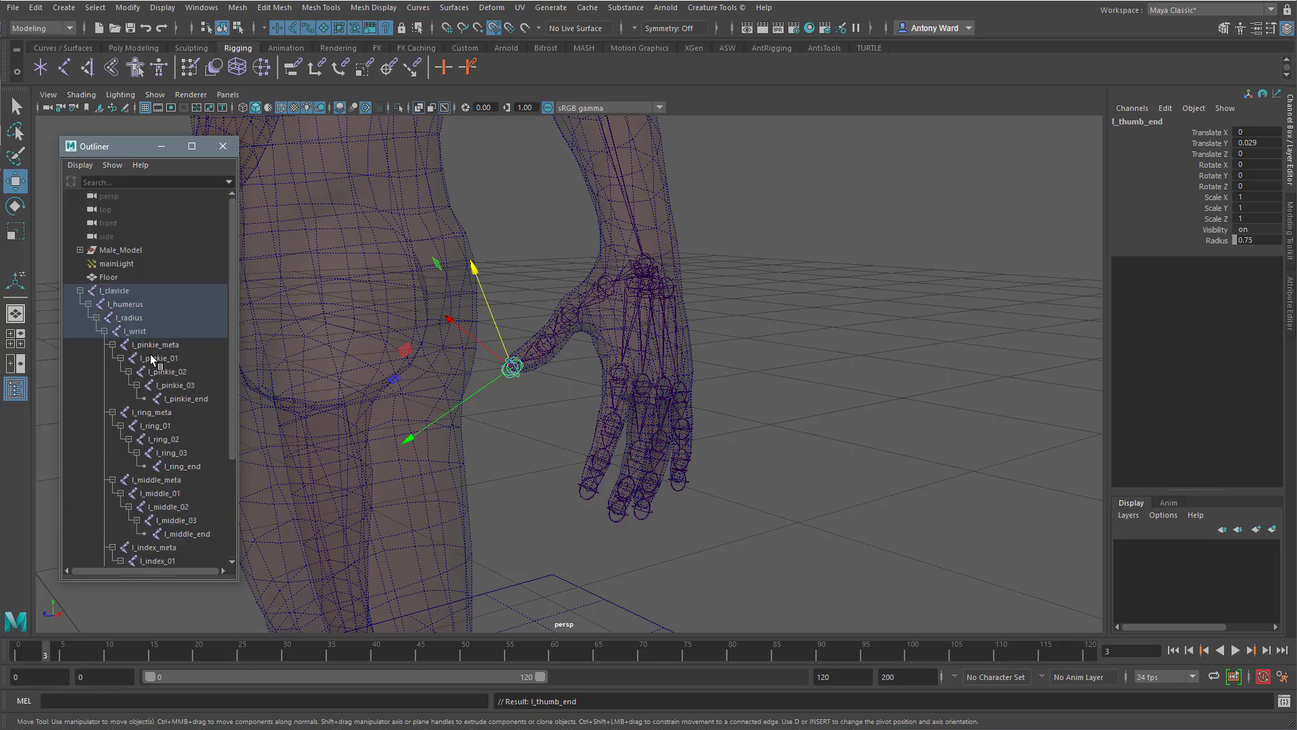
Select the l_clavicle root joint and hide the polygon body mesh in the perspective view.
left_click(932, 289)
right_click_drag(700, 350, 507, 342, "alt")
left_click_drag(507, 342, 536, 339, "alt")
right_click_drag(536, 338, 892, 325, "alt")
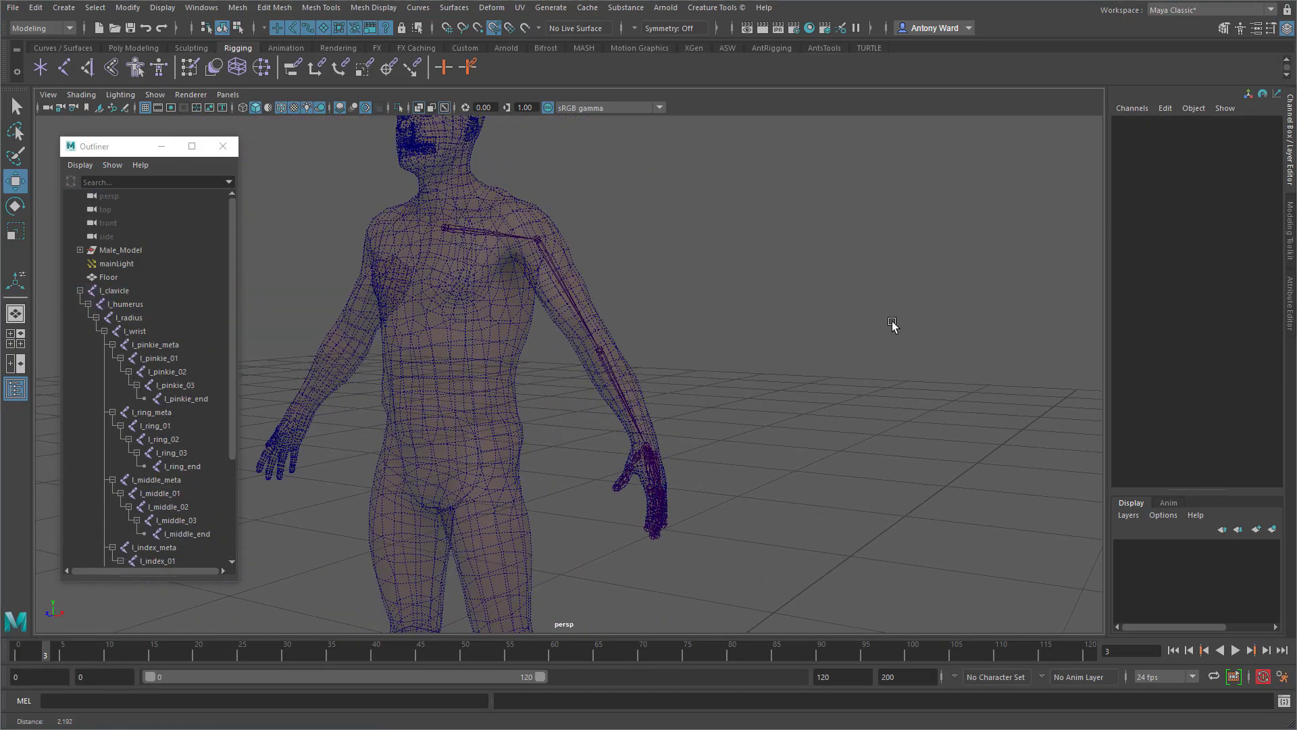
left_click(446, 226)
left_click_drag(683, 261, 702, 264, "alt")
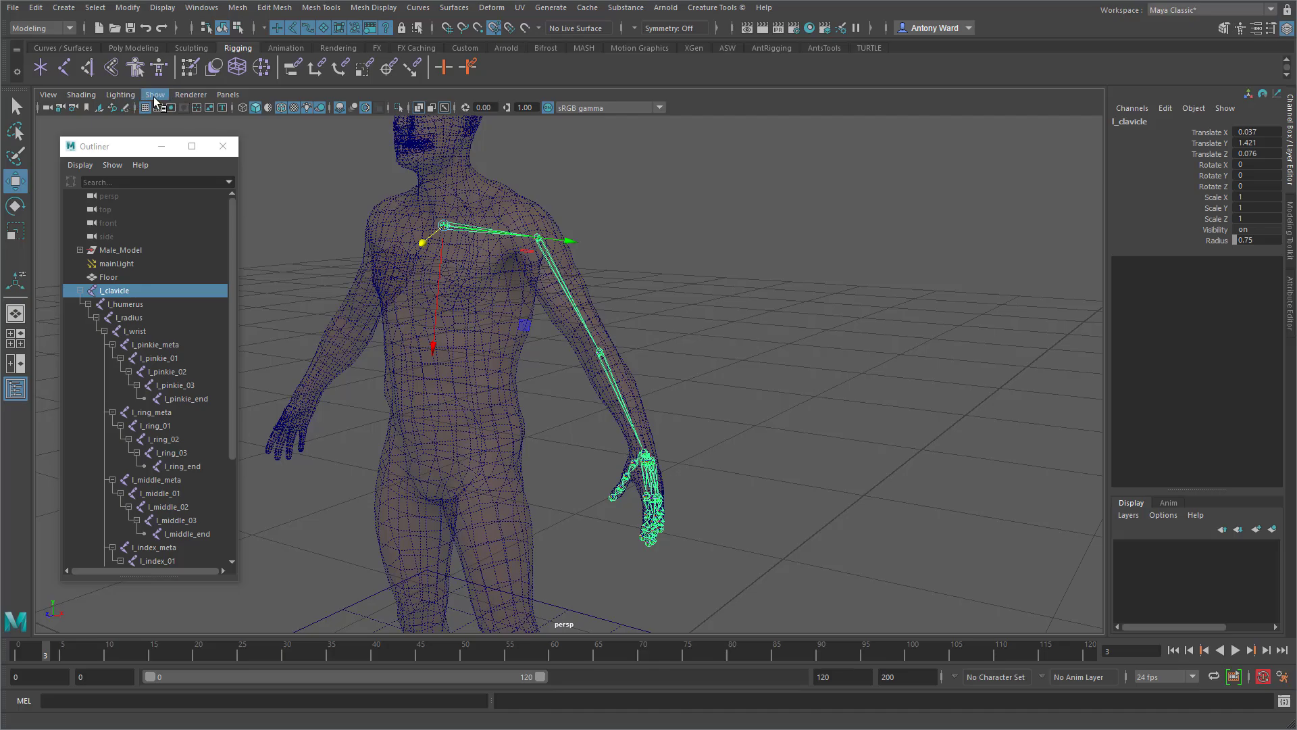
left_click(155, 94)
left_click(179, 235)
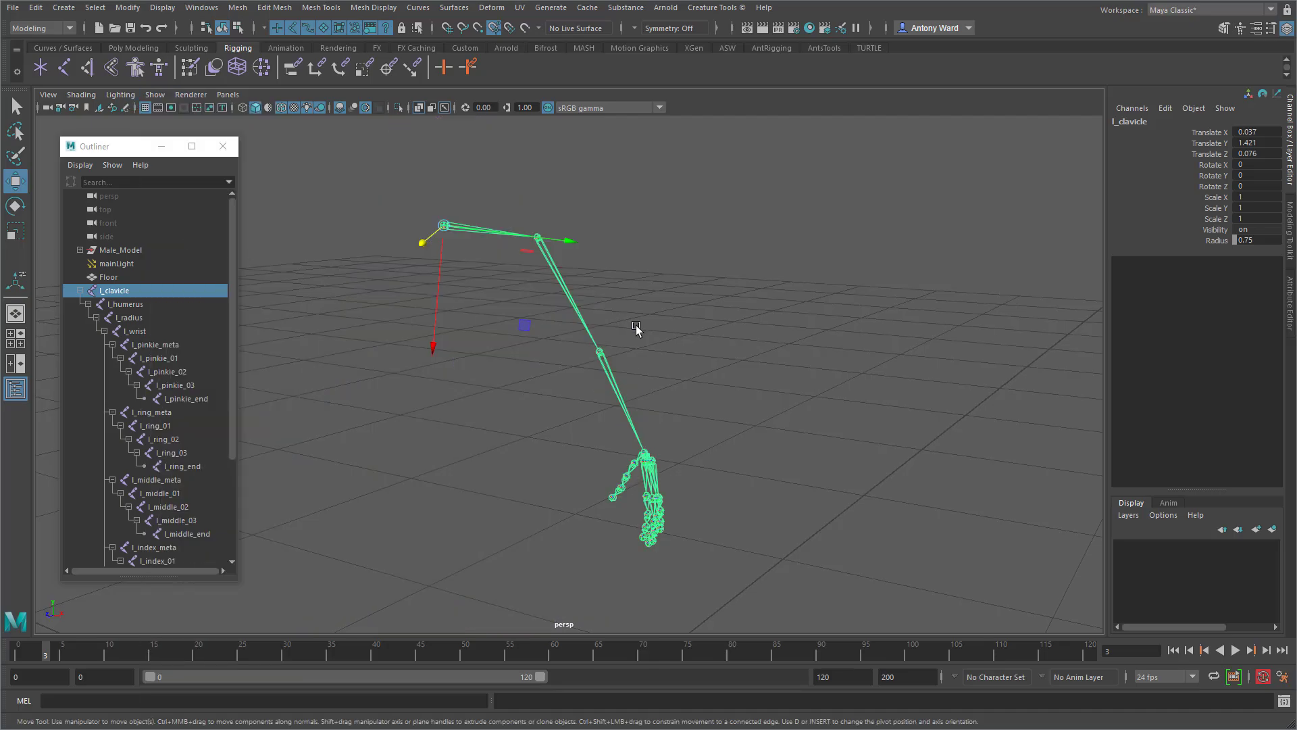
middle_click_drag(636, 329, 623, 315, "alt")
Select the whole joint hierarchy under l_clavicle and display the local rotation axes of all its joints.
left_click(95, 7)
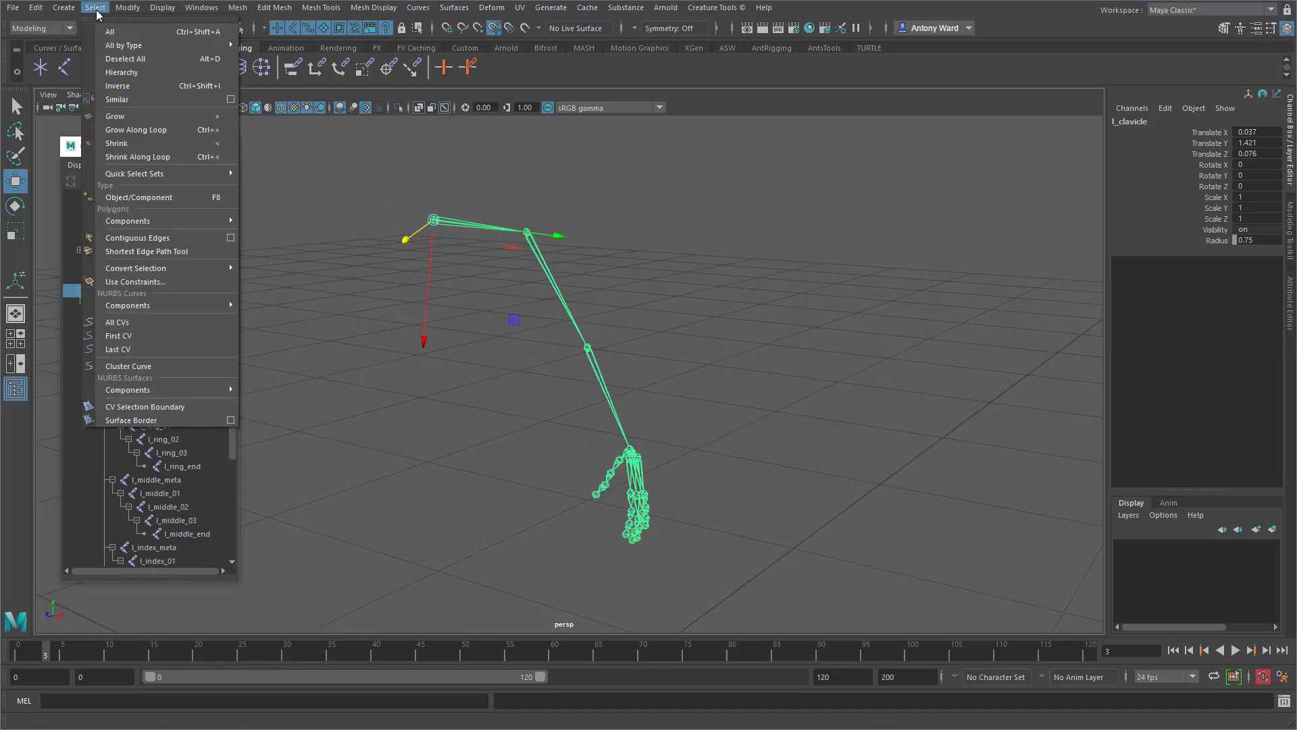
left_click(122, 72)
left_click(162, 7)
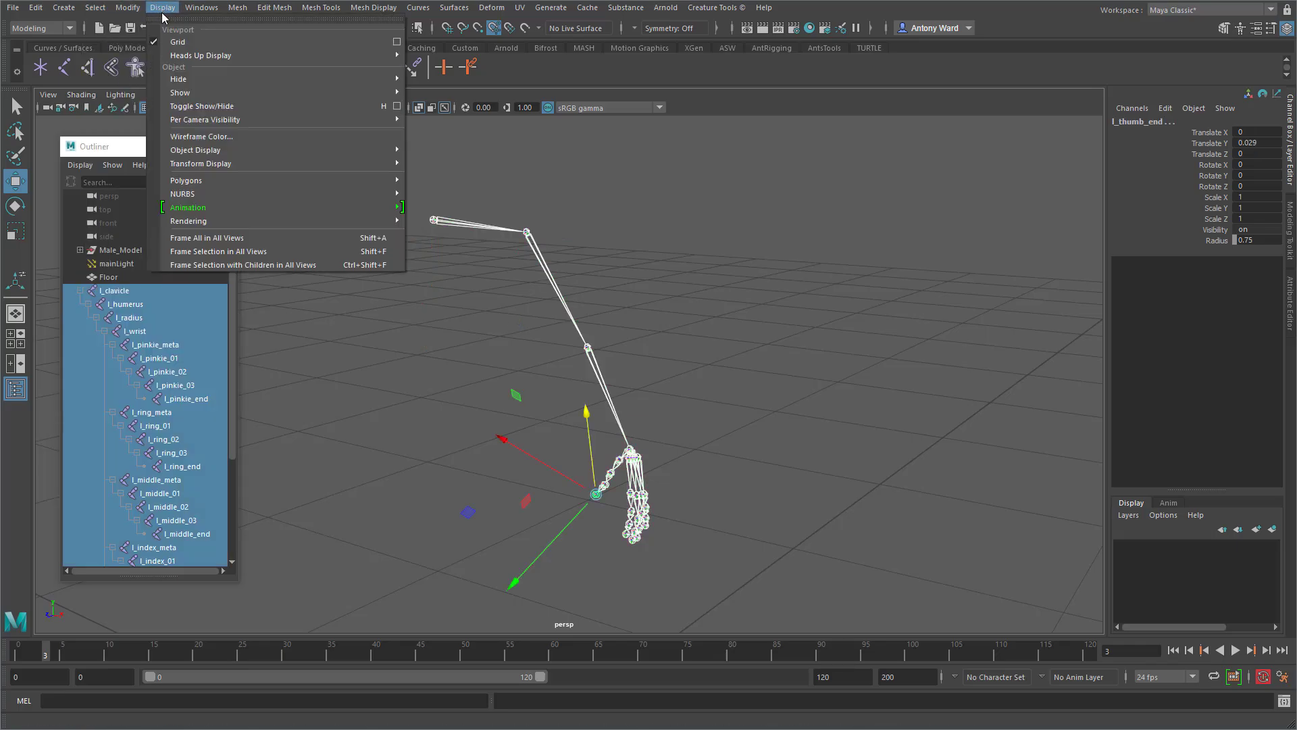
mouse_move(250, 163)
left_click(469, 175)
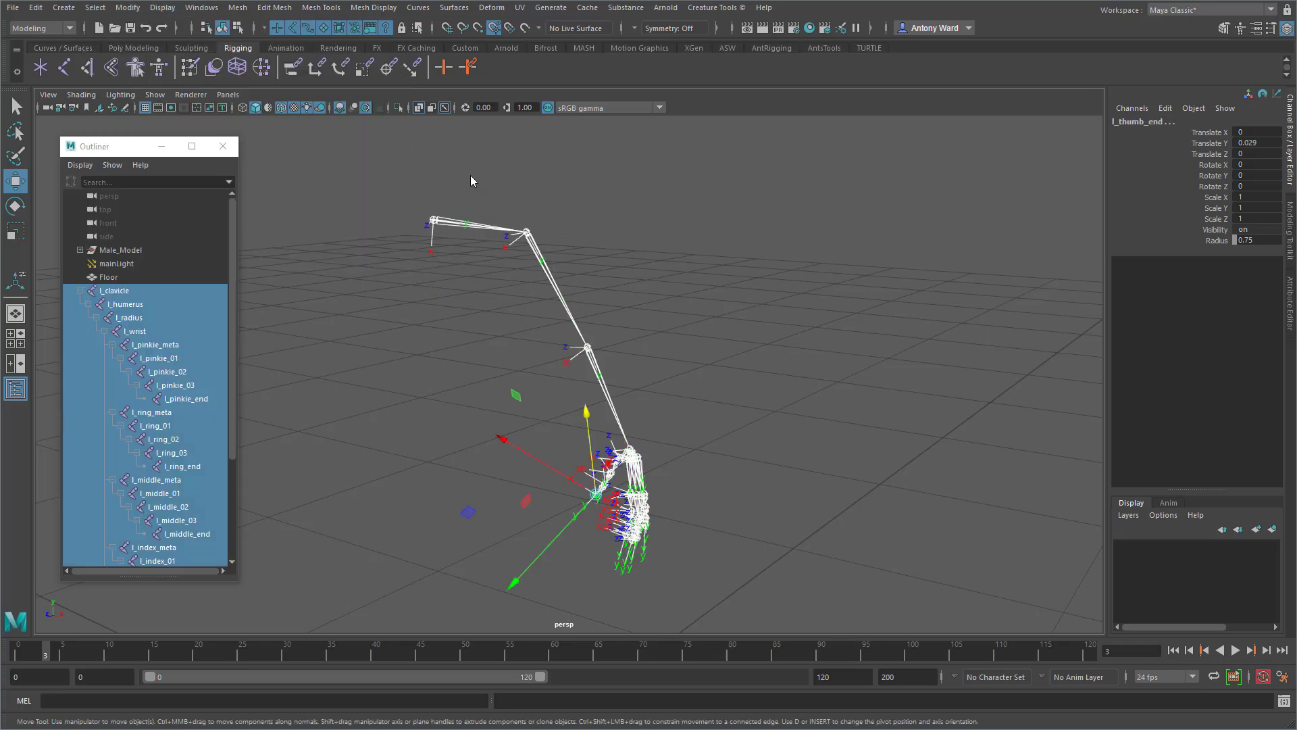
Deselect the joints and examine how the local rotation axes are oriented along the arm, hand and fingers.
left_click_drag(747, 515, 727, 552, "alt")
right_click_drag(727, 552, 771, 495, "alt")
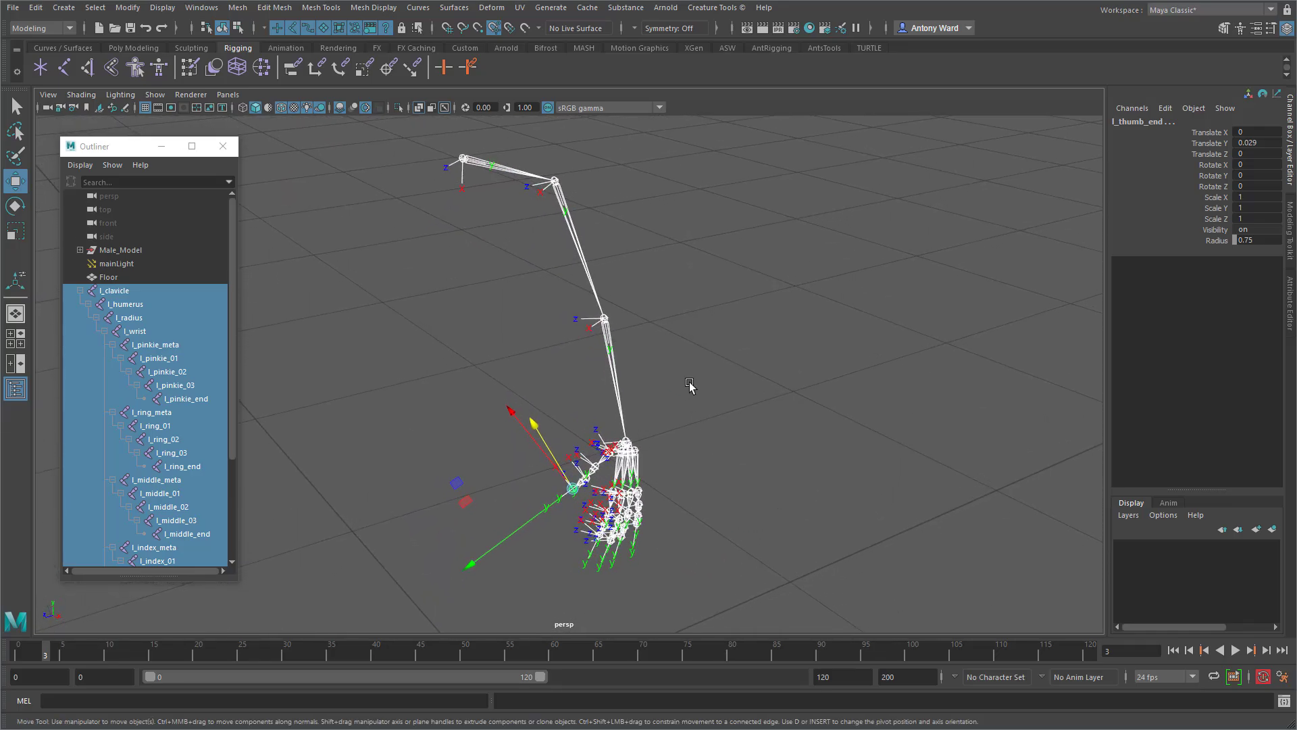
mouse_move(709, 382)
left_mouse_down("alt")
mouse_move(739, 365)
mouse_move(726, 368)
left_mouse_up("alt")
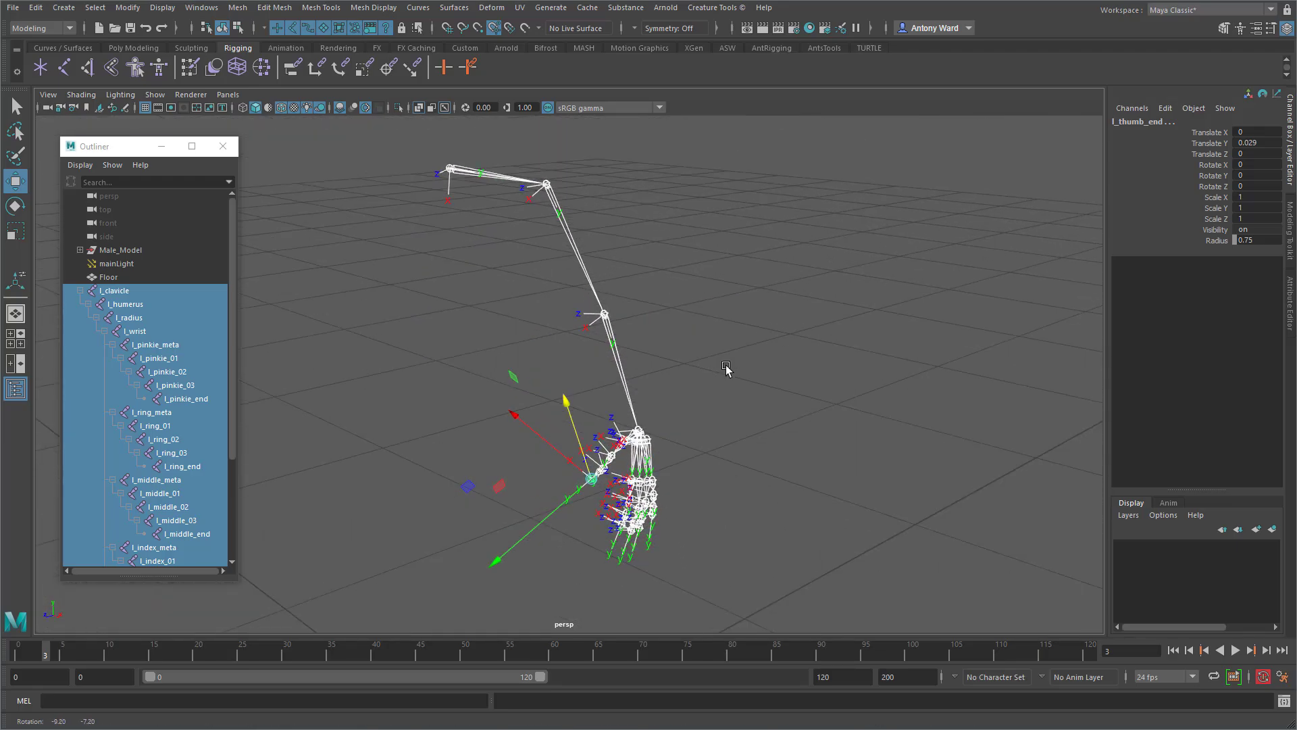
left_click(726, 368)
left_click_drag(623, 385, 730, 366, "alt")
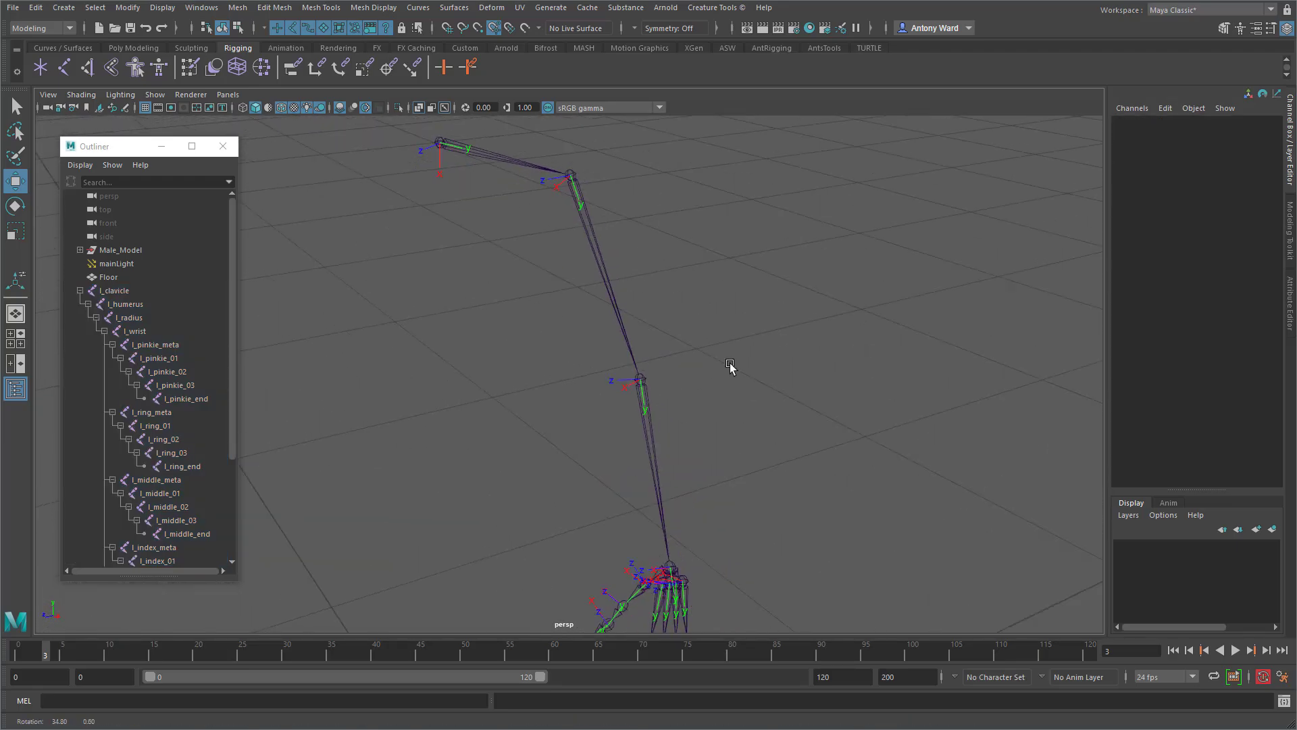
middle_click_drag(730, 365, 675, 293, "alt")
left_click_drag(690, 281, 814, 365)
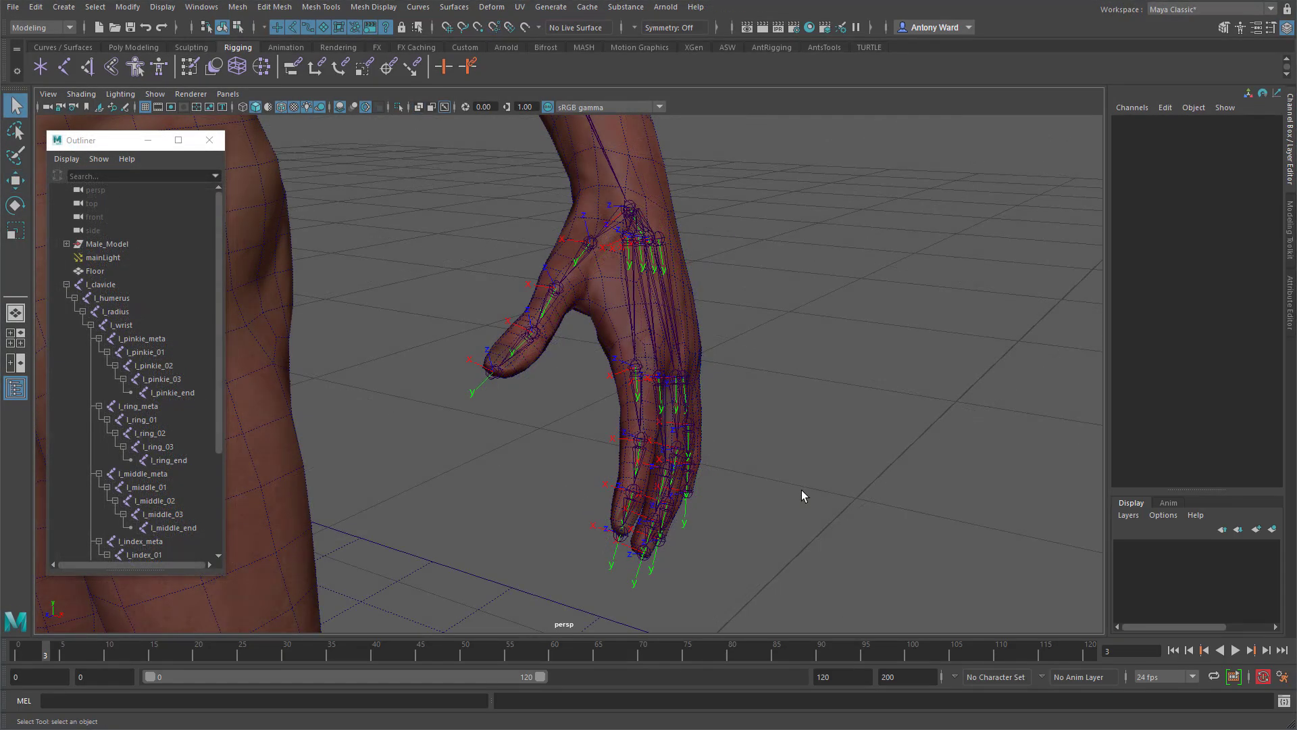
left_click_drag(572, 415, 566, 413, "alt")
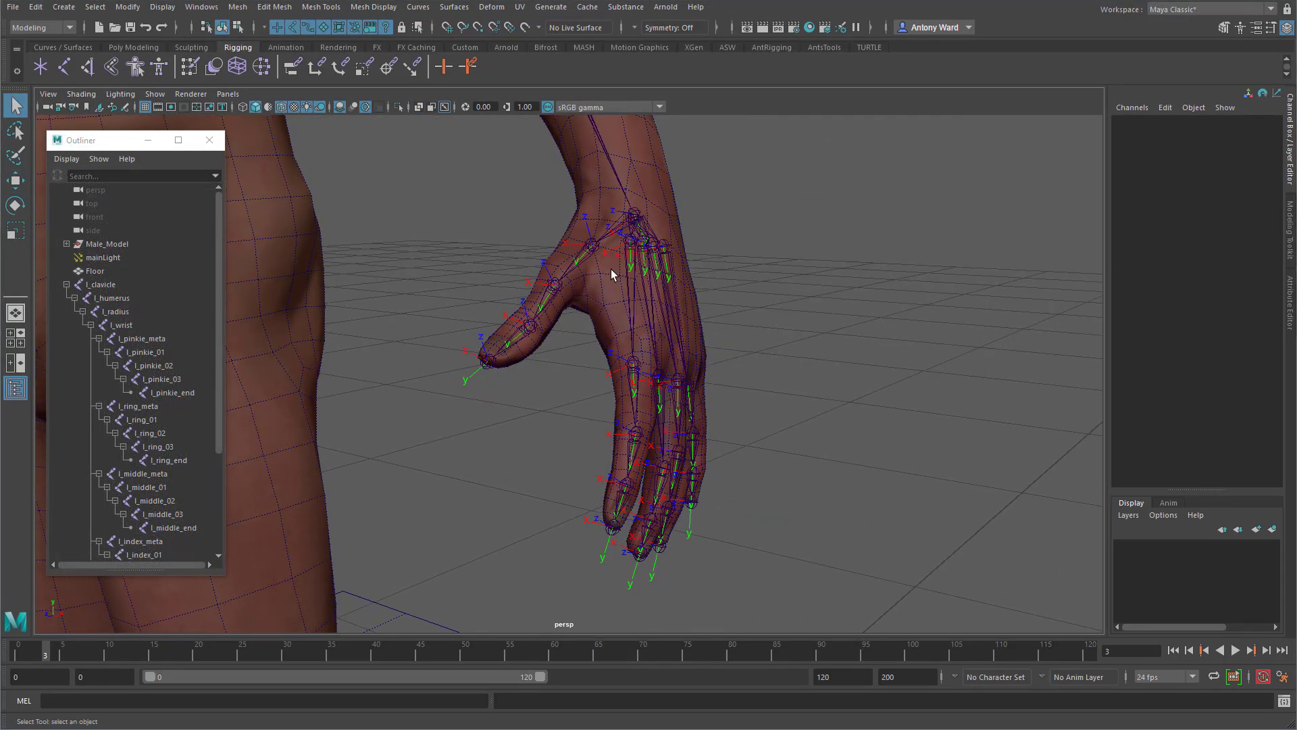
Test the joint axes by rotating the selected thumb and index finger joints together, and undo the rotation.
left_click(592, 245)
key("e")
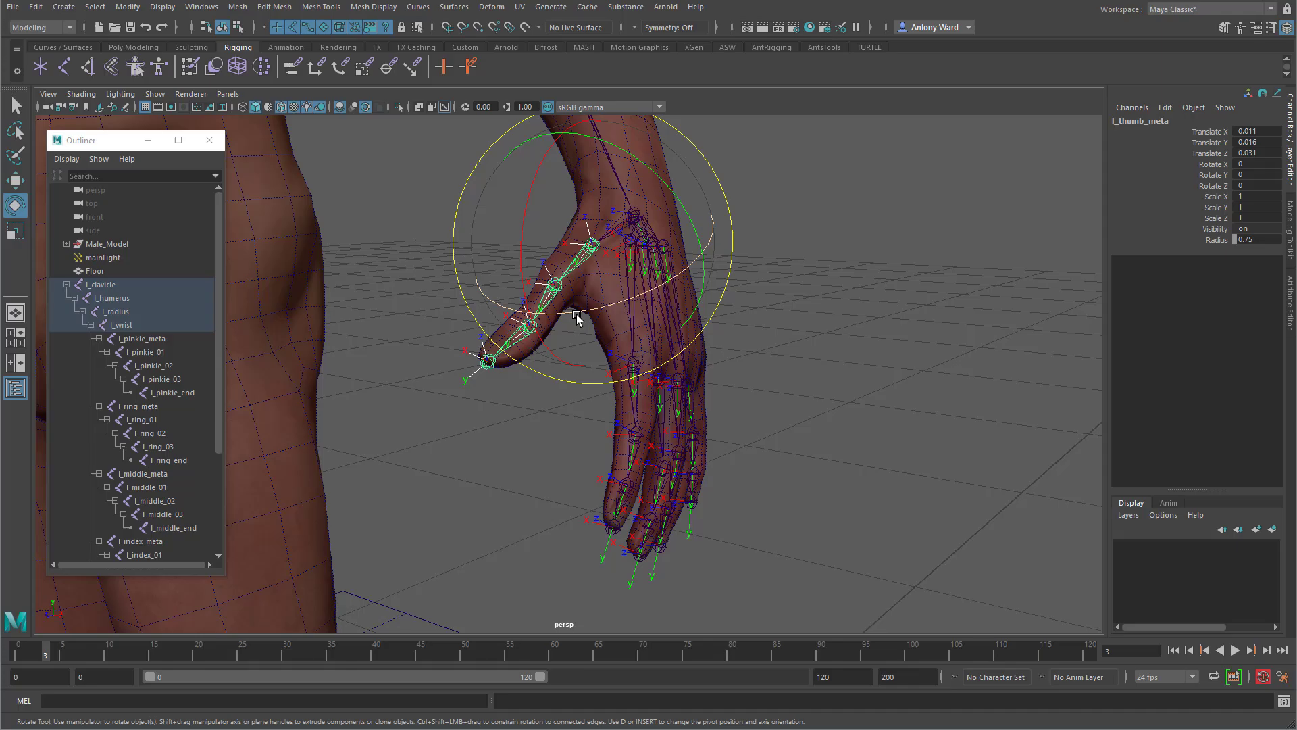
key("t")
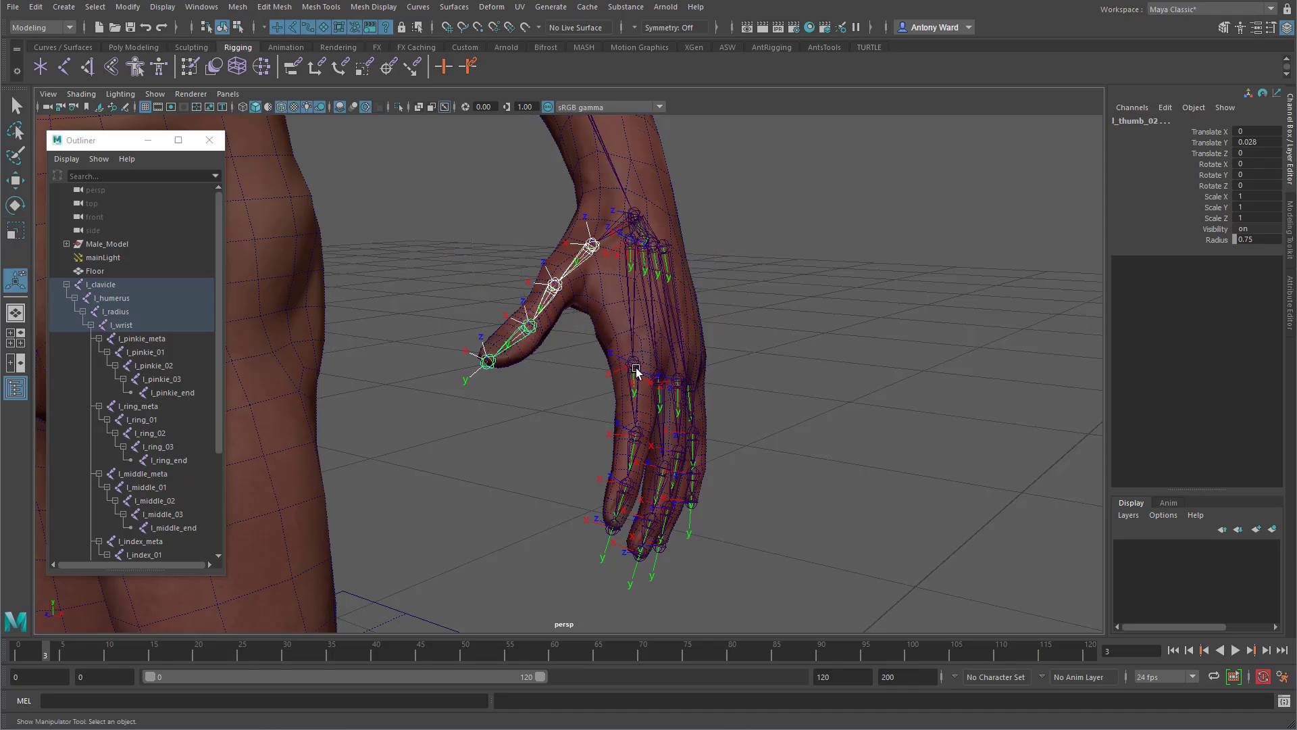
left_click(636, 373)
key("e")
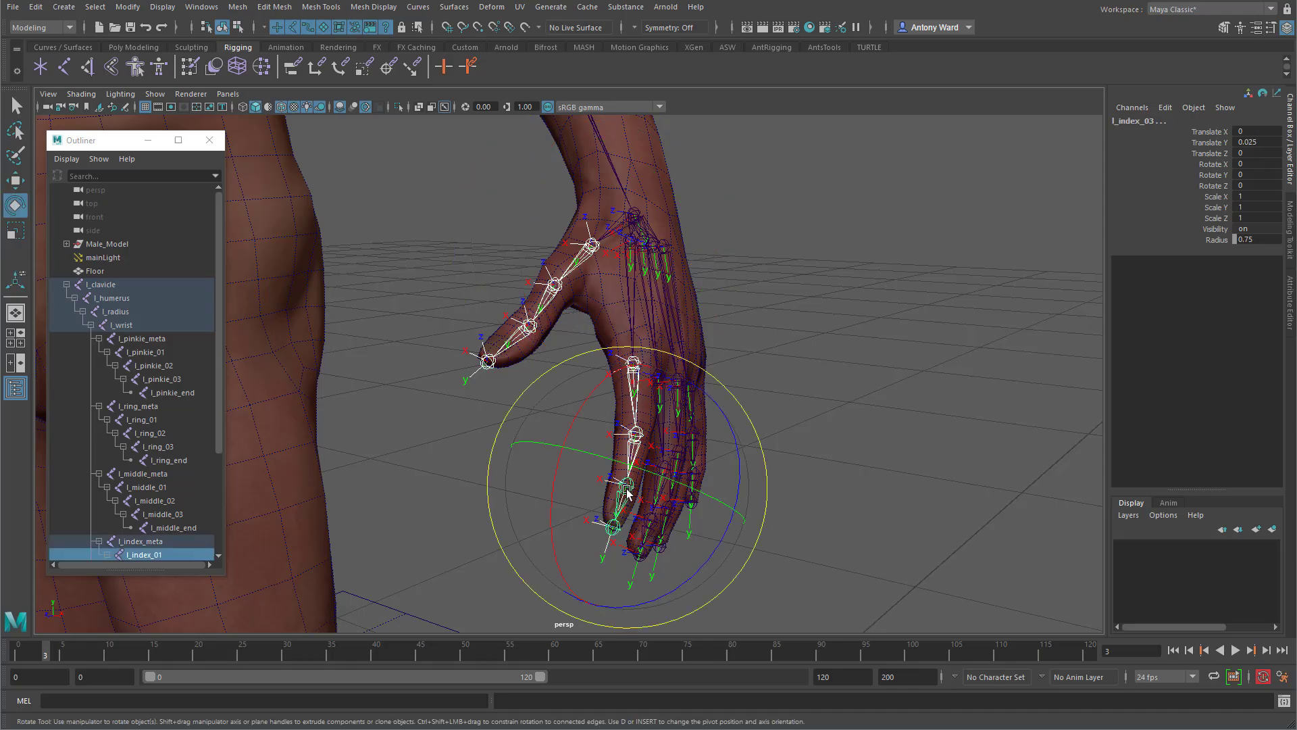
left_click_drag(740, 457, 732, 536)
key("ctrl+z")
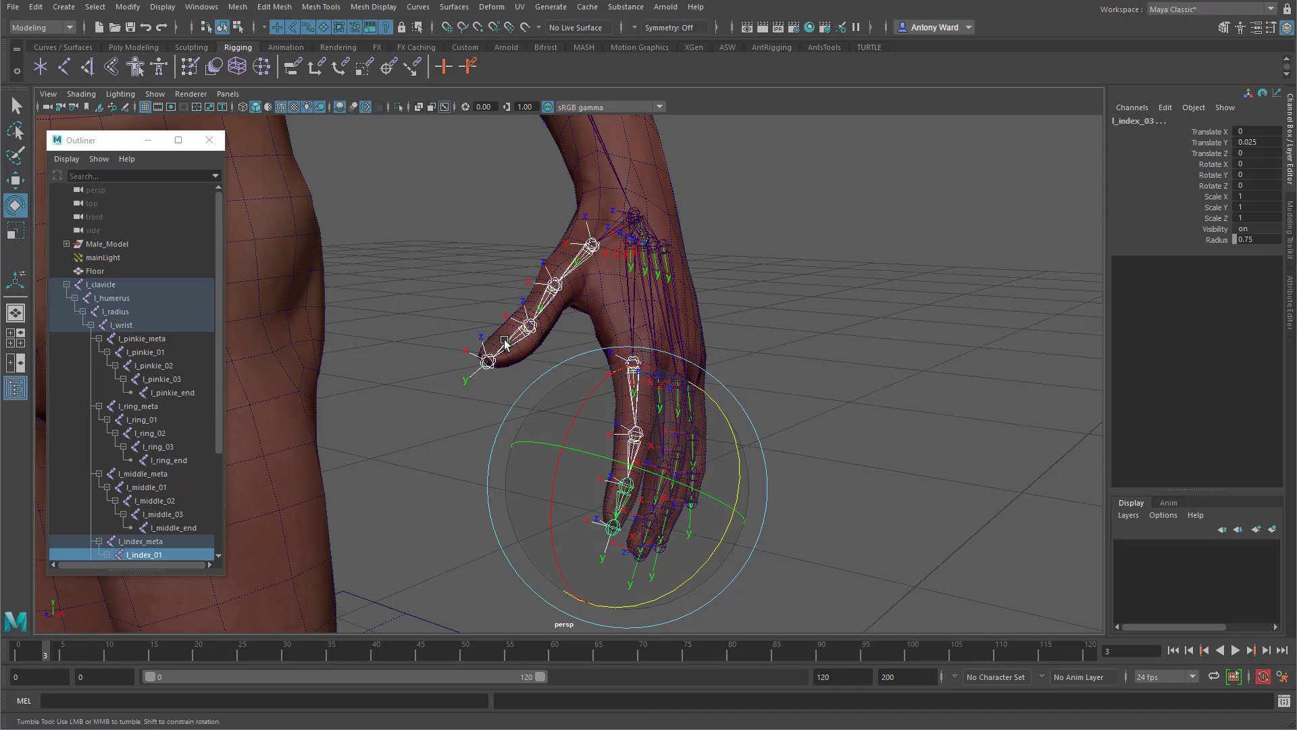
Examine the thumb joints' rotation axes up close against the thumb mesh and clear the selection.
left_click_drag(499, 325, 527, 354, "alt")
right_click_drag(527, 353, 623, 357, "alt")
middle_click_drag(635, 267, 654, 374, "alt")
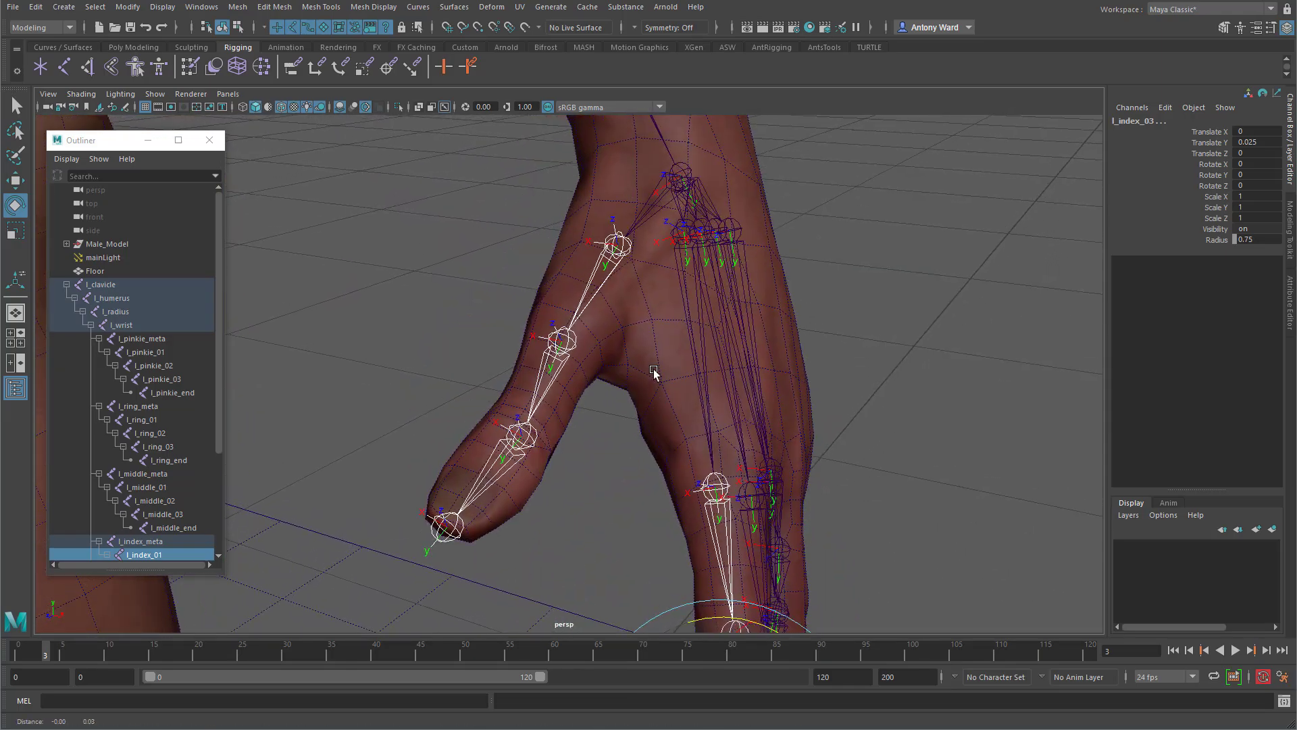
left_click_drag(655, 374, 676, 348, "alt")
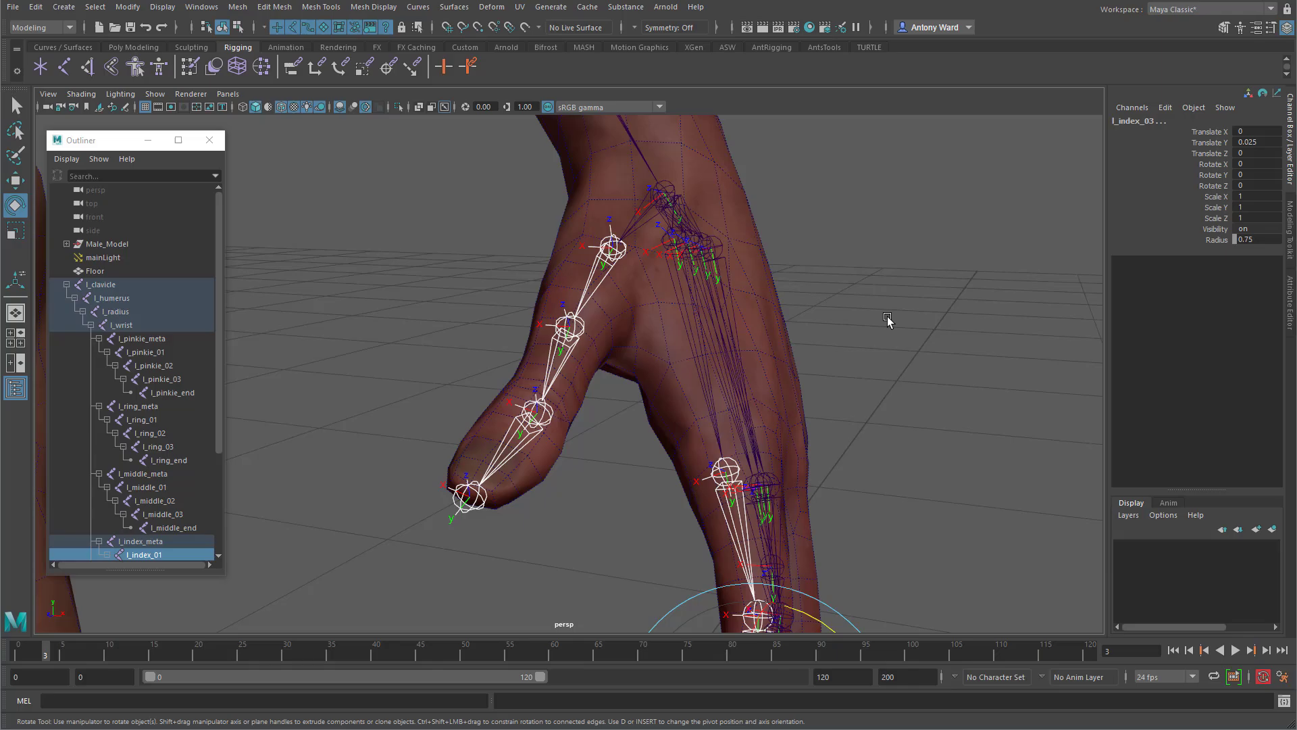
left_click(886, 318)
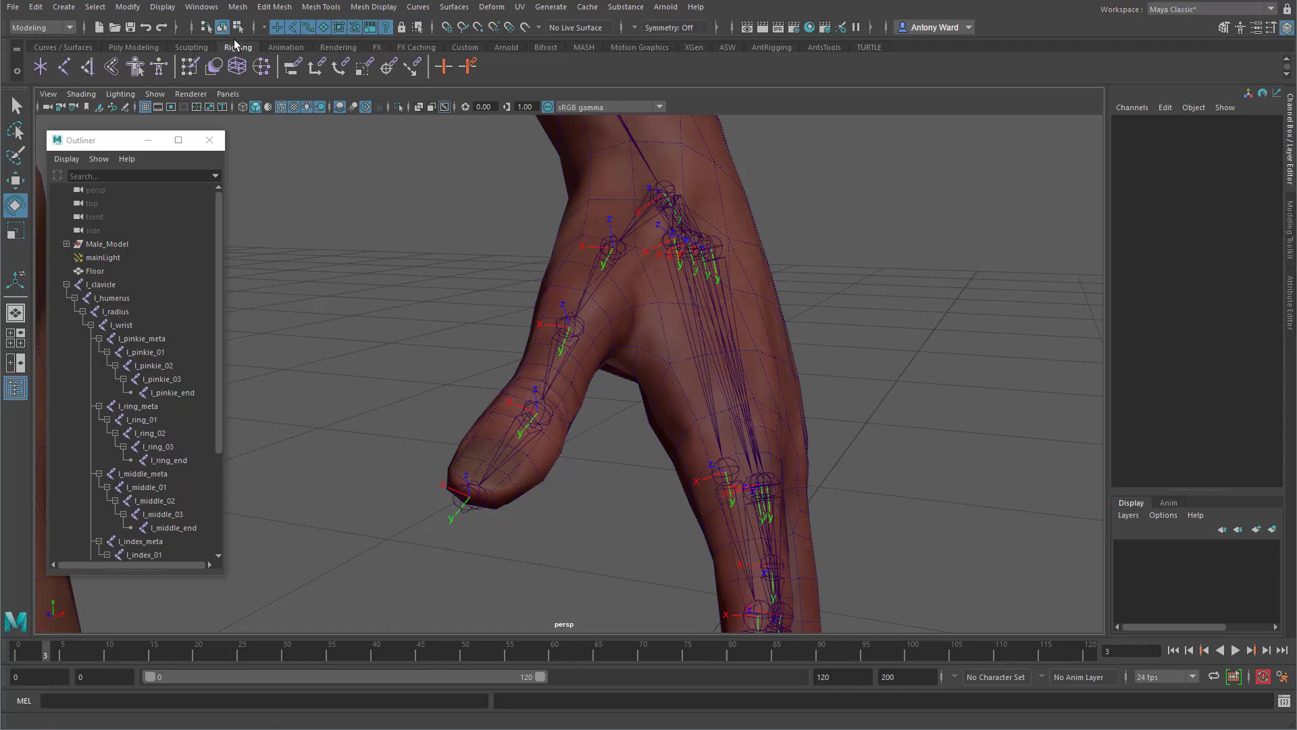
Switch to component selection with only local rotation axes selectable, and pick the axis at the thumb's base joint.
left_click(238, 27)
left_click(385, 27)
key("F8")
left_click(238, 27)
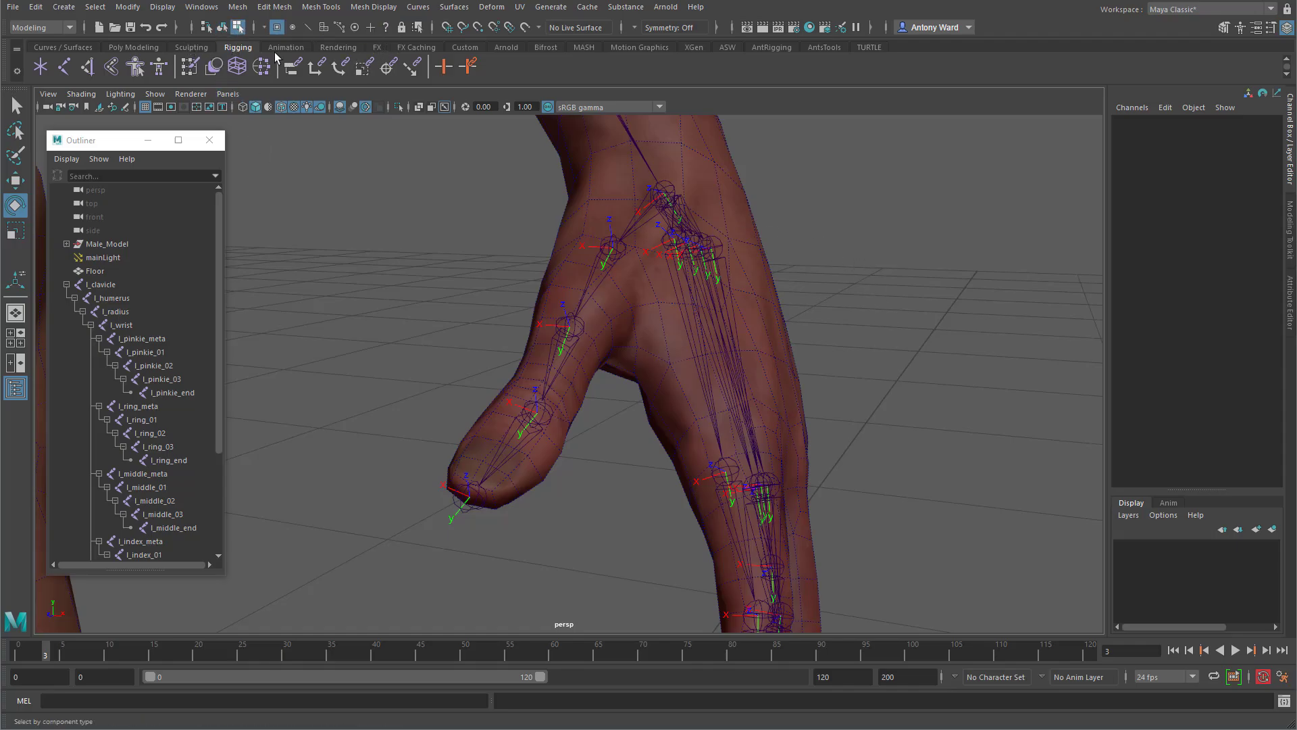
right_click(385, 28)
right_click(385, 29)
left_click(404, 53)
right_click(387, 32)
left_click(402, 42)
left_click(612, 233)
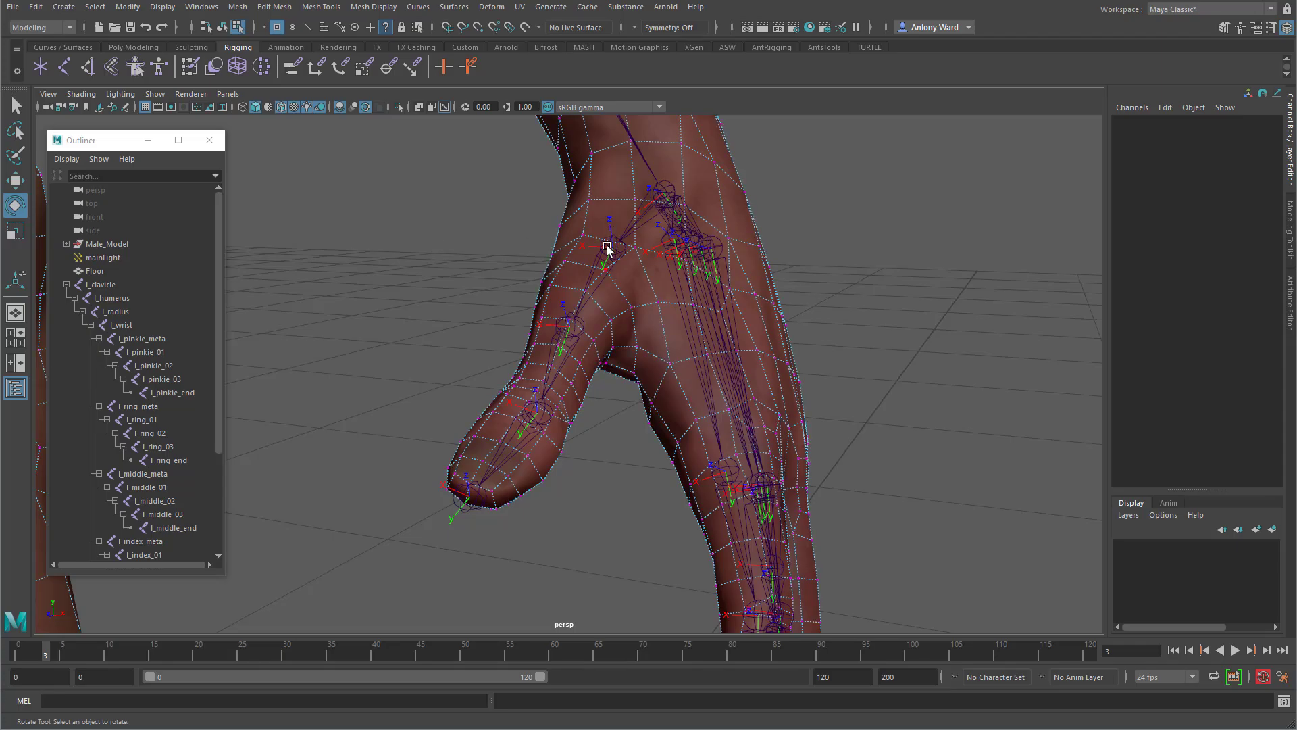
Select the local rotation axes of all the thumb joints, from l_thumb_meta through l_thumb_01 and l_thumb_02 to l_thumb_end.
left_click(614, 251)
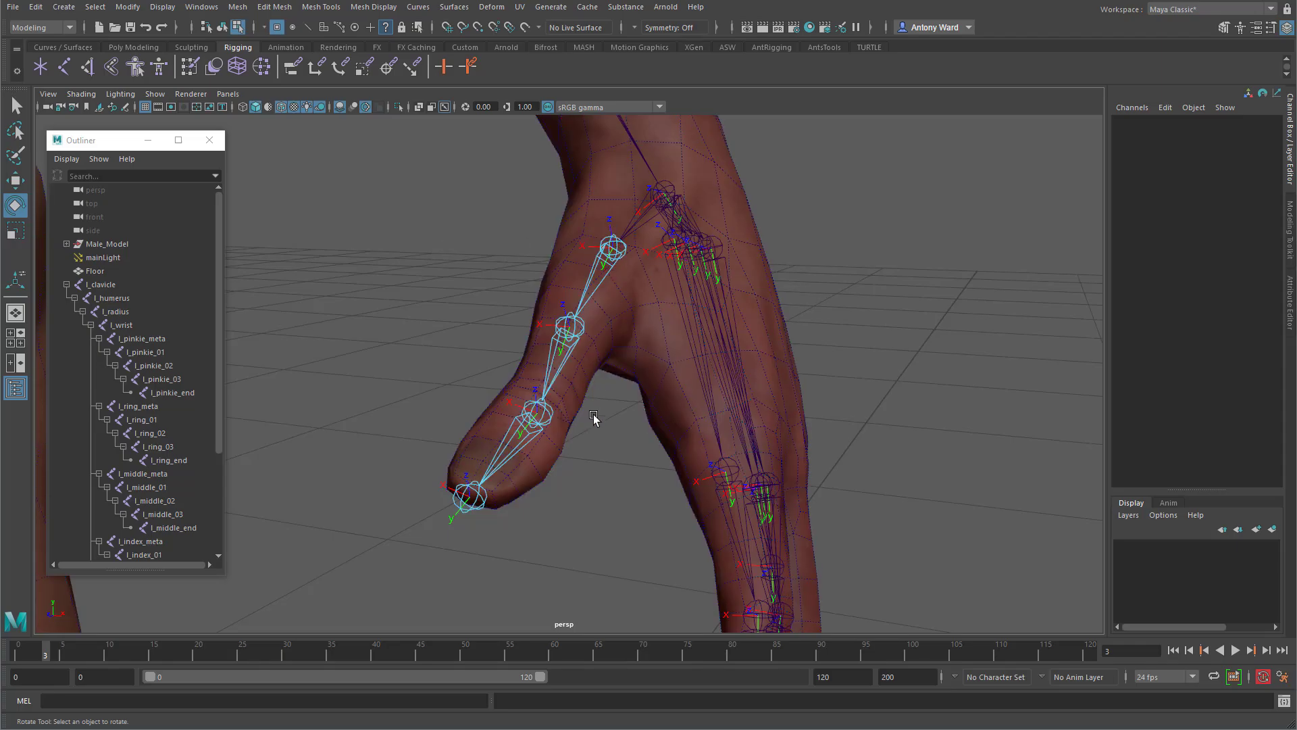
right_click_drag(567, 454, 619, 276, "alt")
left_click(616, 220)
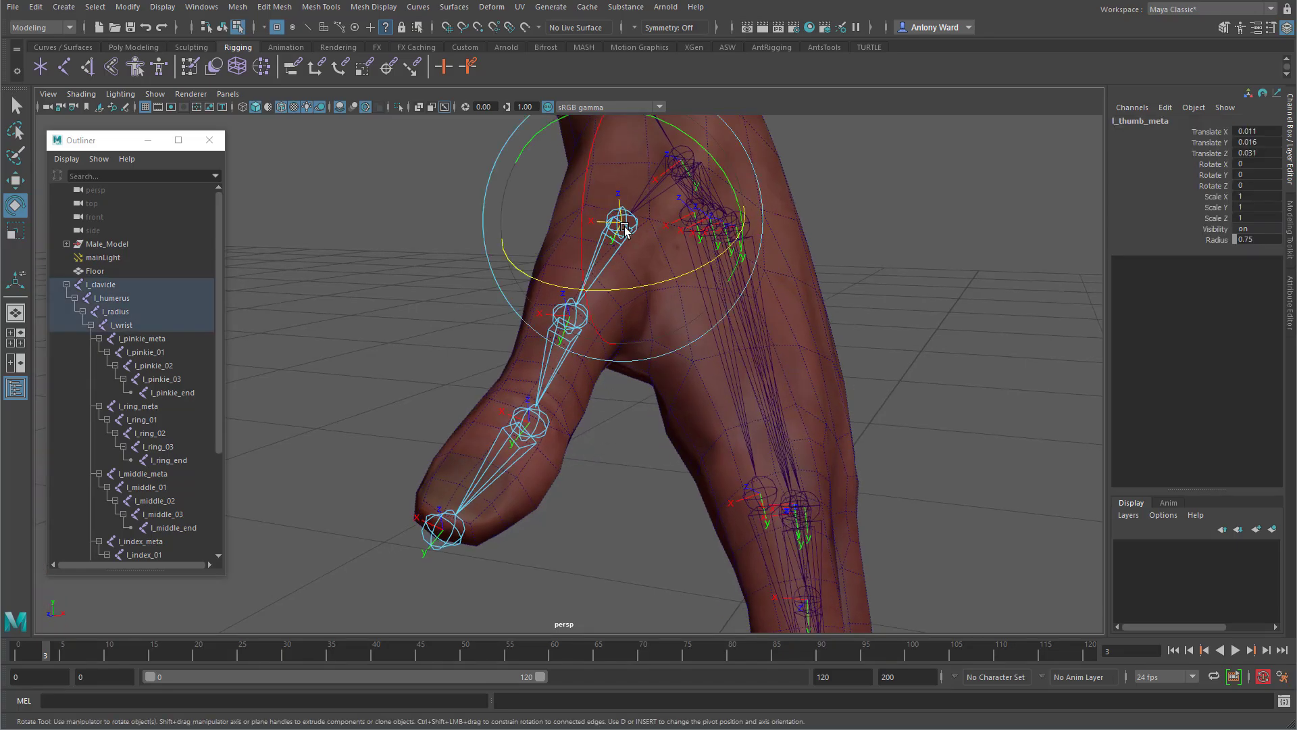
key("t")
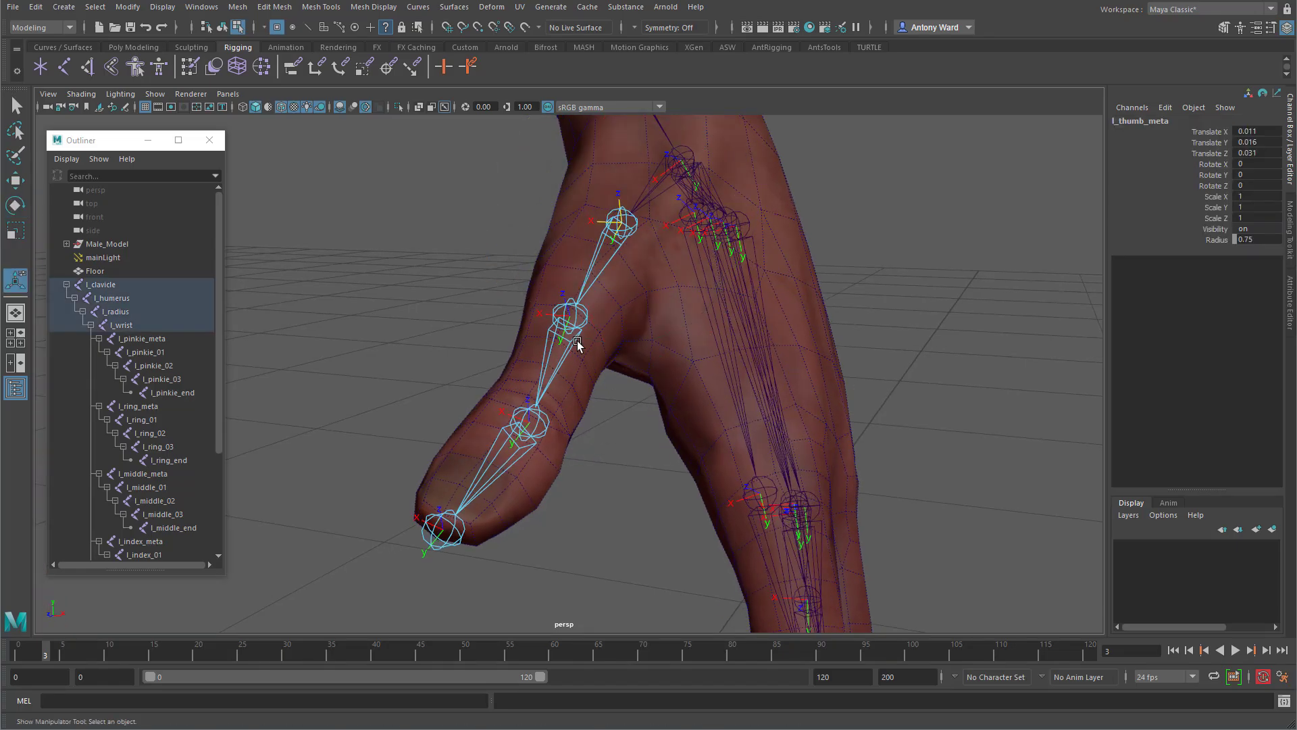
left_click(566, 312)
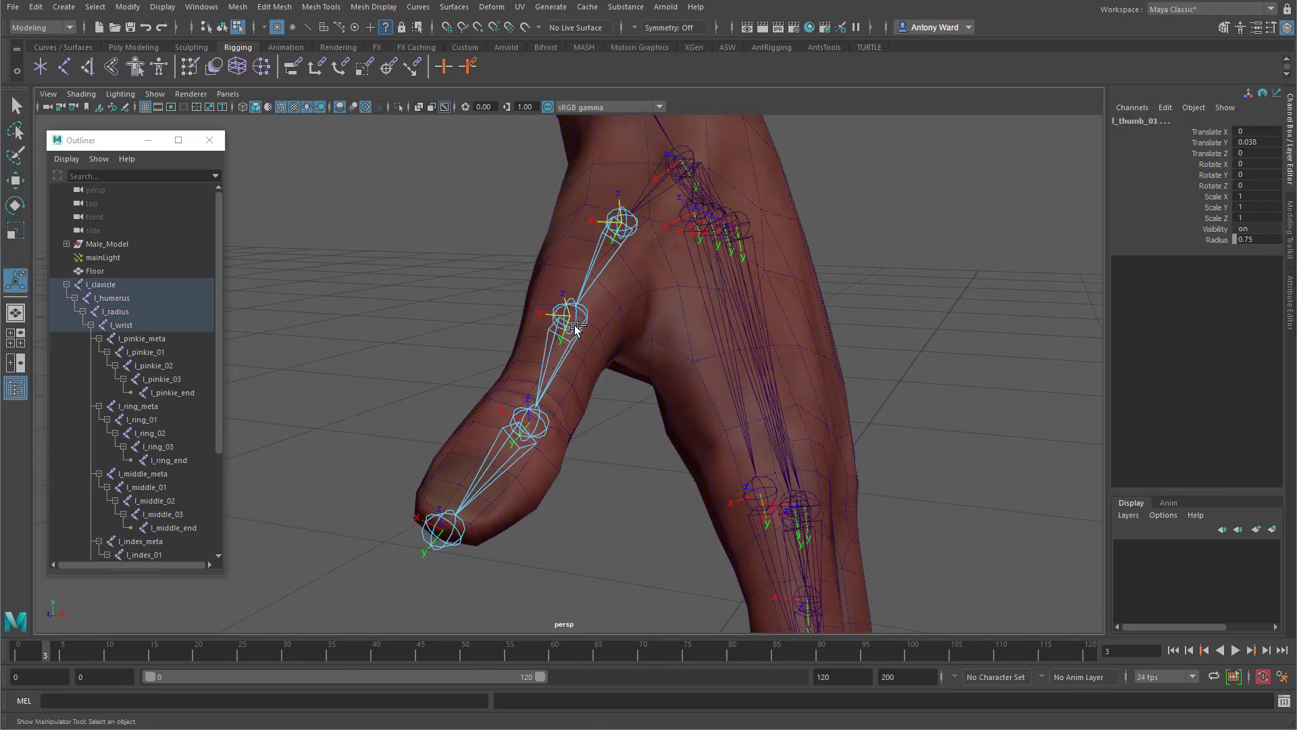
left_click(533, 424)
left_click(449, 542)
Rotate the selected thumb joint axes together about their Y axis to line them up with the thumb's natural bend.
left_click_drag(619, 500, 617, 248, "alt")
key("e")
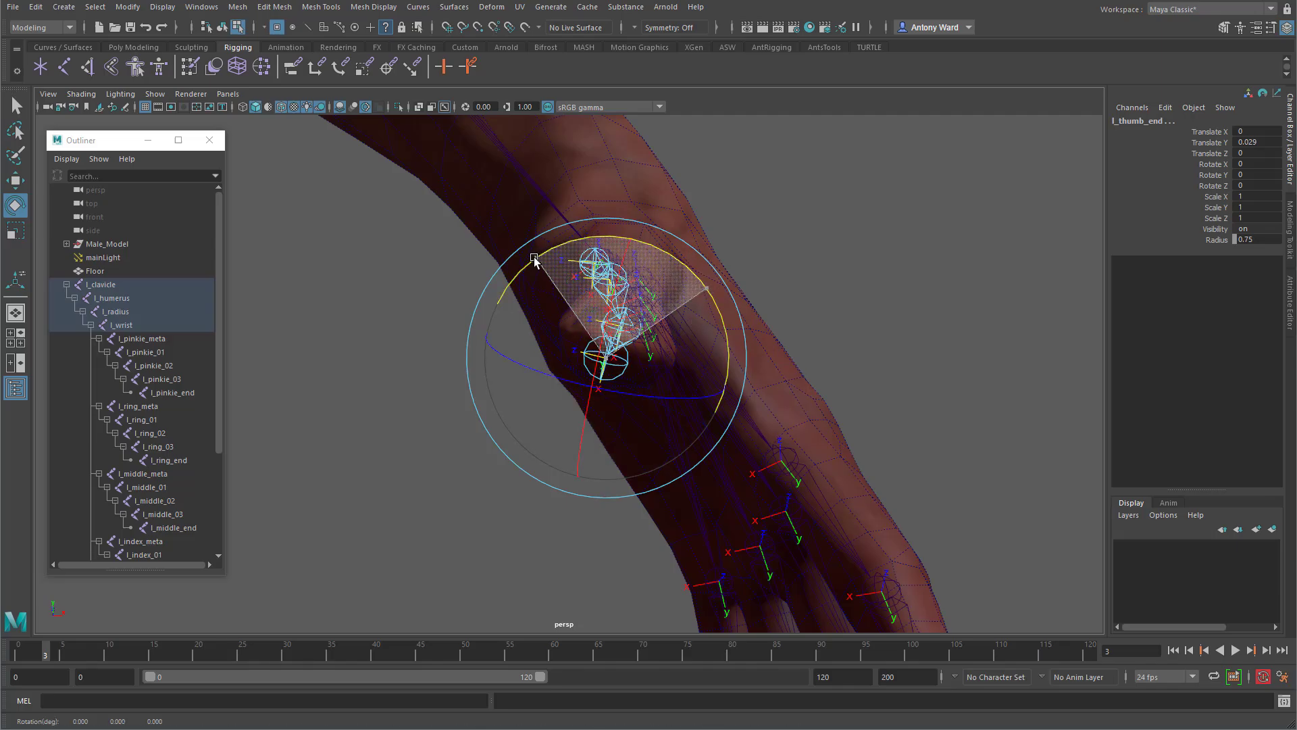
left_click_drag(522, 263, 524, 266)
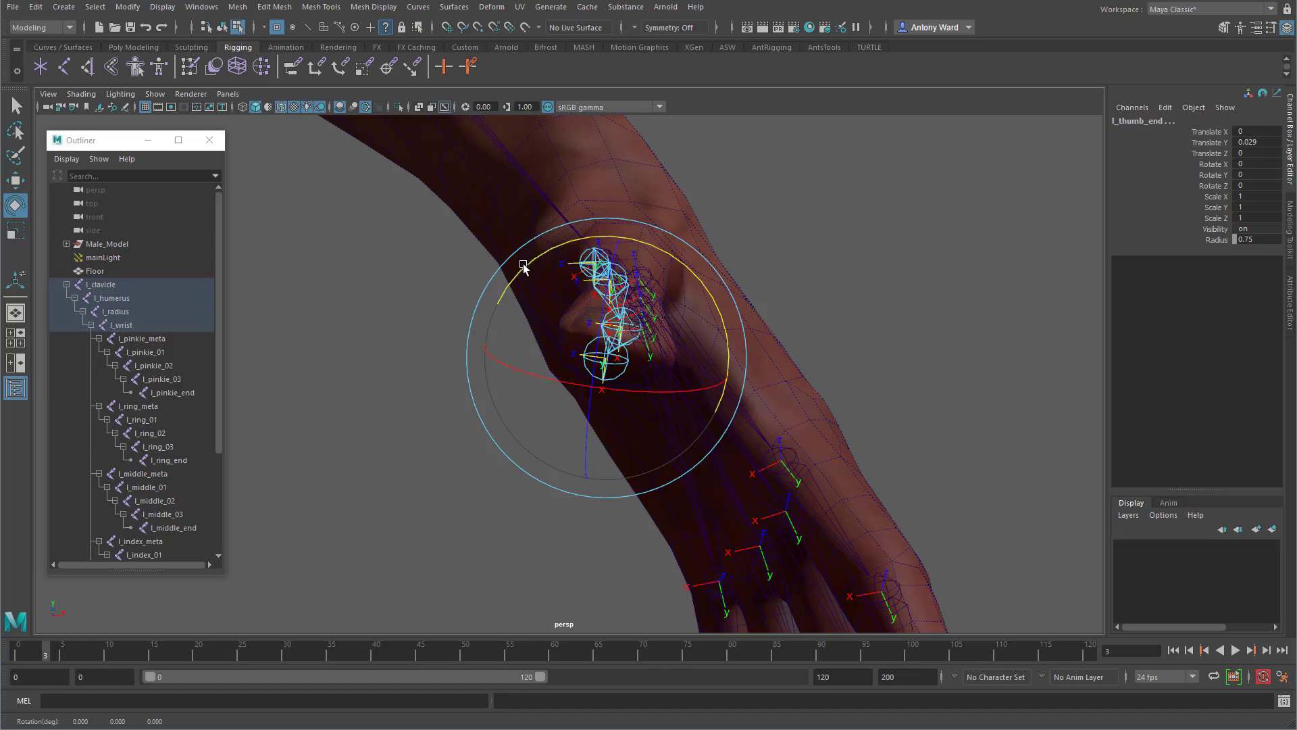
left_click_drag(836, 302, 831, 328, "alt")
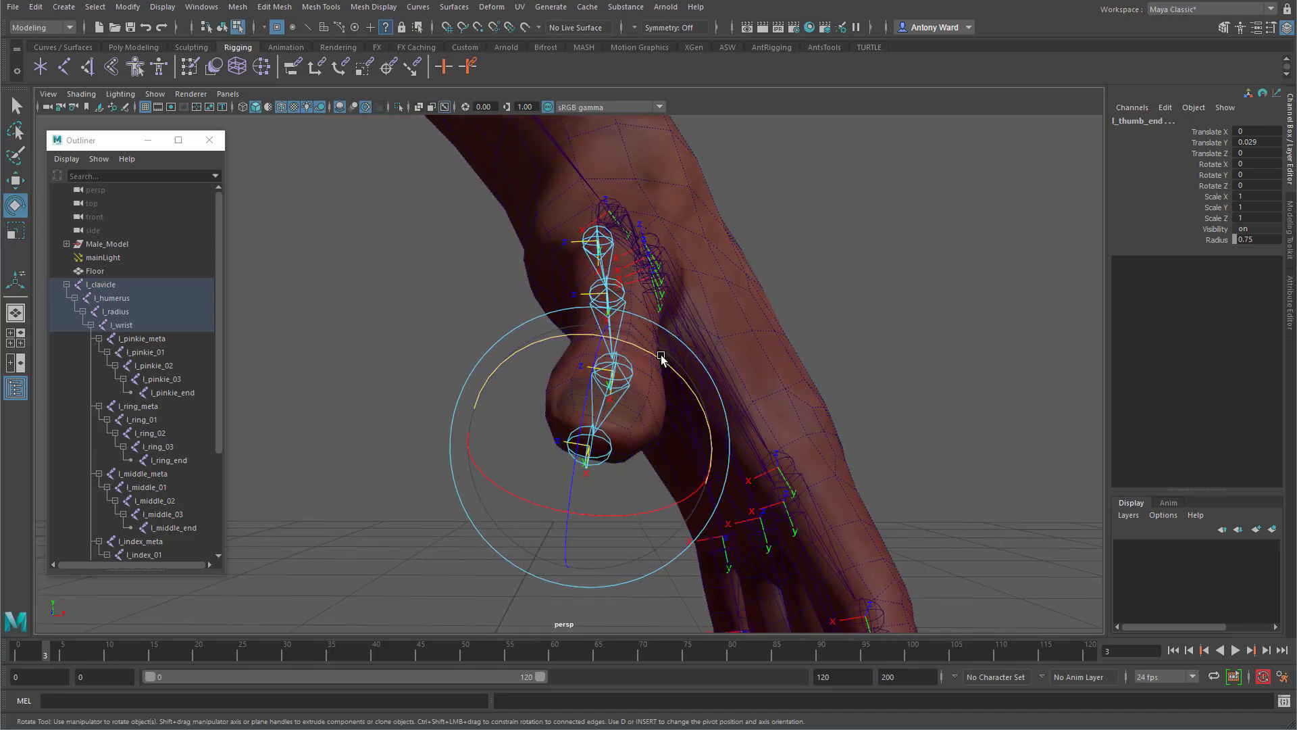
left_click_drag(663, 359, 667, 357)
Clear the axis selection and return to object selection mode.
left_click_drag(848, 363, 717, 342, "alt")
key("w")
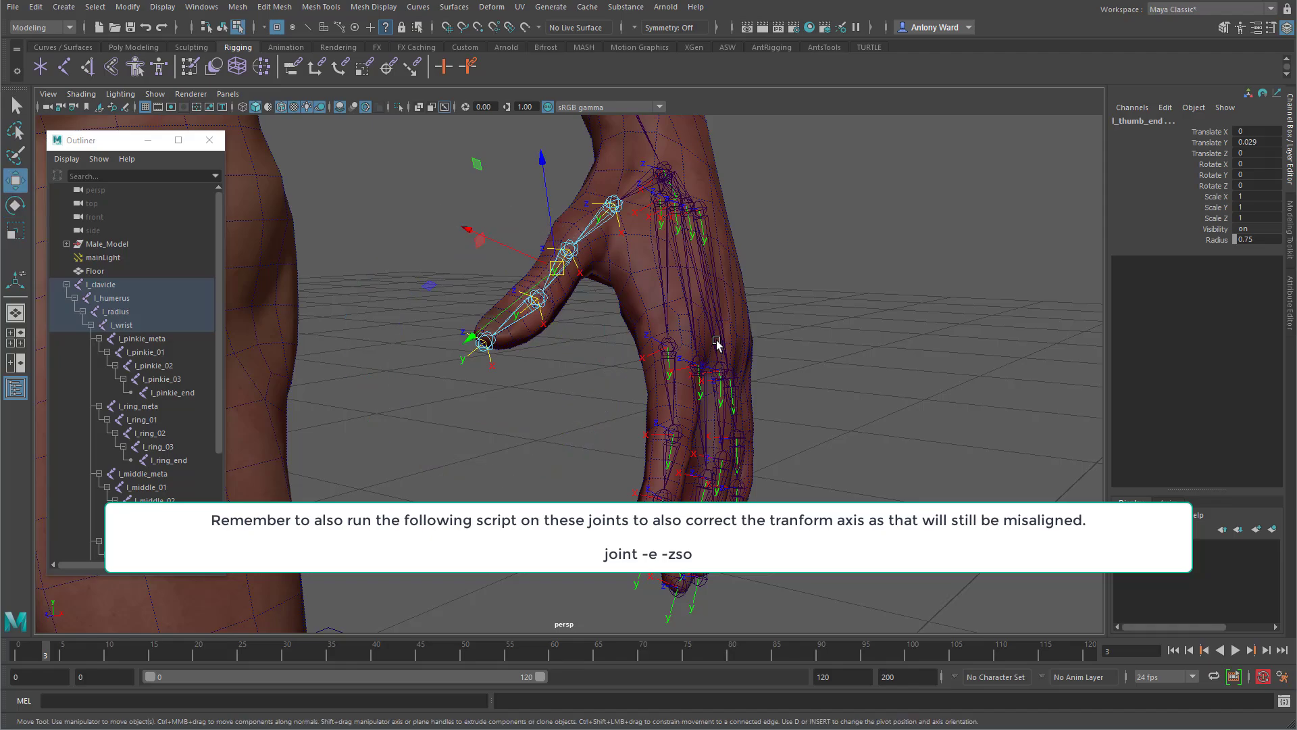
left_click(840, 192)
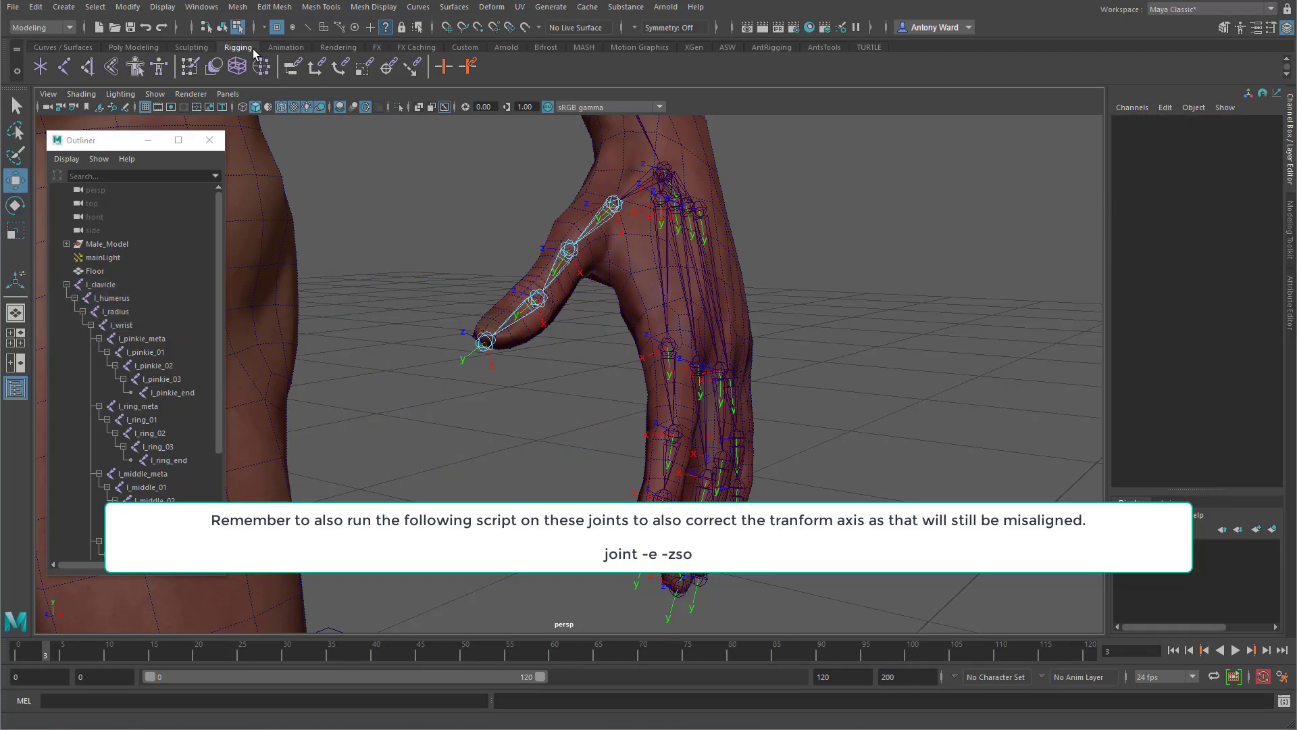
left_click(222, 28)
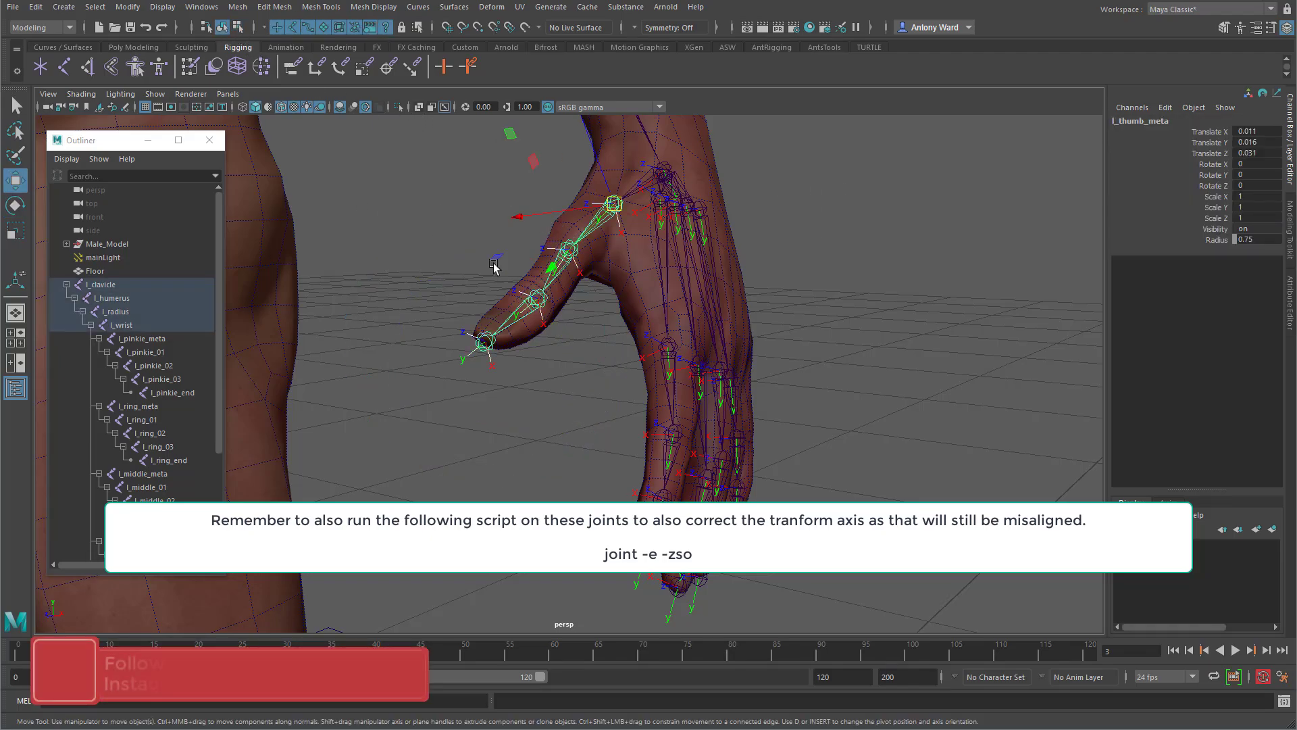
Add the l_index_01, l_index_02 and l_index_03 joints to the selected l_thumb_meta and test rotating them together about Z.
left_click(671, 384, "shift")
key("t")
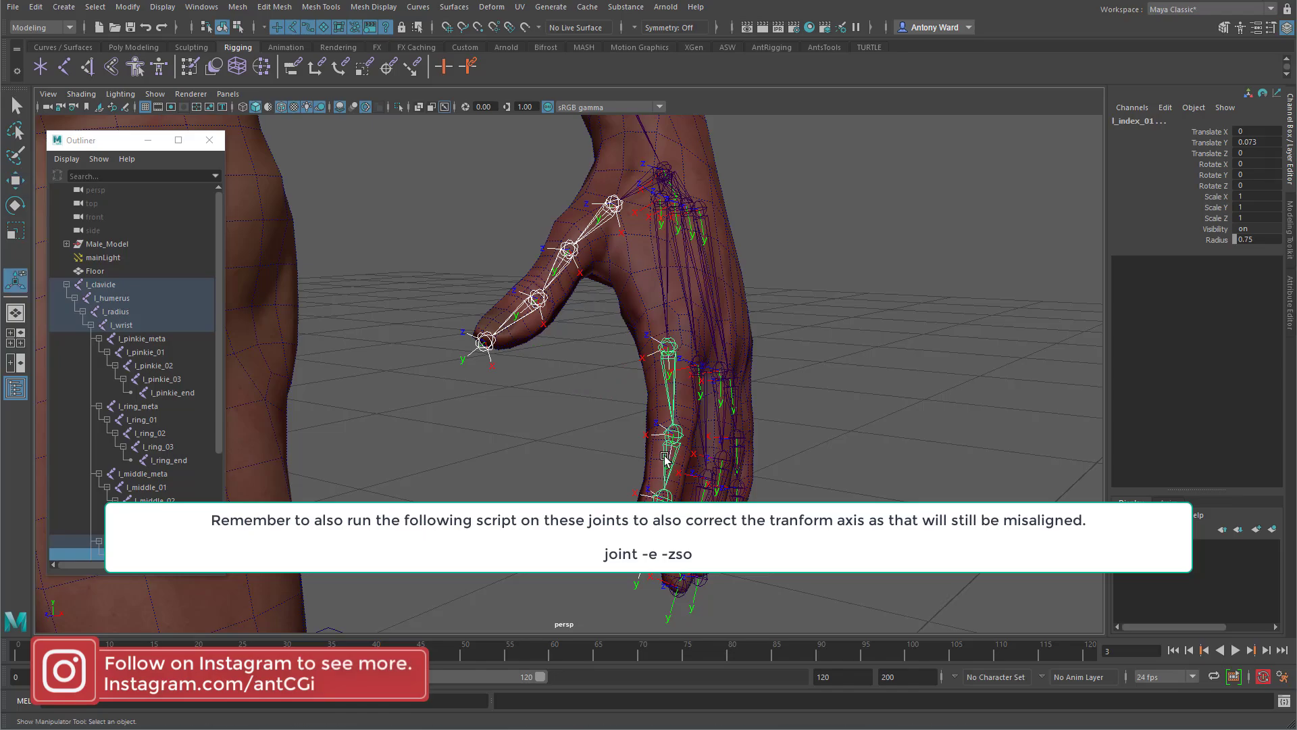
left_click(671, 457, "shift")
left_click(659, 515, "shift")
key("e")
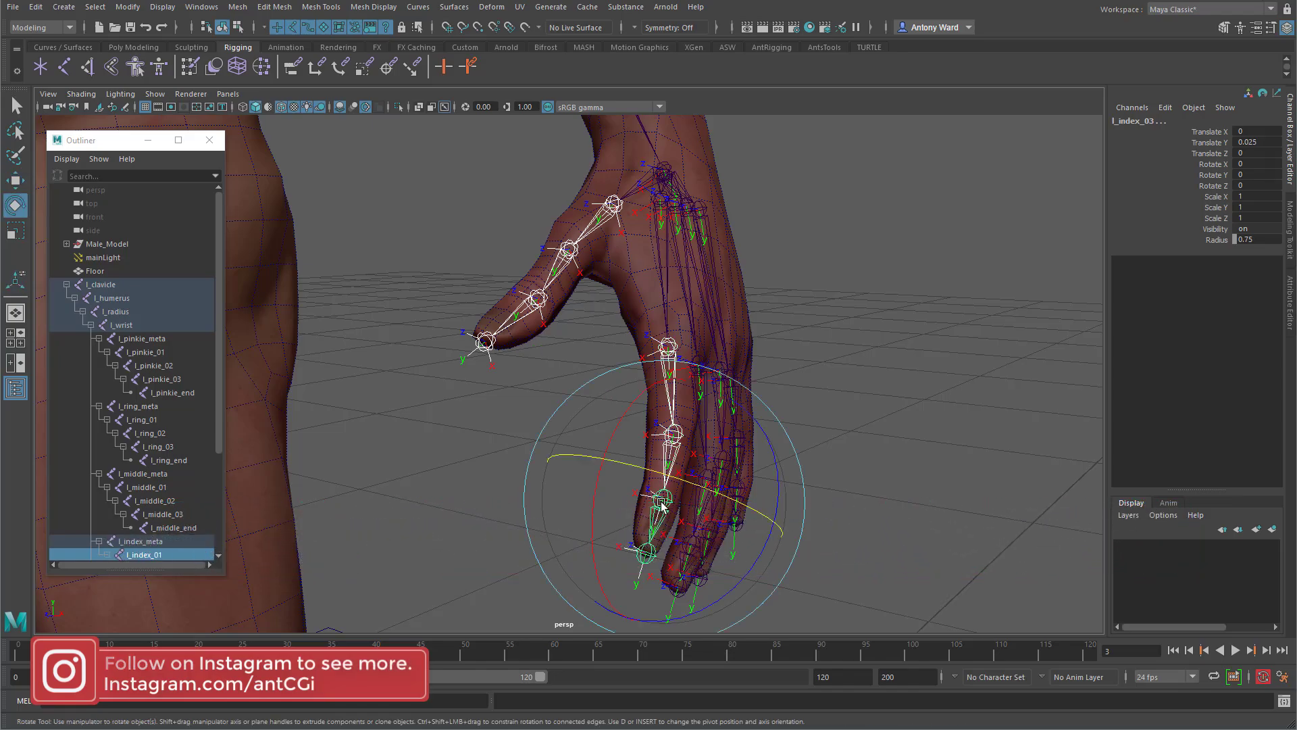
left_click_drag(776, 458, 756, 516)
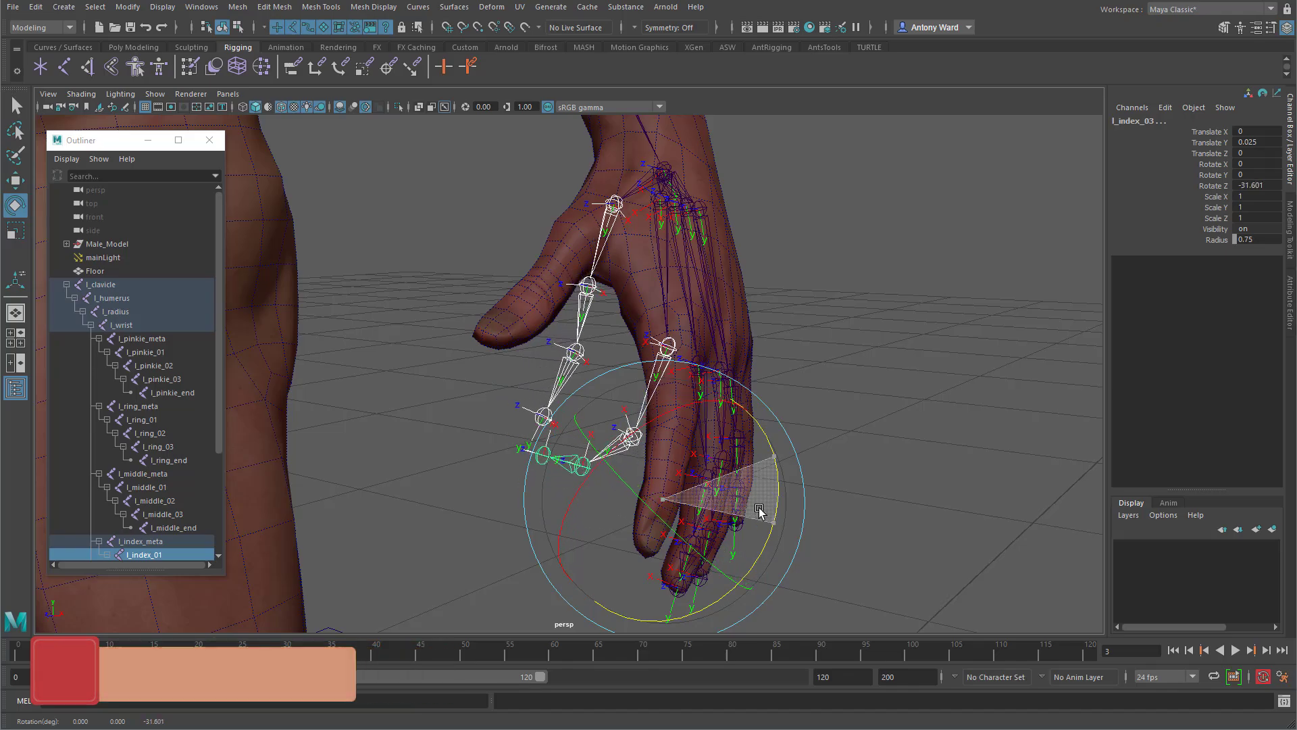
Add l_thumb_01 and l_thumb_02 to the selection, test bending the thumb and index finger together about Z, and undo the rotation.
left_click(571, 251, "shift")
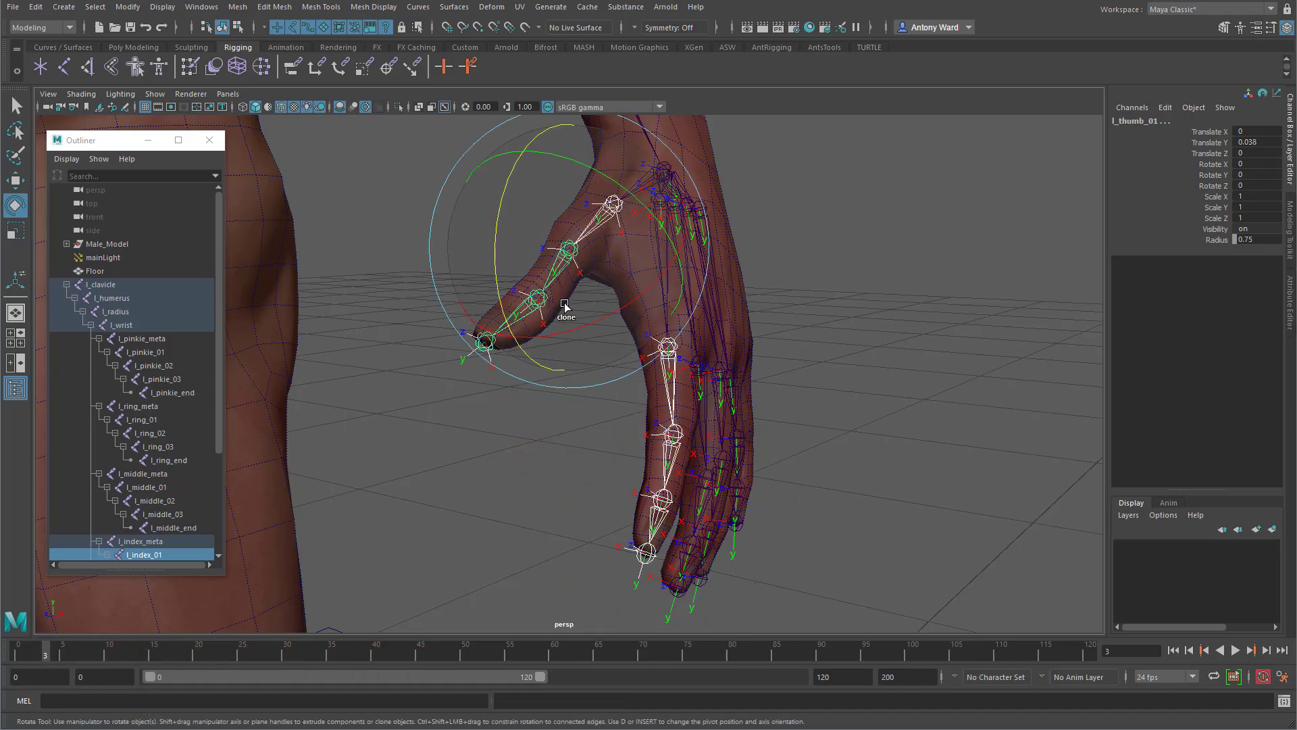
key("t")
key("e")
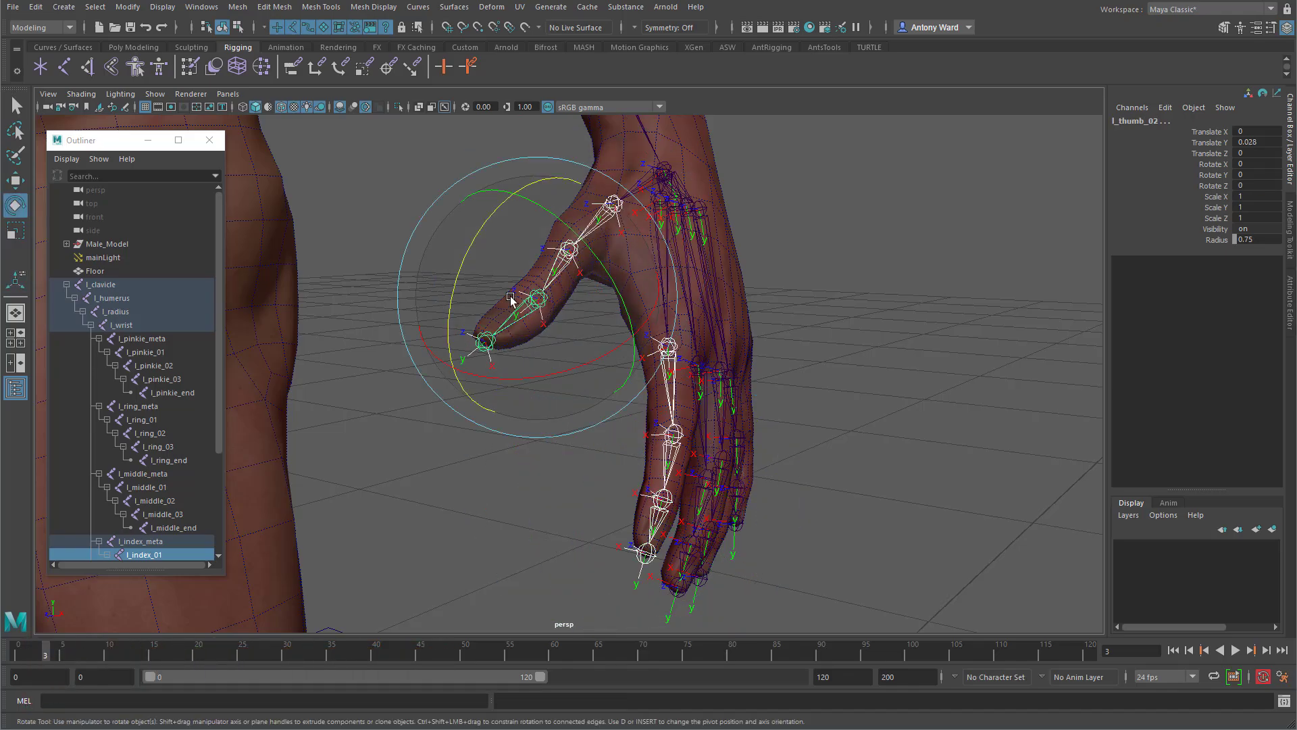
left_click_drag(471, 243, 463, 339)
key("ctrl+z")
key("ctrl+z")
key("ctrl+z")
key("ctrl+z")
key("ctrl+z")
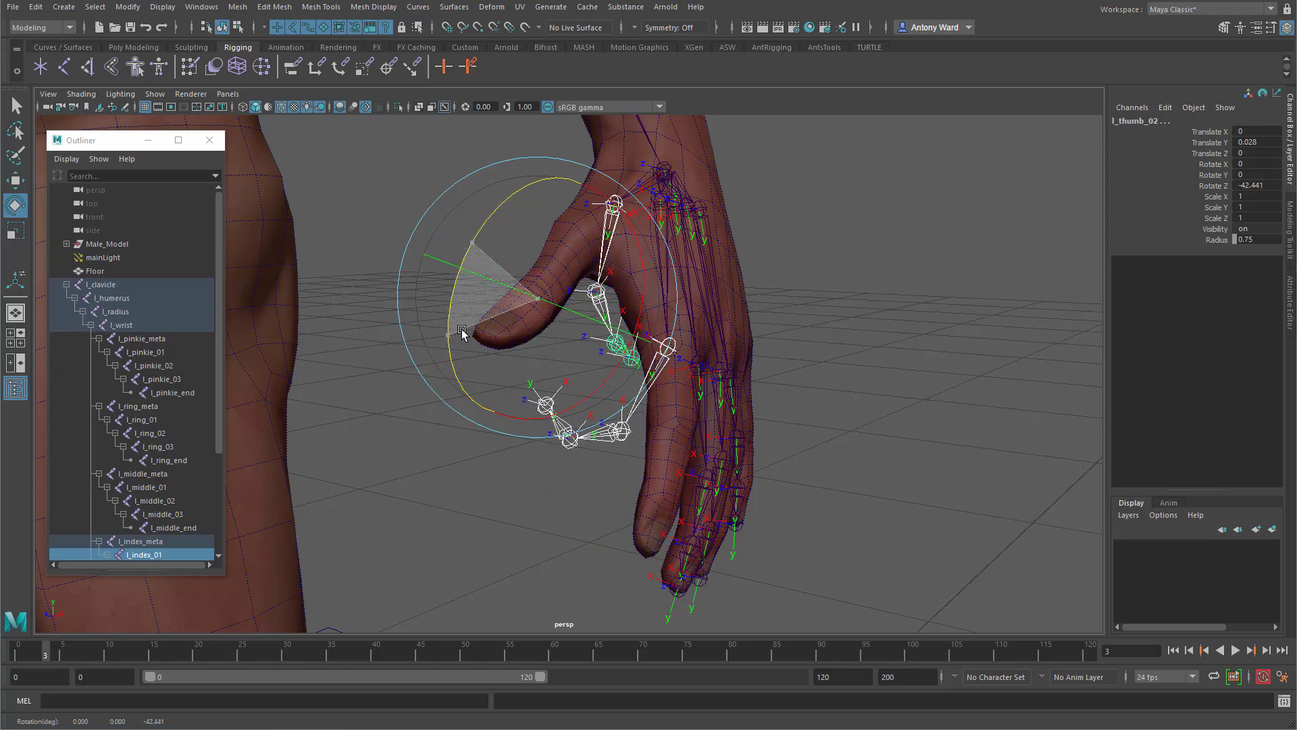
Test rotating only the l_thumb_02 joint about Z, undo the rotation and clear the selection.
left_click(440, 469)
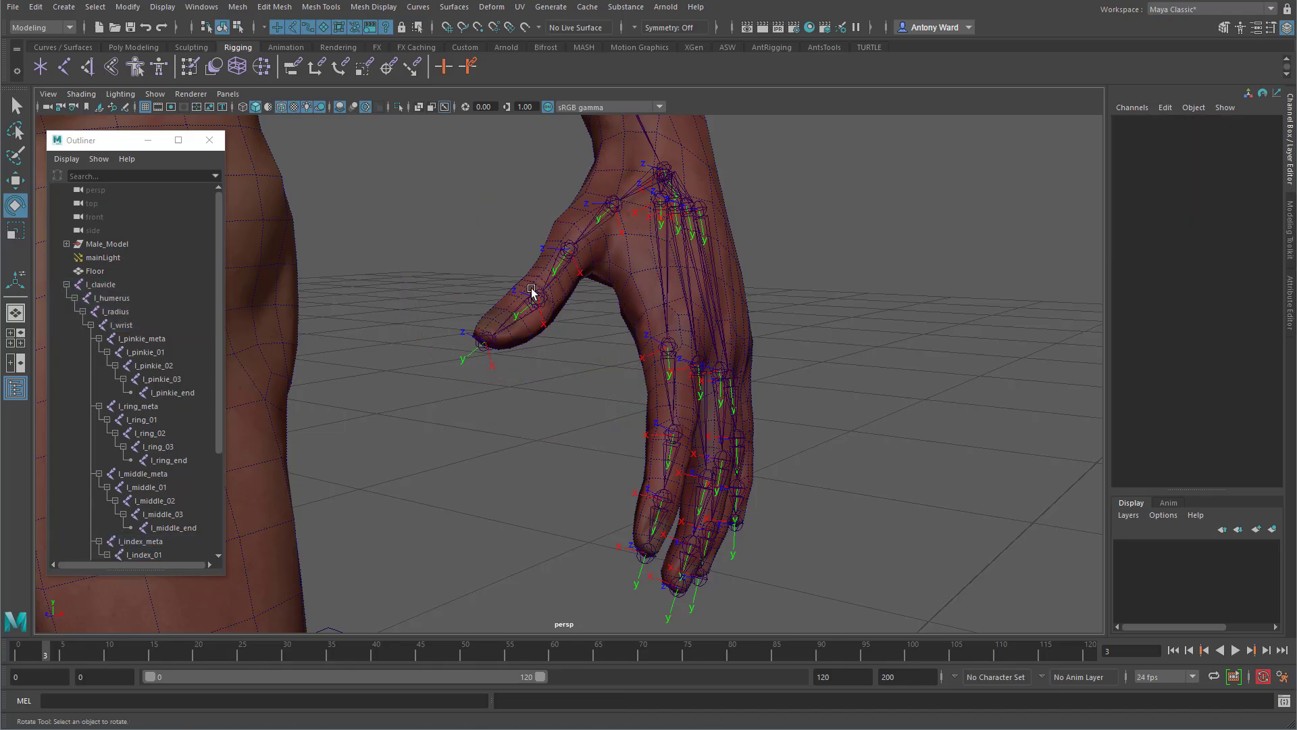
left_click(537, 298)
left_click_drag(469, 252, 462, 300)
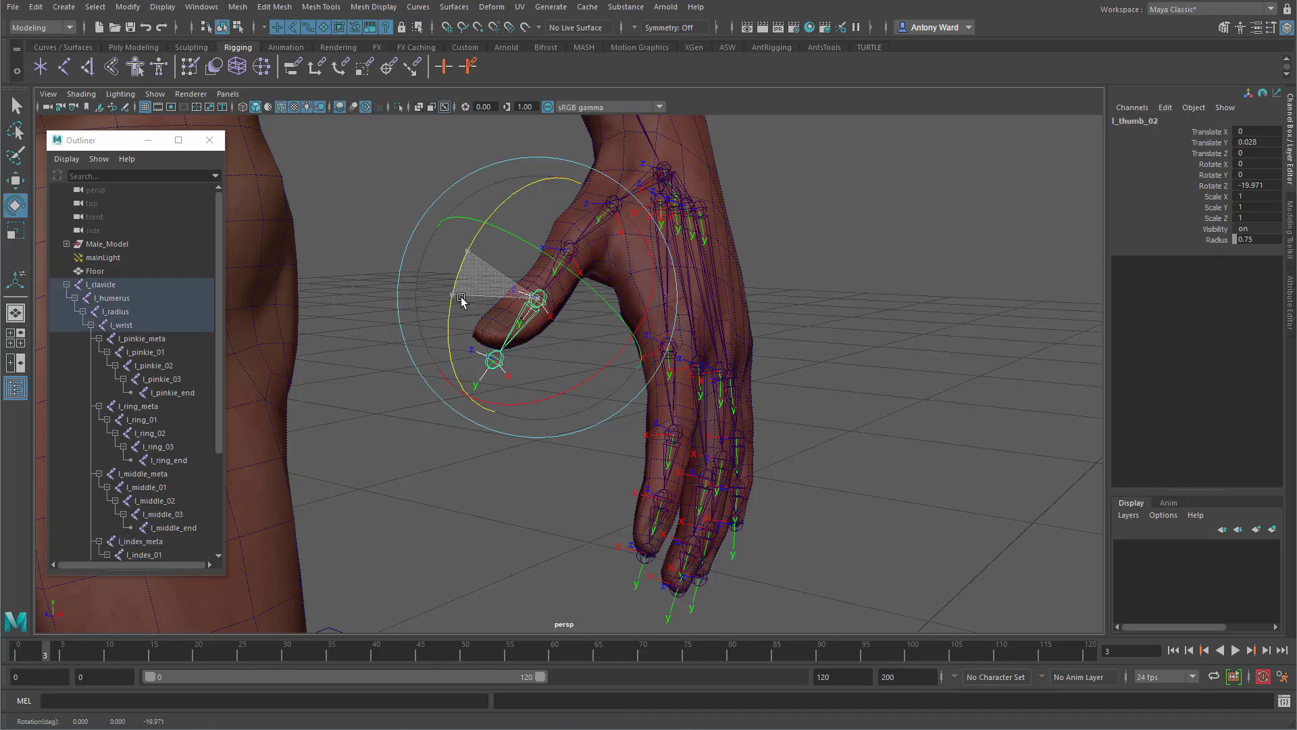
key("ctrl+z")
left_click(928, 389)
Select the whole joint hierarchy under l_clavicle and hide its local rotation axes.
left_click_drag(887, 383, 802, 353, "alt")
right_click_drag(802, 353, 689, 420, "alt")
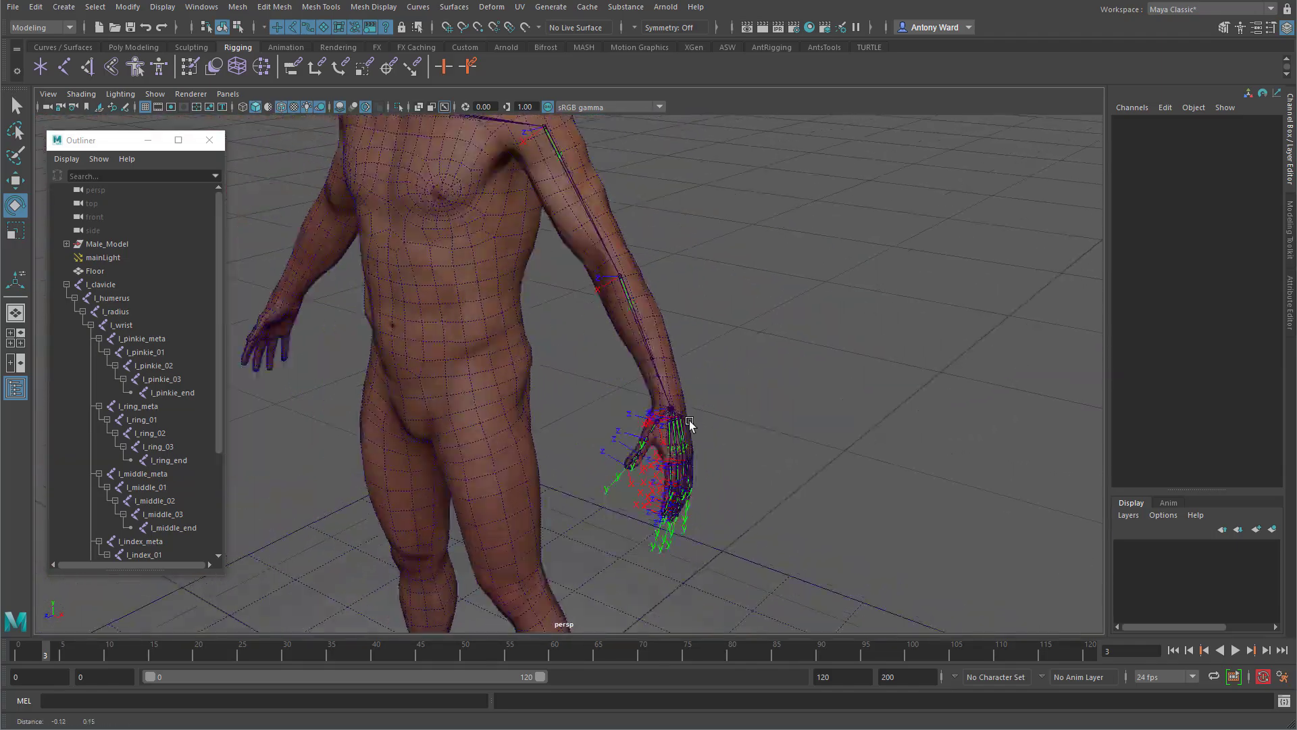
left_click_drag(689, 420, 665, 371, "alt")
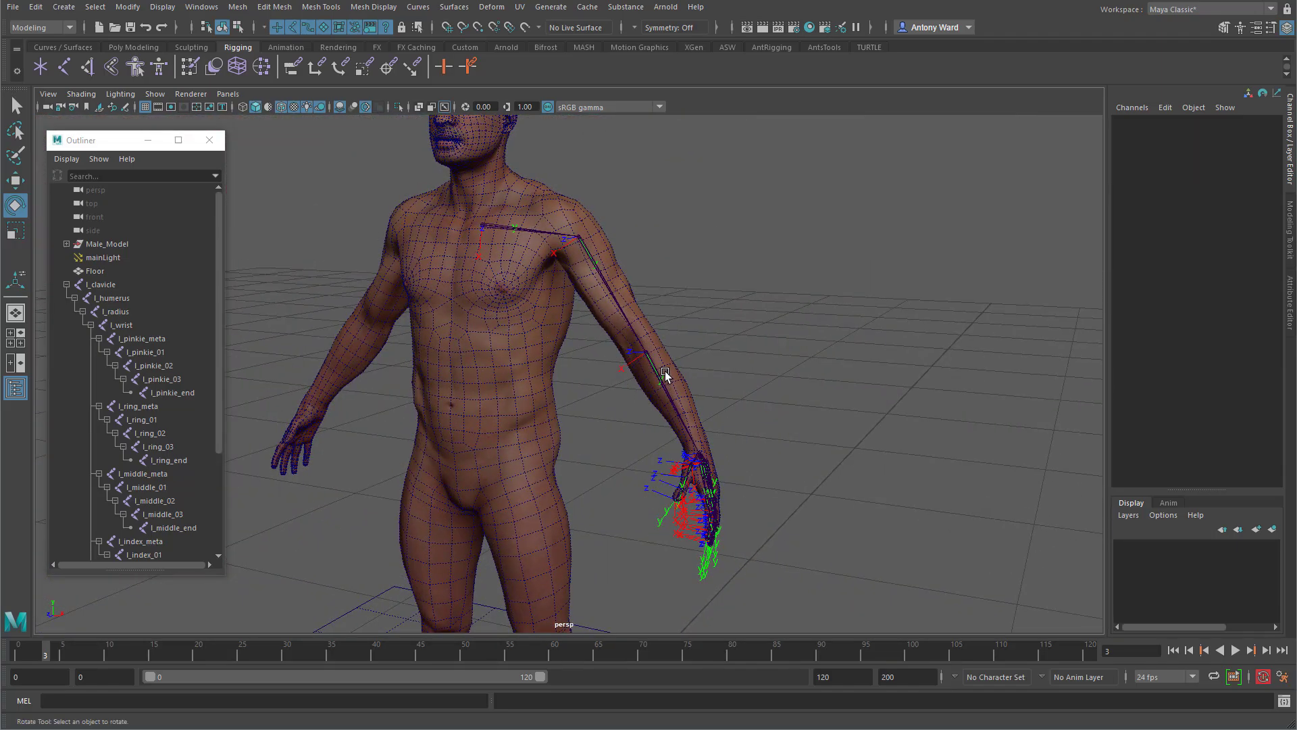
left_click(524, 231)
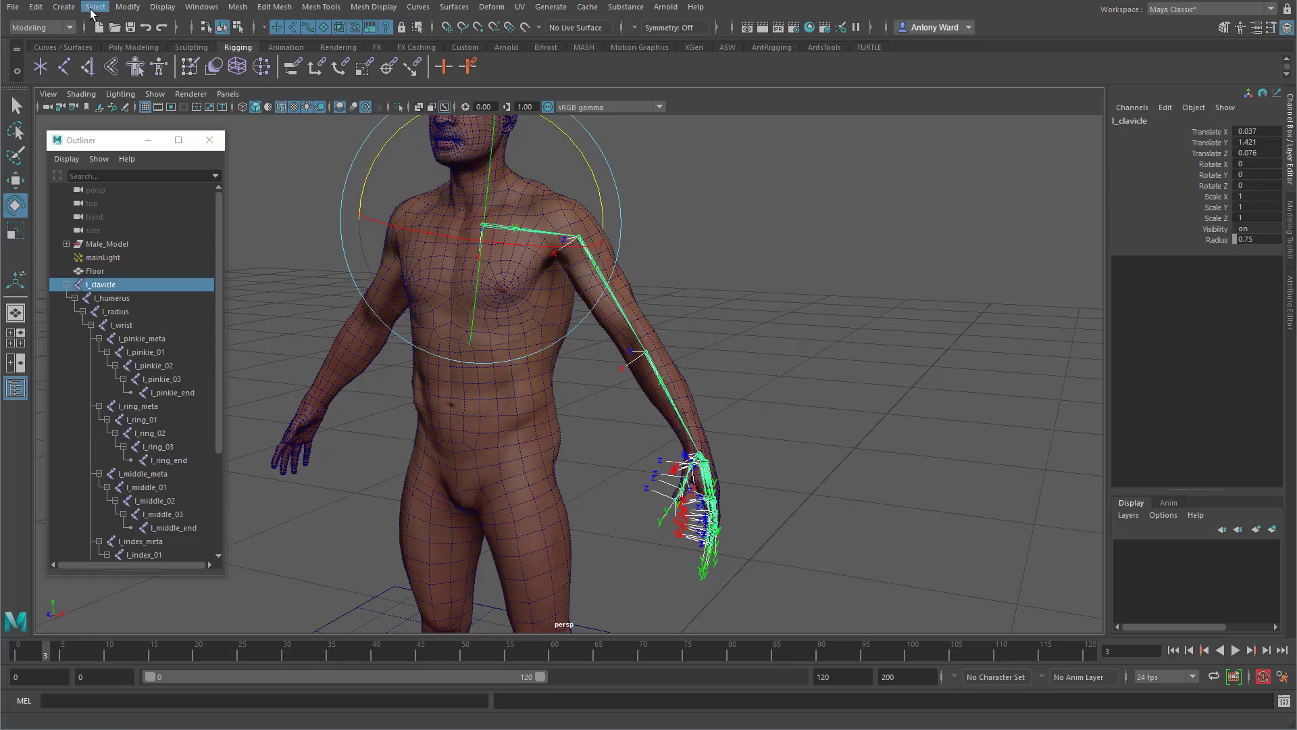
left_click(93, 8)
left_click(128, 69)
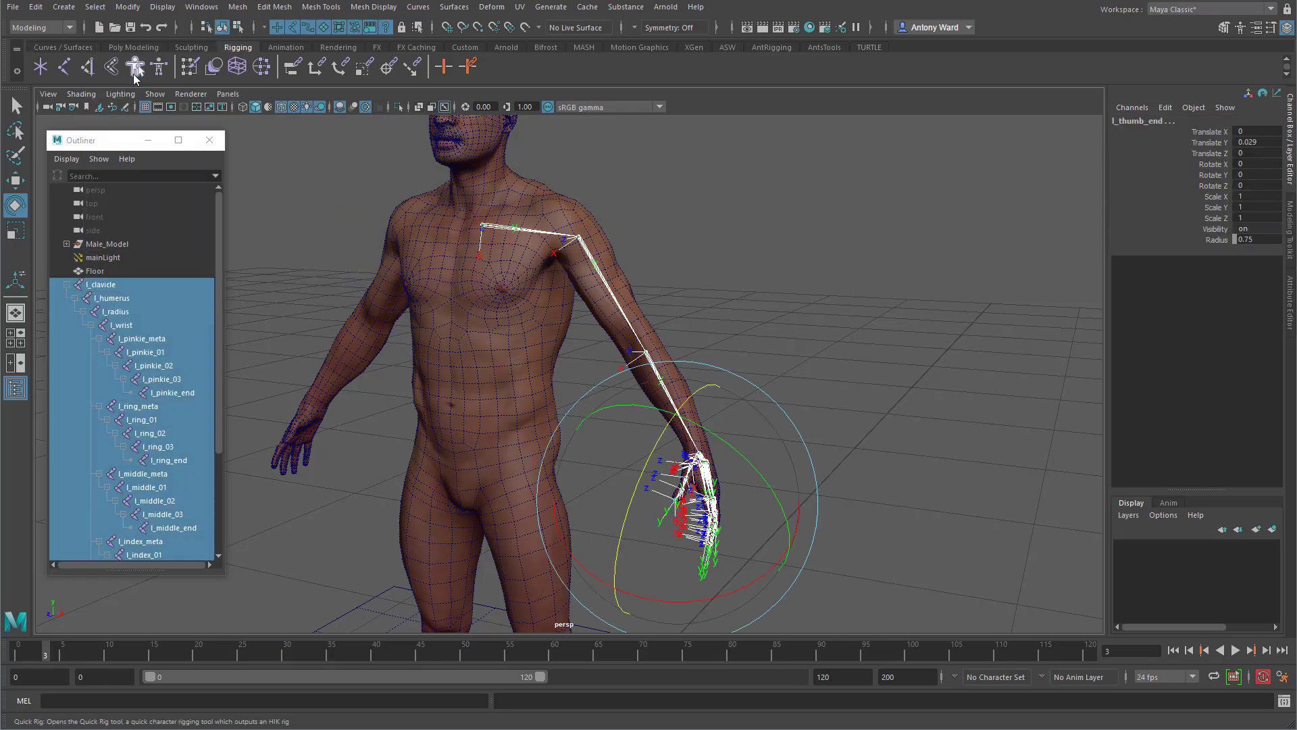
left_click(168, 8)
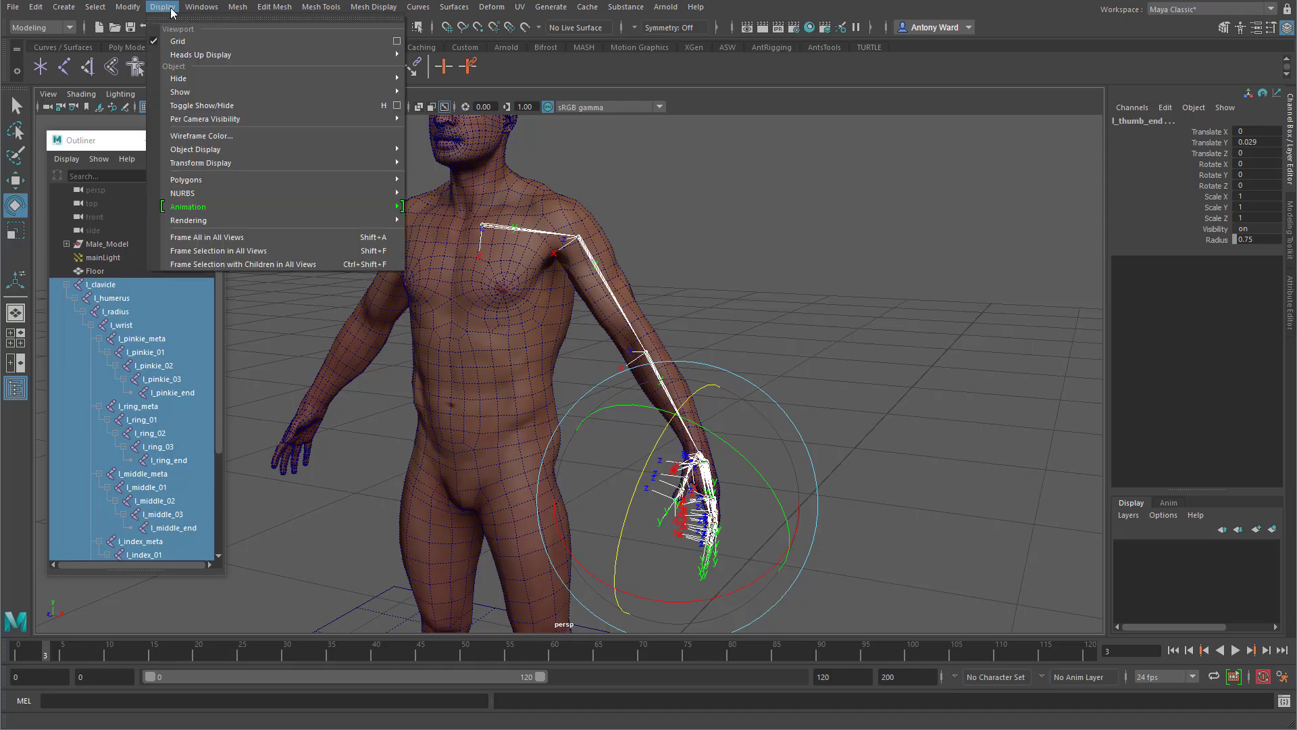
mouse_move(379, 163)
left_click(431, 176)
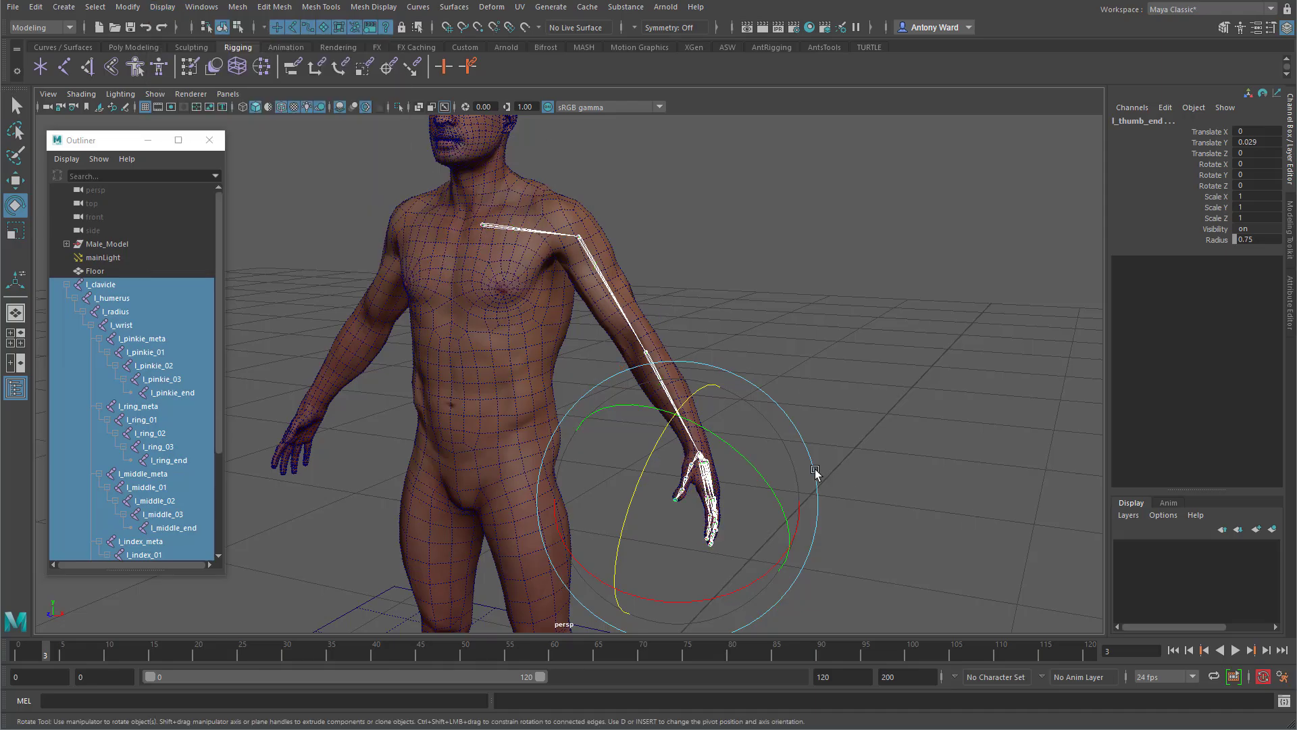
Deselect the joints and collapse the l_clavicle hierarchy in the Outliner.
left_click_drag(815, 469, 792, 462, "alt")
left_click(651, 281)
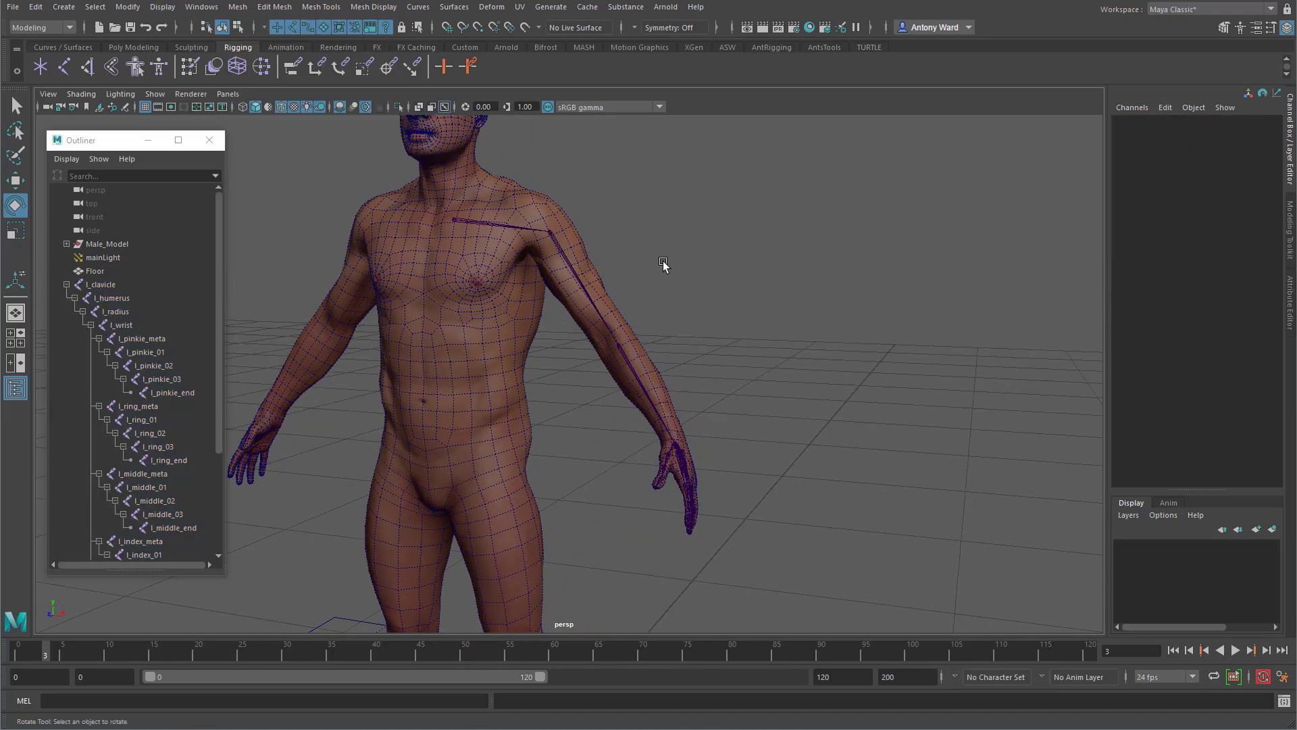
left_click(66, 284)
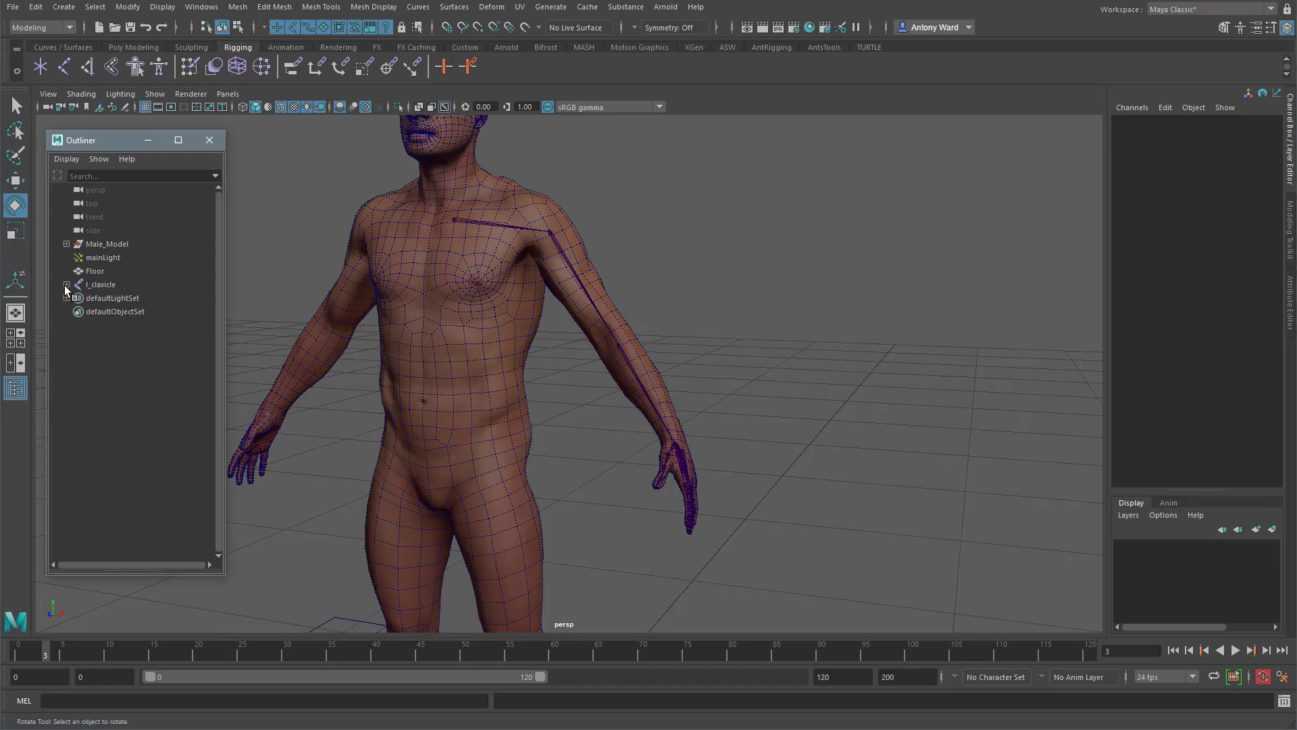
Duplicate the complete arm skeleton from the l_clavicle joint.
left_click_drag(683, 261, 565, 262, "alt")
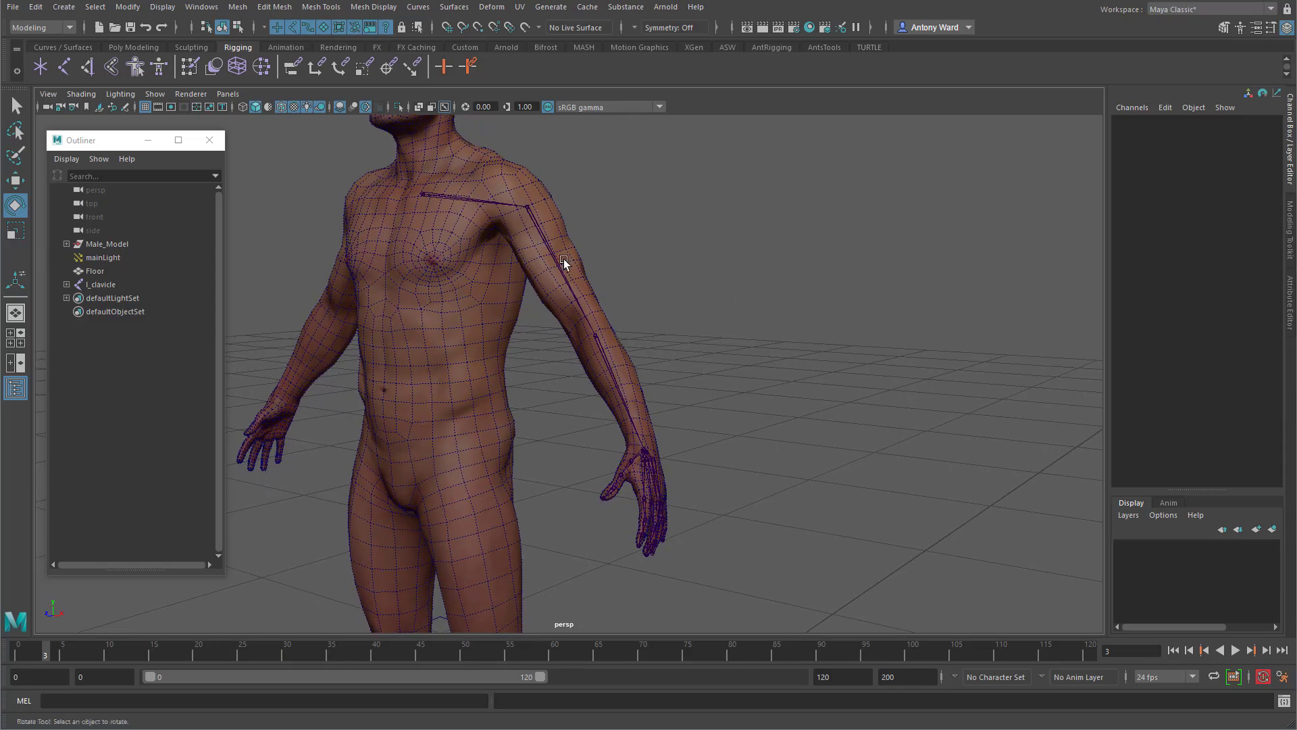
left_click(503, 207)
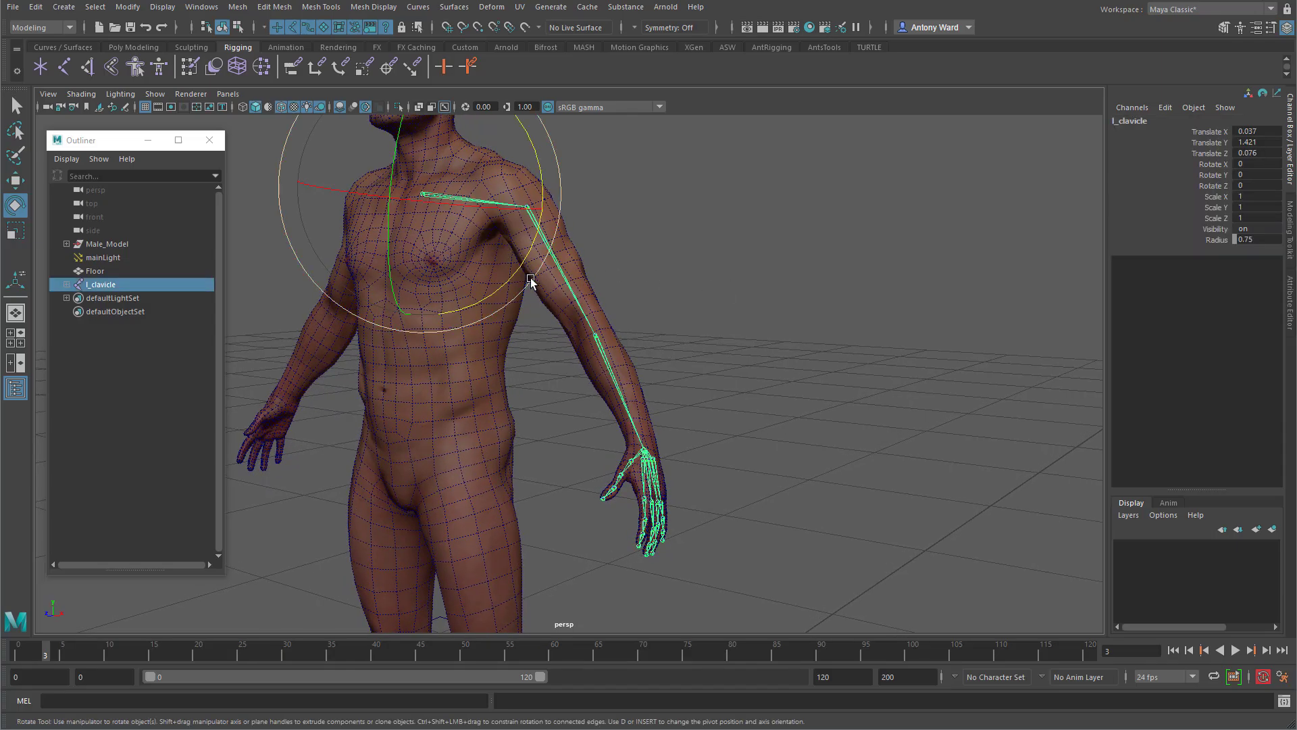
key("ctrl+d")
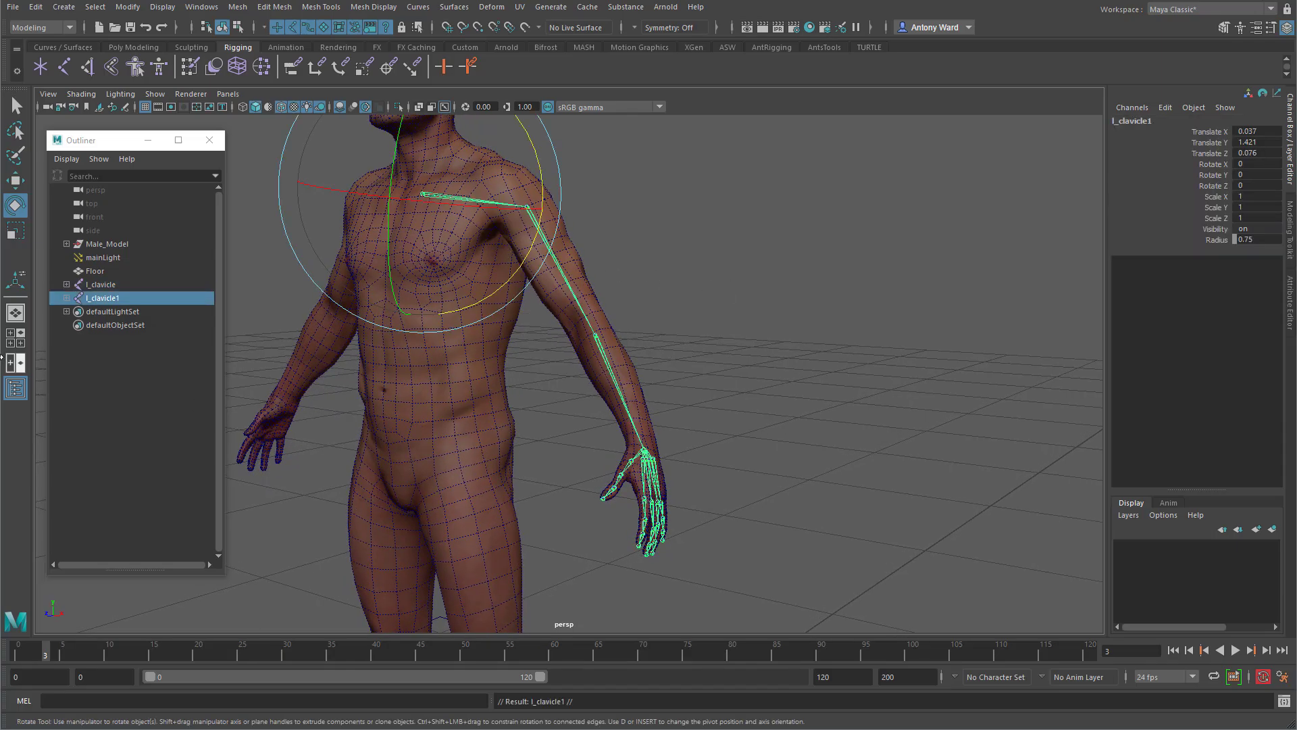
Unparent the duplicated l_humerus chain from the copied clavicle joint and delete that clavicle joint.
left_click(66, 298)
left_click(74, 312)
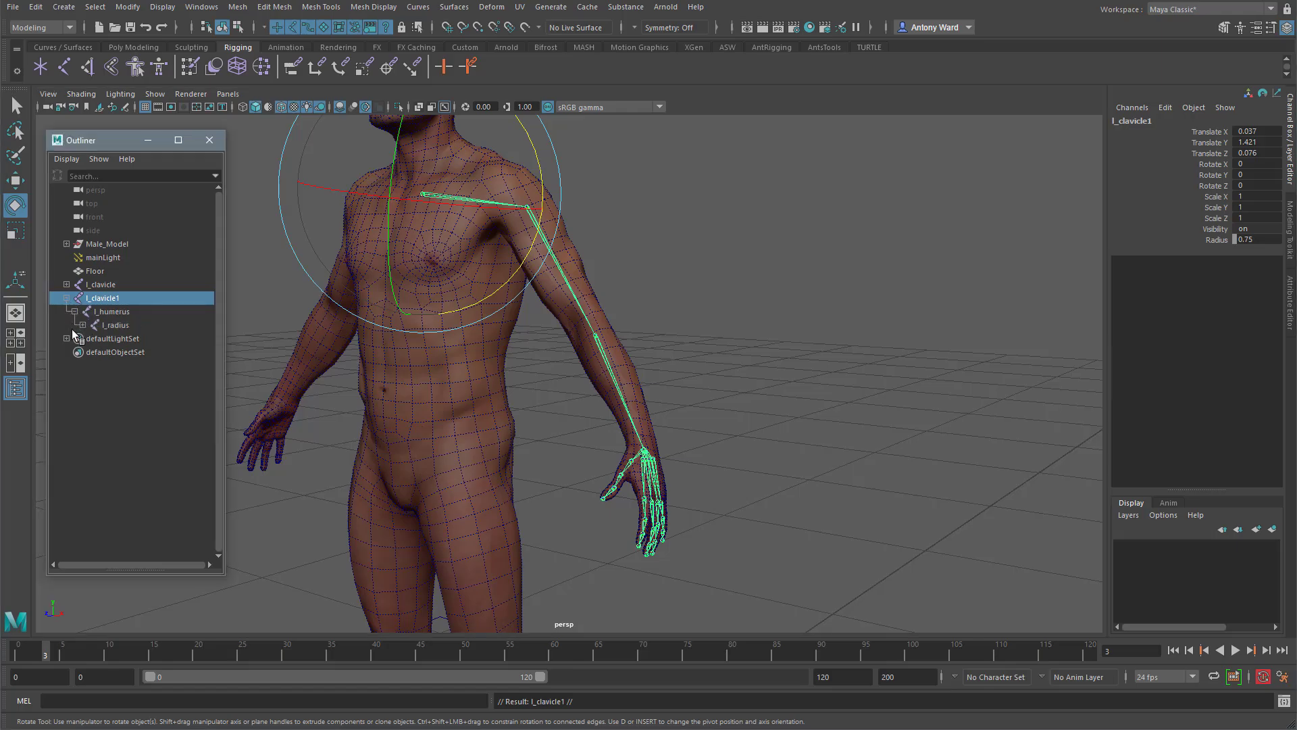
left_click(110, 313)
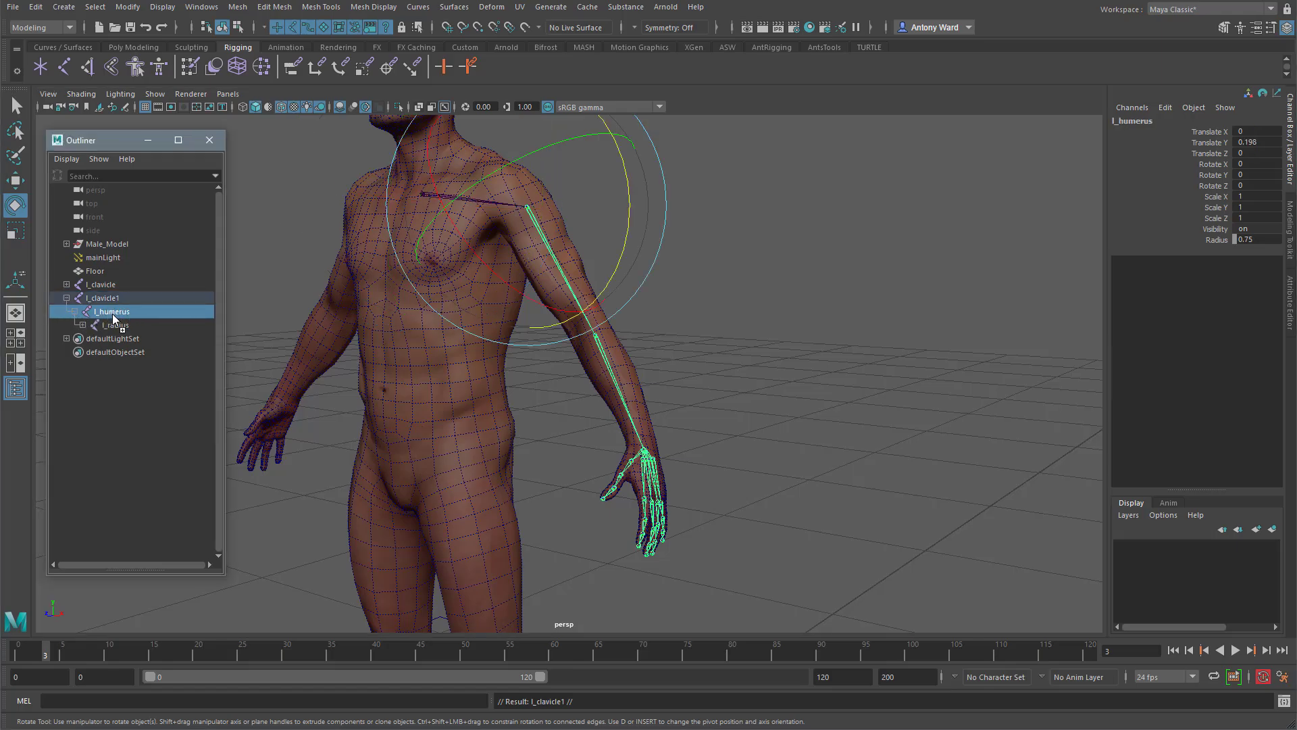
left_click_drag(113, 318, 103, 295)
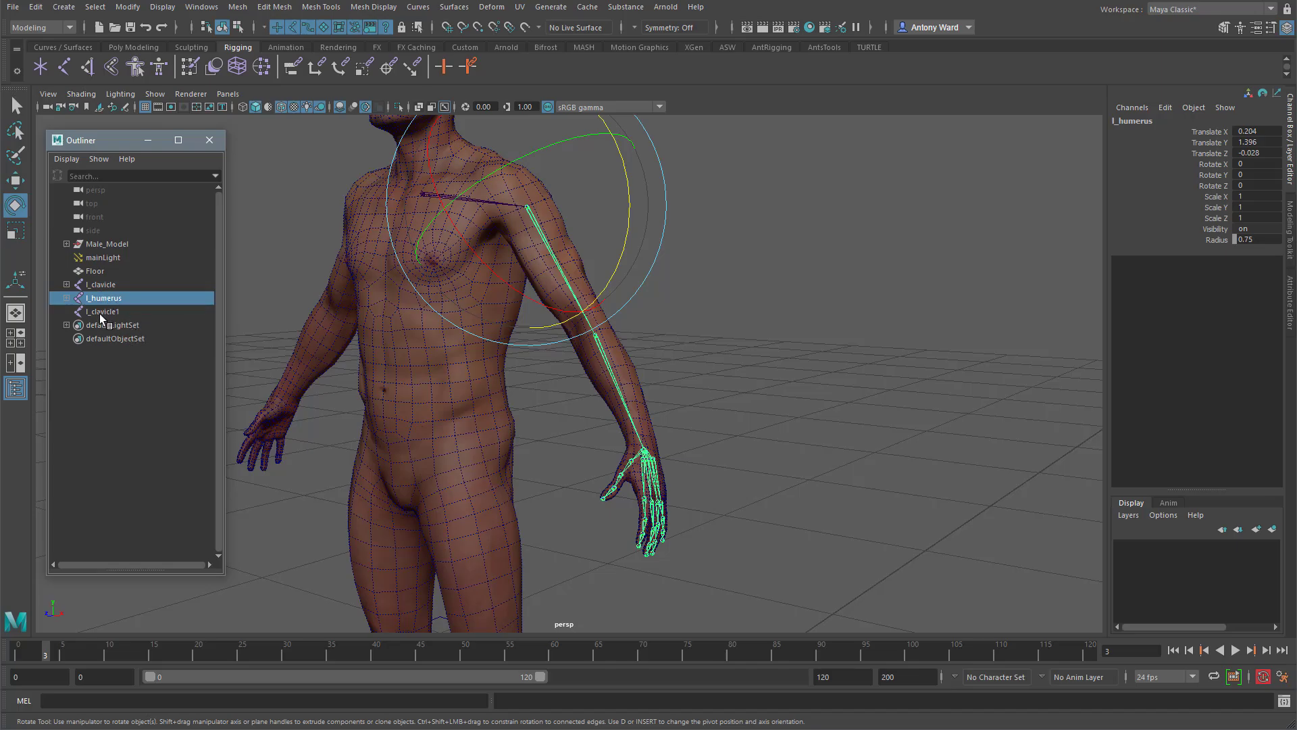
left_click(99, 313)
key("Delete")
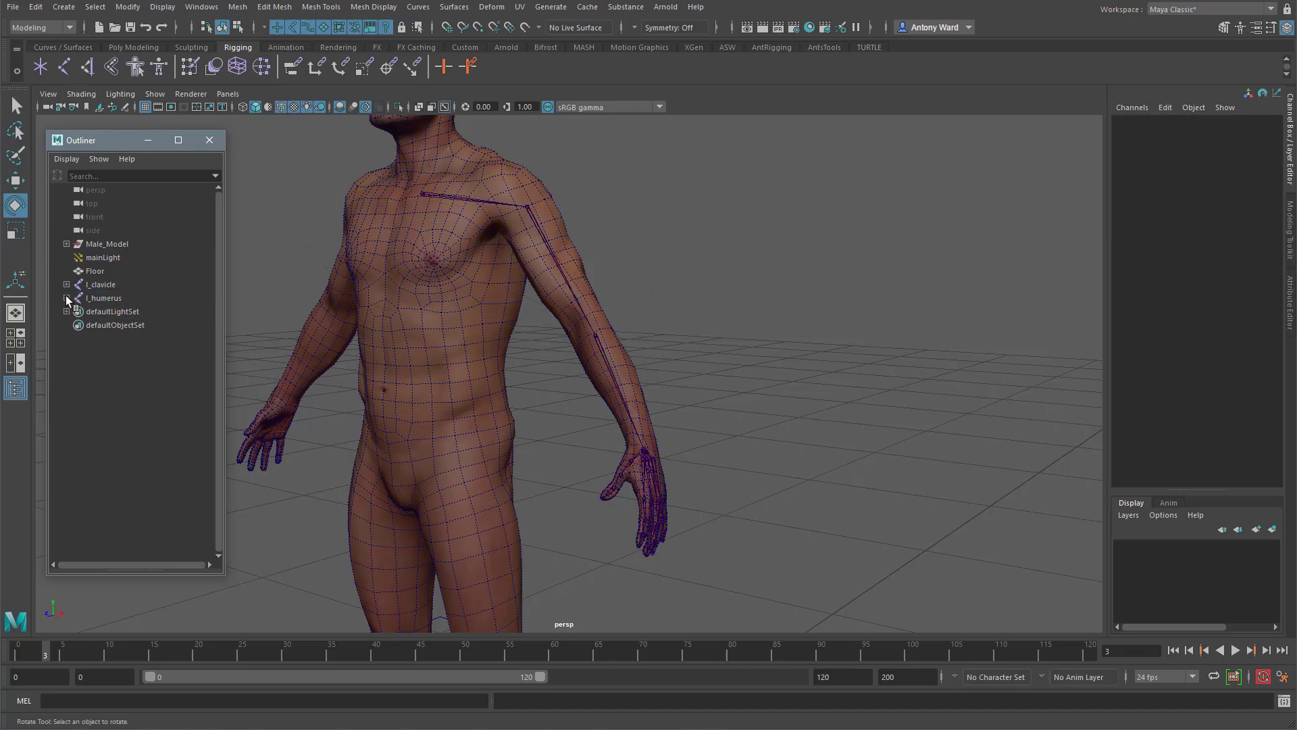
Delete the pinkie, ring, middle, index and thumb chains below the wrist of the duplicated l_humerus chain.
left_click(66, 298)
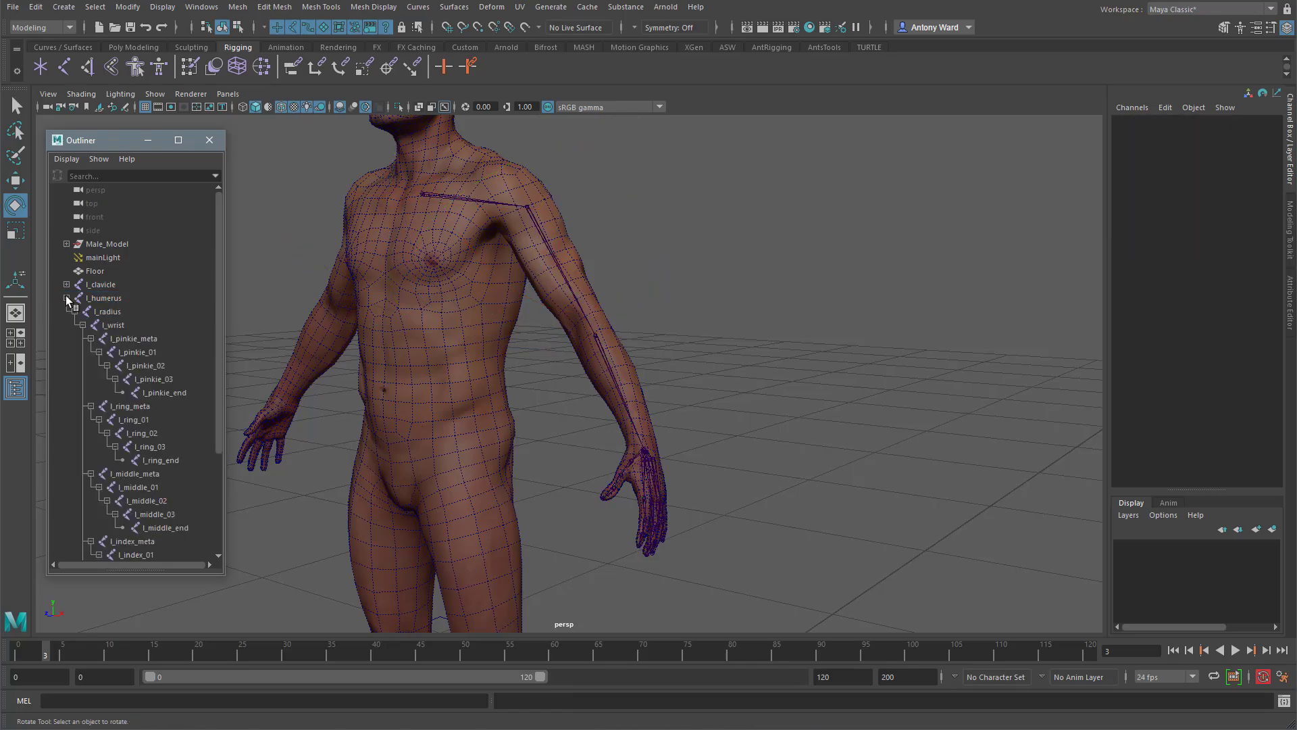
left_click(155, 339)
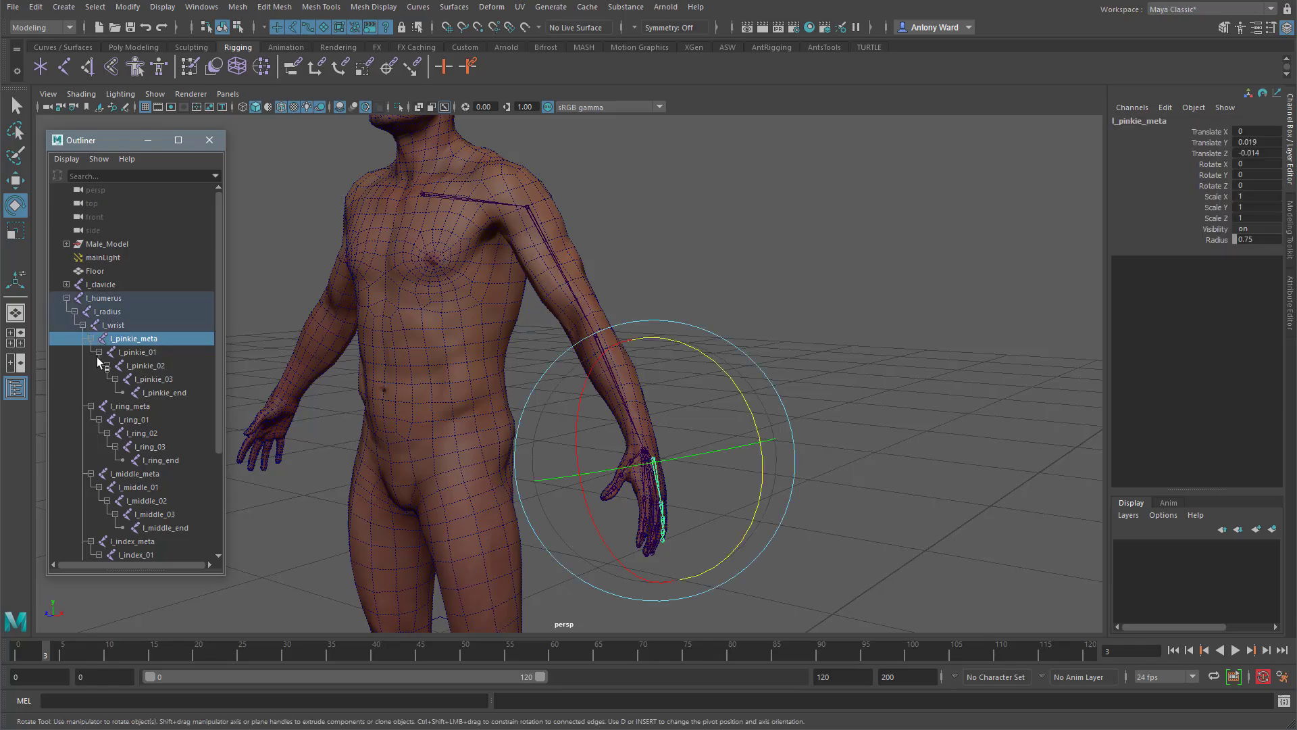
left_click(135, 406, "ctrl")
left_click(132, 473, "ctrl")
left_click(144, 542, "ctrl")
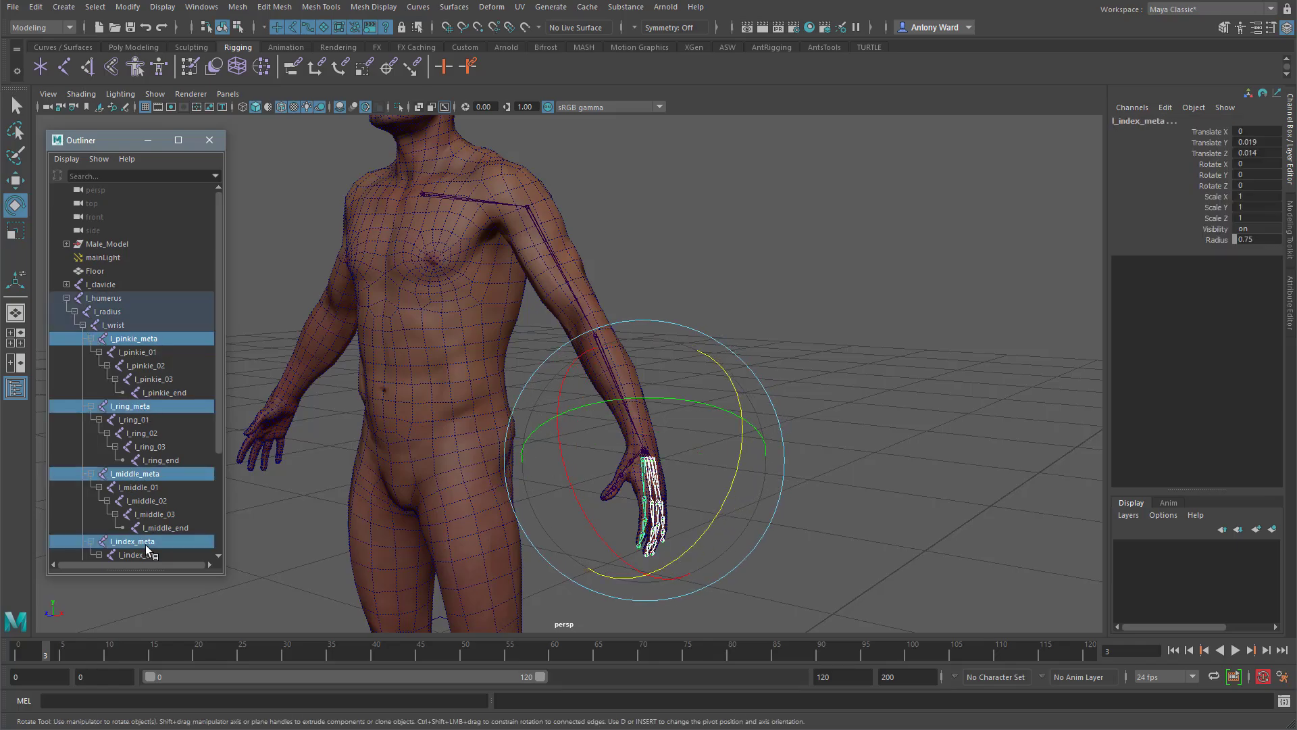
key("Delete")
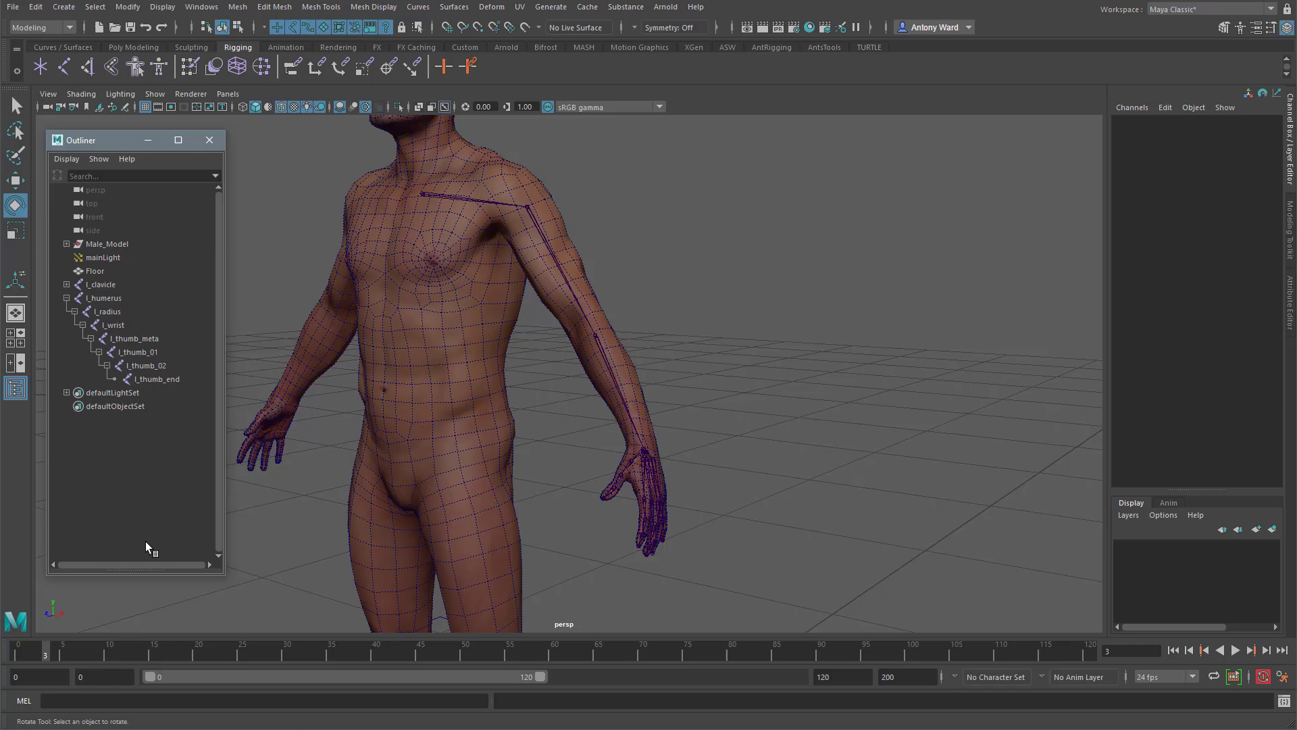
left_click(140, 338)
key("Delete")
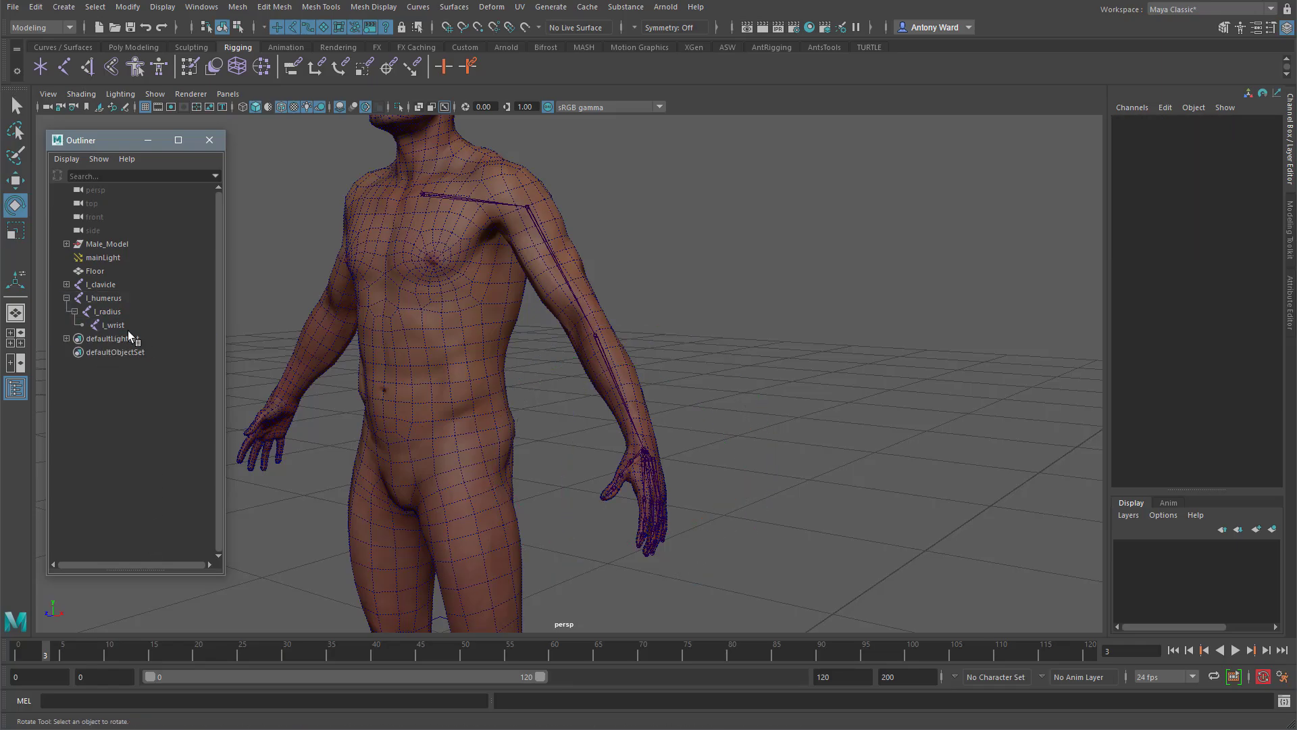
Rename the duplicated chain's three joints l_humerus_ik, l_radius_ik and l_wrist_ik.
left_click(110, 297)
double_click(124, 298)
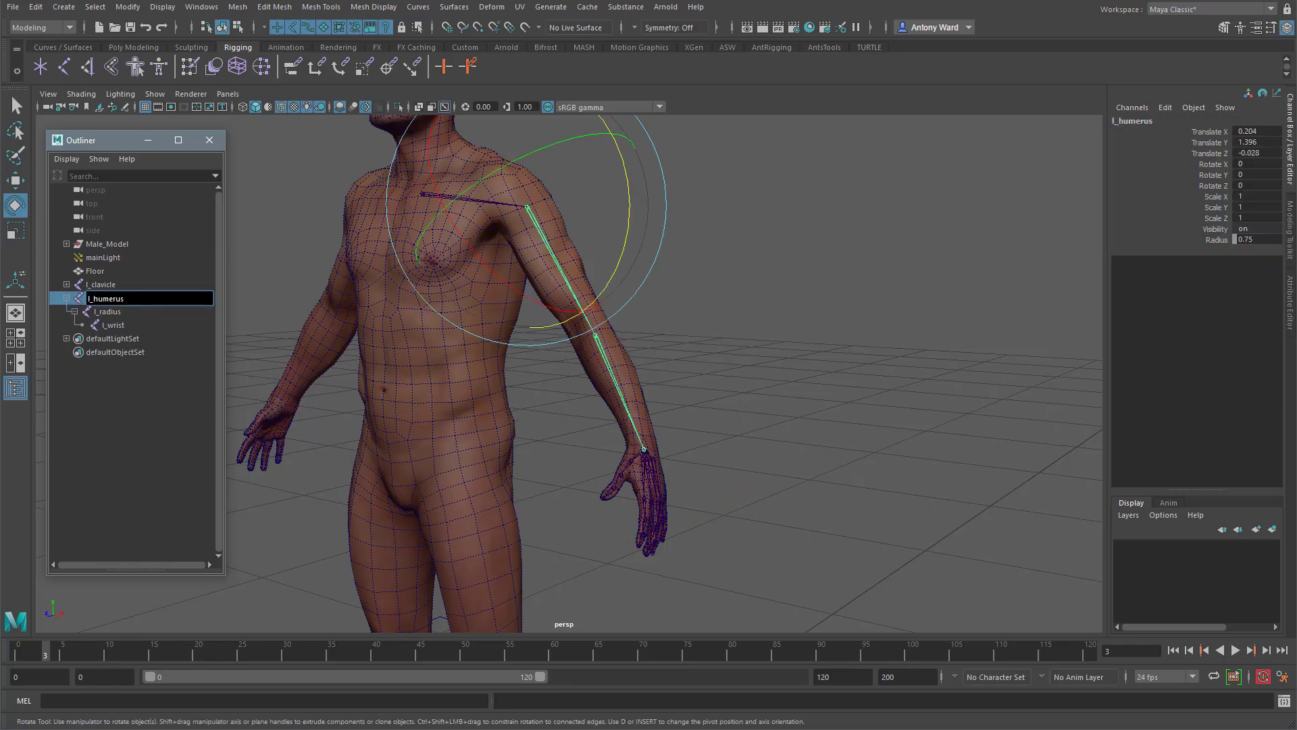
type("_ik")
key("Return")
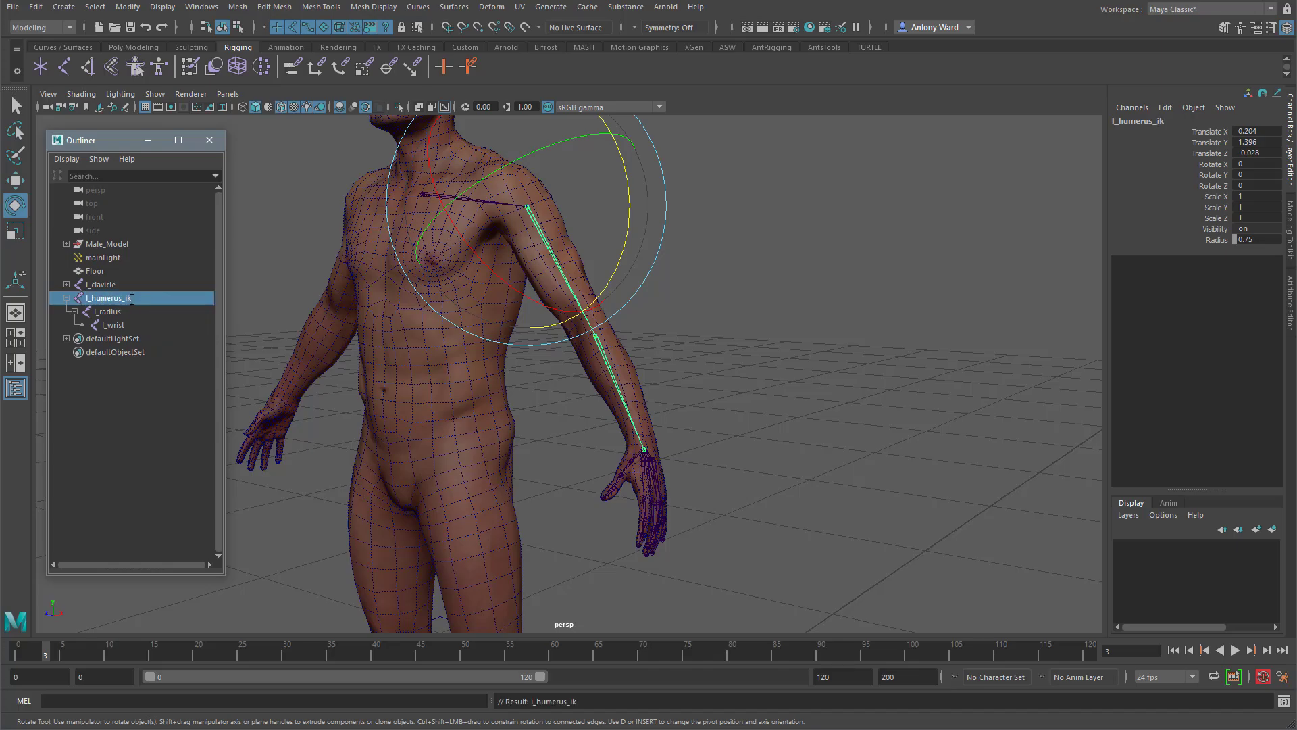
left_click(132, 310)
double_click(136, 312)
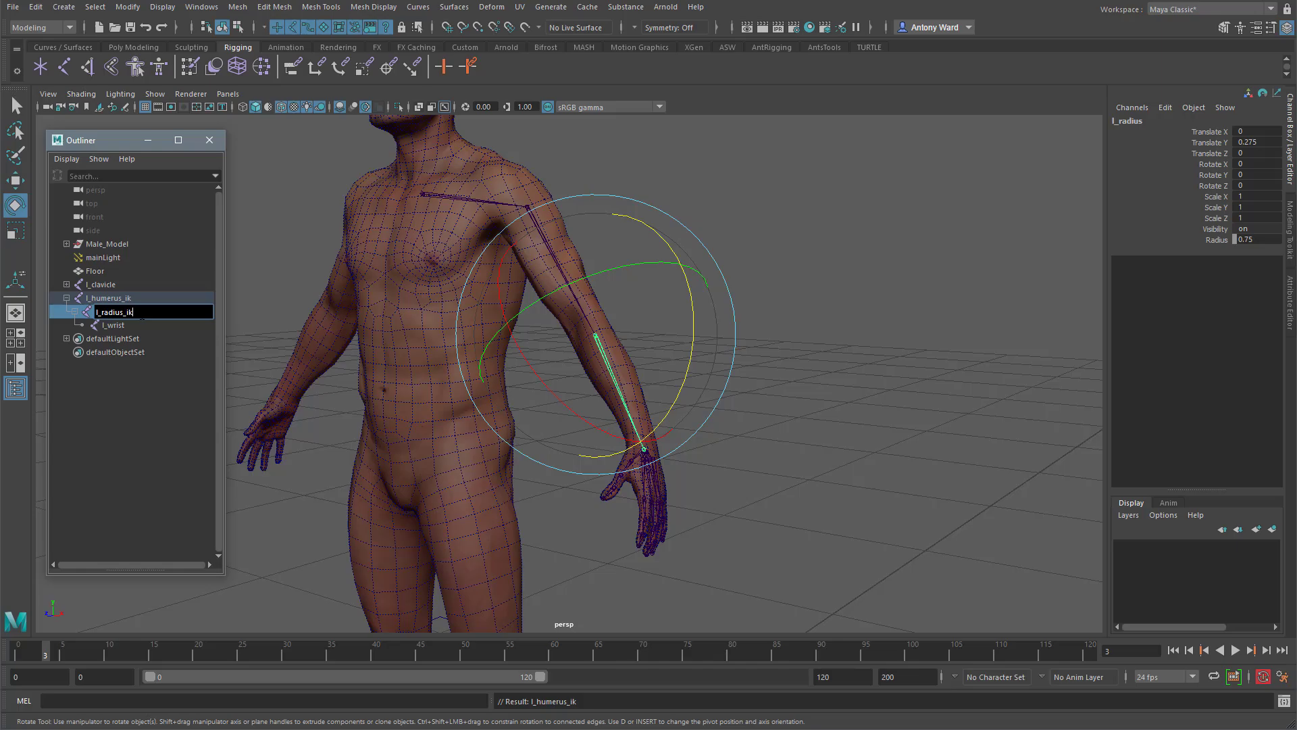
type("_ik")
key("Return")
left_click(118, 325)
double_click(118, 325)
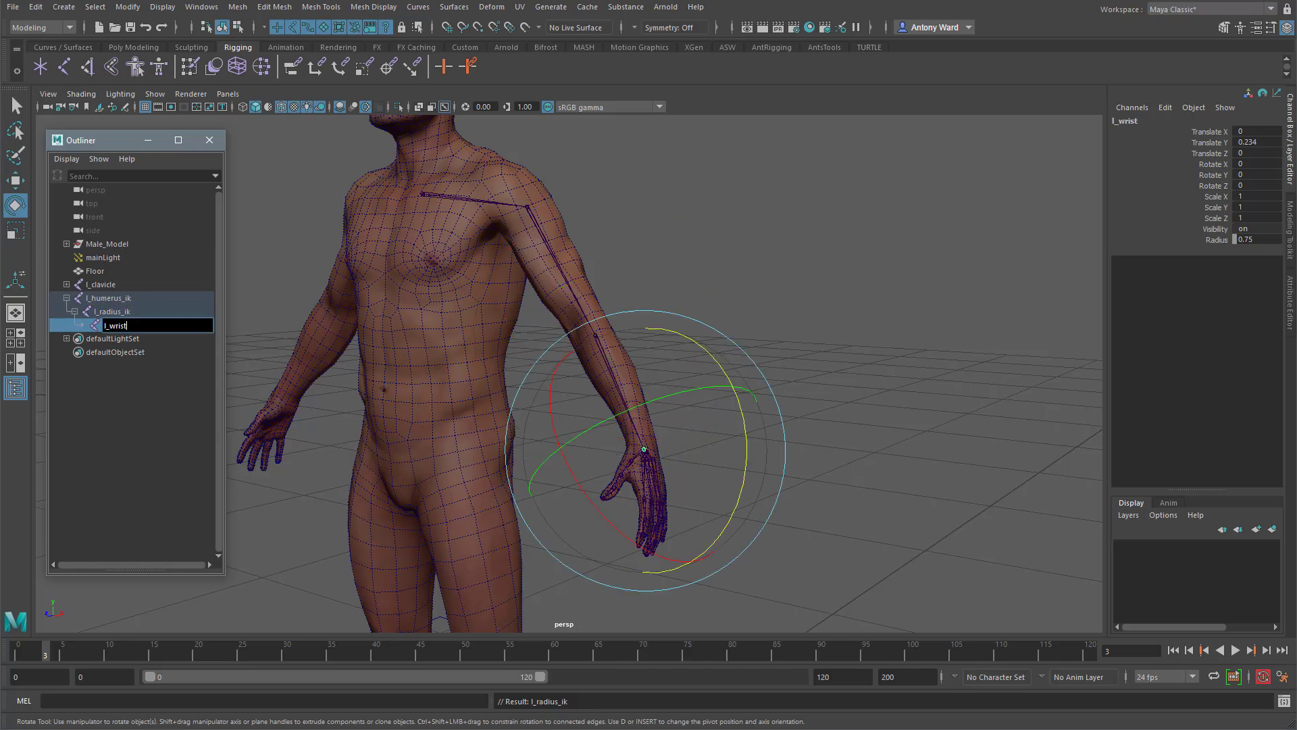
key("Return")
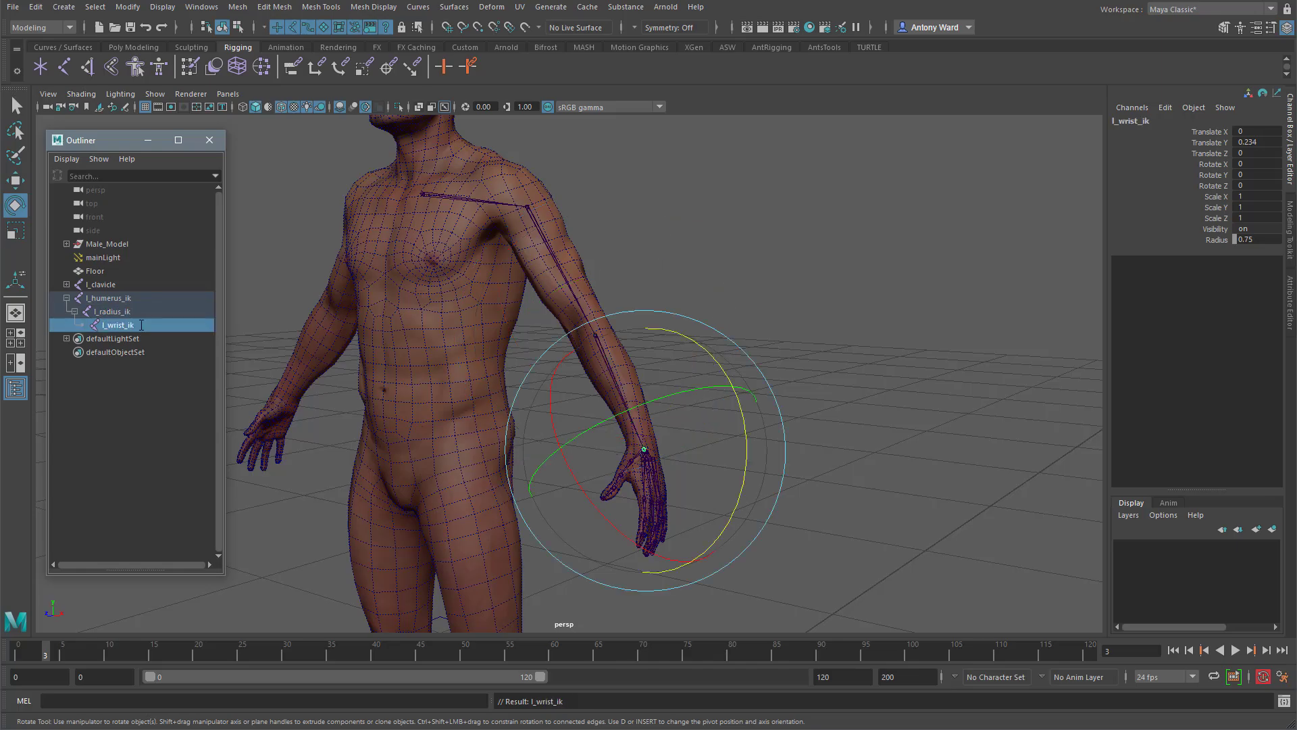
Move the l_humerus_ik chain away from the main arm, to about 0.263 in X and 1.434 in Y.
left_click(109, 298)
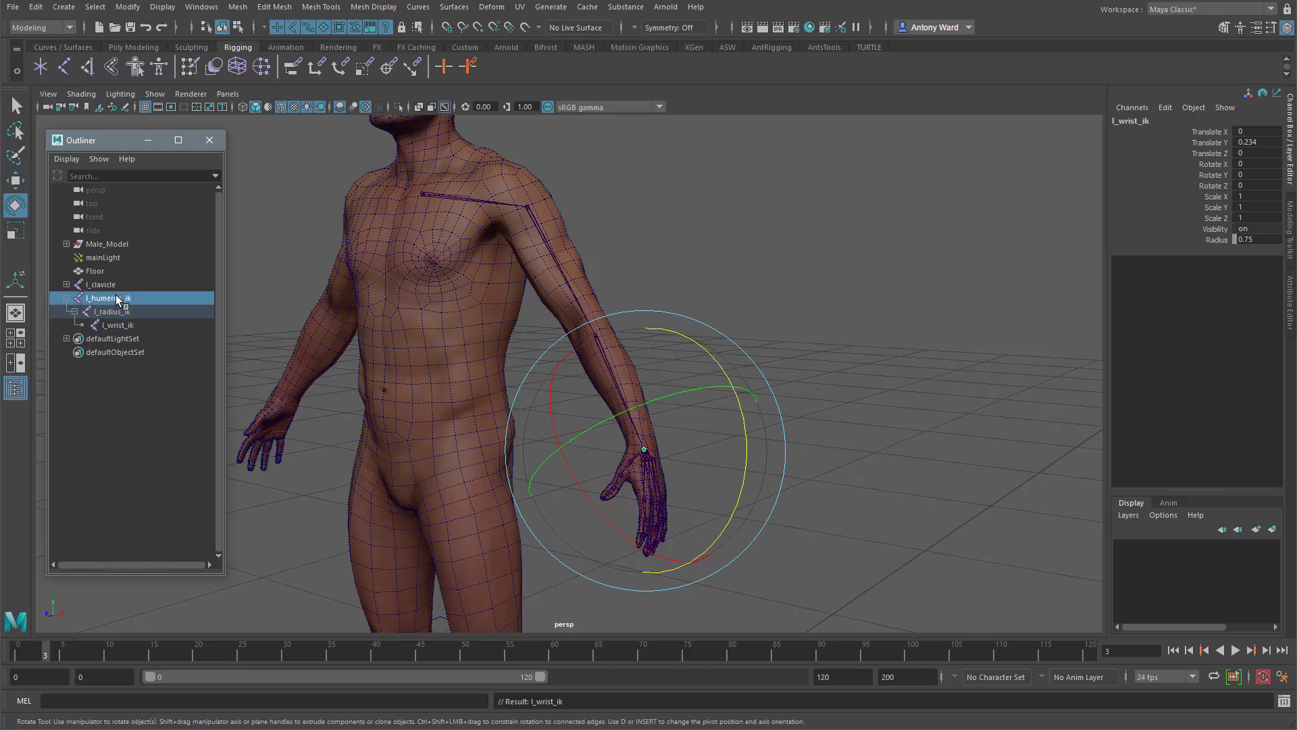
left_click_drag(695, 289, 704, 289, "alt")
key("w")
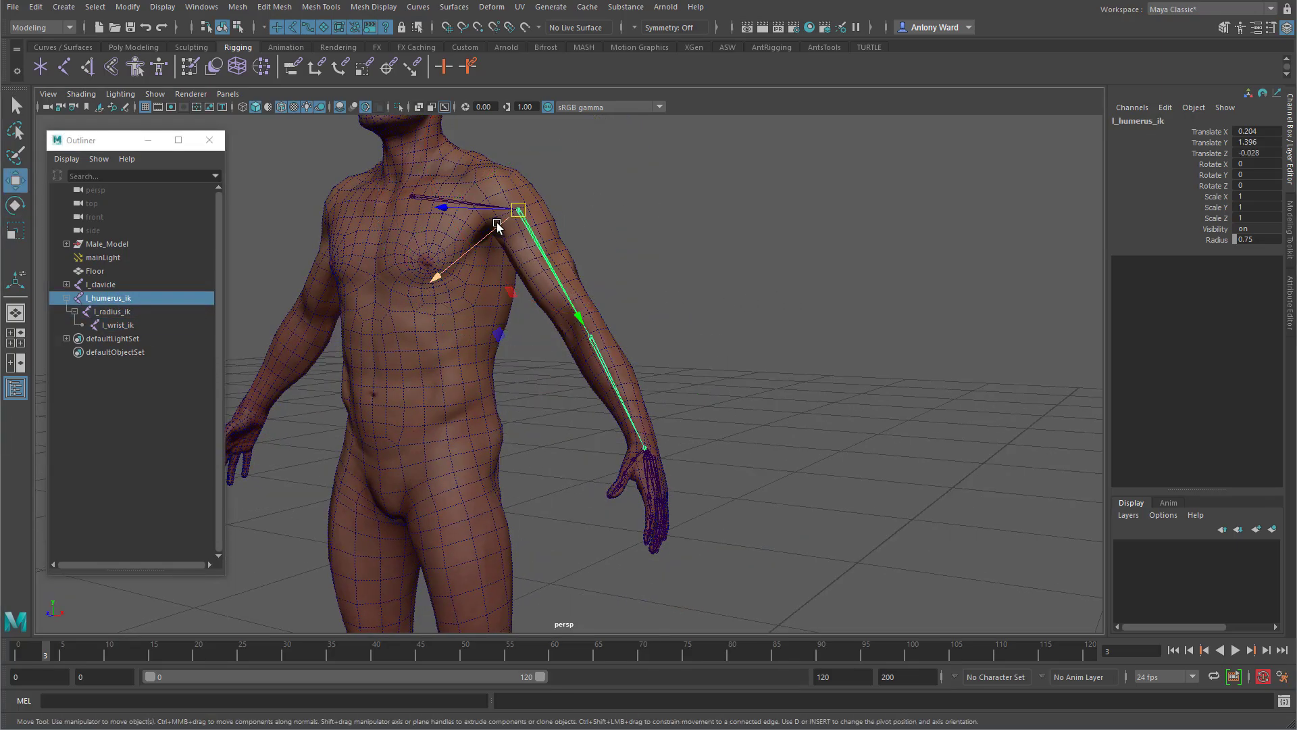
left_click_drag(499, 226, 525, 204)
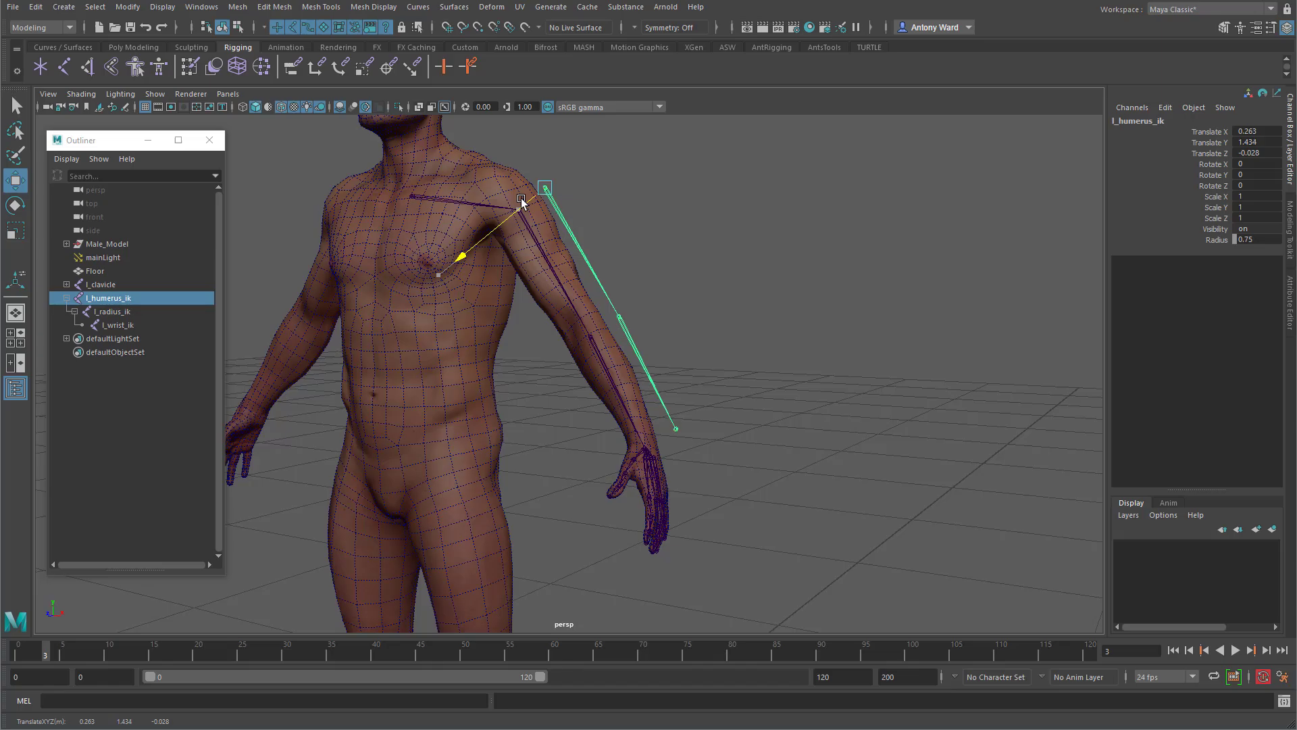
mouse_move(715, 283)
left_mouse_down("alt")
mouse_move(732, 281)
mouse_move(721, 281)
left_mouse_up("alt")
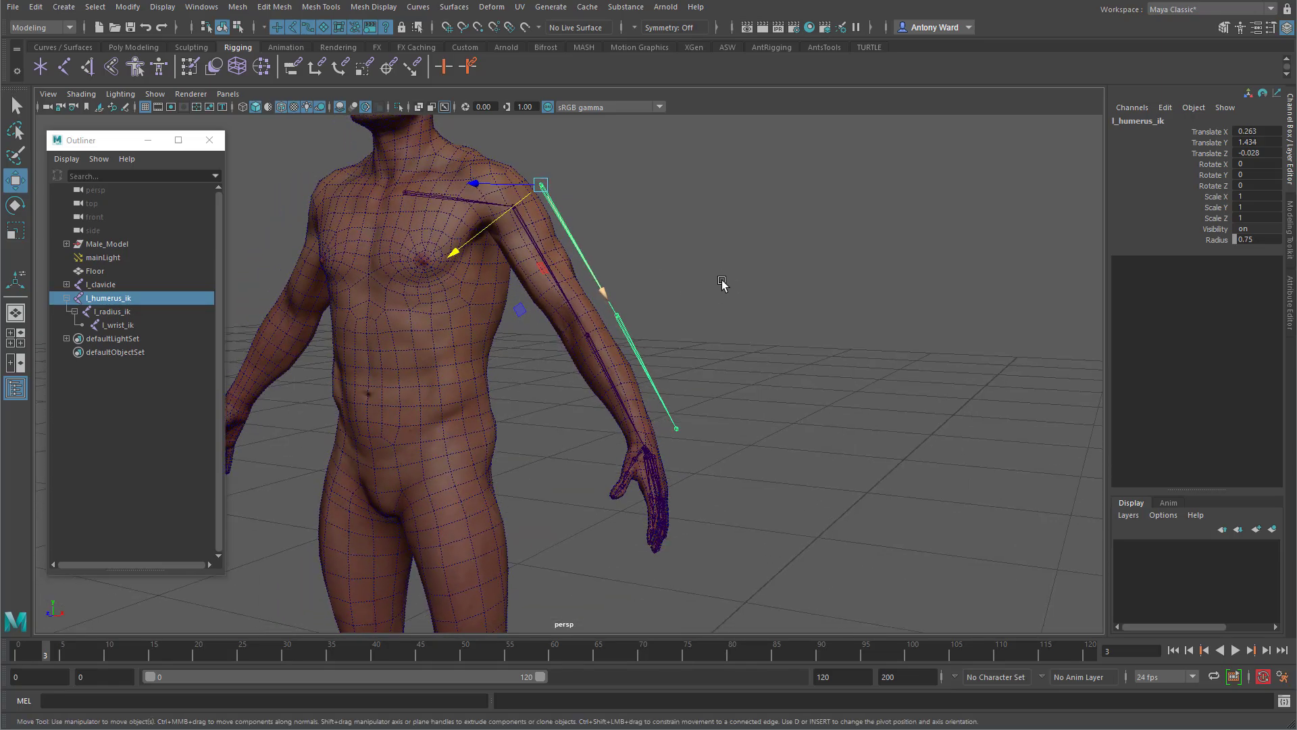
Duplicate the l_humerus_ik chain and rename the copied joints l_humerus_fk, l_radius_fk and l_wrist_fk.
key("ctrl+d")
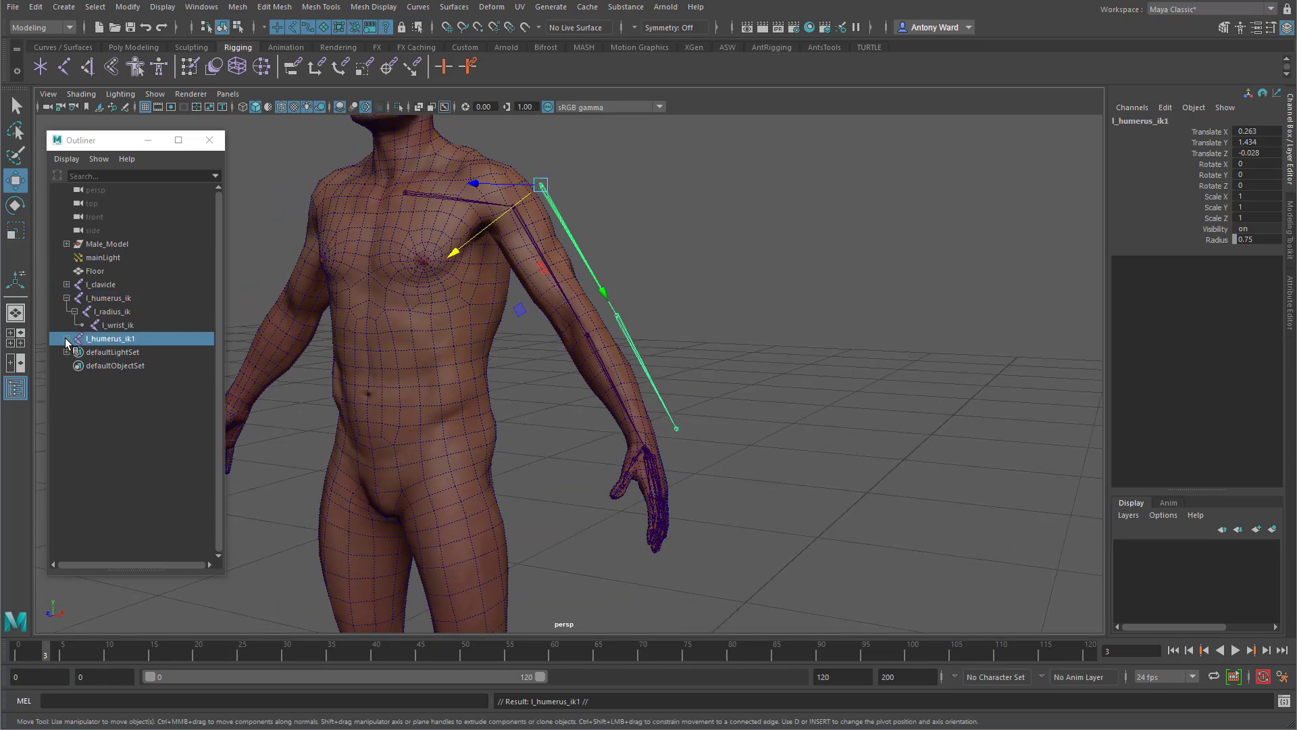
double_click(141, 342)
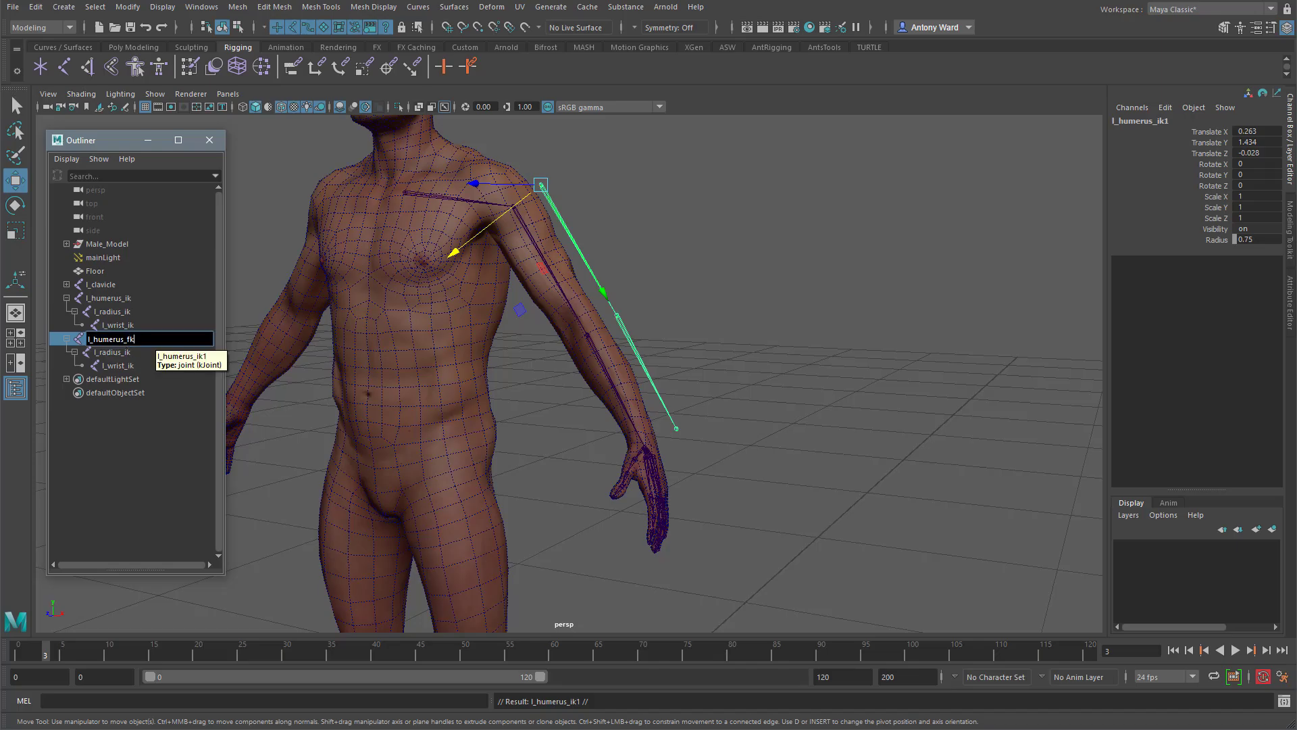
key("Return")
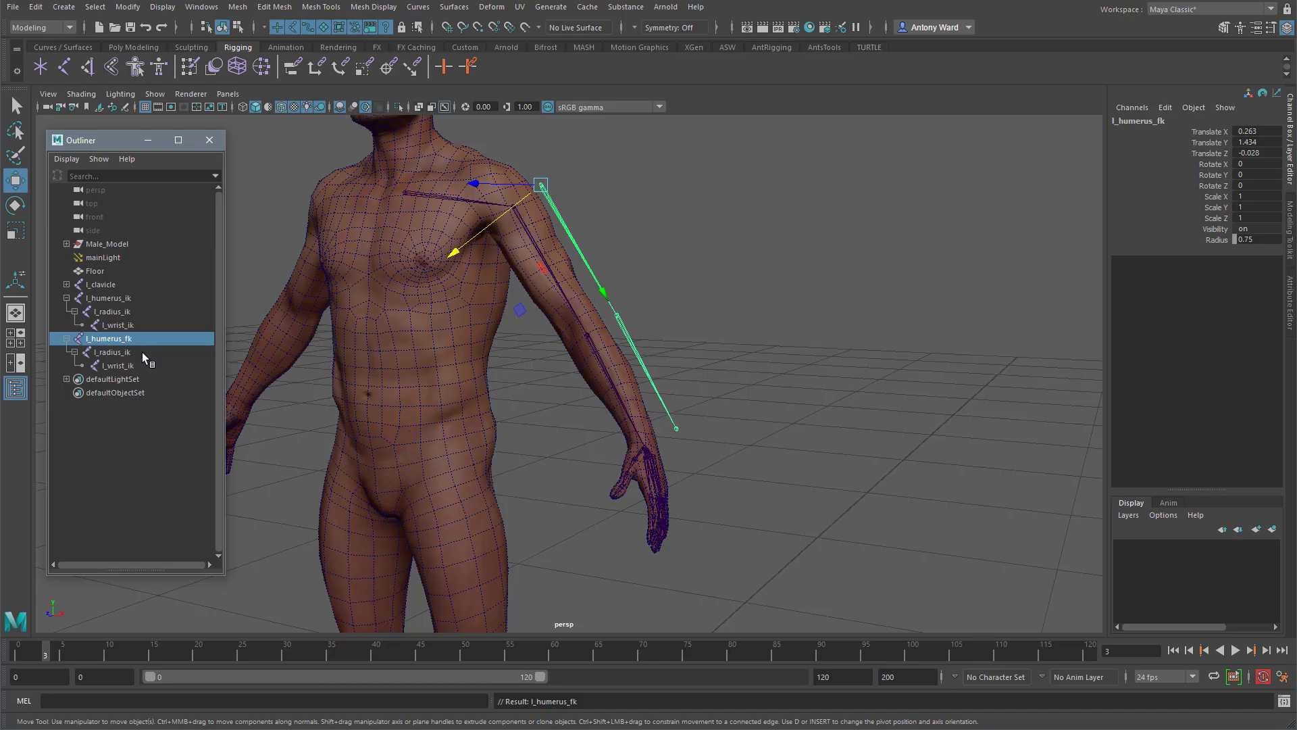
double_click(142, 352)
key("Right")
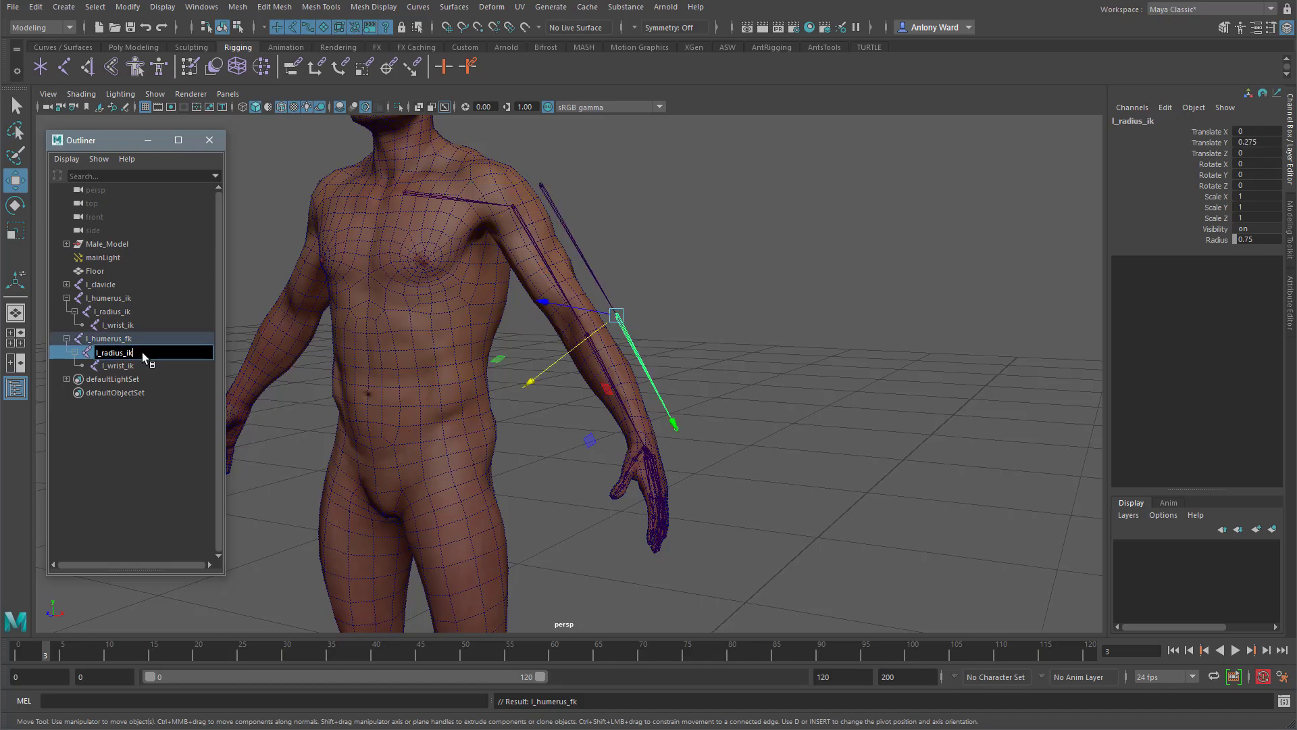
type("fk")
key("Return")
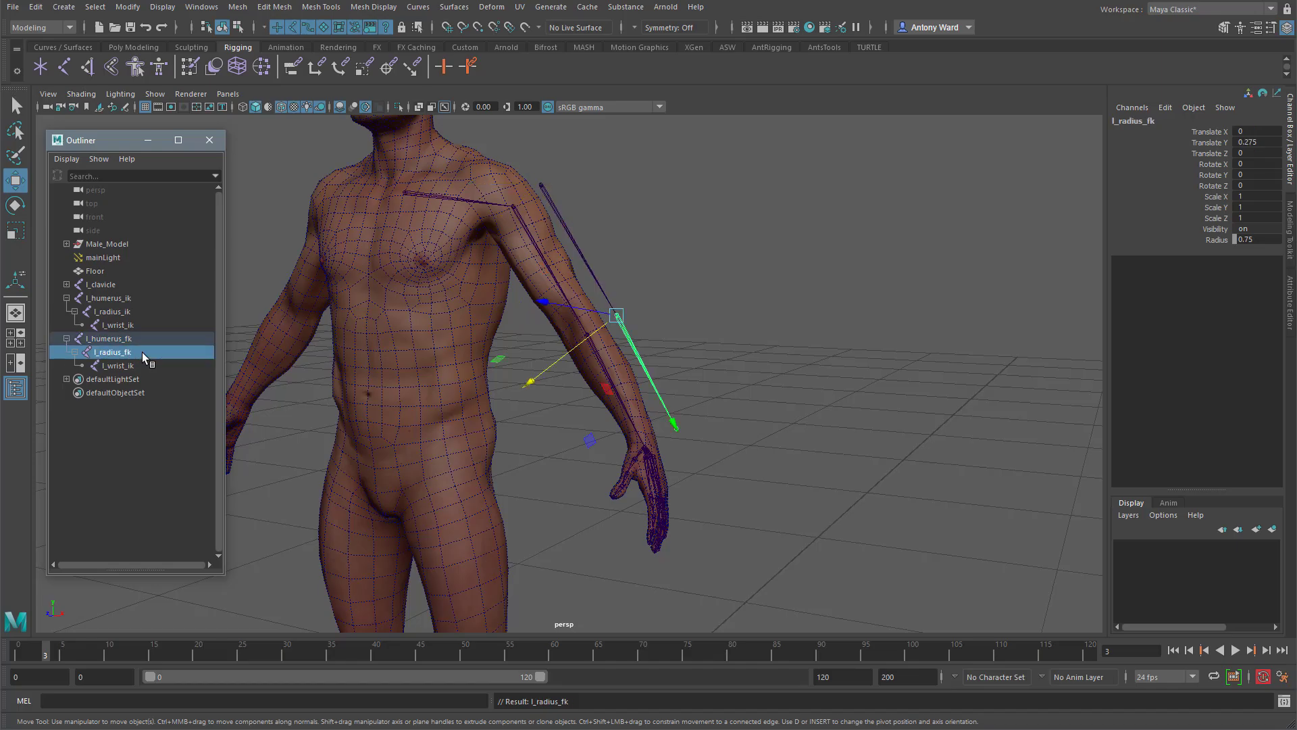
double_click(140, 364)
key("Right")
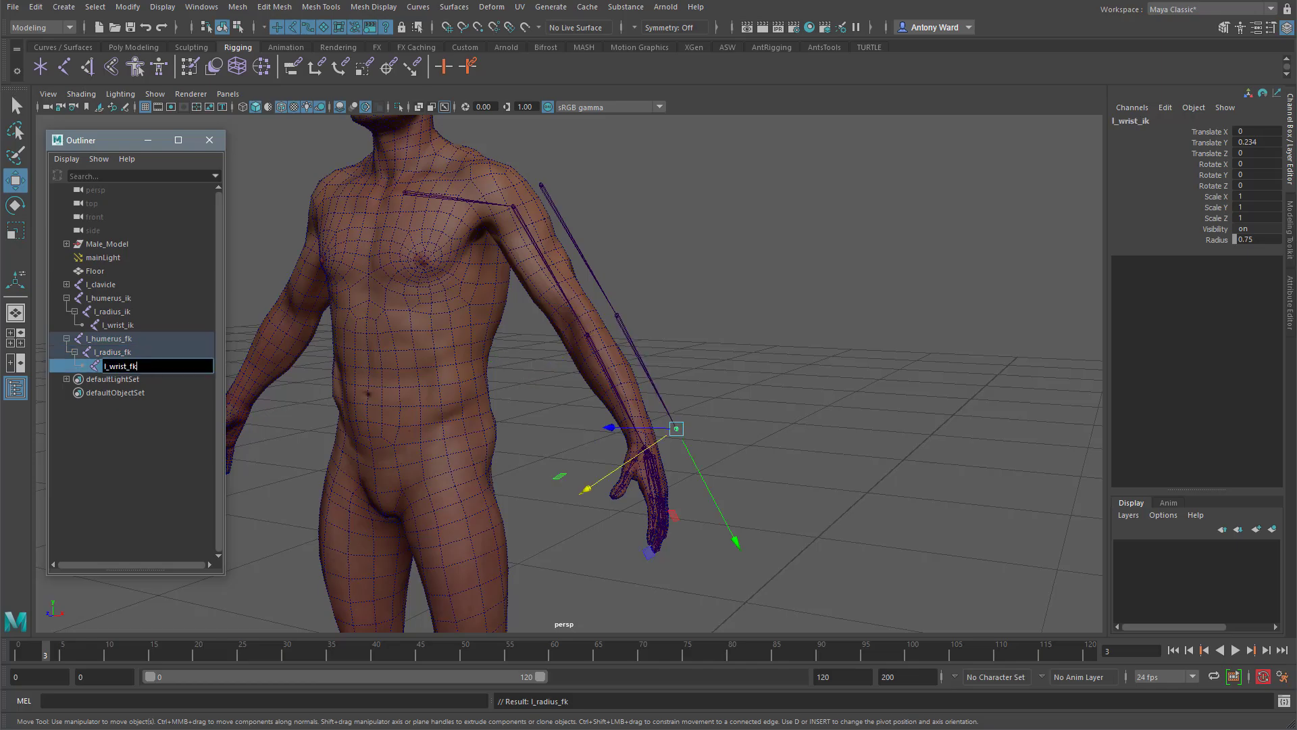
key("Return")
Hide the Male_Model group so only the joint chains are displayed.
left_click(134, 246)
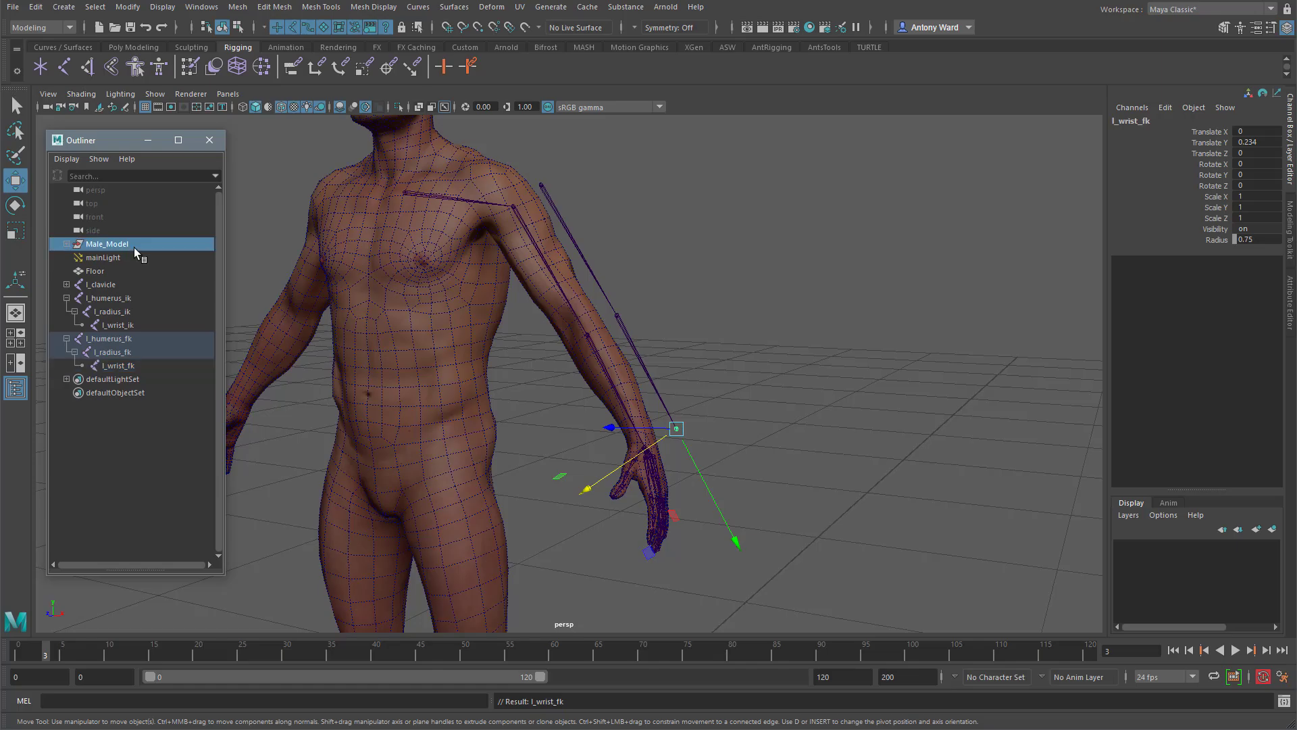
key("ctrl+h")
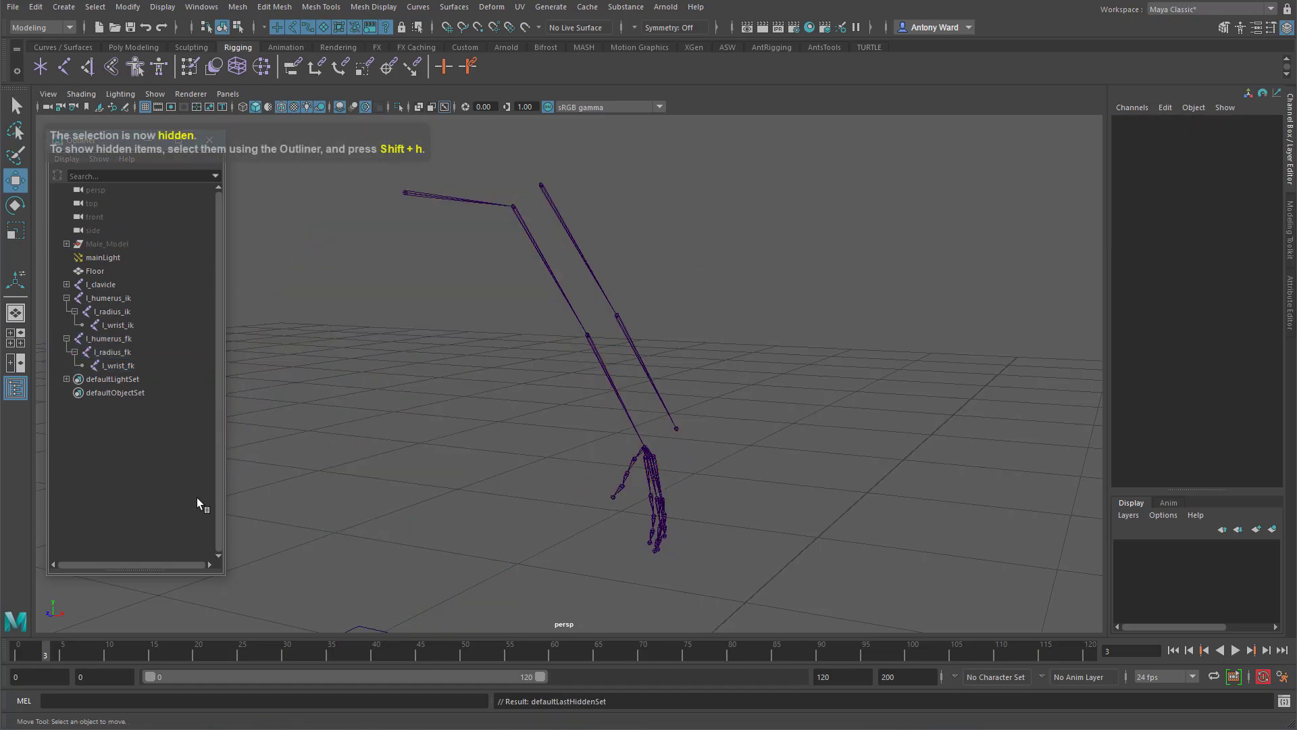
Move the l_humerus_fk chain to the opposite side of the main arm from the IK chain.
left_click(109, 338)
left_click_drag(478, 230, 432, 282)
left_click(753, 263)
mouse_move(541, 331)
left_mouse_down("alt")
mouse_move(425, 319)
mouse_move(478, 348)
mouse_move(527, 333)
left_mouse_up("alt")
right_click_drag(625, 406, 636, 420, "alt")
left_click_drag(636, 420, 705, 428, "alt")
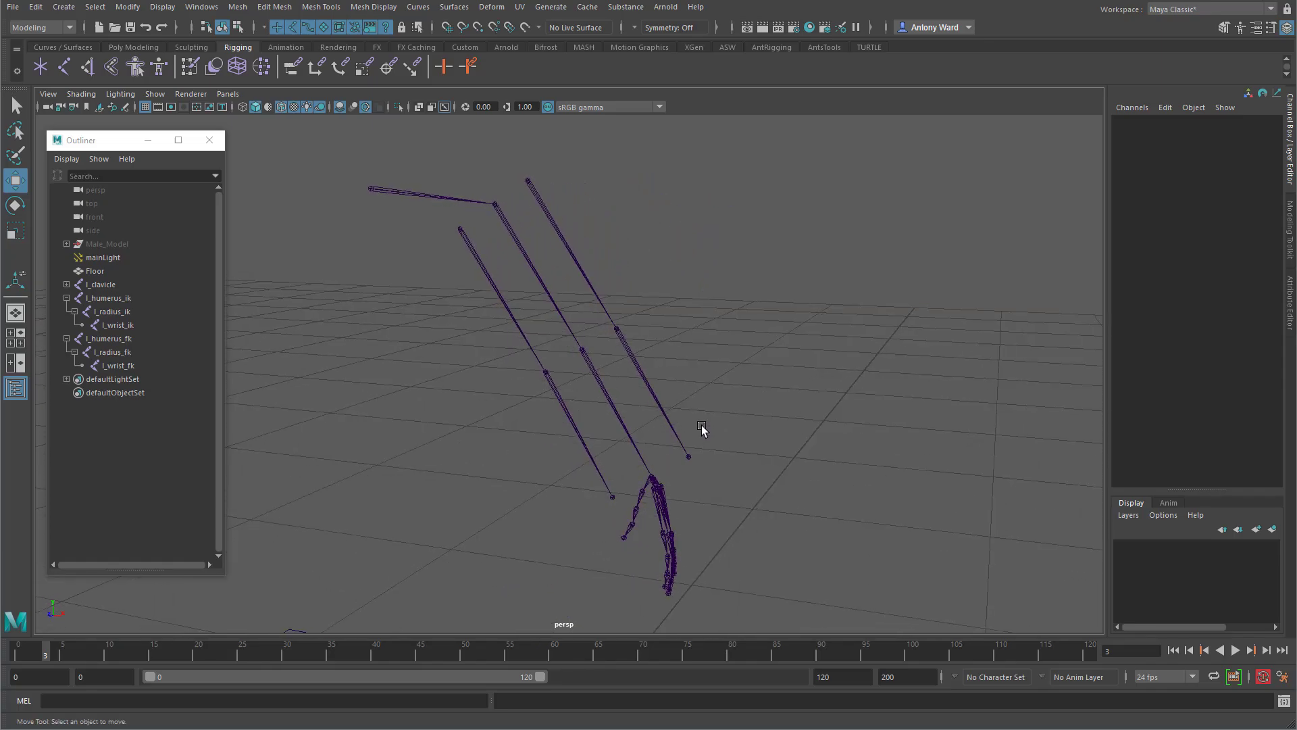
left_click_drag(580, 289, 627, 292, "alt")
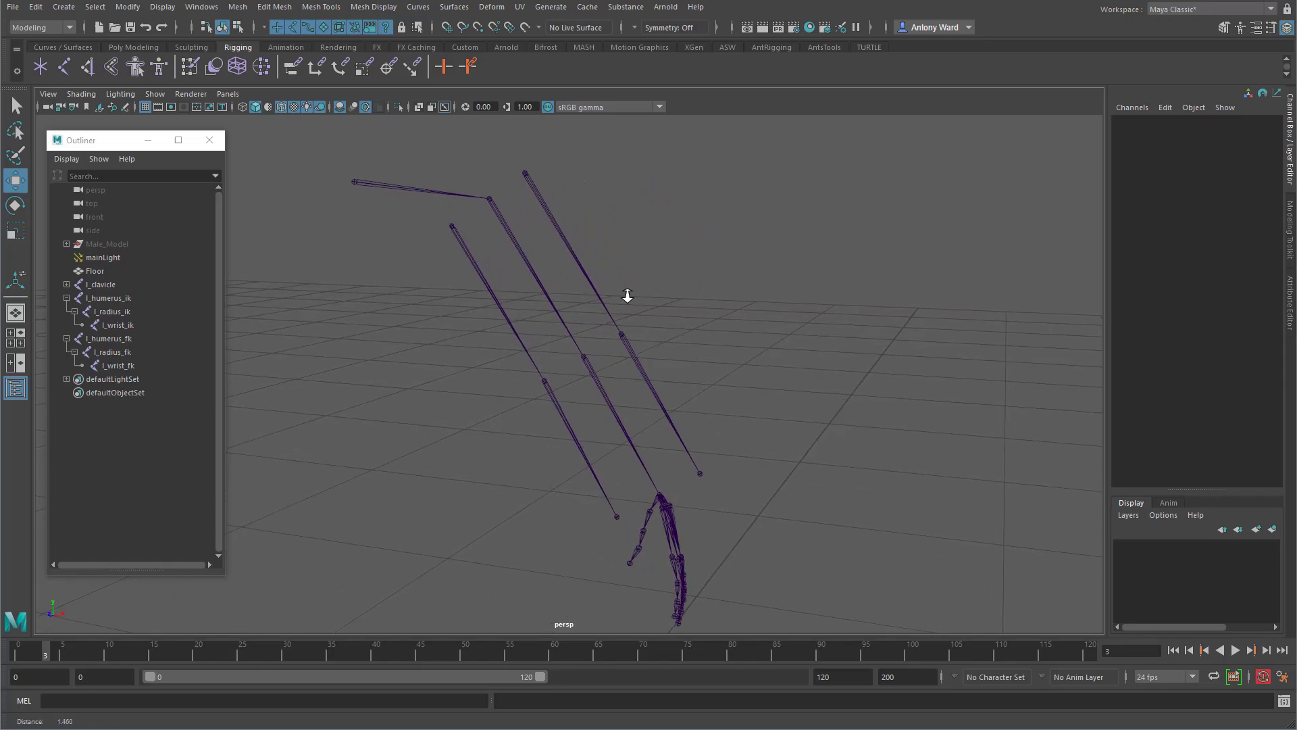
Return the l_humerus_ik and l_humerus_fk chains to their original position over the main arm joints.
left_click(531, 176)
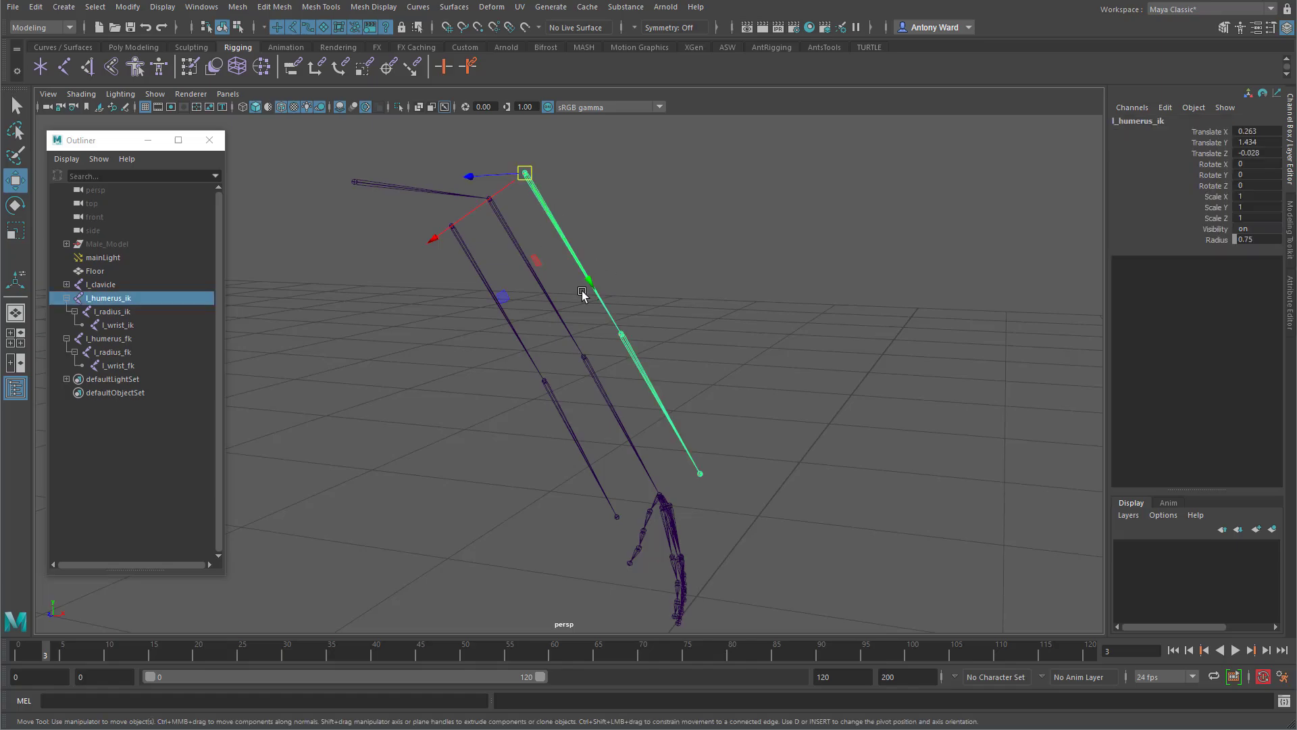
left_click_drag(528, 176, 469, 220)
left_click(452, 226)
left_click(762, 271)
left_click_drag(690, 369, 649, 365, "alt")
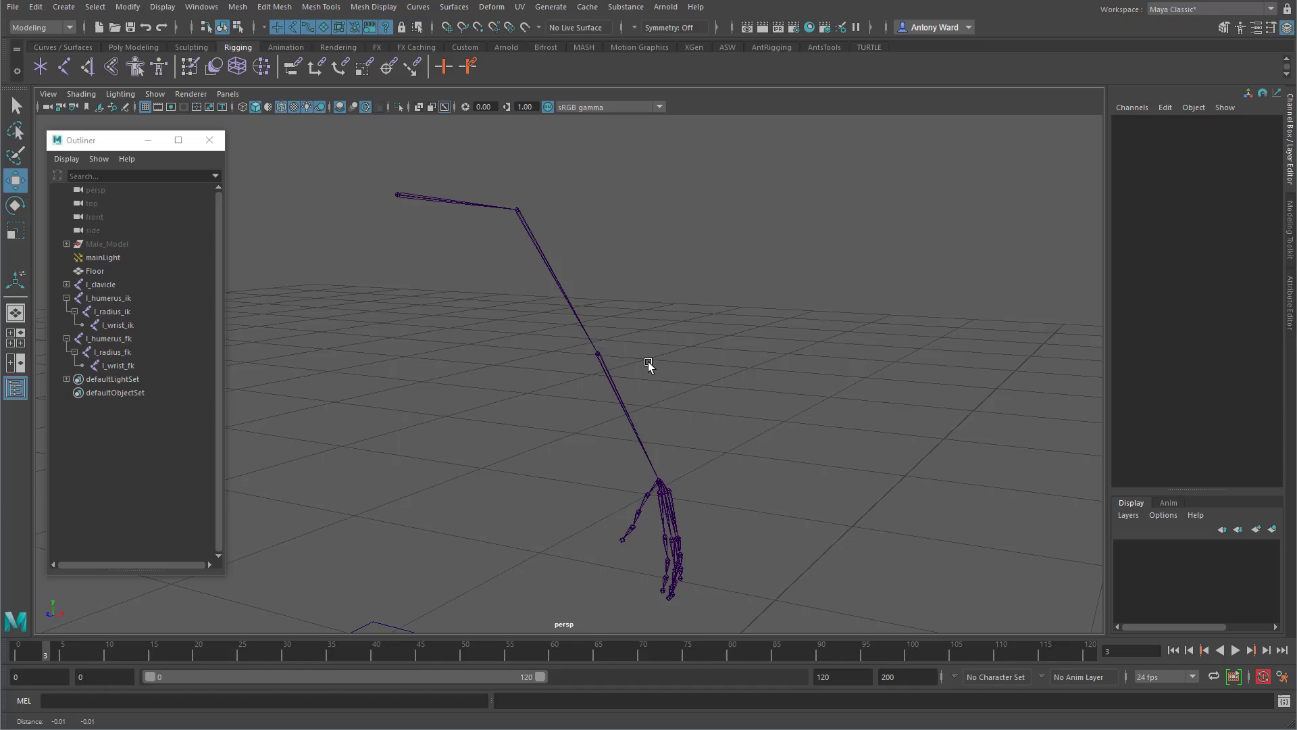
Select l_humerus_ik, l_humerus_fk and last the main l_humerus joint, and begin creating a Parent constraint.
left_click(66, 284)
left_click(75, 299)
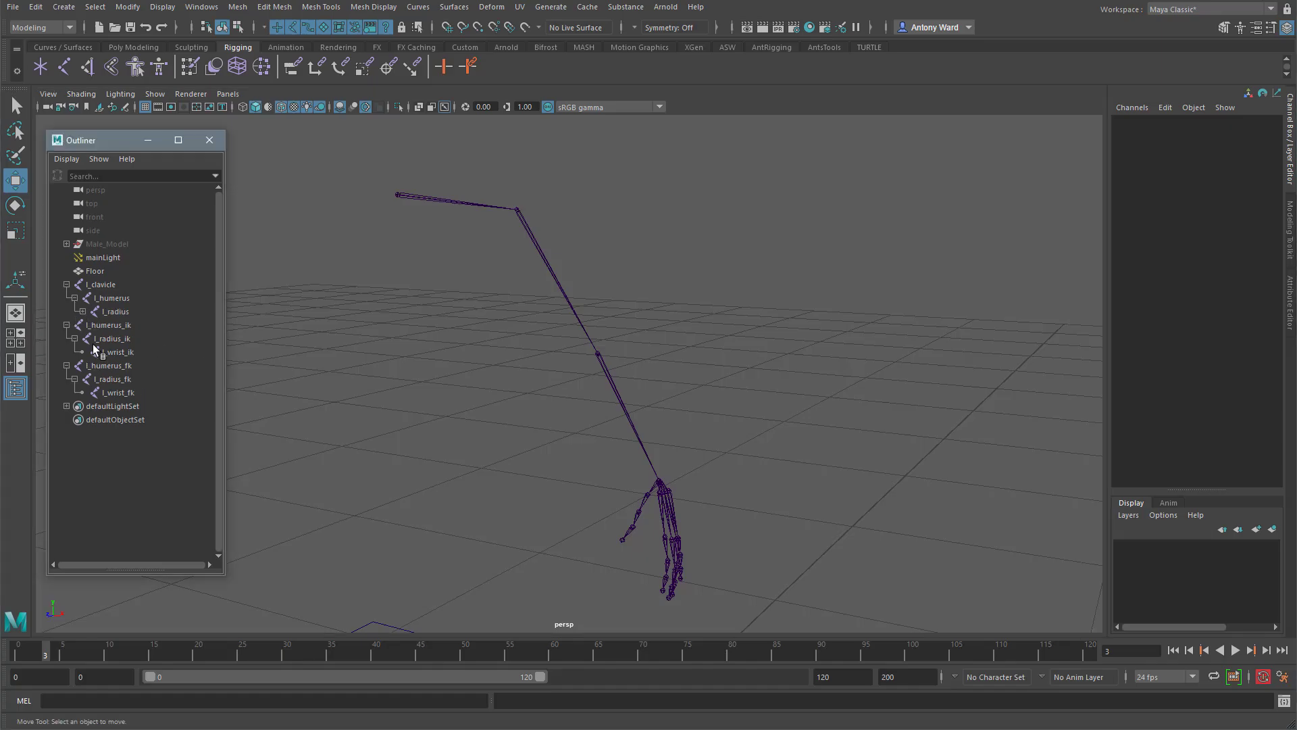
left_click(82, 311)
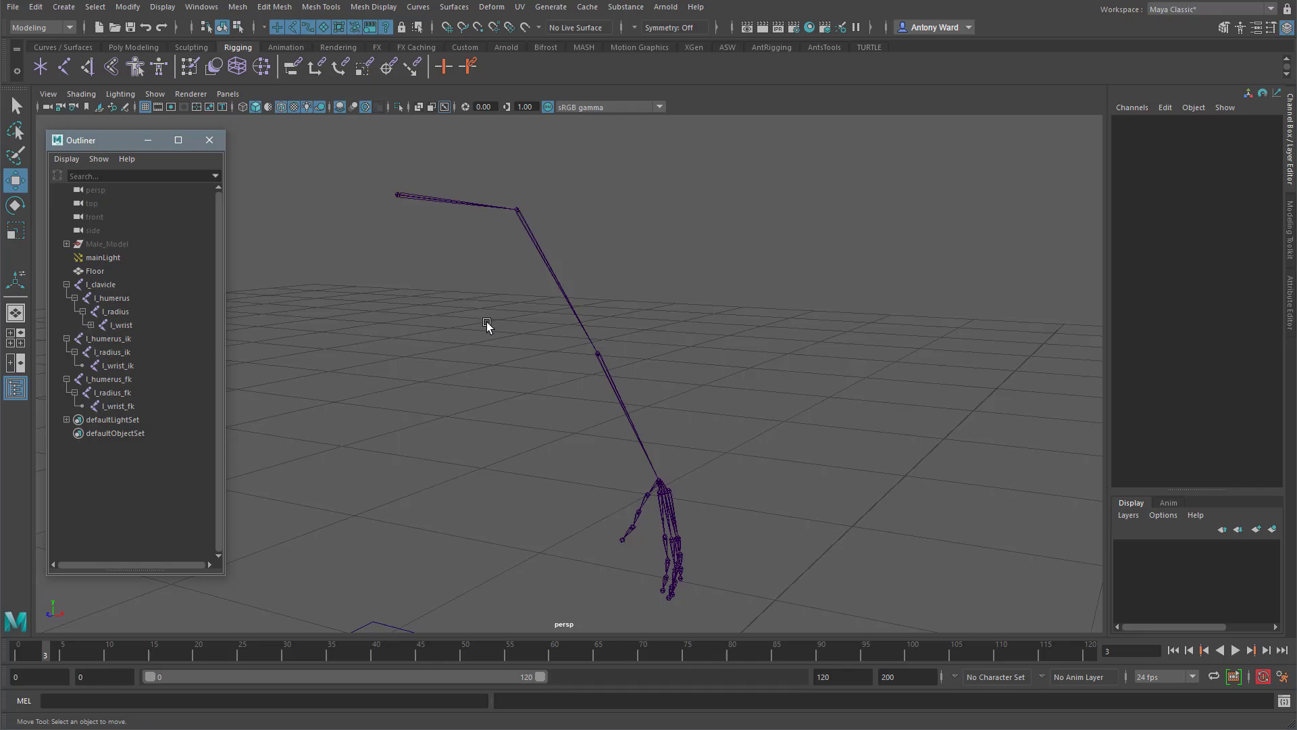
left_click_drag(487, 323, 495, 331, "alt")
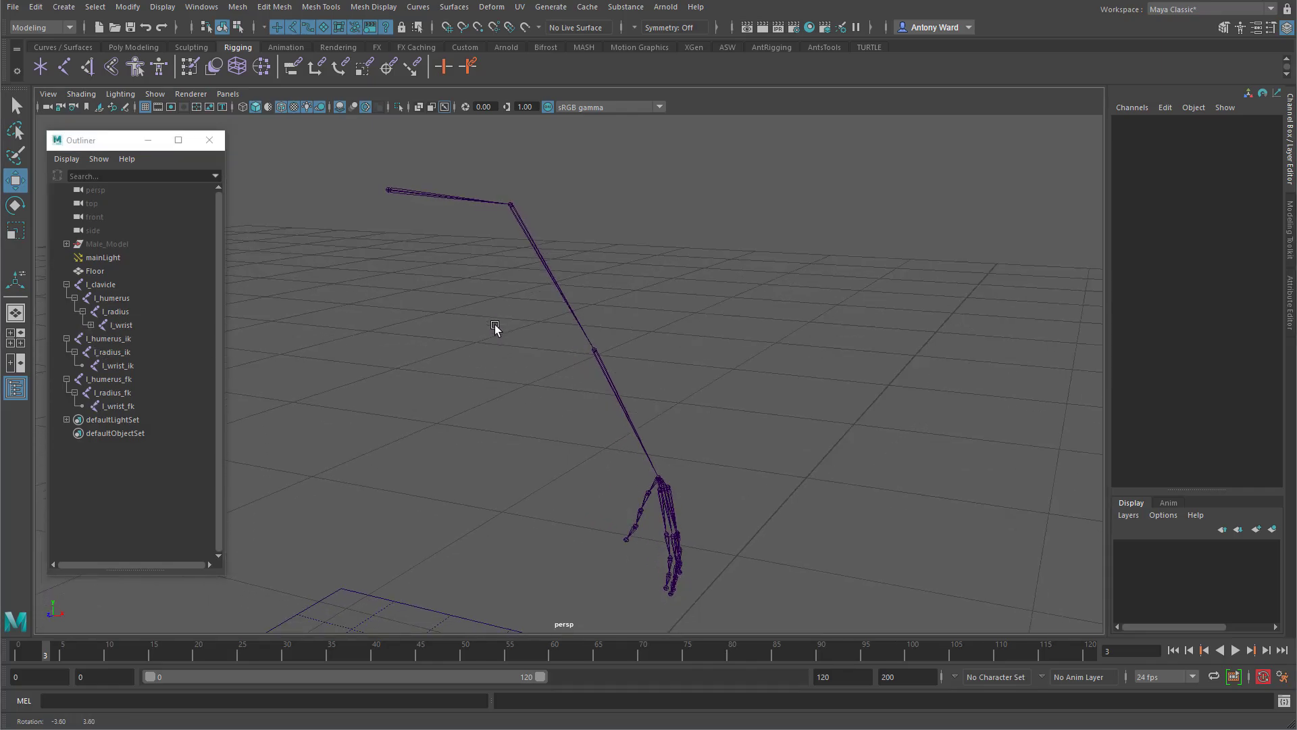
left_click(128, 342)
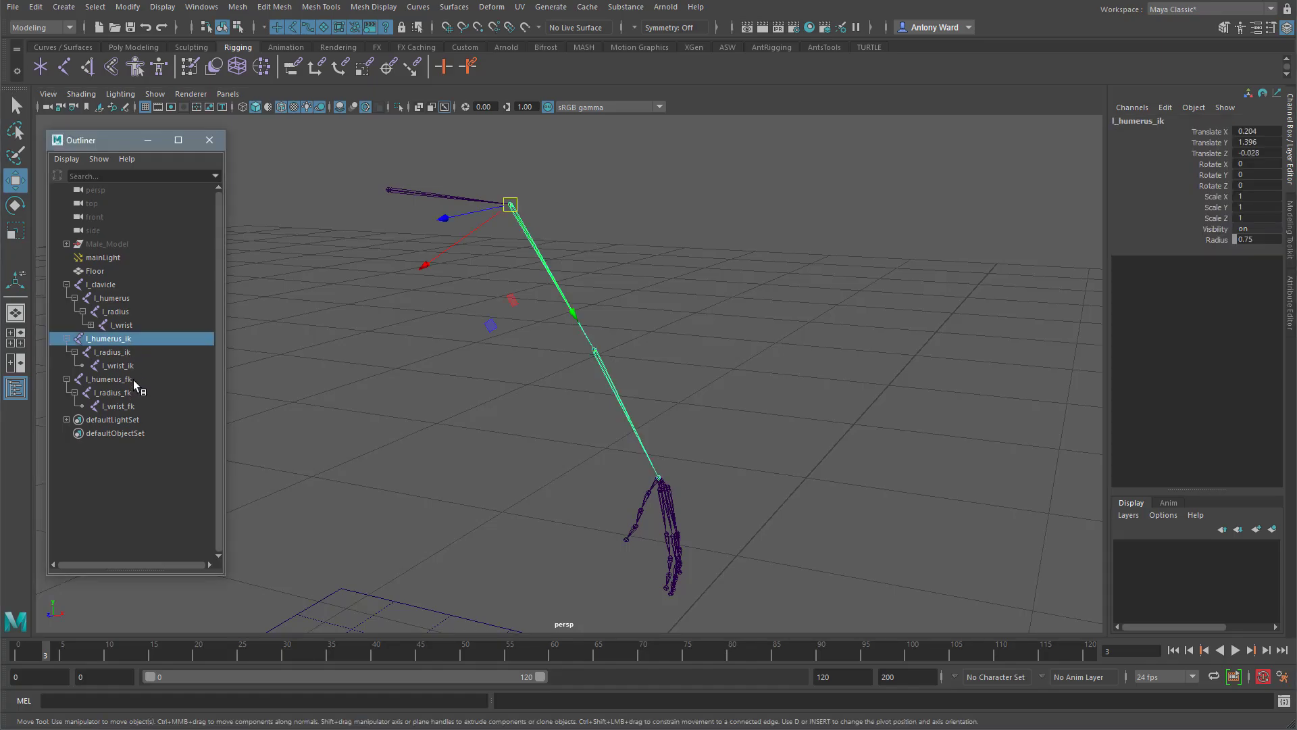
left_click(133, 380, "ctrl")
left_click(132, 301, "ctrl")
key("space")
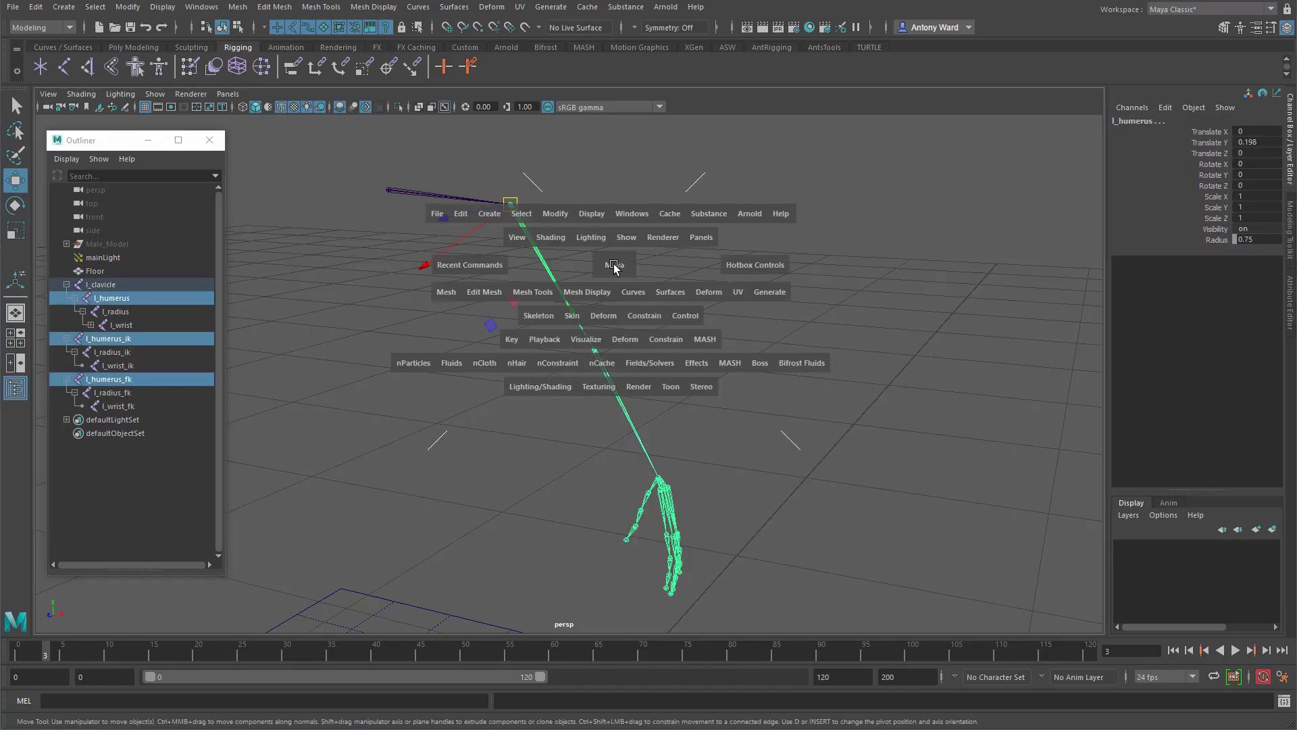
left_click(659, 338)
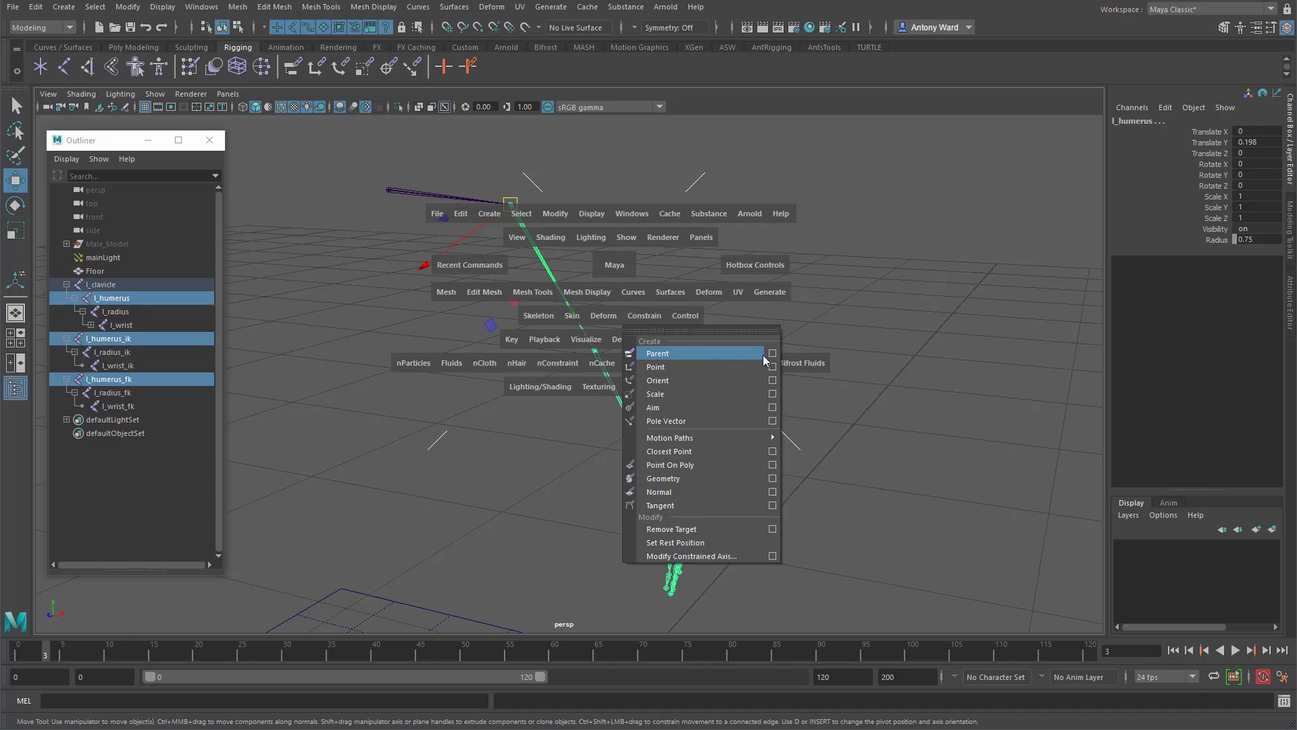
Parent-constrain l_humerus to l_humerus_ik and l_humerus_fk with Maintain offset turned off and all translate and rotate axes enabled.
left_click(772, 354)
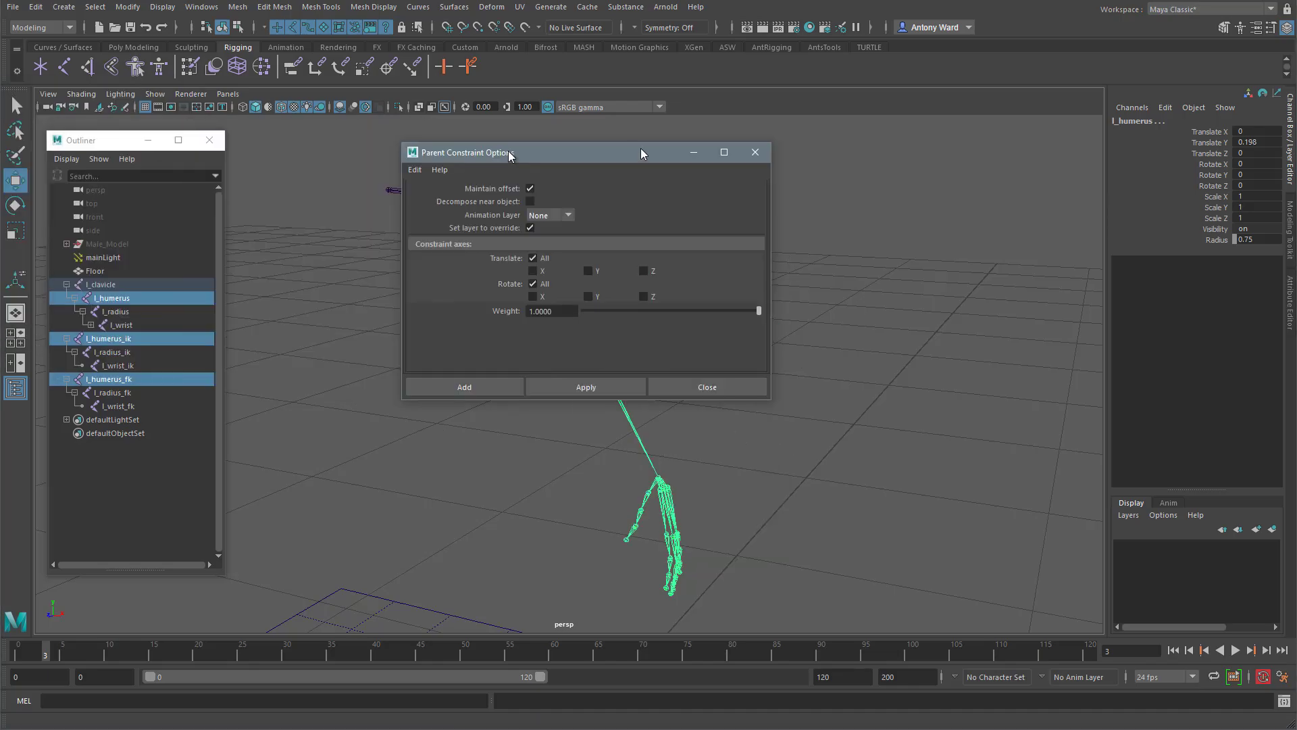
left_click_drag(808, 147, 819, 146)
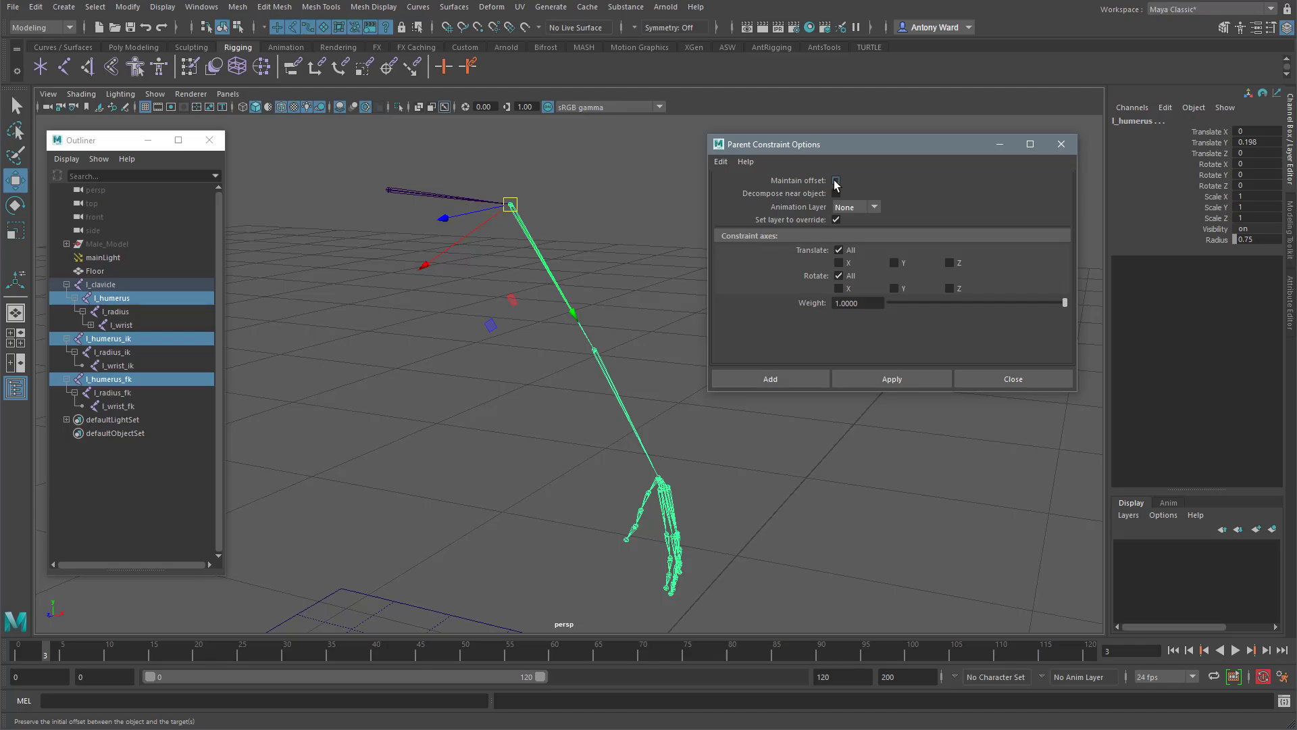
left_click(900, 381)
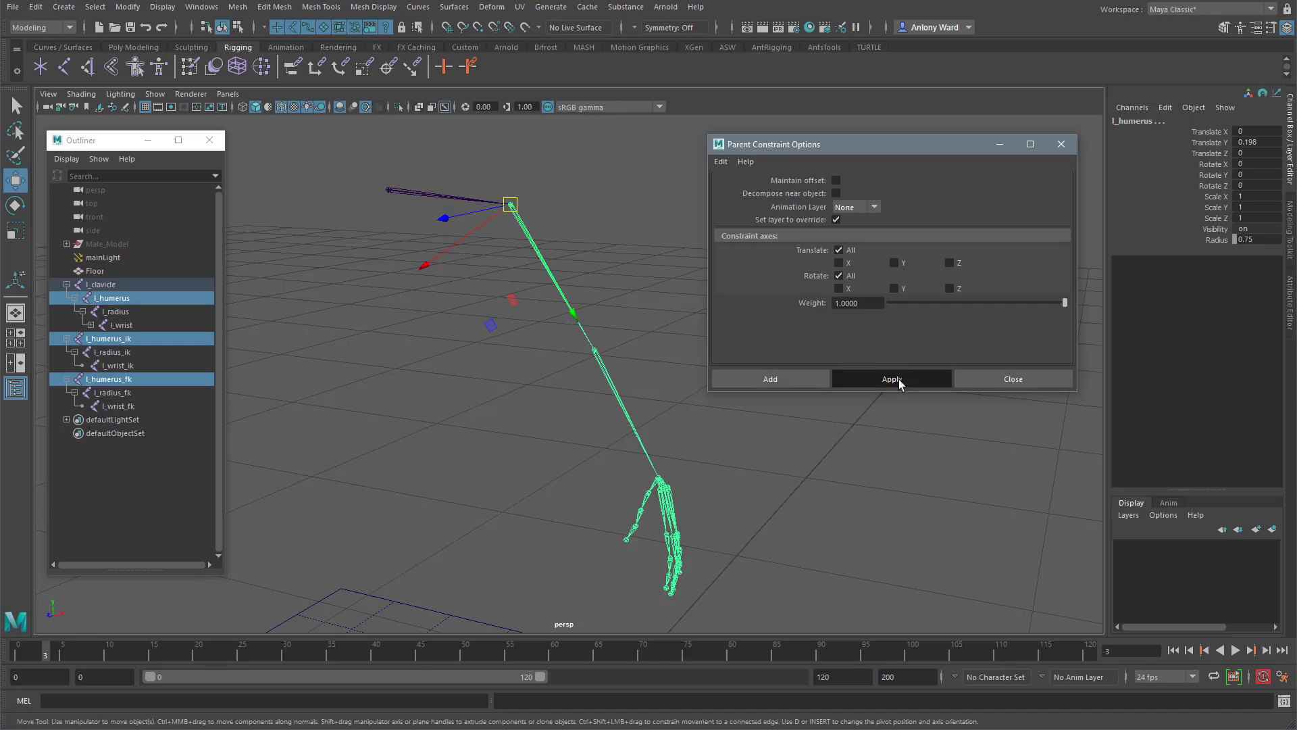
Parent-constrain l_radius to both l_radius_fk and l_radius_ik with the same options.
left_click(132, 408)
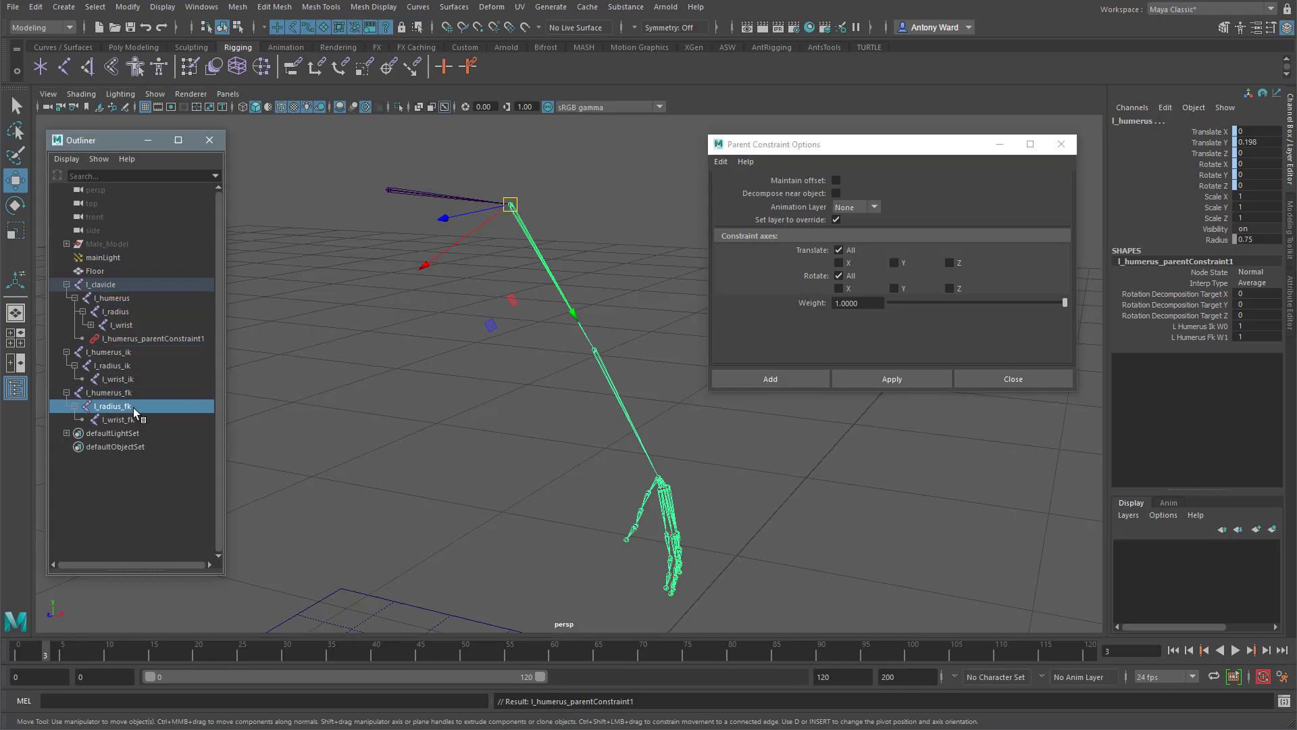
left_click(130, 367, "ctrl")
left_click(133, 311, "ctrl")
left_click(905, 376)
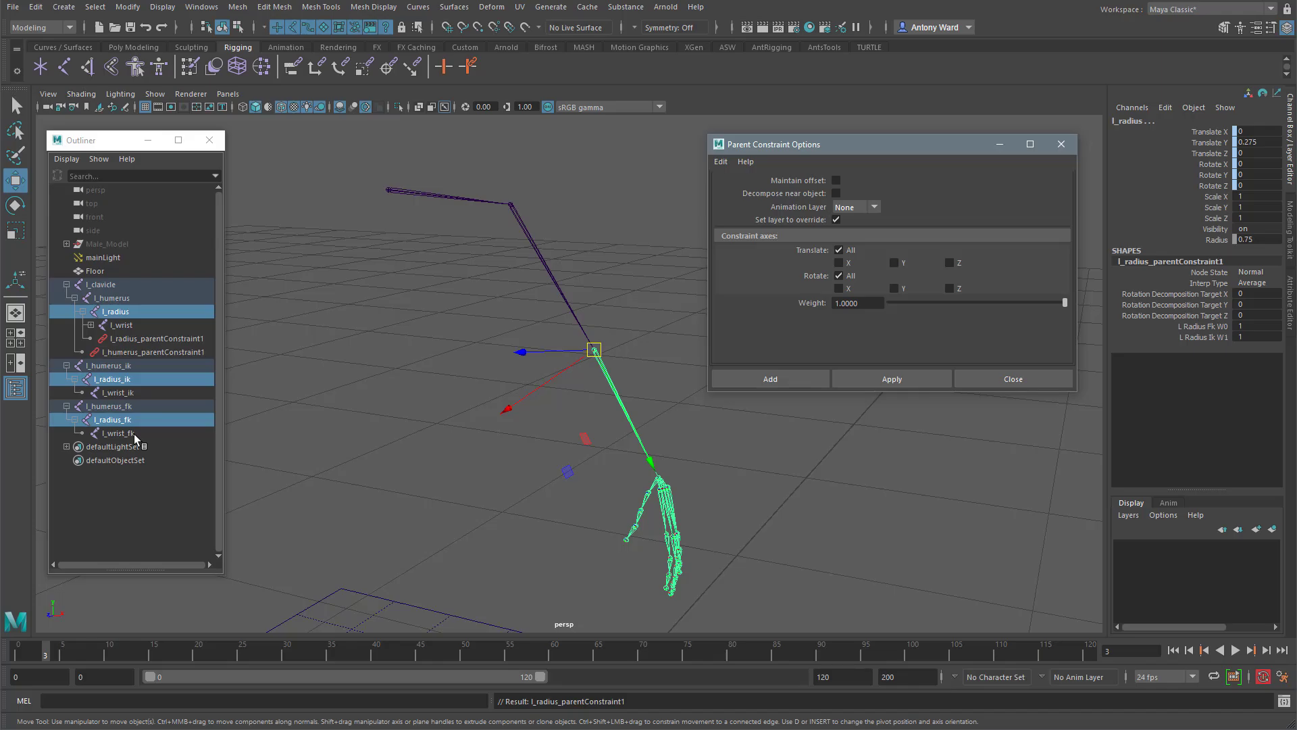
Parent-constrain l_wrist to both l_wrist_fk and l_wrist_ik with the same options.
left_click(136, 435)
left_click(134, 394, "ctrl")
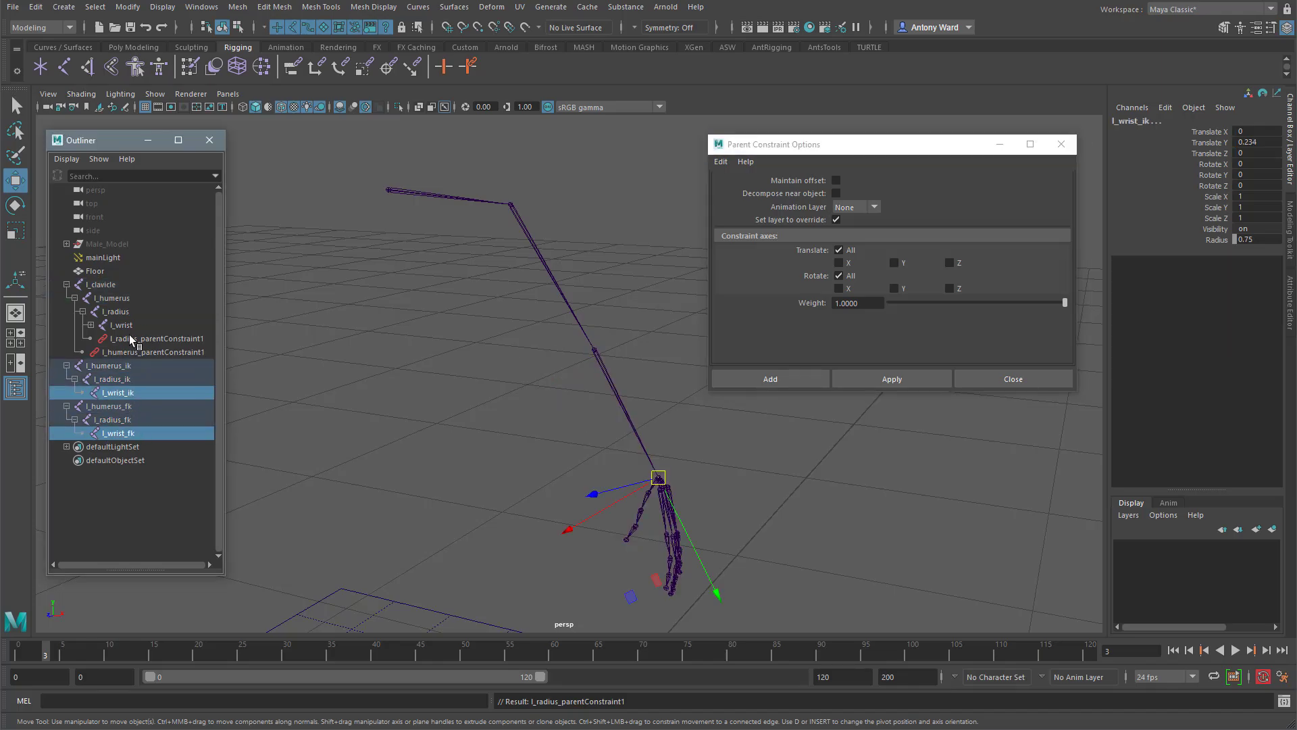
left_click(132, 325, "ctrl")
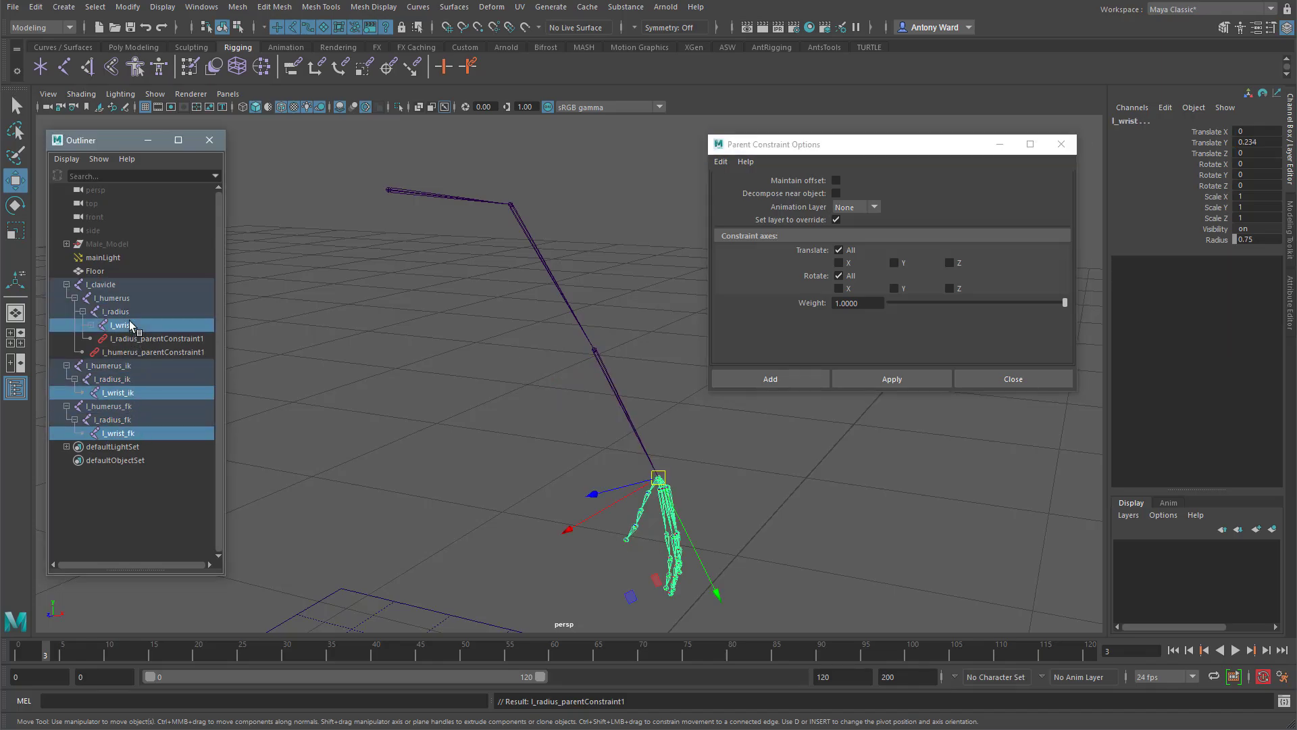
left_click(912, 379)
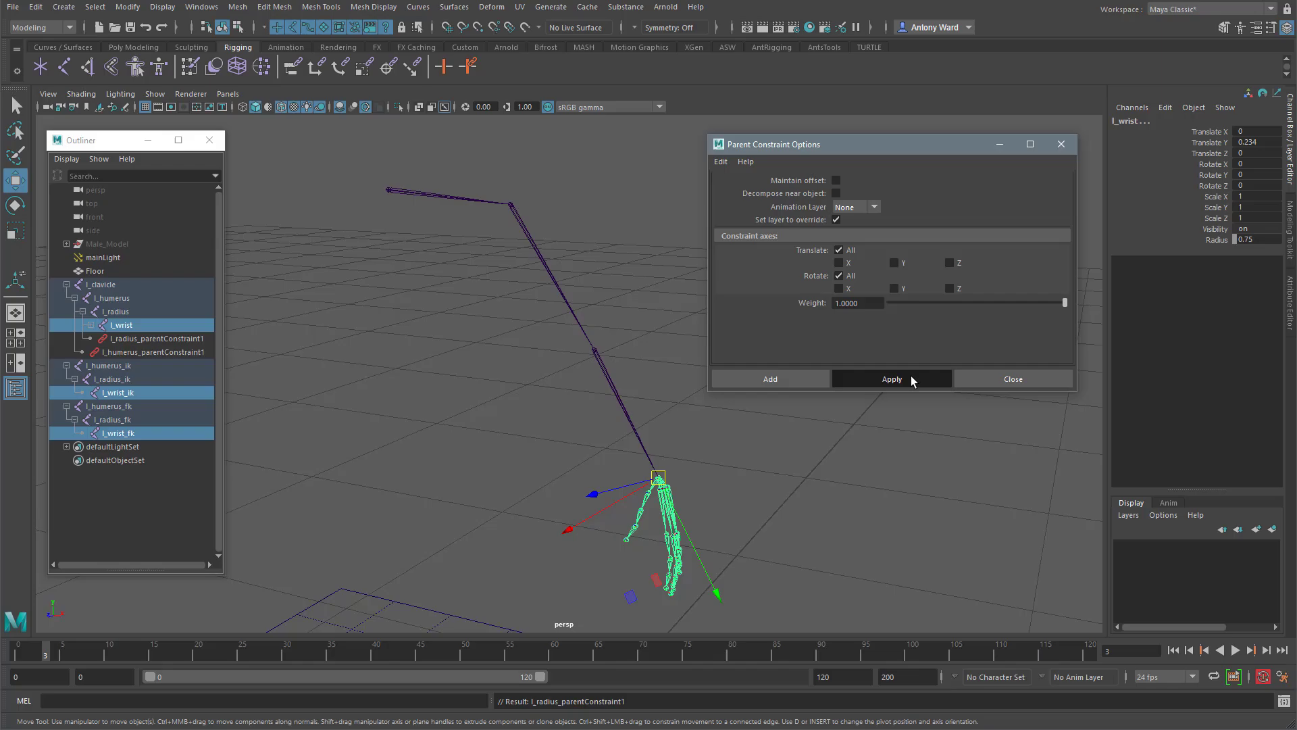
Test the constraints by moving l_humerus_ik to about X 0.295, Y 1.454 and rotating the IK arm joints.
left_click(108, 365)
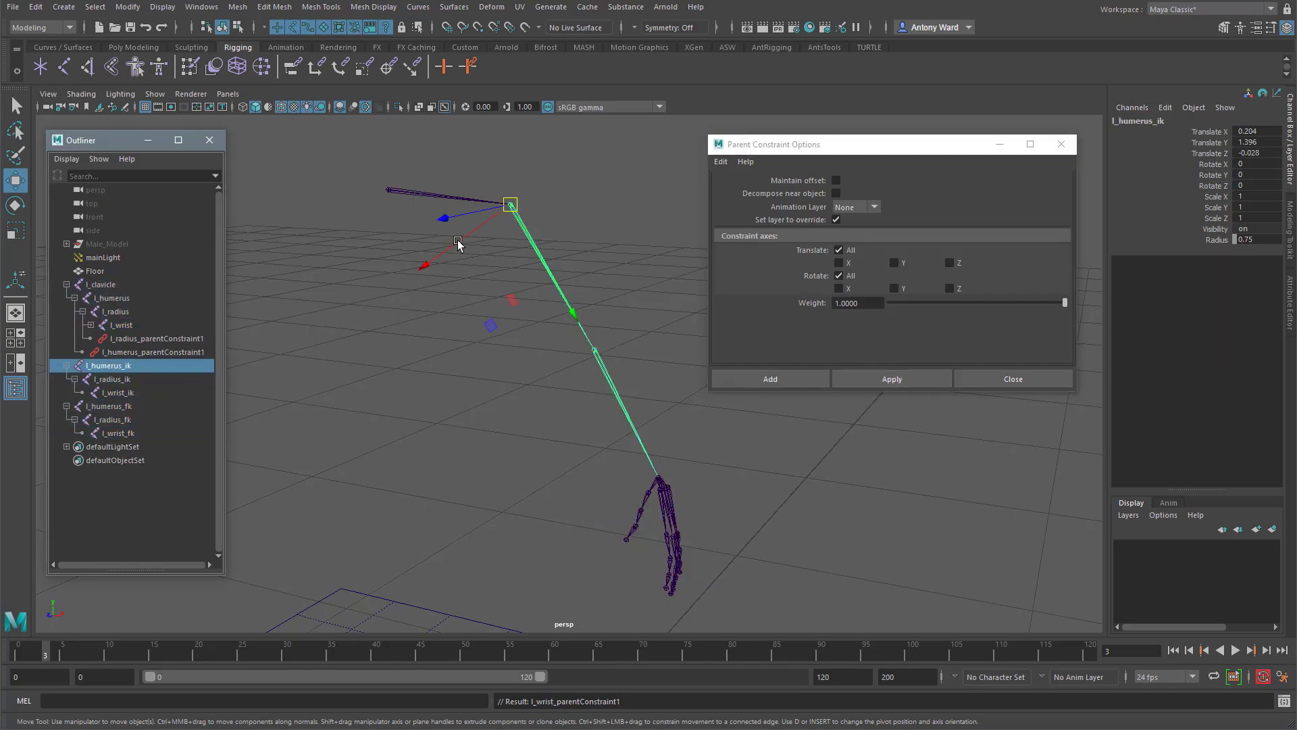
left_click_drag(459, 239, 497, 203)
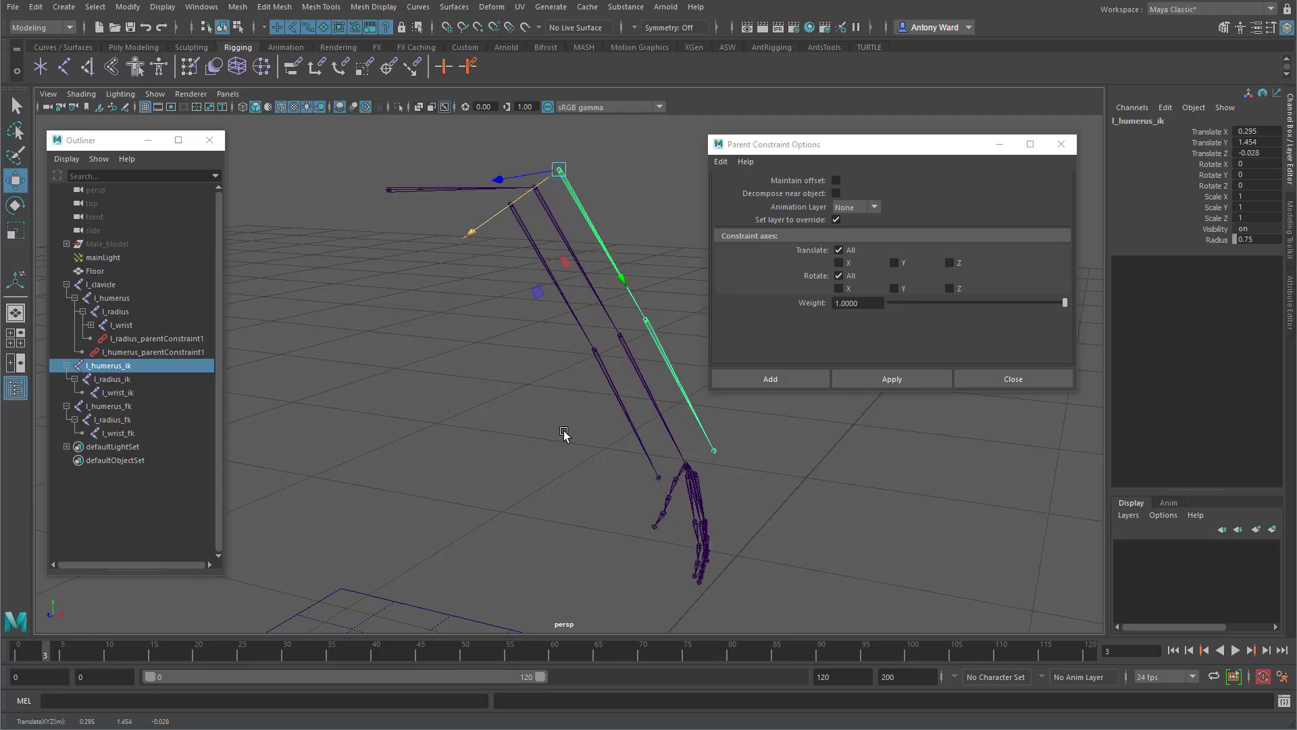
left_click_drag(565, 435, 516, 449, "alt")
key("e")
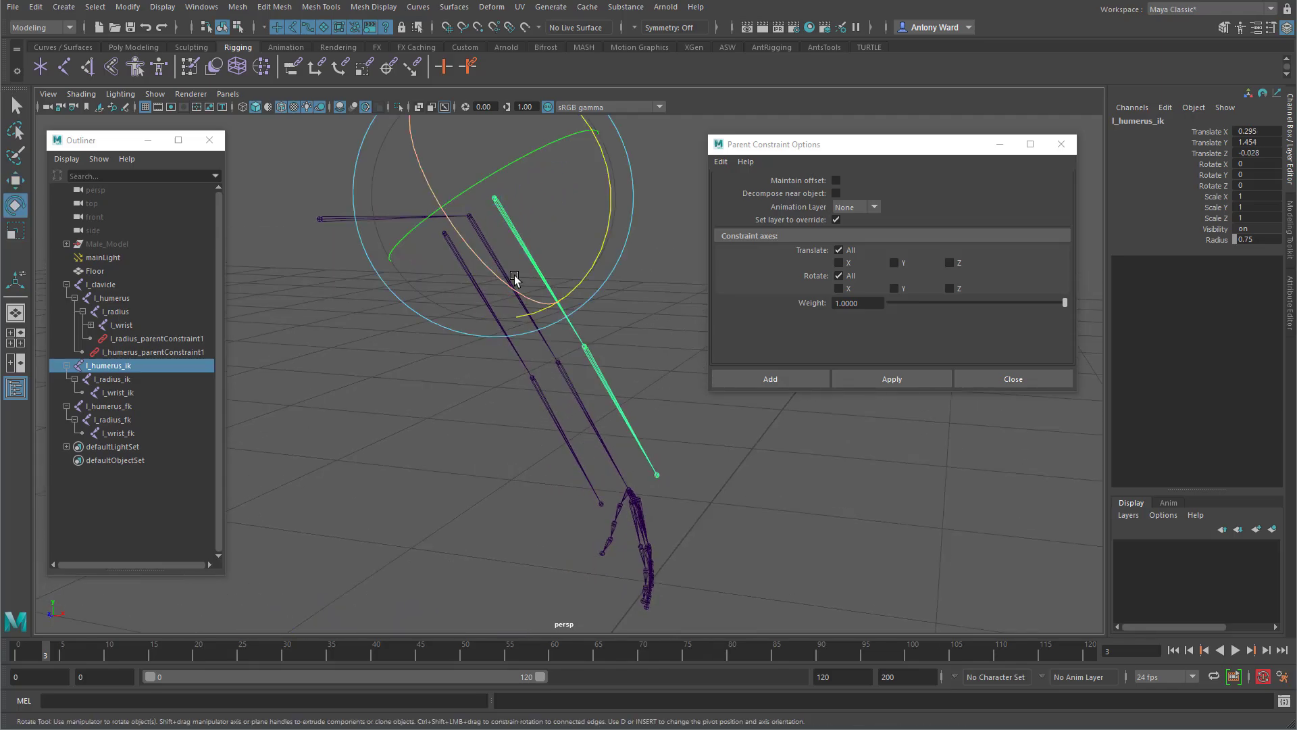
left_click_drag(510, 290, 438, 230)
left_click_drag(581, 385, 481, 402, "alt")
mouse_move(578, 232)
left_mouse_down()
mouse_move(608, 264)
mouse_move(566, 215)
mouse_move(665, 227)
mouse_move(575, 210)
left_mouse_up()
left_click_drag(474, 342, 762, 258, "alt")
left_click(518, 379)
Close the Parent Constraint options and return the IK arm chain to its preferred angle.
left_click(1011, 379)
left_click(772, 214)
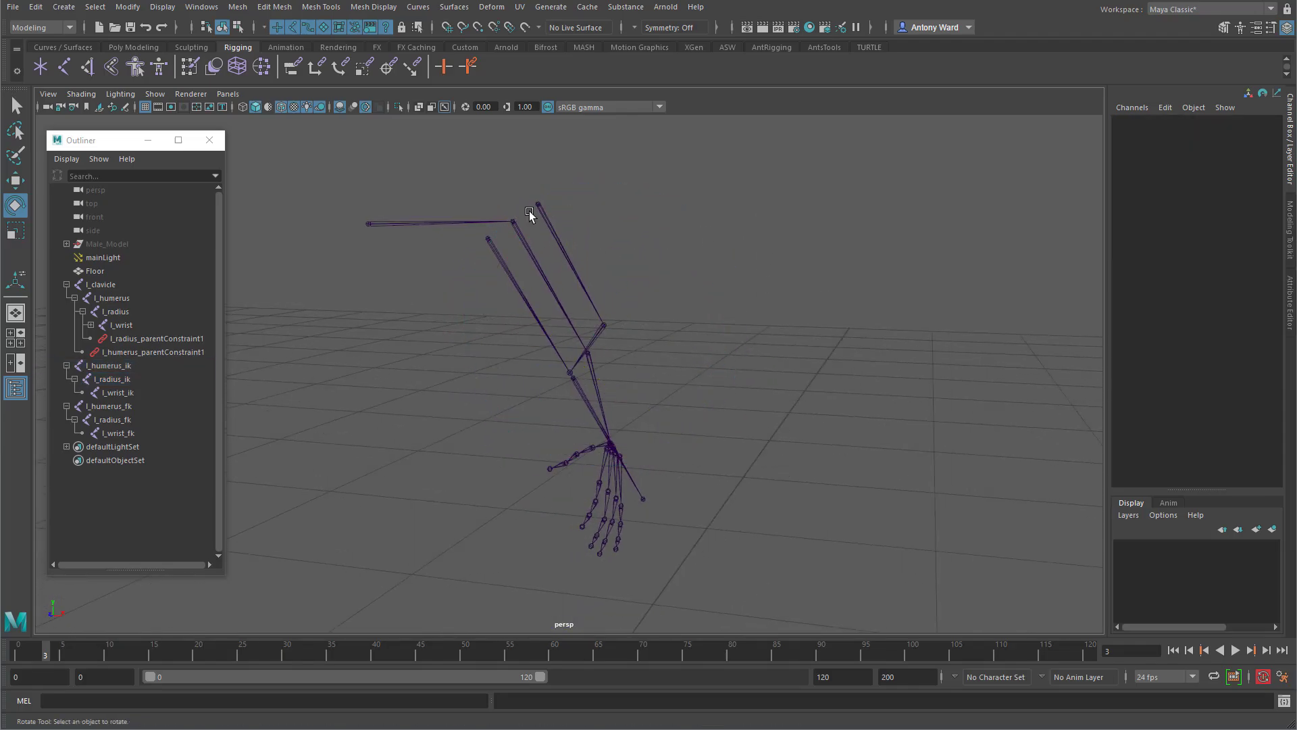
right_click_drag(540, 209, 602, 211)
mouse_move(729, 377)
left_mouse_down("alt")
mouse_move(550, 378)
mouse_move(717, 383)
left_mouse_up("alt")
Snap l_humerus_ik back onto the FK shoulder joint so the arm chains line up, and clear the selection.
left_click(534, 203)
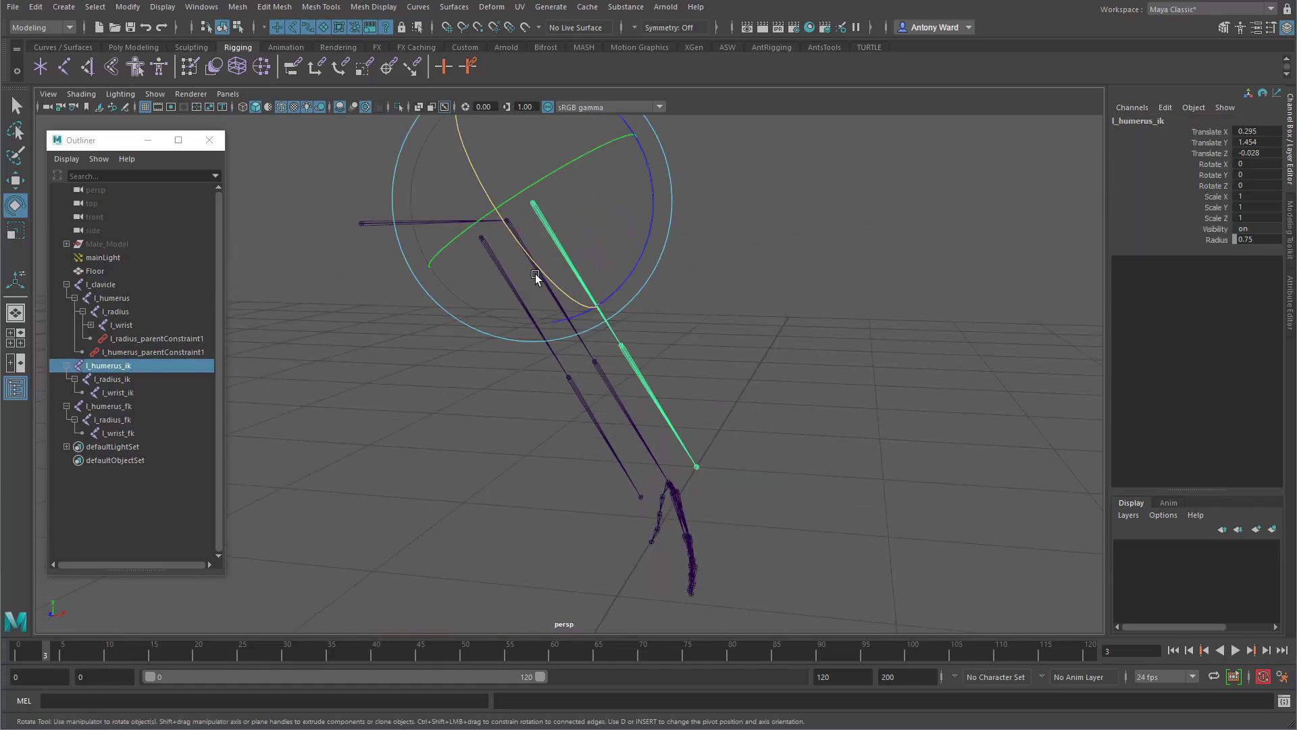
key("w")
key("v")
left_click_drag(534, 203, 489, 238)
mouse_move(661, 316)
left_mouse_down("alt")
mouse_move(635, 249)
mouse_move(695, 322)
mouse_move(593, 301)
mouse_move(665, 310)
left_mouse_up("alt")
left_click(680, 215)
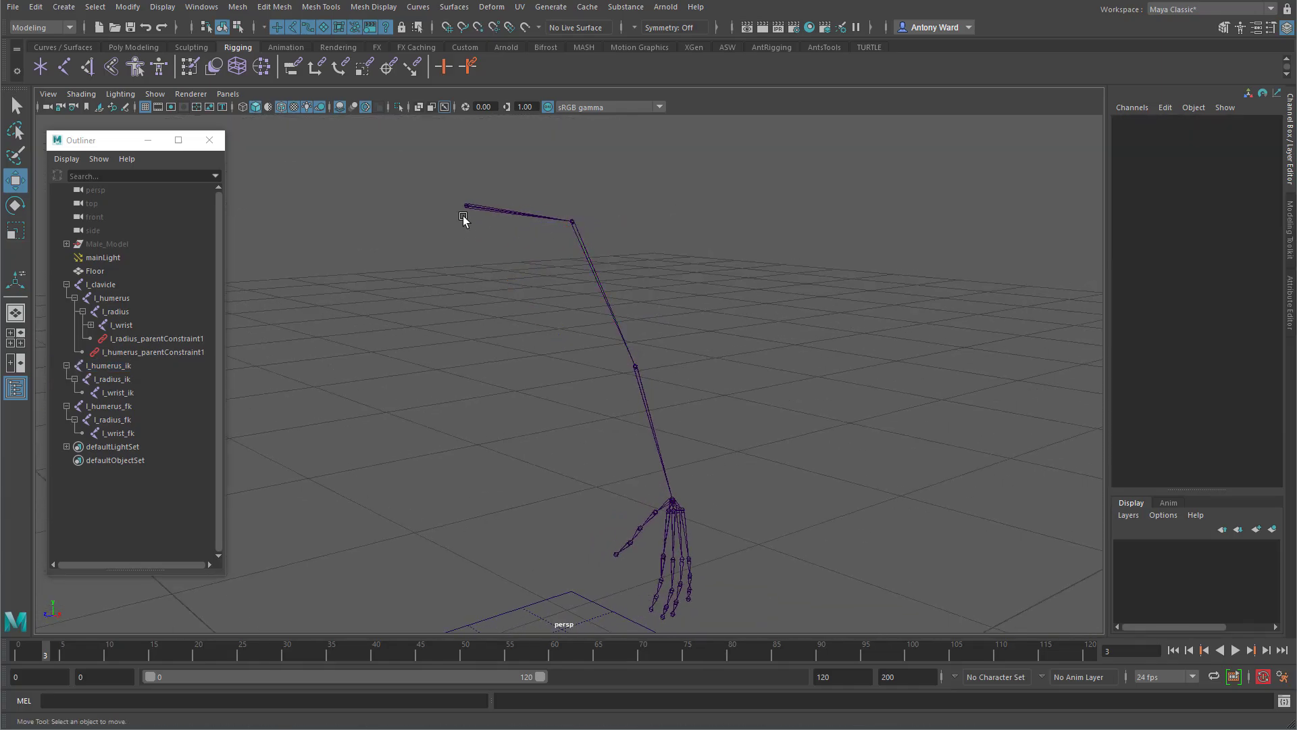
Set the preferred angle on the l_clavicle joint.
right_click_drag(471, 206, 426, 209)
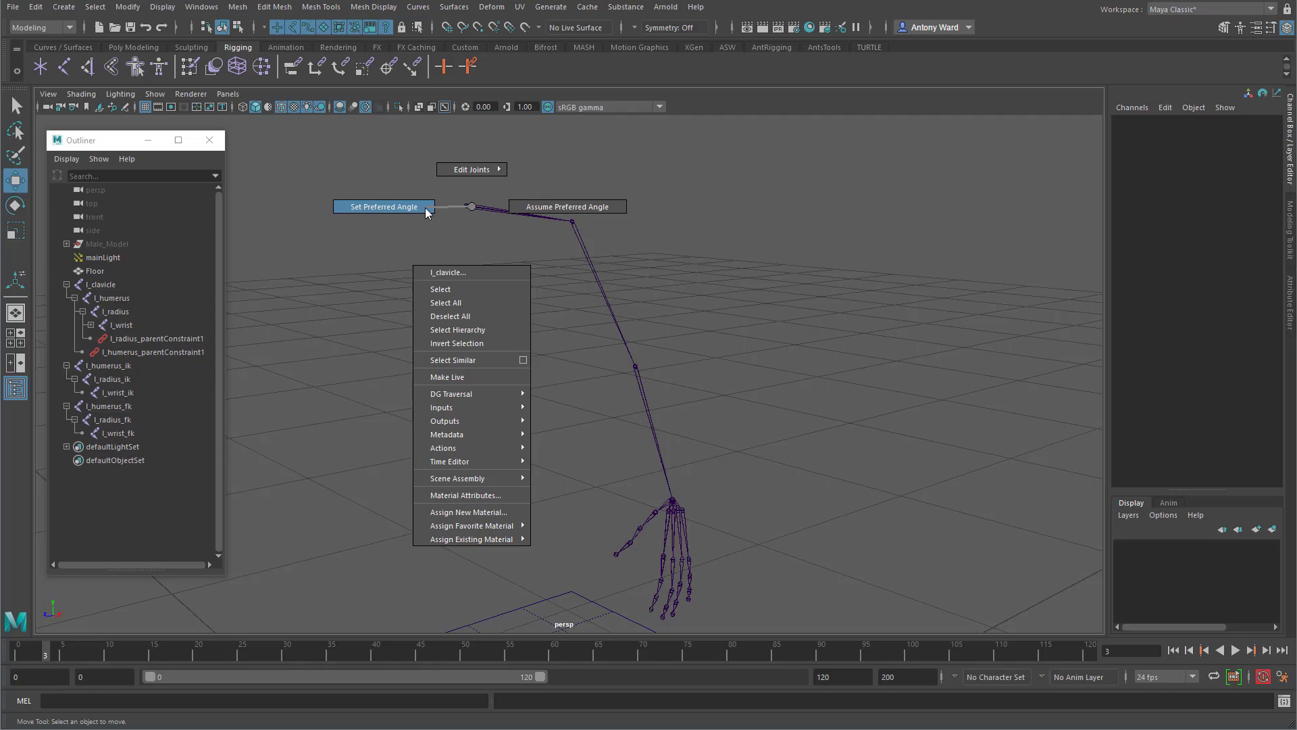
left_click(425, 208)
left_click_drag(727, 371, 753, 370, "alt")
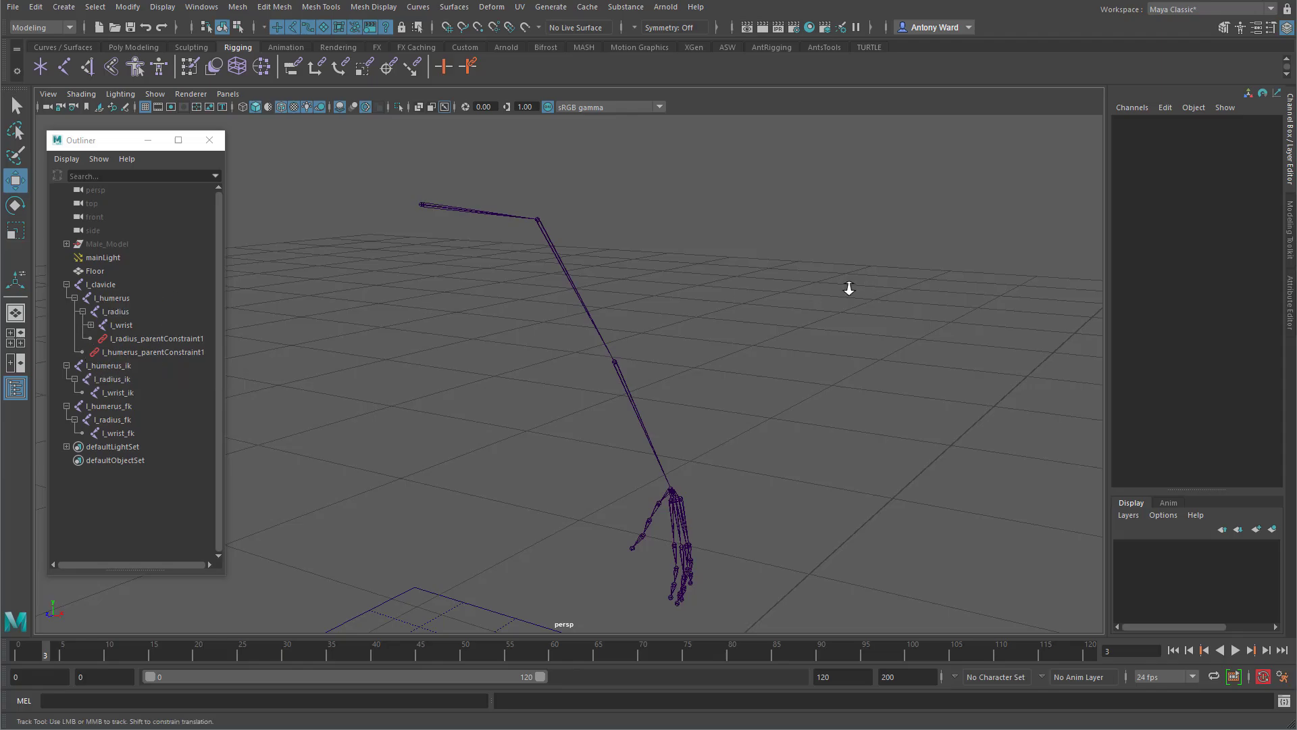
Hide the Floor and mainLight objects.
left_click_drag(849, 284, 585, 382, "alt")
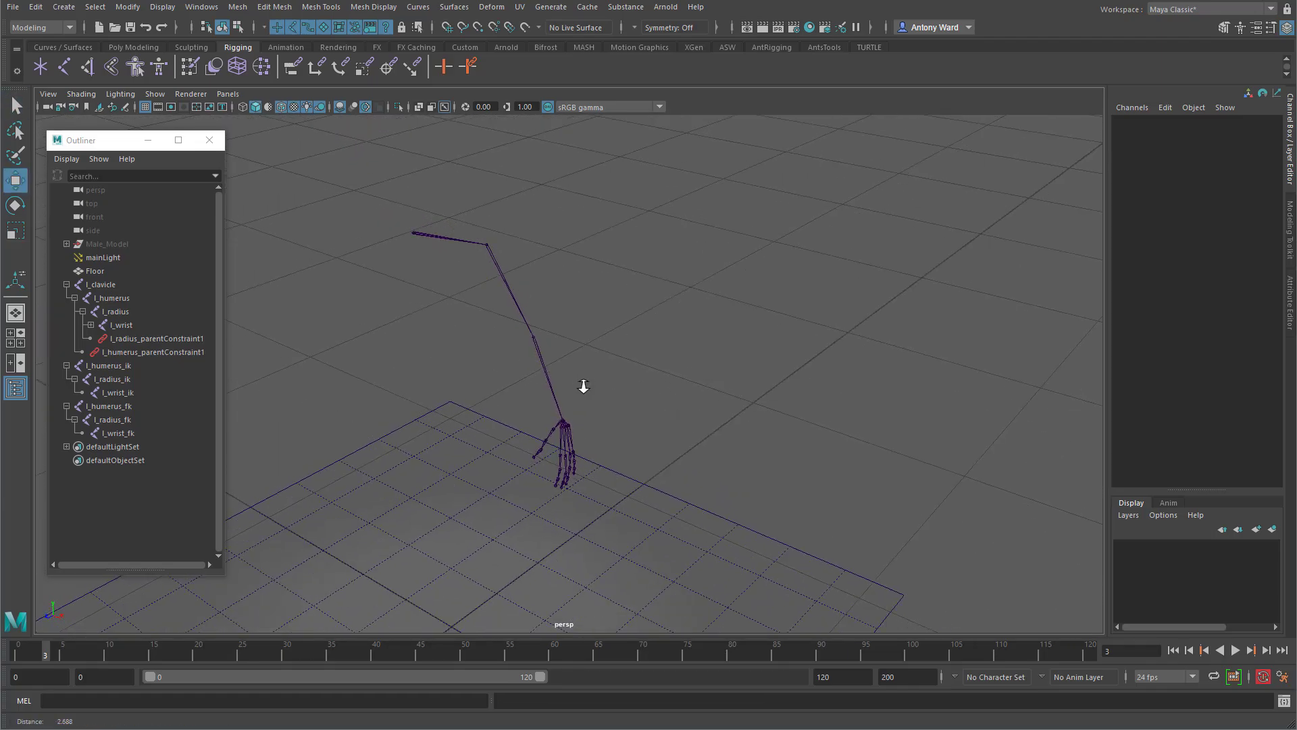
left_click(111, 268)
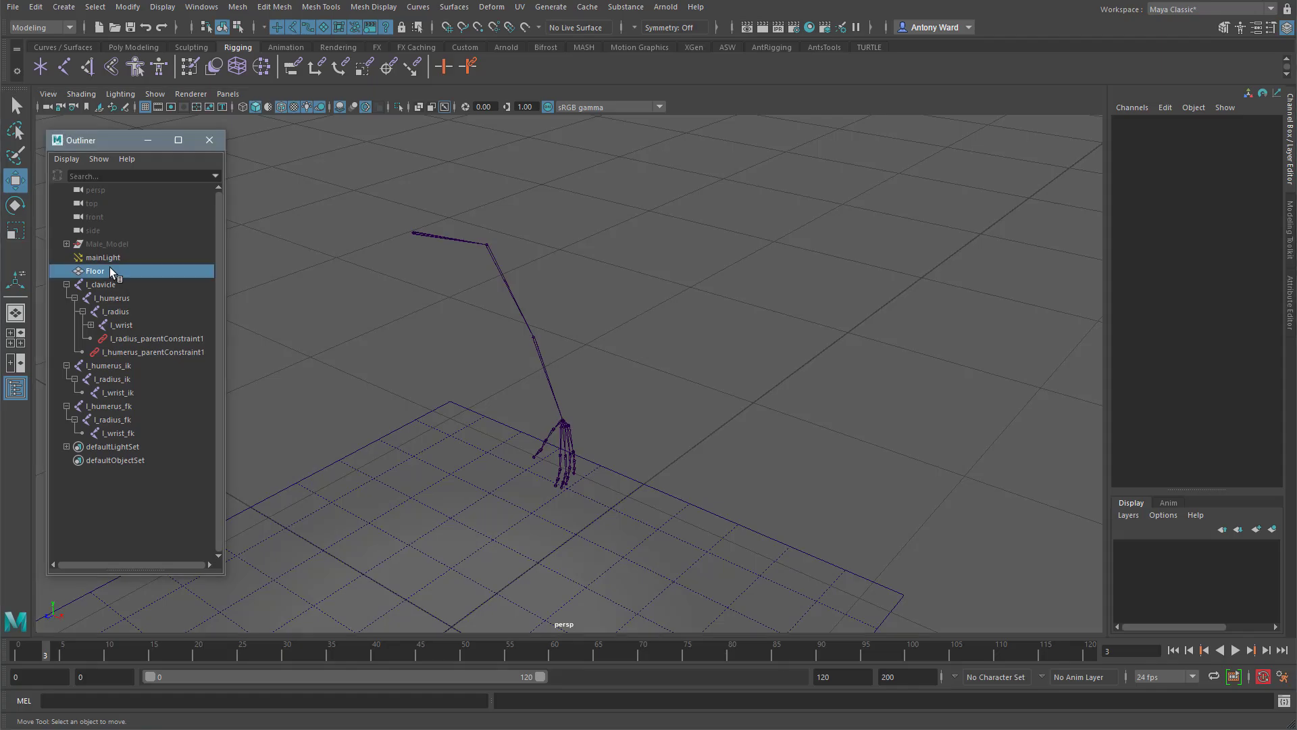
left_click(108, 261, "ctrl")
key("ctrl+h")
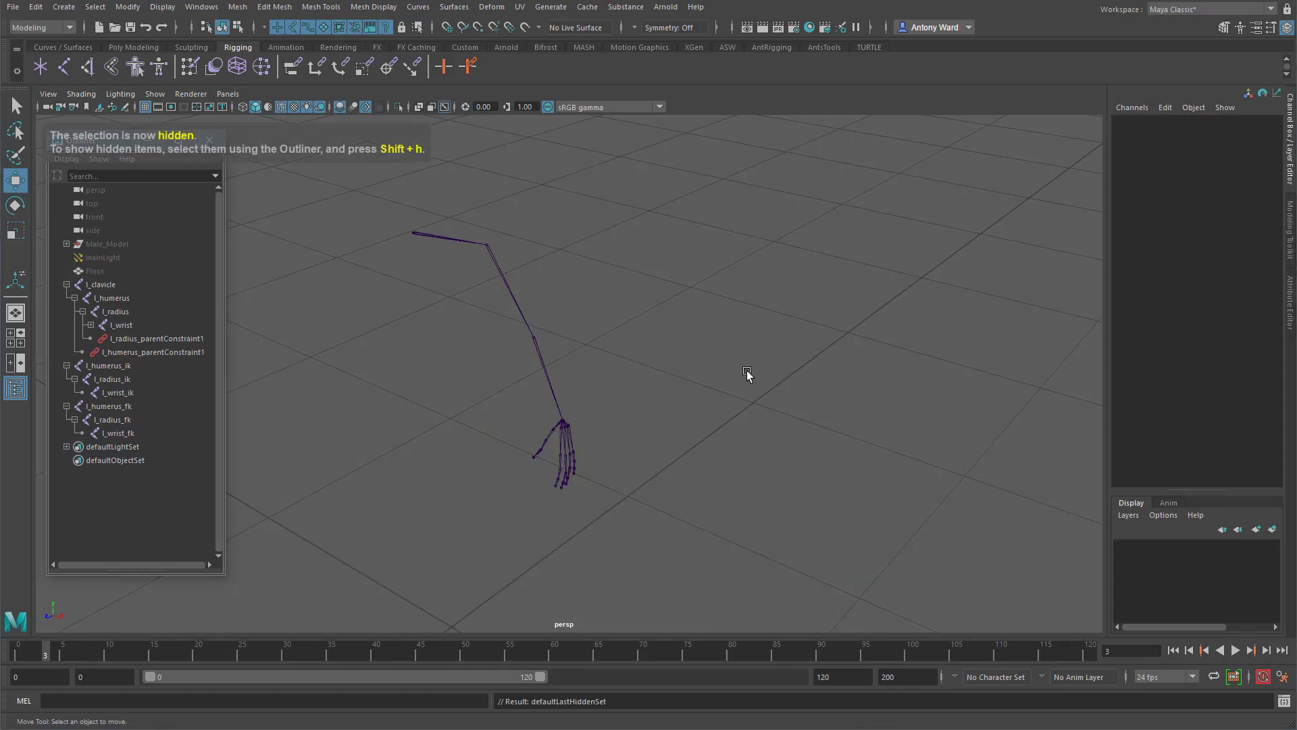
Create a NURBS circle at the origin and scale it uniformly to about 0.071.
left_click_drag(748, 371, 676, 328, "alt")
key("space")
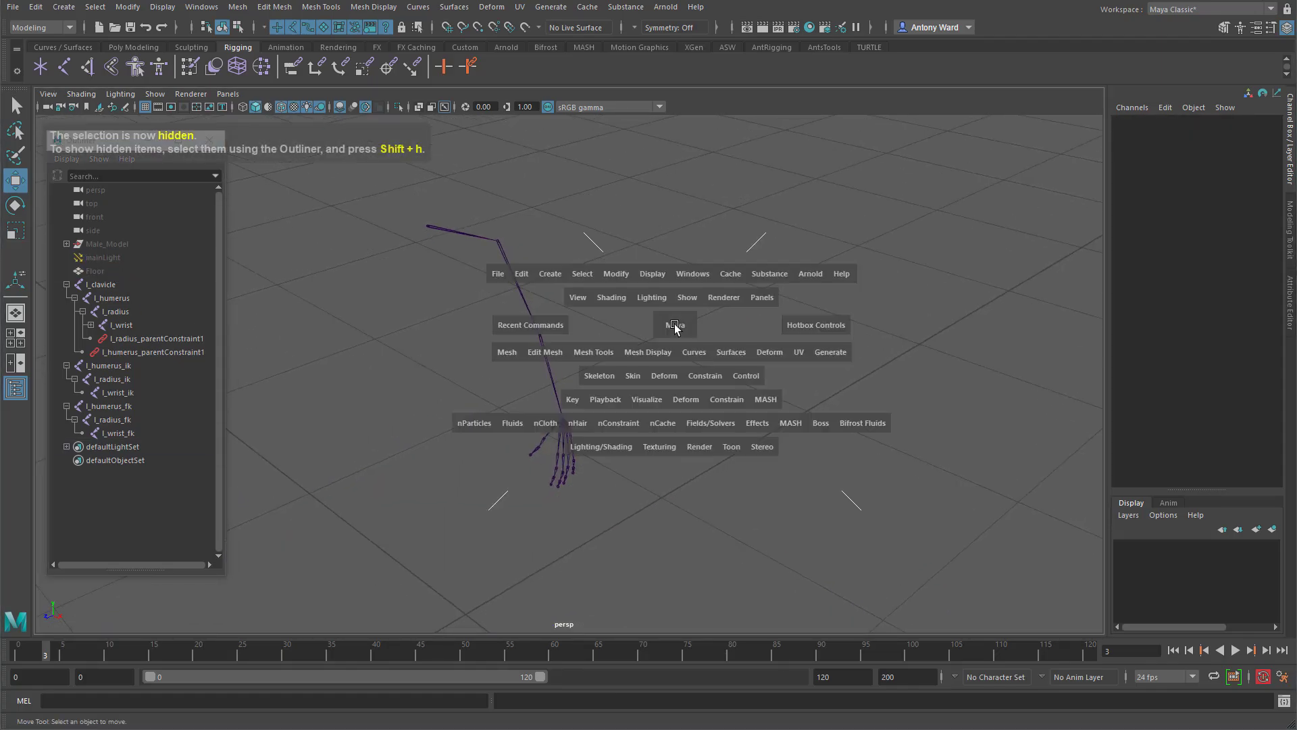
left_click(550, 274)
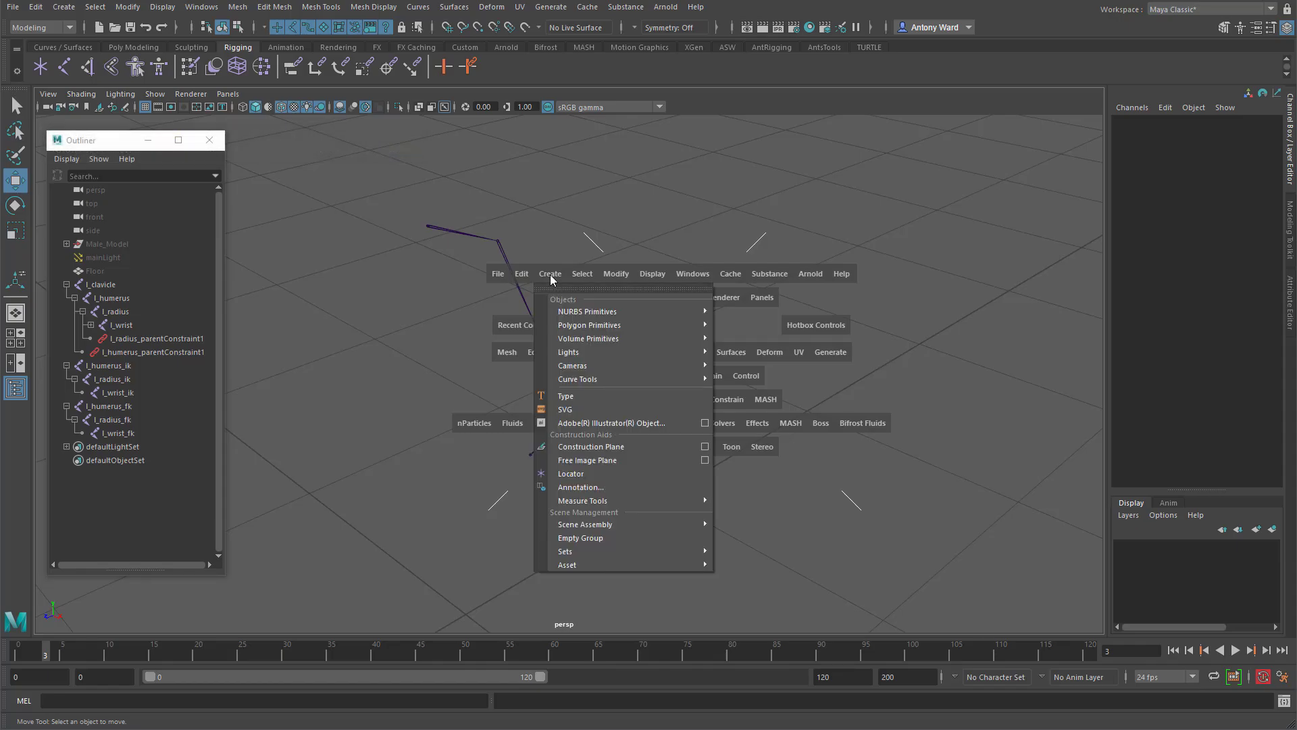
mouse_move(585, 312)
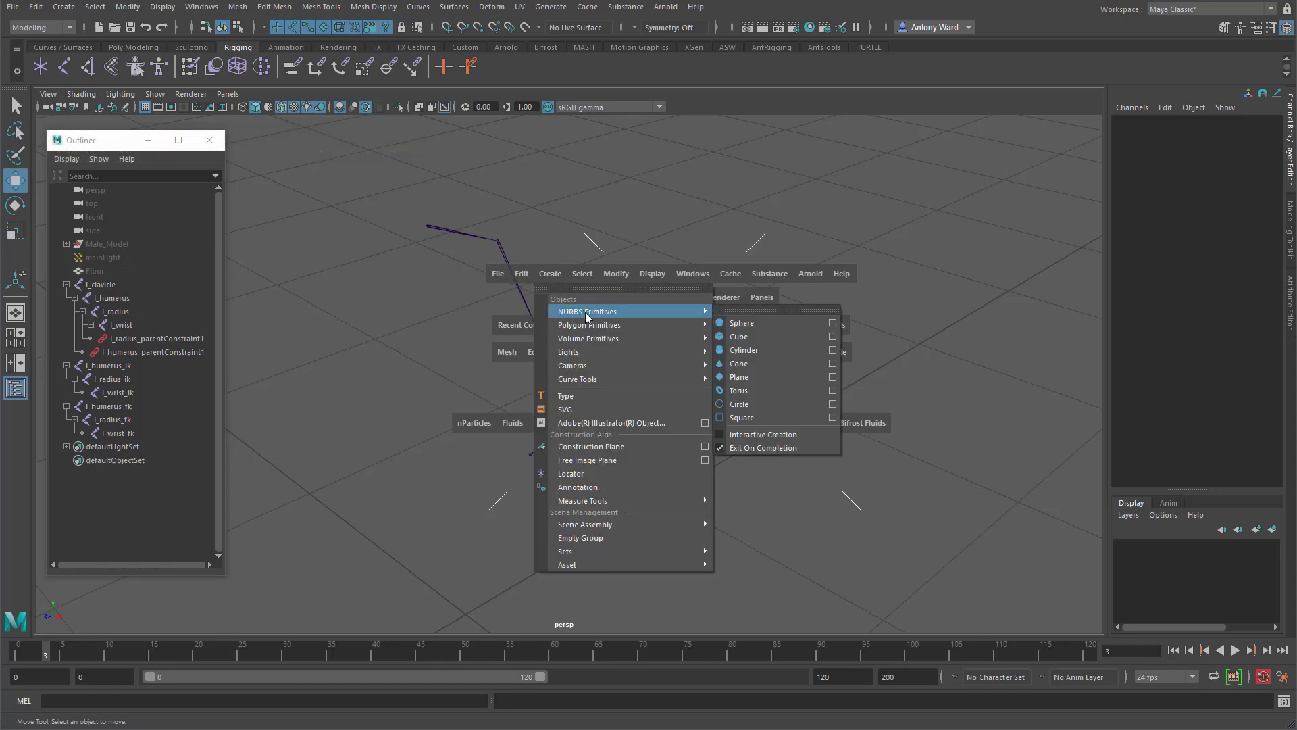
left_click(755, 402)
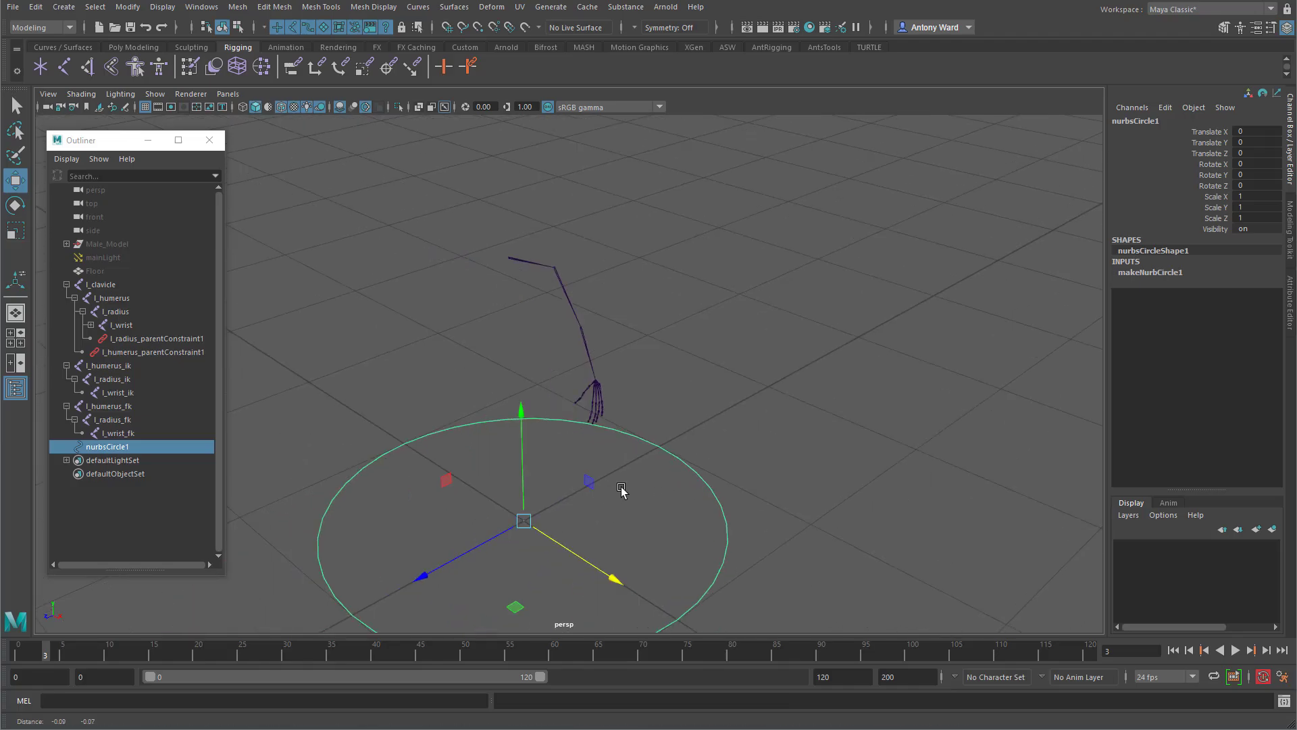
left_click_drag(621, 489, 238, 520, "alt")
key("r")
right_click_drag(590, 507, 817, 434, "alt")
Snap the NURBS circle onto the shoulder joint at the start of the humerus.
key("w")
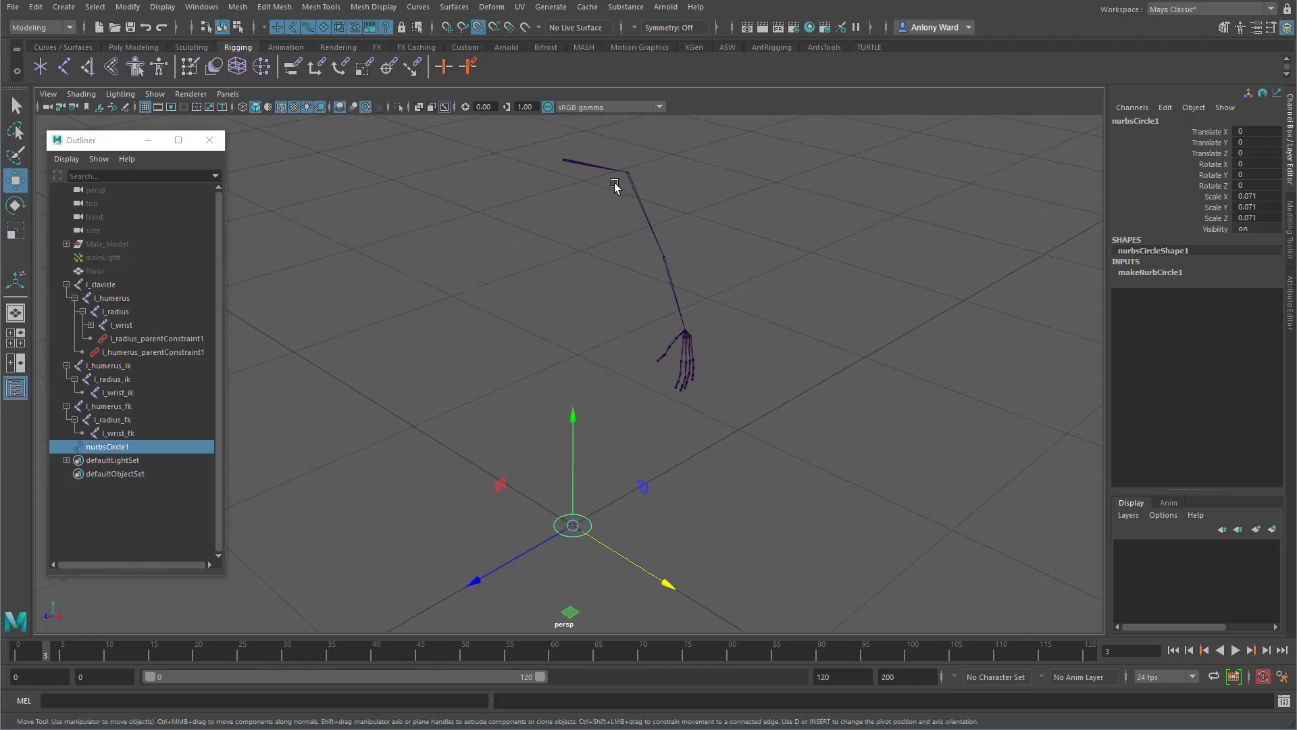
middle_click_drag(617, 185, 626, 174)
key("v")
left_click_drag(610, 552, 599, 197)
key("f")
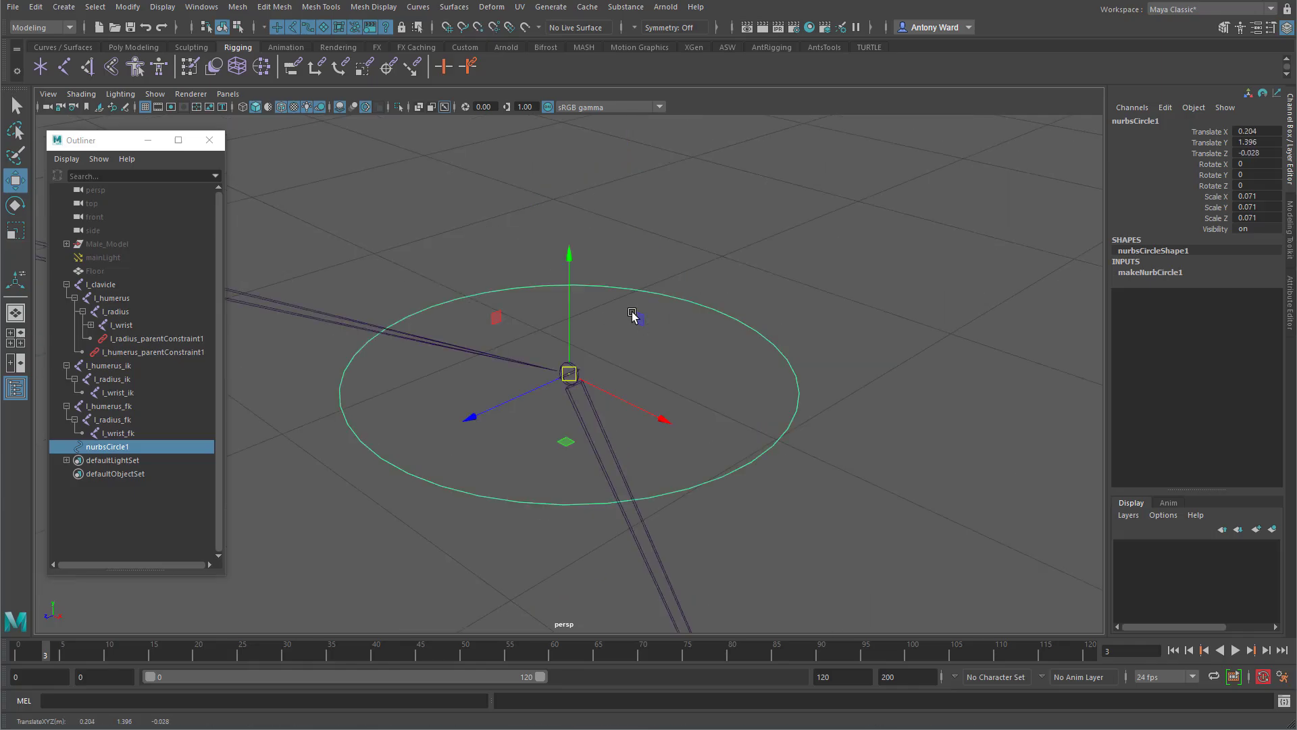
Freeze the circle's transformations and delete its construction history.
right_click_drag(890, 542, 515, 396, "alt")
left_click_drag(515, 396, 574, 405, "alt")
left_click(124, 8)
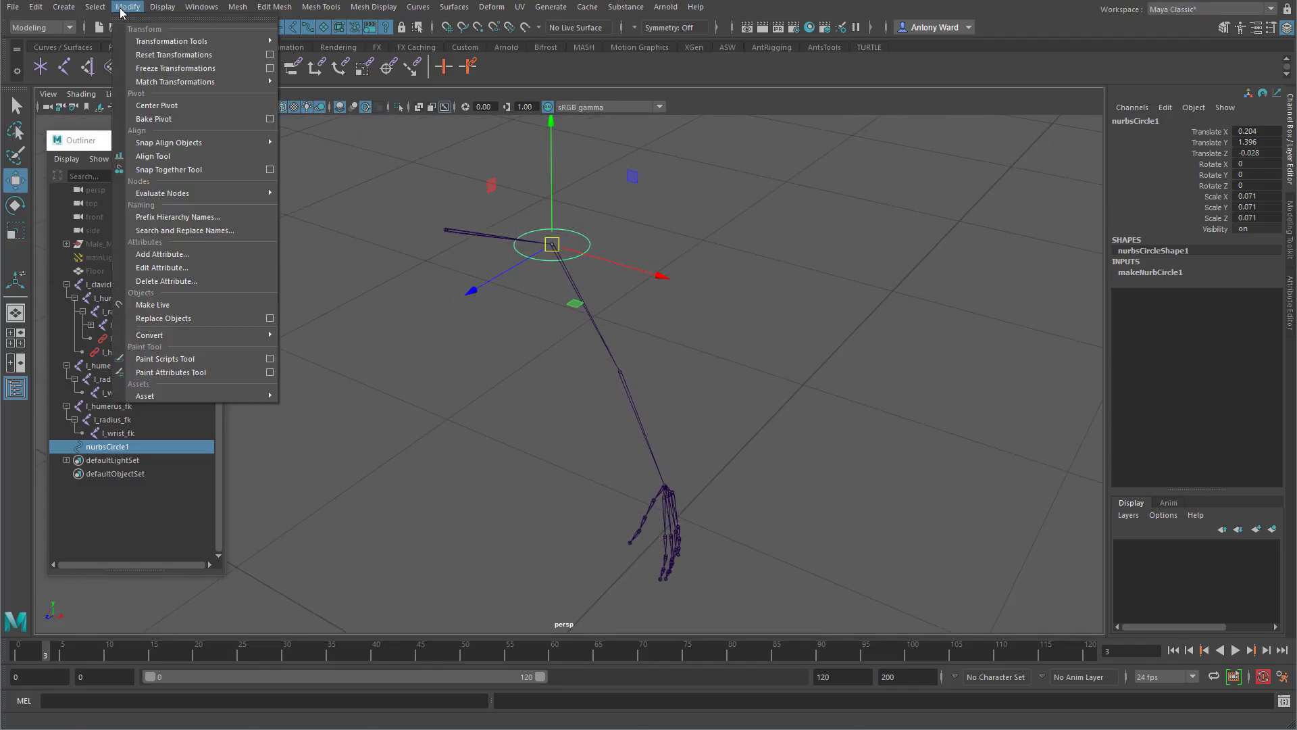
left_click(177, 69)
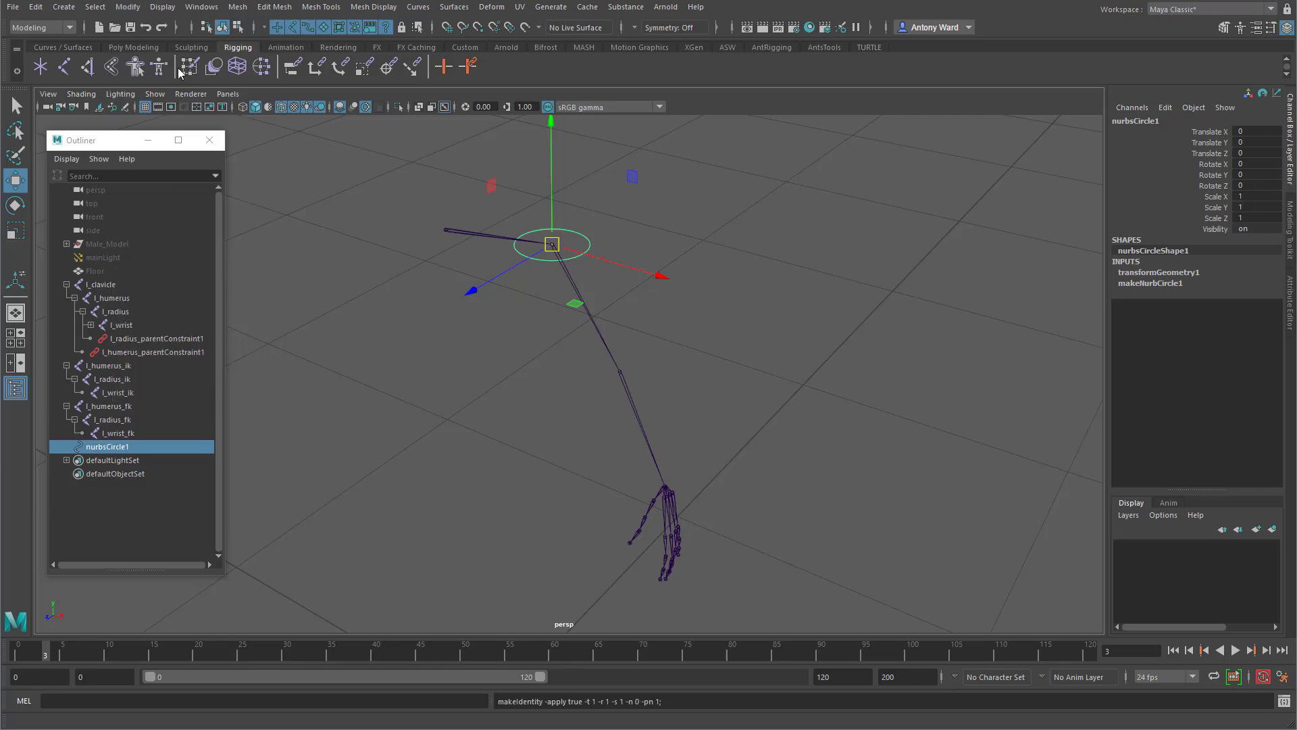
left_click(38, 9)
mouse_move(84, 153)
left_click(276, 177)
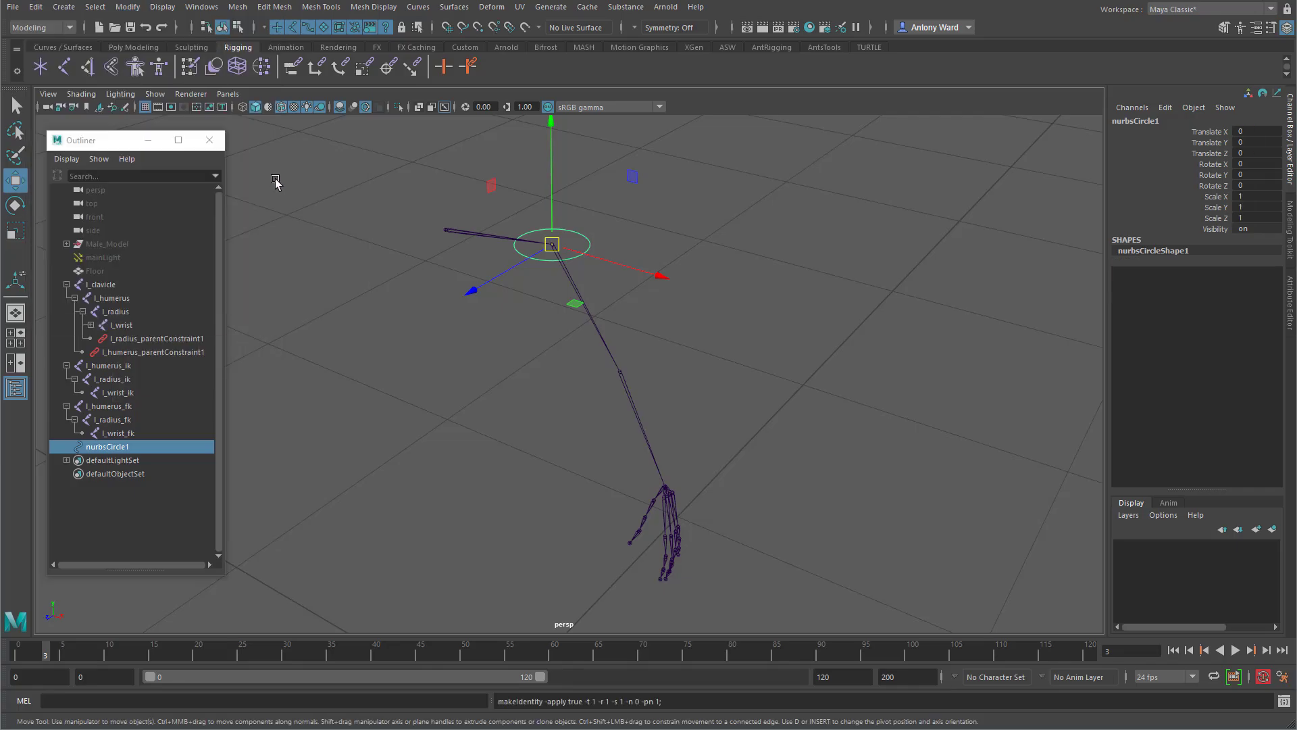
Rename the NURBS circle to l_humerus_FK_ctrl.
double_click(106, 448)
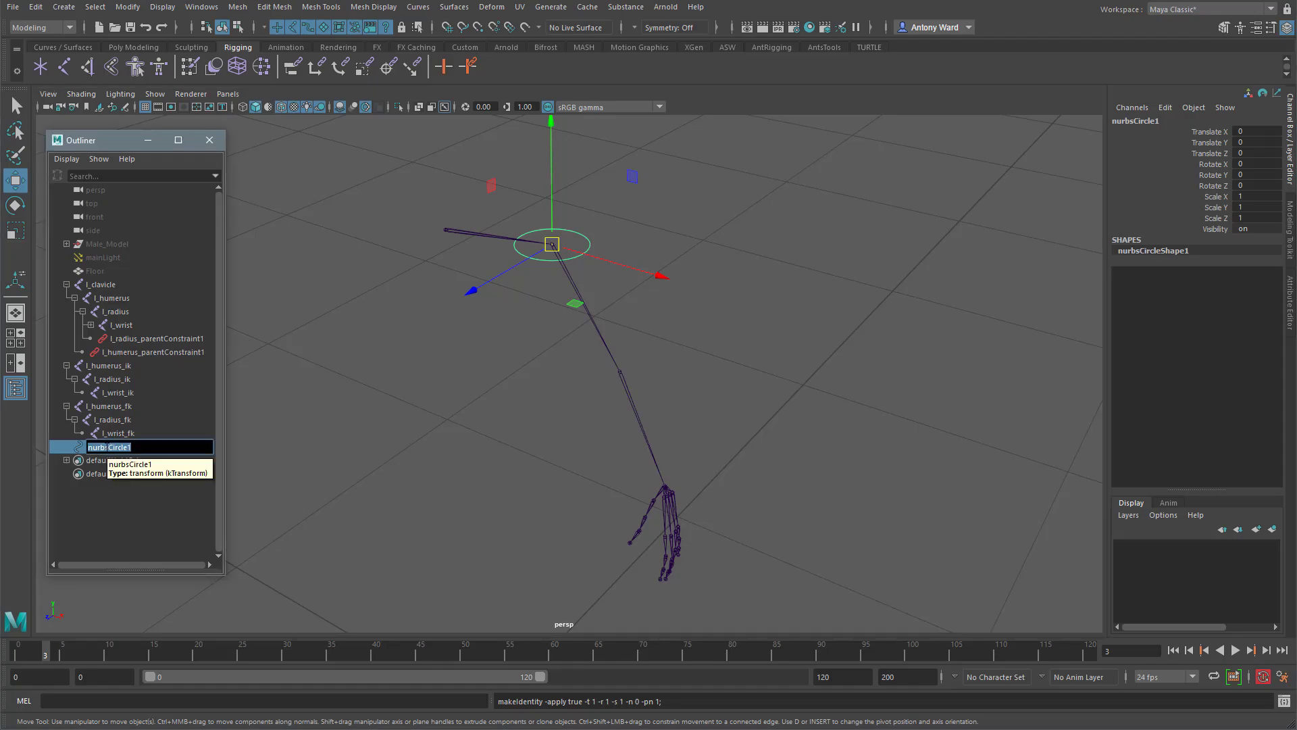
type("l_humerus_FK_ctrl")
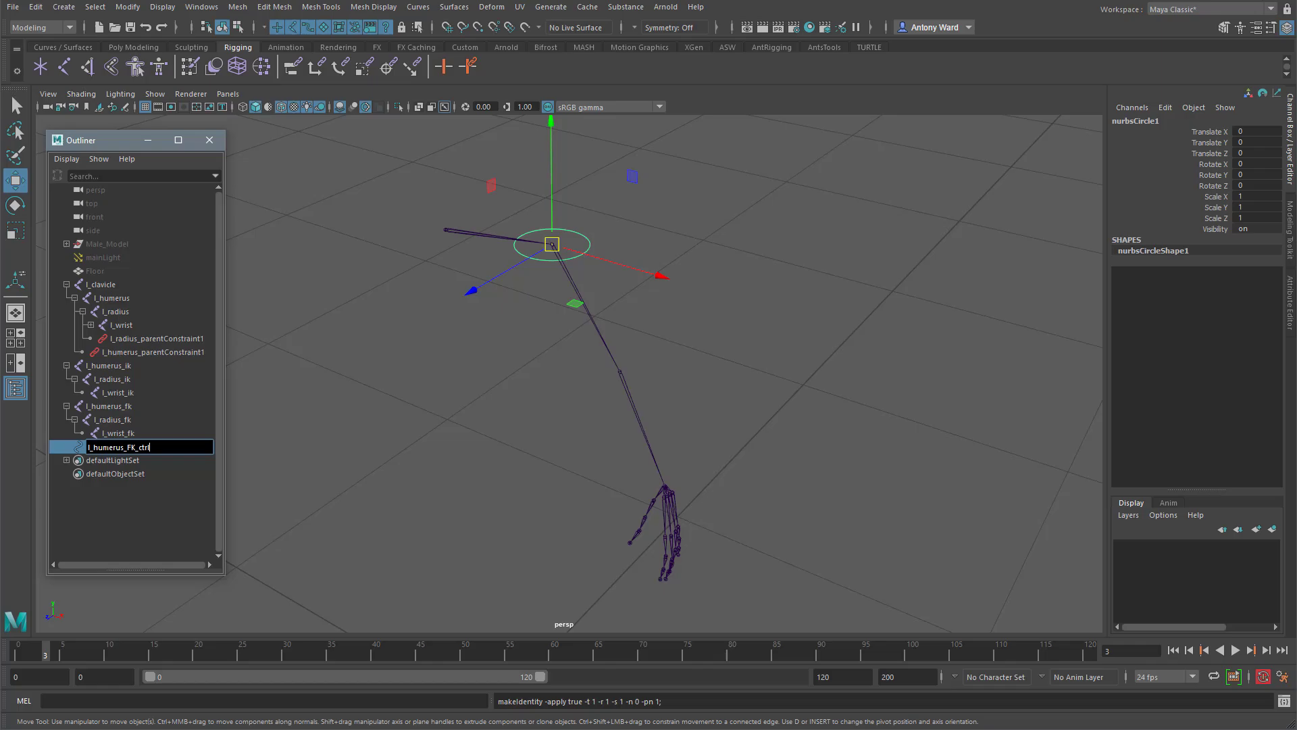
key("Return")
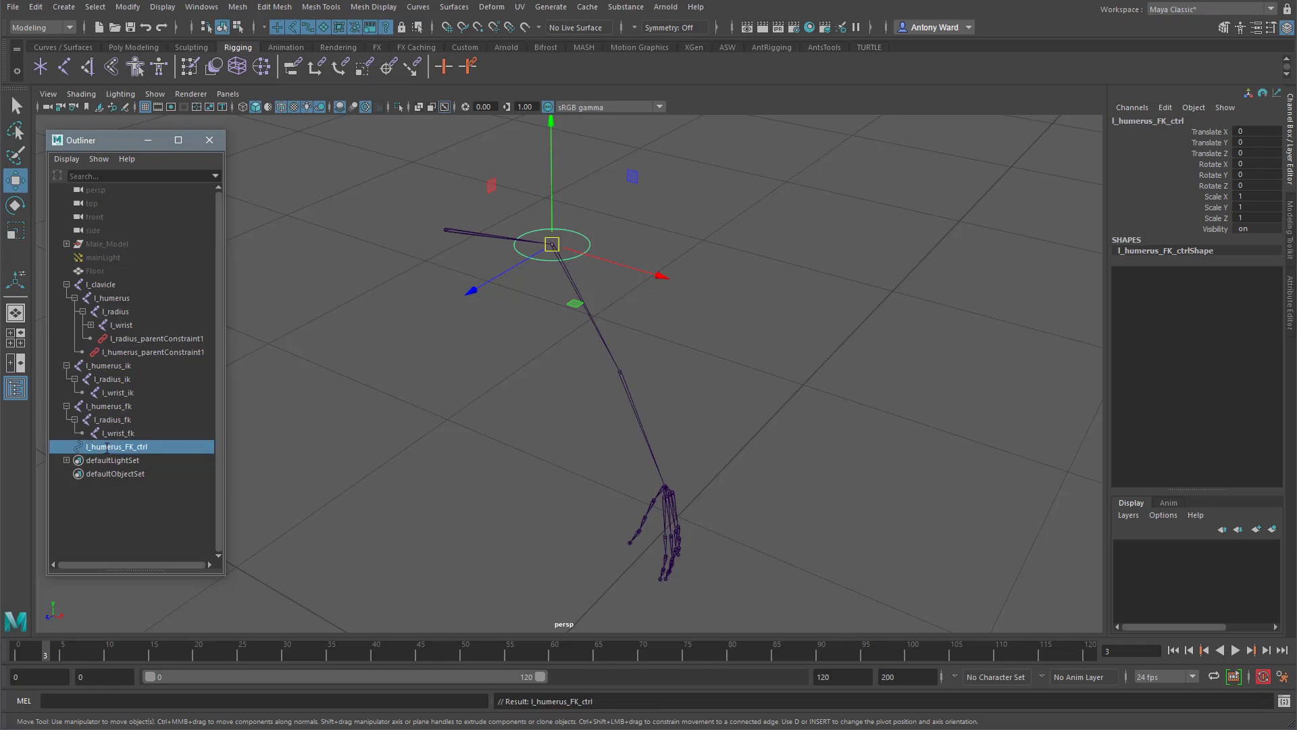
Duplicate the shoulder control circle twice, snapping one copy to the elbow joint and the other to the wrist joint.
left_click_drag(631, 173, 636, 176, "alt")
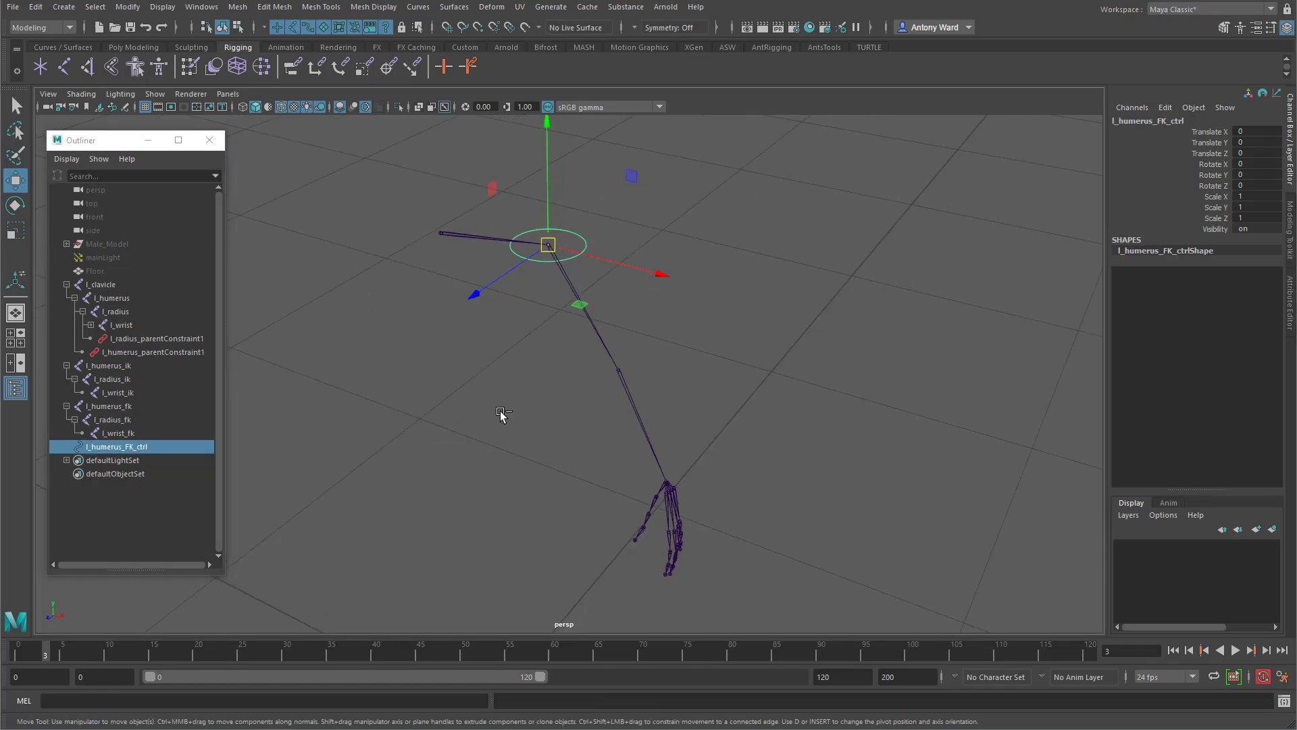
key("ctrl+d")
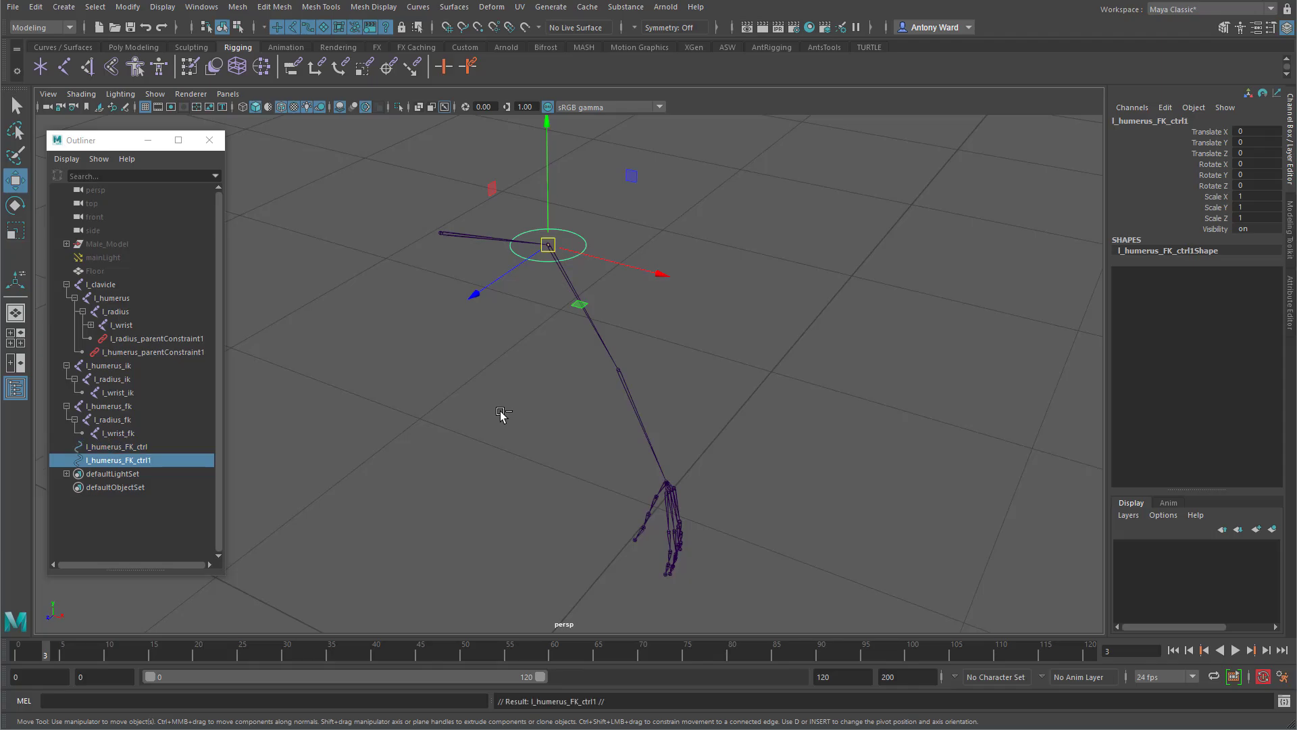
key("v")
middle_click_drag(583, 364, 592, 368)
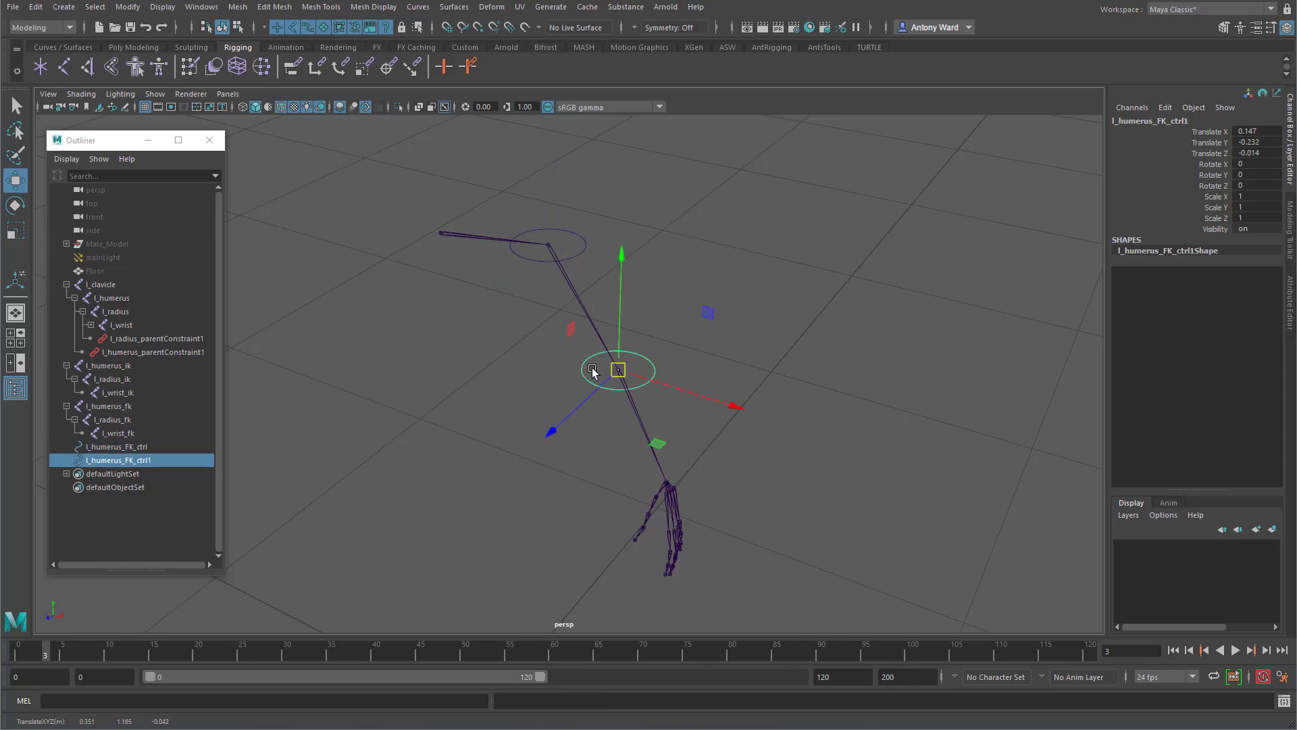
key("ctrl+d")
middle_click_drag(681, 471, 667, 481)
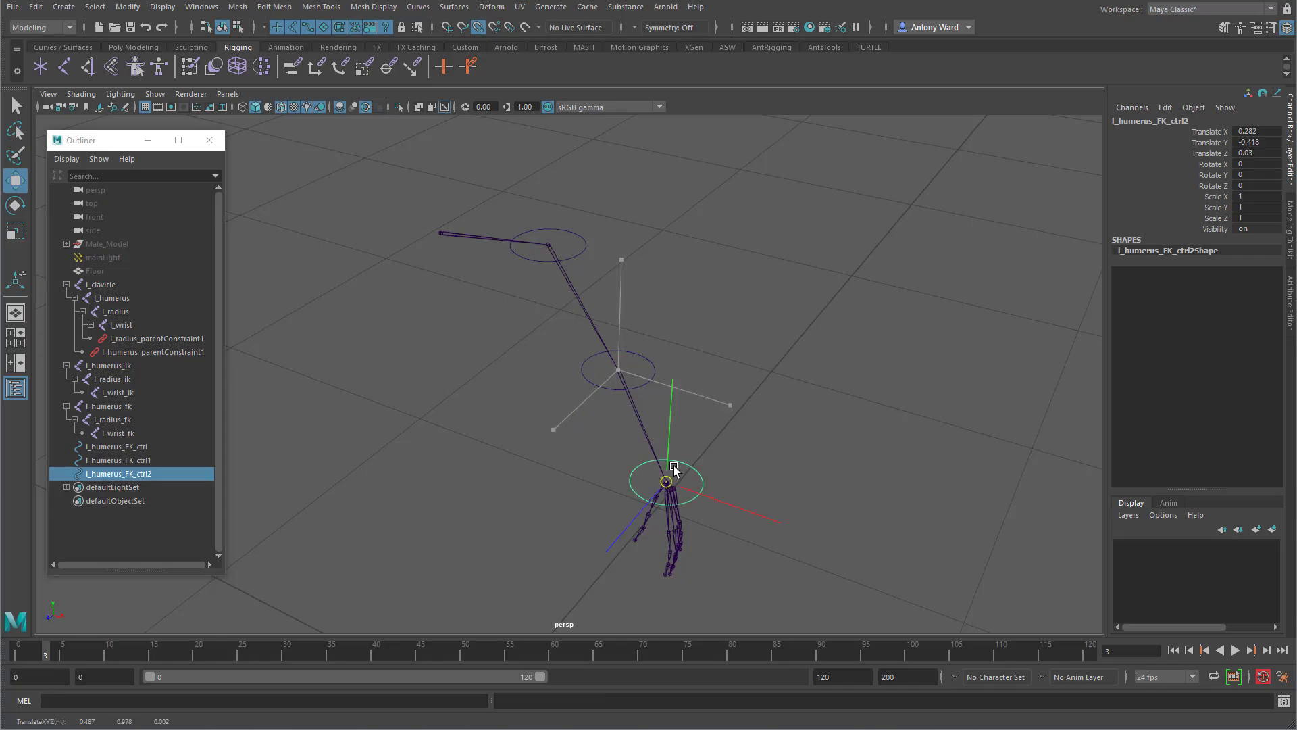
Rename the elbow control circle l_humerus_FK_ctrl1 to l_radius_FK_ctrl.
double_click(124, 460)
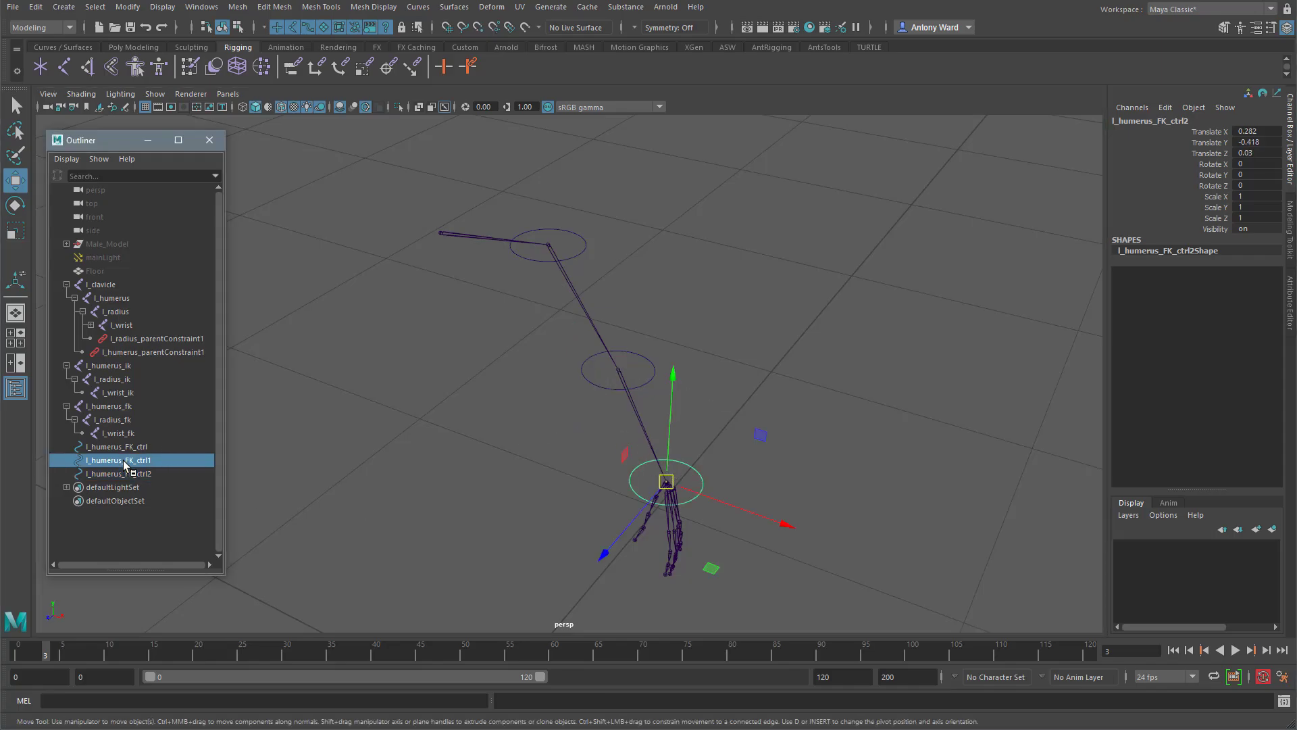
left_click_drag(124, 461, 94, 461)
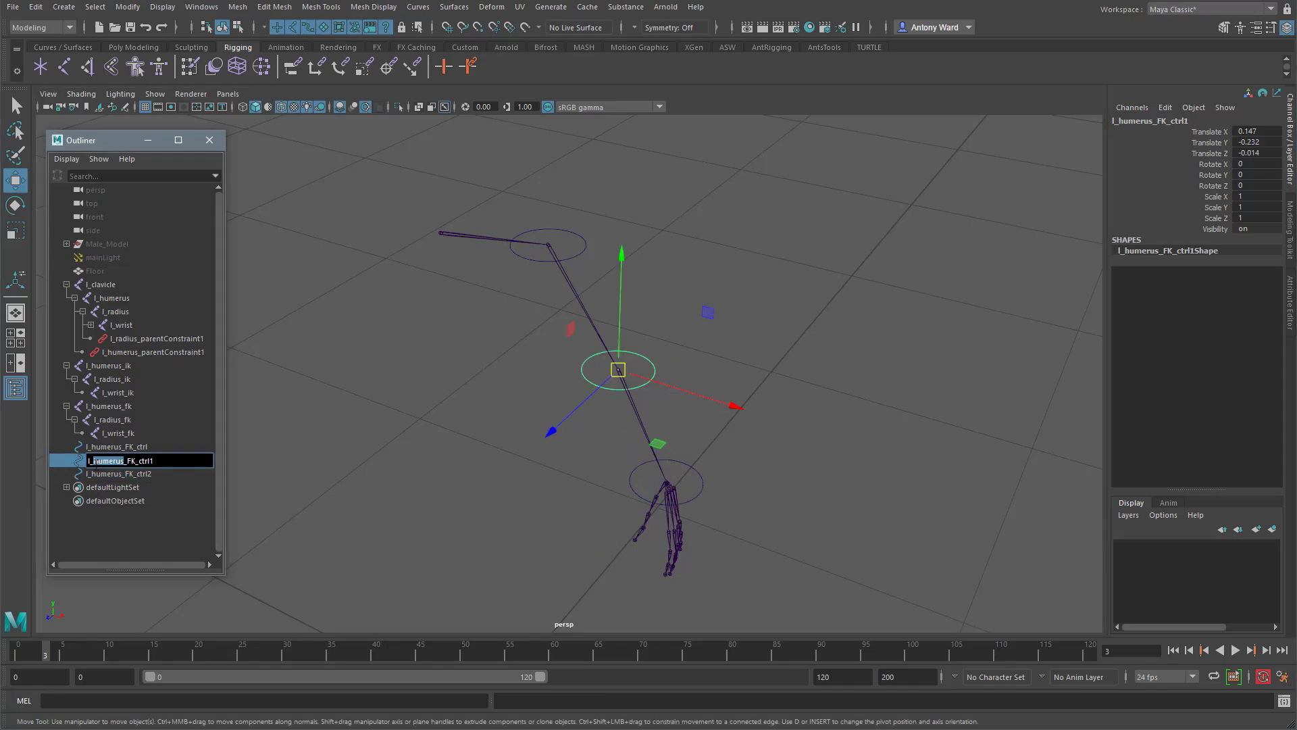
type("radius")
key("BackSpace")
key("Return")
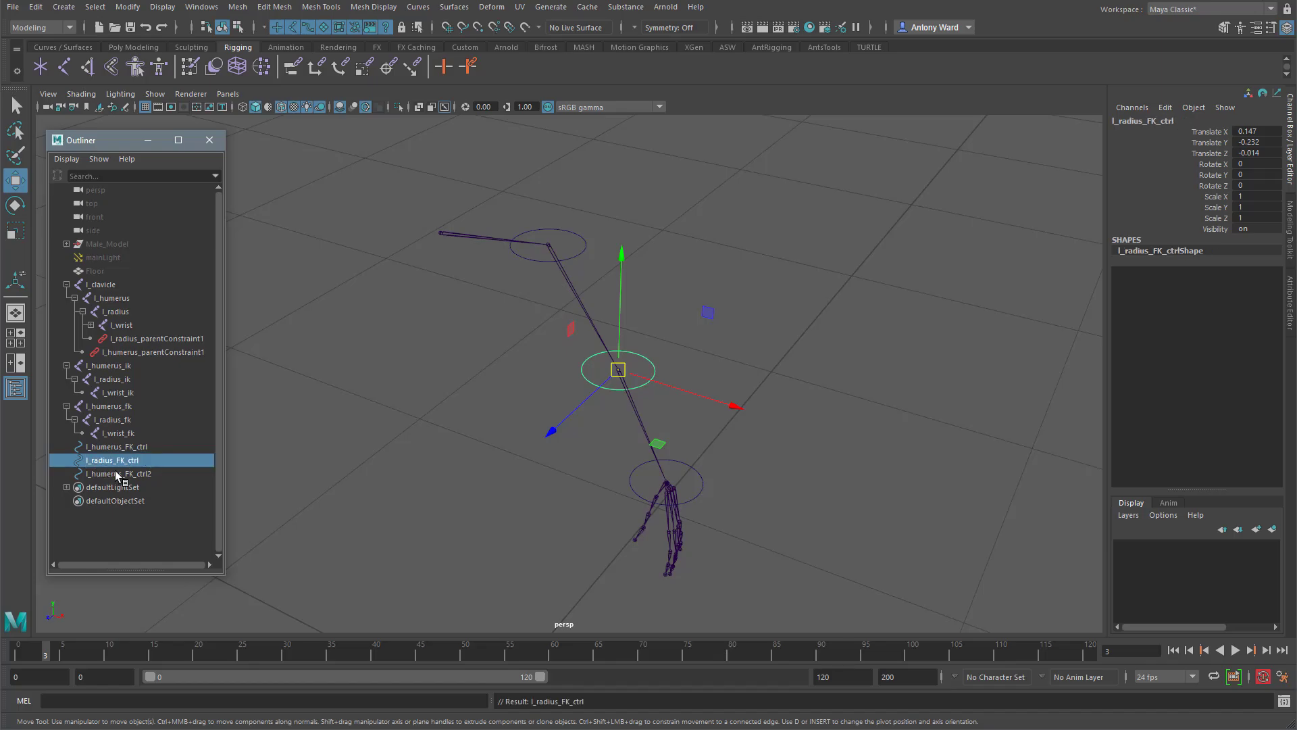
Rename the wrist control circle l_humerus_FK_ctrl2 to l_wrist_FK_ctrl.
double_click(123, 474)
left_click_drag(124, 474, 93, 474)
type("wrist")
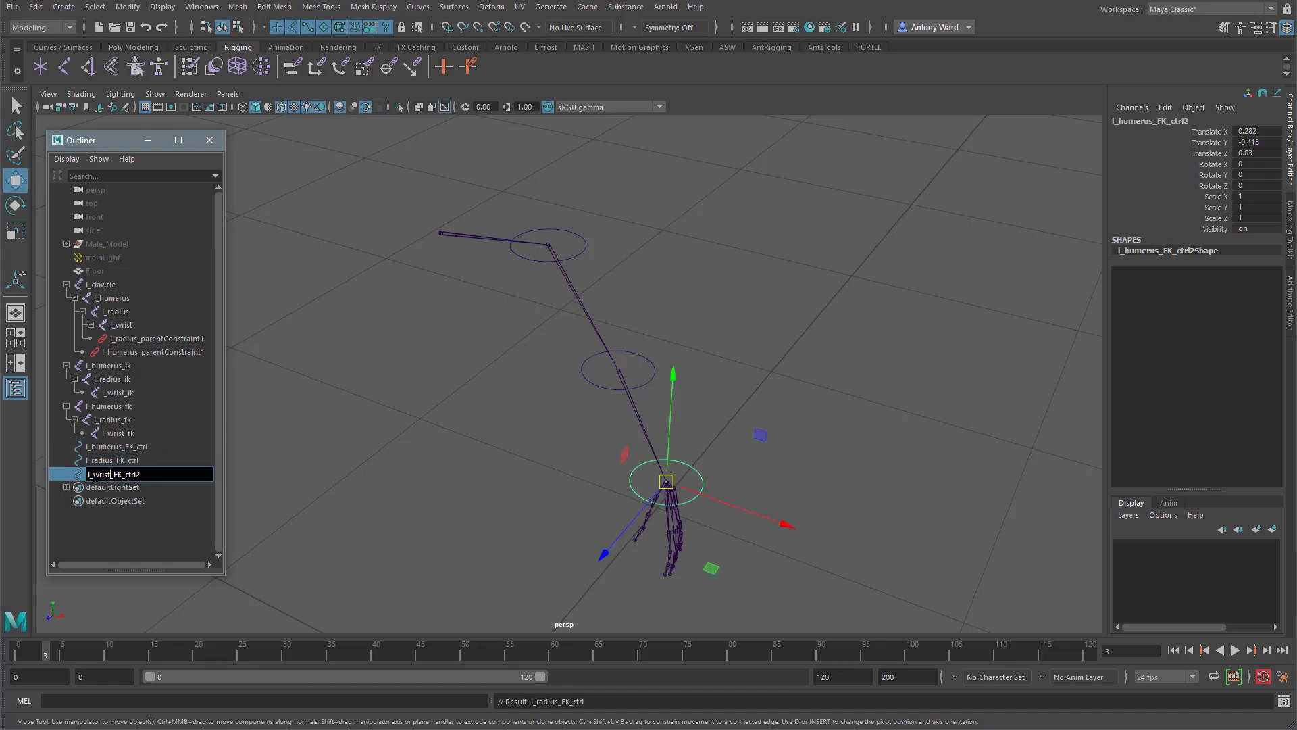
key("BackSpace")
key("Return")
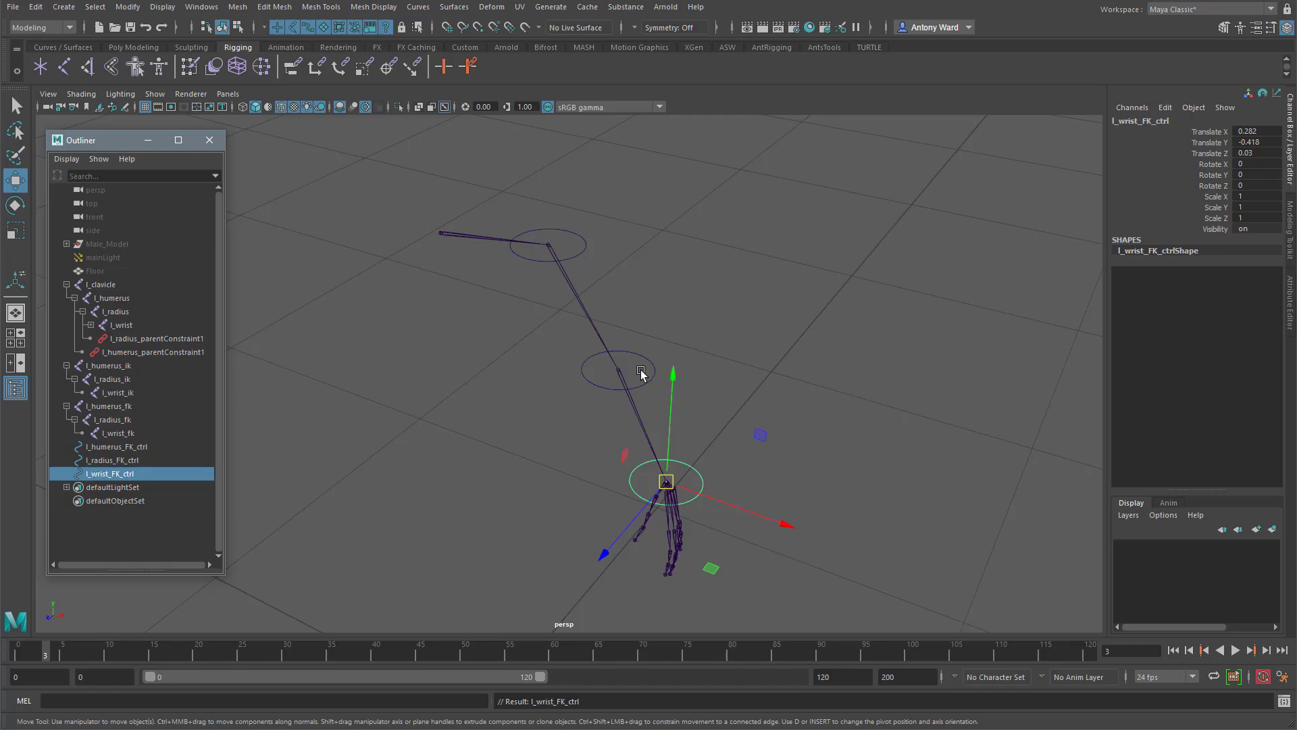
Freeze the transformations of the wrist and elbow control circles.
left_click(128, 7)
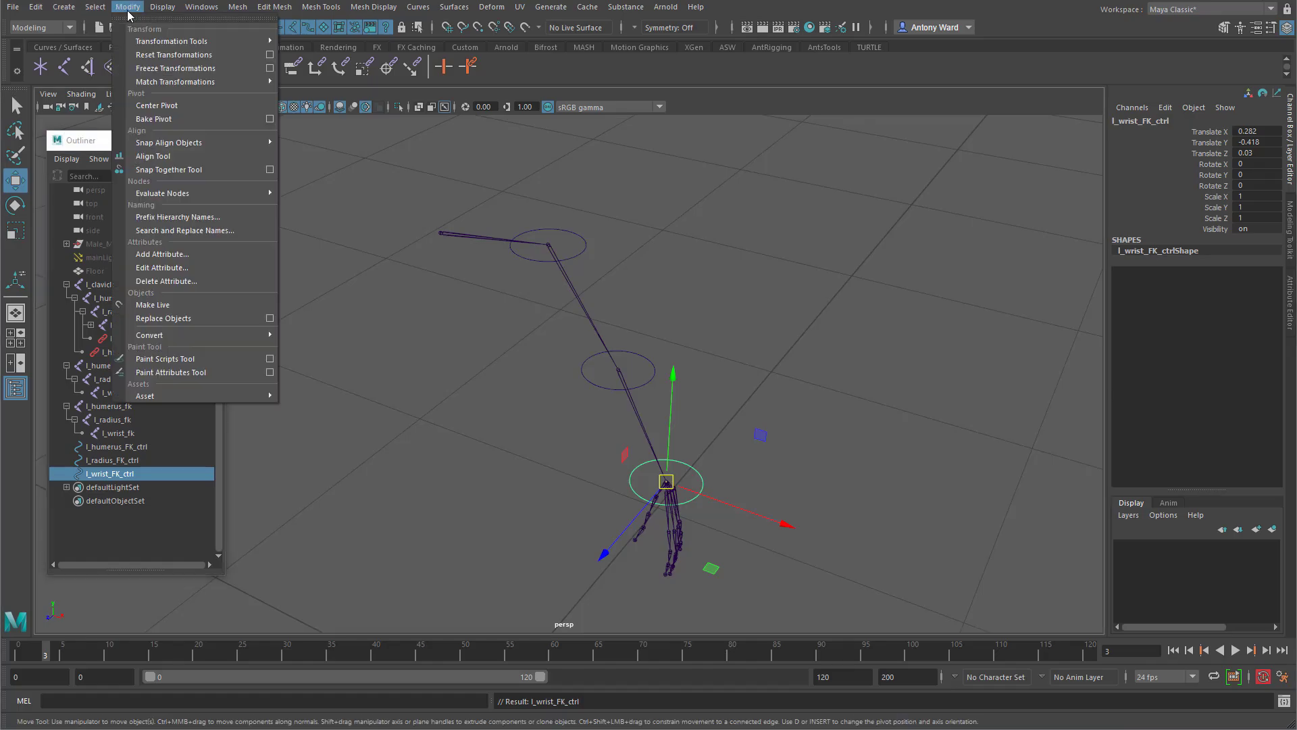
left_click(146, 68)
left_click(617, 369)
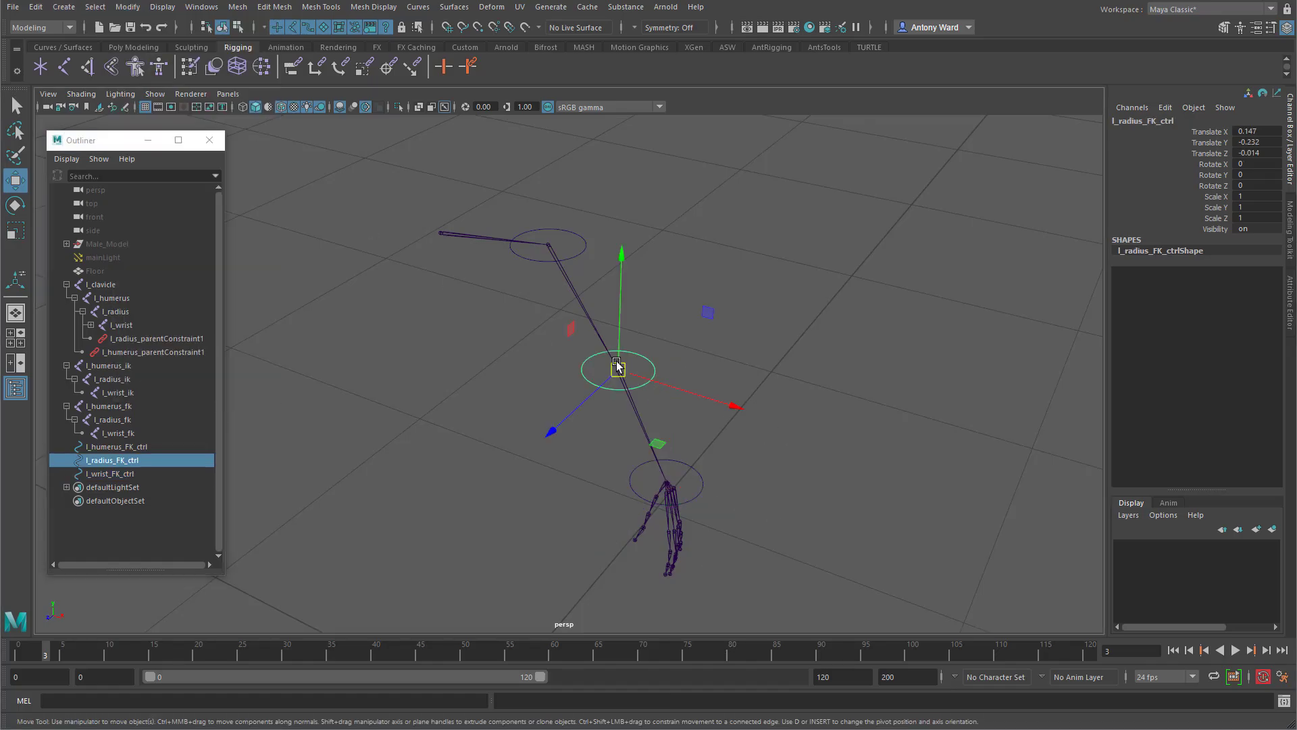
left_click(128, 6)
left_click(146, 68)
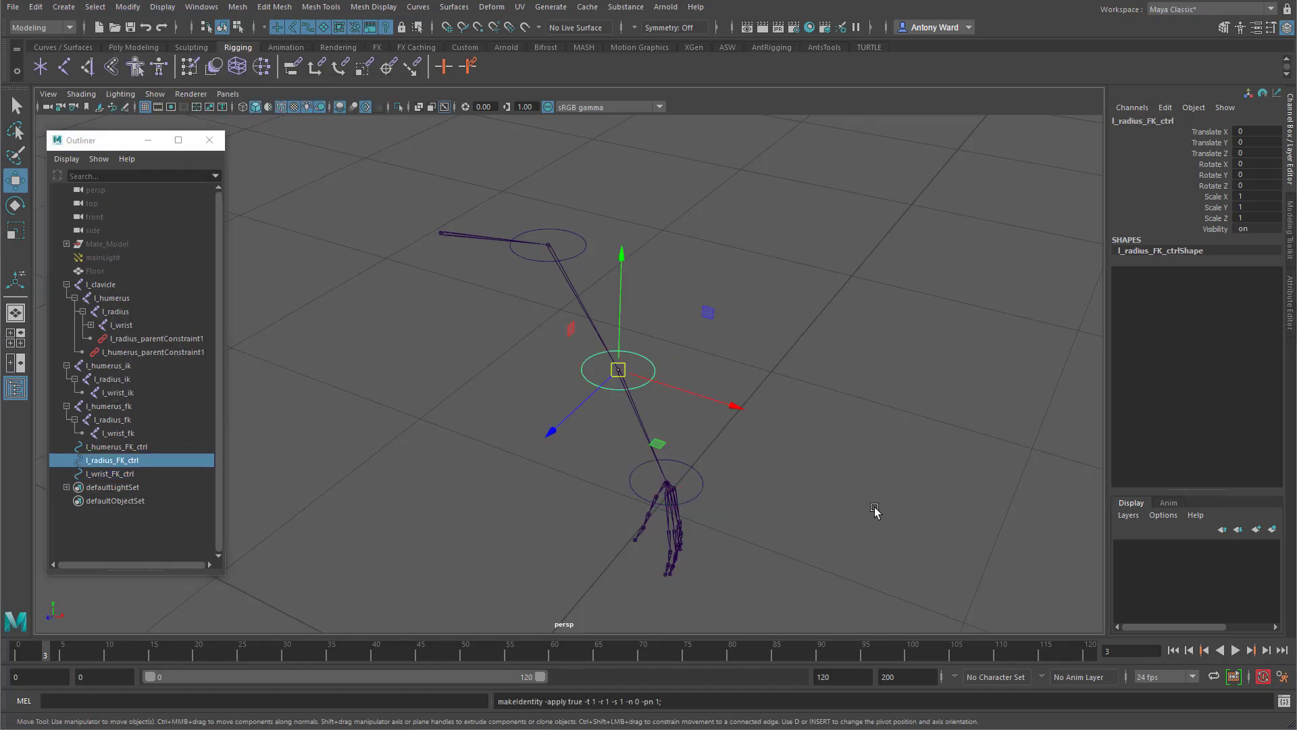
Place l_humerus_FK_ctrl, l_wrist_FK_ctrl and l_radius_FK_ctrl each in its own separate group.
left_click_drag(875, 516, 703, 446, "alt")
right_click_drag(703, 446, 789, 442, "alt")
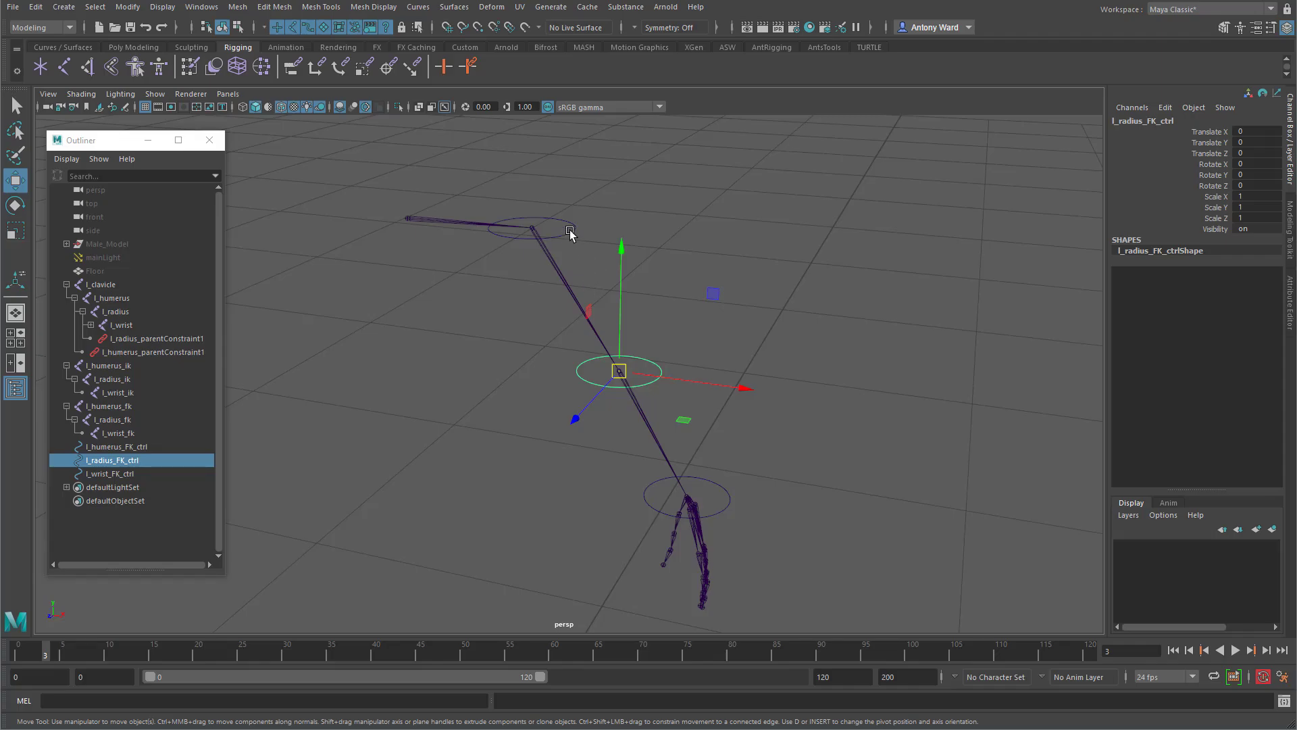
left_click(122, 447)
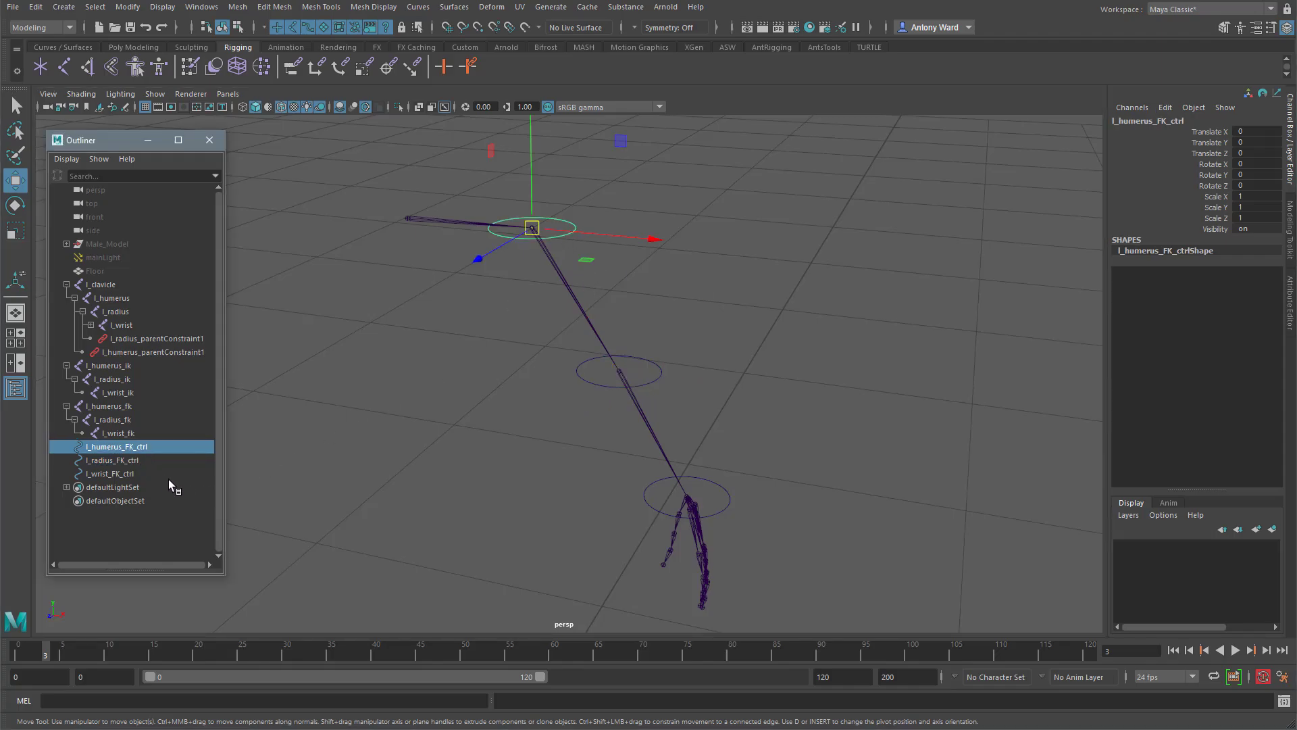
key("ctrl+g")
left_click(136, 461)
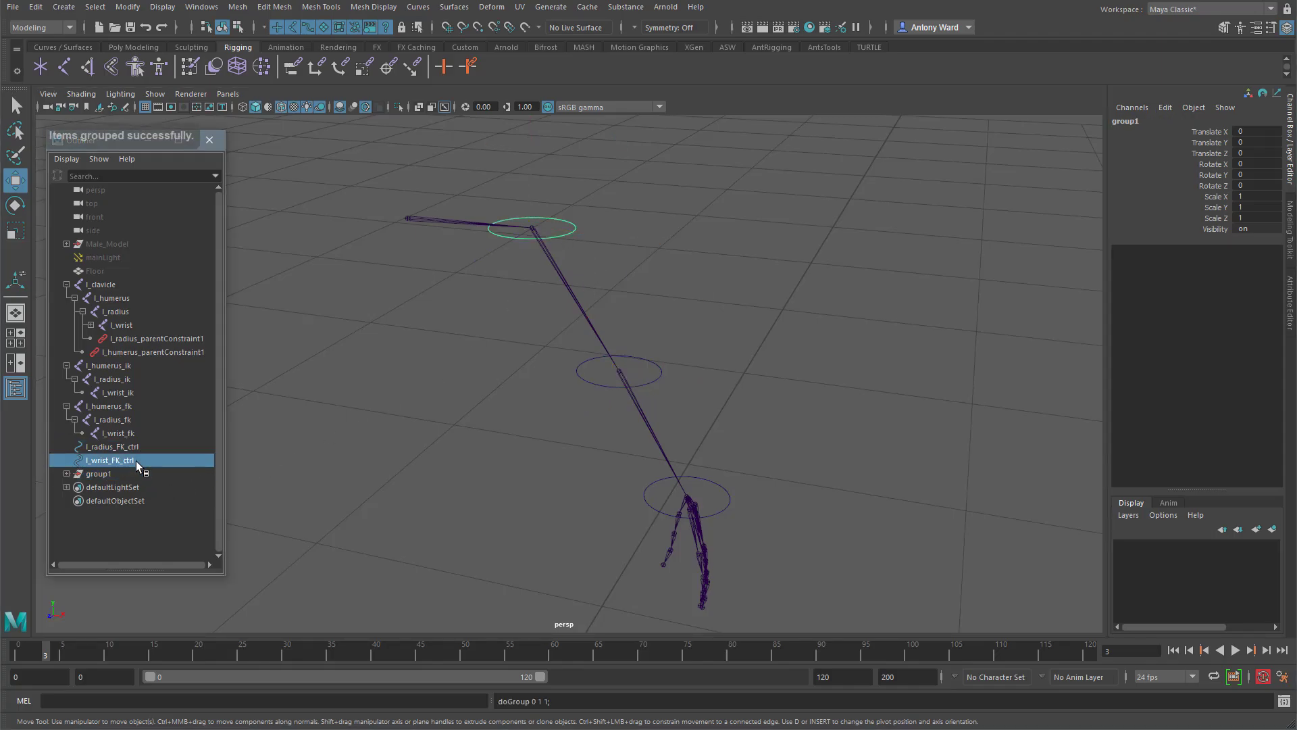
key("ctrl+g")
left_click(135, 447)
key("ctrl+g")
Expand the three new control groups in the Outliner and center the pivots of all three.
left_click(66, 473)
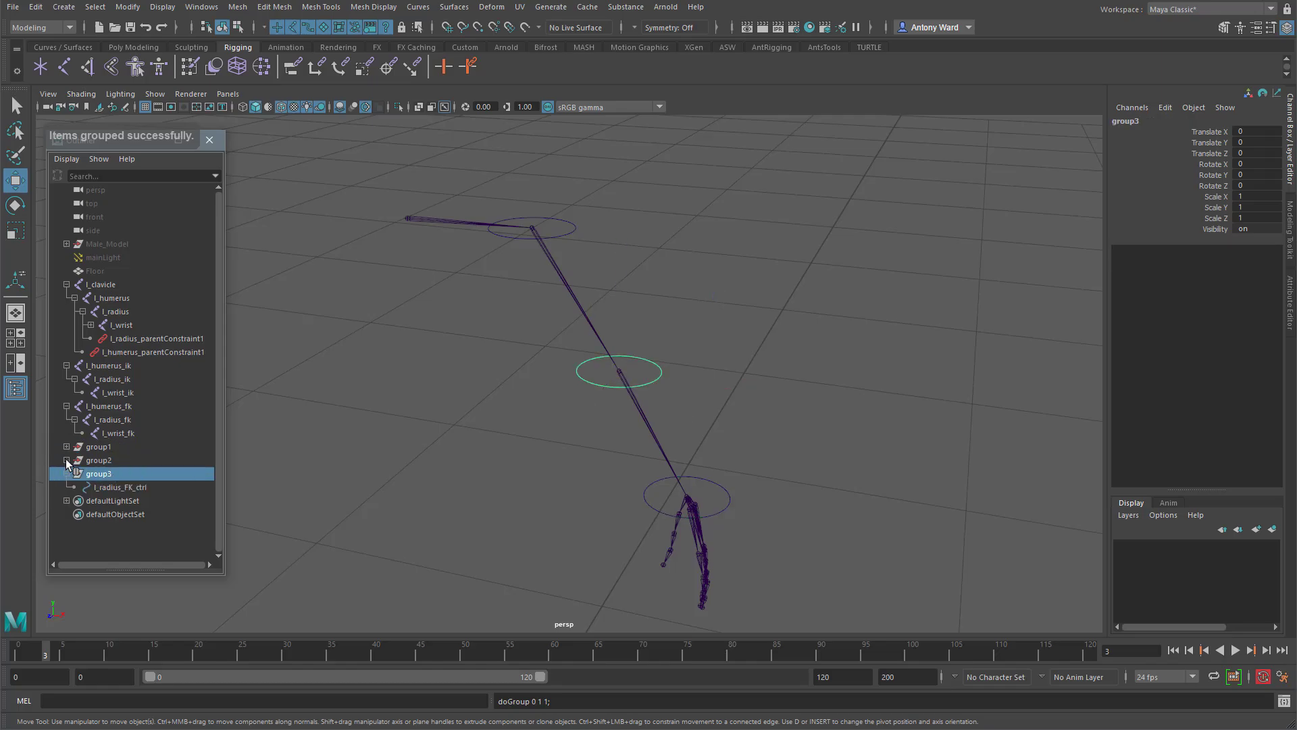
left_click(66, 459)
left_click(66, 446)
left_click_drag(224, 574, 252, 598)
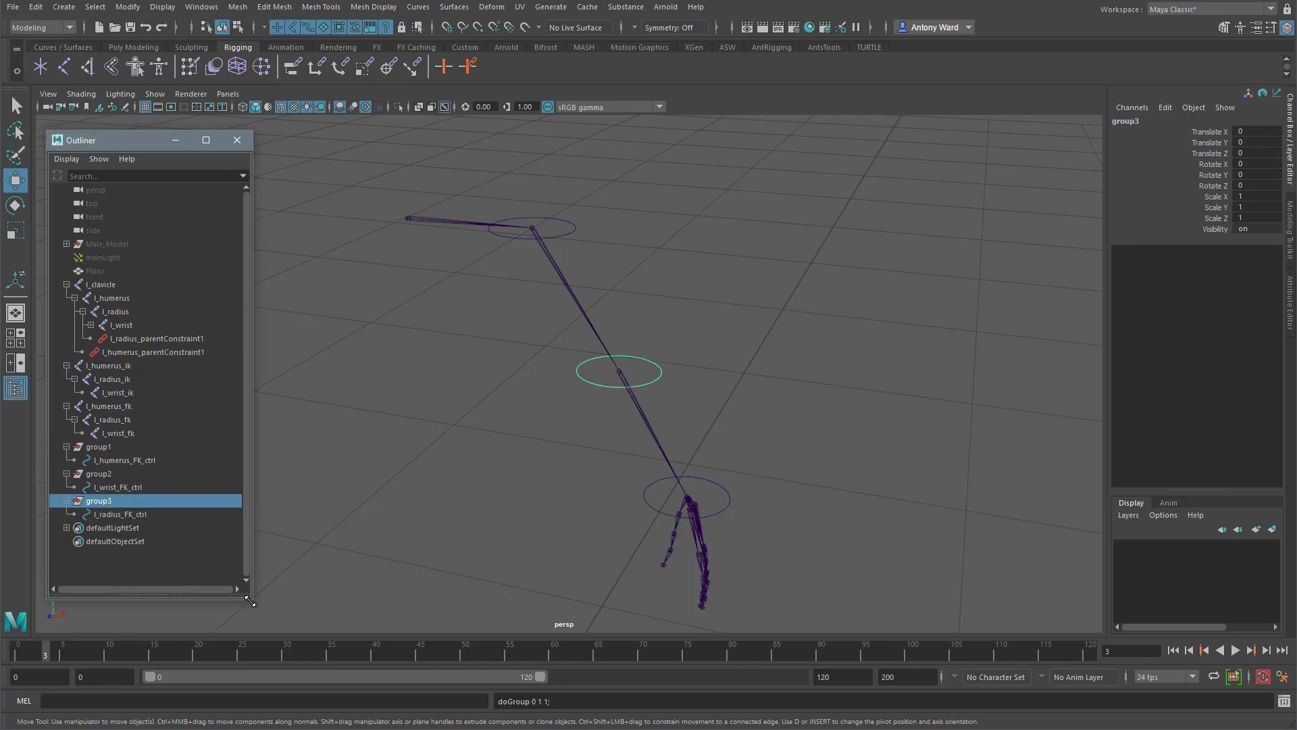
left_click(114, 474, "ctrl")
left_click(114, 446, "ctrl")
left_click(127, 7)
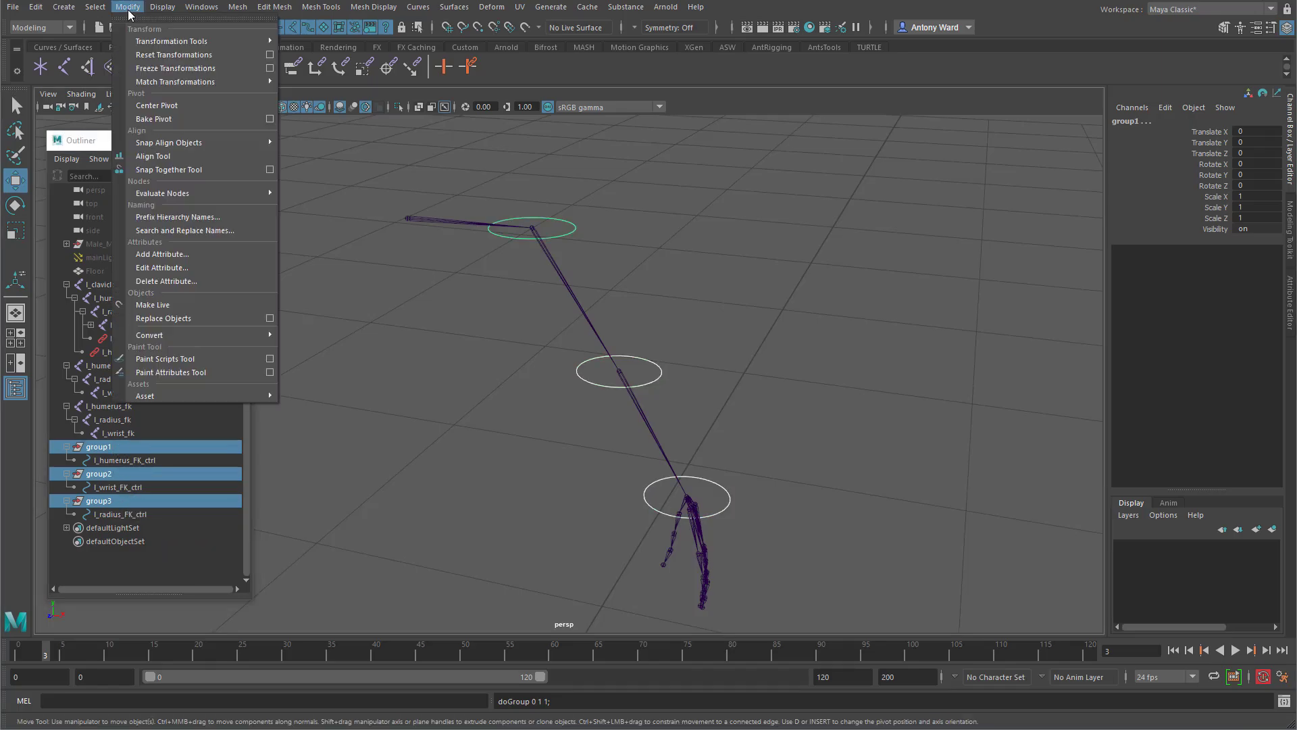
left_click(178, 108)
Parent constrain group1, which holds the shoulder control, to the l_humerus_fk joint so it snaps to the joint's orientation.
right_click_drag(831, 484, 567, 570, "alt")
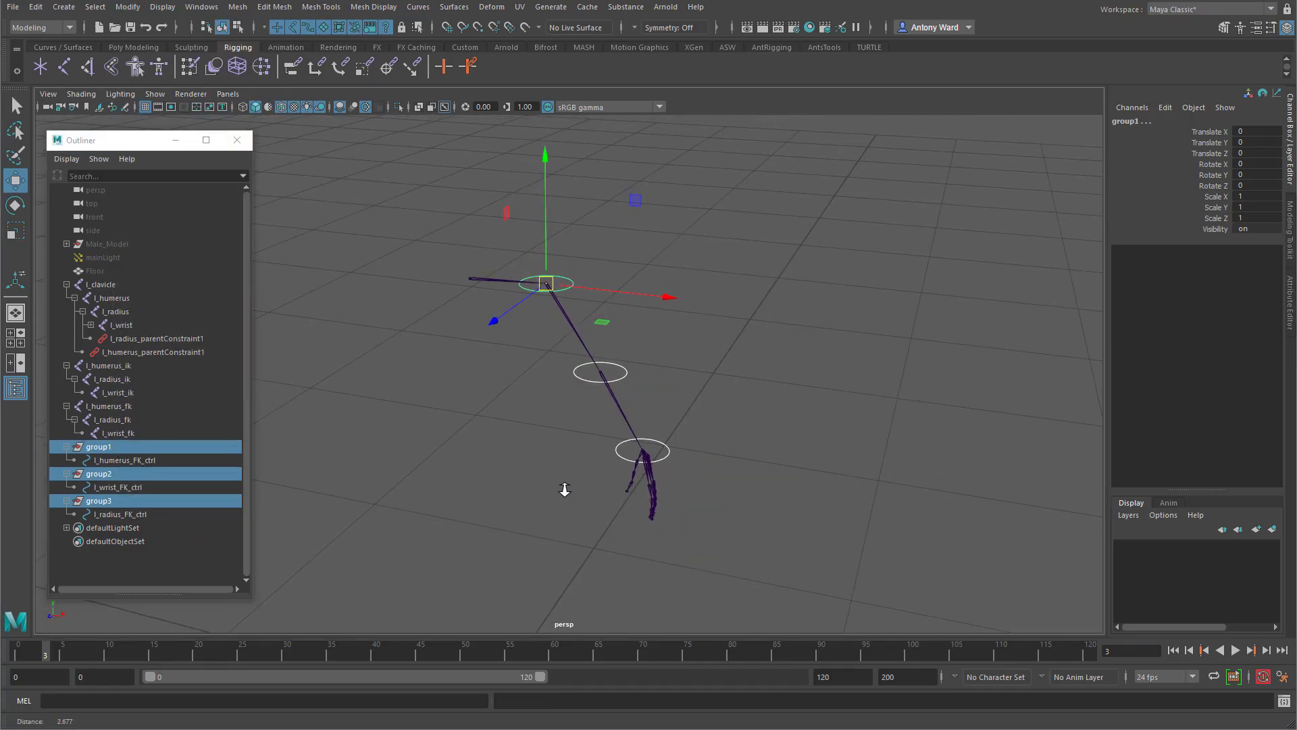
right_click_drag(563, 492, 747, 472, "alt")
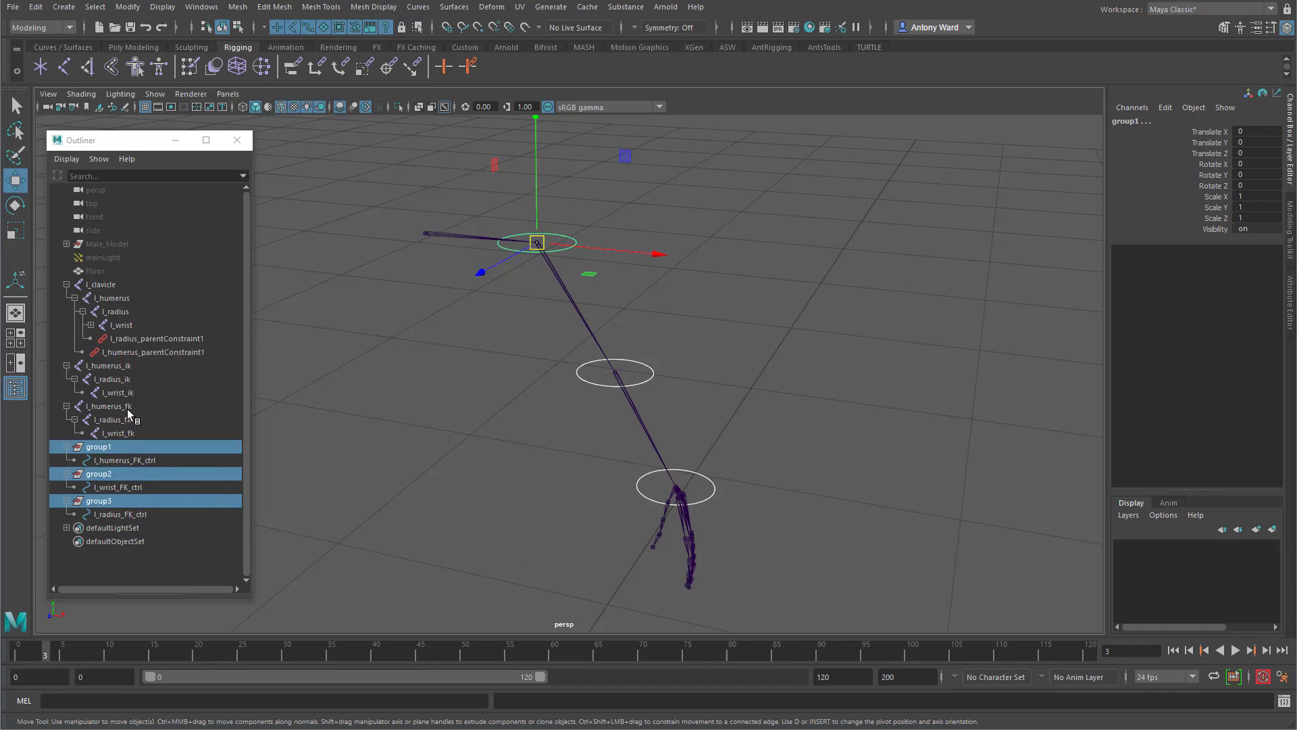
left_click(126, 406)
left_click(124, 448, "ctrl")
key("space")
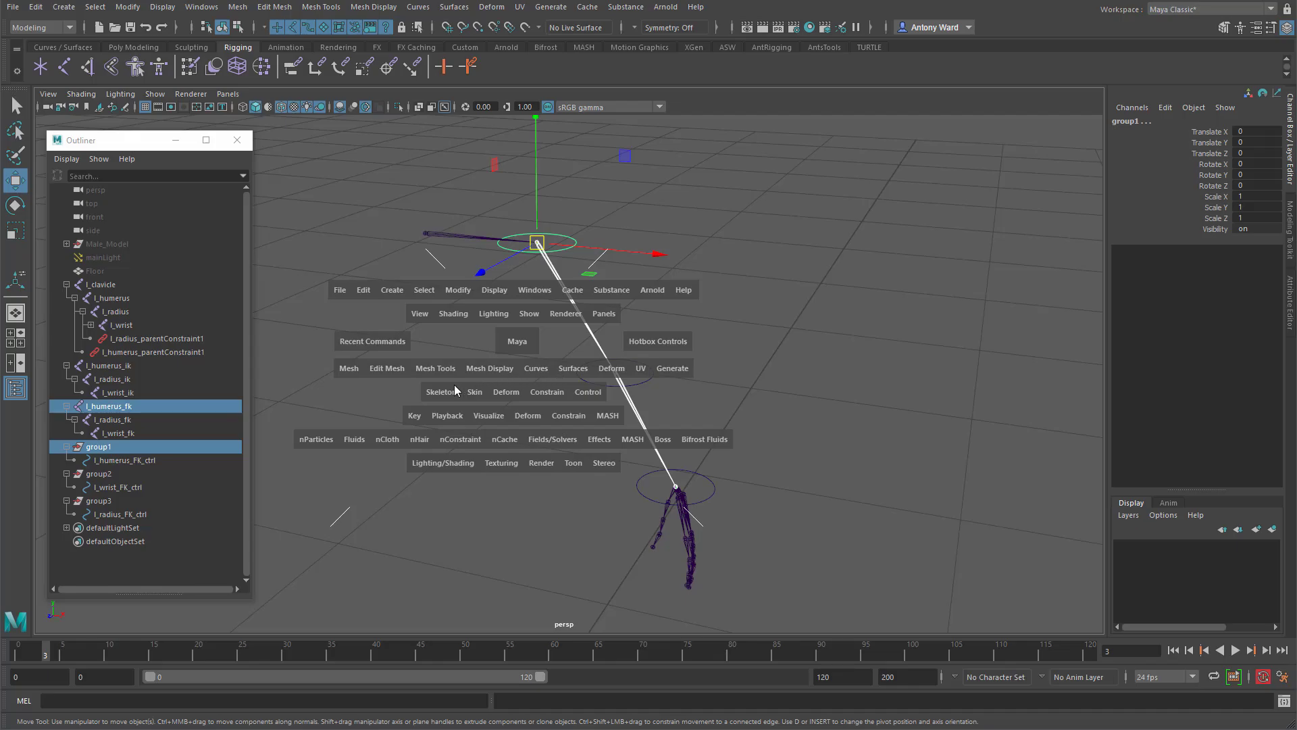
left_click(546, 392)
left_click(574, 431)
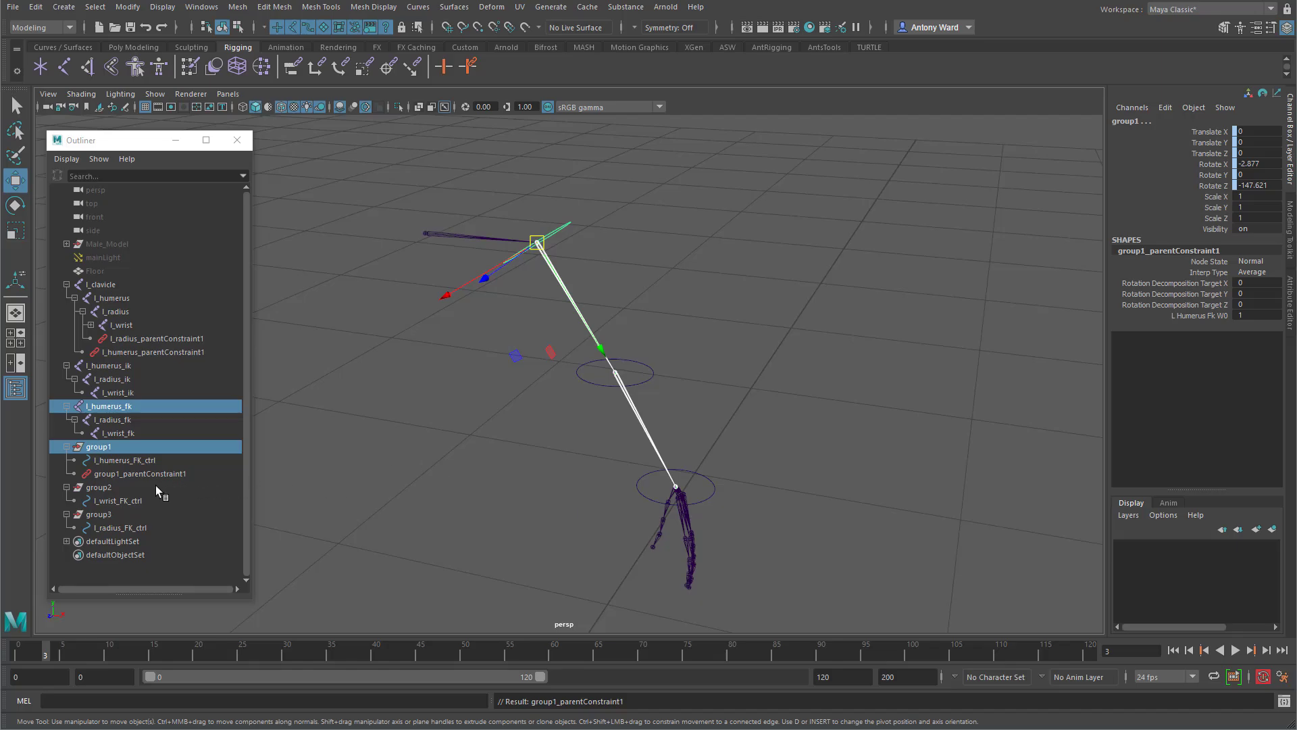
Parent constrain group3 to the l_radius_fk joint and group2 to the l_wrist_fk joint.
left_click(124, 485)
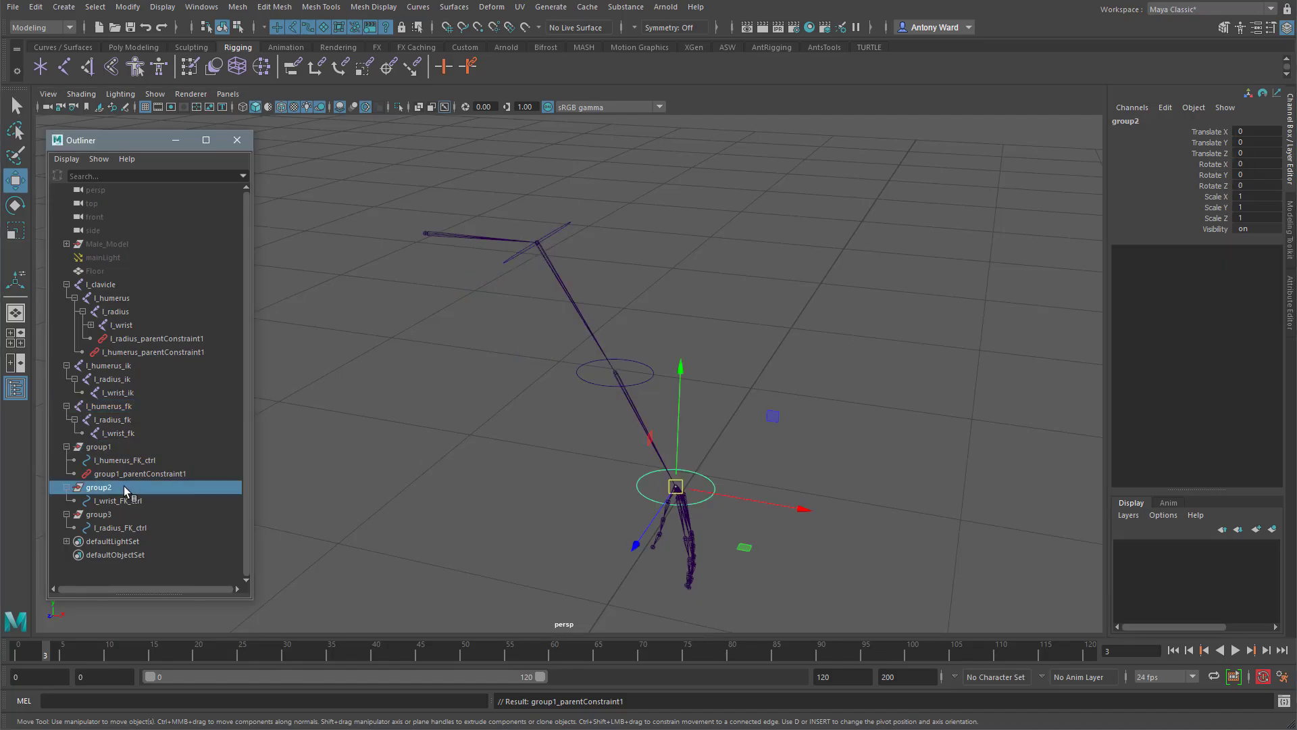
left_click(133, 418)
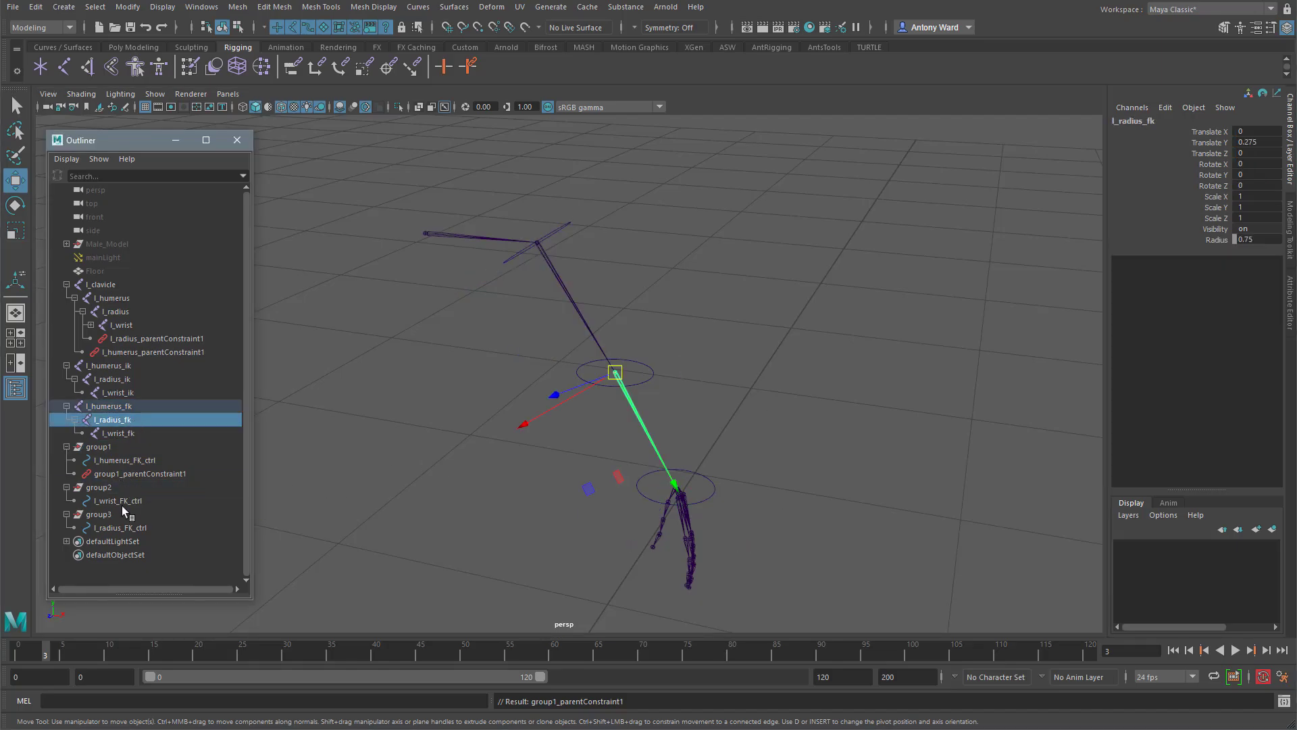
left_click(121, 515, "ctrl")
key("g")
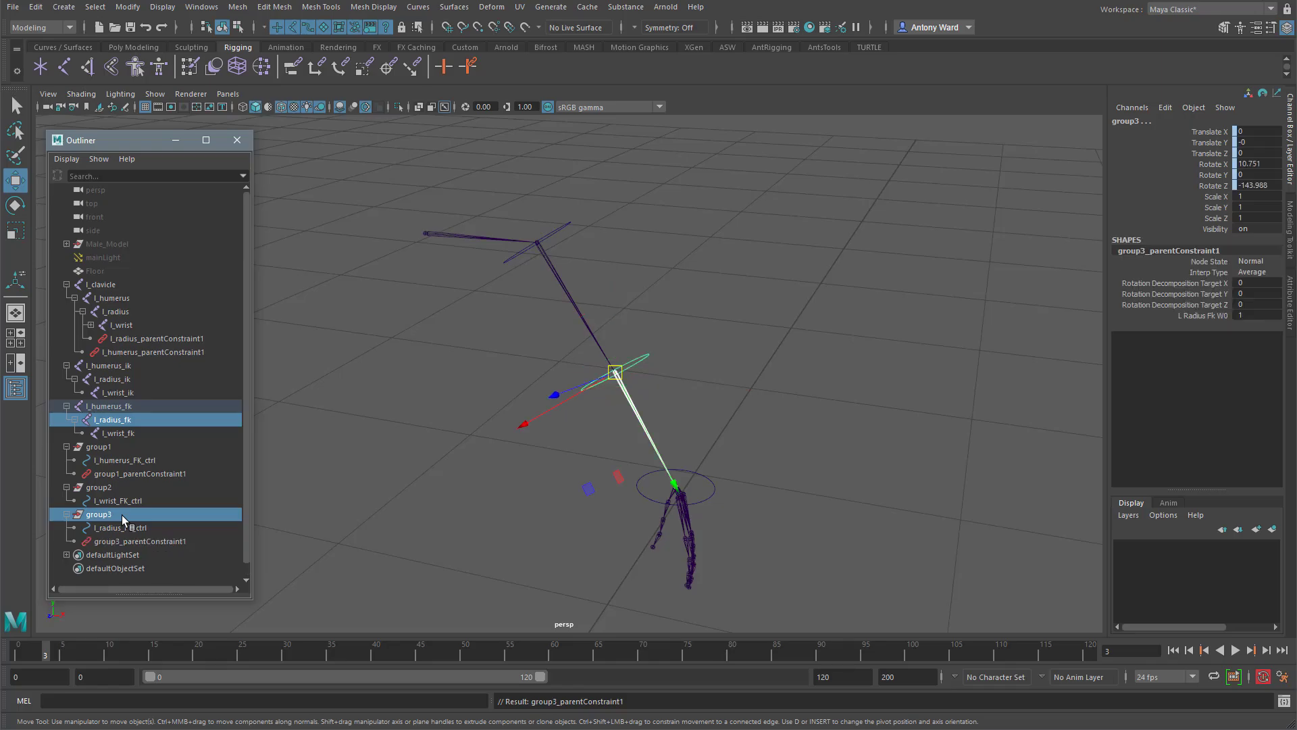
left_click(137, 432)
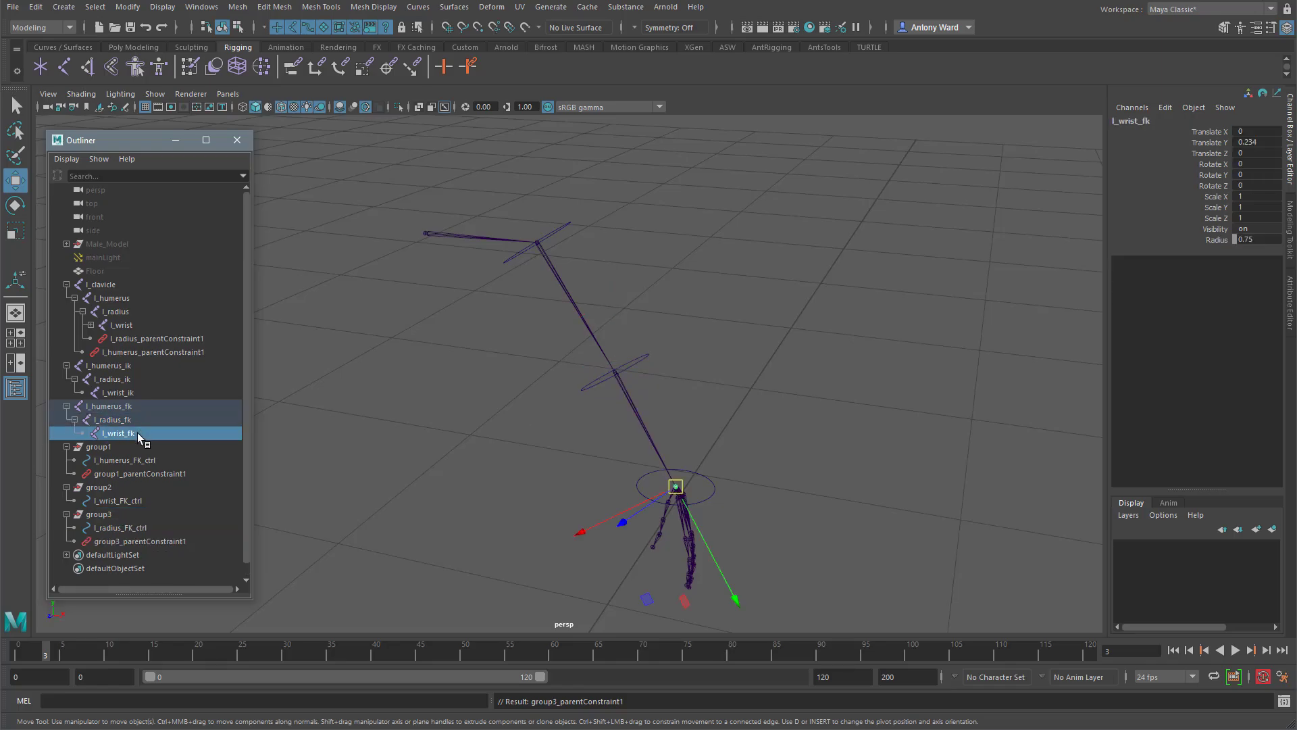
left_click(122, 488, "ctrl")
key("g")
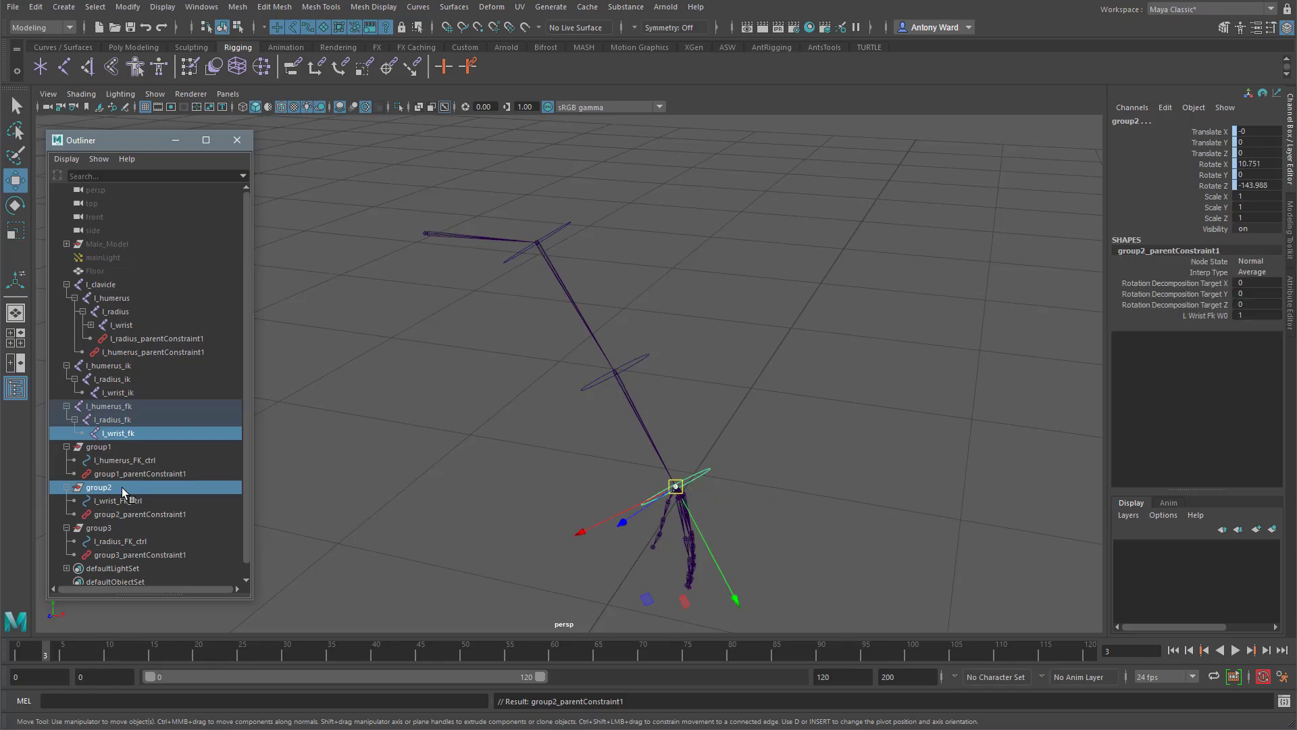
Delete the parent constraints from group1, group2 and group3.
left_click(172, 514)
left_click(170, 554, "ctrl")
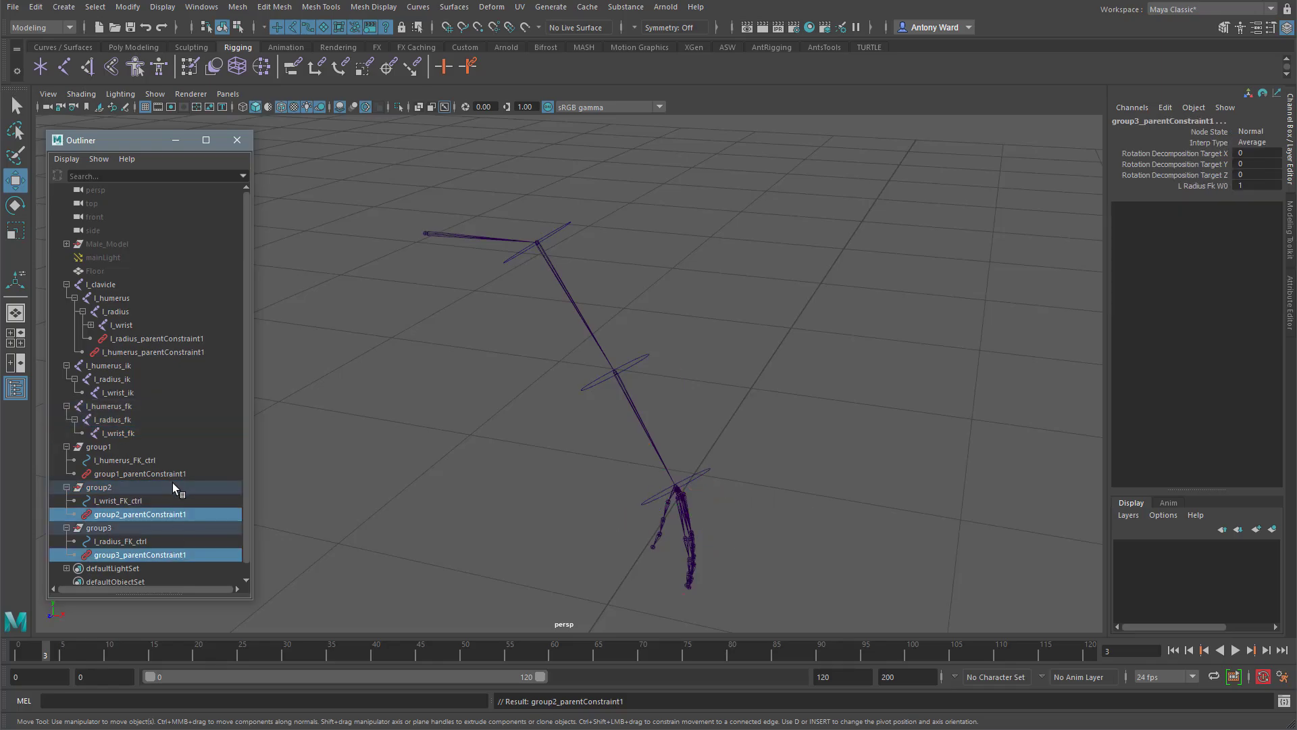
left_click(172, 475, "ctrl")
key("Delete")
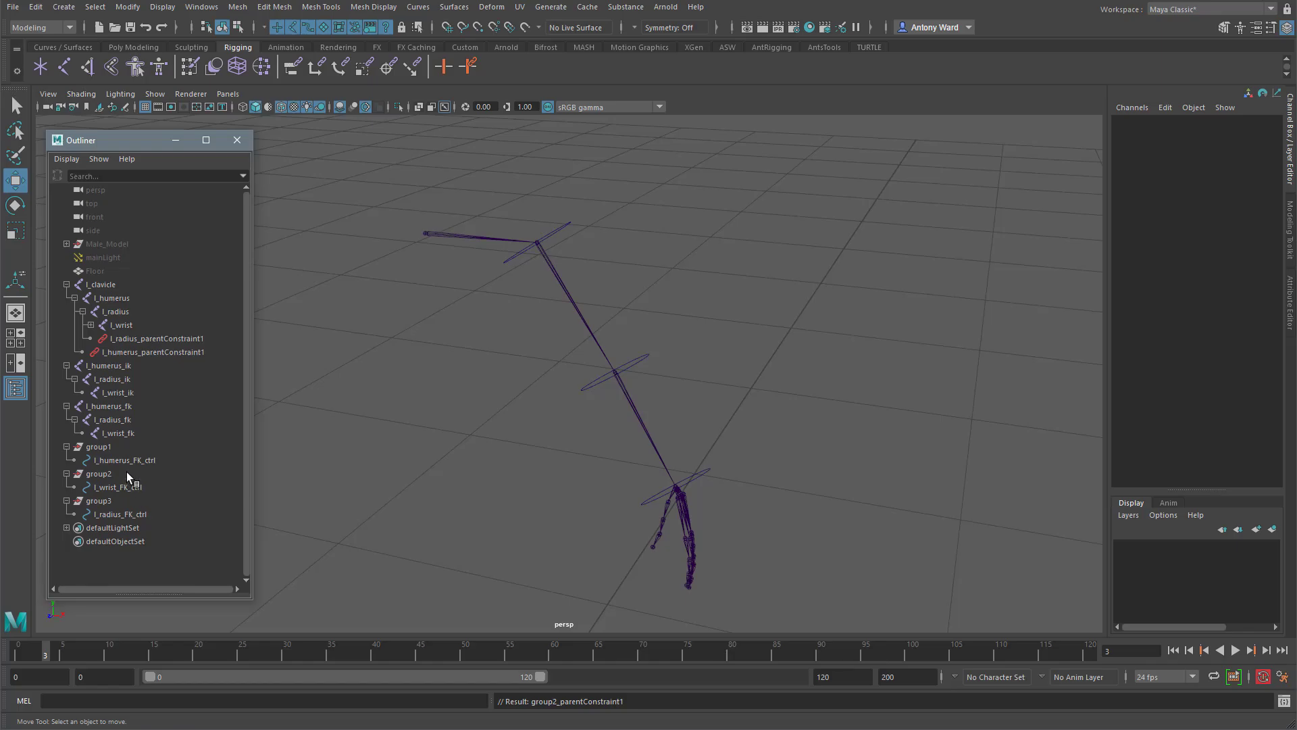
Build the FK control hierarchy by parenting group3 under l_humerus_FK_ctrl and group2 under l_radius_FK_ctrl.
left_click(119, 501)
middle_click_drag(113, 500, 131, 462)
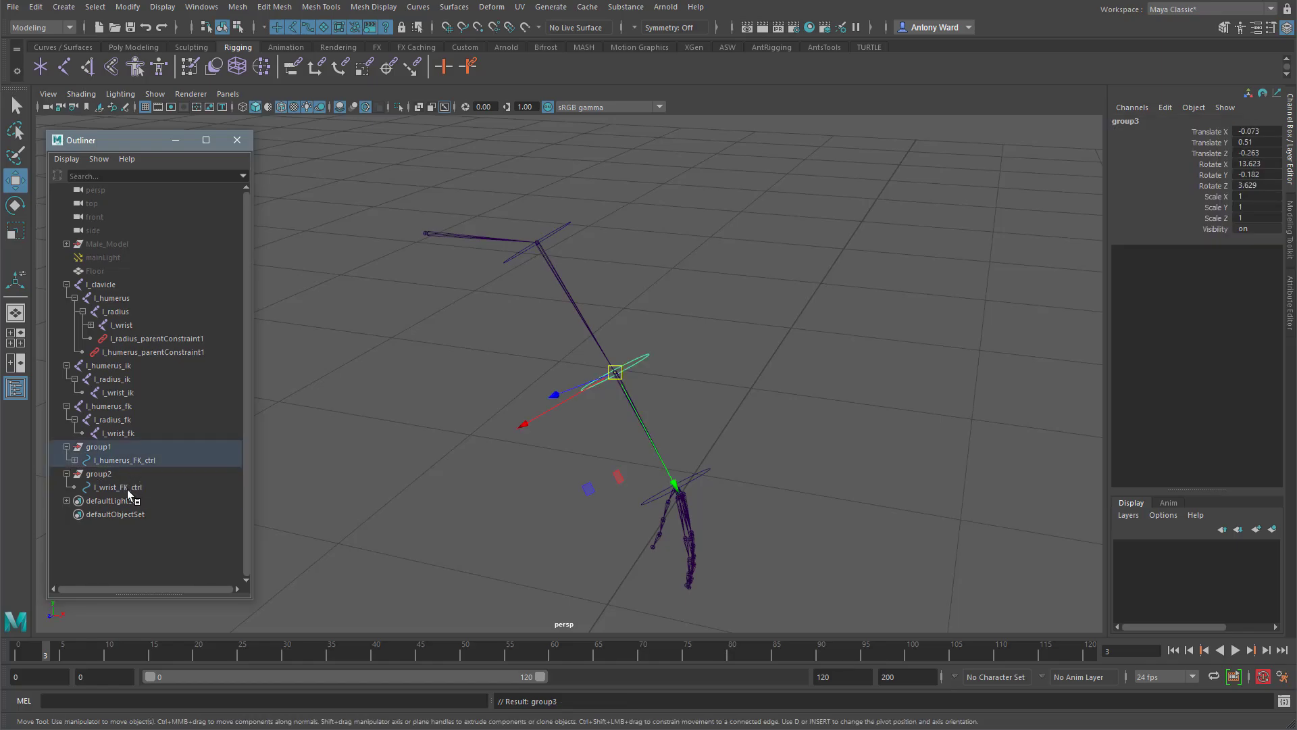
left_click(74, 461)
left_click(82, 474)
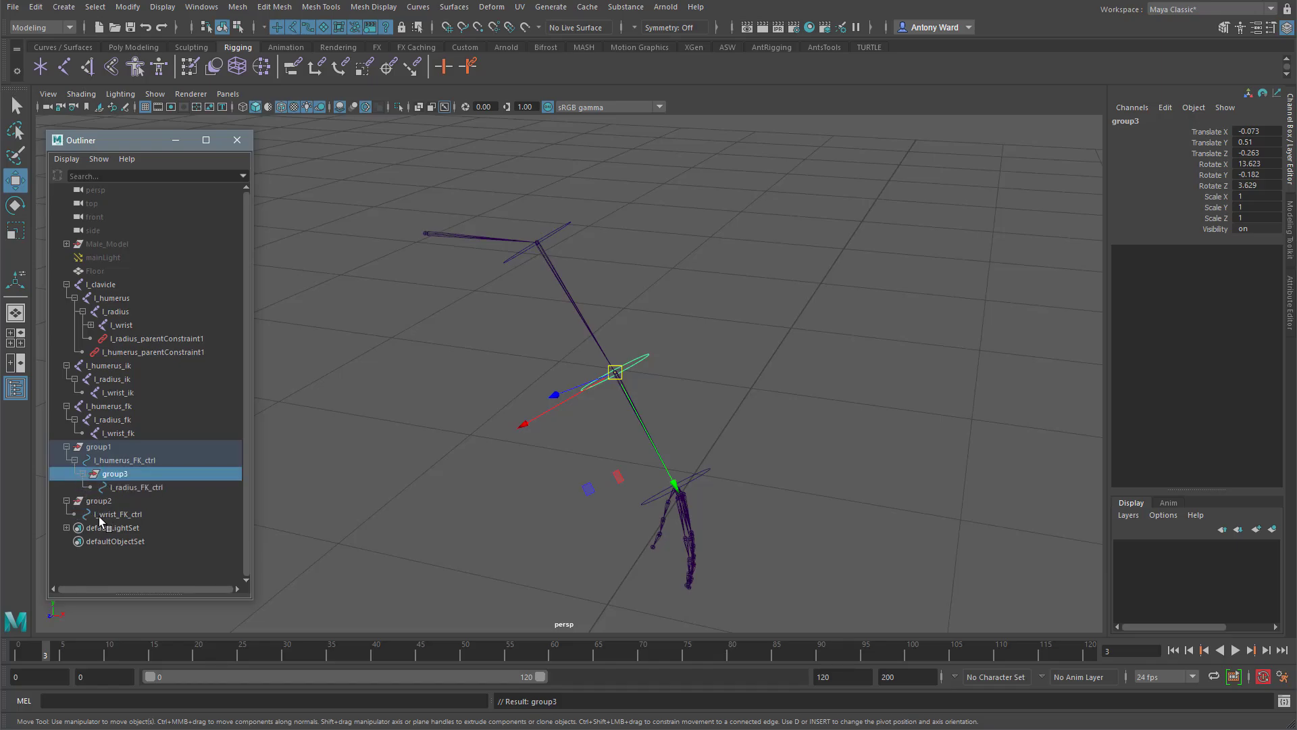
left_click(99, 500)
middle_click_drag(99, 501, 150, 490)
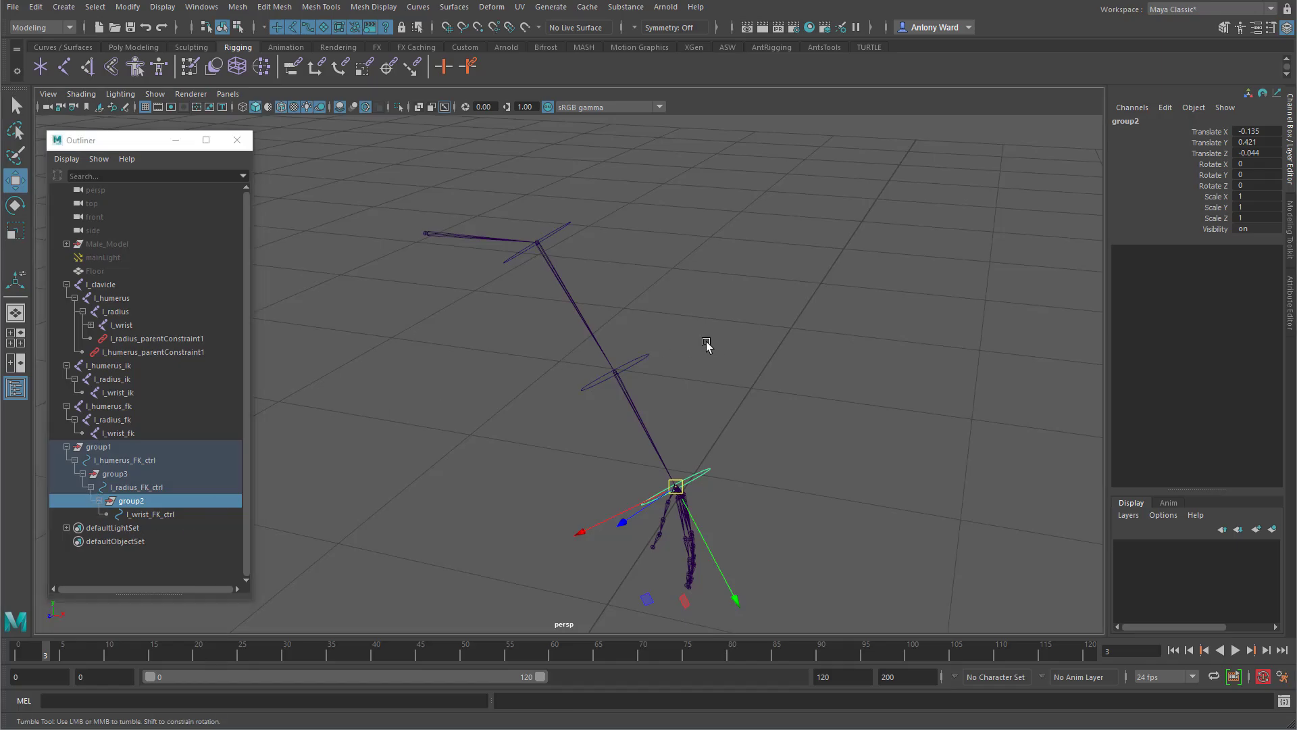
Test-rotate the humerus, radius and wrist FK controls in turn to check the control hierarchy, and undo the rotations.
left_click_drag(709, 347, 684, 347, "alt")
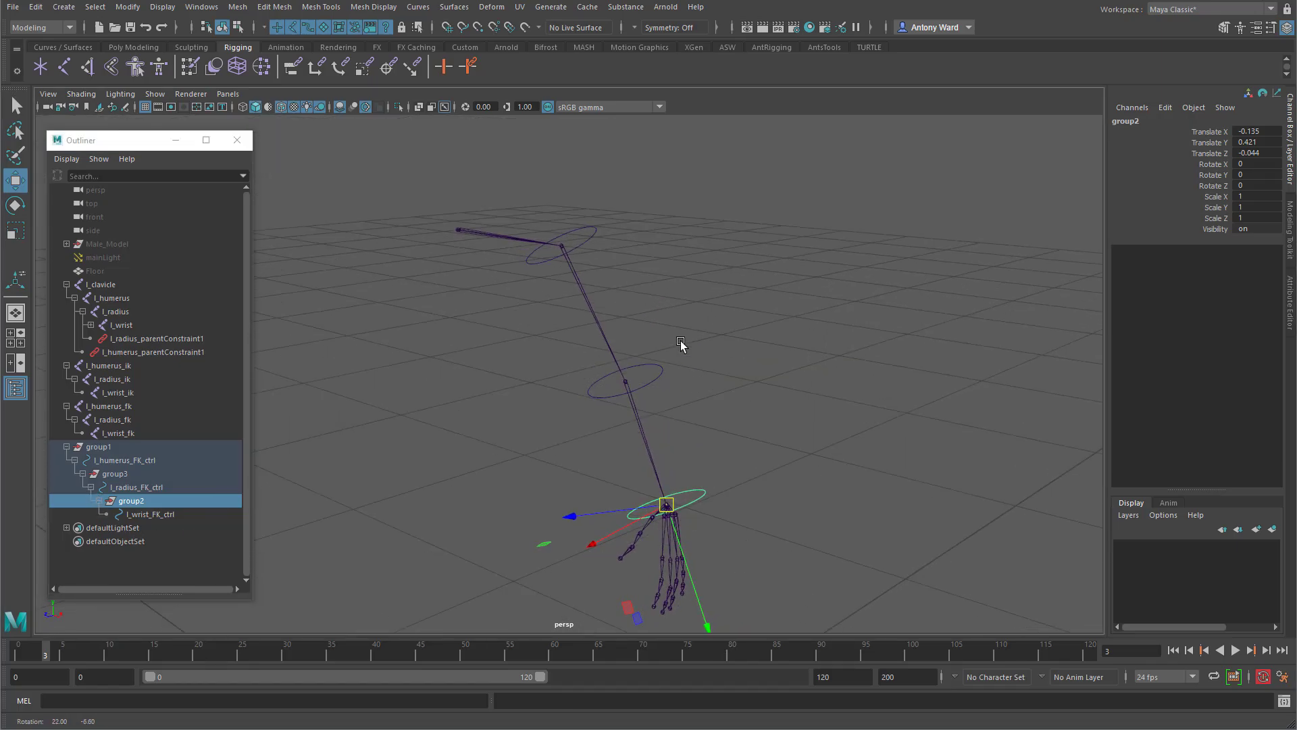
left_click(138, 517)
left_click(147, 488)
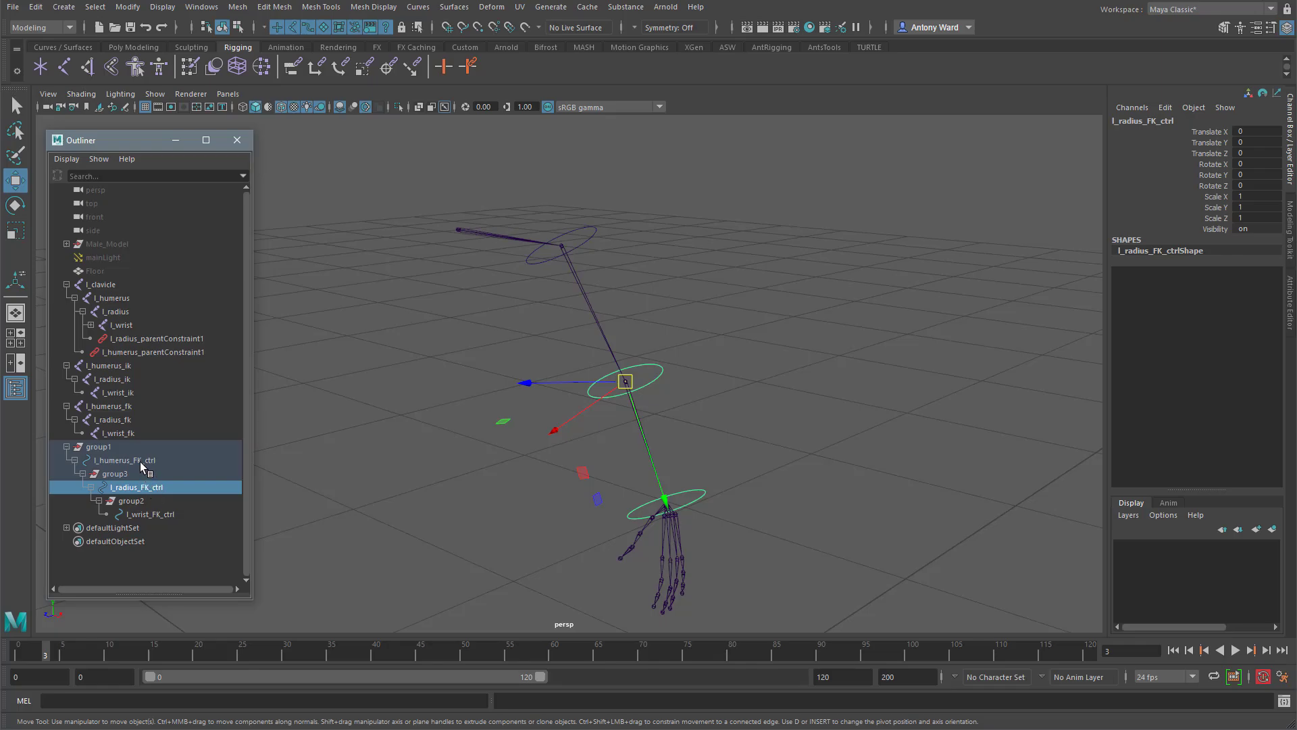
left_click(143, 461)
key("e")
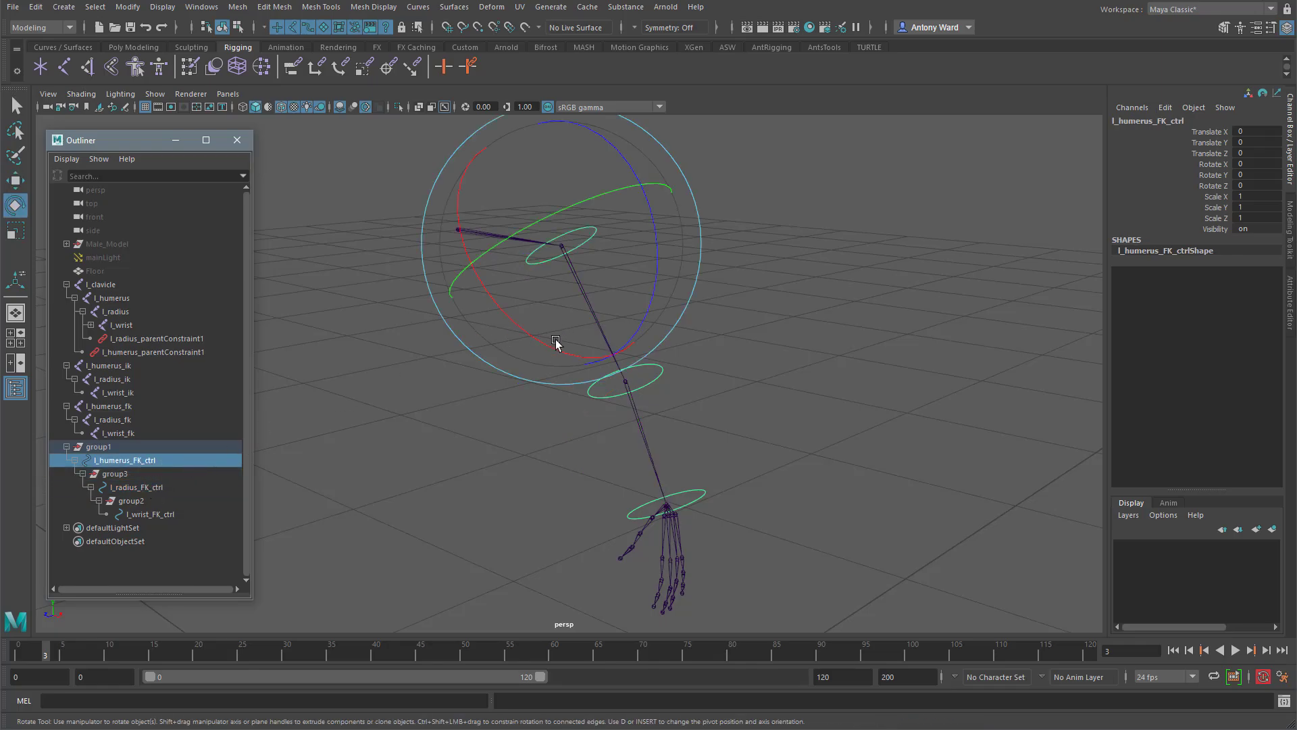
left_click_drag(556, 348, 467, 322)
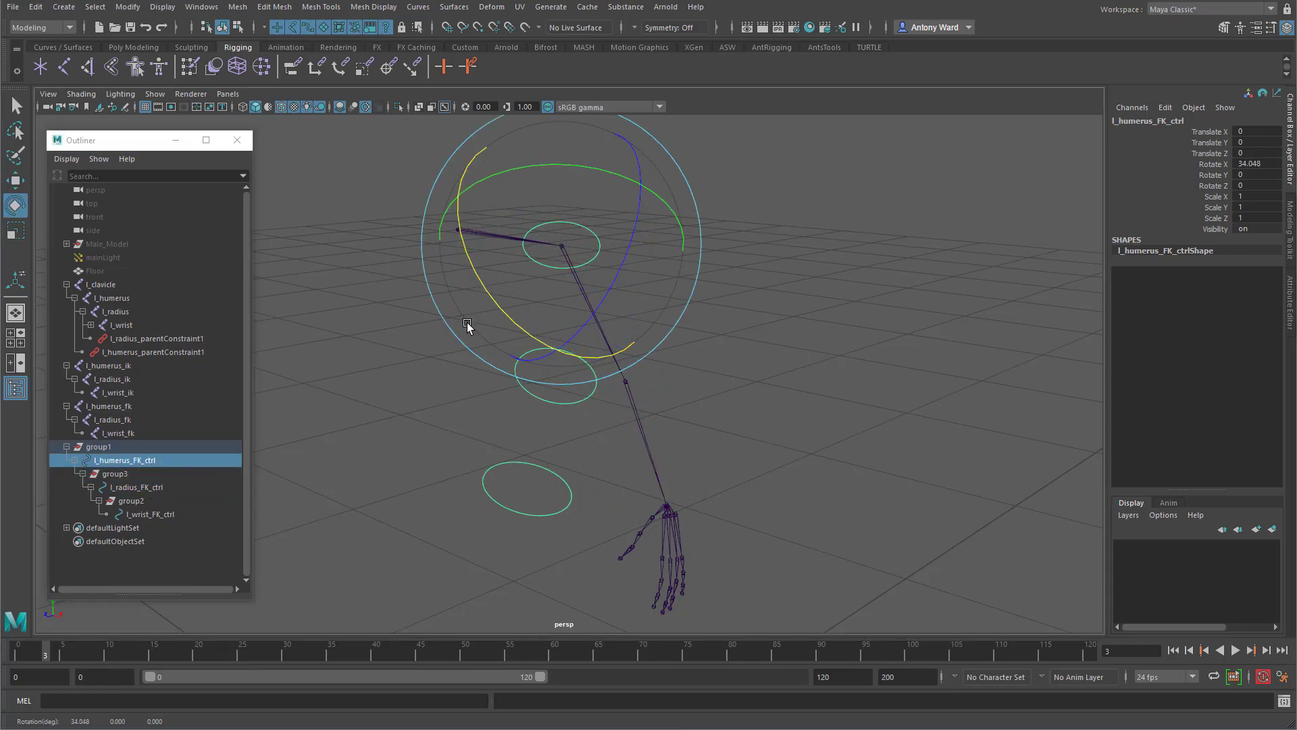
left_click(154, 487)
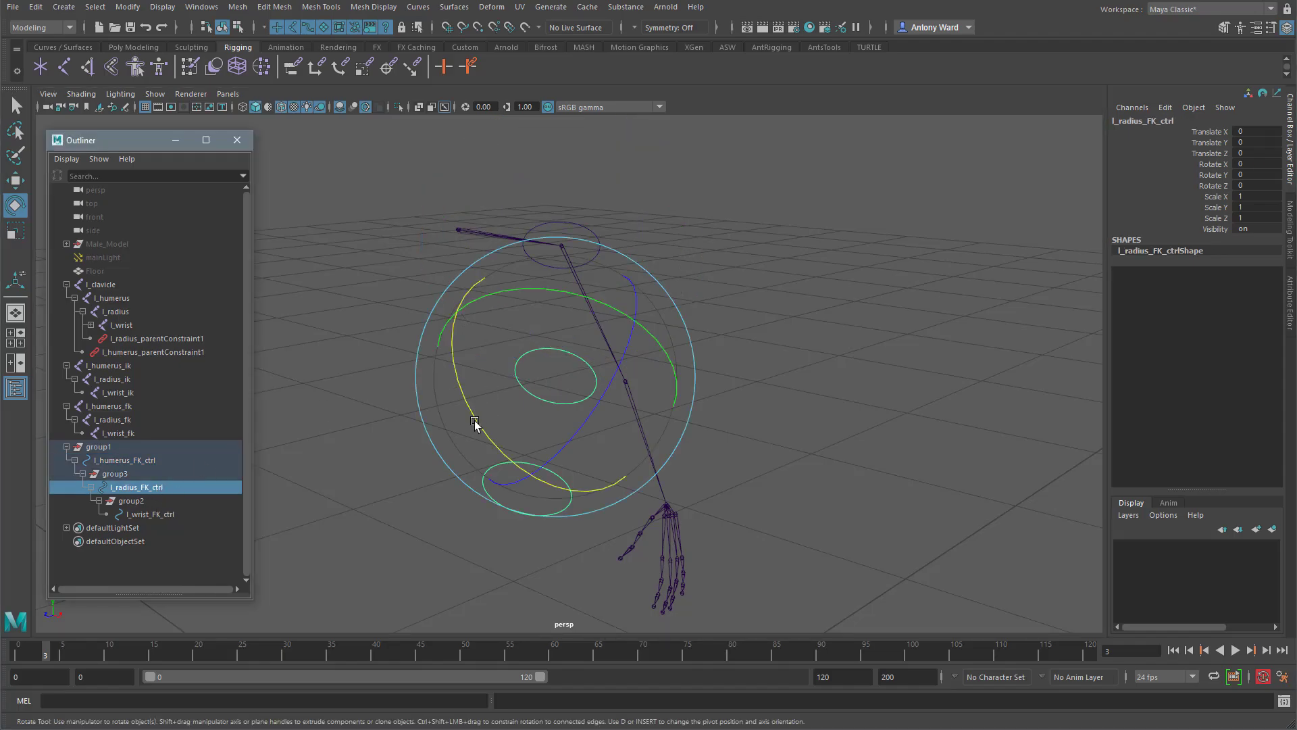
left_click_drag(473, 423, 416, 350)
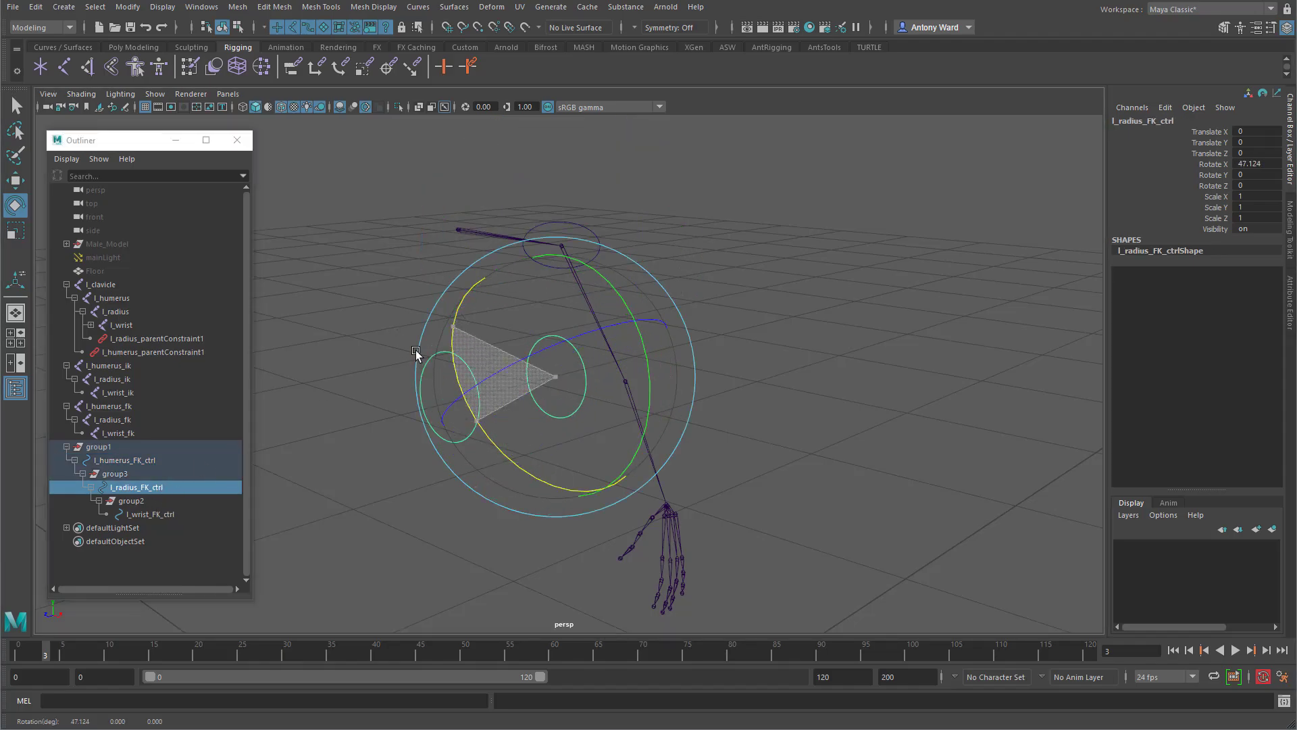
left_click(157, 513)
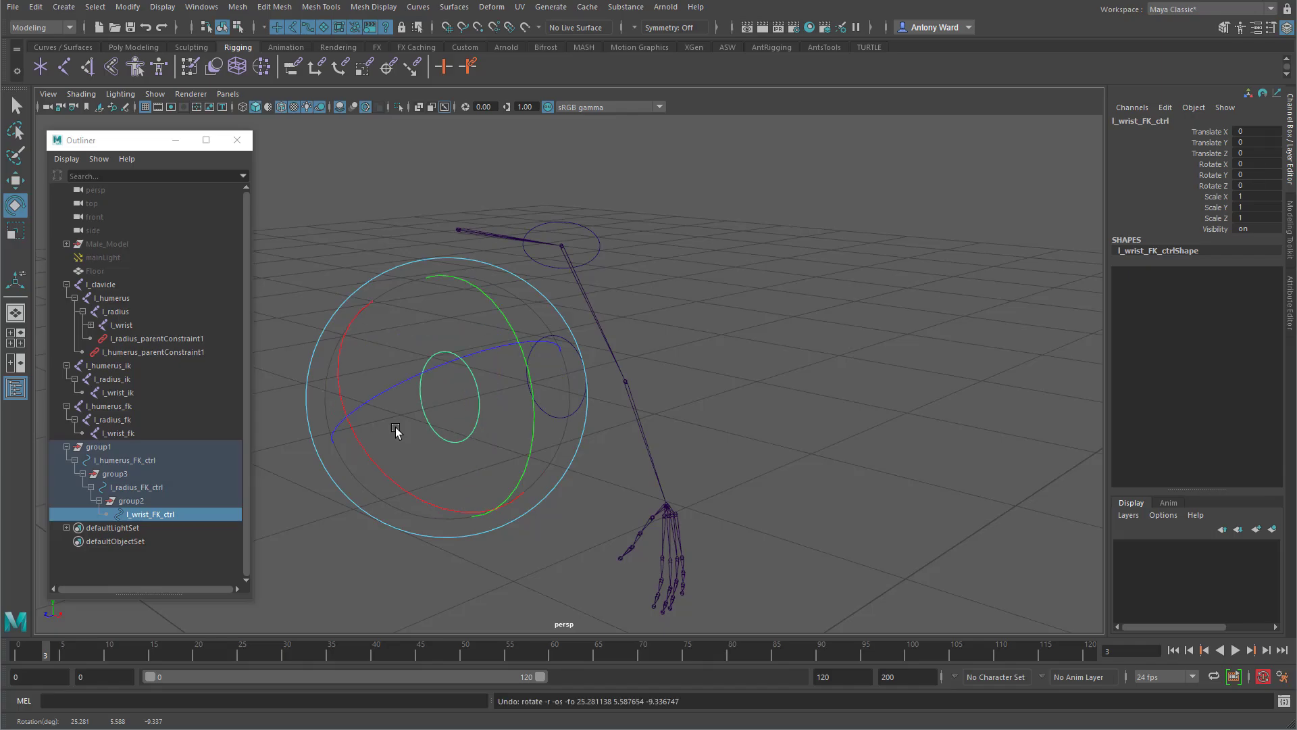
key("ctrl+z")
key("ctrl+z")
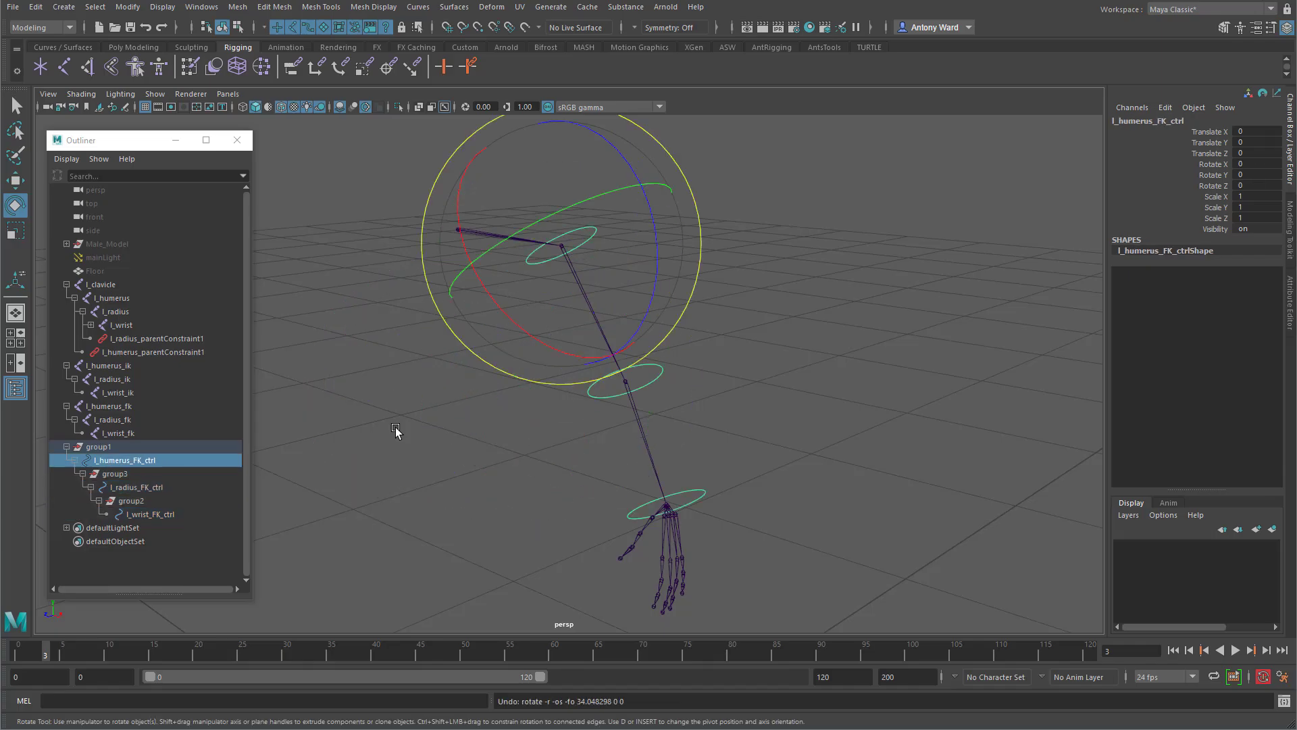
Rename group1 as l_humerus_FK_ctrl_offset, reusing the name of its child control.
double_click(139, 462)
key("ctrl+c")
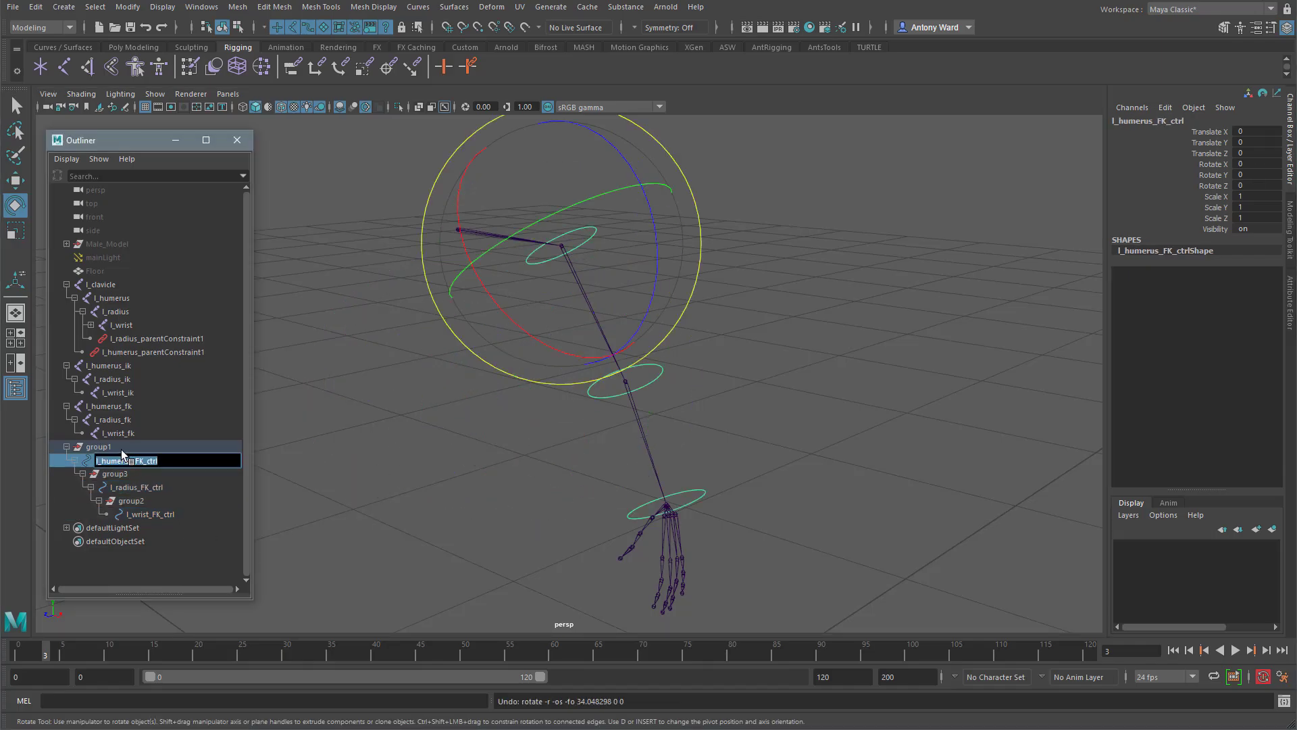
double_click(120, 449)
key("ctrl+v")
type("_")
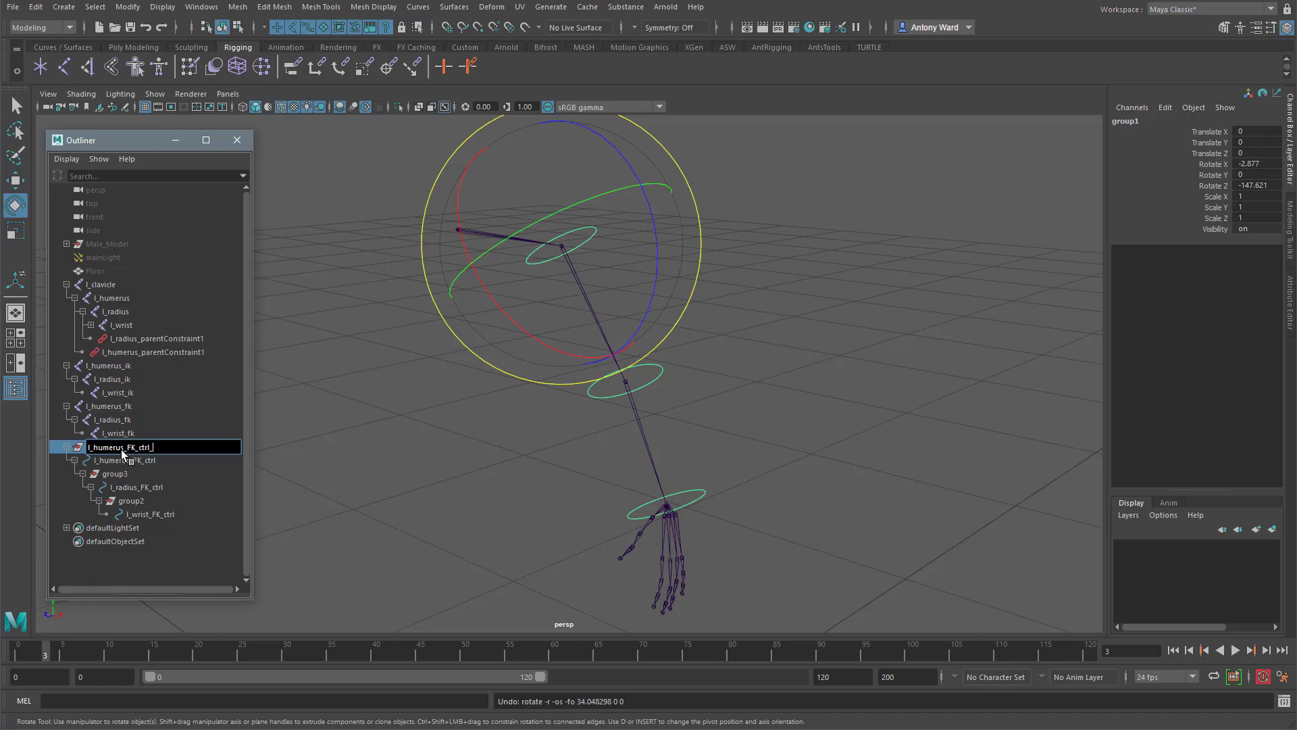
type("offset")
key("Return")
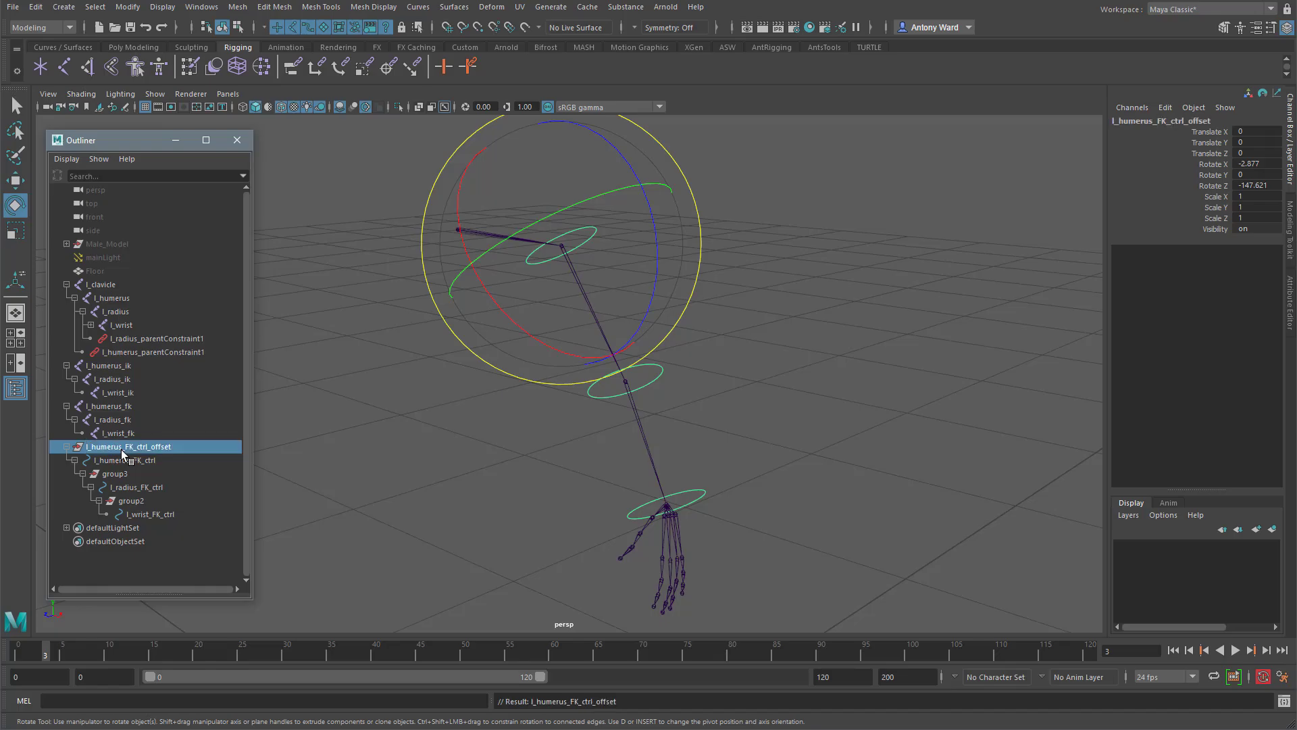
Rename group3, the parent of the radius FK control, as l_radius_FK_ctrl_offset.
double_click(151, 488)
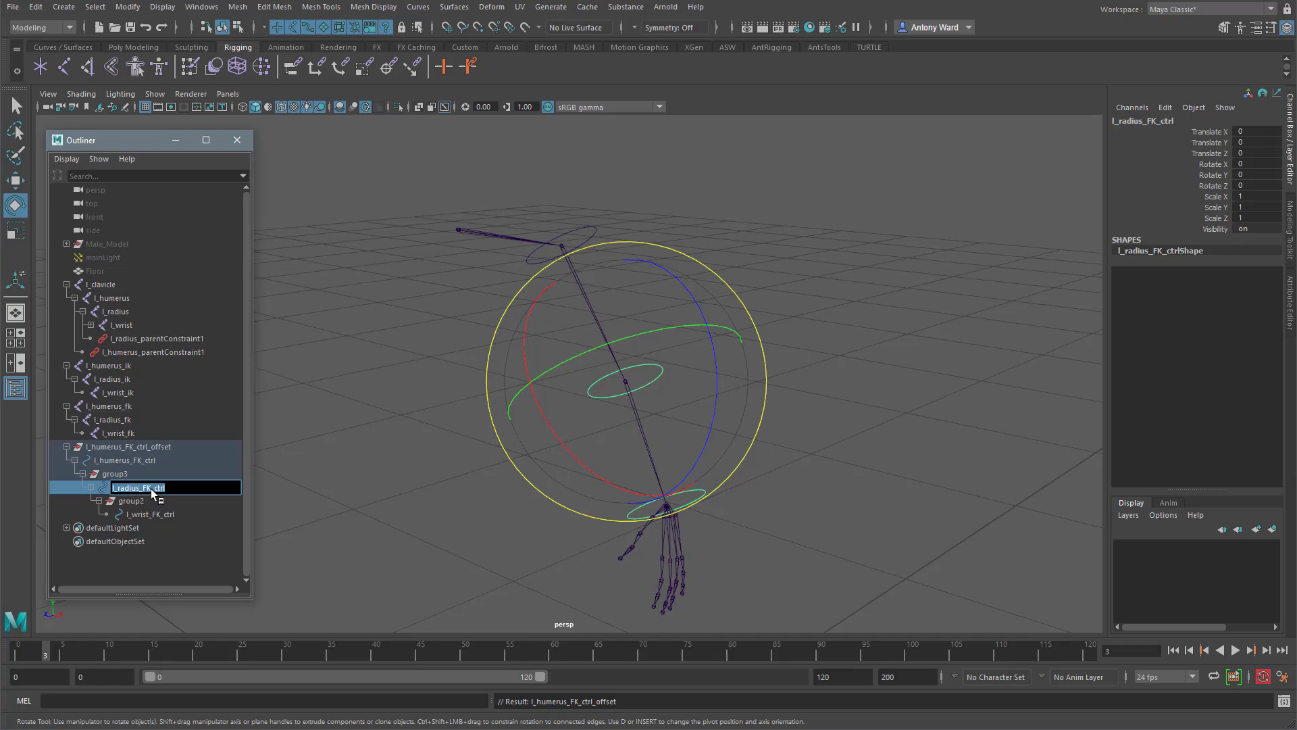
double_click(131, 473)
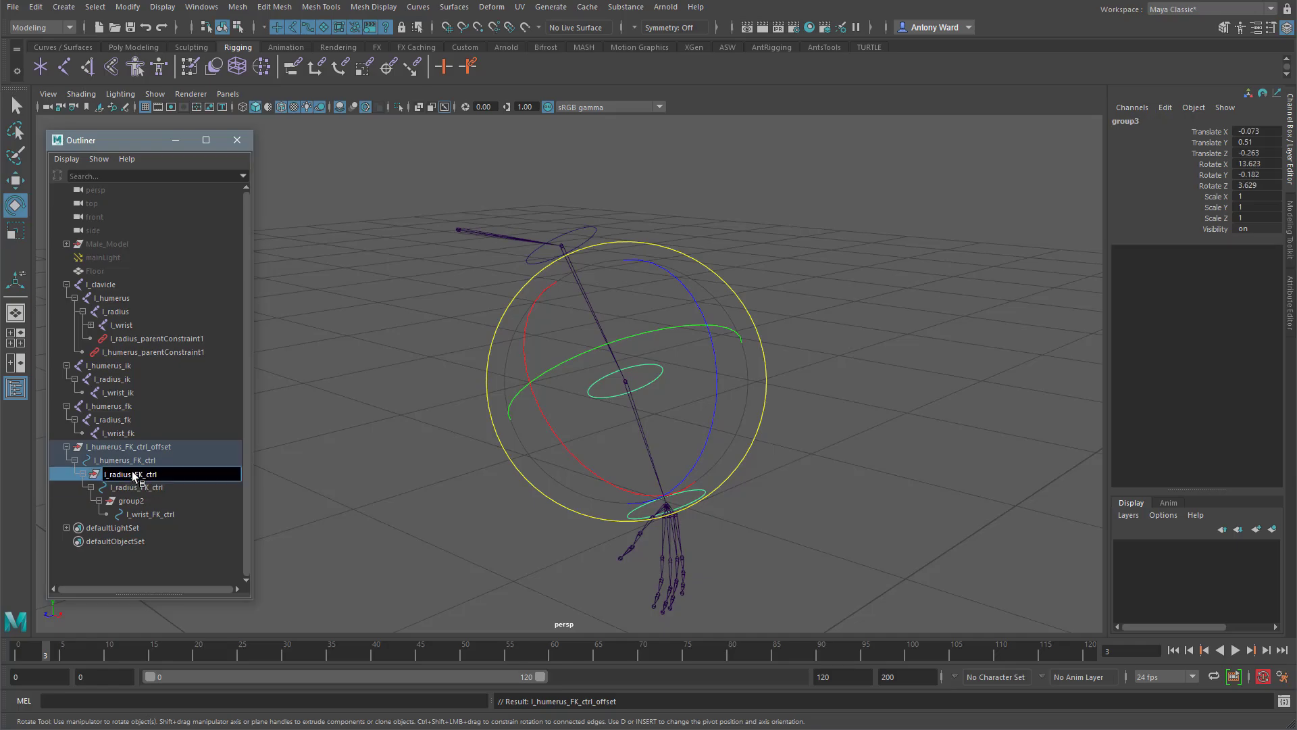
type("l_radius_FK_ctrl_offset")
key("Return")
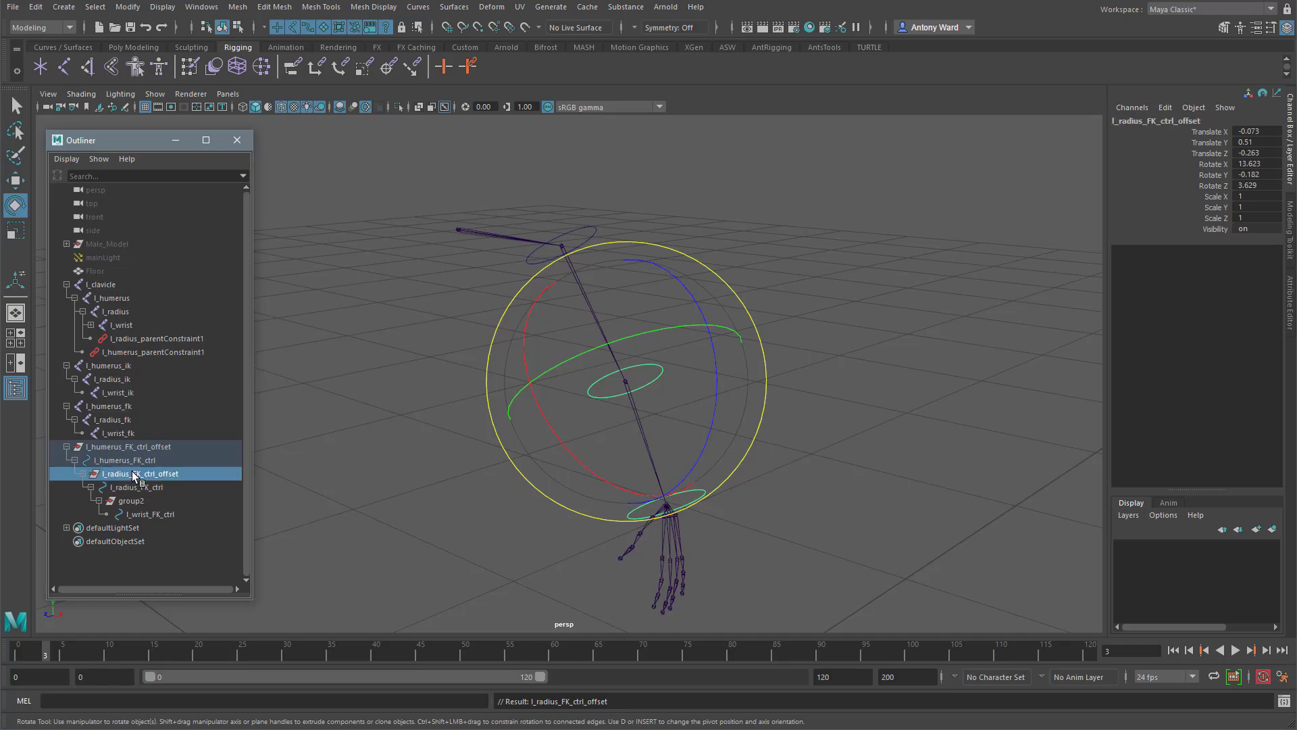
Rename group2, the parent of the wrist FK control, as l_wrist_FK_ctrl_offset.
double_click(157, 513)
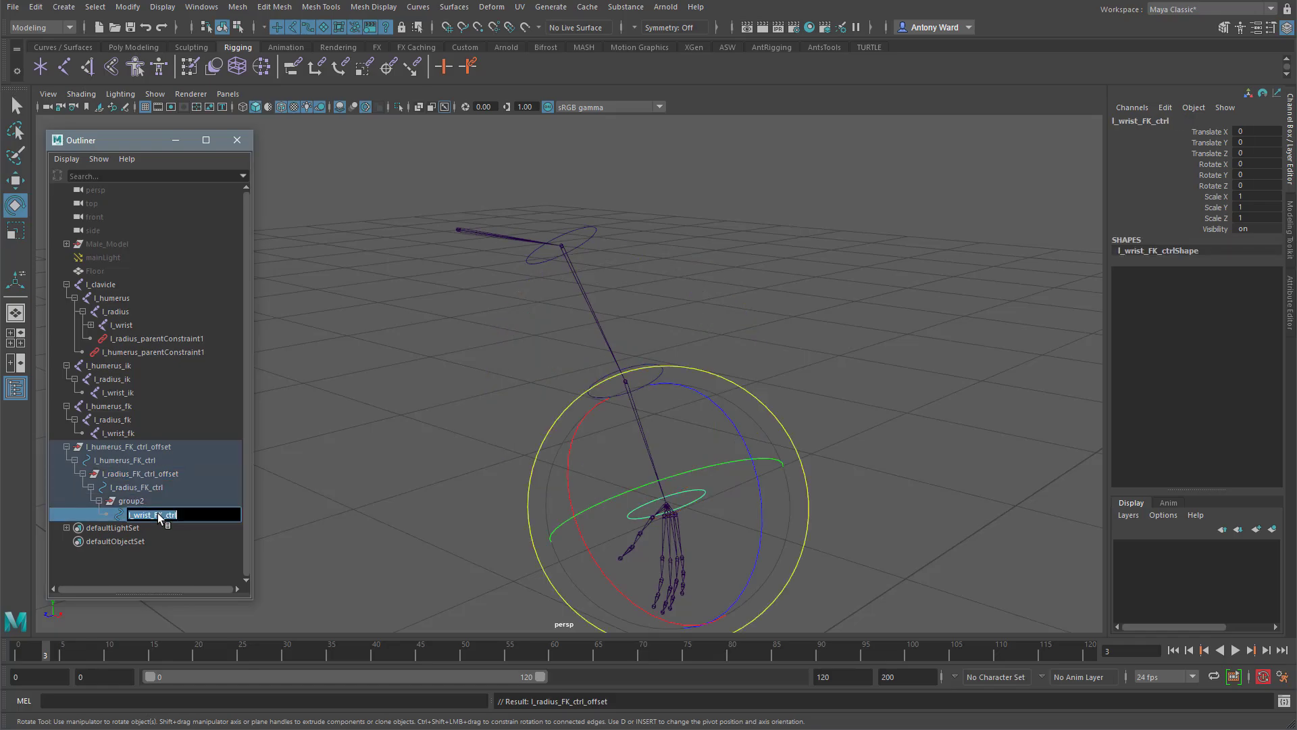
left_click(151, 500)
double_click(152, 500)
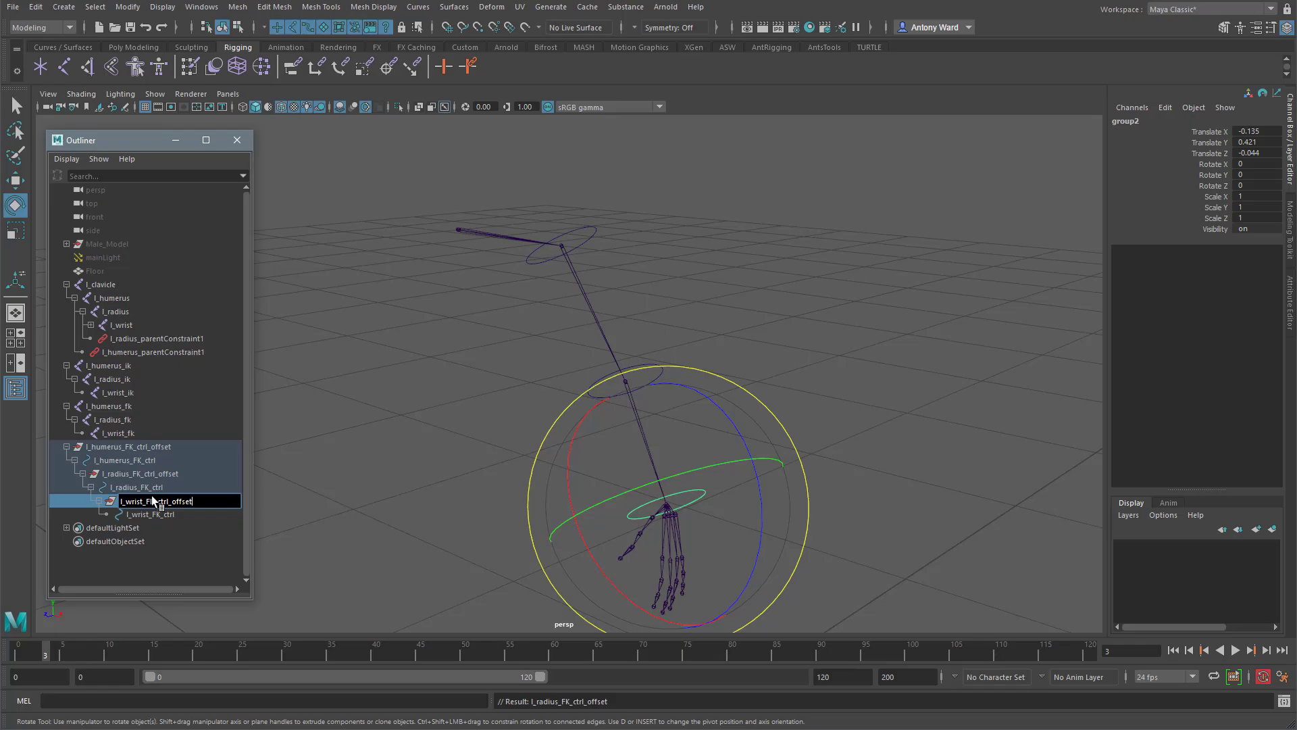
type("l_wrist_FK_ctrl_offset")
key("Return")
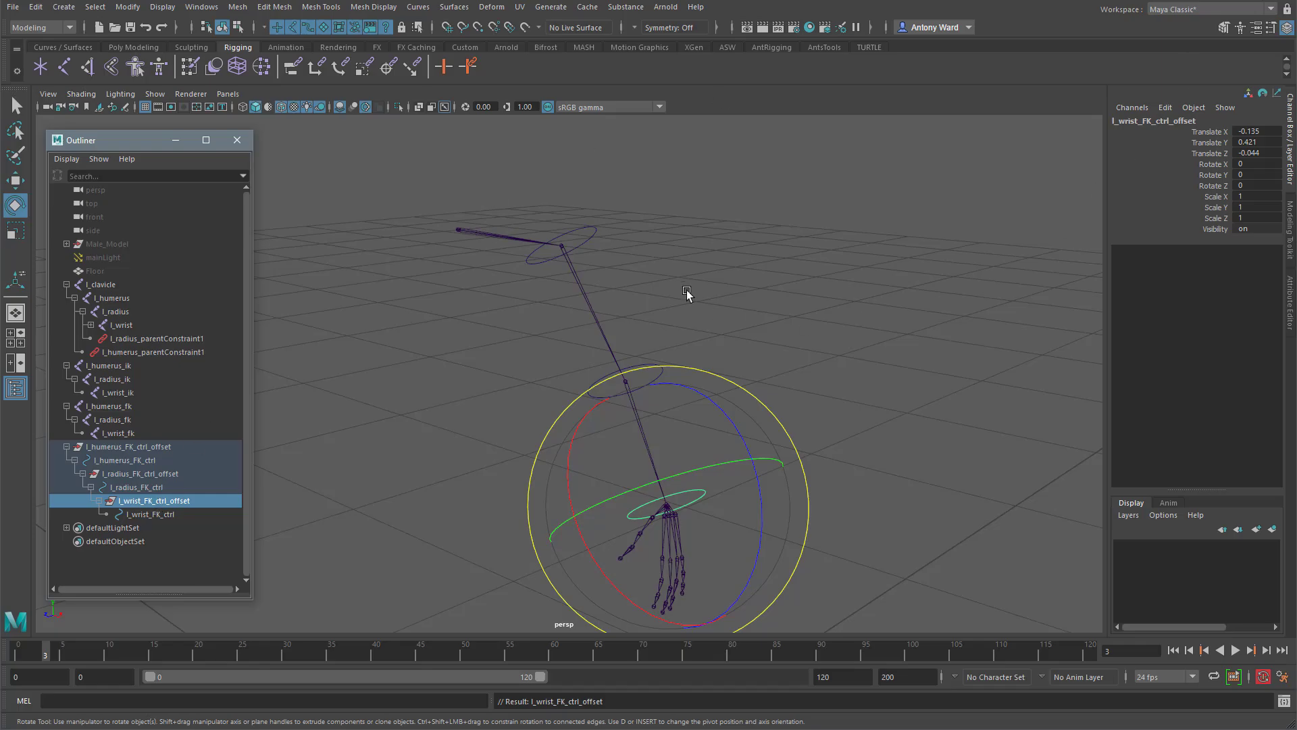
Parent constrain the l_humerus_fk joint to l_humerus_FK_ctrl.
left_click_drag(763, 296, 767, 263, "alt")
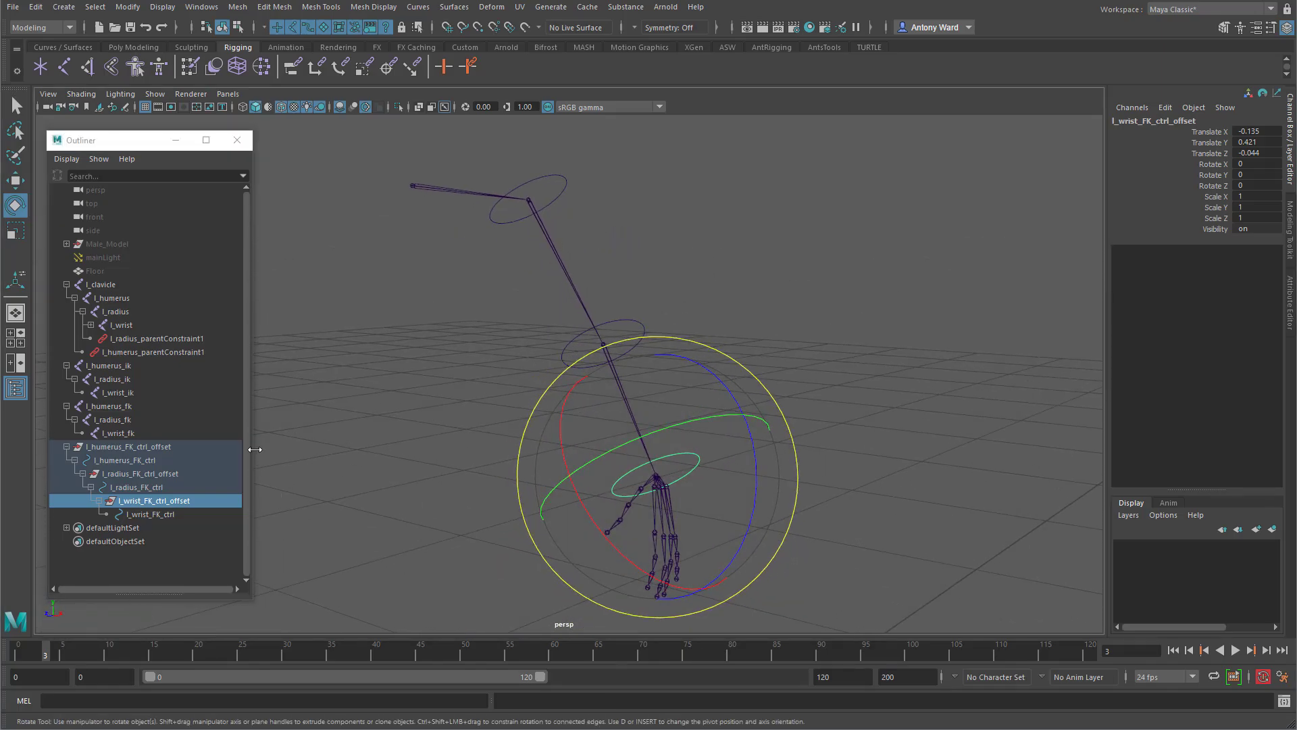
left_click(155, 461)
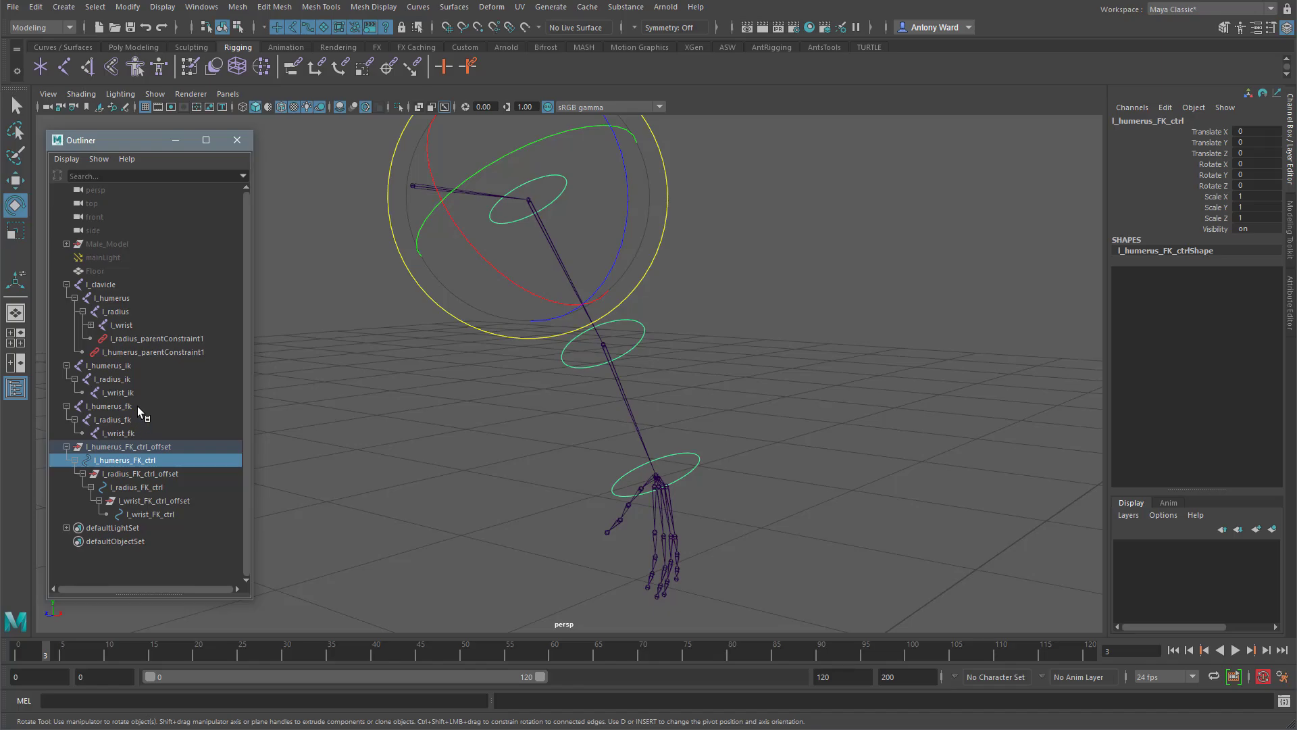
left_click(136, 407, "ctrl")
key("space")
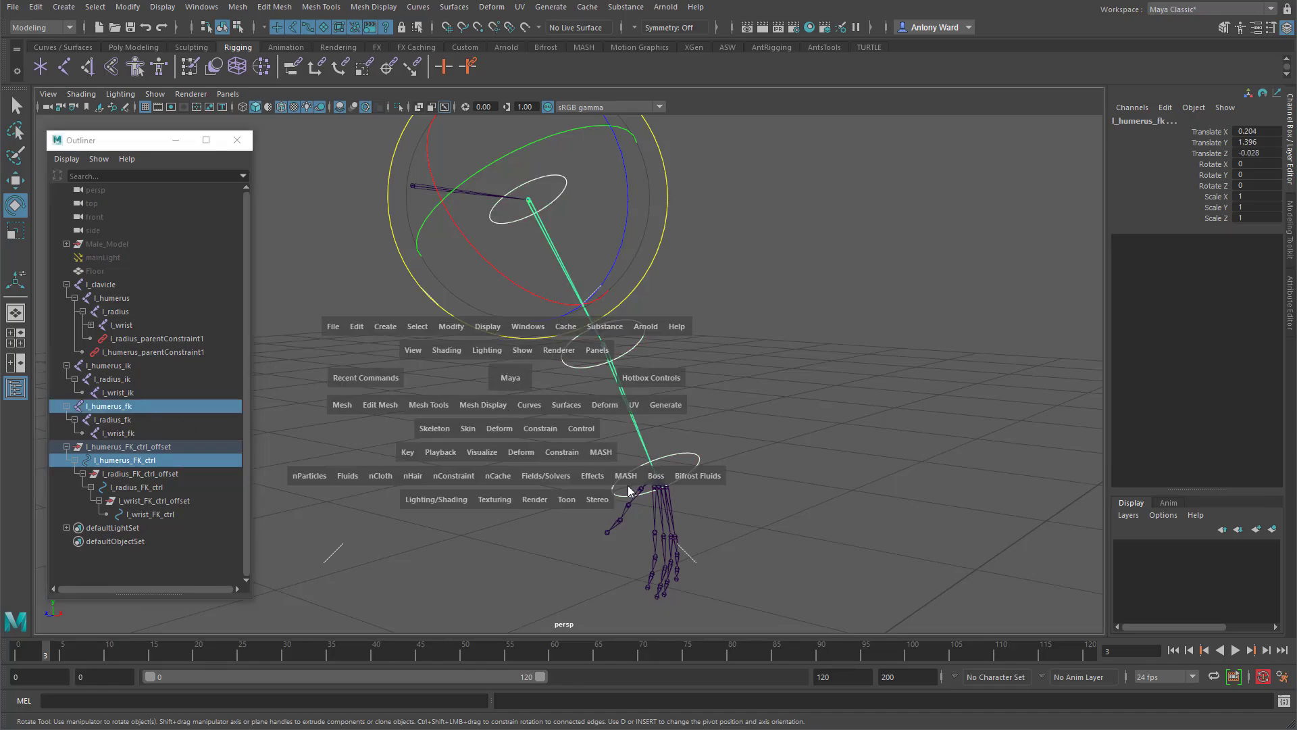
left_click(543, 427)
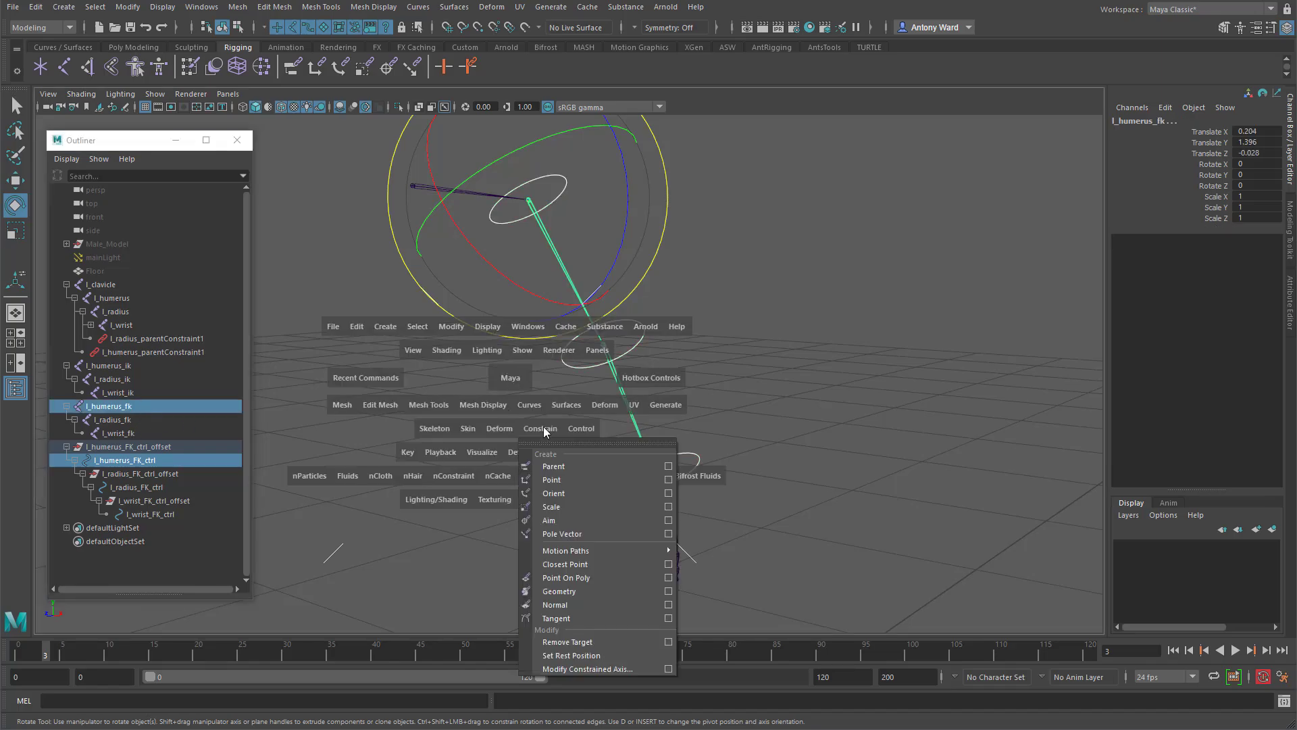
left_click(568, 473)
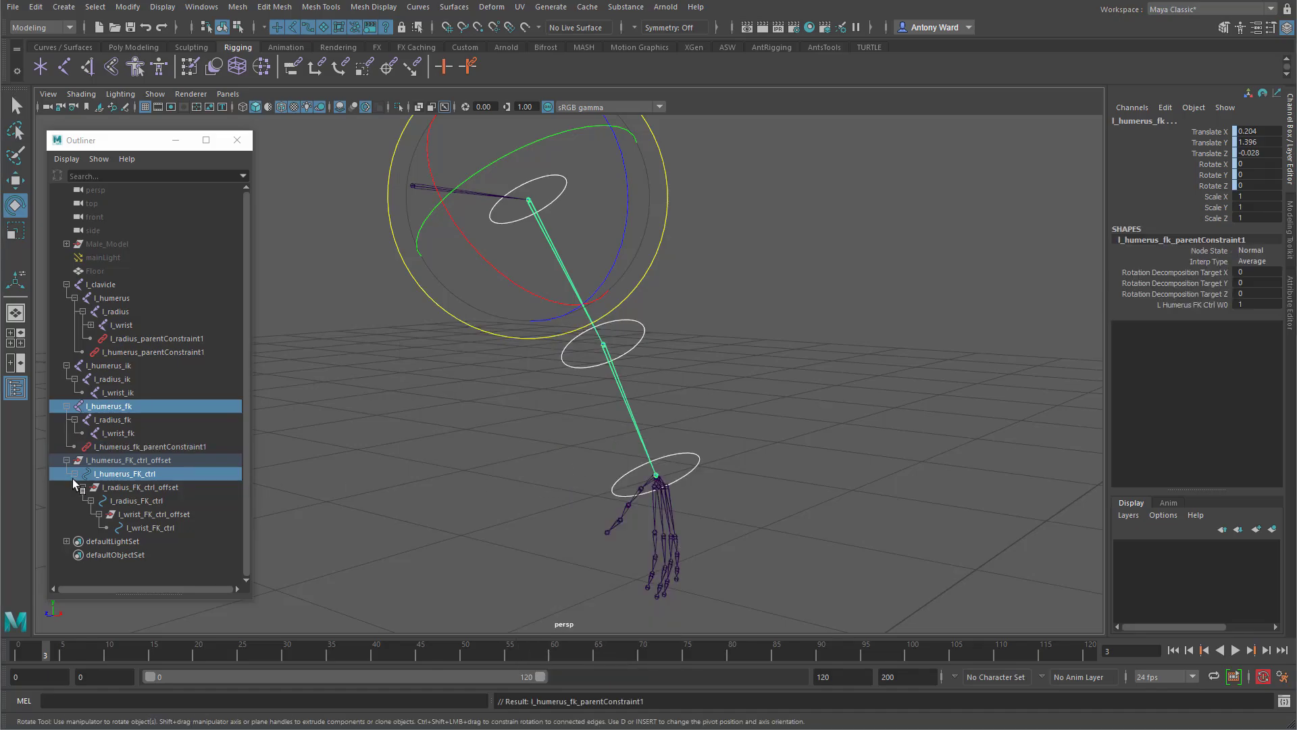
Parent constrain the l_radius_fk joint to l_radius_FK_ctrl and the l_wrist_fk joint to l_wrist_FK_ctrl.
left_click(146, 500)
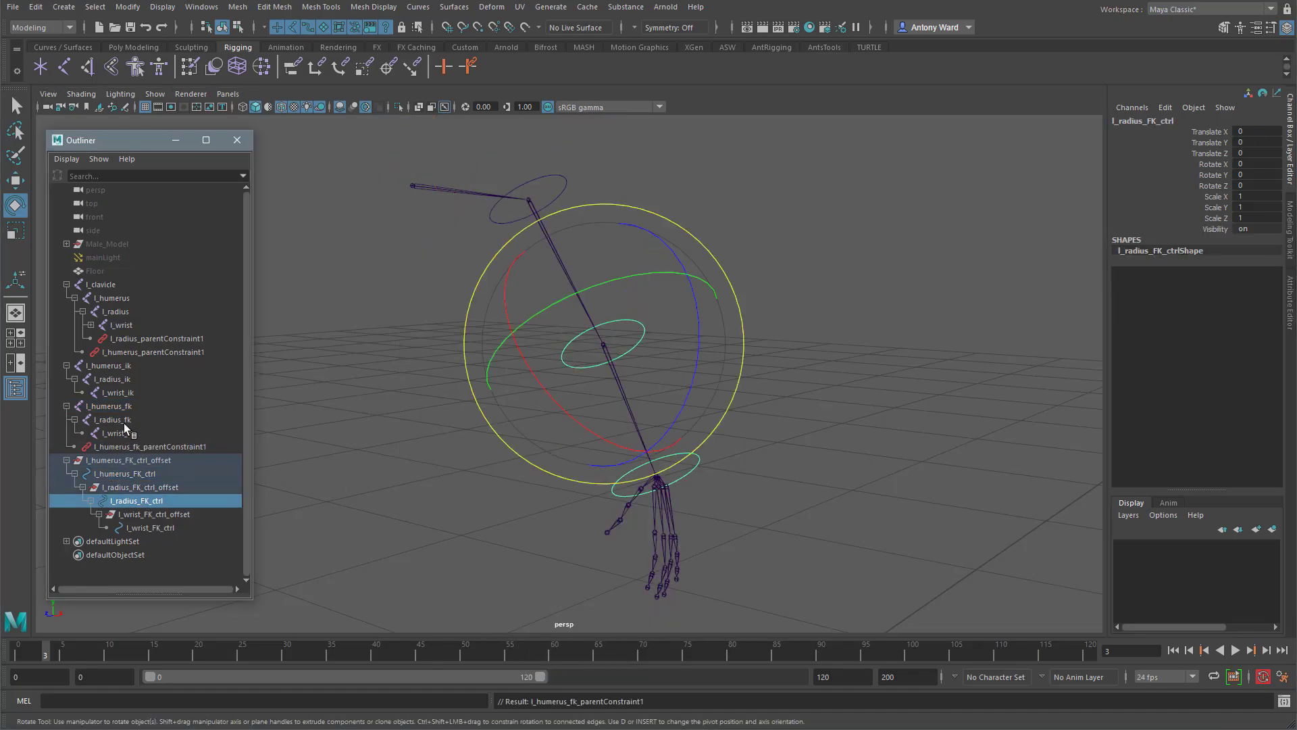
left_click(124, 419, "ctrl")
key("g")
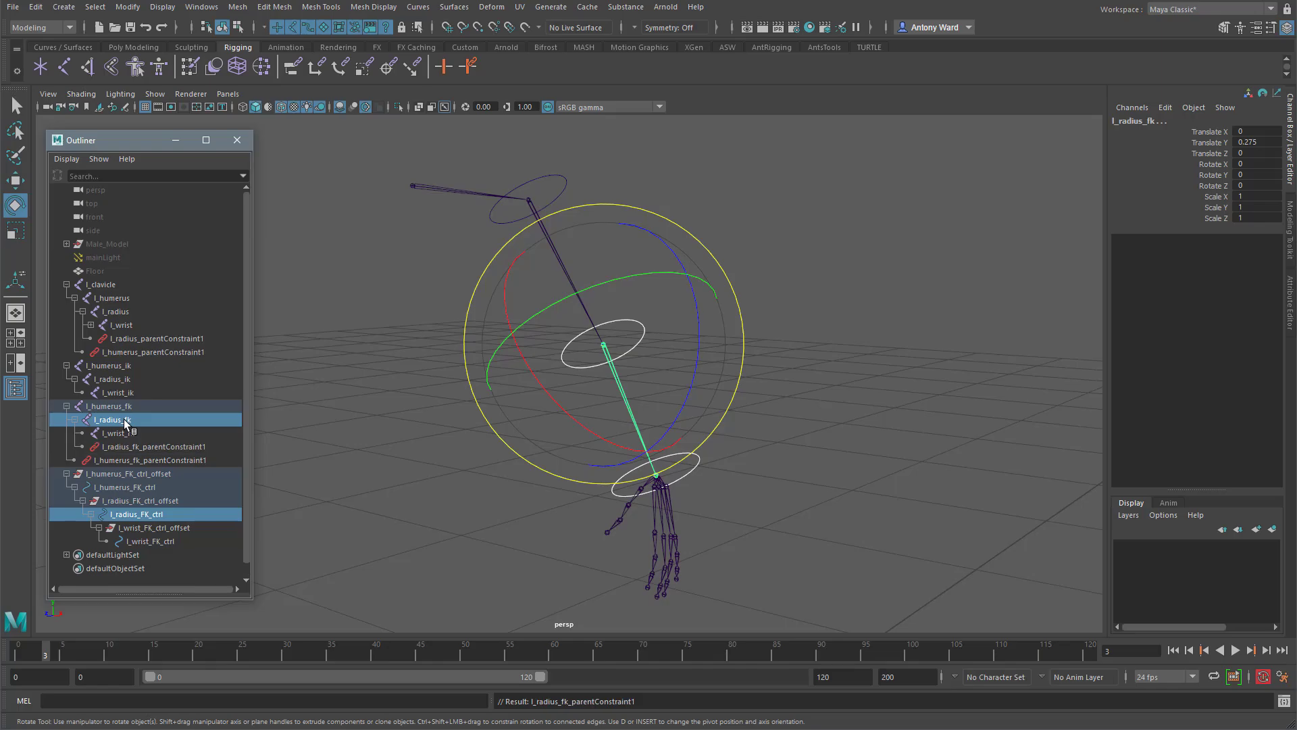
left_click(165, 541)
left_click(123, 435, "ctrl")
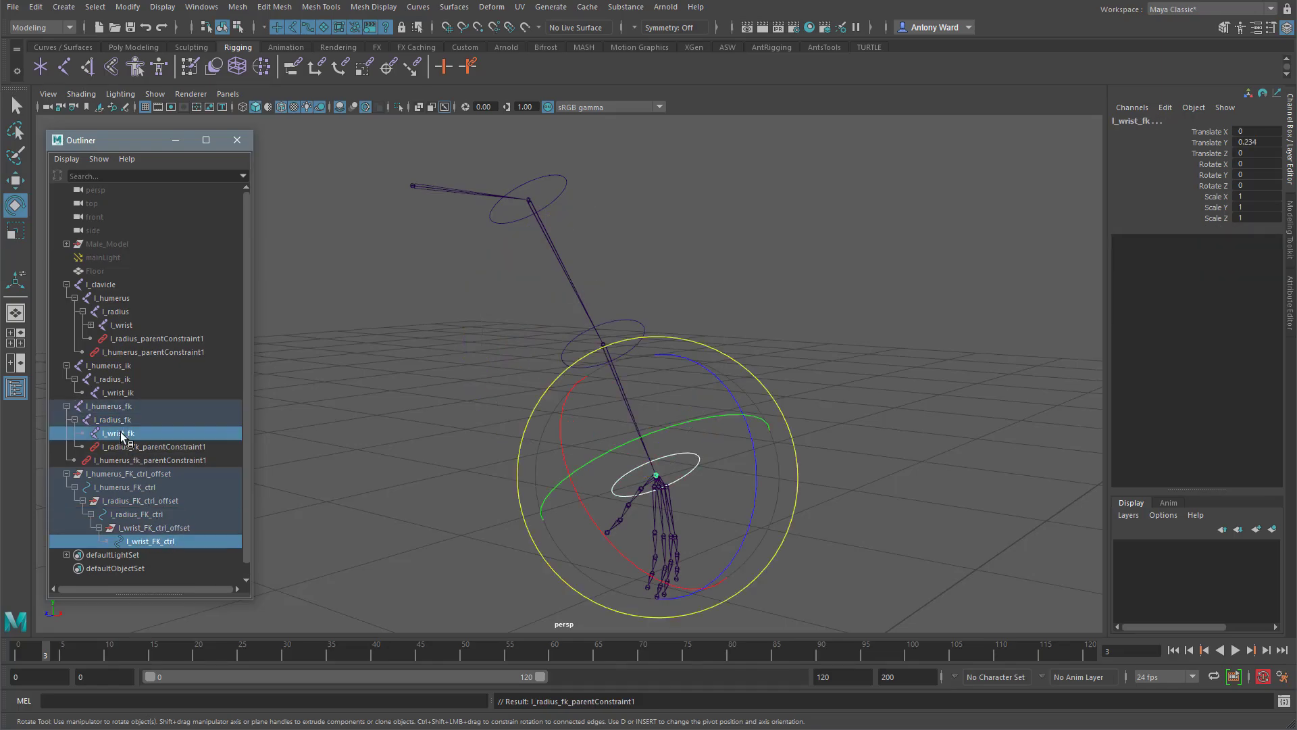
key("g")
Test-rotate l_humerus_FK_ctrl about X to check that the FK joints follow, and undo the rotation.
left_click(552, 169)
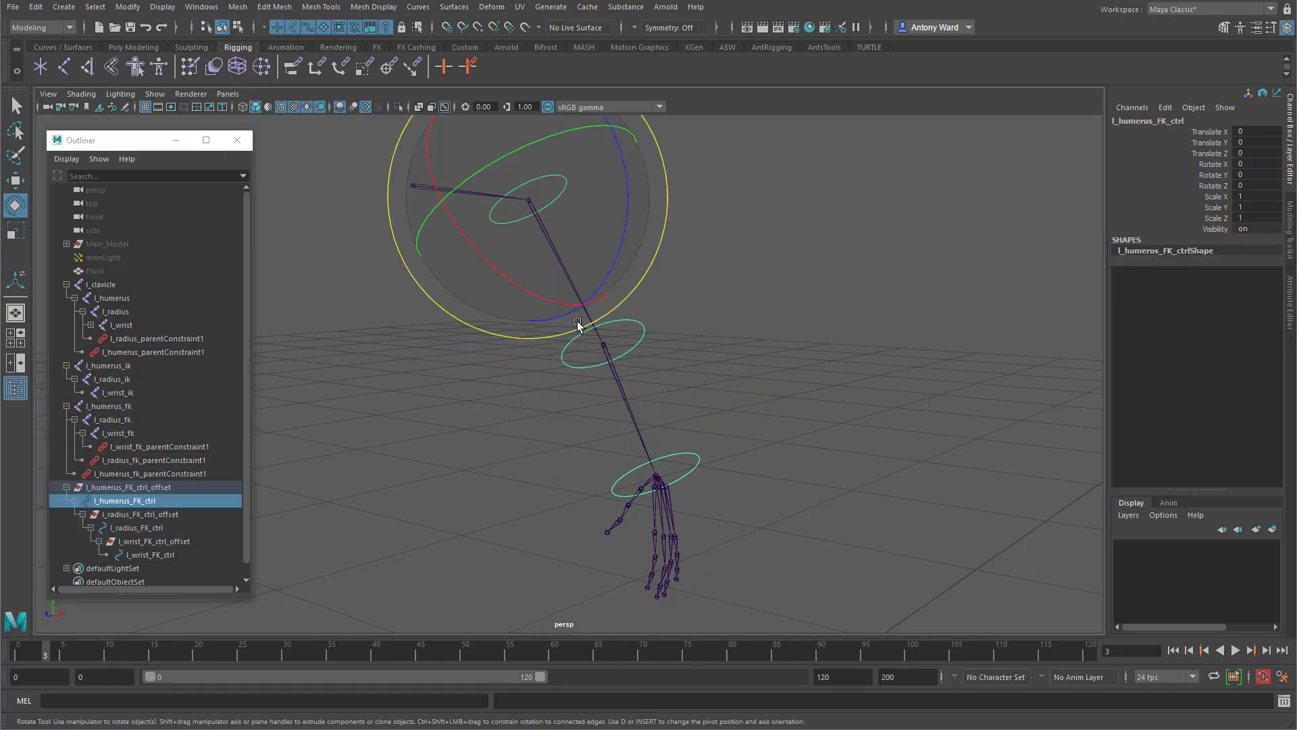
left_click_drag(579, 327, 546, 313)
left_click_drag(539, 310, 459, 265)
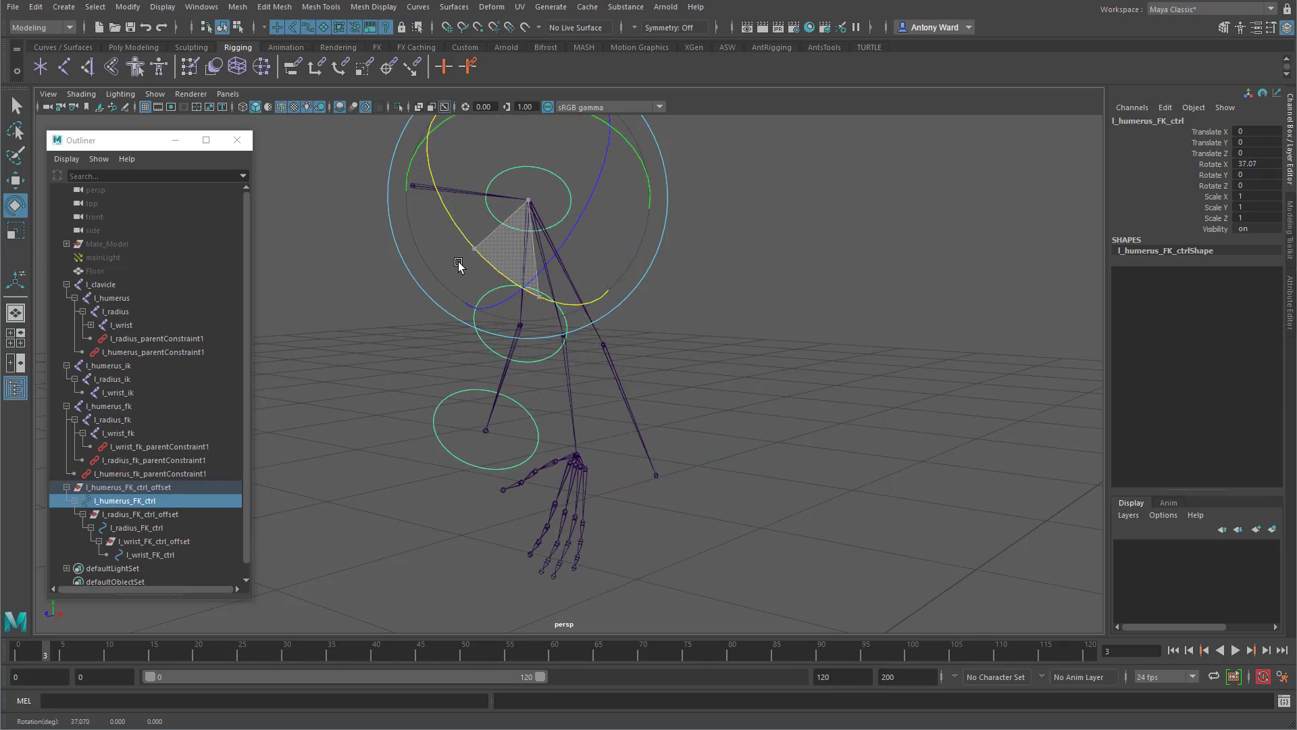
key("ctrl+z")
Test-rotate the humerus, radius and wrist FK controls together about different axes, undo each rotation and clear the selection.
left_click_drag(654, 317, 629, 344, "shift")
left_click_drag(739, 445, 692, 473, "shift")
left_click_drag(620, 559, 663, 545)
key("ctrl+z")
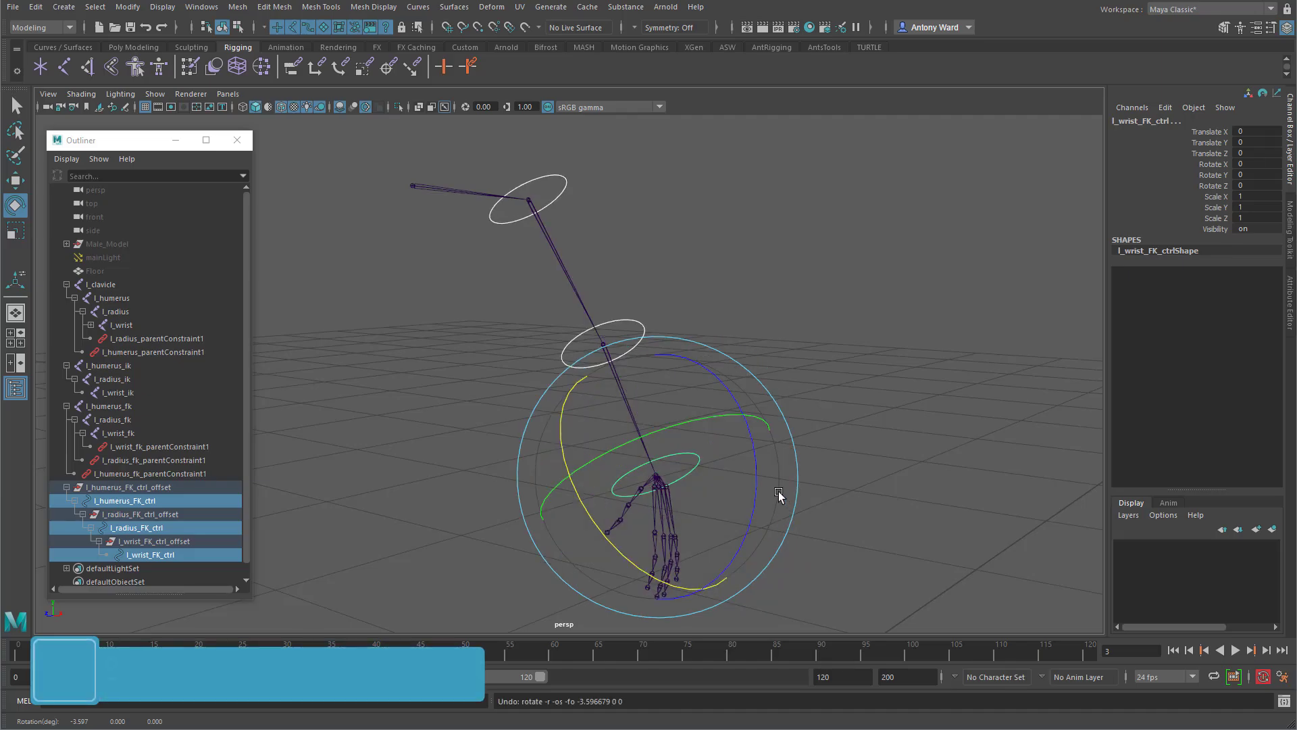
left_click_drag(758, 486, 727, 488)
key("ctrl+z")
mouse_move(697, 424)
left_mouse_down()
mouse_move(658, 432)
mouse_move(691, 427)
mouse_move(676, 405)
mouse_move(696, 405)
mouse_move(712, 434)
left_mouse_up()
key("ctrl+z")
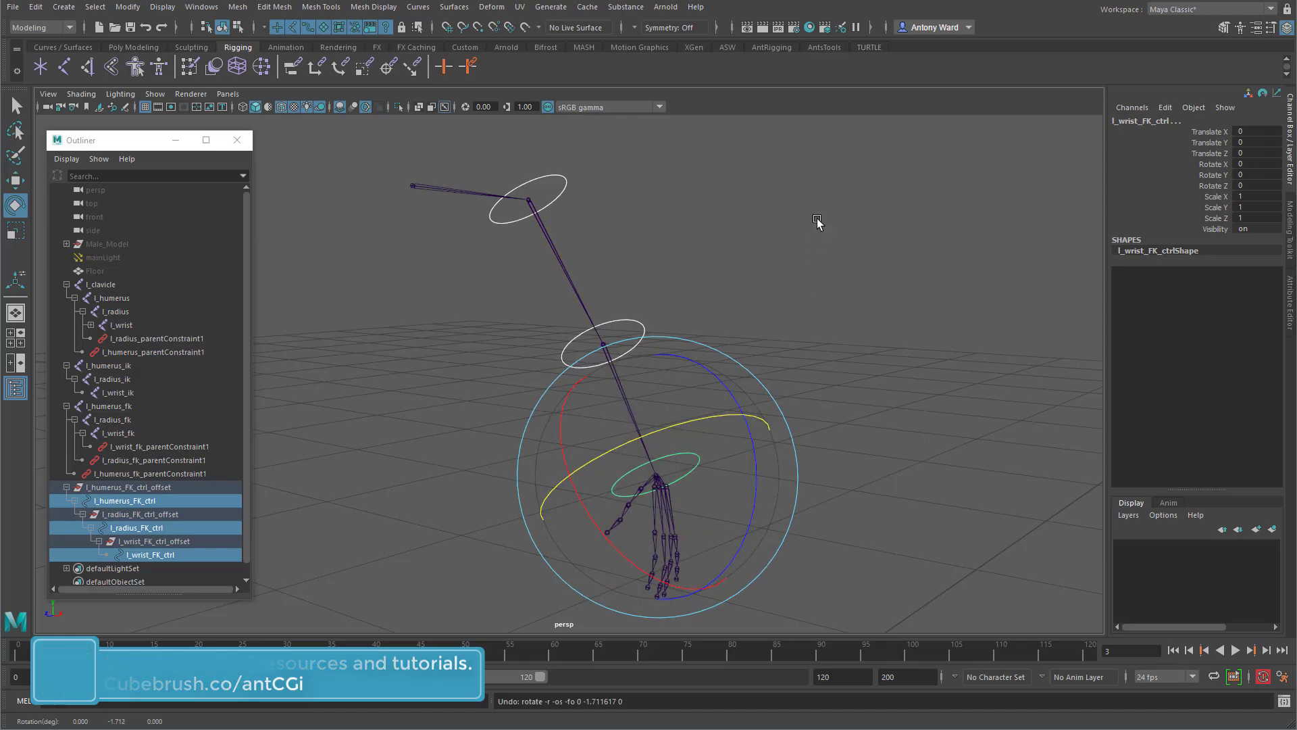
left_click(817, 222)
Enable drawing overrides on the l_humerus_FK_ctrl transform and set its index color to yellow.
left_click(569, 187)
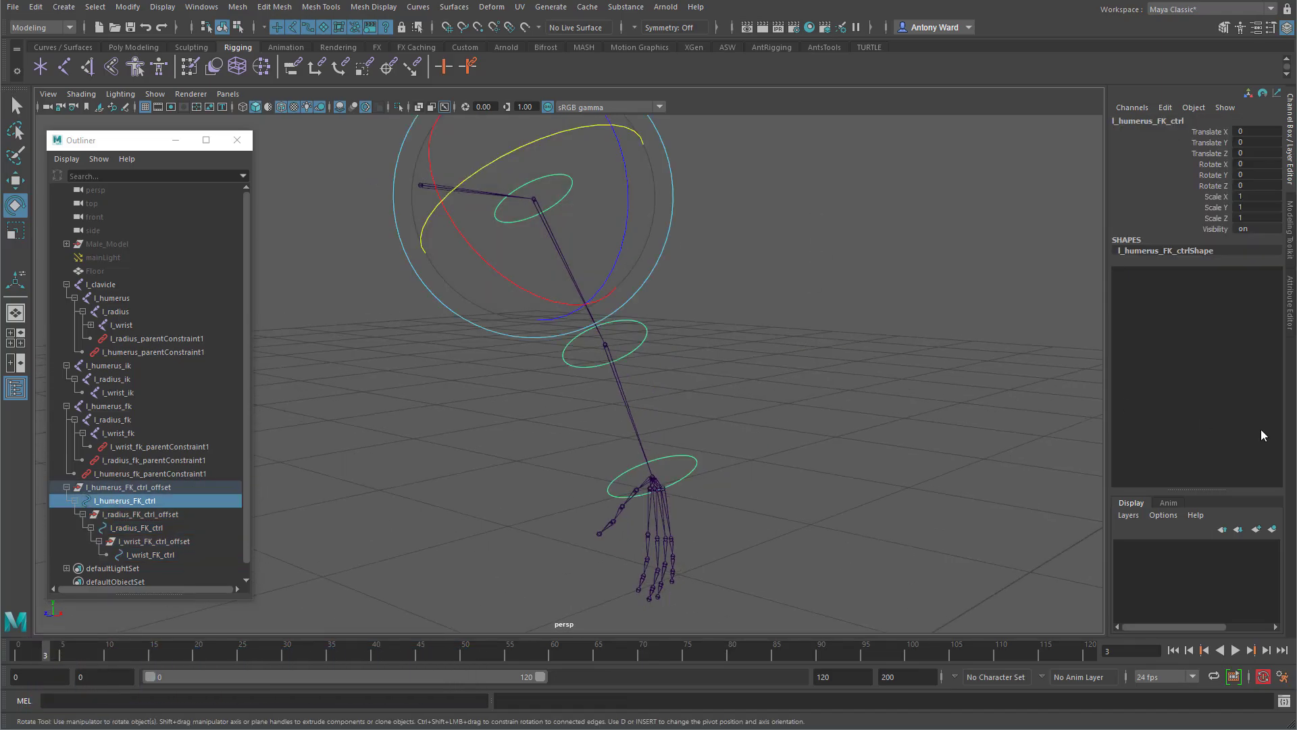
left_click(1292, 301)
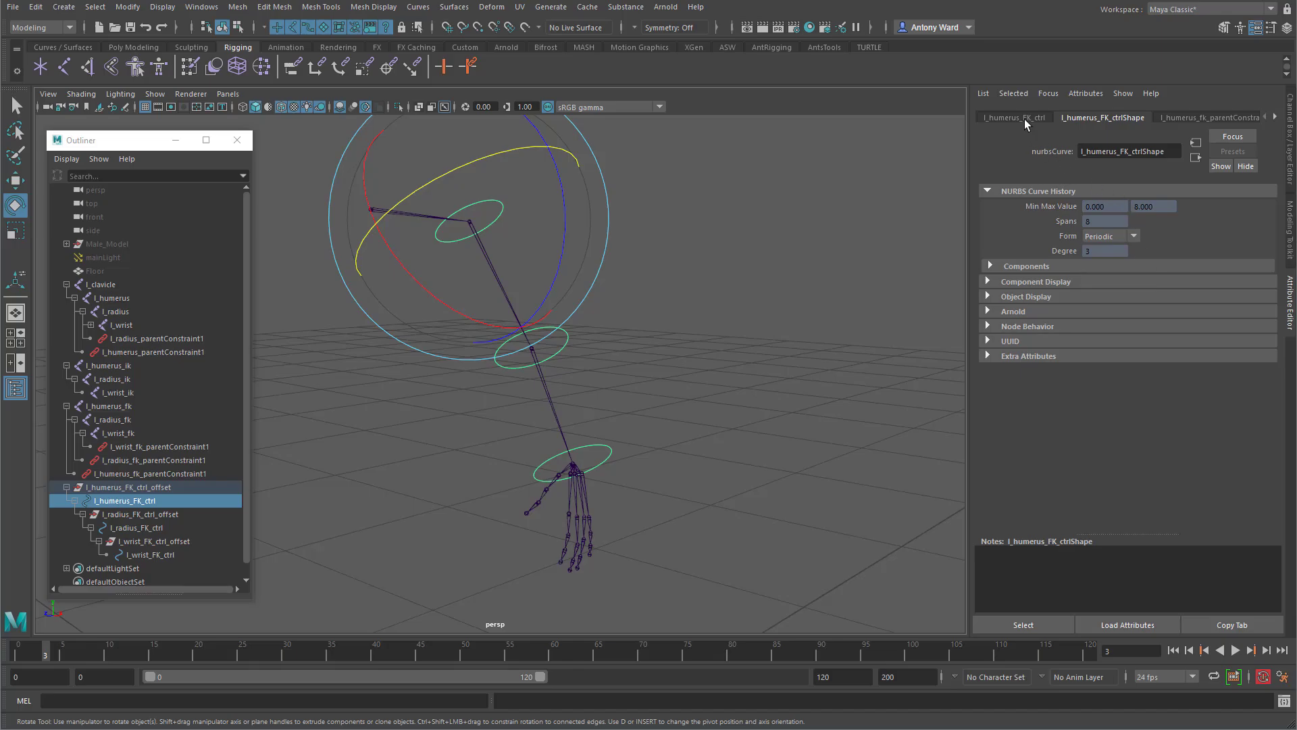
left_click(1024, 119)
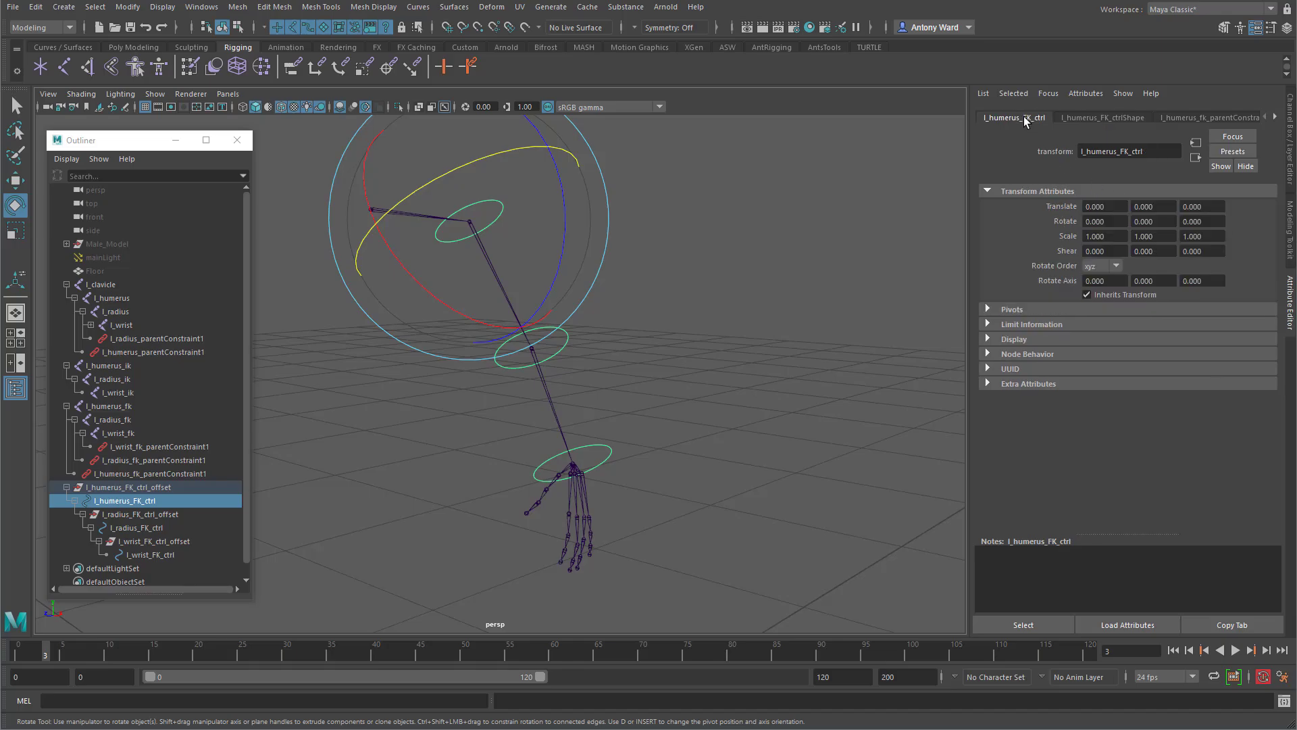
left_click(1031, 342)
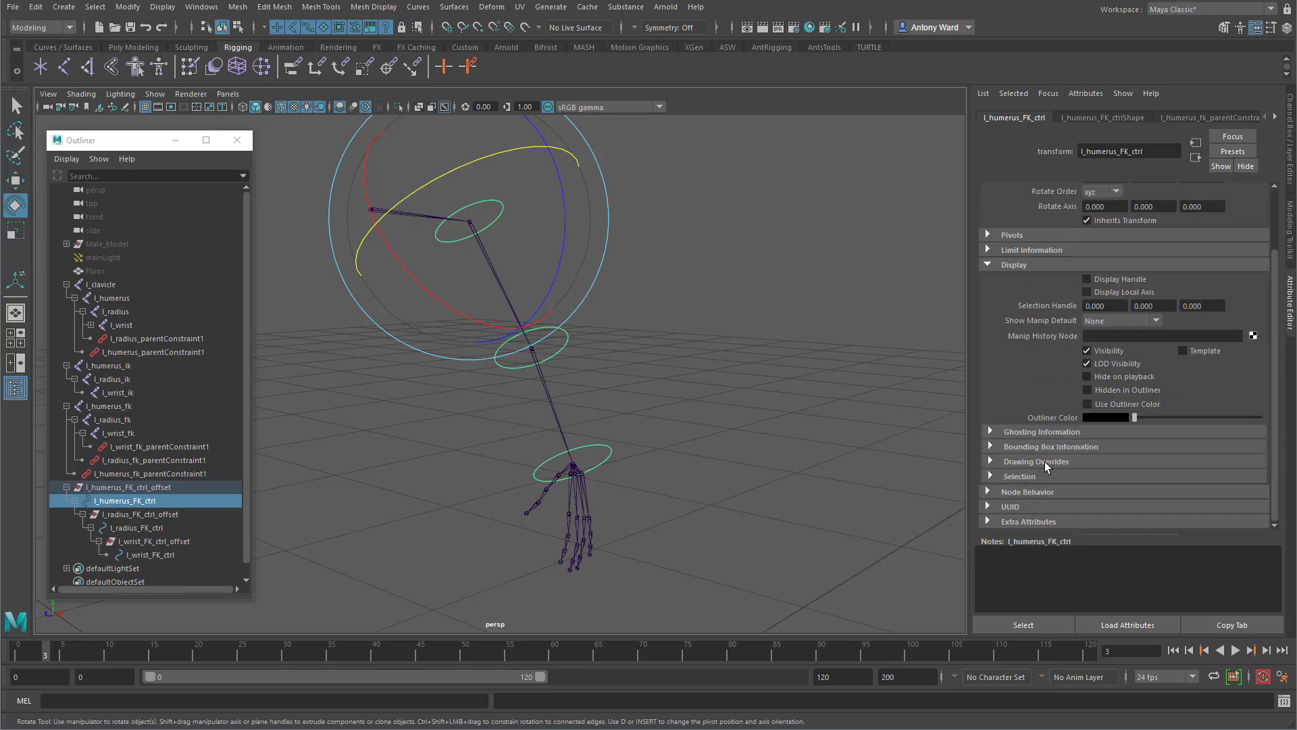
left_click(1044, 462)
left_click(1090, 349)
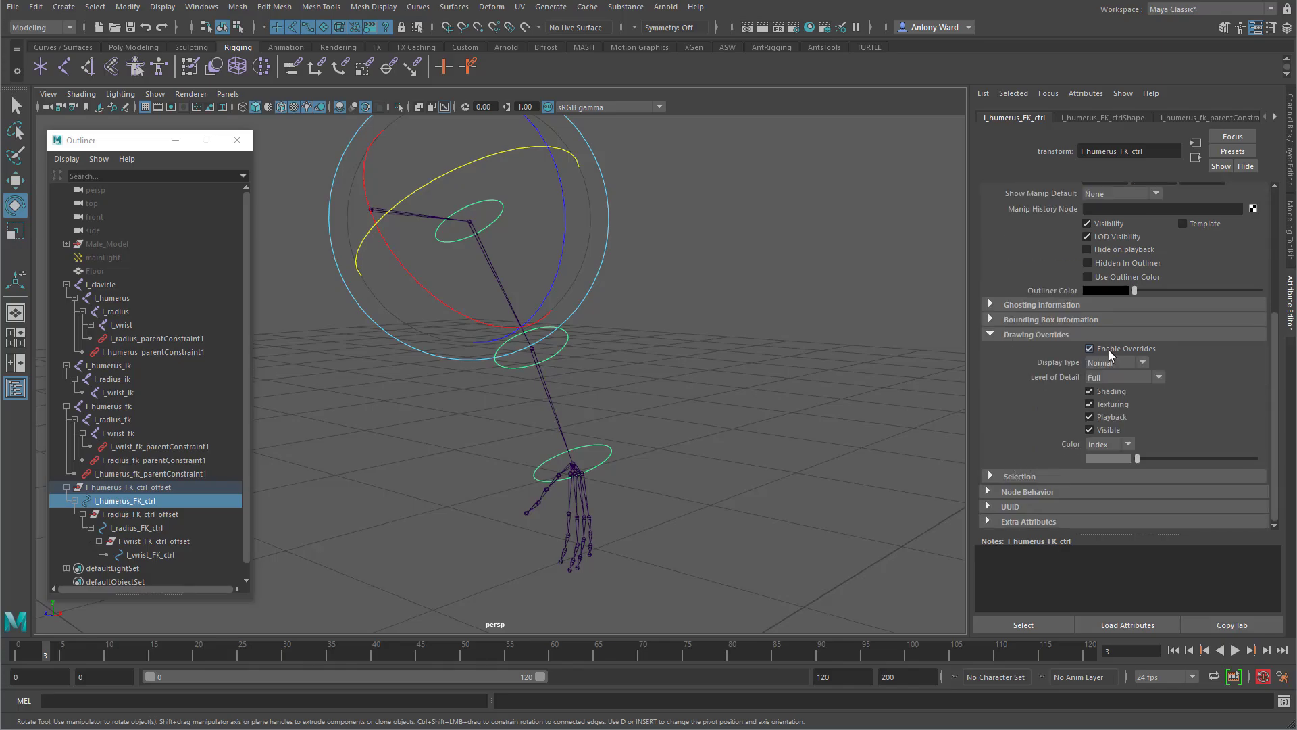
left_click_drag(1137, 459, 1202, 460)
left_click(637, 357)
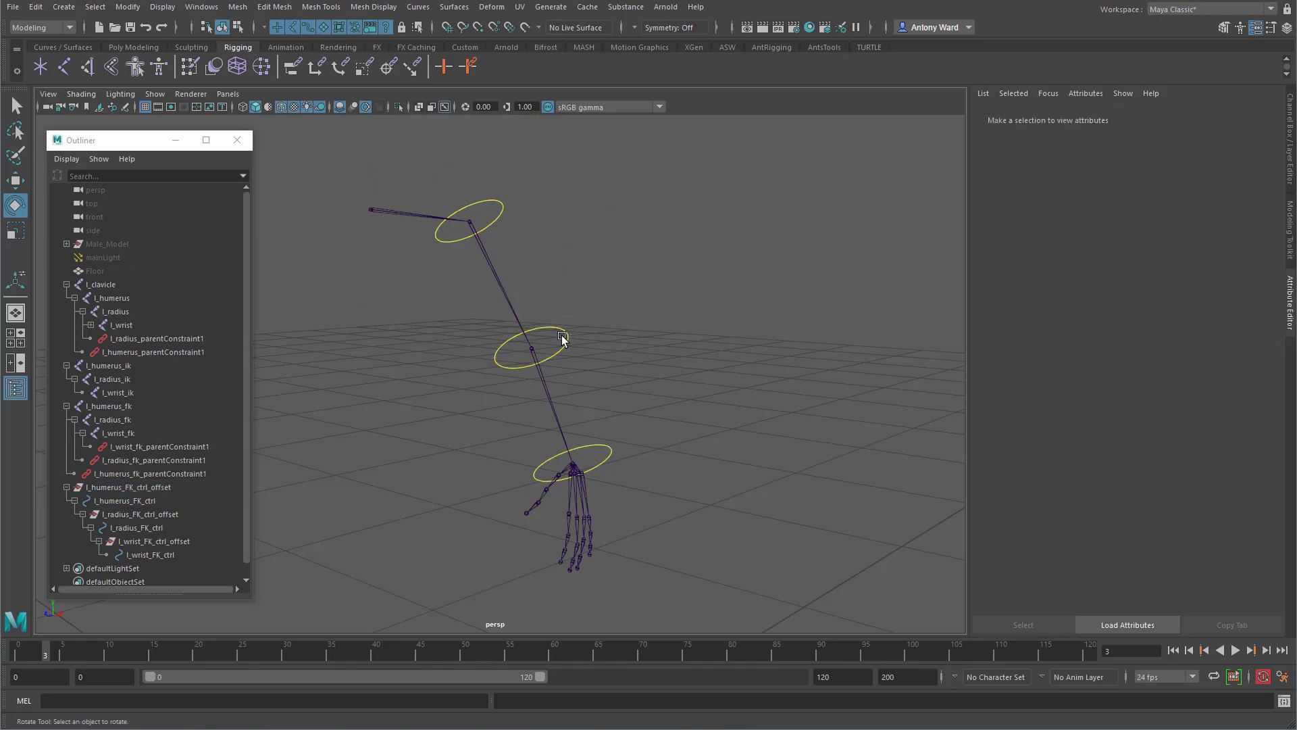
Clear the selection and collapse the l_humerus_FK_ctrl_offset and l_humerus_fk hierarchies in the Outliner.
left_click(567, 337)
left_click(799, 484)
left_click_drag(614, 422, 682, 434, "alt")
left_click(67, 487)
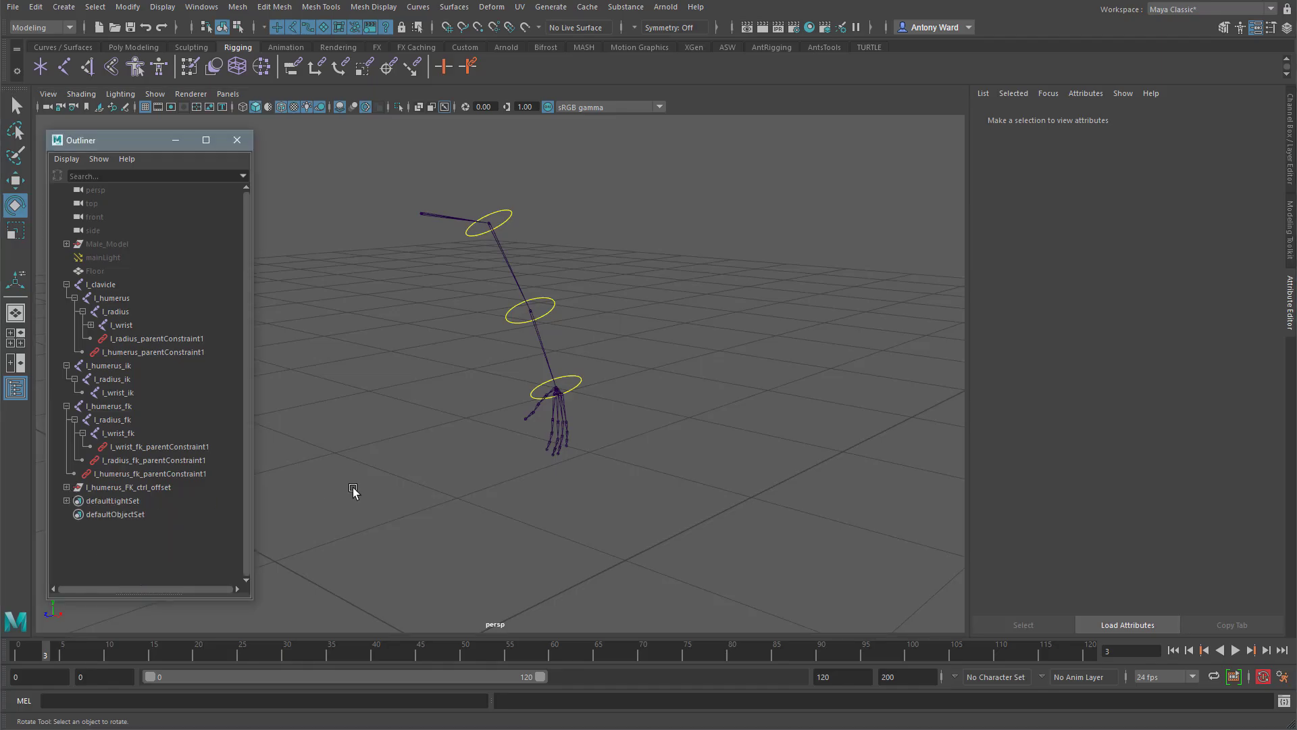
left_click(66, 406)
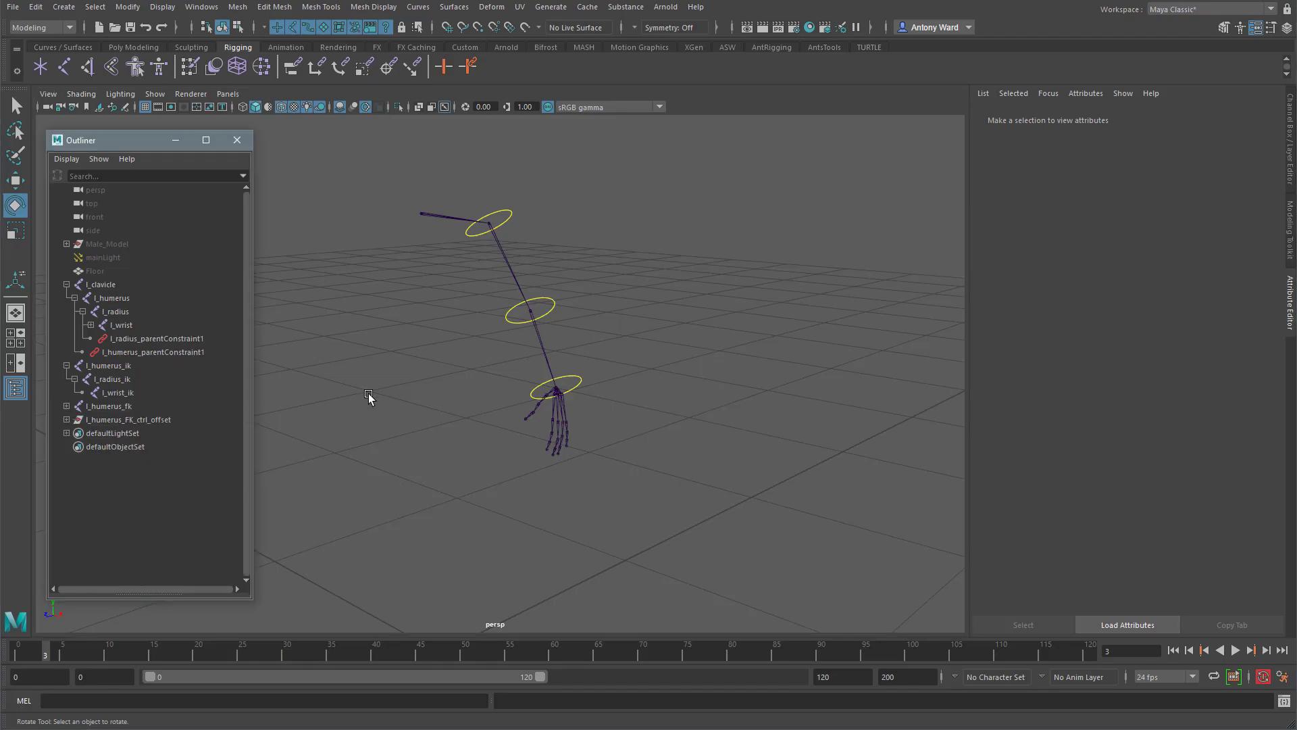
Start the EP Curve Tool with its curve degree set to 1 Linear and shrink its settings window.
left_click_drag(479, 365, 570, 415, "alt")
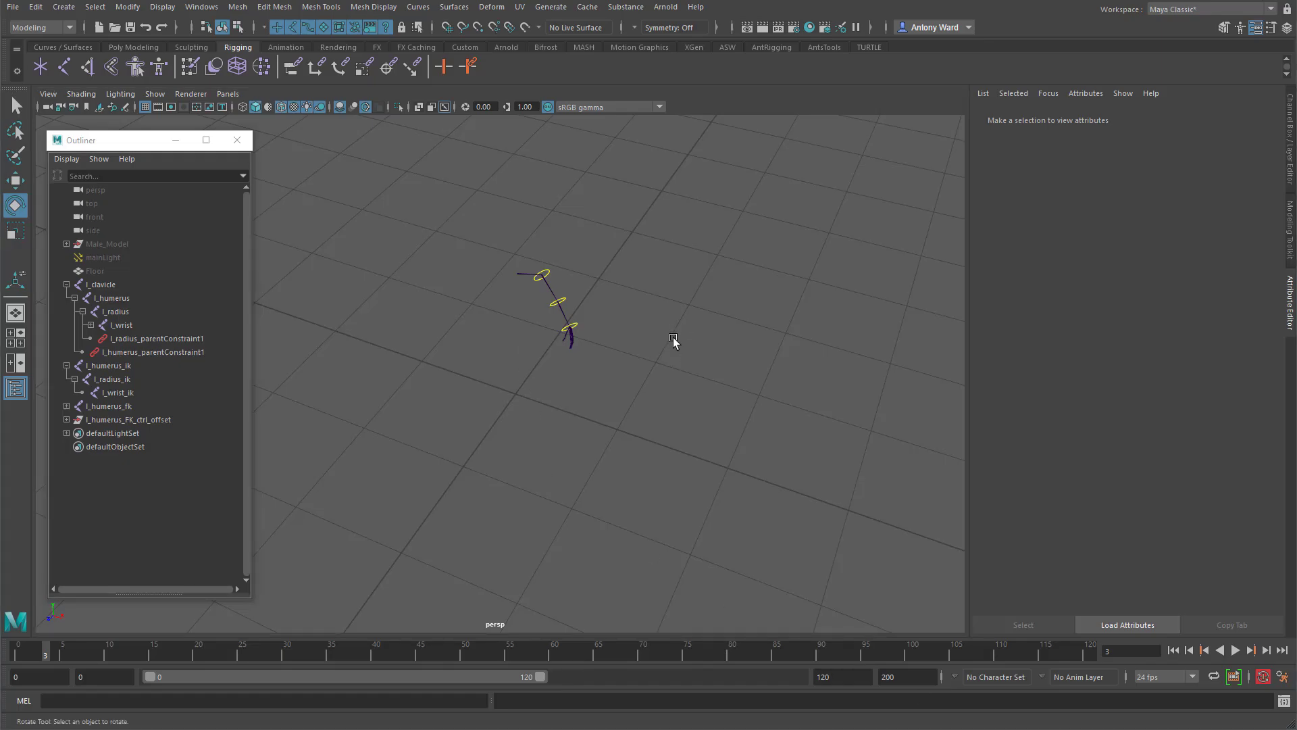
left_click_drag(645, 327, 639, 365, "alt")
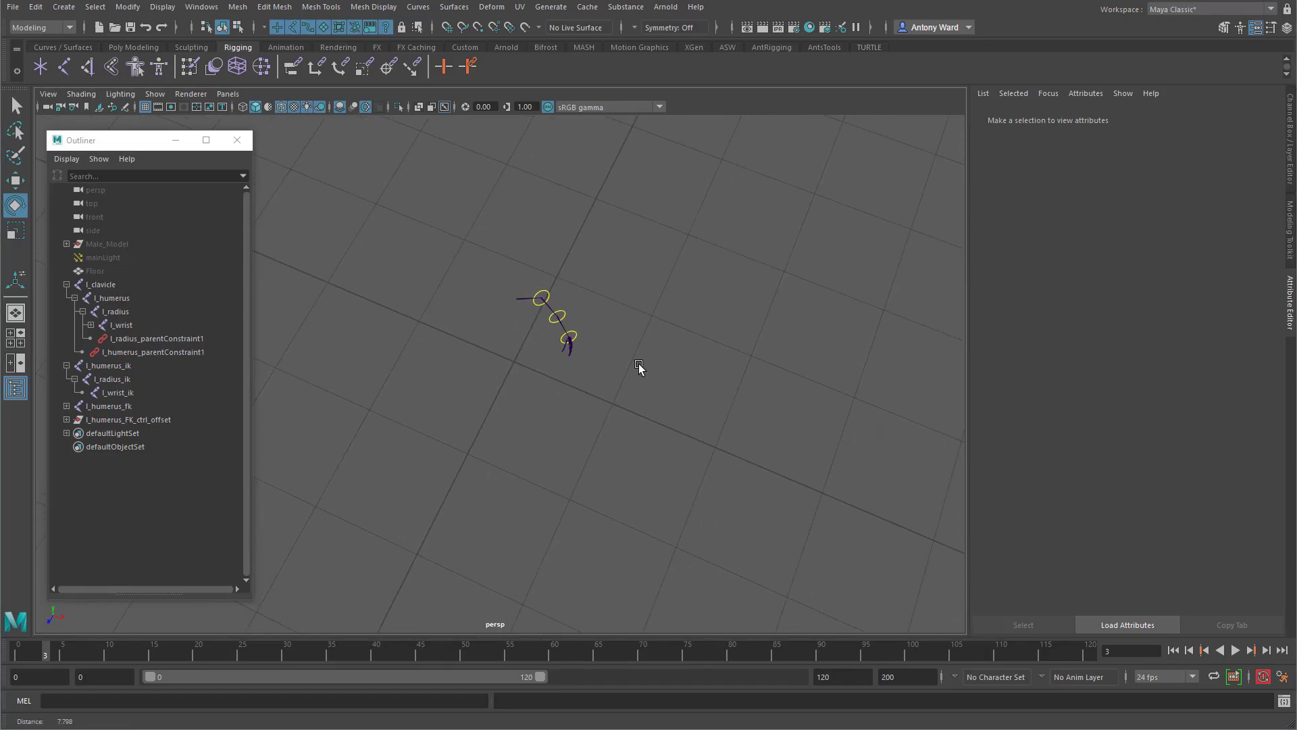
right_click_drag(639, 364, 486, 373, "alt")
left_click_drag(489, 373, 533, 399, "alt")
right_click_drag(533, 398, 447, 389, "alt")
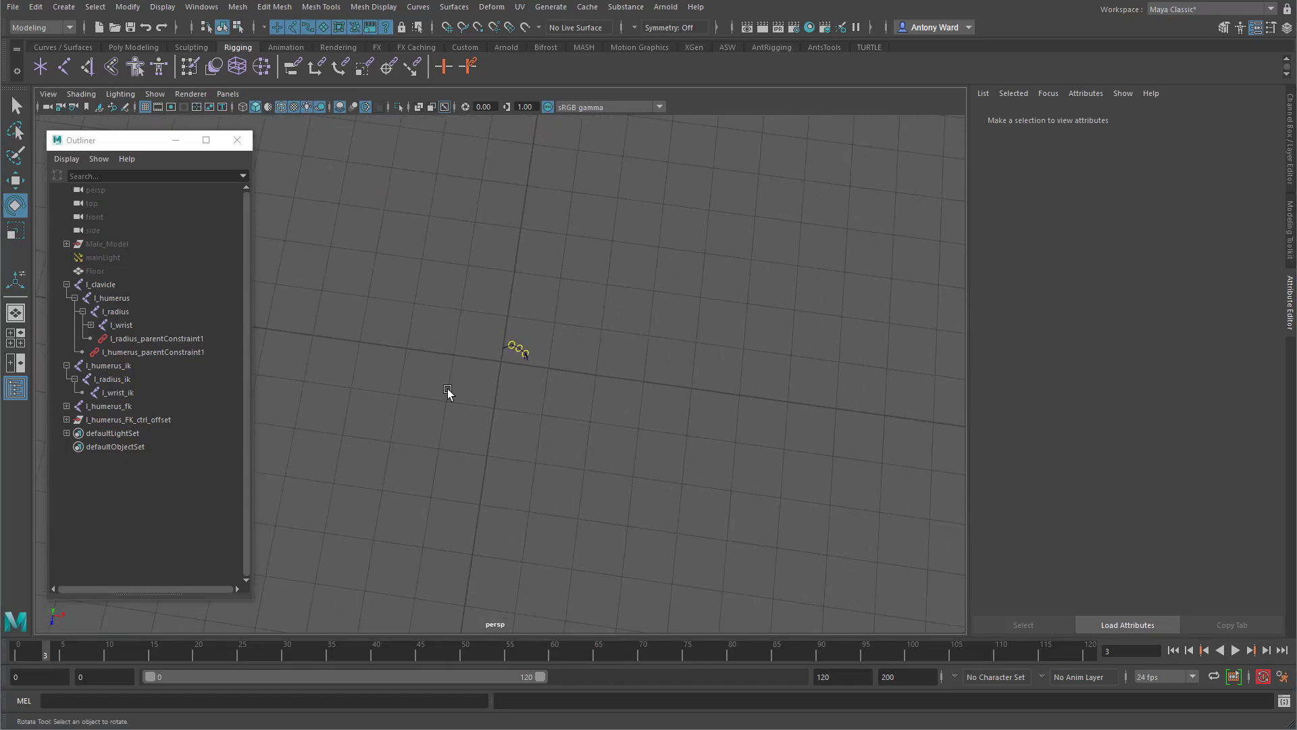
left_click_drag(447, 388, 453, 363, "alt")
left_click(59, 8)
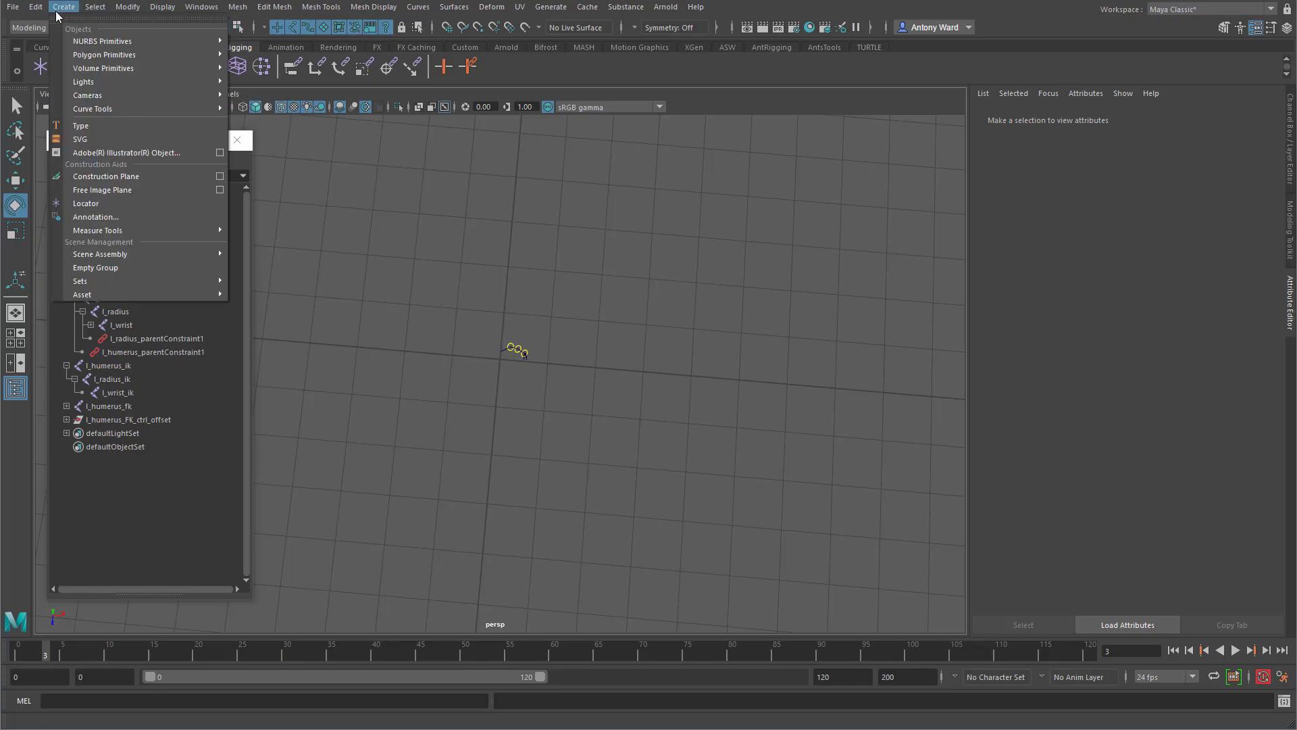
mouse_move(123, 95)
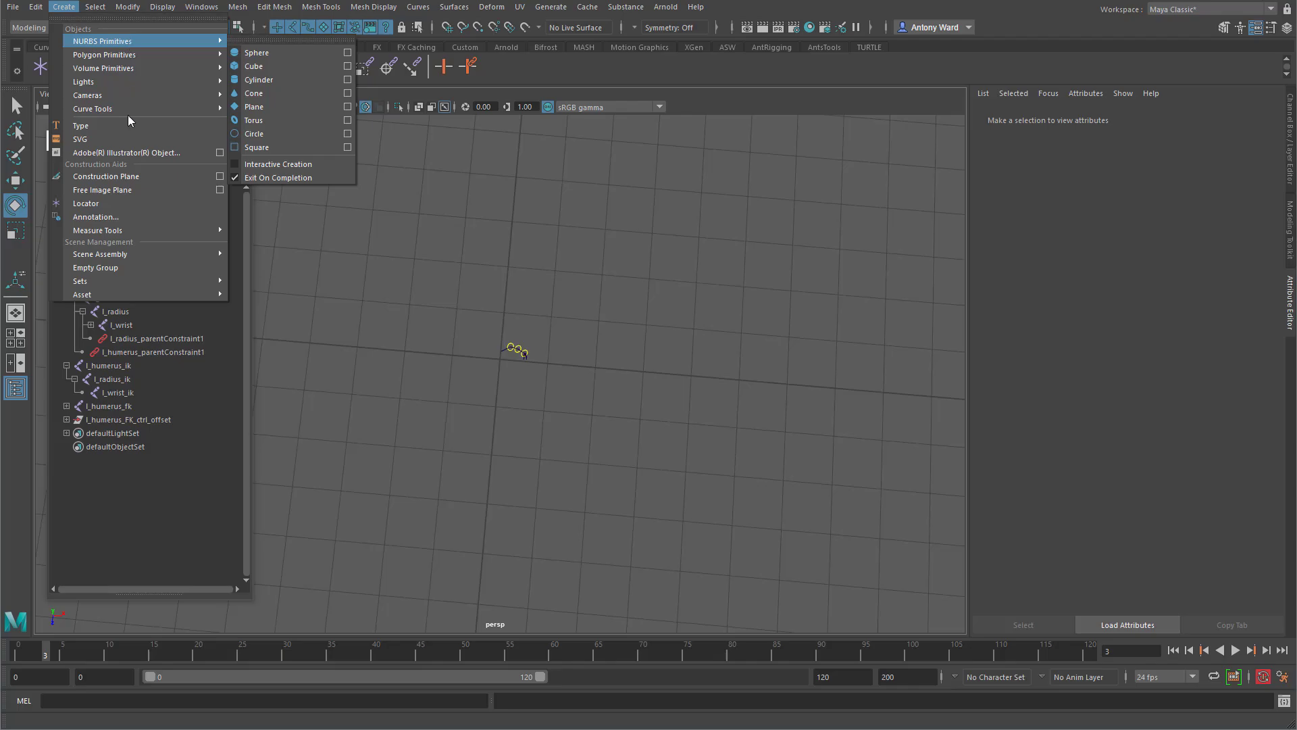
mouse_move(123, 278)
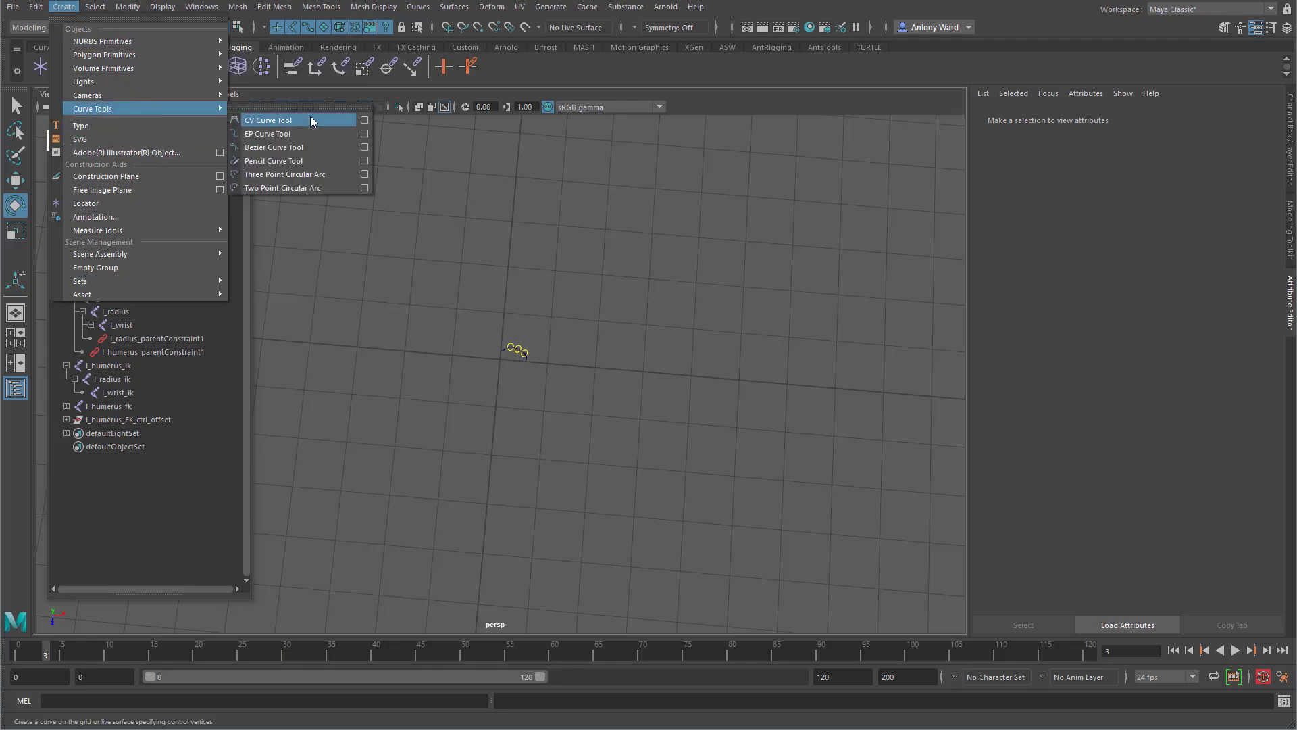
left_click(364, 134)
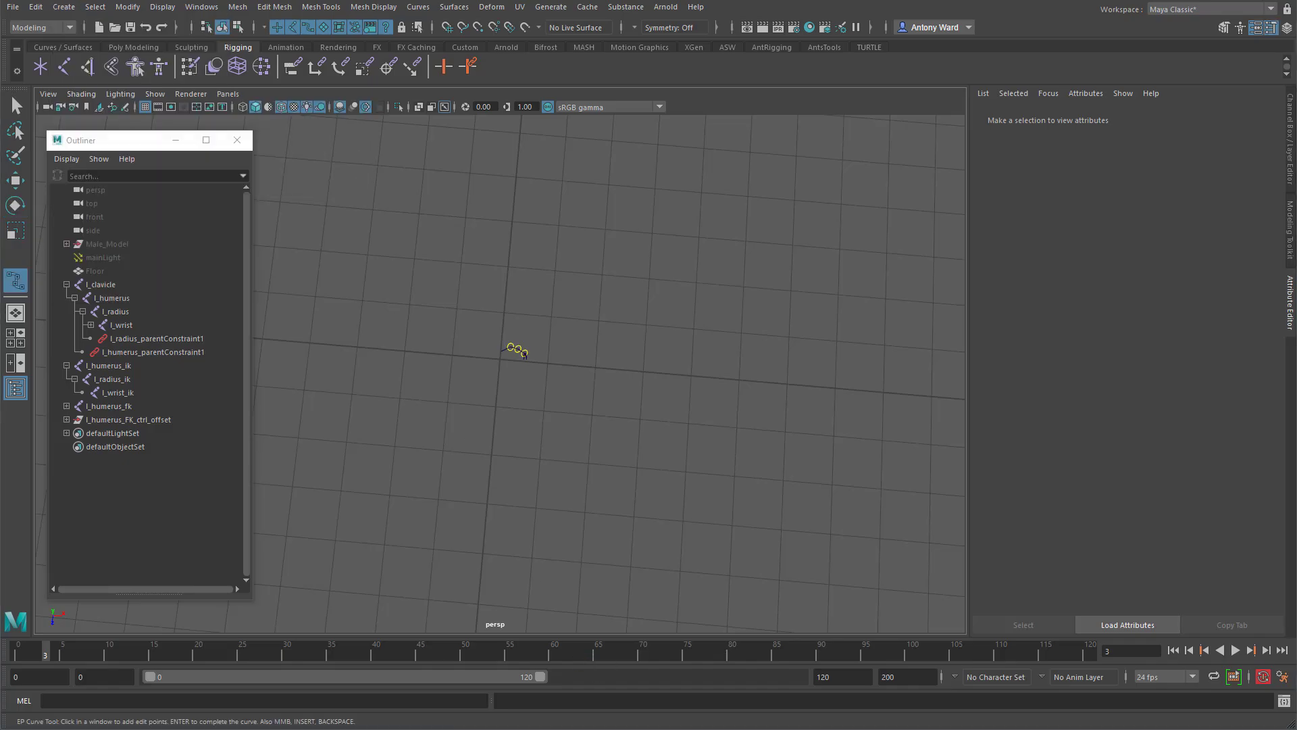
left_click_drag(1177, 60, 926, 59)
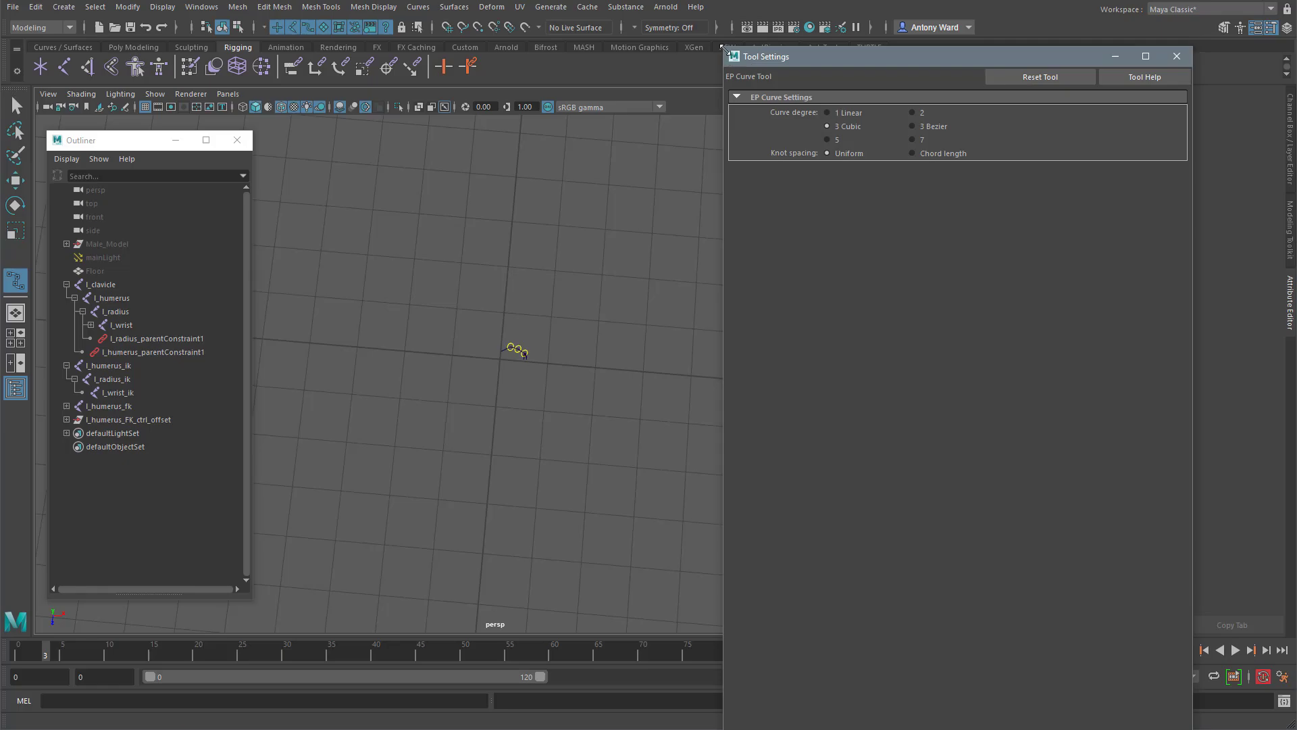
left_click_drag(815, 57, 947, 143)
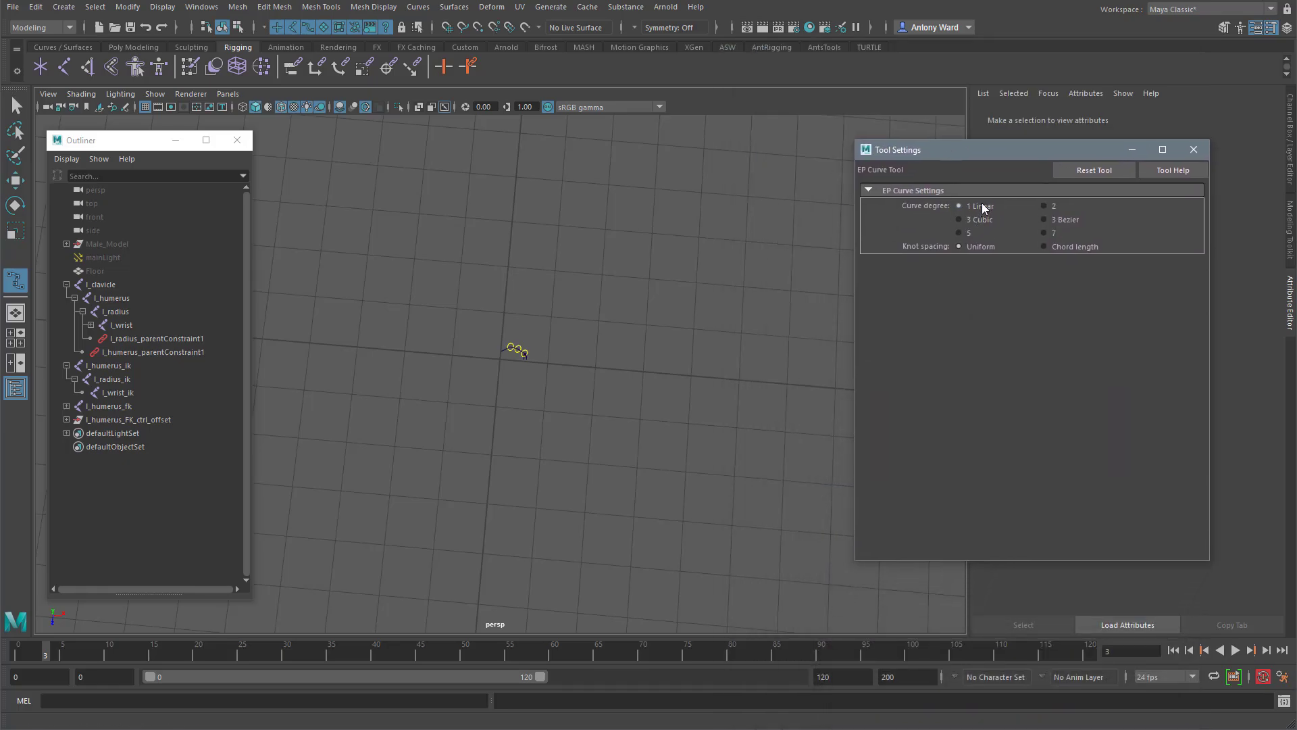
left_click_drag(1209, 451, 1202, 452)
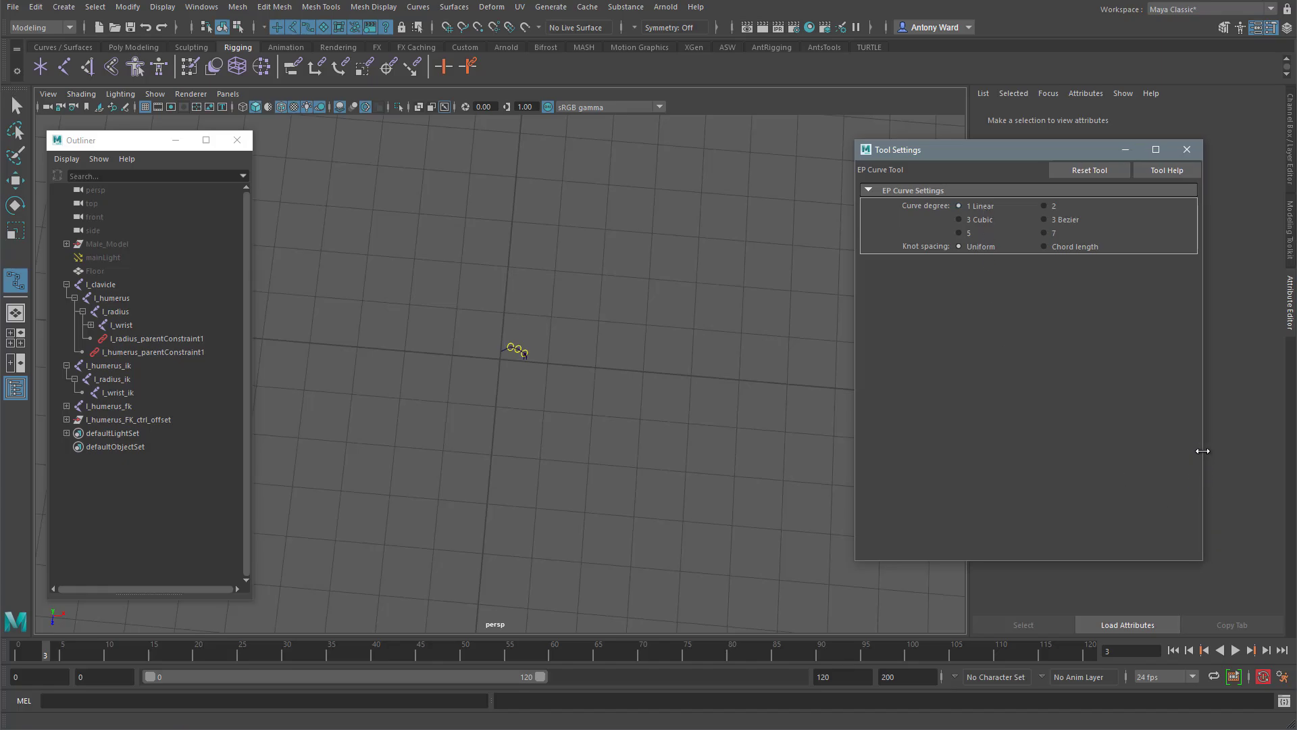
left_click_drag(1198, 562, 1184, 279)
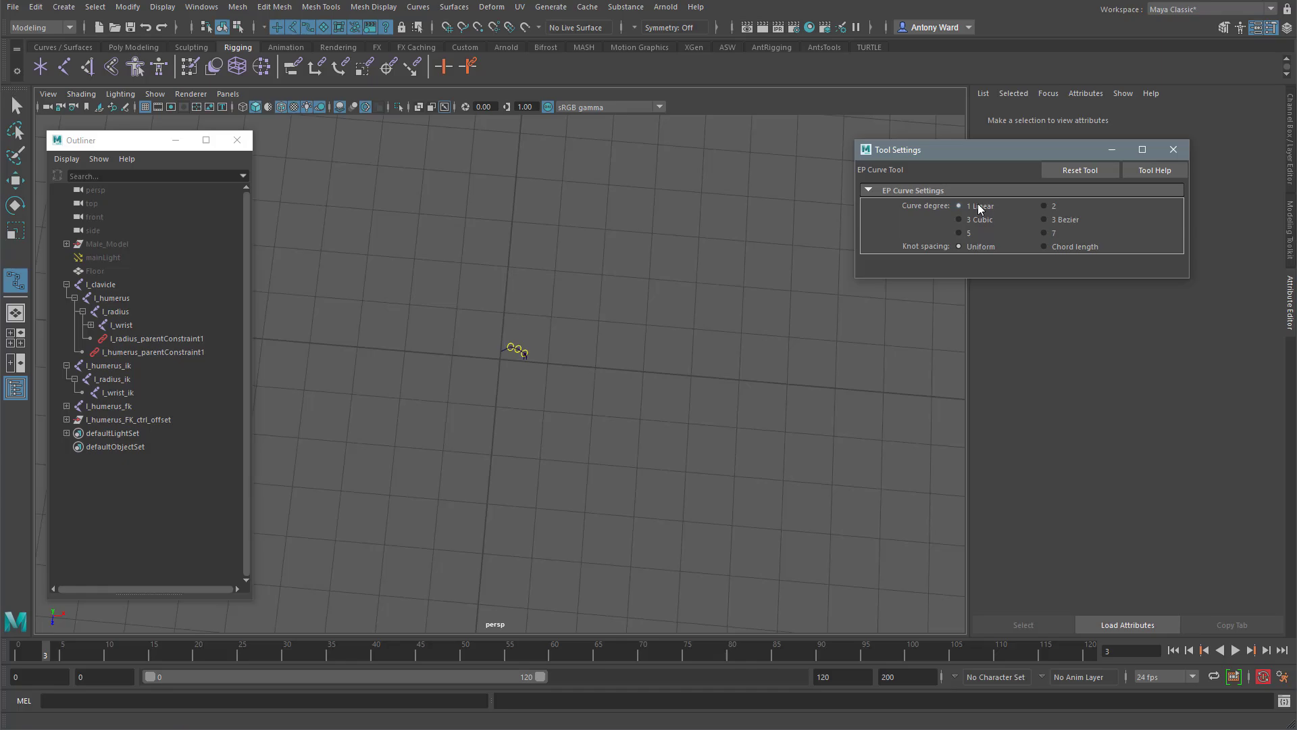
Begin a grid-snapped four-way arrow curve, drawing the left half of the upper arrowhead and the left side of its shaft.
left_click_drag(696, 298, 596, 359, "alt")
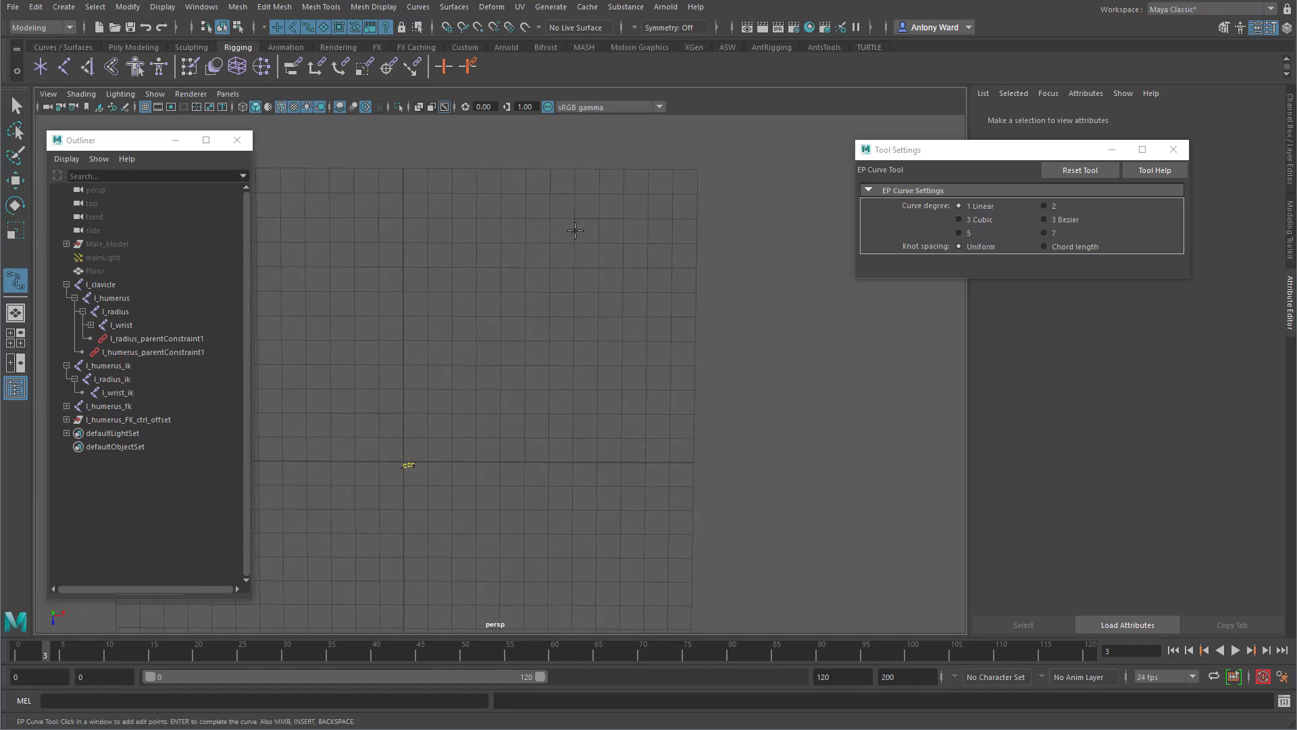
key("z")
key("x")
left_click(551, 169)
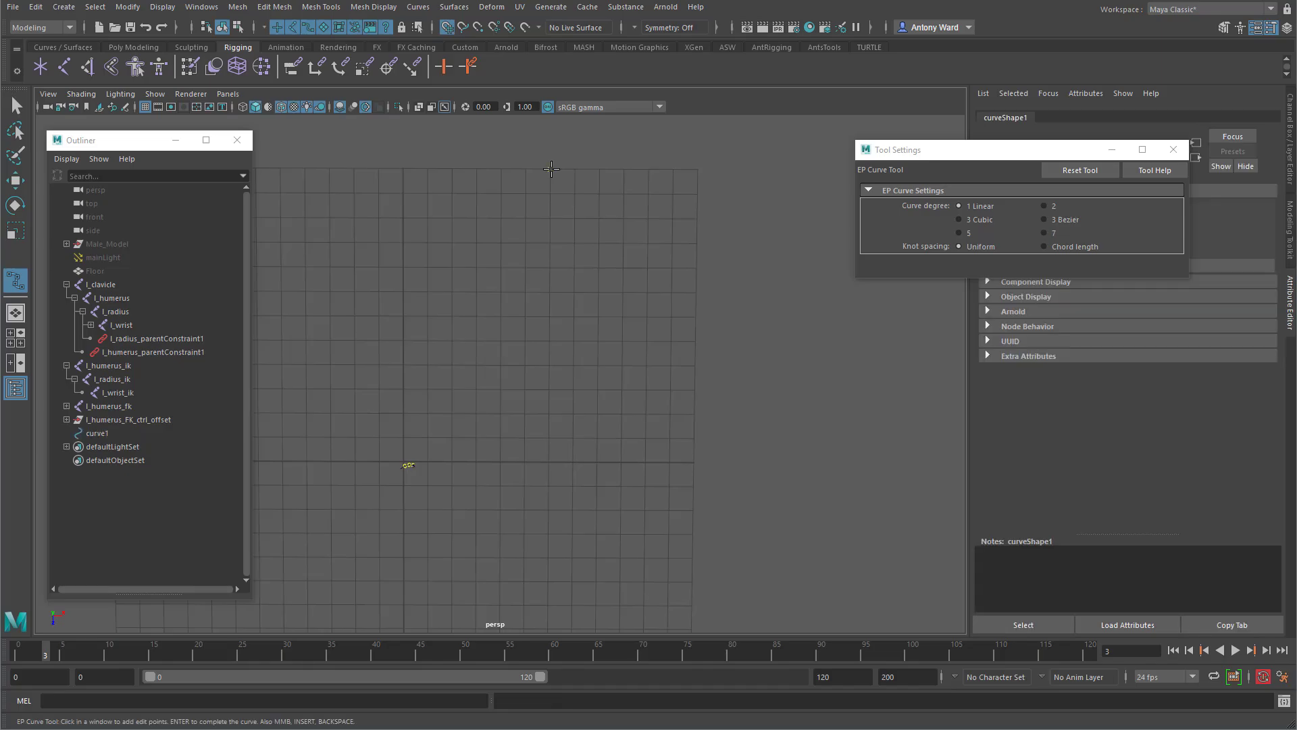
left_click(500, 217)
left_click(525, 217)
left_click(525, 291)
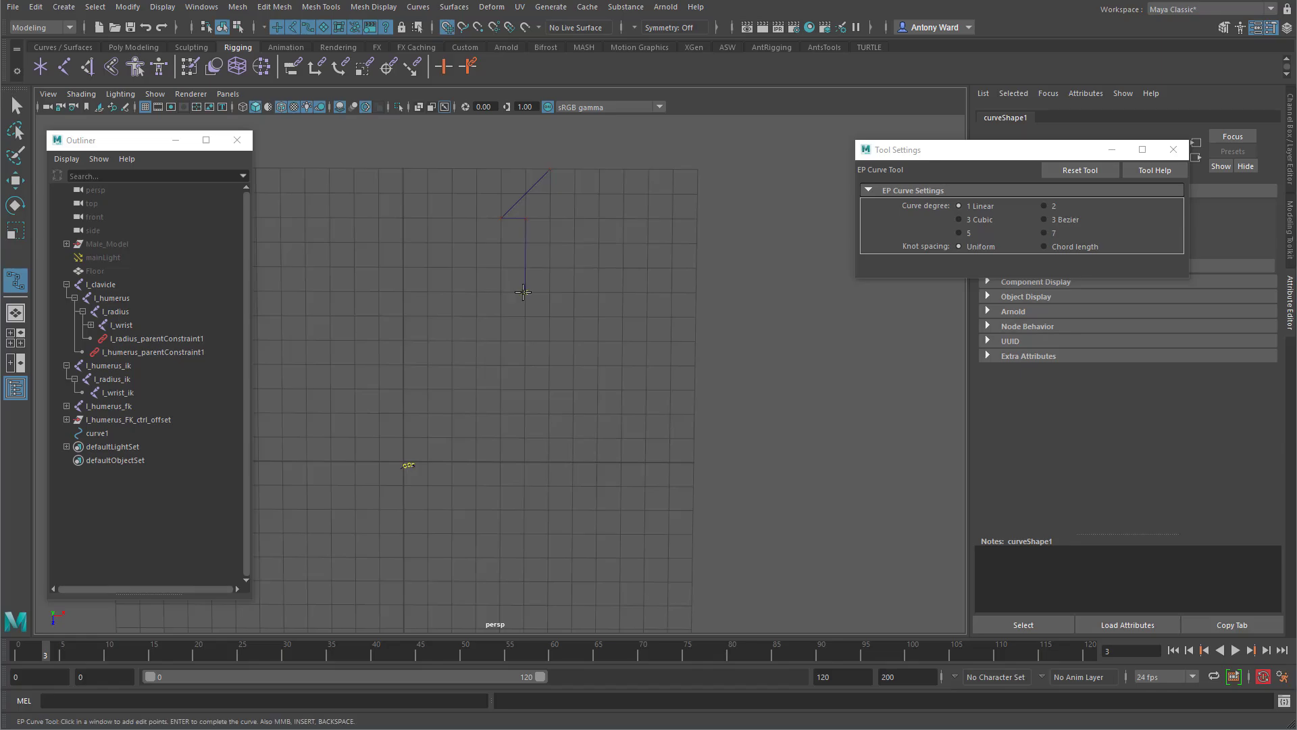
Continue the curve around the left-pointing arrow, with its tip on the grid's central vertical line.
left_click(453, 291)
left_click(452, 268)
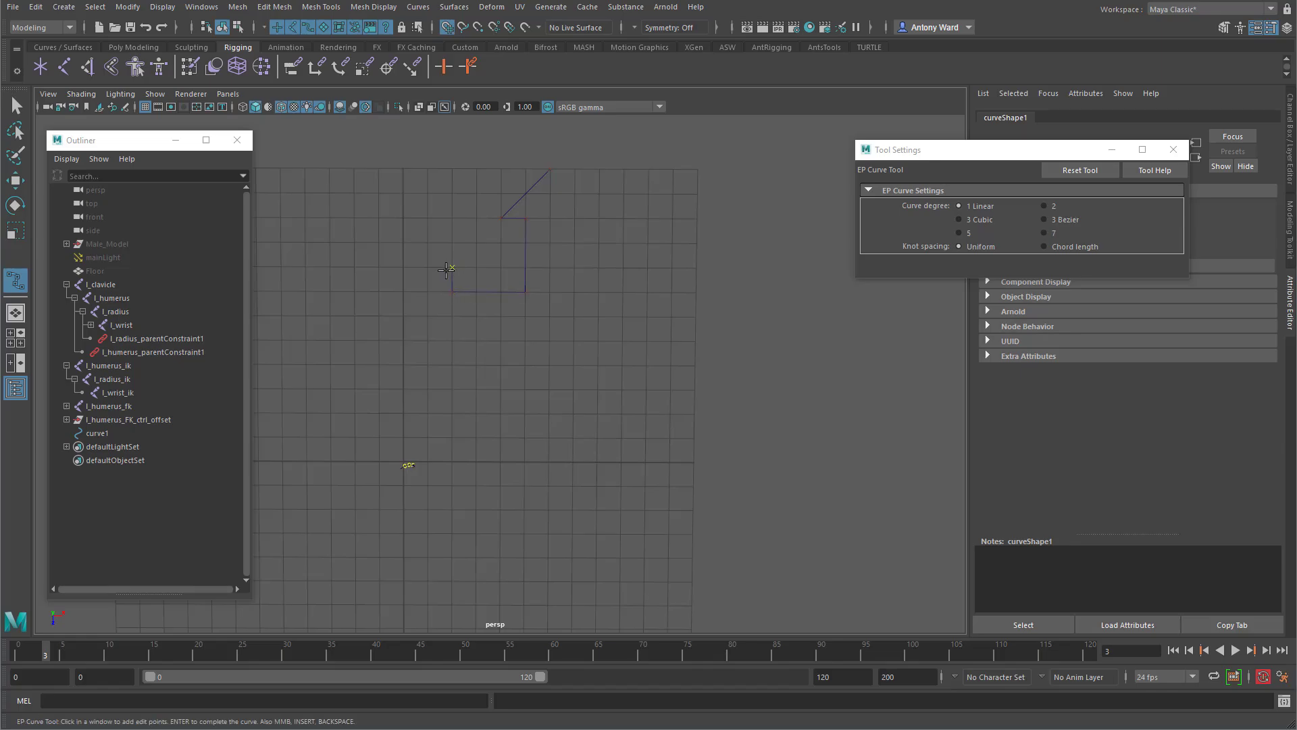
left_click(404, 314)
left_click(452, 340)
left_click(452, 317)
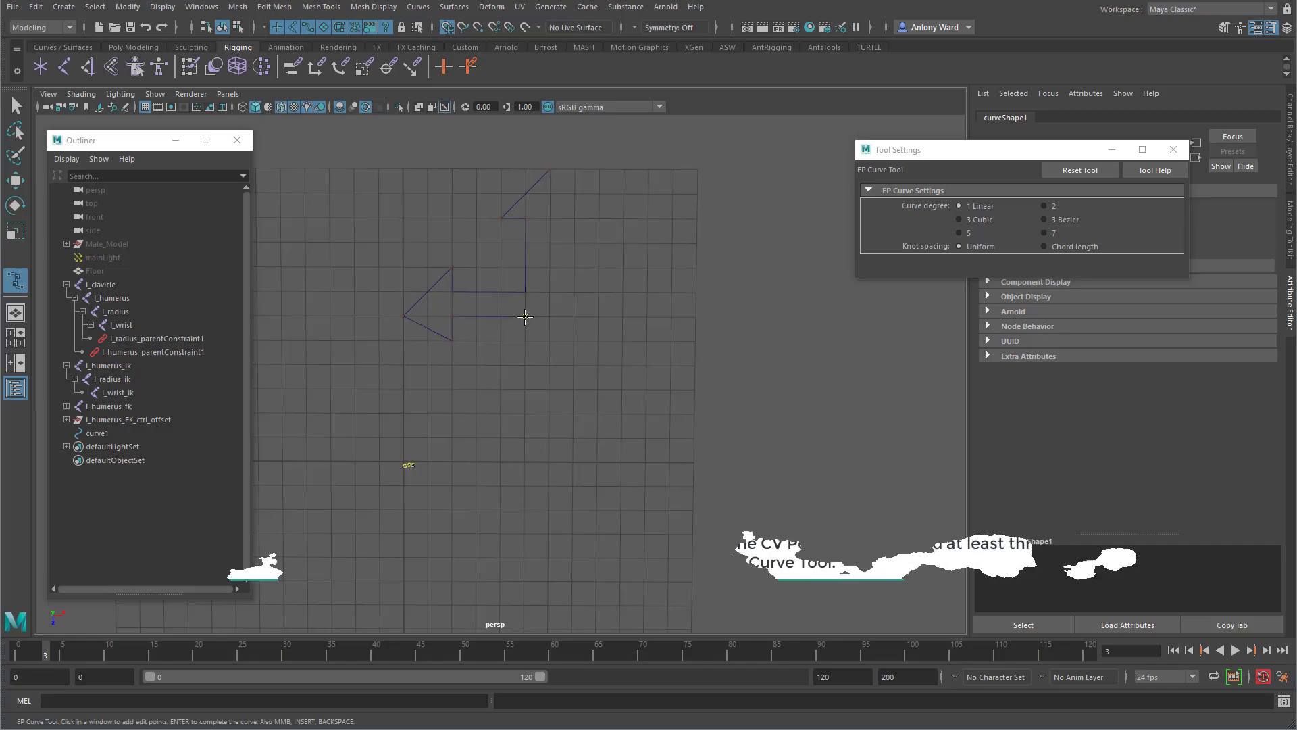
Draw the downward arrow of the curve on the grid, undoing and re-placing the misplaced right corner of its head.
left_click(525, 390)
left_click(548, 438)
left_click(573, 390)
key("ctrl+z")
left_click(573, 390)
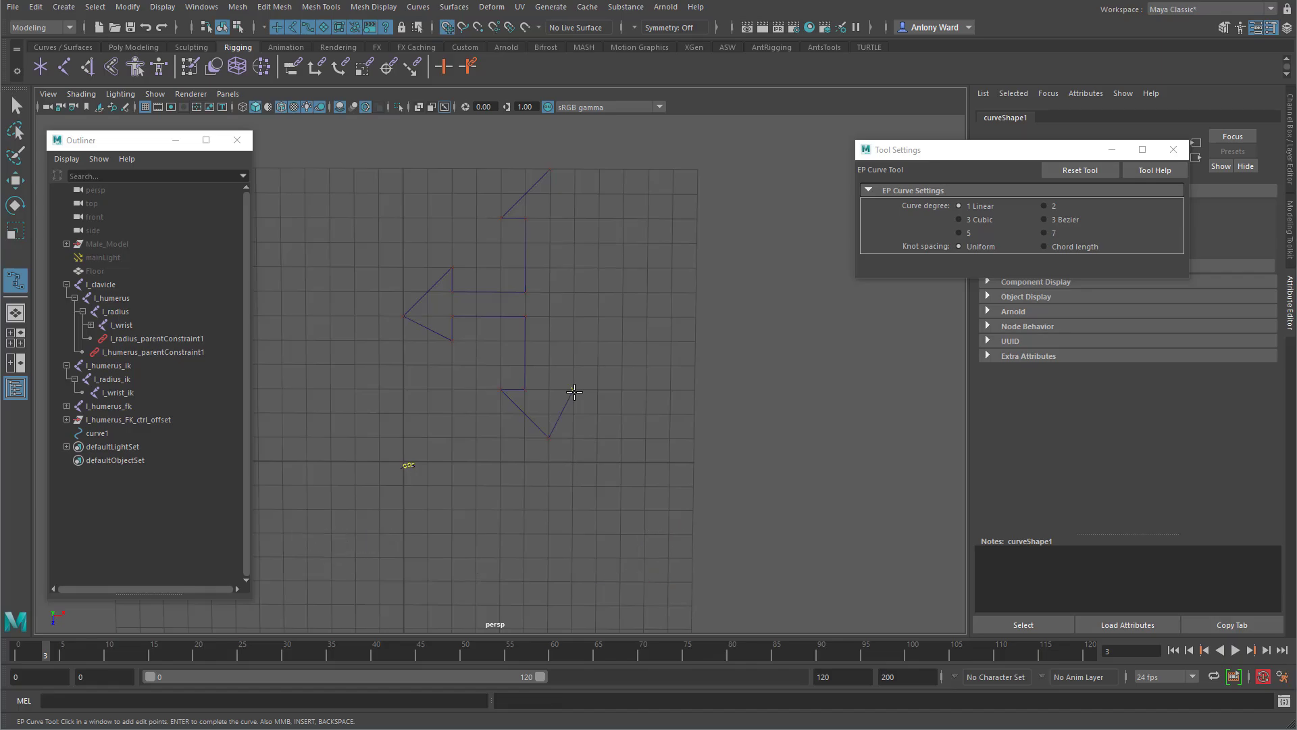
key("ctrl+z")
left_click(596, 391)
left_click(573, 391)
Draw the right-pointing arrow and bring its upper shaft edge back to the inner corner.
left_click(646, 340)
left_click(697, 295)
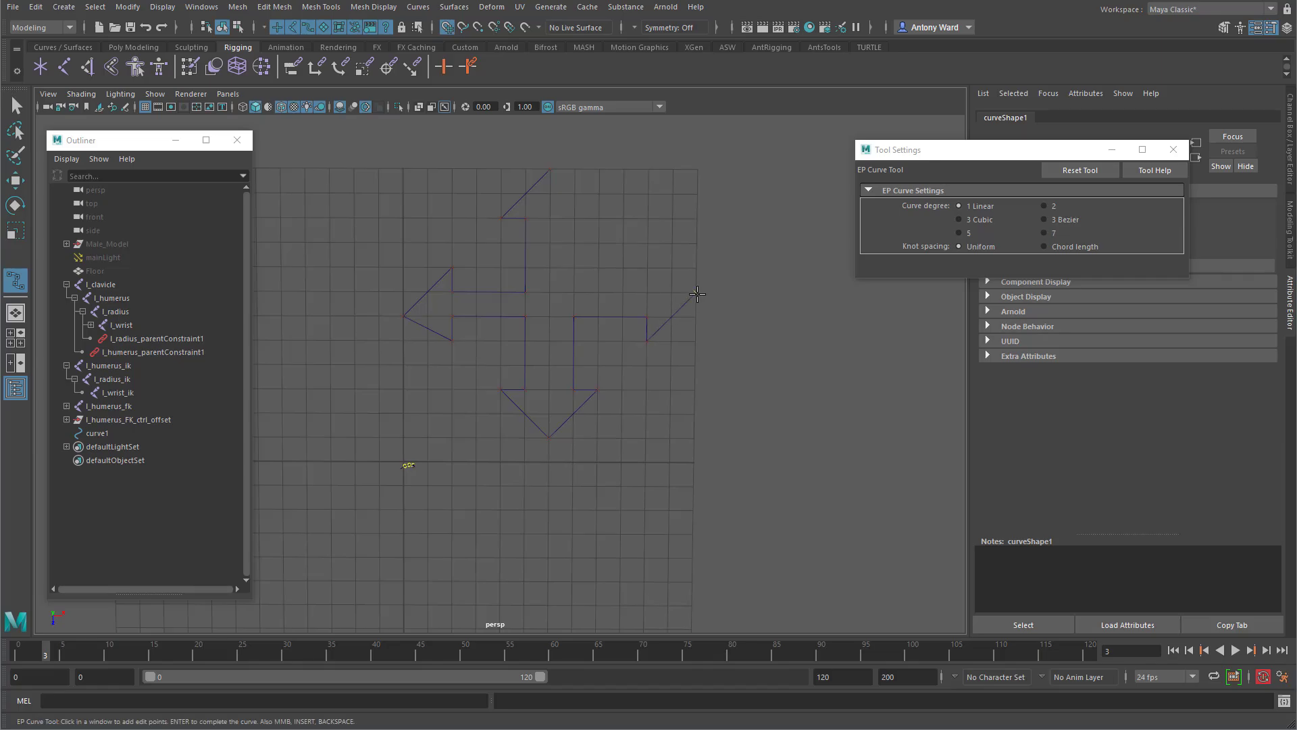
left_click(648, 245)
left_click(647, 269)
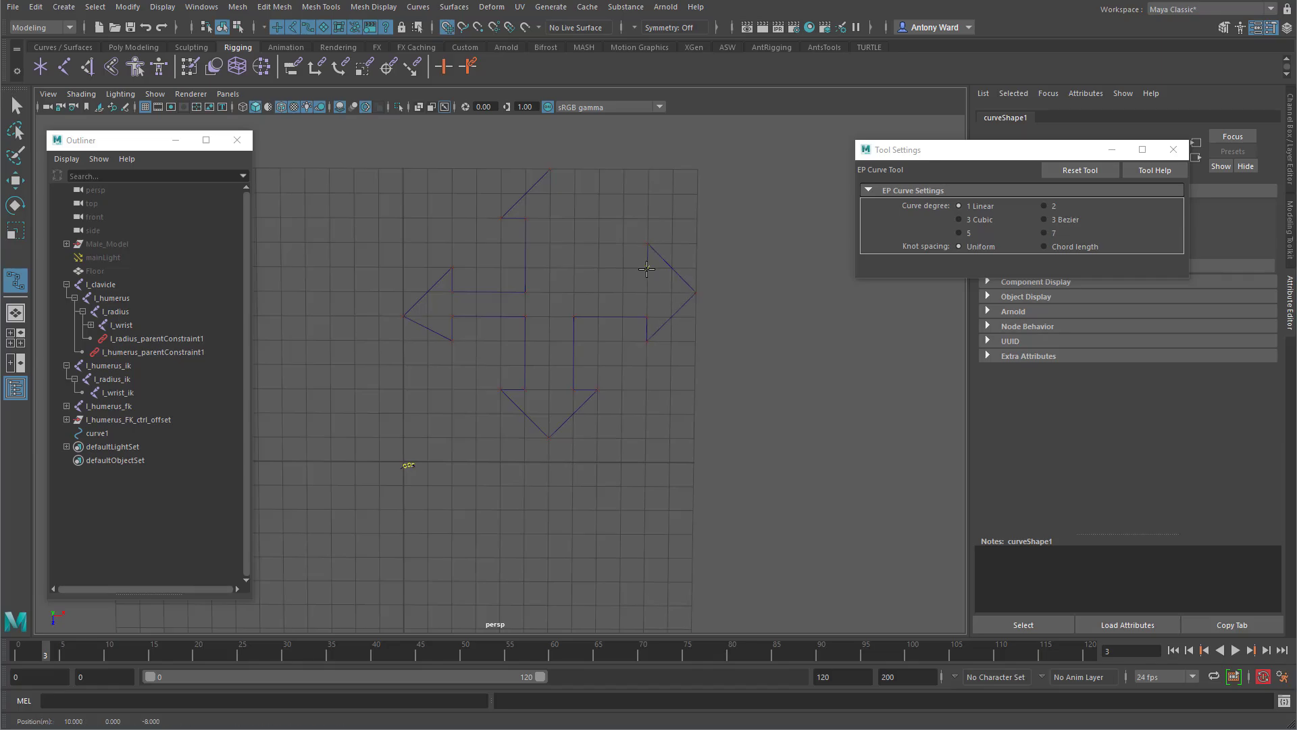
left_click(574, 267)
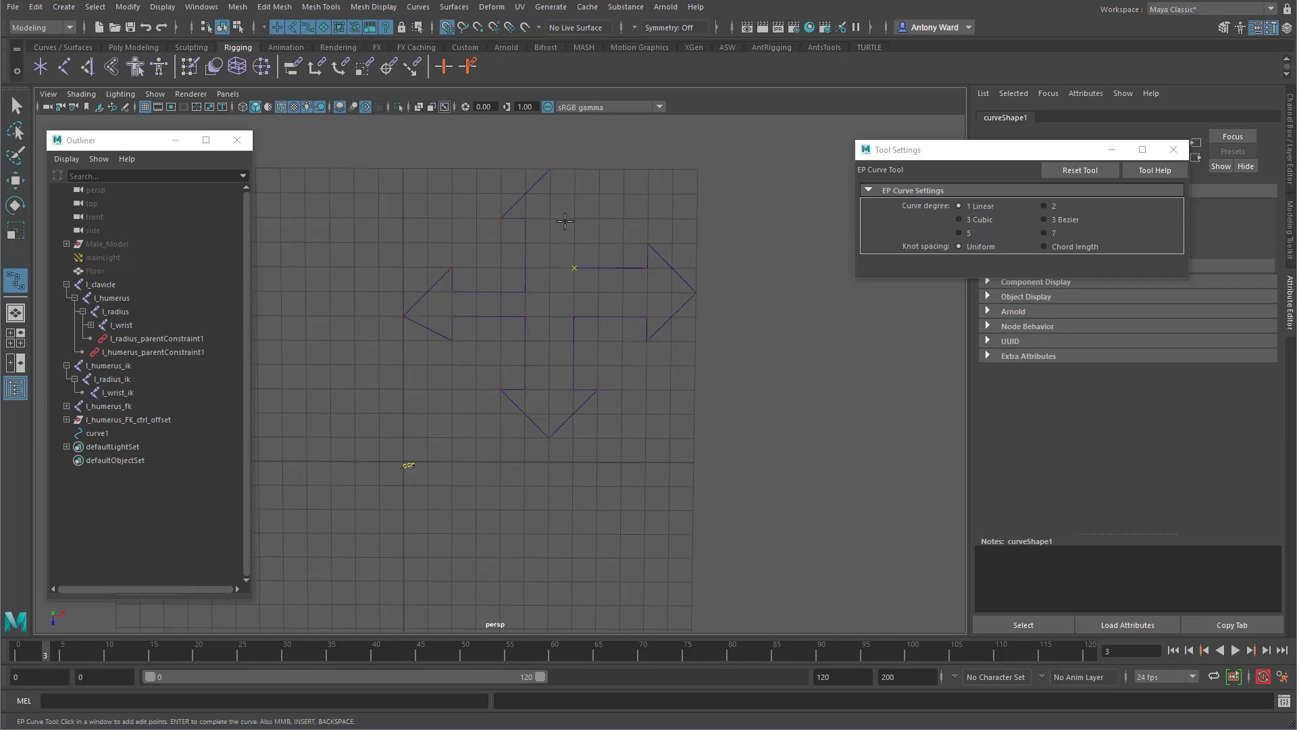
Draw the right half of the upper arrow, close the outline at its starting tip and complete the curve.
left_click(575, 218)
left_click(597, 218)
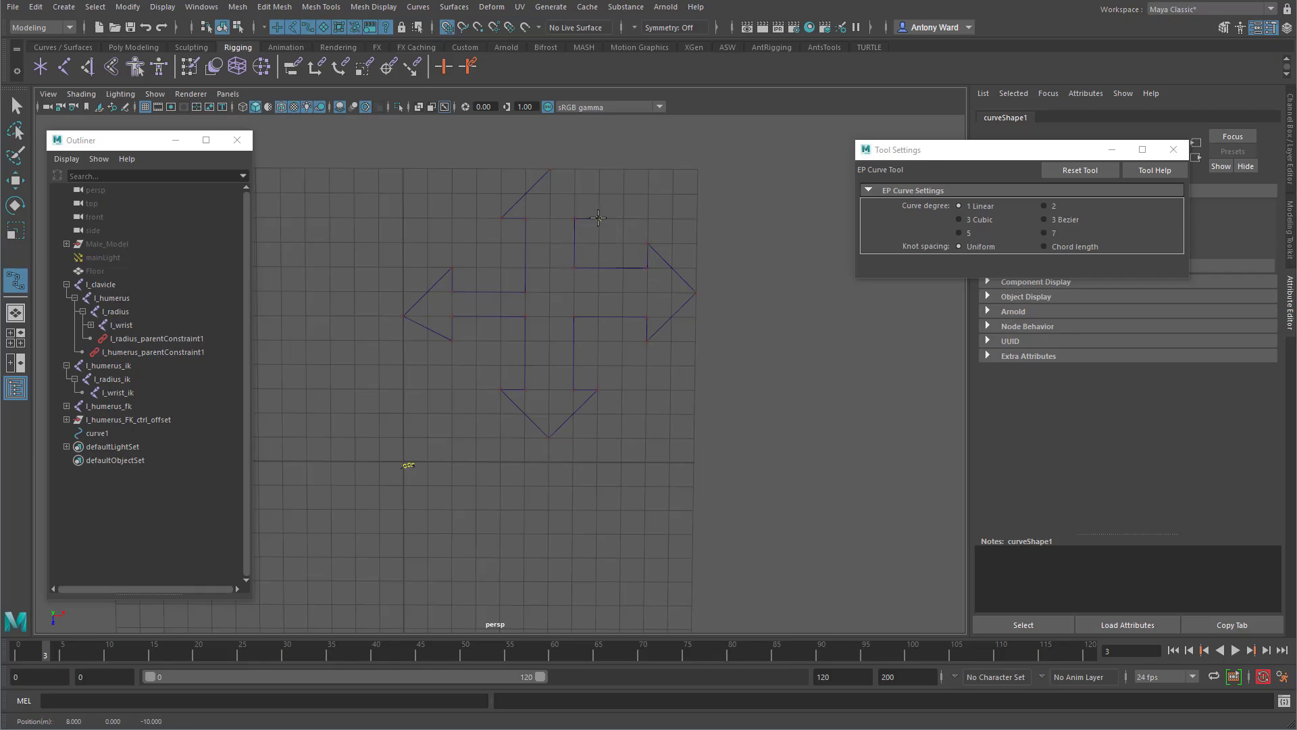
left_click(549, 169)
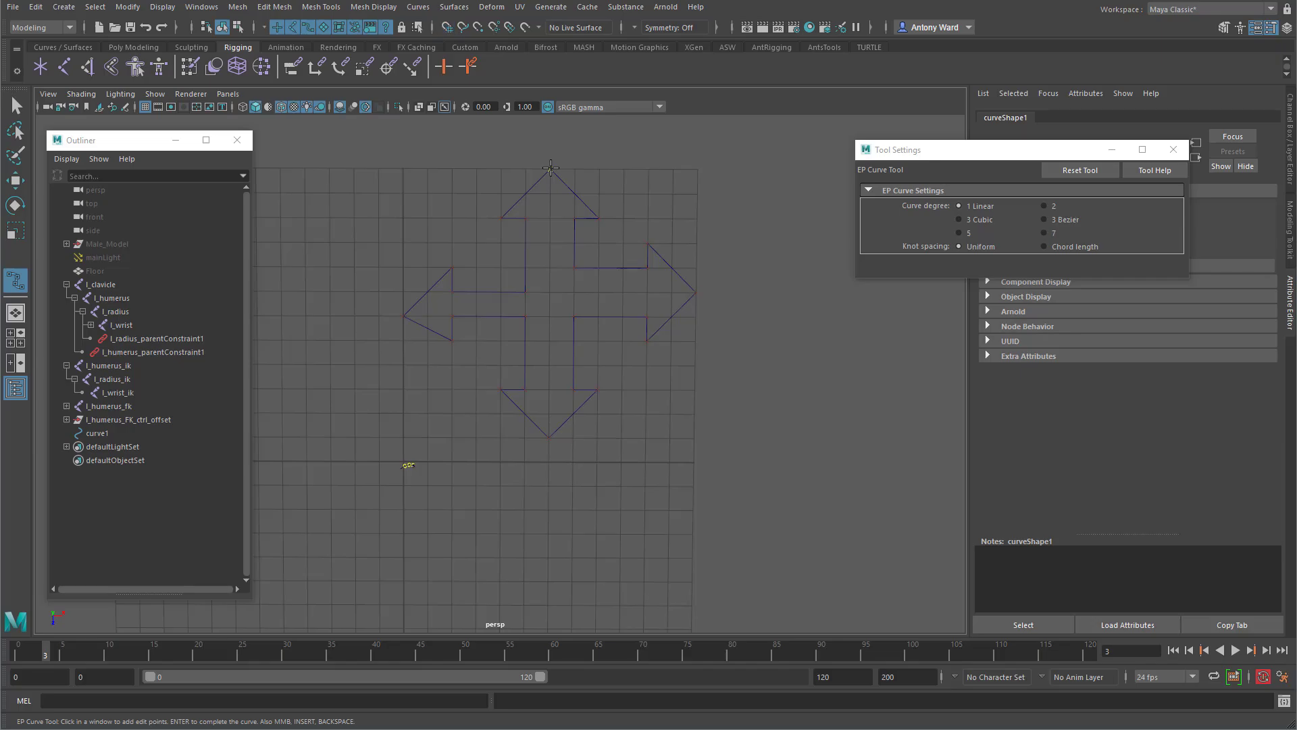
key("Return")
key("e")
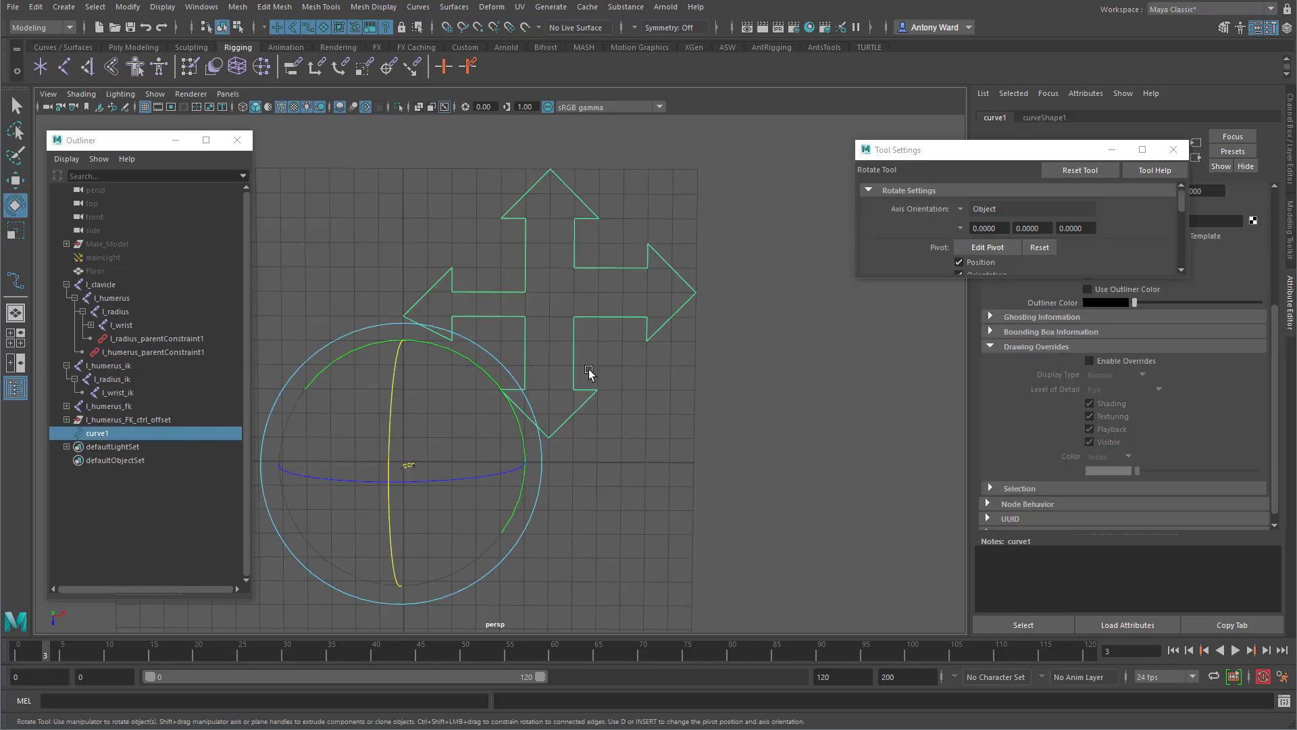
Show the arrow curve's control vertices and move its upper-left inner corner up one grid unit with grid snapping.
scroll(778, 372, "up", 5)
right_click(531, 366)
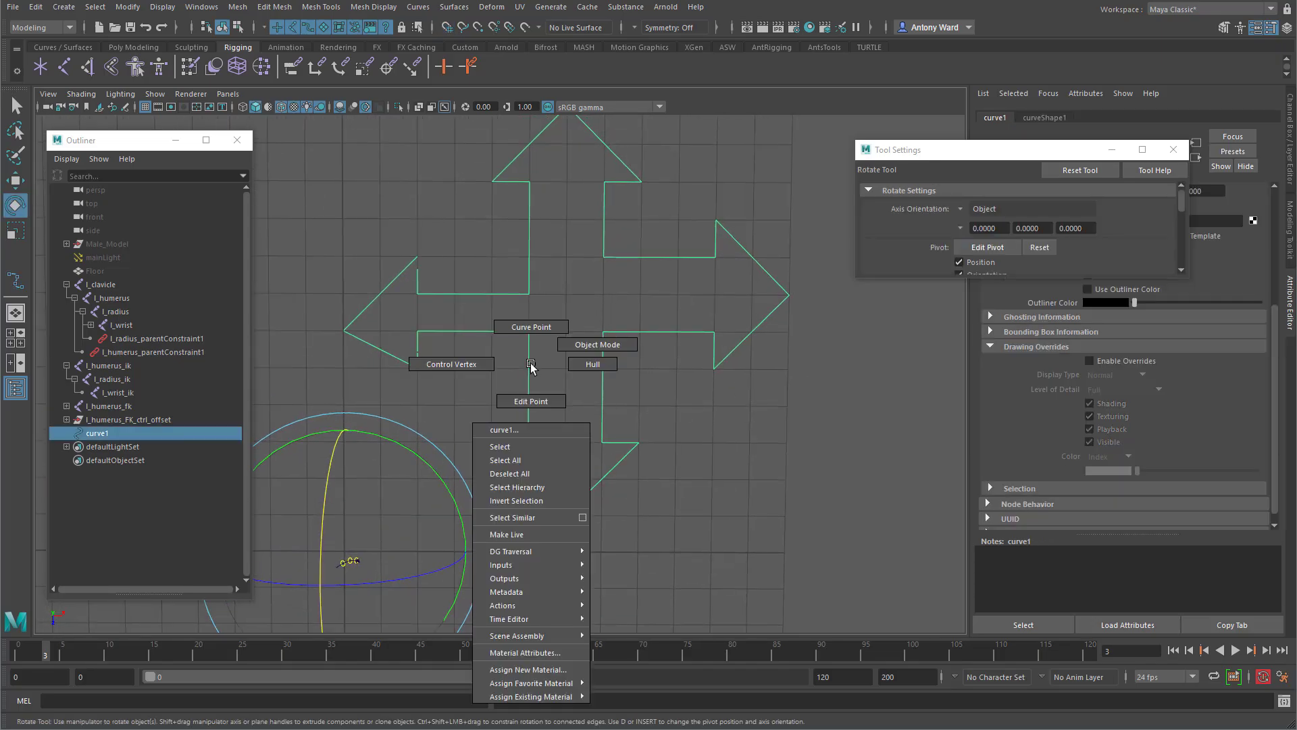
right_click_drag(531, 366, 473, 364)
scroll(554, 343, "down", 2)
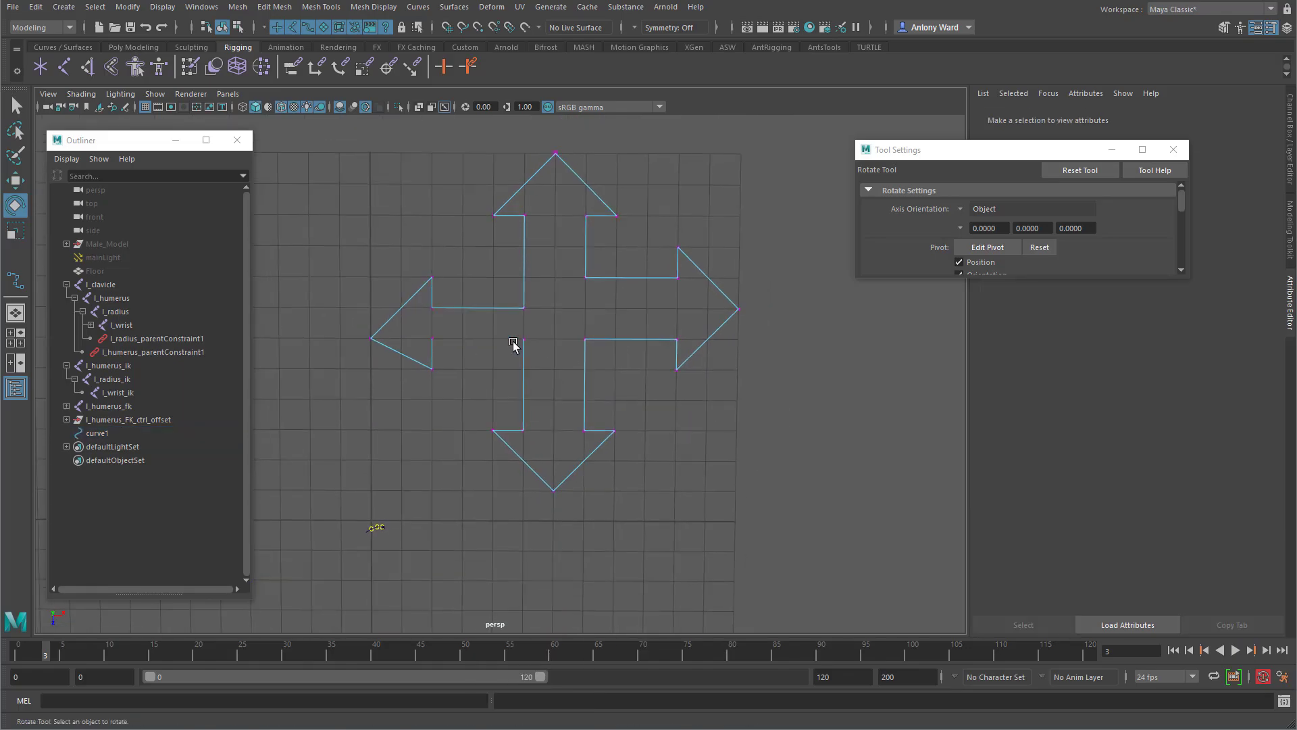
left_click(522, 313)
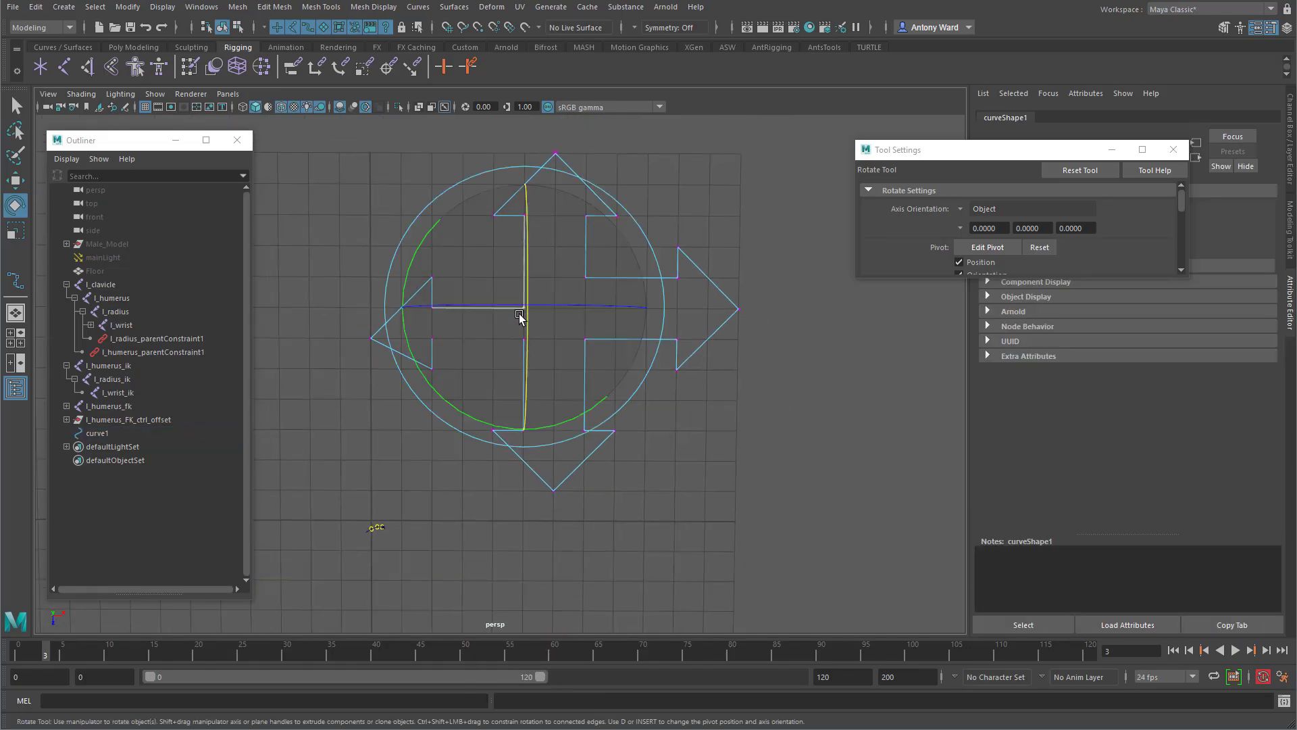
key("w")
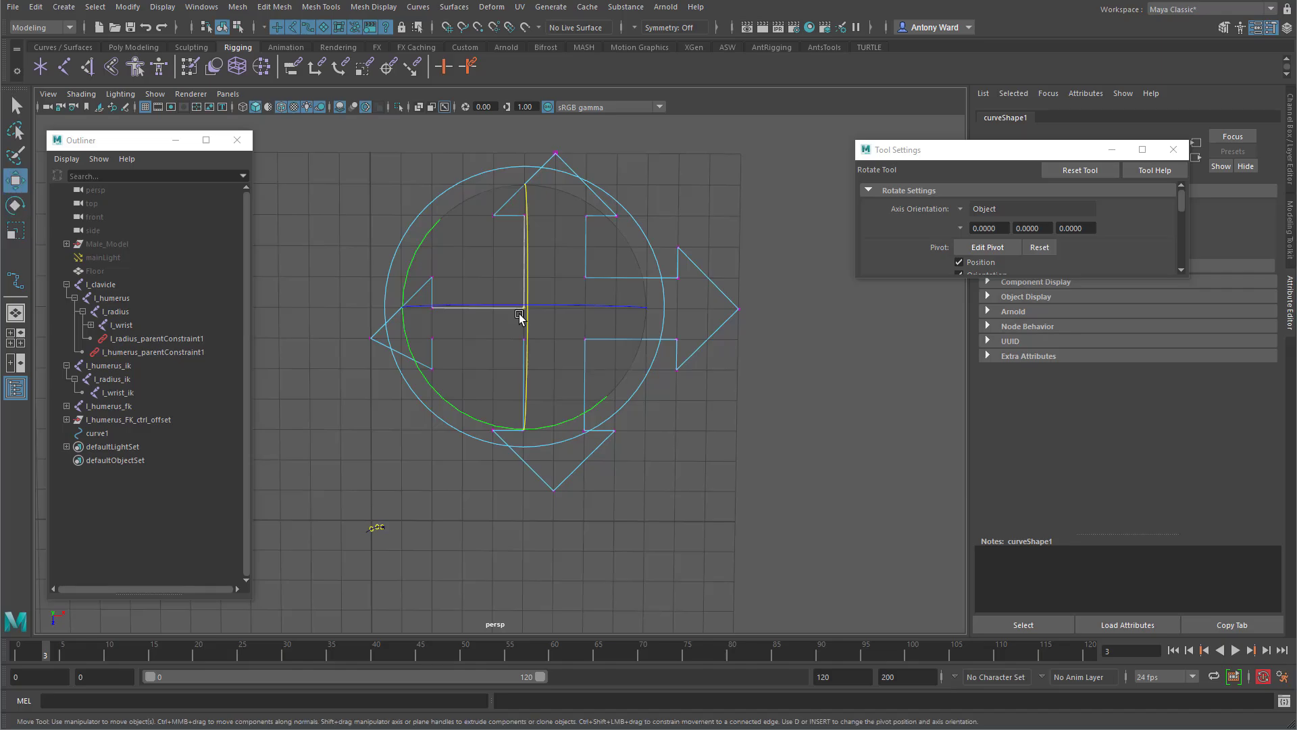
key("x")
left_click_drag(521, 309, 520, 280)
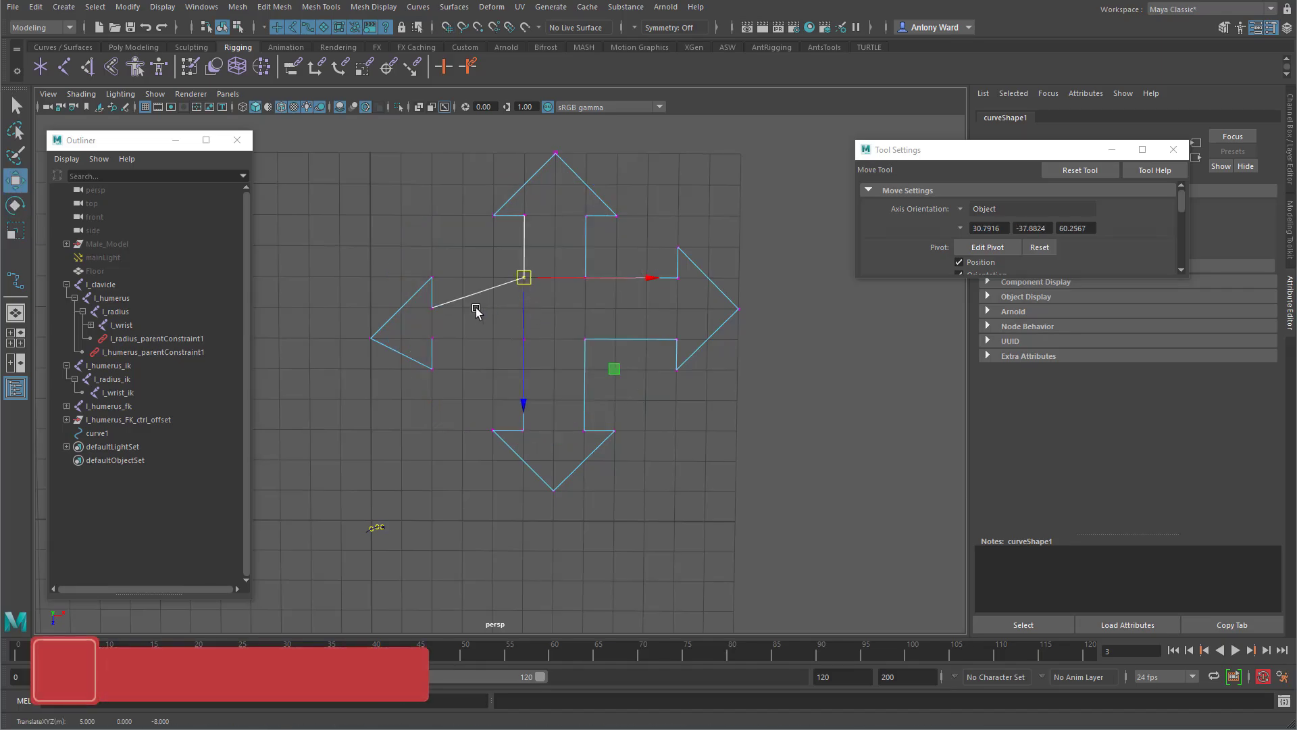
Move the left arrow's upper head vertices and its tip up one grid unit, making the arrowhead symmetrical.
left_click(430, 278)
mouse_move(430, 278)
left_mouse_down()
mouse_move(430, 254)
mouse_move(446, 318)
mouse_move(431, 288)
left_mouse_up()
key("x")
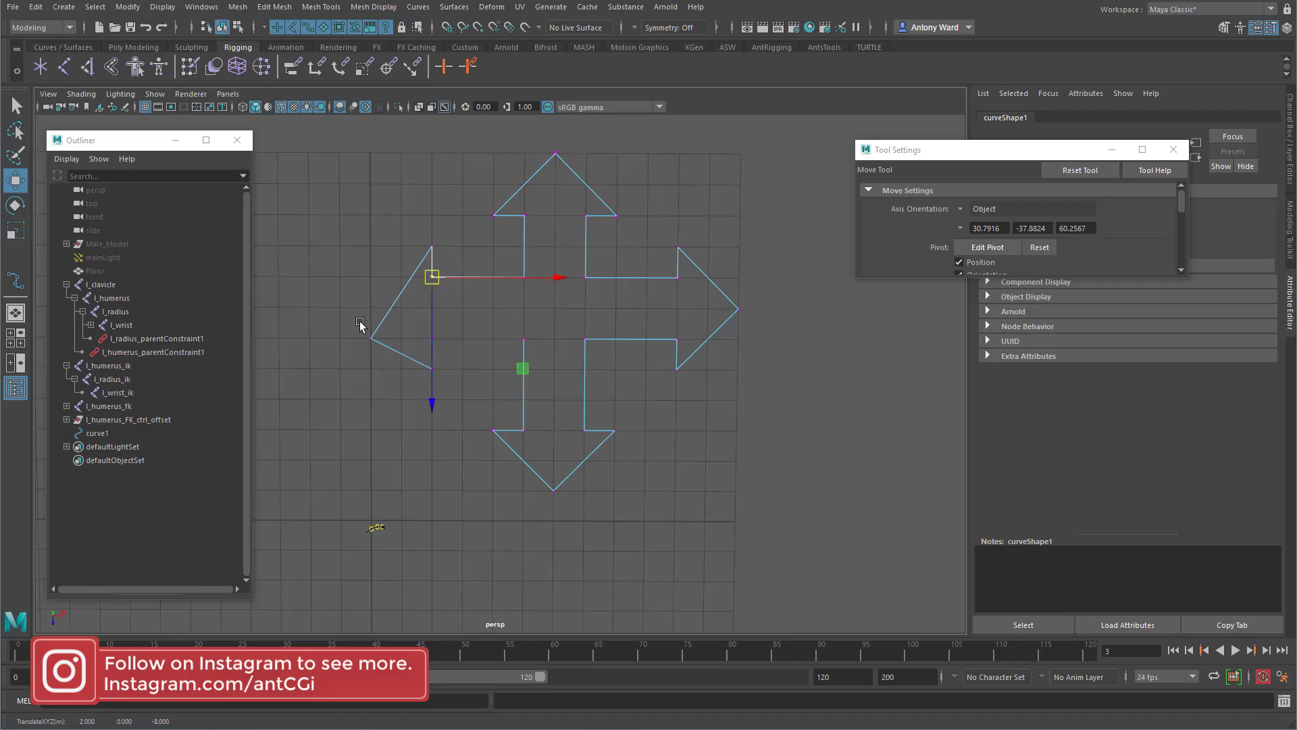
mouse_move(361, 324)
left_mouse_down()
mouse_move(381, 348)
mouse_move(373, 312)
left_mouse_up()
key("x")
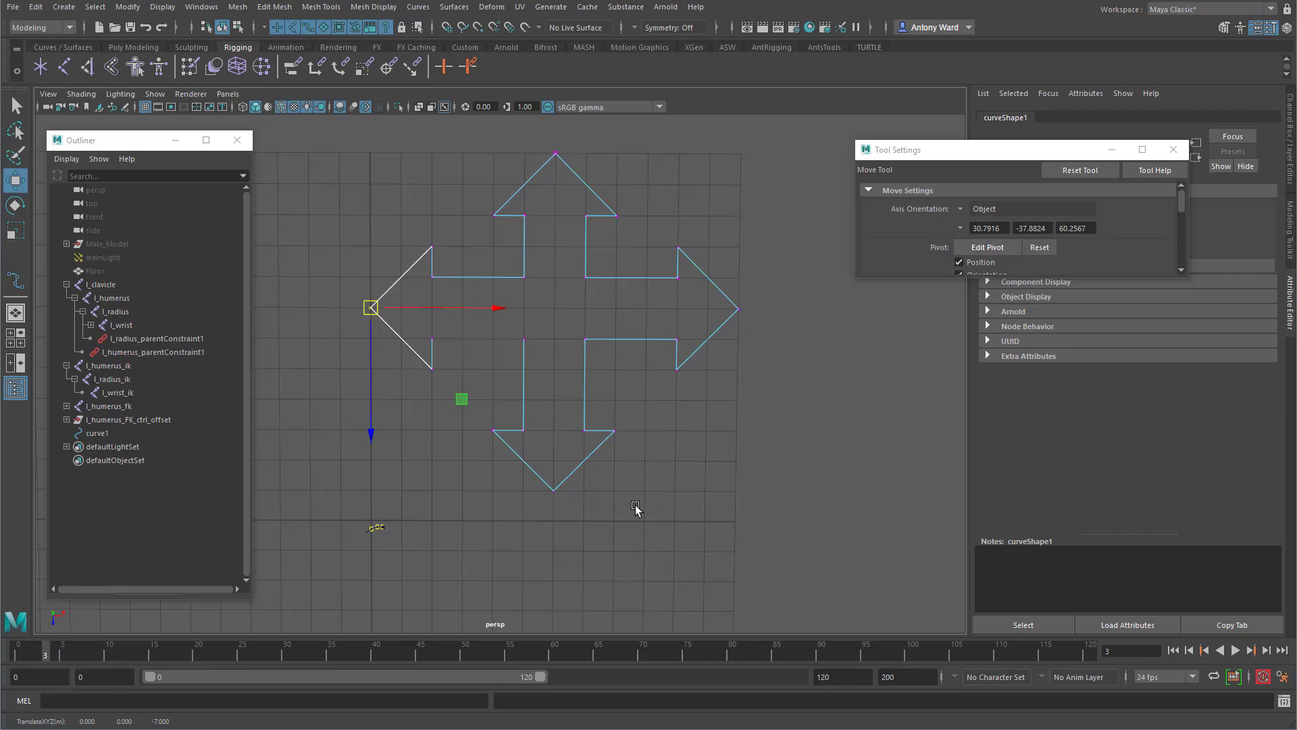
Move the upper arrow's tip and both outer head vertices up one grid unit with grid snapping.
middle_click_drag(628, 244, 632, 318, "alt")
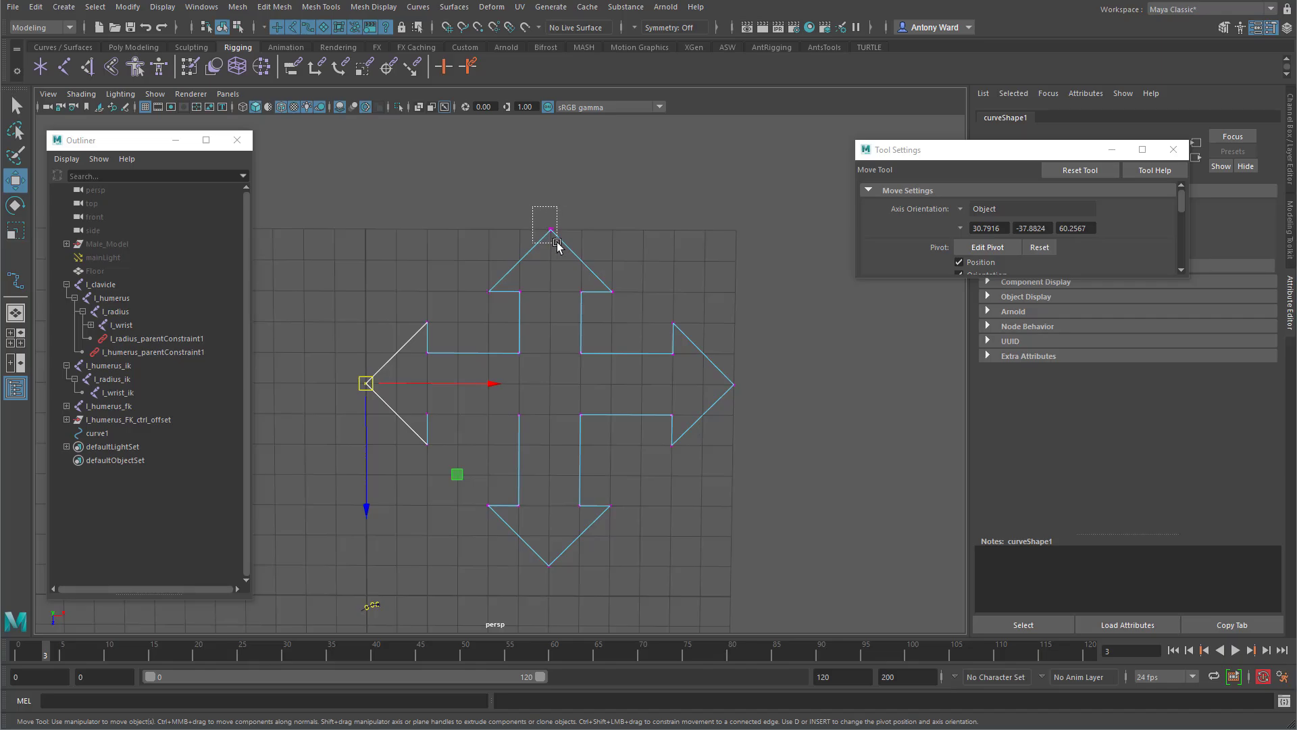
left_click_drag(557, 244, 551, 202)
key("x")
left_click(490, 290)
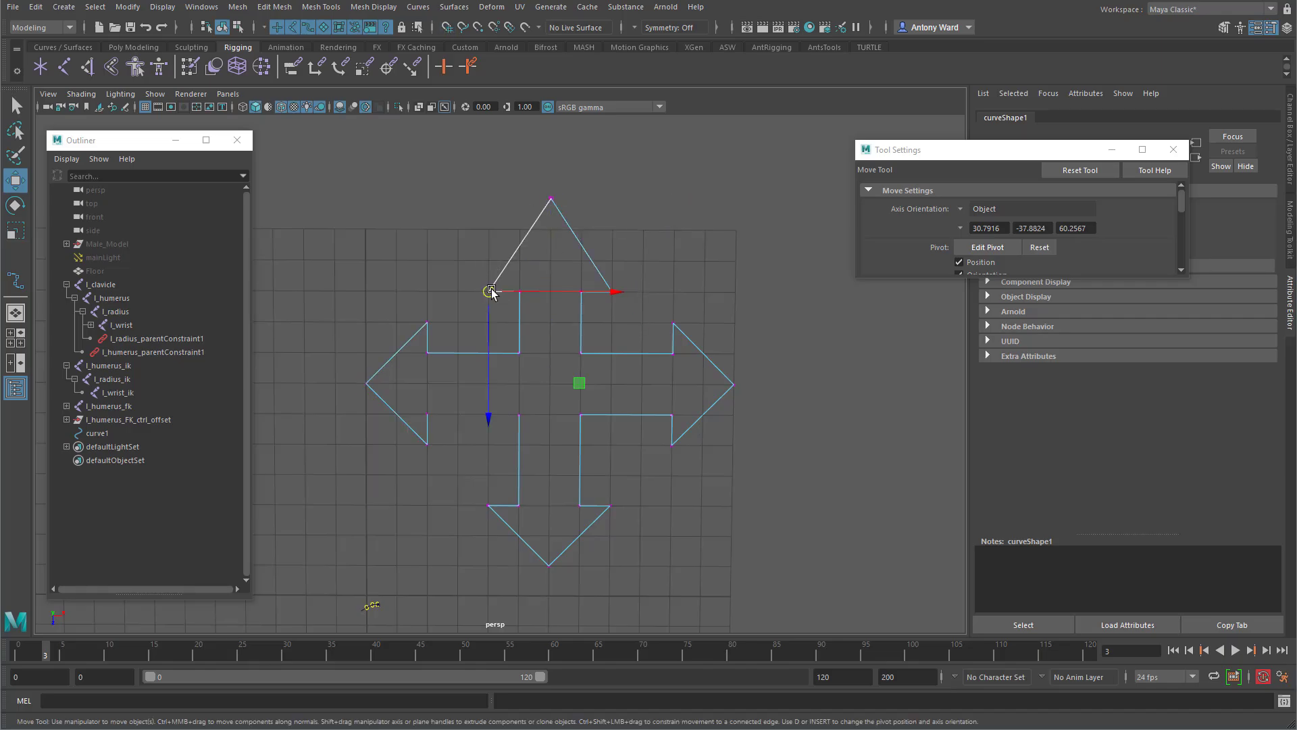
left_click_drag(491, 292, 491, 262)
left_click(612, 290)
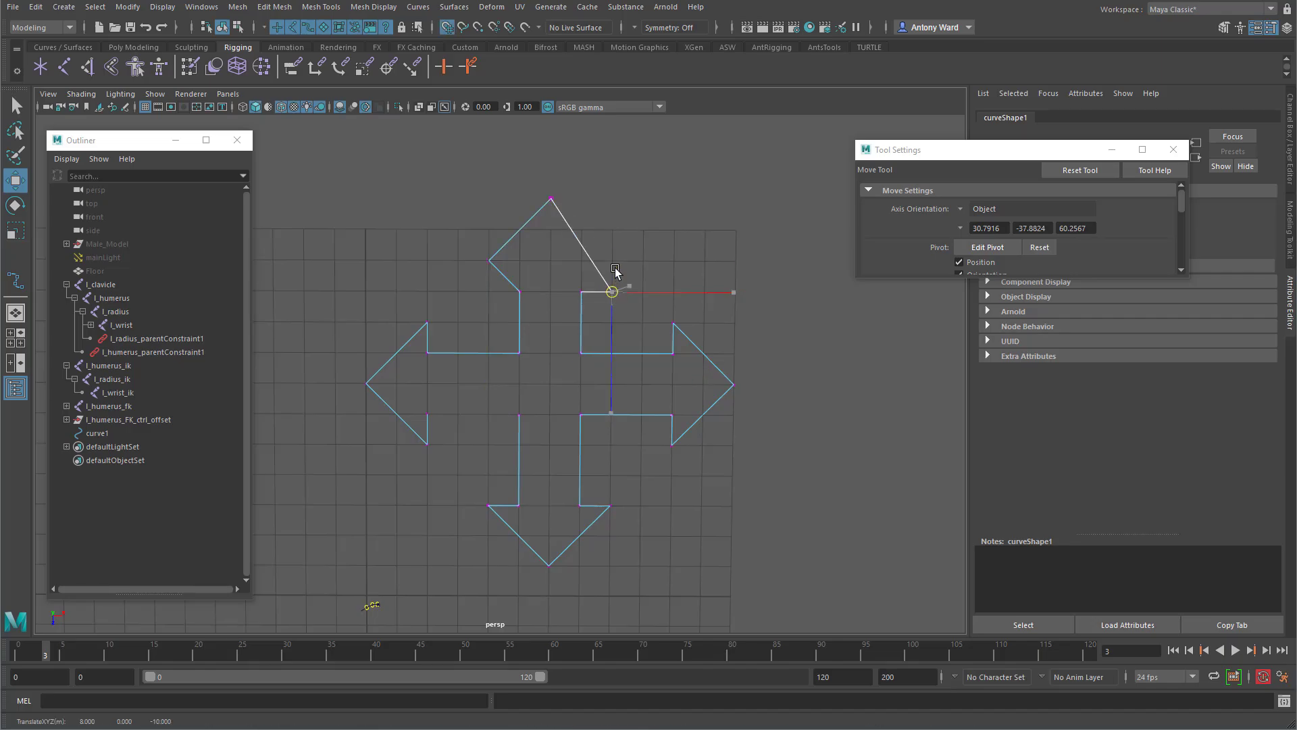
left_click_drag(615, 270, 519, 262)
Return the arrow curve to object mode and center its pivot.
left_click_drag(814, 458, 695, 414, "alt")
right_click_drag(695, 412, 536, 424)
middle_click_drag(536, 424, 615, 375, "alt")
left_click(549, 370)
left_click_drag(548, 369, 626, 493, "alt")
left_click(128, 7)
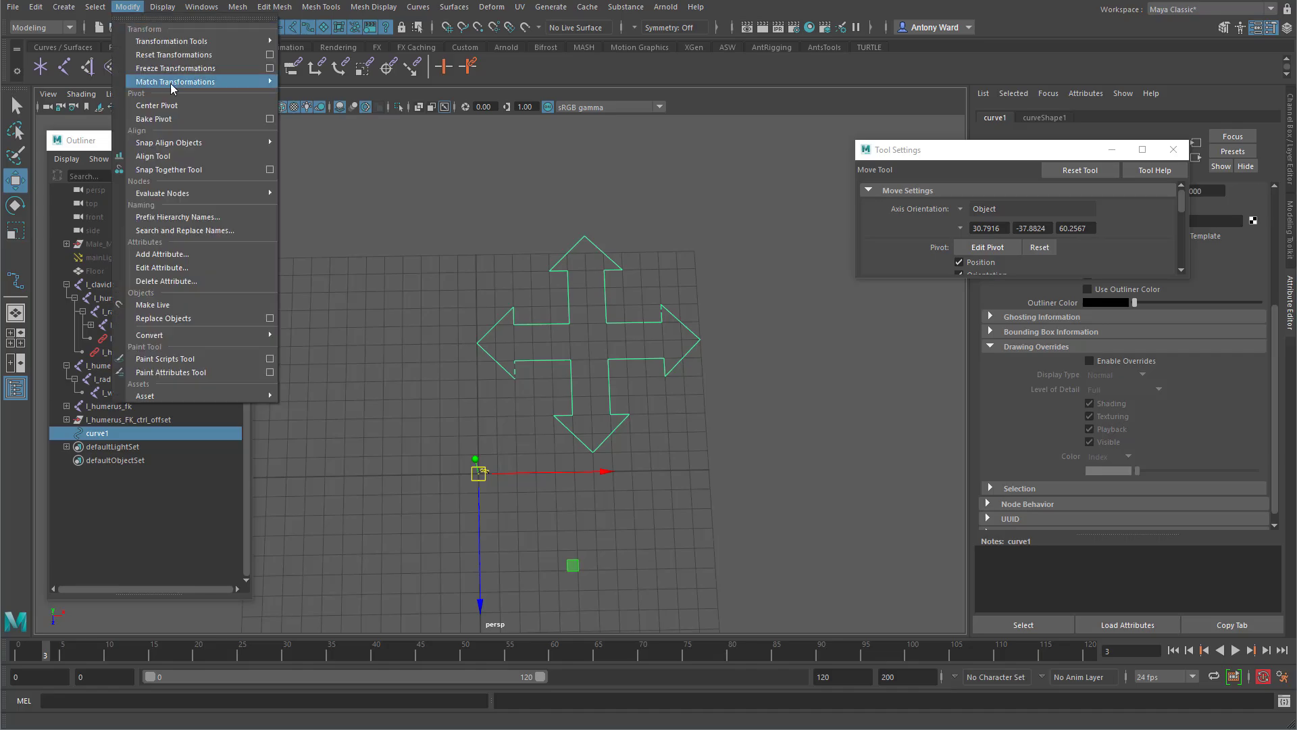
left_click(169, 96)
left_click_drag(759, 460, 870, 408, "alt")
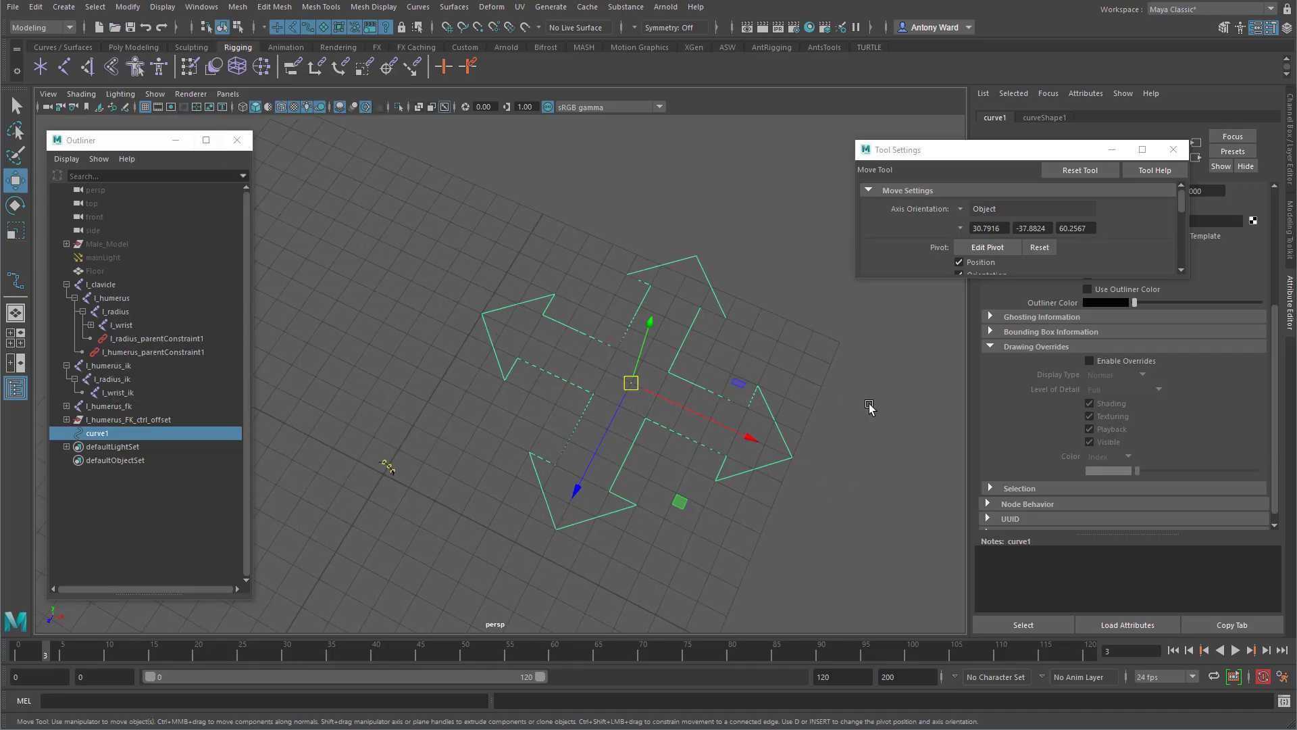
Close the tool settings and rename the four-way arrow curve as l_arm_IK_ctrl.
left_click(1173, 150)
middle_click_drag(591, 376, 660, 347, "alt")
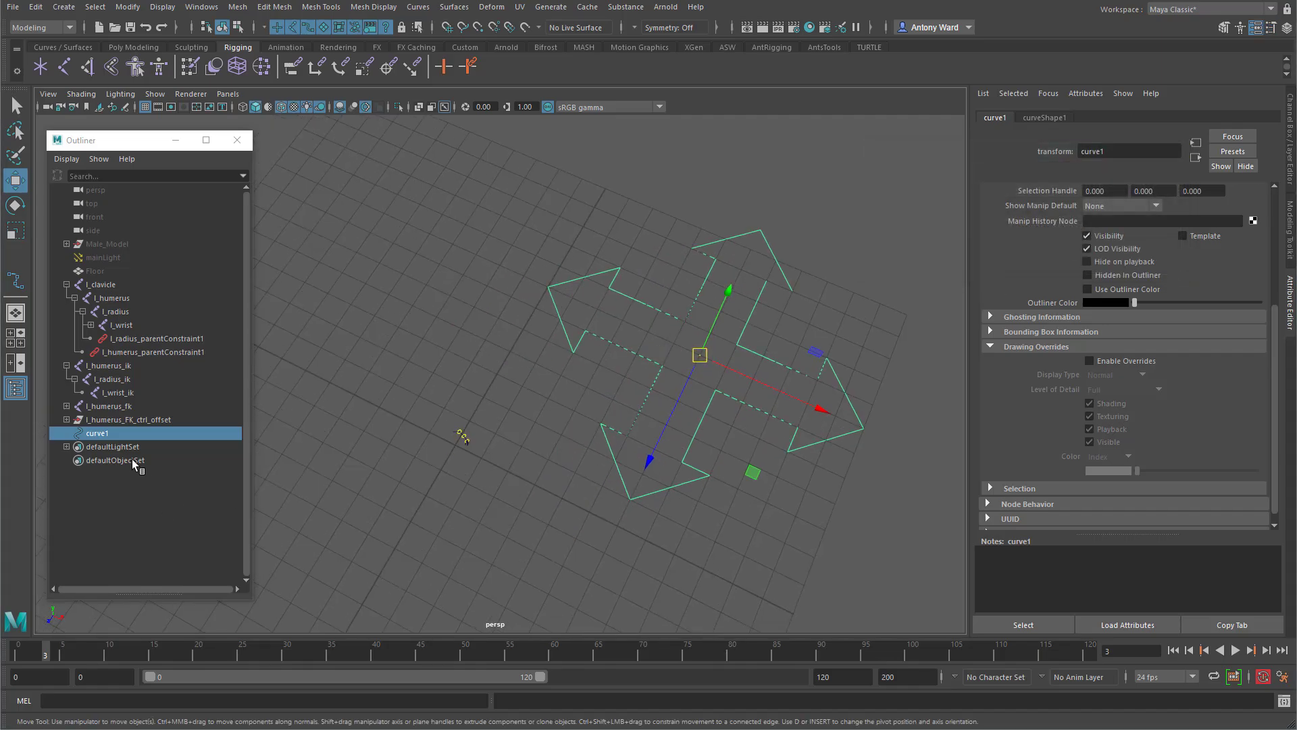
double_click(104, 435)
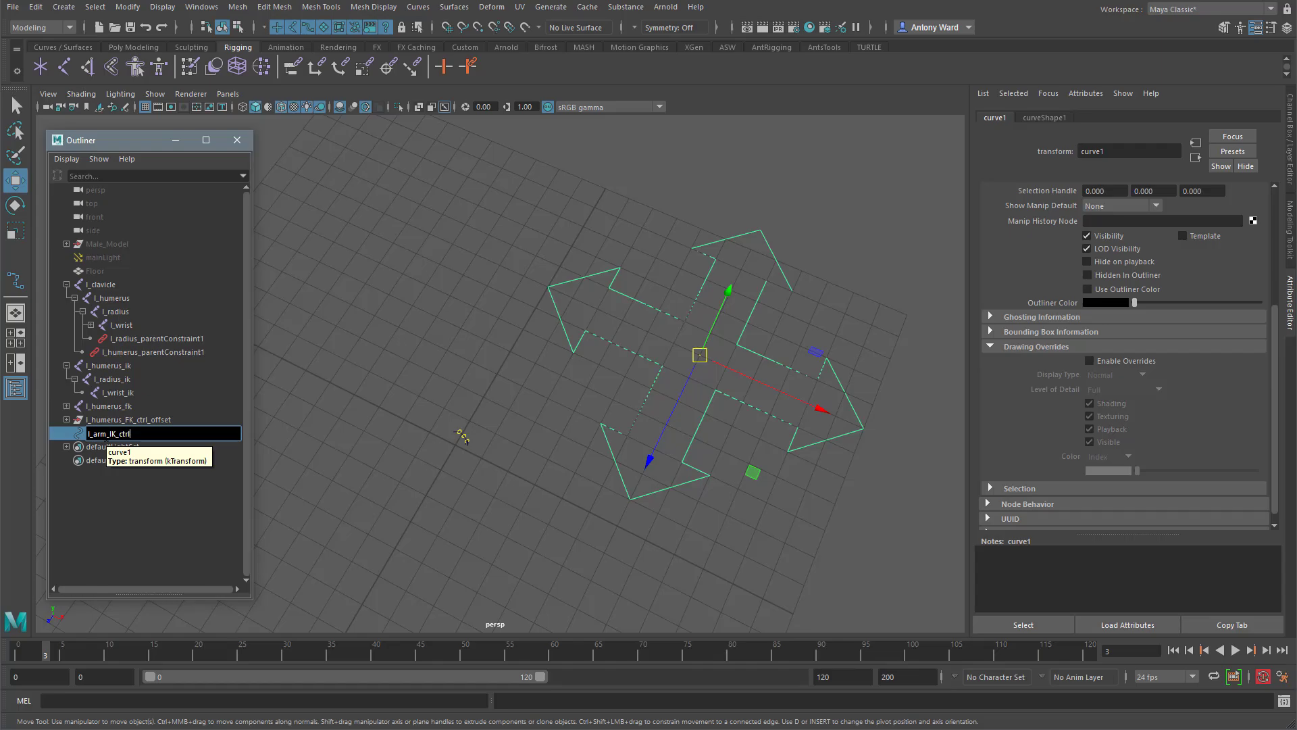
key("Return")
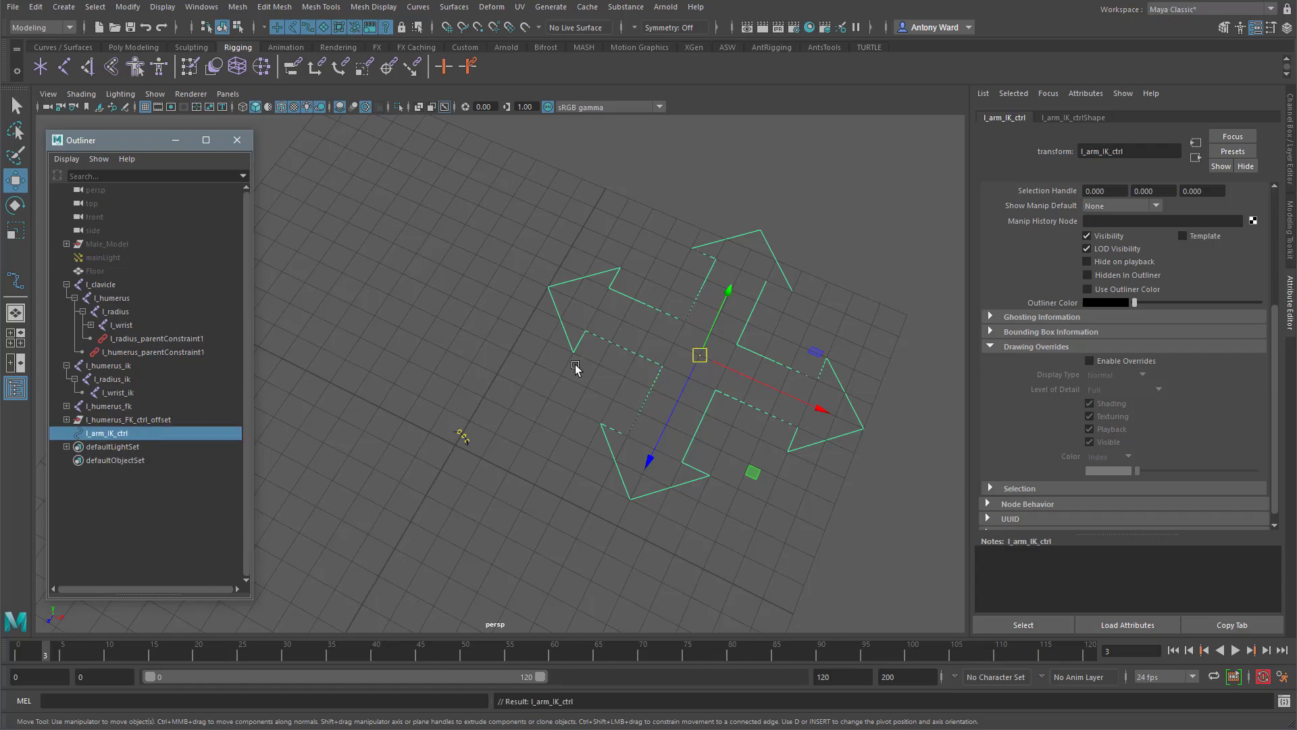
Duplicate the four-way arrow control and move the copy along negative X, beside the original, with grid snapping.
left_click_drag(575, 369, 631, 403, "alt")
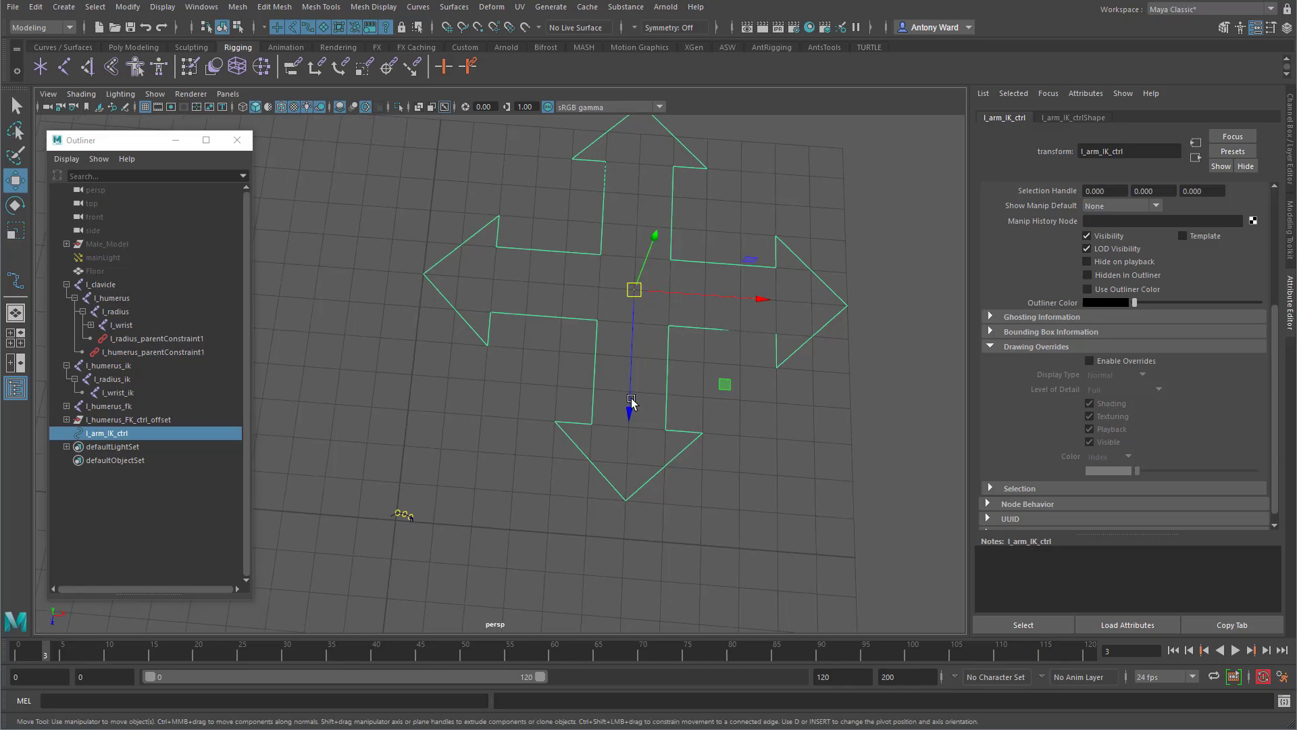
key("ctrl+d")
left_click_drag(773, 490, 705, 477, "alt")
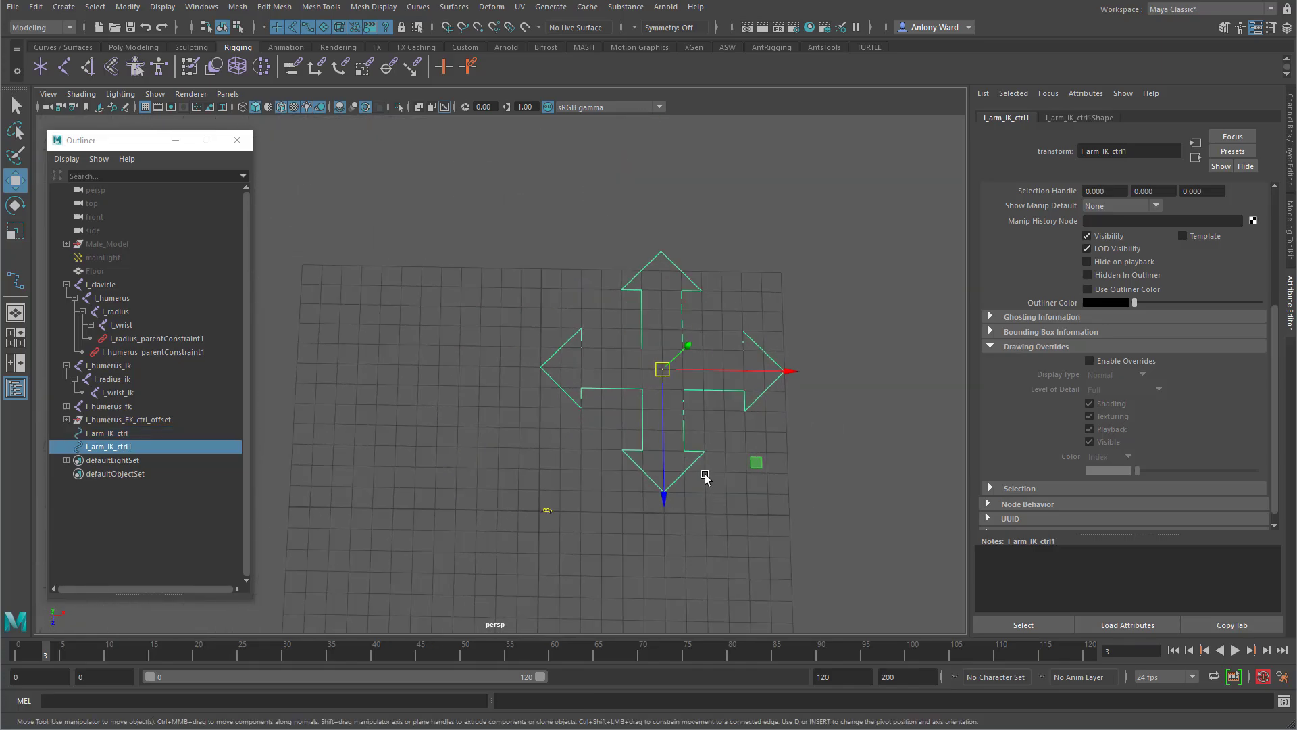
key("x")
middle_click(404, 366)
middle_click_drag(437, 400, 532, 396, "alt")
right_click_drag(531, 396, 711, 390, "alt")
Delete the upper and lower arrowhead vertices from the duplicated curve, leaving a horizontal two-way arrow.
right_click_drag(530, 256, 432, 255)
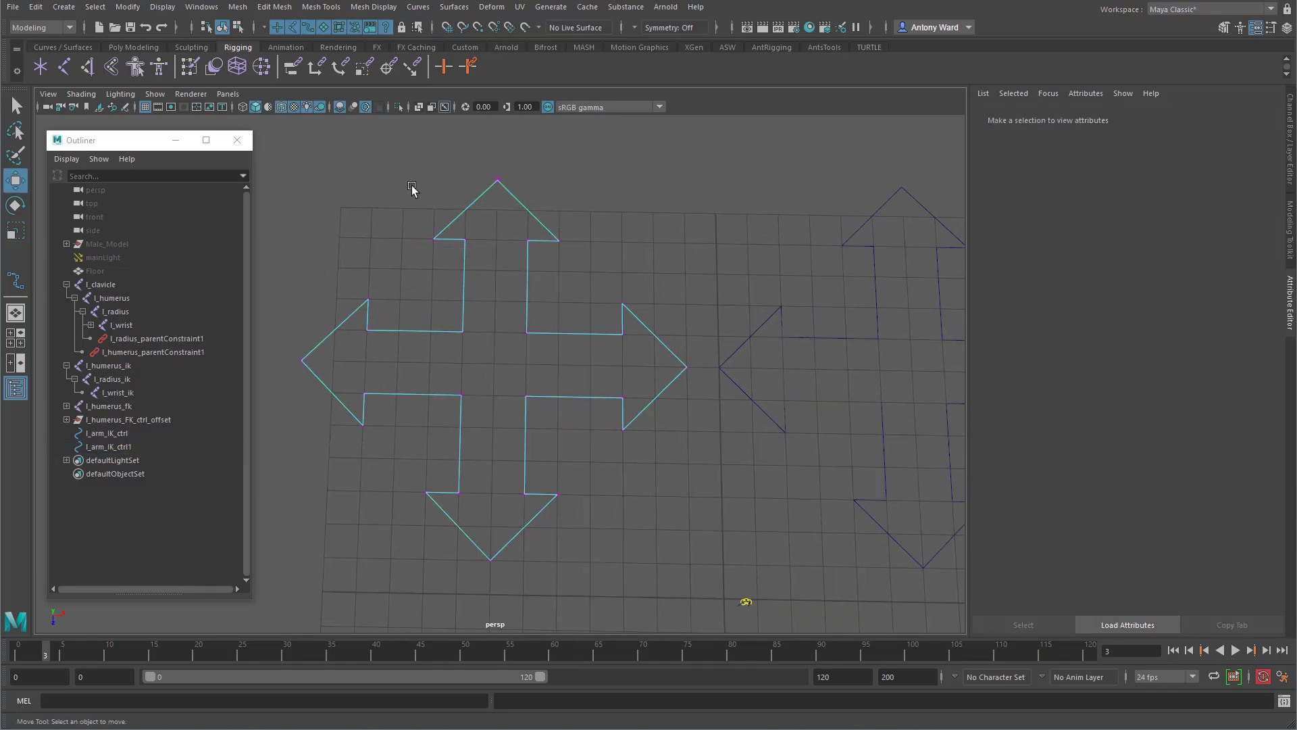
left_click_drag(462, 215, 568, 268)
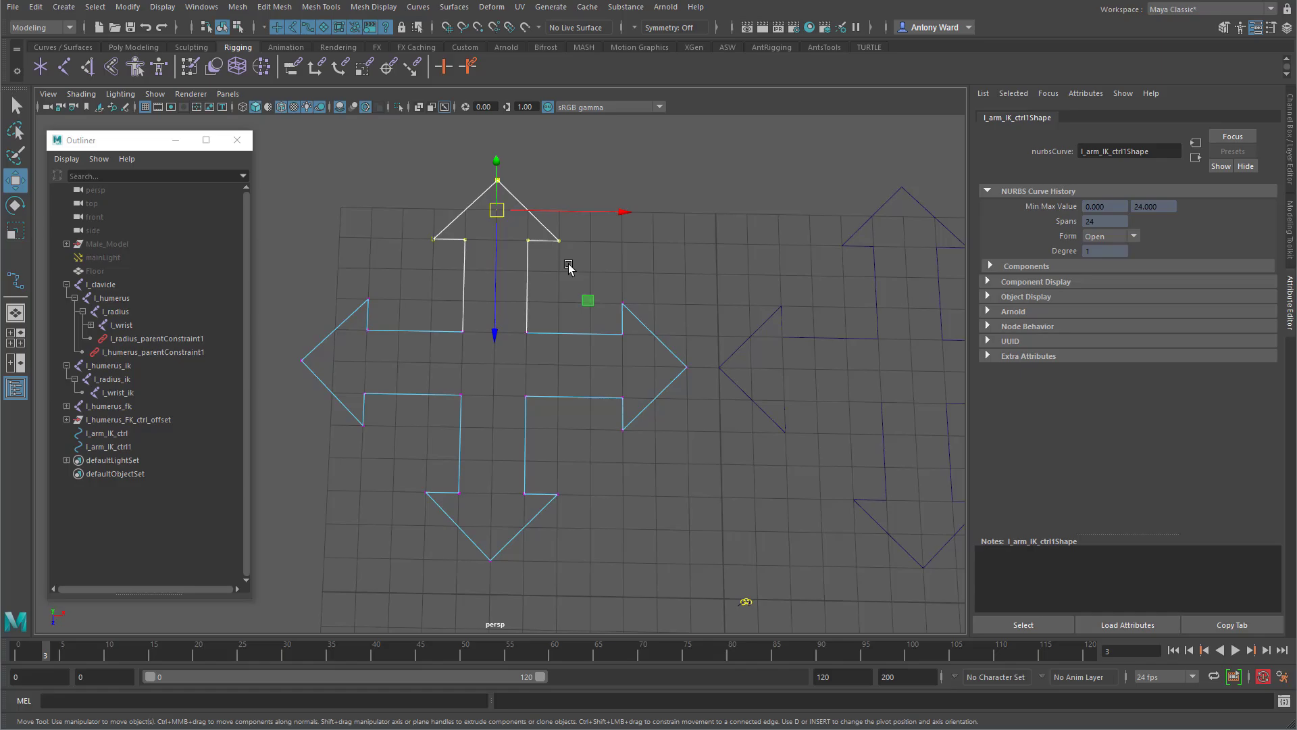
key("Delete")
left_click_drag(579, 495, 390, 588)
key("Delete")
Close the gap in the two-way arrow's upper shaft edge with grid snapping and remove the lower edge's two redundant vertices.
left_click_drag(515, 429, 516, 438, "alt")
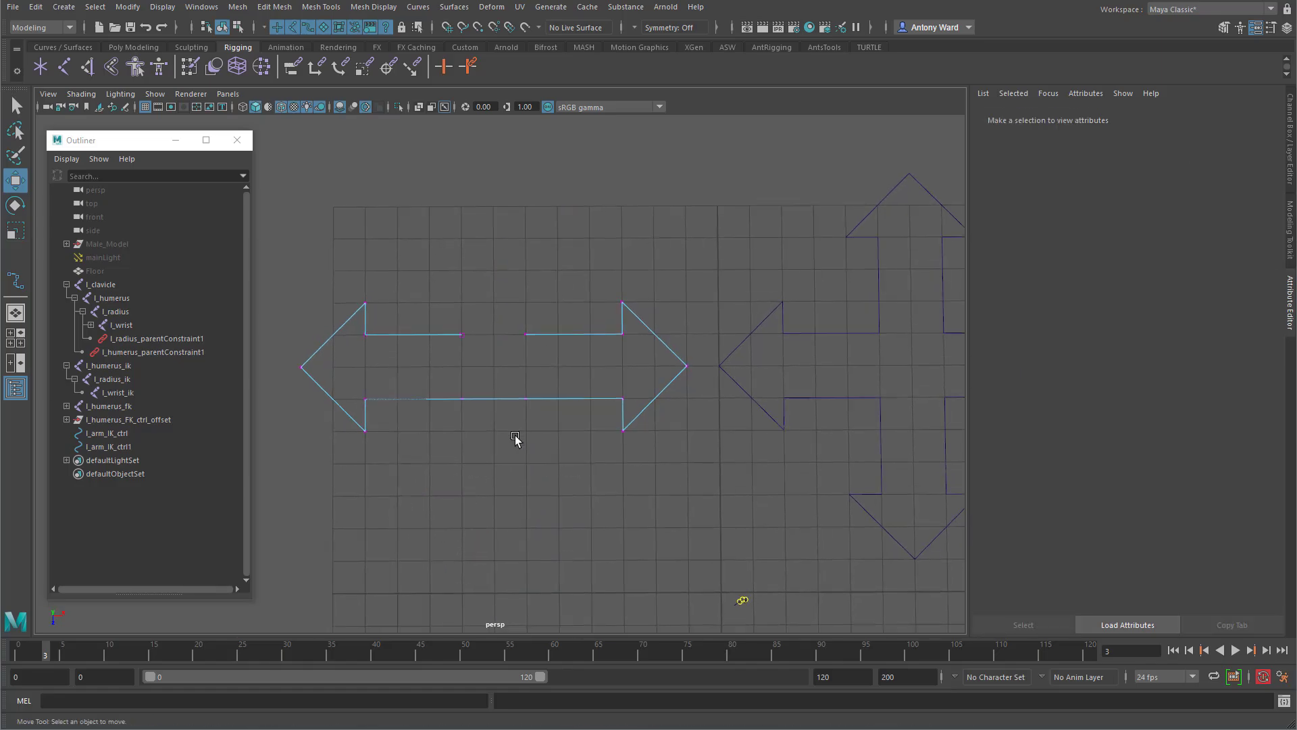
right_click_drag(515, 438, 607, 427, "alt")
middle_click_drag(607, 426, 627, 439, "alt")
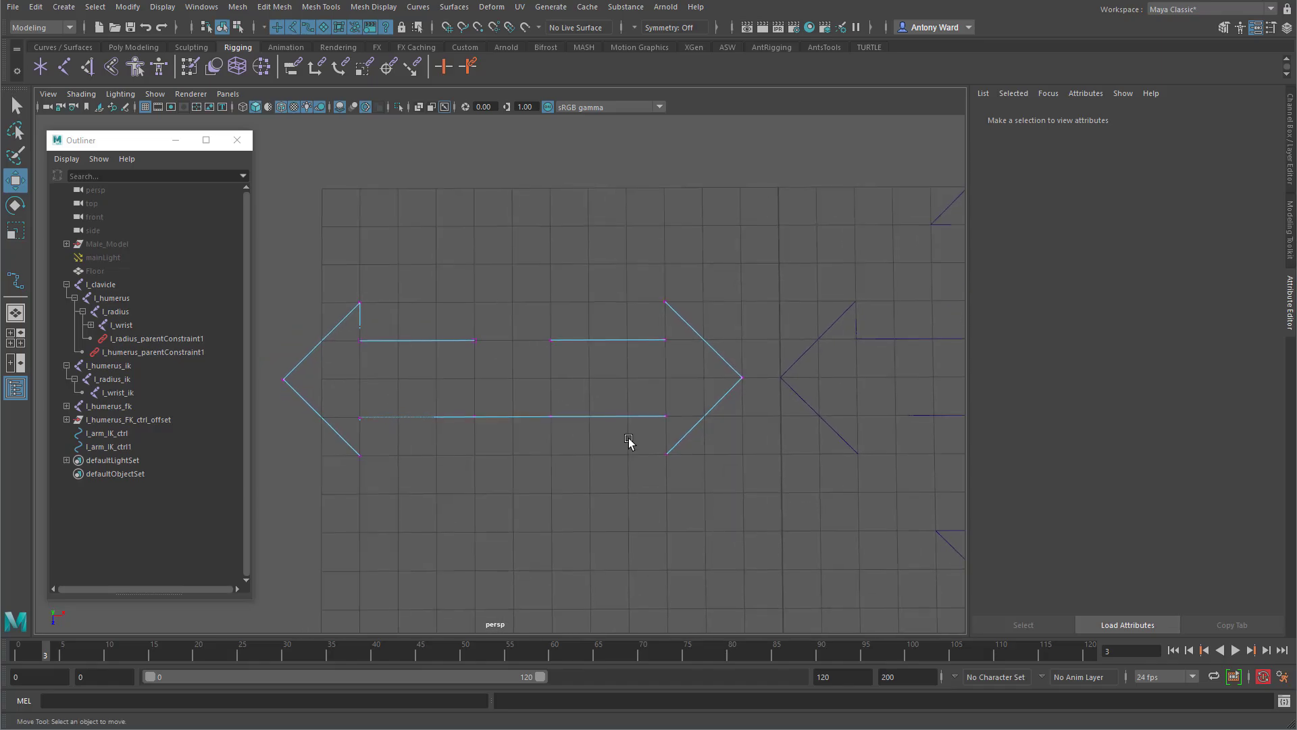
left_click(546, 336)
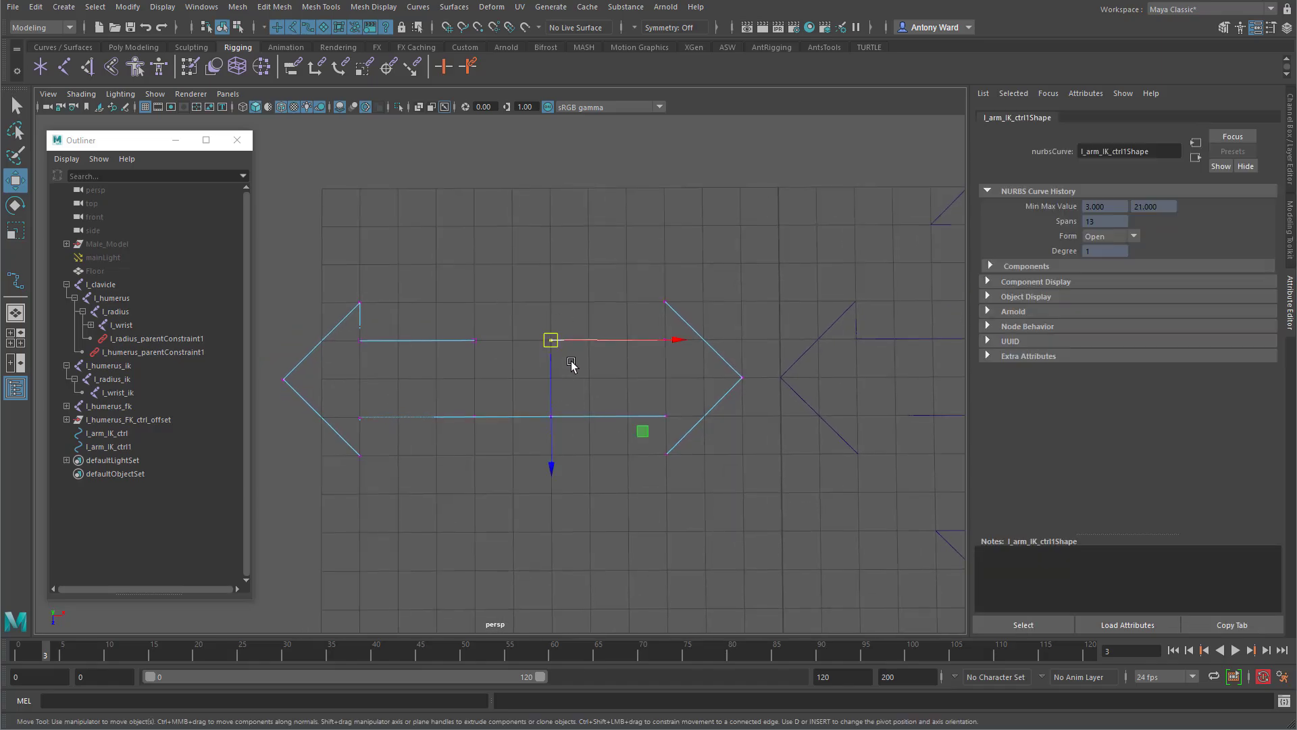
key("x")
middle_click_drag(485, 343, 476, 341)
left_click_drag(521, 389, 575, 440)
key("x")
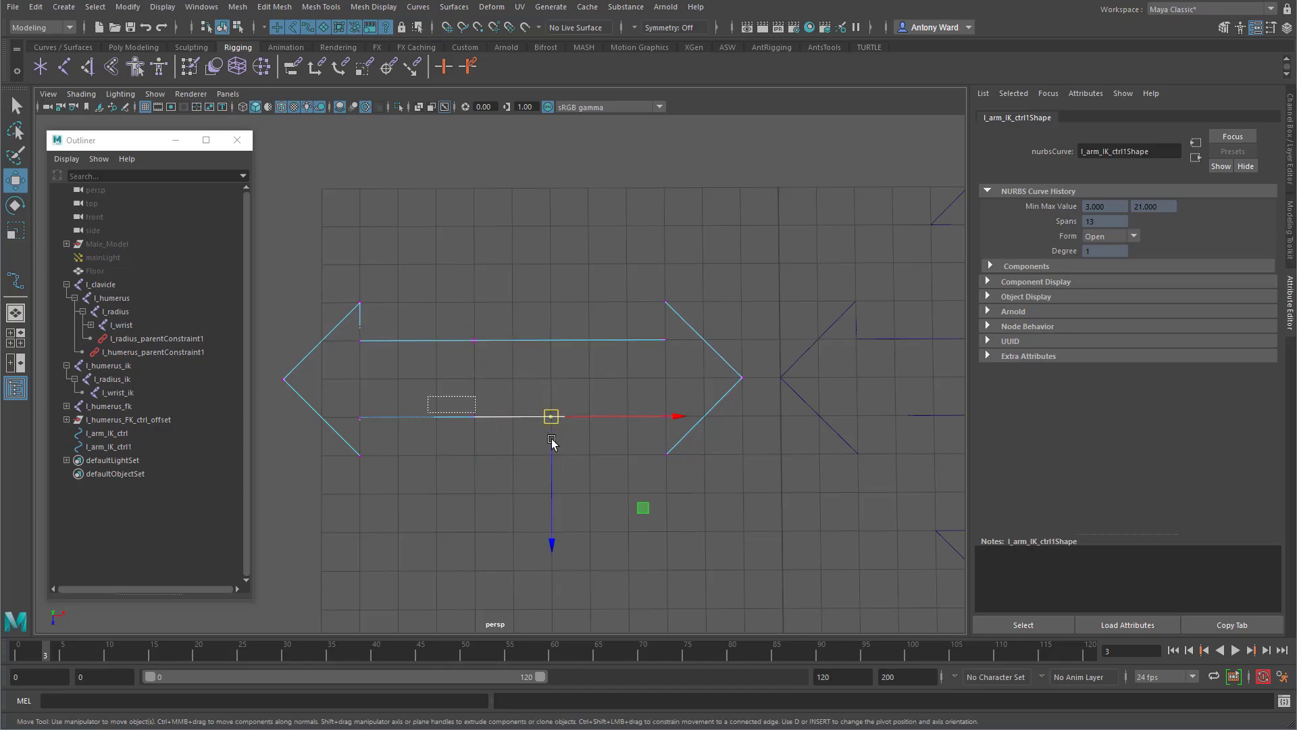
left_click(608, 451)
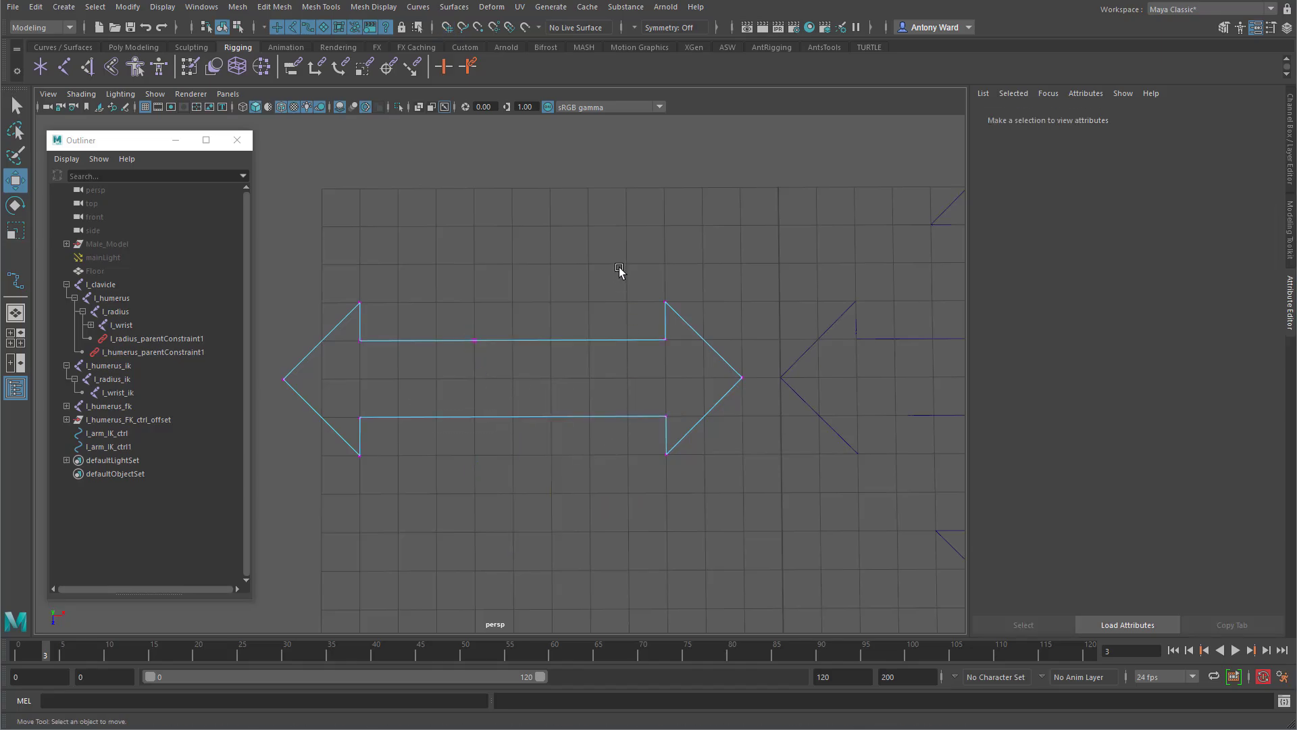
Move the two inner corners of the two-way arrow's right head three grid units toward the left head.
left_click_drag(684, 312, 673, 352)
left_click(596, 460)
key("x")
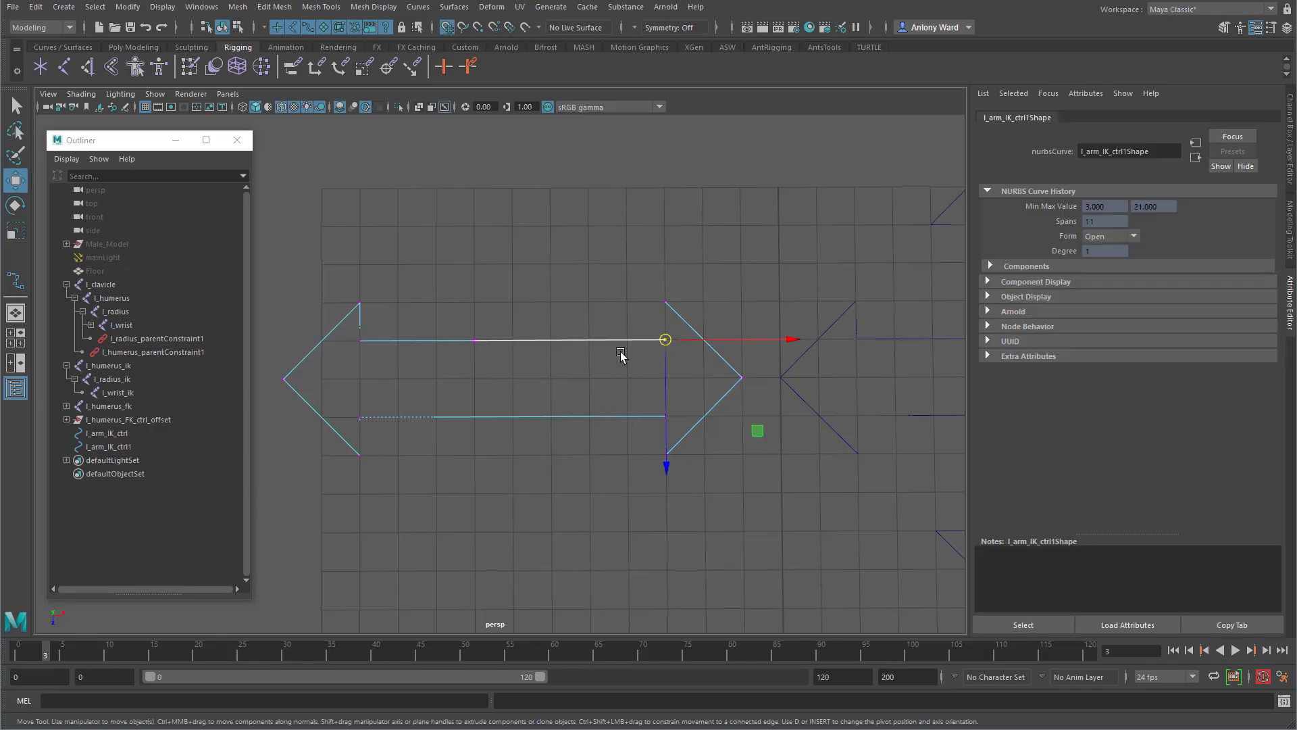
middle_click_drag(558, 343, 552, 341)
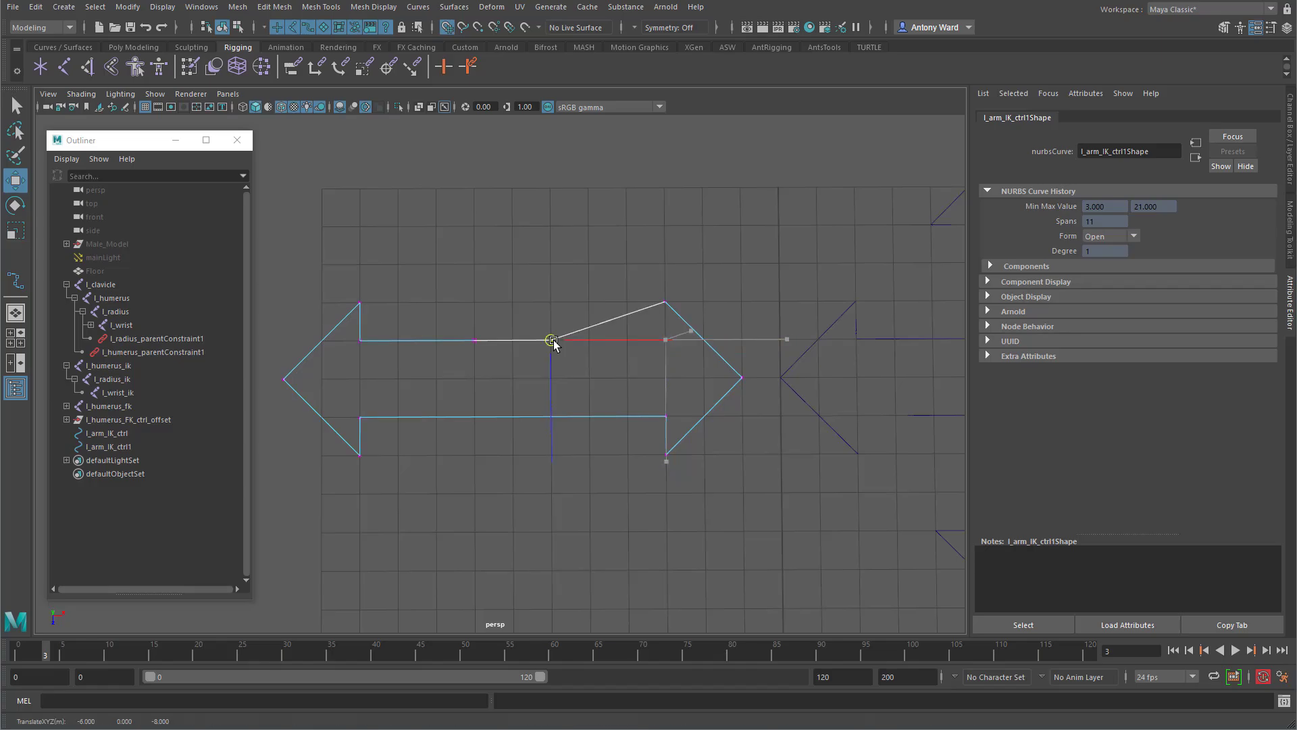
left_click_drag(635, 395, 679, 436)
key("x")
middle_click_drag(568, 422, 552, 417)
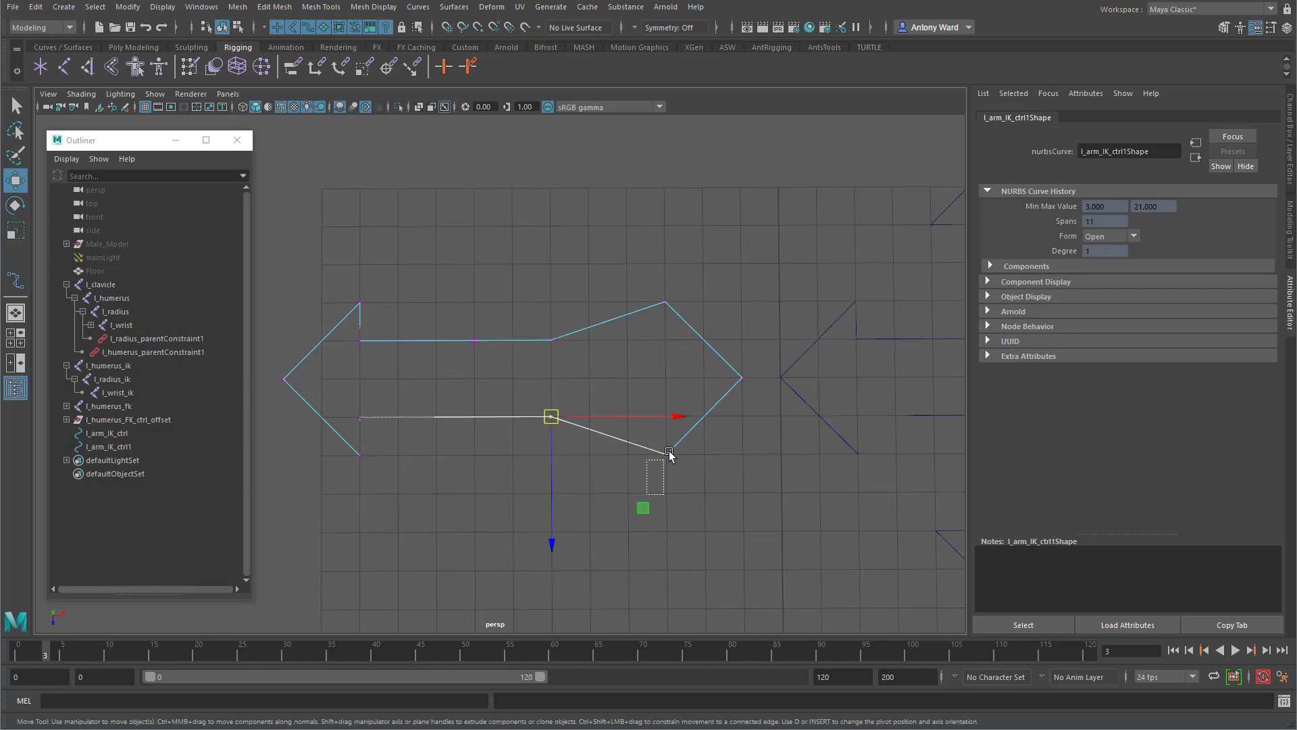
Move the right head's lower and upper outer vertices and its tip inward three grid units, shortening the two-way arrow.
left_click_drag(672, 450, 661, 463)
middle_click_drag(571, 460, 551, 455)
left_click_drag(642, 273, 702, 331)
key("x")
middle_click_drag(557, 277, 554, 306)
left_click_drag(721, 356, 759, 396)
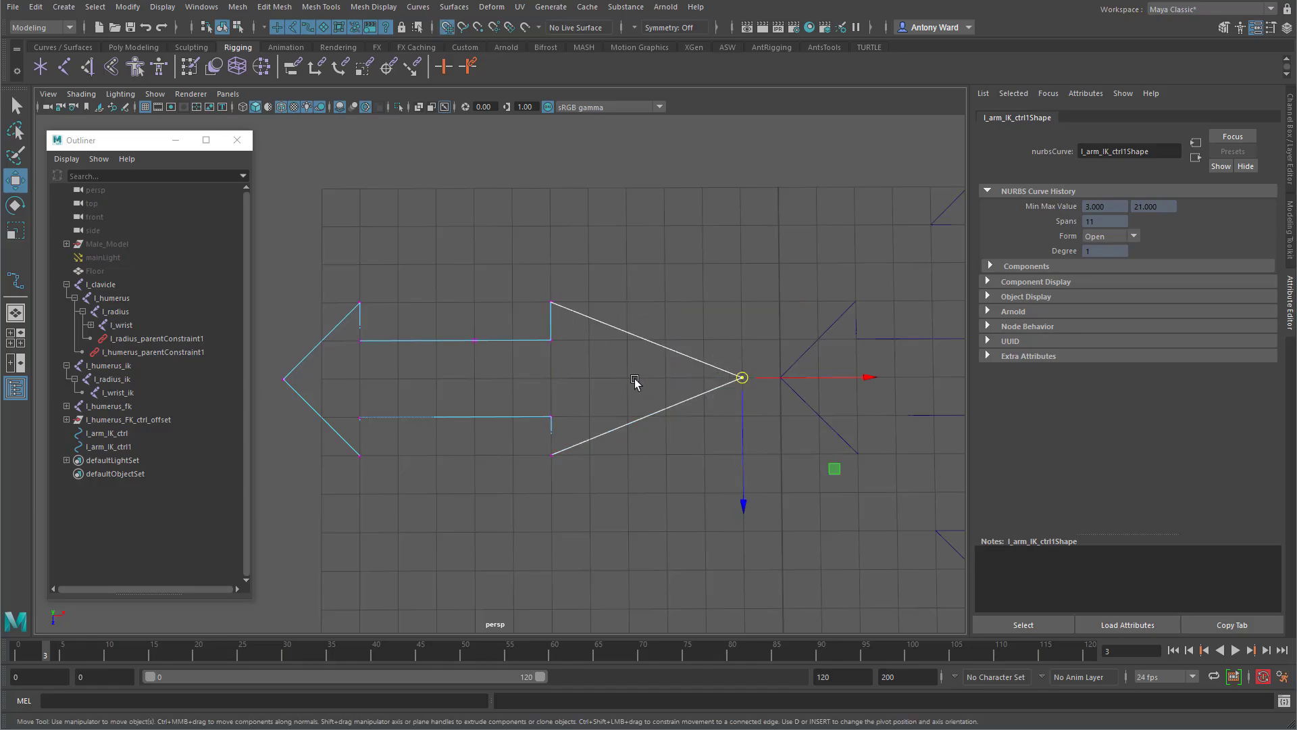
key("x")
middle_click_drag(637, 379, 629, 376)
left_click_drag(448, 310, 500, 367)
left_click(692, 458)
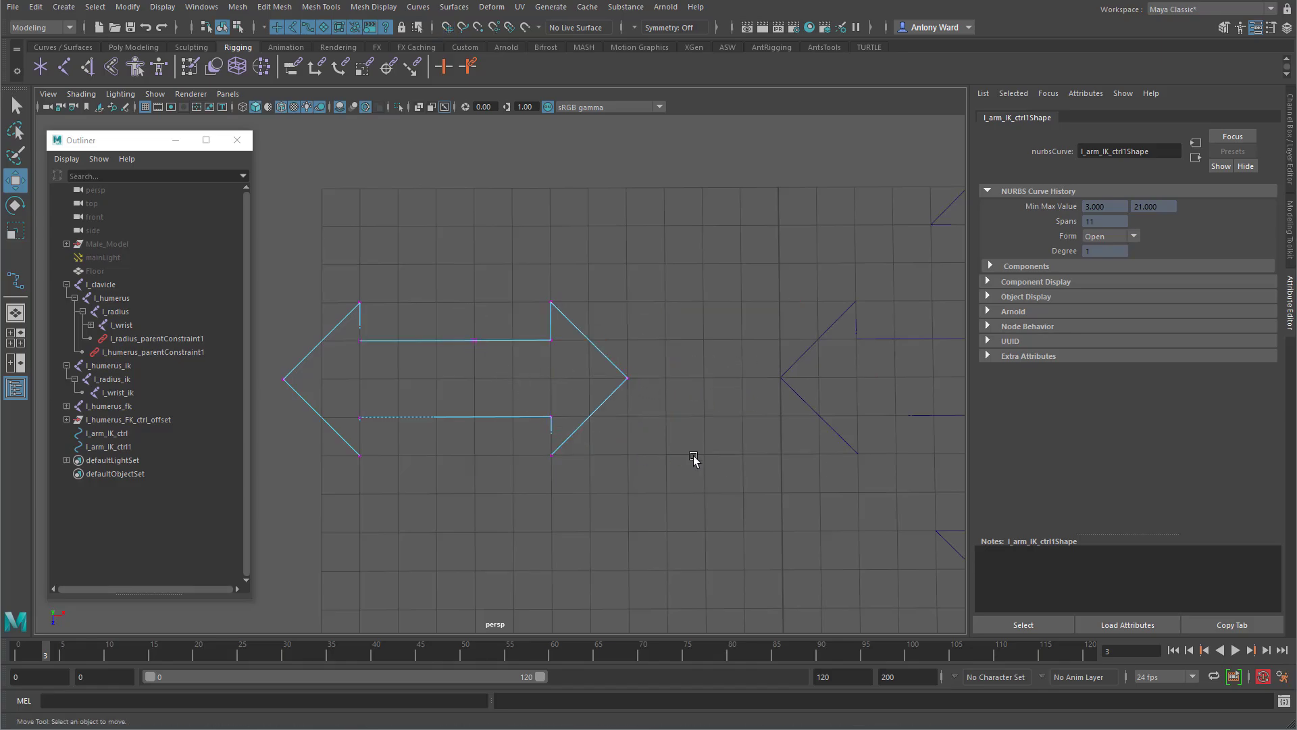
Return the two-way arrow curve to object mode and rename it as l_arm_ctrl.
left_click_drag(635, 527, 574, 412, "alt")
right_click_drag(574, 414, 637, 392)
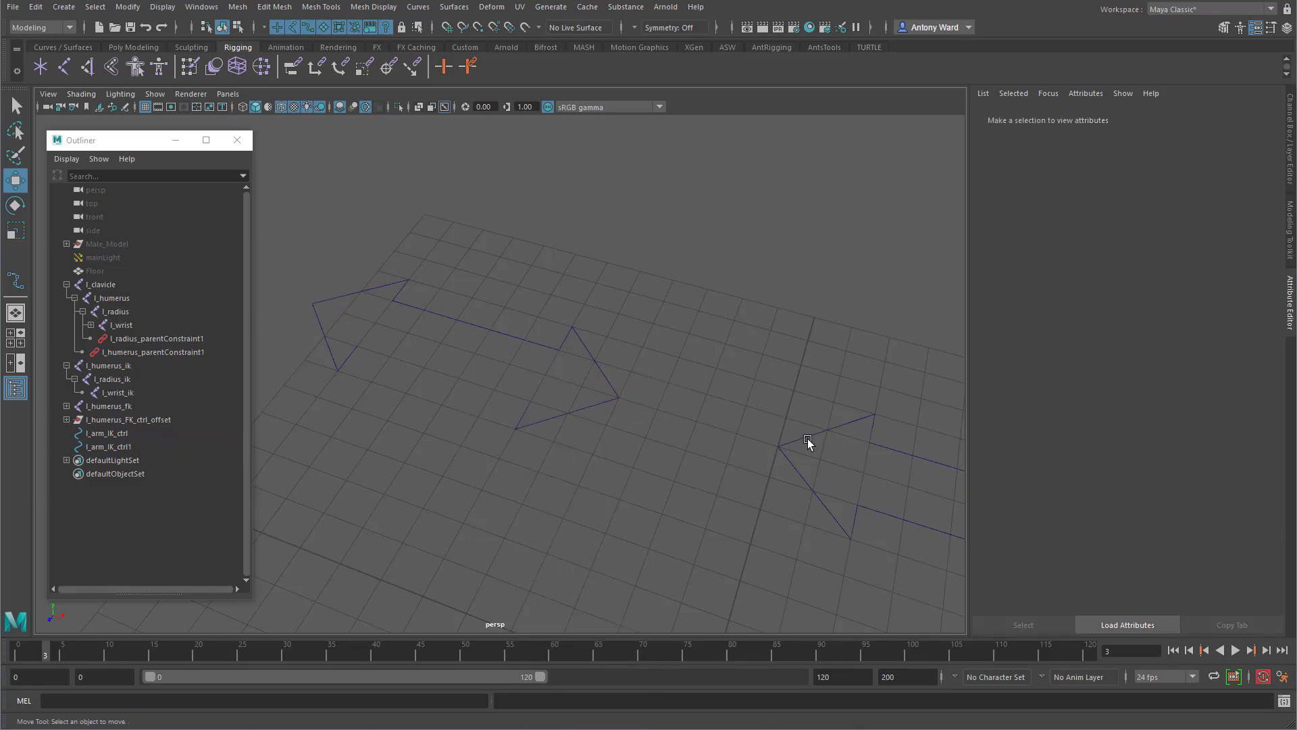
left_click_drag(811, 443, 513, 443, "alt")
right_click_drag(505, 431, 665, 409, "alt")
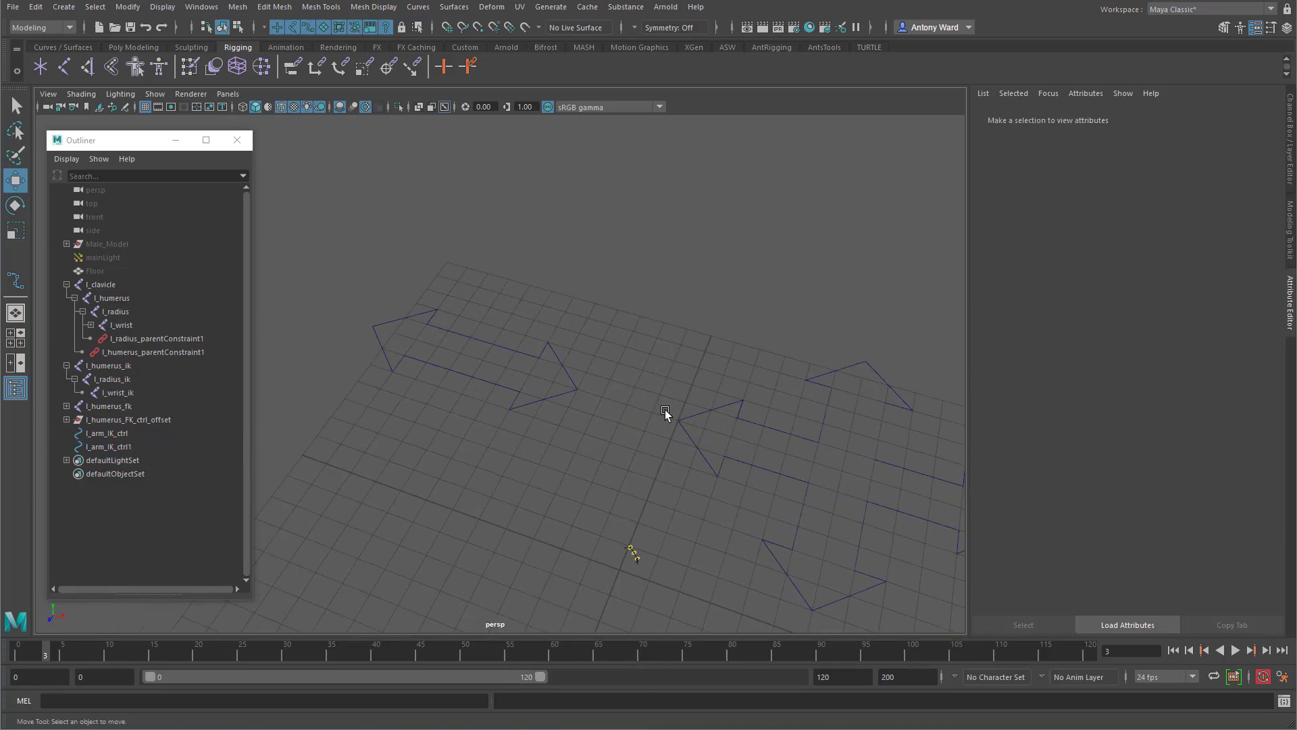
left_click(546, 388)
double_click(125, 447)
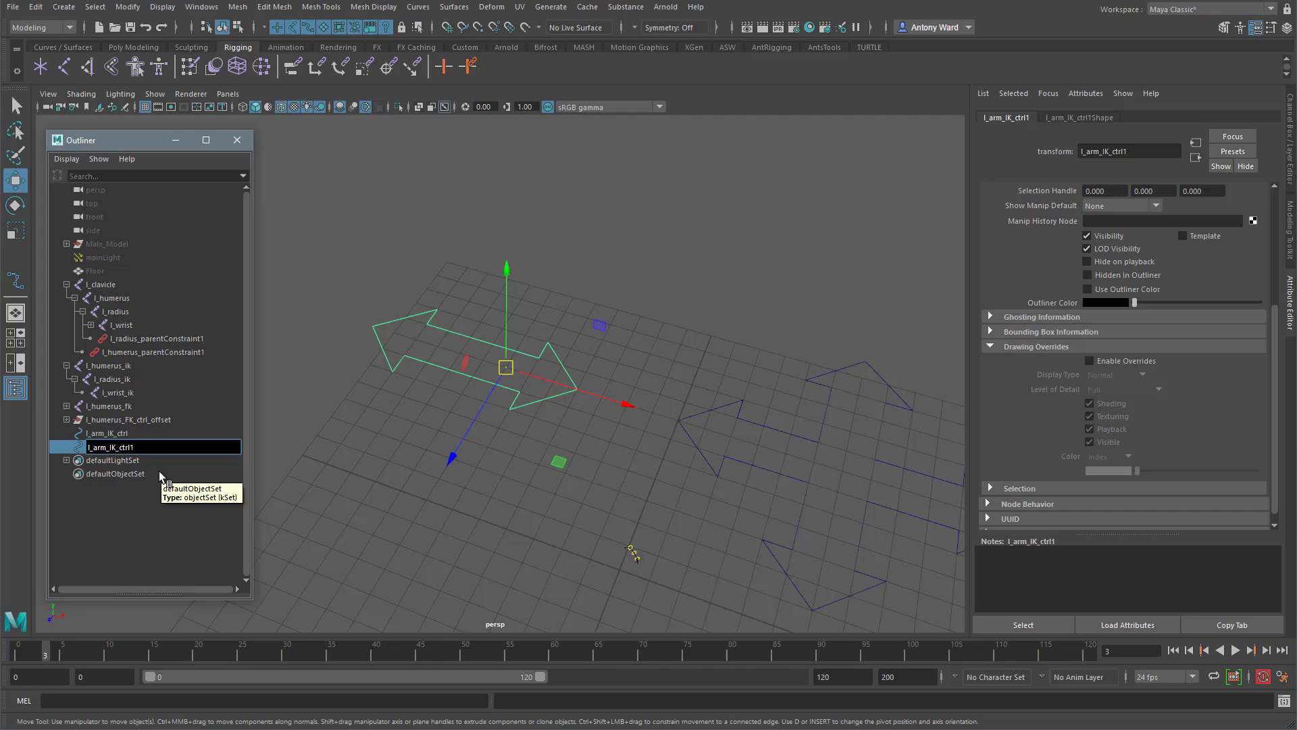
key("BackSpace")
key("BackSpace")
key("End")
key("BackSpace")
key("Return")
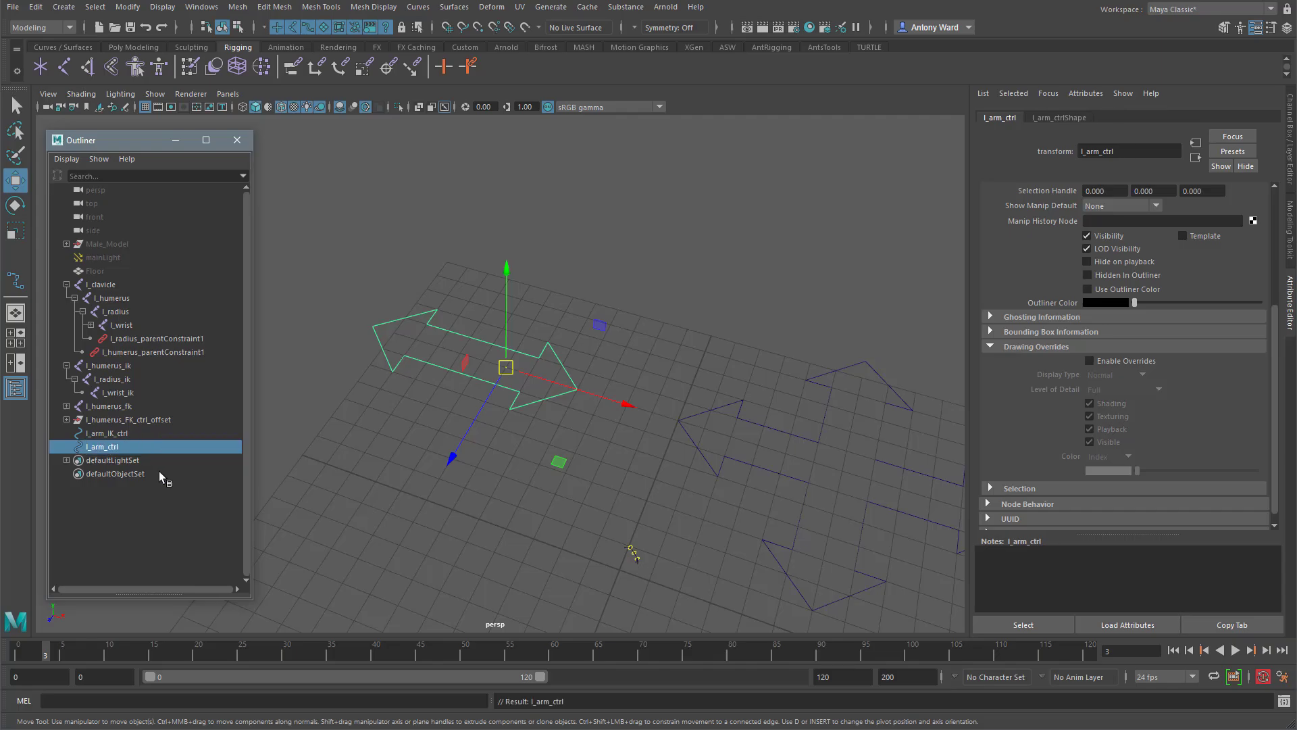
Center the pivot of the l_arm_ctrl curve.
left_click(128, 7)
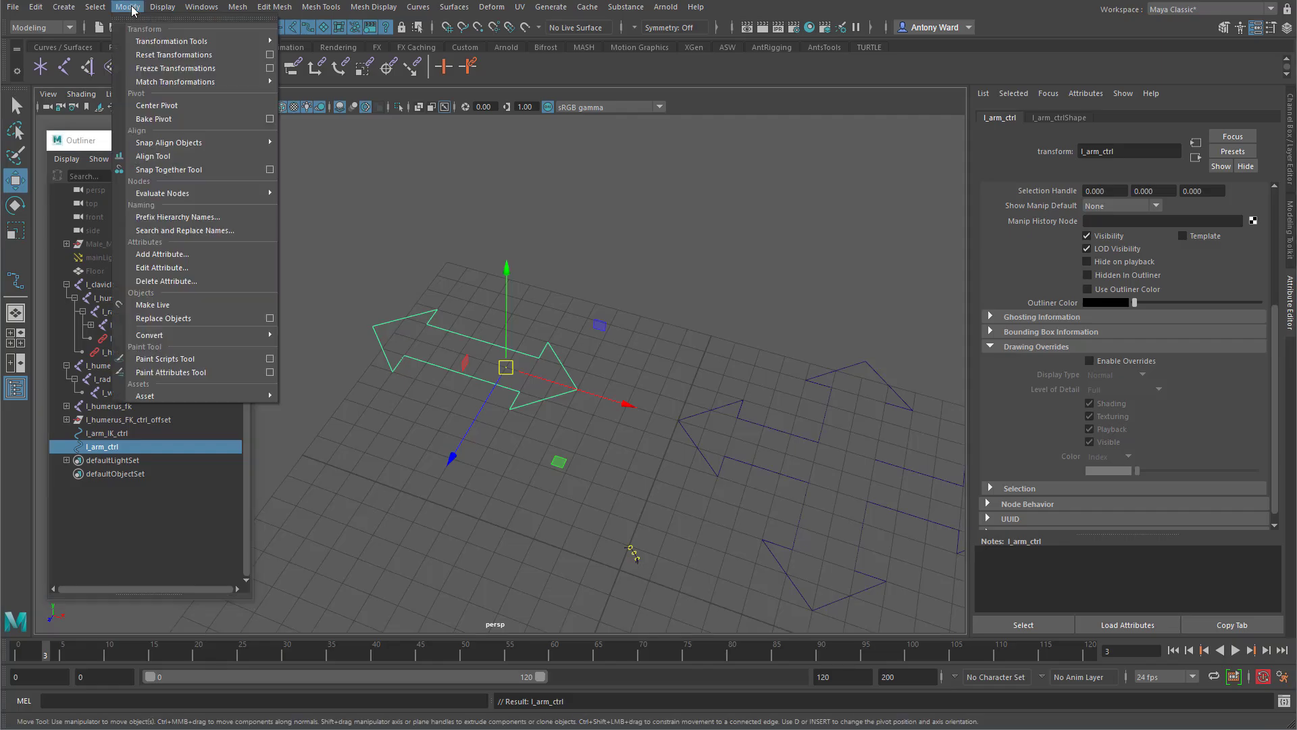
left_click(171, 106)
middle_click_drag(737, 561, 658, 472, "alt")
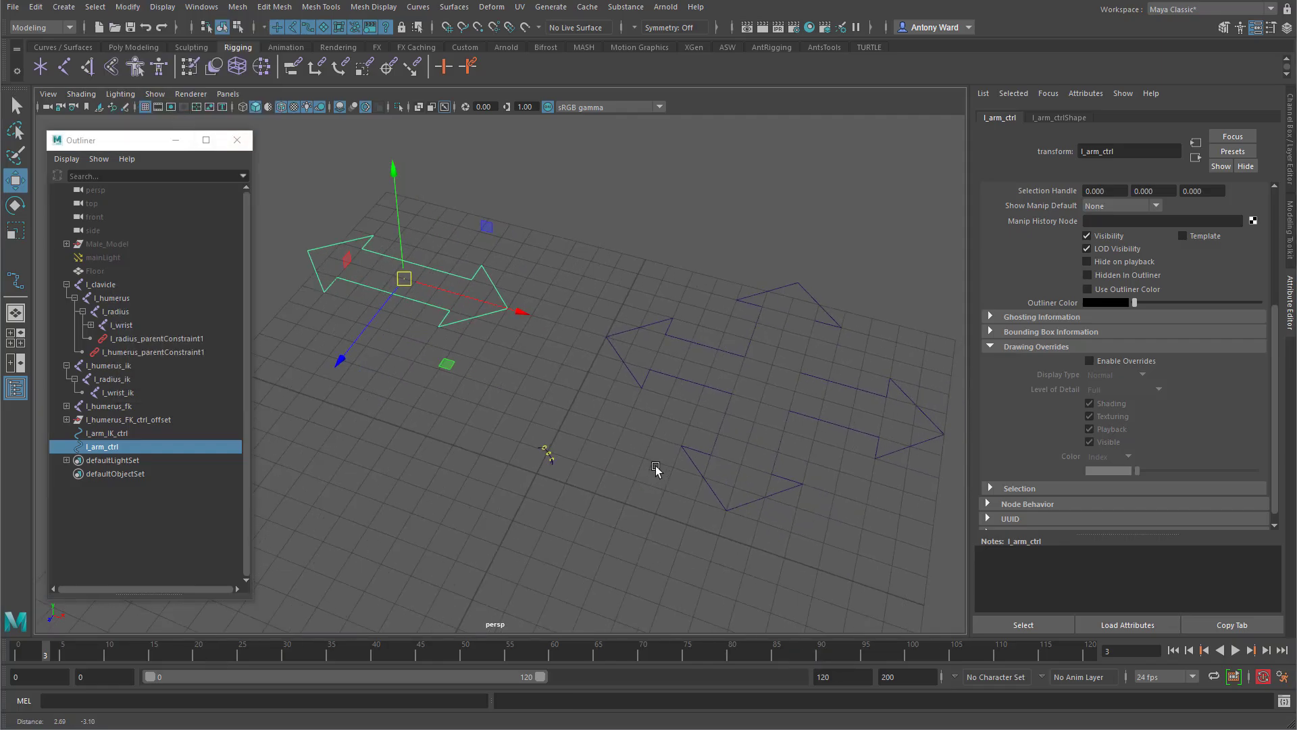
right_click_drag(658, 472, 782, 423, "alt")
Snap the four-way arrow control l_arm_IK_ctrl onto the left wrist joint.
left_click(784, 421)
middle_click_drag(716, 504, 646, 410, "alt")
right_click_drag(647, 411, 693, 412, "alt")
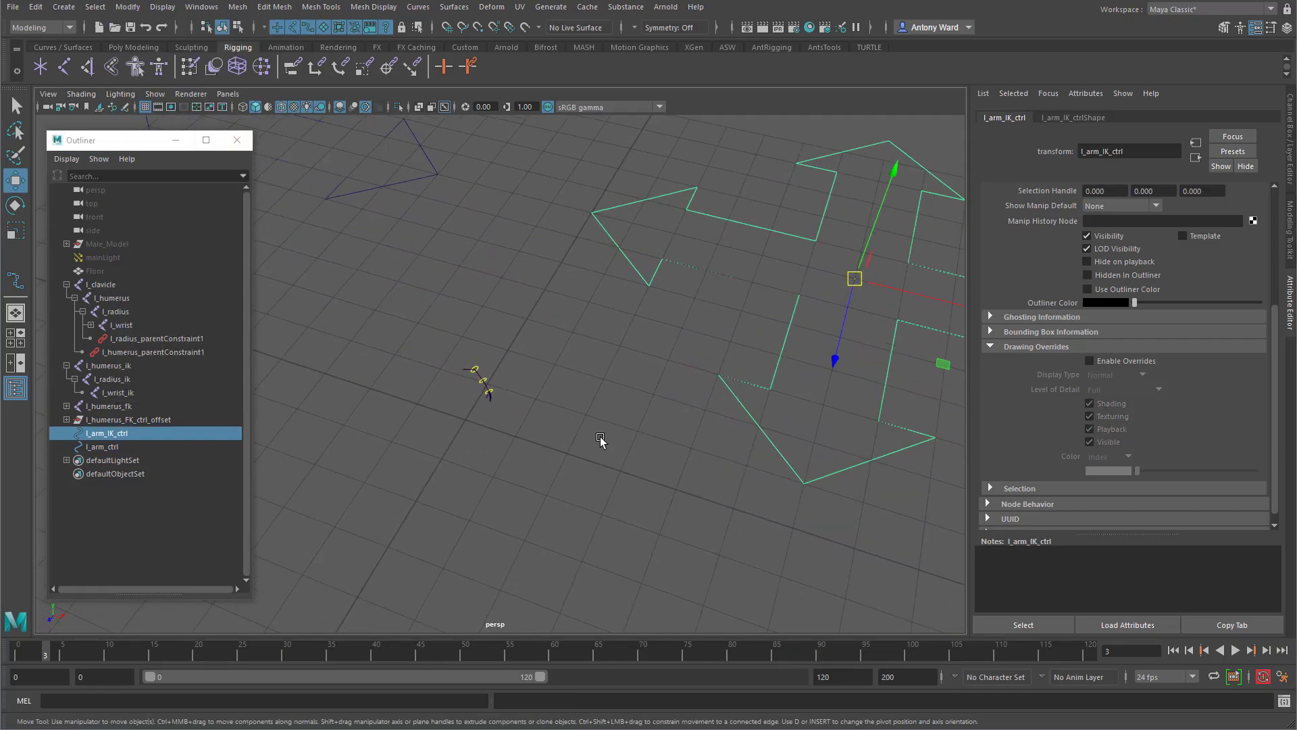
middle_click_drag(471, 453, 570, 419, "alt")
mouse_move(571, 420)
right_mouse_down("alt")
mouse_move(752, 418)
mouse_move(518, 457)
mouse_move(581, 440)
right_mouse_up("alt")
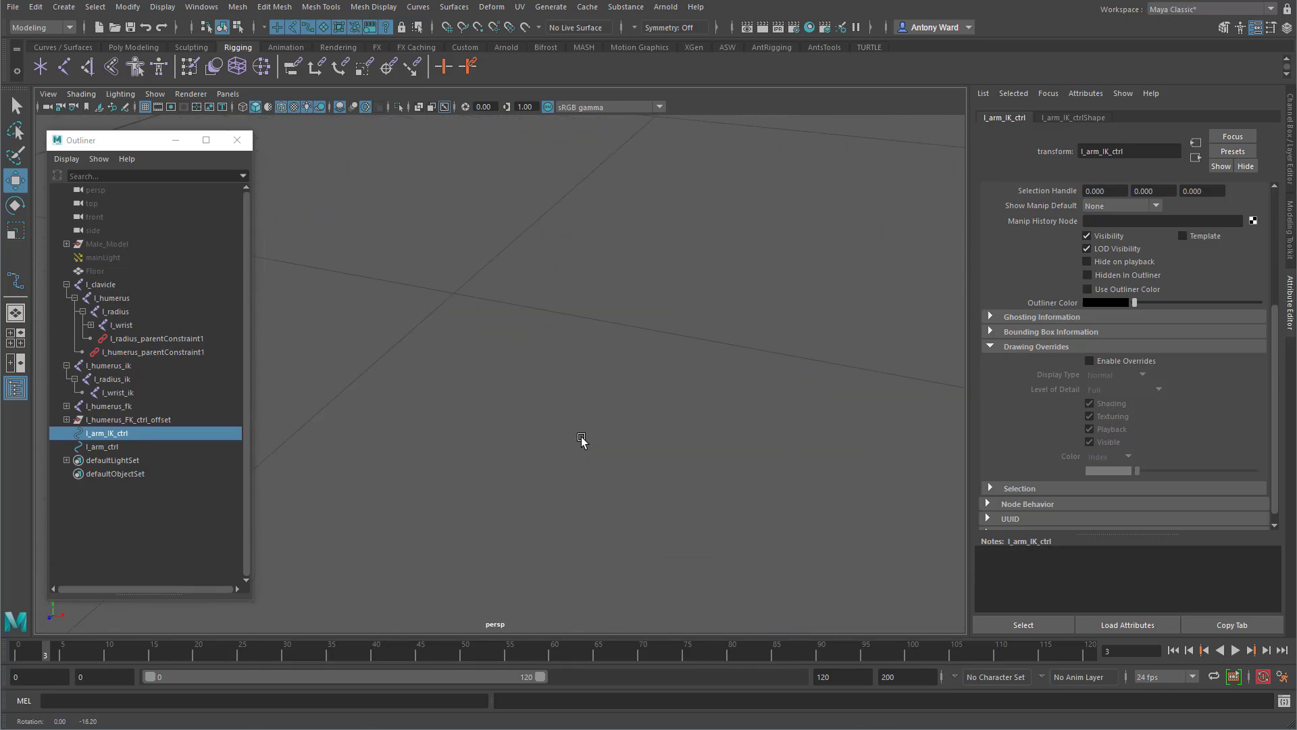
middle_click_drag(582, 440, 590, 591, "alt")
middle_click_drag(684, 410, 602, 544, "alt")
right_click_drag(602, 544, 623, 512, "alt")
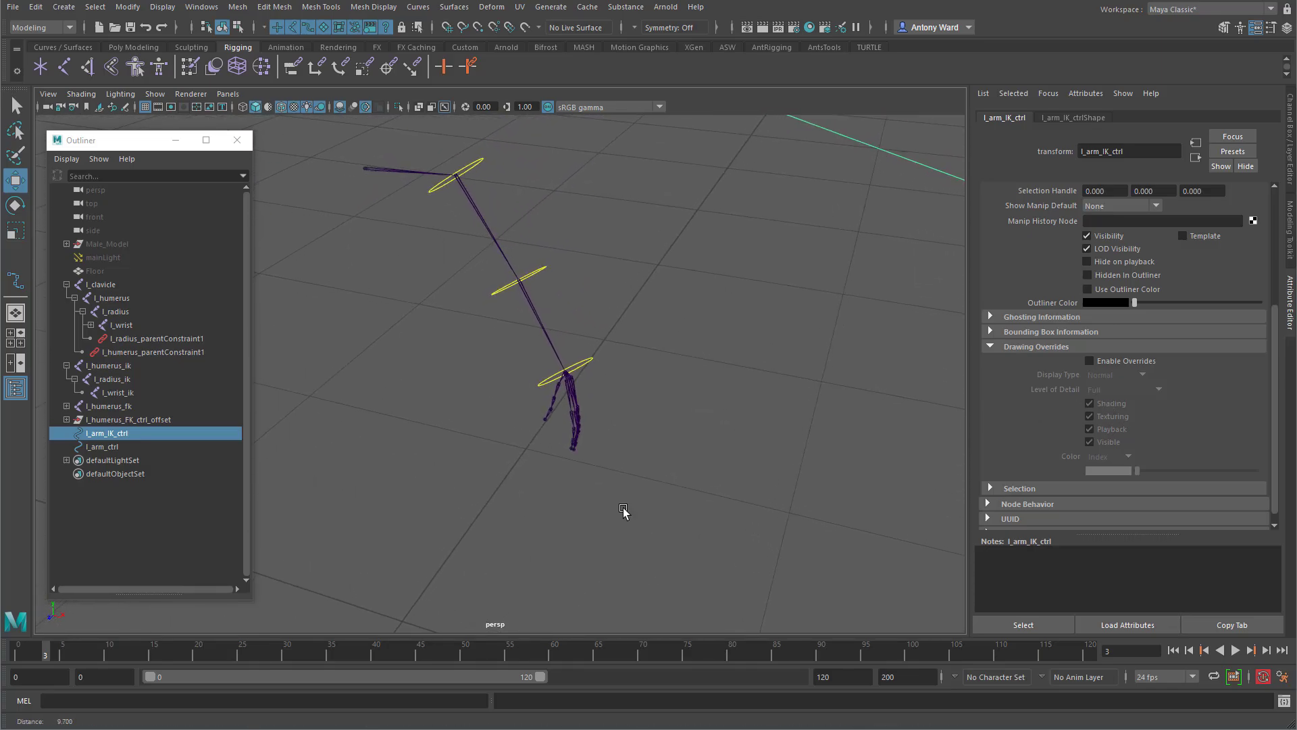
left_click(571, 380)
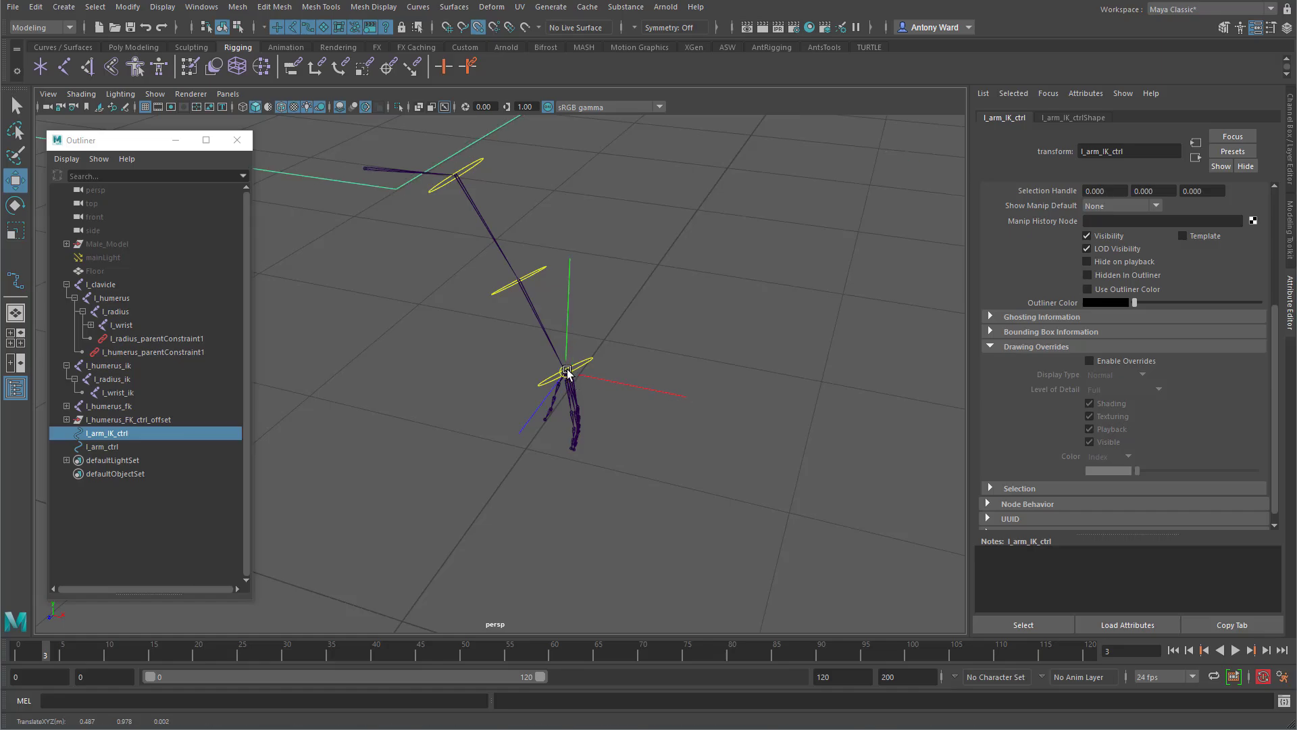
Scale the four-way arrow control l_arm_IK_ctrl down until it is only slightly wider than the wrist's FK circle.
key("r")
left_click_drag(568, 377, 223, 381)
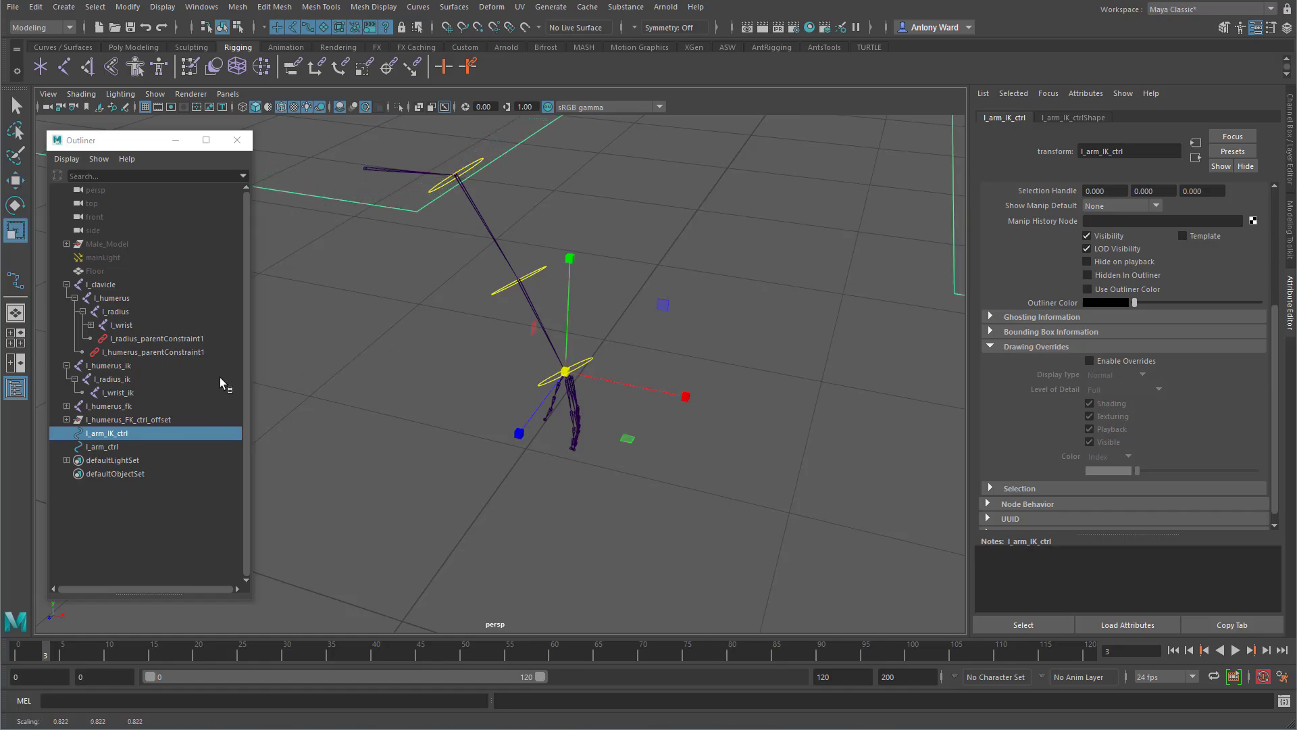
left_click_drag(567, 372, 225, 359)
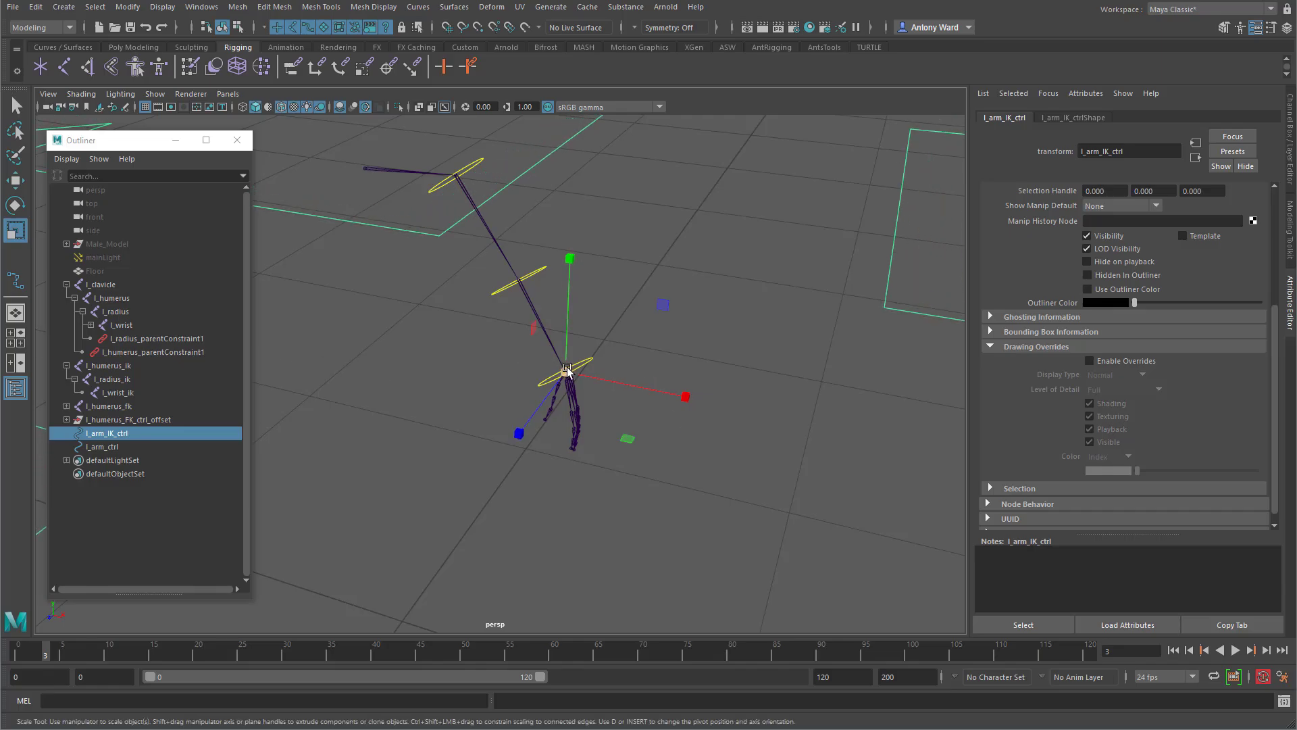
left_click_drag(568, 371, 435, 374)
left_click_drag(565, 372, 447, 389)
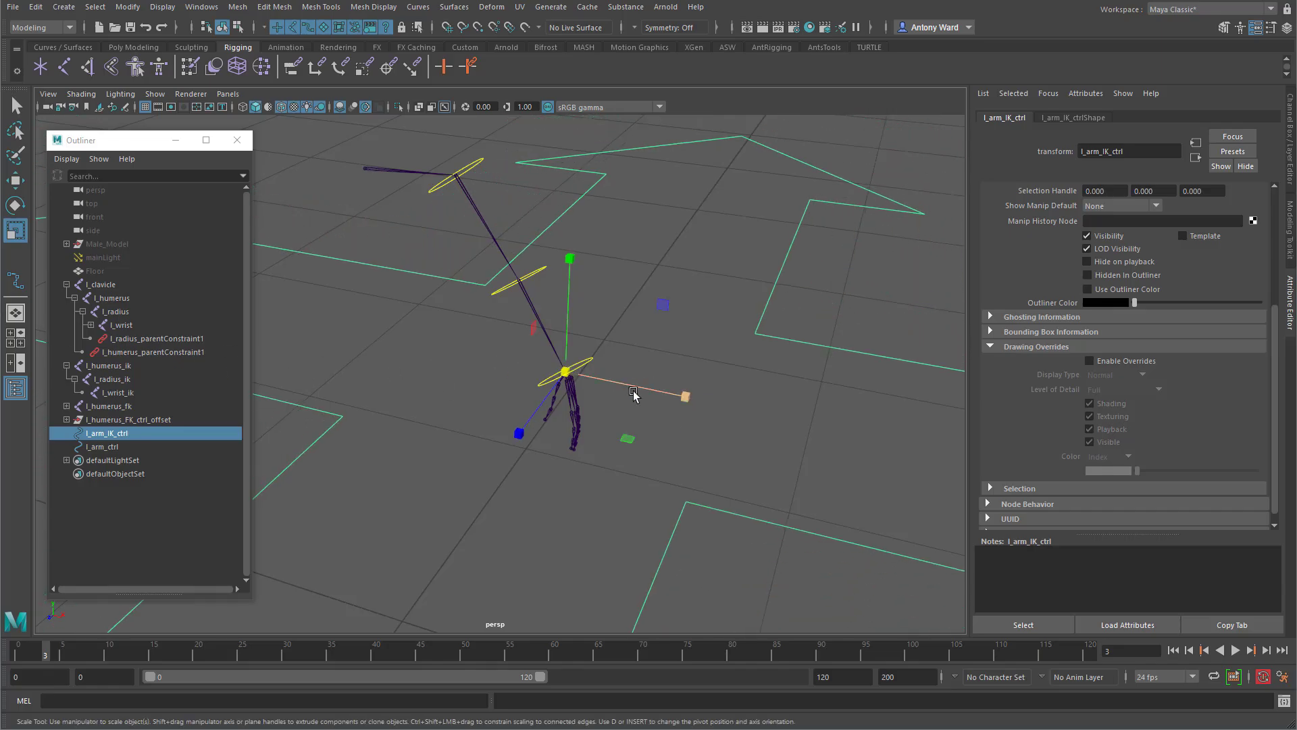
left_click_drag(564, 371, 270, 358)
left_click_drag(565, 372, 96, 331)
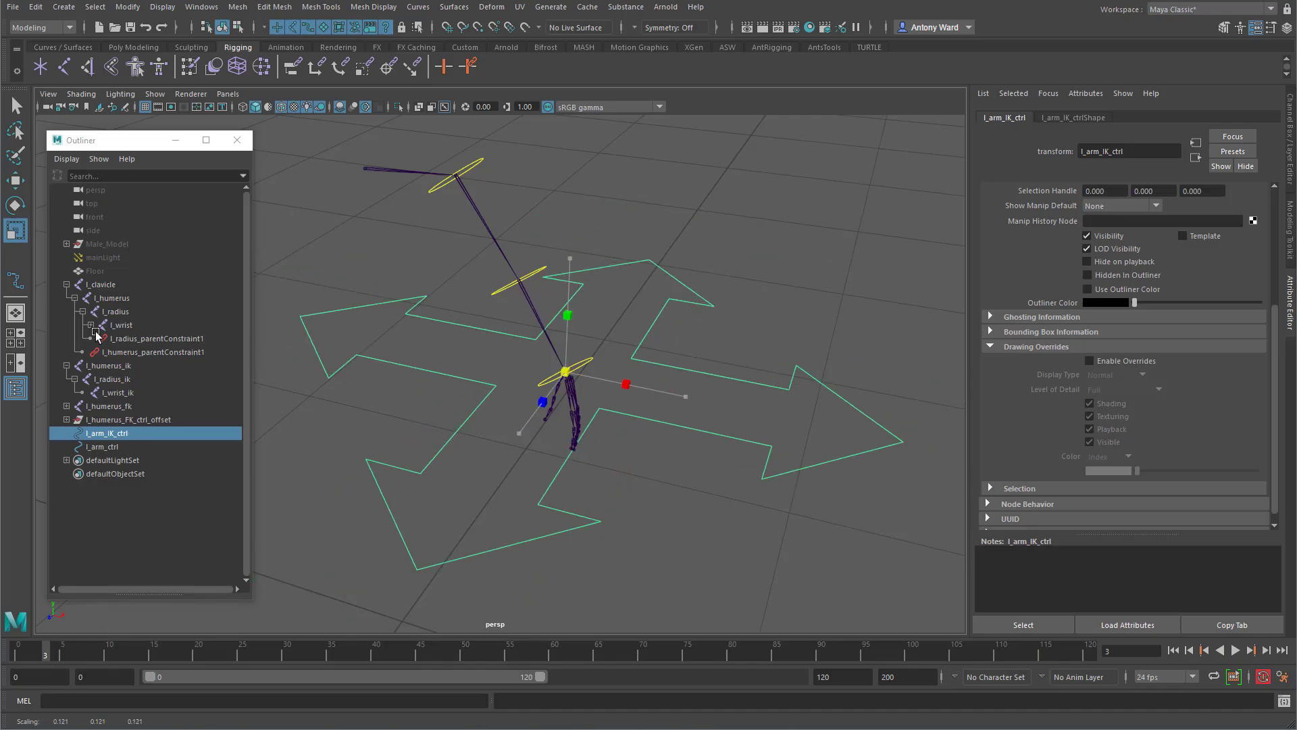
left_click_drag(564, 372, 296, 362)
key("f")
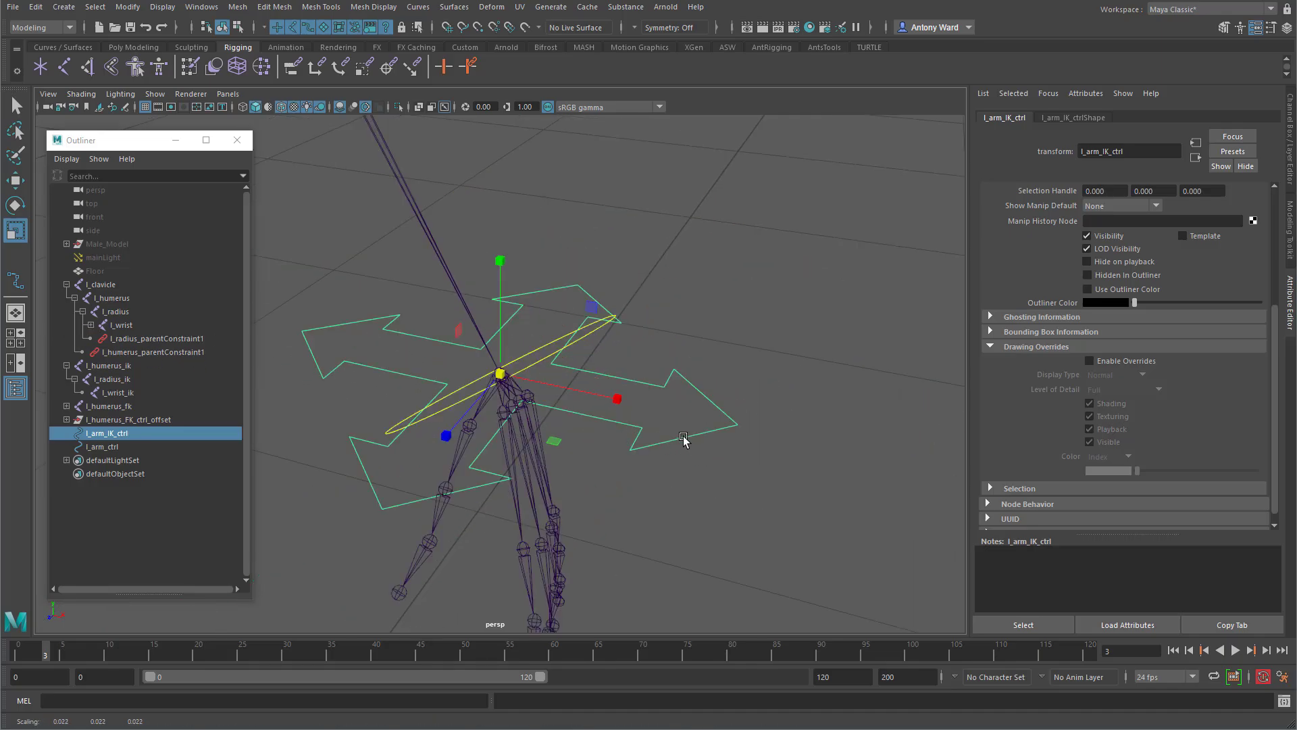
left_click_drag(684, 439, 616, 453, "alt")
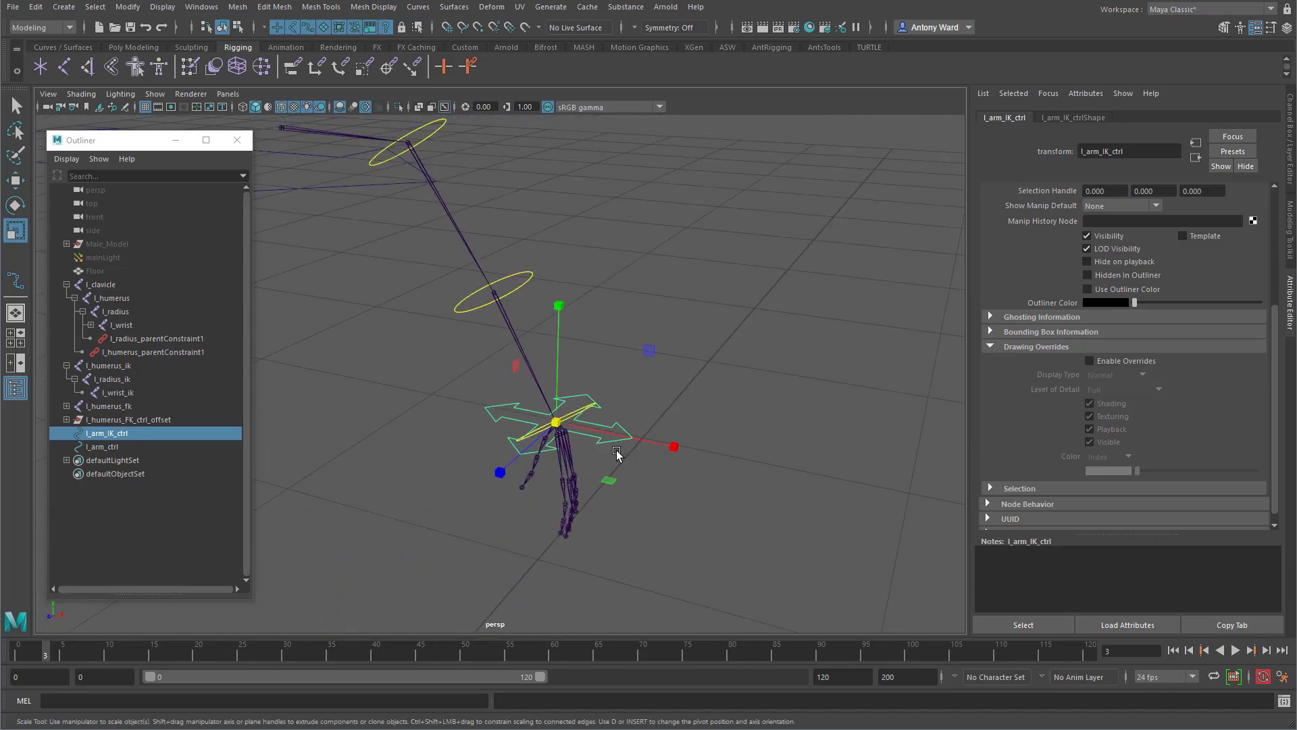
Freeze the transformations of l_arm_IK_ctrl and put the control into its own group.
left_click(128, 7)
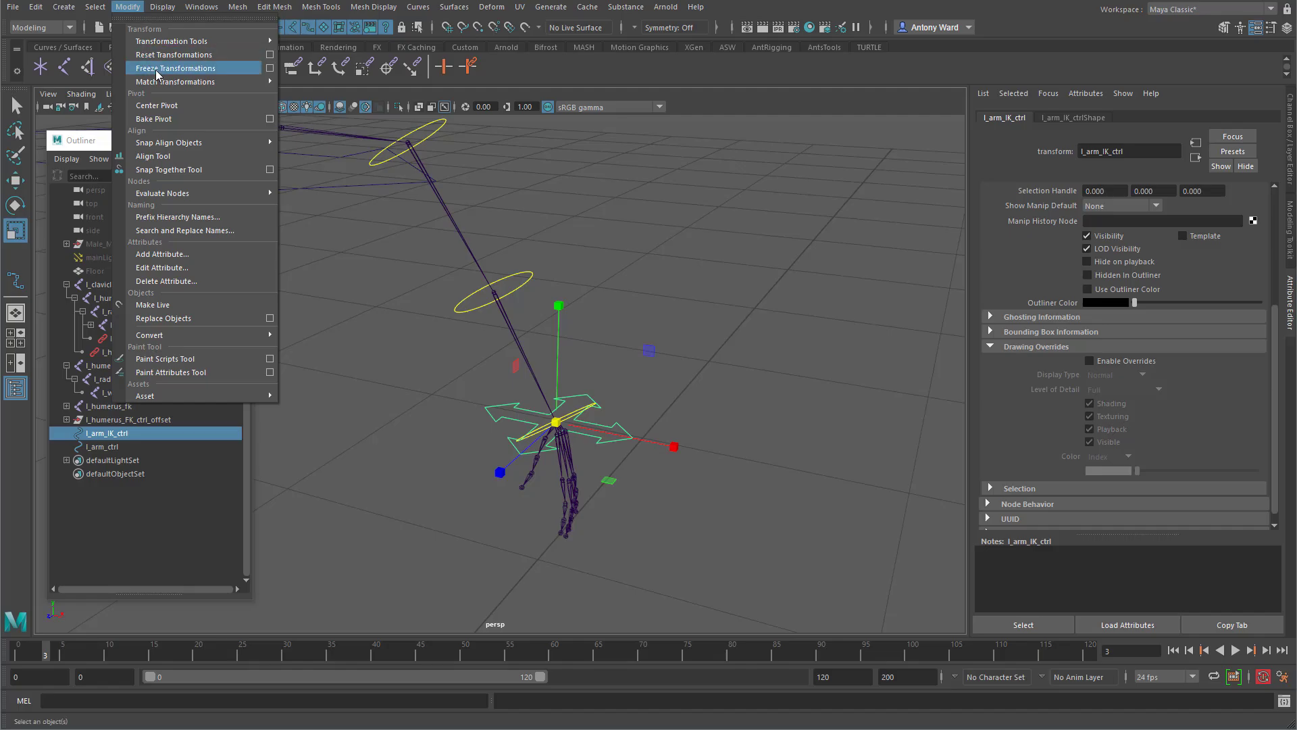
left_click(157, 68)
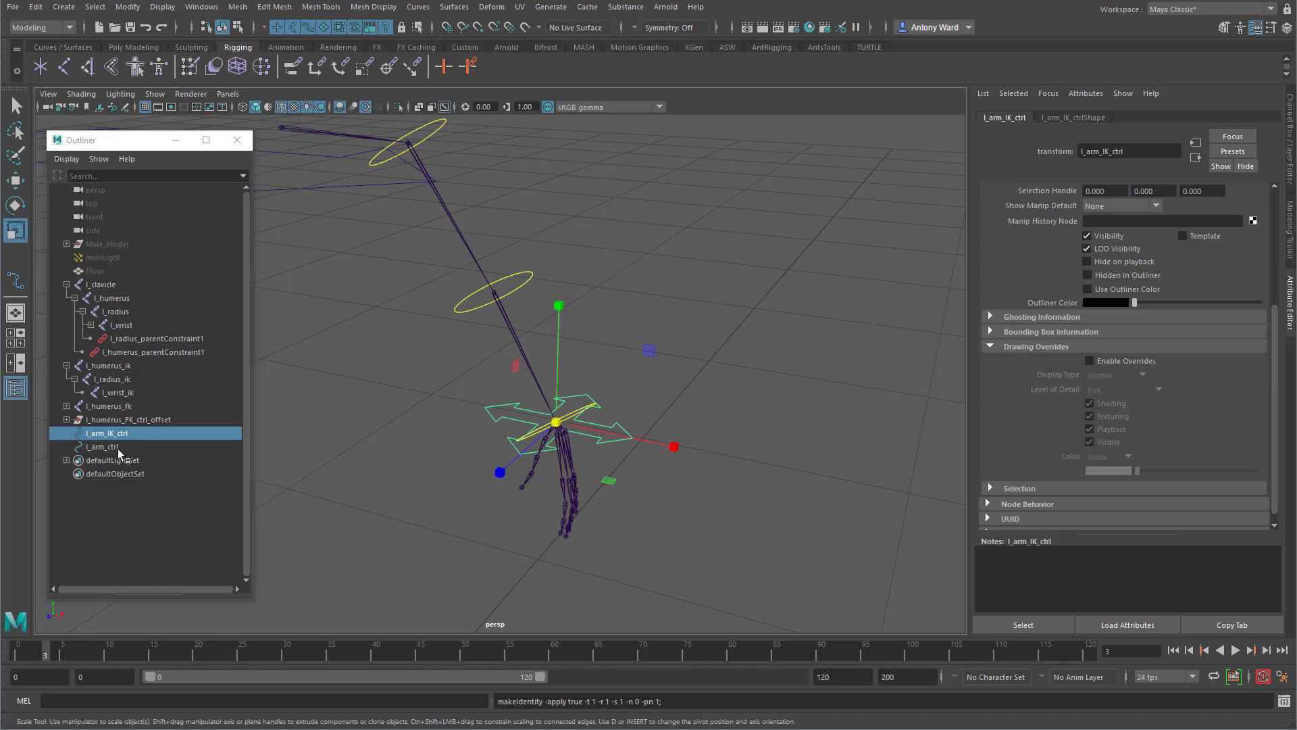
key("ctrl+g")
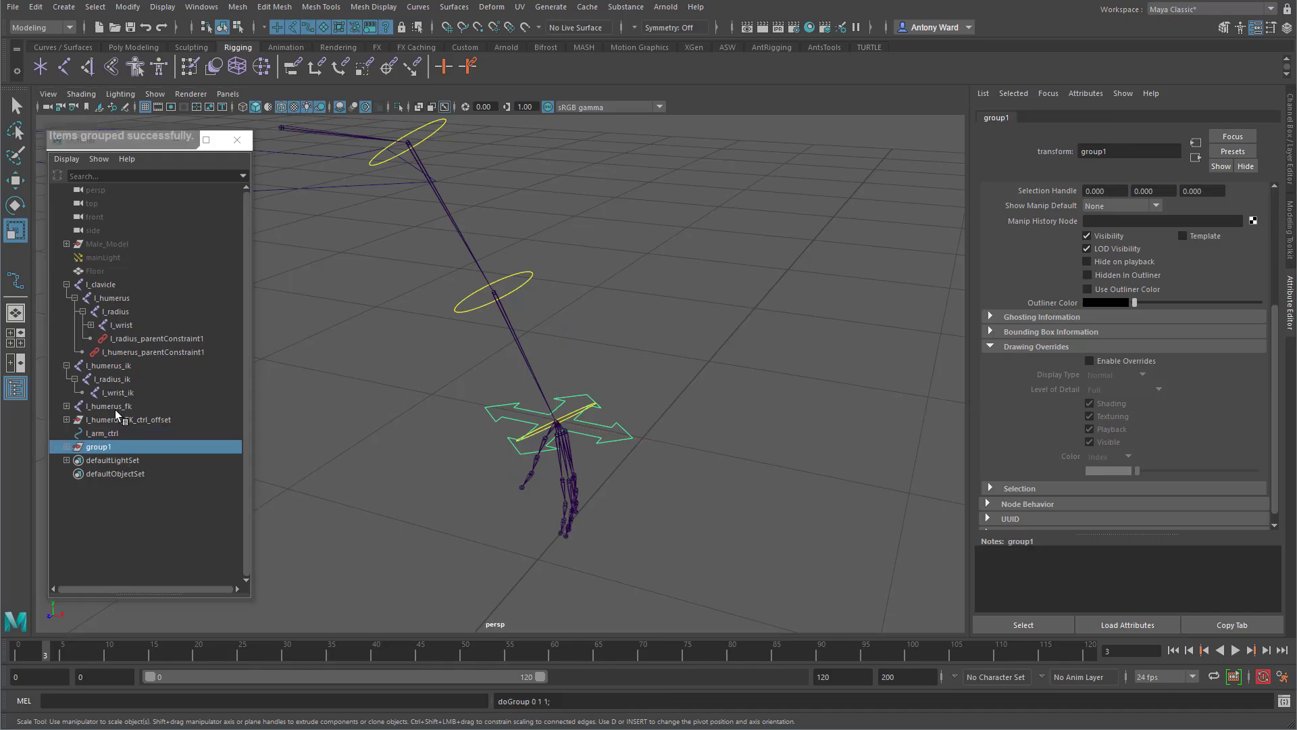
Try to align the new group to the l_wrist_ik joint with a parent constraint while its pivot is at the origin.
left_click(122, 393)
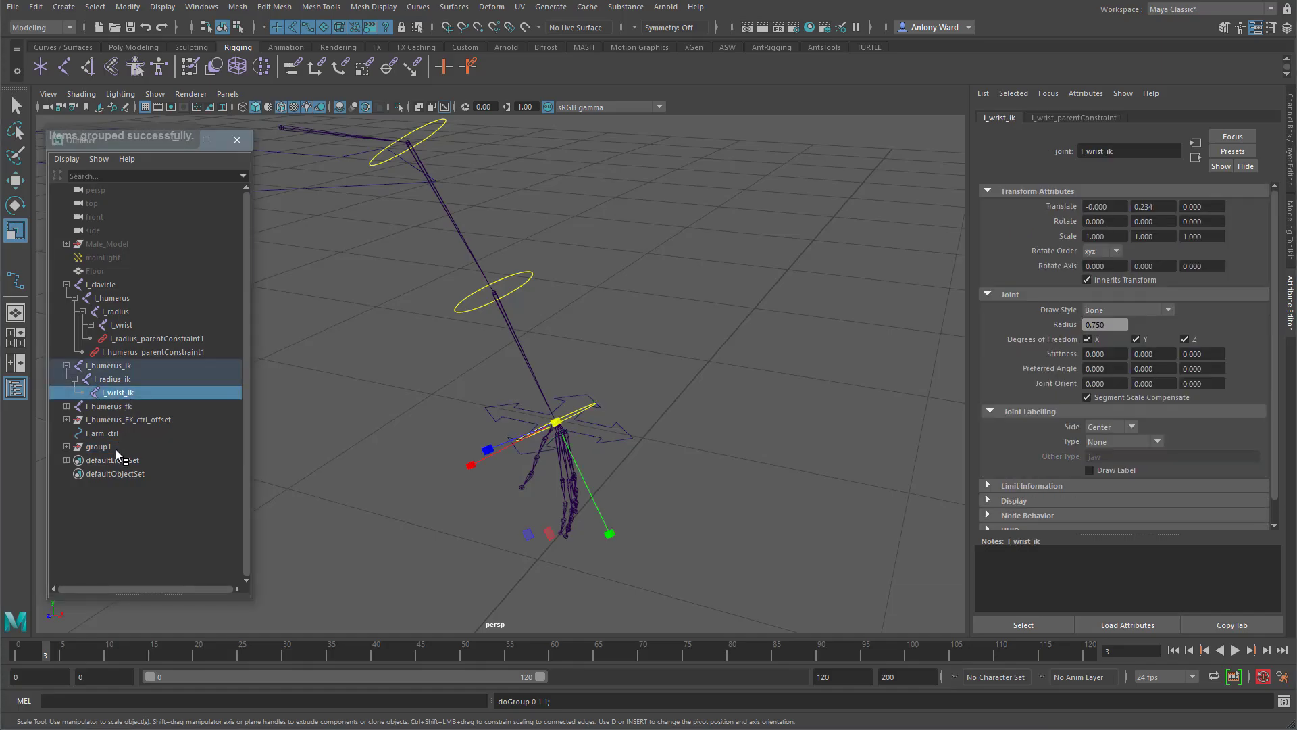
left_click(116, 447, "ctrl")
key("space")
left_click(531, 448)
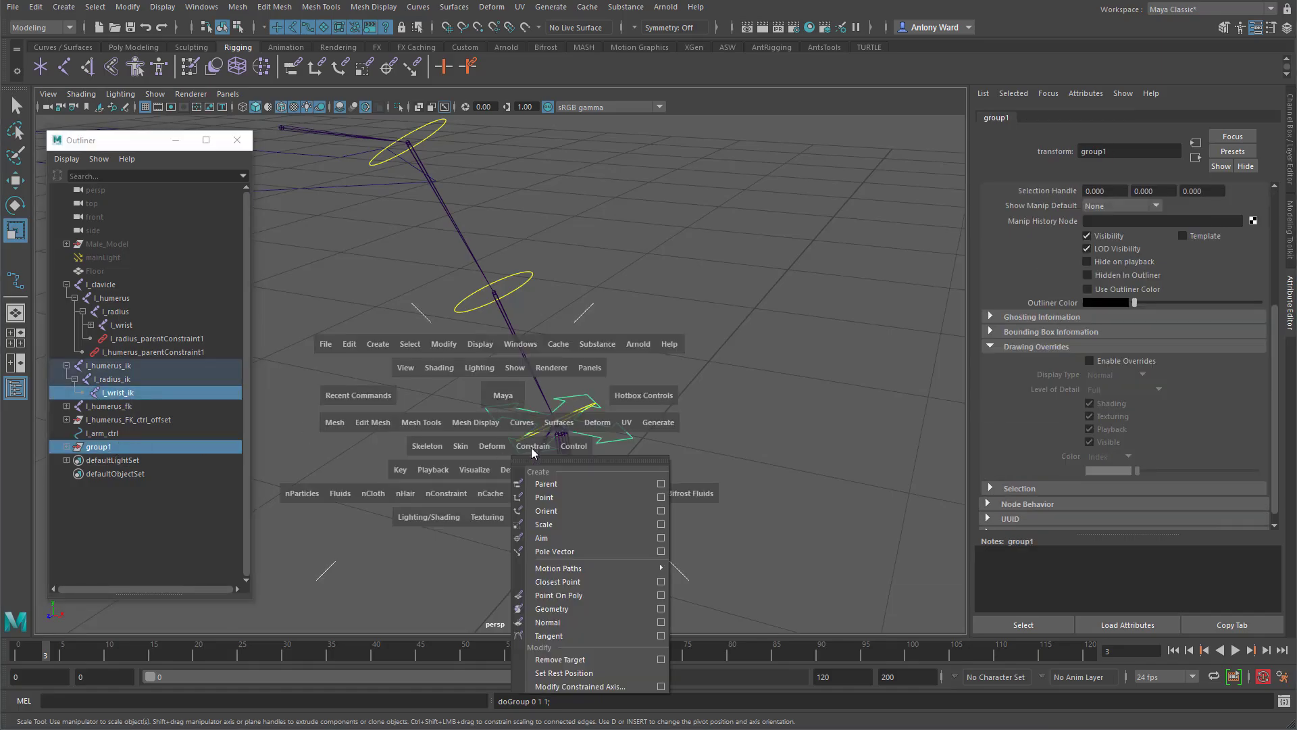
left_click(550, 479)
left_click_drag(550, 480, 302, 459, "alt")
key("ctrl+z")
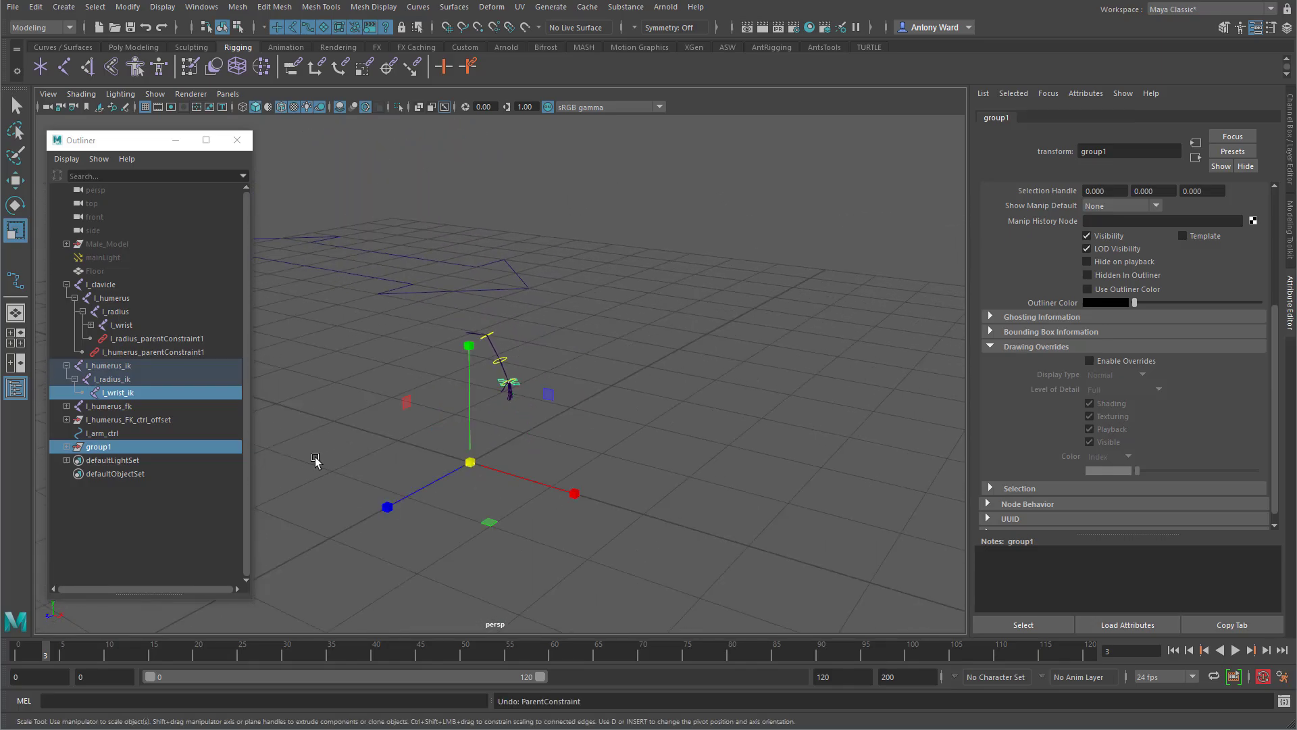
Center the pivot of the group holding l_arm_IK_ctrl.
right_click_drag(318, 462, 678, 441, "alt")
left_click(88, 449)
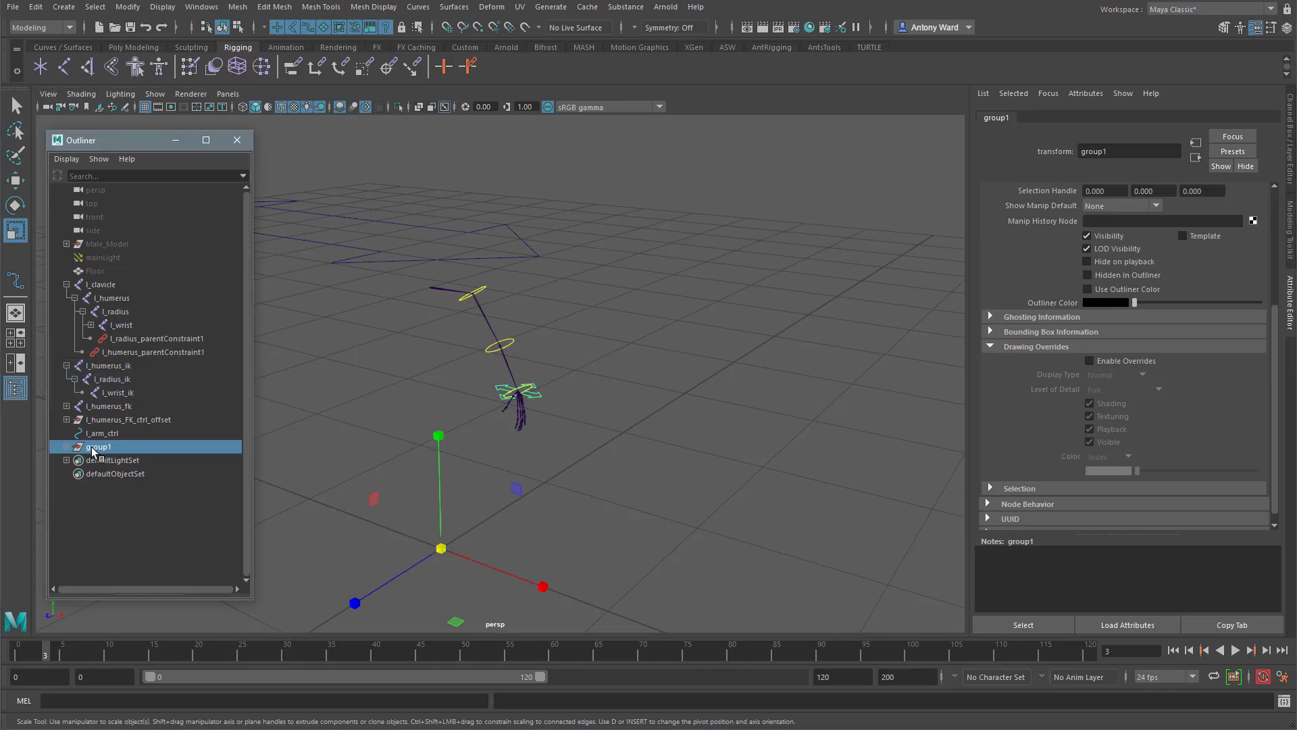
left_click(128, 7)
left_click(166, 107)
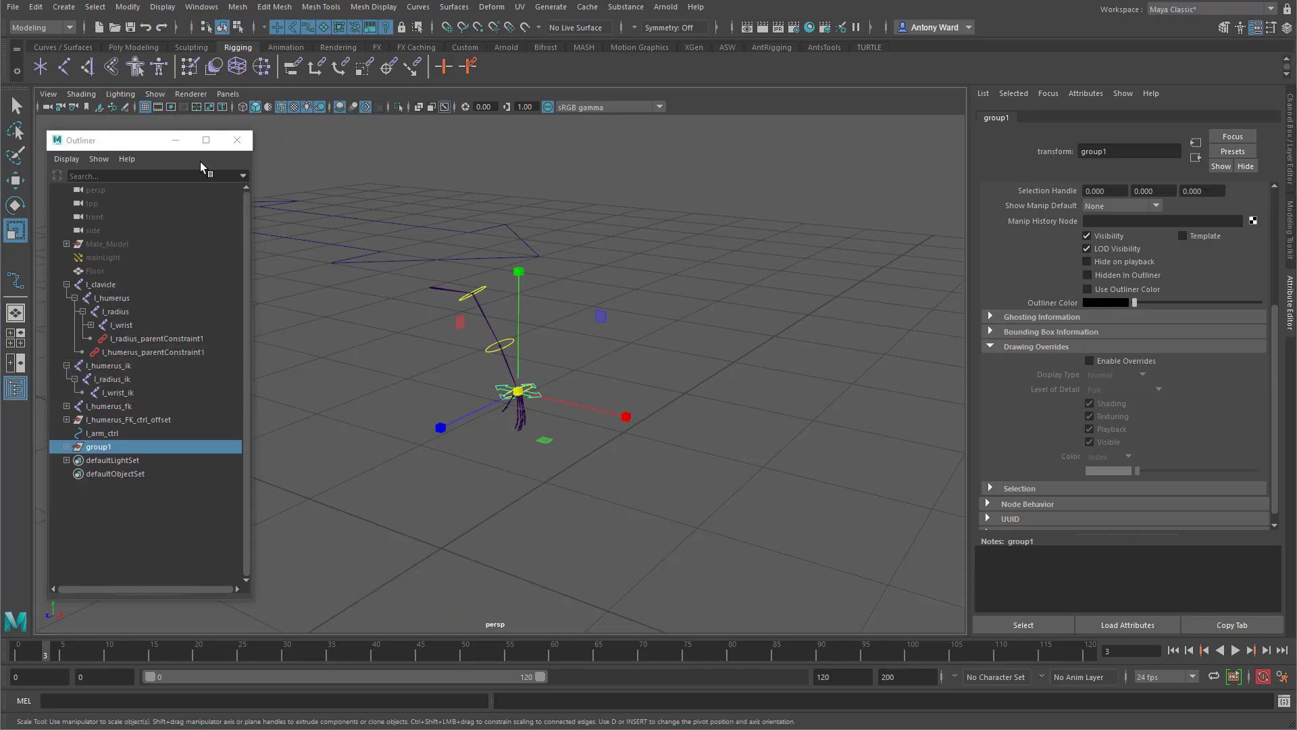
Parent-constrain the group to the l_wrist_ik joint so the IK control takes on the wrist's orientation.
right_click_drag(474, 451, 717, 439, "alt")
left_click(136, 392)
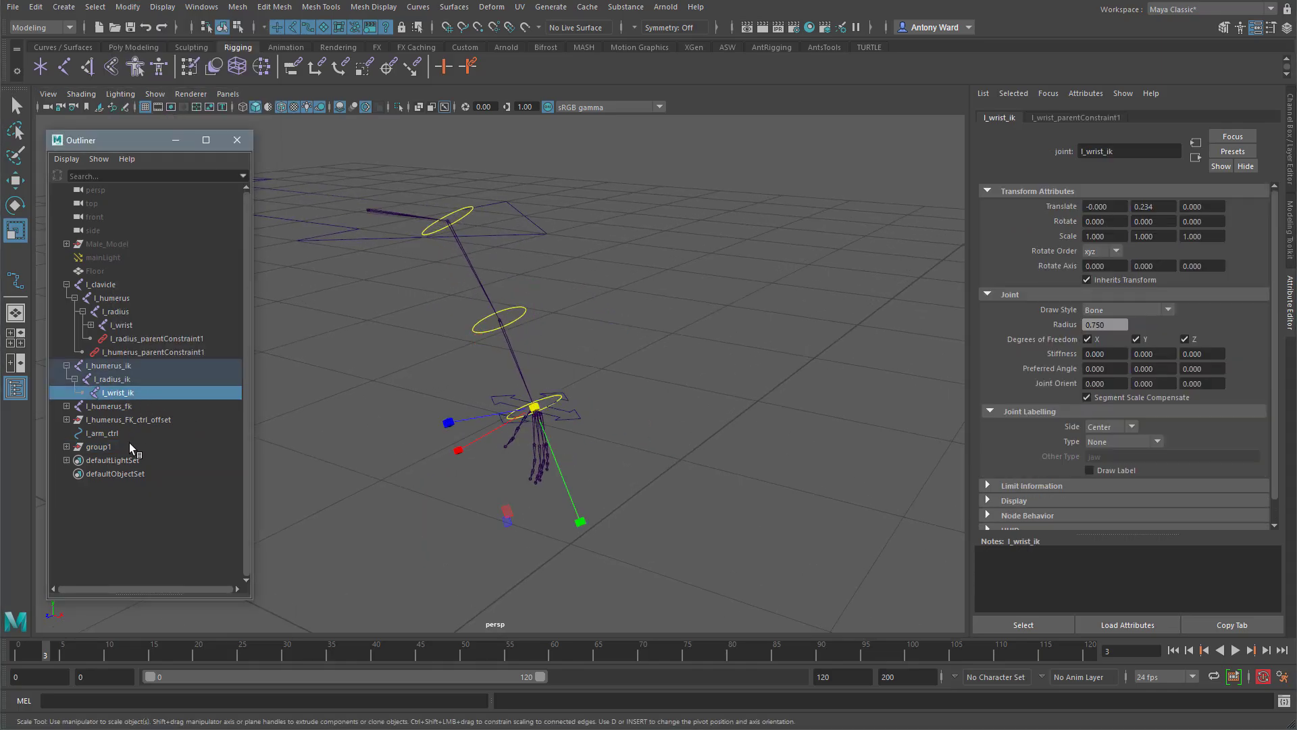
left_click(128, 445, "ctrl")
key("space")
left_click(529, 456)
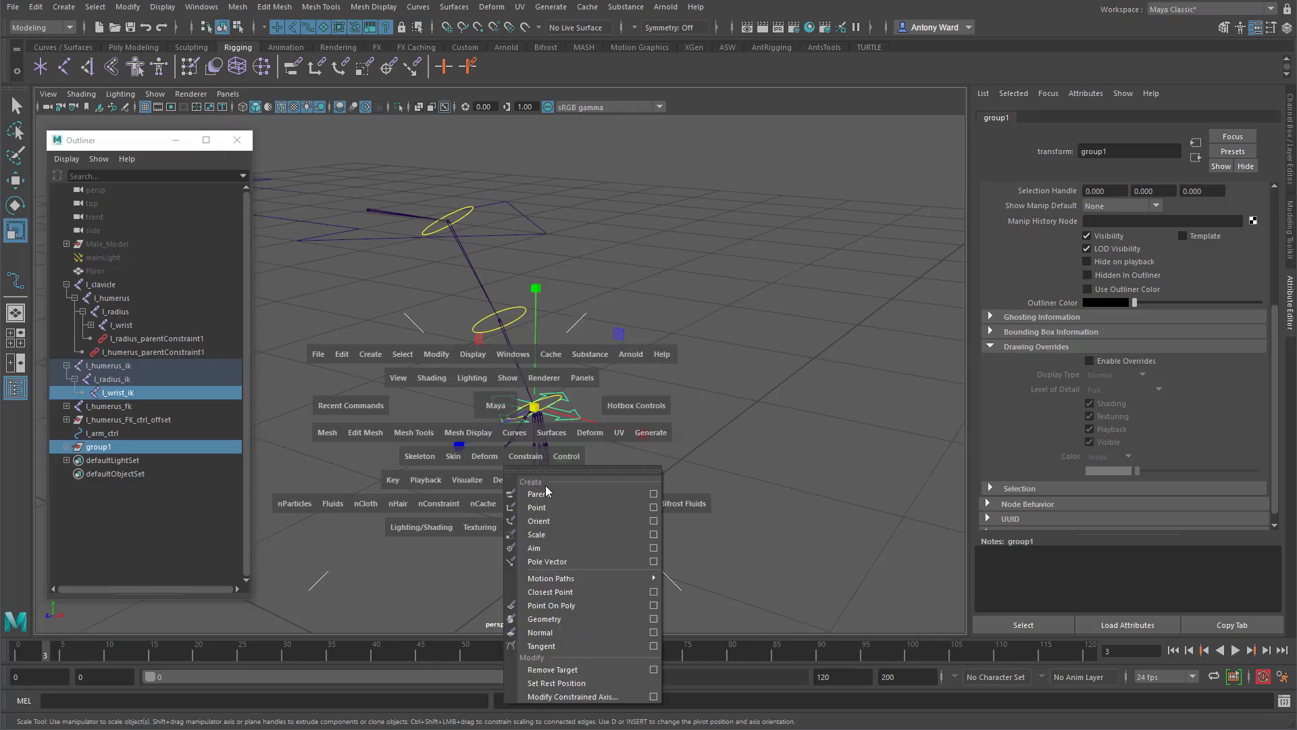
left_click(544, 489)
left_click_drag(571, 477, 657, 455, "alt")
Rename the group above l_arm_IK_ctrl as l_arm_IK_ctrl_offset, reusing the control's name.
left_click(66, 447)
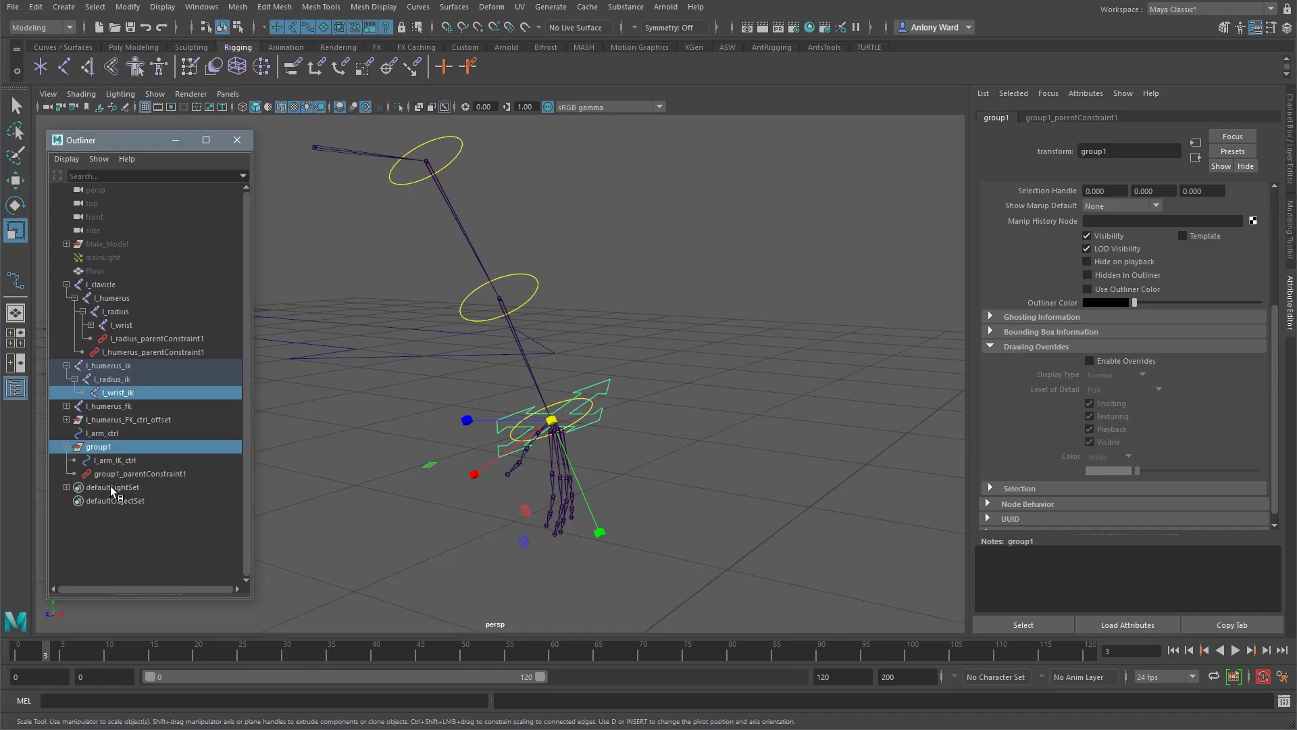
double_click(118, 461)
key("ctrl+c")
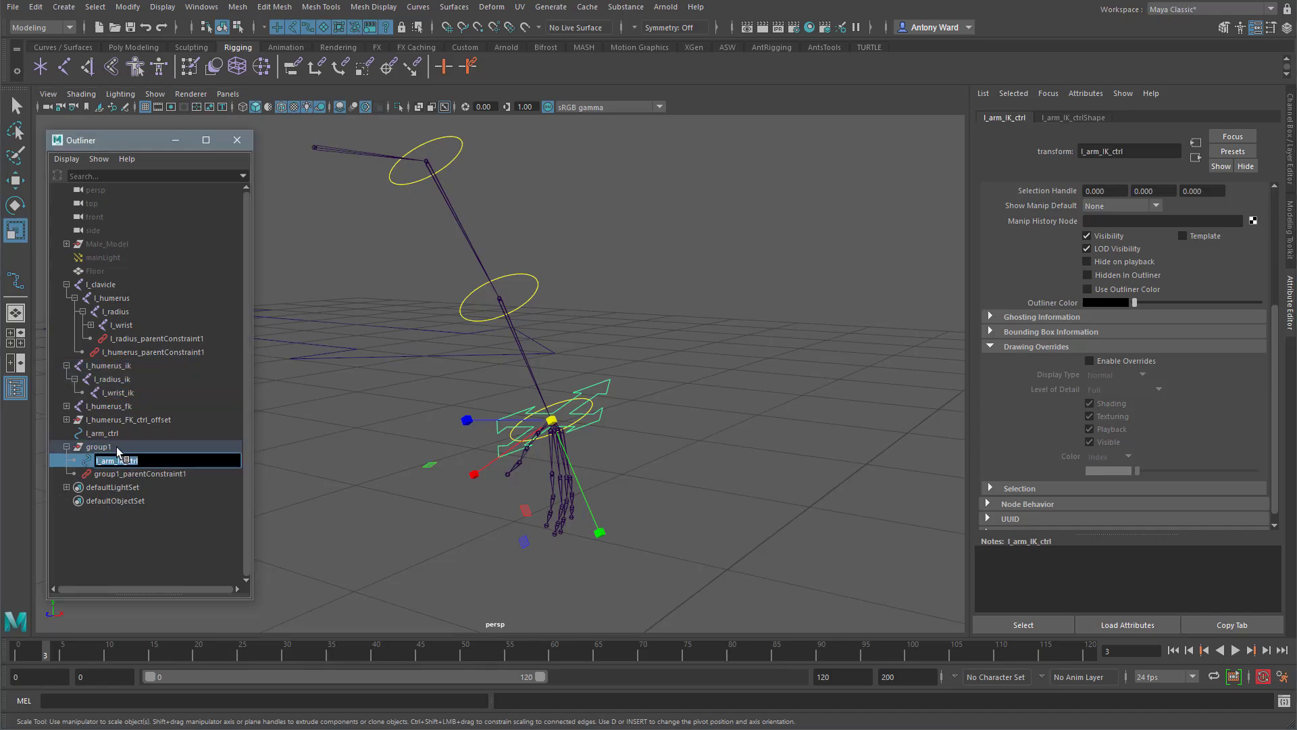
double_click(108, 447)
key("ctrl+v")
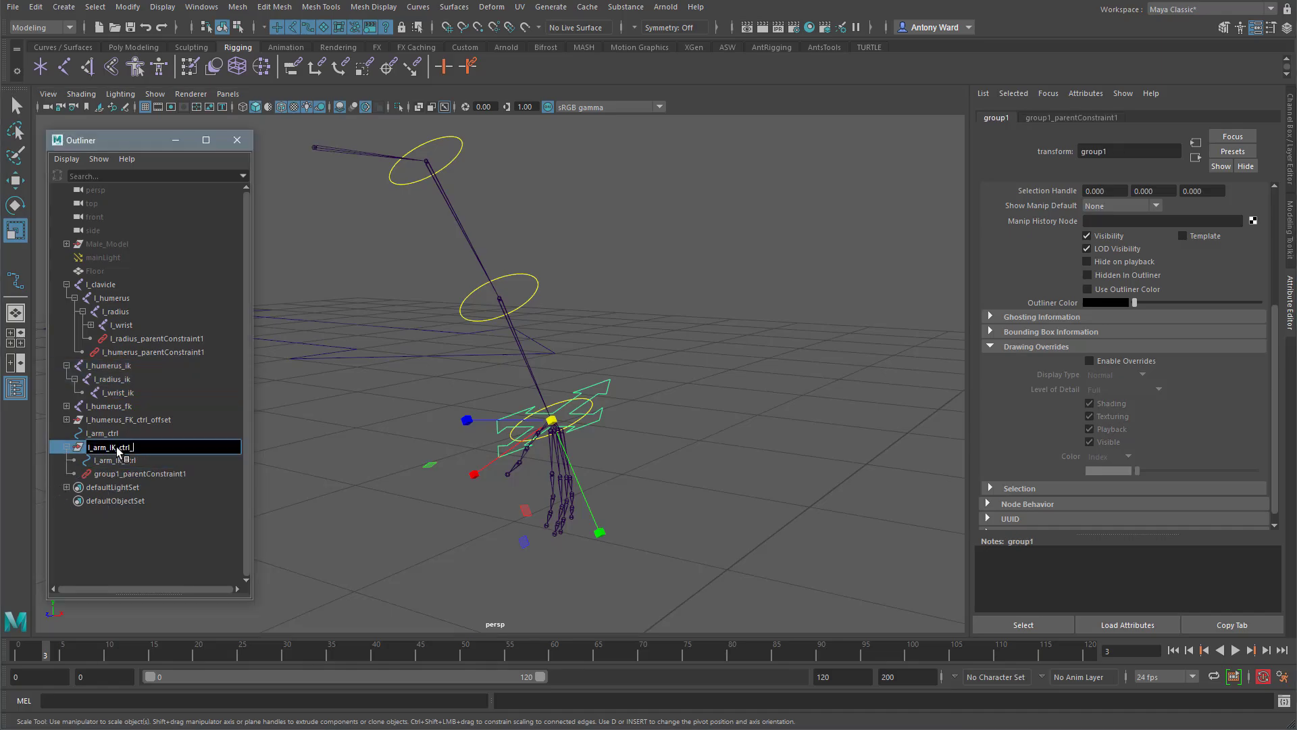
type("_offset")
key("Return")
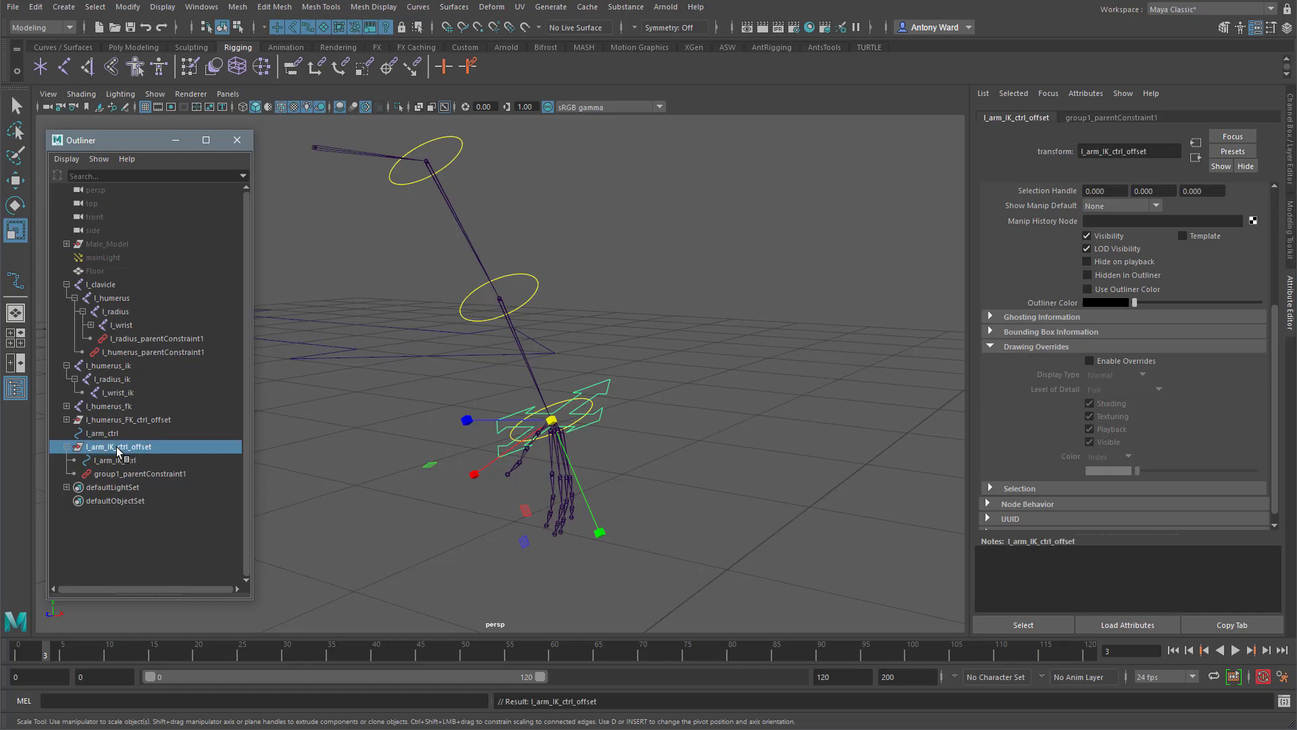
Delete the parent constraint inside l_arm_IK_ctrl_offset.
left_click(181, 471)
key("Delete")
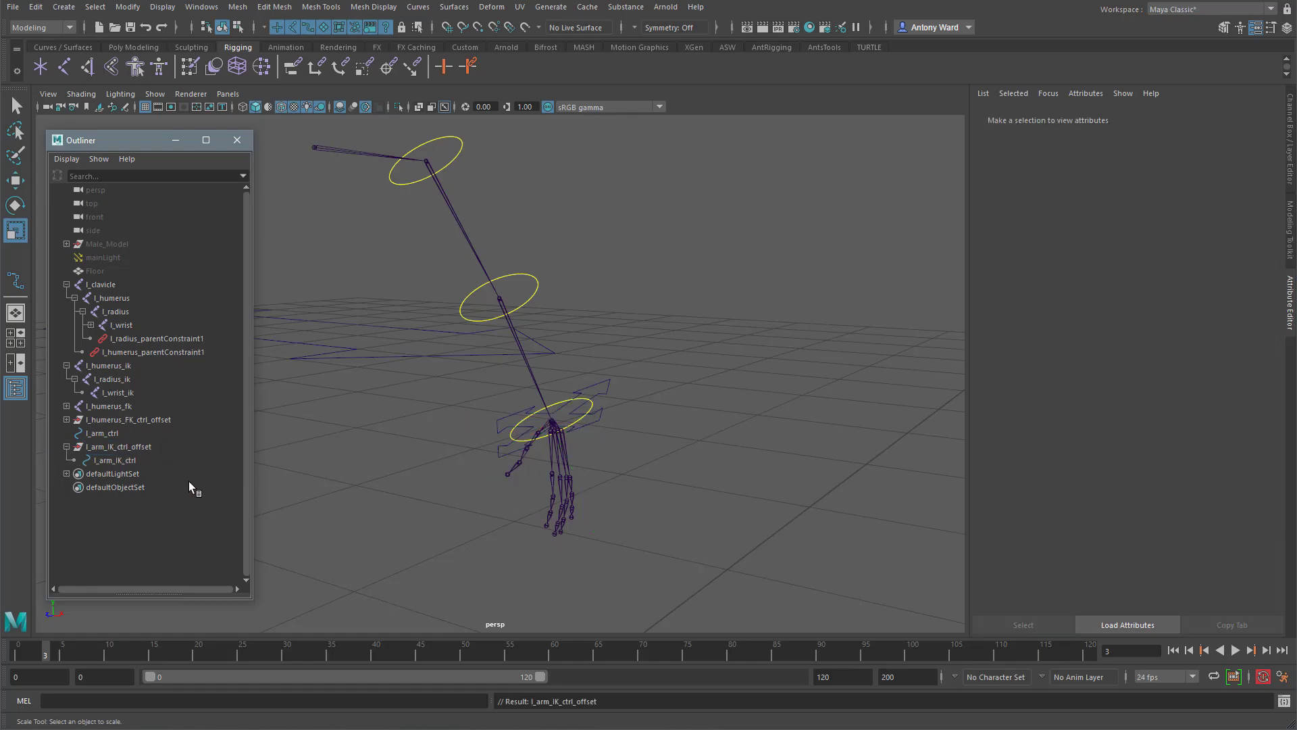
left_click_drag(629, 454, 606, 419, "alt")
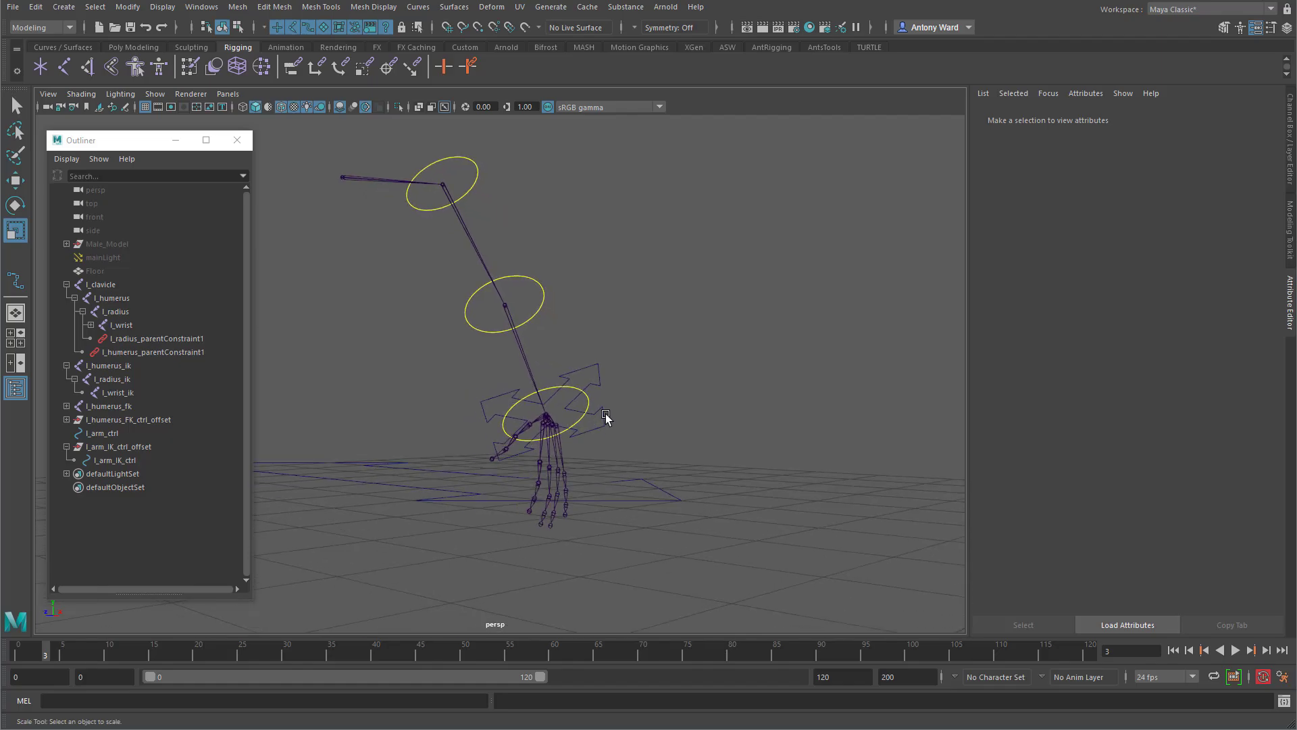
Check the translate, rotate and scale channels of the l_arm_IK_ctrl curve.
left_click(600, 410)
left_click_drag(694, 439, 705, 425, "alt")
key("w")
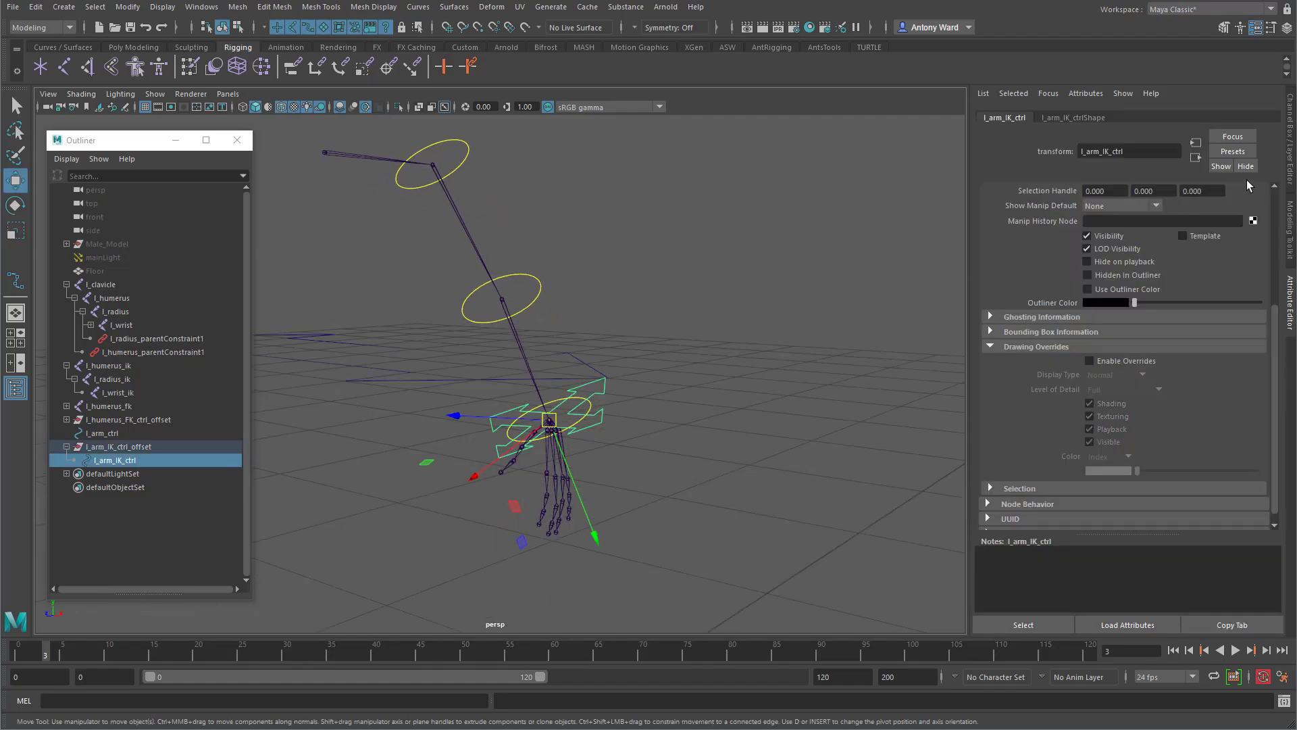
left_click(1288, 162)
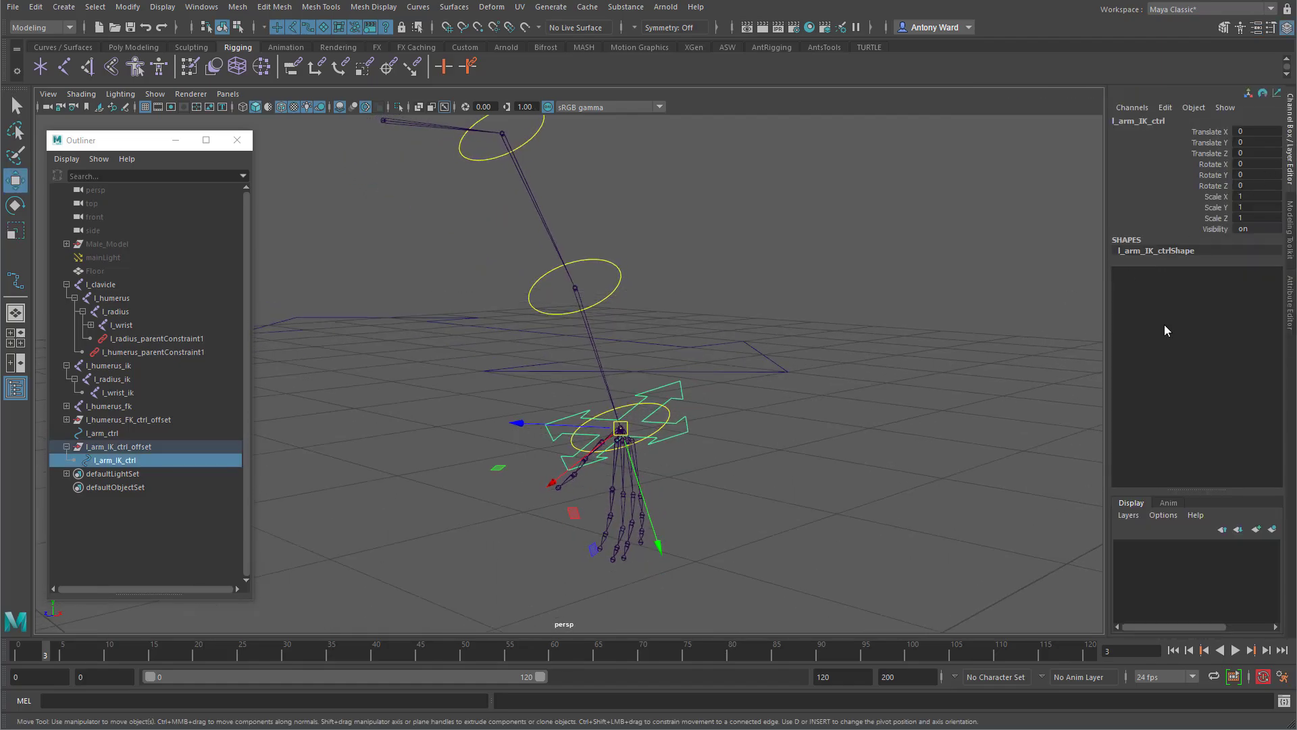
left_click(1288, 302)
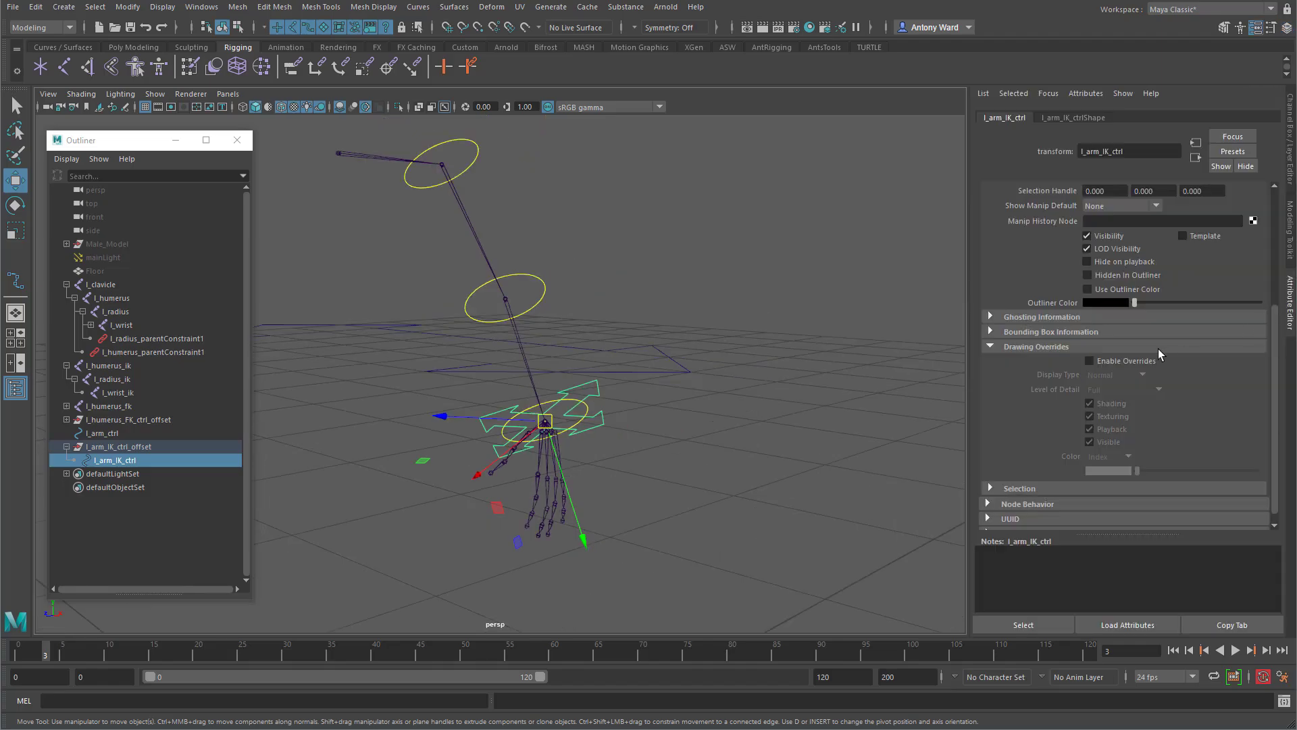
Enable drawing overrides on l_arm_IK_ctrl and set its override colour to red.
left_click(1117, 361)
left_click_drag(1138, 473, 1184, 479)
left_click(828, 450)
Snap the two-way arrow control l_arm_ctrl onto the left wrist joint.
left_click_drag(828, 450, 736, 391, "alt")
right_click_drag(736, 391, 277, 379, "alt")
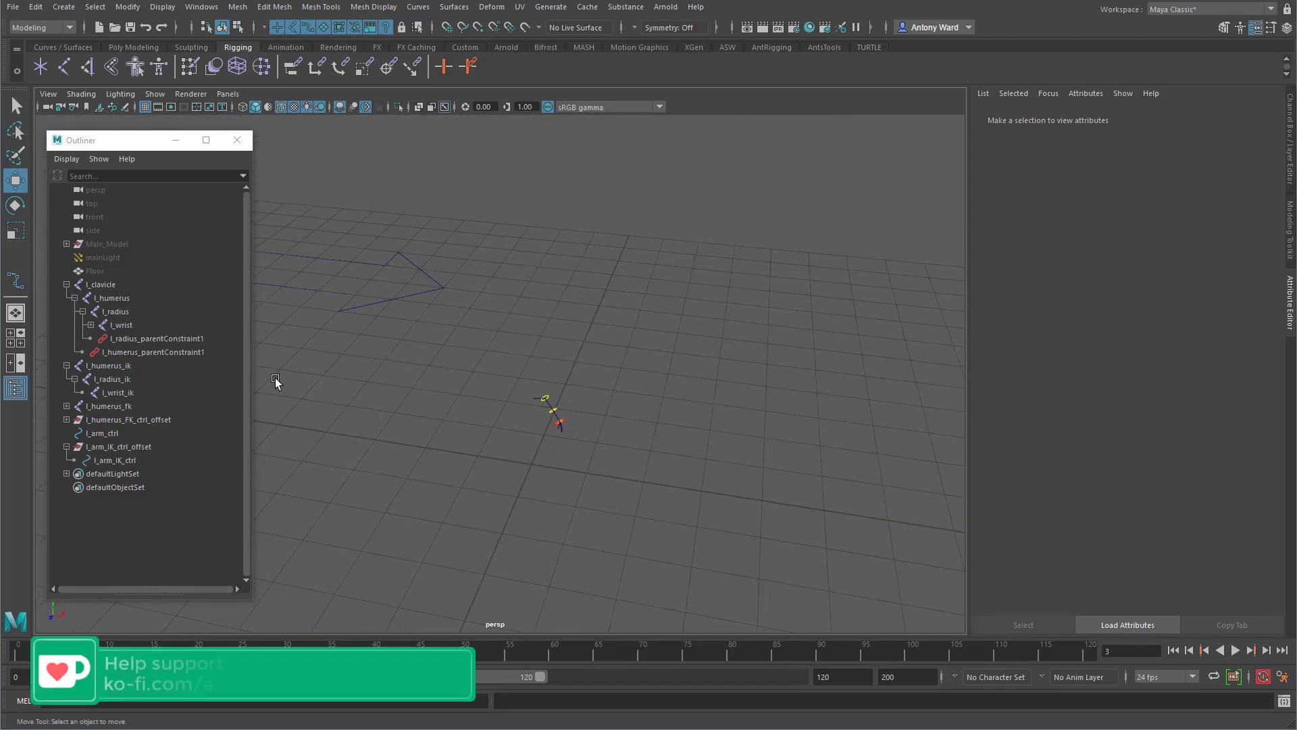
left_click(449, 289)
right_click_drag(545, 425, 1074, 417, "alt")
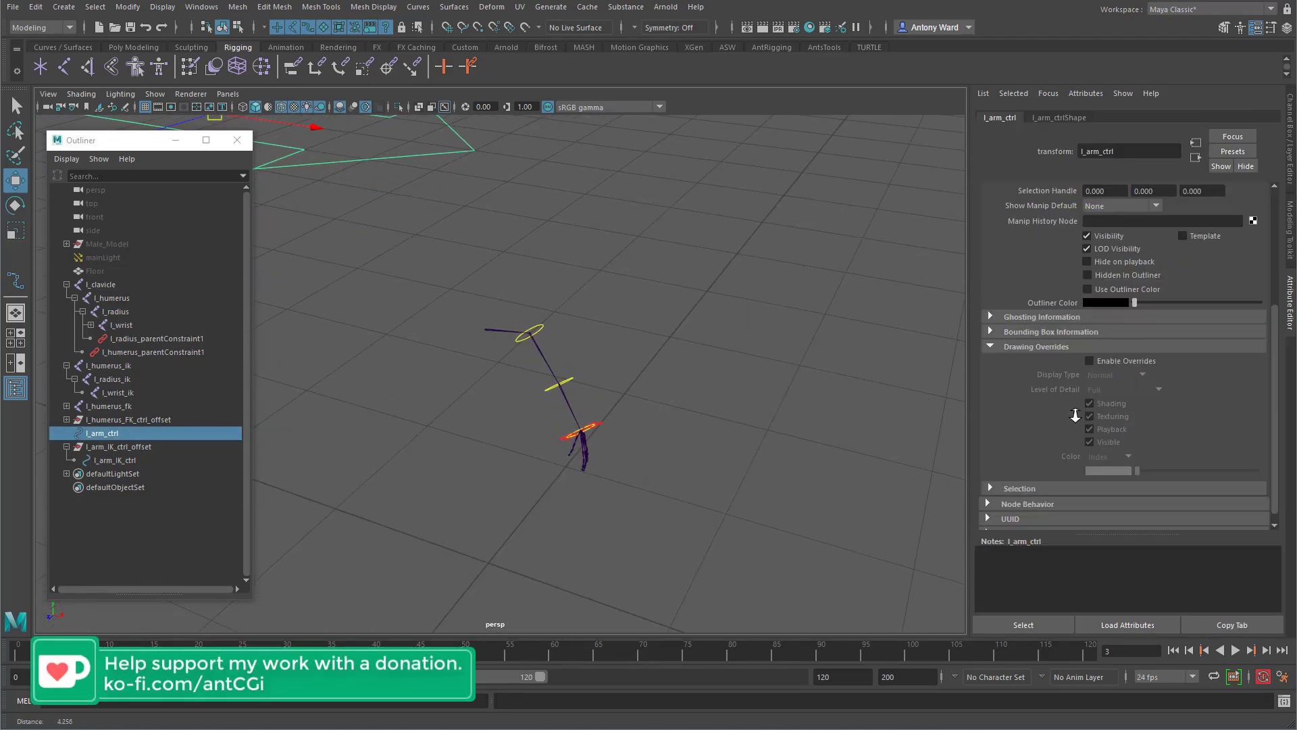
left_click_drag(484, 473, 490, 441, "alt")
middle_click_drag(489, 441, 433, 396, "alt")
right_click_drag(506, 393, 838, 399, "alt")
left_click_drag(587, 444, 599, 424, "alt")
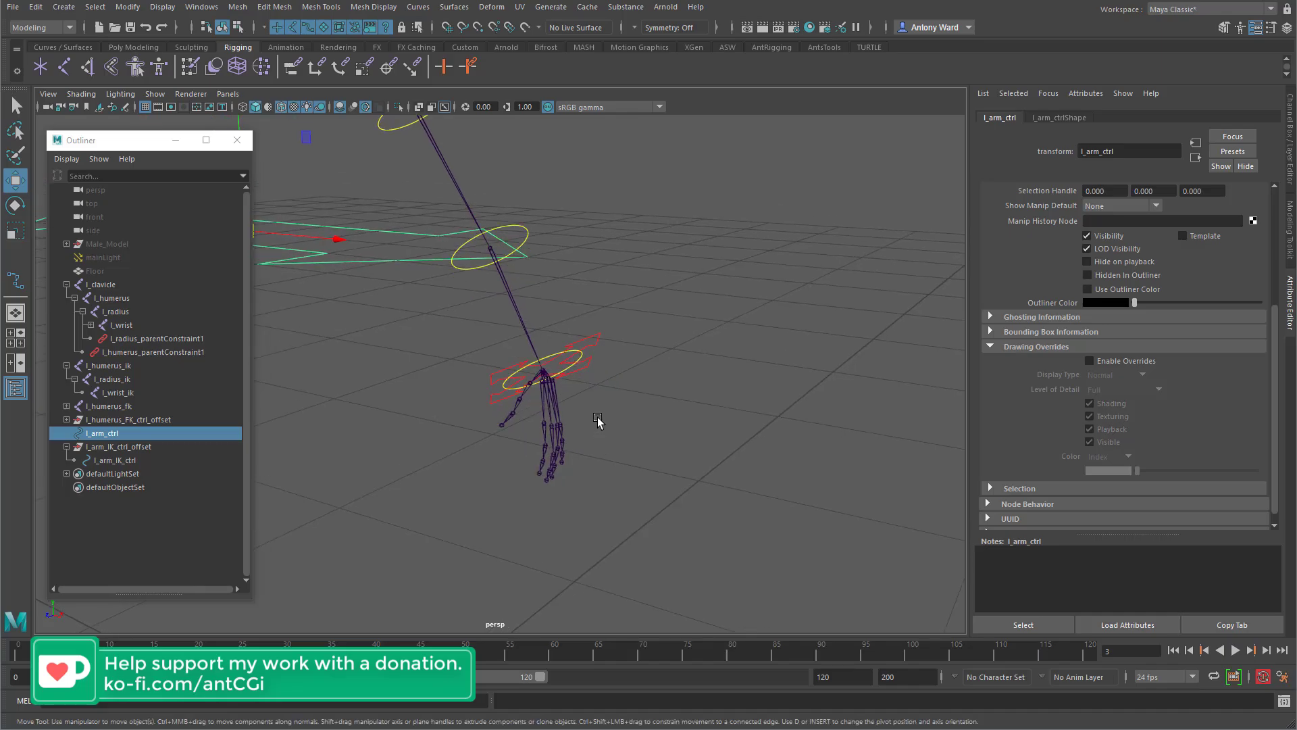
key("v")
middle_click_drag(545, 377, 542, 371)
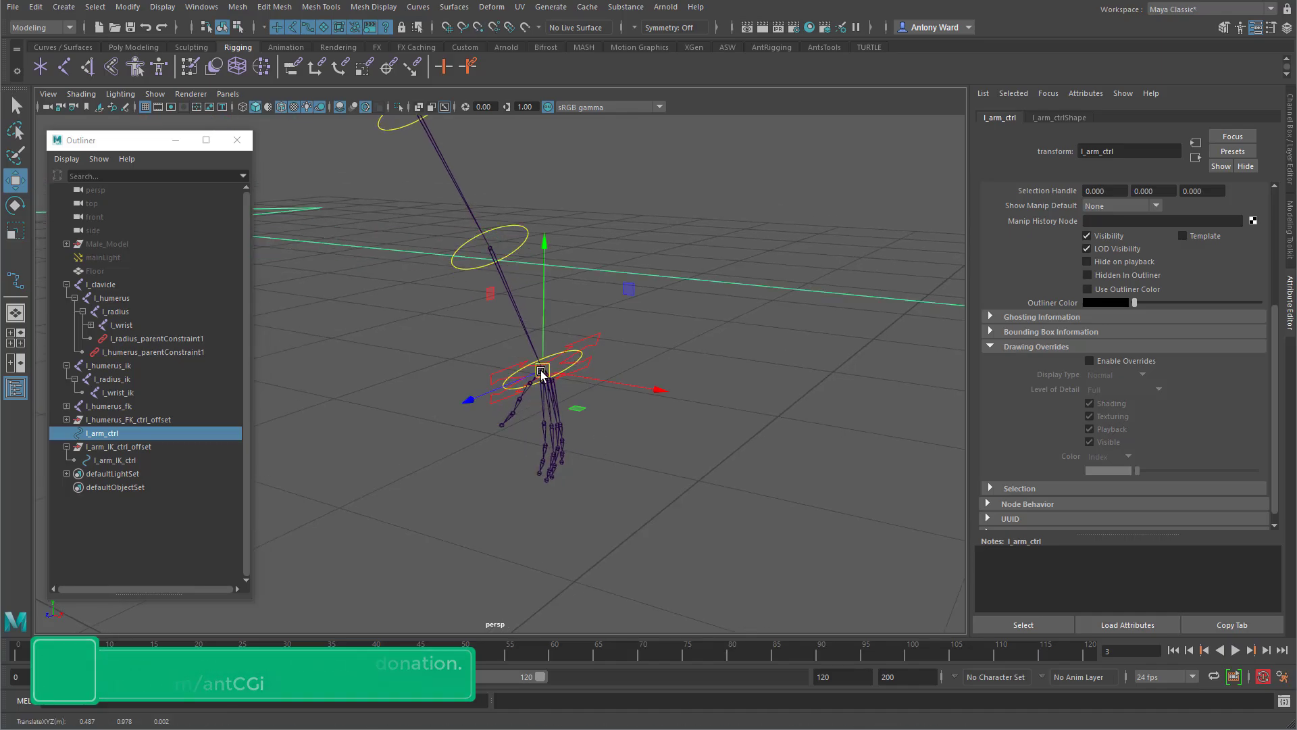
Rotate l_arm_ctrl 90 degrees about X so it stands upright, and scale it down to a small arrow in proportion to the hand.
key("e")
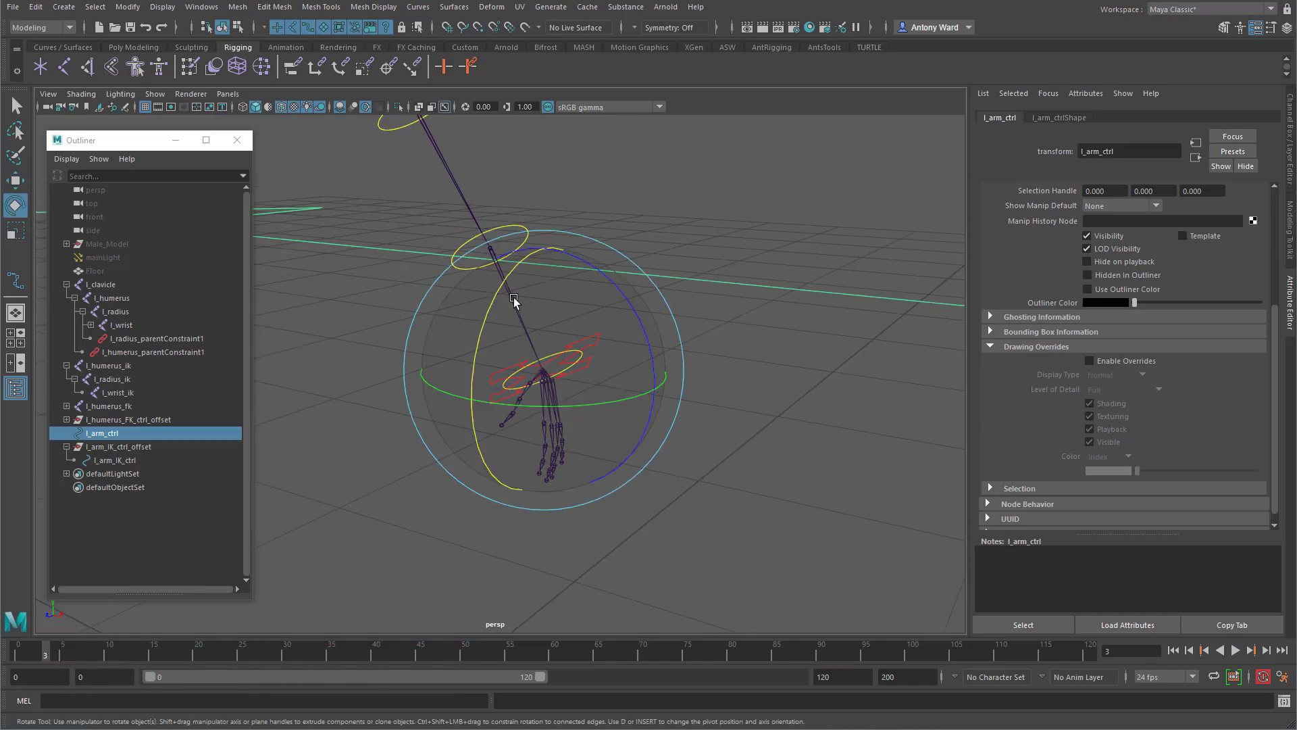
left_click_drag(514, 302, 472, 358)
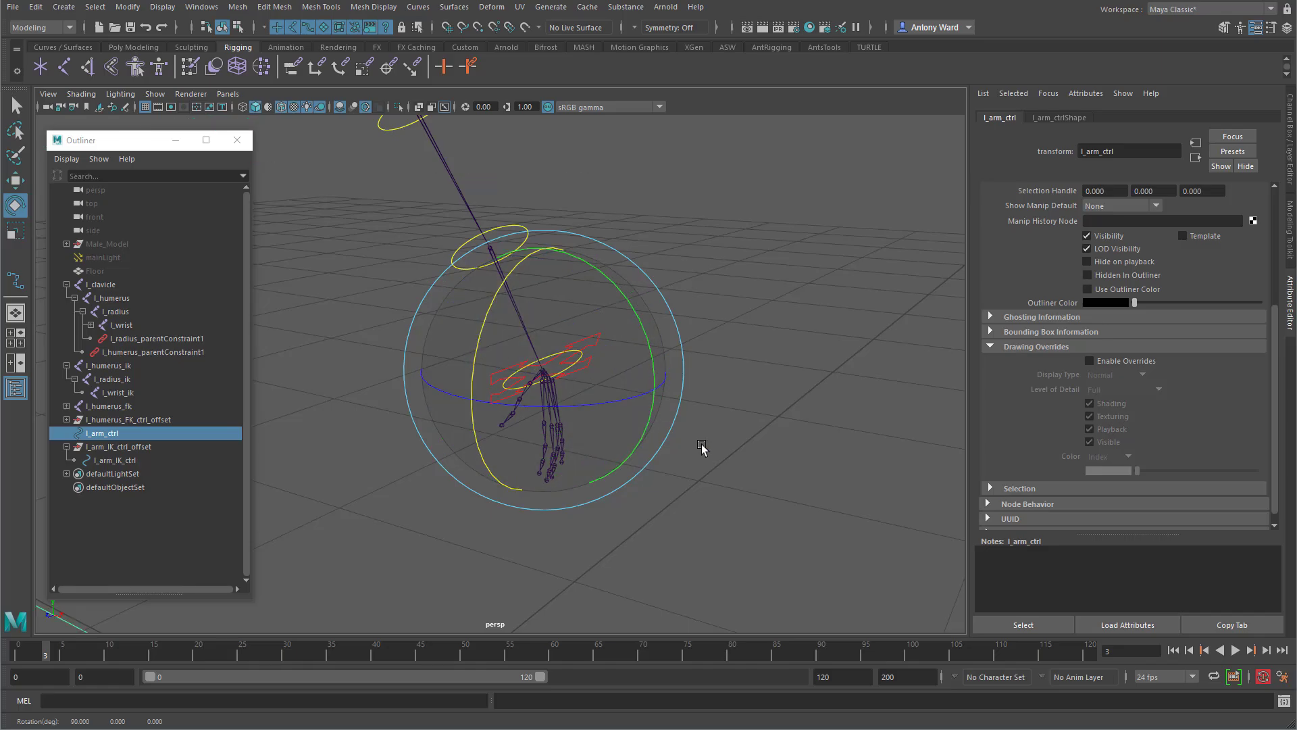
key("f")
key("r")
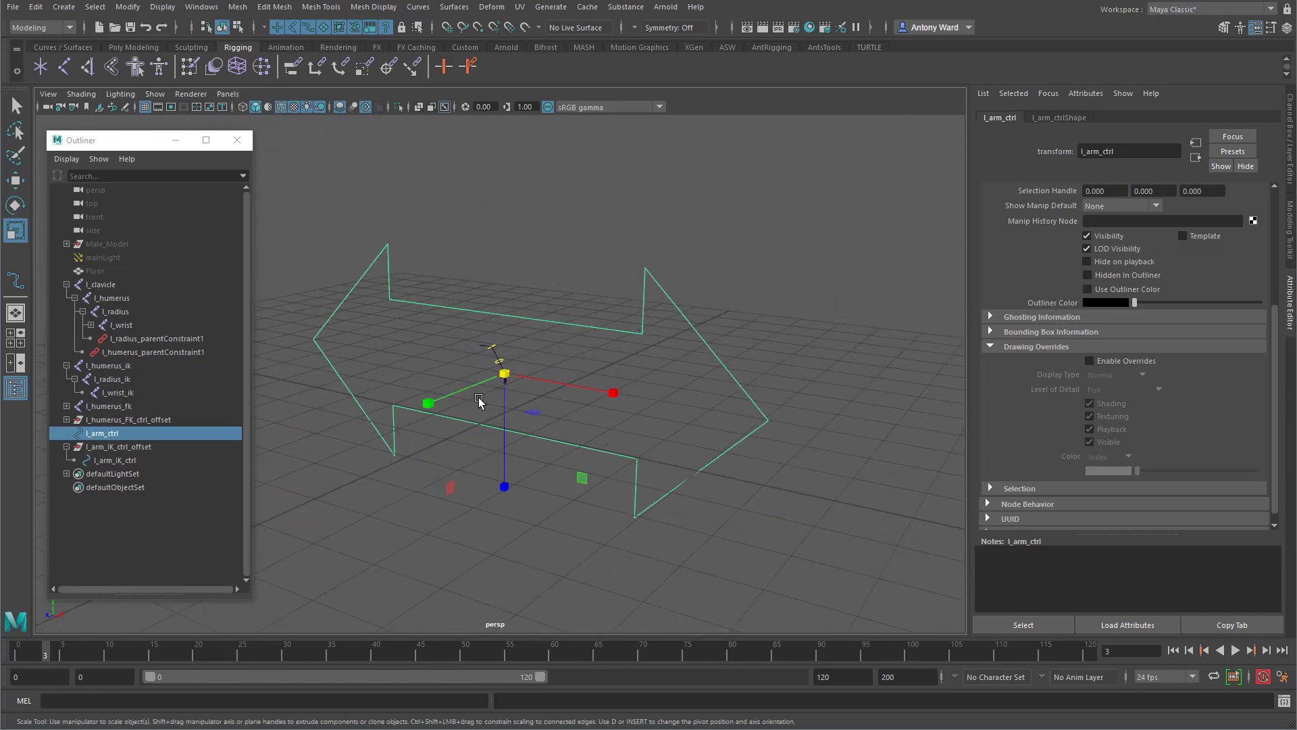
left_click_drag(506, 377, 223, 376)
scroll(548, 441, "down", 5)
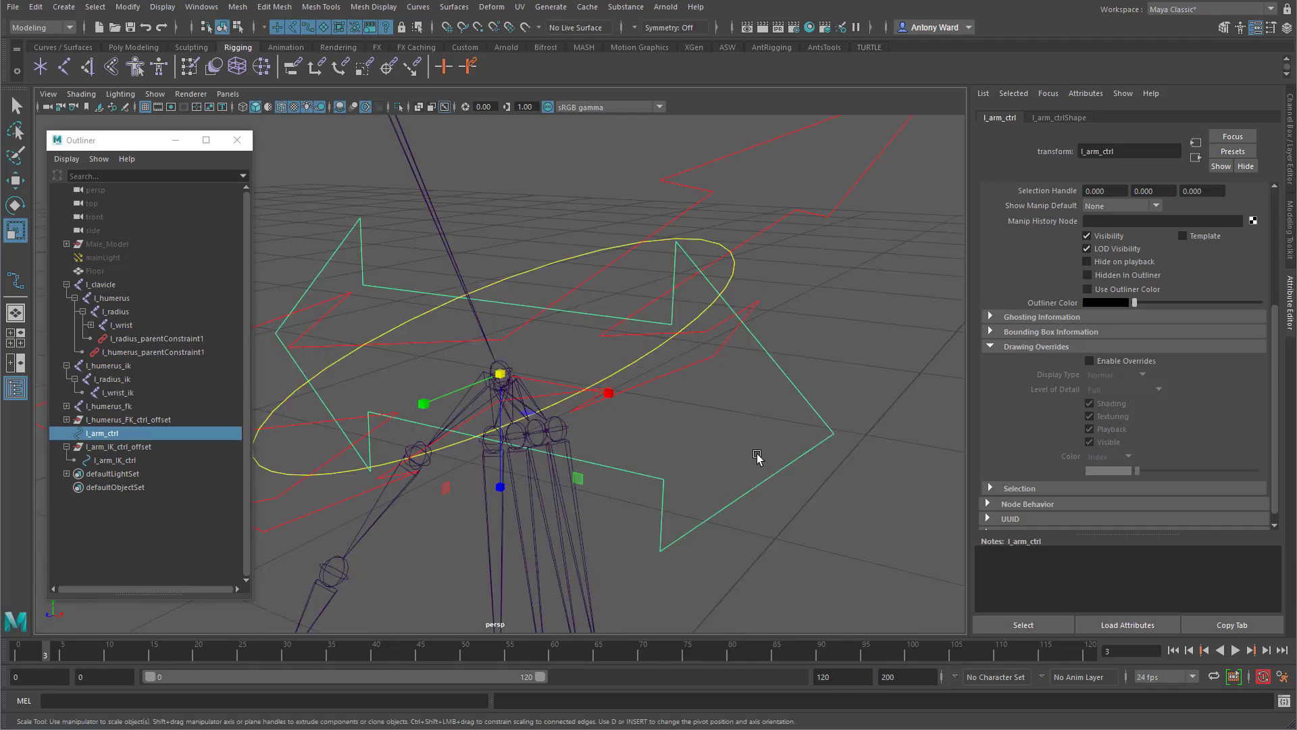
left_click_drag(500, 374, 704, 376)
Move l_arm_ctrl up and outward from the wrist, to a translation of about 0.82 m in X and 1.12 m in Y.
key("w")
left_click_drag(578, 432, 582, 403)
left_click_drag(654, 278, 664, 278)
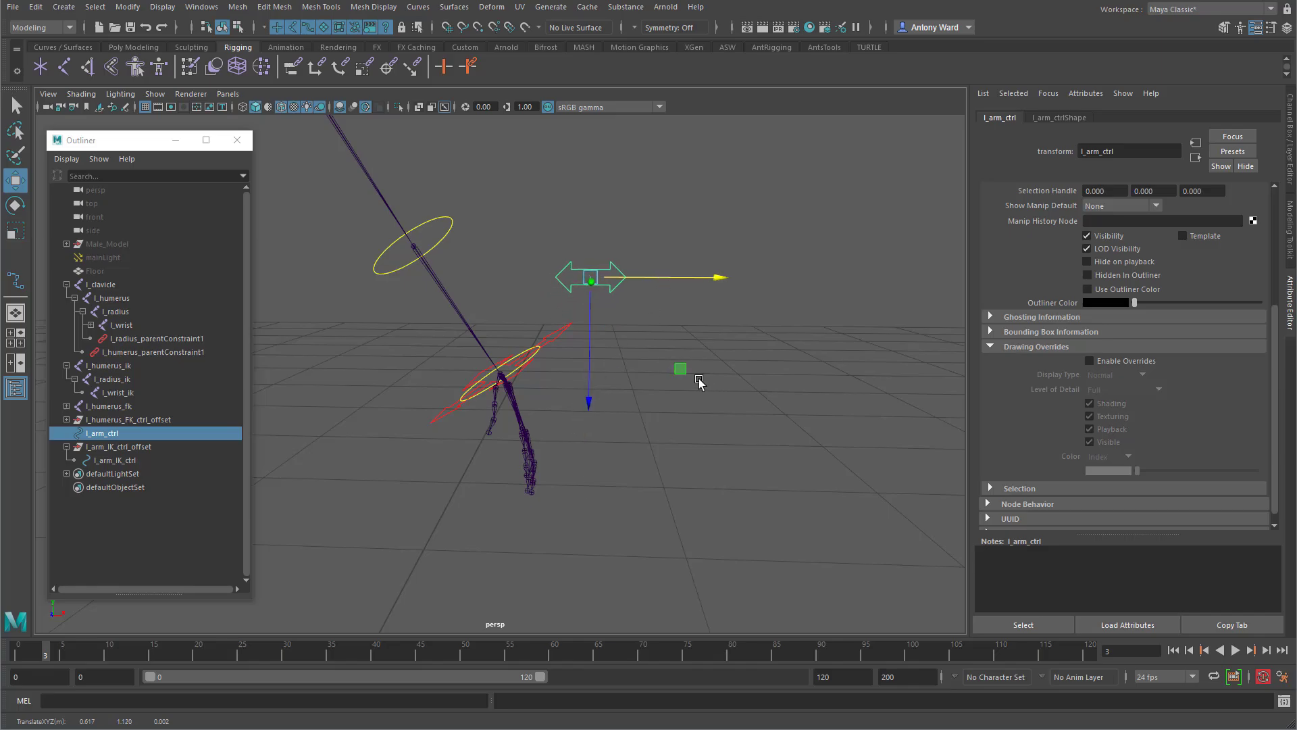
left_click_drag(698, 381, 639, 375, "alt")
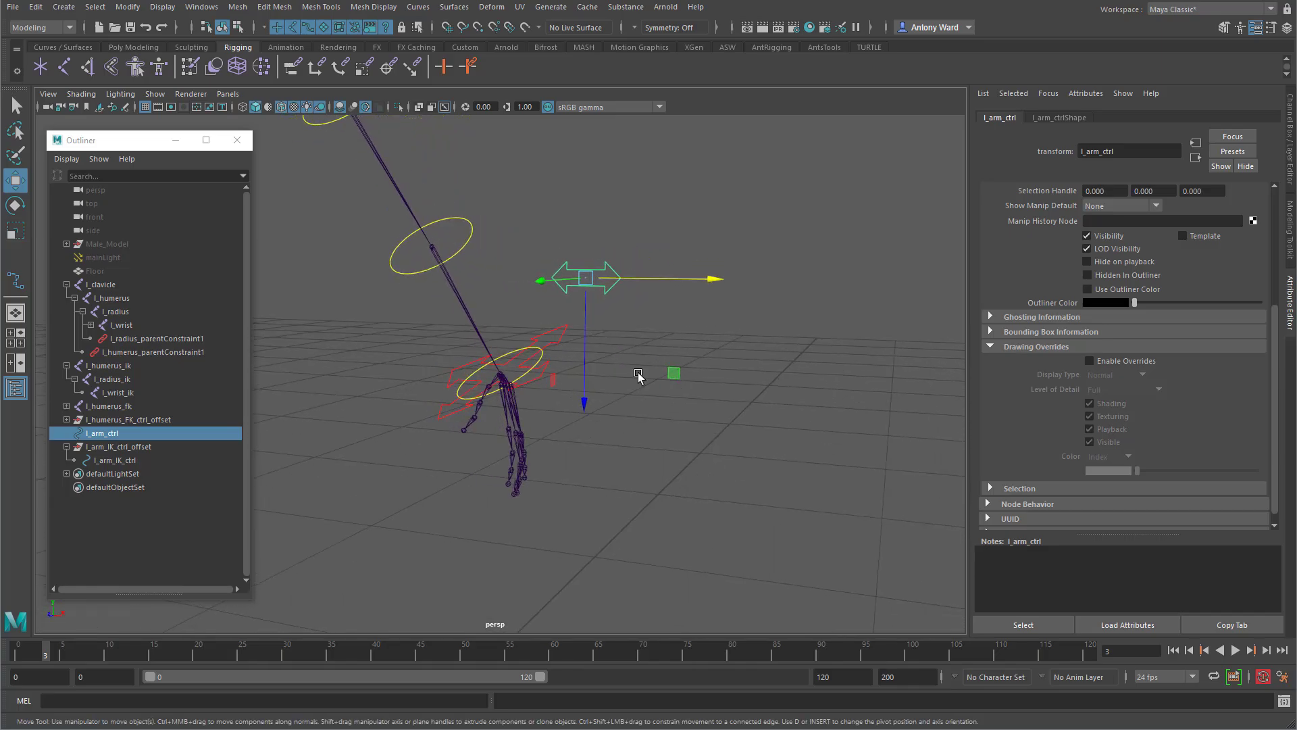
Freeze the transformations on the two-way arrow control l_arm_ctrl and deselect it.
left_click(128, 7)
left_click(162, 67)
middle_click_drag(639, 297, 633, 372, "alt")
right_click_drag(634, 371, 568, 374, "alt")
mouse_move(586, 384)
left_mouse_down("alt")
mouse_move(425, 388)
mouse_move(608, 375)
left_mouse_up("alt")
left_click(706, 247)
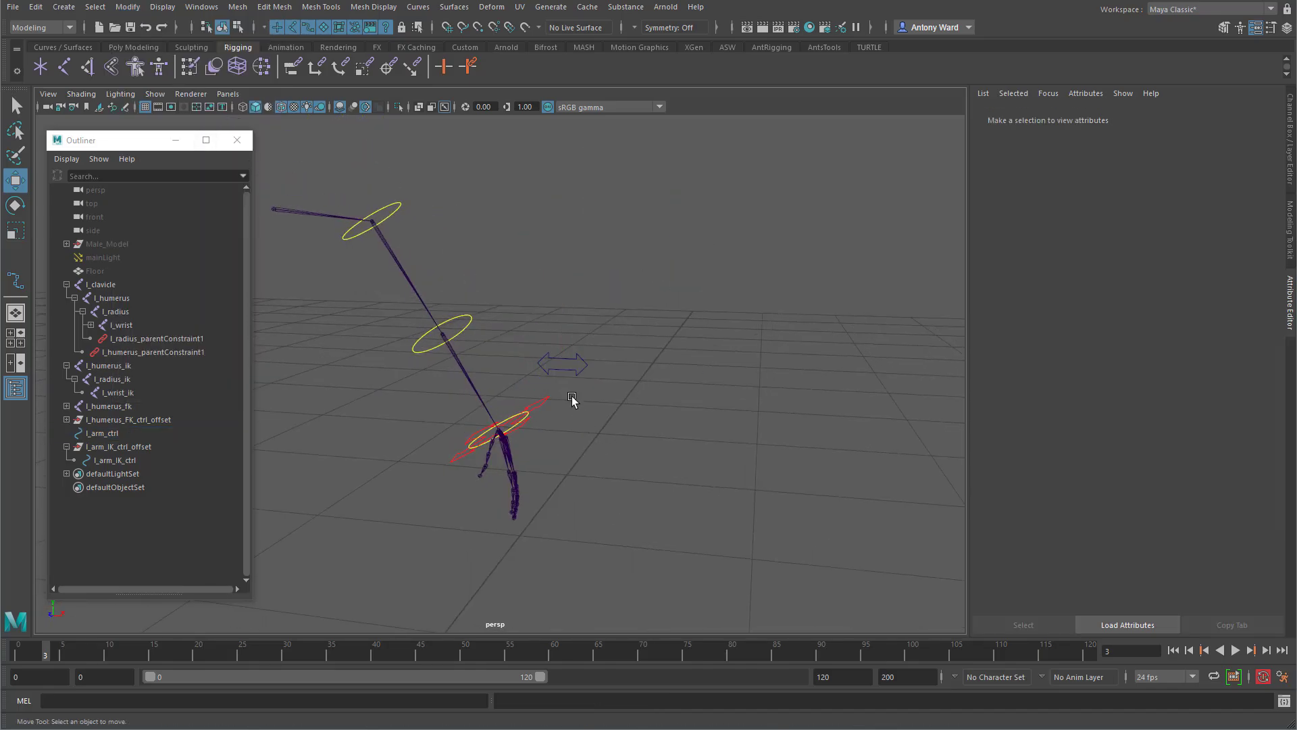
Enable drawing overrides on l_arm_ctrl and set its override colour to light blue.
left_click(565, 355)
left_click(1114, 361)
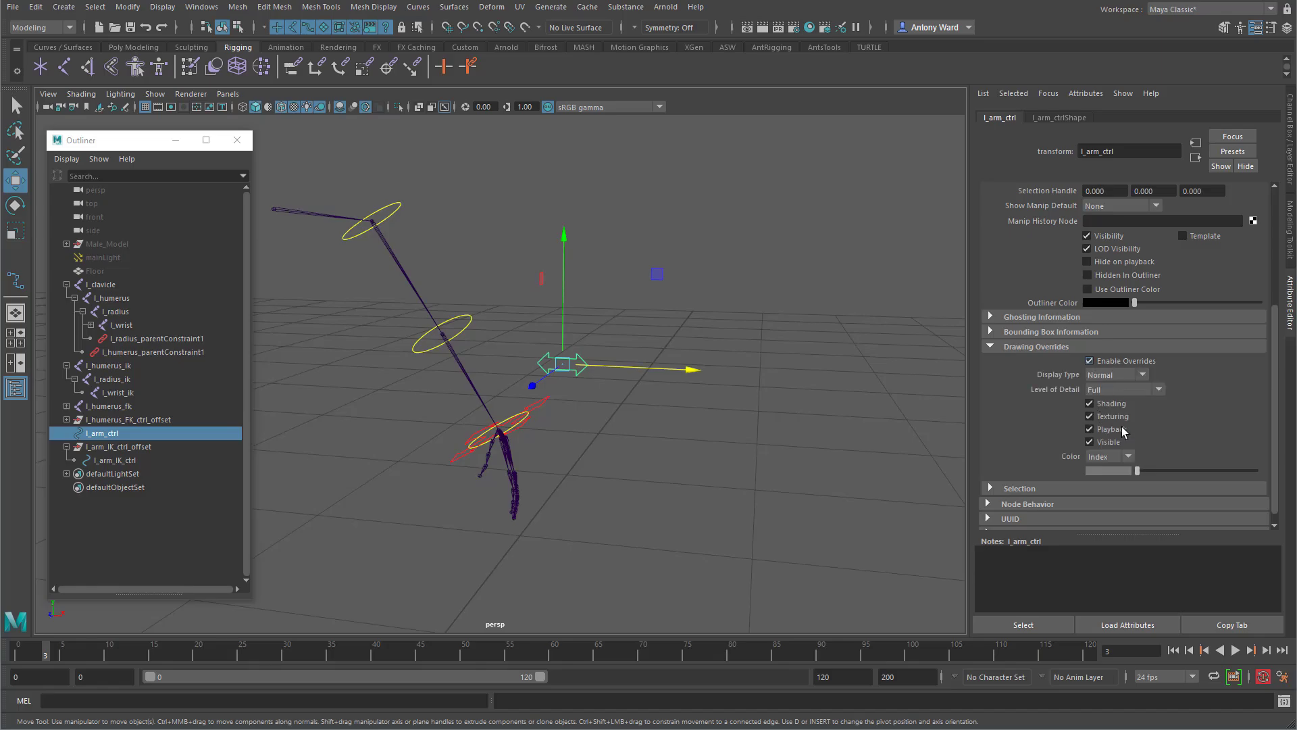
left_click_drag(1138, 473, 1206, 473)
left_click(605, 397)
left_click_drag(605, 397, 615, 480, "alt")
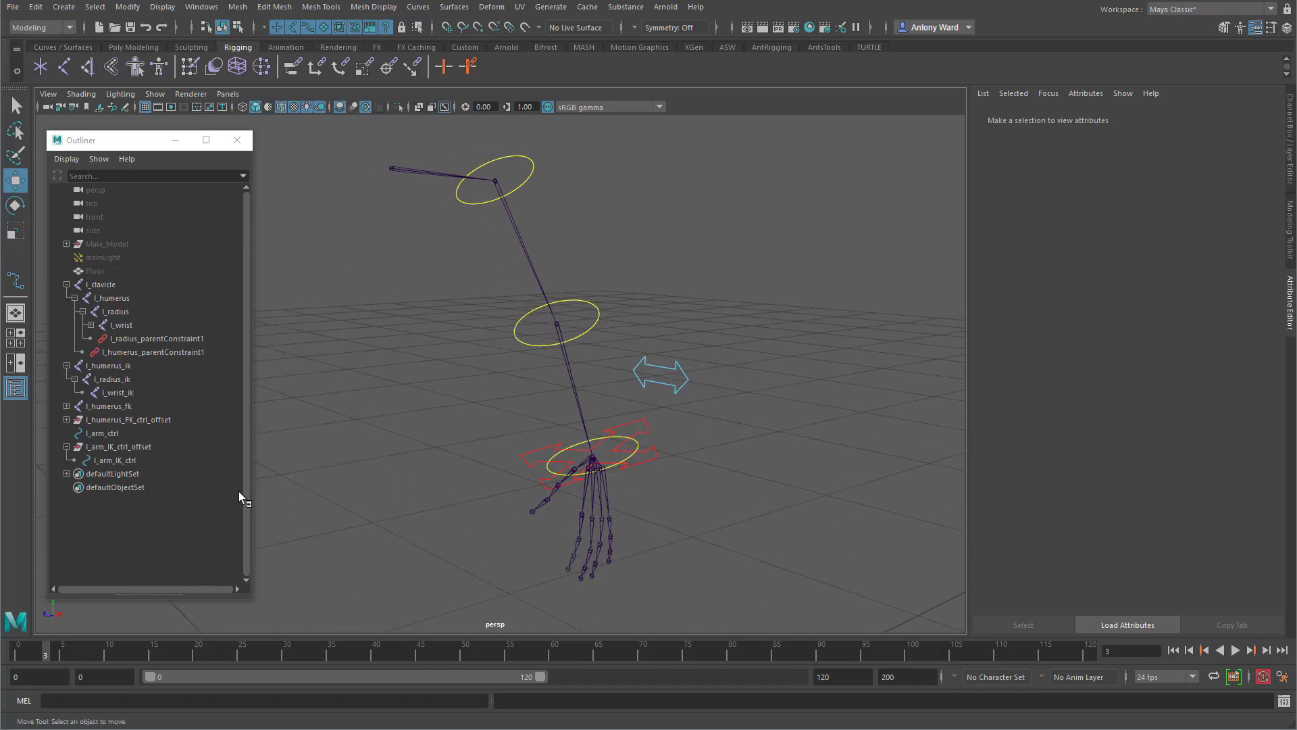
Hide l_humerus_fk and l_humerus_FK_ctrl_offset so the IK joints and controls can be worked on alone.
left_click(120, 407)
left_click(156, 418, "ctrl")
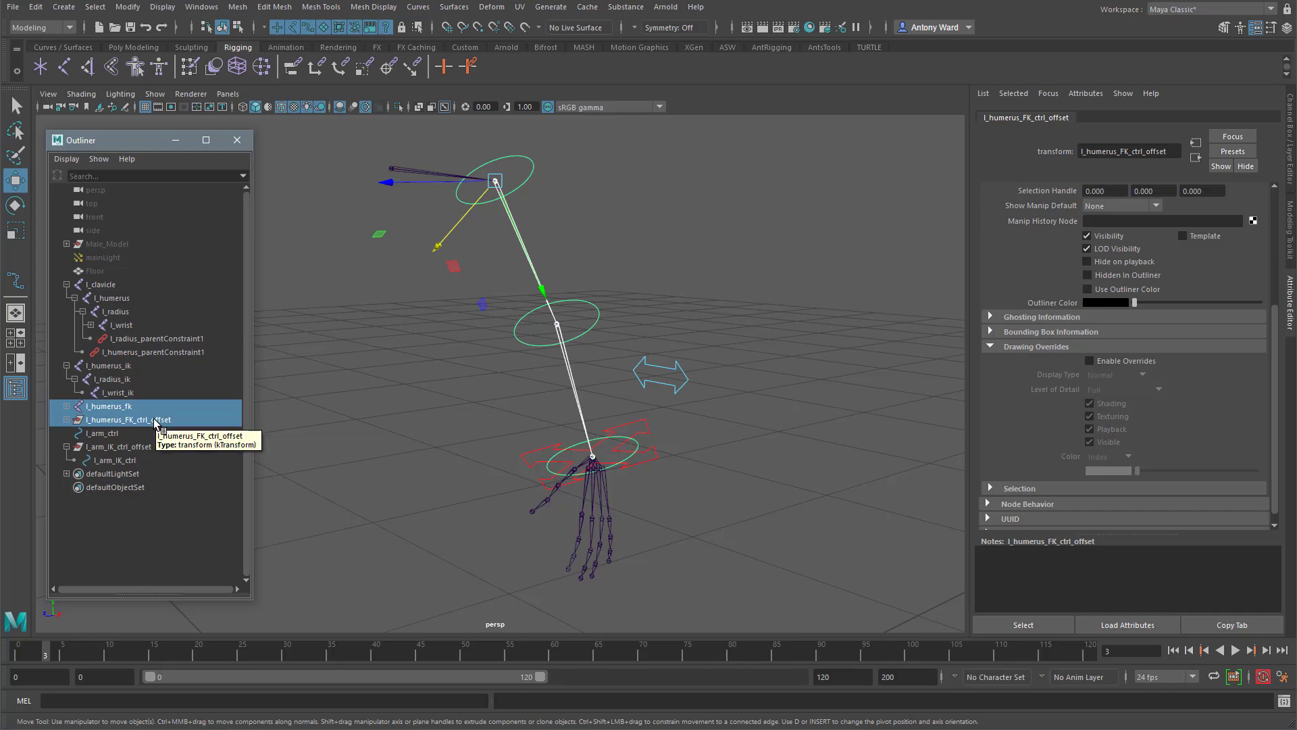
key("ctrl+h")
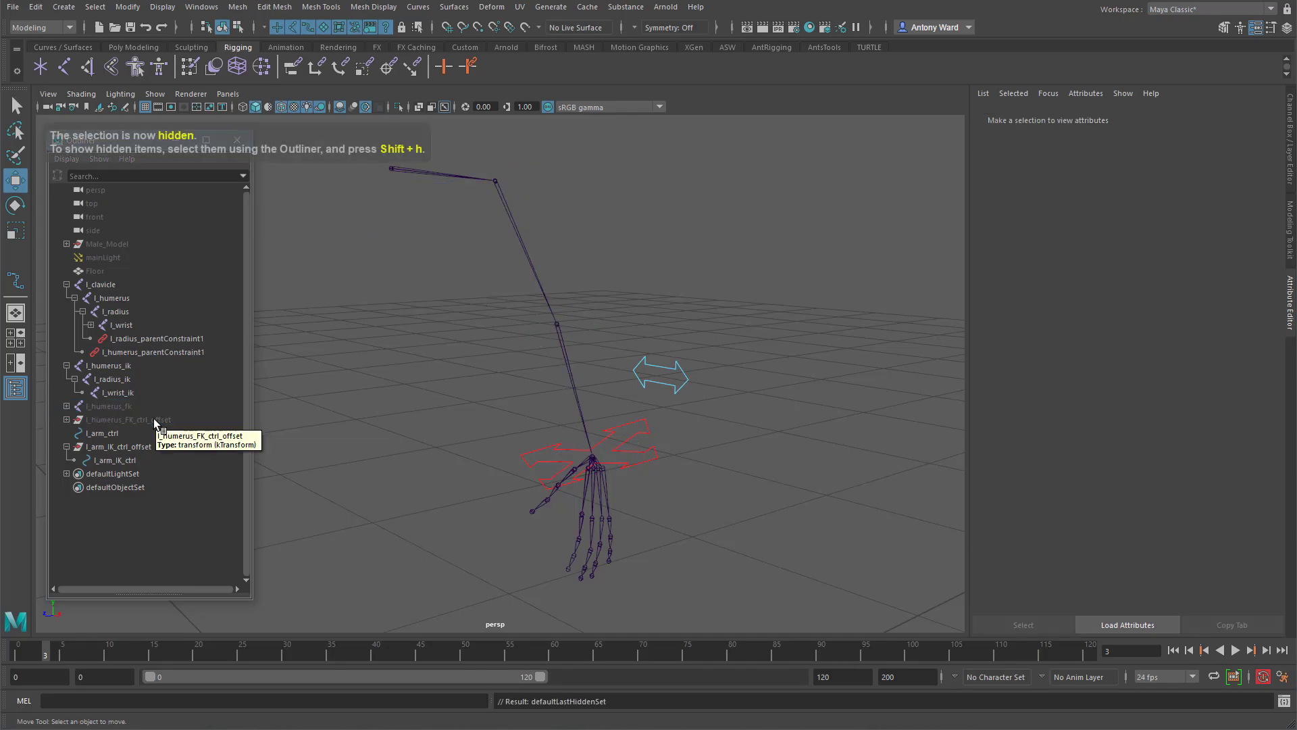
left_click(132, 362)
left_click_drag(760, 436, 691, 455, "alt")
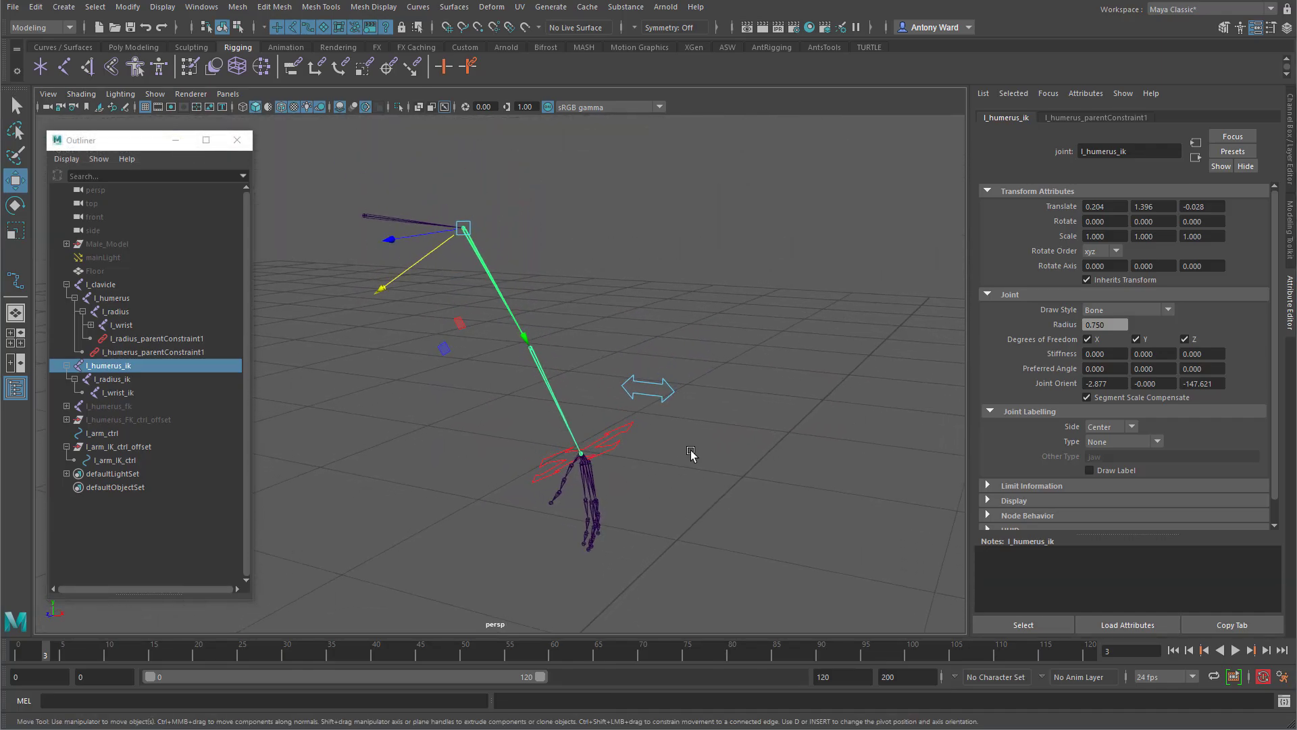
left_click(752, 273)
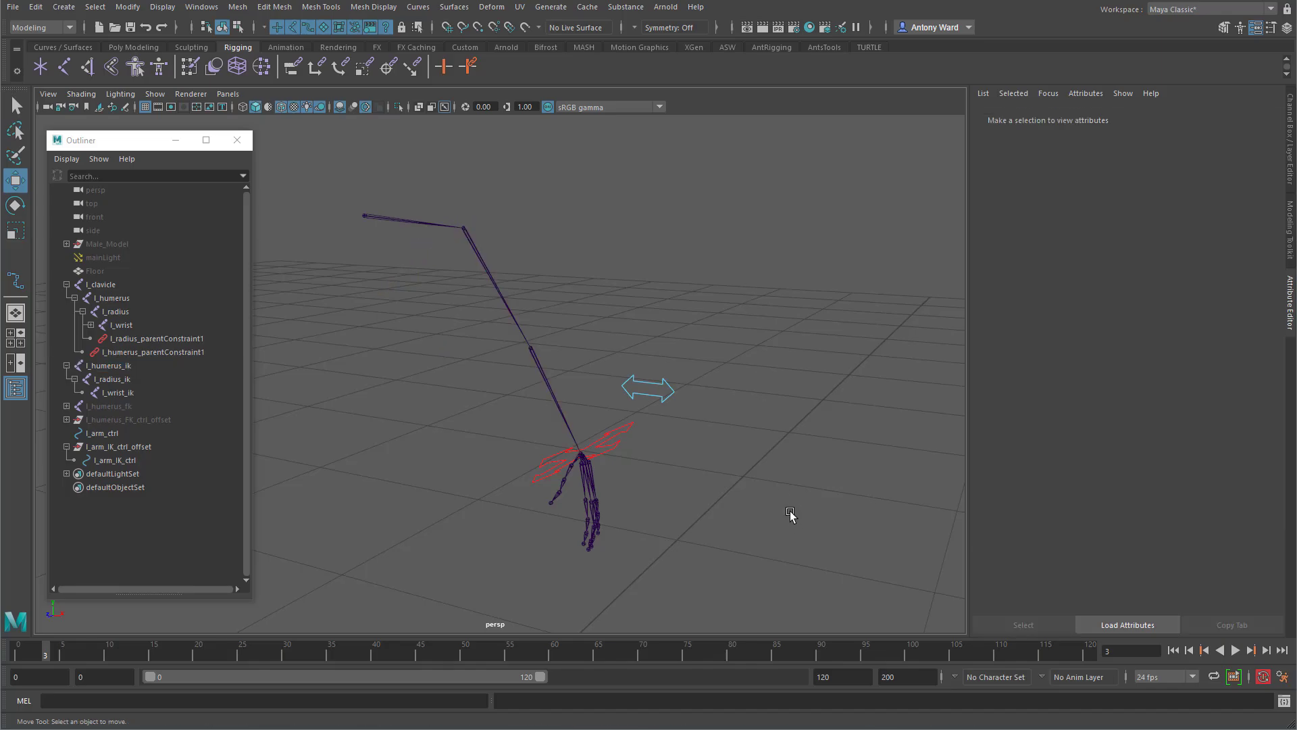
Draw a grid-snapped linear EP curve tracing a small square with a larger square around it, beside the arm.
right_click_drag(788, 513, 385, 439, "alt")
left_click_drag(660, 458, 606, 473, "alt")
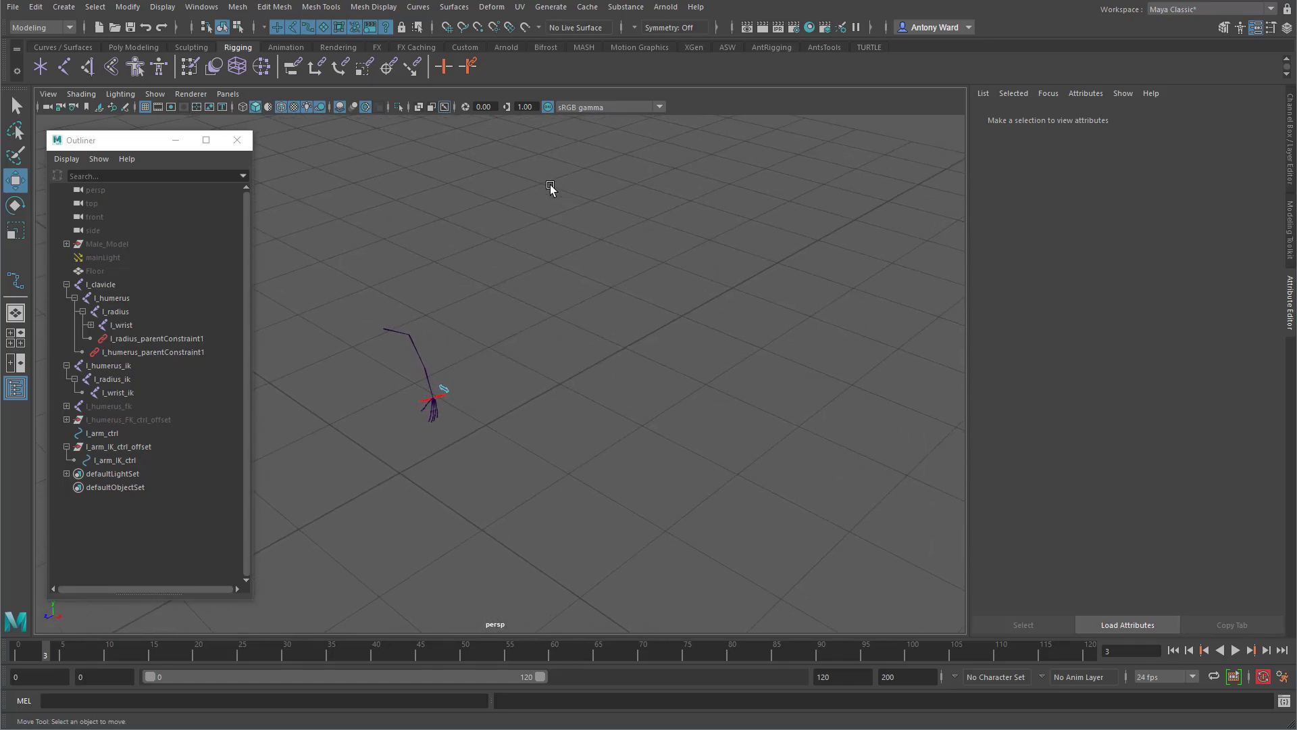
left_click(66, 8)
mouse_move(136, 110)
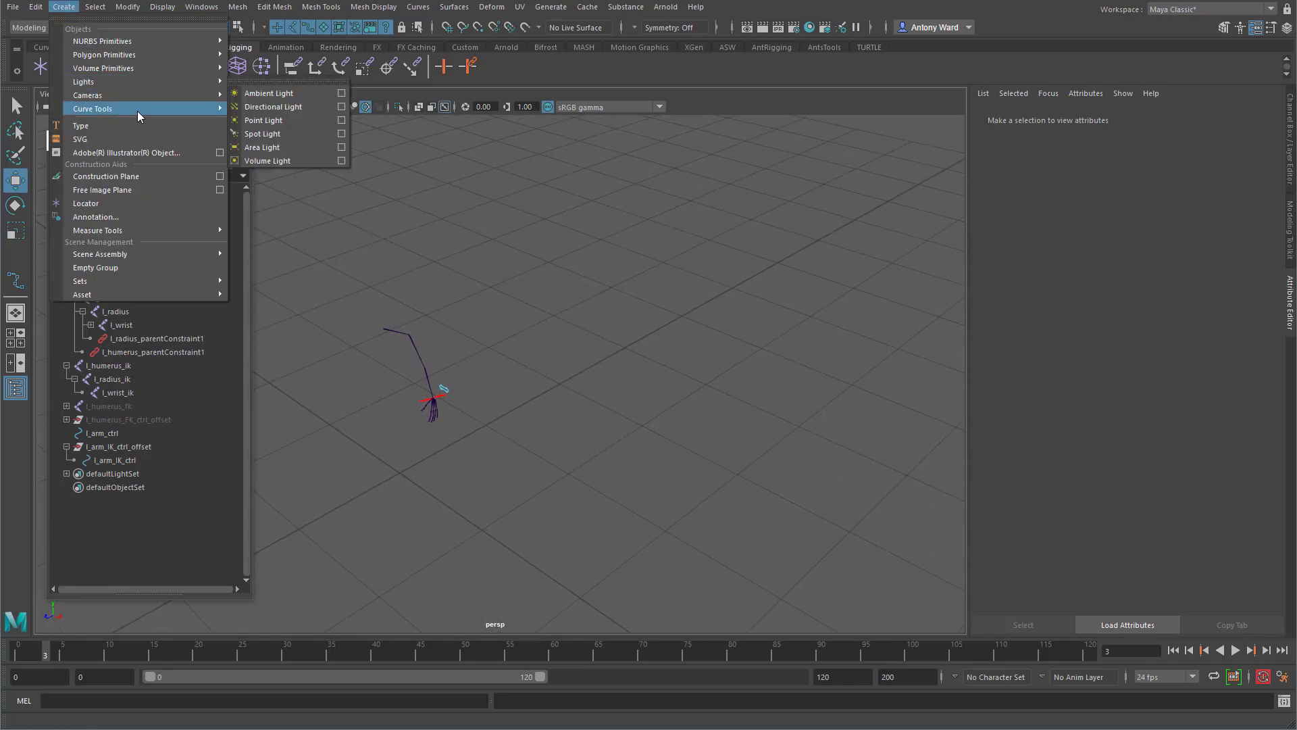
left_click(300, 132)
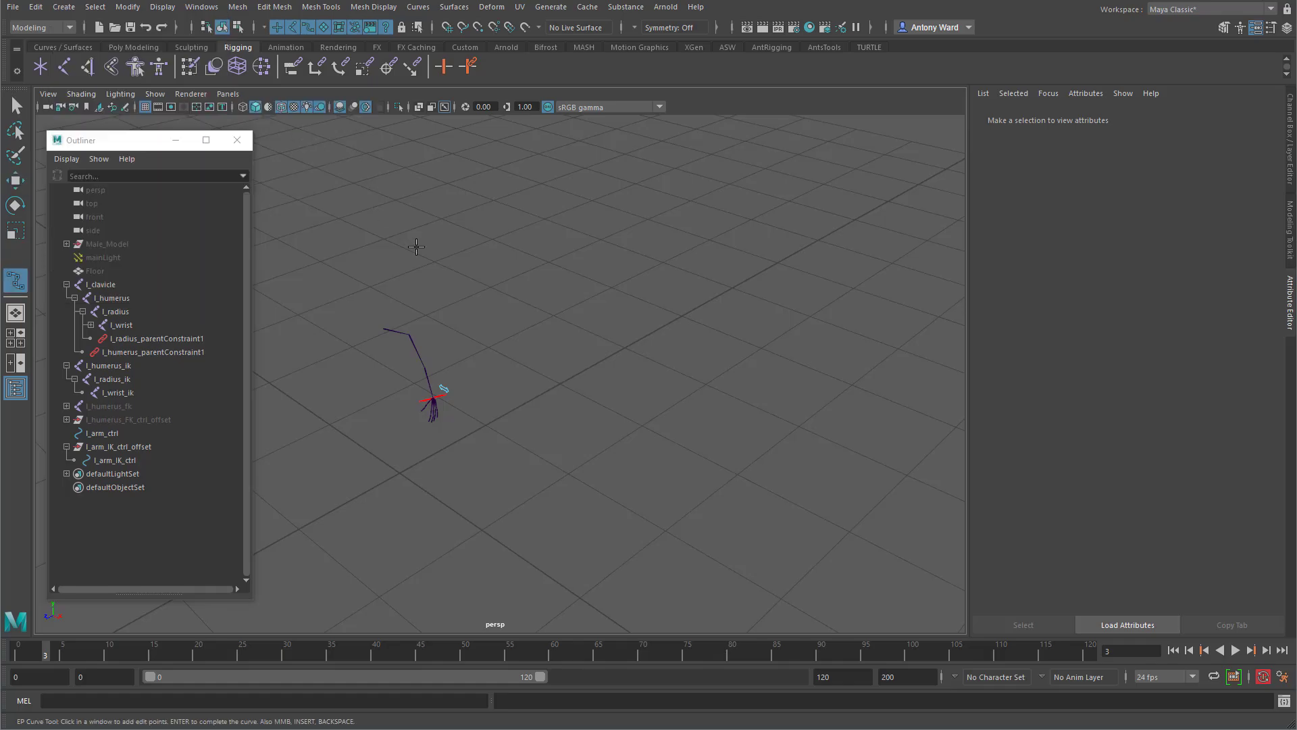
left_click_drag(706, 478, 607, 462, "alt")
key("x")
left_click(615, 376)
left_click(562, 402)
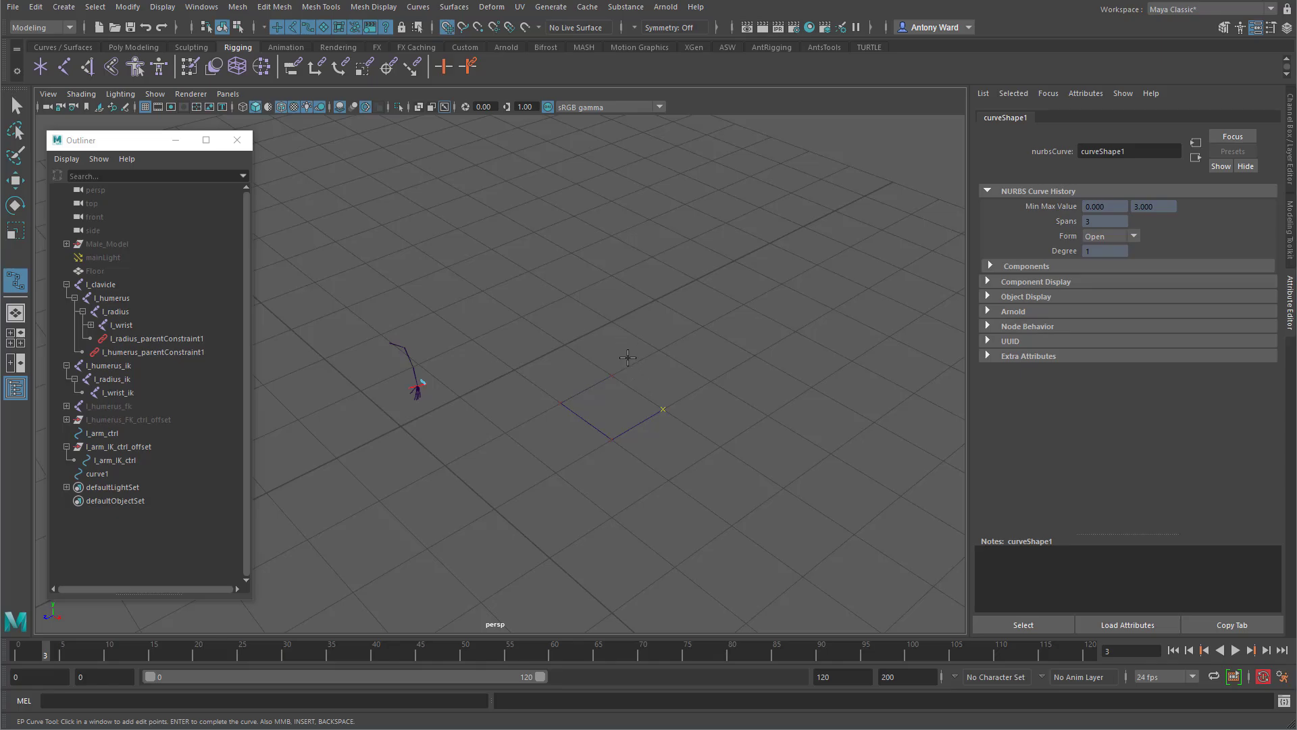
left_click(611, 322)
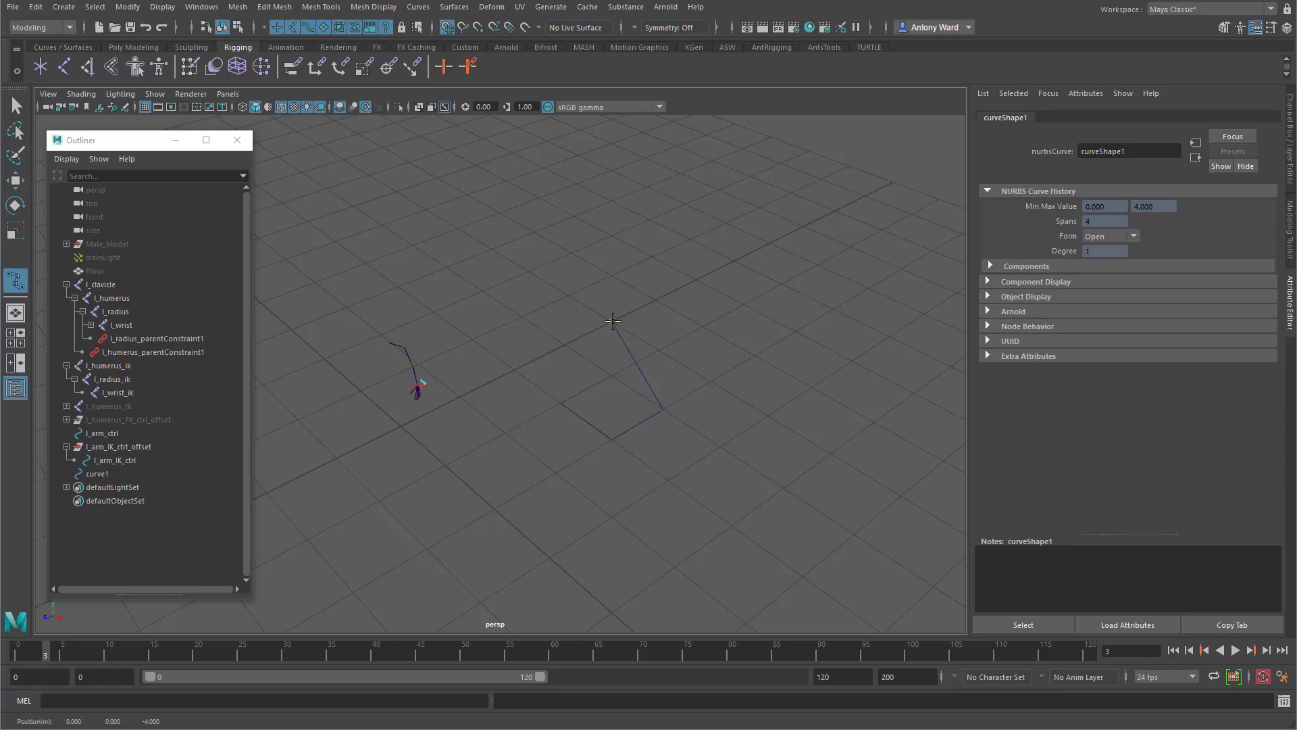
left_click(459, 398)
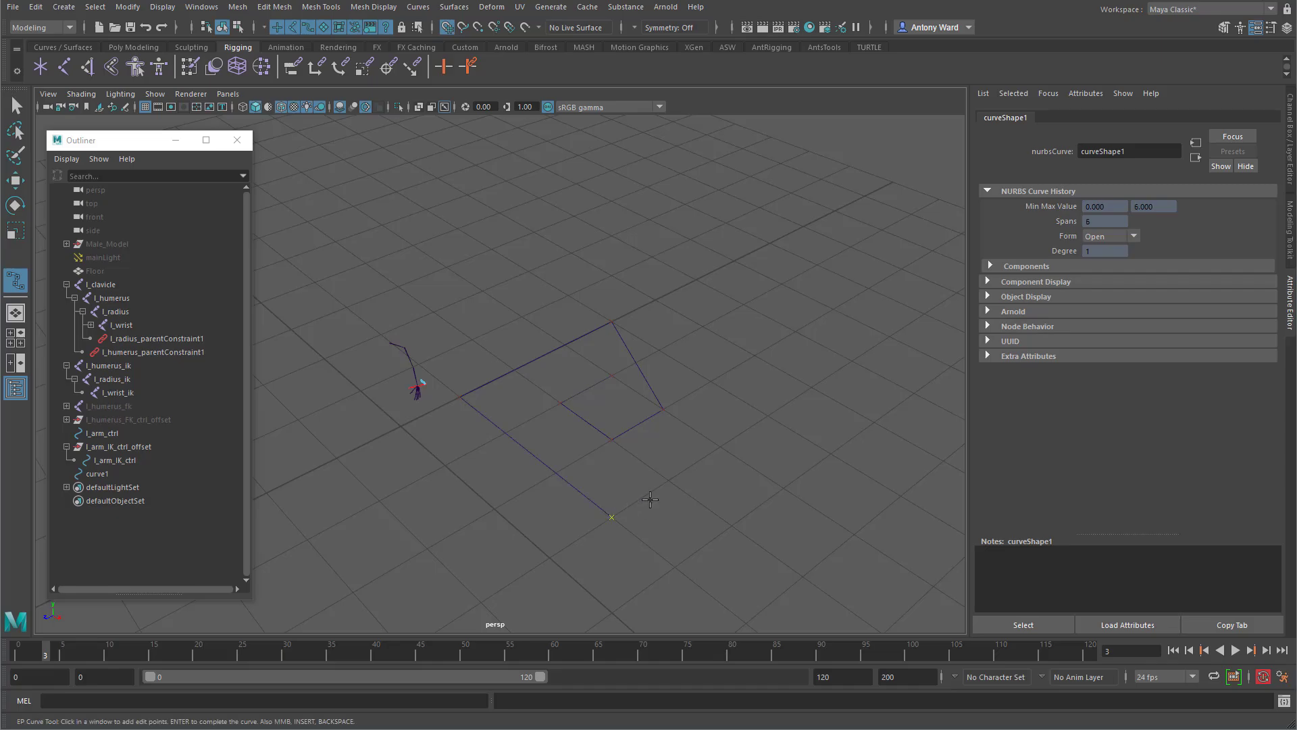
left_click(762, 414)
key("Return")
key("w")
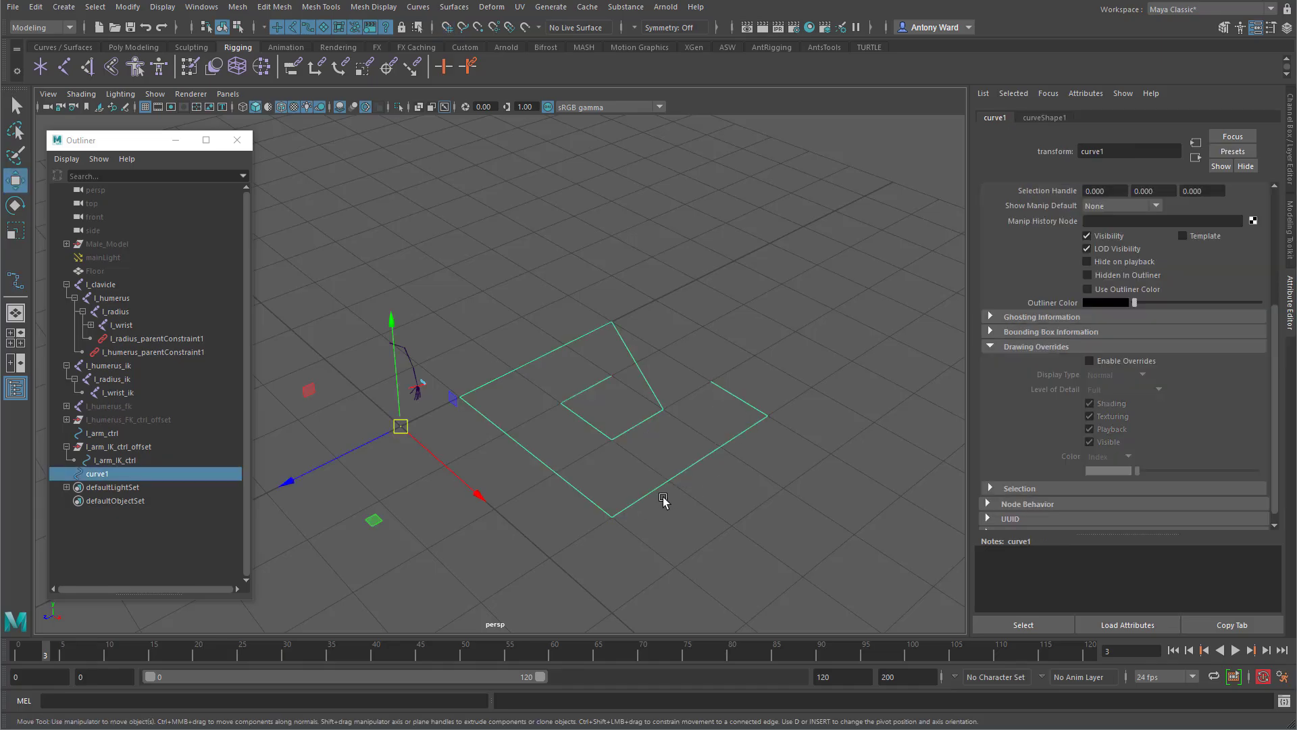
Point-snap the curve's outer-square control vertex nearest the inner square's open end onto that inner corner.
left_click_drag(660, 498, 594, 448, "alt")
right_click(593, 456)
right_click_drag(592, 452, 524, 451)
left_click_drag(535, 454, 466, 457, "alt")
left_click_drag(626, 356, 654, 400)
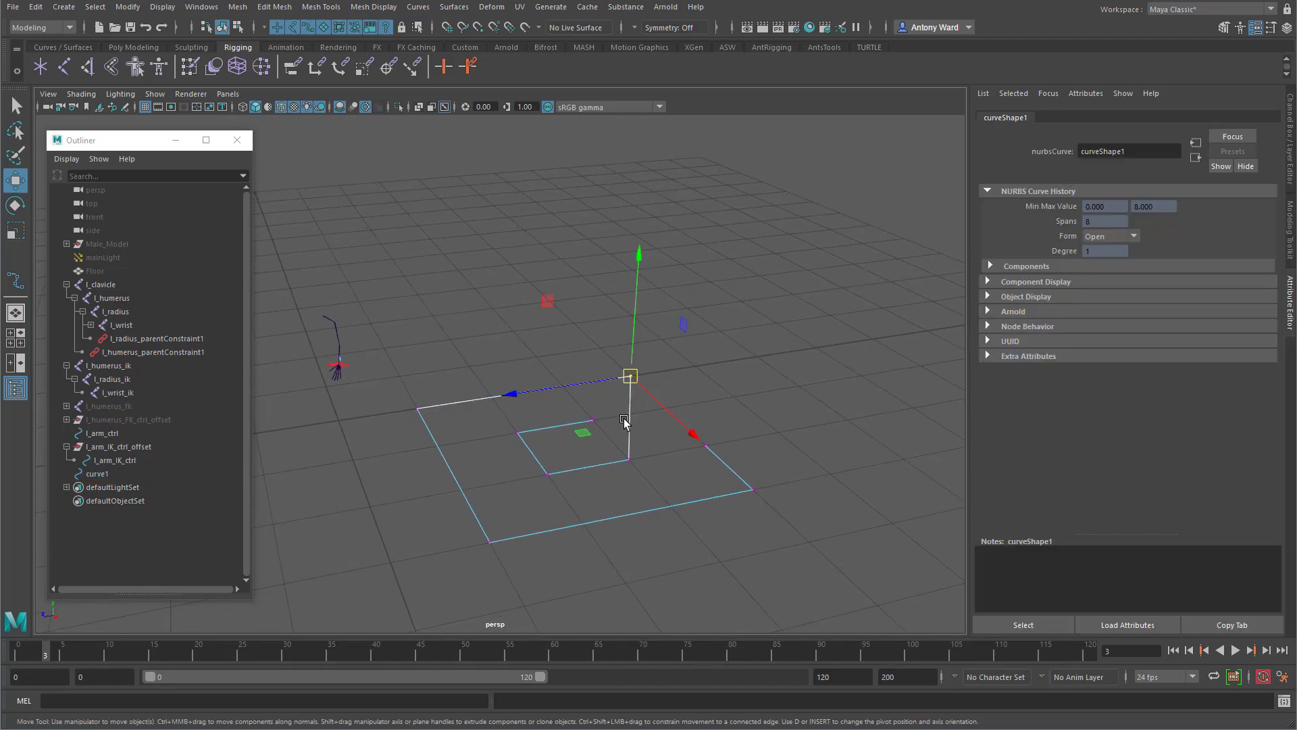
key("v")
key("v")
left_click_drag(629, 394, 598, 416)
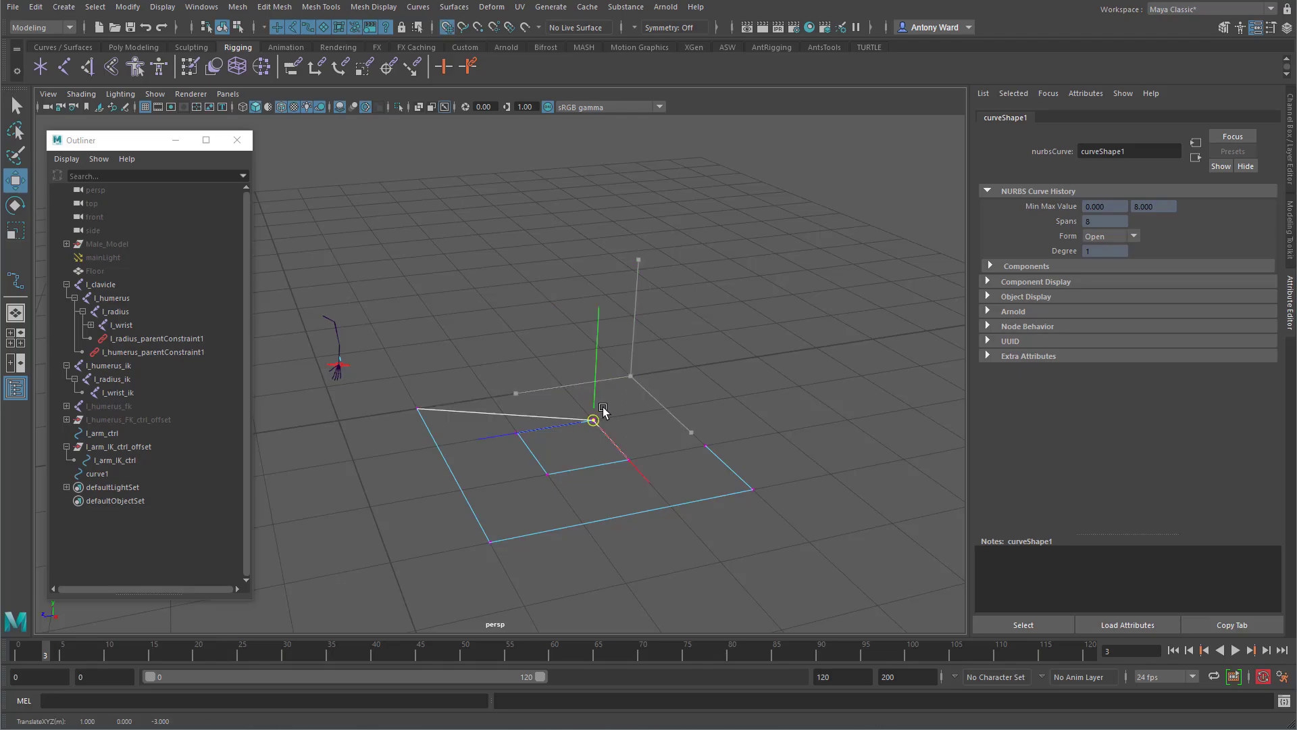
Raise the remaining four control vertices of the outer square 2 m above the grid.
left_click_drag(405, 392, 429, 422)
left_click_drag(476, 526, 504, 556, "shift")
left_click_drag(698, 439, 761, 501, "shift")
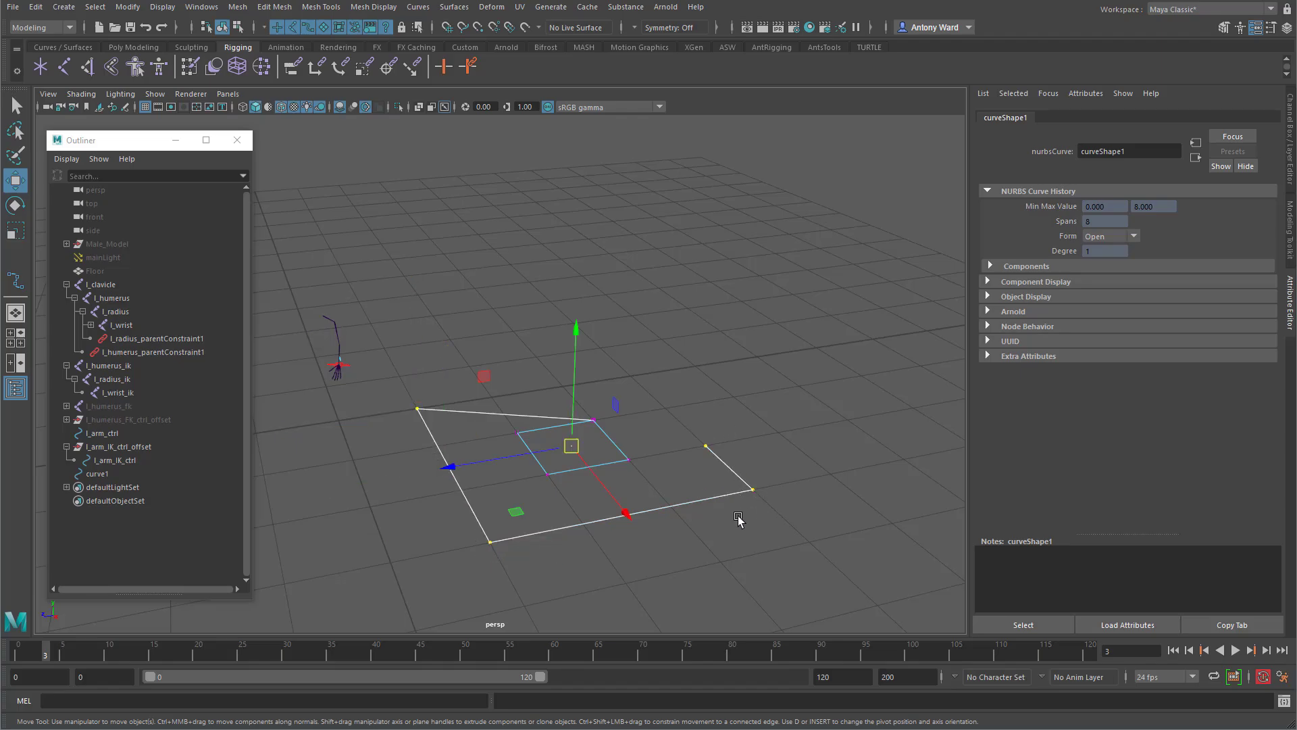
key("v")
left_click_drag(574, 396, 578, 274)
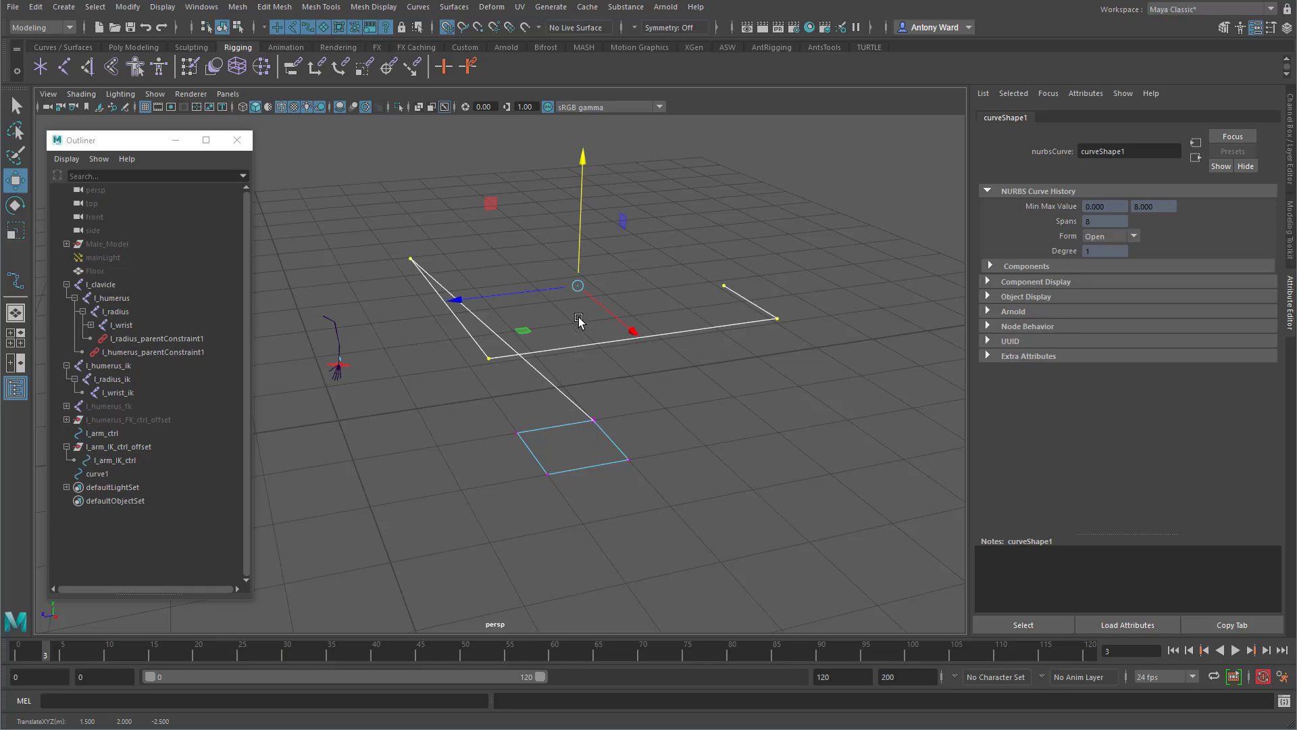
mouse_move(659, 437)
left_mouse_down("alt")
mouse_move(500, 396)
mouse_move(567, 423)
mouse_move(701, 419)
mouse_move(658, 440)
mouse_move(648, 428)
left_mouse_up("alt")
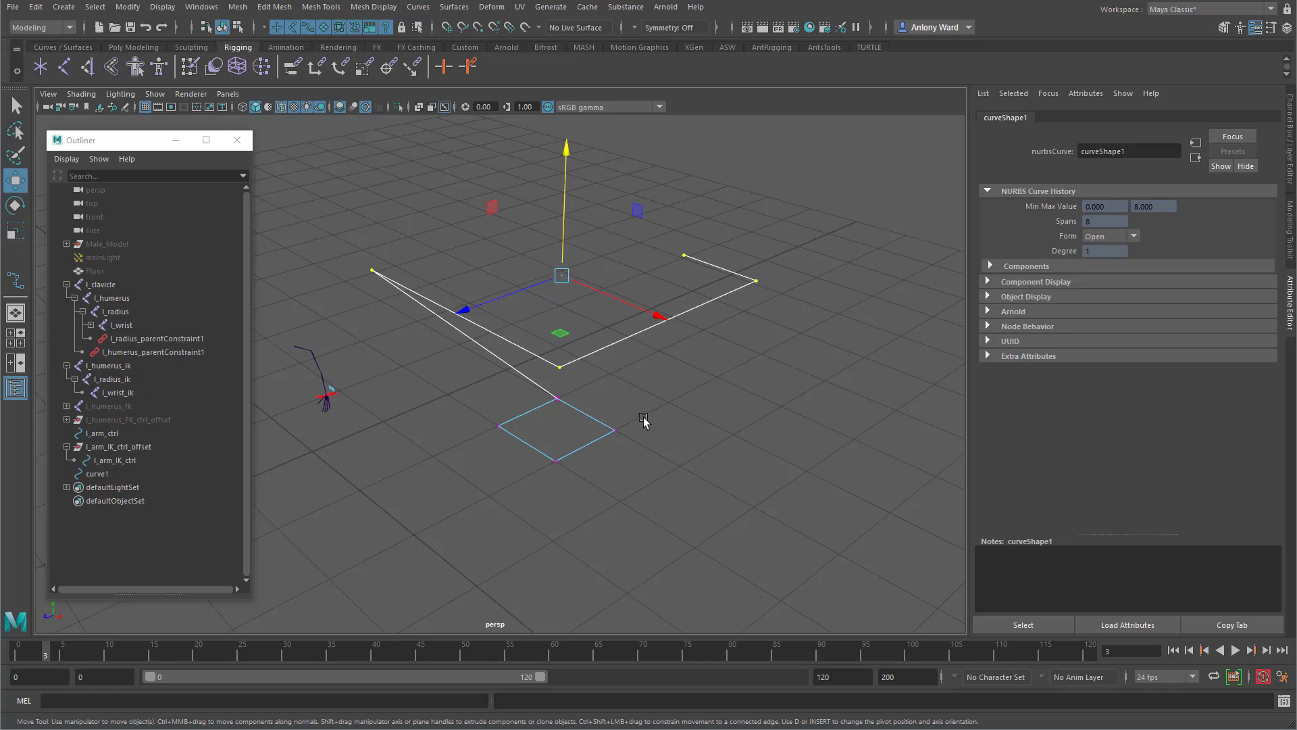
Return to object selection and delete the nested-square curve curve1.
right_click_drag(525, 413, 592, 393)
left_click(693, 366)
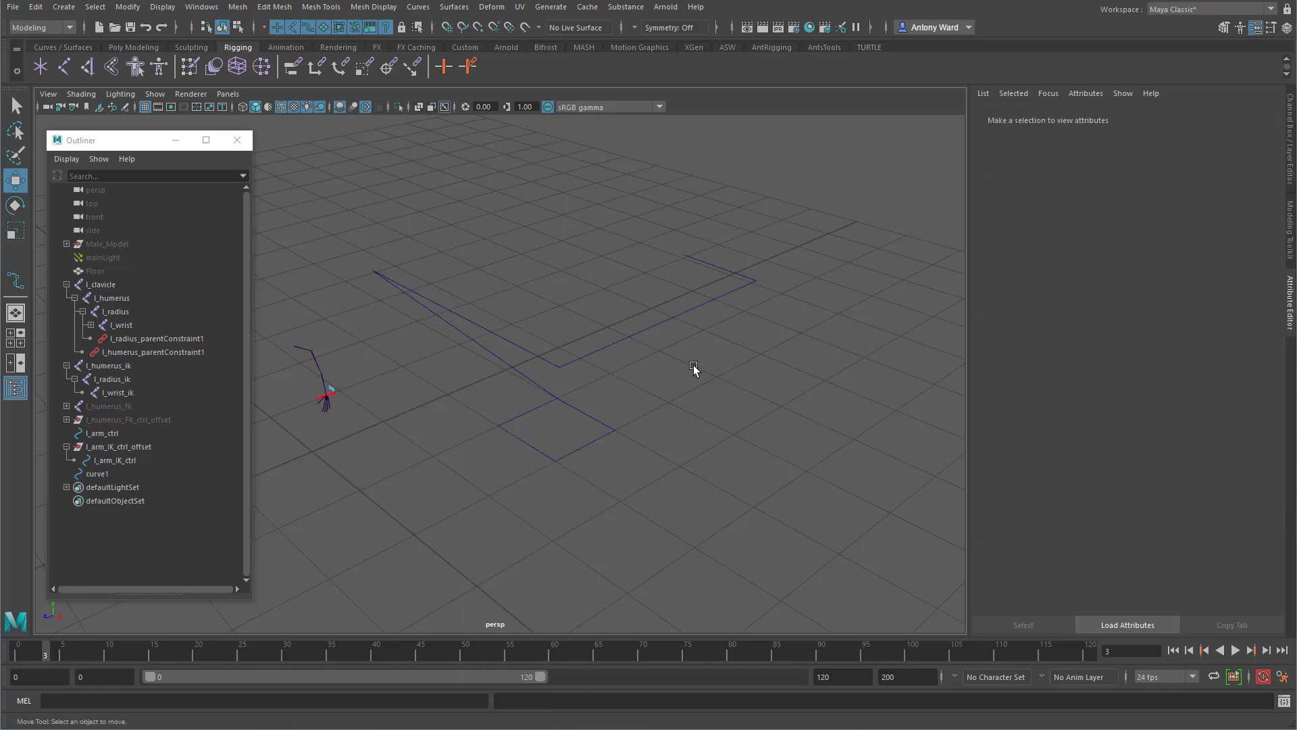
left_click(127, 473)
key("Delete")
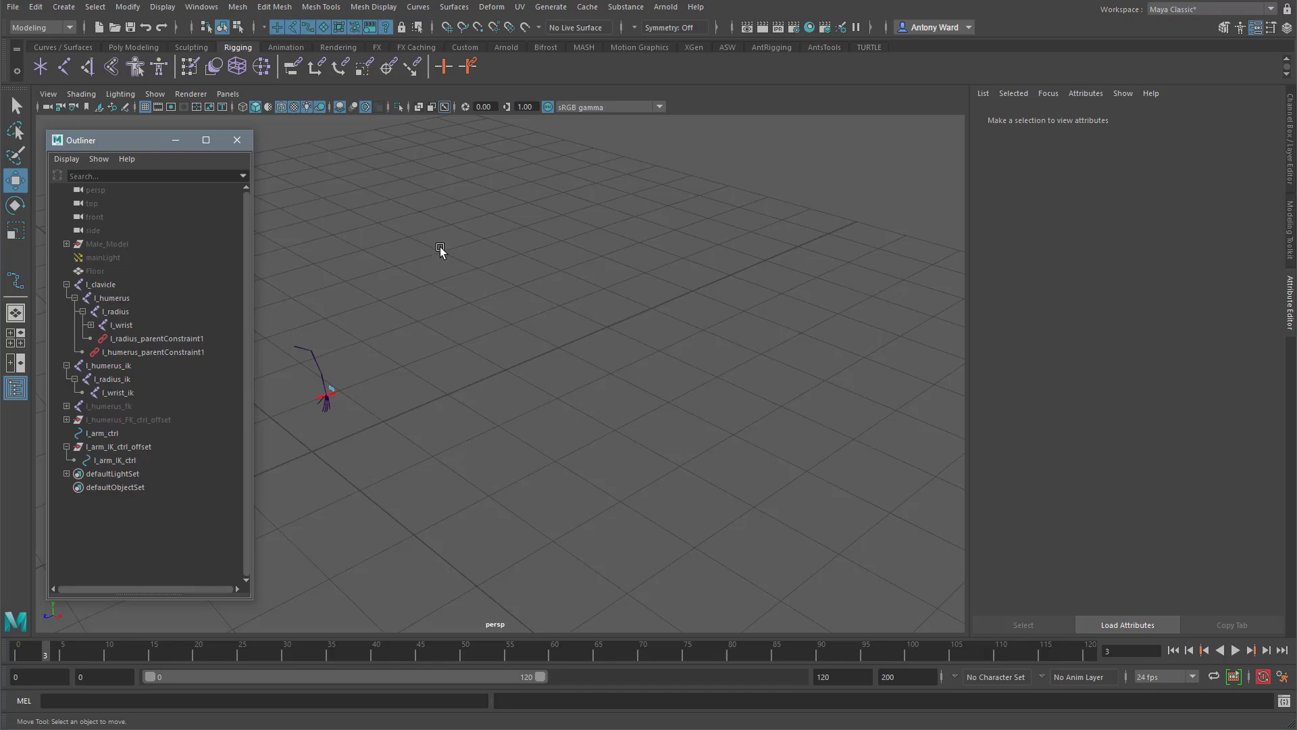
Draw a new grid-snapped linear EP curve forming a square, with lines running from its corners to the centre.
left_click(65, 10)
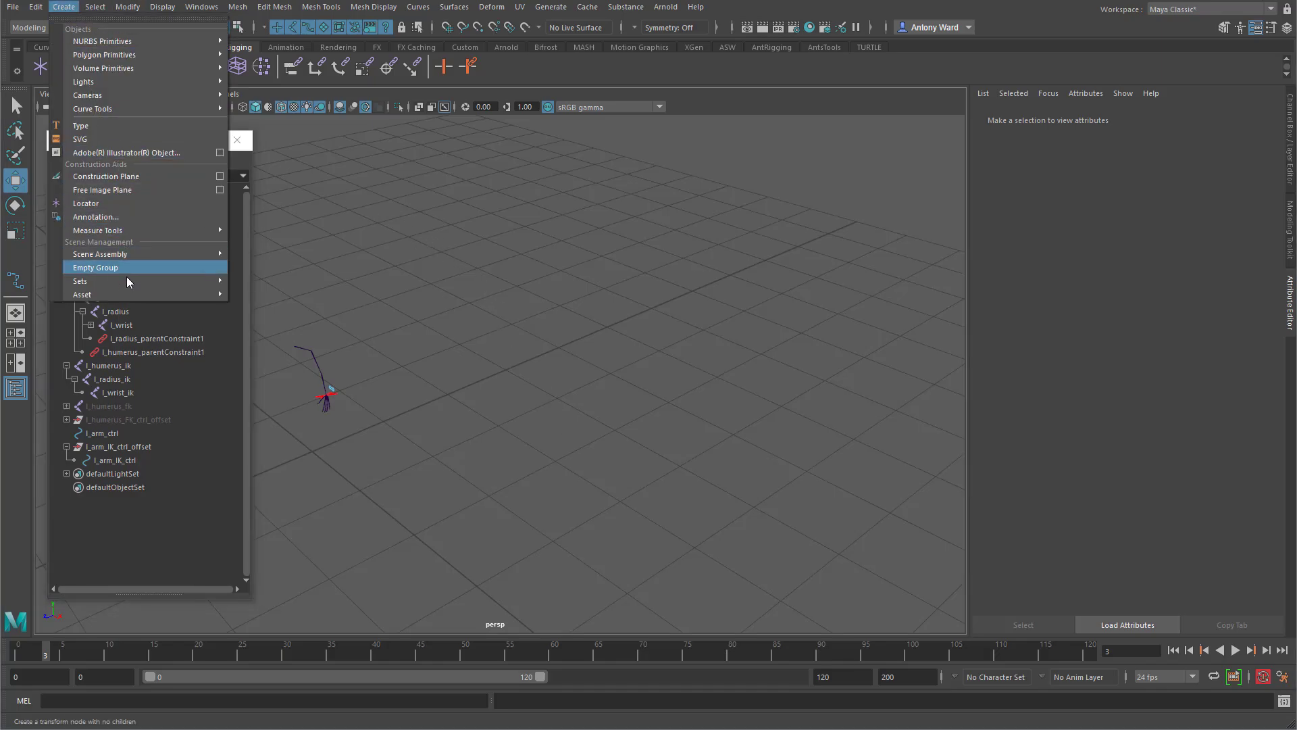
mouse_move(119, 108)
left_click(291, 130)
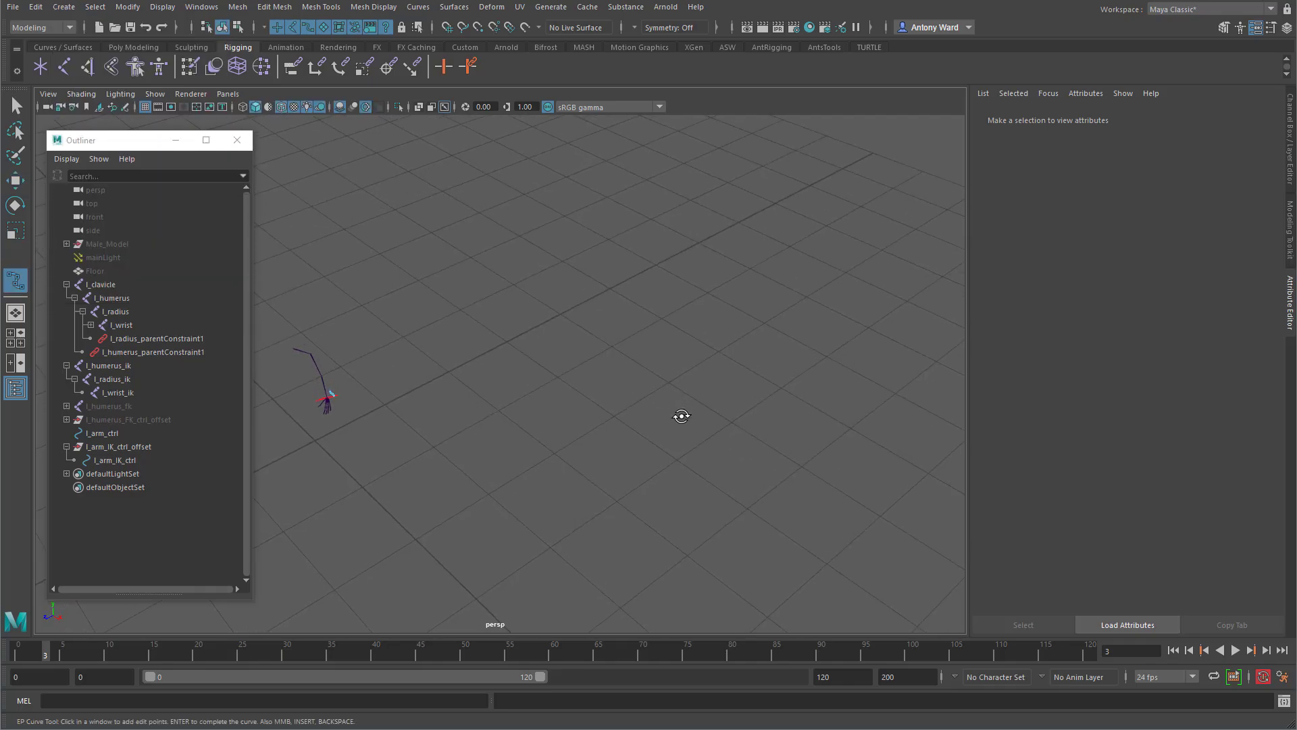
key("x")
left_click(611, 286)
left_click(509, 341)
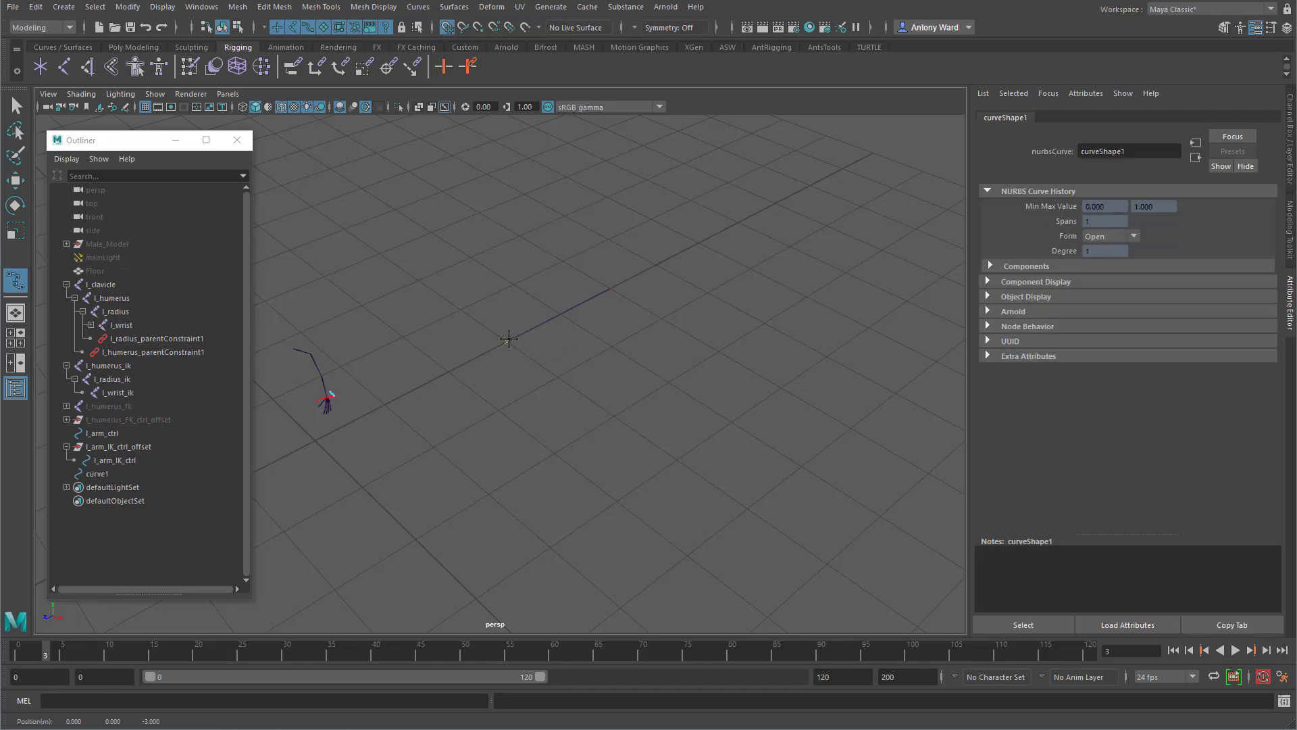
left_click(612, 415)
left_click(718, 351)
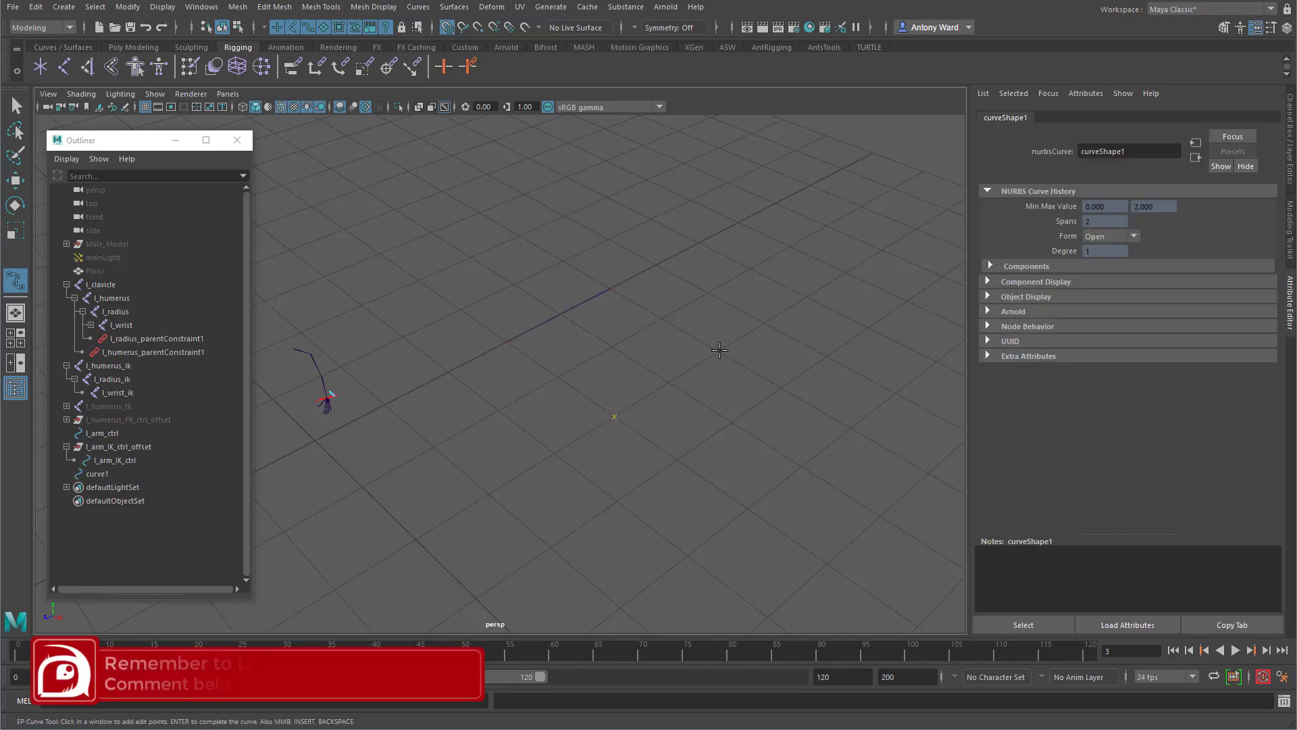
left_click(612, 290)
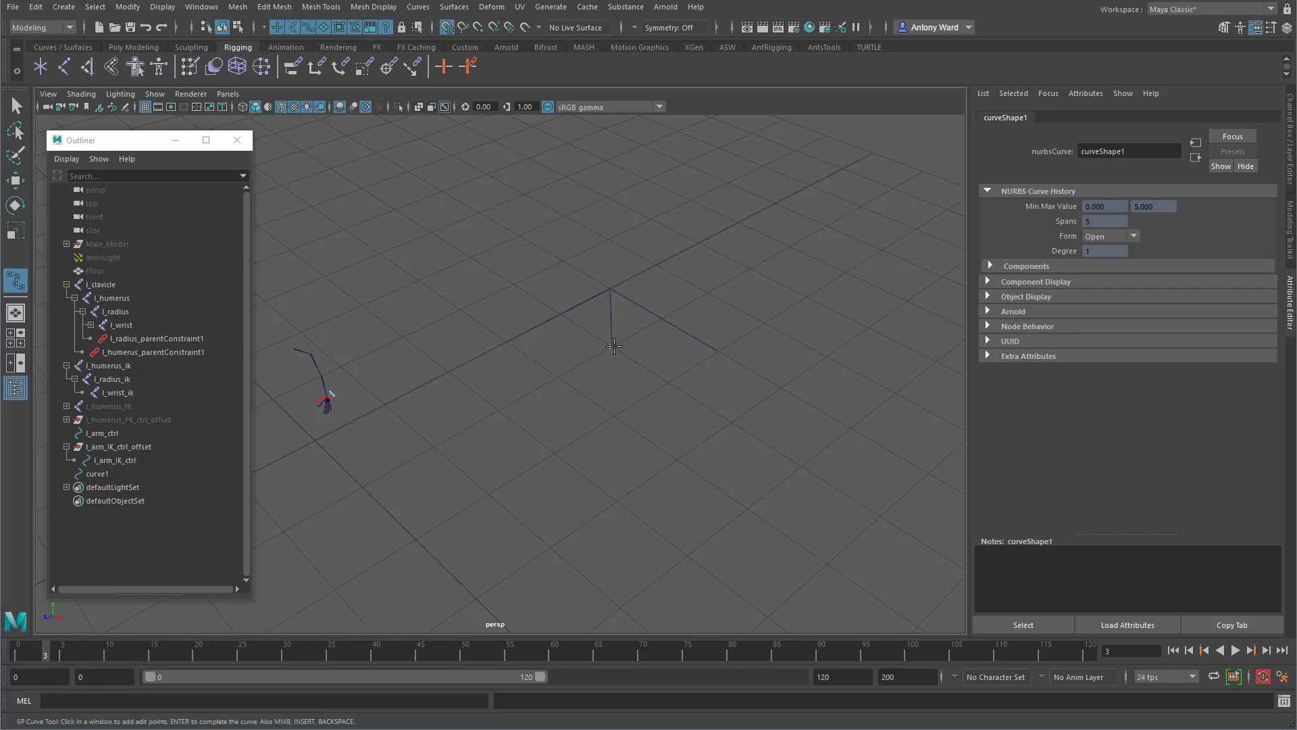
left_click(614, 414)
left_click(511, 342)
key("Return")
key("w")
Raise the curve's centre control vertices well above the square base to form a tall pyramid.
right_click_drag(619, 350, 625, 372)
left_click_drag(624, 372, 648, 179, "alt")
left_click_drag(675, 362, 523, 421, "alt")
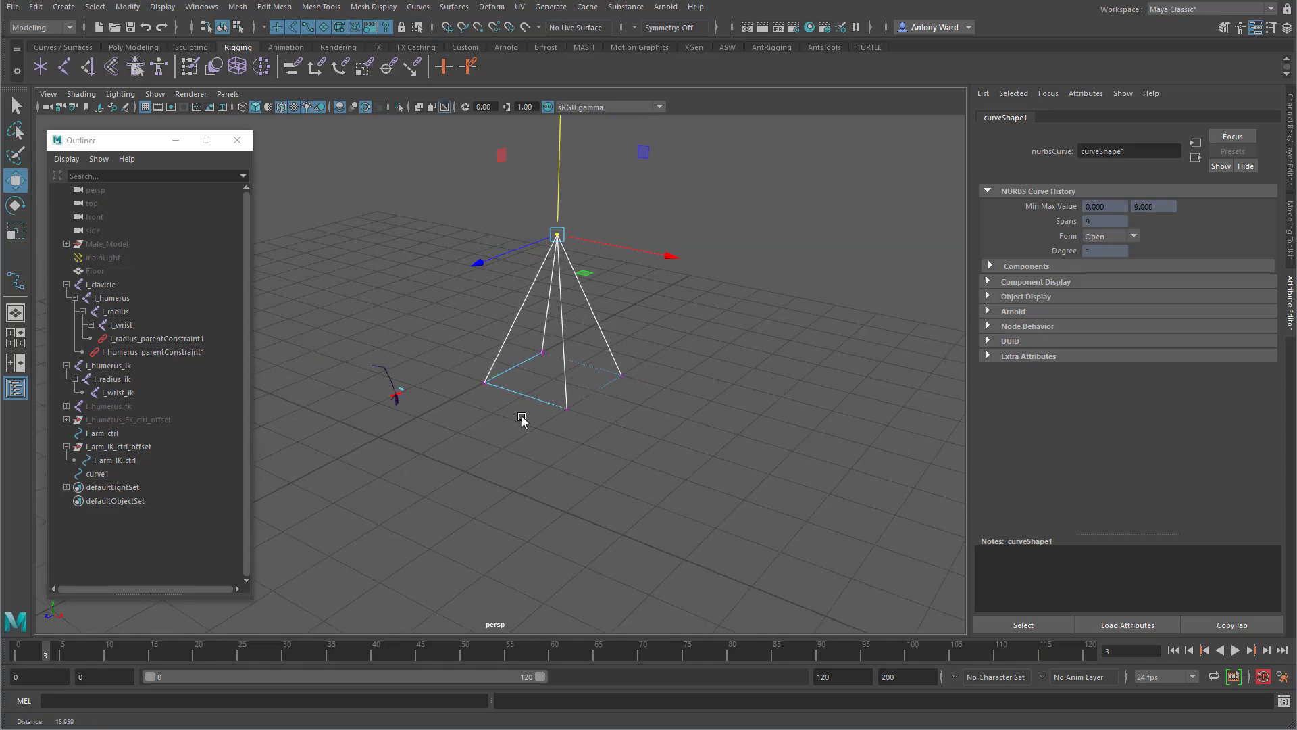
middle_click_drag(522, 420, 541, 449, "alt")
right_click_drag(639, 395, 740, 359)
left_click(741, 361)
middle_click_drag(575, 428, 652, 437, "alt")
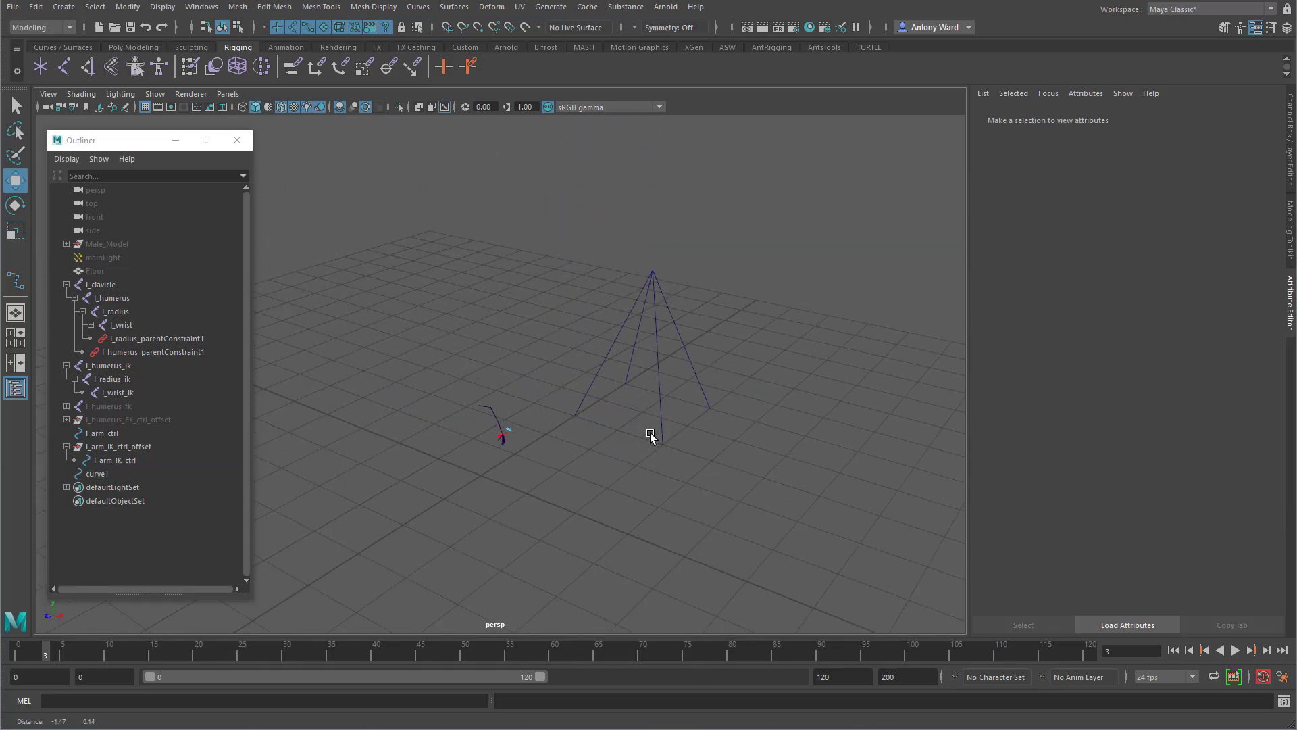
right_click_drag(652, 437, 682, 432, "alt")
Rename the pyramid curve as l_elbow_ctrl.
left_click(682, 384)
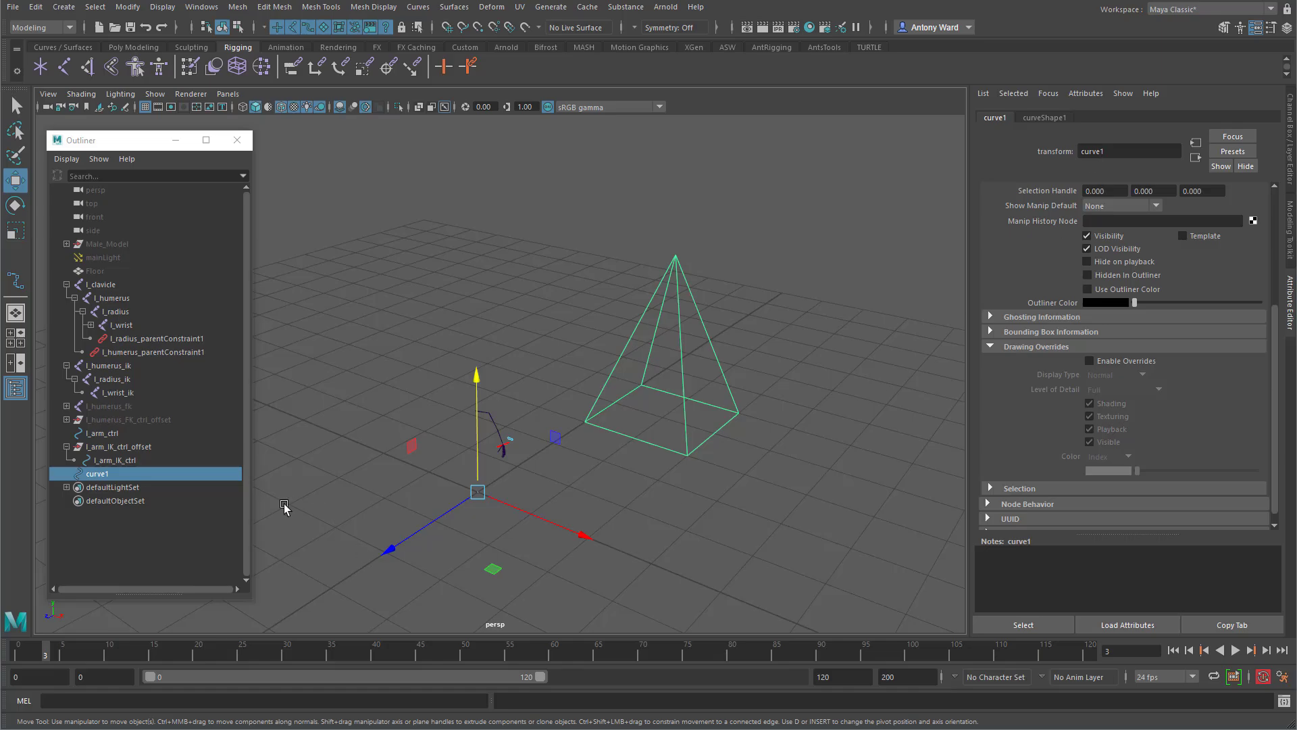
double_click(98, 475)
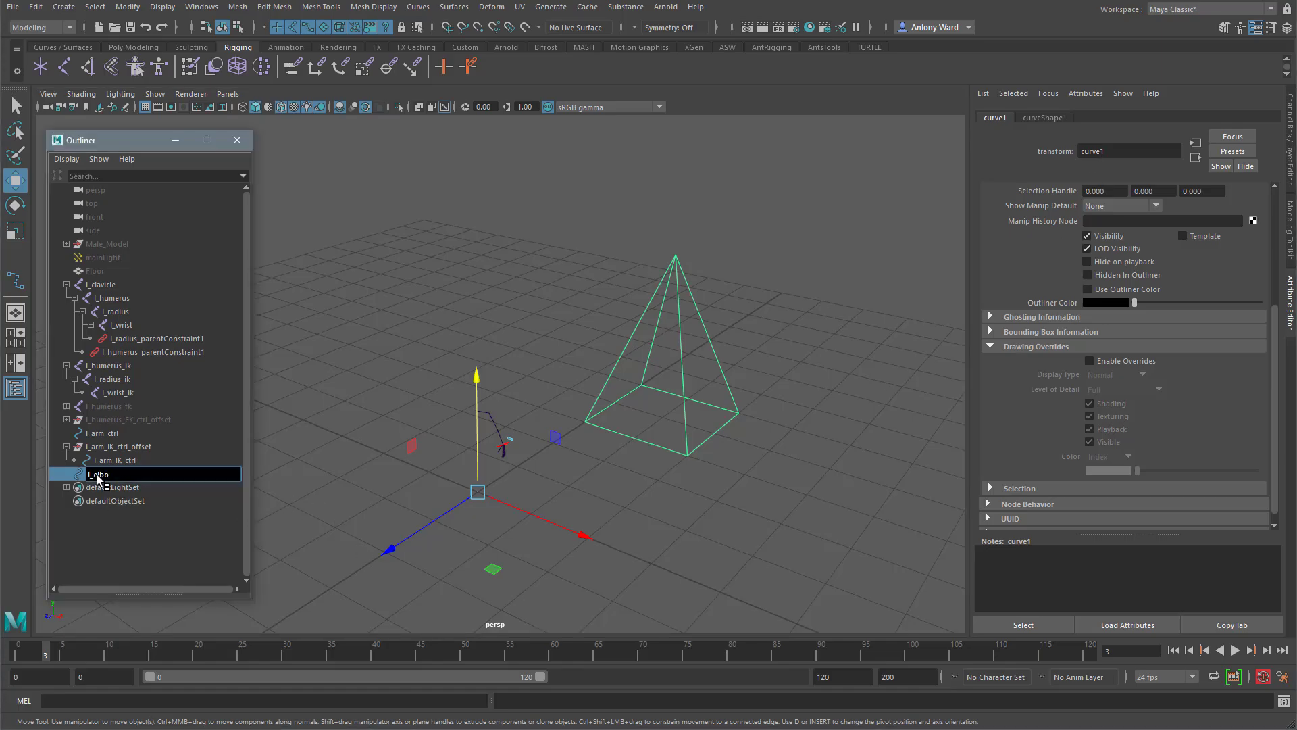
type("l_elbow")
type("_d")
key("Return")
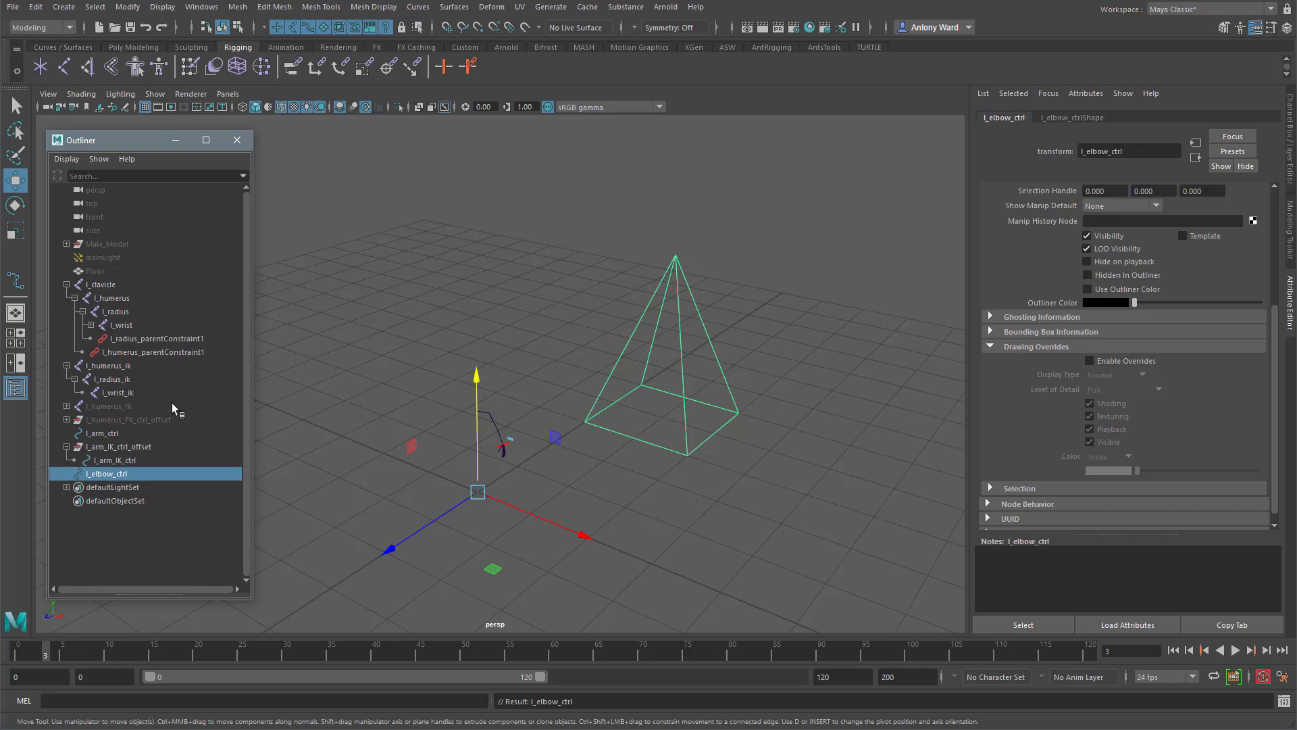
Center the pivot of l_elbow_ctrl.
left_click(128, 7)
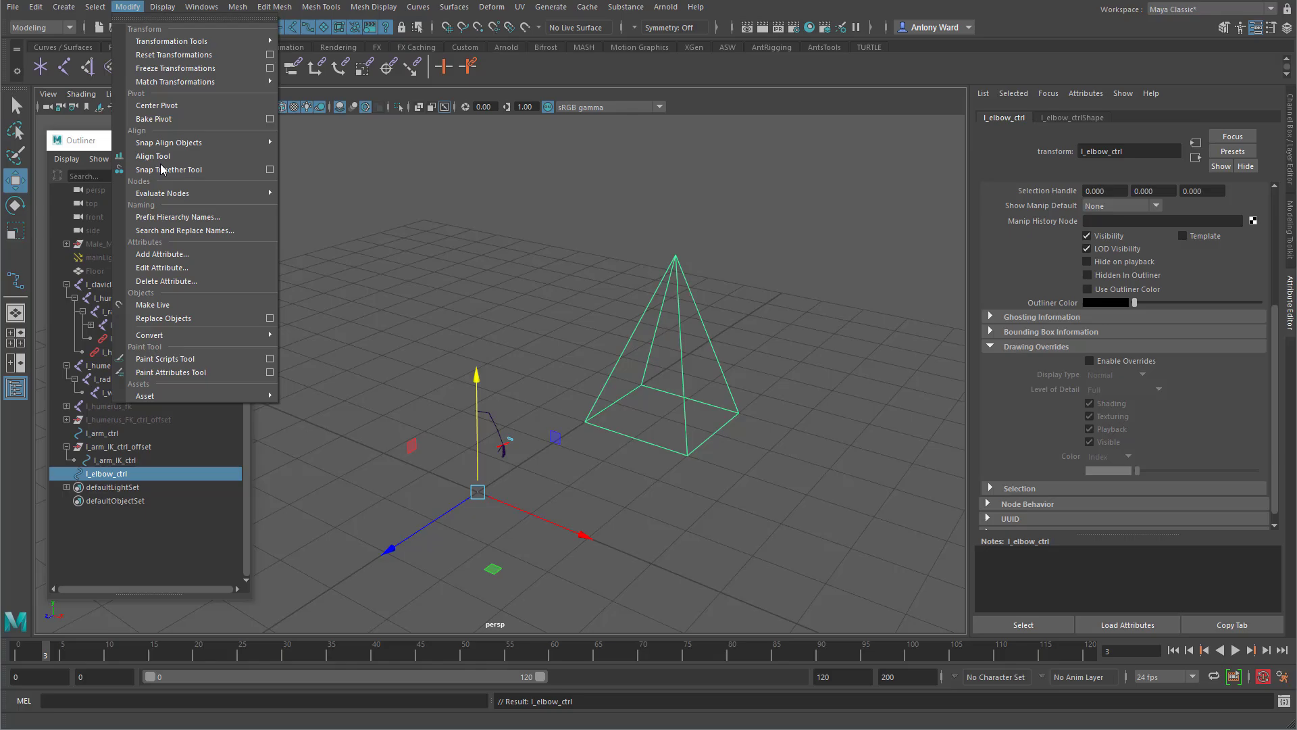
left_click(162, 108)
middle_click_drag(705, 510, 713, 472, "alt")
right_click_drag(713, 472, 764, 509, "alt")
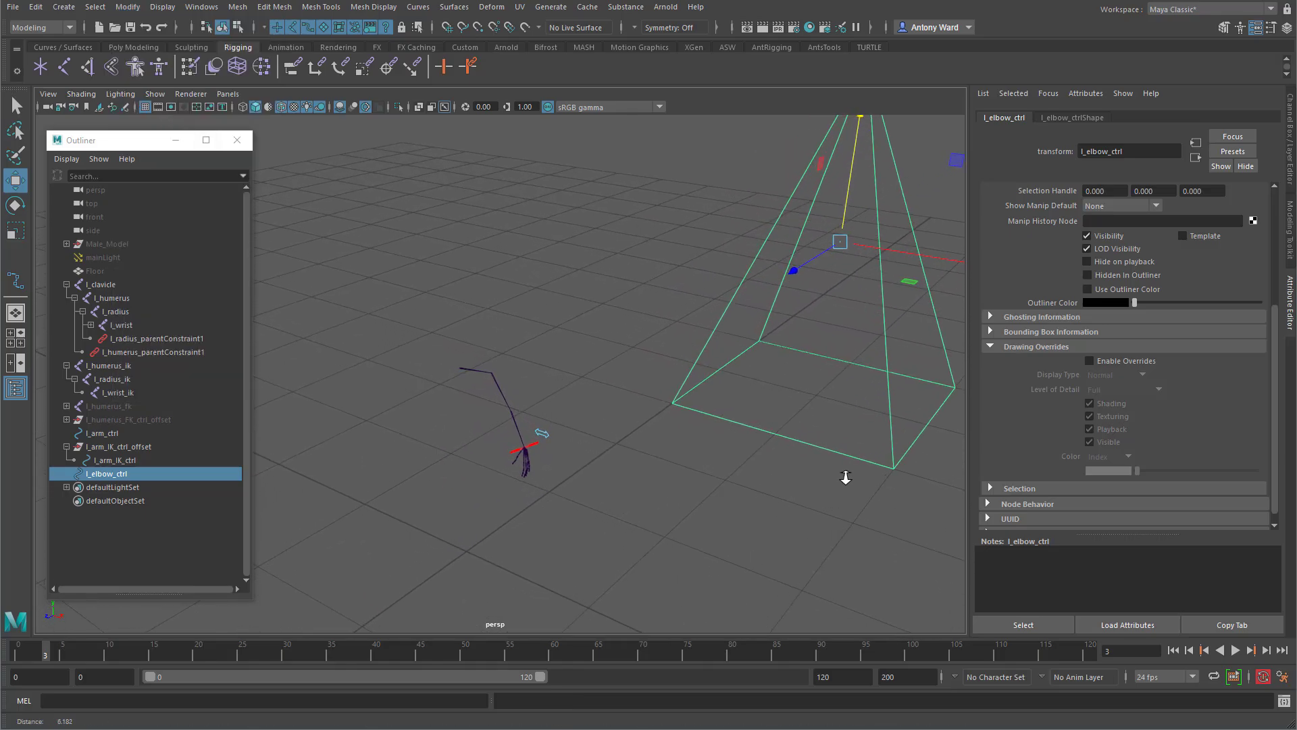
Snap l_elbow_ctrl onto the left elbow joint and scale it down uniformly to a very small size.
key("d")
key("v")
middle_click_drag(517, 419, 514, 420)
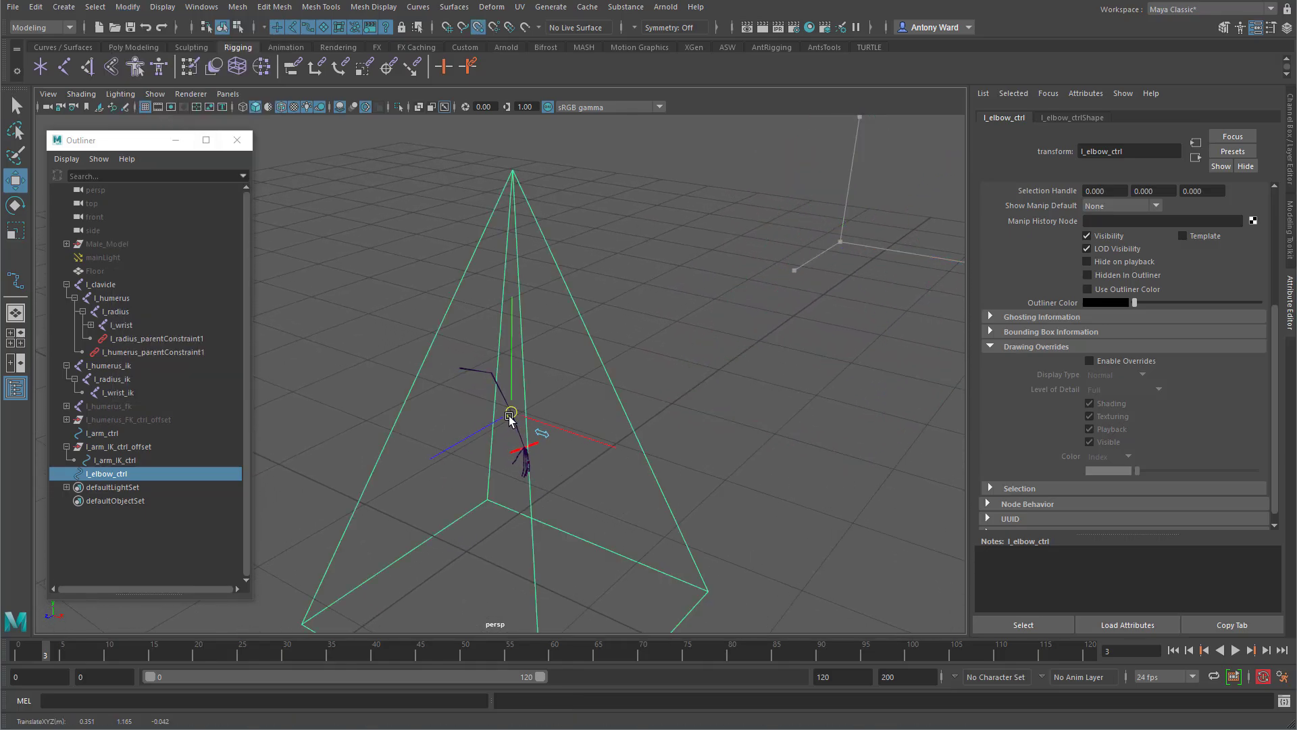
key("r")
left_click_drag(511, 413, 192, 403)
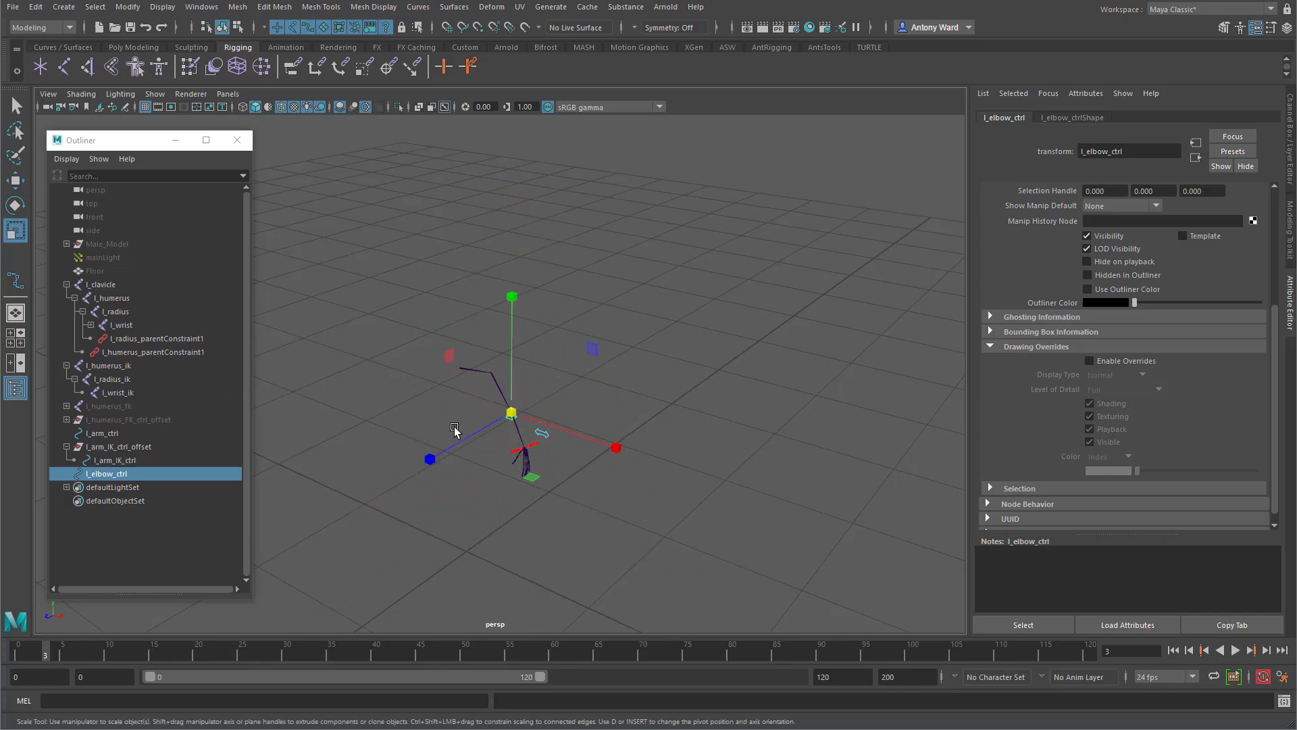
Fine-tune the uniform scale of l_elbow_ctrl to about 0.026 and rotate it 90 degrees about the X axis.
key("f")
left_click_drag(633, 462, 606, 436, "alt")
right_click_drag(606, 437, 535, 376, "alt")
left_click_drag(532, 373, 541, 385)
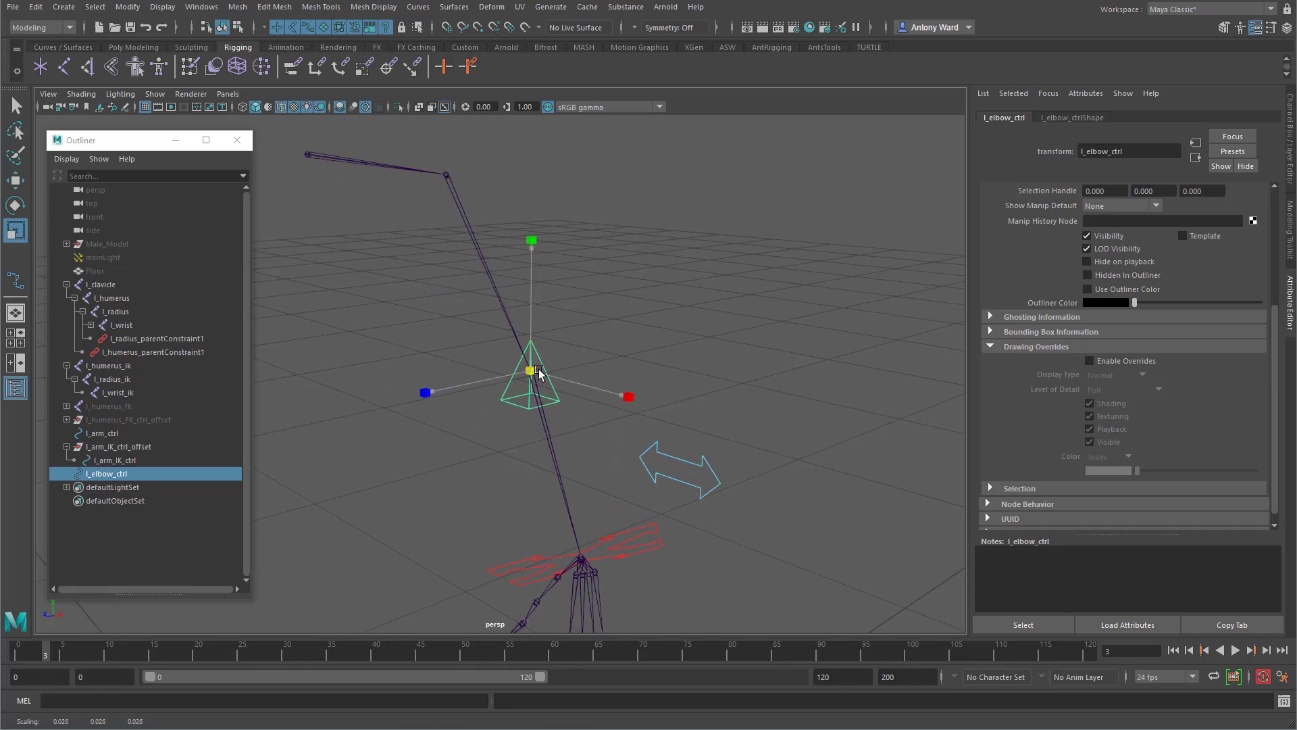
key("e")
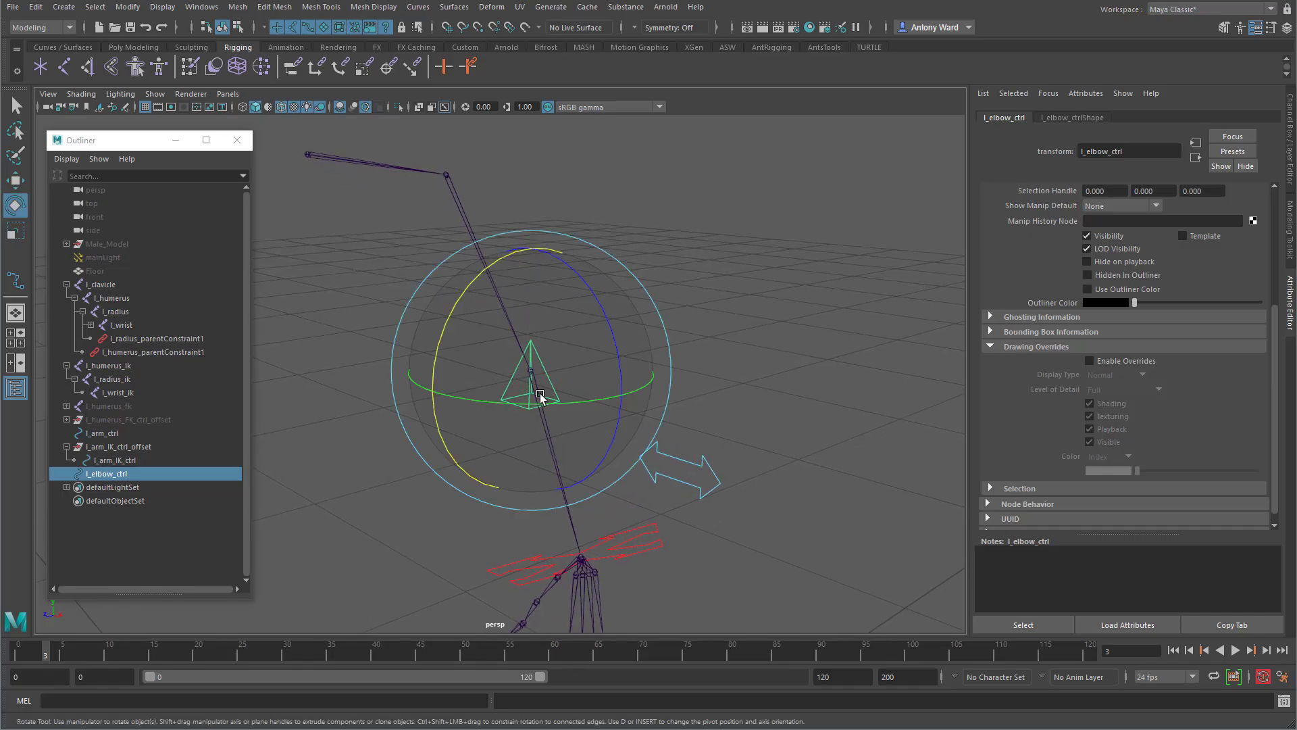
left_click_drag(495, 267, 443, 338)
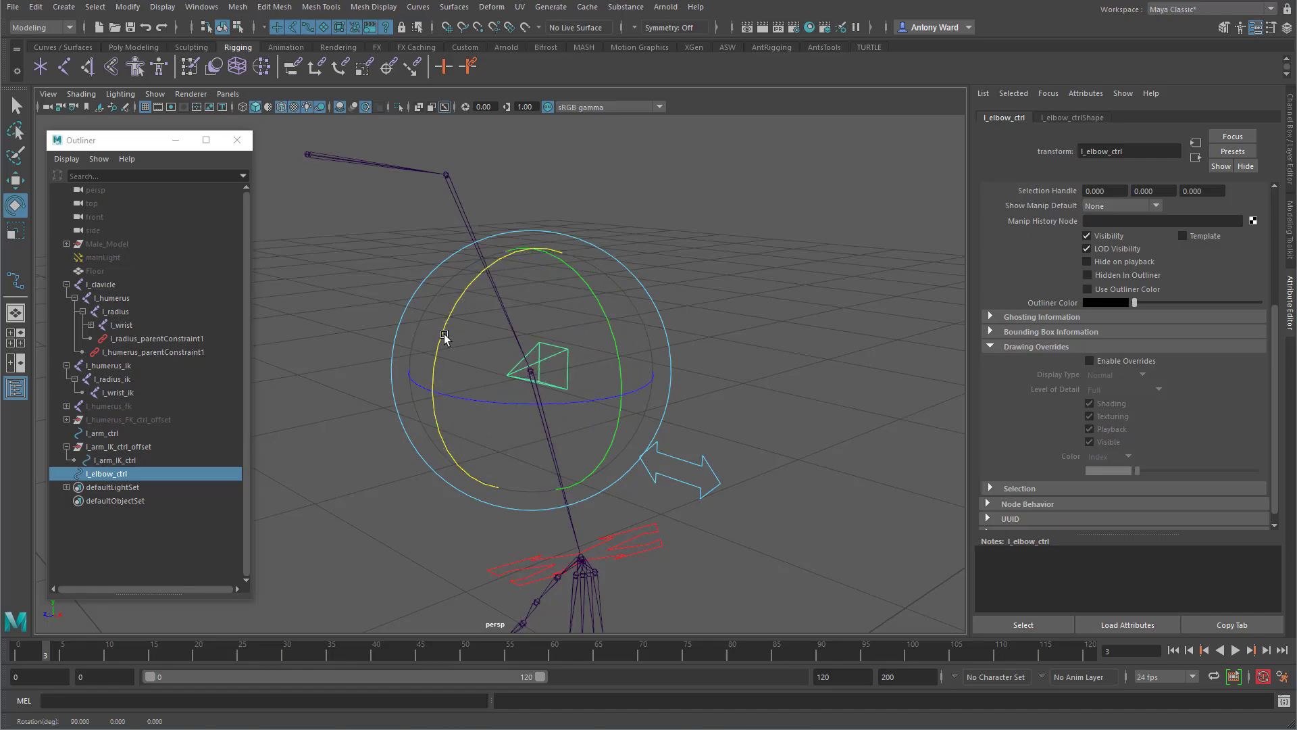
Freeze the transformations of l_elbow_ctrl and check its channel values.
left_click_drag(550, 435, 588, 411, "alt")
key("w")
right_click_drag(588, 411, 423, 401, "alt")
middle_click_drag(496, 398, 516, 399, "alt")
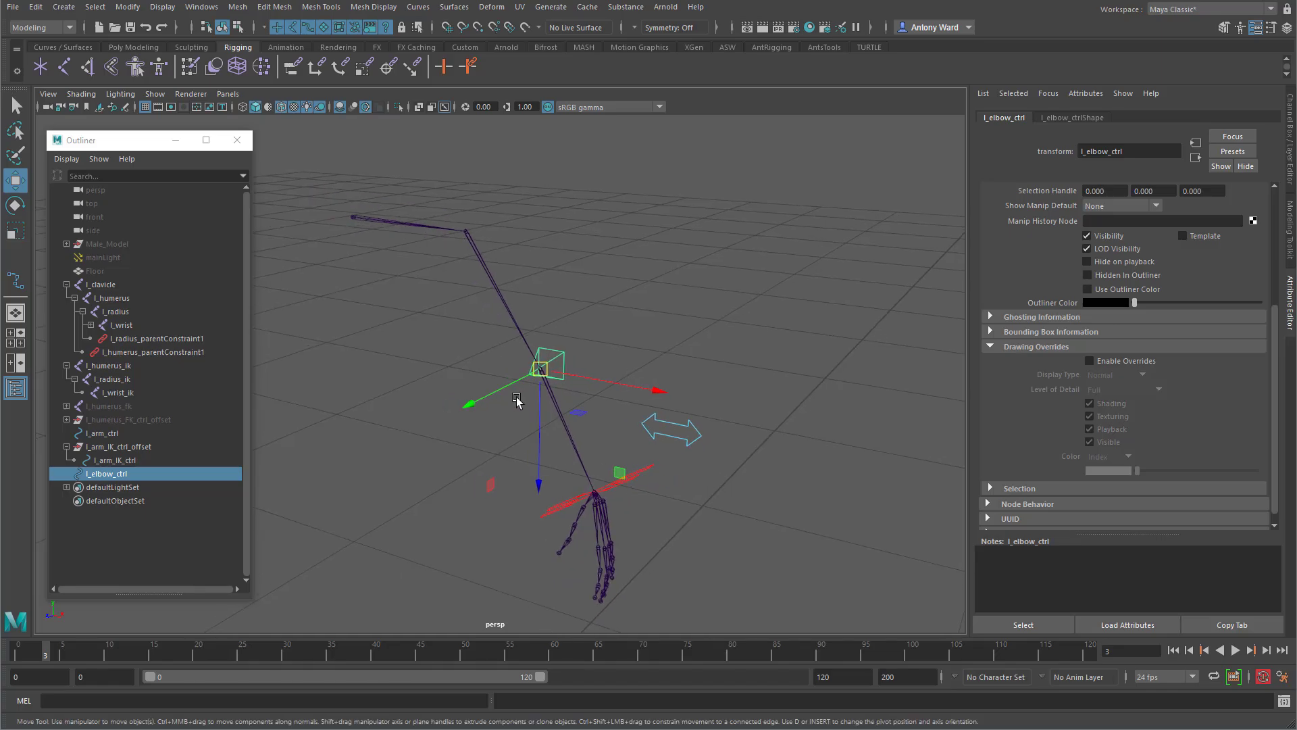
left_click(127, 7)
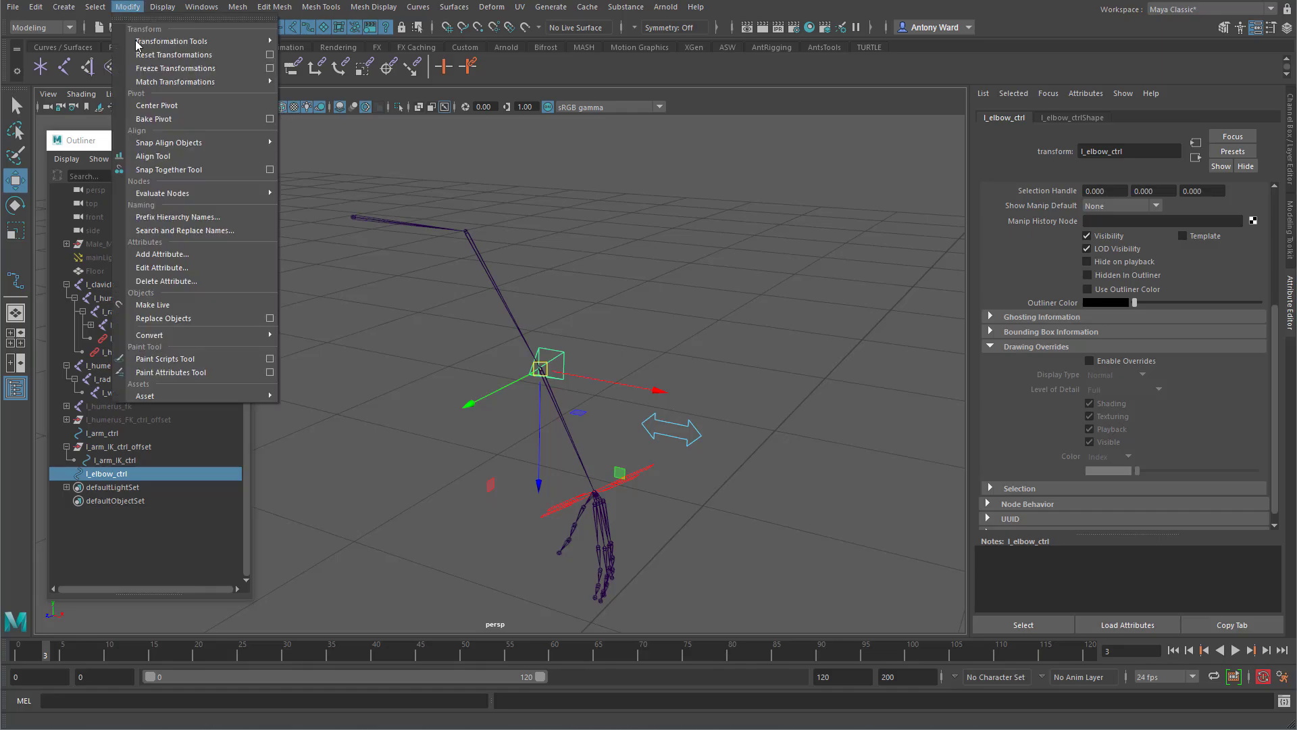
left_click(163, 69)
left_click(1291, 157)
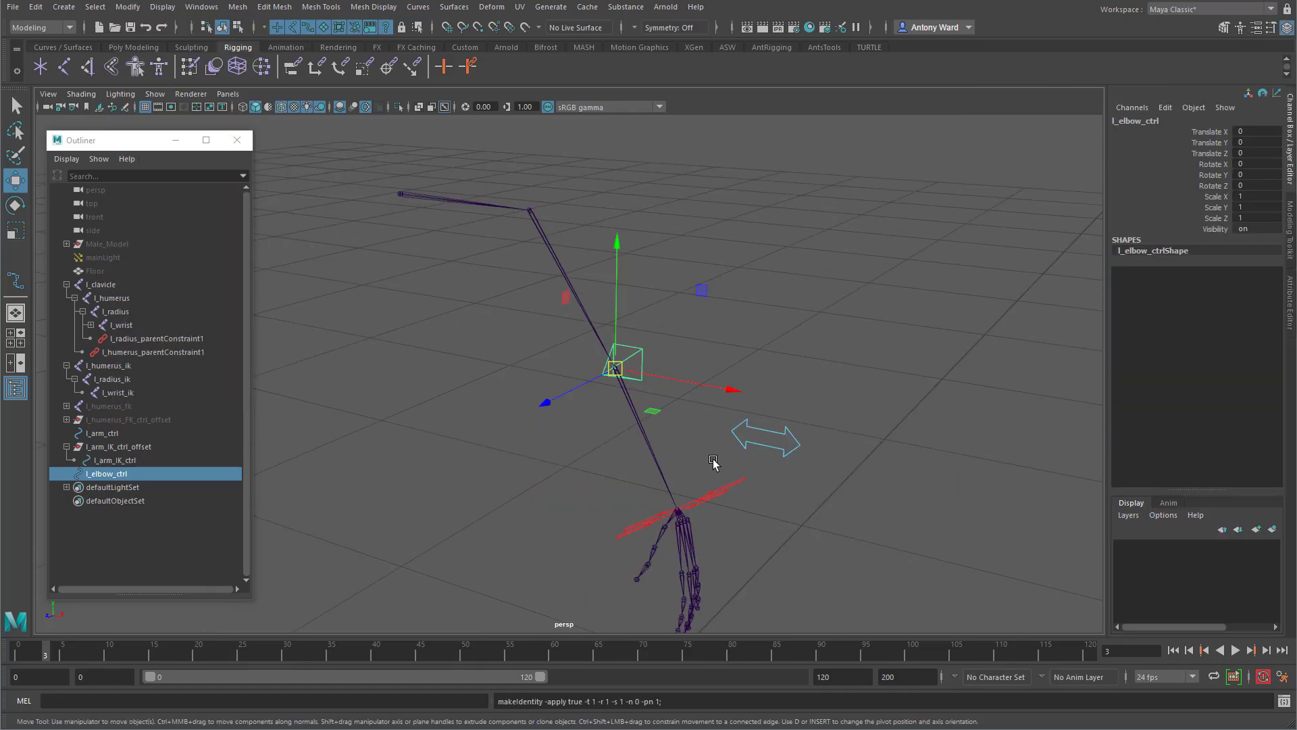
left_click_drag(715, 461, 683, 440, "alt")
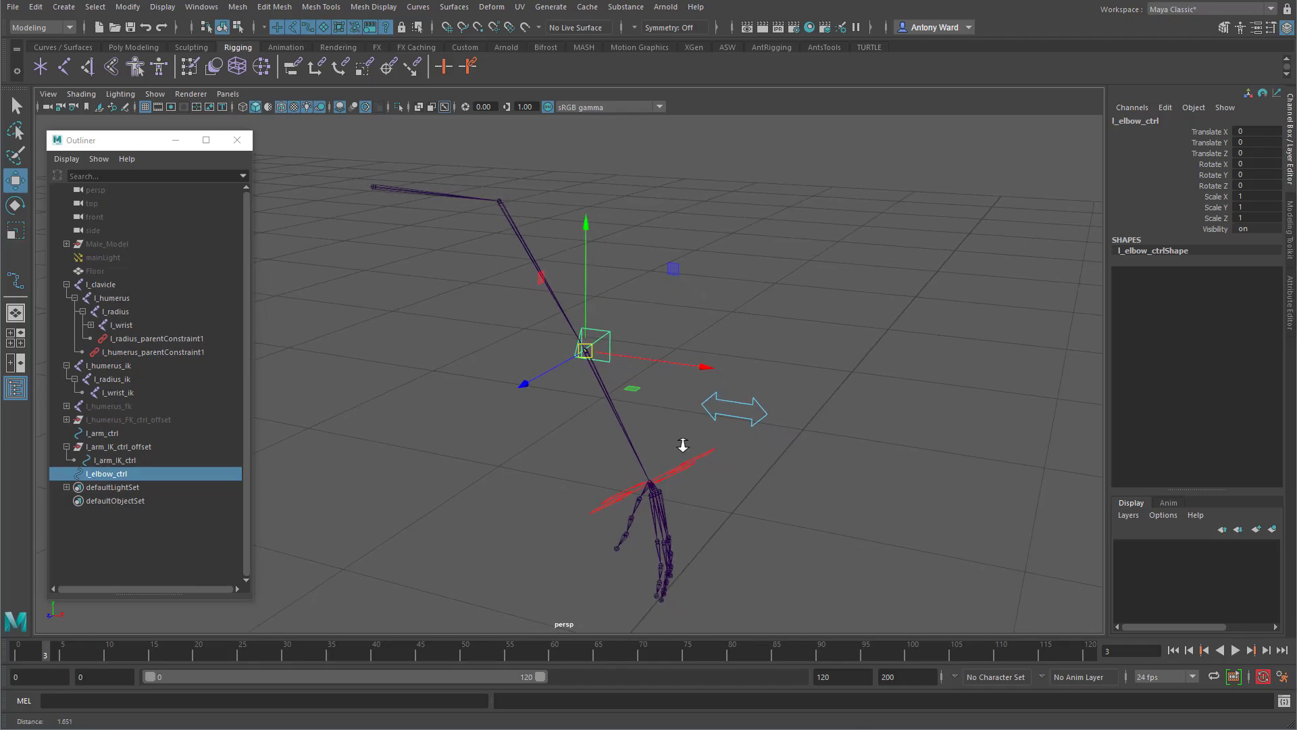
Enable drawing overrides on l_elbow_ctrl and set its index color to red.
left_click(736, 377)
left_click_drag(735, 377, 610, 338, "alt")
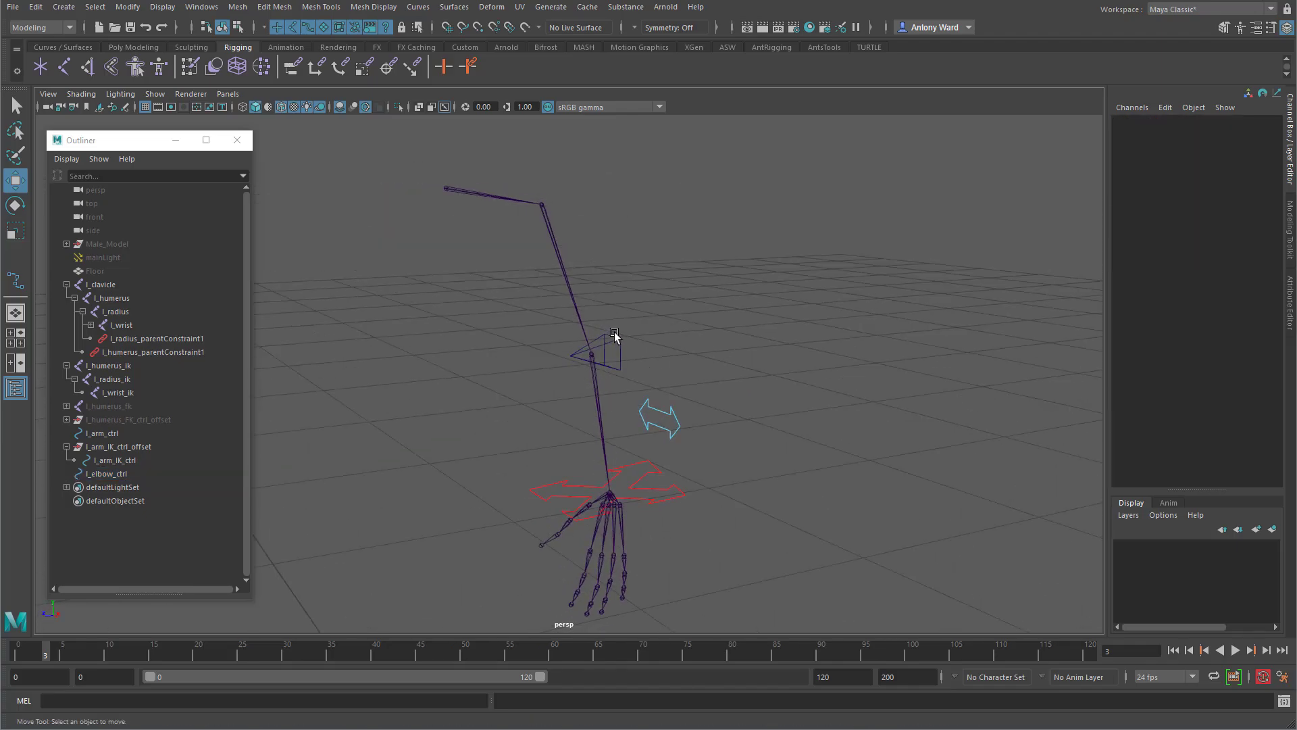
left_click(610, 338)
left_click(1291, 296)
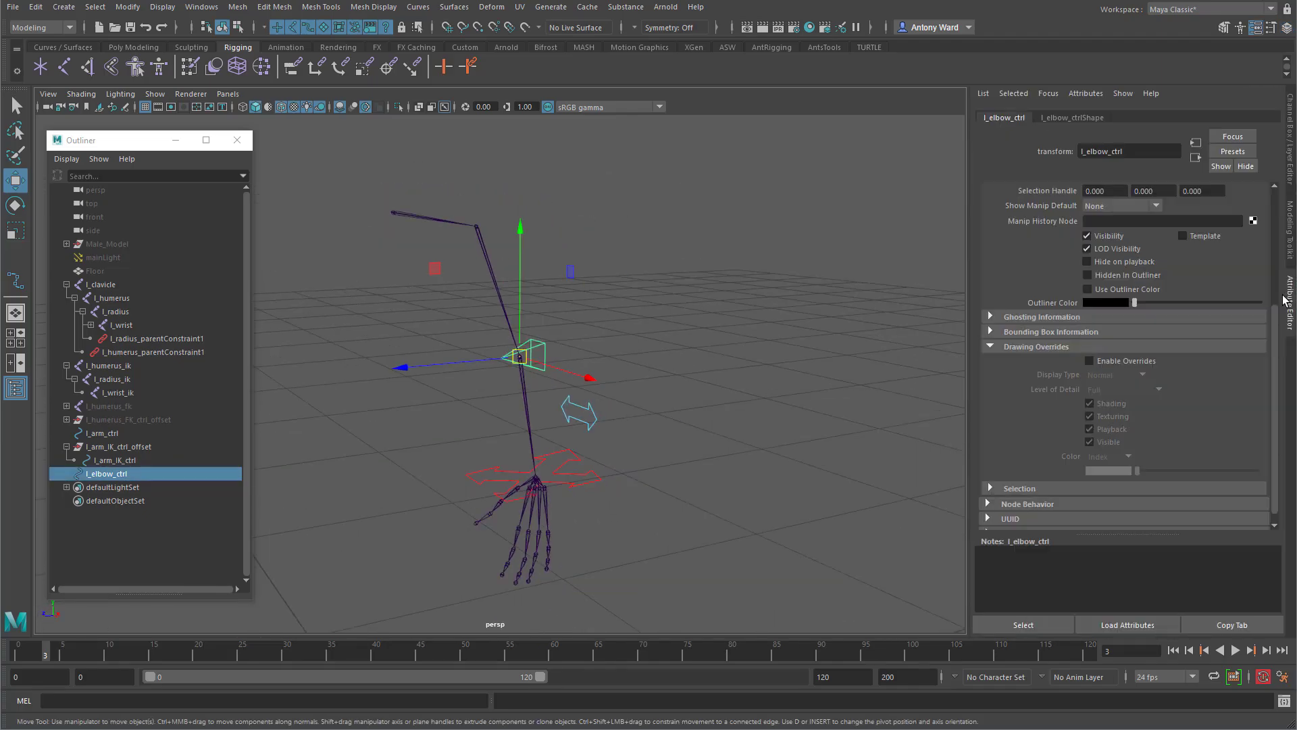
left_click(1111, 367)
left_click_drag(1137, 471, 1186, 472)
left_click(733, 455)
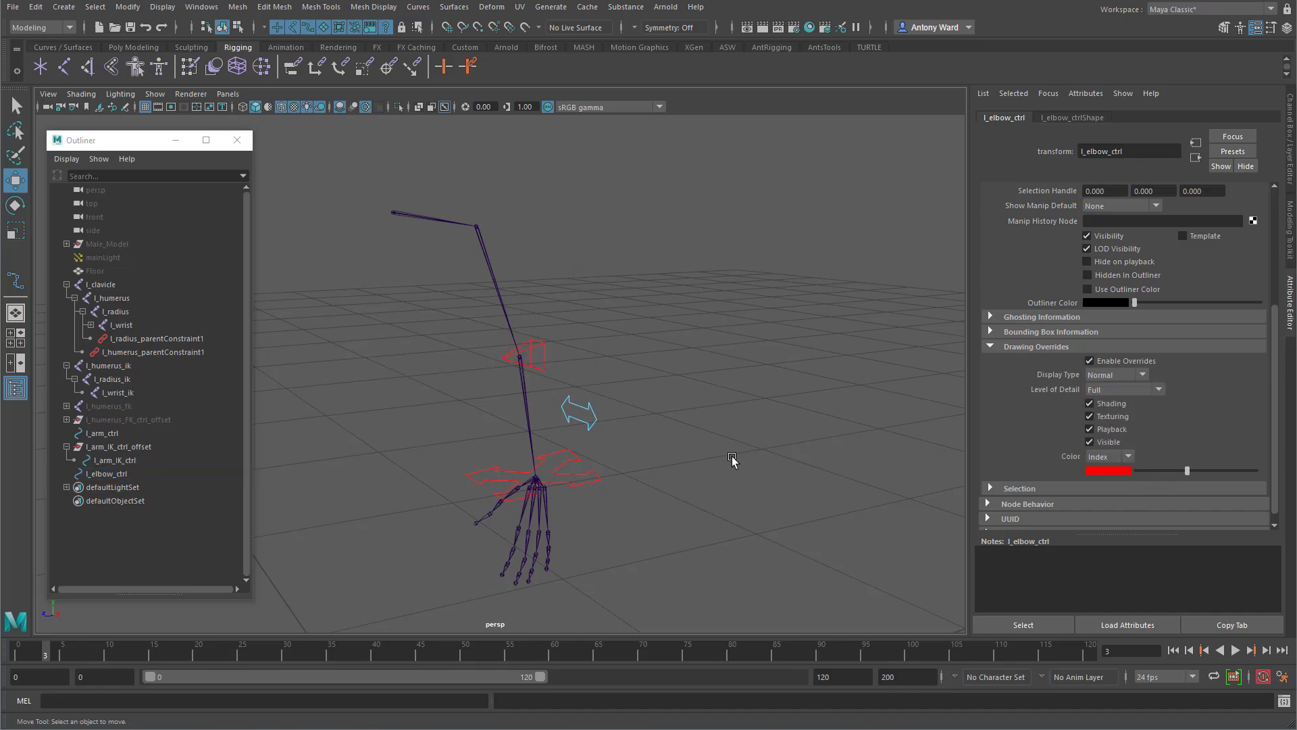
Start the IK Handle Tool with its settings shown and choose the Rotate-Plane Solver.
left_click_drag(732, 455, 642, 467, "alt")
left_click_drag(568, 439, 523, 458, "alt")
middle_click_drag(582, 456, 645, 439, "alt")
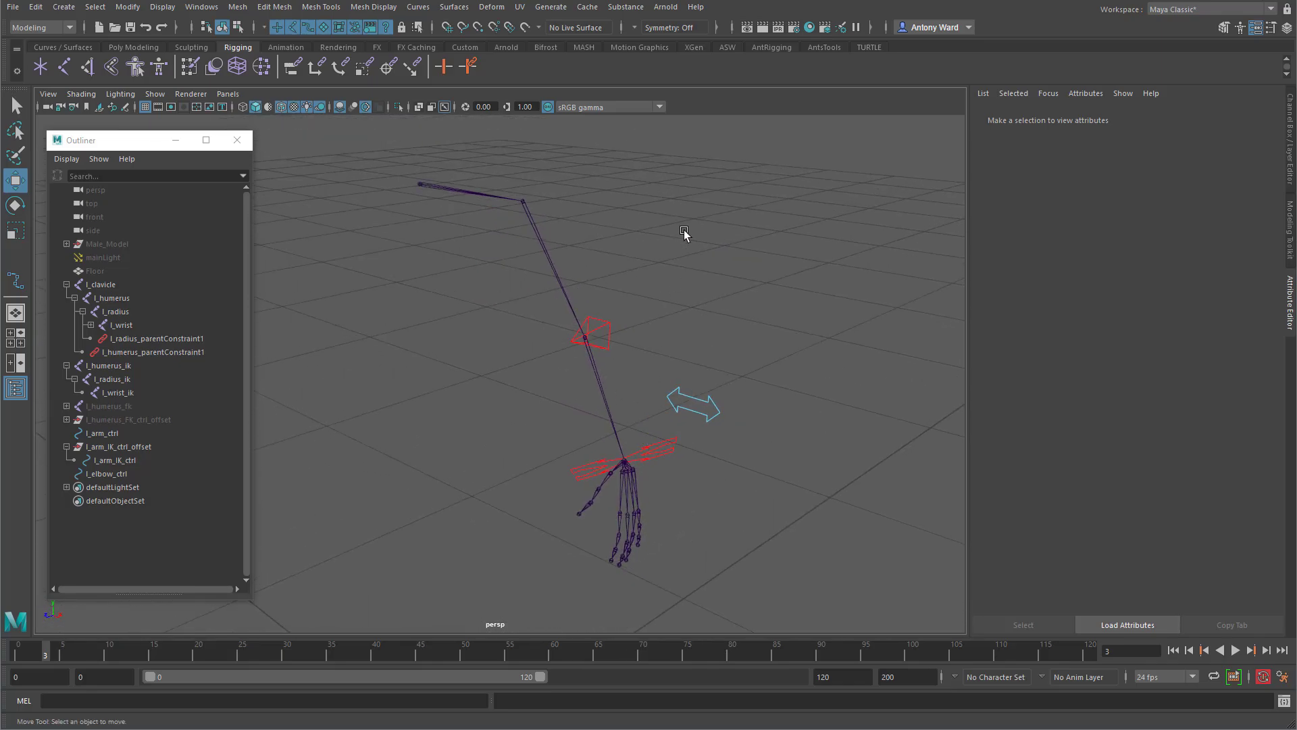
left_click_drag(712, 335, 670, 334, "alt")
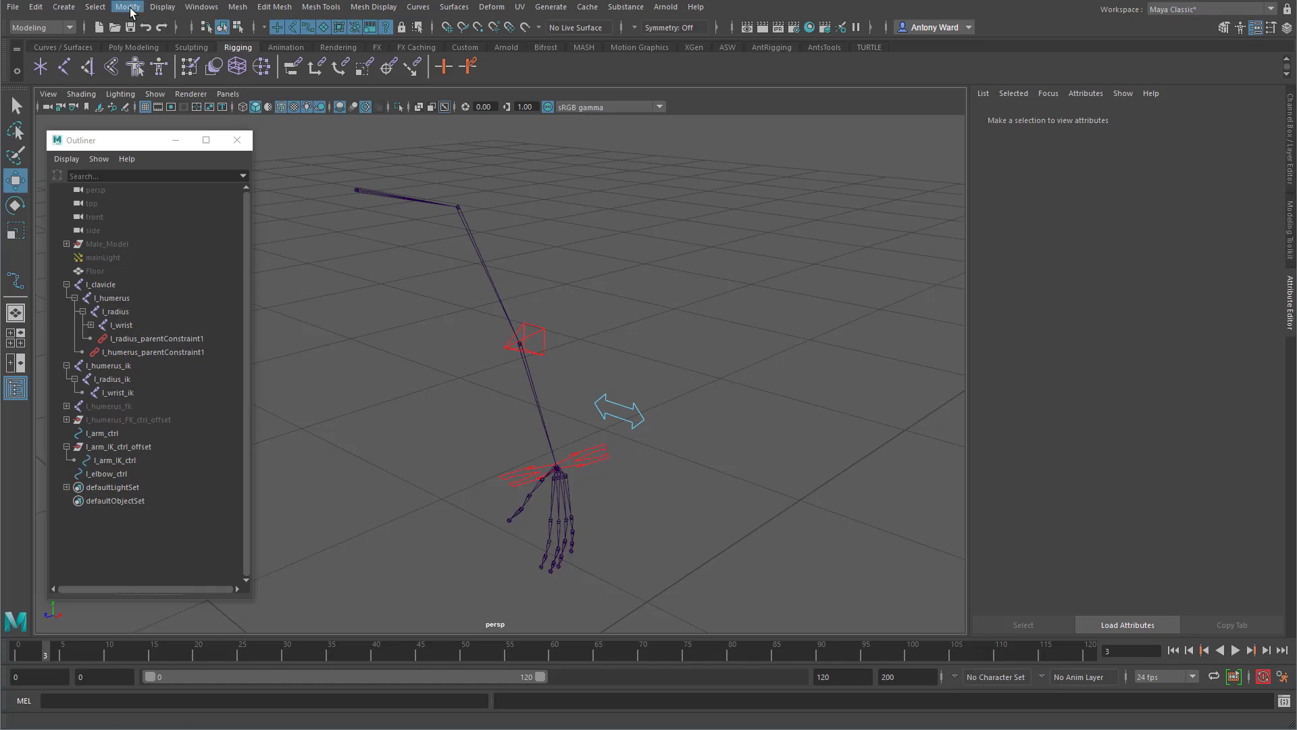
left_click_drag(629, 254, 634, 245, "alt")
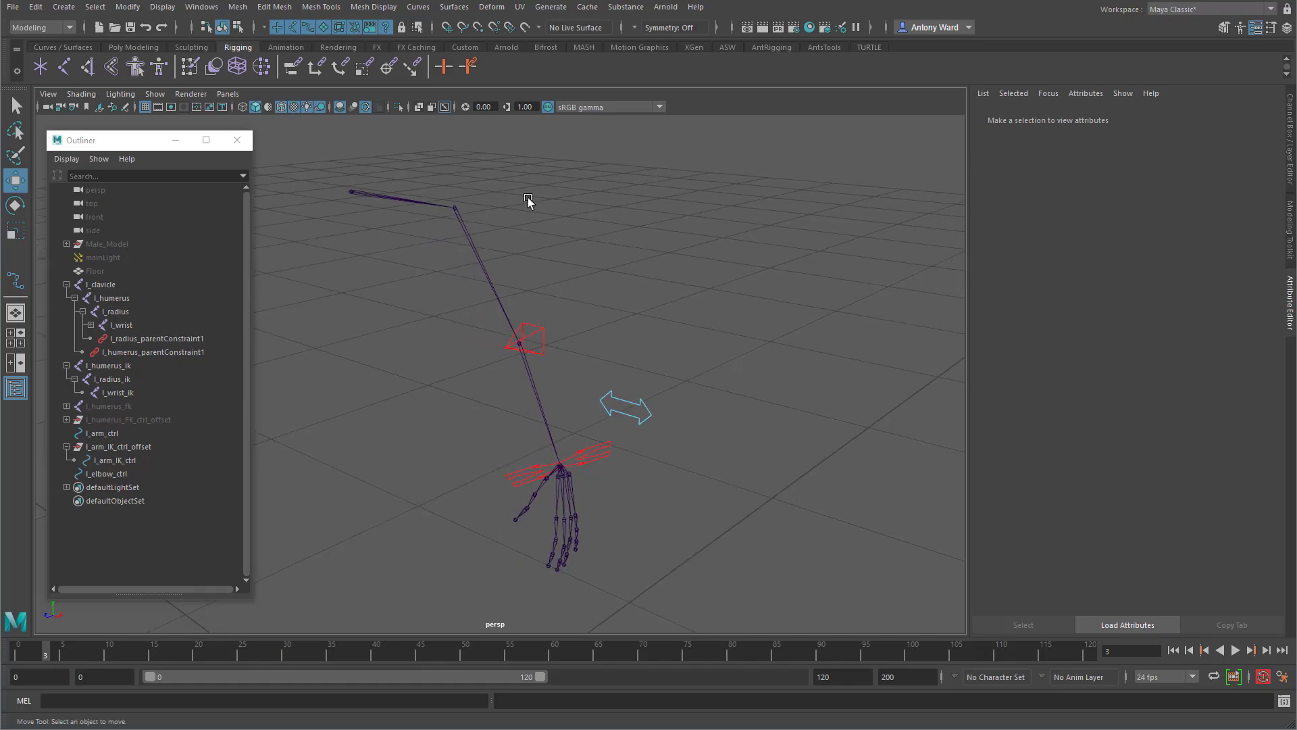
double_click(90, 67)
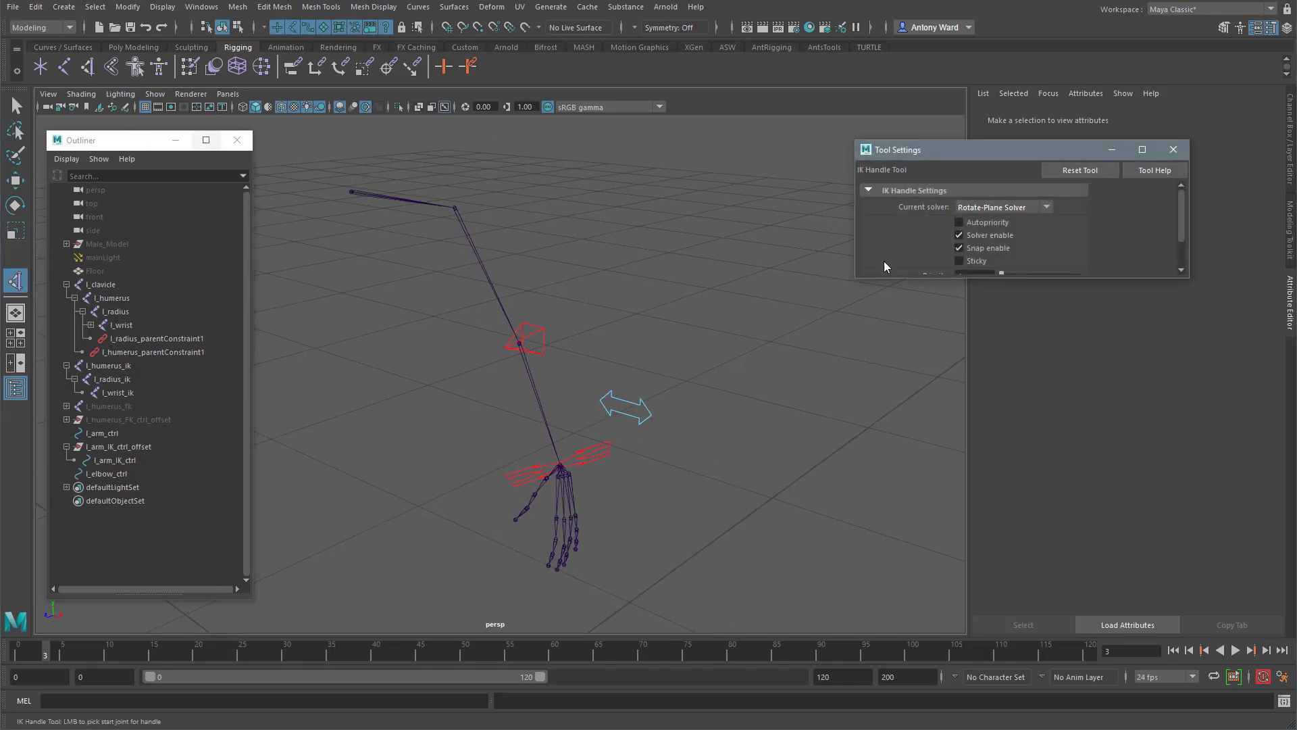
left_click_drag(1189, 282, 1118, 385)
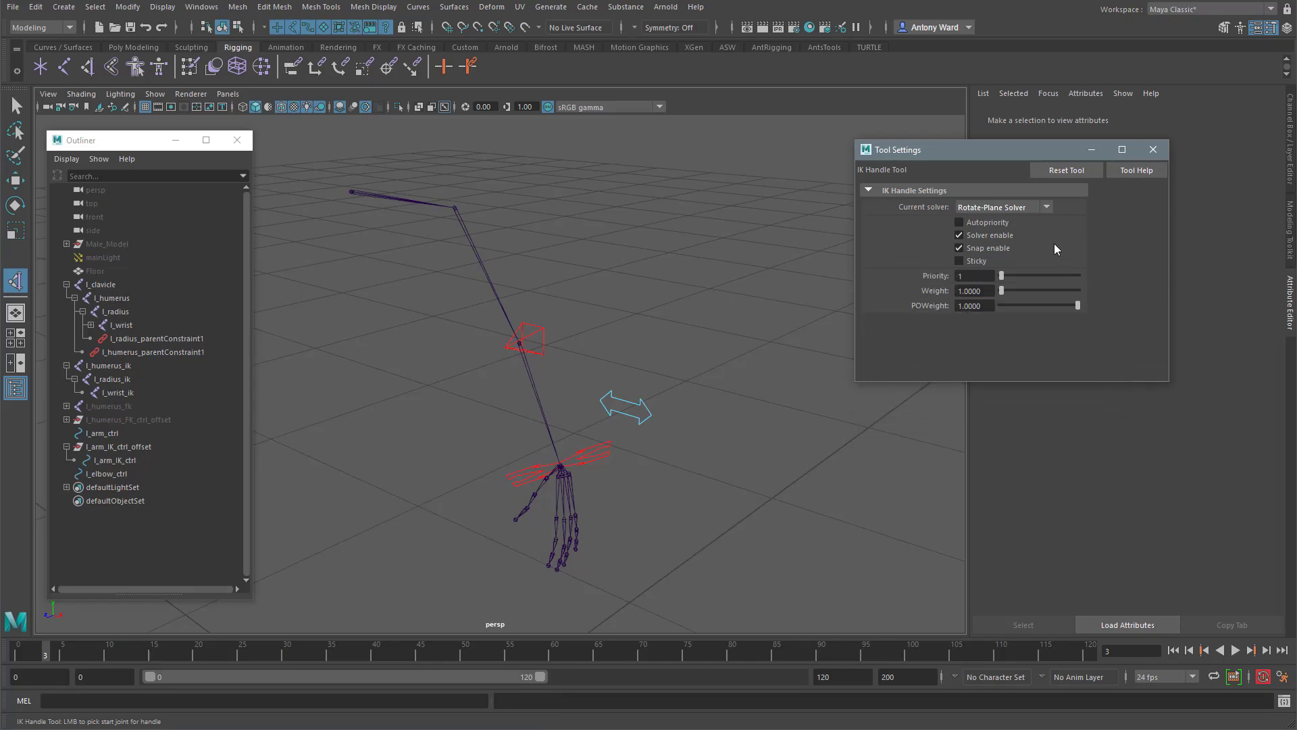
left_click(1045, 208)
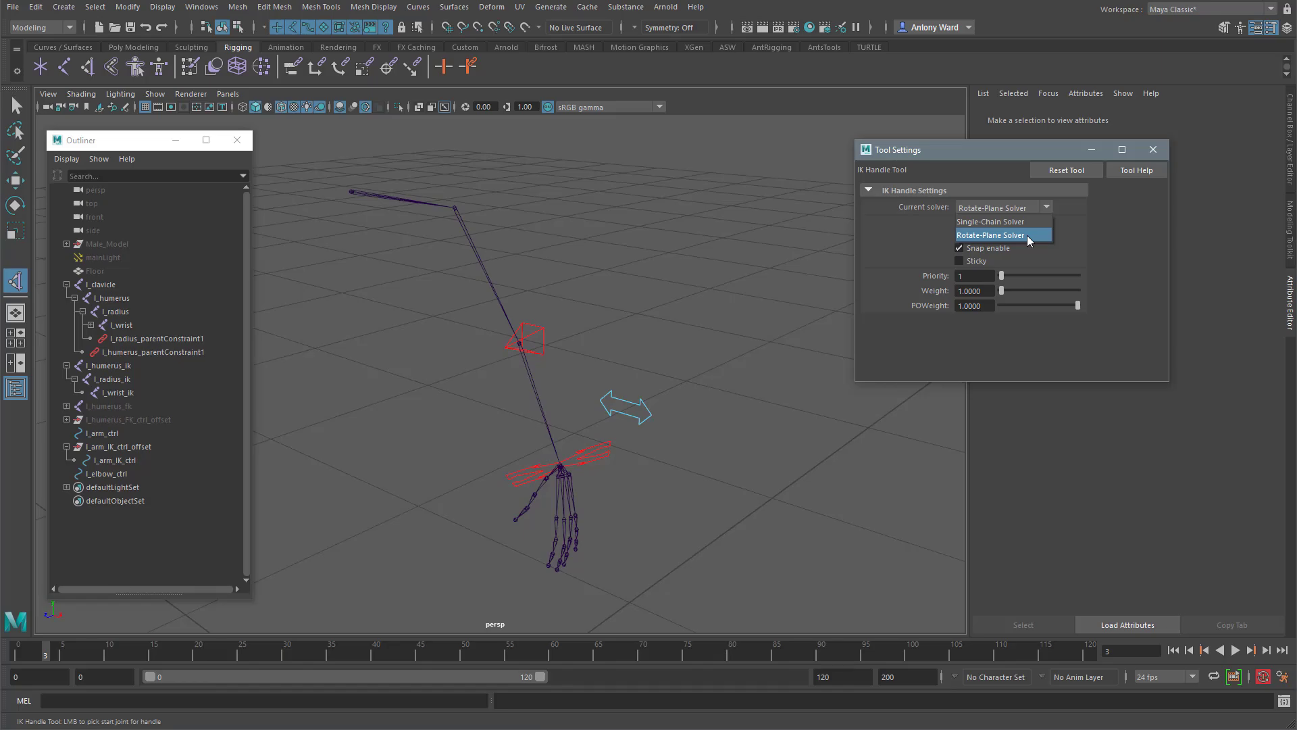
left_click(1027, 235)
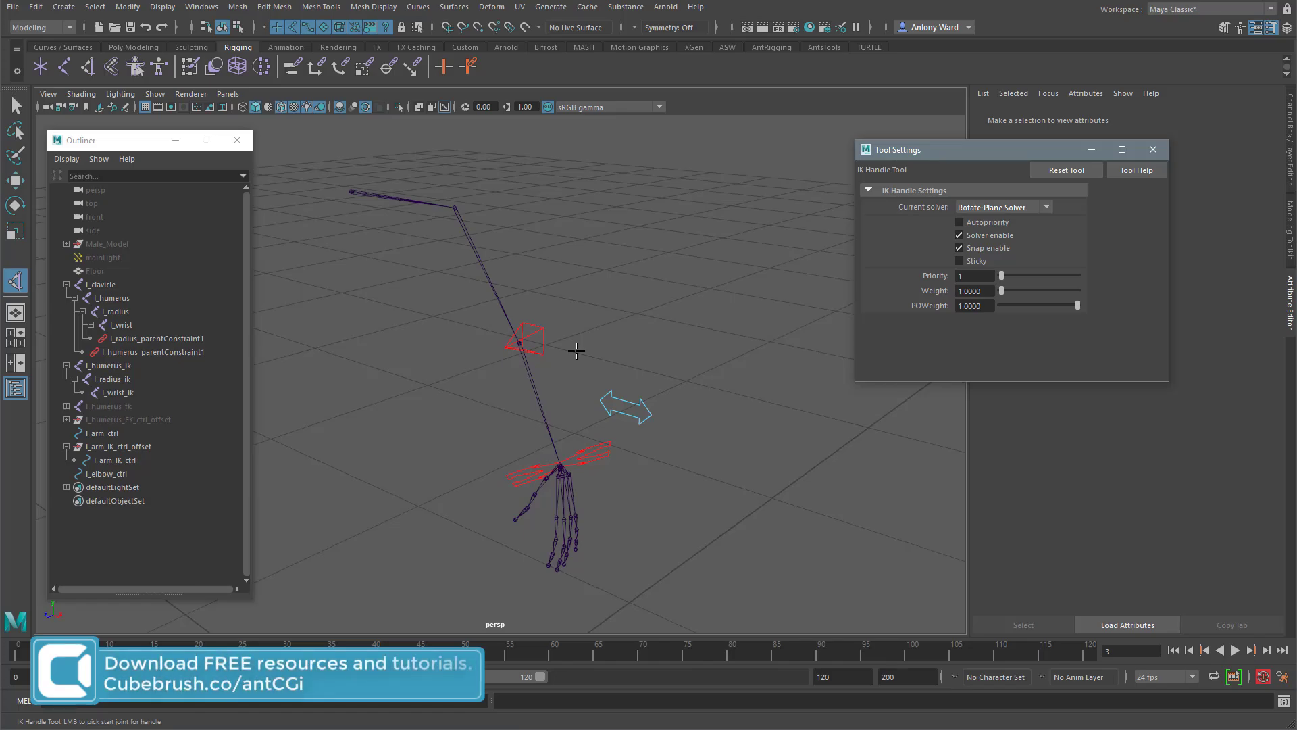
Create an IK handle running from the l_humerus_ik joint to the l_wrist_ik joint.
middle_click_drag(576, 351, 563, 349, "alt")
left_click(116, 365)
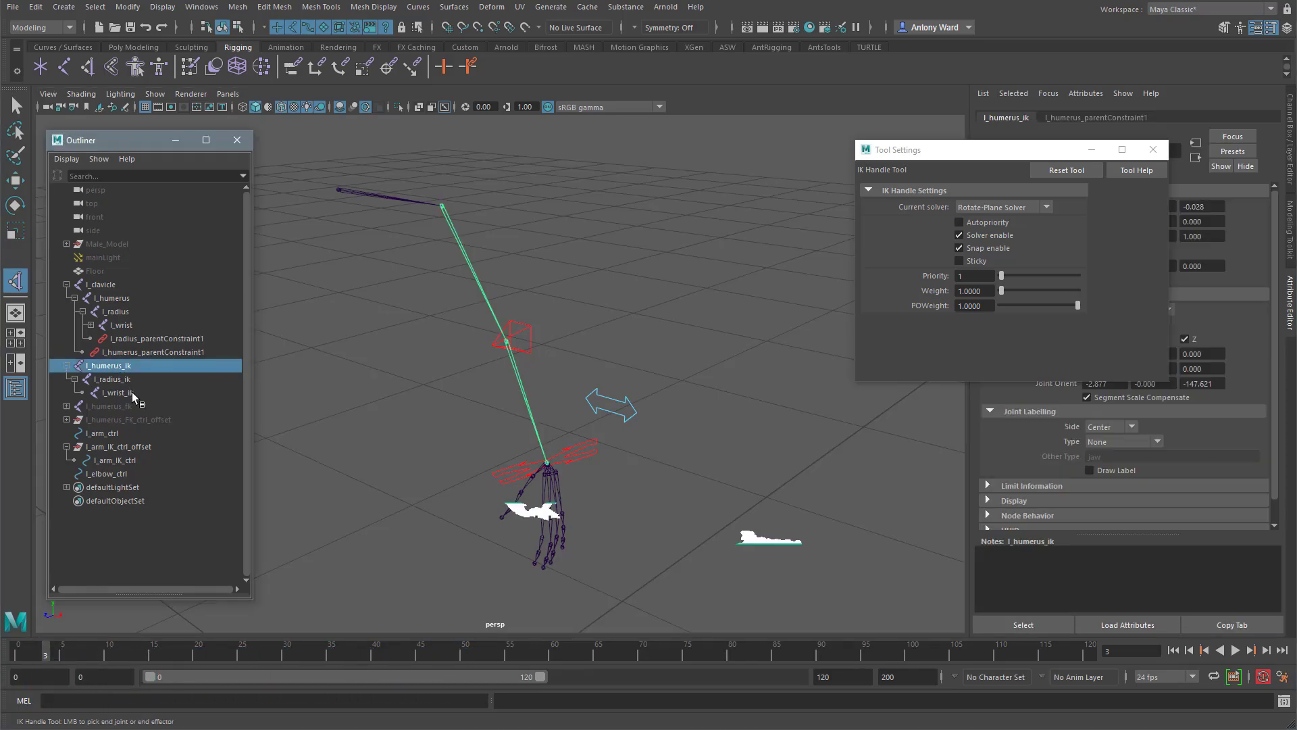
left_click(132, 392, "ctrl")
key("w")
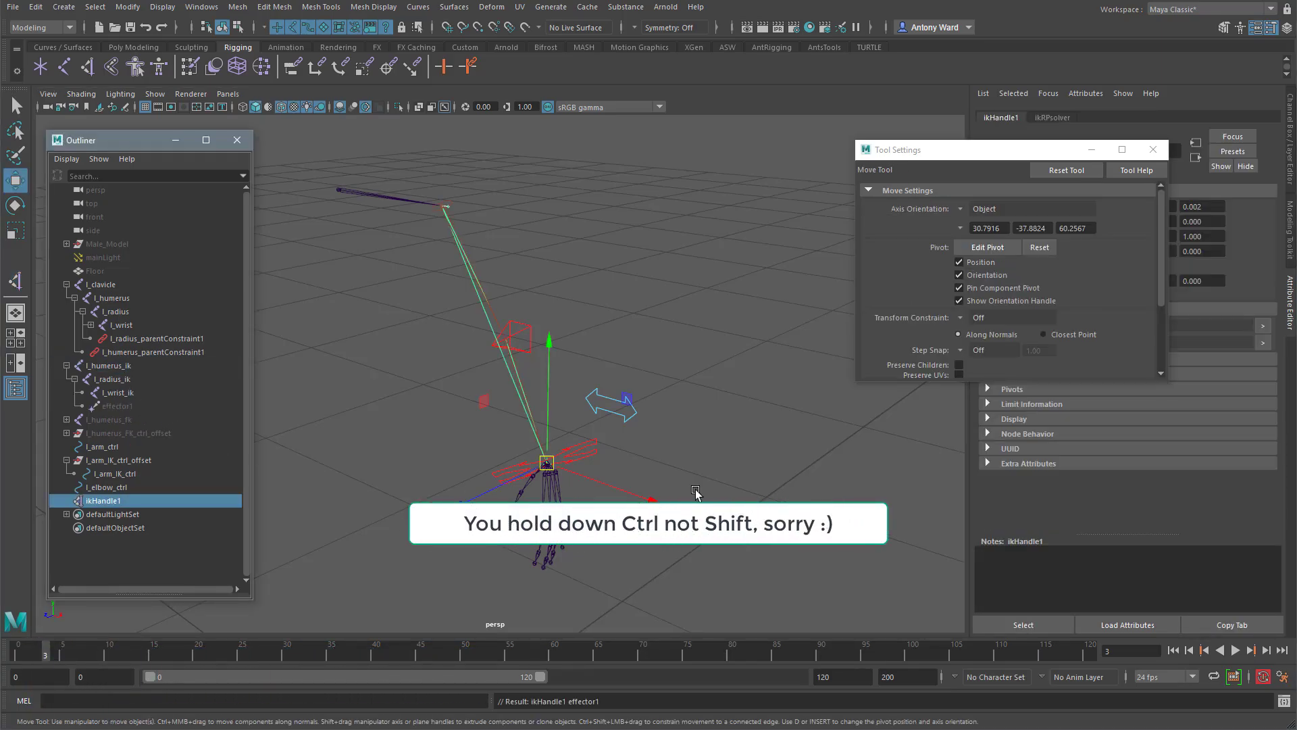
Test the new IK handle by raising it from the wrist to bend the arm, and undo the move.
mouse_move(478, 489)
left_mouse_down("alt")
mouse_move(431, 475)
mouse_move(479, 481)
left_mouse_up("alt")
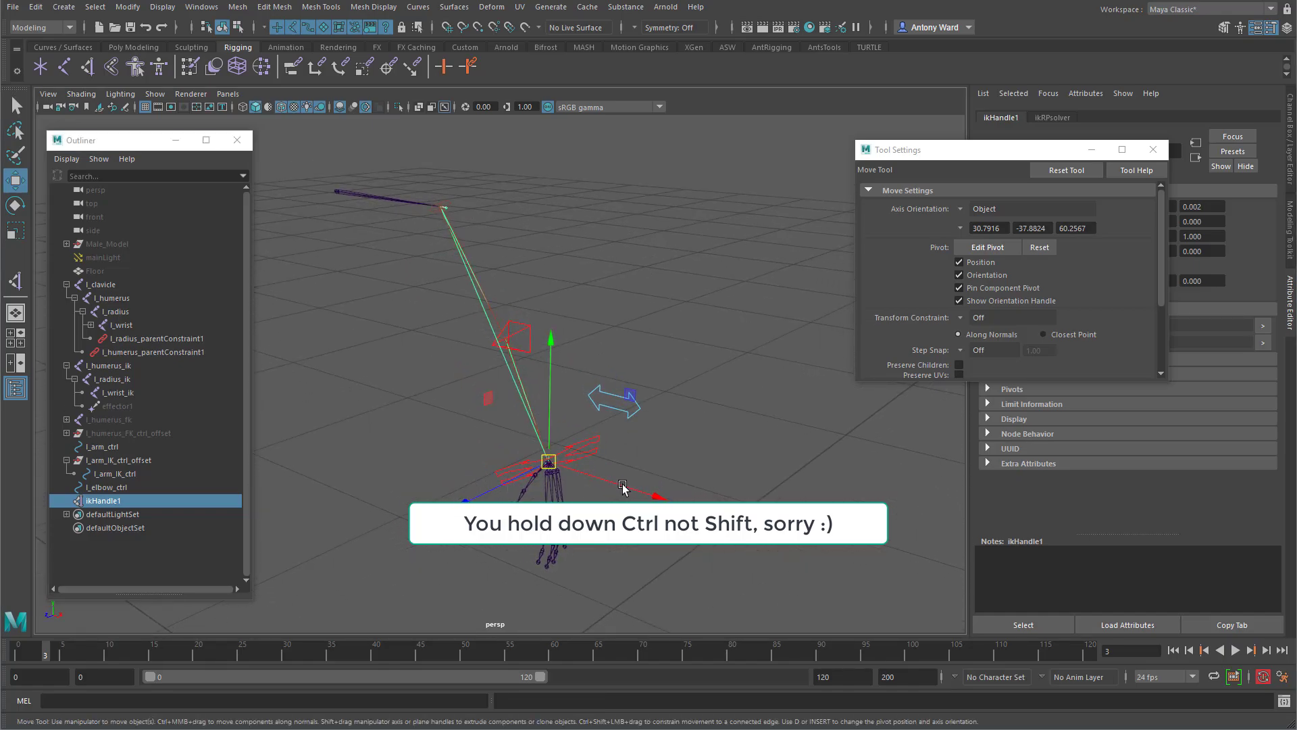
left_click_drag(622, 486, 677, 482, "alt")
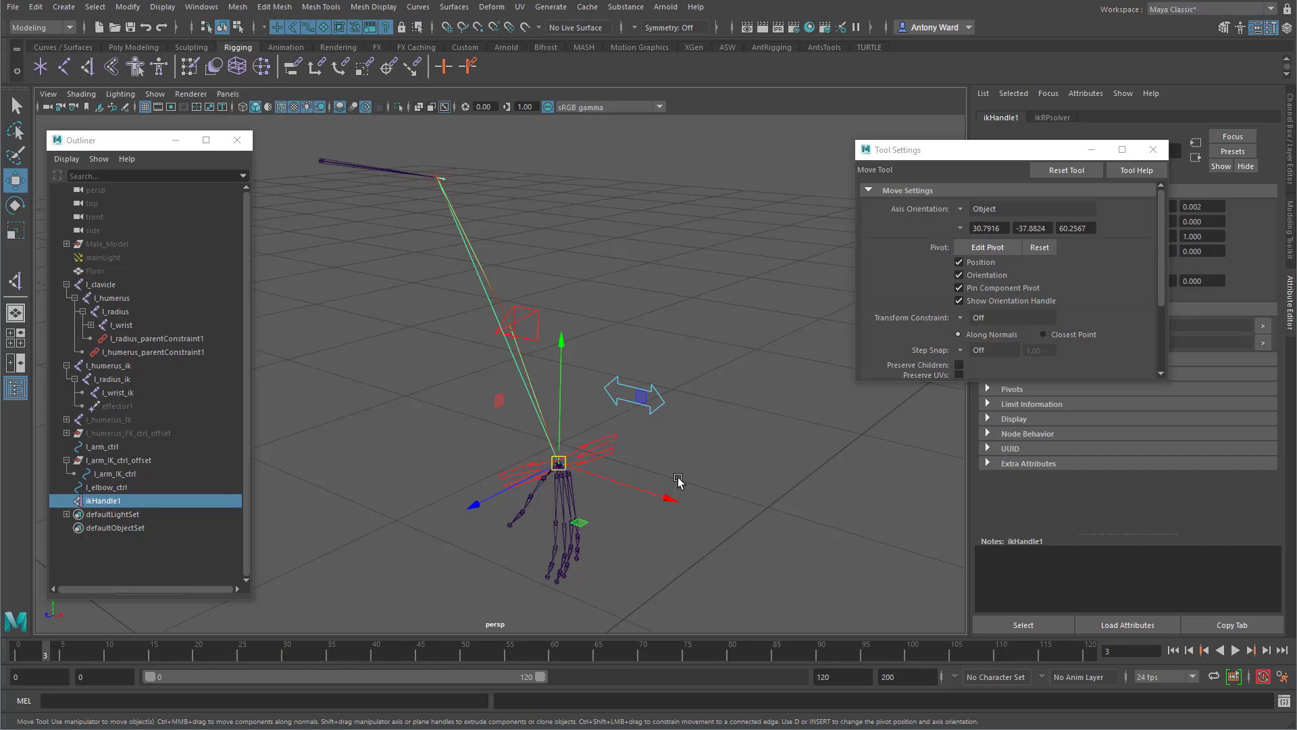
left_click_drag(561, 464, 588, 311)
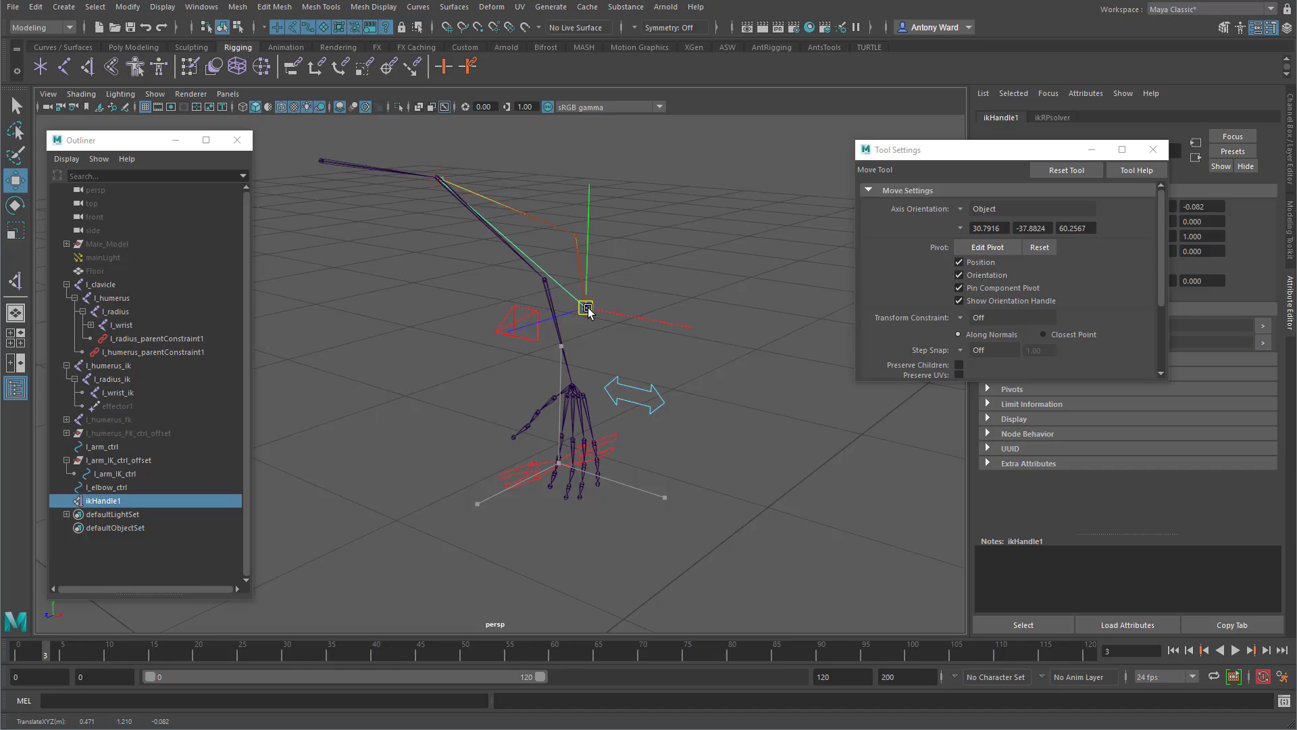
key("ctrl+z")
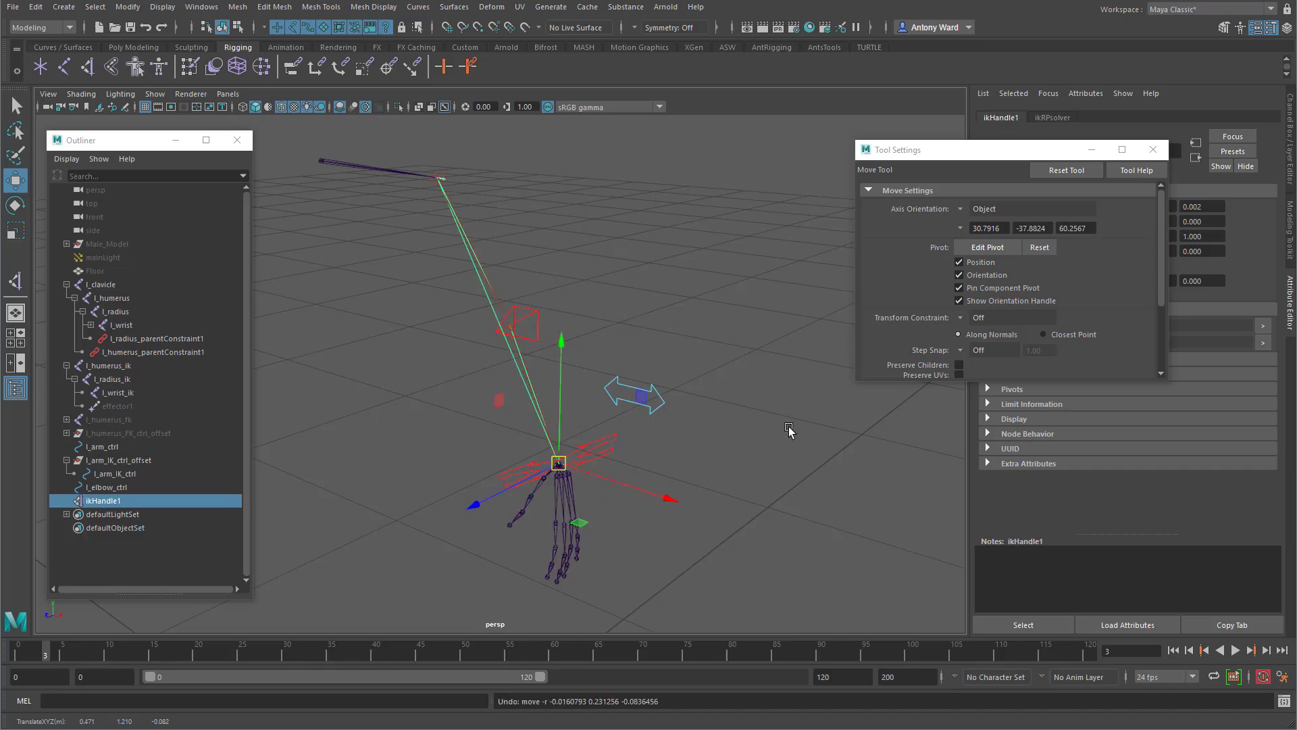
Close the tool settings and parent ikHandle1 under l_arm_IK_ctrl.
left_click(1153, 149)
middle_click_drag(569, 515, 606, 492, "alt")
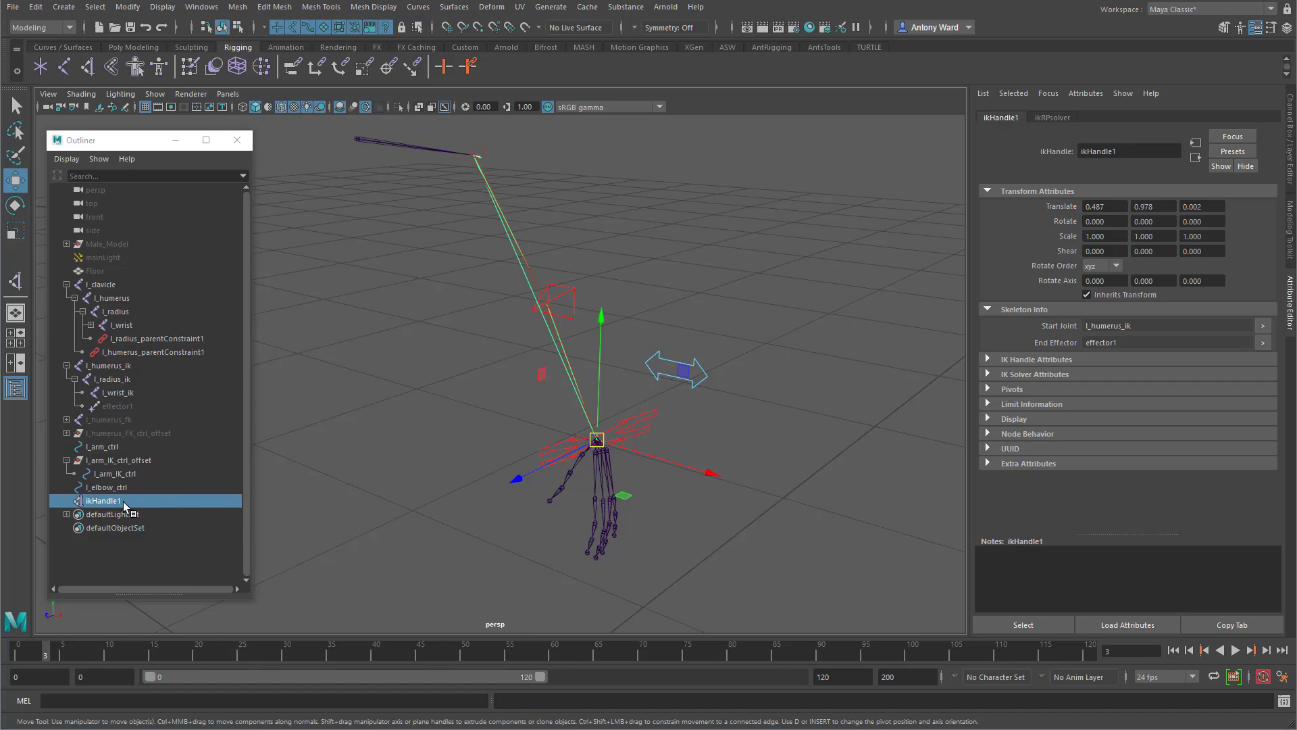
middle_click_drag(124, 502, 127, 473)
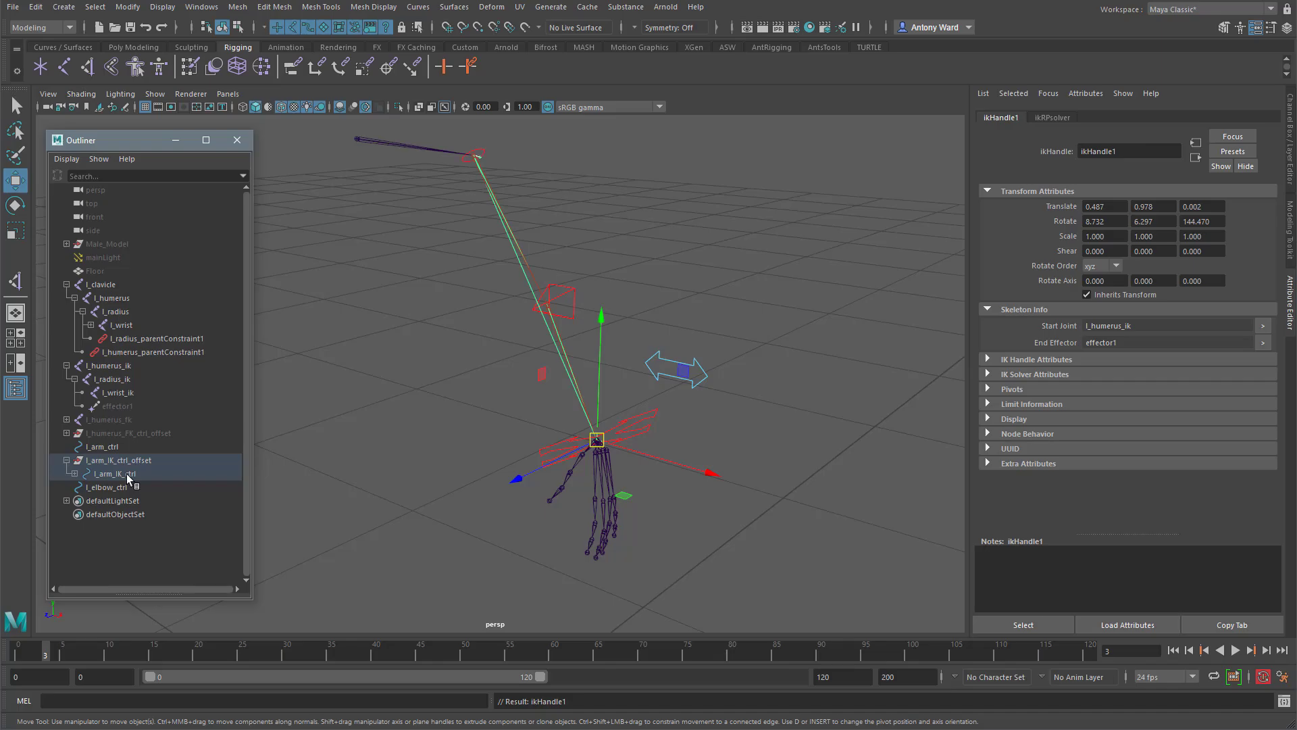
left_click(74, 474)
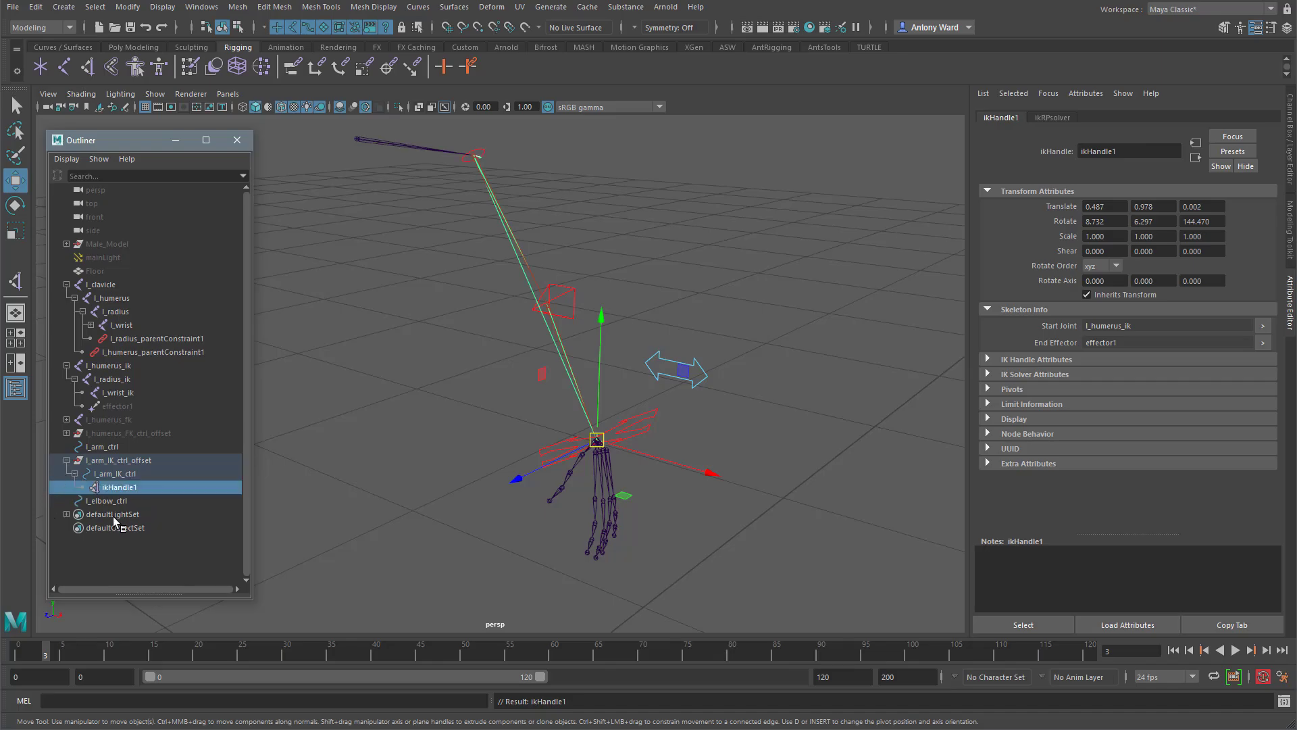
Rename ikHandle1 as l_arm_ikHandle, reusing the copied start of the parent control's name.
double_click(128, 473)
key("ctrl+c")
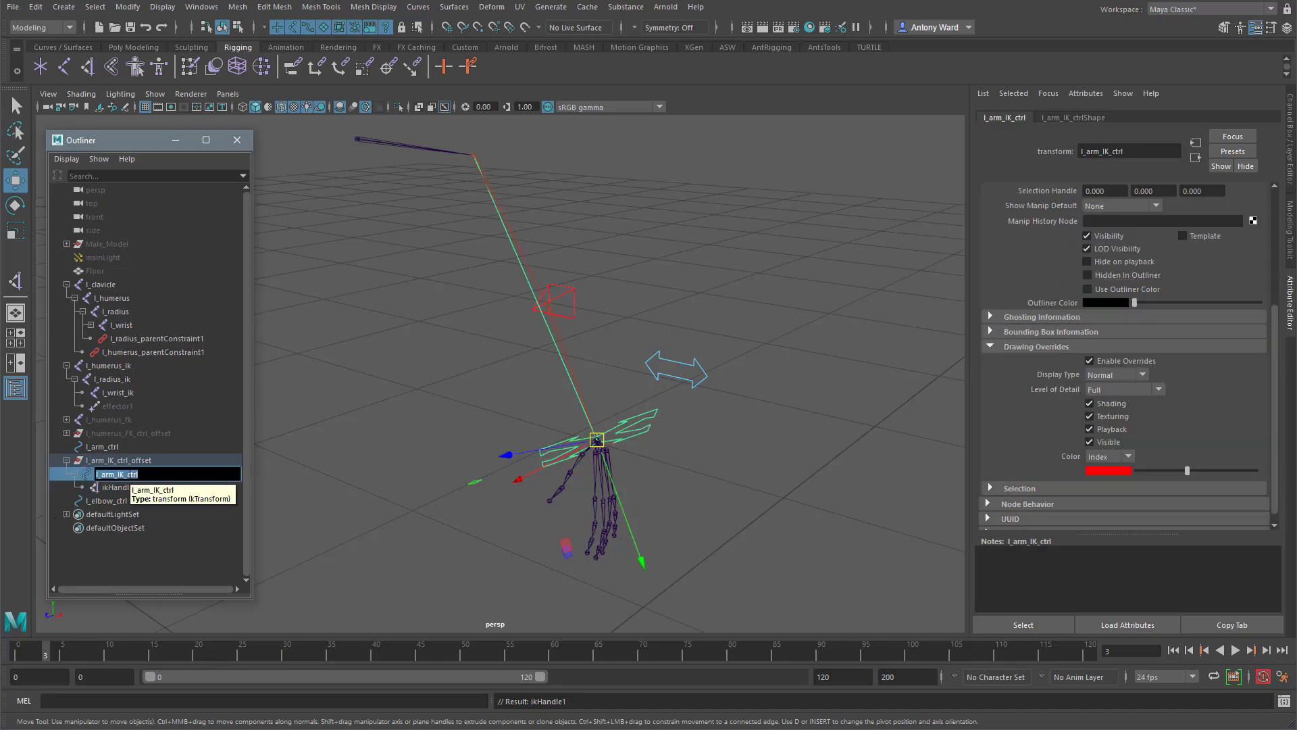
double_click(111, 487)
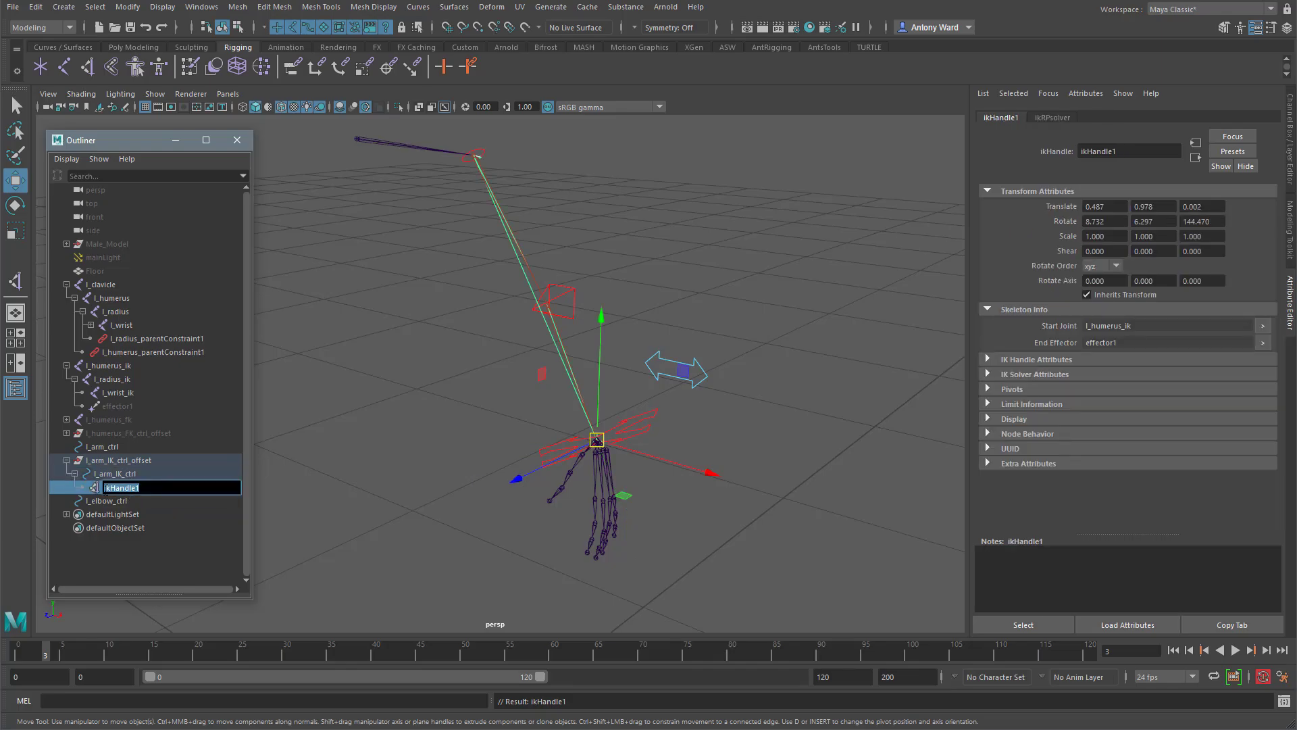
left_click(104, 492)
key("ctrl+v")
key("BackSpace")
key("BackSpace")
key("Return")
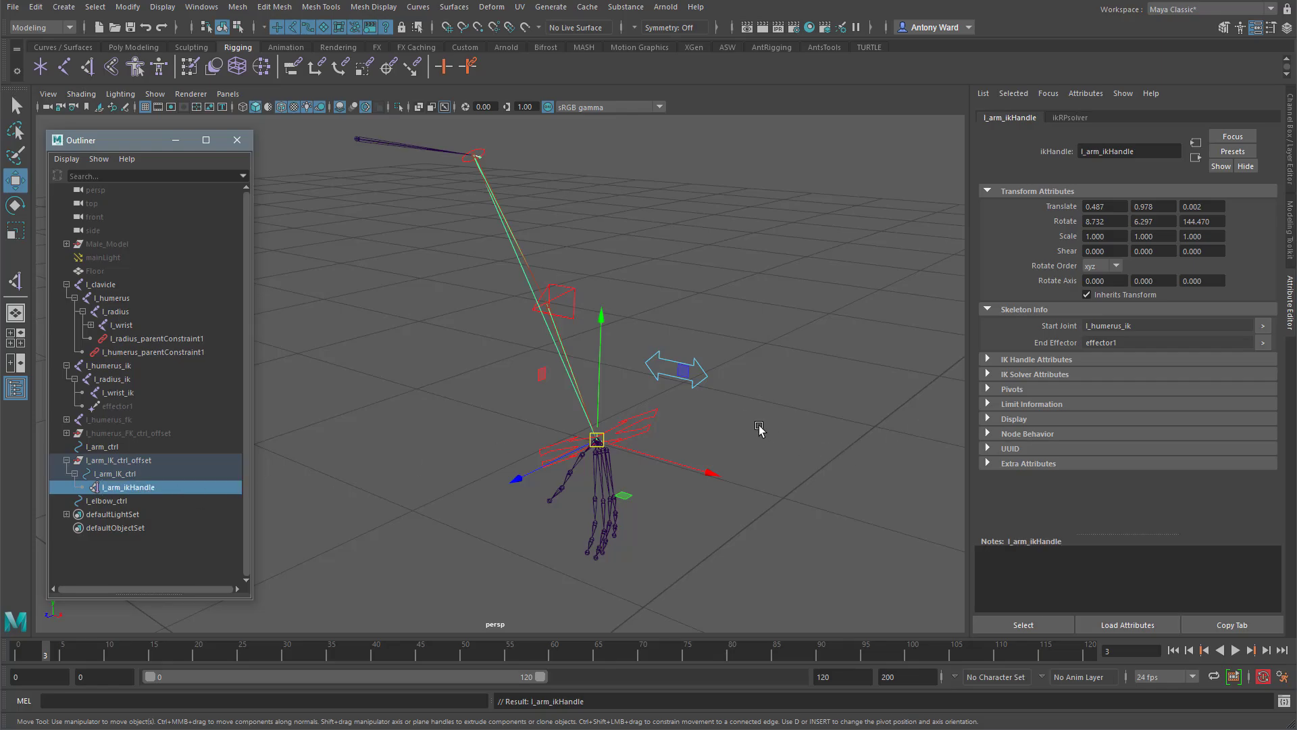
Move l_arm_ikHandle up above the elbow control to see how the elbow bends, and undo the move.
left_click_drag(756, 421, 701, 407, "alt")
scroll(629, 432, "up", 2)
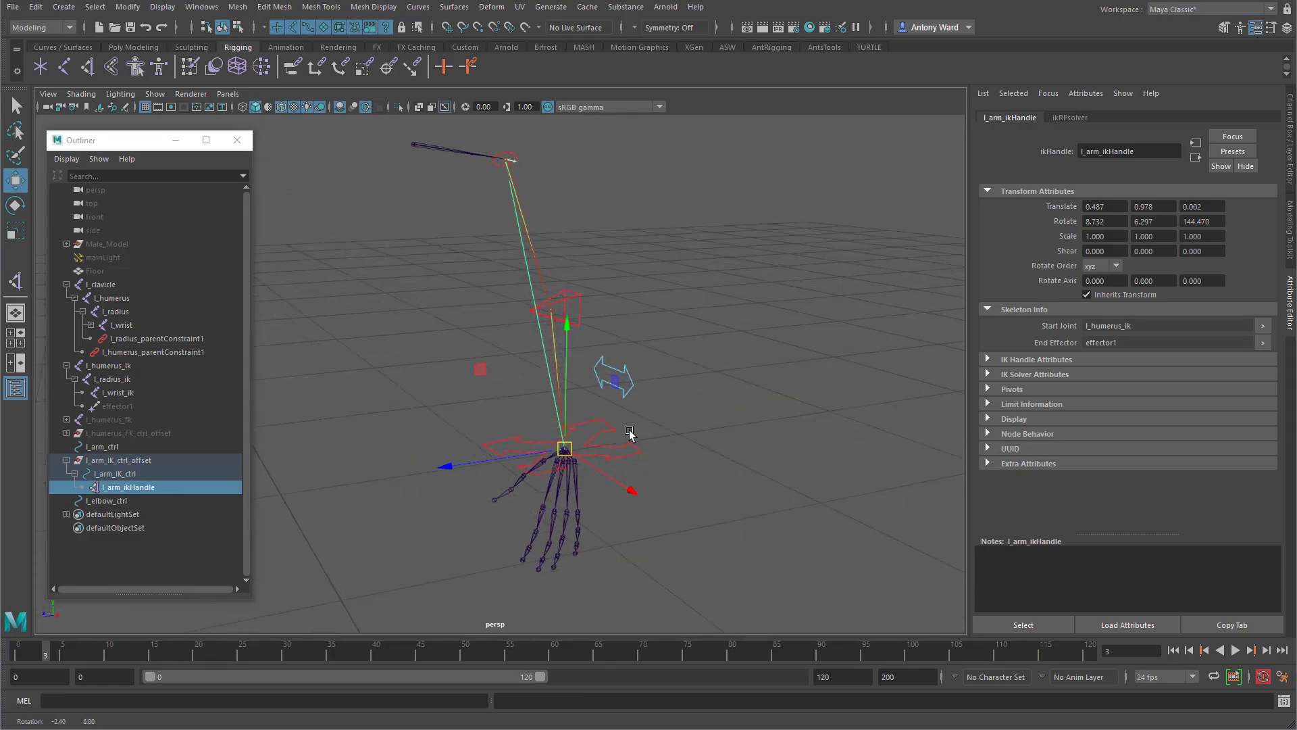
left_click_drag(565, 454, 544, 264)
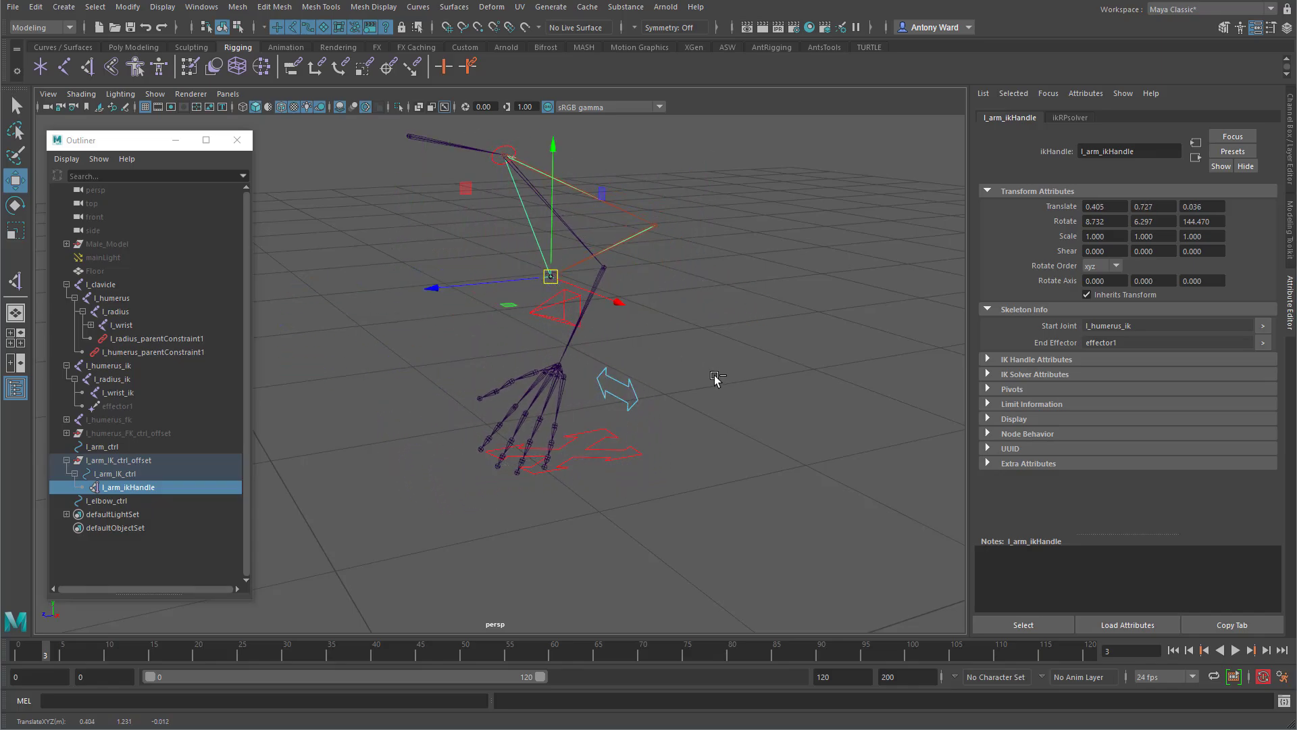
key("ctrl+z")
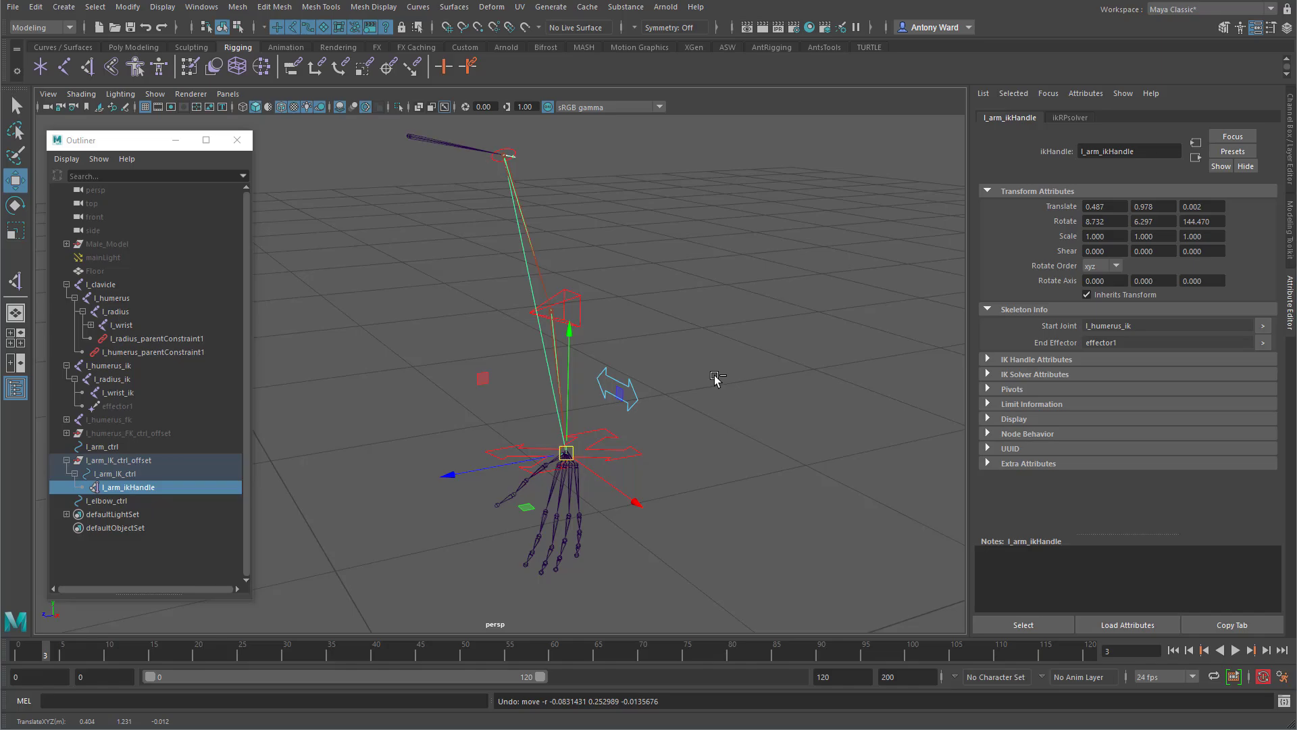
Group l_elbow_ctrl under a new parent group and center the group's pivot.
left_click(575, 300)
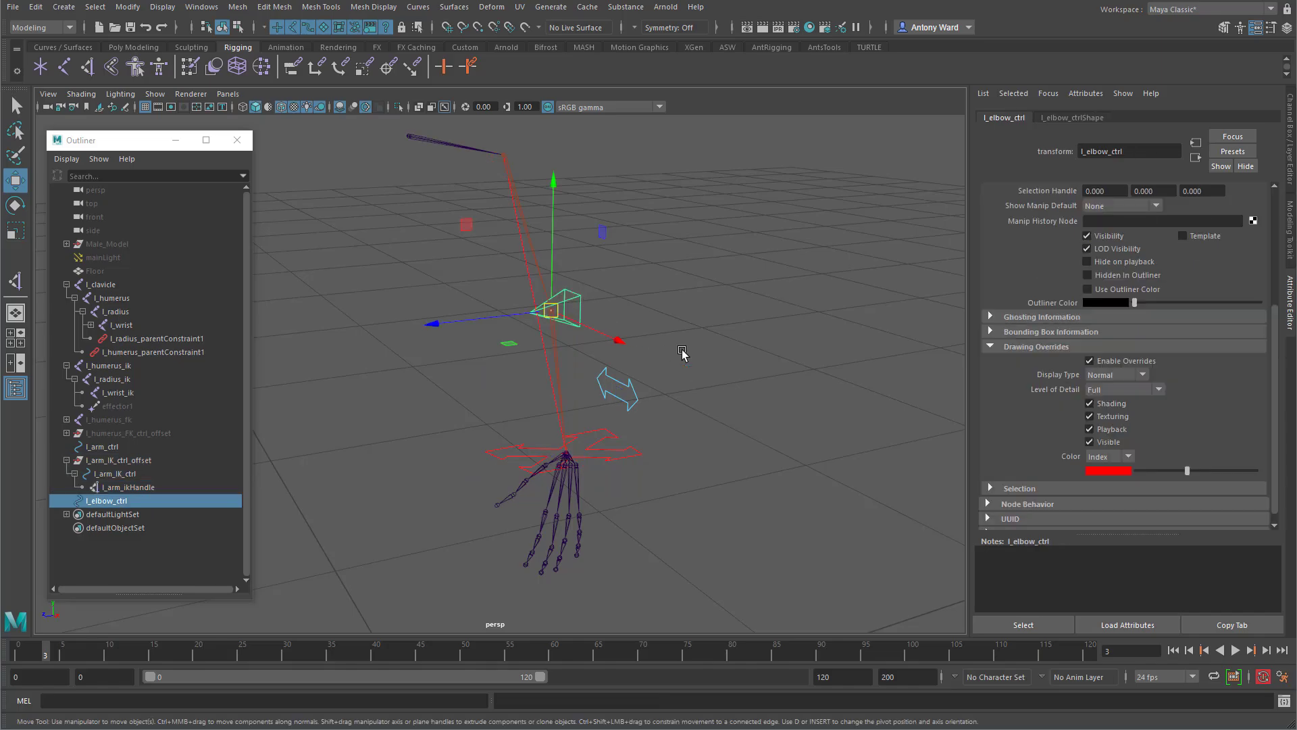
key("ctrl+g")
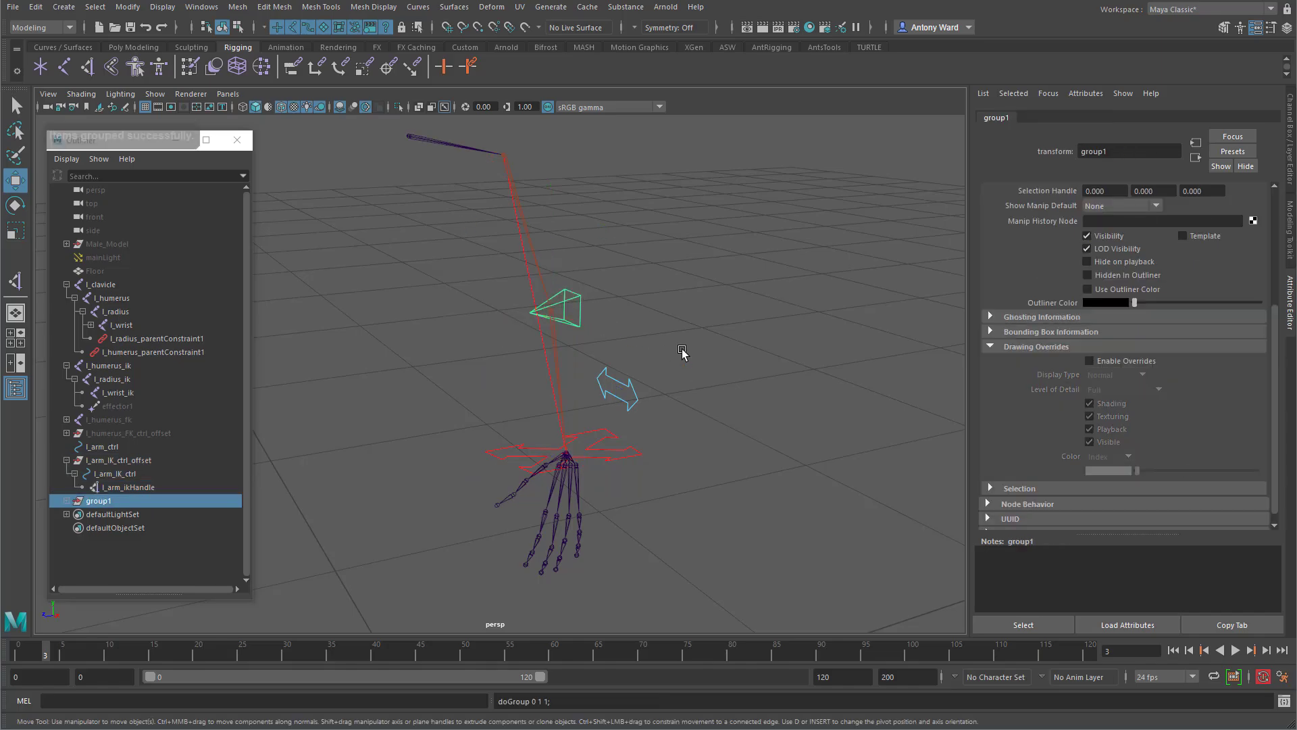
left_click(128, 8)
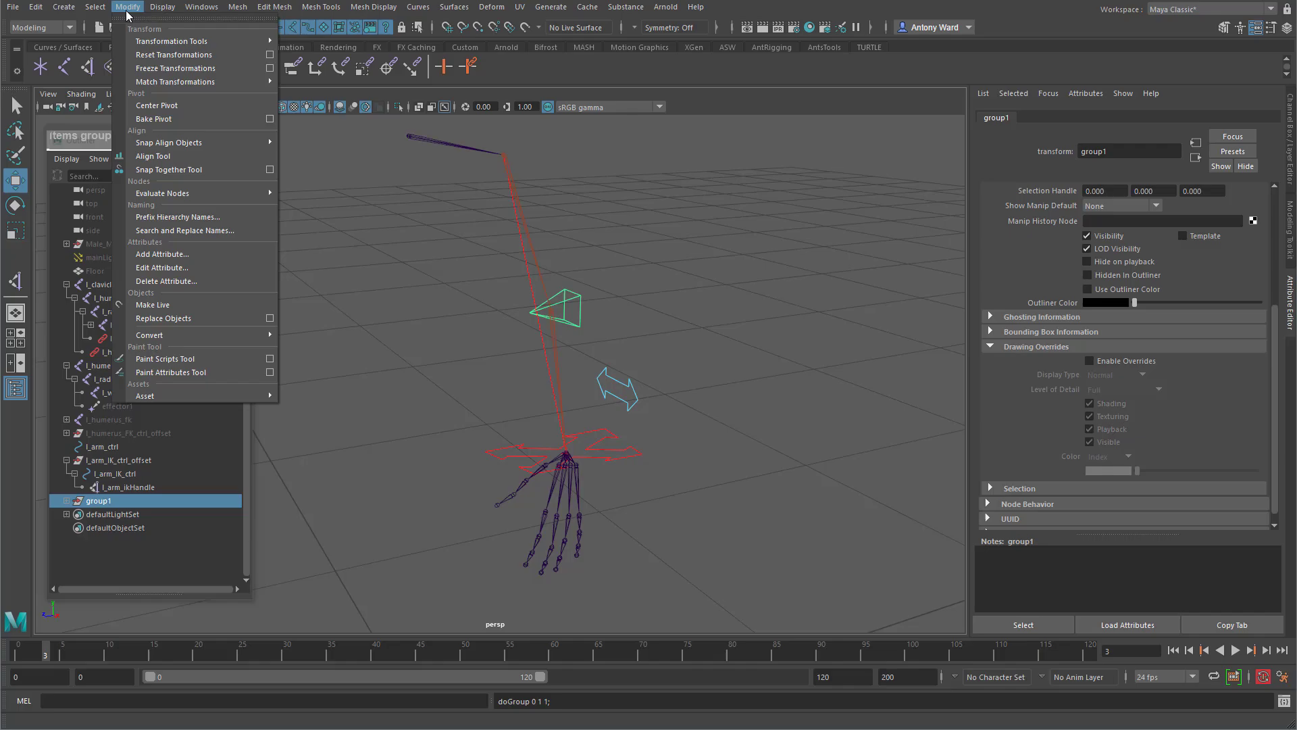
left_click(159, 105)
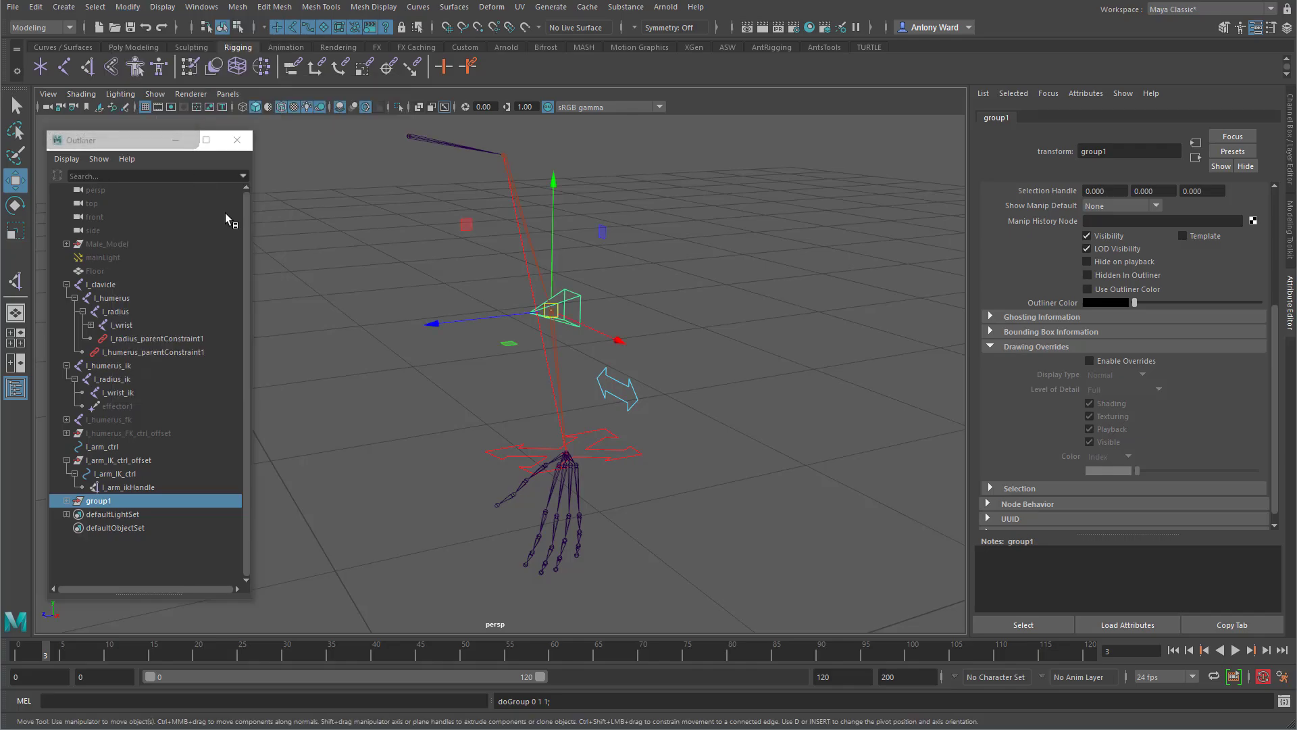
Rename the elbow control's parent group as l_elbow_ctrl_offset, reusing the child control's copied name.
left_click(66, 500)
double_click(127, 515)
key("ctrl+c")
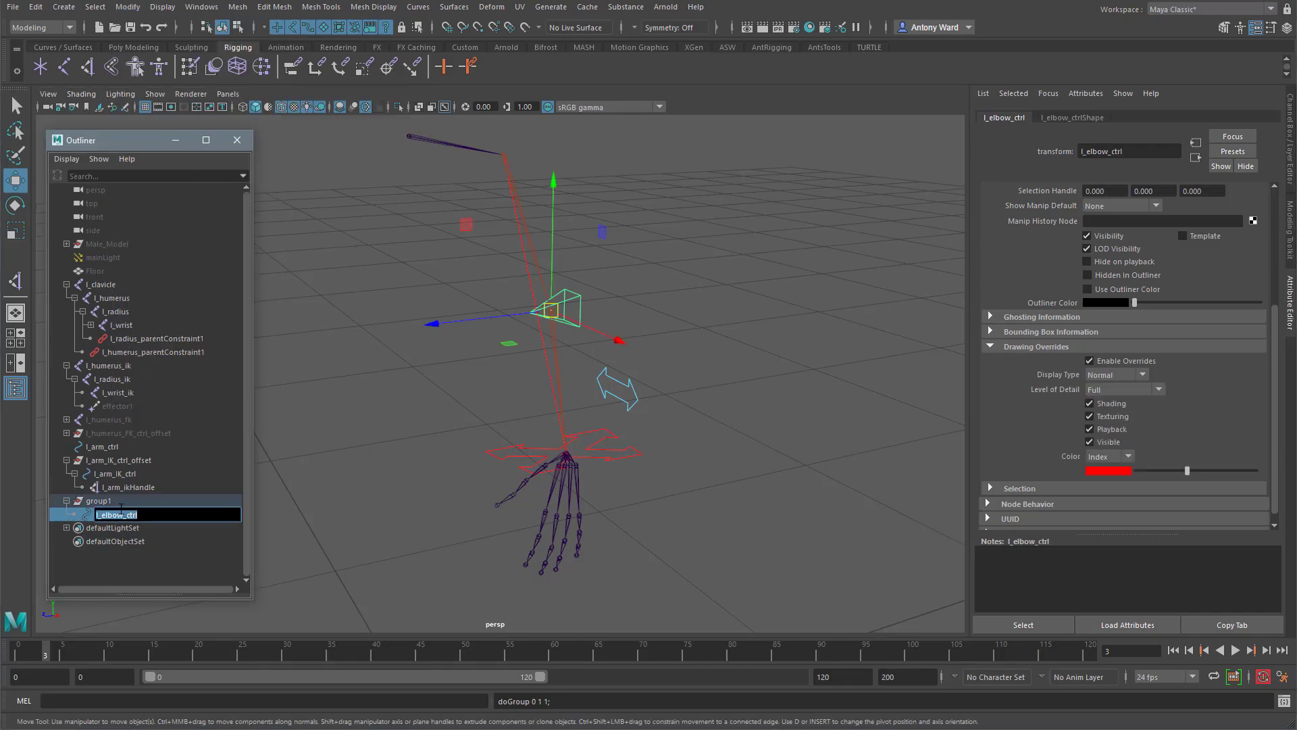
double_click(115, 501)
key("ctrl+v")
type("_")
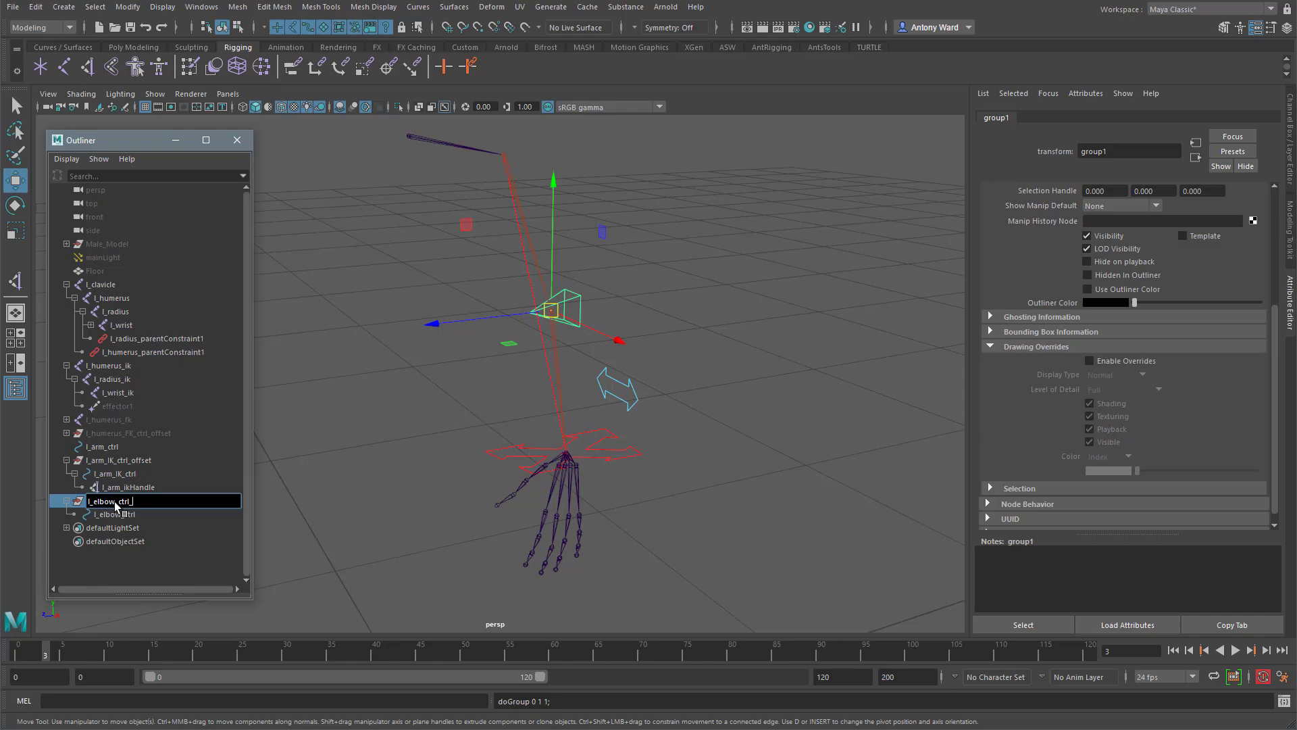
type("offset")
key("Return")
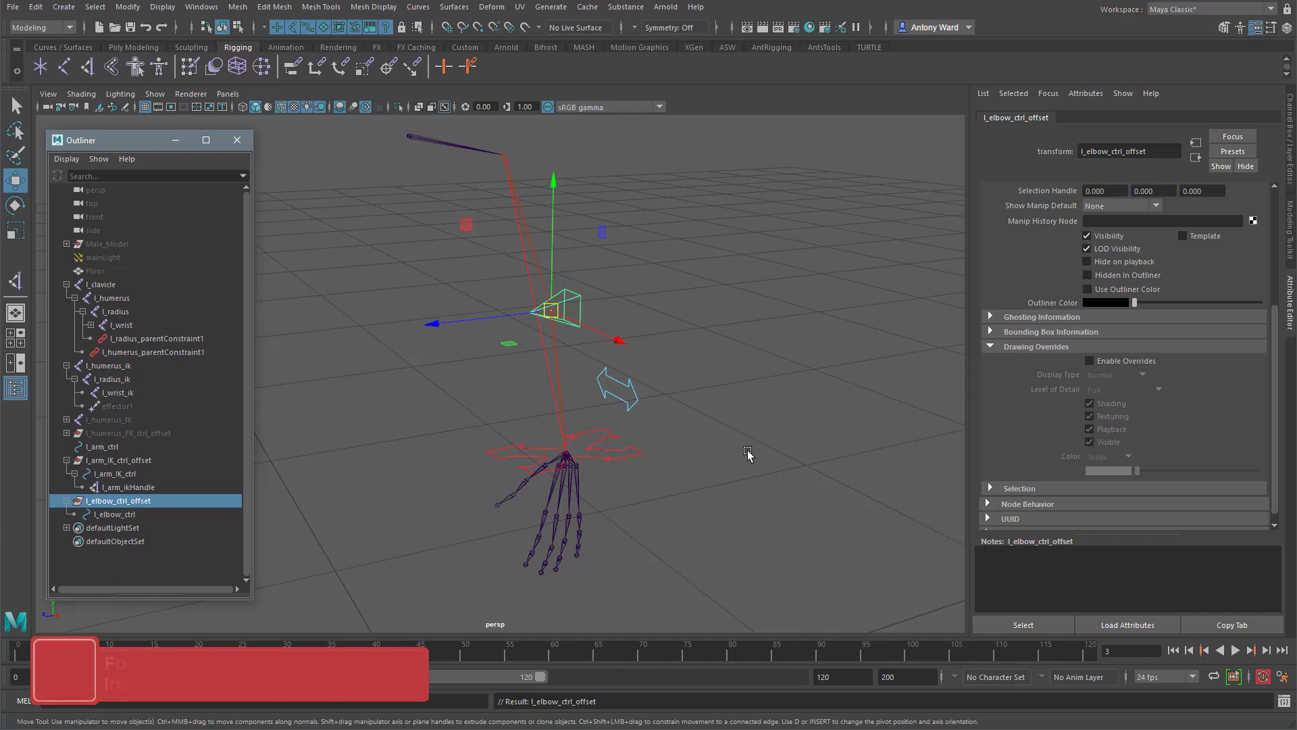
Add a pole vector constraint so that l_elbow_ctrl drives l_arm_ikHandle.
left_click(733, 408)
left_click(578, 314)
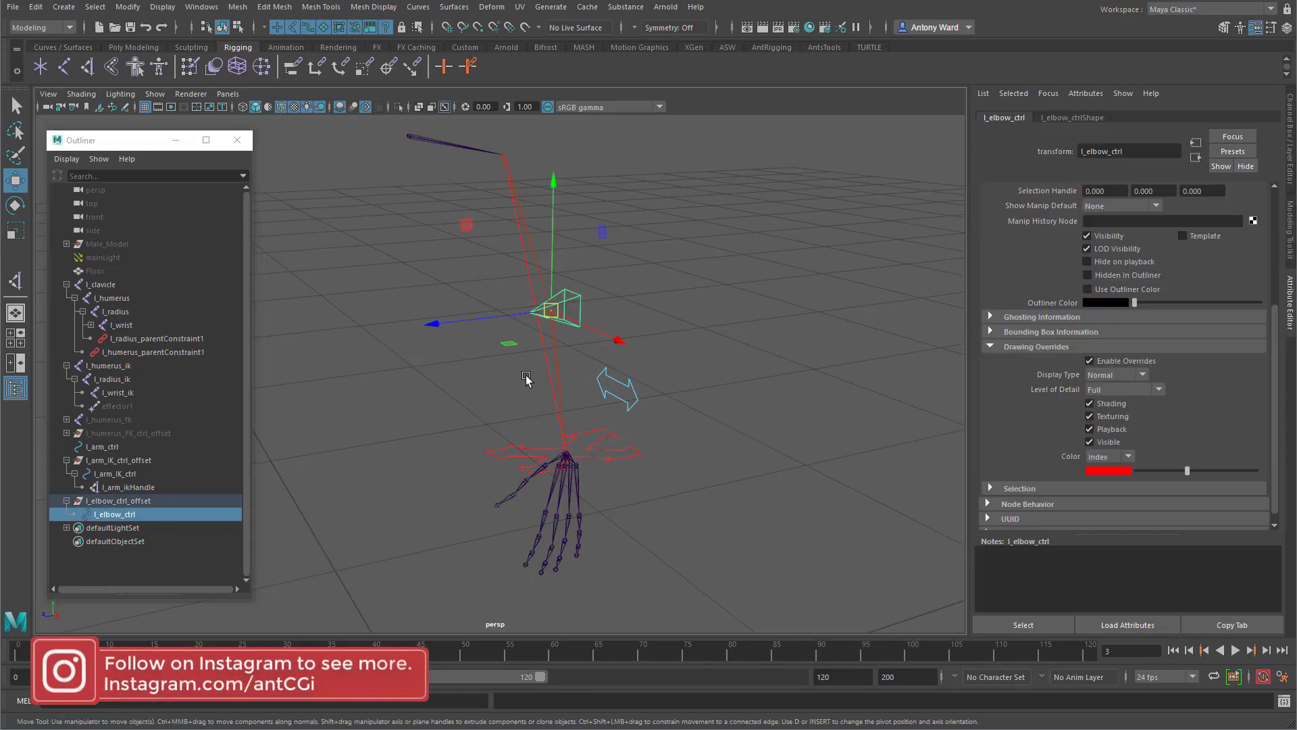
left_click(128, 487, "ctrl")
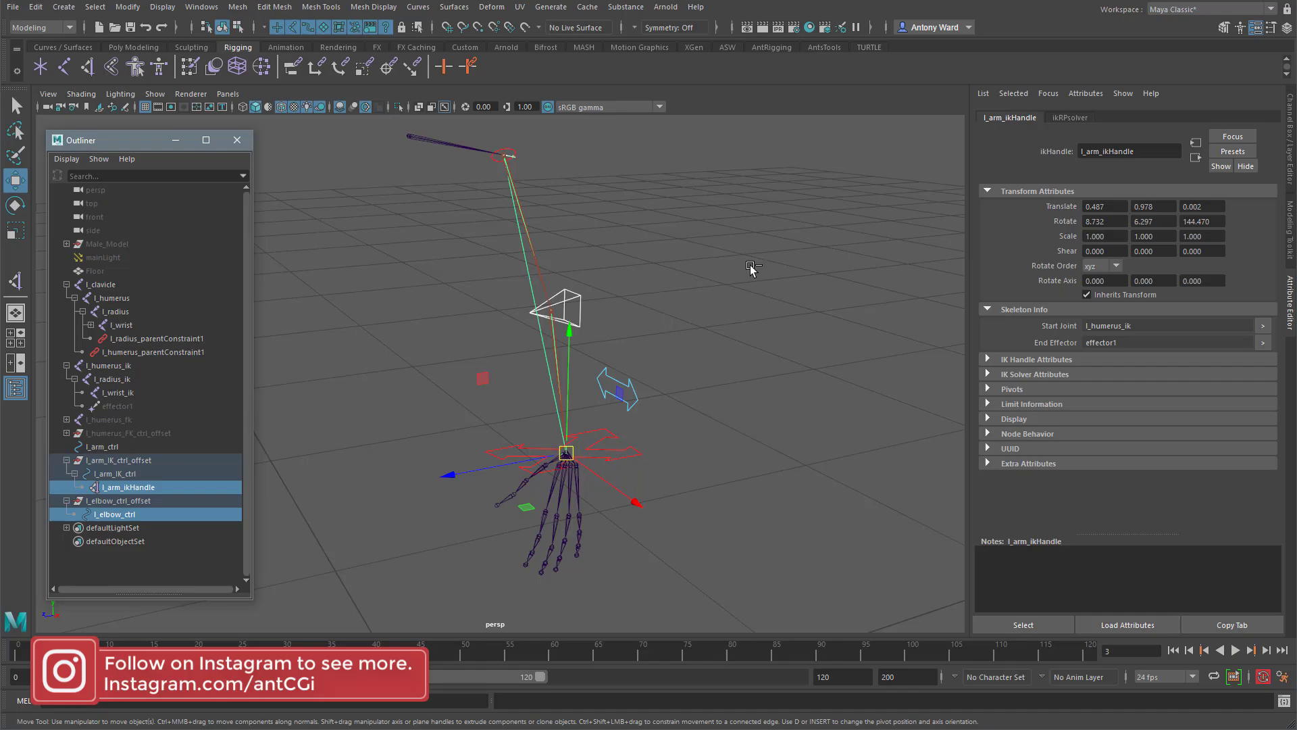
key("space")
left_click(781, 318)
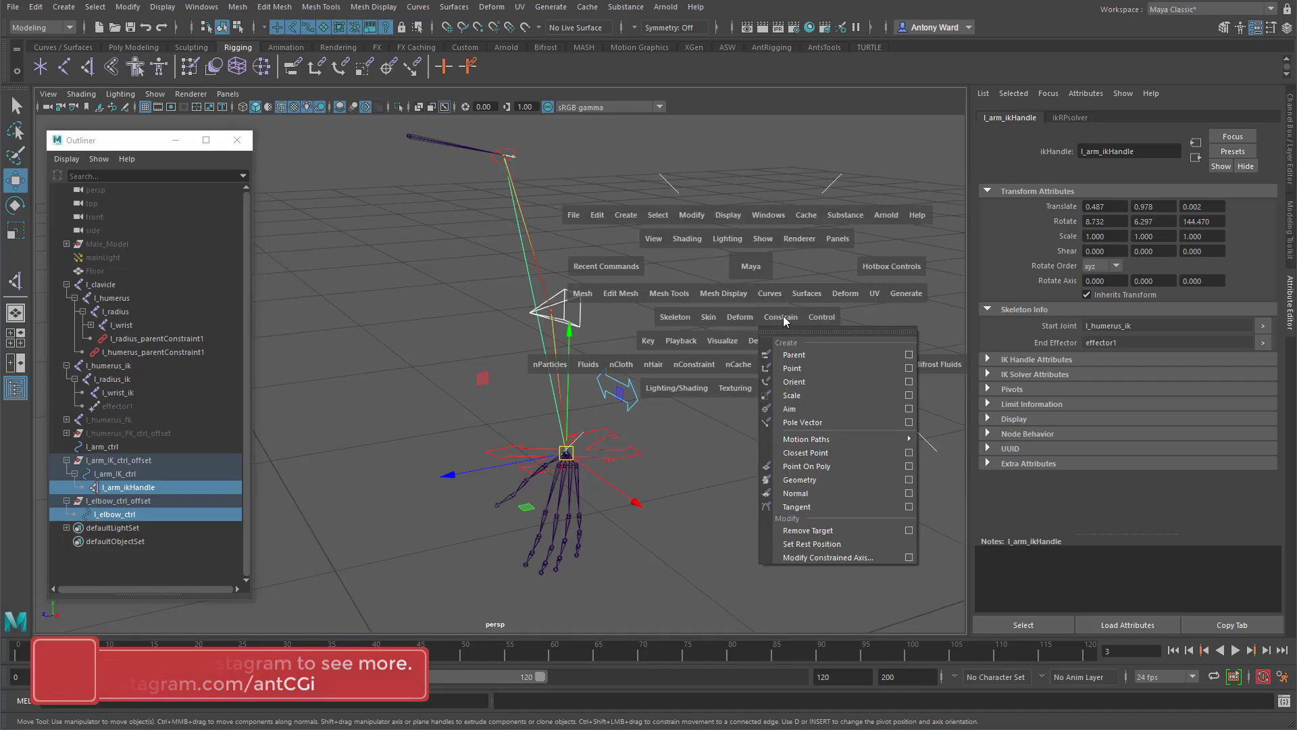
left_click(803, 423)
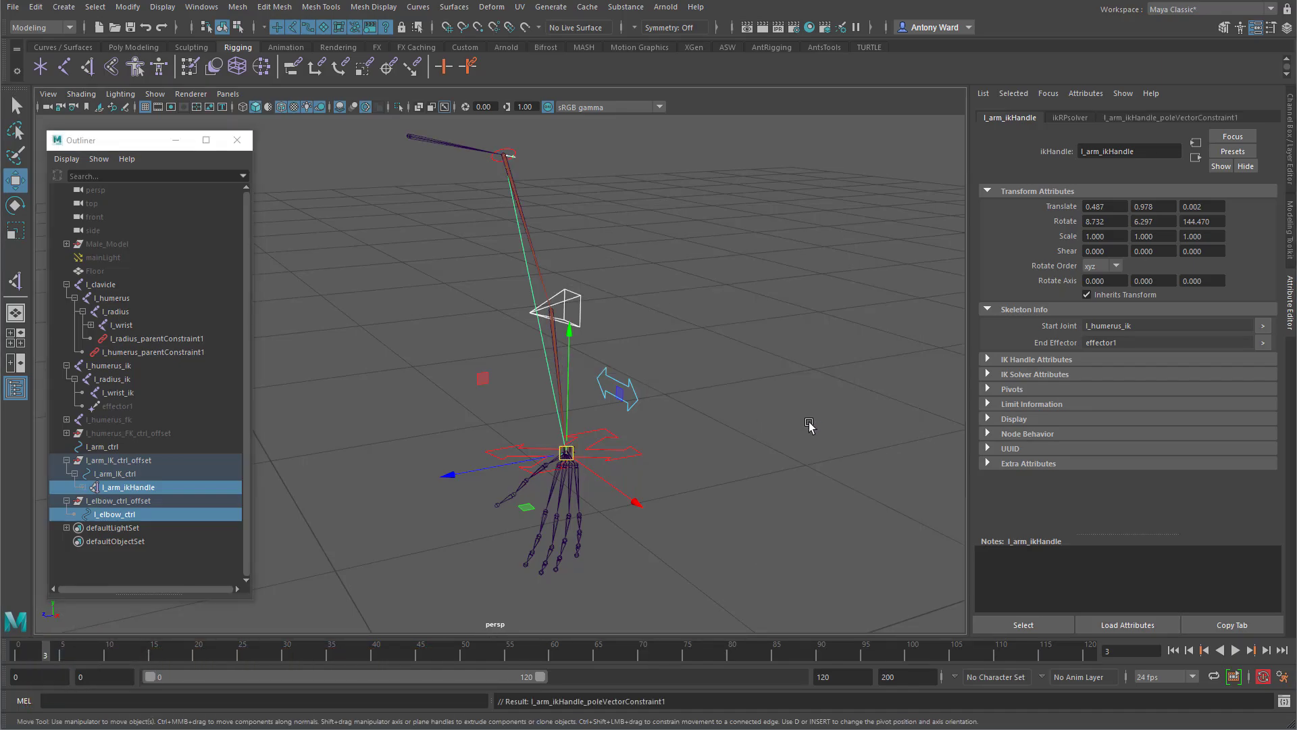
left_click_drag(808, 426, 750, 400, "alt")
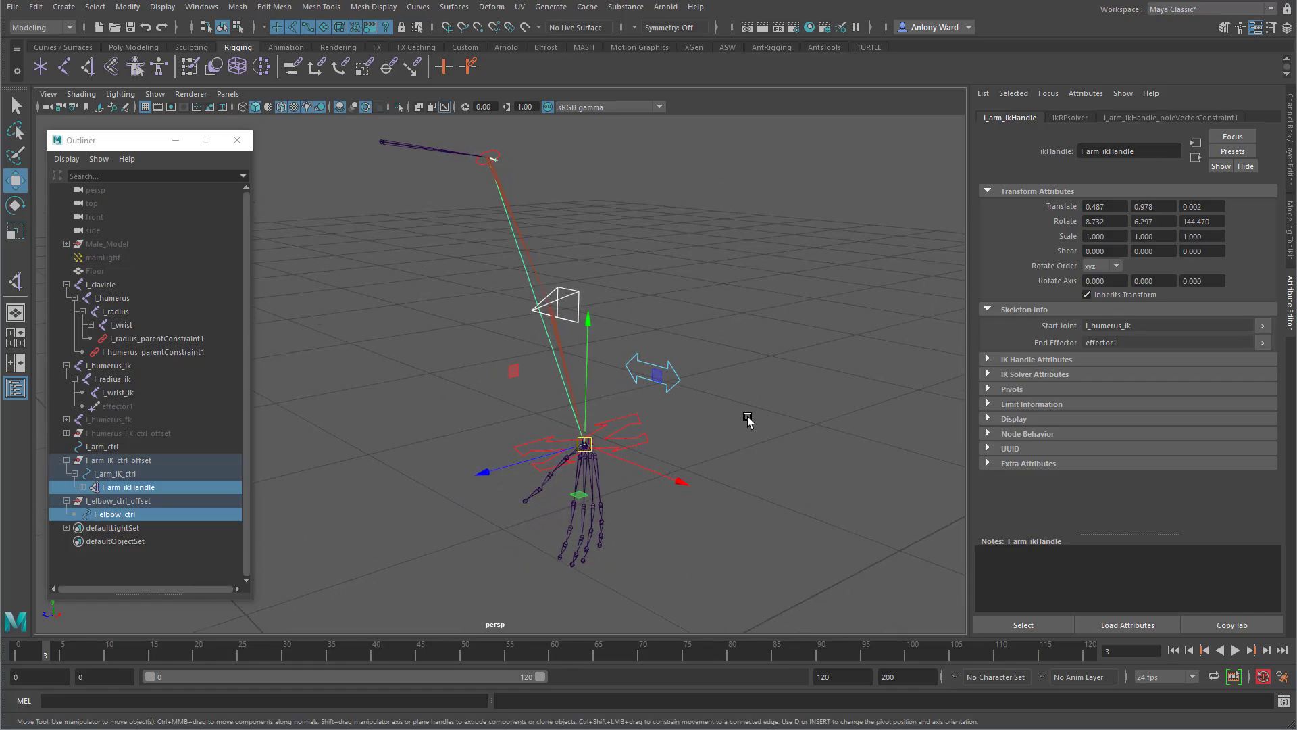
Test the pole vector by raising l_arm_IK_ctrl from the wrist, and undo the move.
left_click(631, 410)
left_click_drag(584, 444, 473, 379)
key("ctrl+z")
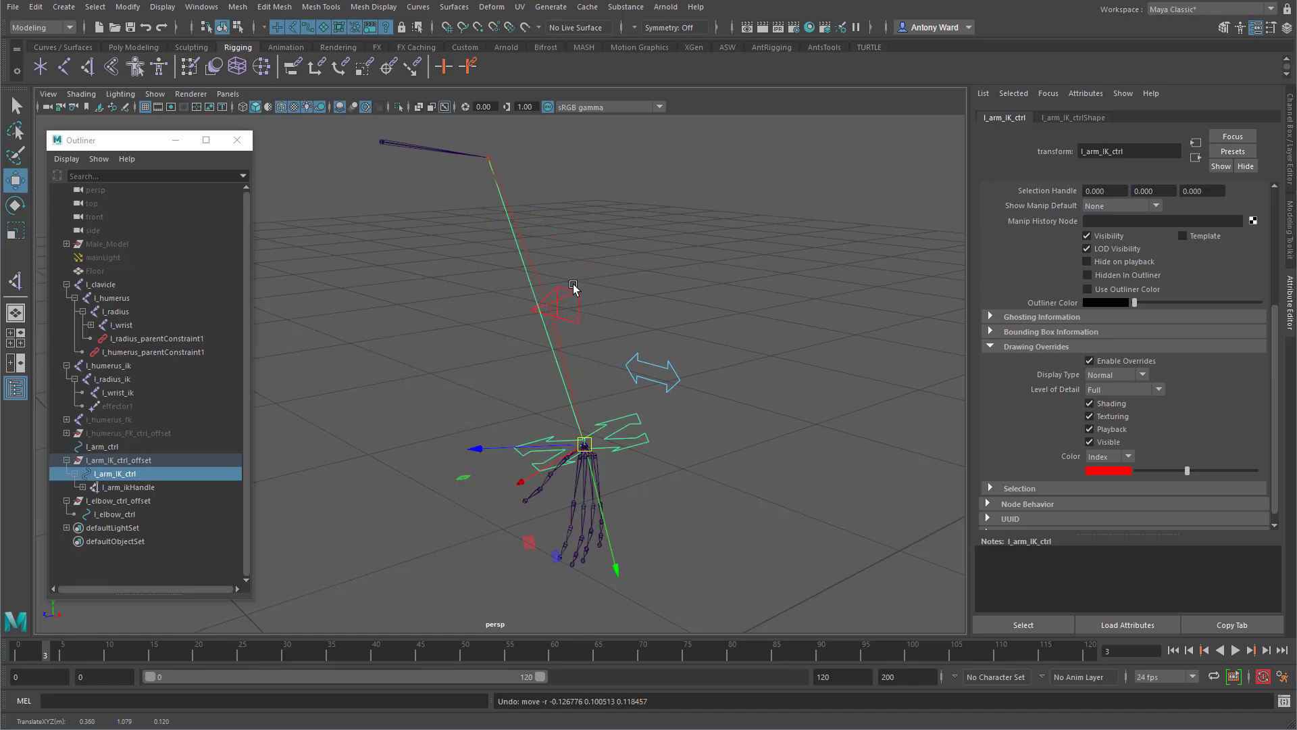
Move l_elbow_ctrl back behind the arm, try lowering it to test the elbow direction, and undo the lowering.
left_click(574, 286)
left_click_drag(447, 324, 673, 292)
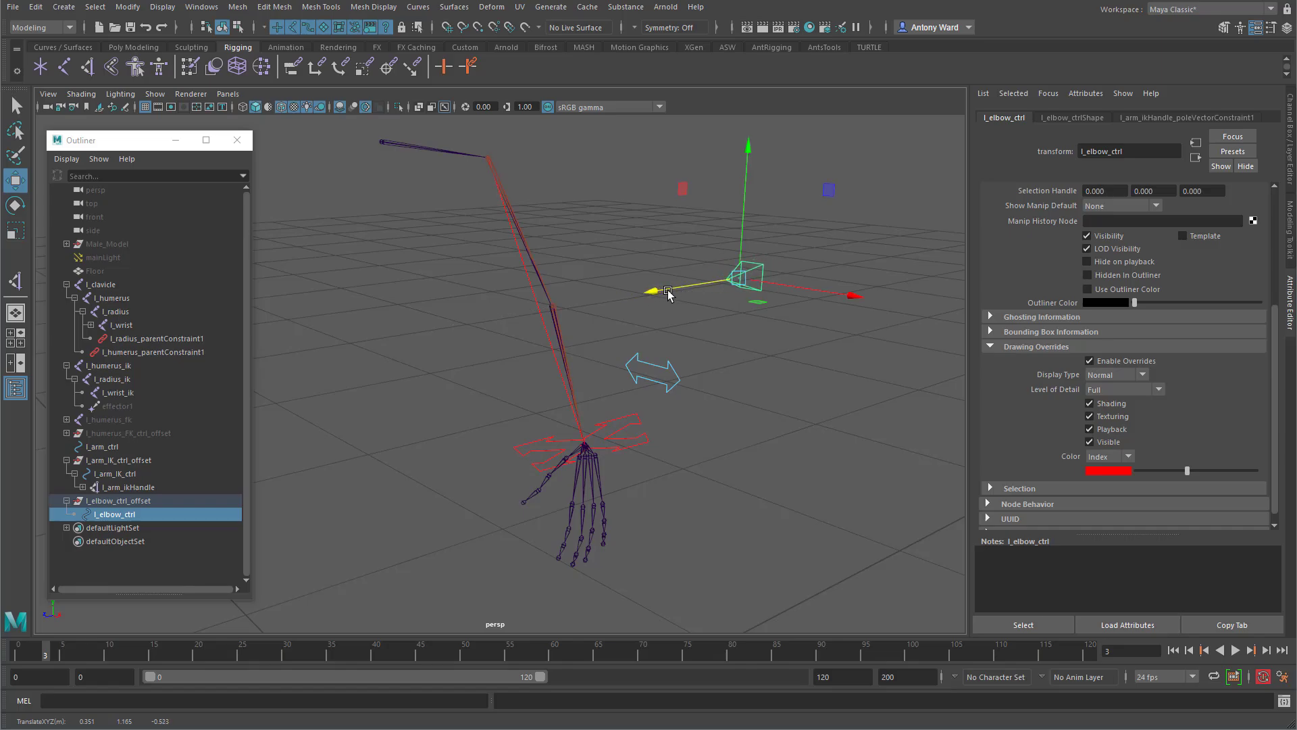
left_click_drag(743, 246, 734, 341)
key("ctrl+z")
left_click_drag(770, 405, 548, 301, "alt")
left_click_drag(570, 515, 562, 318, "alt")
left_click_drag(550, 435, 626, 411, "alt")
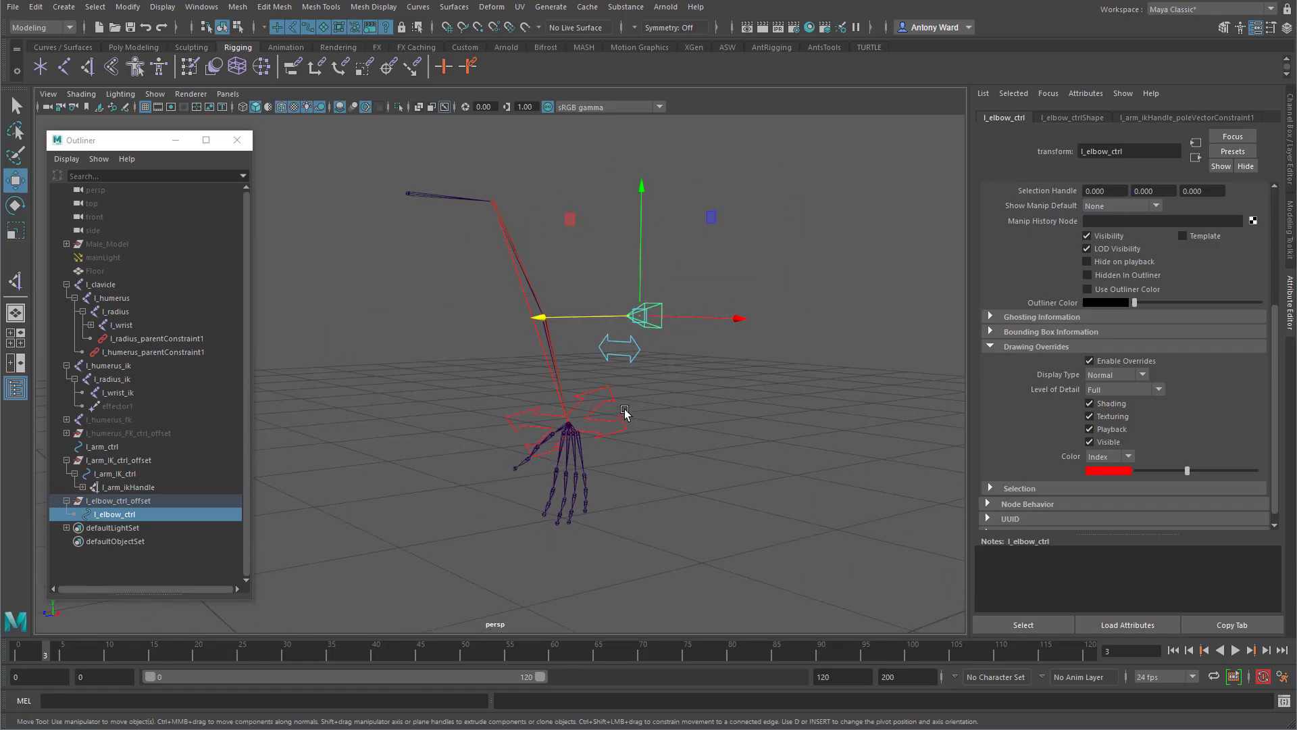
Raise l_arm_IK_ctrl above the shoulder, move l_elbow_ctrl to swing the elbow, and undo both moves.
left_click(622, 419)
middle_click_drag(612, 473, 625, 515, "alt")
left_click_drag(593, 481, 632, 201)
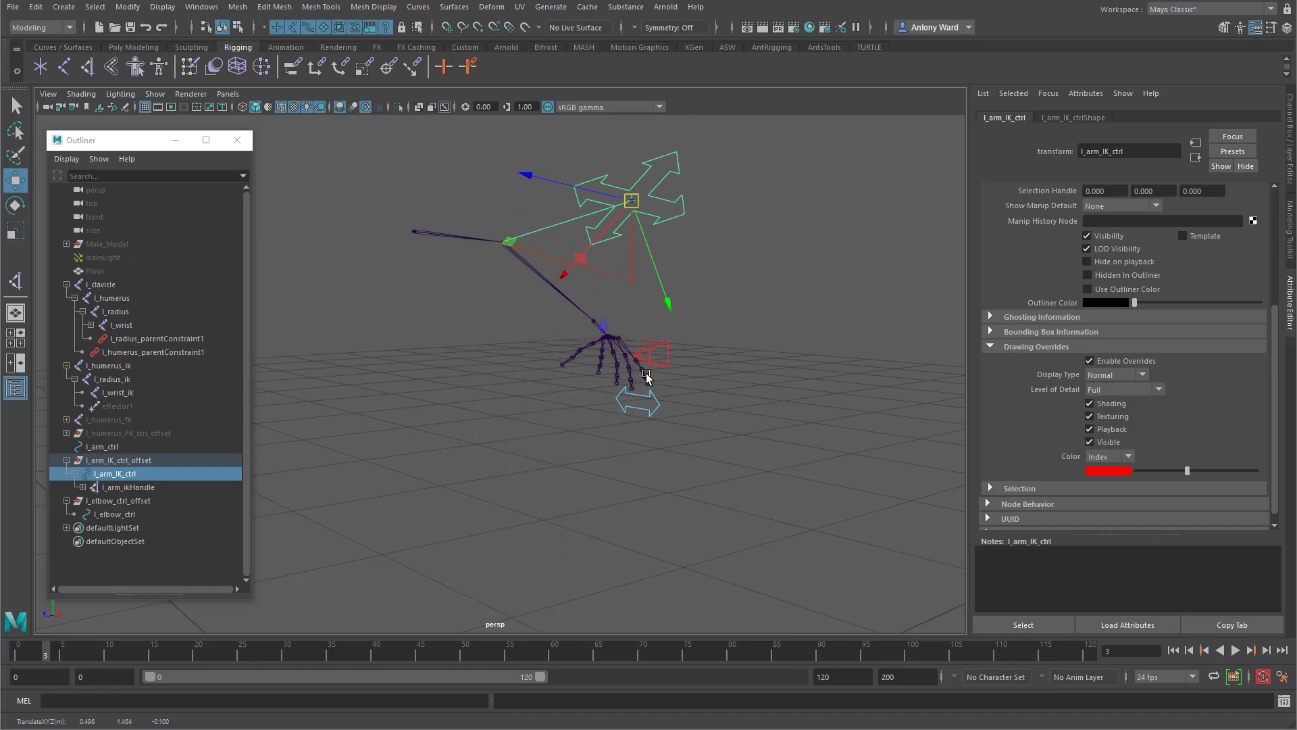
left_click(647, 348)
left_click_drag(647, 349, 689, 308)
key("ctrl+z")
key("ctrl+z")
key("ctrl+z")
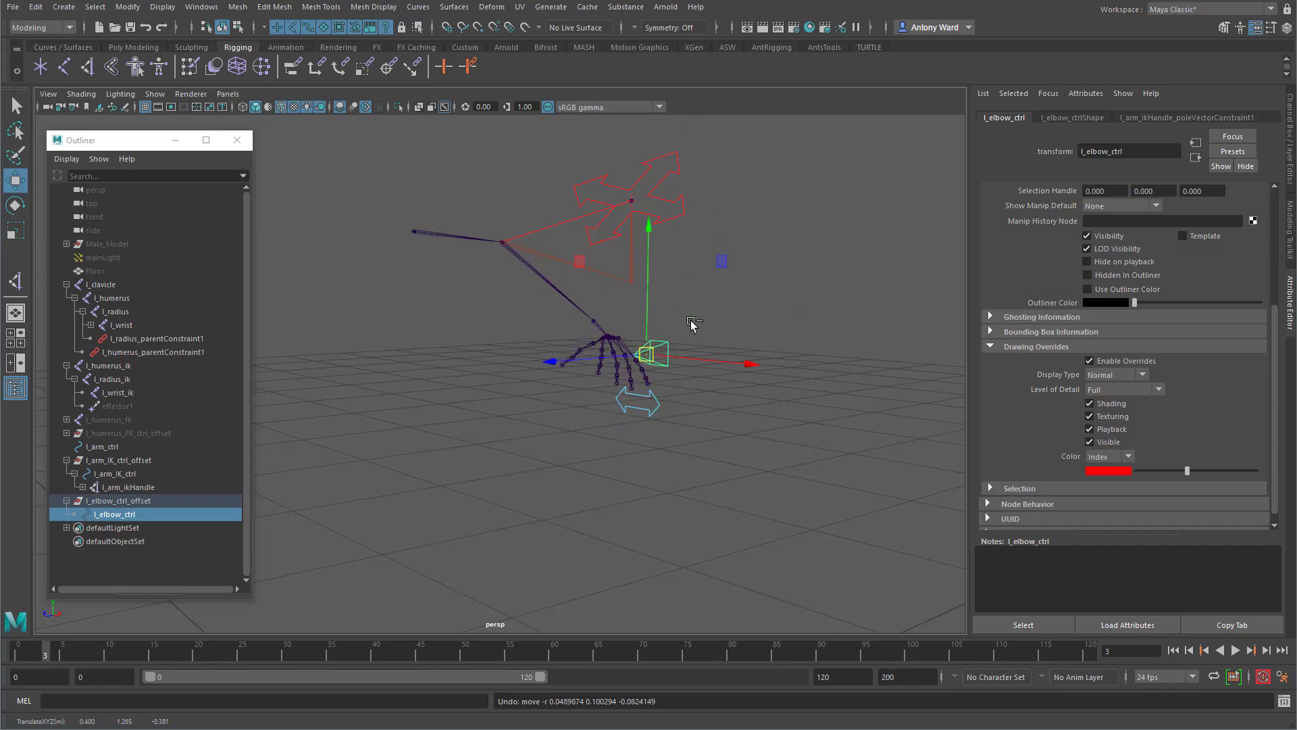
mouse_move(647, 545)
left_mouse_down("alt")
mouse_move(567, 541)
mouse_move(660, 541)
left_mouse_up("alt")
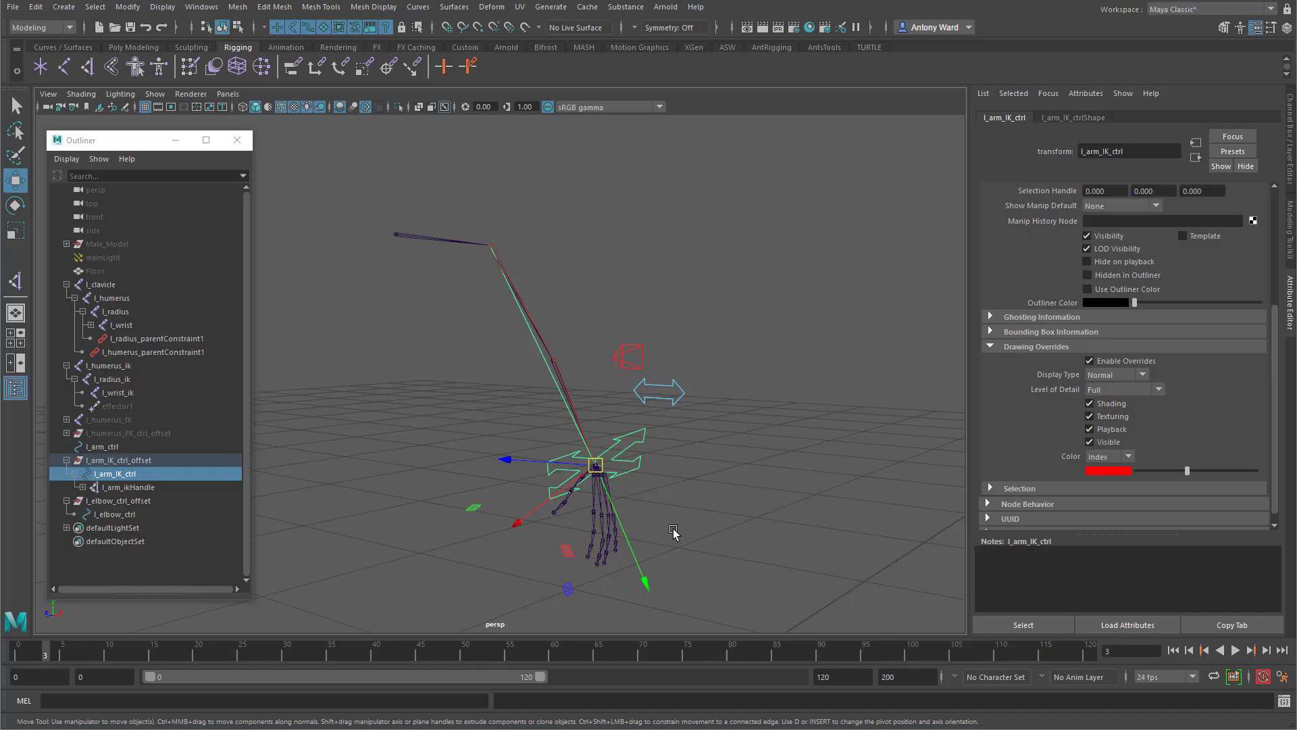
Move l_arm_IK_ctrl up to bend the arm, and compare the l_humerus_ik chain with the main arm joints.
left_click_drag(709, 485, 605, 464, "alt")
left_click(709, 451)
right_click_drag(484, 454, 675, 443, "alt")
right_click_drag(631, 296, 561, 296, "alt")
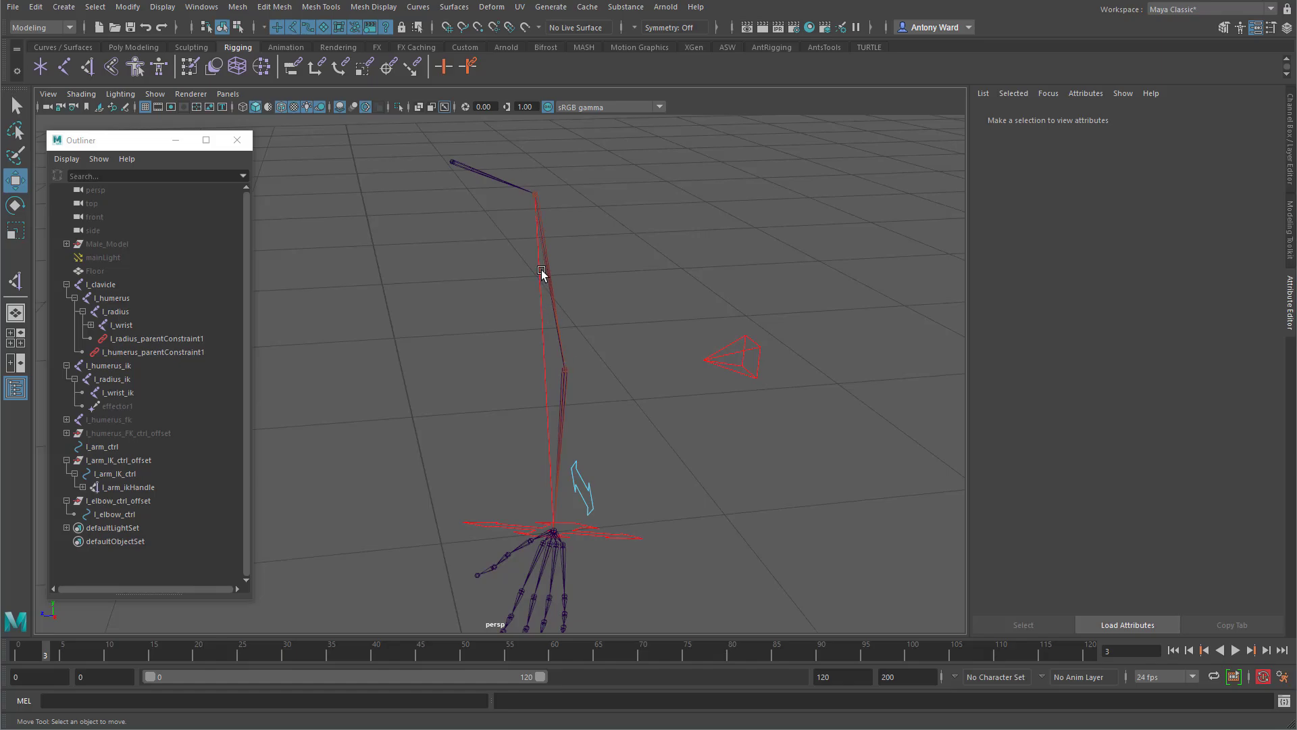
left_click_drag(579, 405, 629, 514, "alt")
left_click(630, 514)
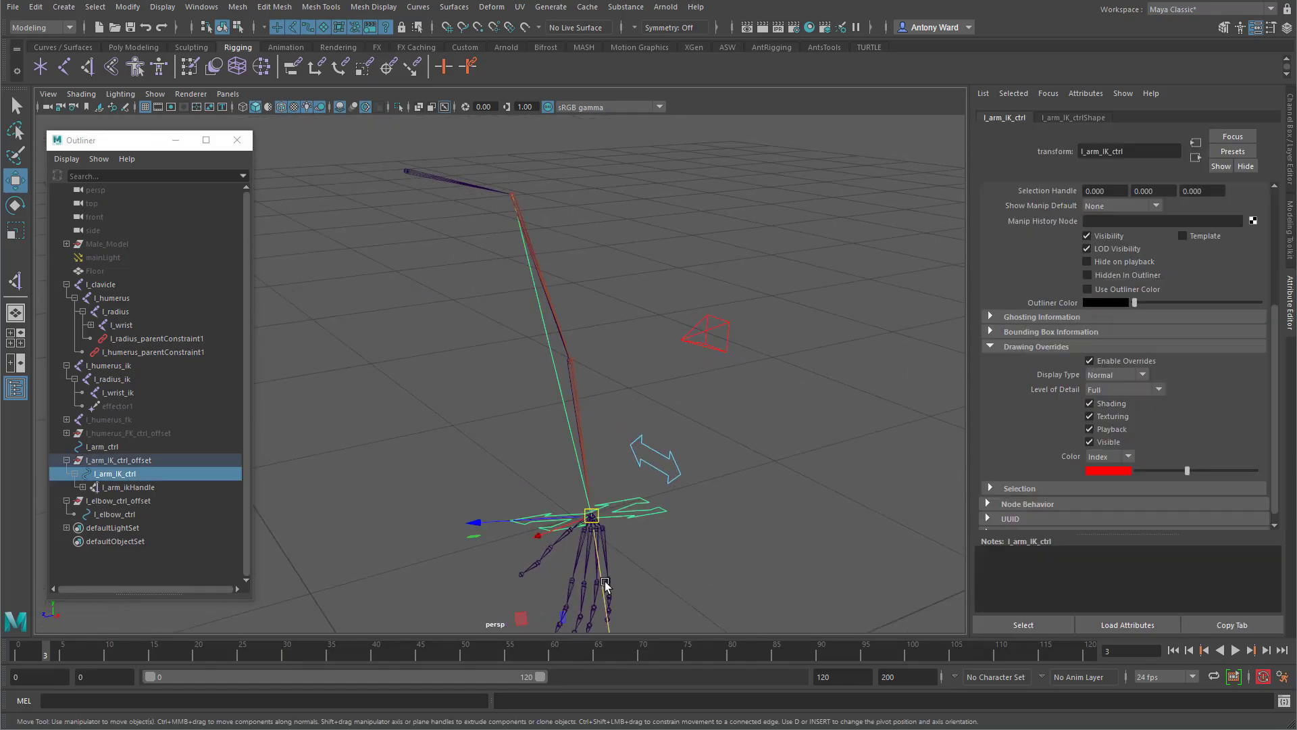
left_click_drag(605, 594, 419, 448)
left_click(637, 289)
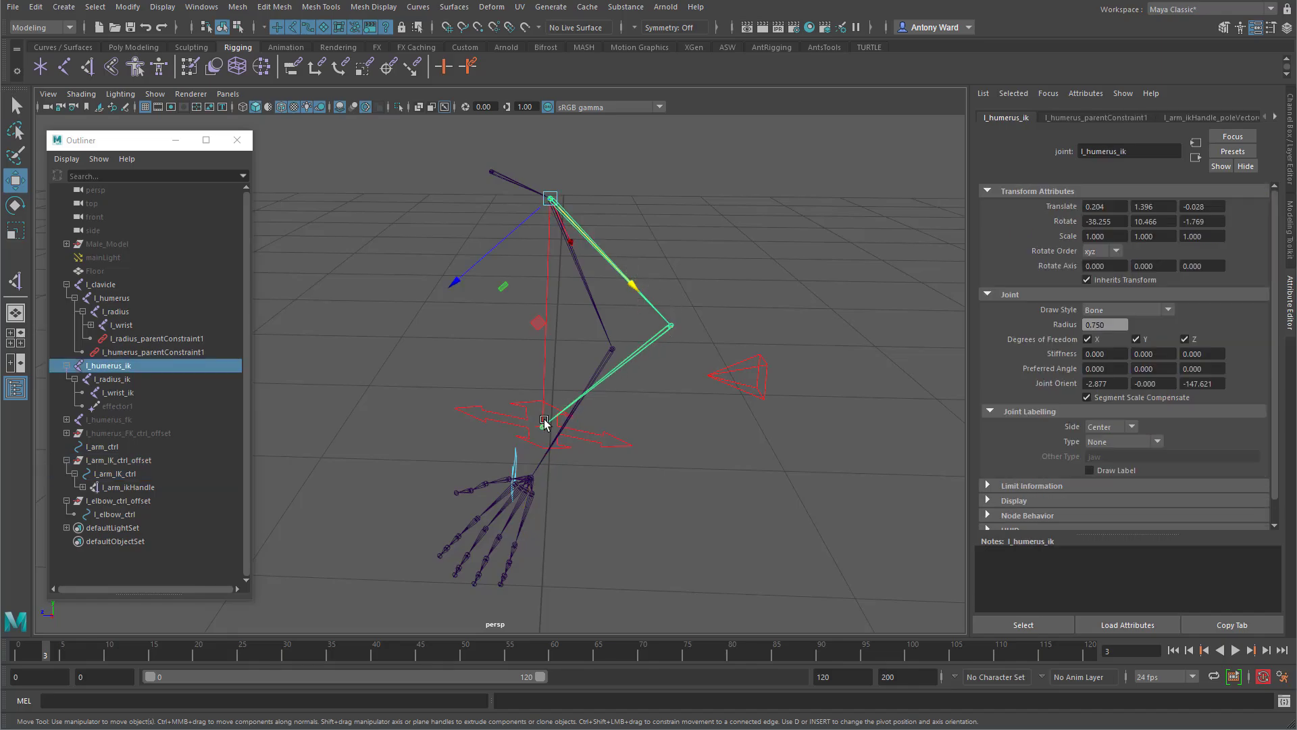
left_click_drag(595, 512, 615, 547, "alt")
left_click(629, 415)
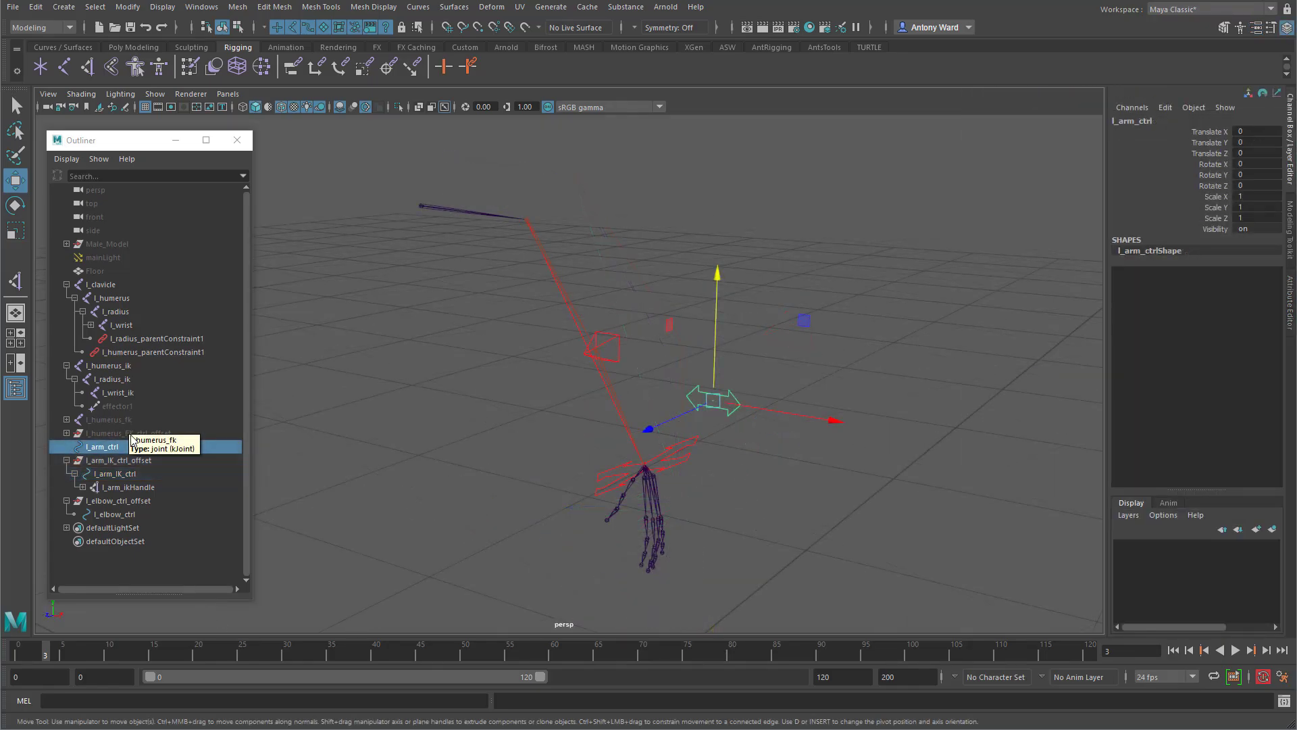
Unhide l_humerus_fk and l_humerus_FK_ctrl_offset.
left_click(123, 432)
left_click(123, 420, "shift")
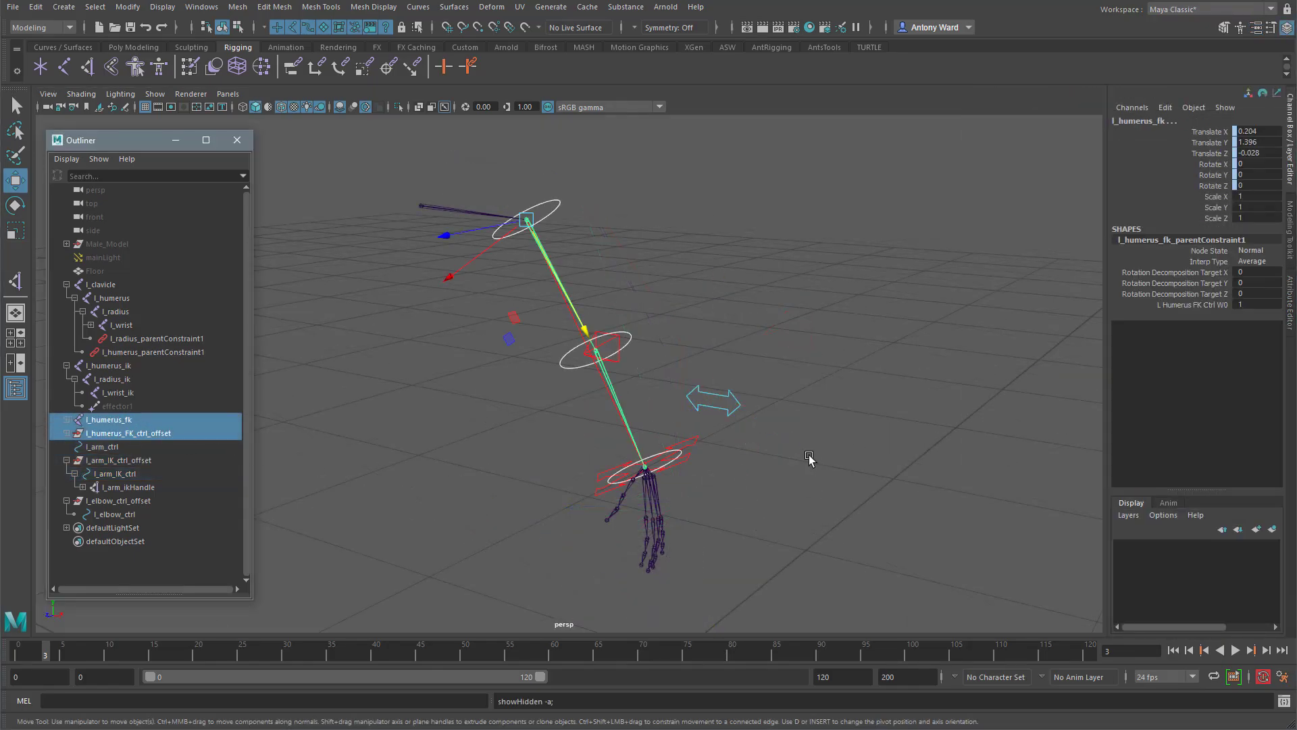
left_click(707, 460)
mouse_move(707, 460)
left_mouse_down("alt")
mouse_move(691, 454)
mouse_move(724, 454)
left_mouse_up("alt")
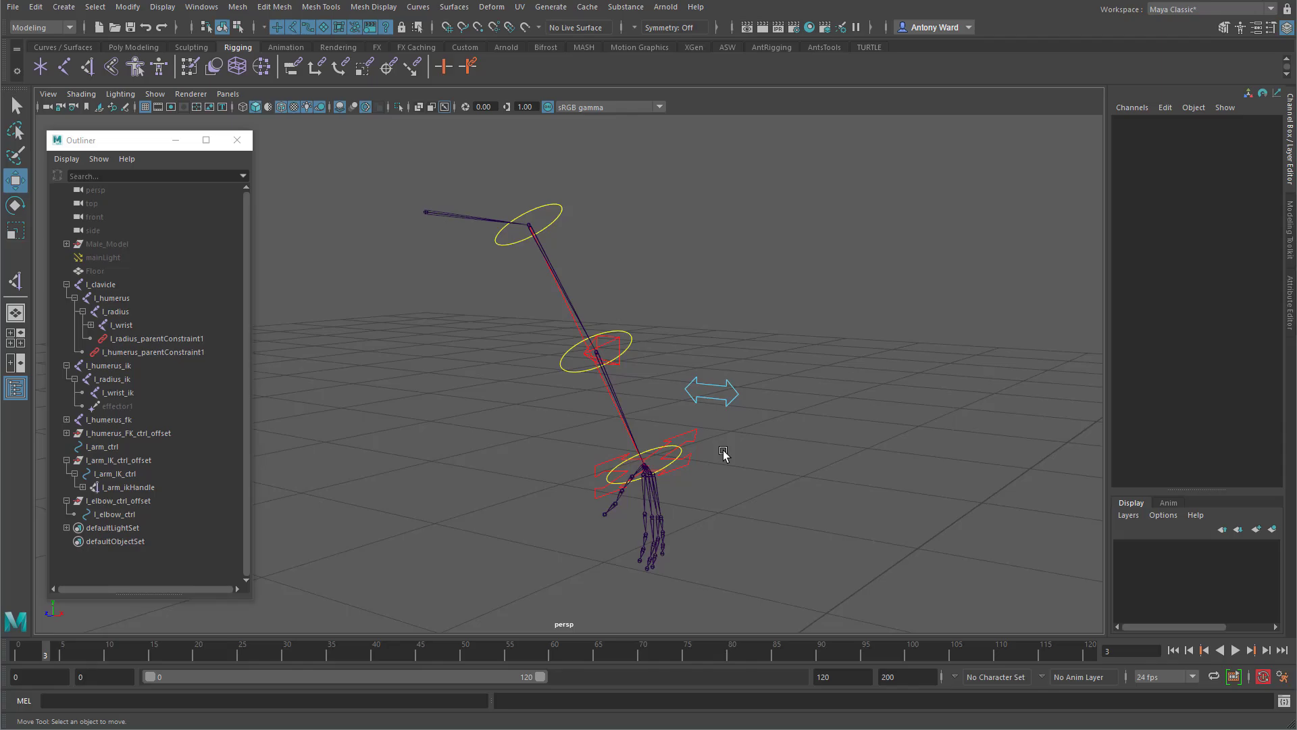
Add a keyable float attribute named IK_FK_Switch to l_arm_ctrl, with minimum 0, maximum 1 and default 0.
left_click(727, 383)
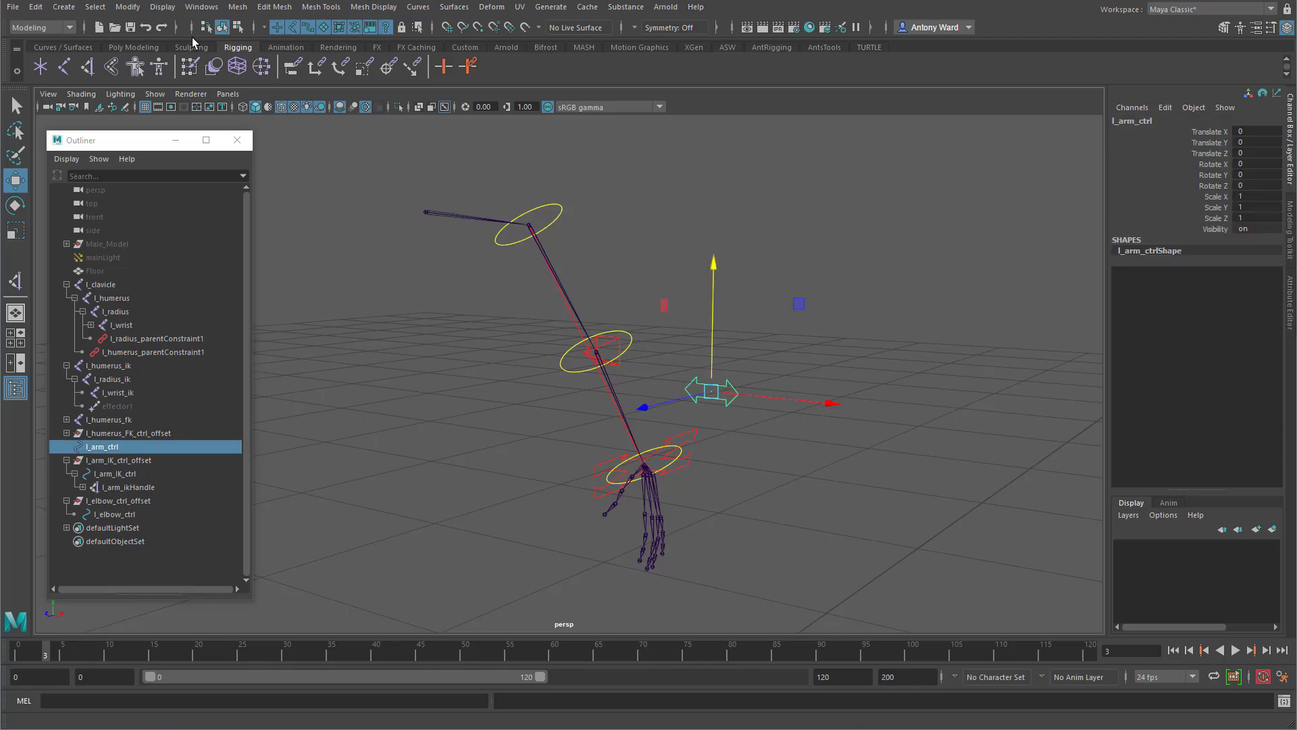
left_click(128, 8)
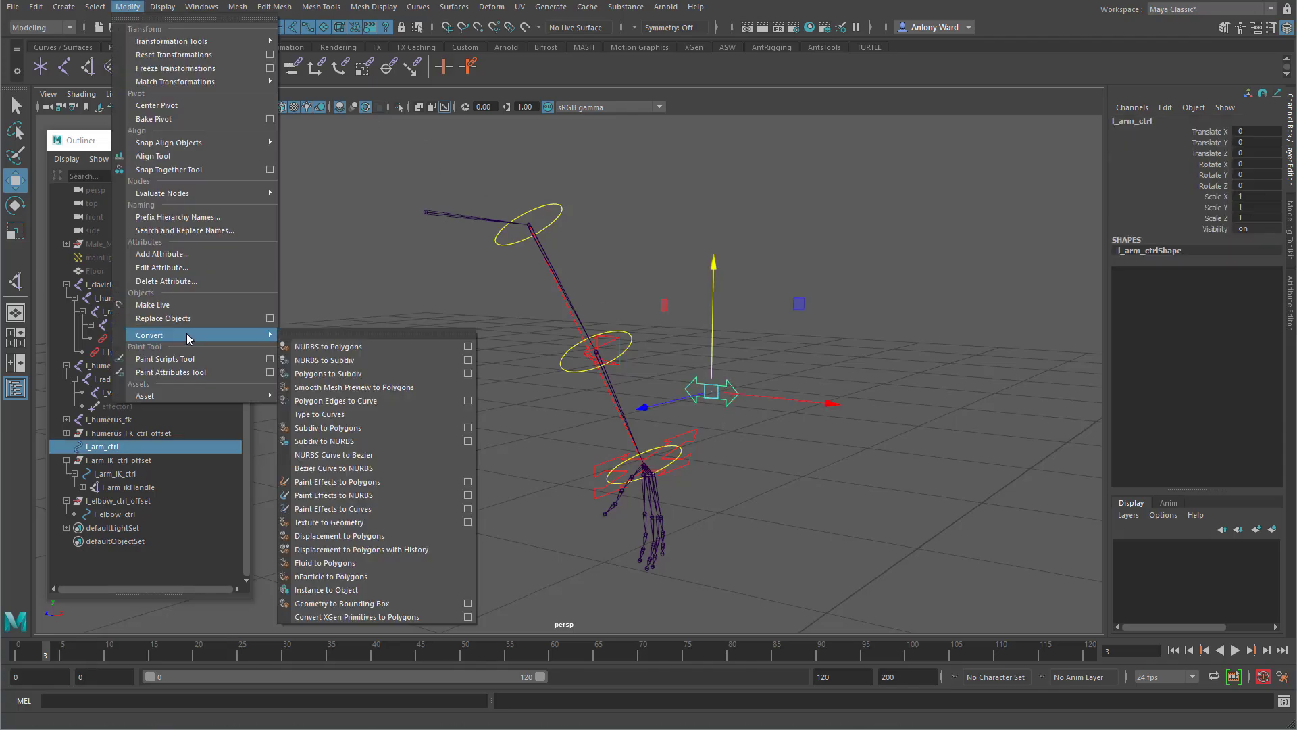
left_click(187, 255)
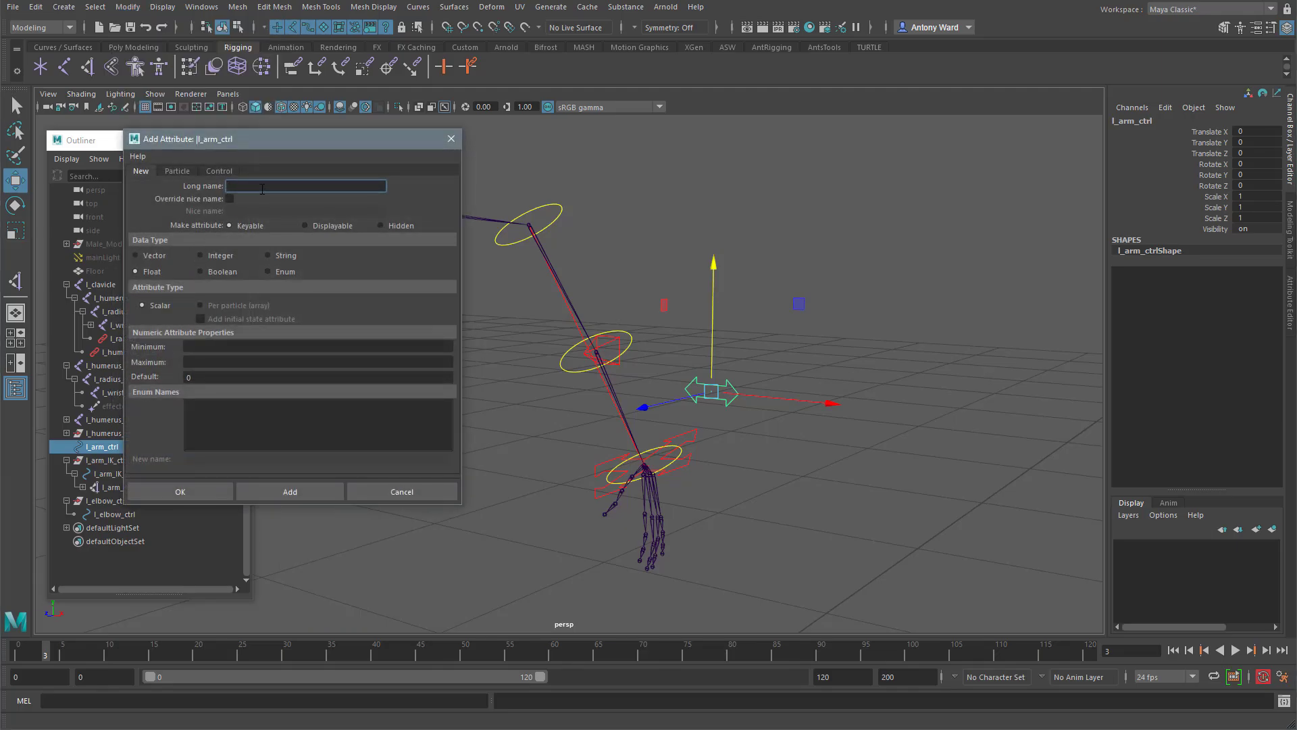
type("IK_FK_Switch")
left_click_drag(250, 187, 309, 186)
left_click(214, 347)
type("0")
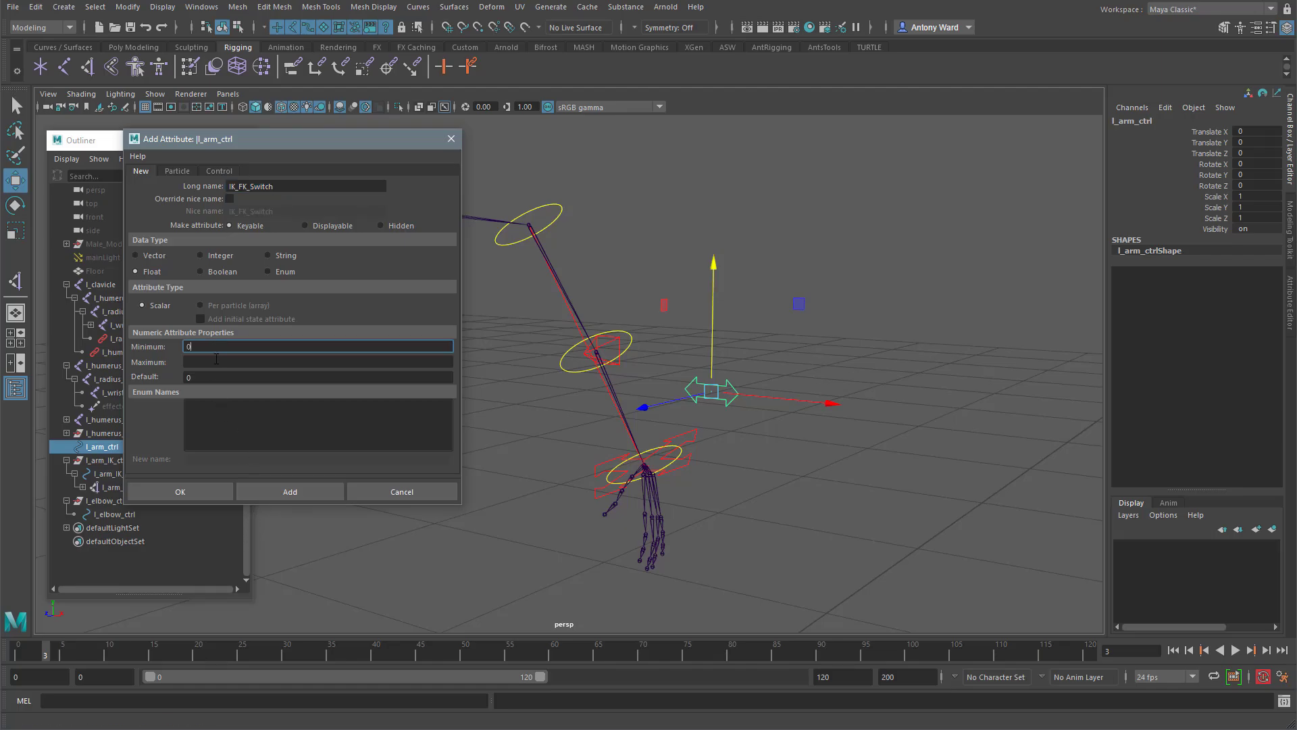
left_click(216, 360)
type("1")
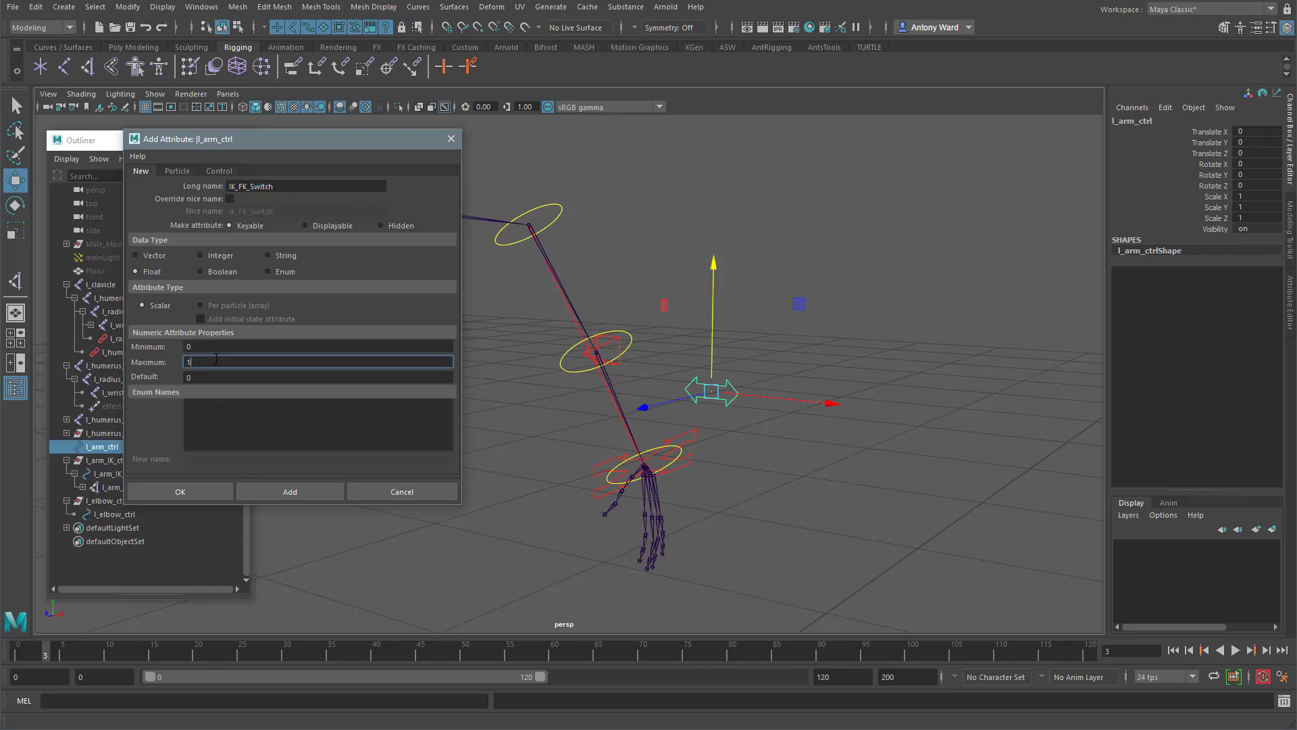
left_click(301, 494)
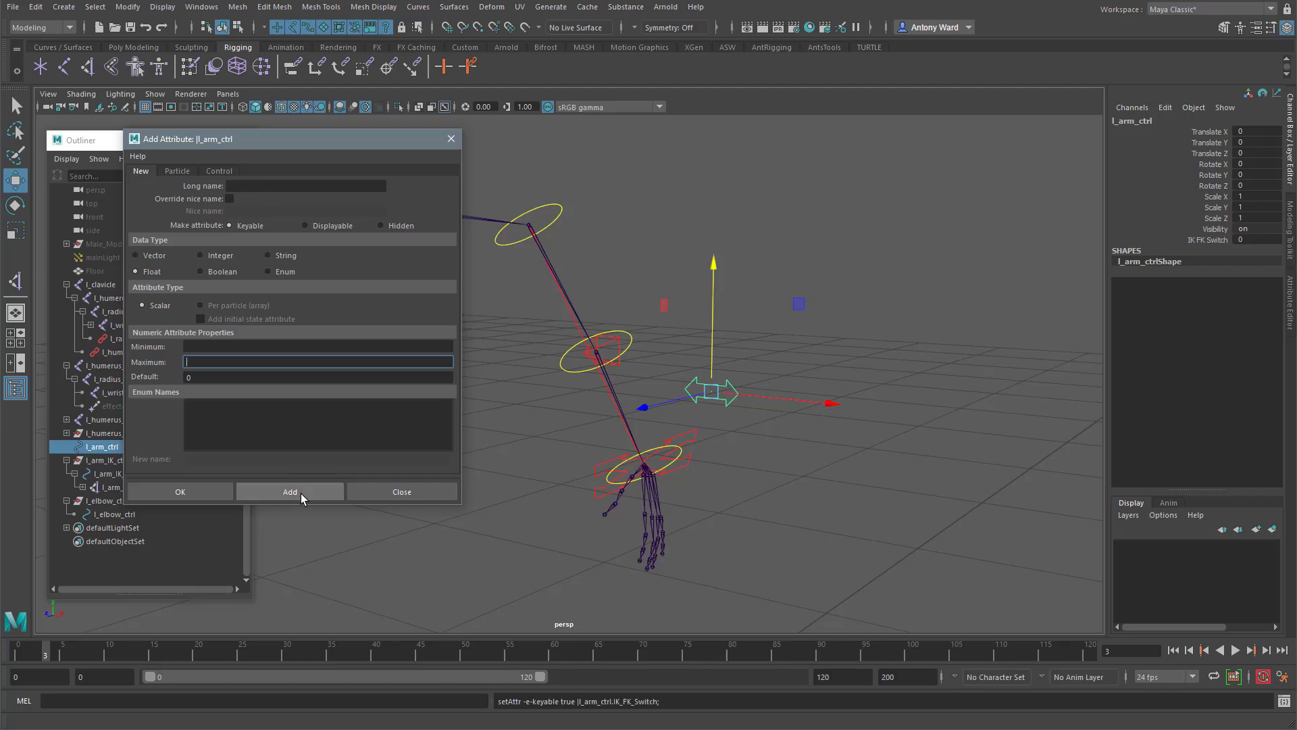
left_click(416, 493)
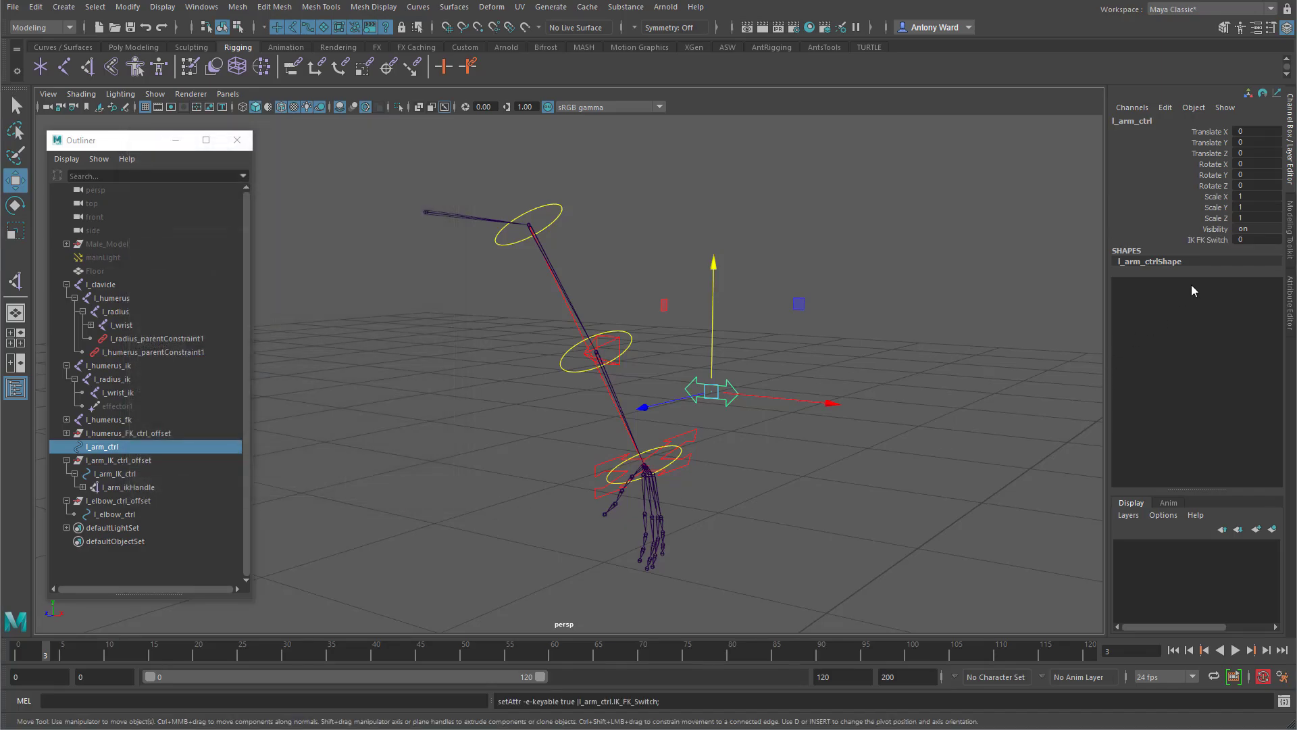
Test the IK FK Switch attribute on l_arm_ctrl by scrubbing its value, and clear the selection.
left_click(1204, 241)
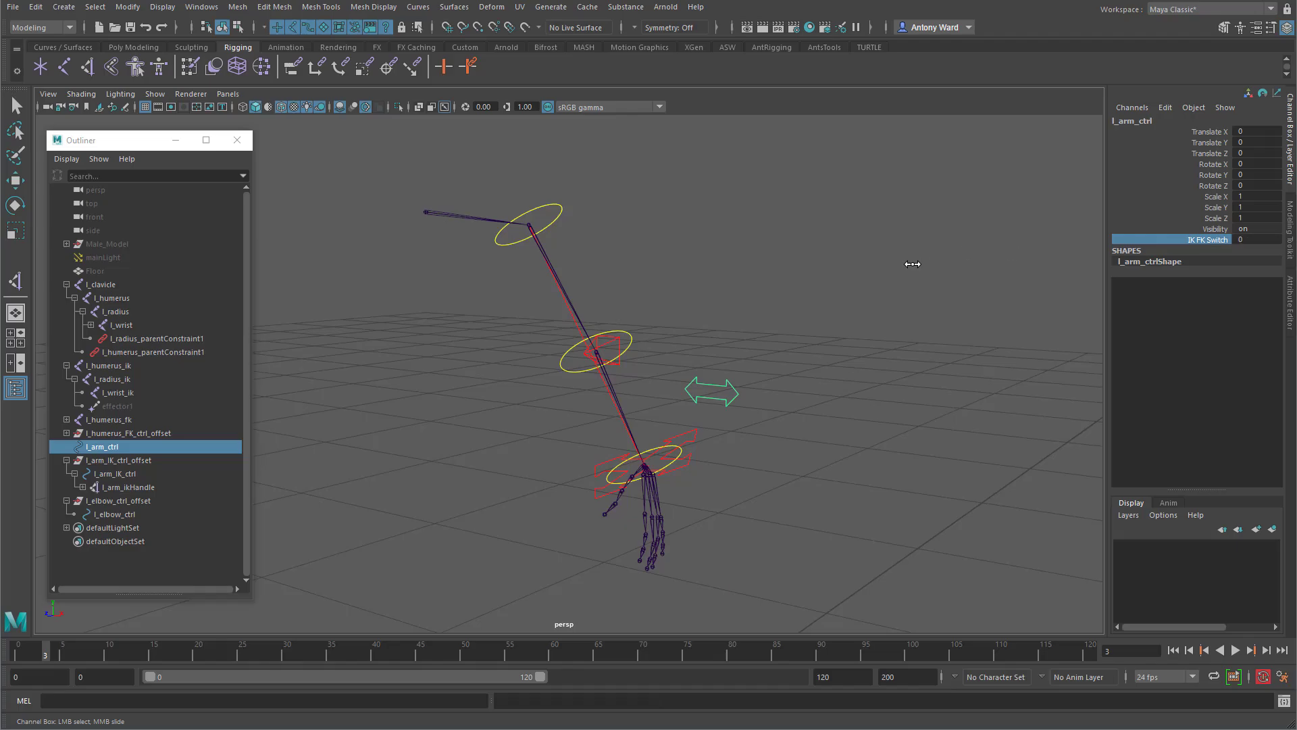
middle_click_drag(913, 265, 889, 264)
left_click_drag(811, 347, 800, 343, "alt")
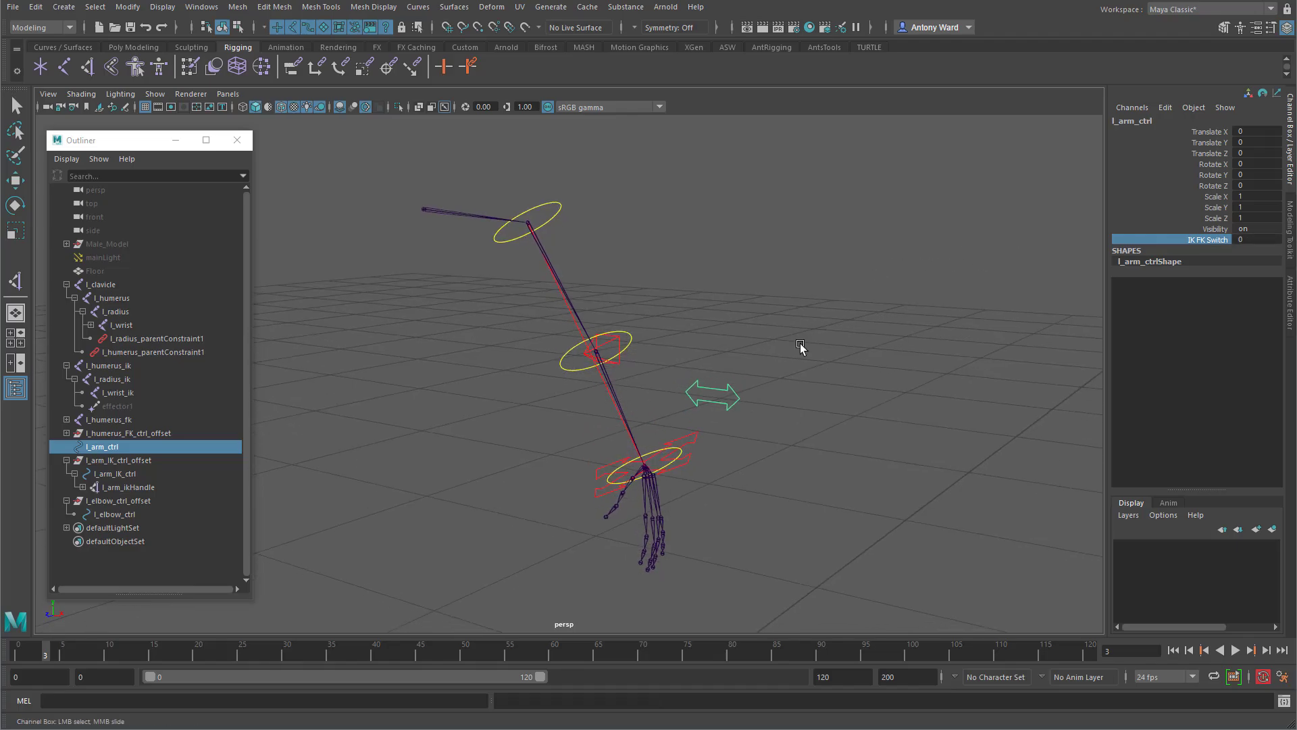
left_click(732, 274)
key("w")
right_click_drag(733, 274, 690, 392, "alt")
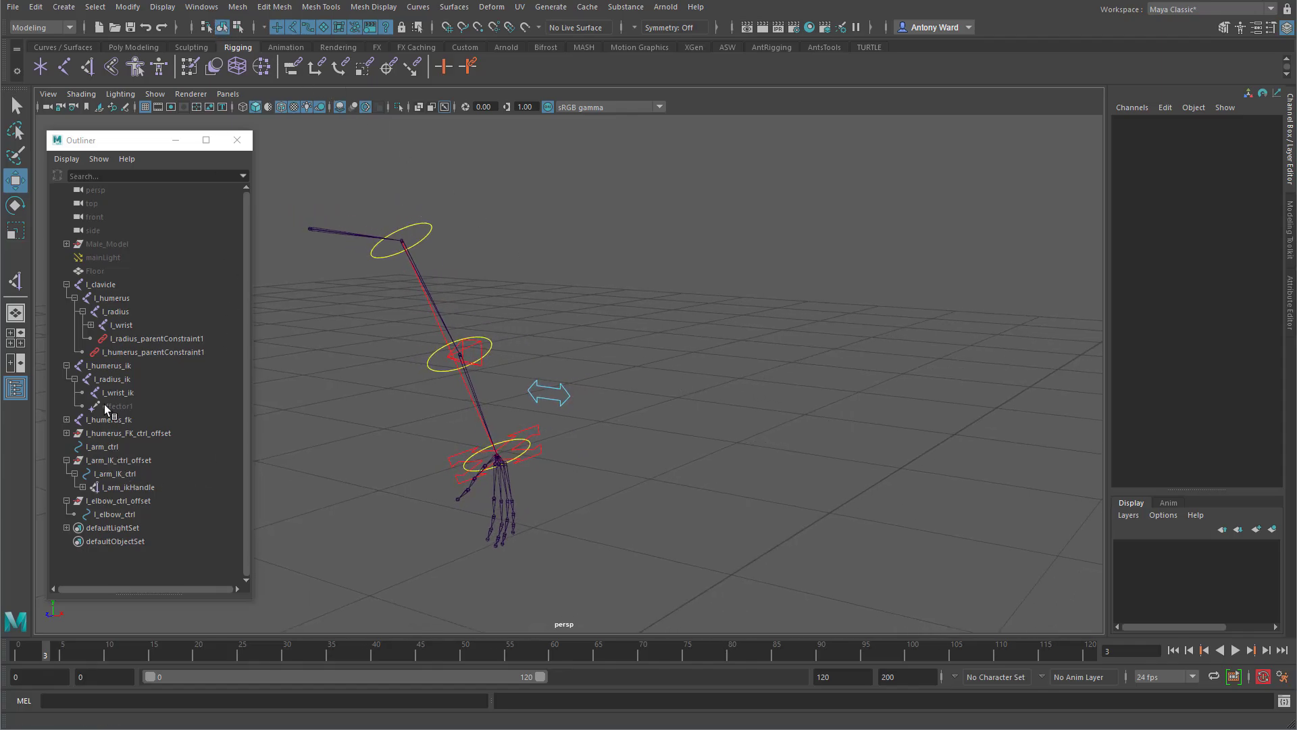
Expand l_wrist in the Outliner to expose its parent constraint, and open the Node Editor beside the arm rig.
middle_click_drag(88, 475, 95, 345)
left_click(90, 325)
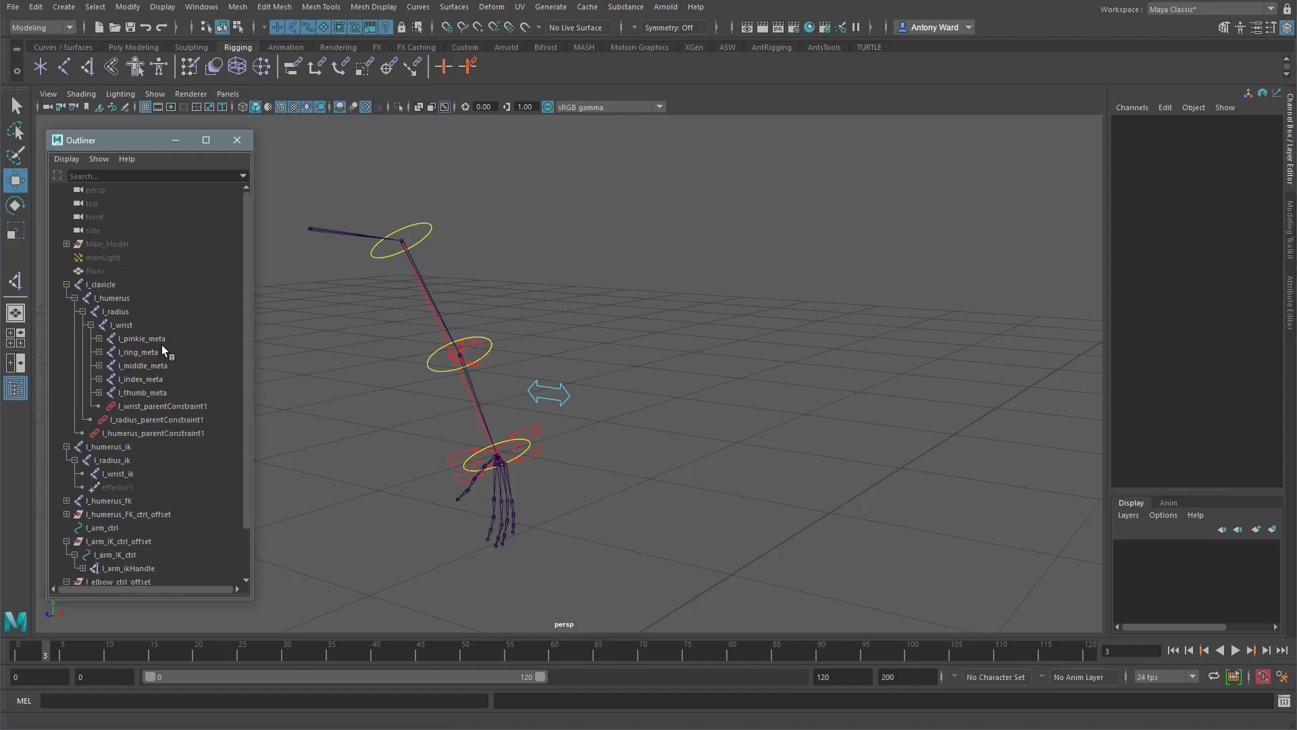
left_click(202, 7)
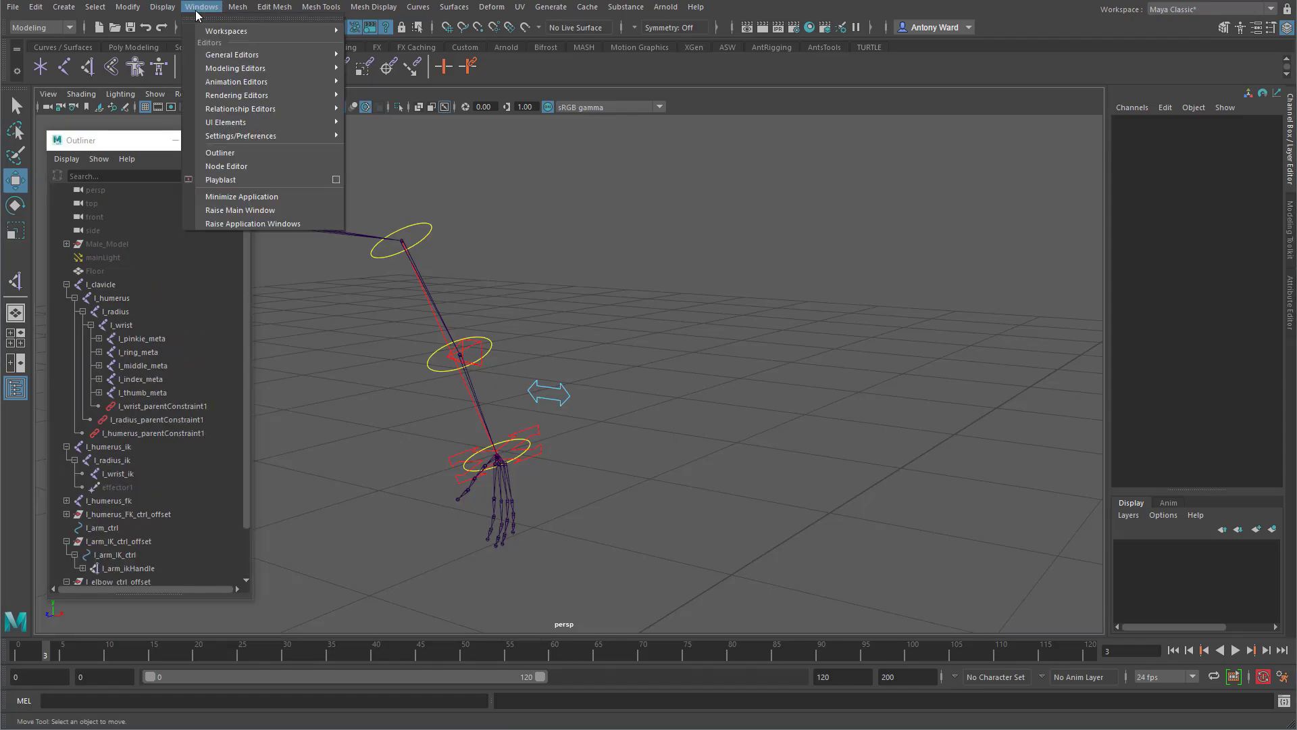
left_click(242, 165)
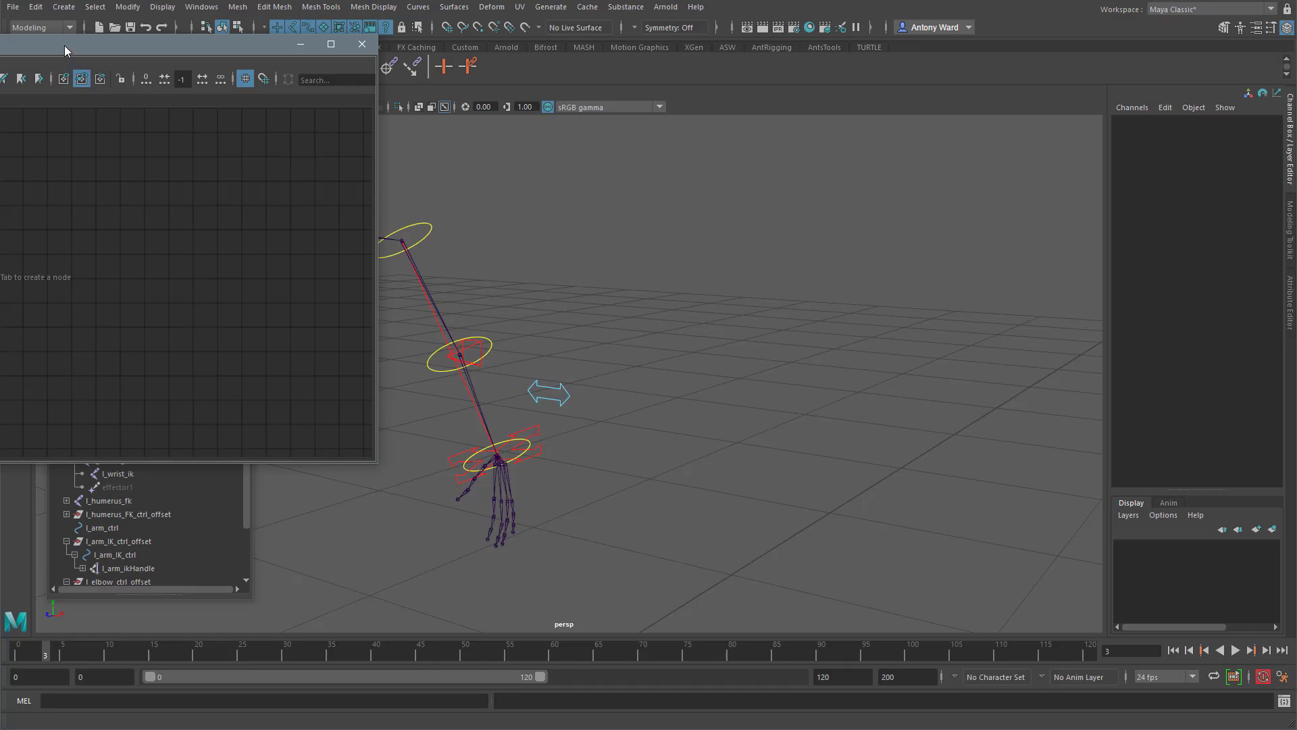
left_click_drag(65, 48, 941, 120)
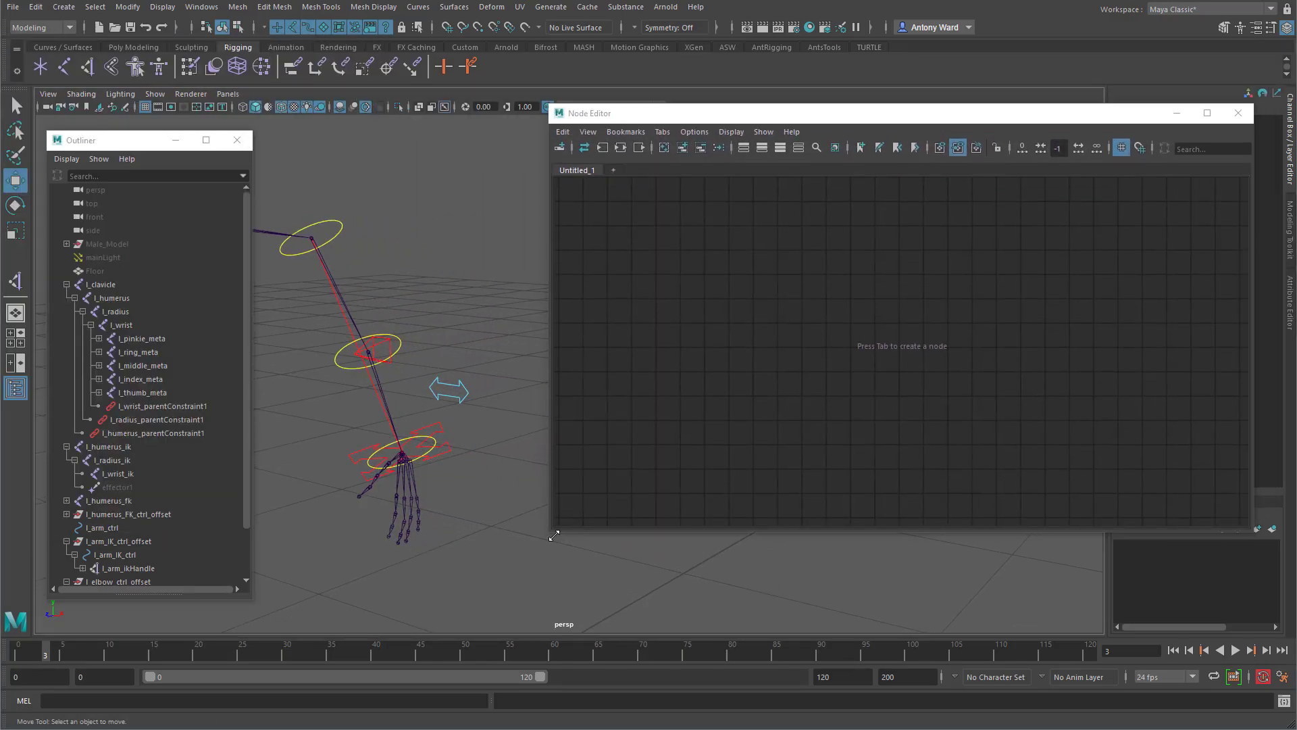
left_click_drag(554, 535, 614, 608)
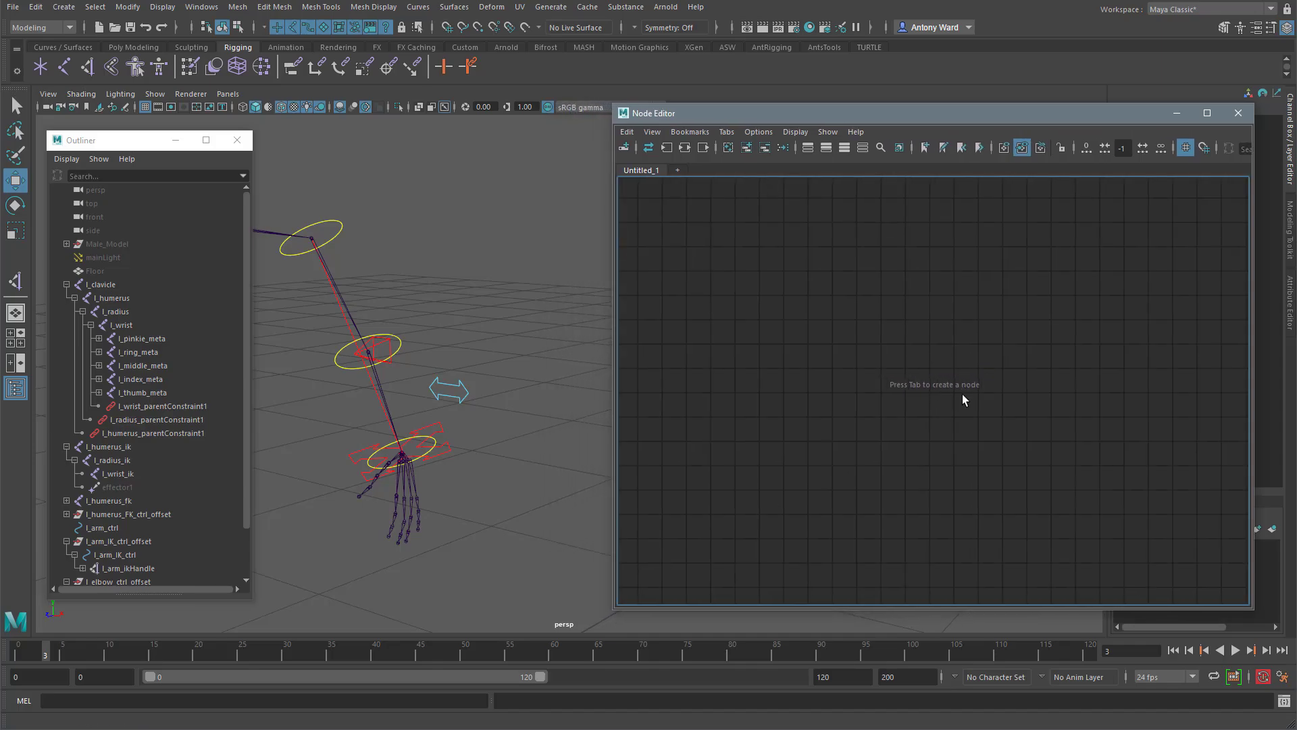
Add l_arm_ctrl to the node graph and remove its l_arm_ctrlShape node from the graph.
left_click(450, 387)
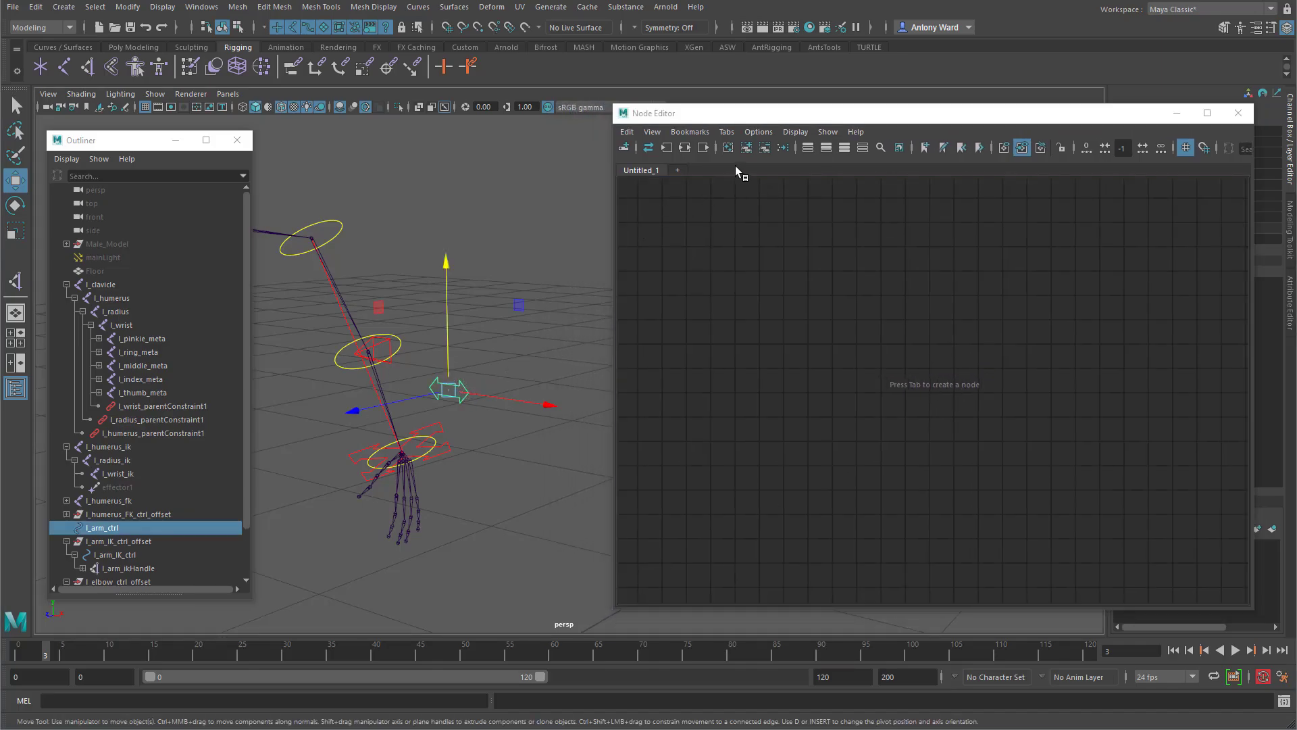
left_click(746, 148)
left_click(951, 451)
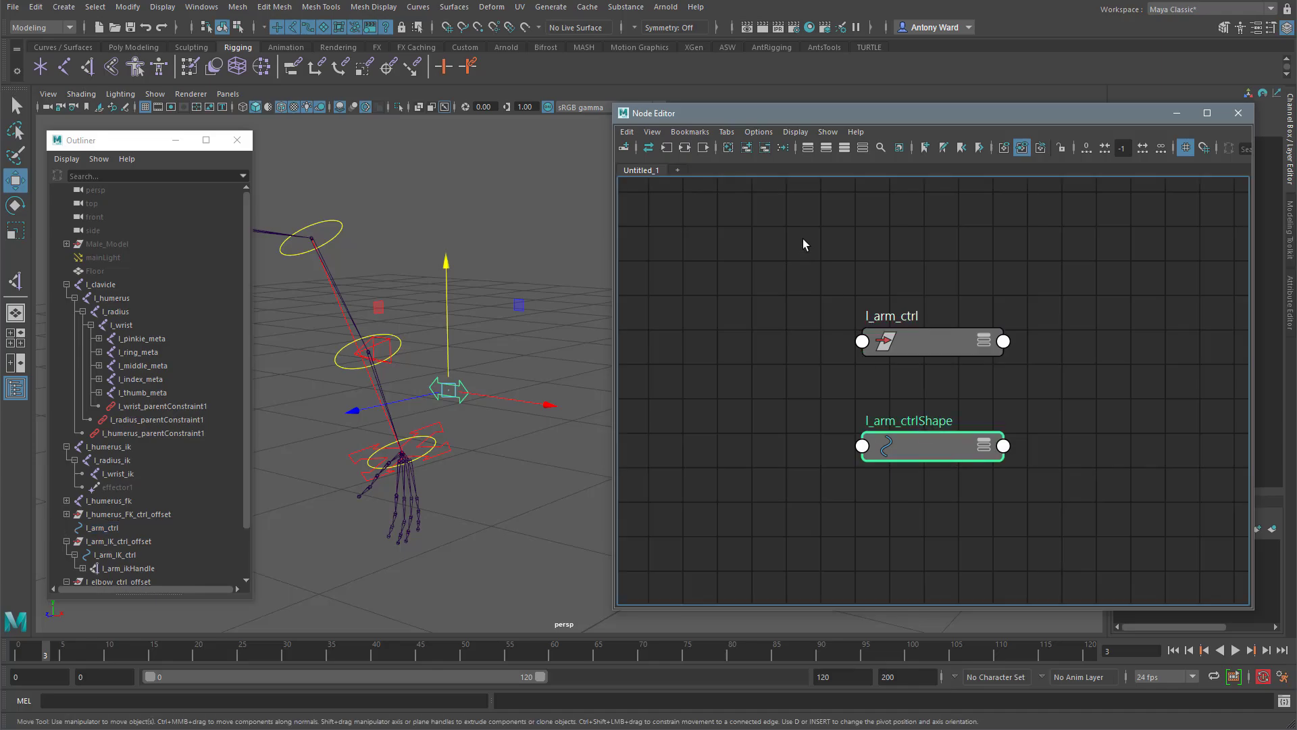
left_click(764, 148)
Show all attributes of the l_arm_ctrl node and place it on the left side of the graph, leaving room beside it.
left_click(981, 345)
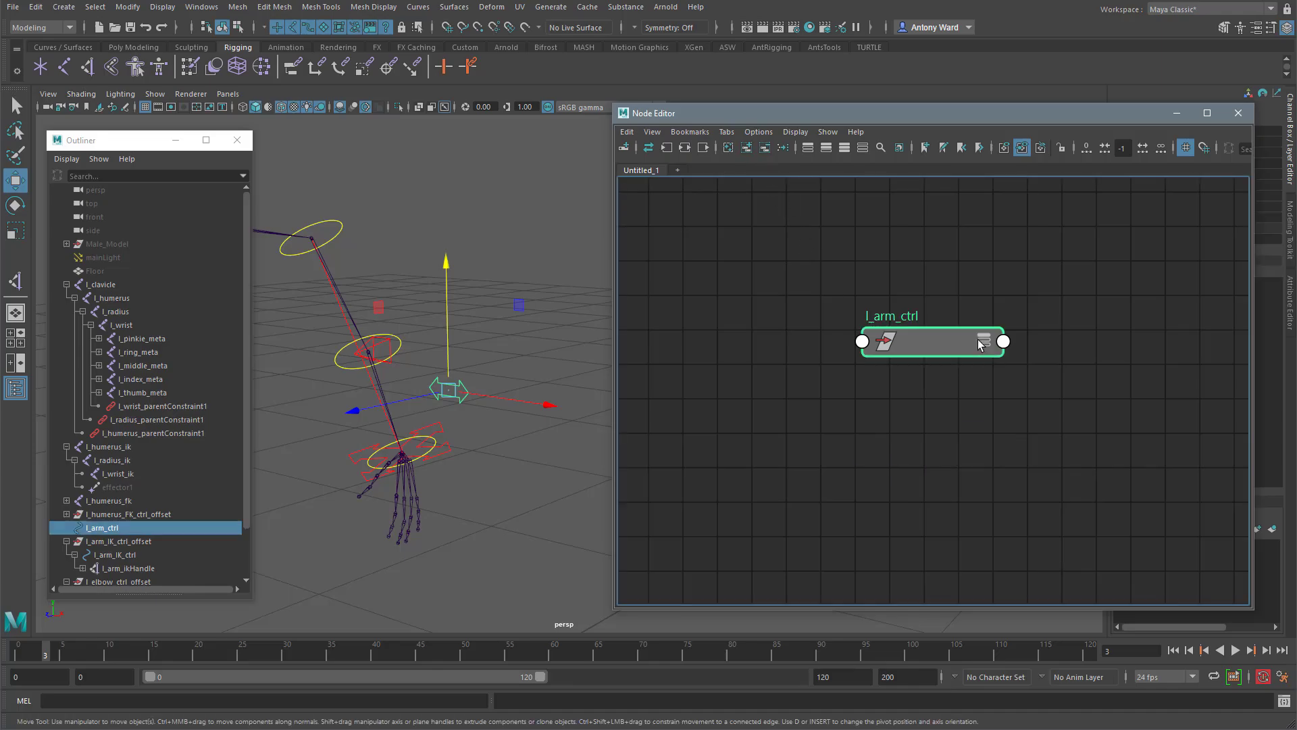
left_click(981, 342)
left_click_drag(936, 336, 750, 221)
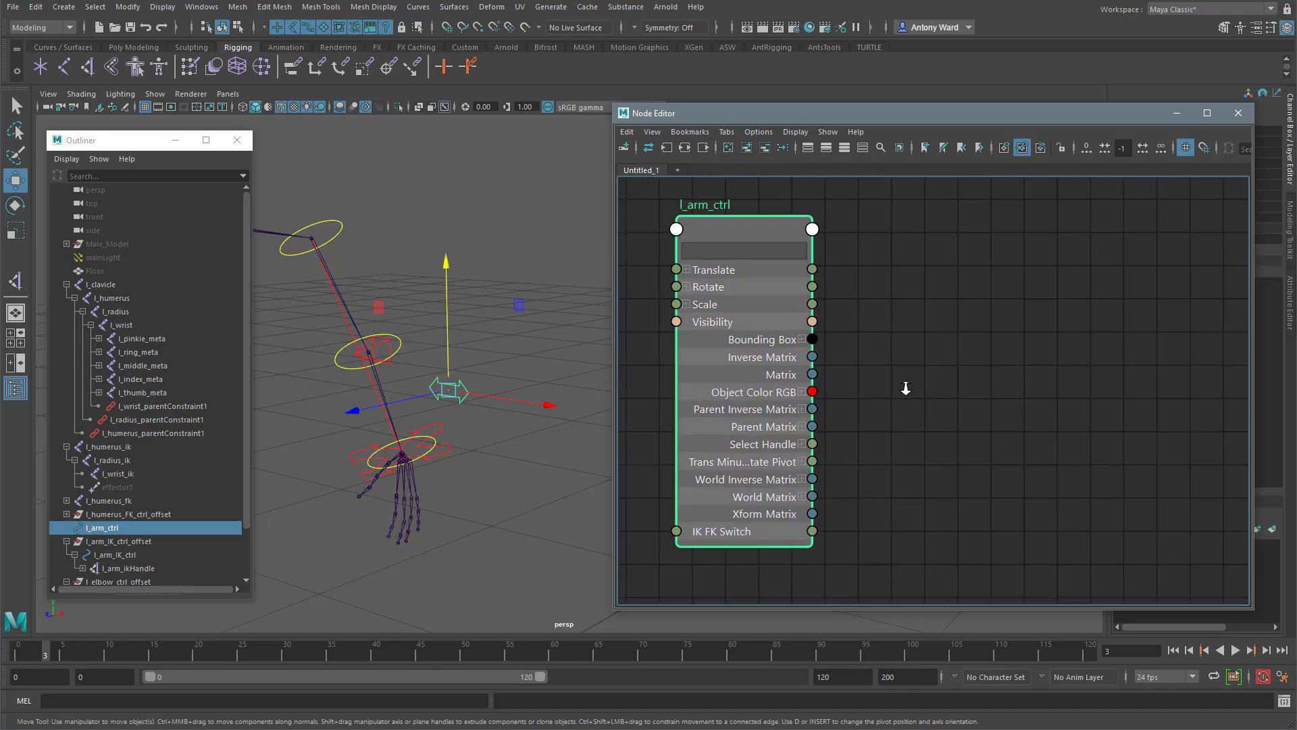
right_click_drag(906, 389, 759, 387, "alt")
middle_click_drag(1018, 415, 878, 412, "alt")
right_click_drag(878, 411, 925, 401, "alt")
middle_click_drag(924, 401, 950, 403, "alt")
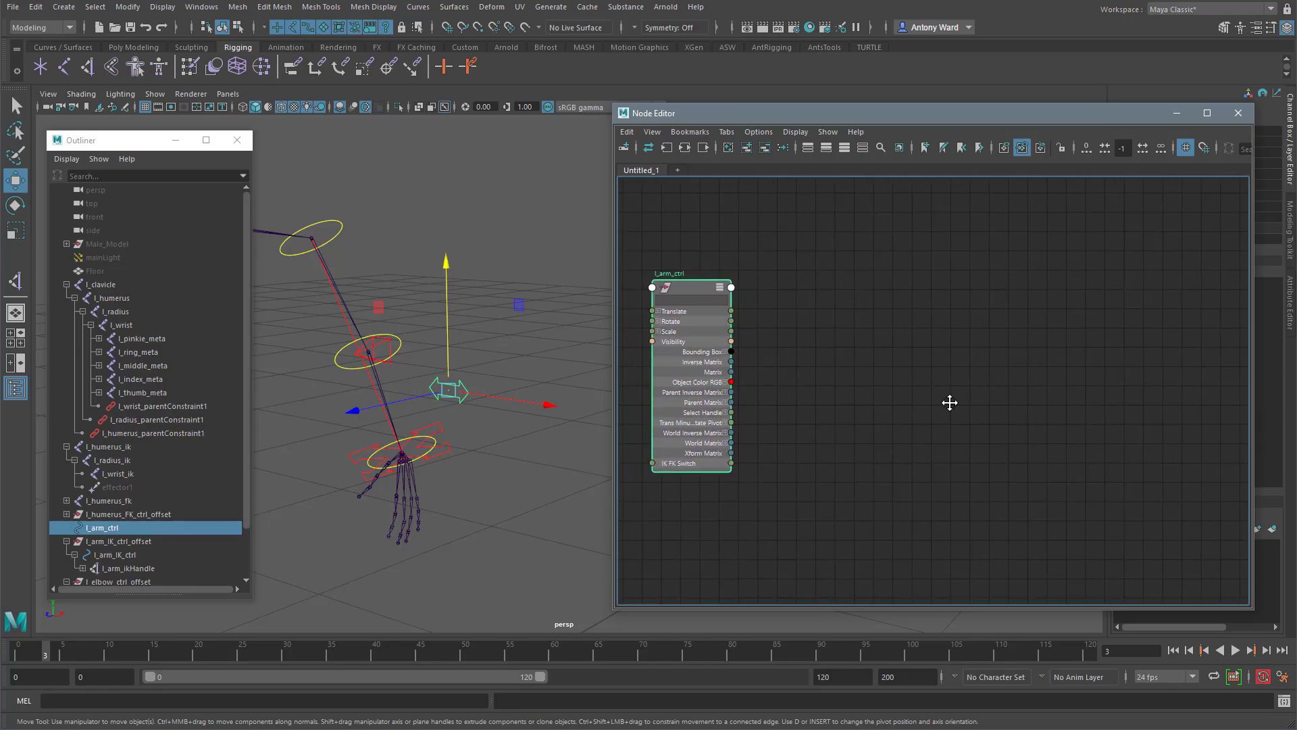
Add the wrist, radius and humerus parent constraints to the graph beside l_arm_ctrl, and show all their attributes.
left_click_drag(165, 408, 173, 432)
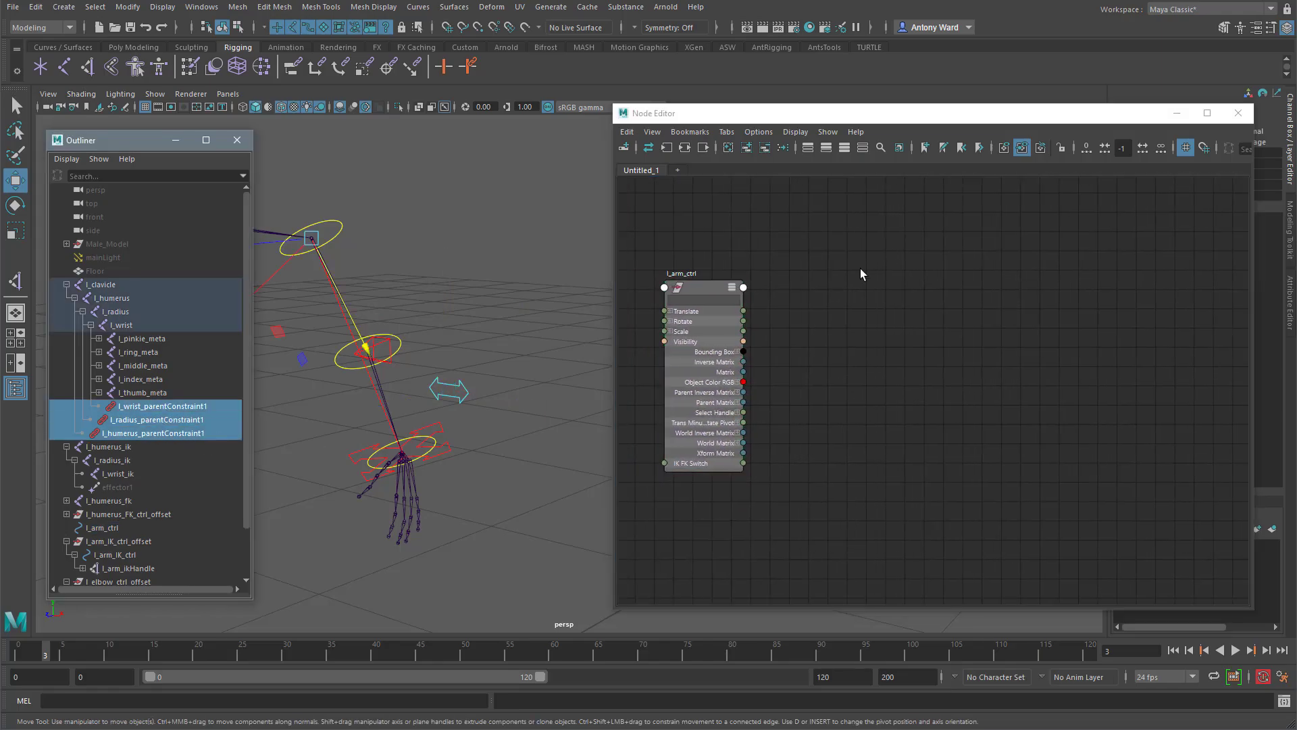
middle_click_drag(139, 420, 839, 324)
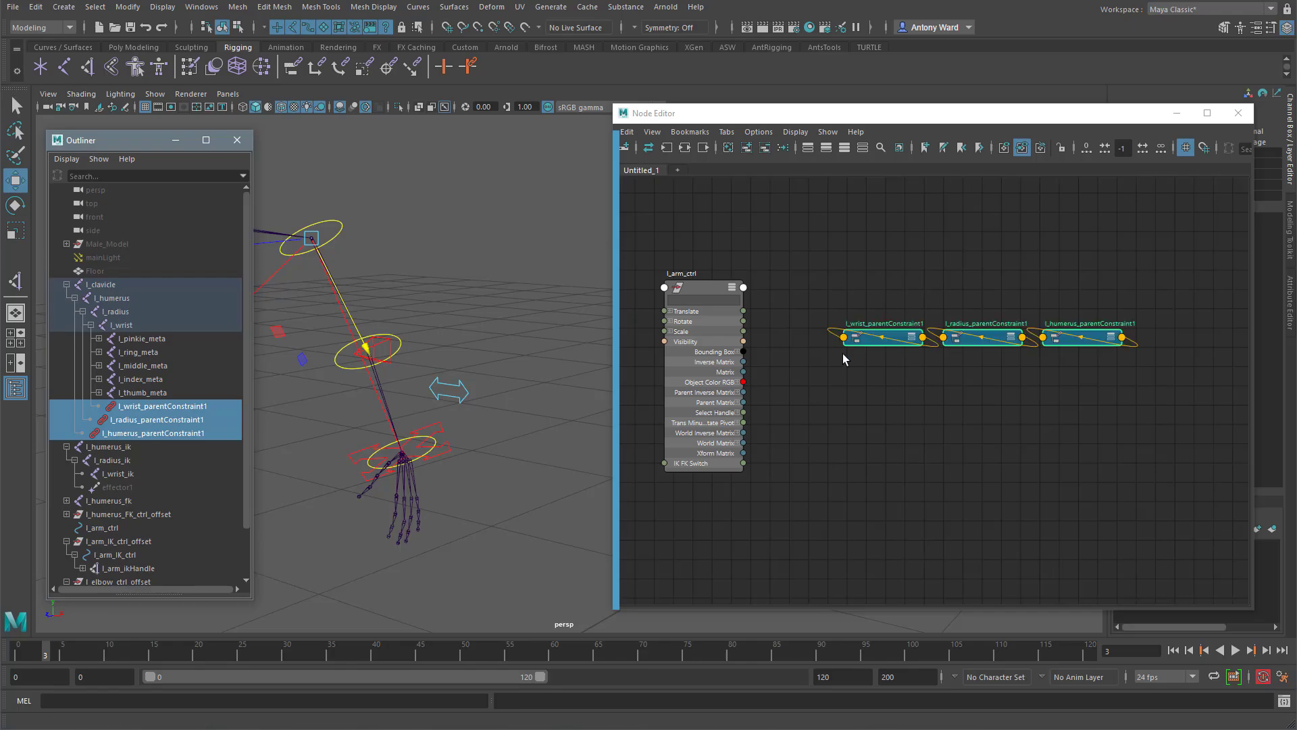
left_click(844, 147)
middle_click_drag(938, 276, 942, 253, "alt")
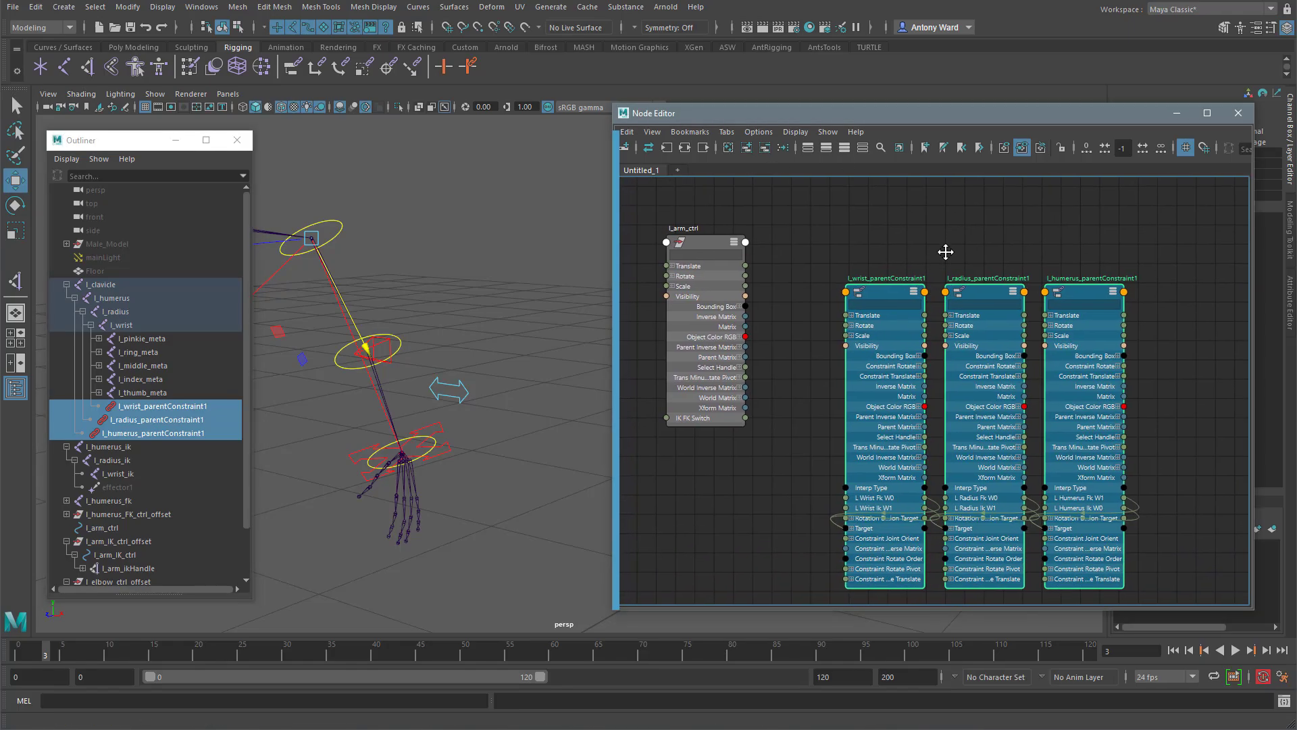
Enlarge the node workspace and stagger the wrist, radius and humerus parent constraint nodes diagonally beside l_arm_ctrl.
left_click_drag(742, 115, 664, 72)
left_click_drag(1176, 570, 1262, 697)
left_click(890, 581)
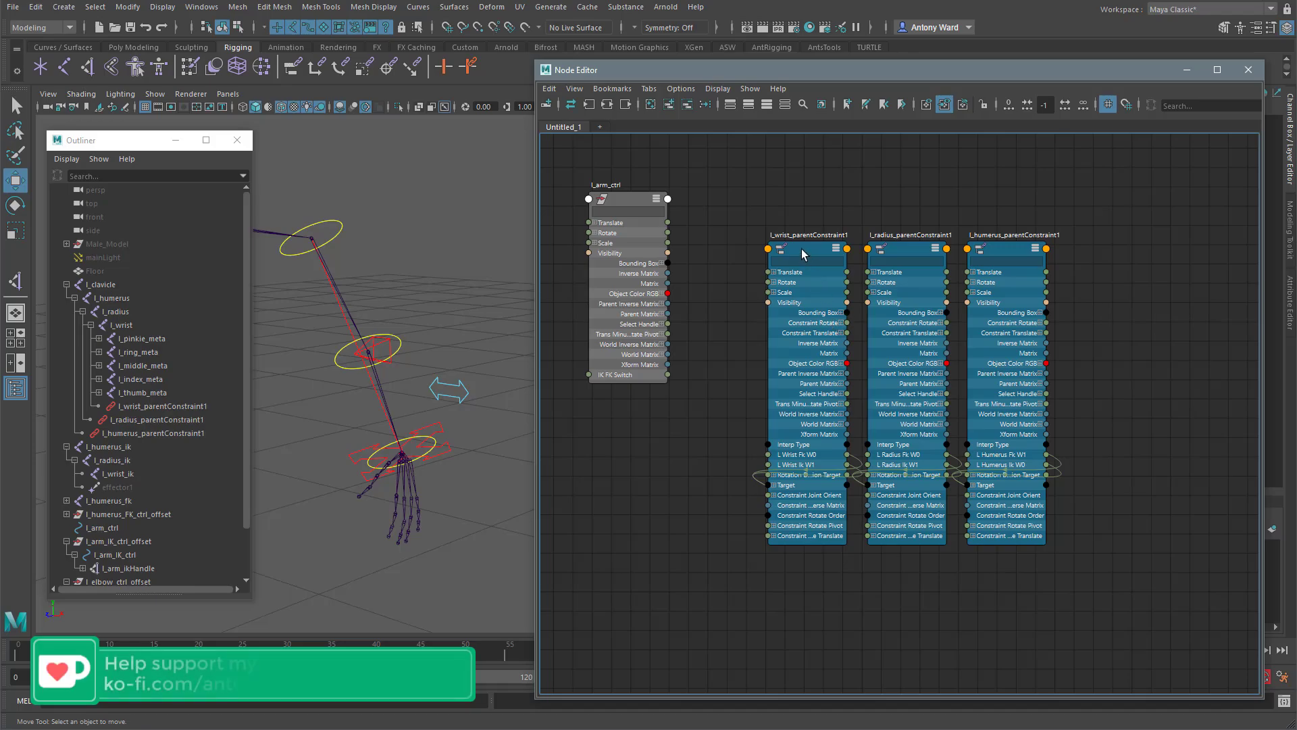
left_click_drag(801, 248, 784, 166)
middle_click_drag(795, 419, 849, 465, "alt")
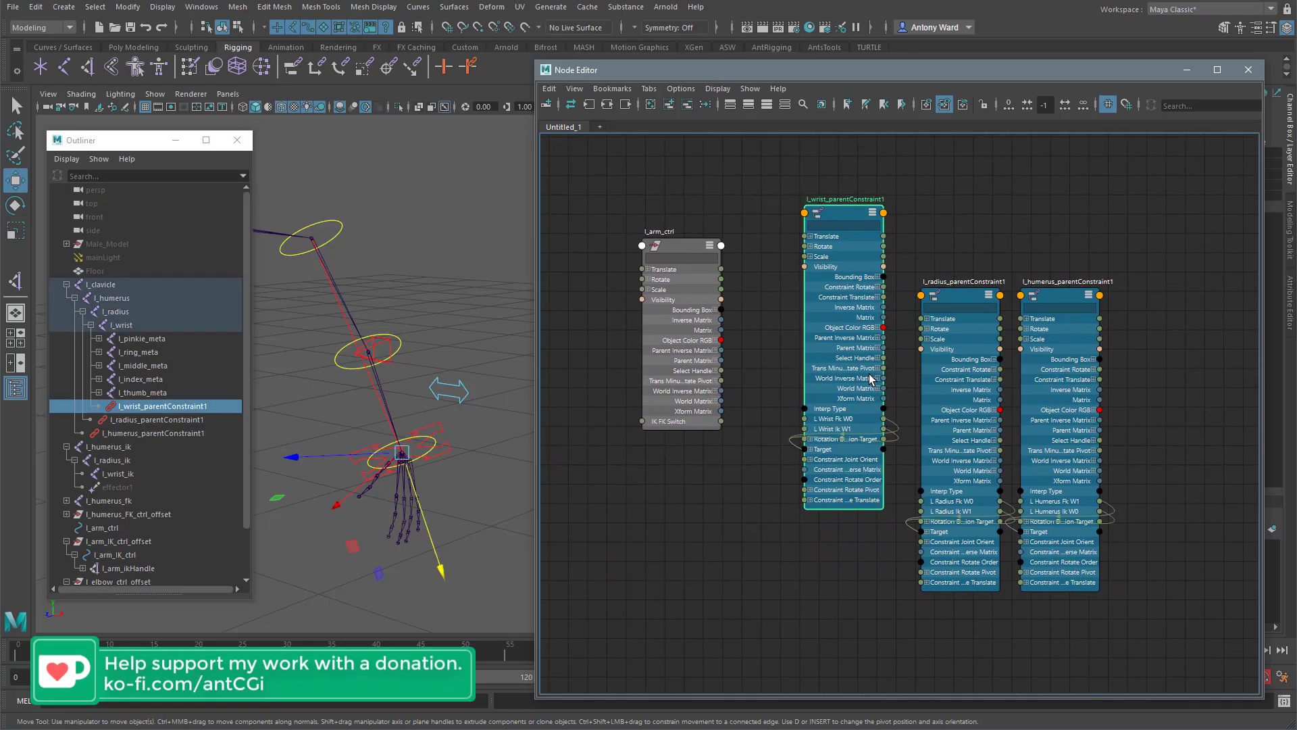
left_click(1071, 316)
left_click_drag(1070, 314, 1097, 373)
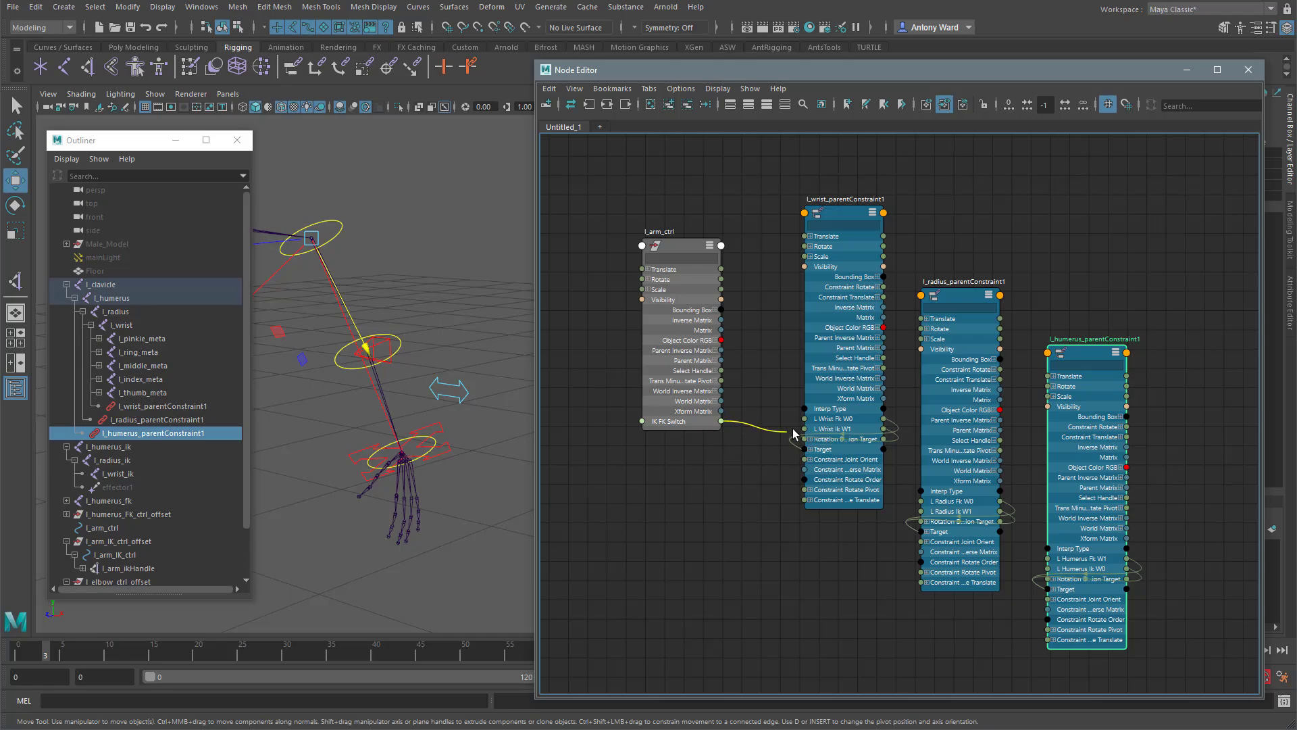
Connect l_arm_ctrl's IK FK Switch to L Wrist Ik W1, L Radius Ik W1 and L Humerus Ik W0 on the parent constraints.
left_click_drag(795, 432, 804, 429)
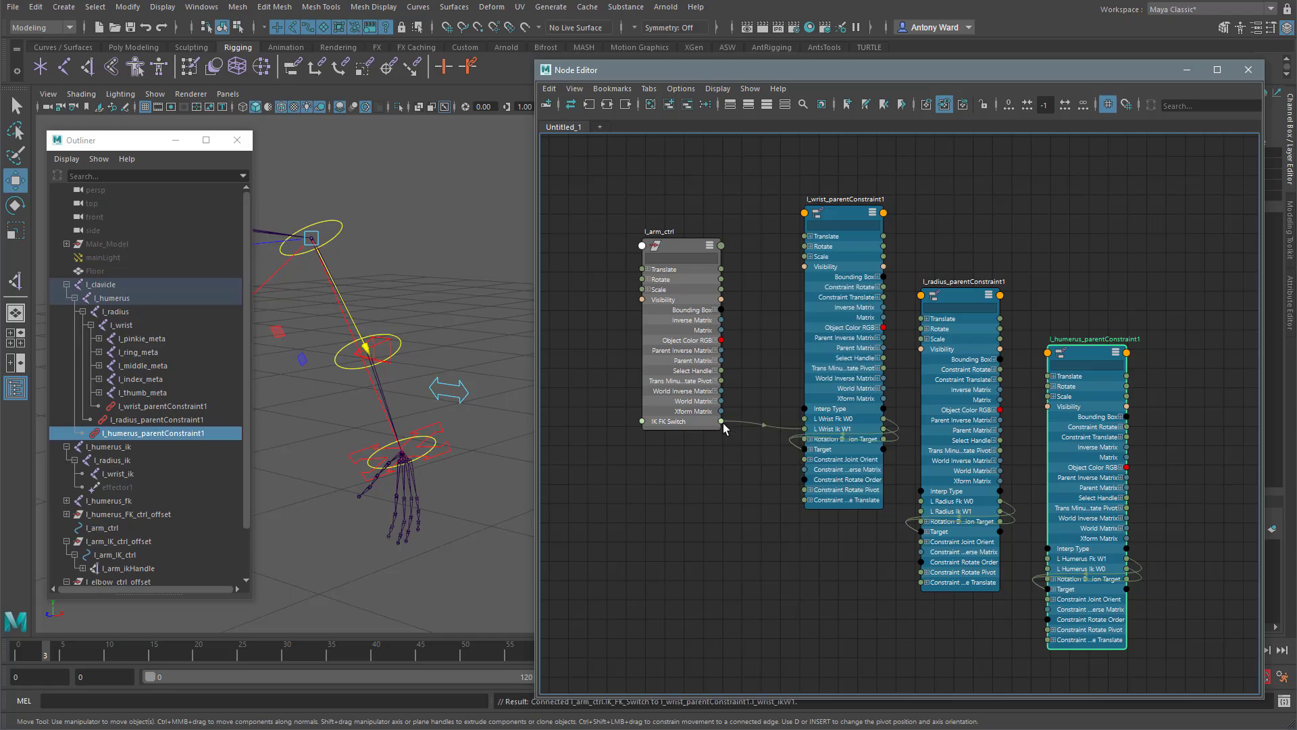
left_click_drag(722, 422, 1049, 571)
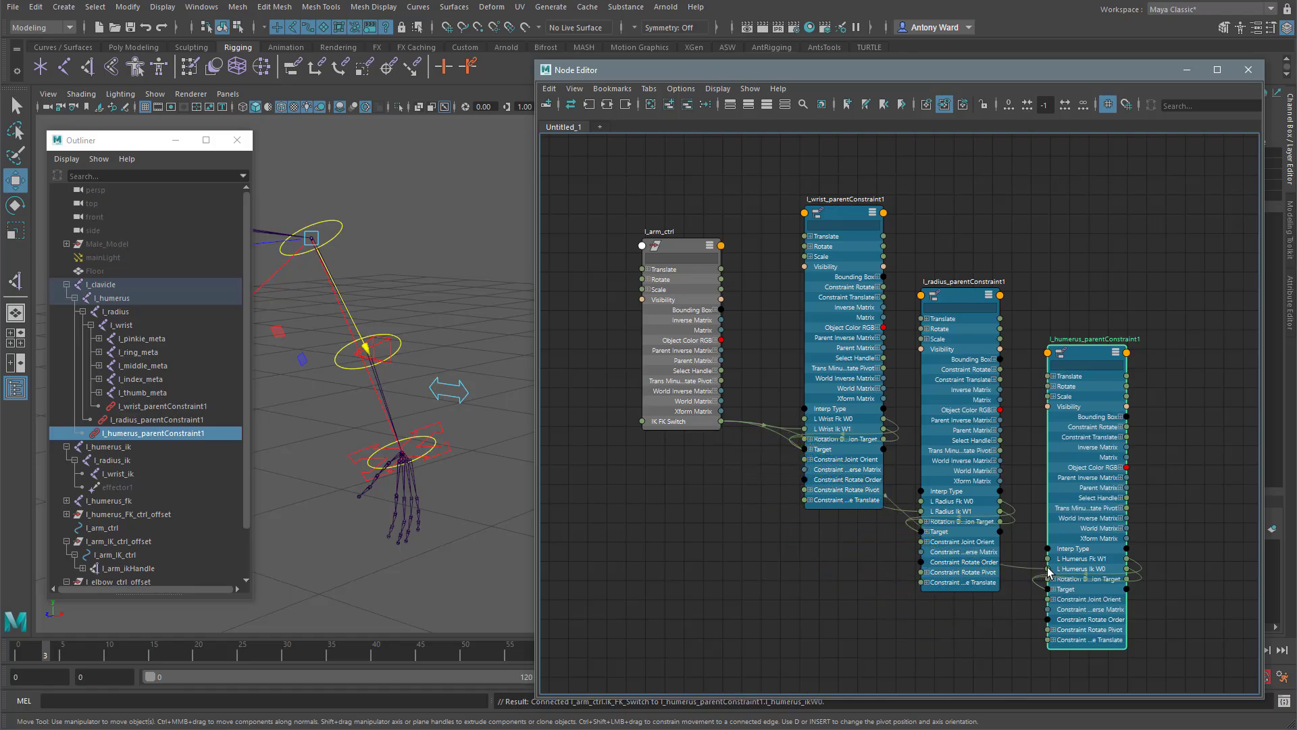
middle_click_drag(800, 570, 777, 571, "alt")
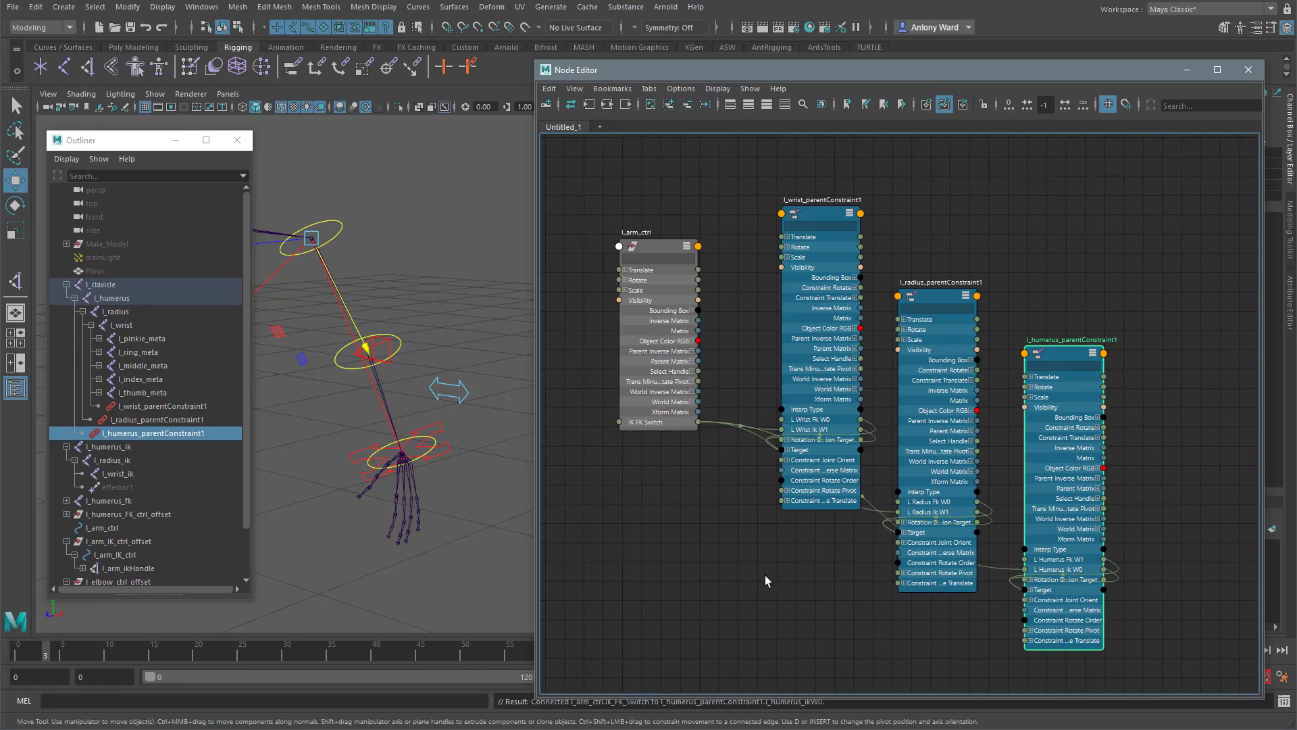
Set l_arm_ctrl's IK FK Switch to 1 and inspect the FK and IK weights on l_wrist_parentConstraint1.
left_click_drag(988, 74, 836, 69)
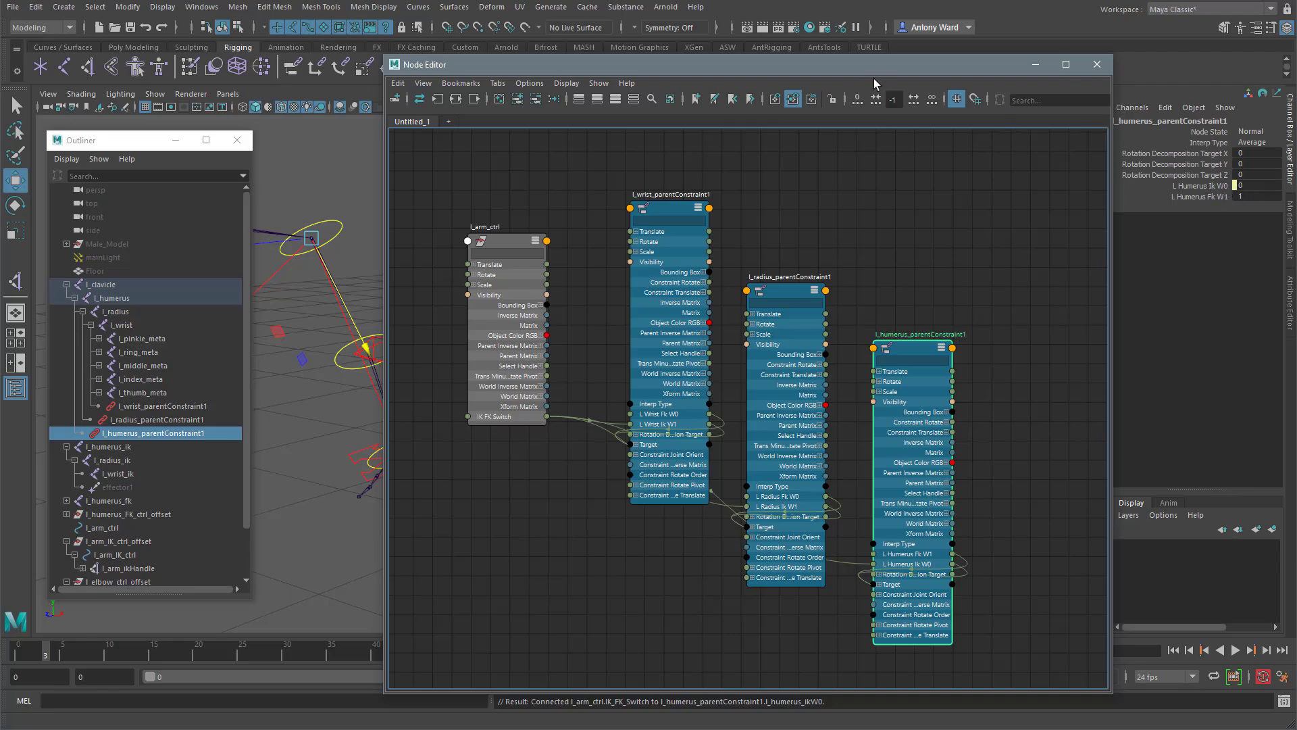
left_click_drag(877, 67, 968, 63)
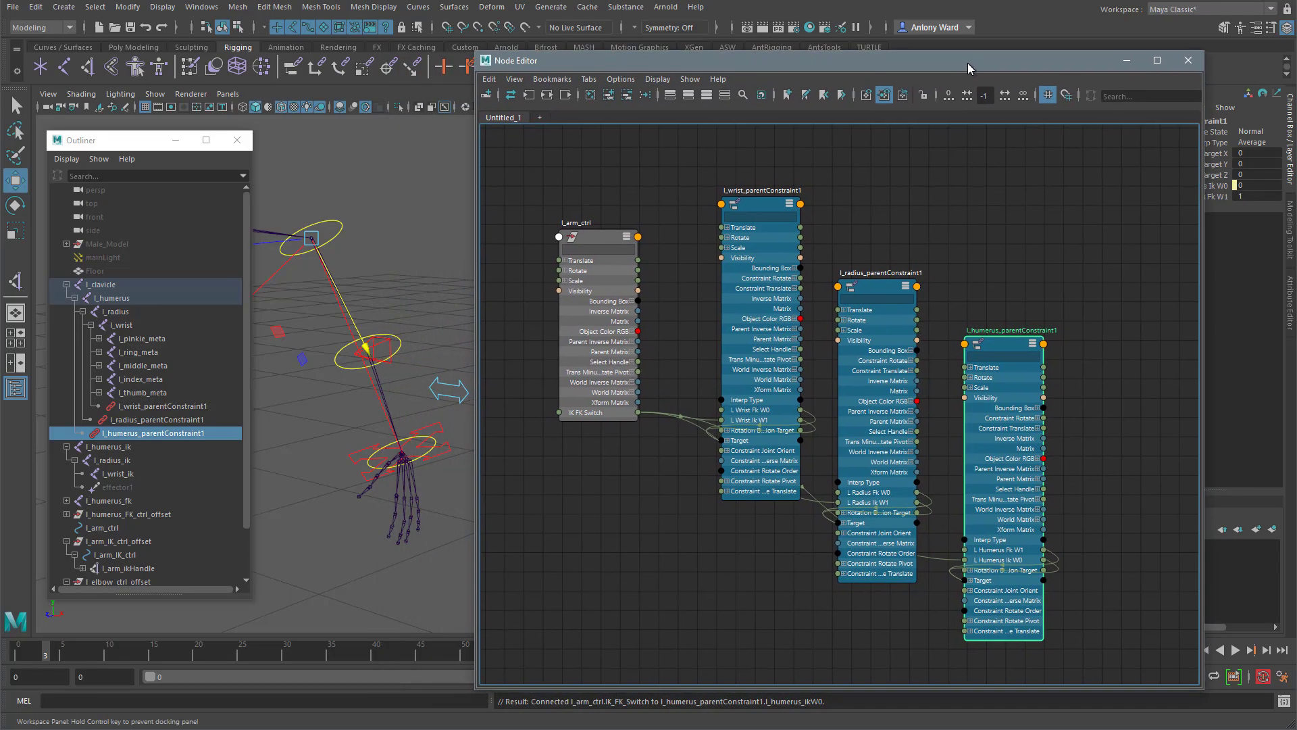
left_click(448, 381)
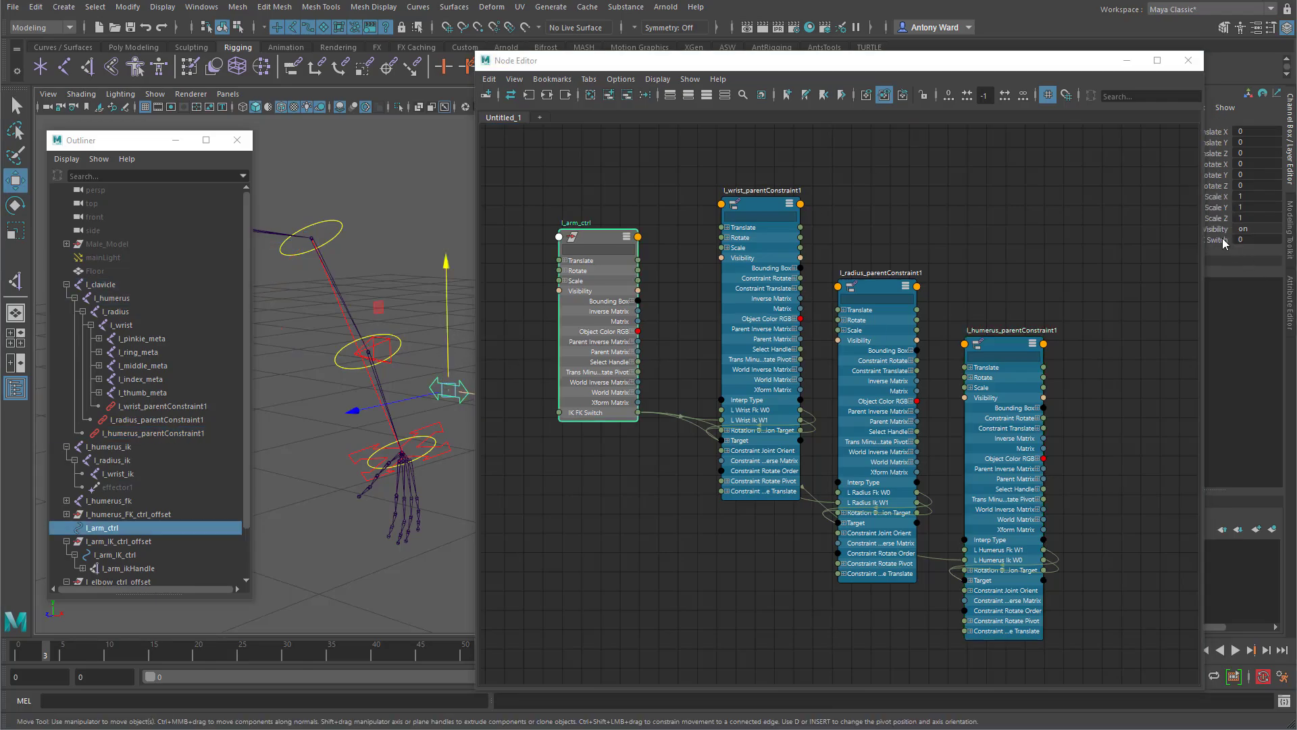
middle_click_drag(353, 420, 411, 413)
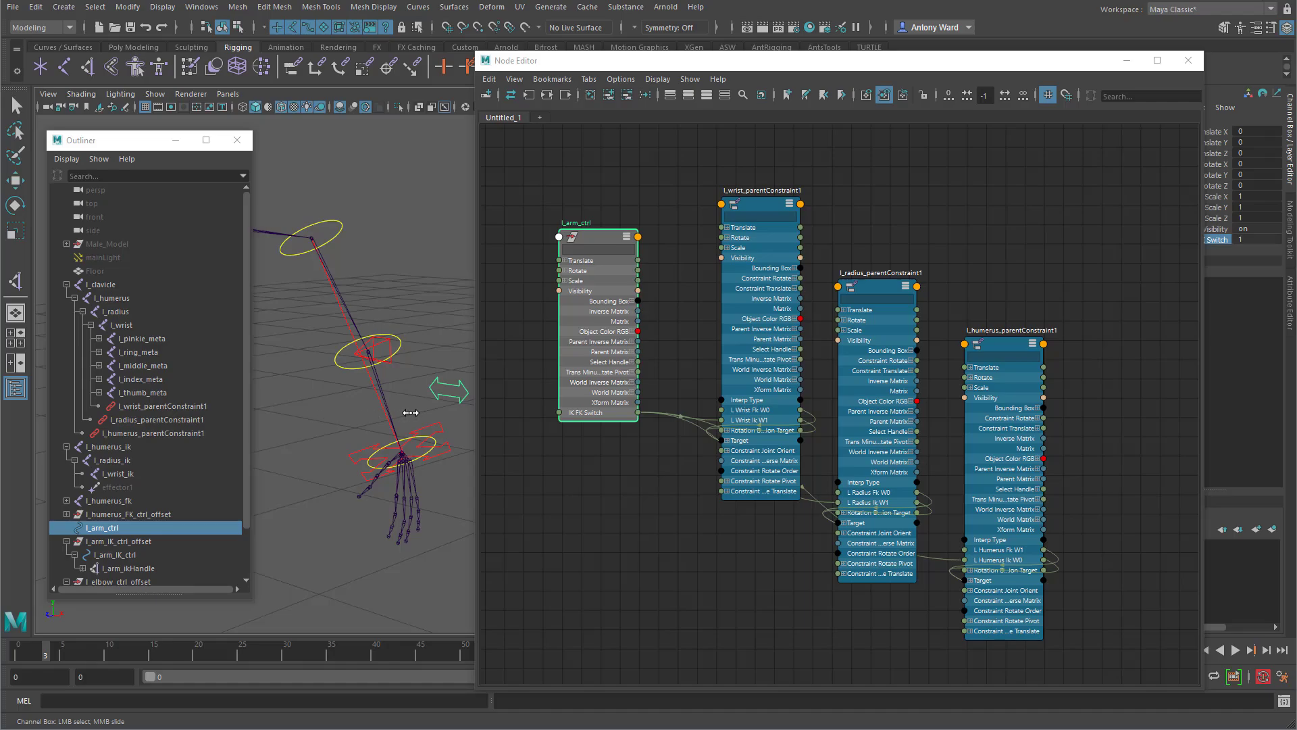
left_click(752, 207)
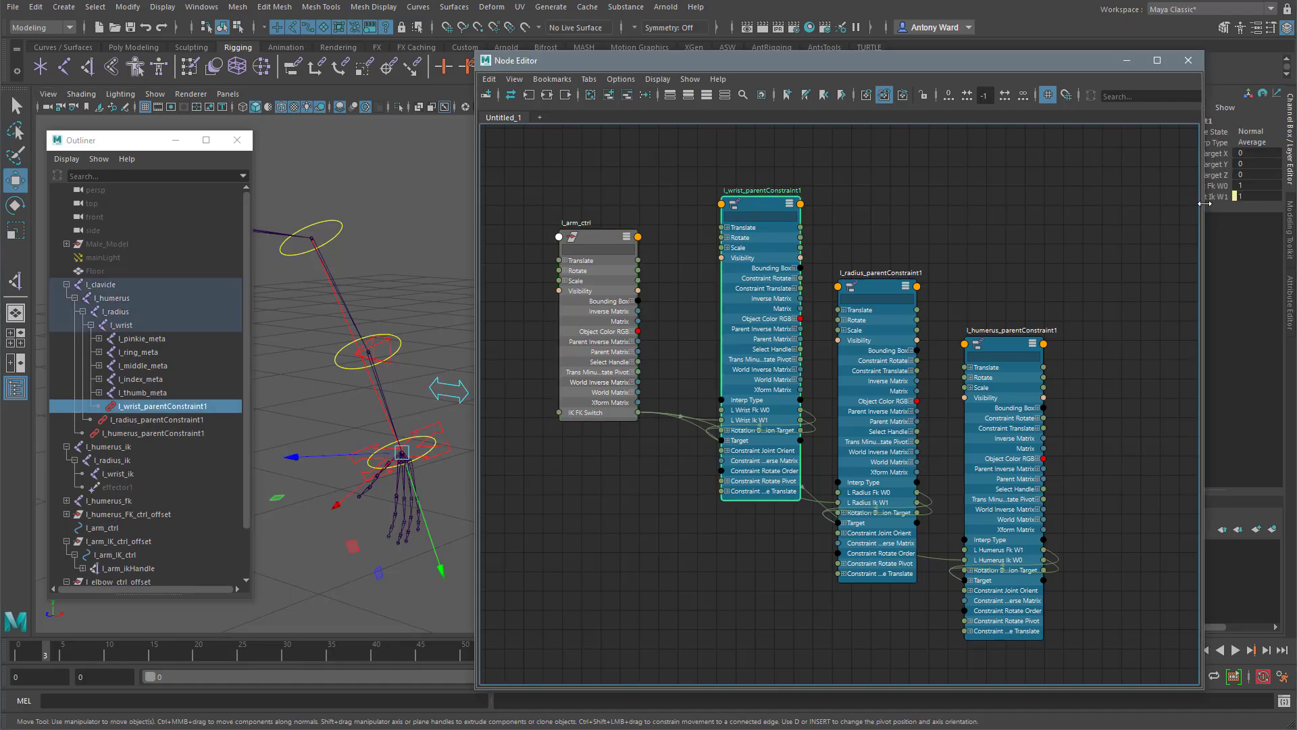
left_click(1249, 183)
left_click(1250, 196)
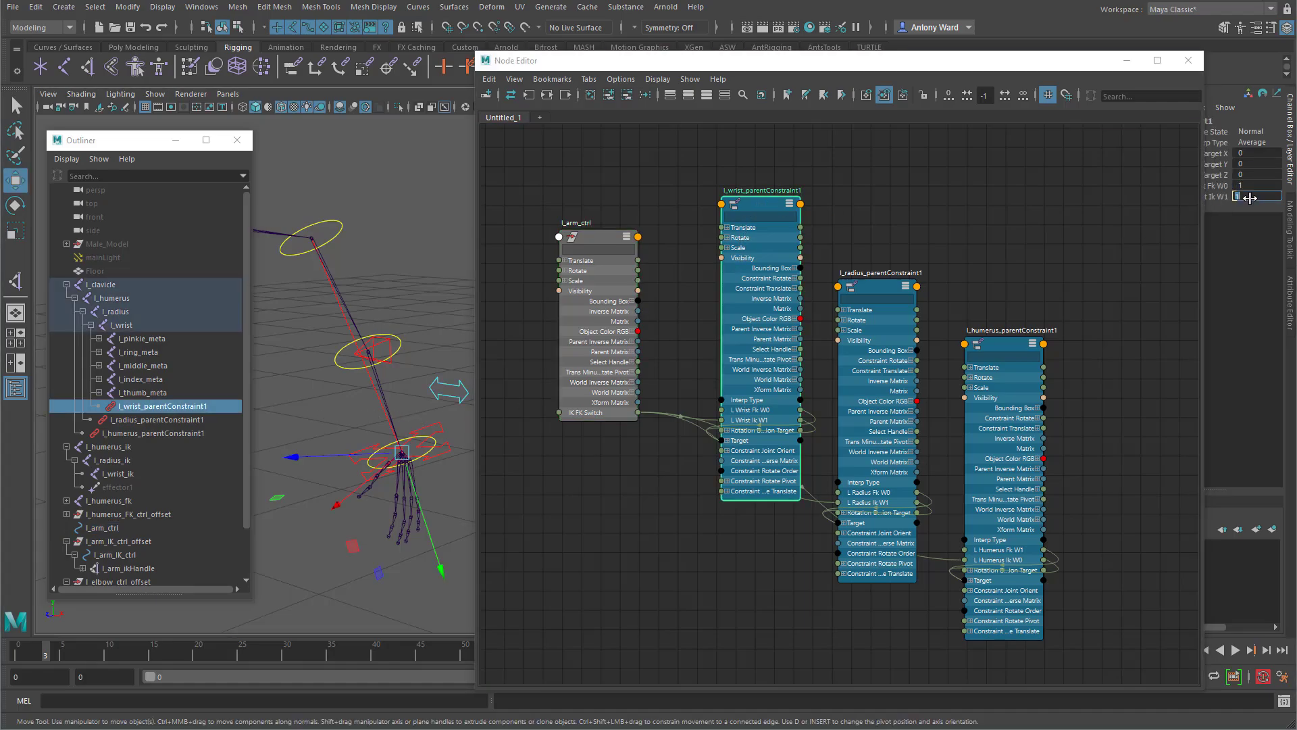
Return l_arm_ctrl's IK FK Switch to 0 and recheck the wrist constraint's IK weight.
left_click(441, 381)
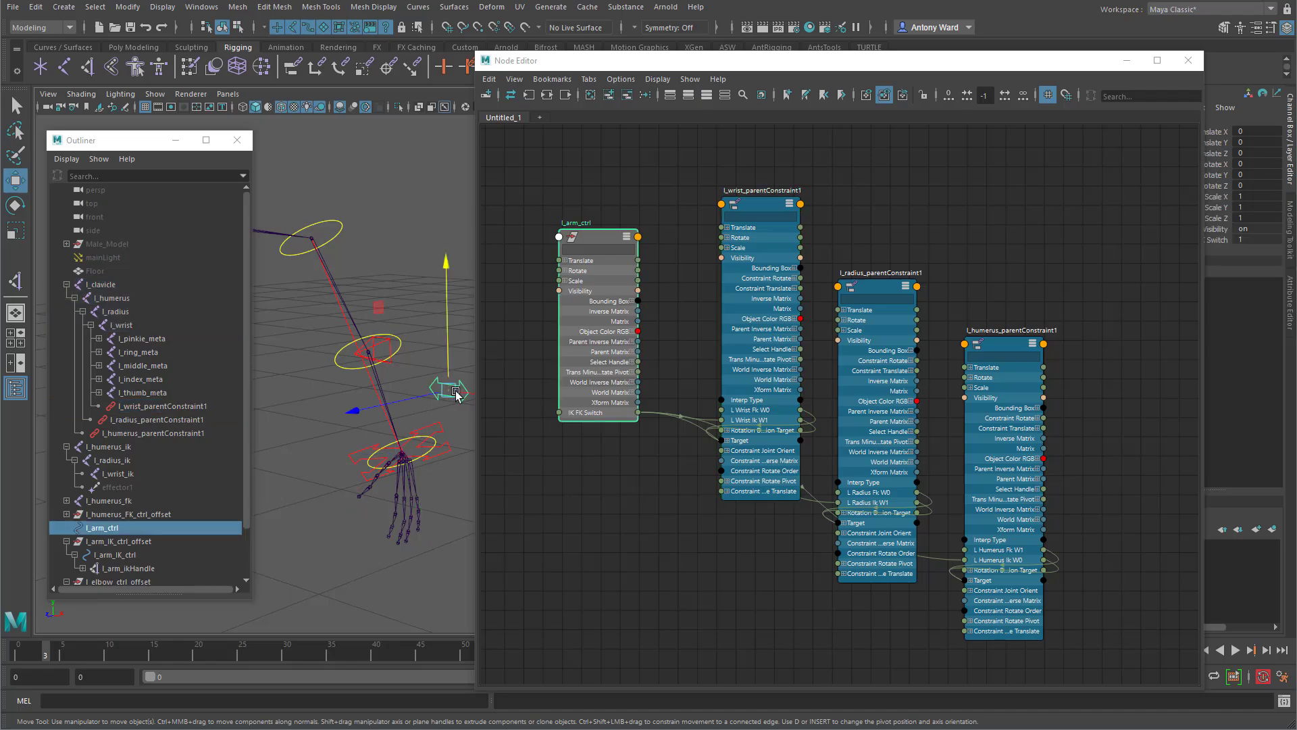
left_click(1215, 240)
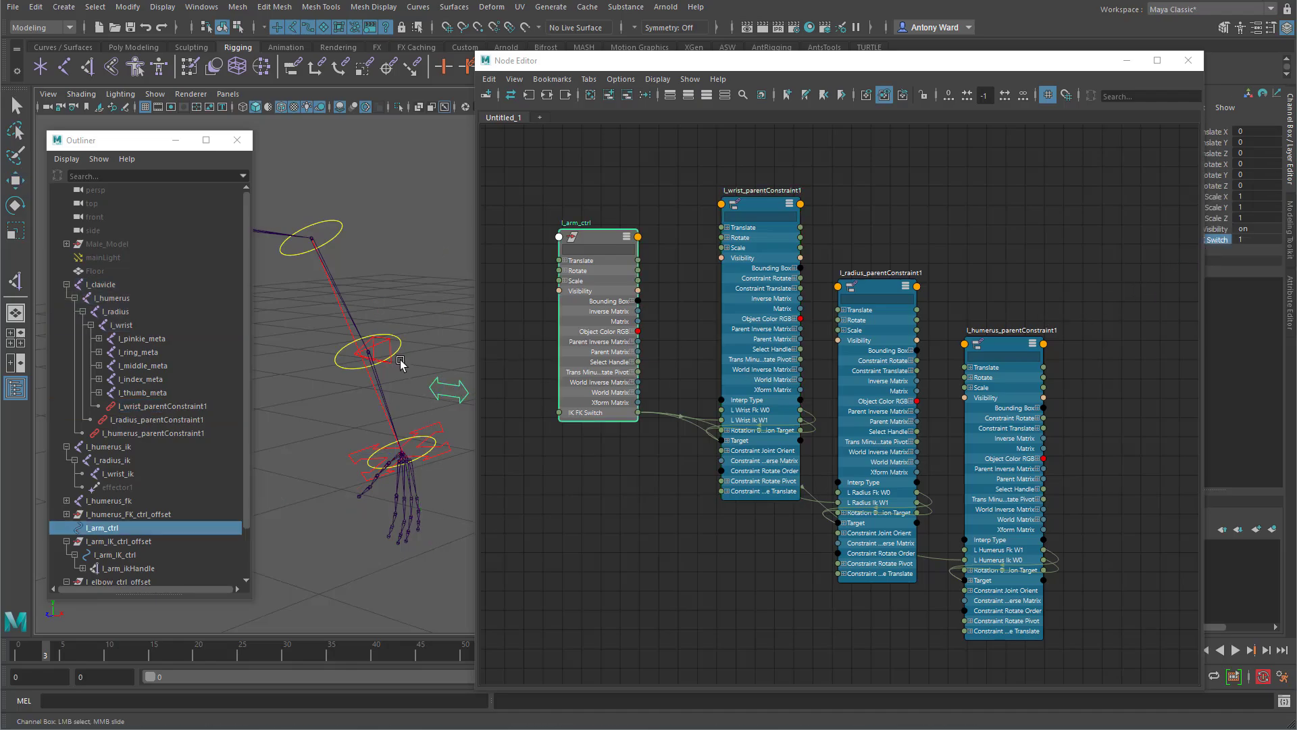
middle_click_drag(398, 357, 292, 365)
left_click(761, 214)
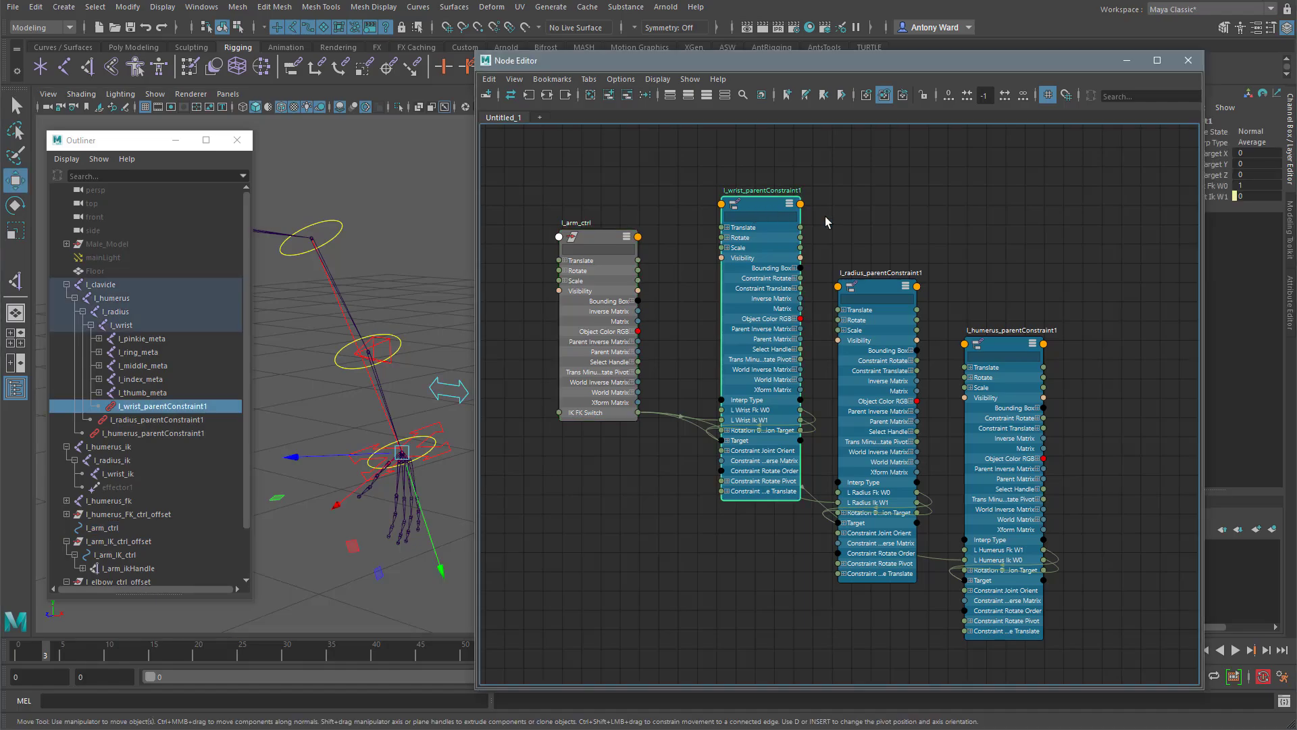
left_click(1261, 196)
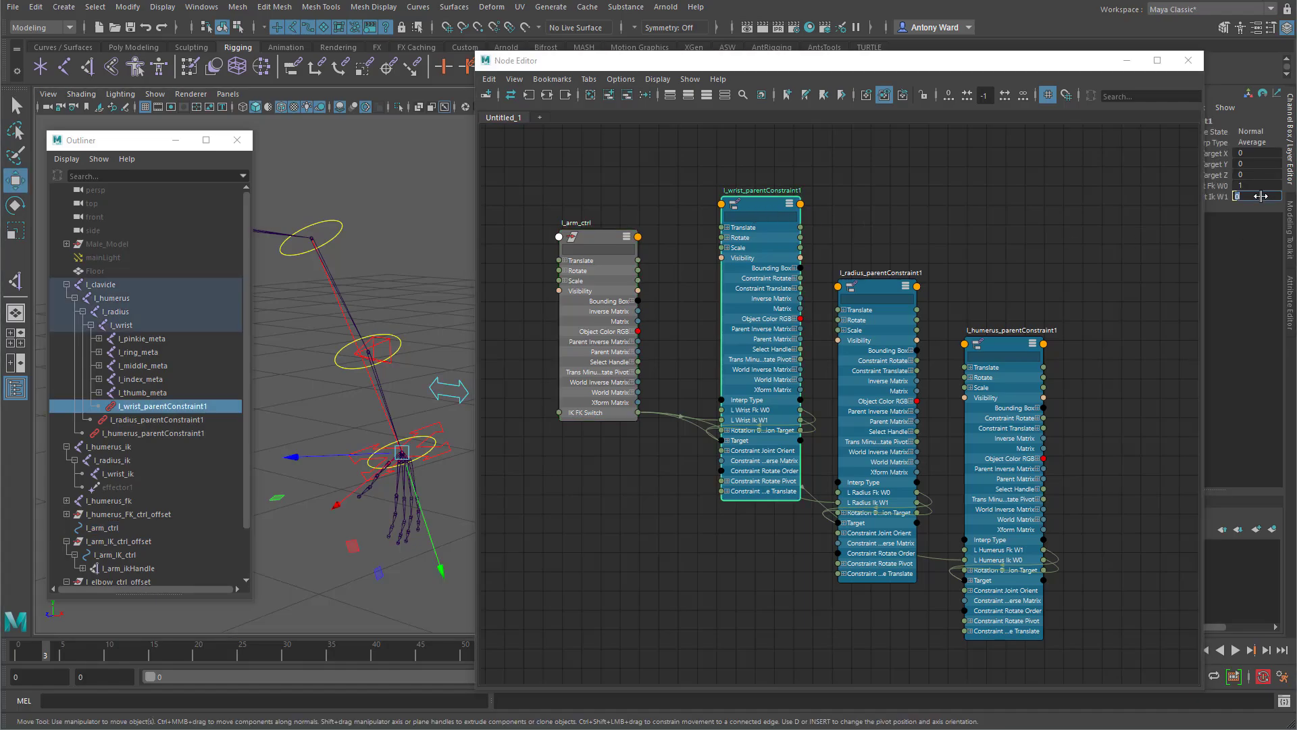
Create a reverse node in the empty space below l_arm_ctrl and show its attributes.
left_click(422, 277)
left_click(653, 507)
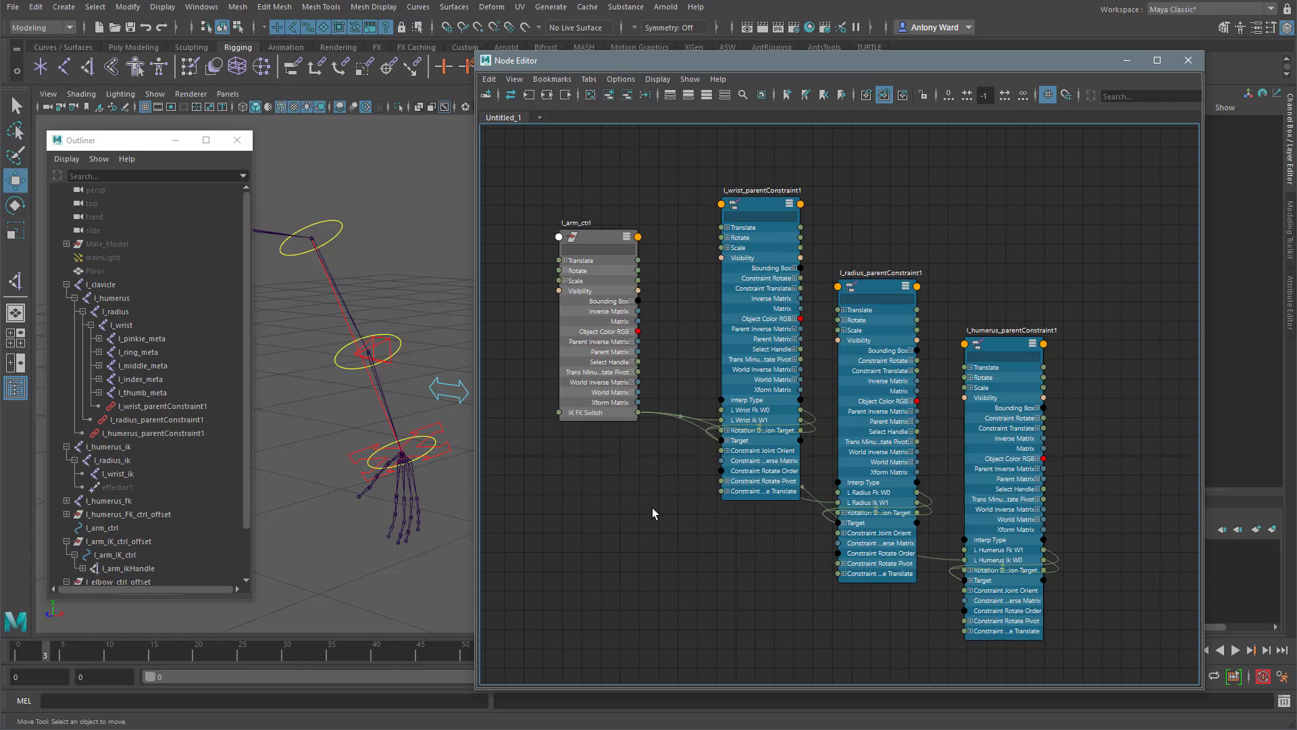
key("Tab")
type("rever")
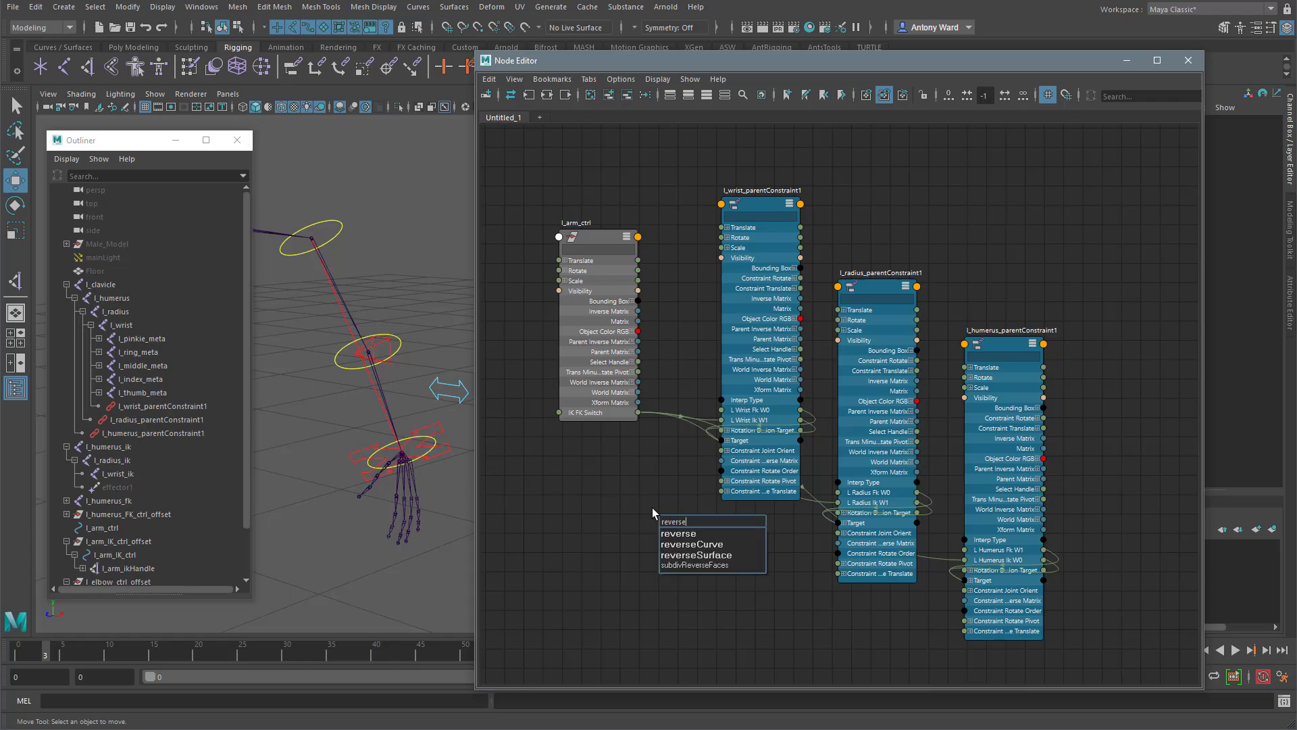
key("Return")
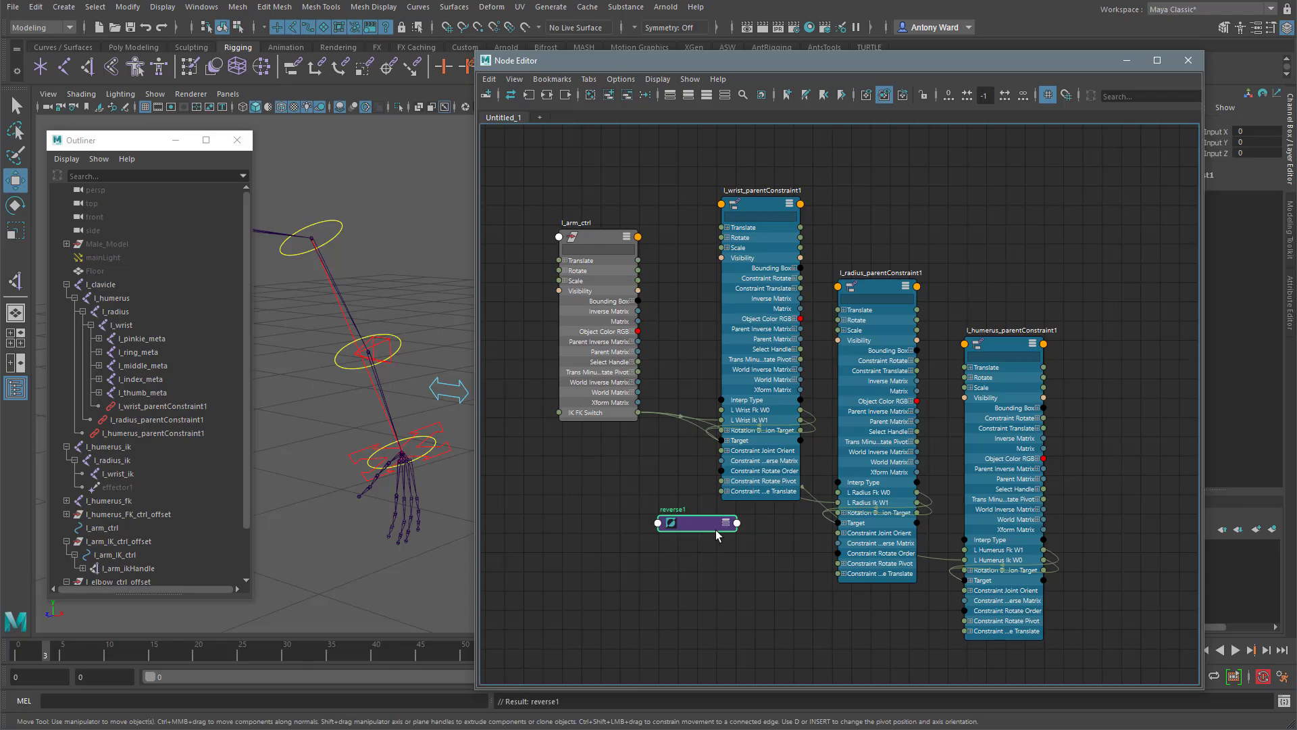
left_click(726, 523)
Rename the reverse node as l_arm_ikfx_switch.
double_click(678, 509)
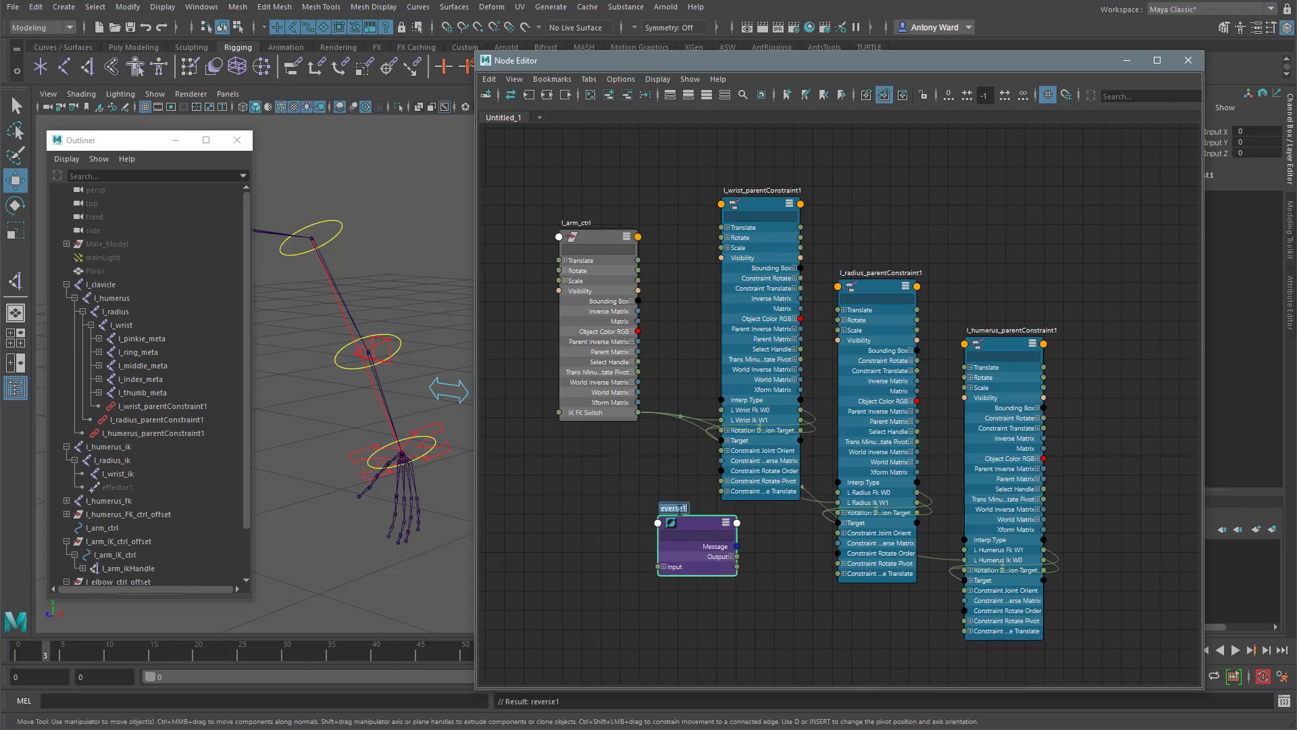
type("l_arm_IK")
key("BackSpace")
key("BackSpace")
type("ikfx_switch")
key("Return")
Expand the reverse node's input and output channels and connect l_arm_ctrl's IK FK Switch to its Input X.
left_click(663, 566)
left_click(730, 556)
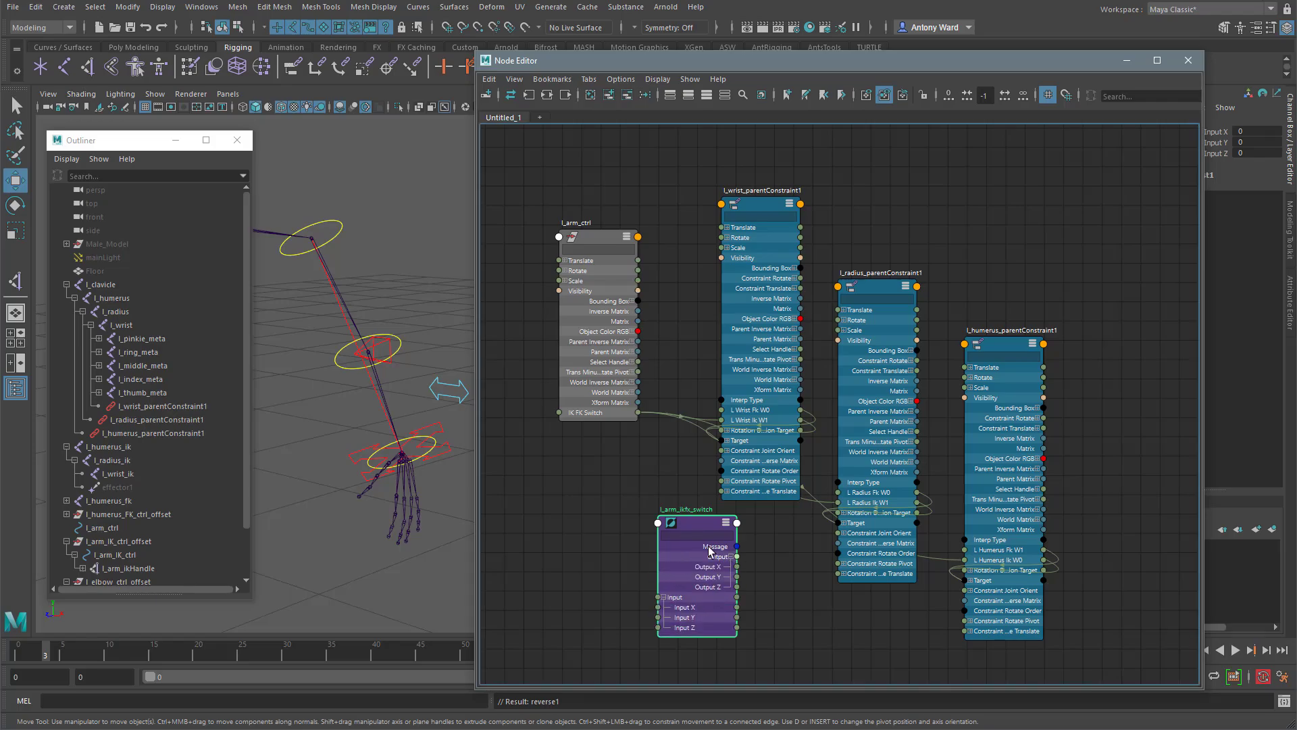
left_click_drag(691, 523, 661, 506)
left_click_drag(638, 412, 628, 592)
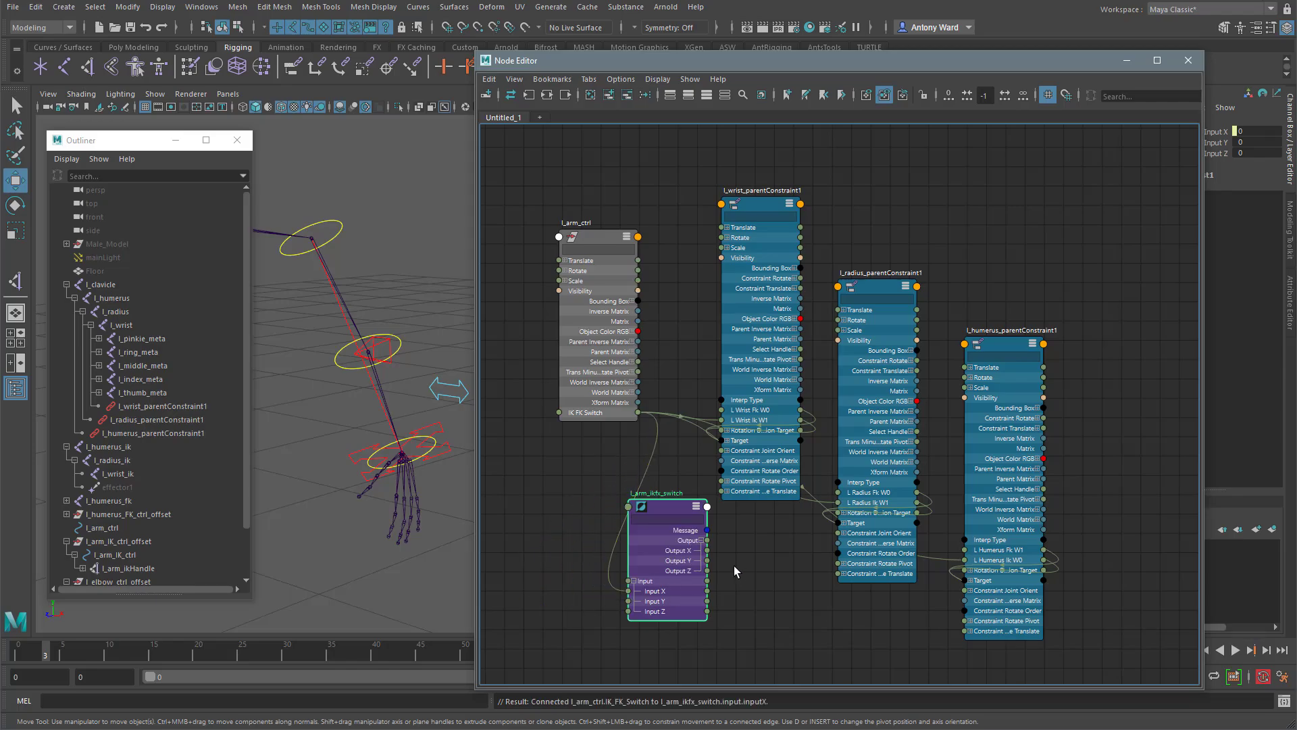
Connect the reverse node's Output X to L Wrist Fk W0, L Radius Fk W0 and L Humerus Fk W1 on the parent constraints.
left_click_drag(707, 550, 721, 409)
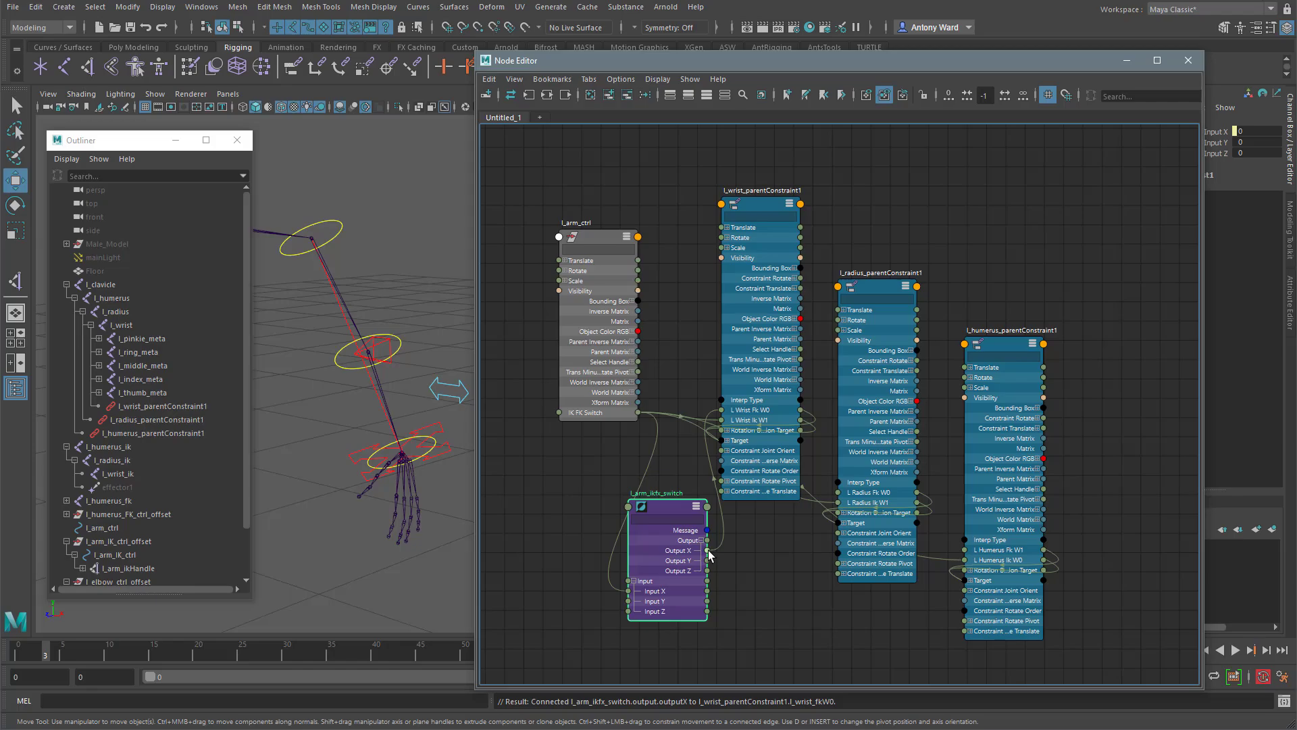
left_click_drag(780, 544, 840, 496)
left_click_drag(707, 550, 965, 549)
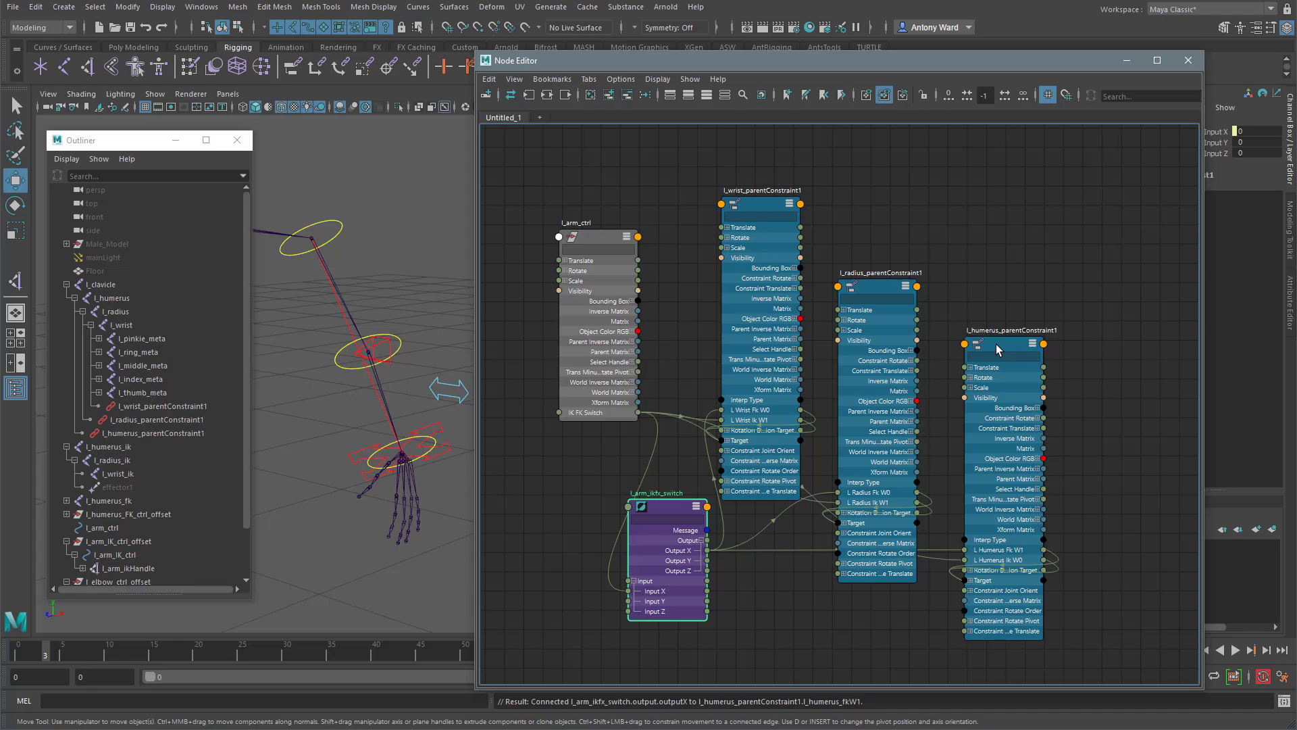
Set l_arm_ctrl's IK FK Switch to 1 and compare the humerus constraint's IK and FK weights before and after.
left_click(999, 349)
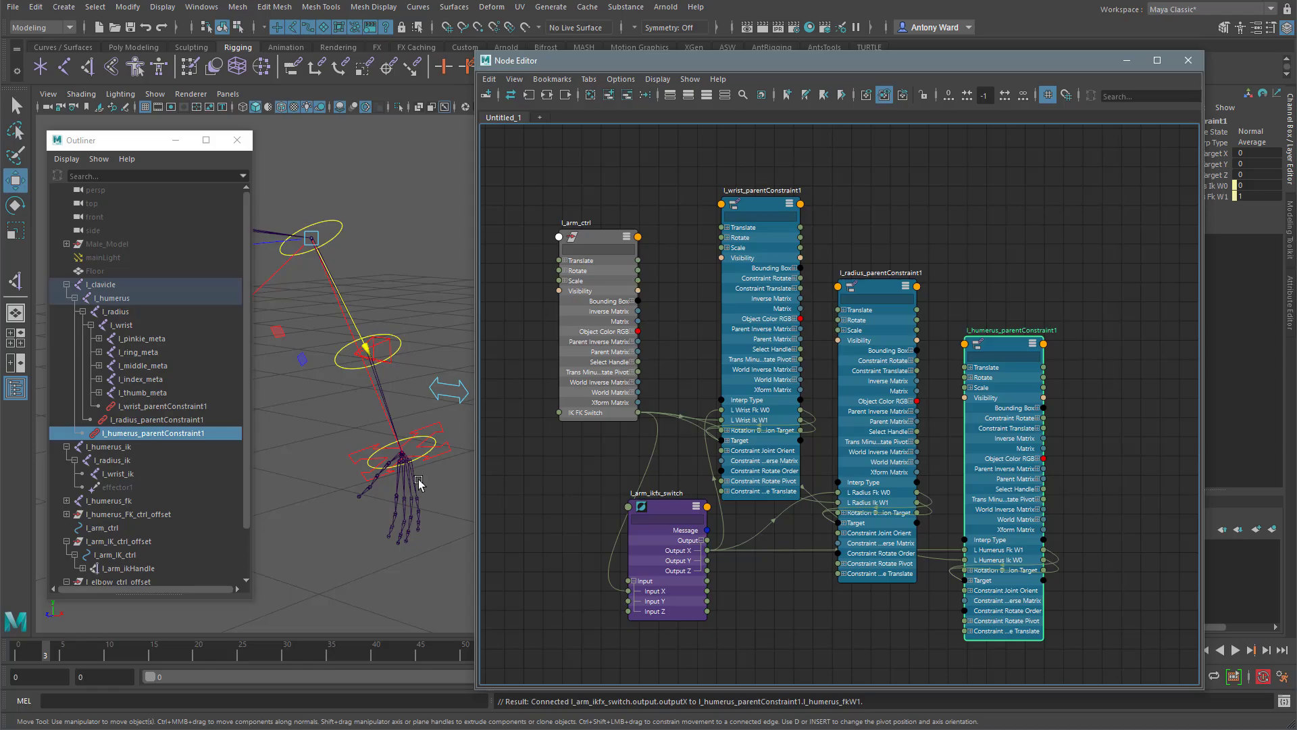
left_click(447, 387)
left_click(1216, 240)
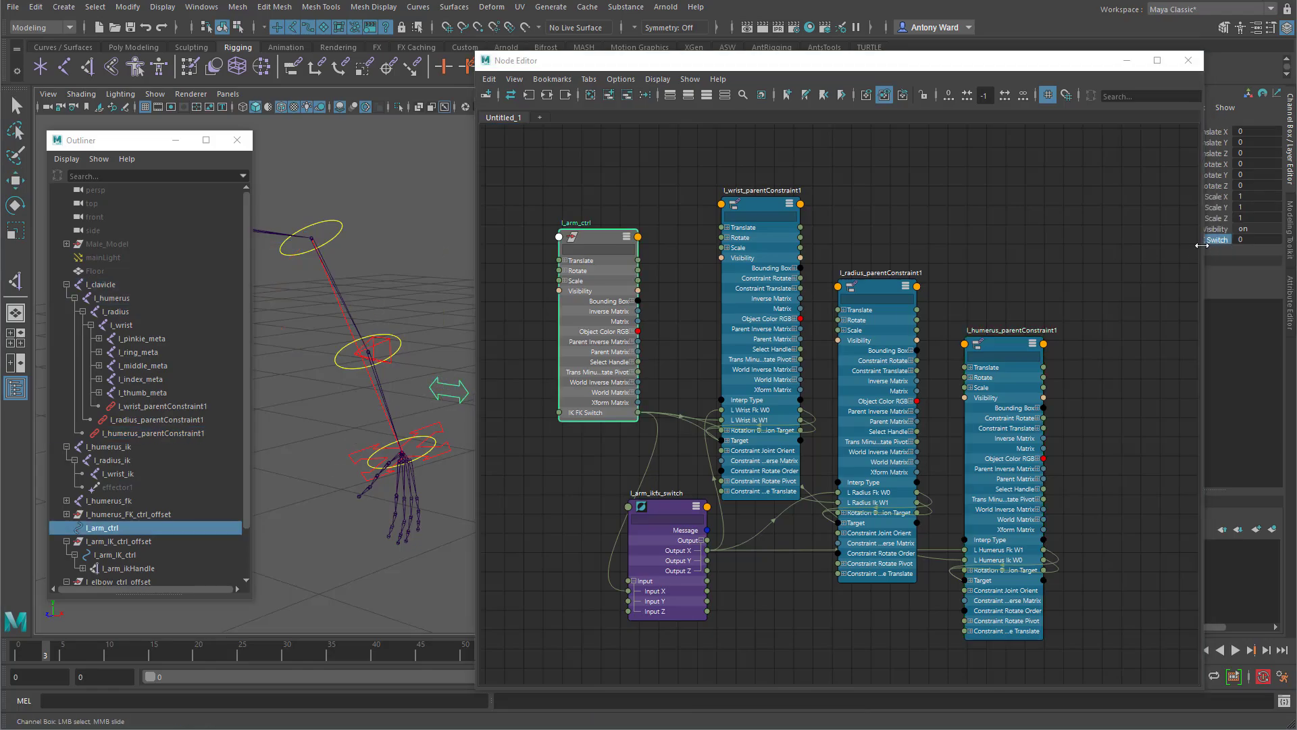
middle_click_drag(430, 342, 446, 338)
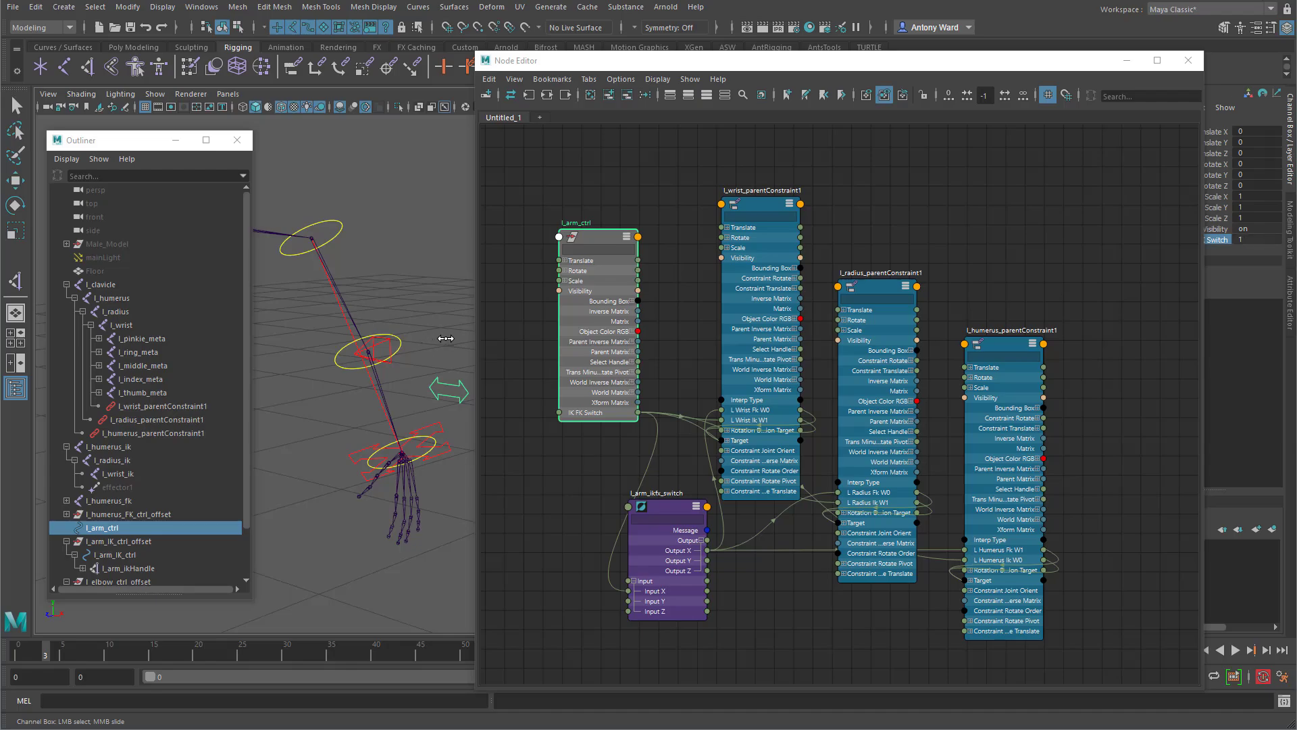
left_click(1008, 339)
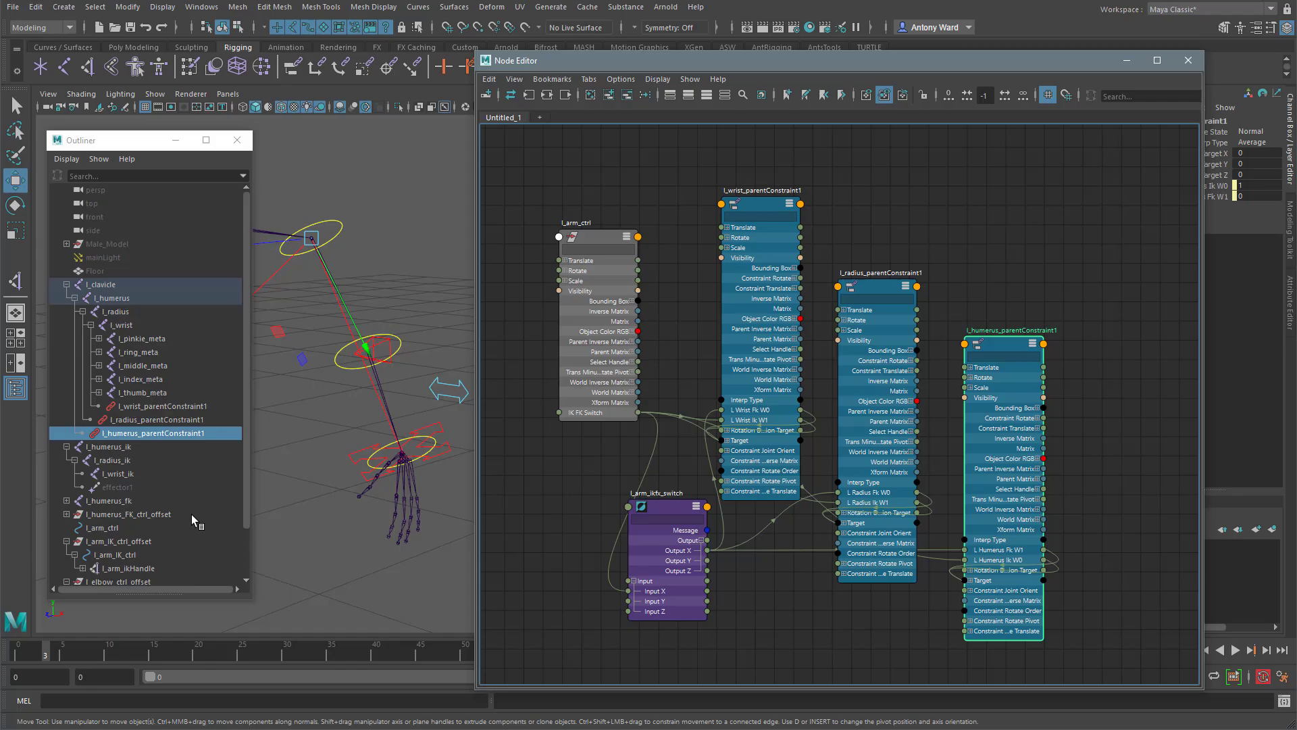
Add l_humerus_FK_ctrl_offset, l_arm_IK_ctrl_offset and l_elbow_ctrl_offset to the node graph beside the parent constraints.
scroll(192, 514, "down", 2)
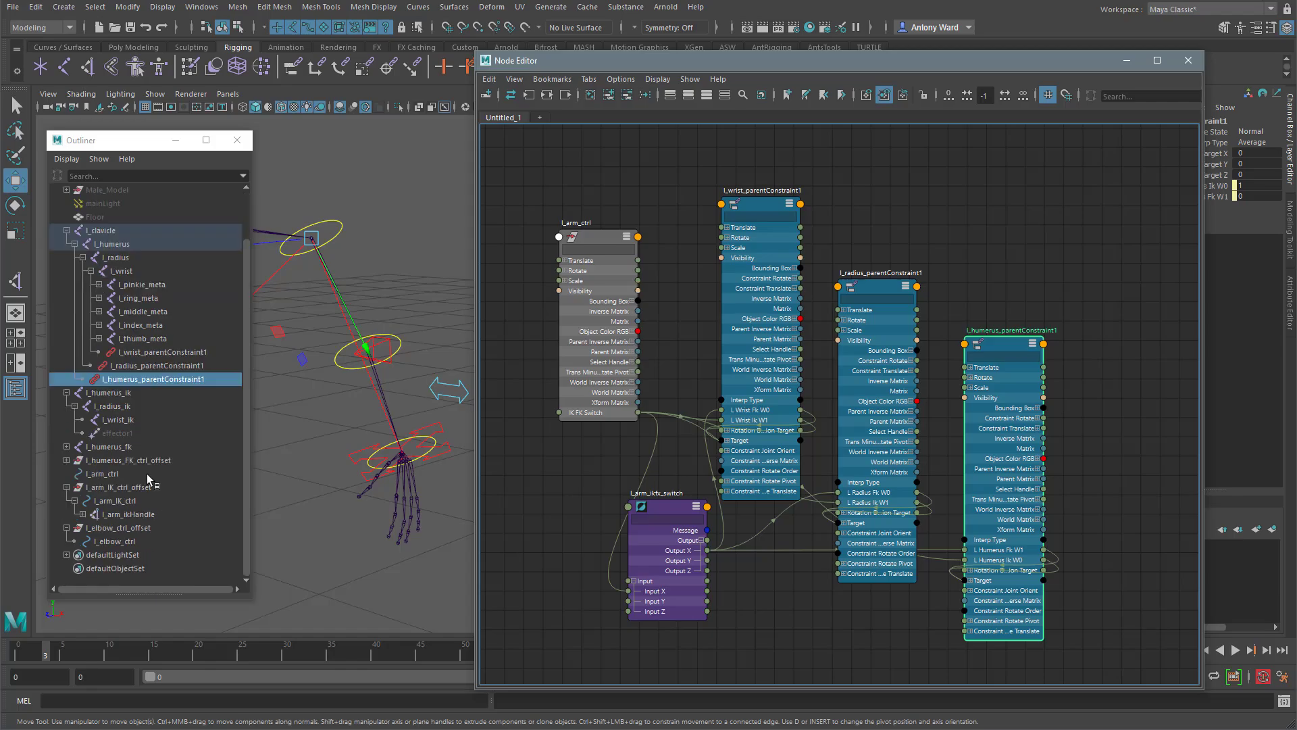
left_click(150, 462)
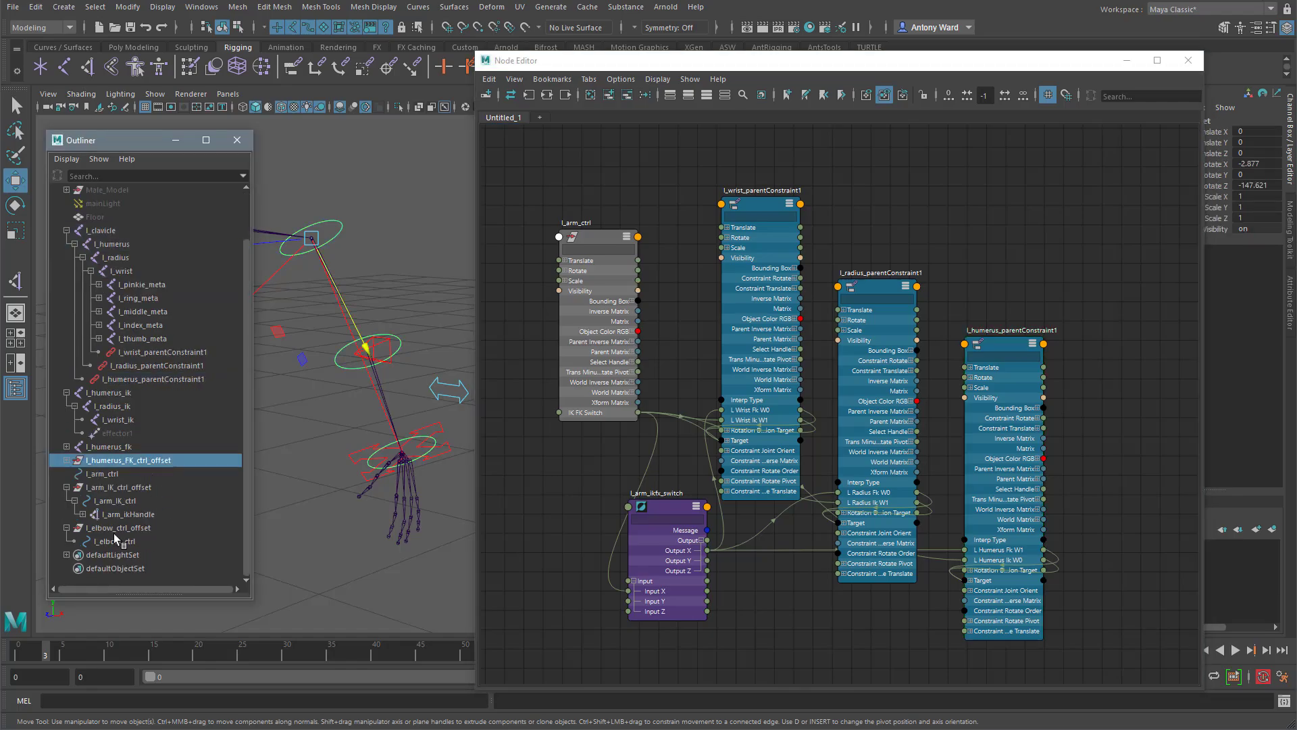
left_click(66, 487)
left_click(66, 527)
left_click(150, 529, "ctrl")
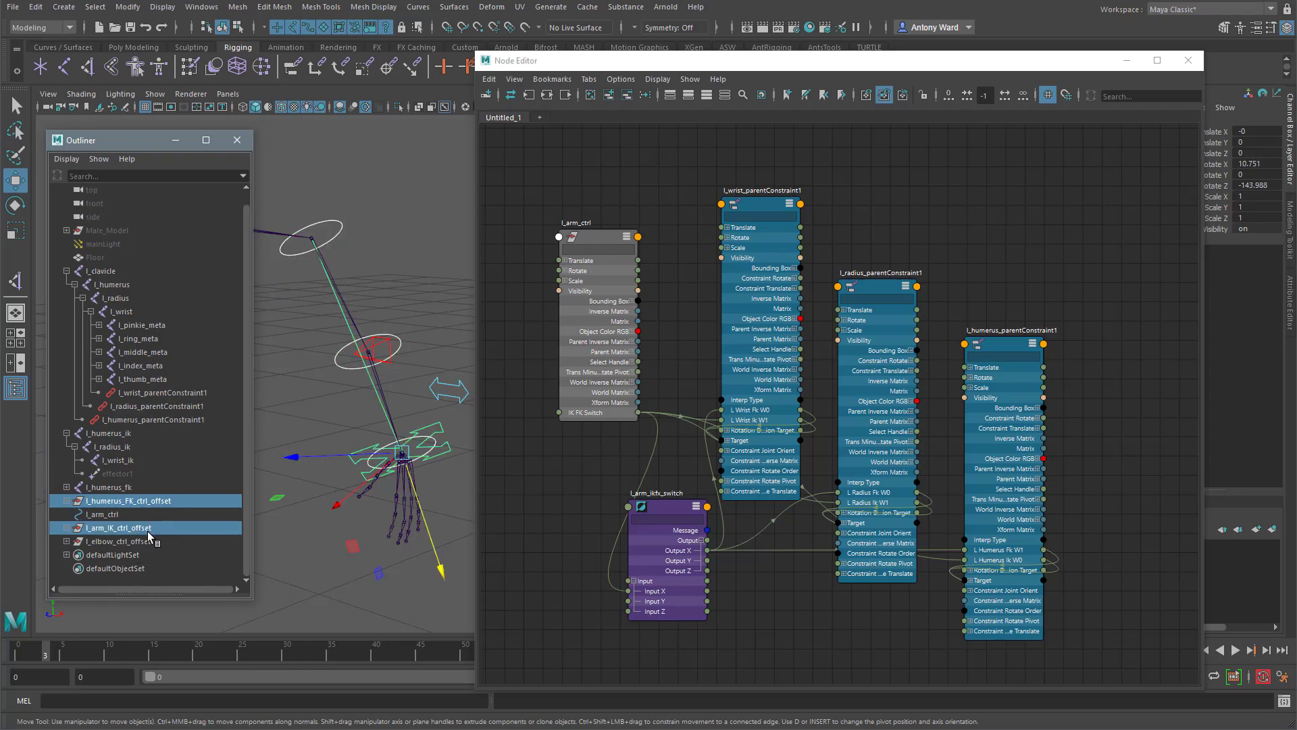
left_click(149, 543, "ctrl")
middle_click_drag(150, 507, 1121, 213)
middle_click_drag(992, 296, 894, 304, "alt")
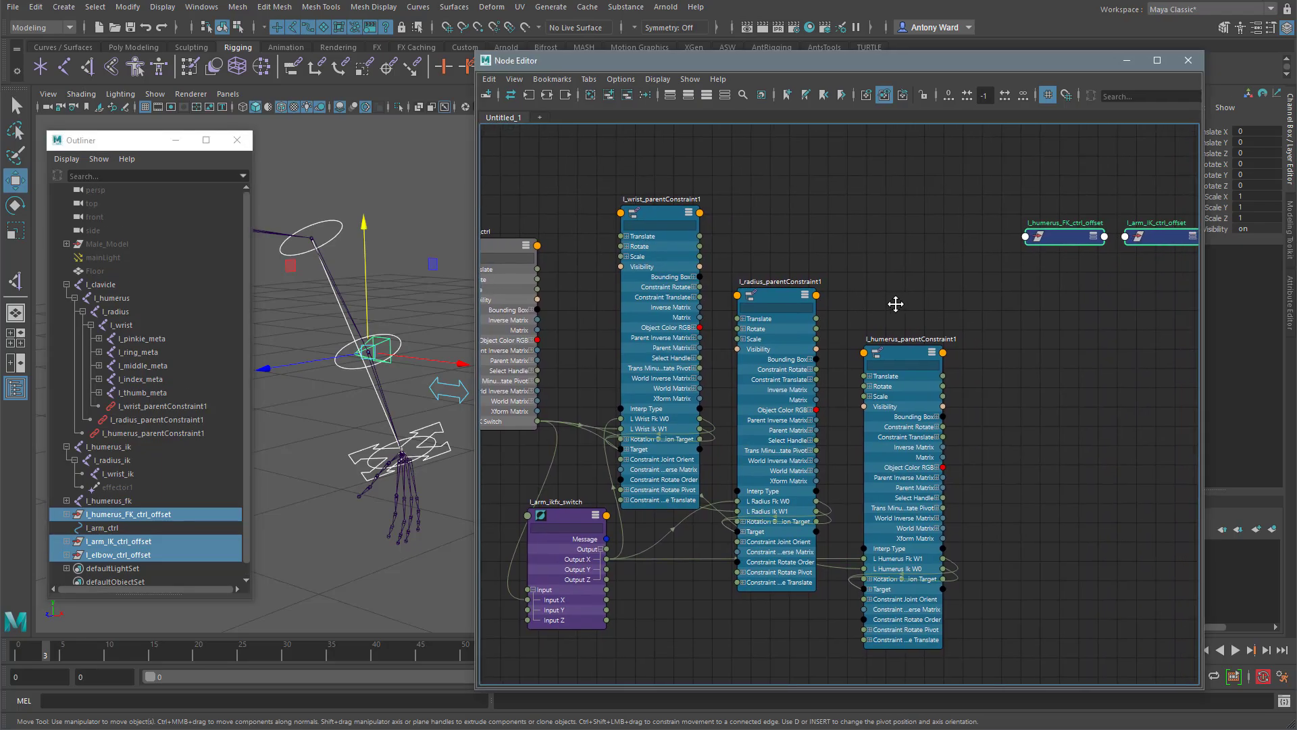
Expand the l_humerus_FK_ctrl_offset node's attributes and place it above the humerus parent constraint node.
left_click(1070, 297)
left_click(1095, 241)
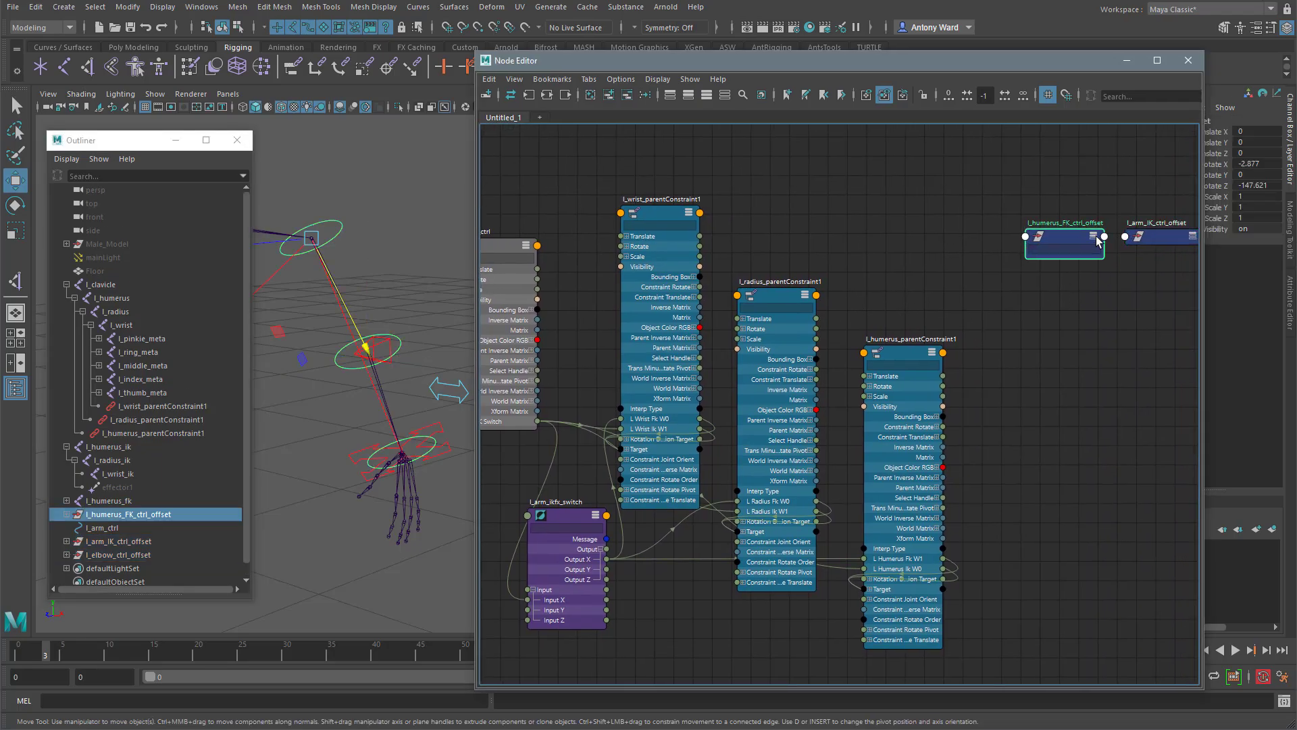
left_click(1095, 241)
left_click_drag(1075, 237, 1005, 157)
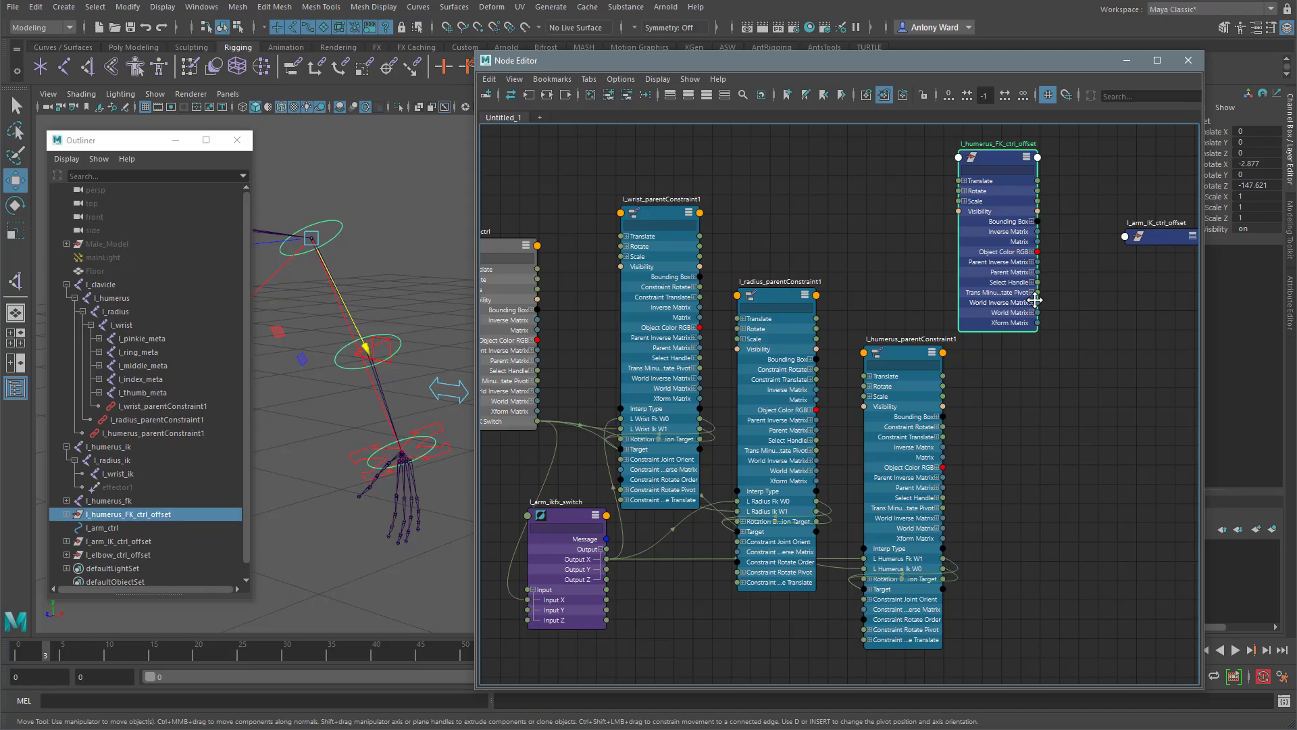
middle_click_drag(1035, 300, 1065, 290, "alt")
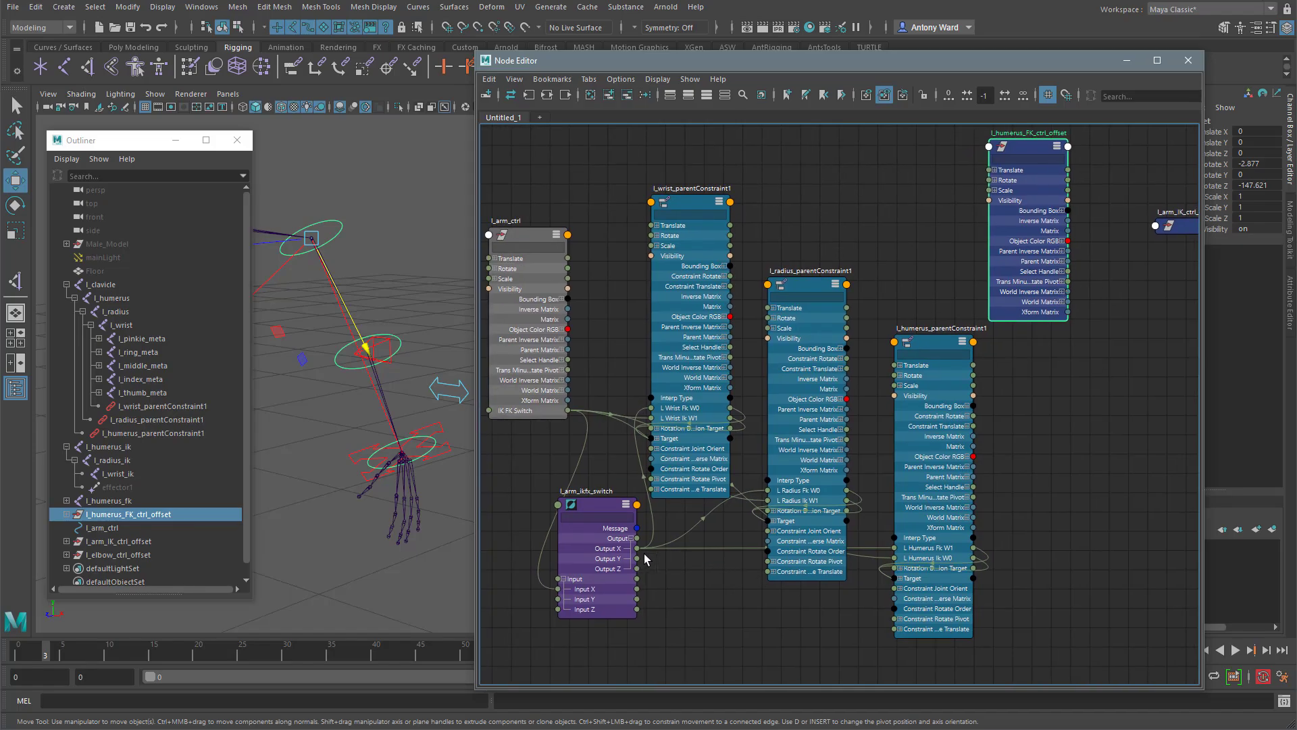
Connect the reverse node's Output X to l_humerus_FK_ctrl_offset's Visibility, and expand the l_arm_IK_ctrl_offset and l_elbow_ctrl_offset nodes, placing the elbow node lower.
left_click_drag(637, 548, 989, 204)
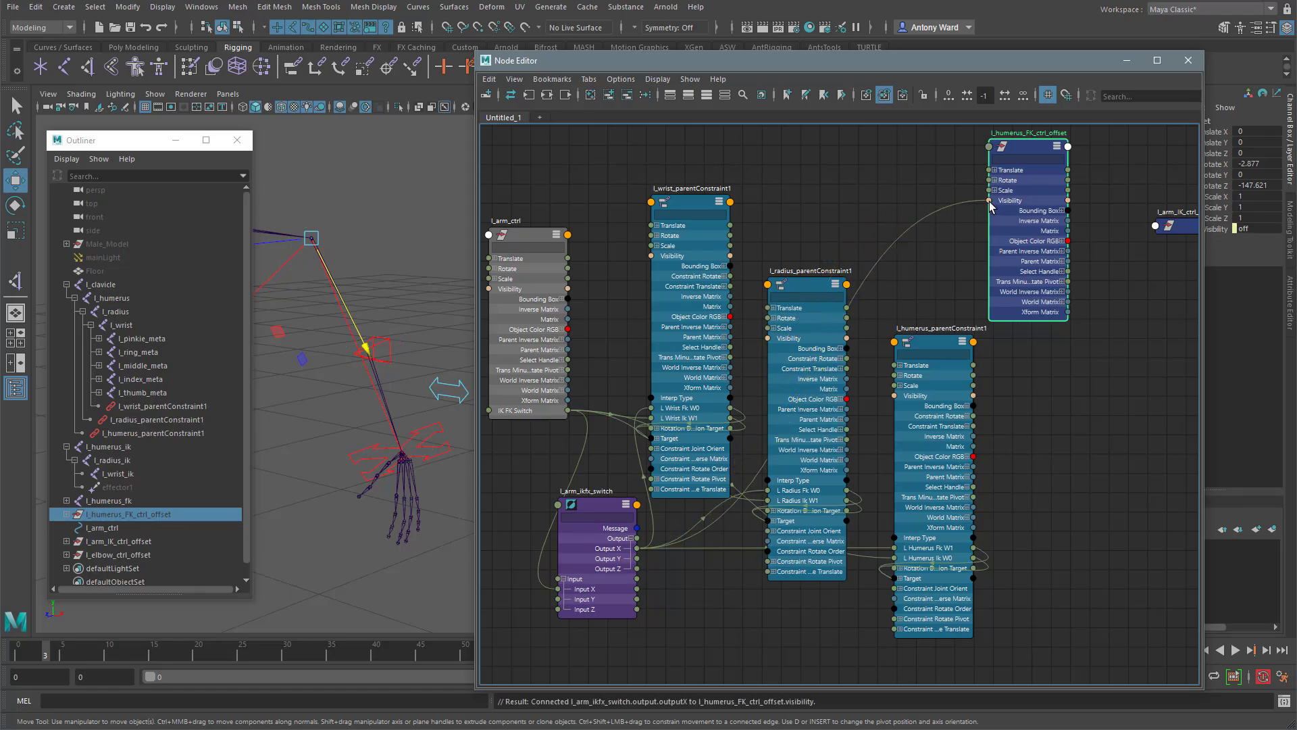
middle_click_drag(1081, 381, 909, 408, "alt")
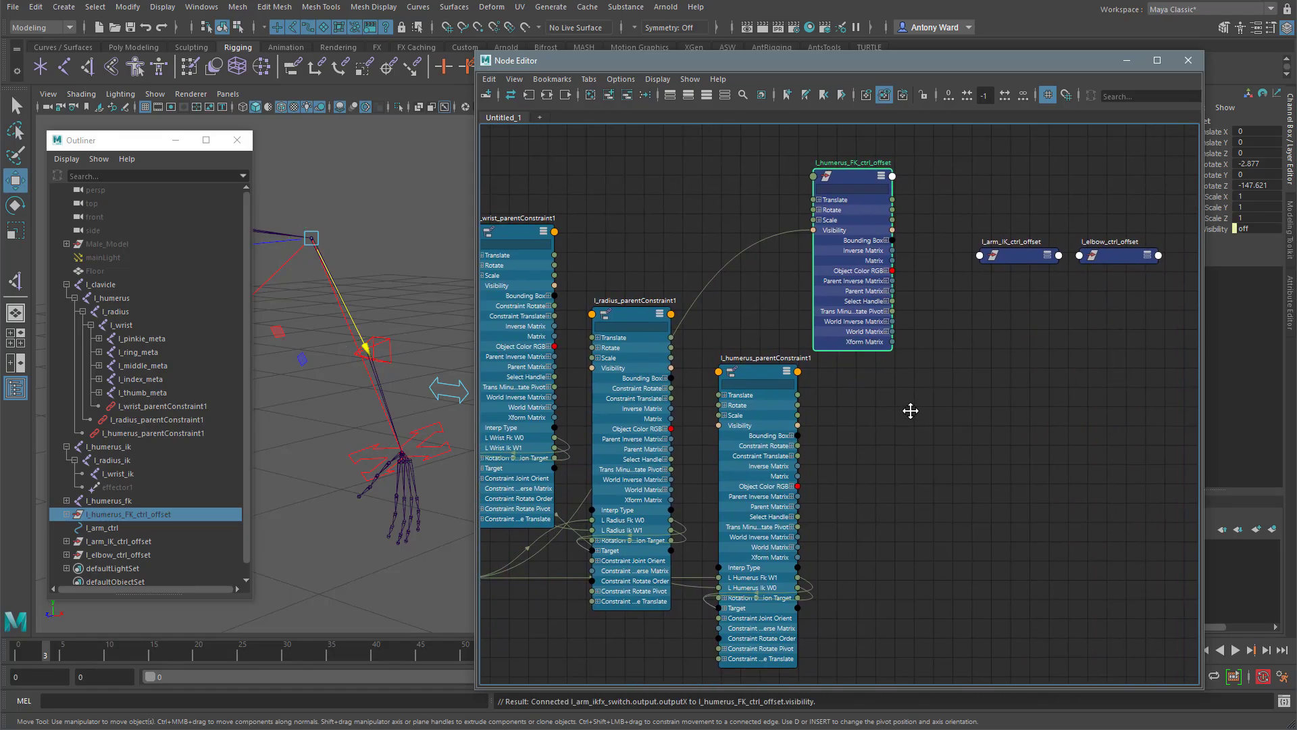
left_click(1048, 260)
left_click(1047, 255)
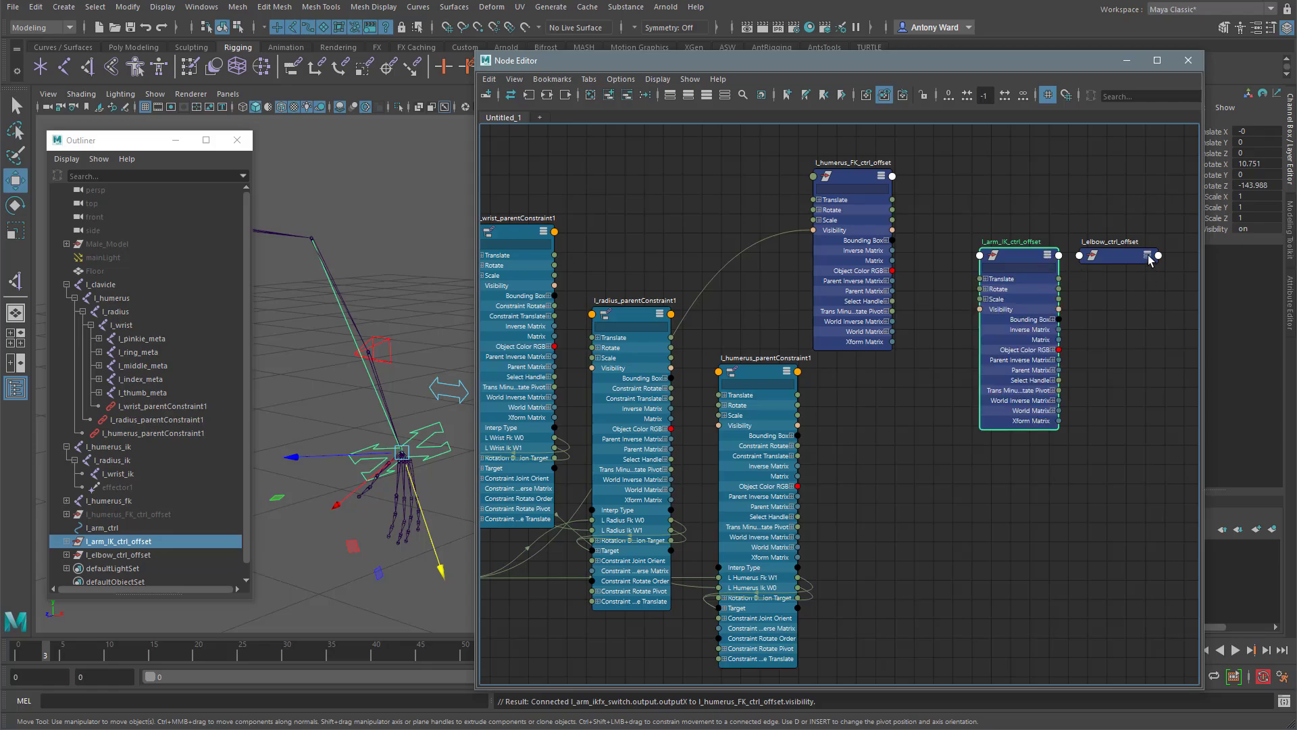
left_click(1149, 260)
left_click(1148, 256)
left_click_drag(1125, 260, 1104, 468)
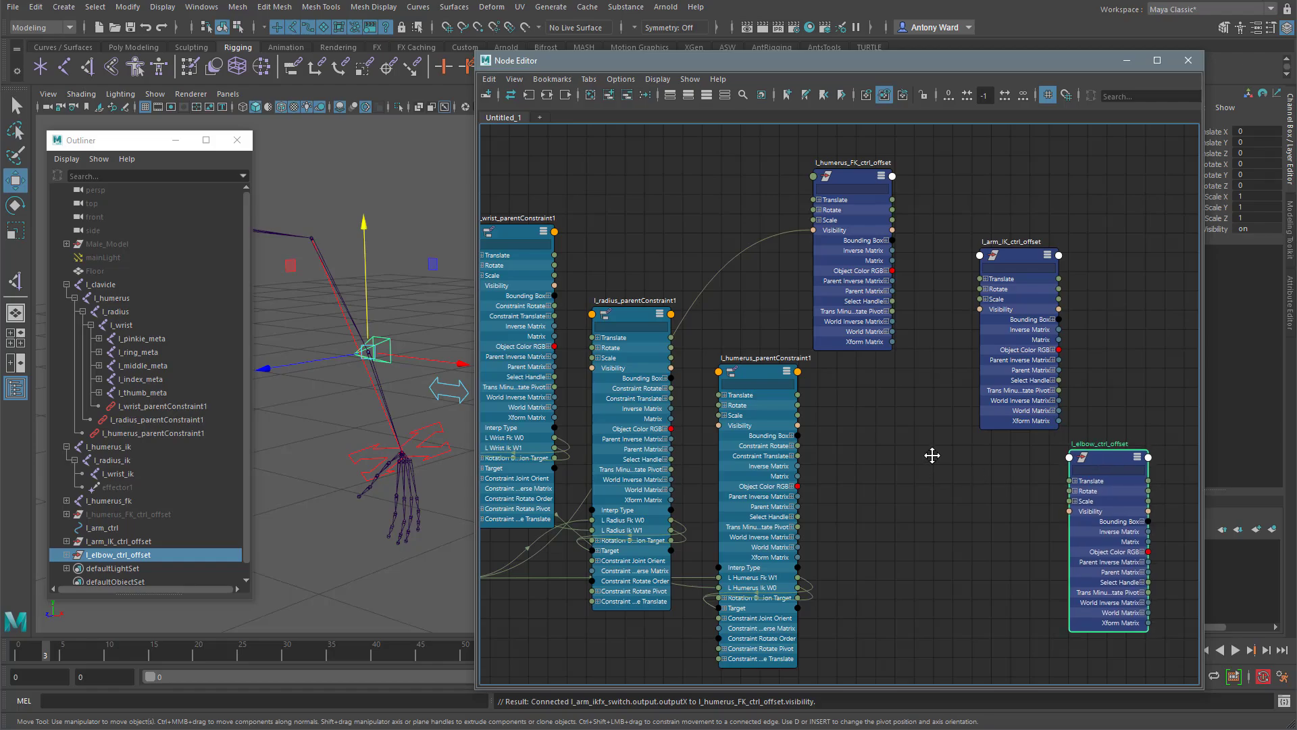
Connect l_arm_ctrl's IK FK Switch to the Visibility of l_arm_IK_ctrl_offset and l_elbow_ctrl_offset, and close the Node Editor.
middle_click_drag(932, 455, 955, 399, "alt")
right_click_drag(955, 400, 932, 409, "alt")
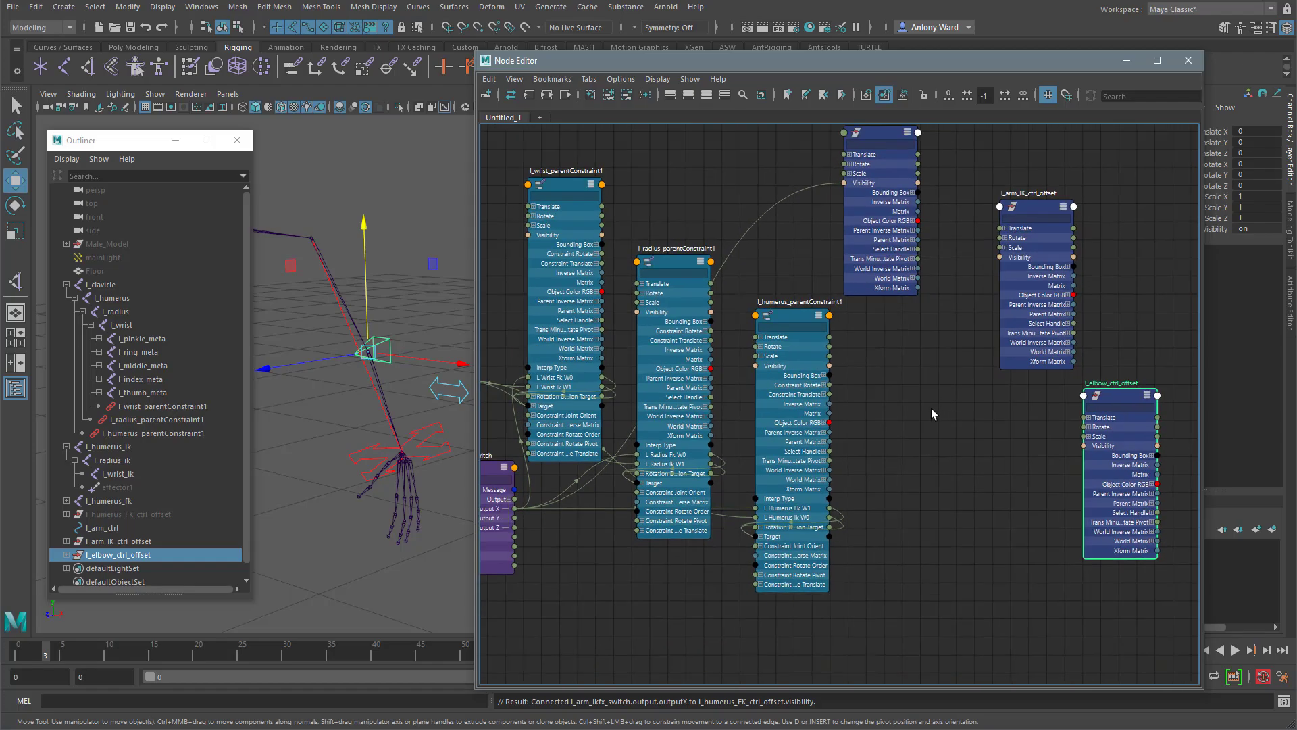
middle_click_drag(931, 409, 961, 442, "alt")
left_click_drag(476, 434, 376, 434)
middle_click_drag(879, 440, 972, 444, "alt")
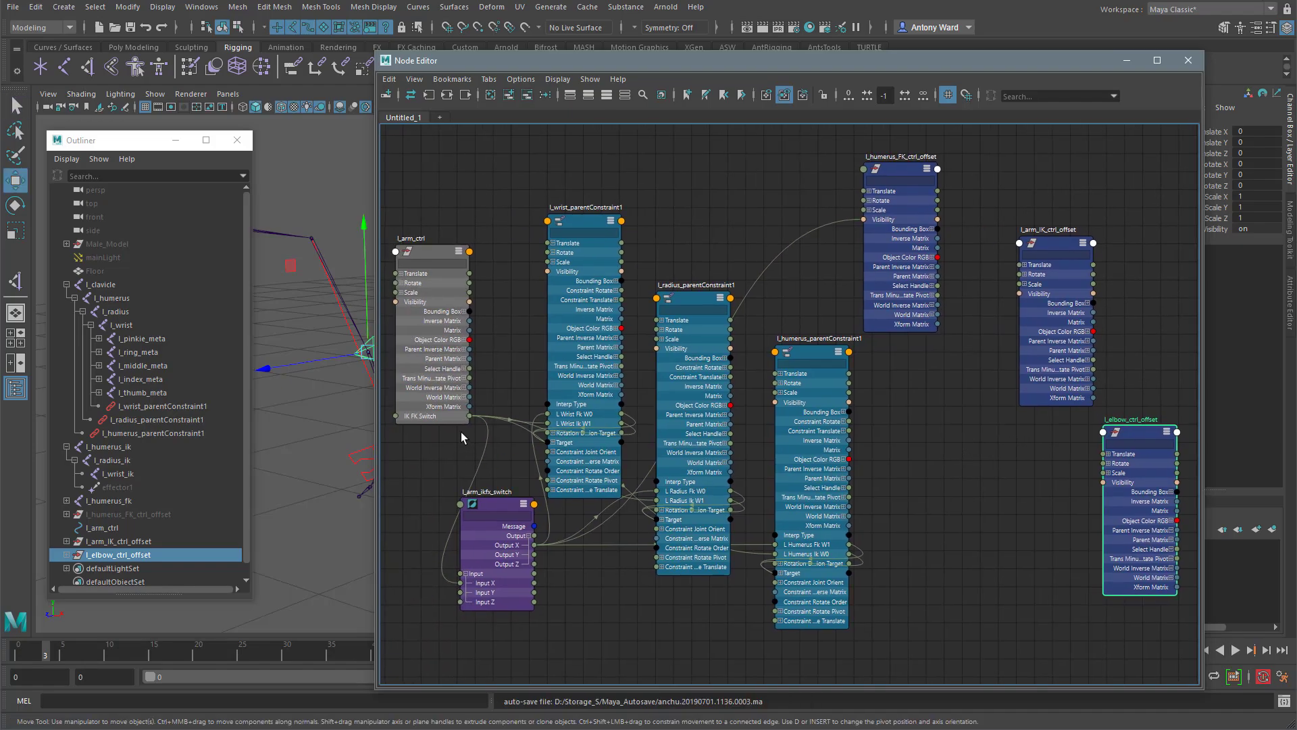
left_click_drag(470, 417, 1021, 294)
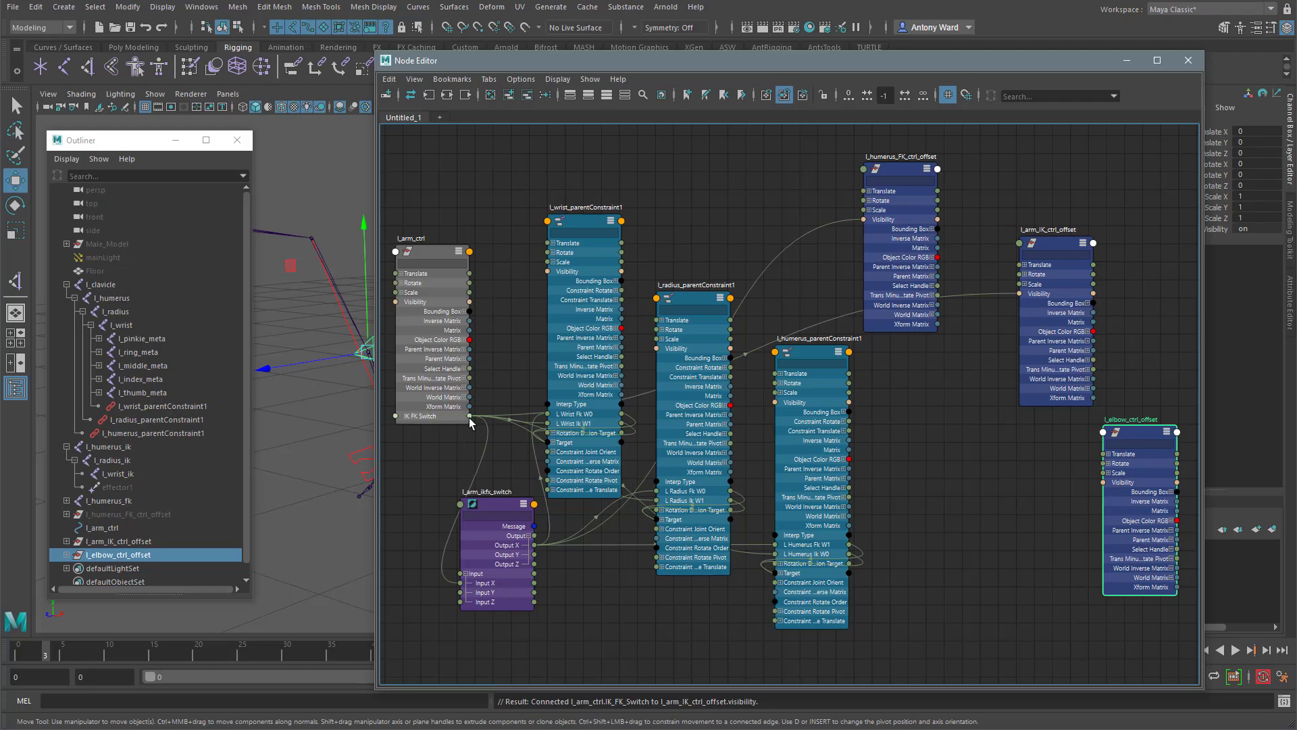
left_click_drag(469, 416, 1104, 483)
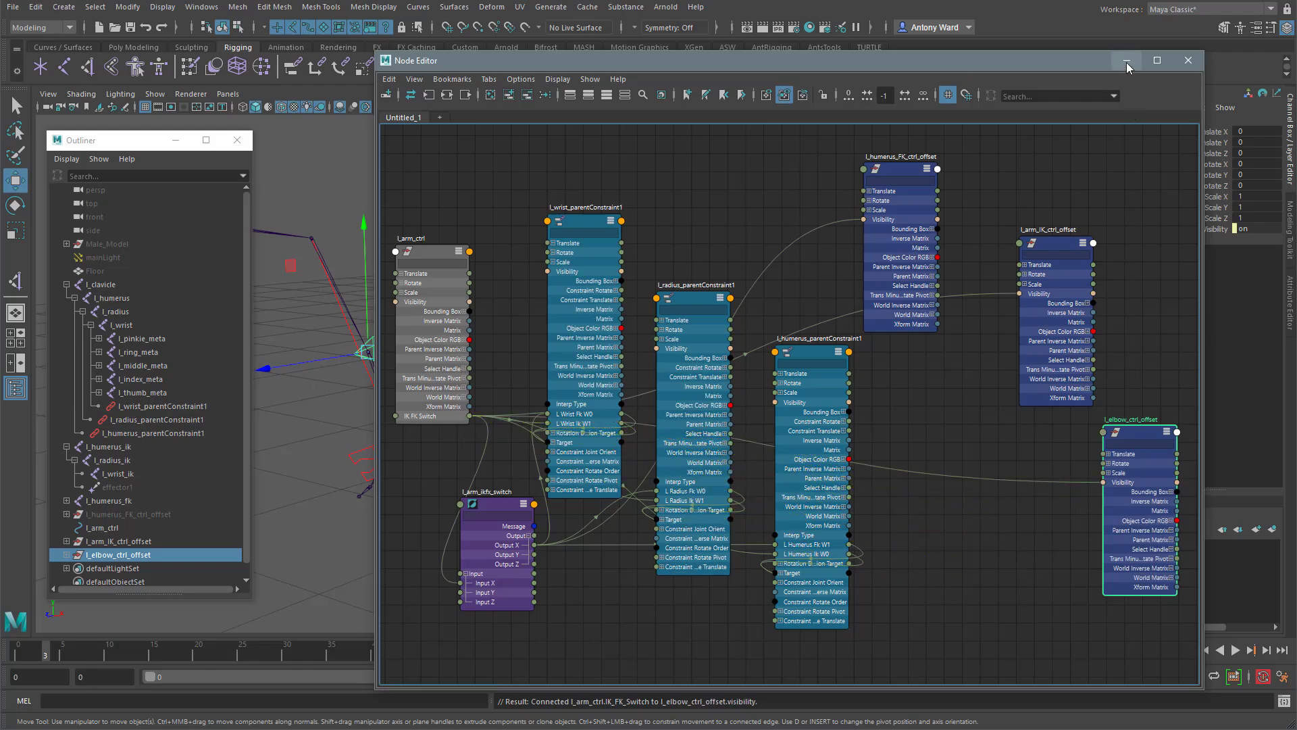
left_click(1189, 60)
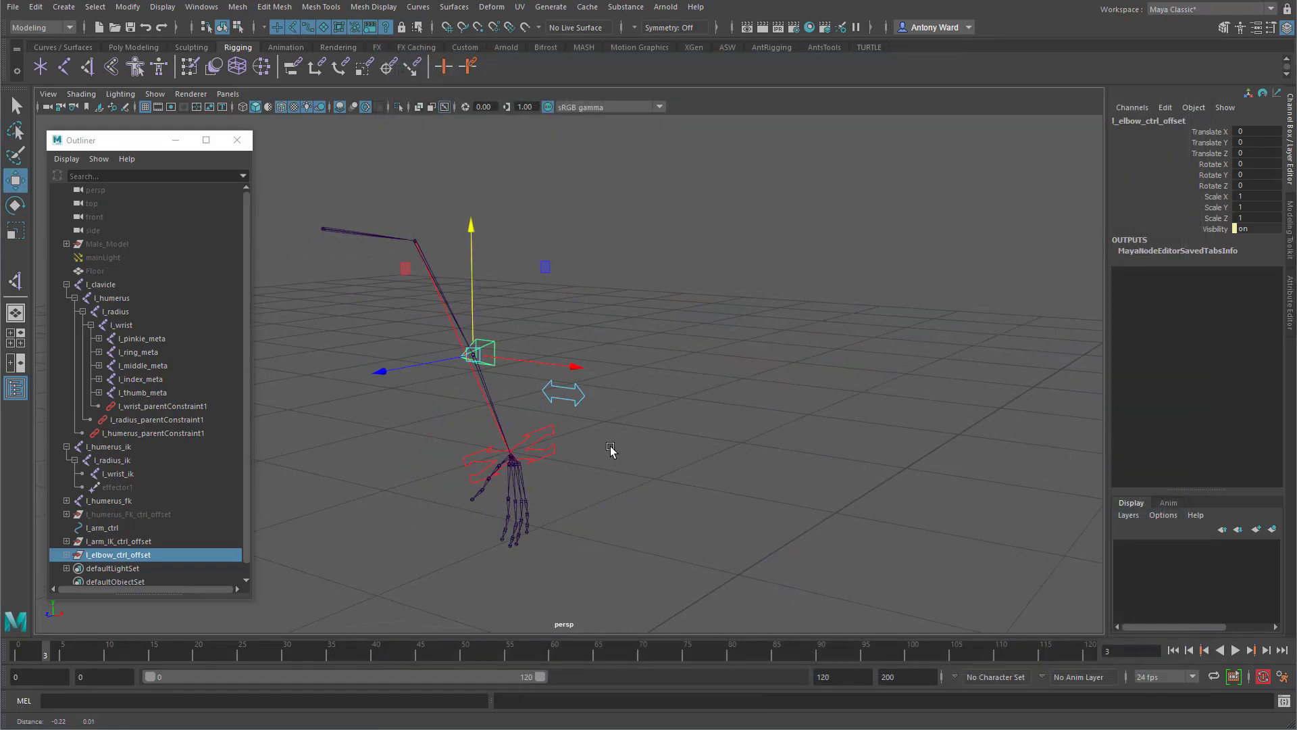
Set l_arm_ctrl's IK FK Switch to 0 to show only the FK controls.
middle_click_drag(610, 451, 711, 461, "alt")
left_click(676, 405)
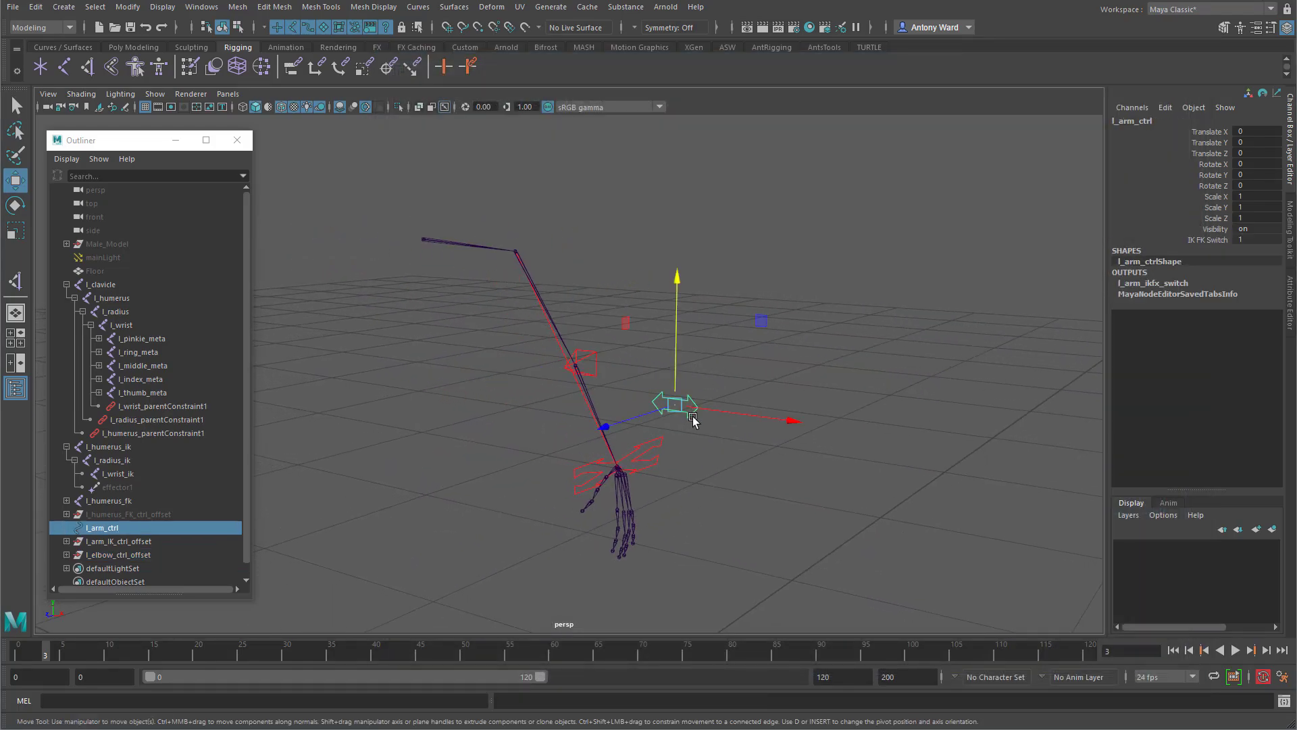
left_click(1196, 241)
middle_click_drag(816, 283, 799, 288)
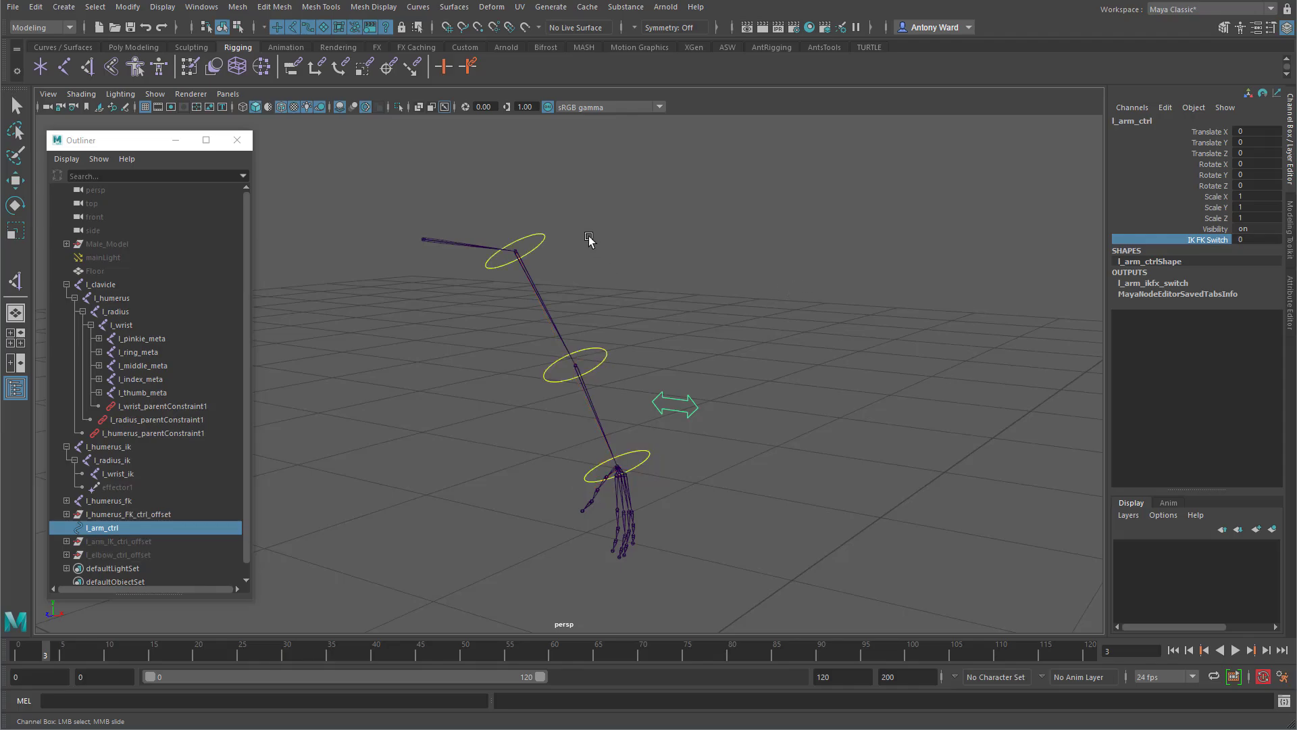
Rotate the humerus, radius and wrist FK controls together to test bending the arm.
left_click(543, 246)
key("e")
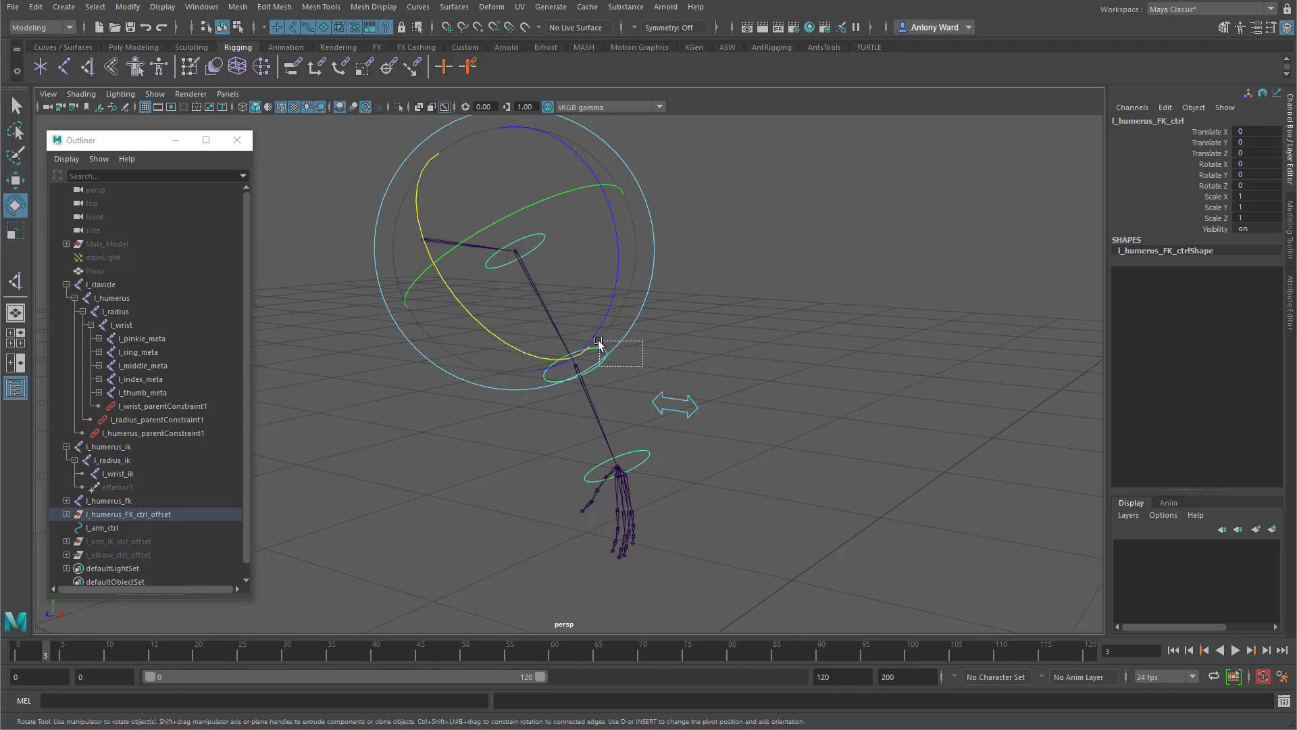
left_click(597, 352, "shift")
left_click(645, 458, "shift")
left_click_drag(578, 535, 537, 481)
left_click(772, 298)
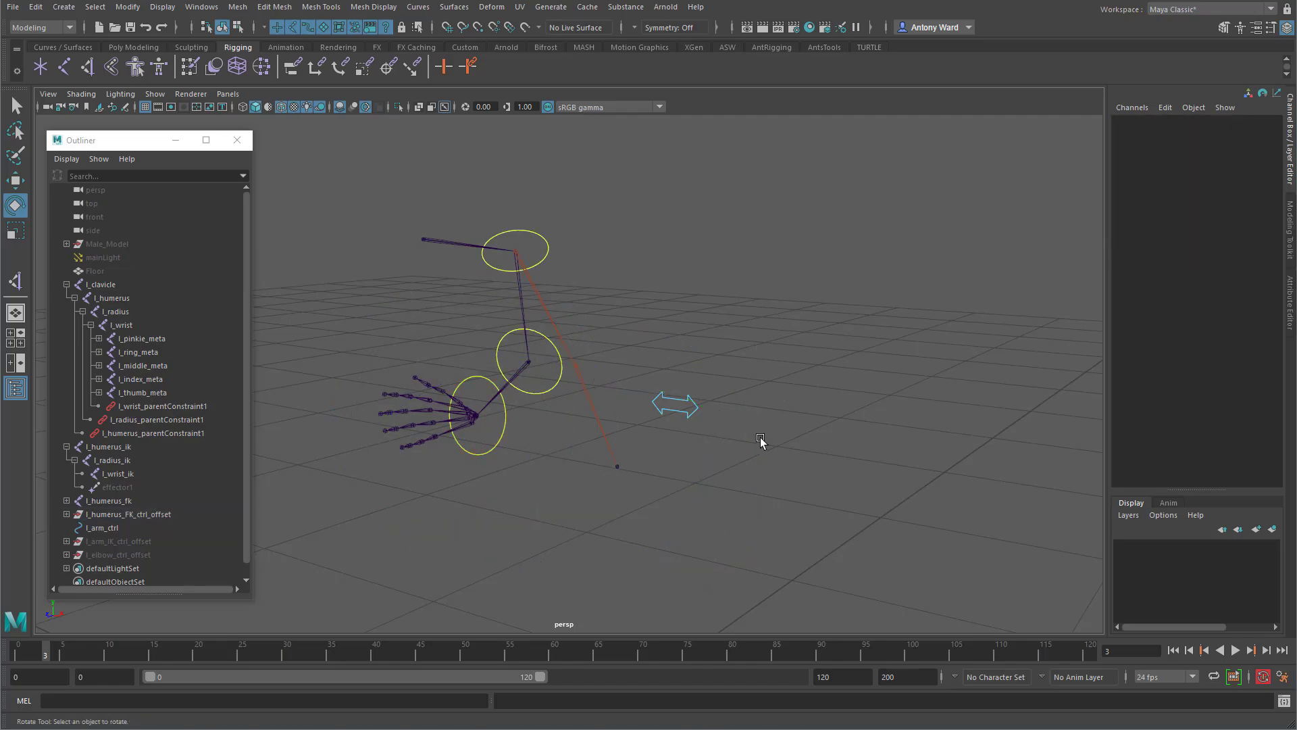
Switch the arm back to IK by setting l_arm_ctrl's IK FK Switch to 1.
left_click(681, 398)
left_click(1210, 240)
middle_click_drag(797, 281, 805, 274)
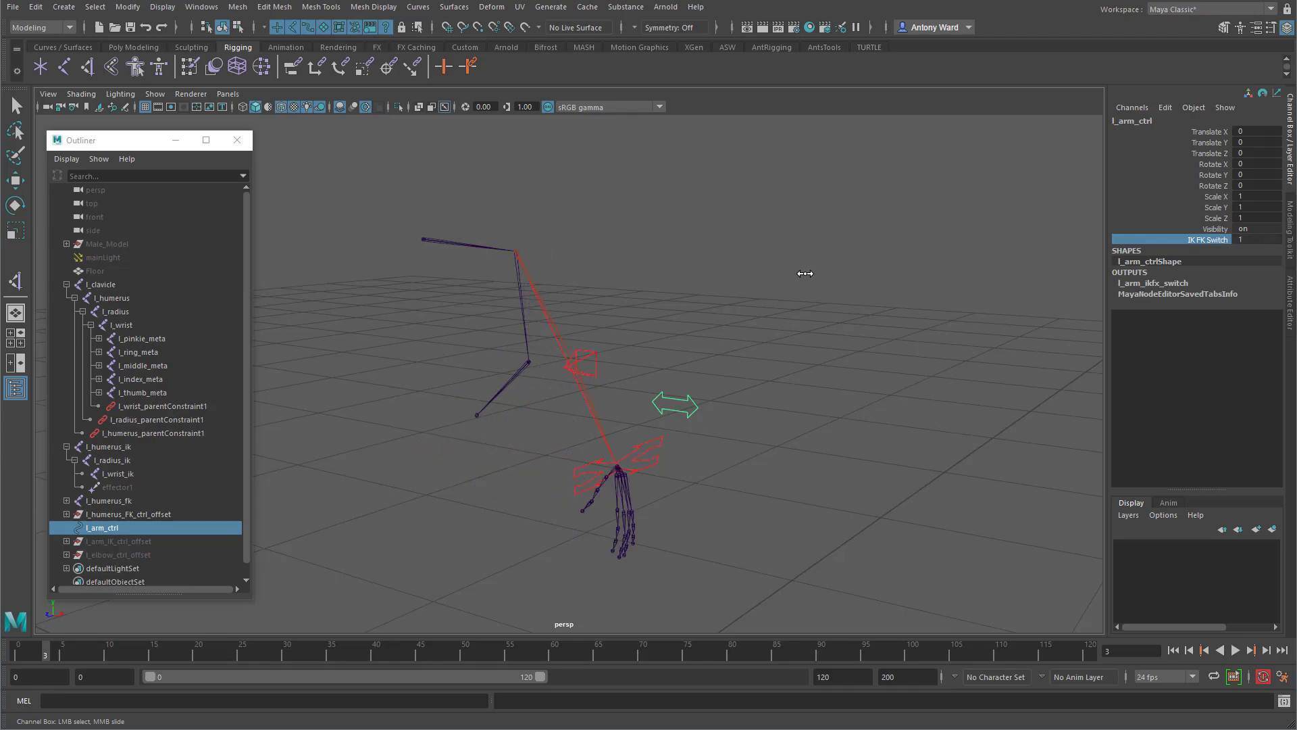
Raise l_arm_IK_ctrl at the wrist and move l_elbow_ctrl away from the elbow to test the IK pose.
left_click(651, 449)
key("w")
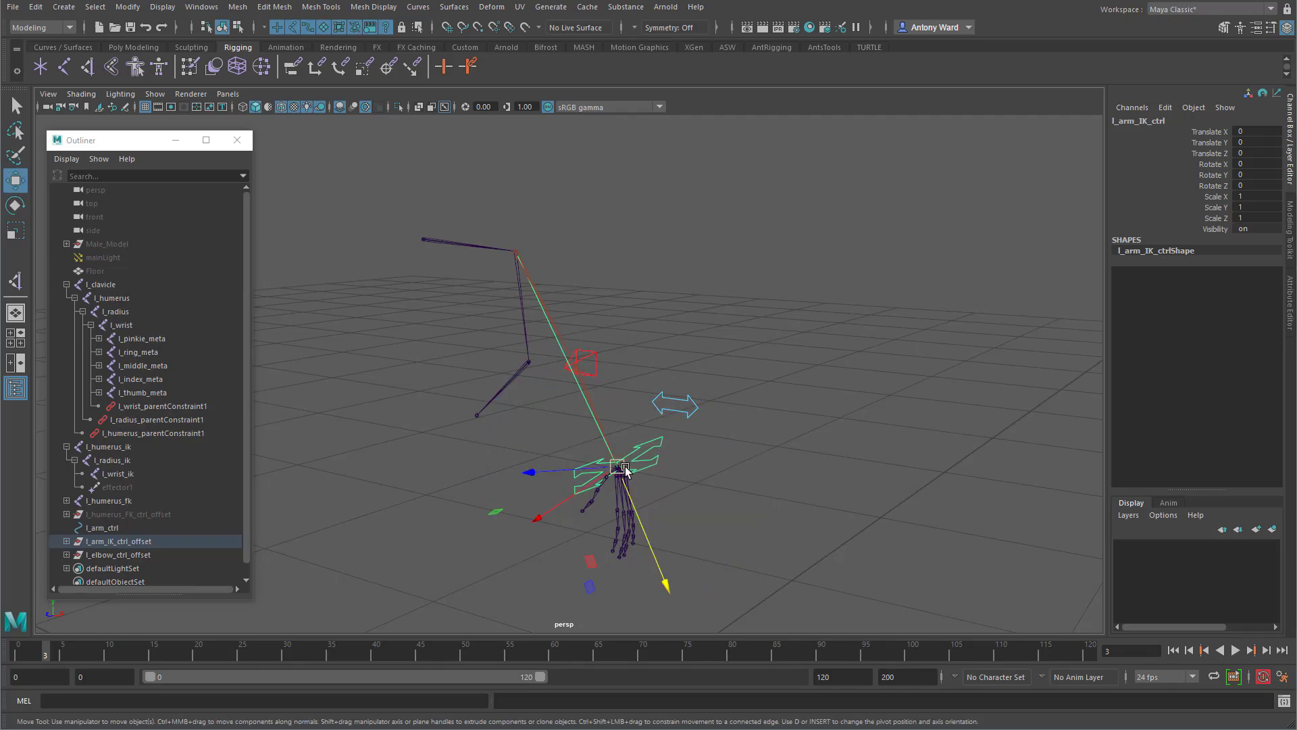
left_click_drag(622, 469, 637, 400)
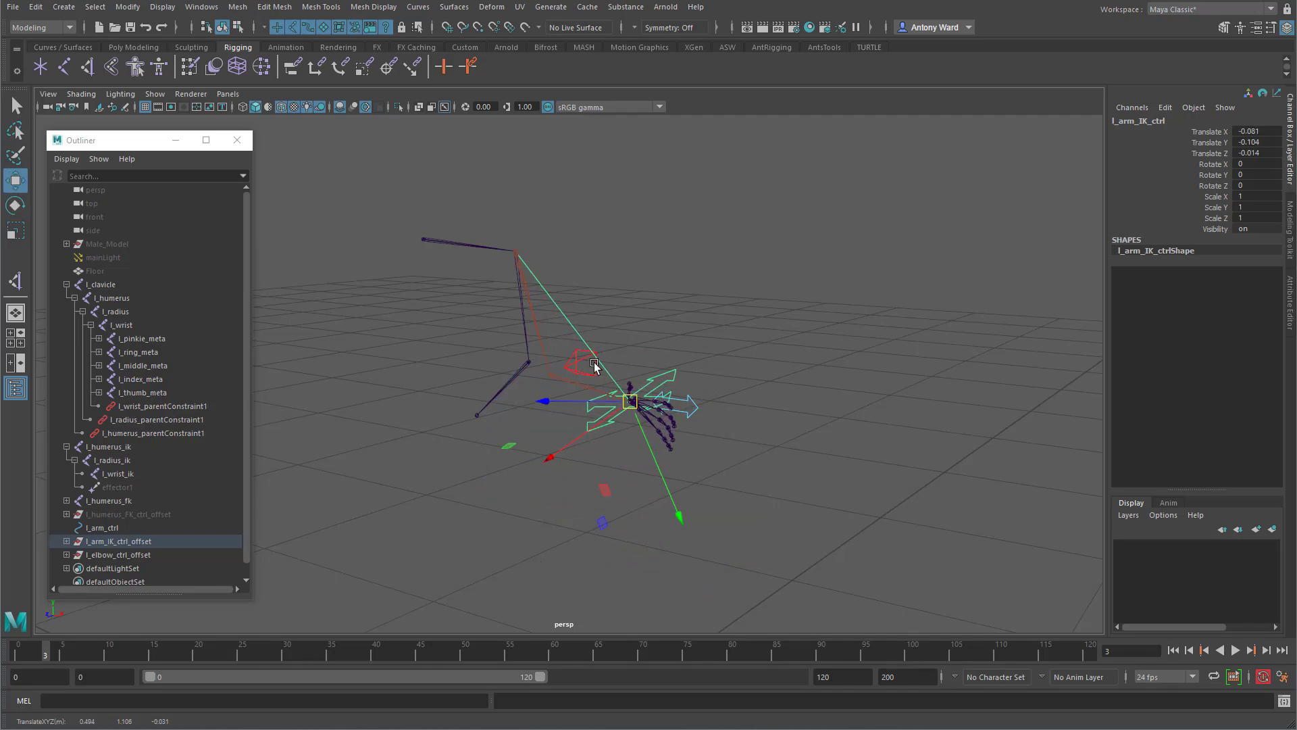
left_click(585, 360)
left_click_drag(500, 397, 619, 352)
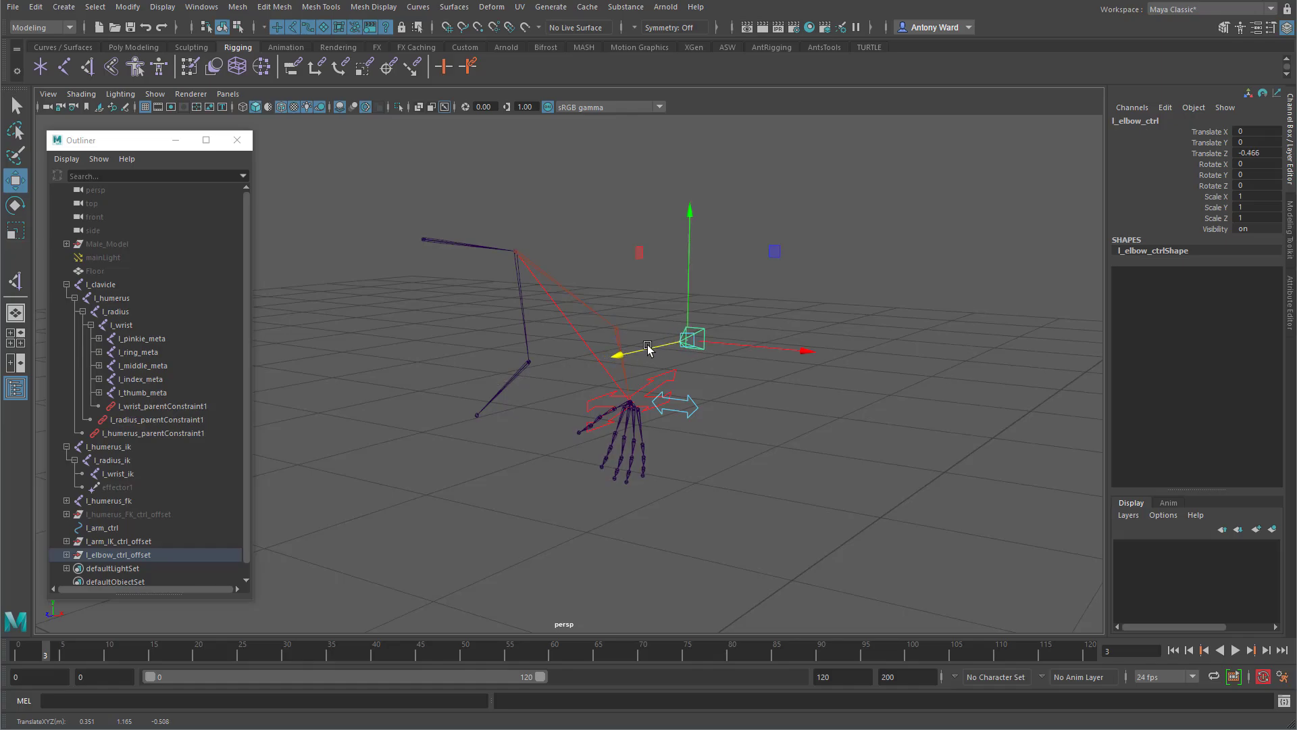
left_click_drag(688, 307, 689, 244)
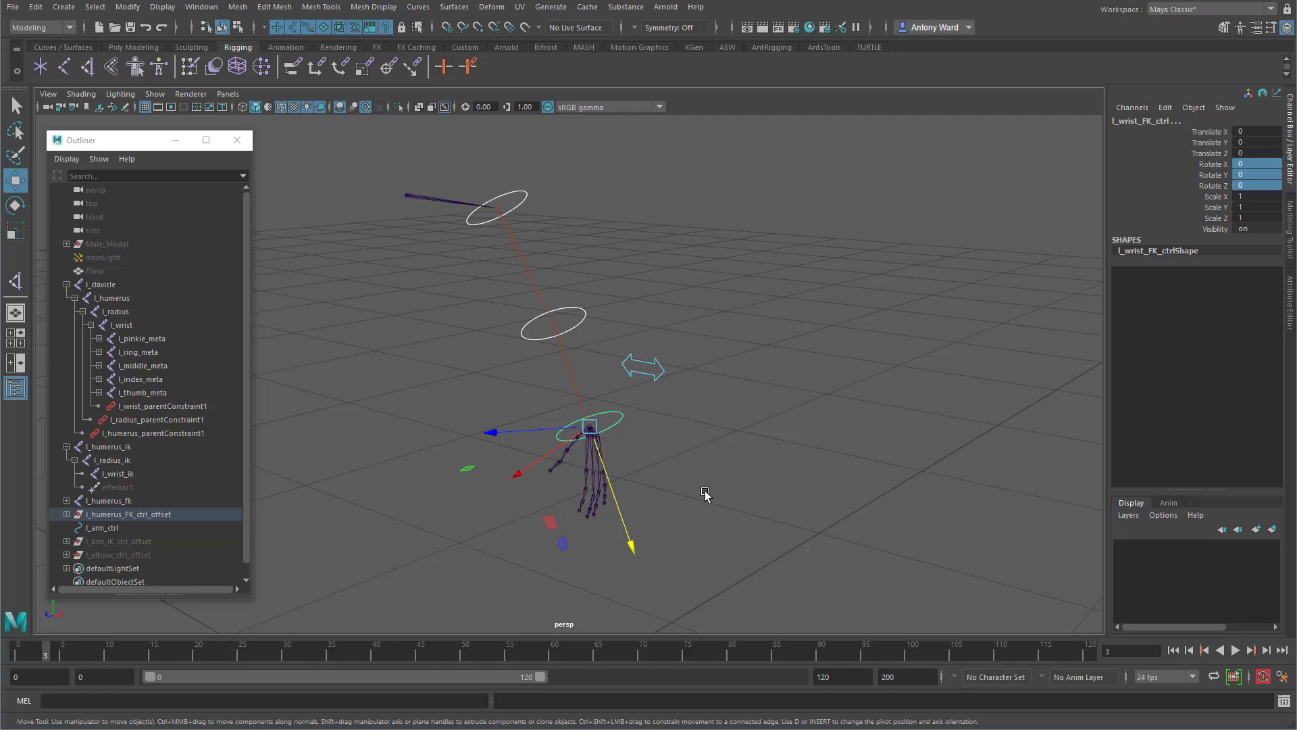
Rotate l_wrist_FK_ctrl to test whether the hand follows, and undo the rotation.
left_click_drag(675, 482, 594, 510, "alt")
middle_click_drag(529, 497, 524, 451, "alt")
right_click_drag(541, 451, 736, 440, "alt")
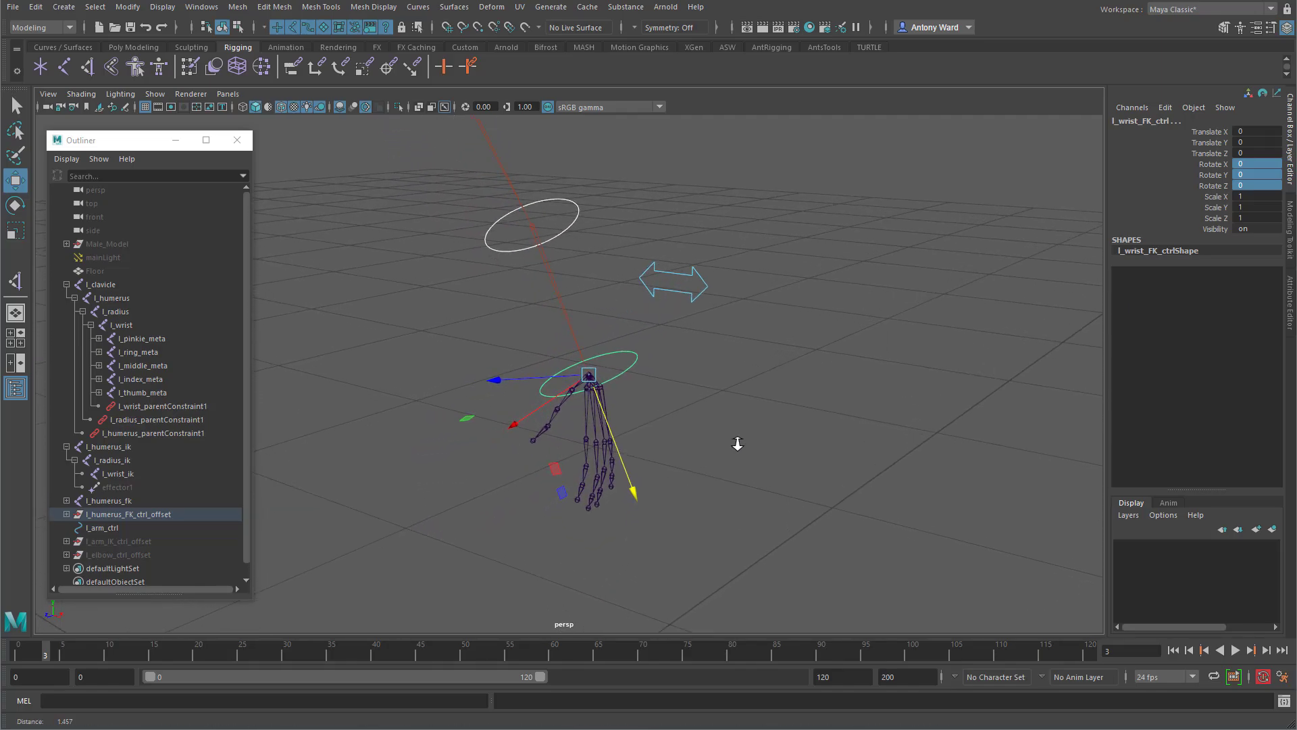
key("e")
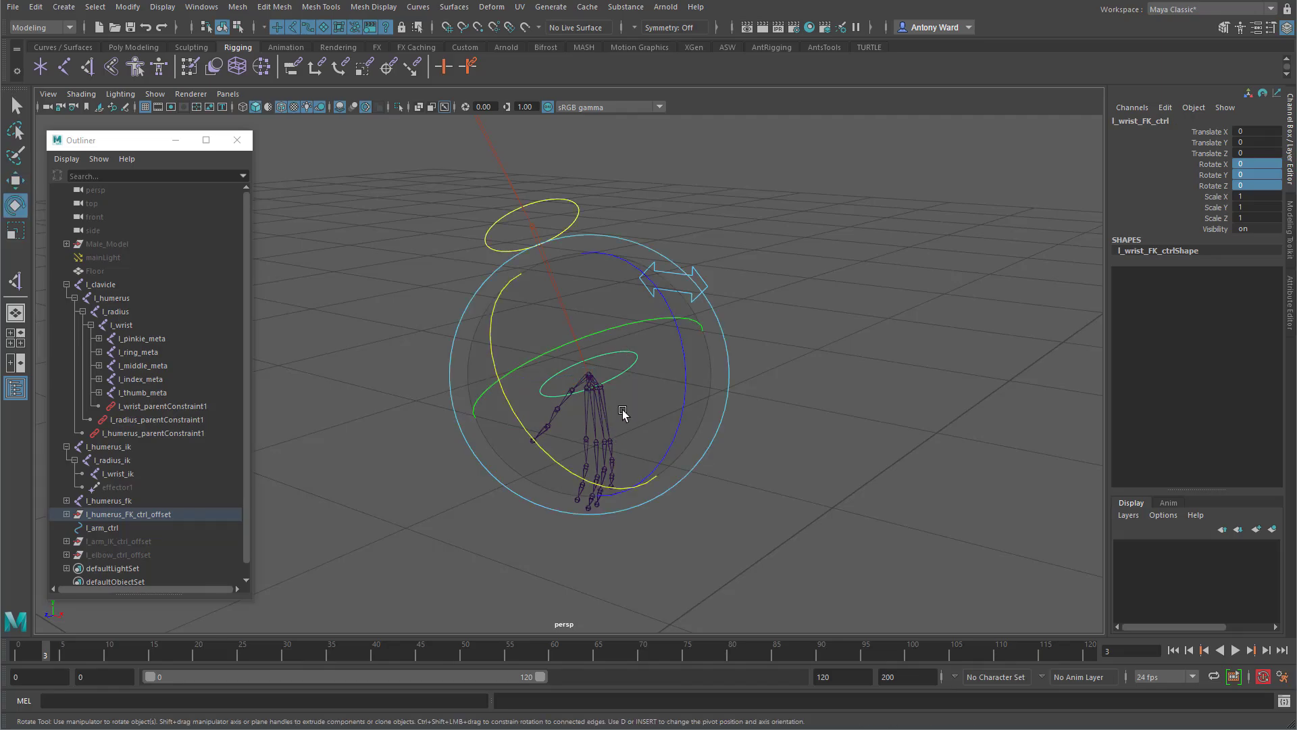
mouse_move(598, 422)
left_mouse_down()
mouse_move(526, 413)
mouse_move(582, 414)
left_mouse_up()
key("ctrl+z")
Select l_arm_ctrl and set its IK FK Switch to 1.
right_click_drag(803, 412, 744, 382, "alt")
middle_click_drag(743, 382, 739, 435, "alt")
left_click_drag(809, 292, 649, 379)
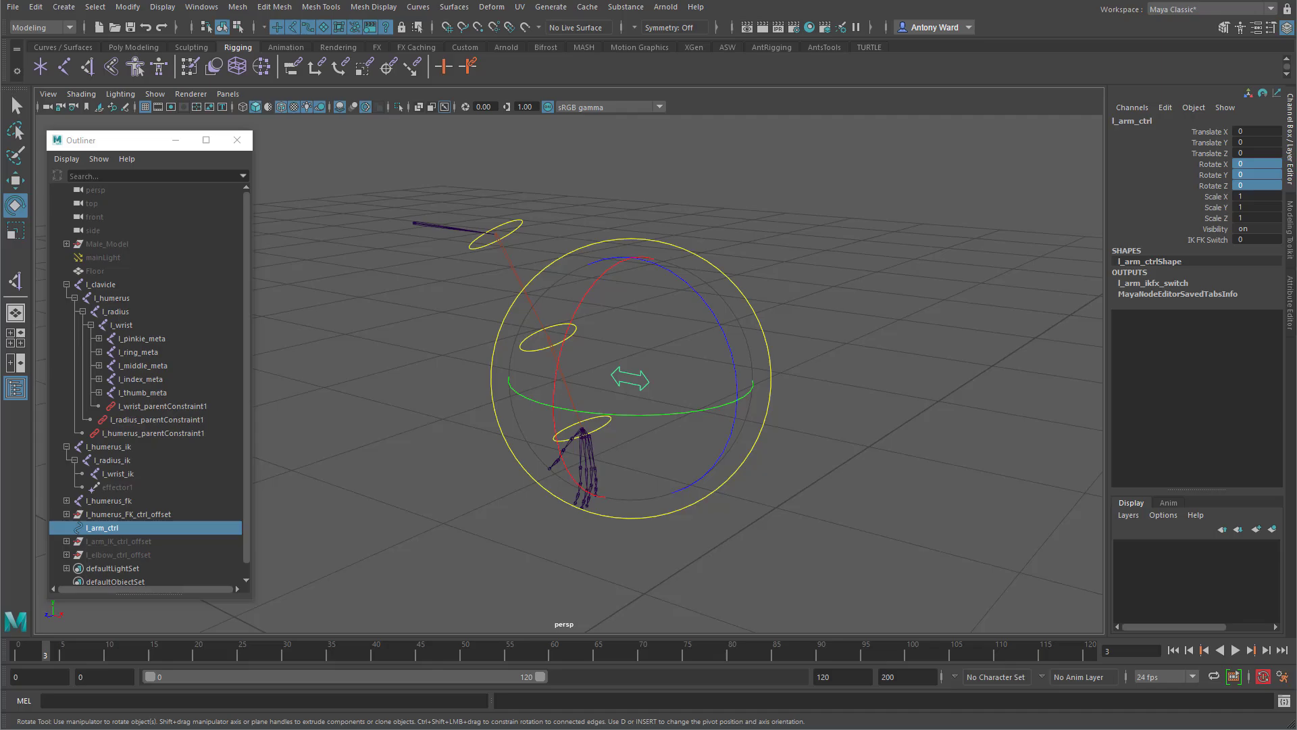
left_click(1216, 241)
middle_click_drag(793, 293, 804, 292)
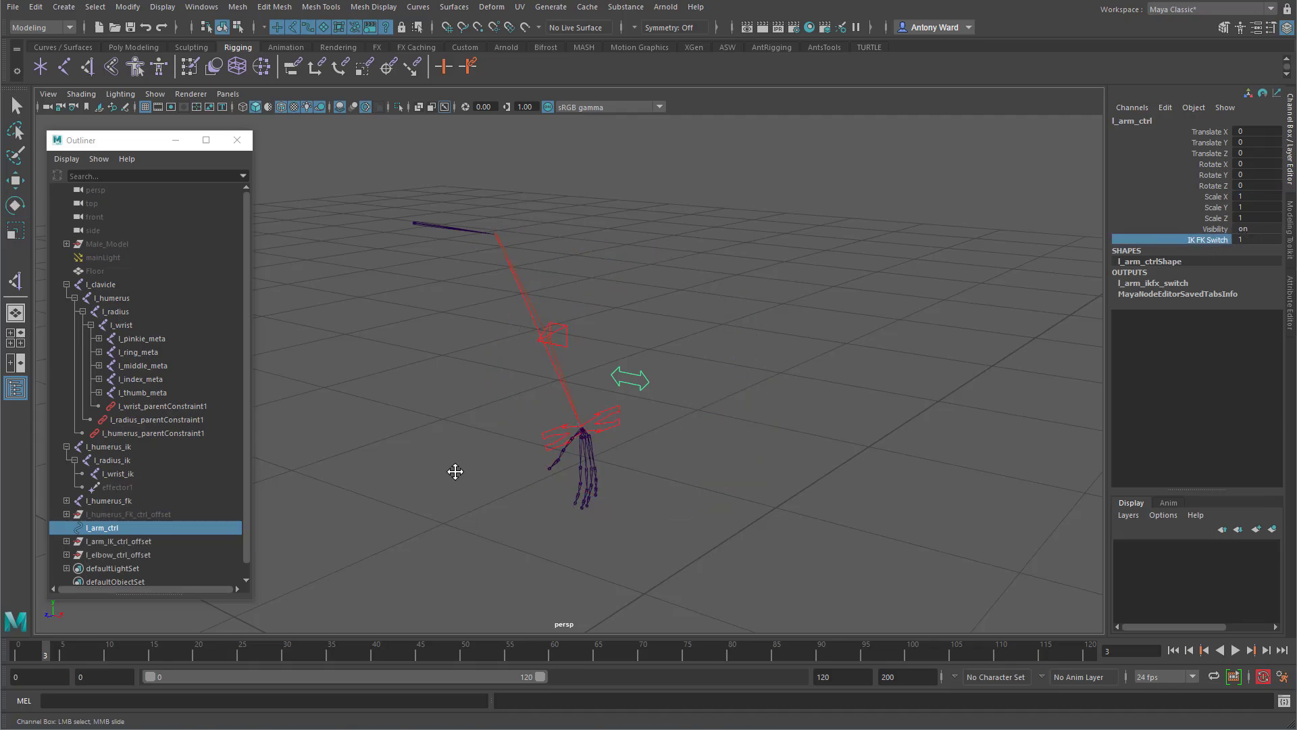
Rotate l_arm_IK_ctrl to test whether the hand follows, and undo the rotation.
middle_click_drag(456, 472, 458, 414, "alt")
right_click_drag(458, 414, 801, 449, "alt")
left_click_drag(669, 348, 567, 408)
key("ctrl+z")
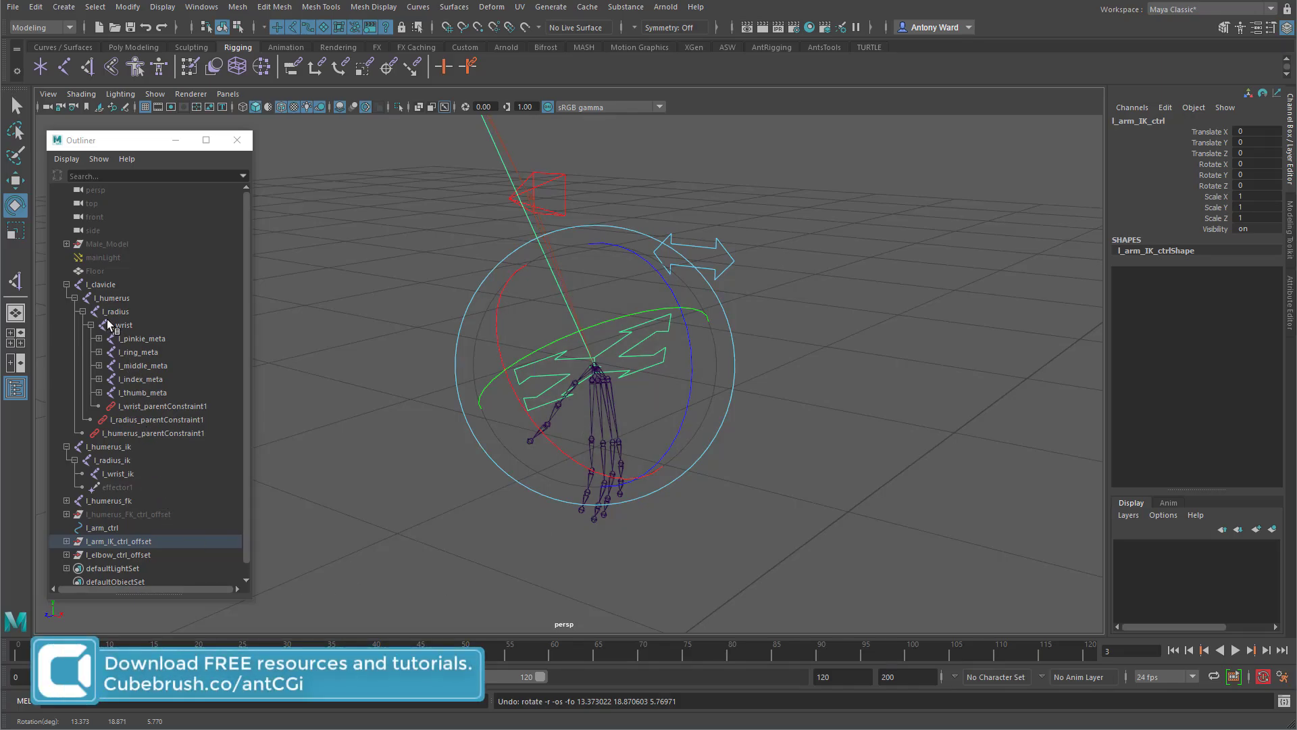
Orient constrain the l_wrist_ik joint to l_arm_IK_ctrl with Maintain offset turned off and all axes constrained.
left_click(66, 284)
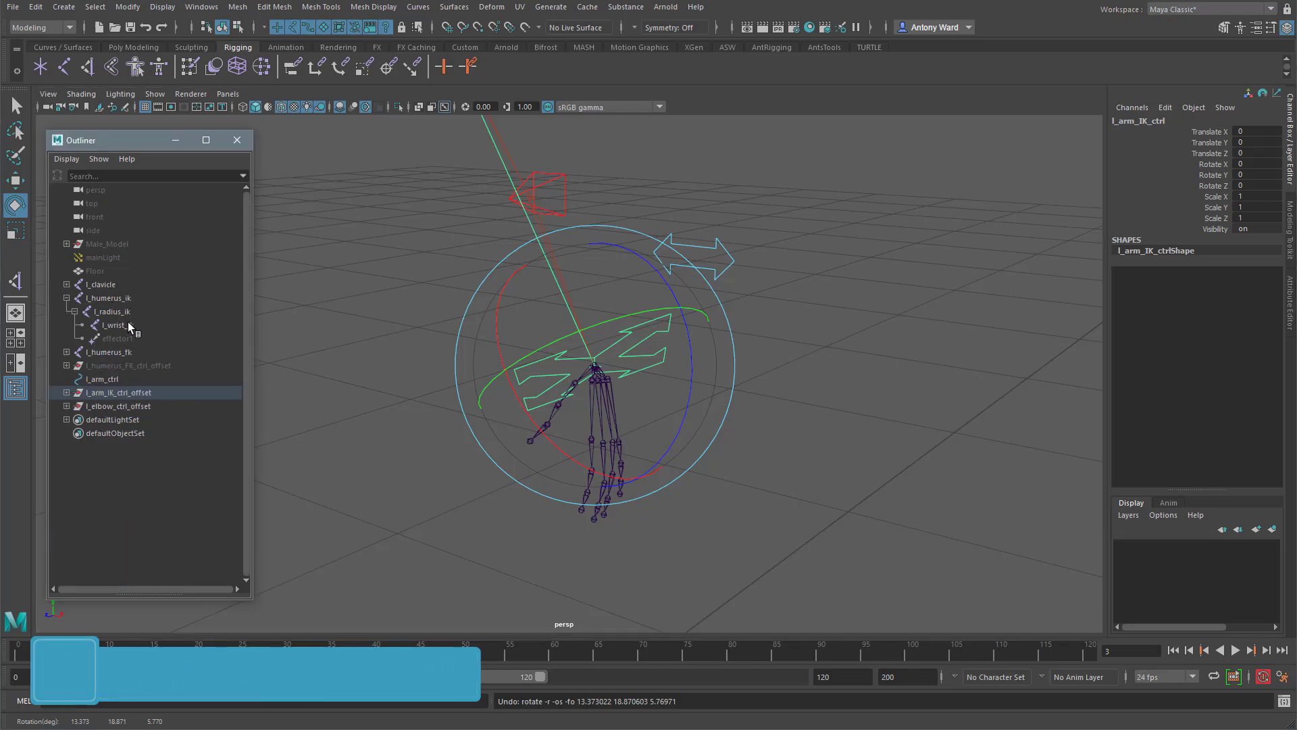
left_click(127, 322)
key("space")
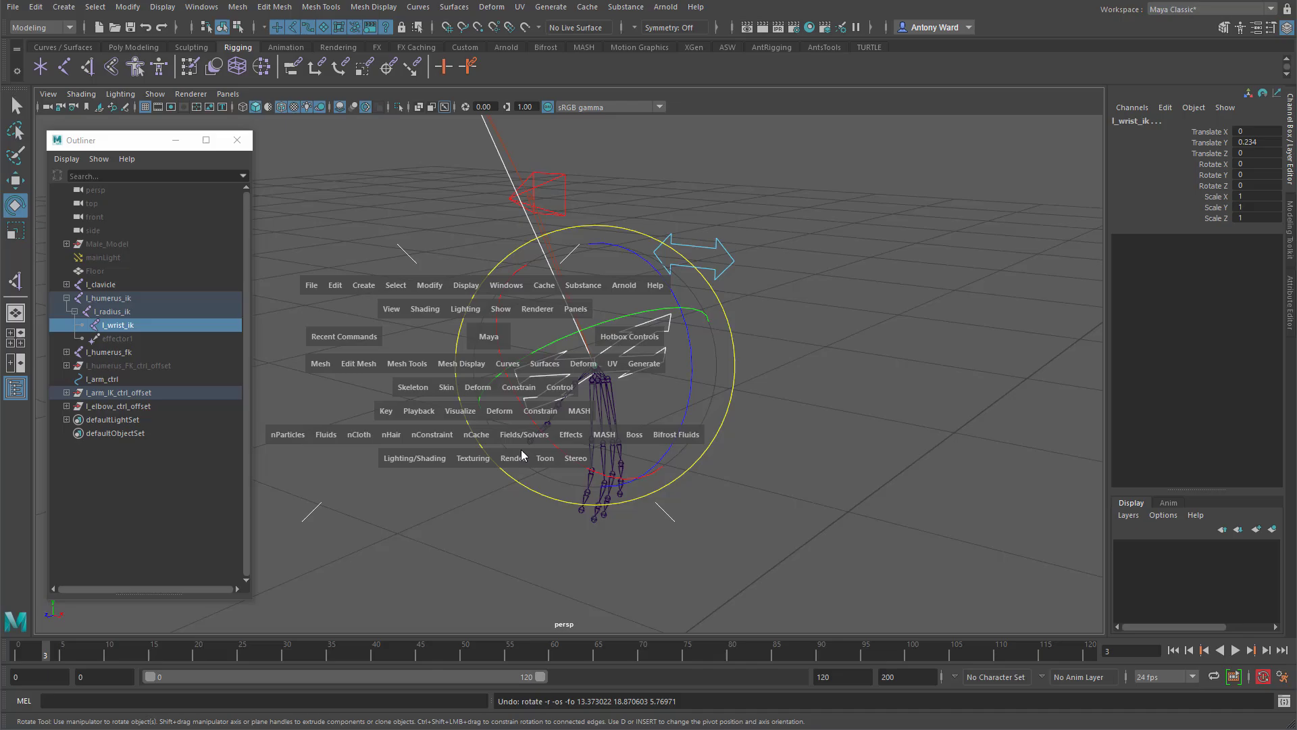
left_click(513, 389)
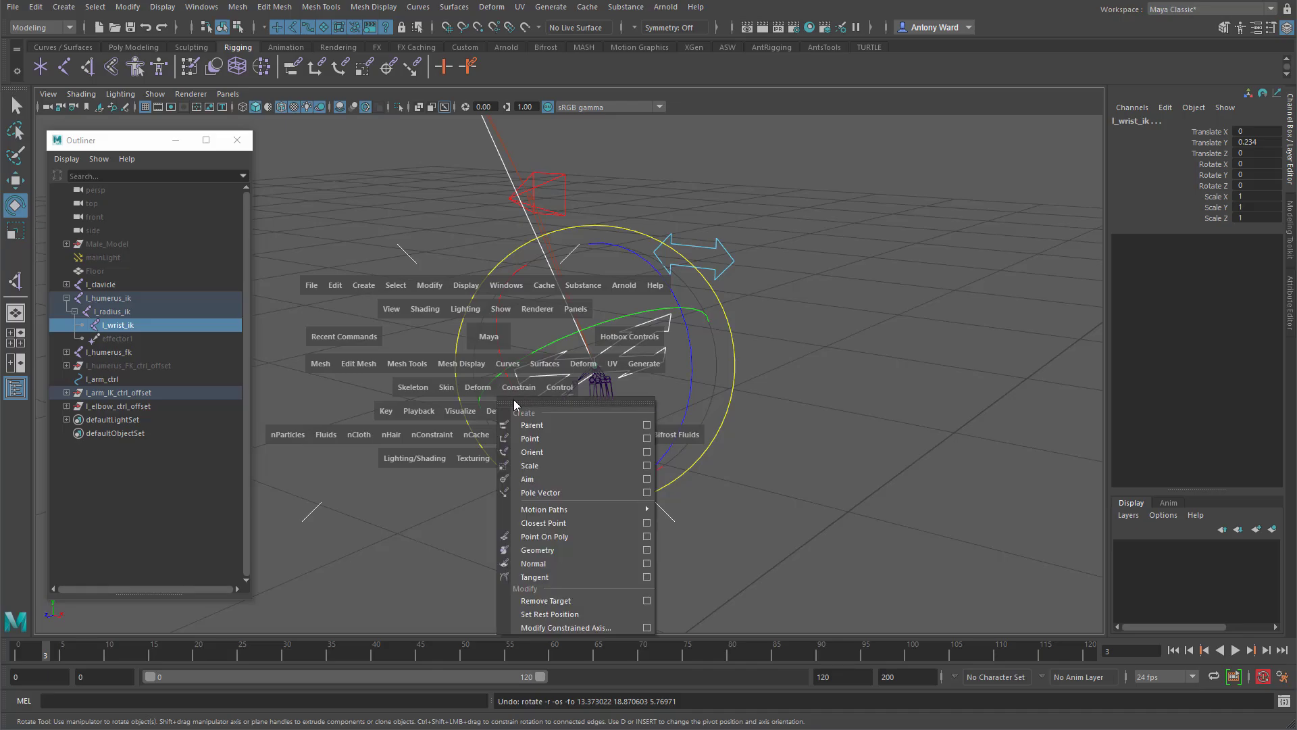
left_click(647, 453)
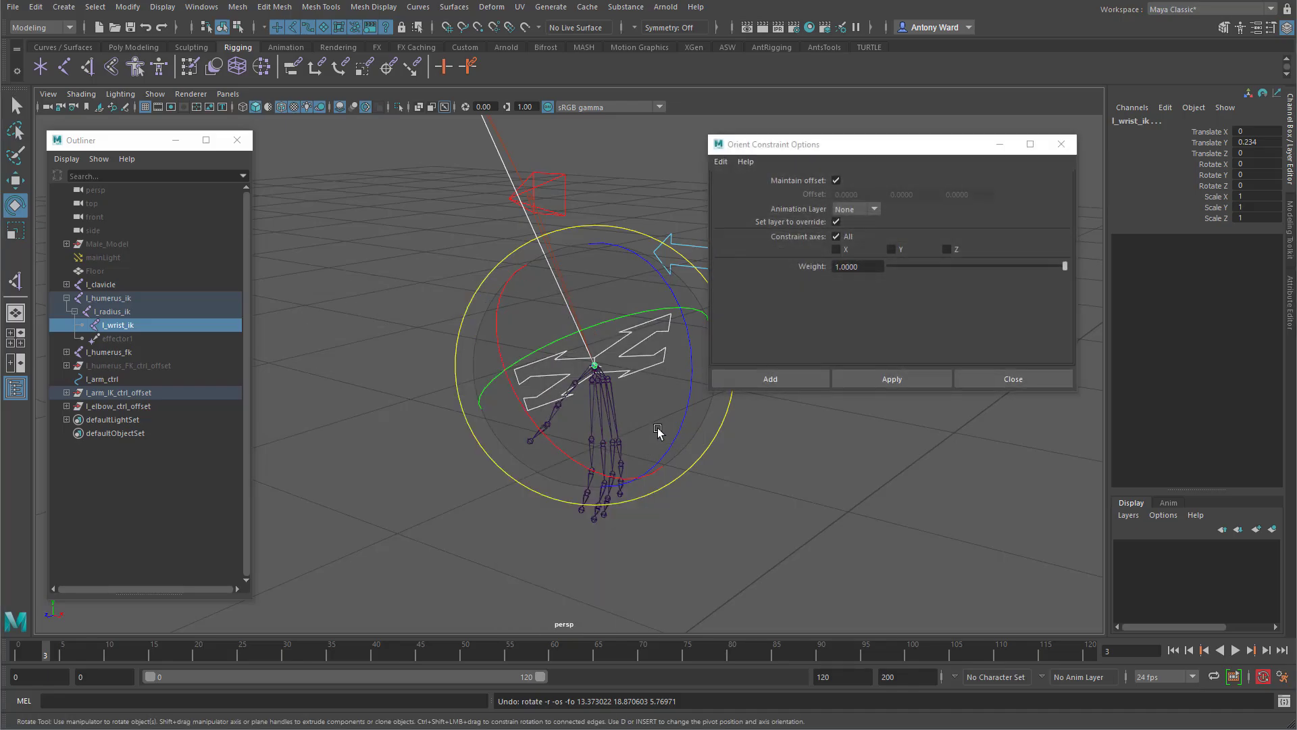
left_click(836, 180)
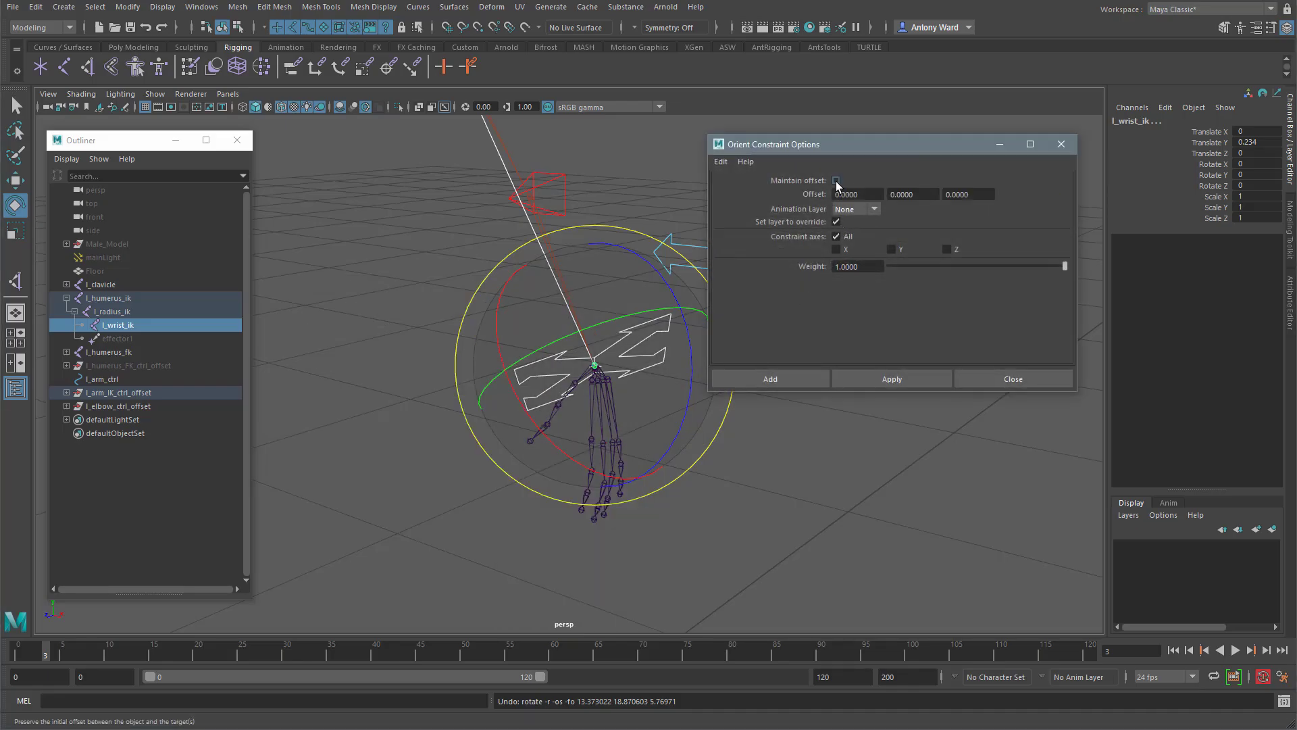
left_click(895, 379)
left_click(1013, 379)
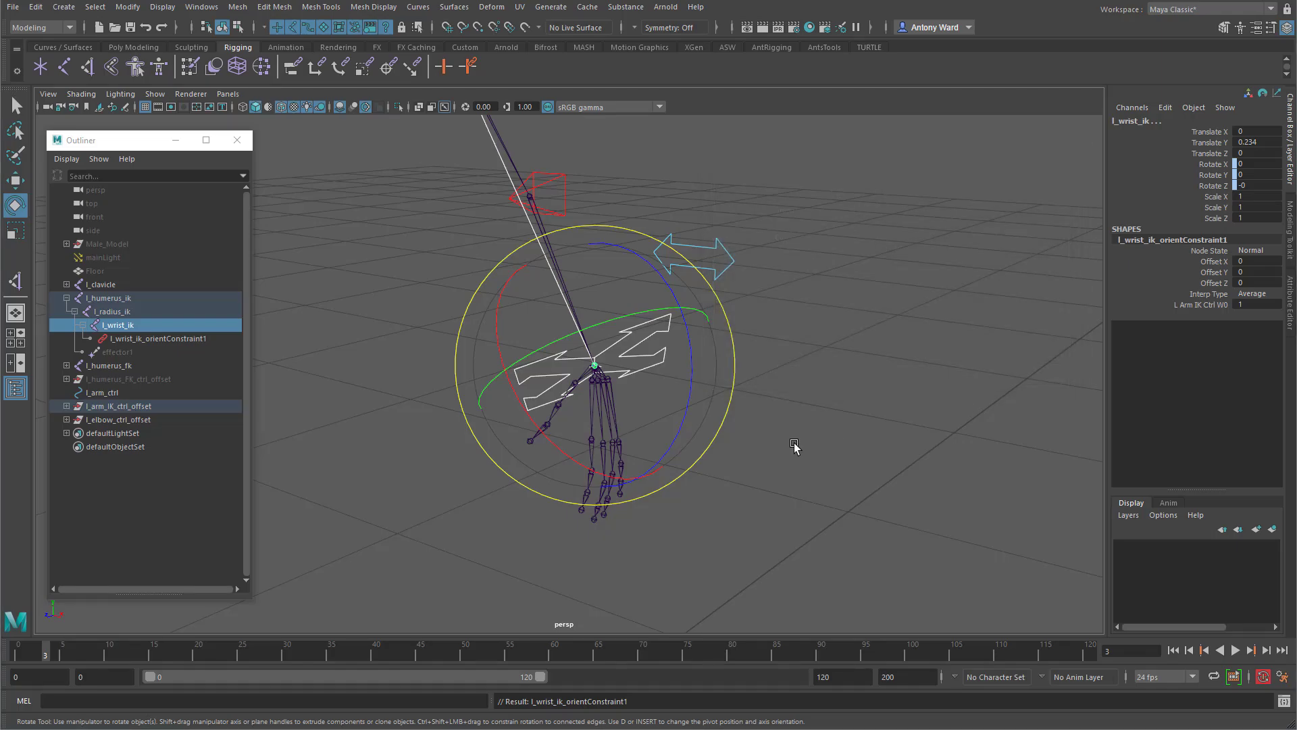
Rotate l_arm_IK_ctrl to test the new wrist orient constraint, and undo the rotation.
left_click(750, 437)
left_click(605, 397)
mouse_move(604, 397)
left_mouse_down()
mouse_move(594, 371)
mouse_move(515, 383)
mouse_move(637, 397)
mouse_move(575, 326)
mouse_move(597, 379)
left_mouse_up()
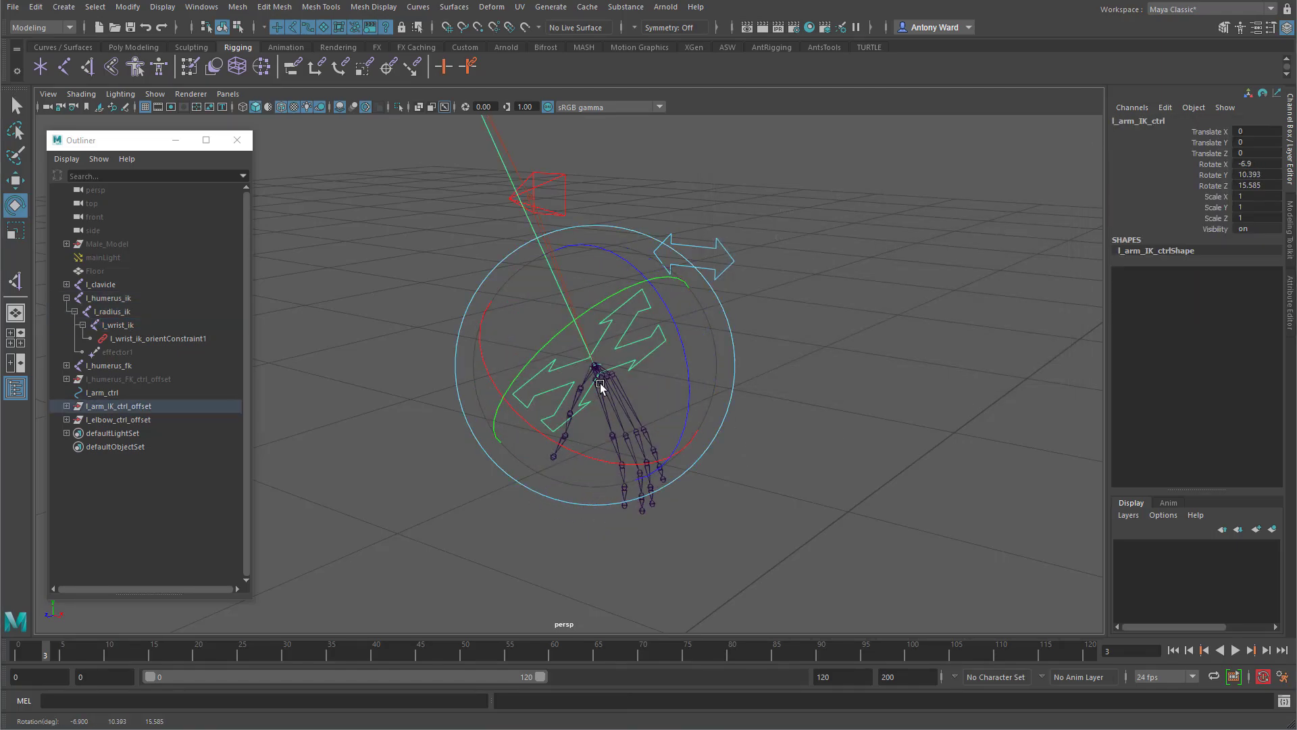
key("ctrl+z")
Move l_arm_IK_ctrl up to bend the arm and rotate it to turn the hand as a test.
right_click_drag(919, 440, 655, 422, "alt")
key("w")
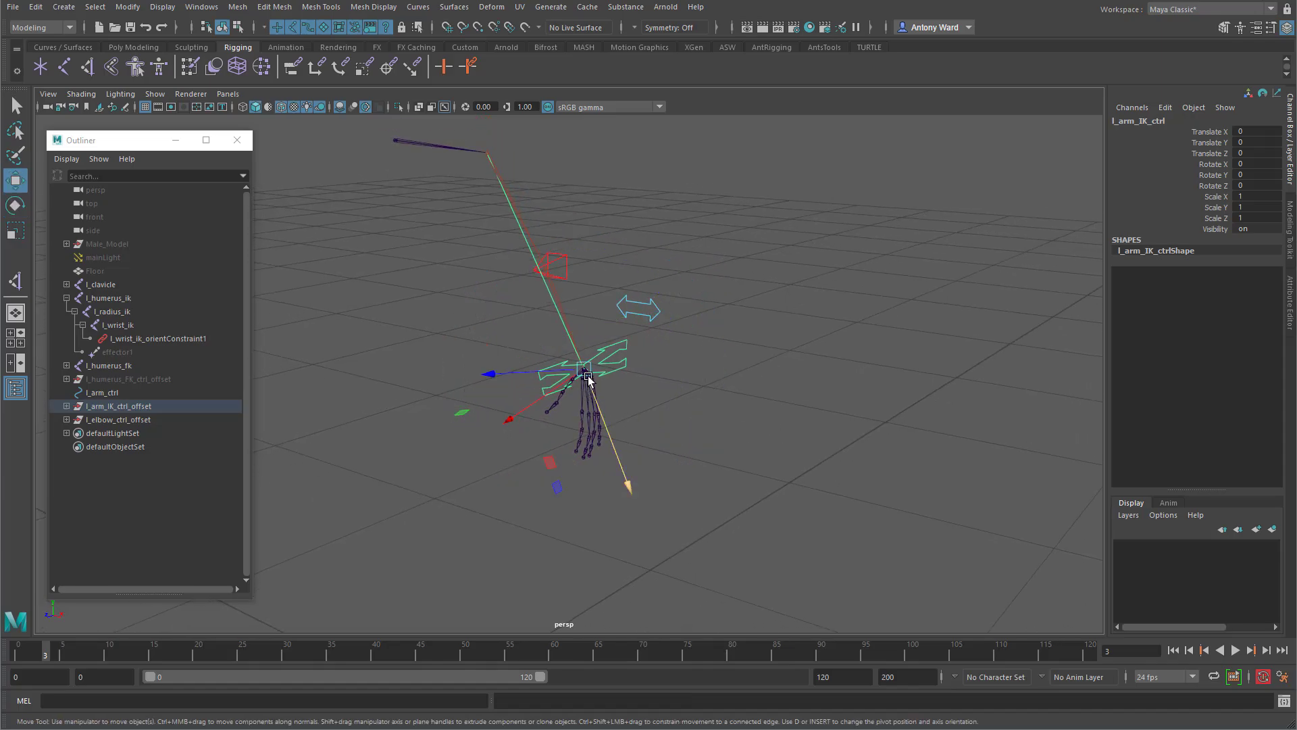
left_click_drag(585, 370, 679, 295)
key("e")
mouse_move(721, 336)
left_mouse_down()
mouse_move(728, 344)
mouse_move(704, 233)
mouse_move(625, 349)
mouse_move(744, 336)
left_mouse_up()
Undo the test moves and rotations of l_arm_IK_ctrl to restore the straight arm pose.
key("ctrl+z")
key("ctrl+z")
key("ctrl+z")
key("ctrl+z")
key("ctrl+z")
key("ctrl+z")
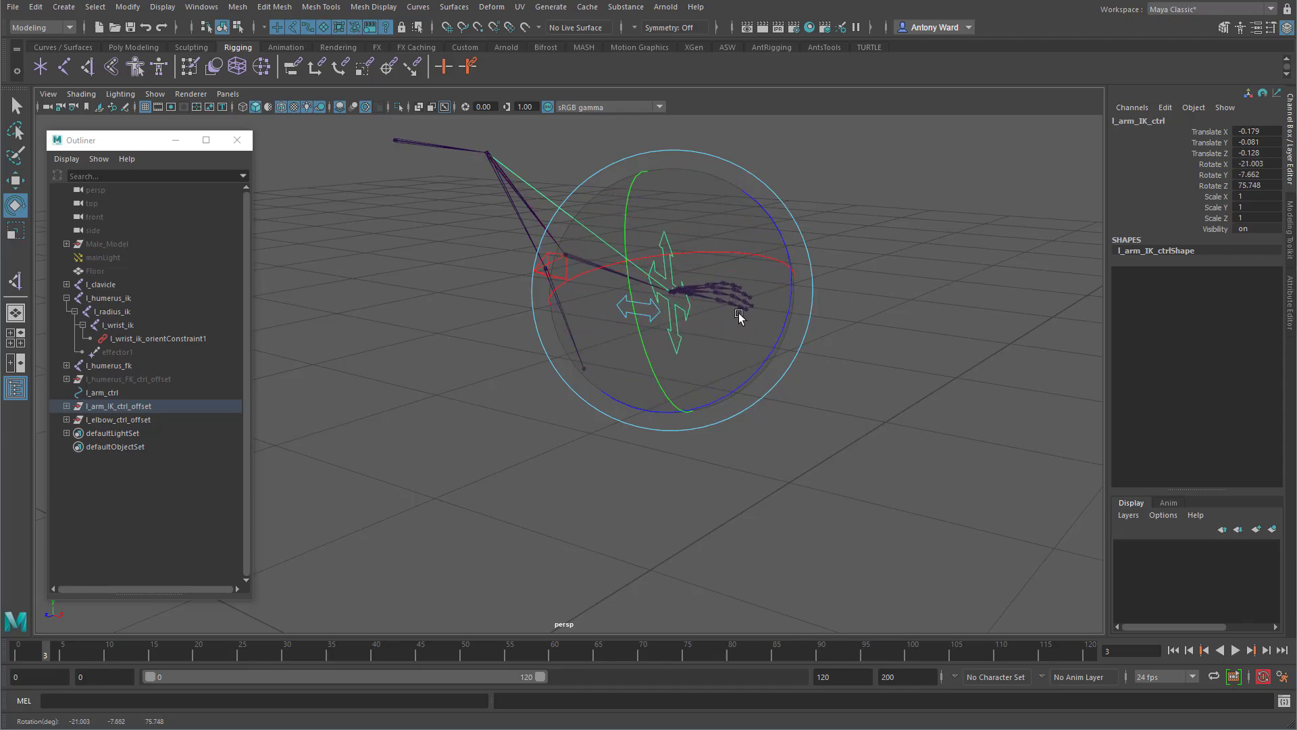
key("ctrl+z")
key("ctrl+z")
key("ctrl+z")
key("ctrl+z")
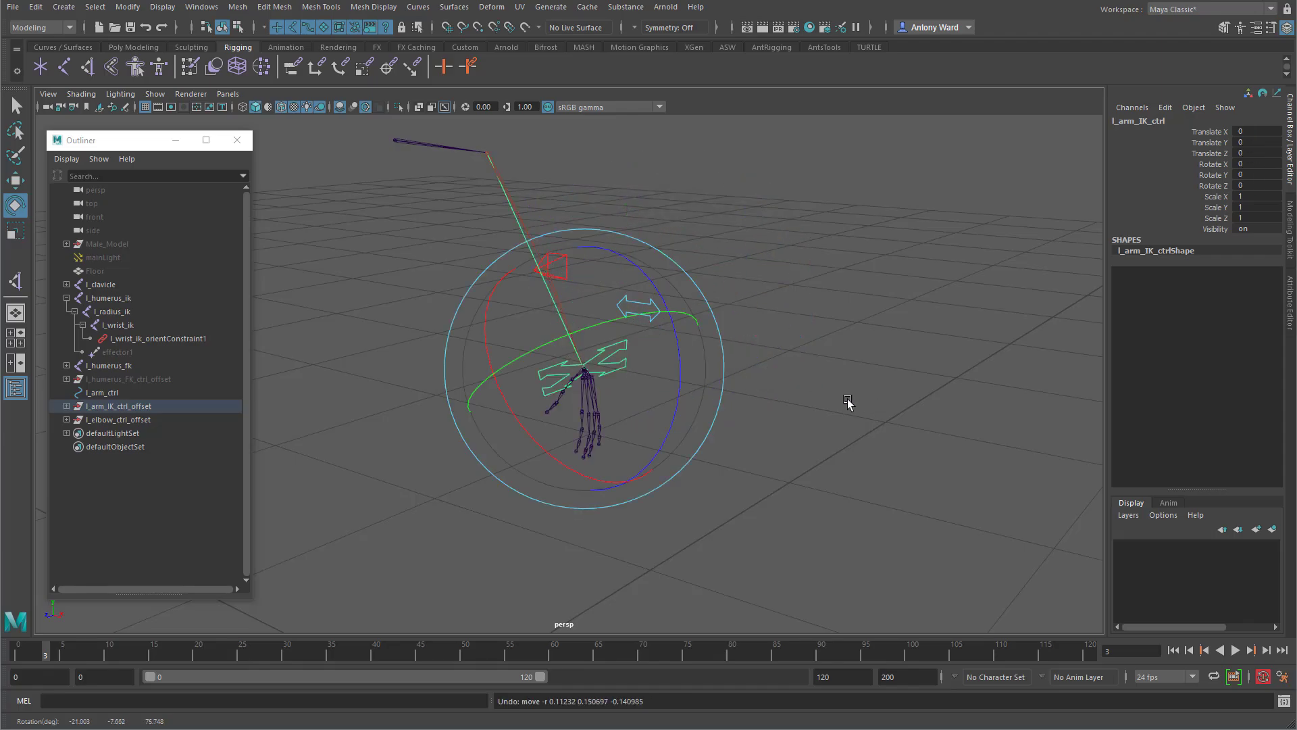
key("ctrl+z")
key("ctrl+z")
key("ctrl+z")
key("ctrl+z")
key("ctrl+z")
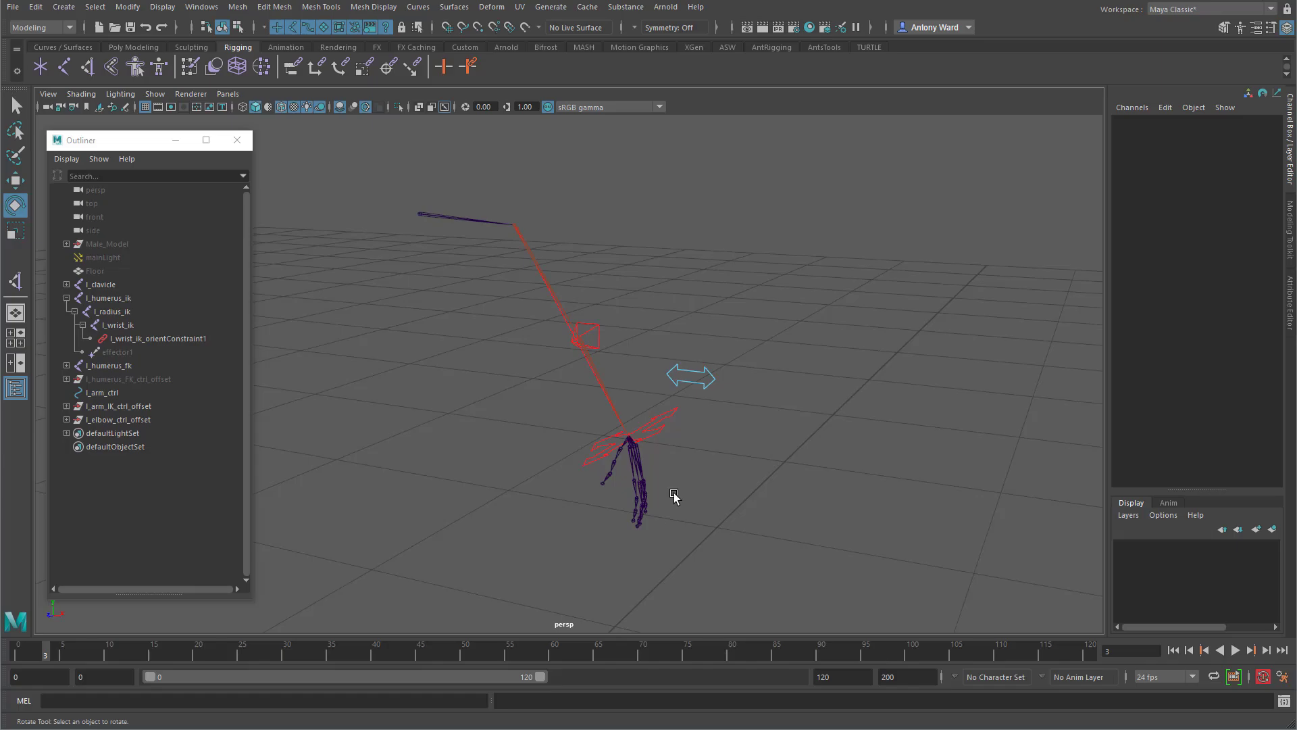
left_click_drag(674, 497, 880, 445, "alt")
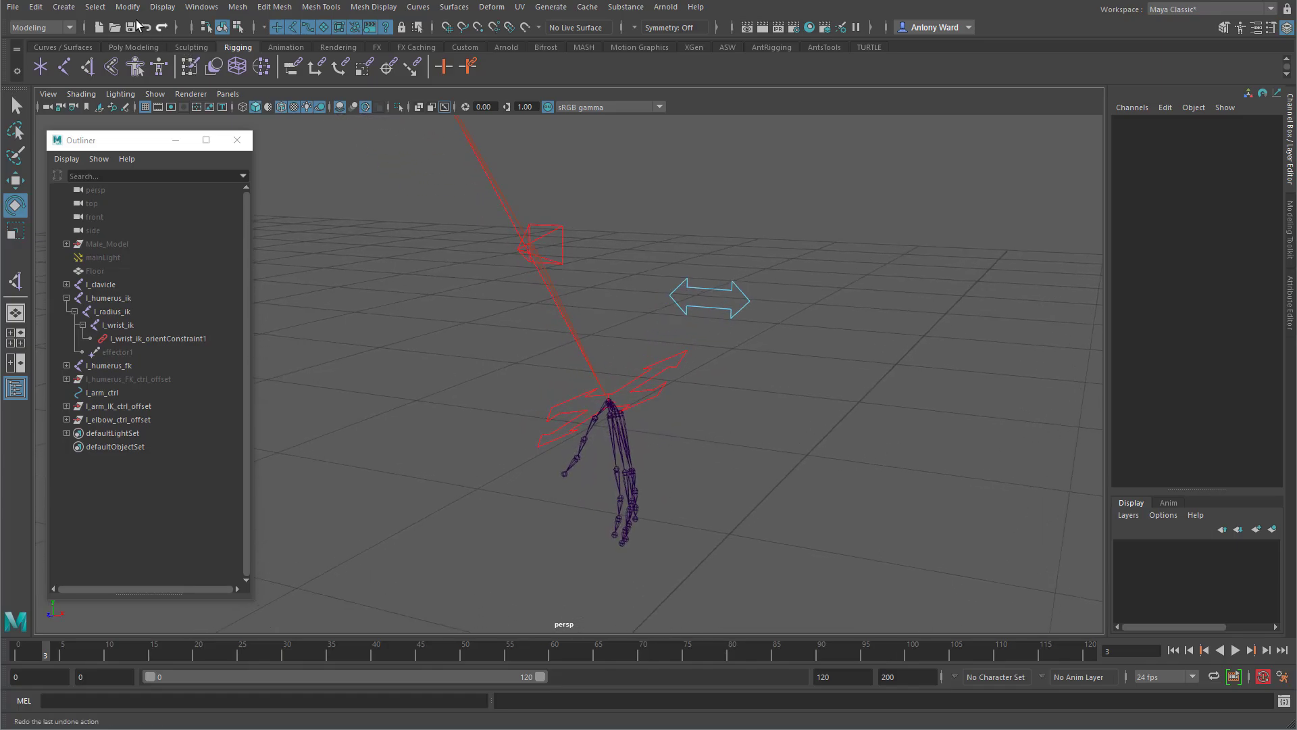
Draw a straight two-point curve with the EP Curve Tool on the grid beside the arm, snapping its points to grid intersections.
left_click(66, 8)
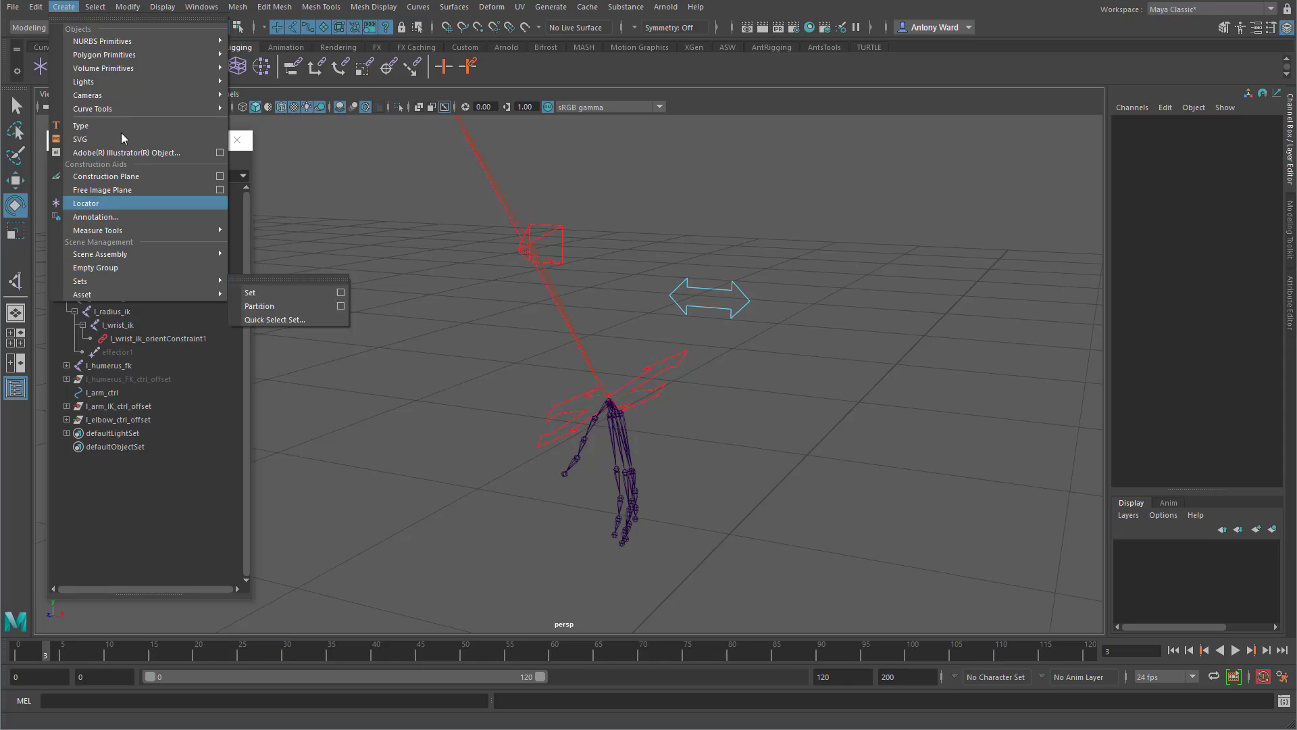
mouse_move(154, 115)
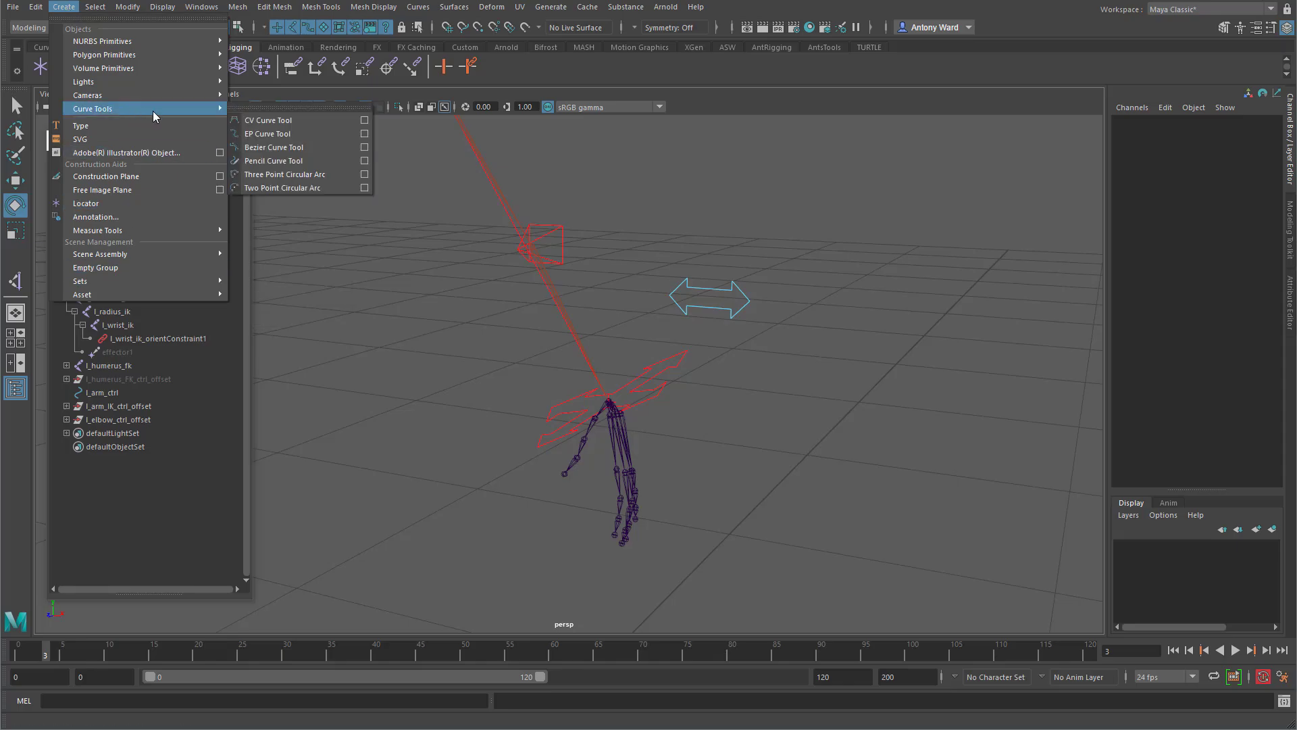
left_click(290, 135)
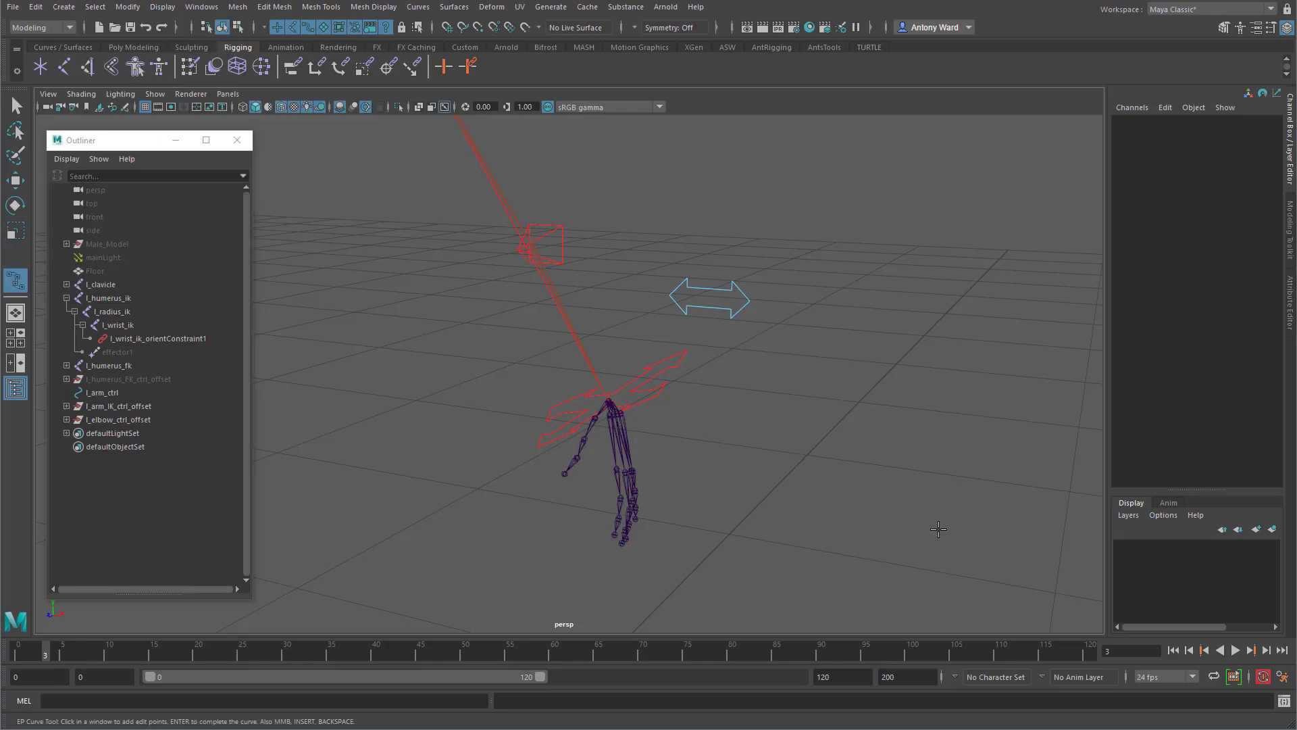
left_click_drag(378, 473, 745, 506, "alt")
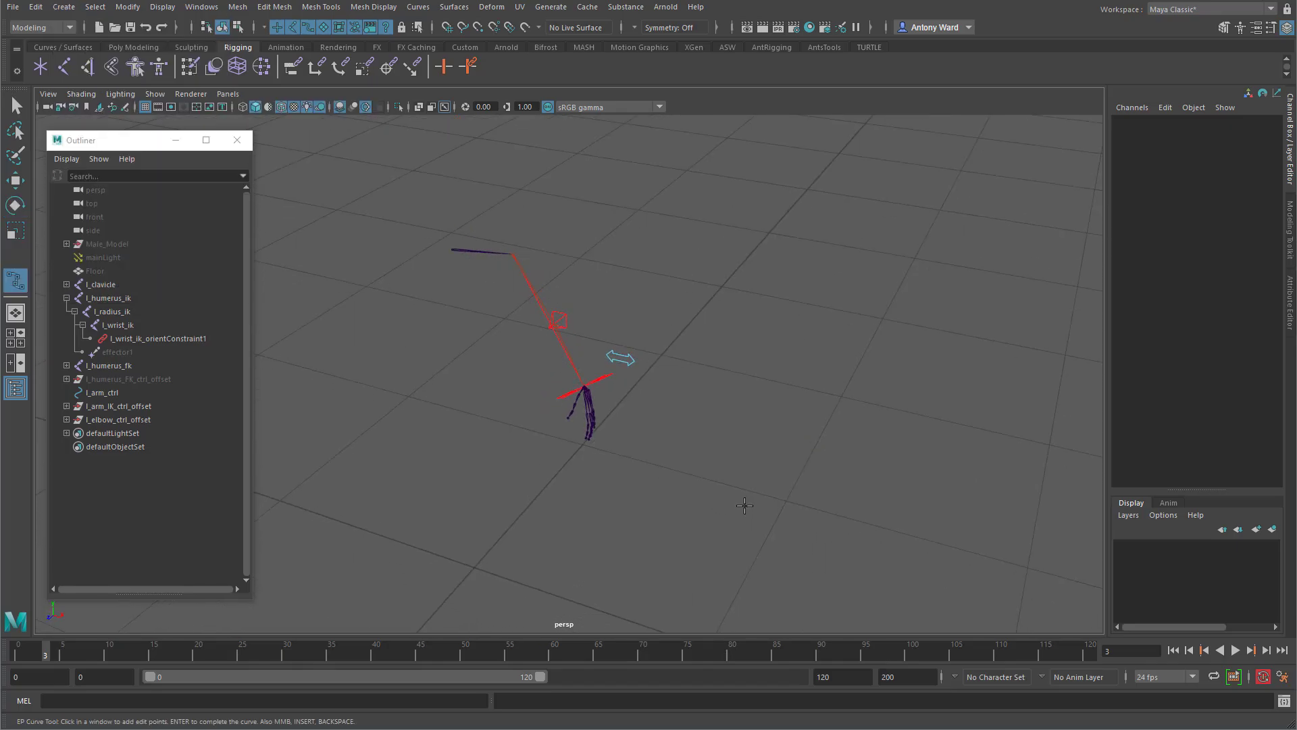
key("x")
left_click(786, 501)
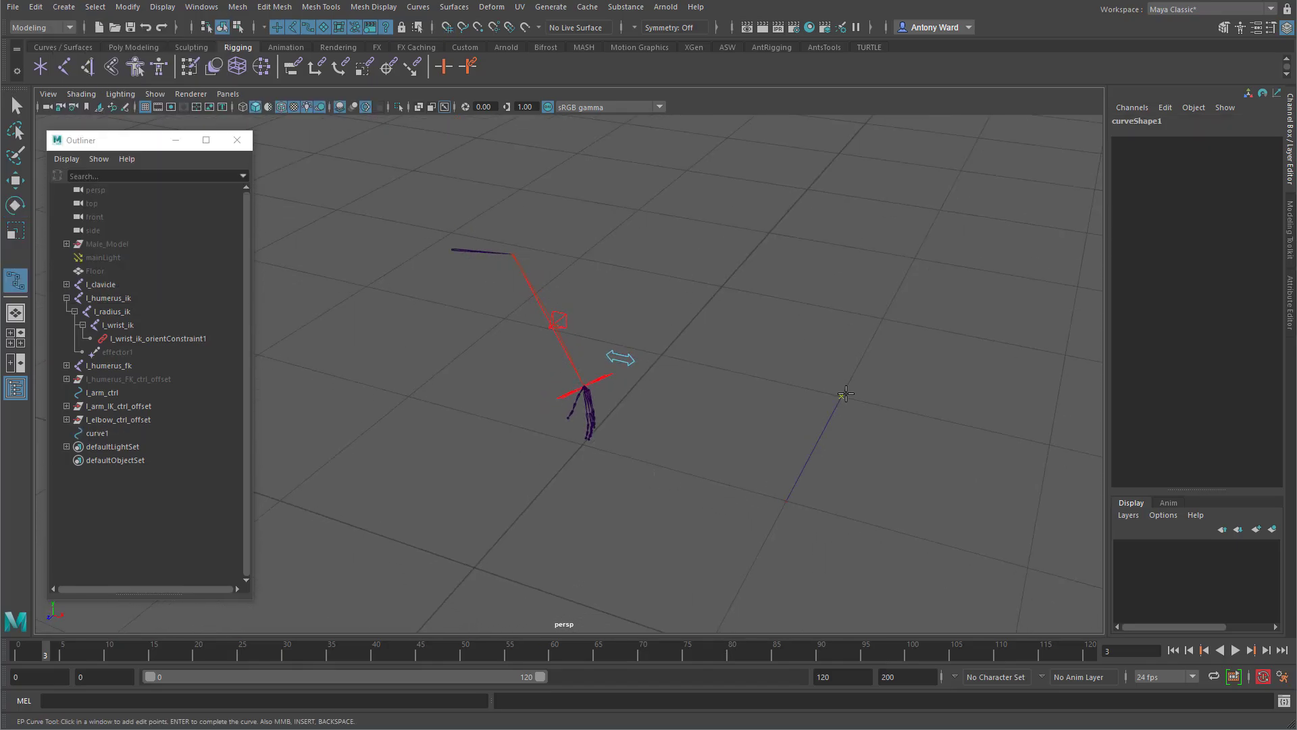
key("Return")
key("w")
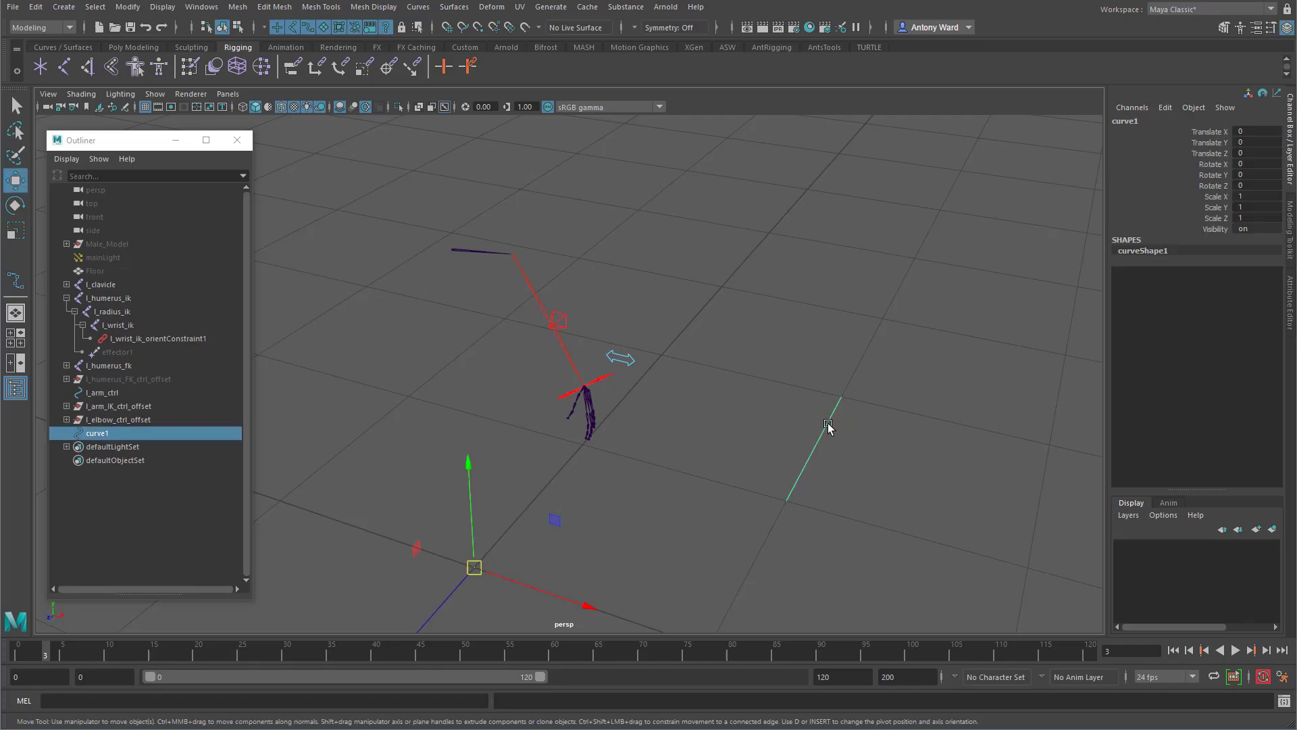
Snap the near control vertex of the new curve onto the left wrist joint.
right_click_drag(828, 425, 777, 421)
left_click(785, 499)
middle_click_drag(719, 500, 708, 488, "alt")
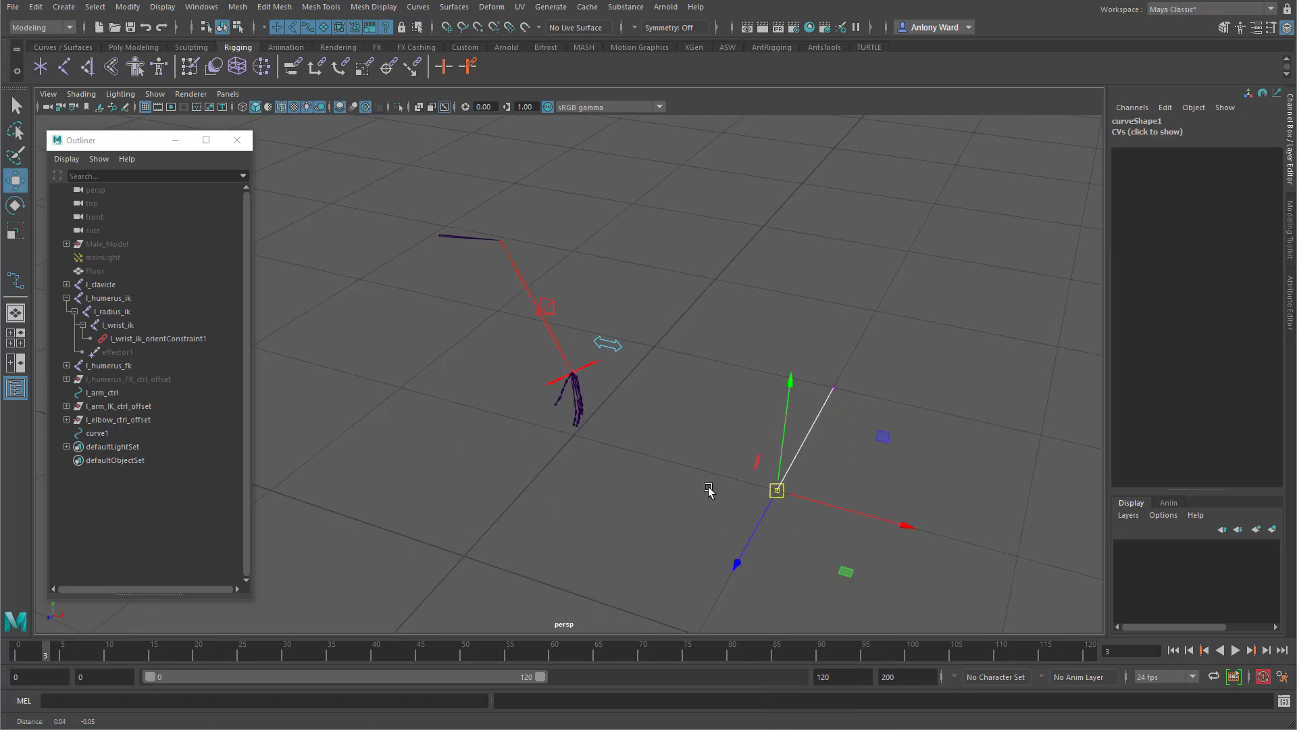
left_click_drag(708, 488, 943, 446, "alt")
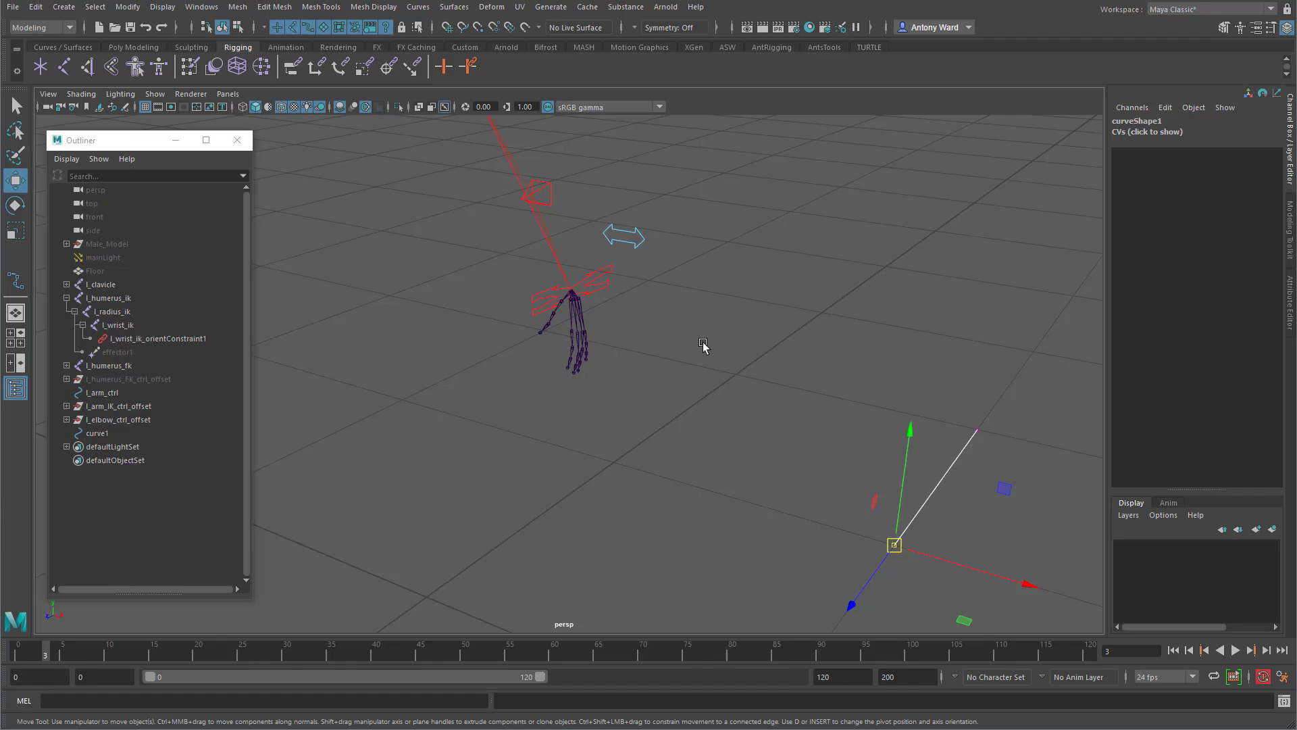
middle_click_drag(579, 298, 573, 293)
Snap the curve's other control vertex onto the middle of the double-headed arrow control l_arm_ctrl.
left_click(978, 429)
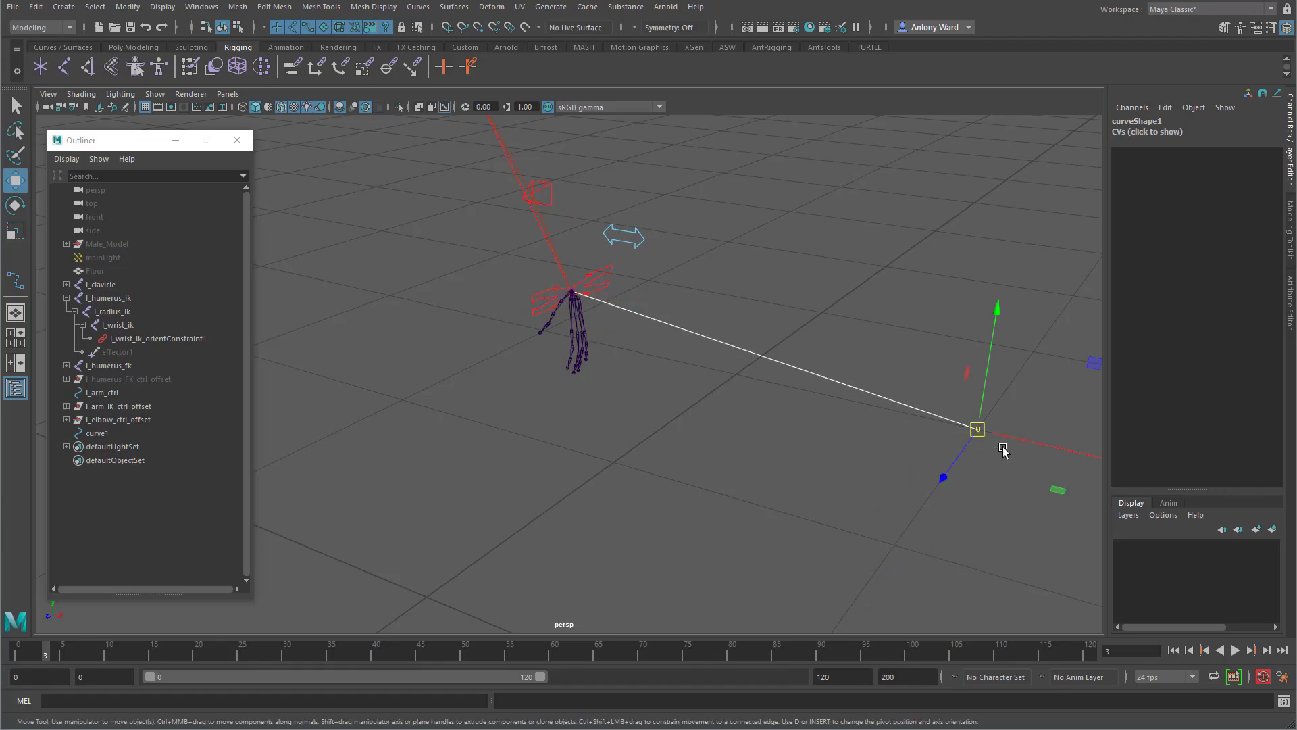
key("v")
middle_click(629, 244)
middle_click_drag(629, 244, 623, 238)
left_click_drag(484, 286, 510, 274, "alt")
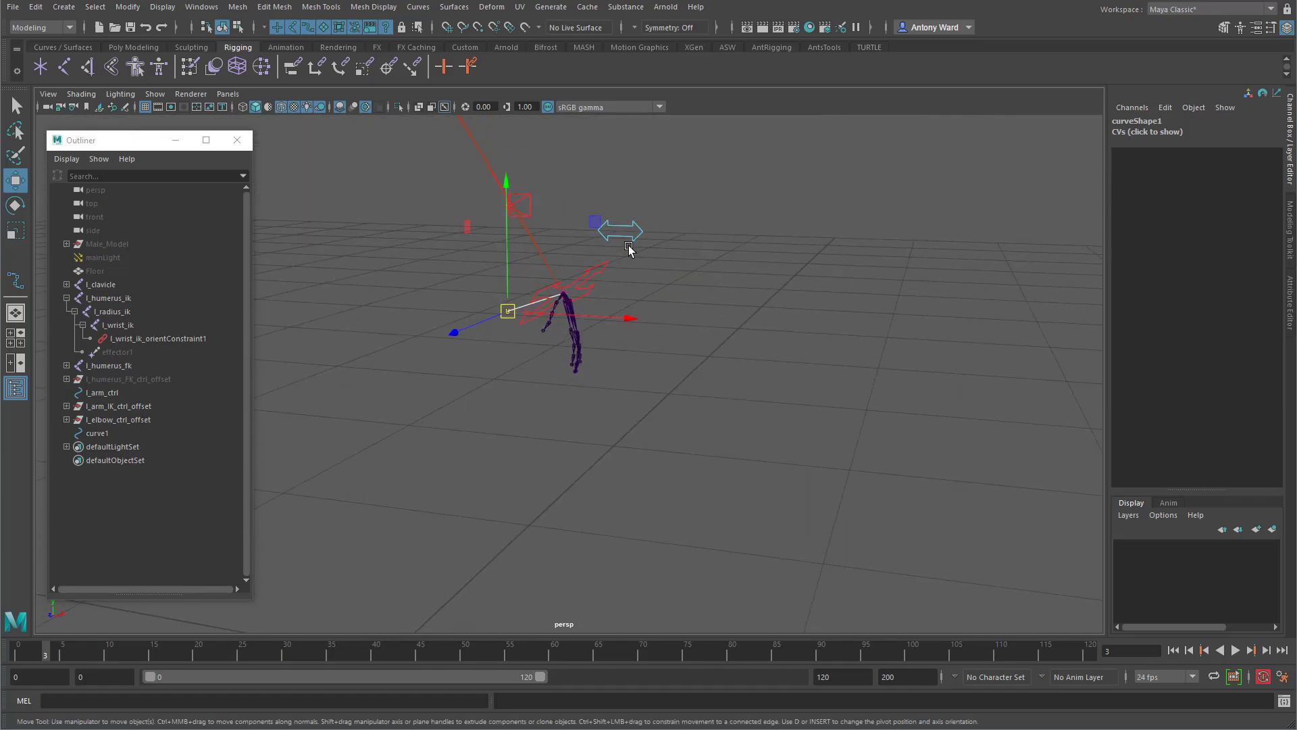
key("v")
middle_click_drag(627, 241, 620, 237)
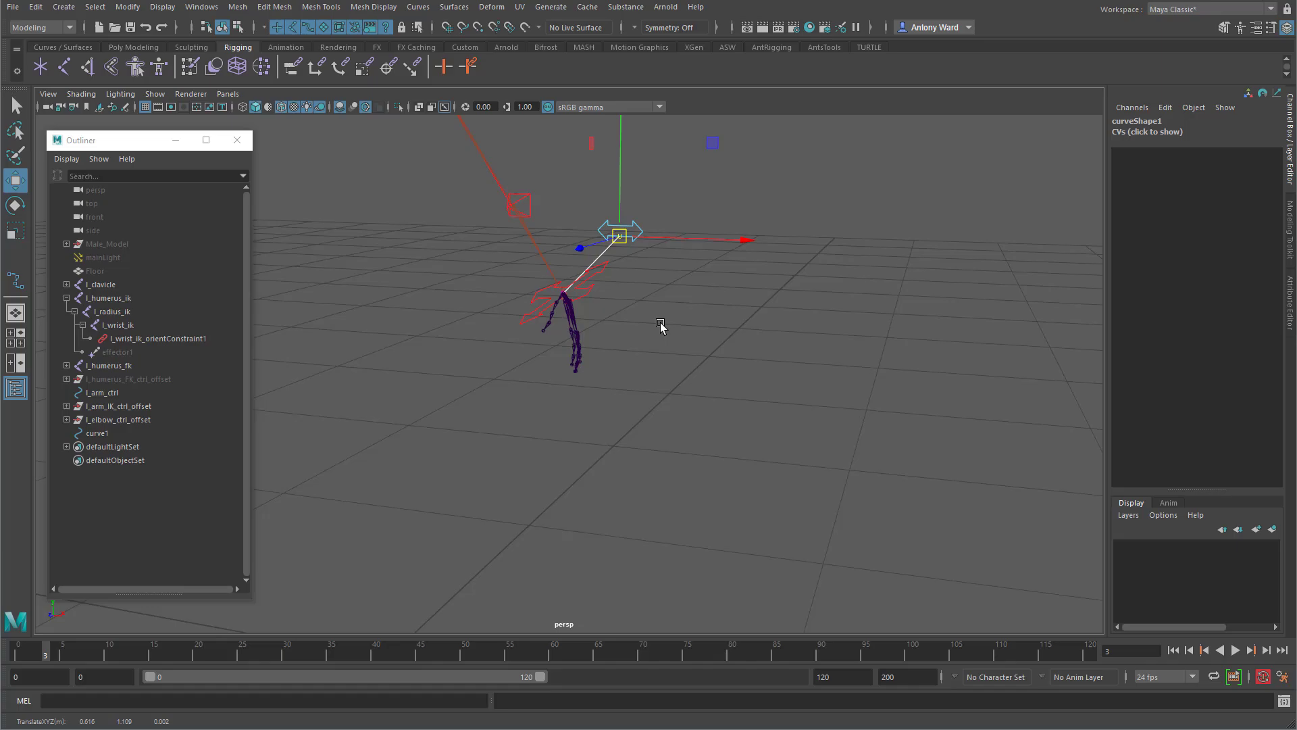
key("f")
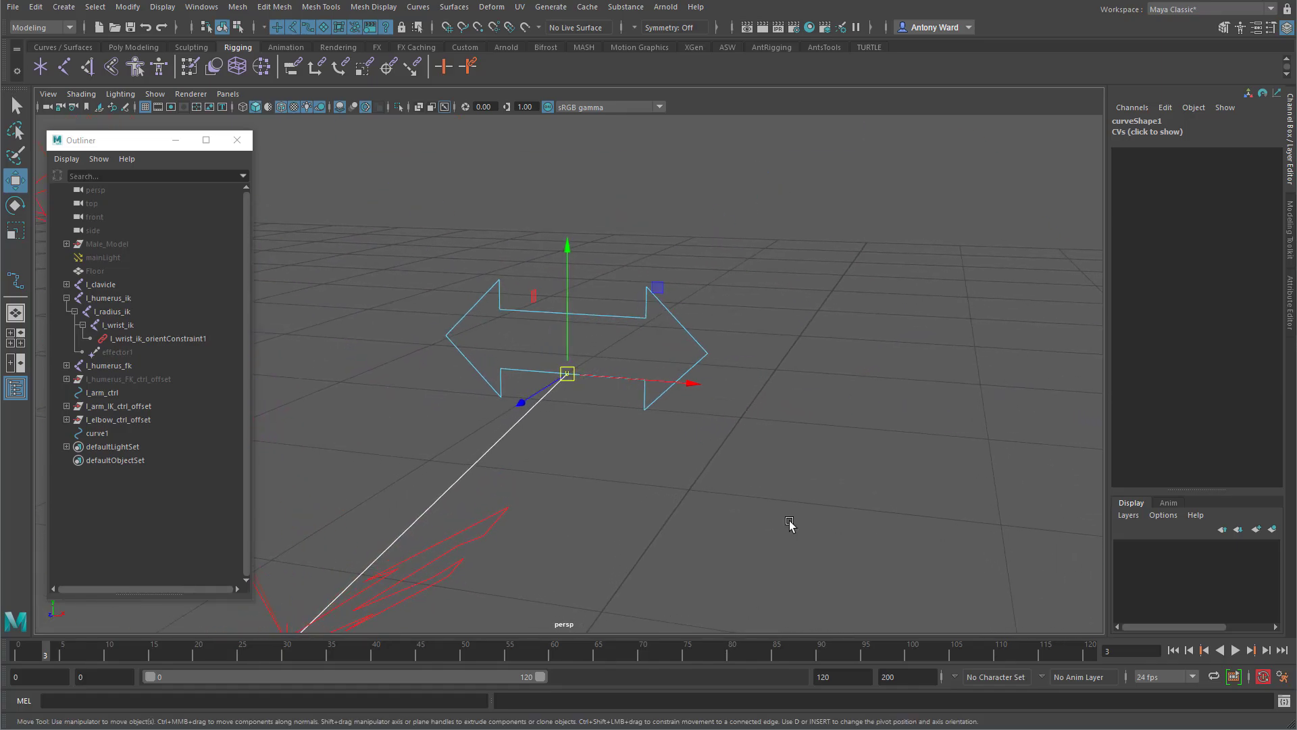
left_click_drag(789, 524, 698, 377, "alt")
left_click_drag(770, 570, 718, 497, "alt")
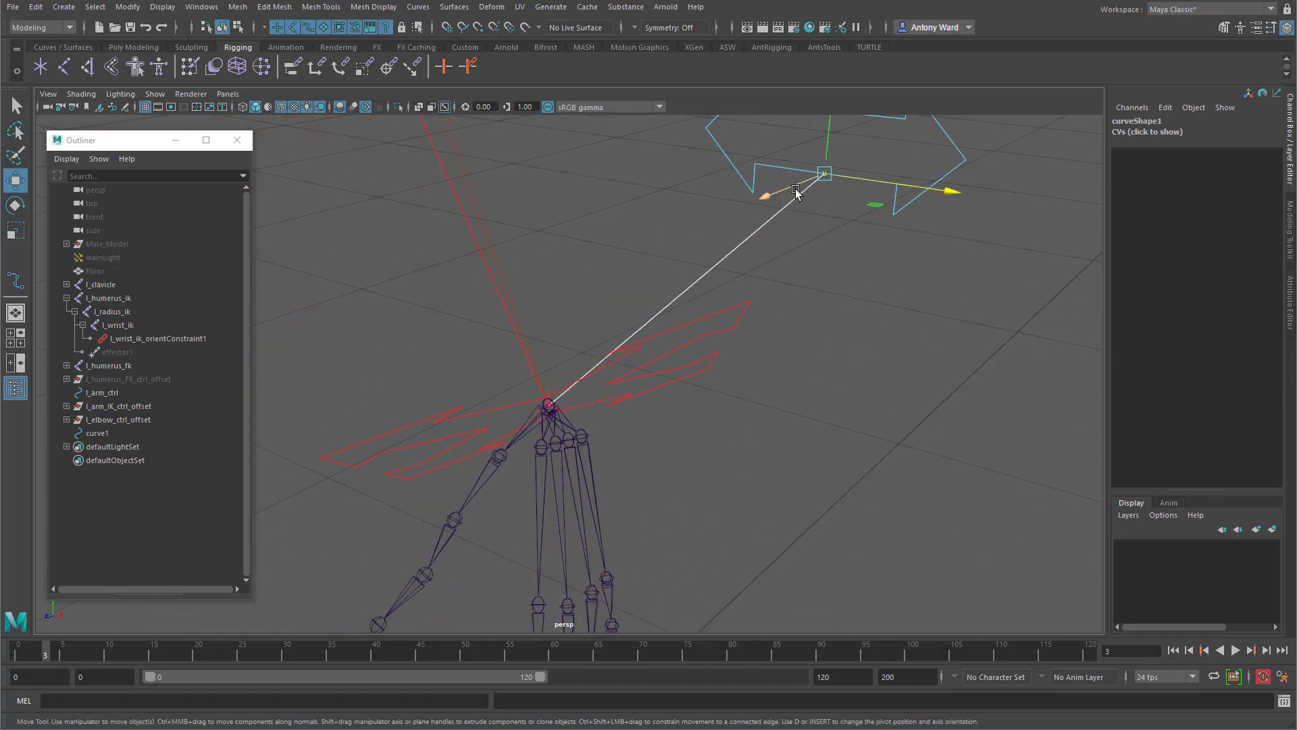
Return the curve to object selection and inspect how it connects the wrist joint to the arrow control.
right_click_drag(789, 204, 602, 440)
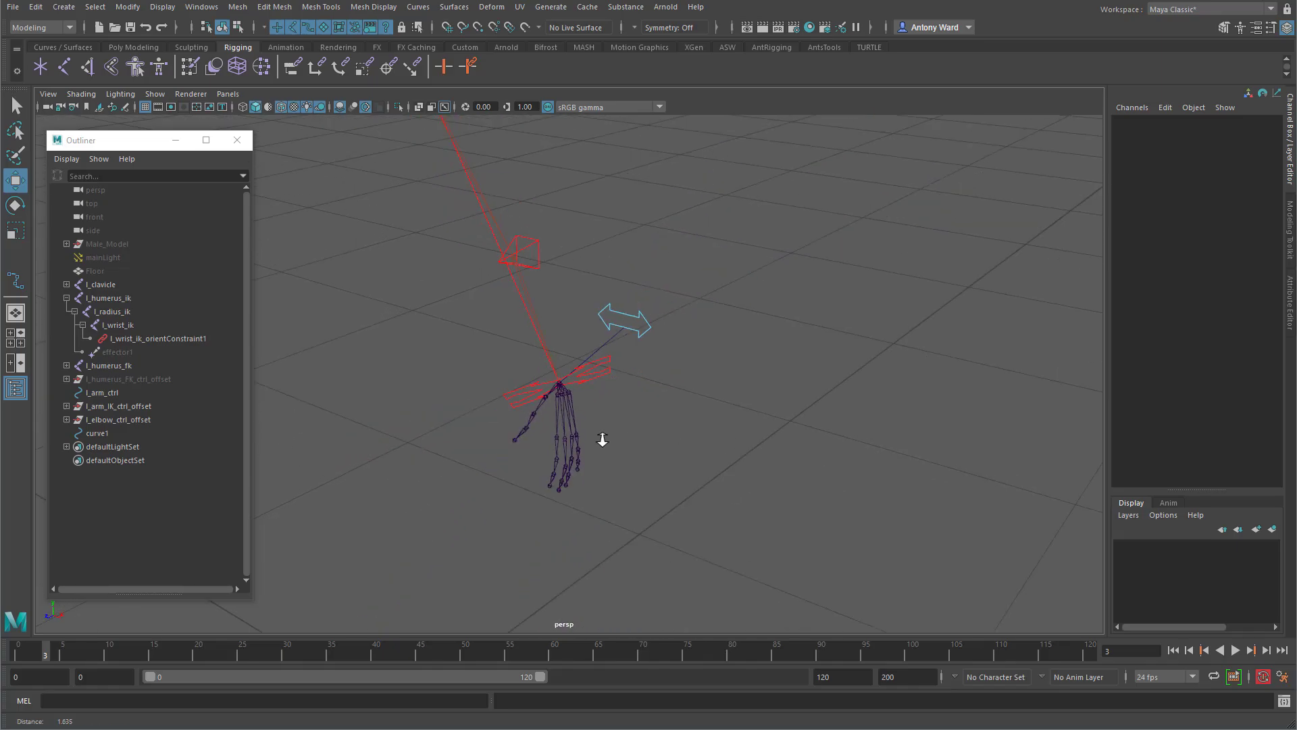
left_click_drag(602, 440, 646, 437, "alt")
right_click_drag(646, 438, 942, 367, "alt")
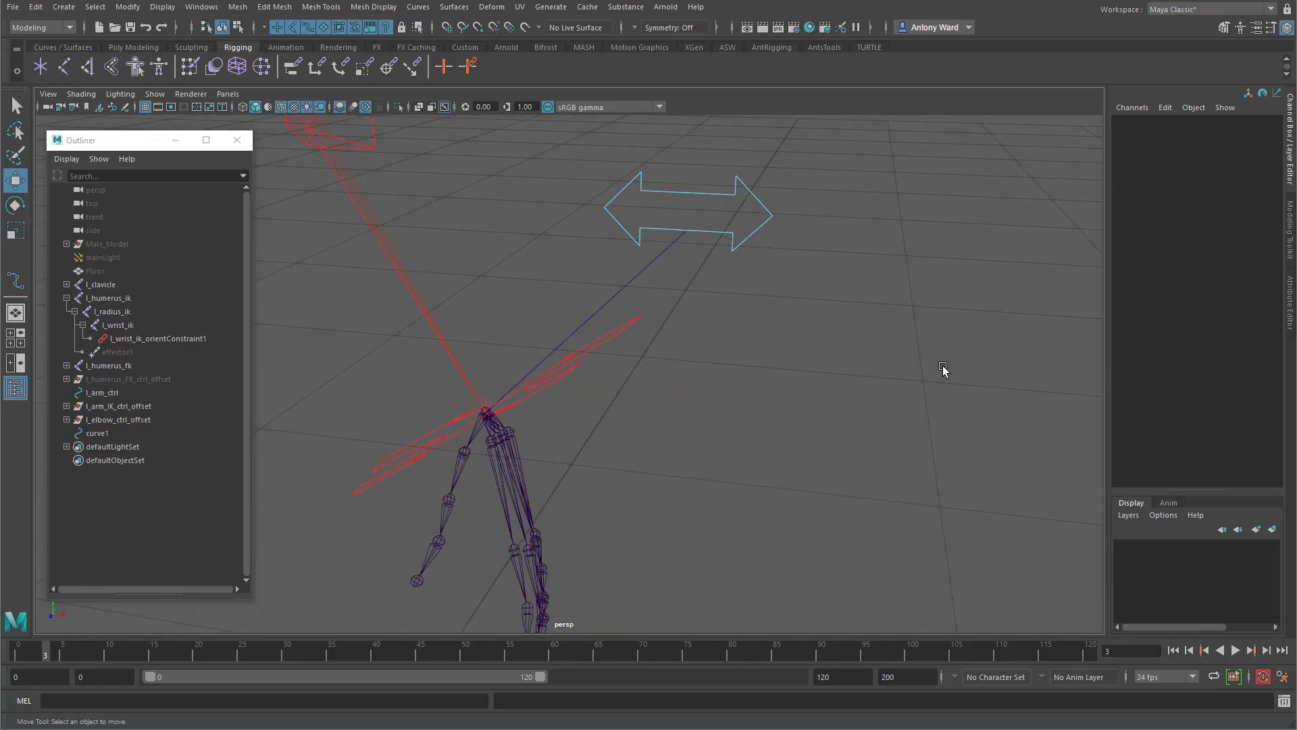
left_click(649, 269)
right_click_drag(650, 268, 611, 274)
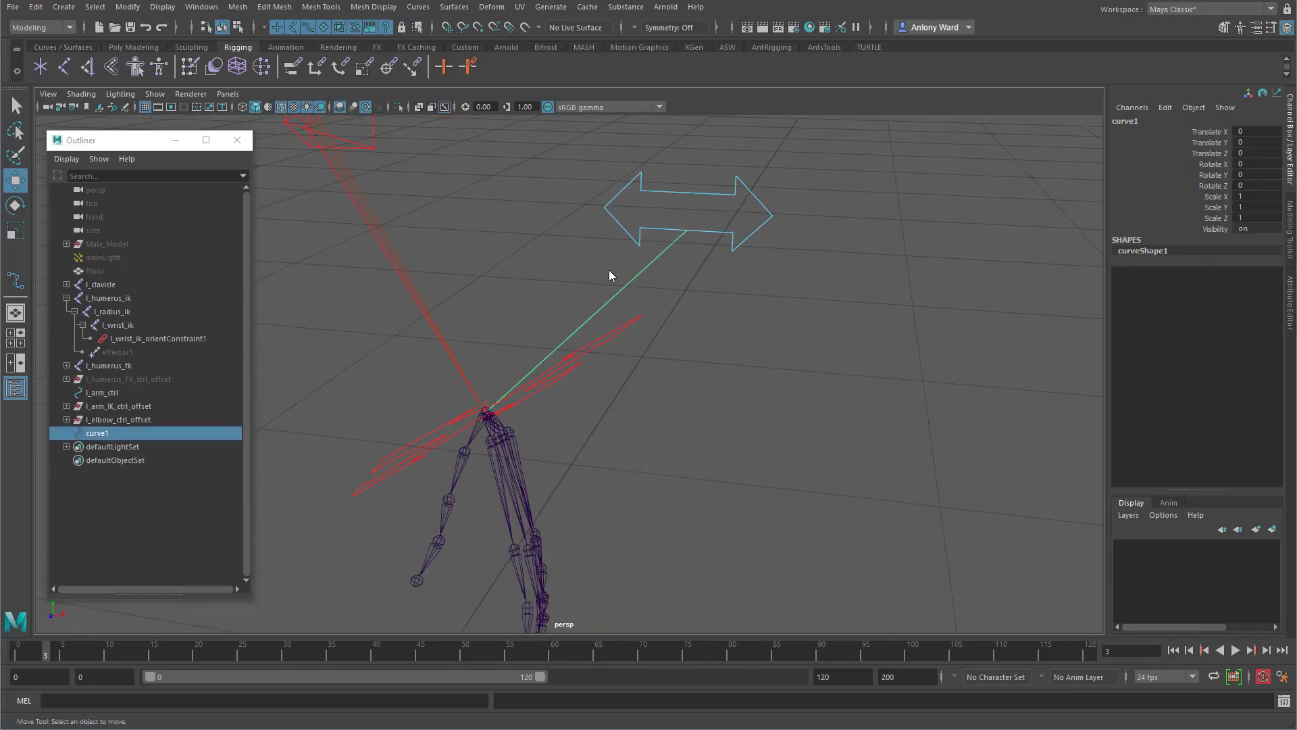
left_click_drag(483, 434, 465, 417, "alt")
middle_click_drag(465, 417, 493, 362, "alt")
right_click_drag(493, 362, 639, 363, "alt")
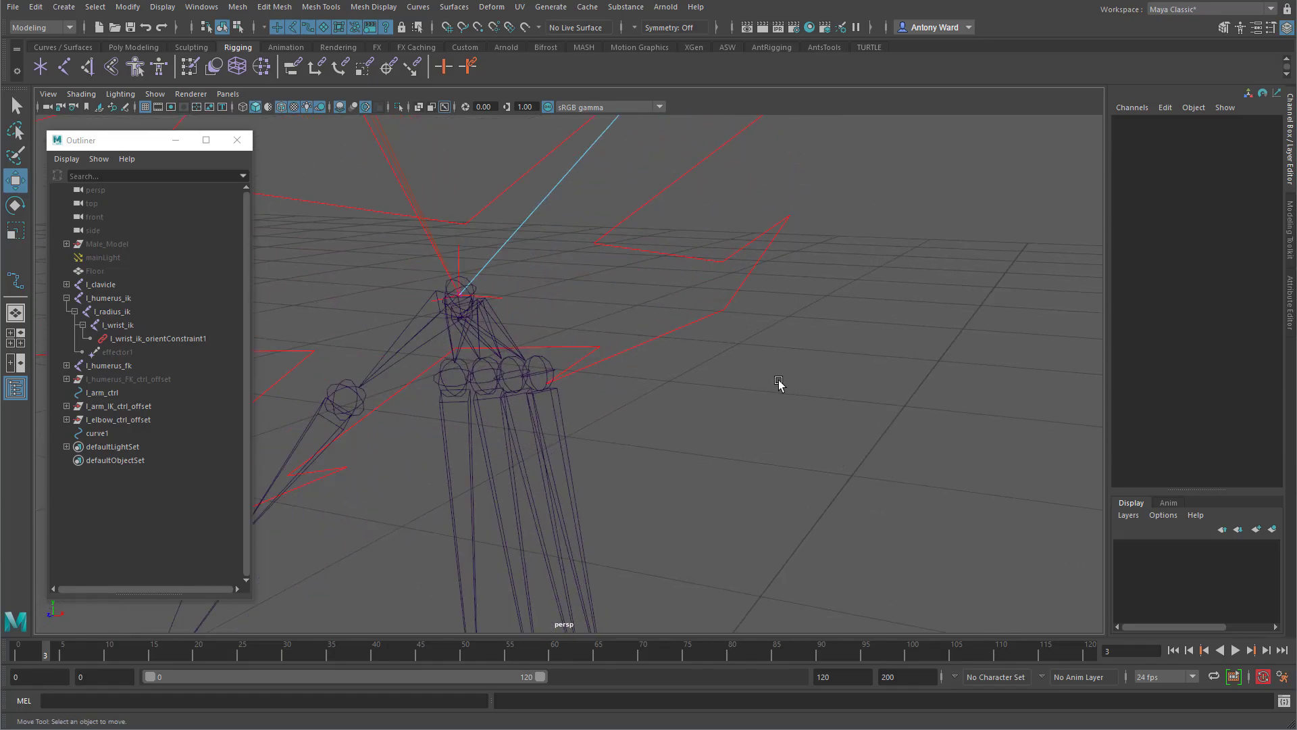
right_click_drag(779, 385, 579, 376, "alt")
left_click_drag(579, 376, 600, 374, "alt")
right_click_drag(638, 284, 703, 264)
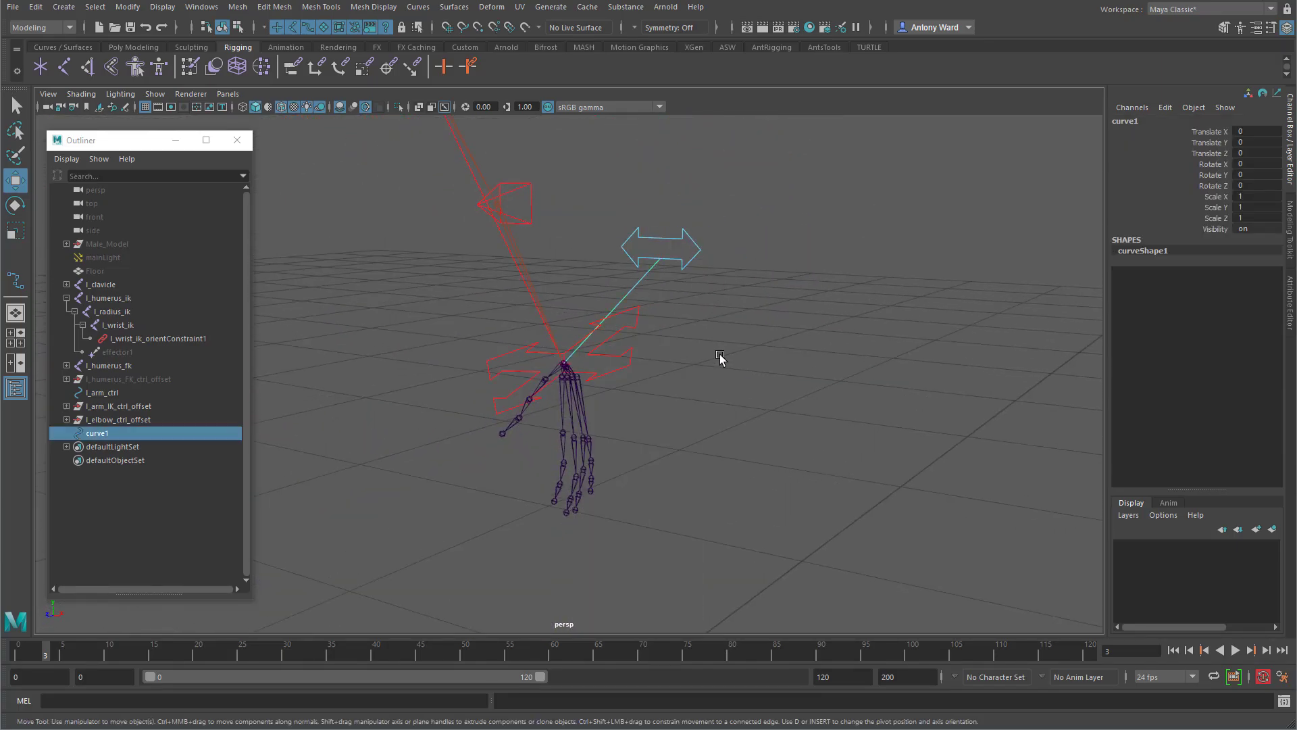
Move l_arm_IK_ctrl as a test against the new curve, and undo the move.
left_click(721, 359)
left_click(632, 348)
left_click_drag(560, 361, 516, 295)
key("ctrl+z")
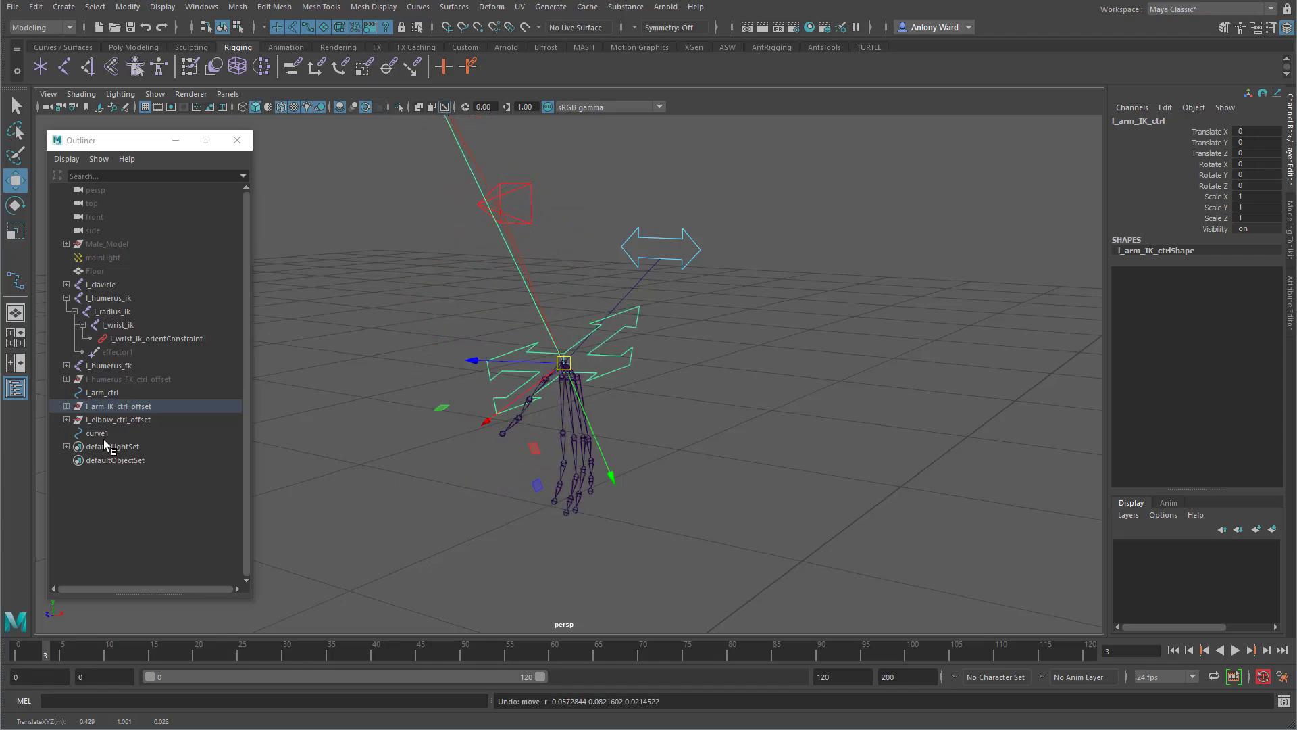
Hide the l_humerus_fk and l_humerus_ik joint chains.
left_click(113, 366)
left_click(109, 300, "ctrl")
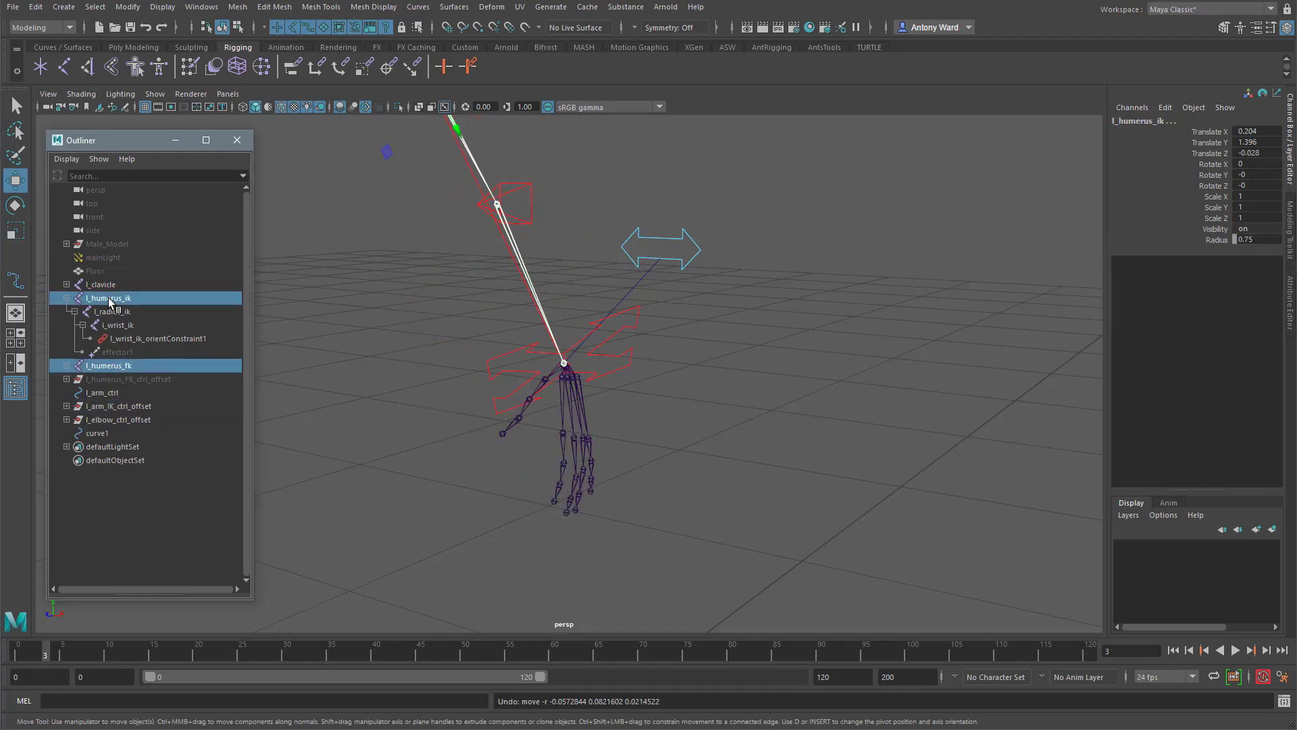
key("ctrl+h")
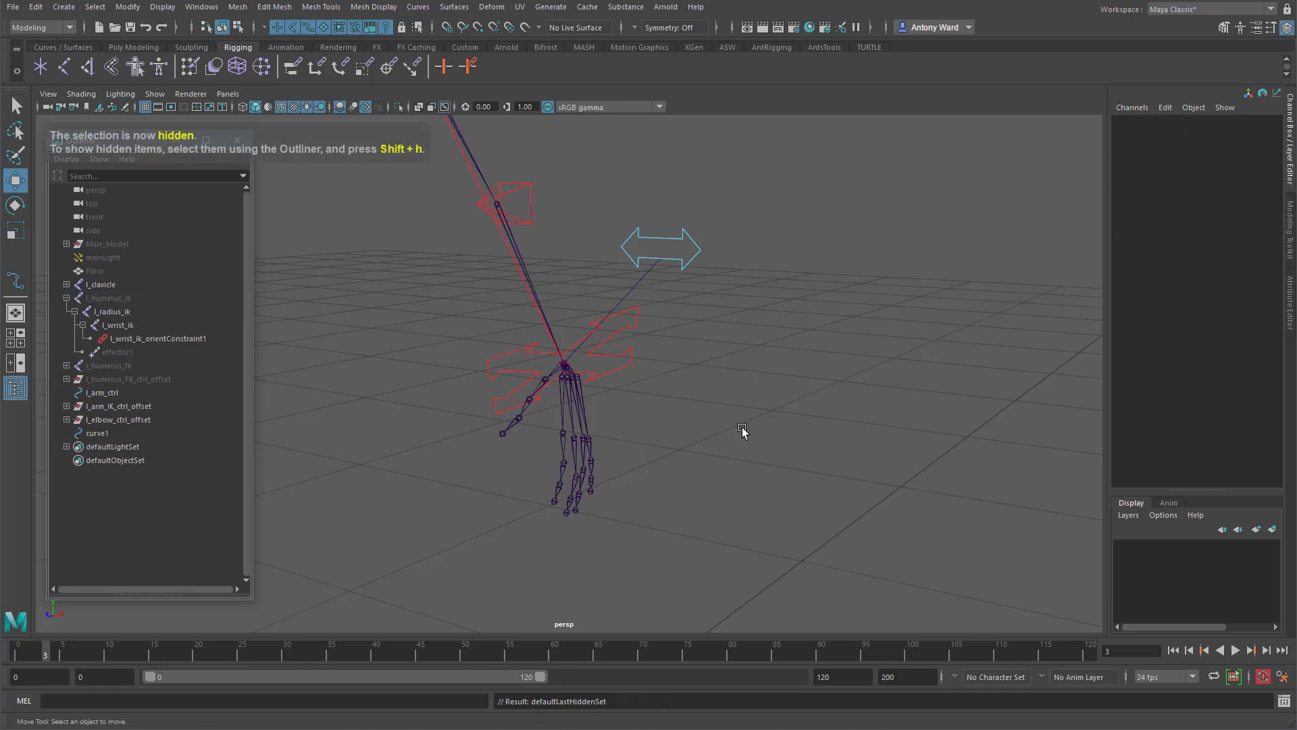
middle_click_drag(683, 396, 700, 438, "alt")
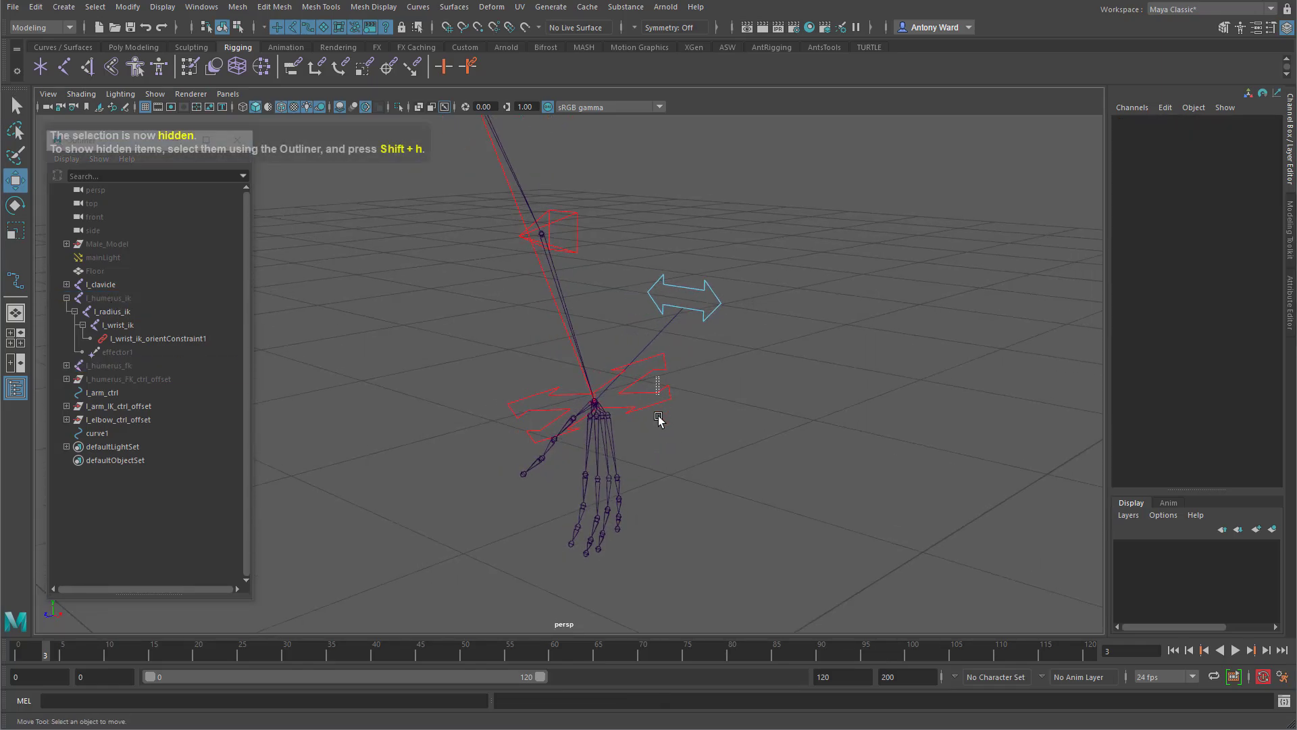
Move l_arm_IK_ctrl away from the curve's wrist end so the arm bends, undoing the first attempt and repeating the move.
left_click(594, 402)
left_click_drag(594, 400, 469, 371)
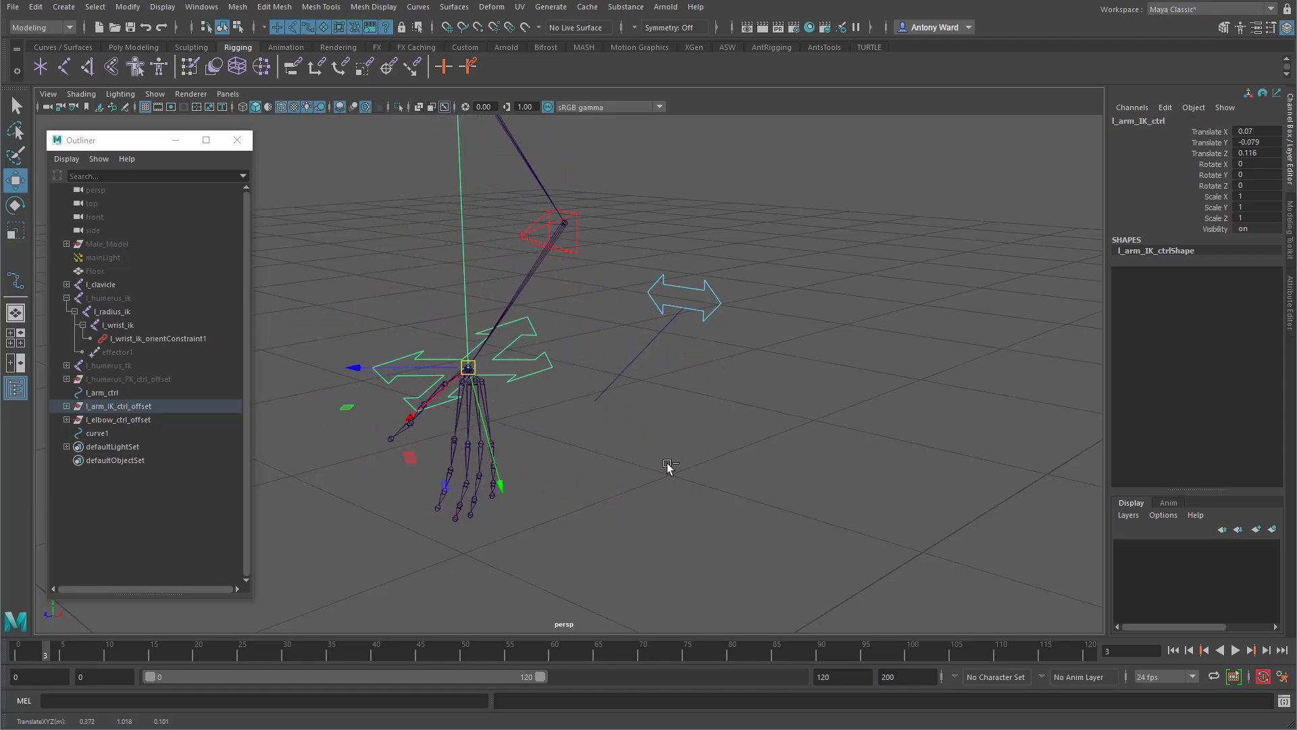
key("ctrl+z")
left_click_drag(597, 404, 488, 349)
Create a cluster deformer on the control vertex at the curve's wrist end.
left_click(626, 377)
right_click(626, 373)
left_click(631, 366)
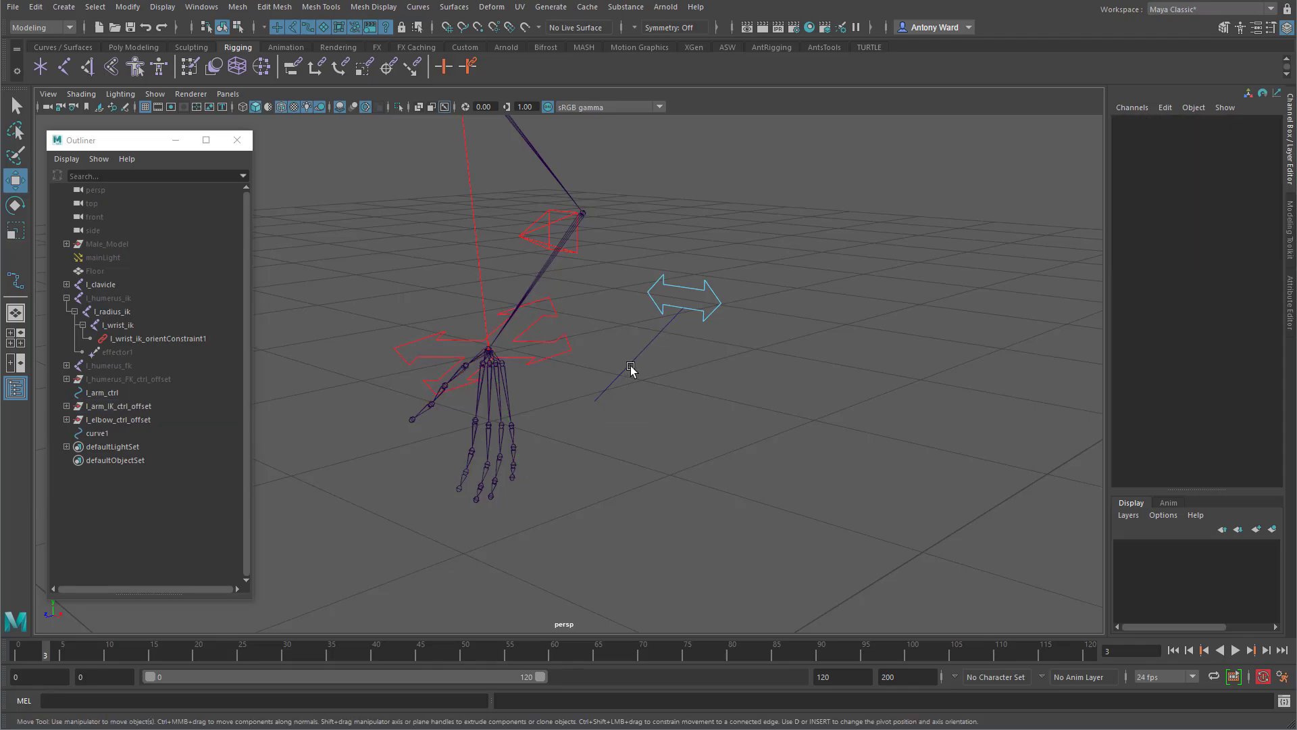
right_click_drag(631, 367, 553, 366)
left_click_drag(597, 387, 626, 438)
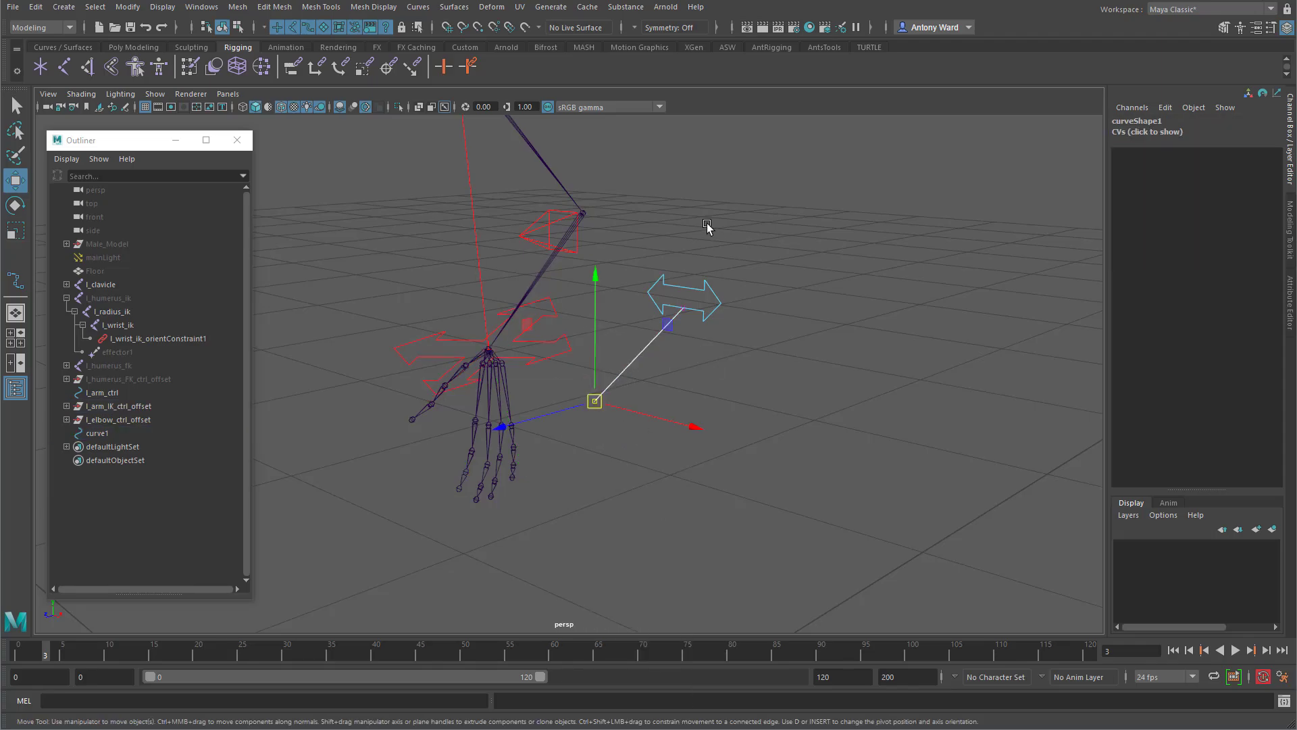
key("space")
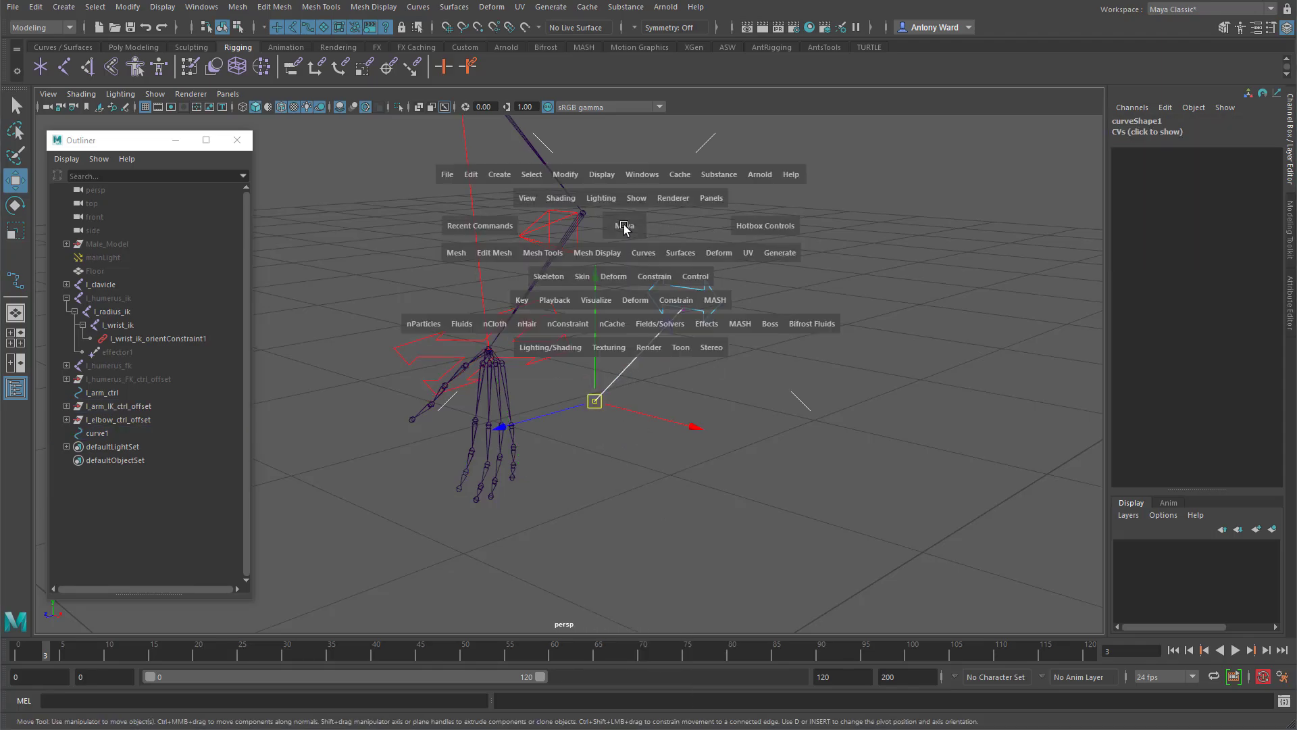
left_click(616, 279)
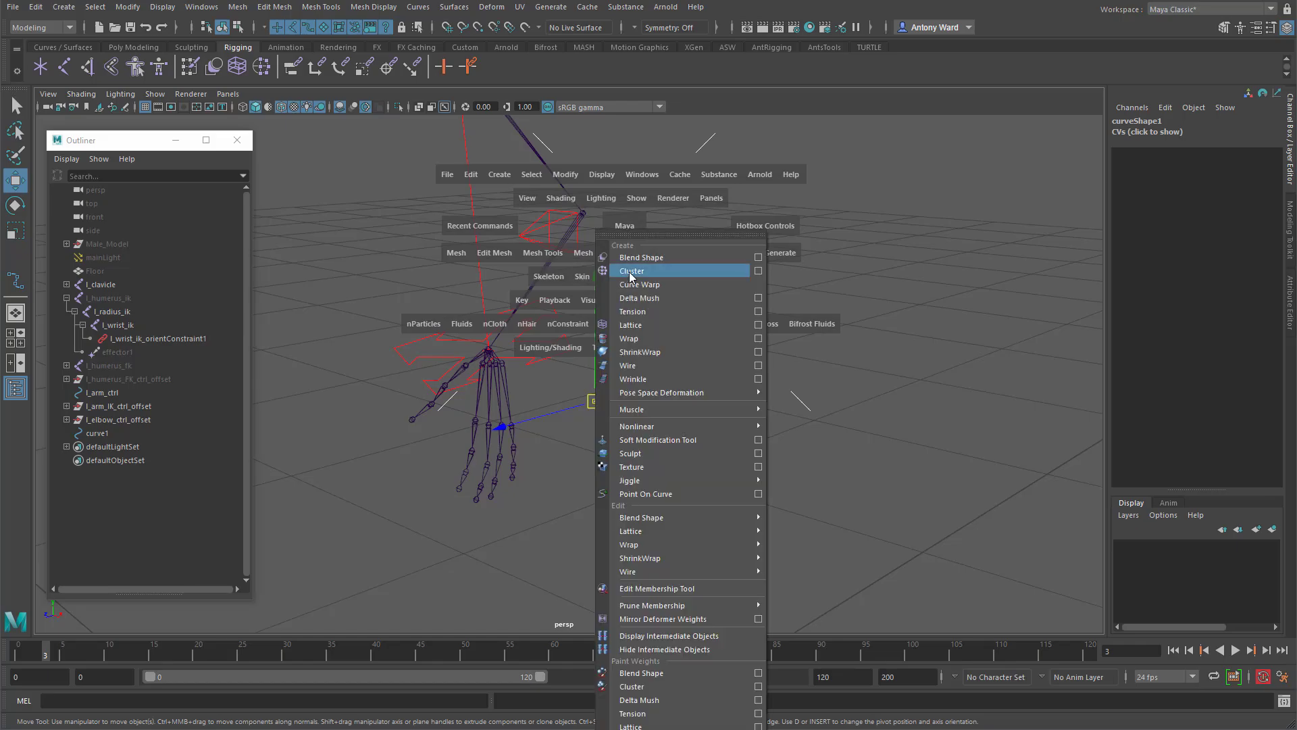
left_click(630, 277)
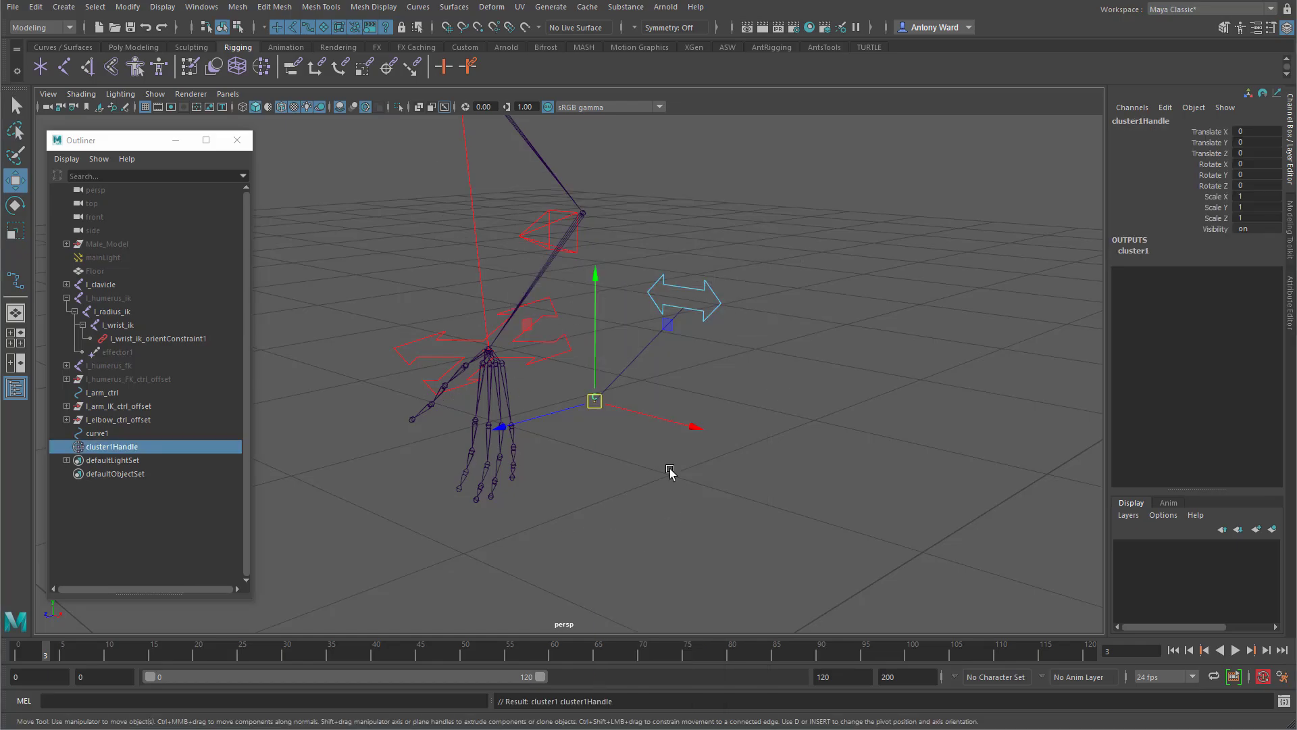
left_click_drag(670, 473, 880, 473, "alt")
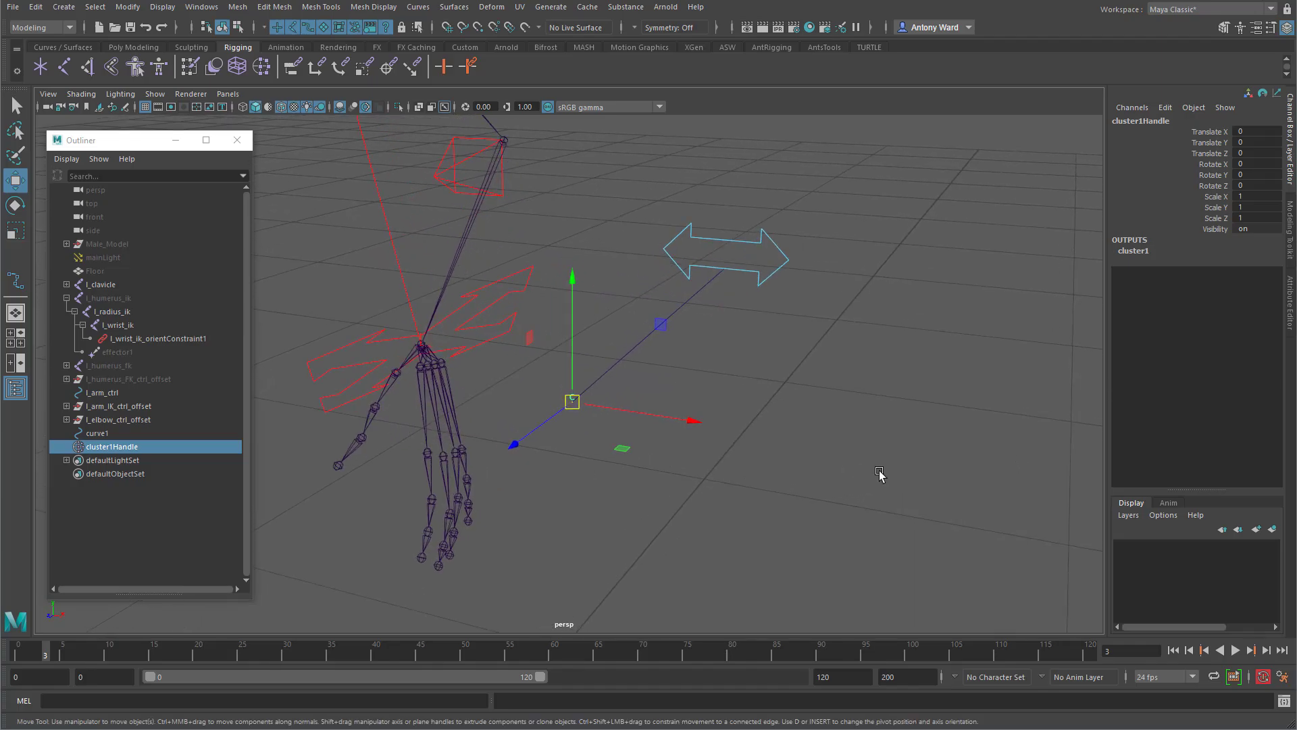
left_click(880, 473)
left_click(119, 446)
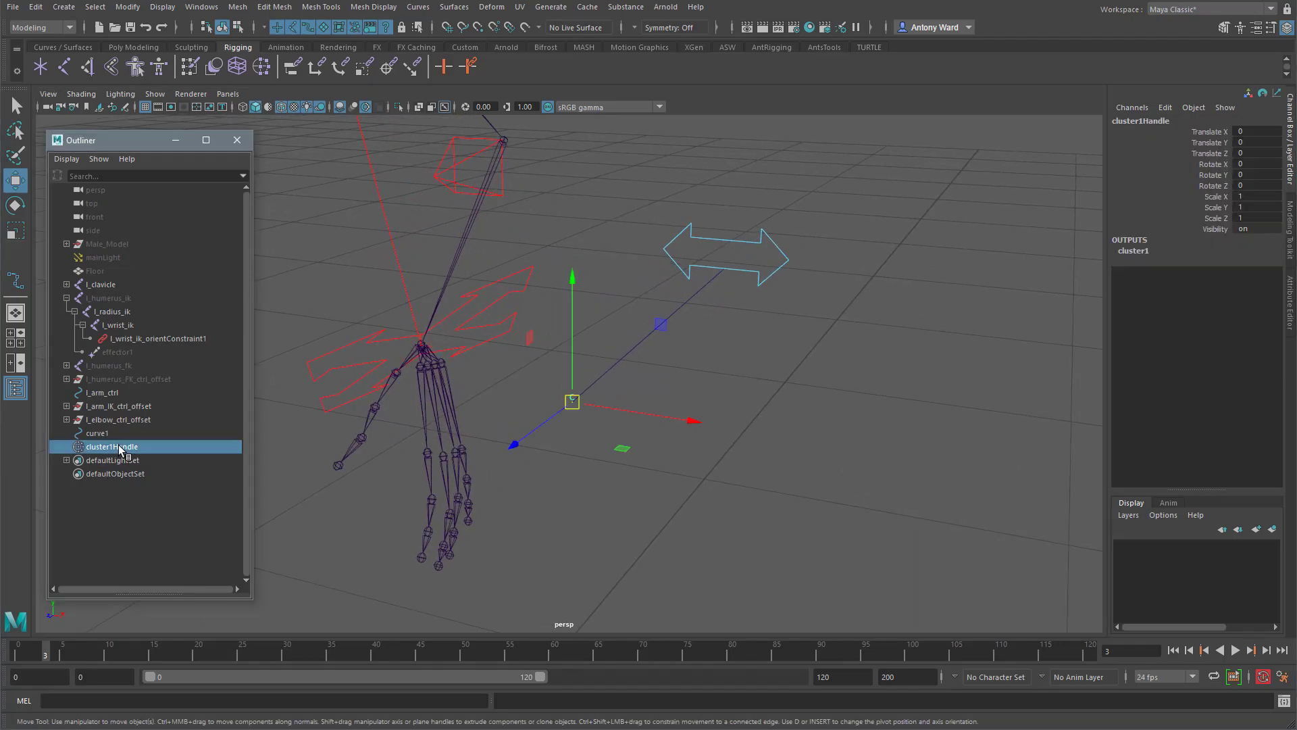
Rename the connecting curve l_arm_ctrl_viz, reusing the name copied from the arrow control.
left_click(692, 290)
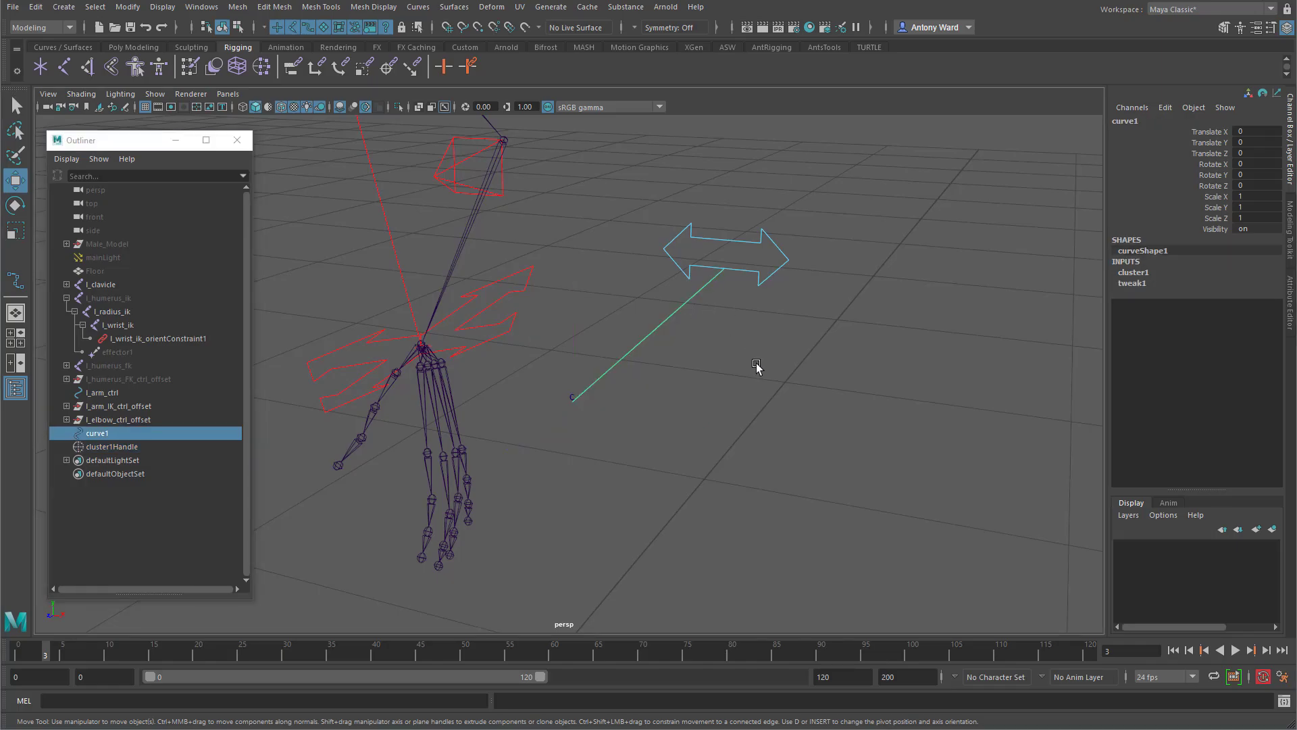
left_click(771, 238)
double_click(1152, 121)
key("ctrl+c")
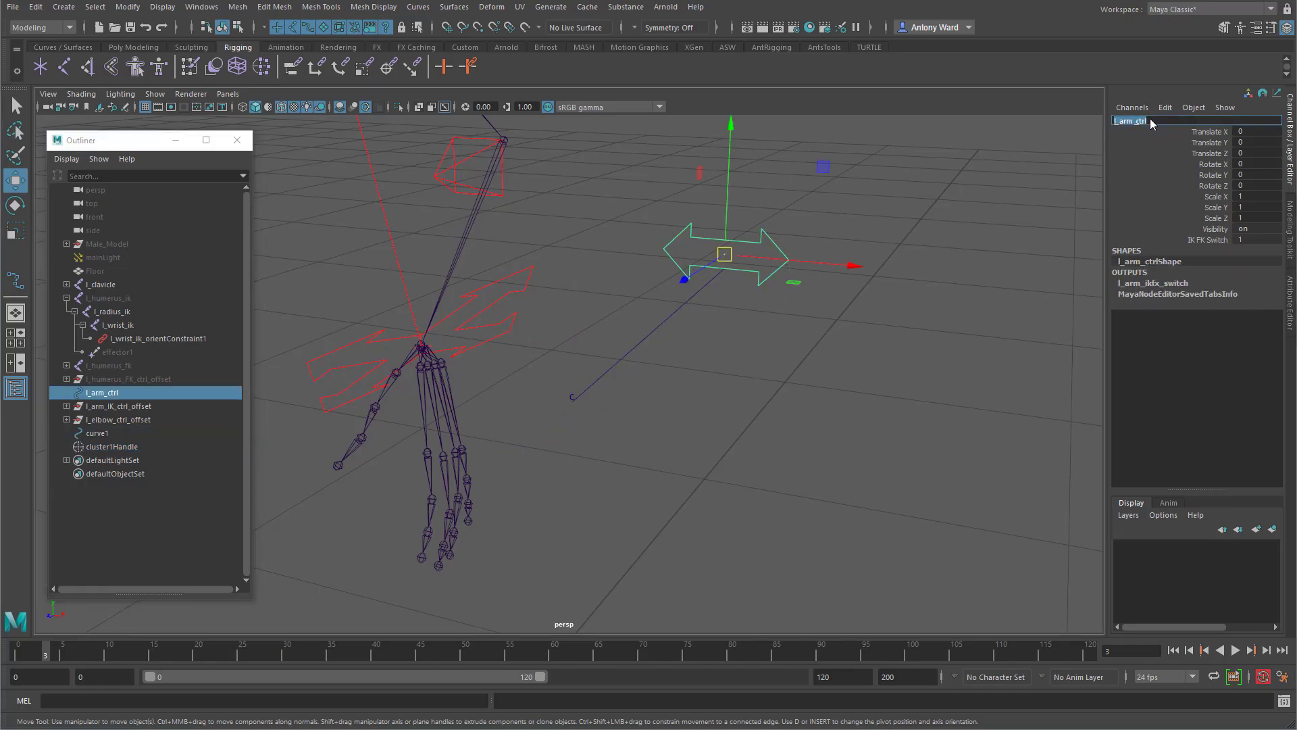
left_click(650, 319)
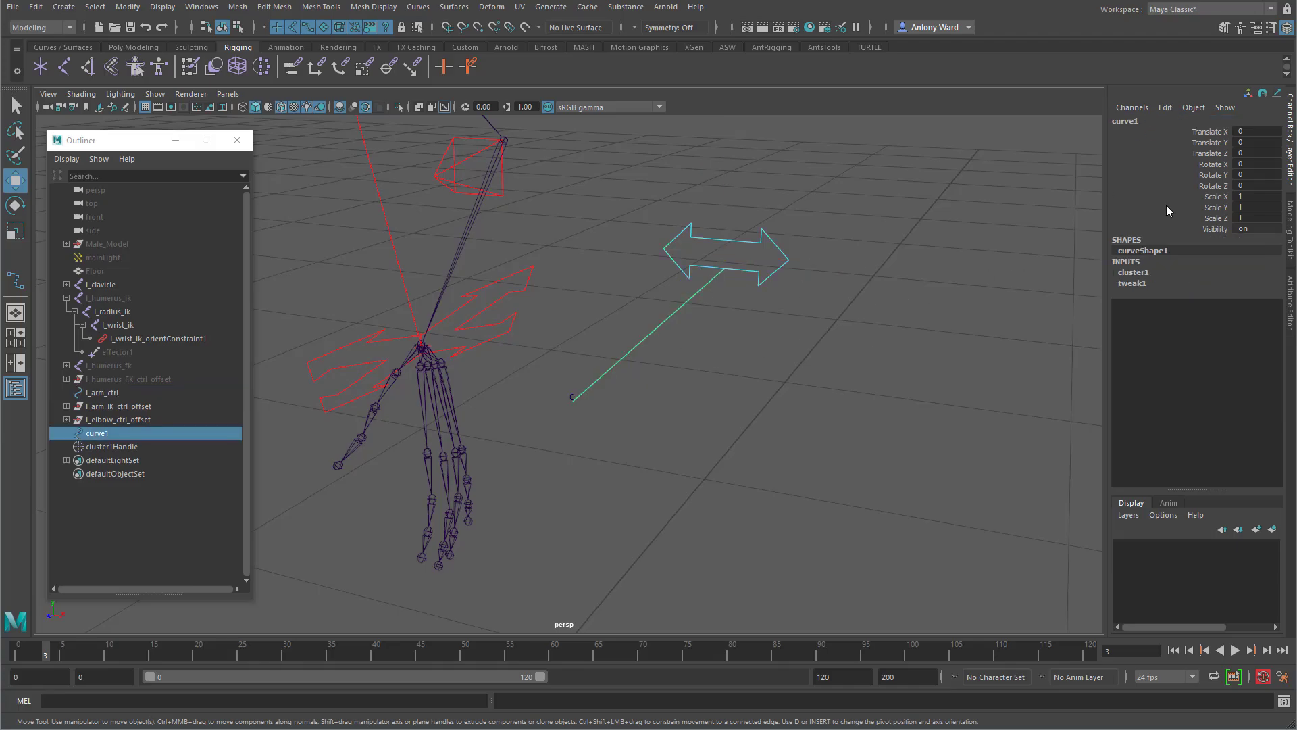
double_click(1154, 123)
key("ctrl+v")
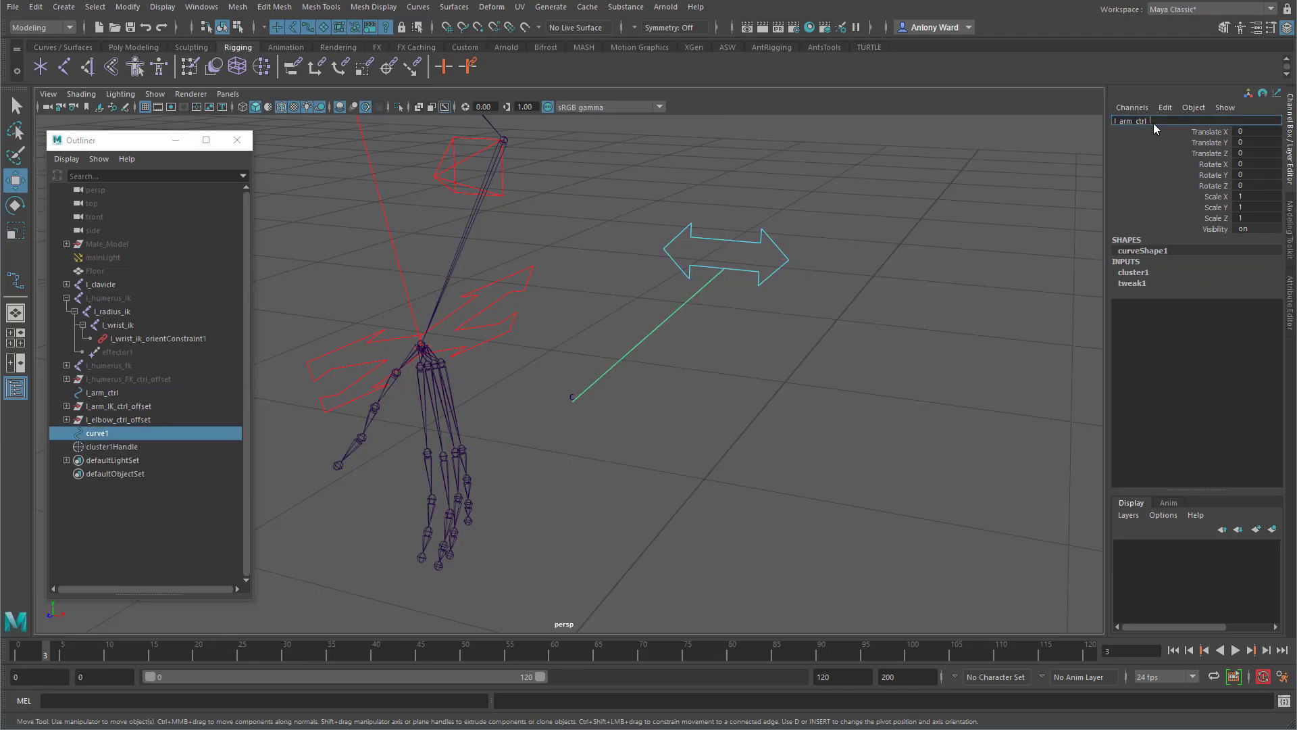
key("Return")
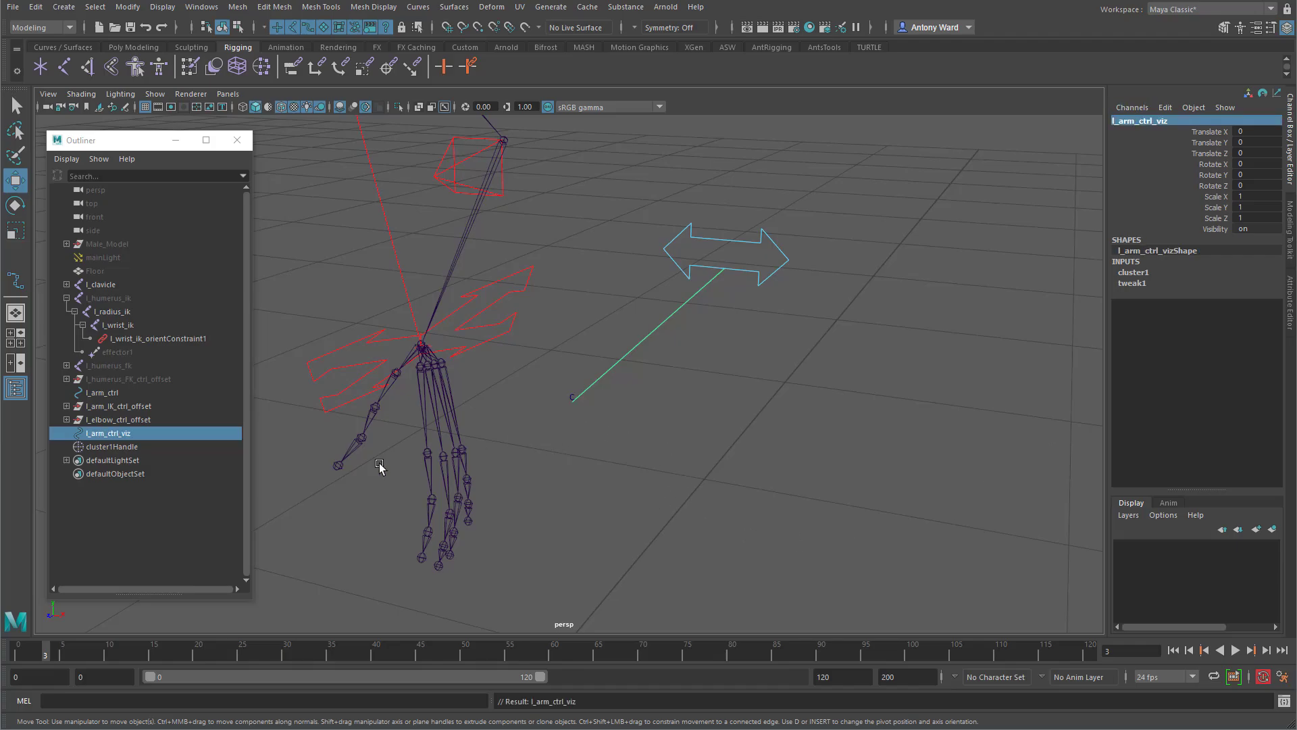
Reset l_arm_IK_ctrl to its rest position by setting Translate X, Y and Z to 0.
left_click(140, 446)
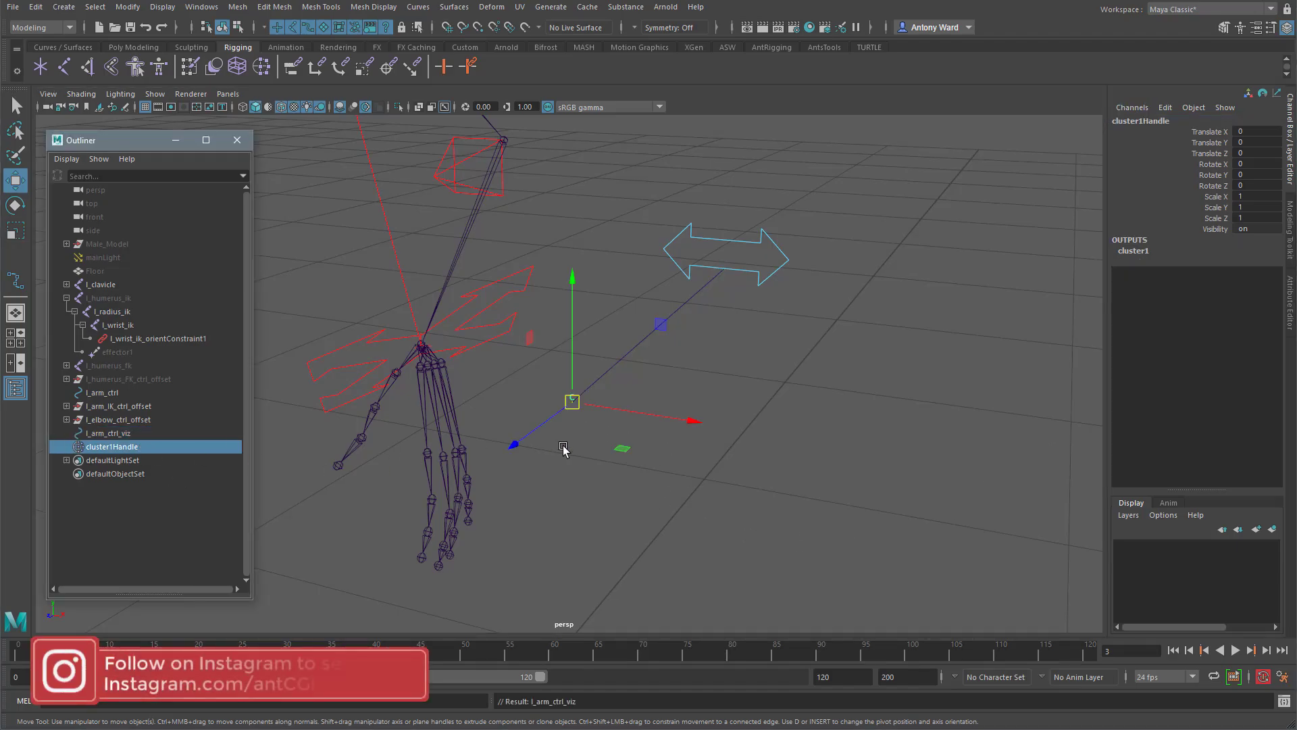
left_click(495, 321)
left_click_drag(1258, 131, 1262, 153)
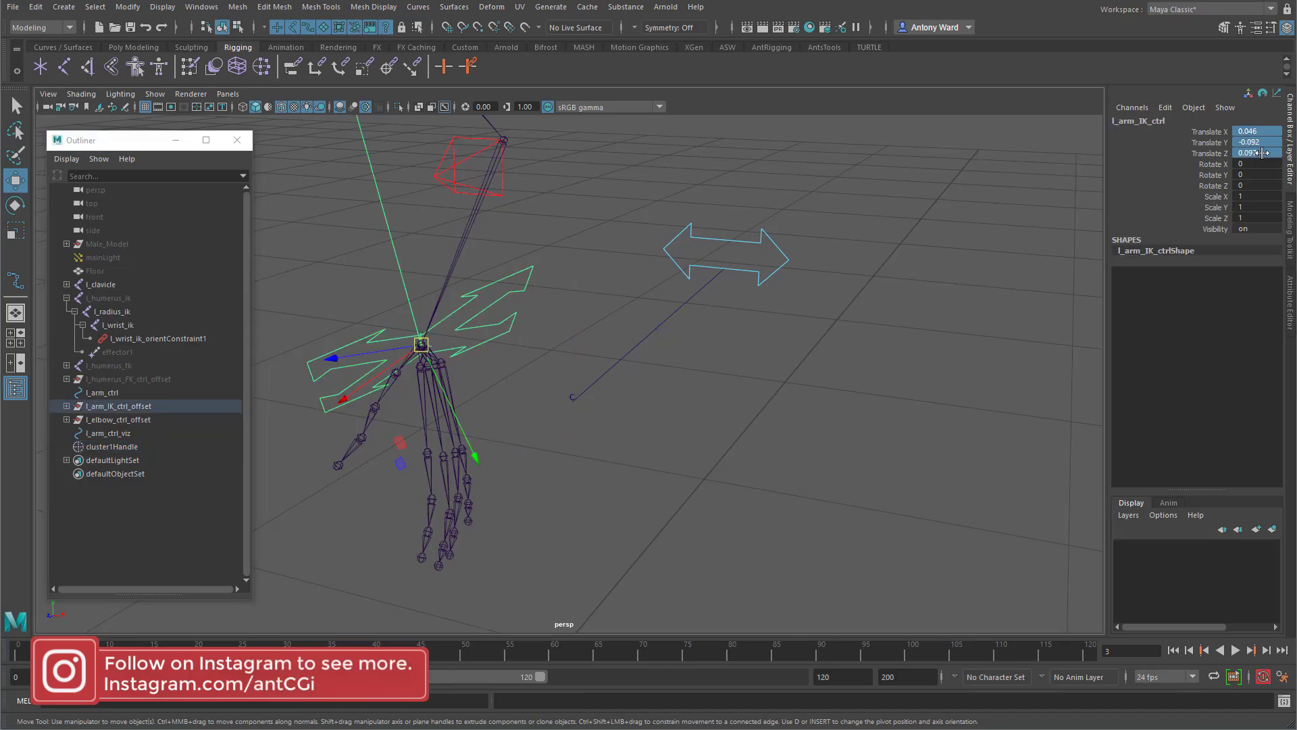
type("0")
key("Return")
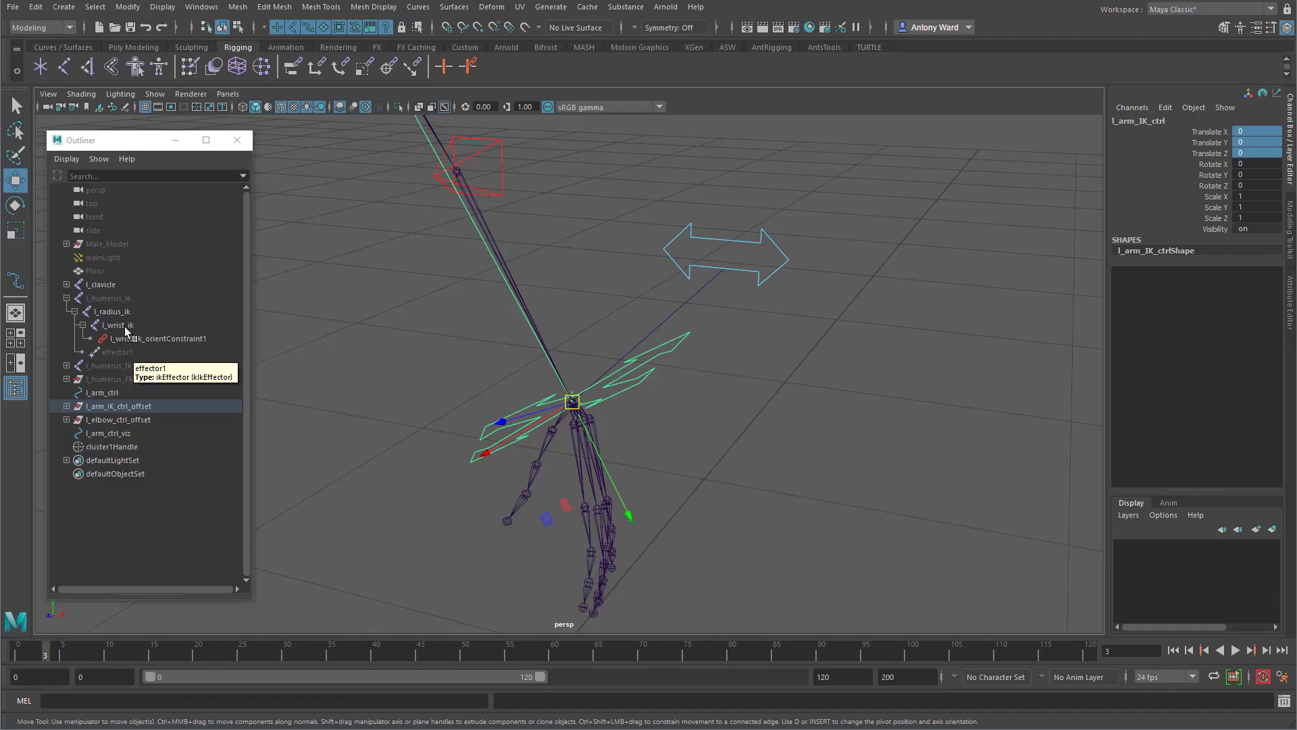
Parent-constrain cluster1Handle to the l_wrist joint with Maintain offset enabled.
left_click(66, 284)
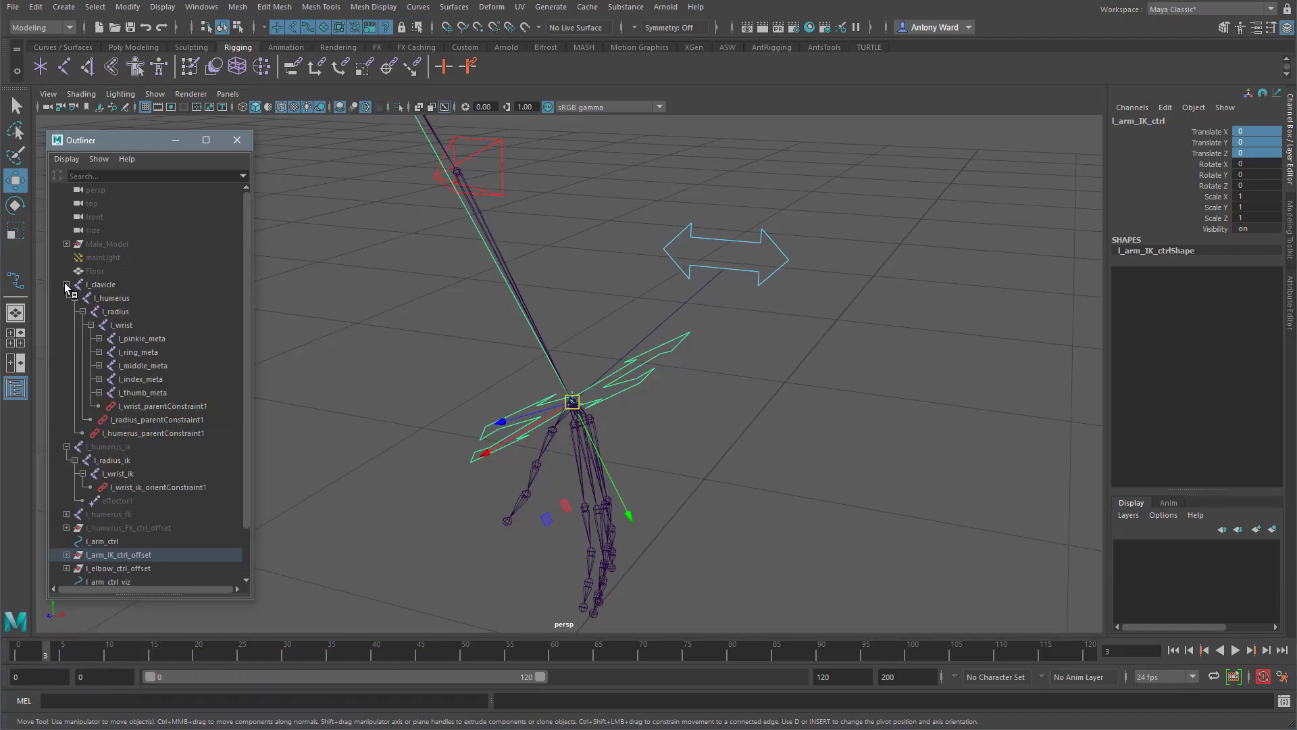
left_click(90, 325)
left_click(128, 325)
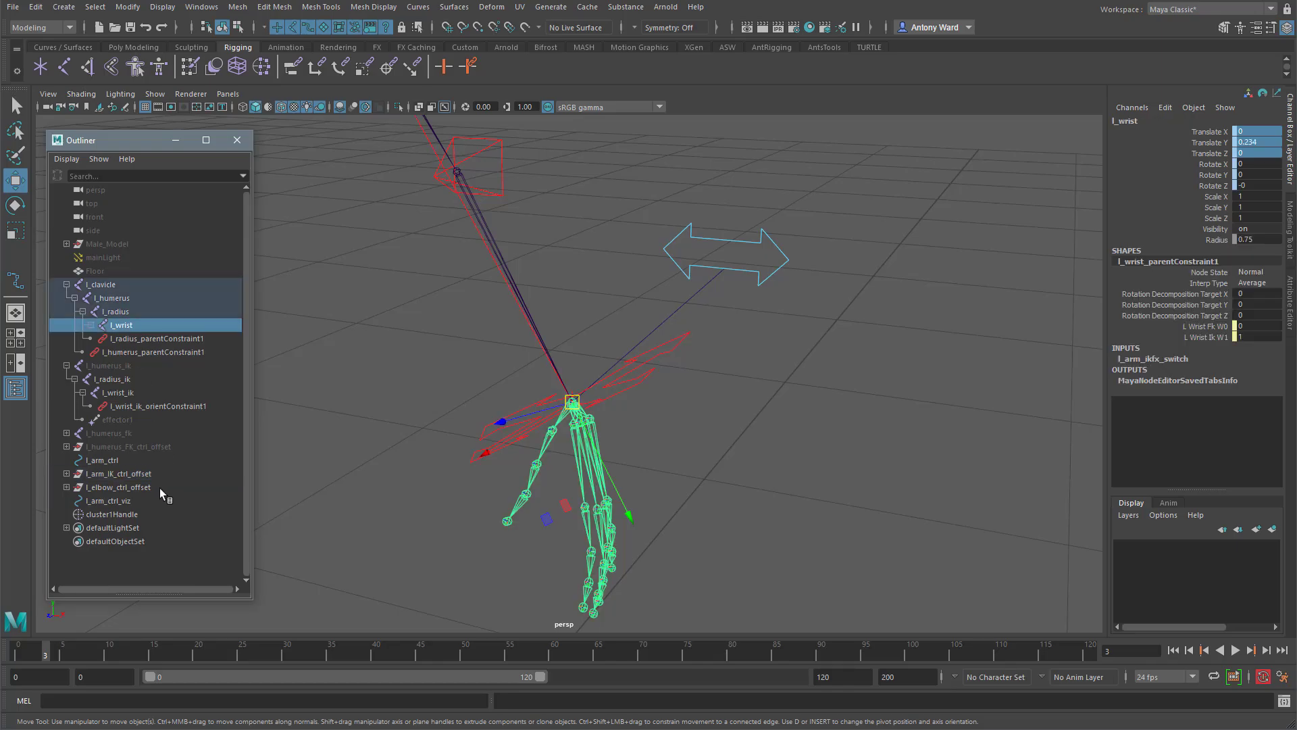
left_click(139, 514)
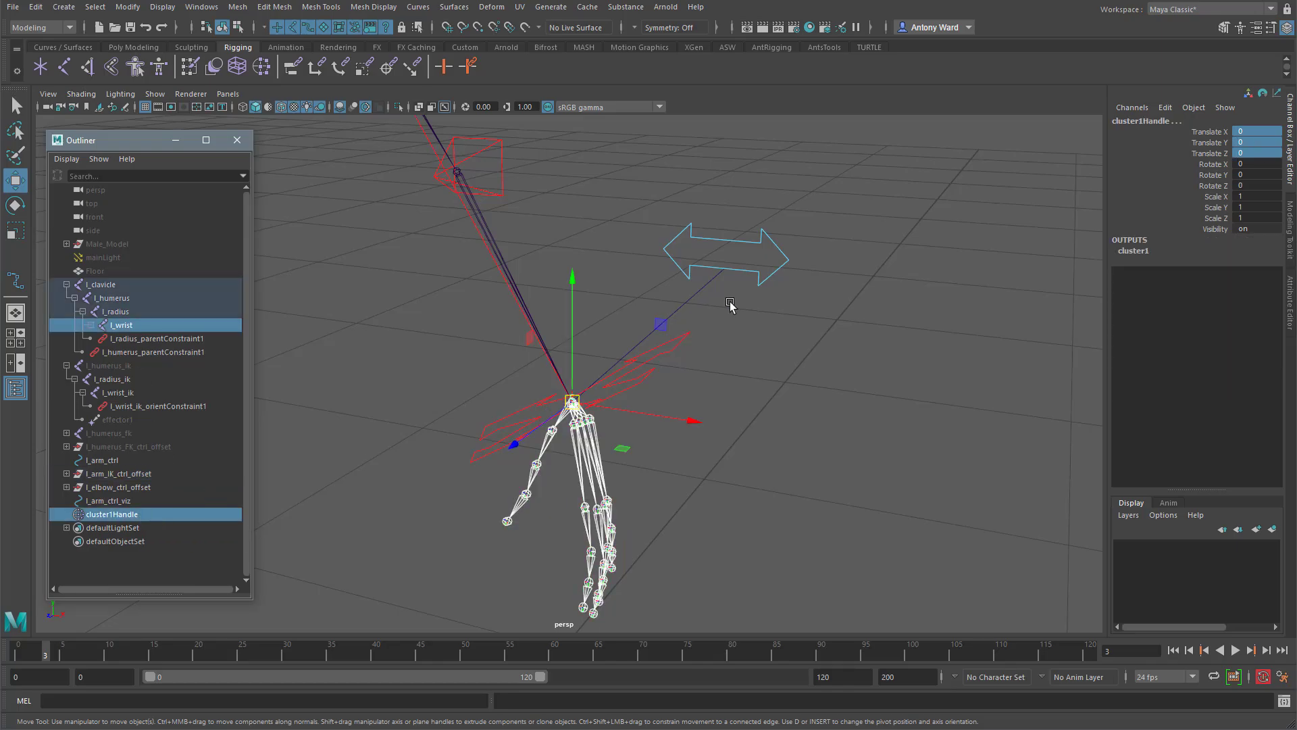
key("space")
left_click_drag(792, 380, 907, 415)
left_click(836, 180)
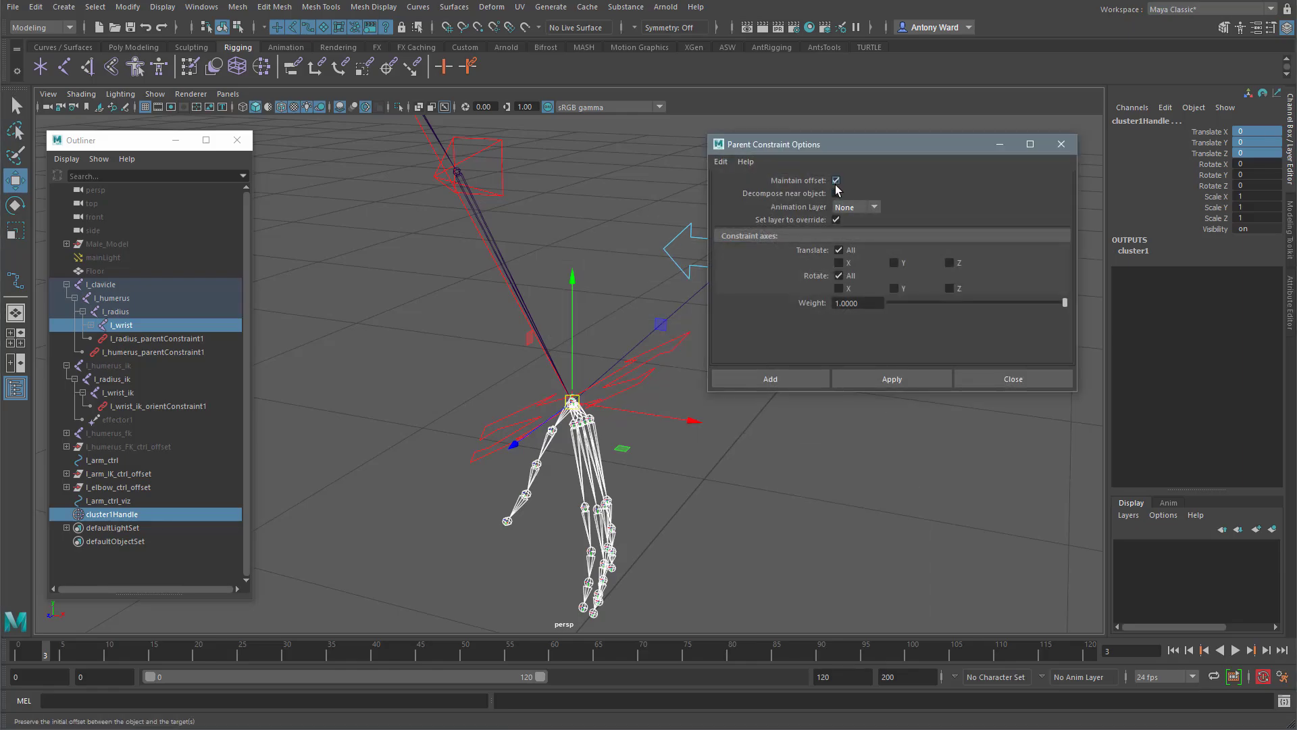
left_click(792, 379)
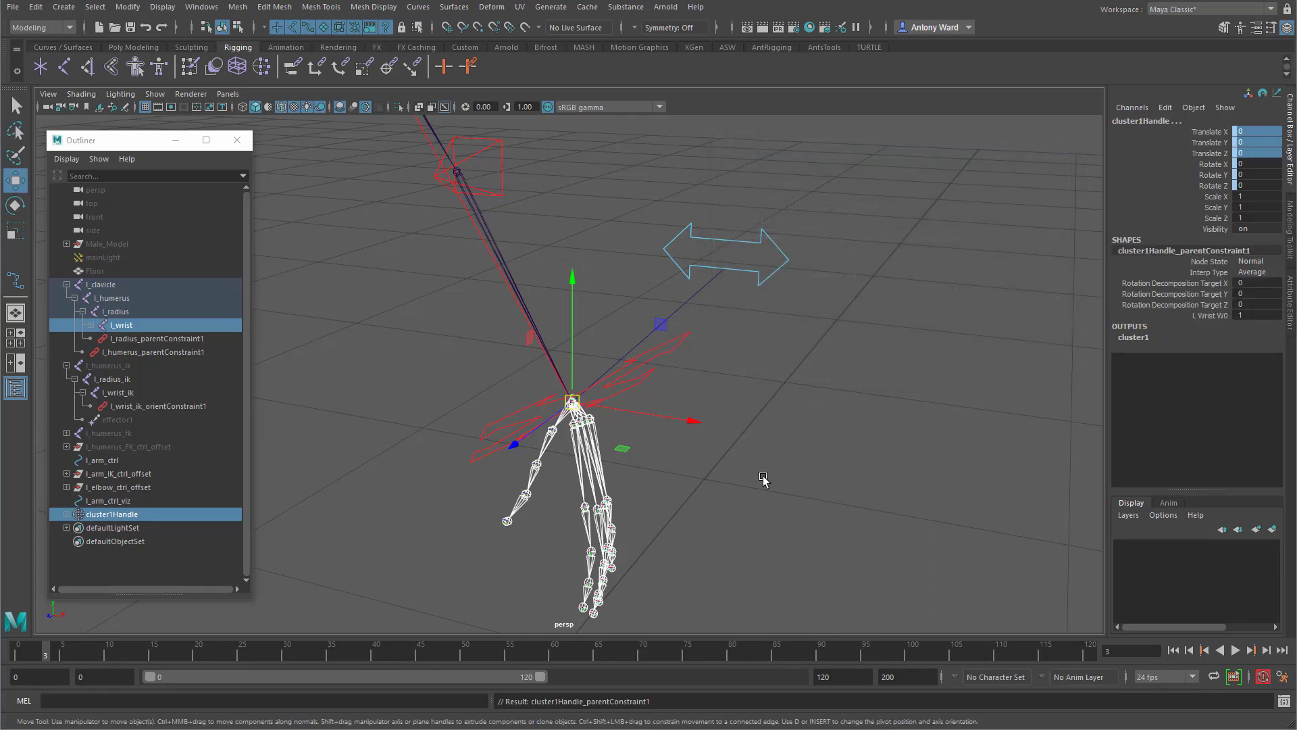
Try moving l_arm_IK_ctrl to check how the connecting curve follows the wrist, and undo the move.
left_click_drag(739, 481, 753, 381, "alt")
left_click(753, 383)
left_click(593, 412)
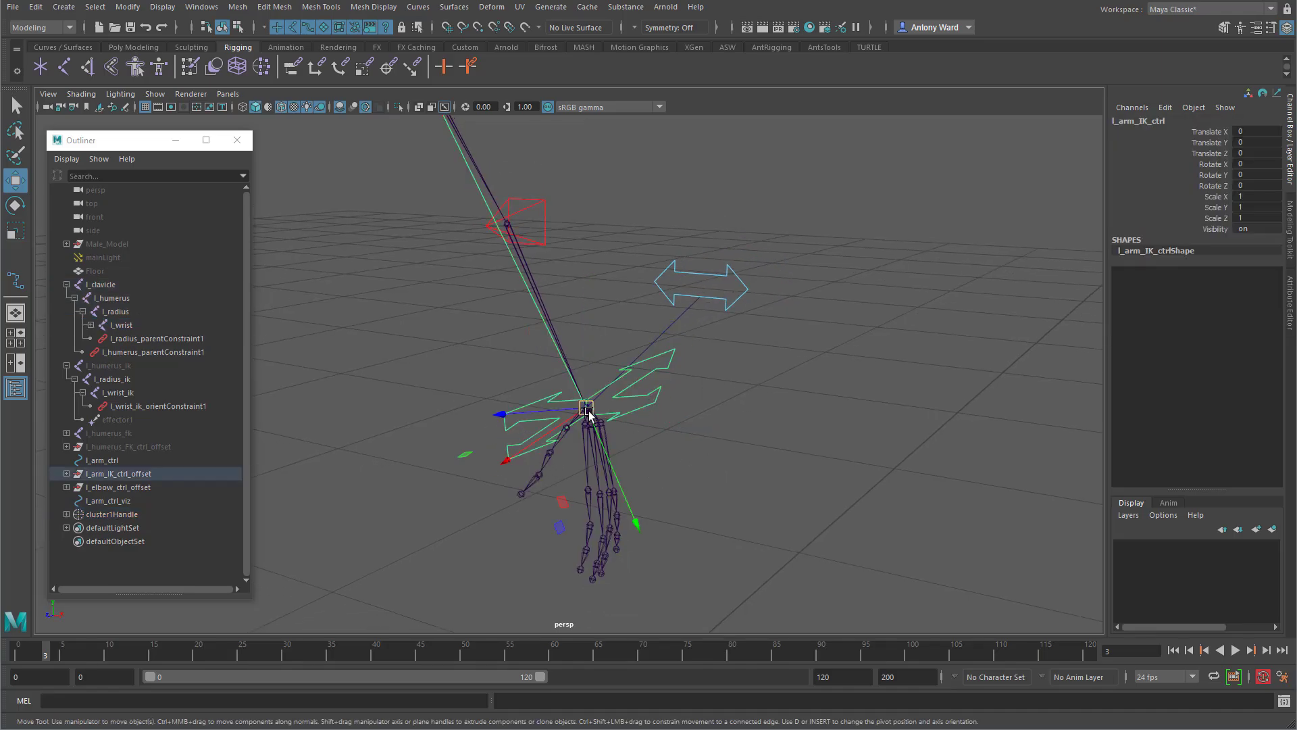
left_click_drag(586, 408, 434, 344)
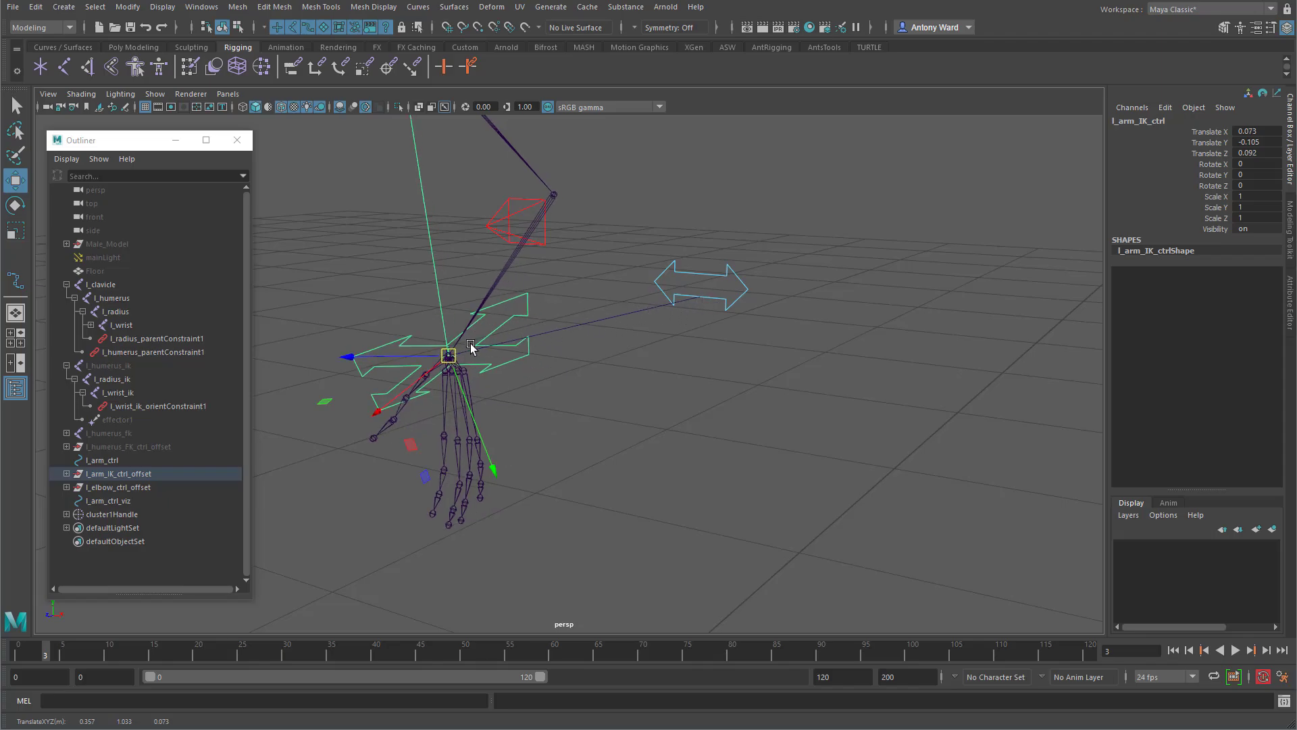
key("z")
key("z")
key("z")
key("z")
key("z")
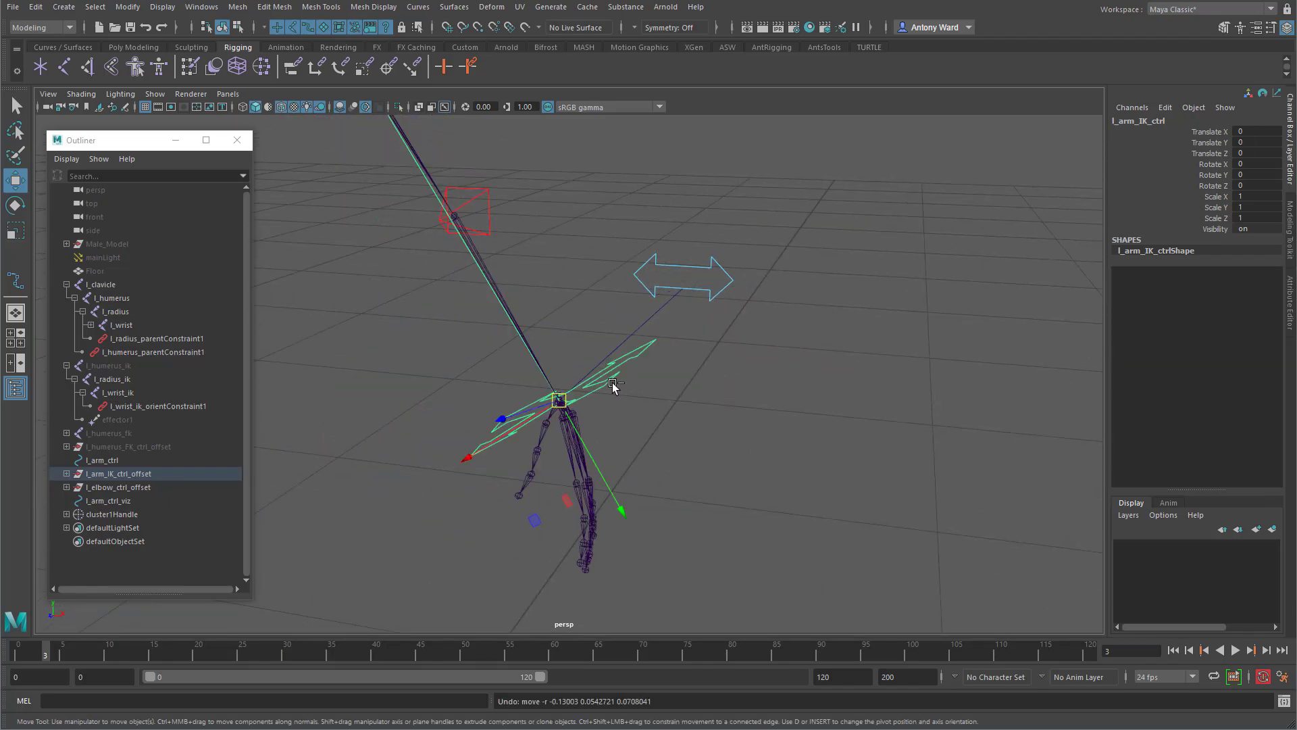
Group the arrow control l_arm_ctrl on its own and center the new group's pivot.
left_click_drag(789, 438, 771, 430, "alt")
left_click(742, 282)
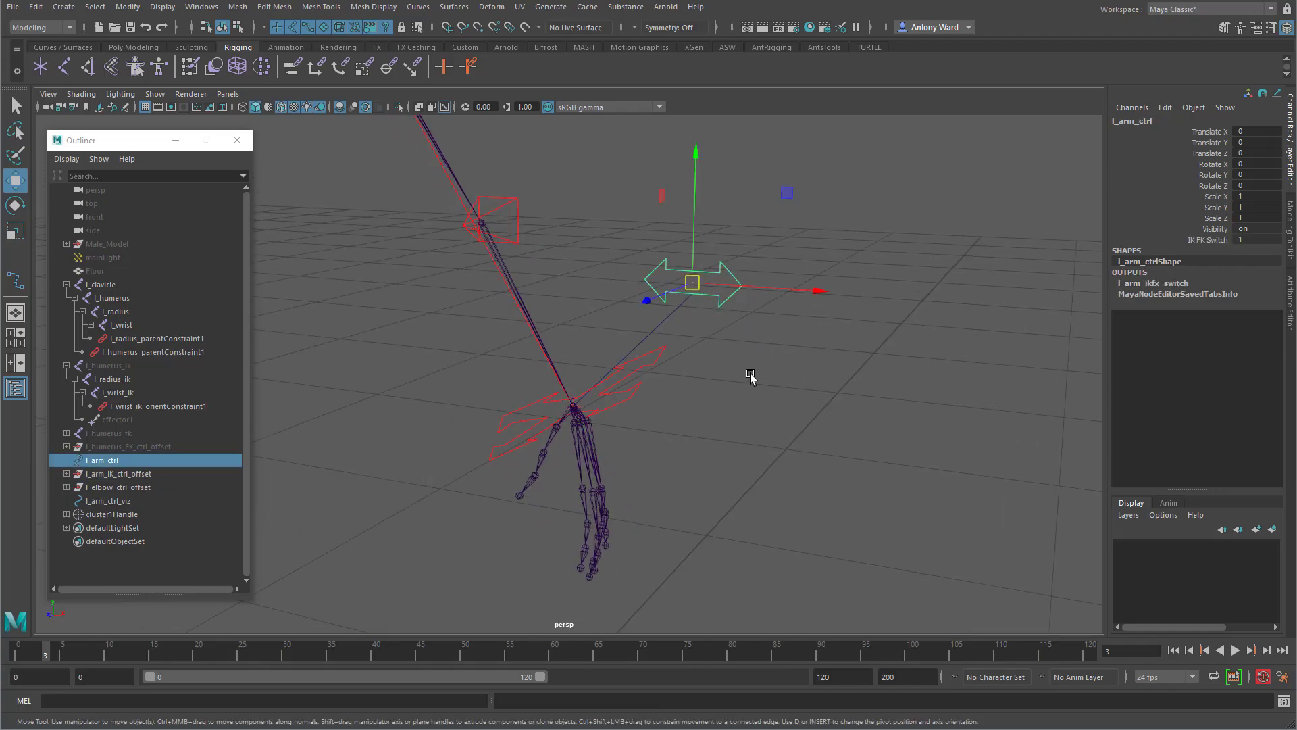
right_click_drag(748, 373, 667, 417, "alt")
left_click_drag(668, 417, 712, 420, "alt")
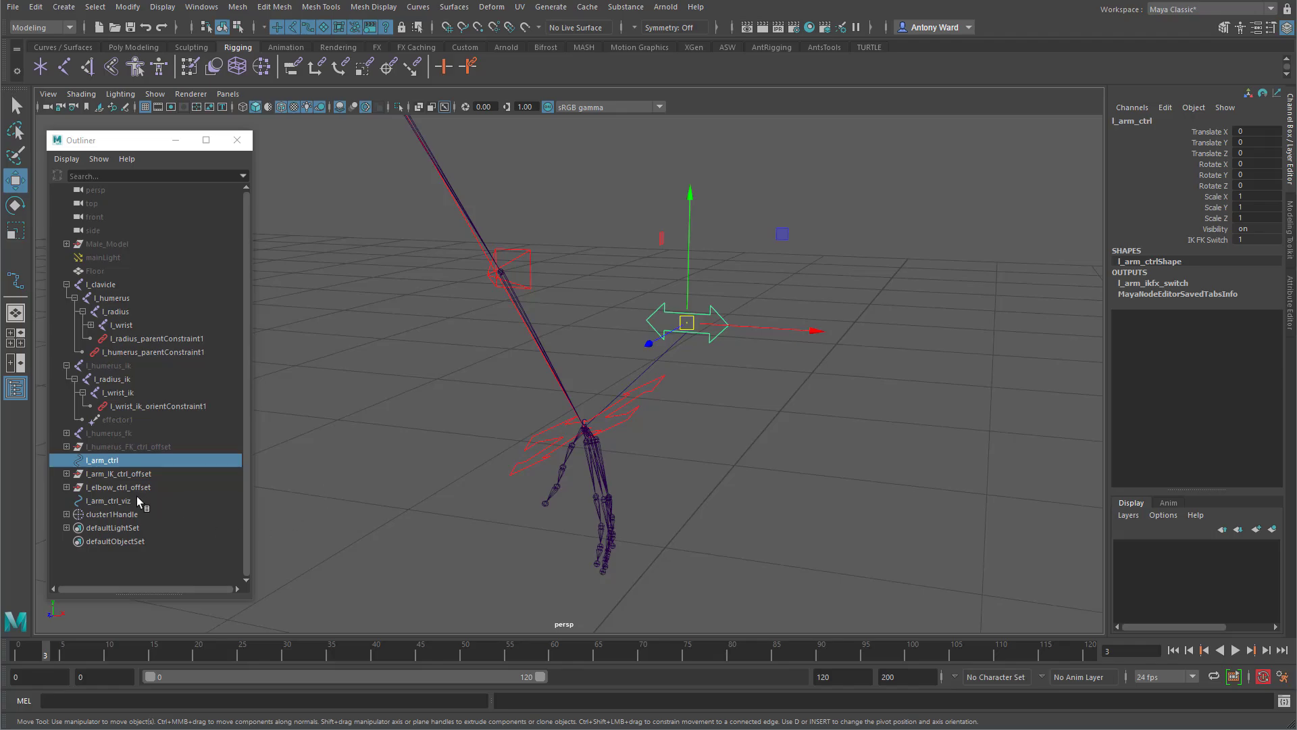
left_click_drag(723, 434, 663, 461, "alt")
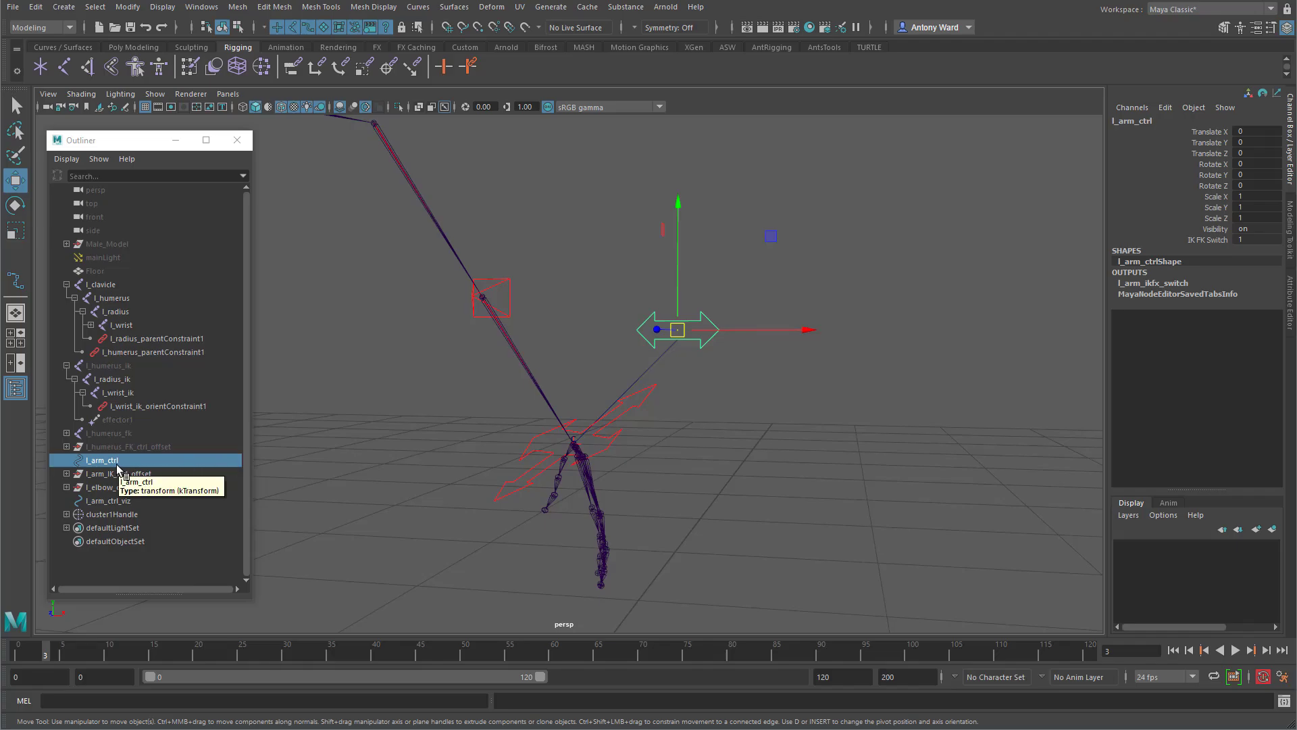
left_click_drag(756, 415, 755, 419, "alt")
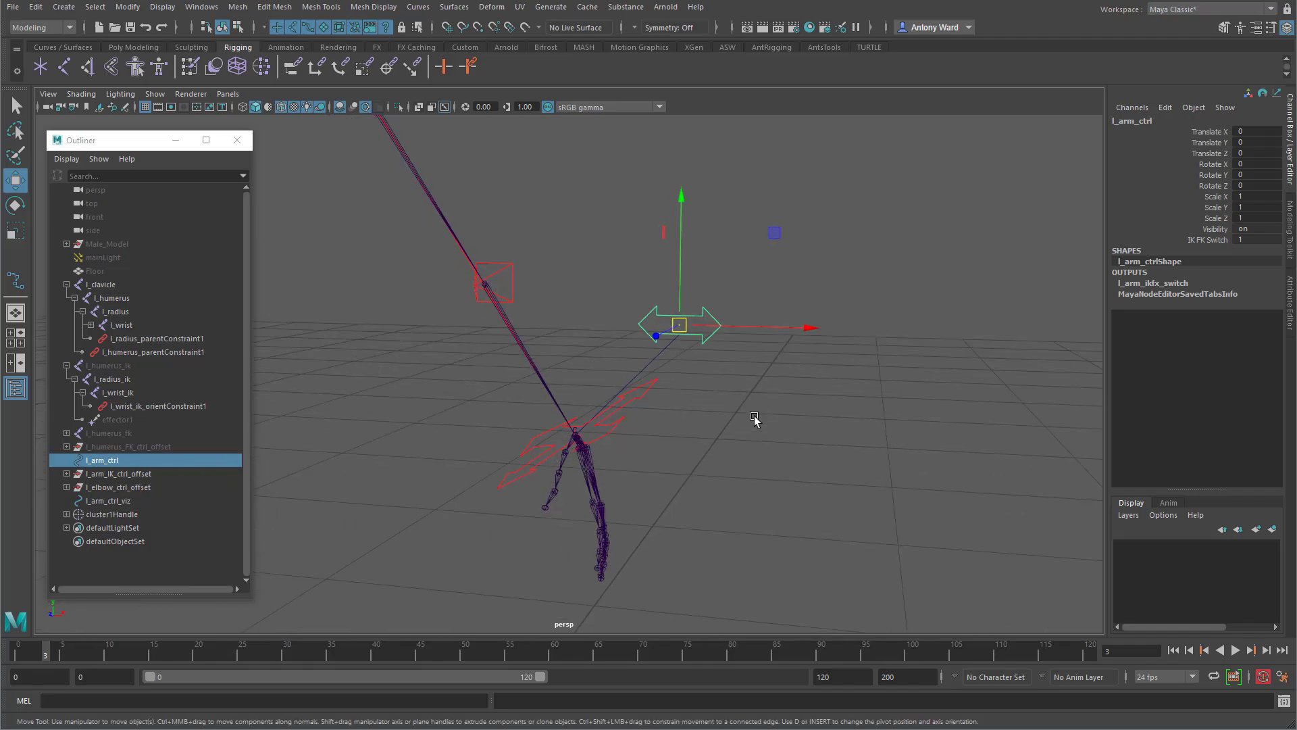
key("ctrl+g")
left_click(127, 7)
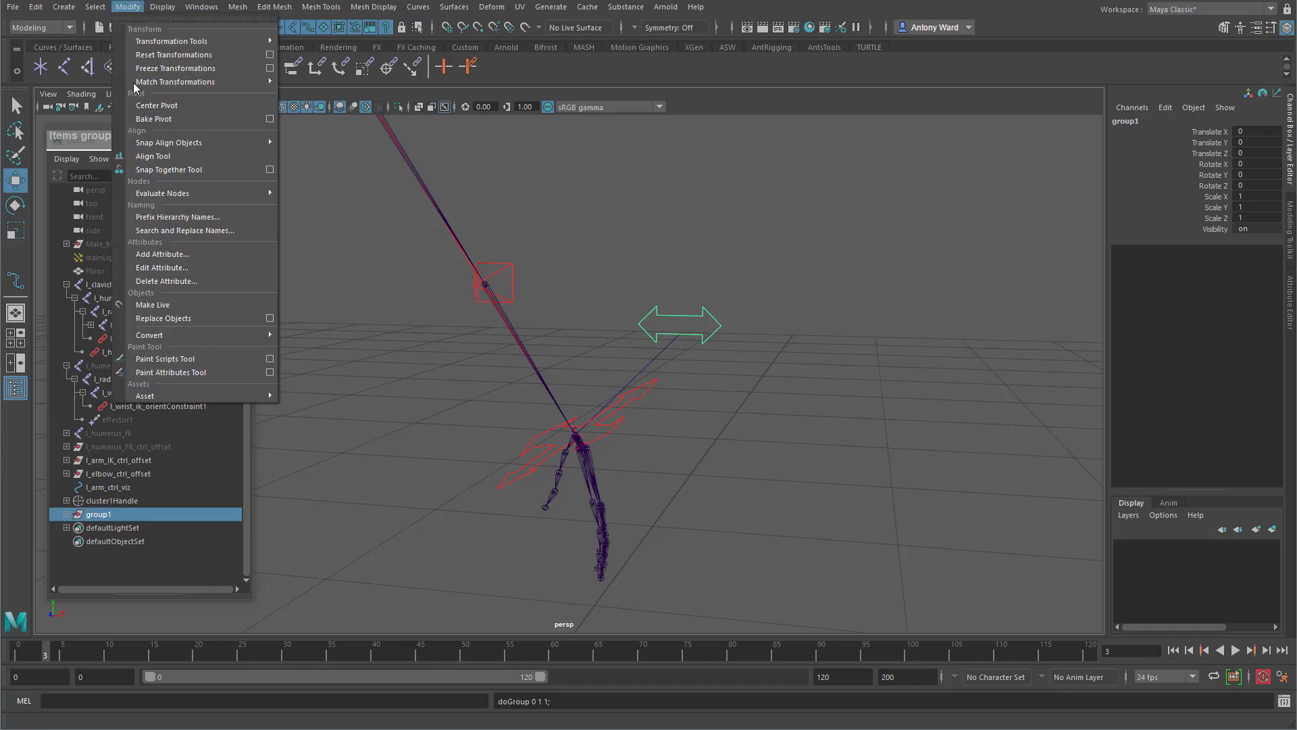
left_click(188, 106)
left_click_drag(538, 302, 521, 299, "alt")
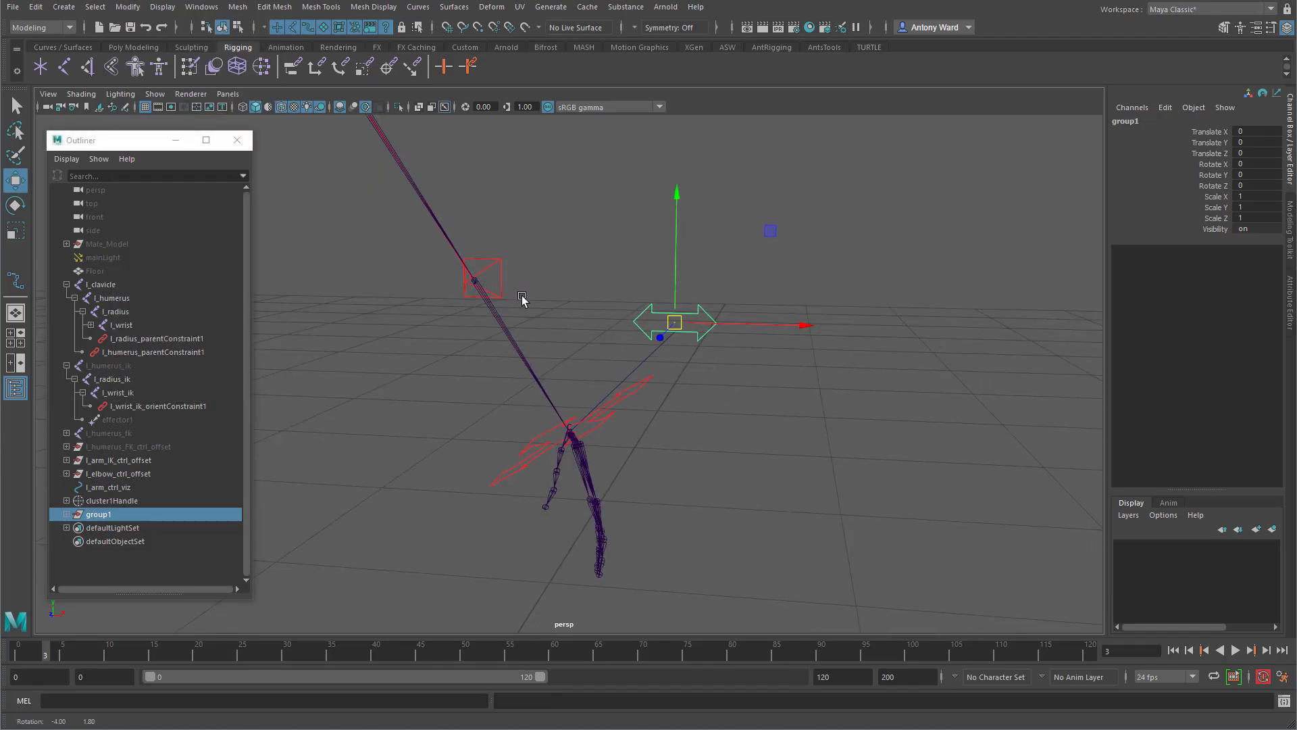
Rename the arrow control's parent group l_arm_ctrl_offset, reusing the name copied from l_arm_ctrl.
left_click(67, 513)
double_click(123, 529)
key("ctrl+c")
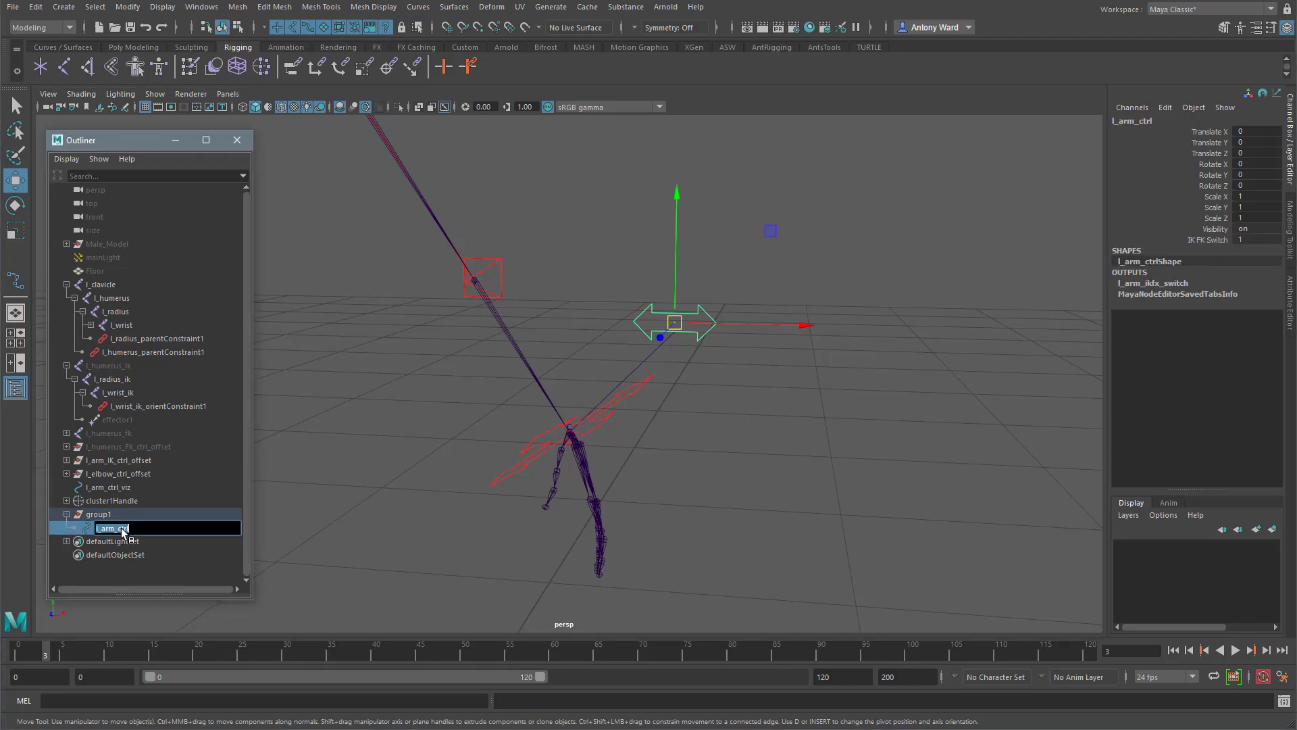
double_click(112, 514)
key("ctrl+v")
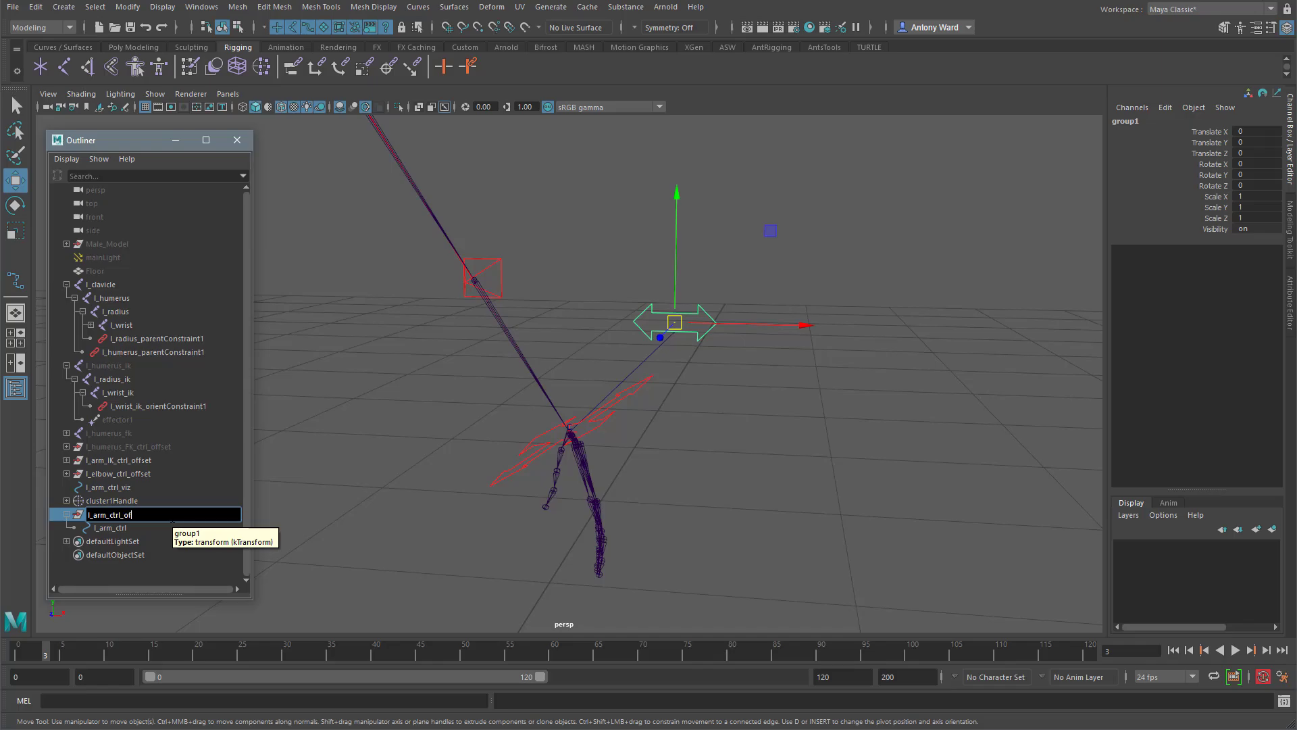
type("_offset")
key("Return")
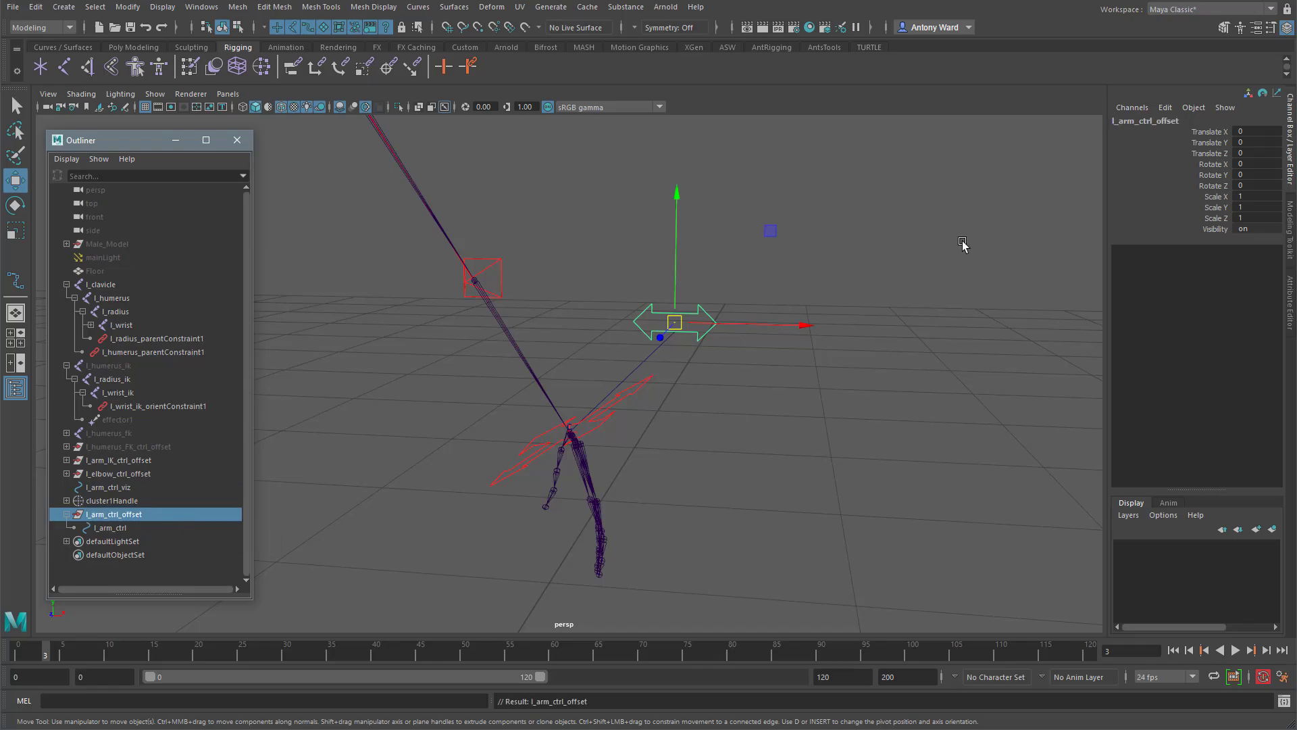
Parent-constrain the l_arm_ctrl_offset group to the l_wrist joint.
left_click_drag(668, 319, 641, 348, "alt")
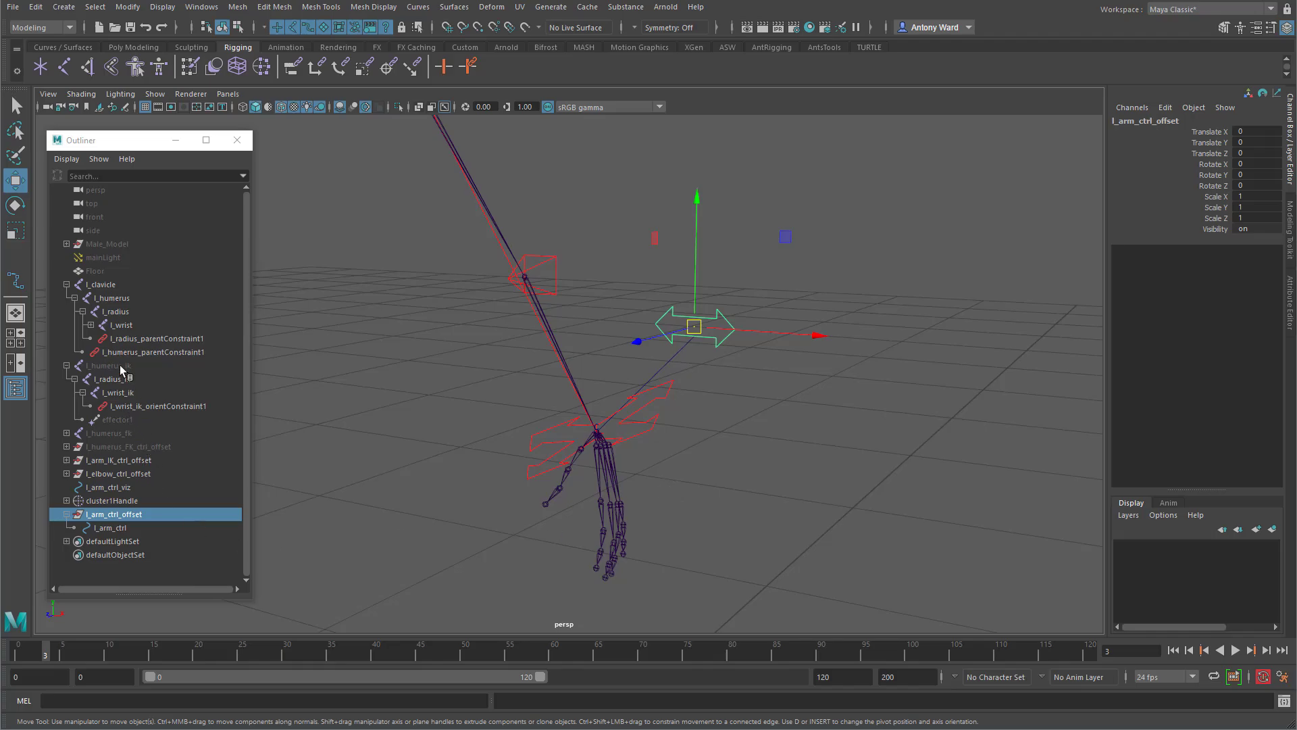
left_click(122, 326)
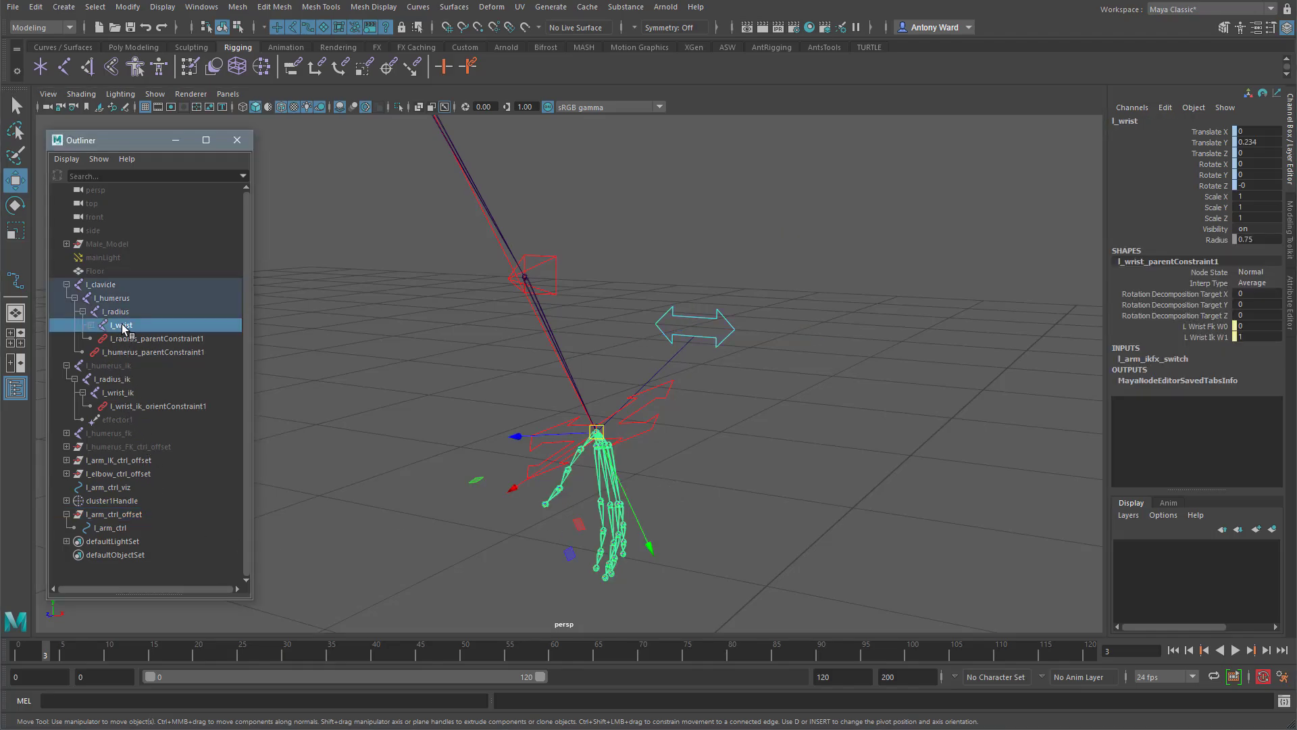
left_click(133, 515)
key("space")
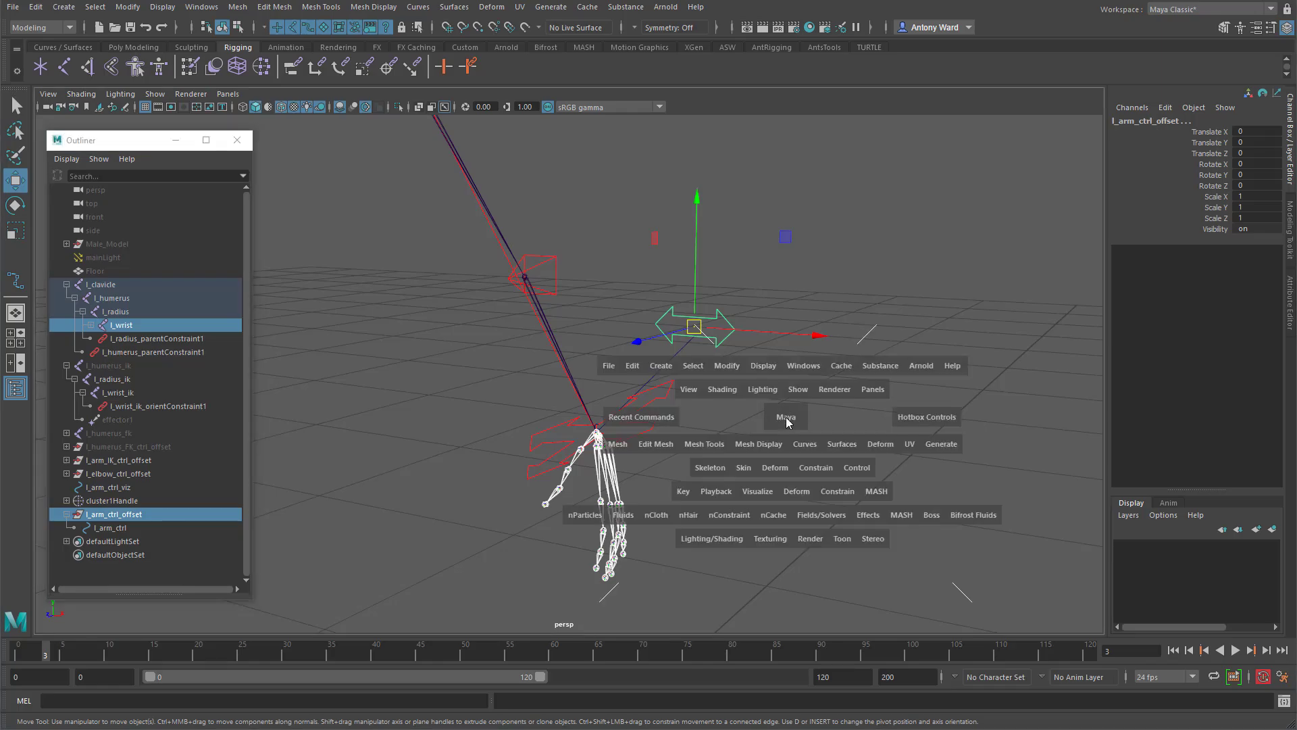
left_click(822, 477)
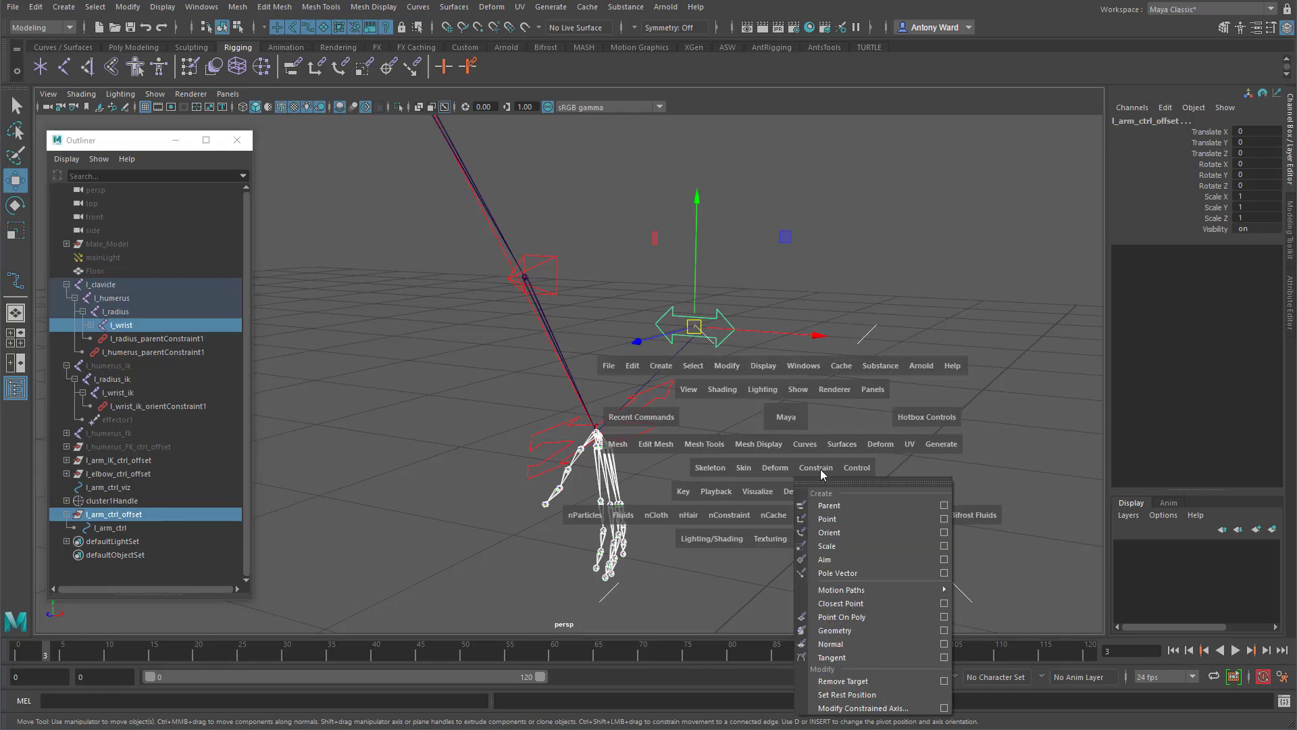
left_click(837, 505)
Move l_arm_IK_ctrl to test how the arrow control follows the wrist, and undo the move.
left_click_drag(600, 439, 527, 406, "alt")
left_click(618, 446)
key("ctrl+z")
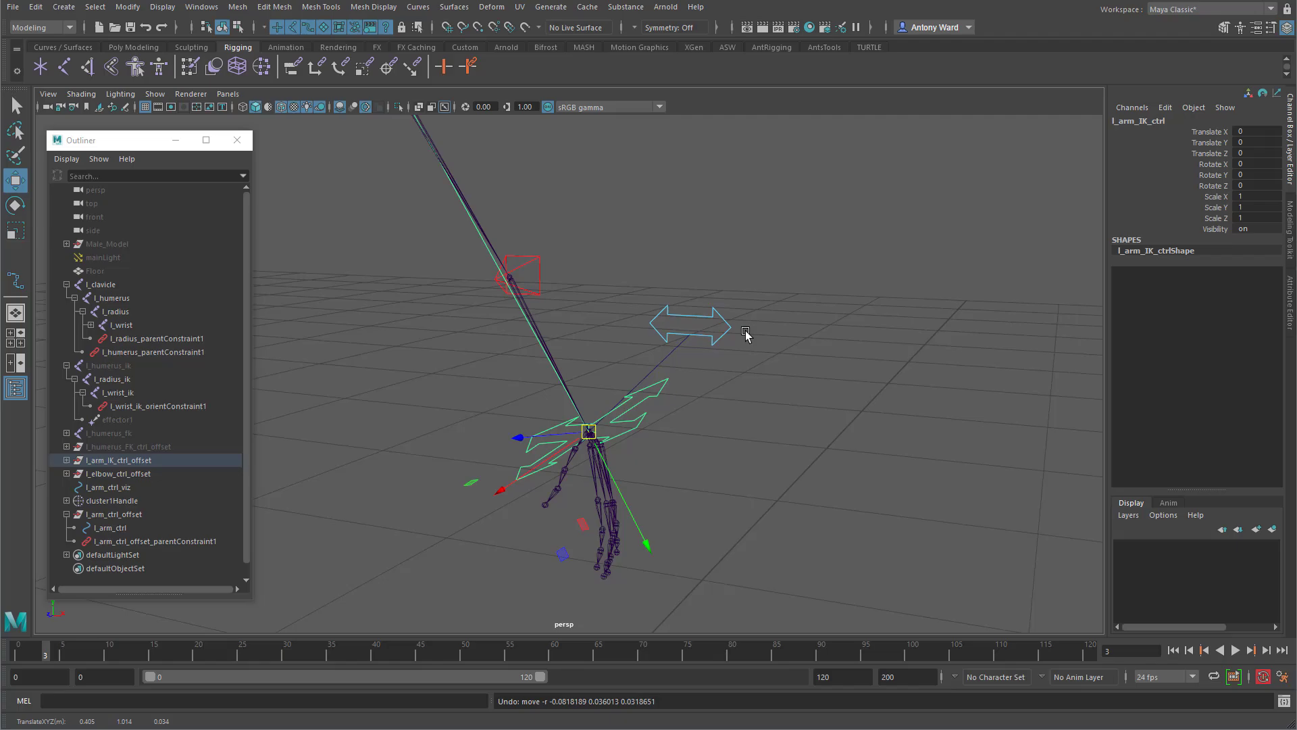
Create a cluster deformer on the l_arm_ctrl_viz control vertex at the arrow control's end.
left_click(750, 416)
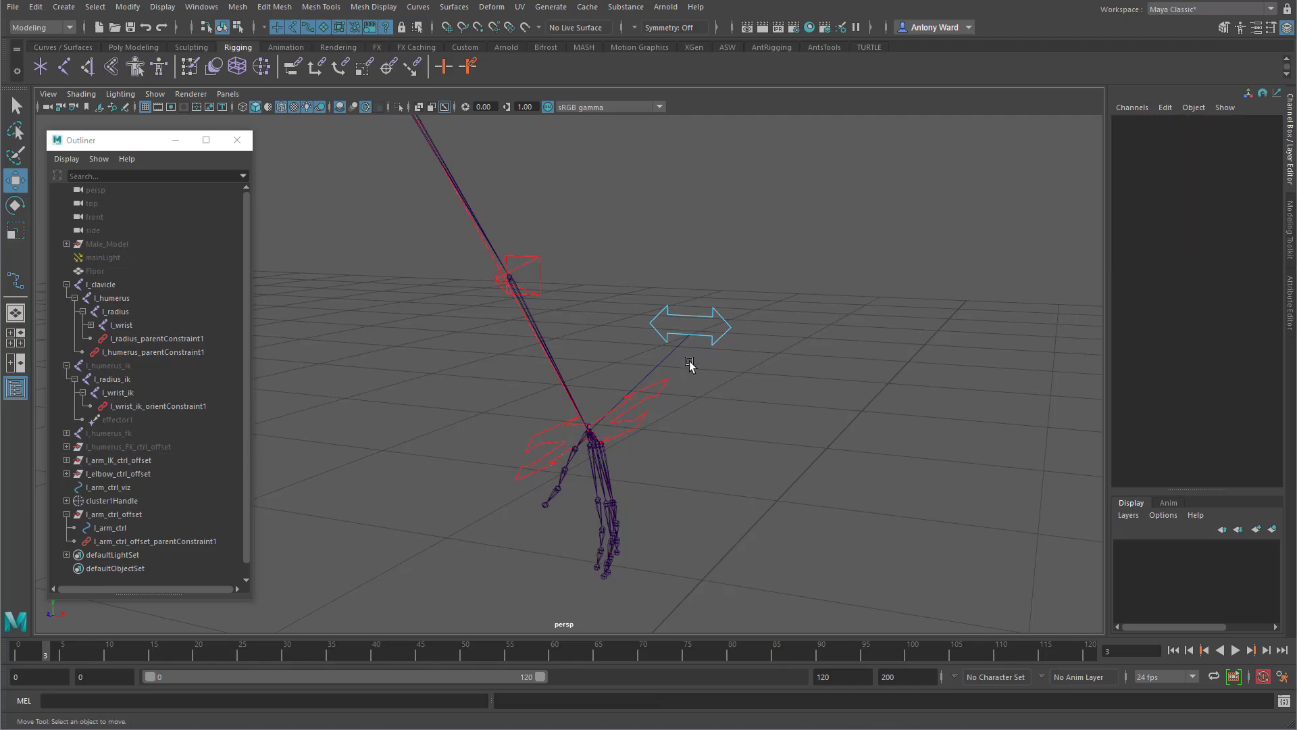
left_click(677, 352)
right_click_drag(677, 352, 644, 350)
left_click(686, 341)
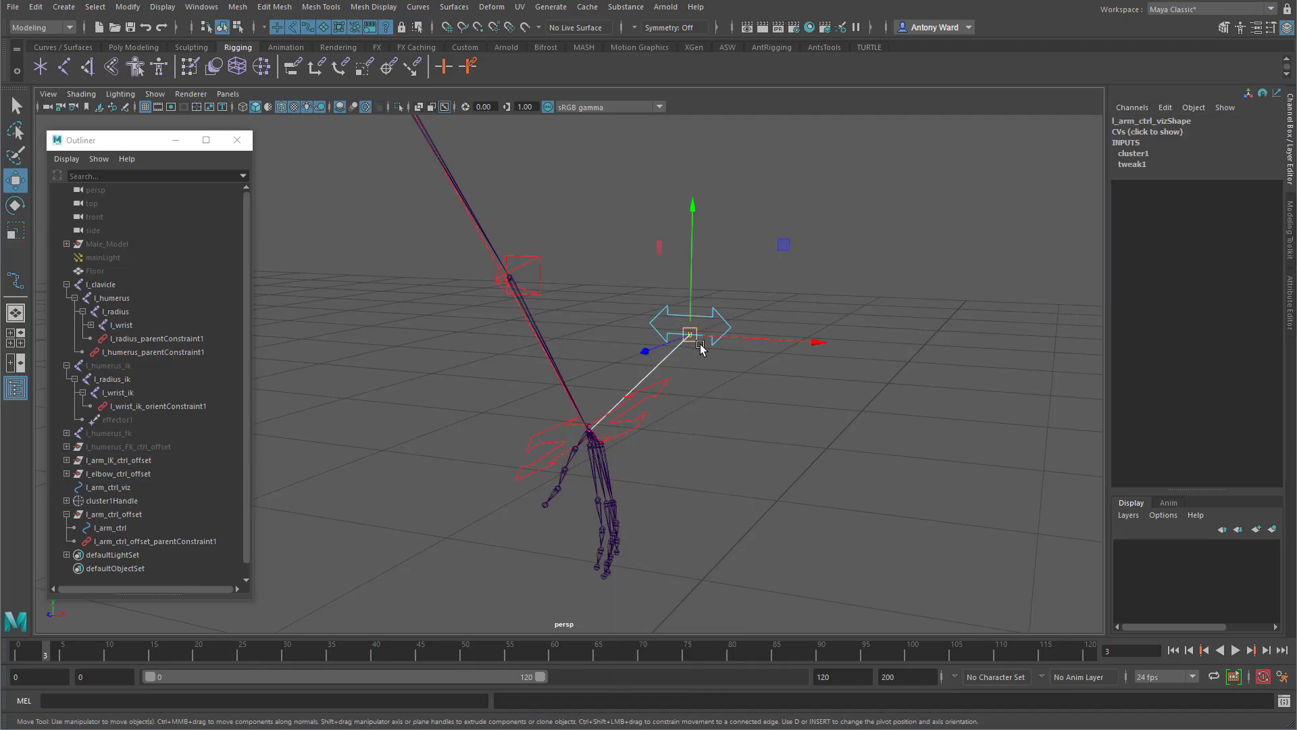
key("space")
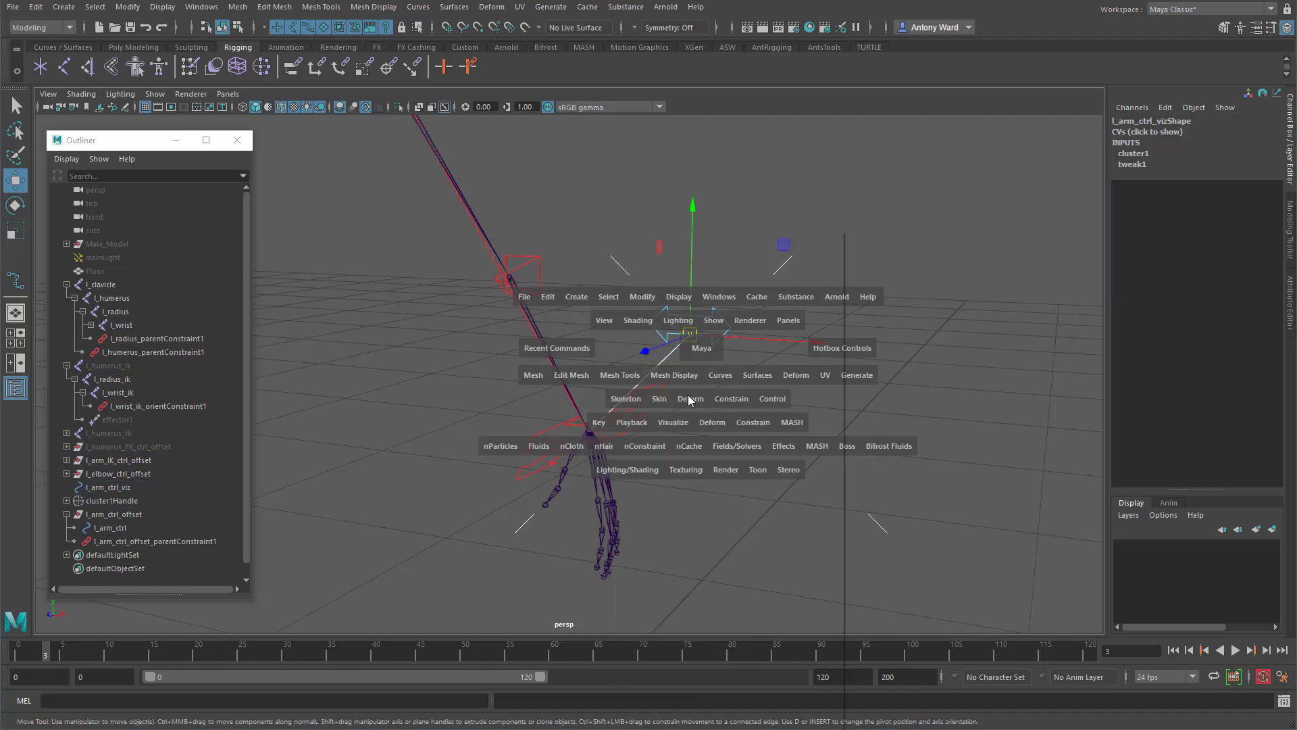
left_click(692, 396)
left_click(725, 270)
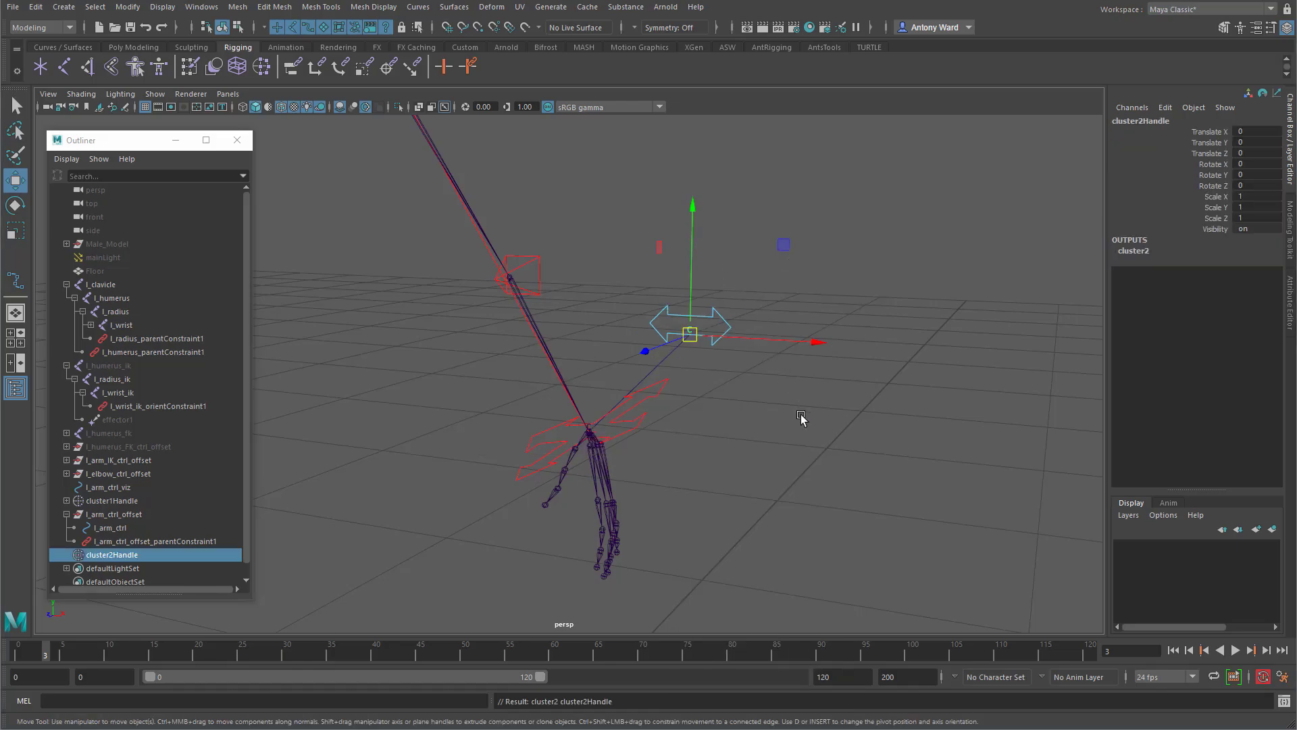
Parent cluster2Handle under l_arm_ctrl_offset and hide both cluster handles.
left_click(399, 449)
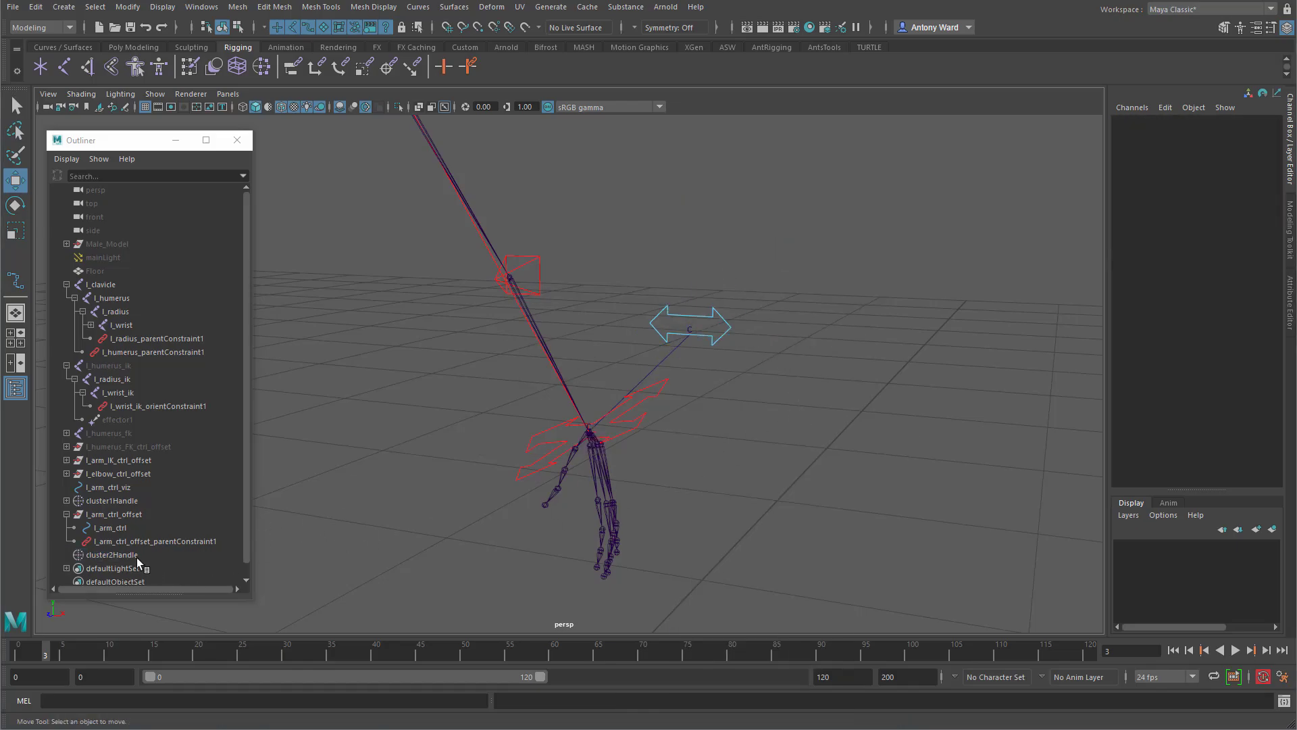
left_click(120, 555)
middle_click_drag(122, 560, 127, 520)
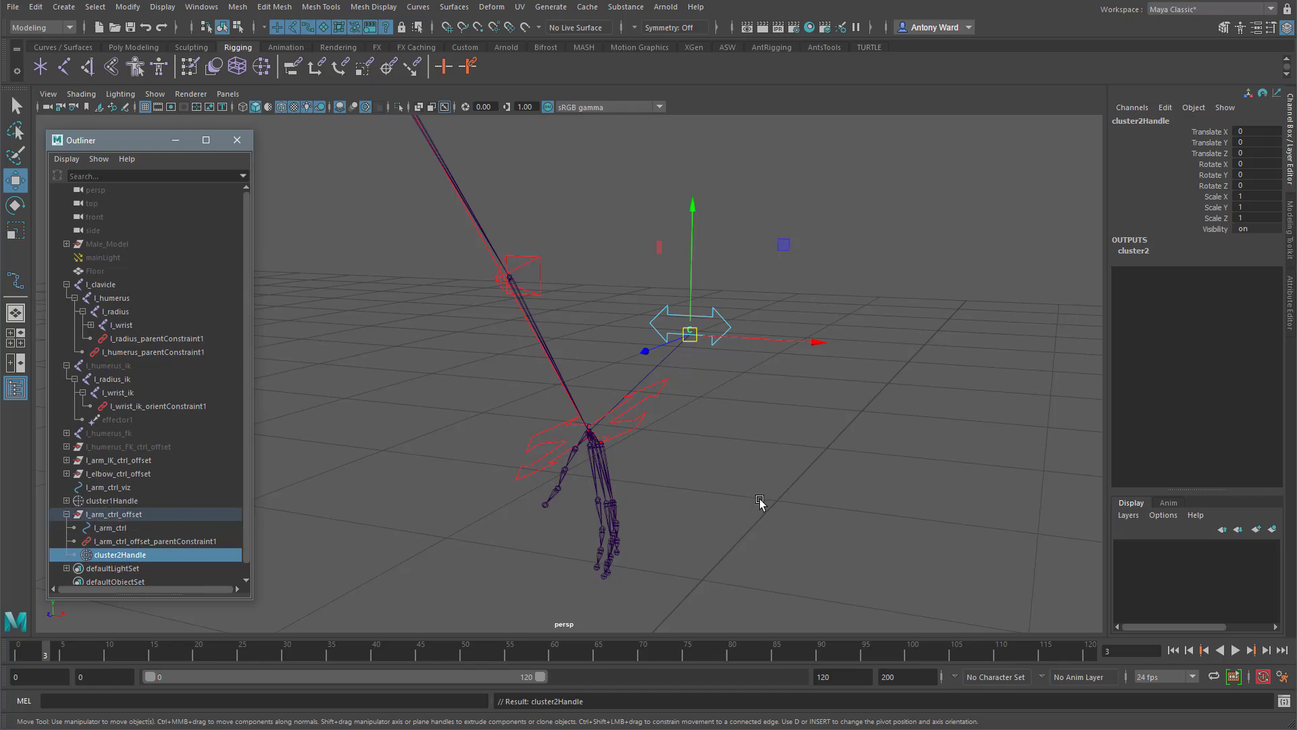
left_click(98, 501)
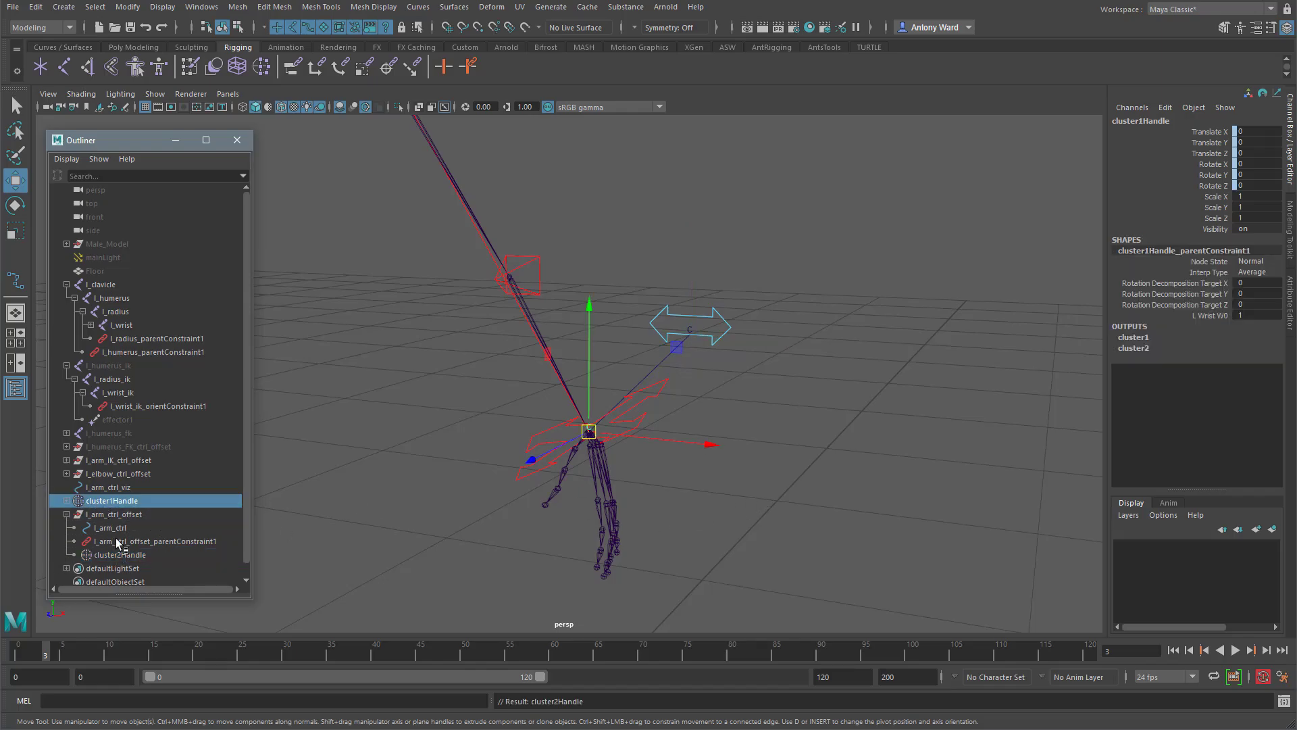
left_click(131, 556, "ctrl")
key("ctrl+h")
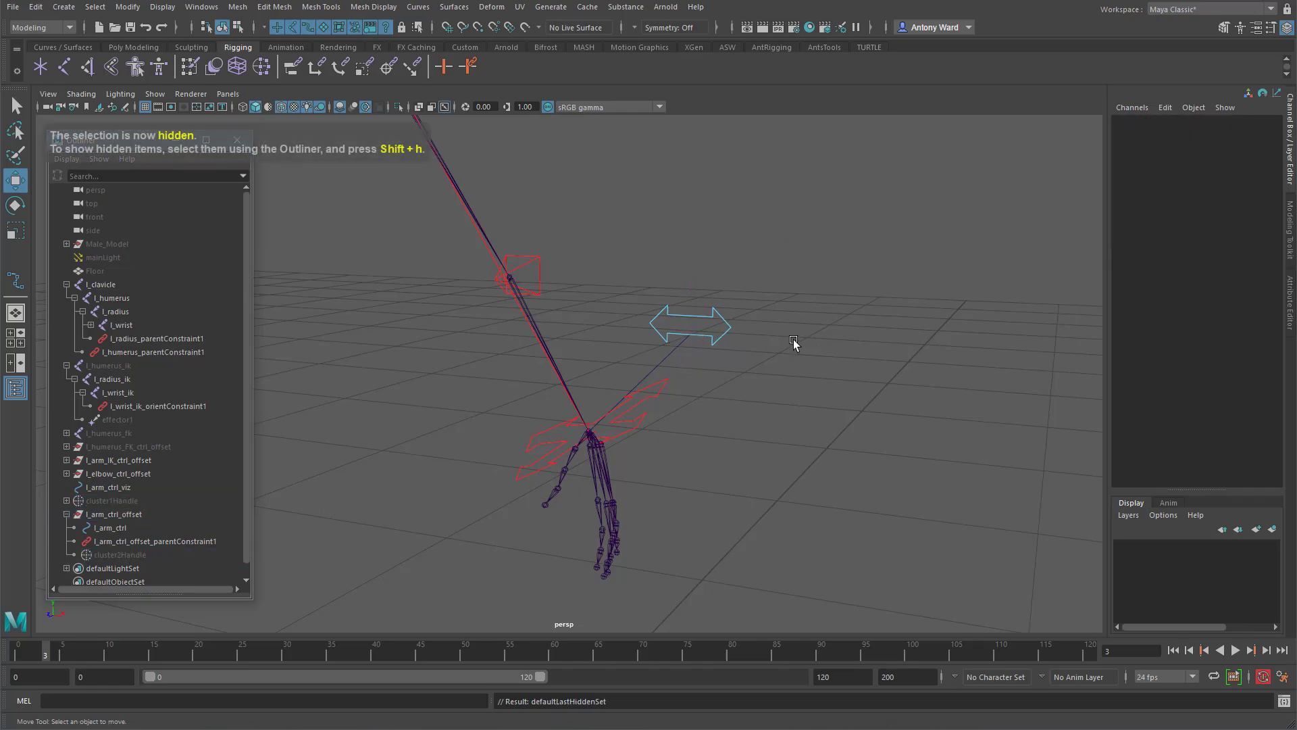
Move l_arm_IK_ctrl to test both ends of the connecting curve, and undo the move.
left_click(589, 431)
left_click_drag(593, 434, 628, 370)
key("ctrl+z")
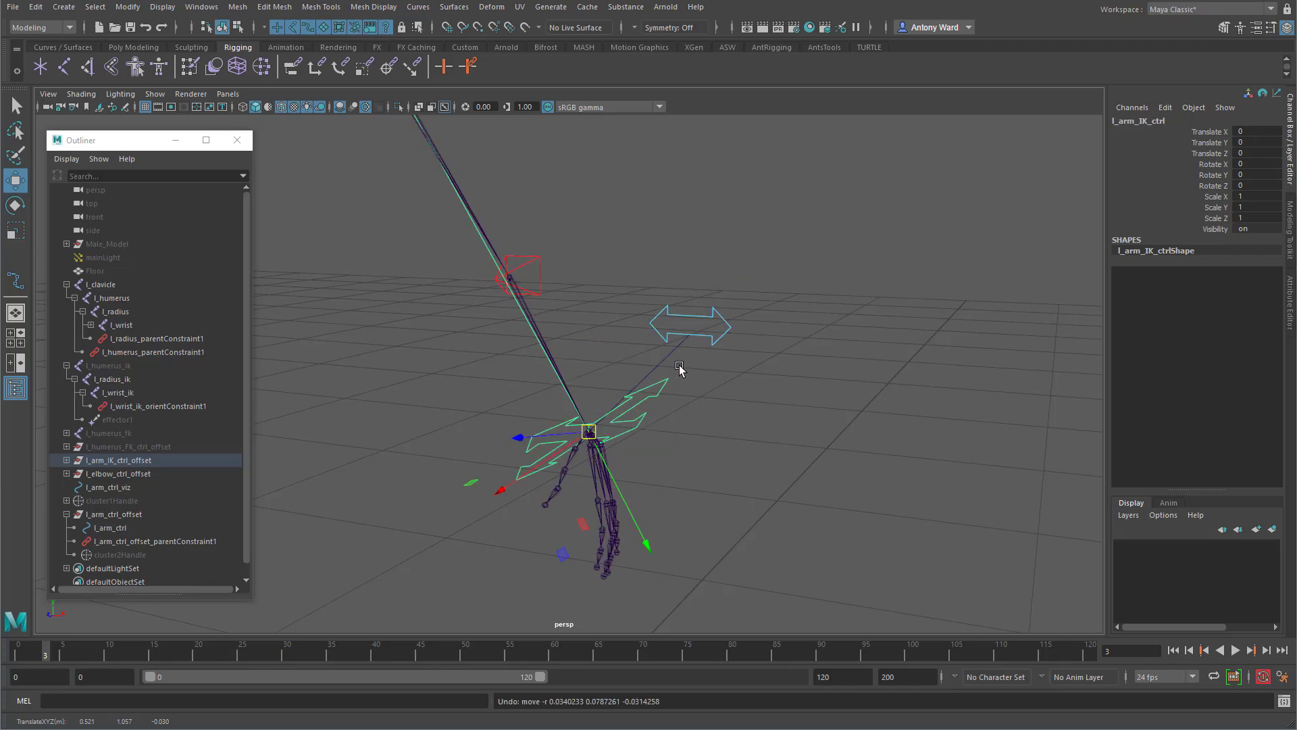
Move l_arm_ctrl and l_arm_IK_ctrl to test the arrow control and its connecting curve, and undo the moves.
left_click(691, 327)
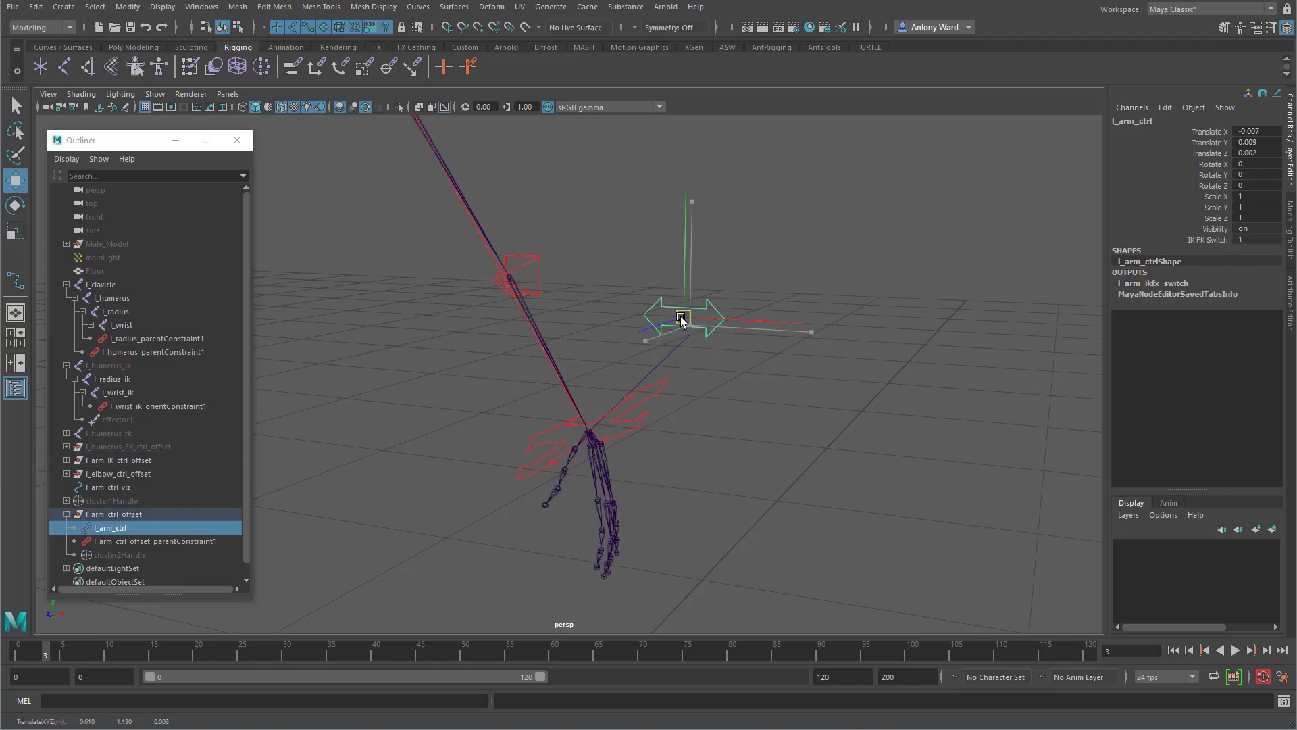
left_click_drag(804, 445, 653, 506, "alt")
left_click(701, 478)
left_click(653, 443)
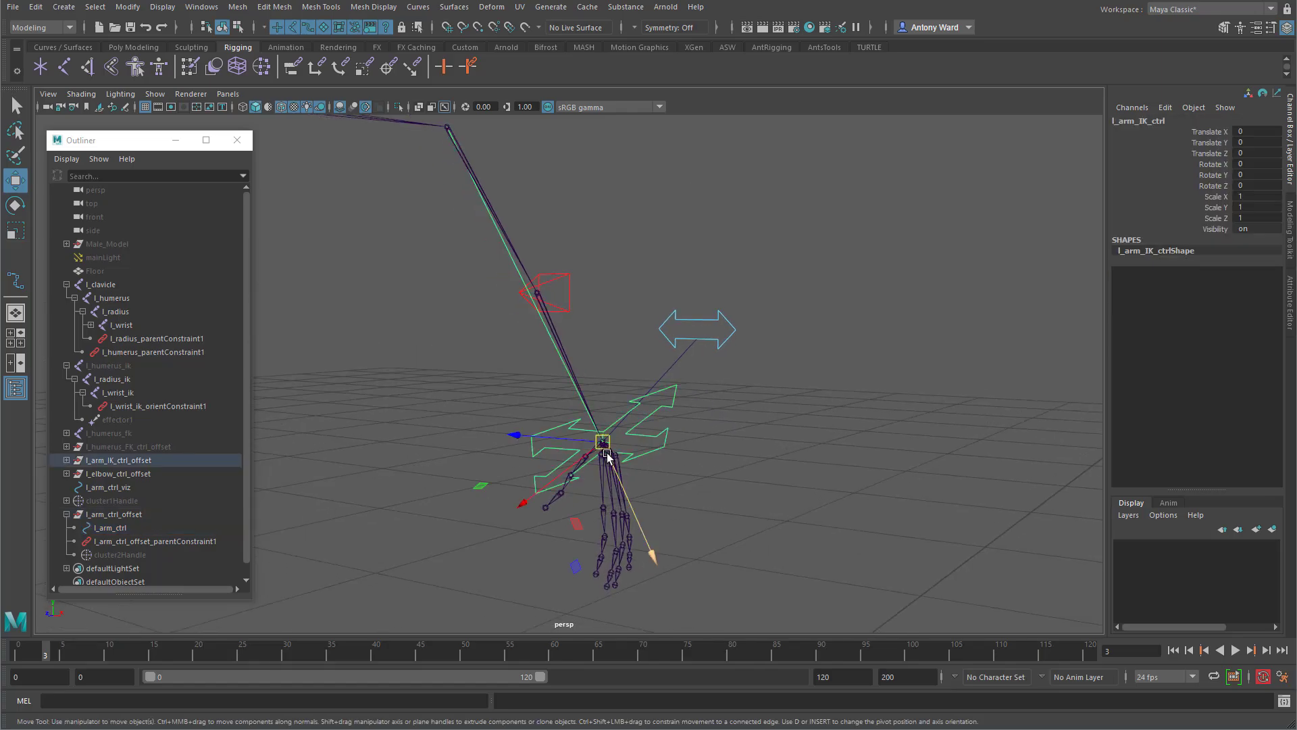
left_click_drag(600, 446, 638, 409)
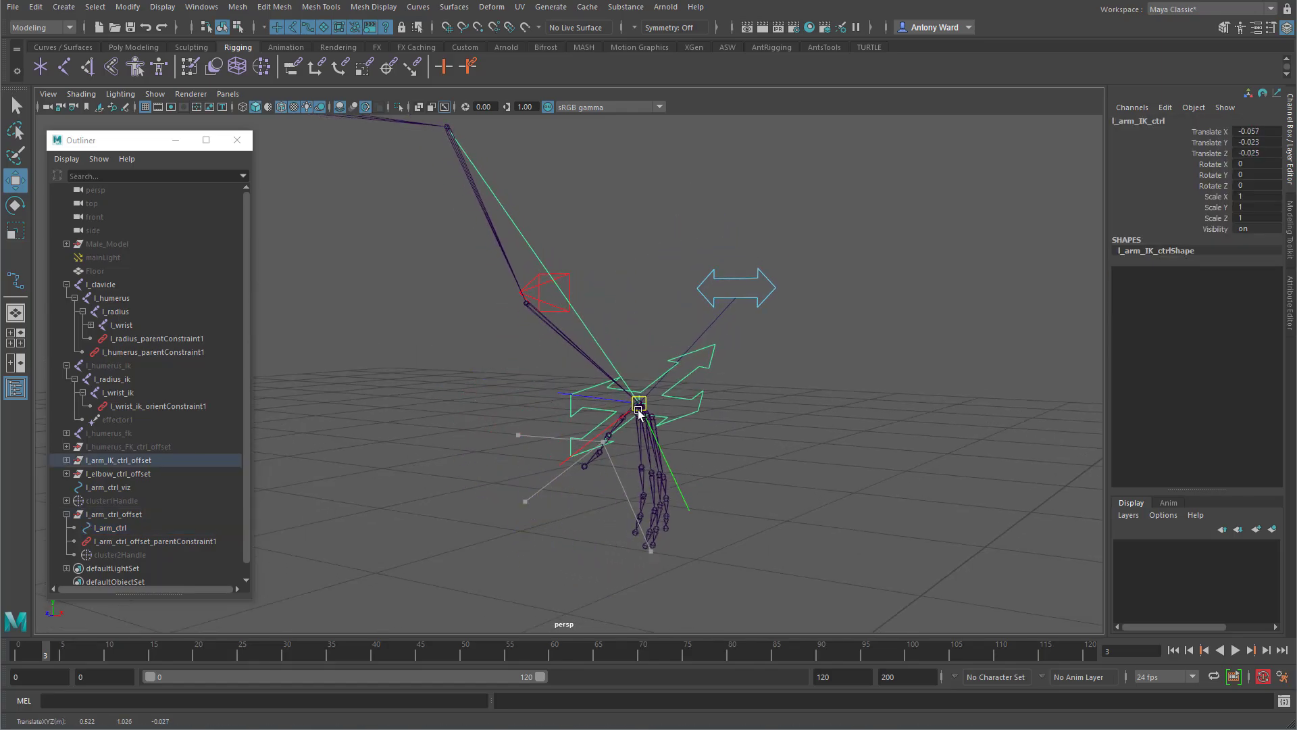
key("ctrl+z")
left_click_drag(772, 446, 638, 440, "alt")
left_click(782, 407)
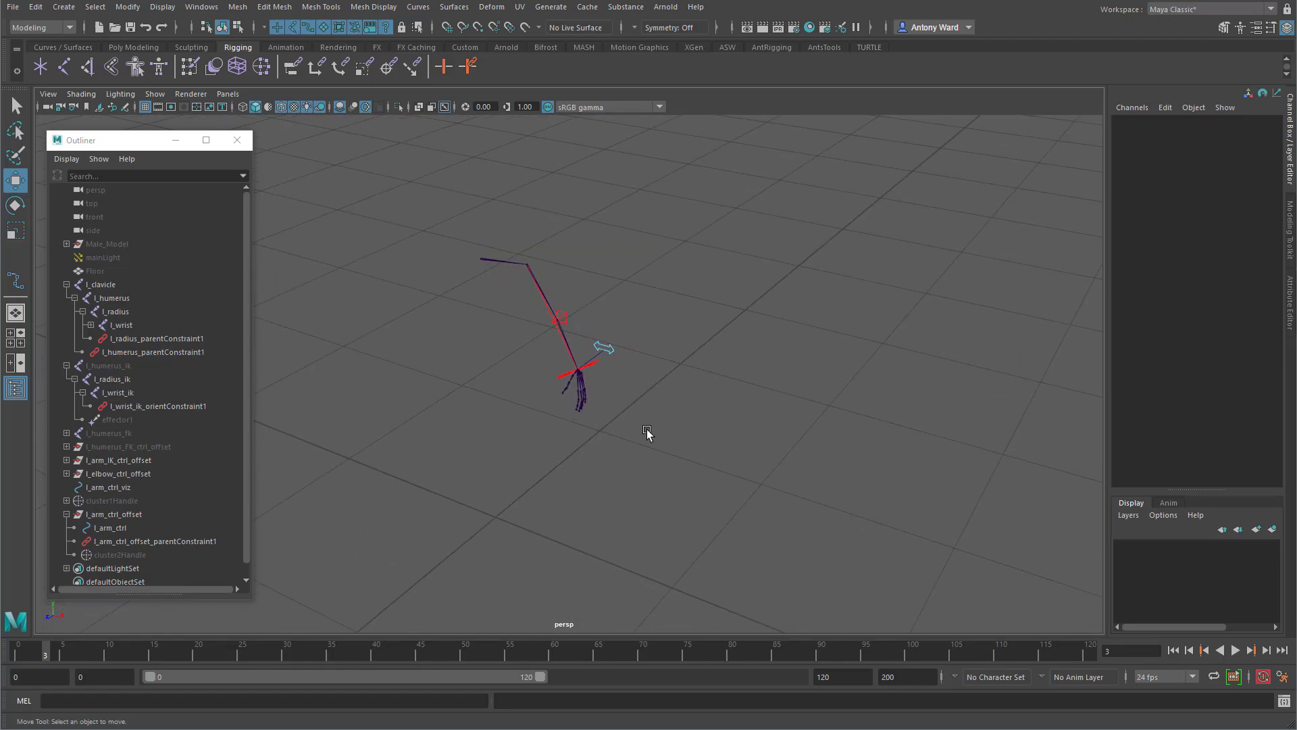
Create a 3D Type object in the scene and frame it in the view.
key("space")
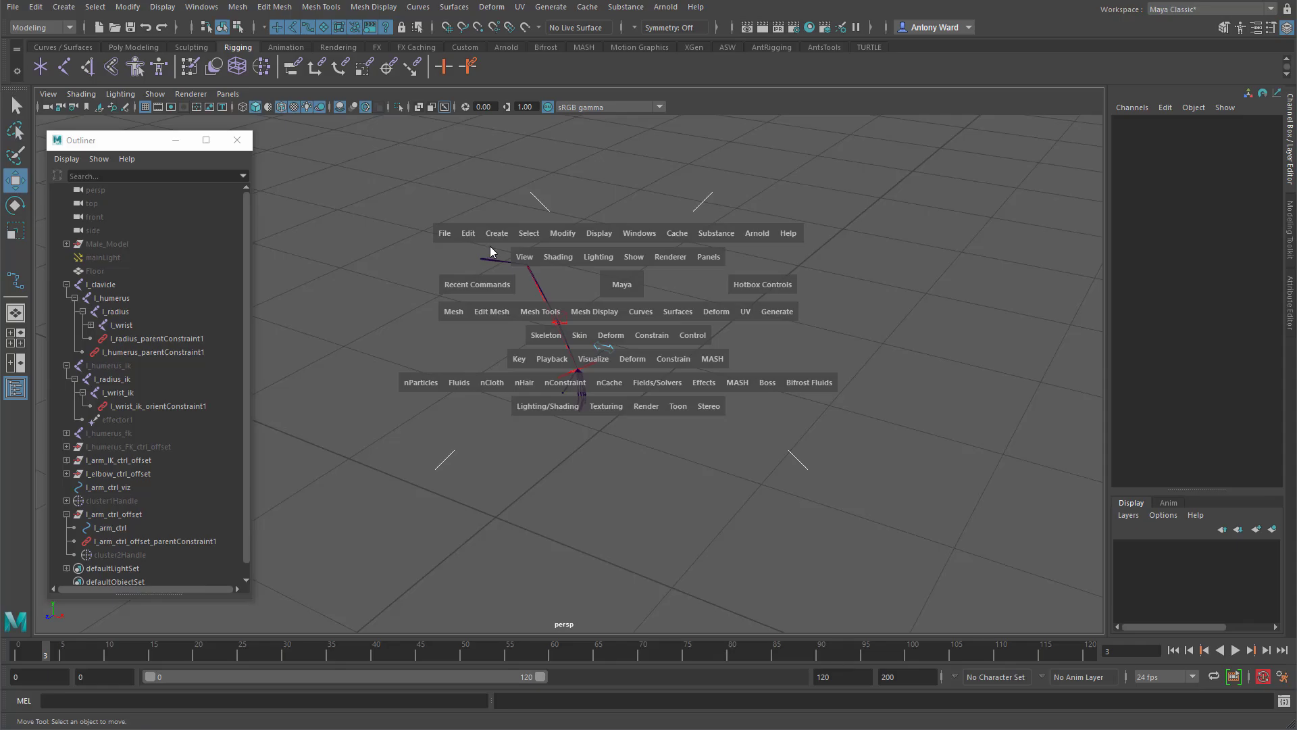
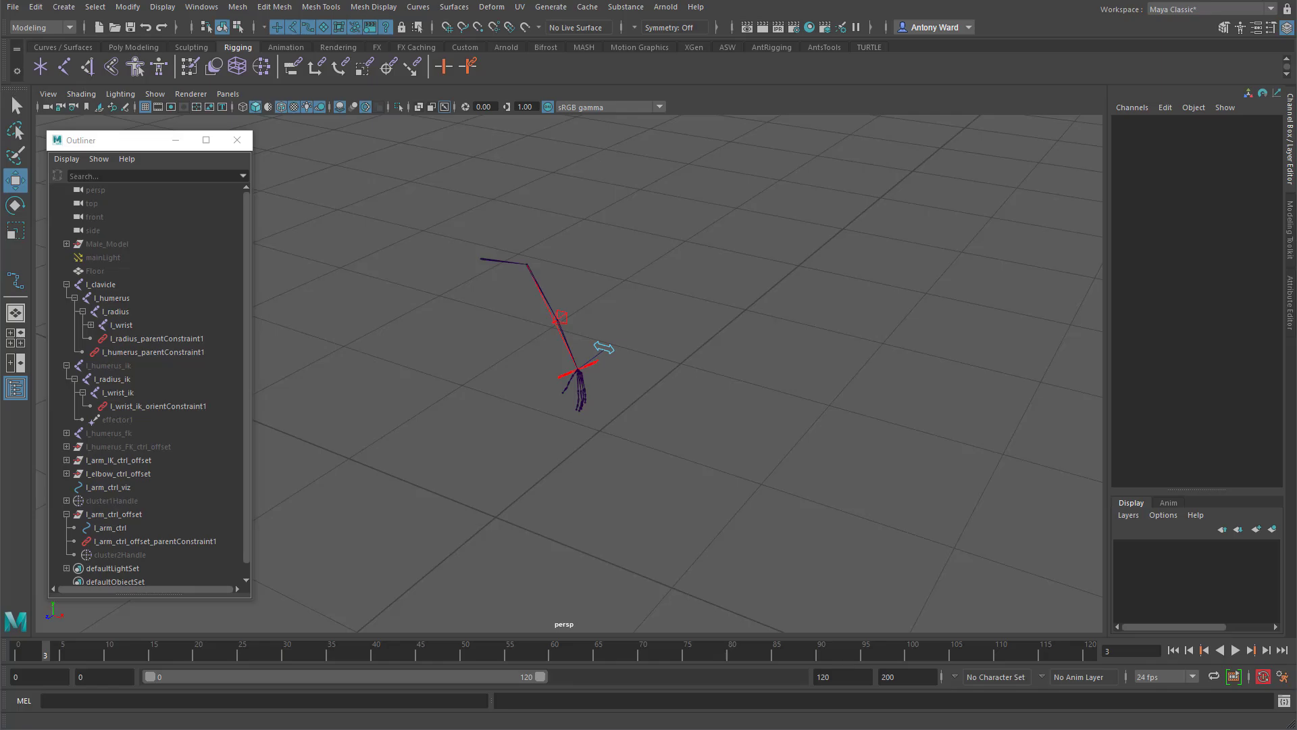
left_click_drag(591, 443, 623, 409, "alt")
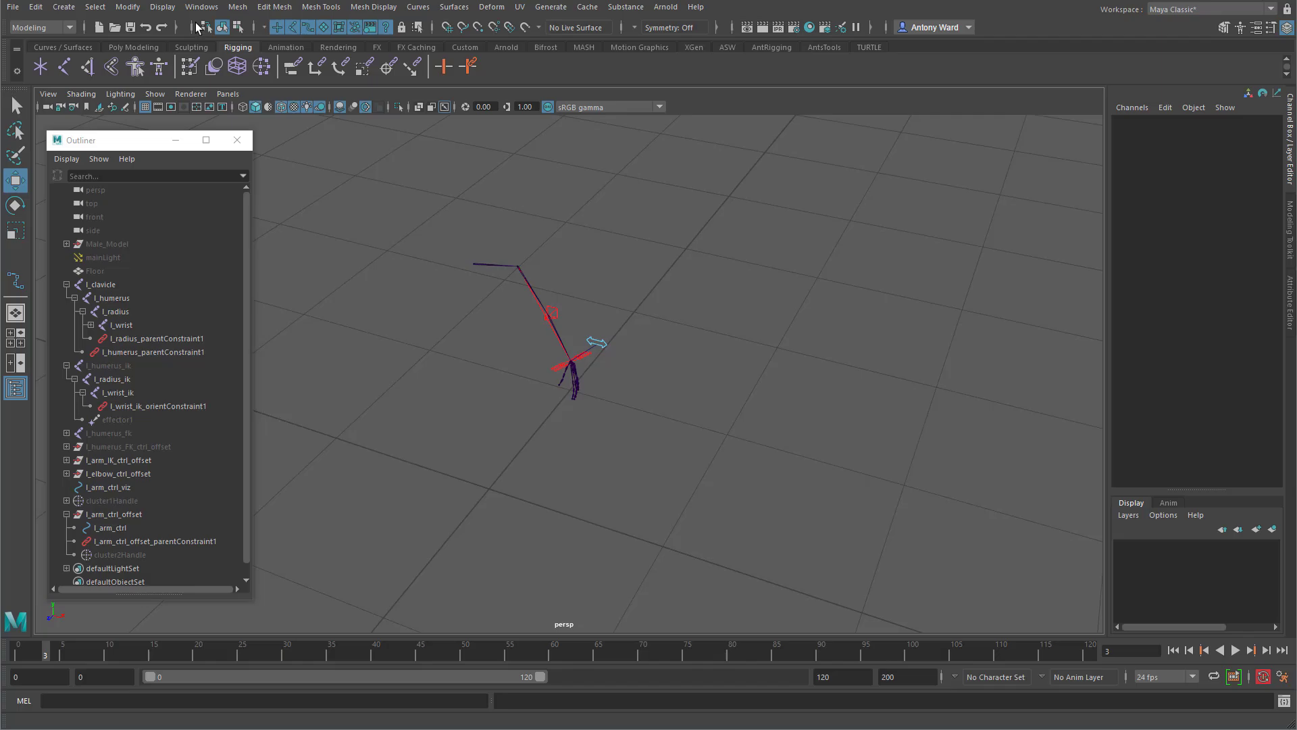
left_click(55, 10)
left_click(117, 119)
key("ctrl+a")
right_click_drag(852, 477, 381, 364, "alt")
key("f")
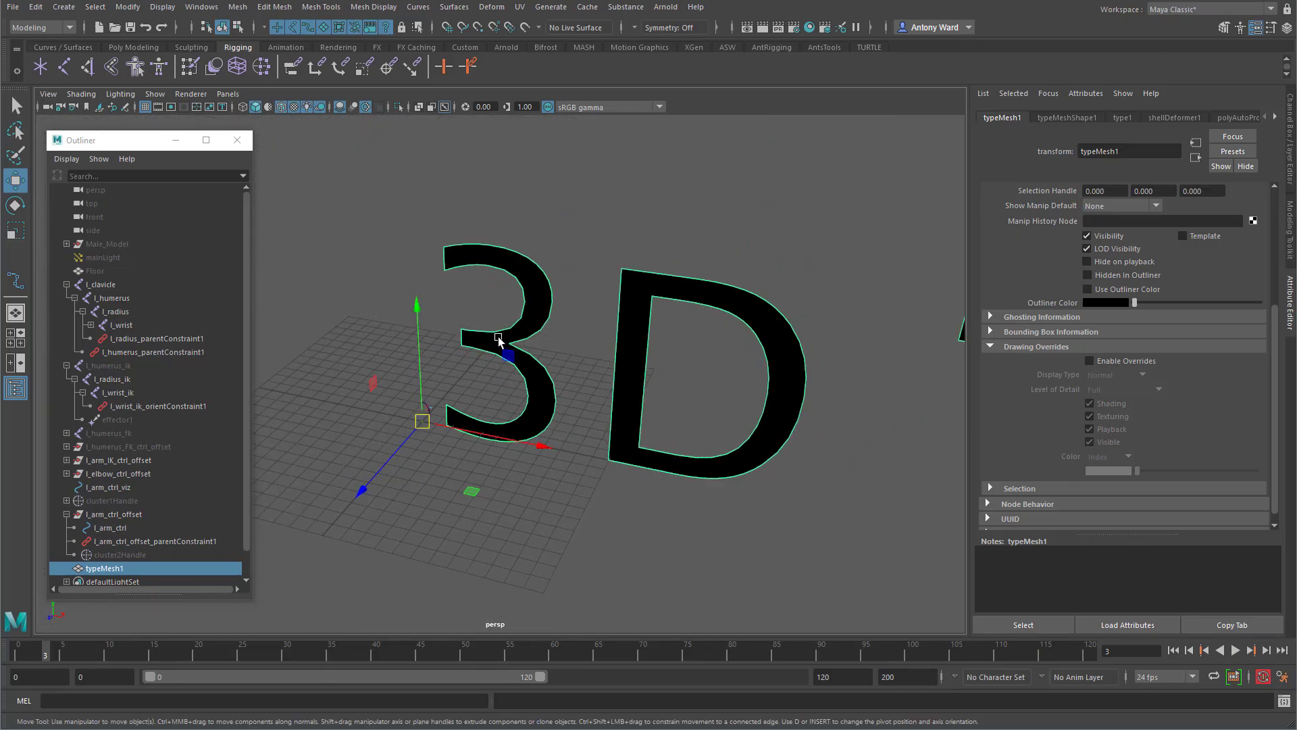
Replace the default text of the typeMesh1 type object with "IK".
left_click(1025, 347)
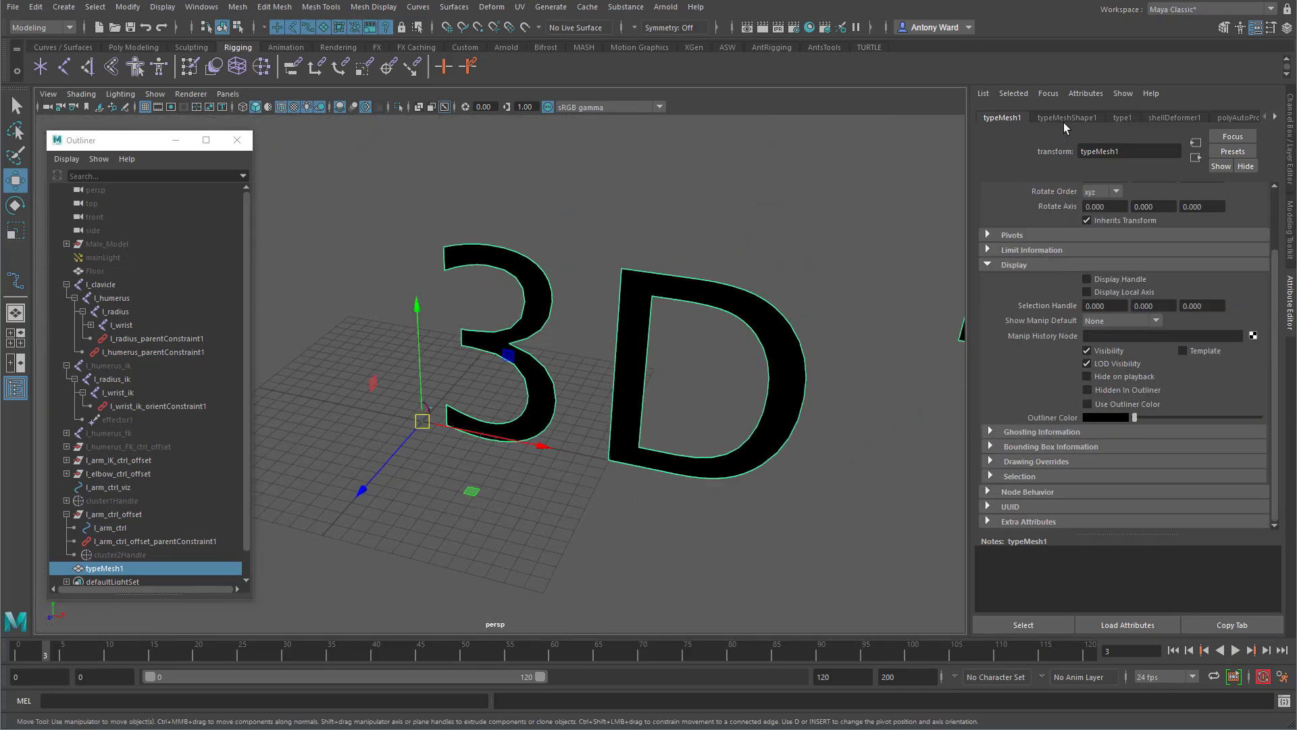
left_click(1067, 117)
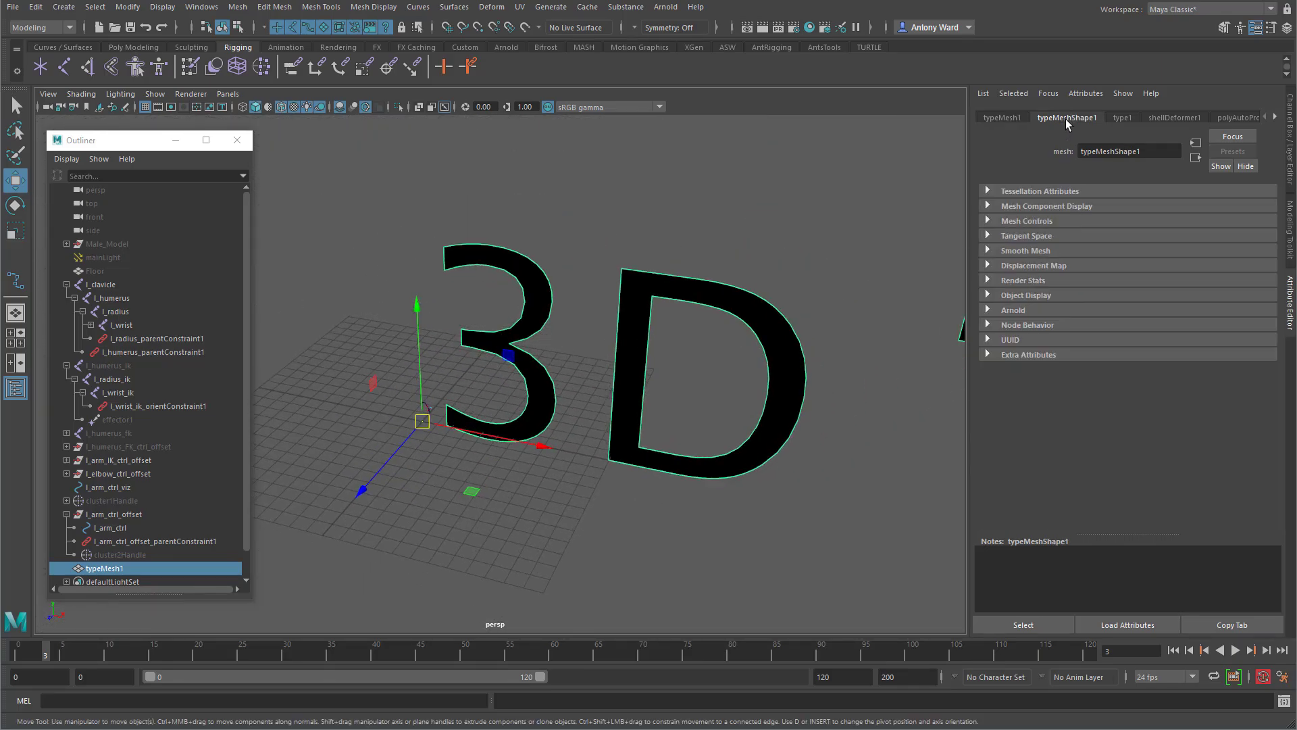
left_click(1121, 118)
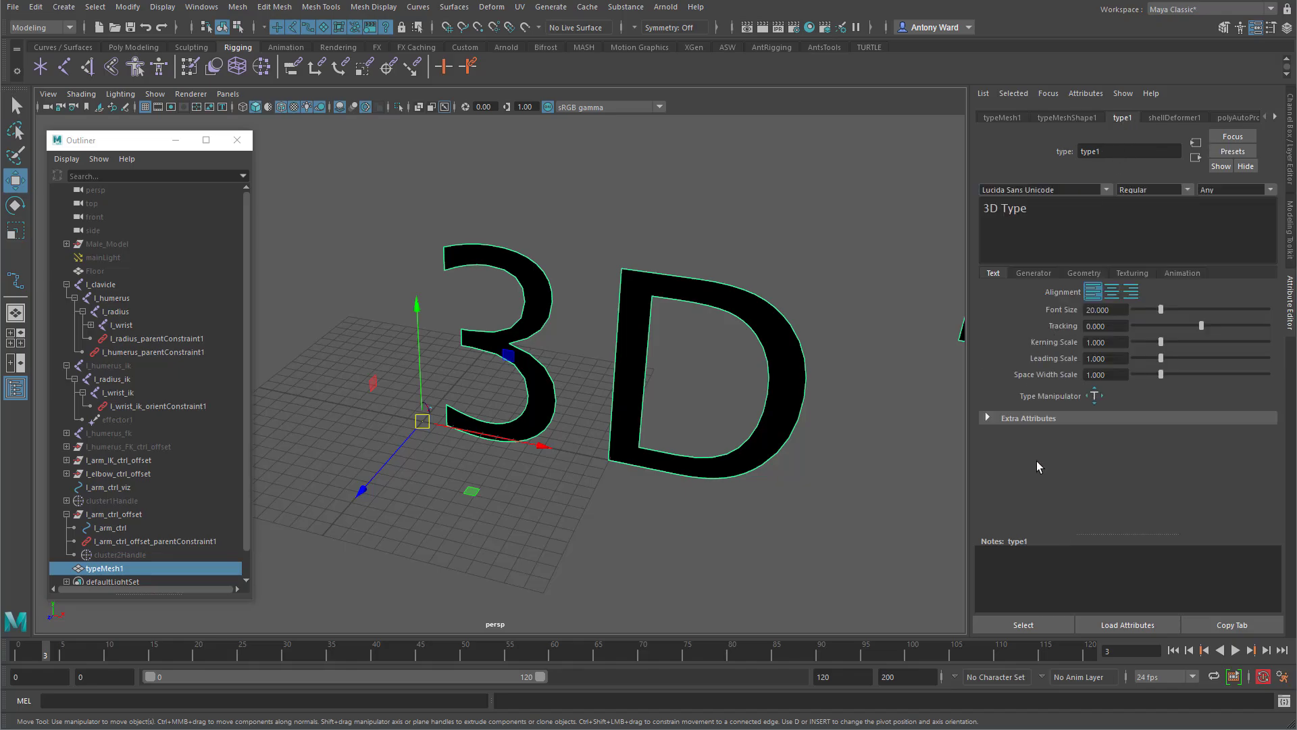
left_click(1042, 419)
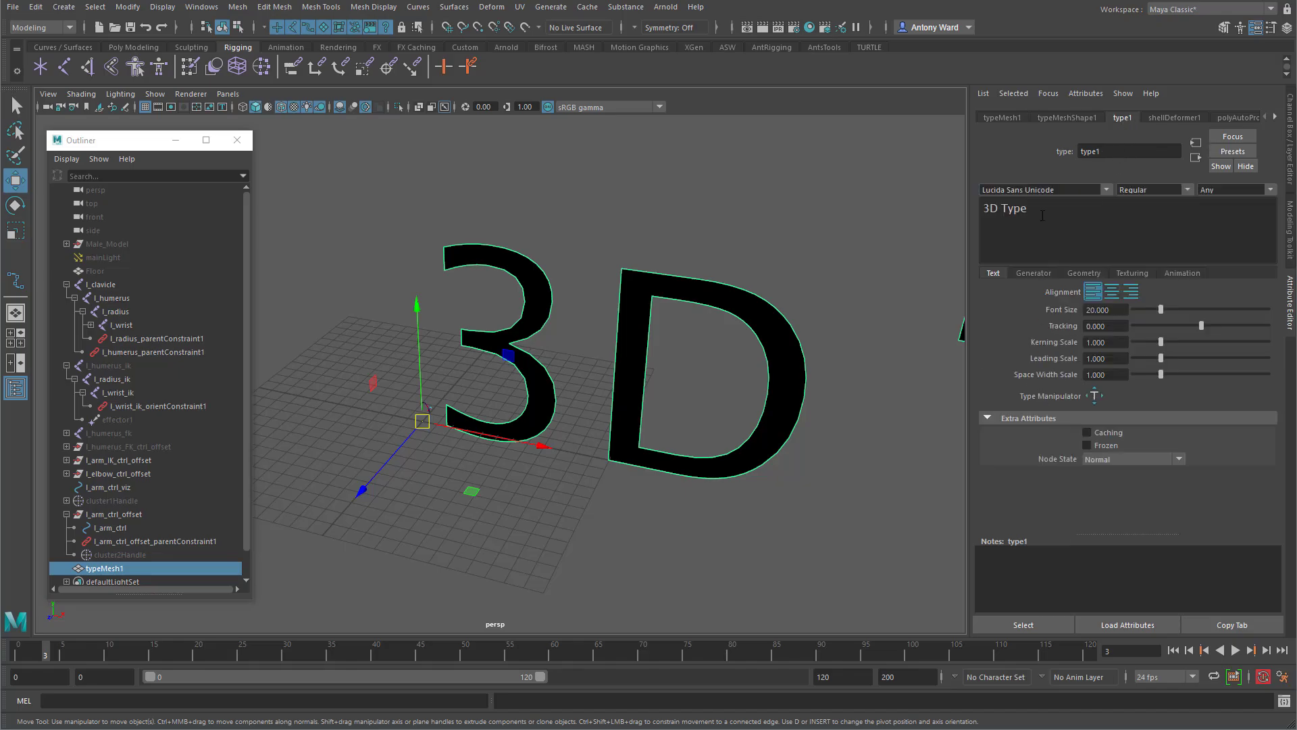
left_click_drag(1042, 215, 972, 216)
type("IK")
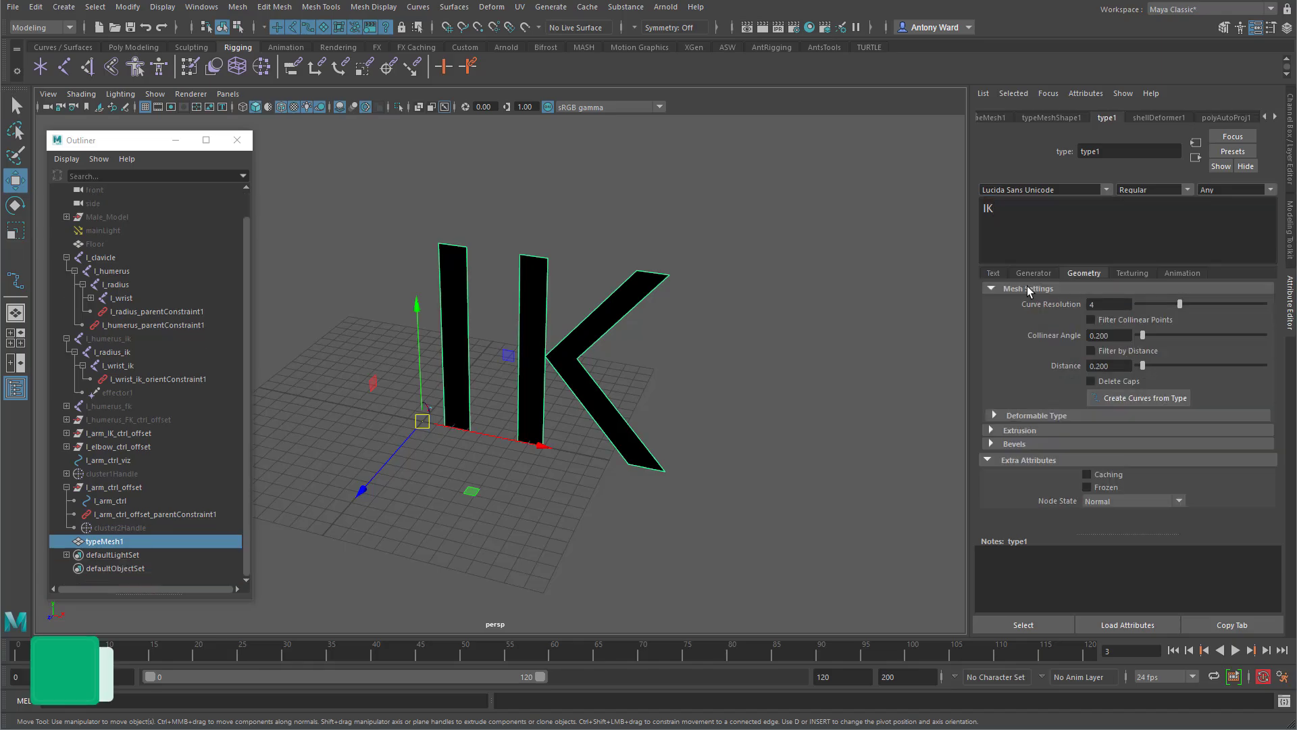
Create curves from the IK type and delete the construction history of typeMesh1.
left_click(1130, 400)
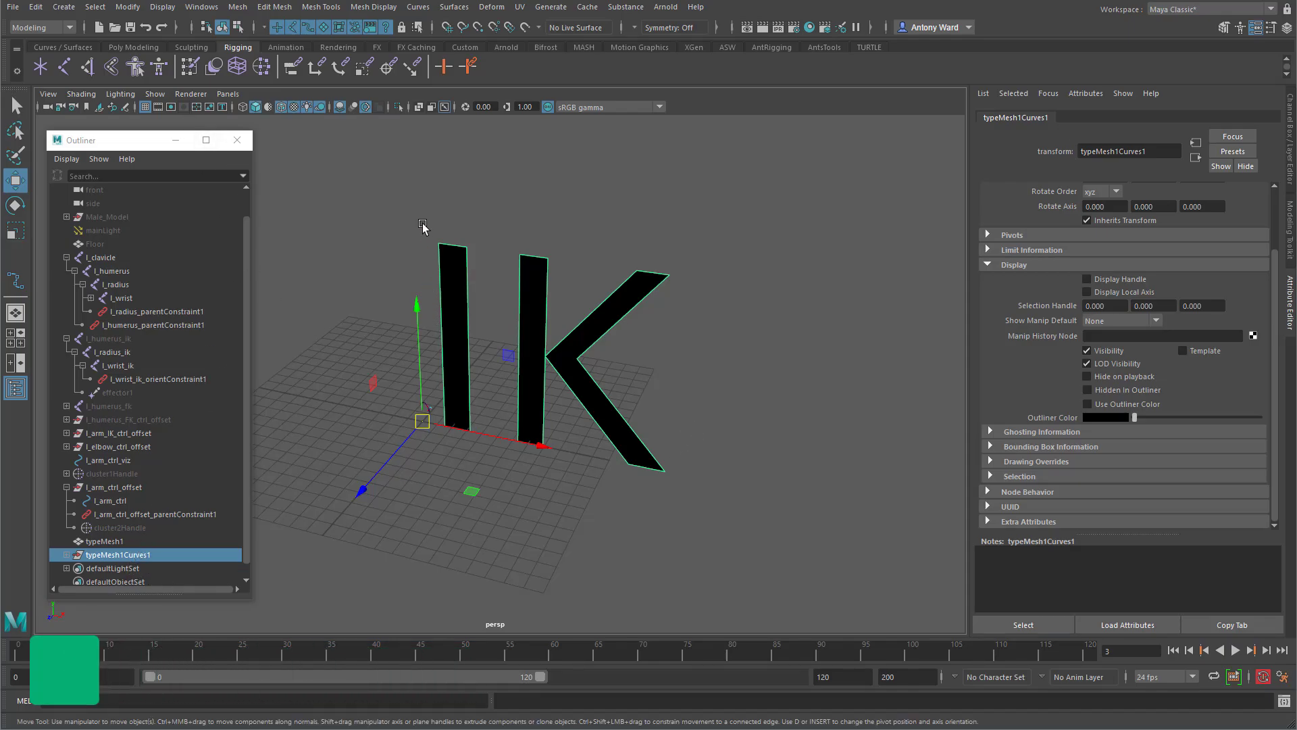
left_click_drag(431, 218, 715, 335)
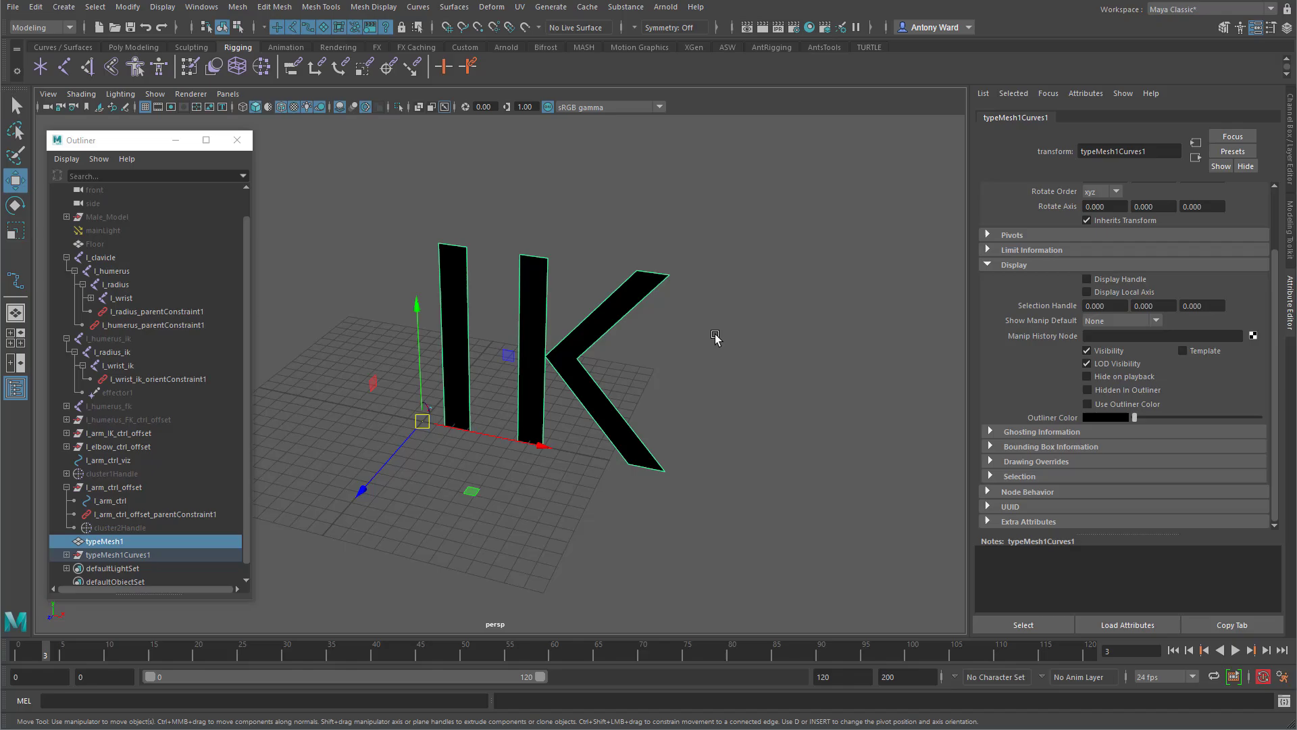
left_click(36, 12)
mouse_move(108, 165)
left_click(233, 164)
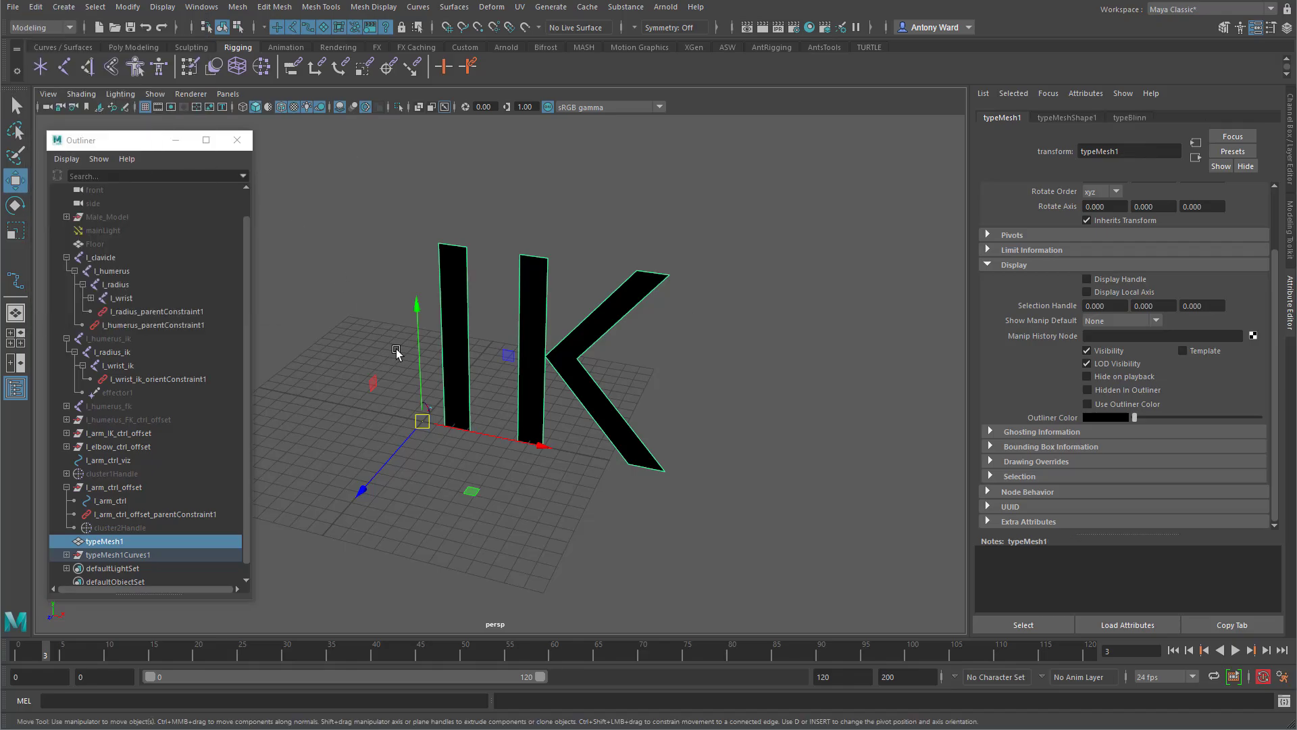
Expand the typeMesh1Curves1 group and delete the typeMesh1 mesh, keeping only the IK outline curves.
left_click(66, 555)
scroll(166, 536, "down", 1)
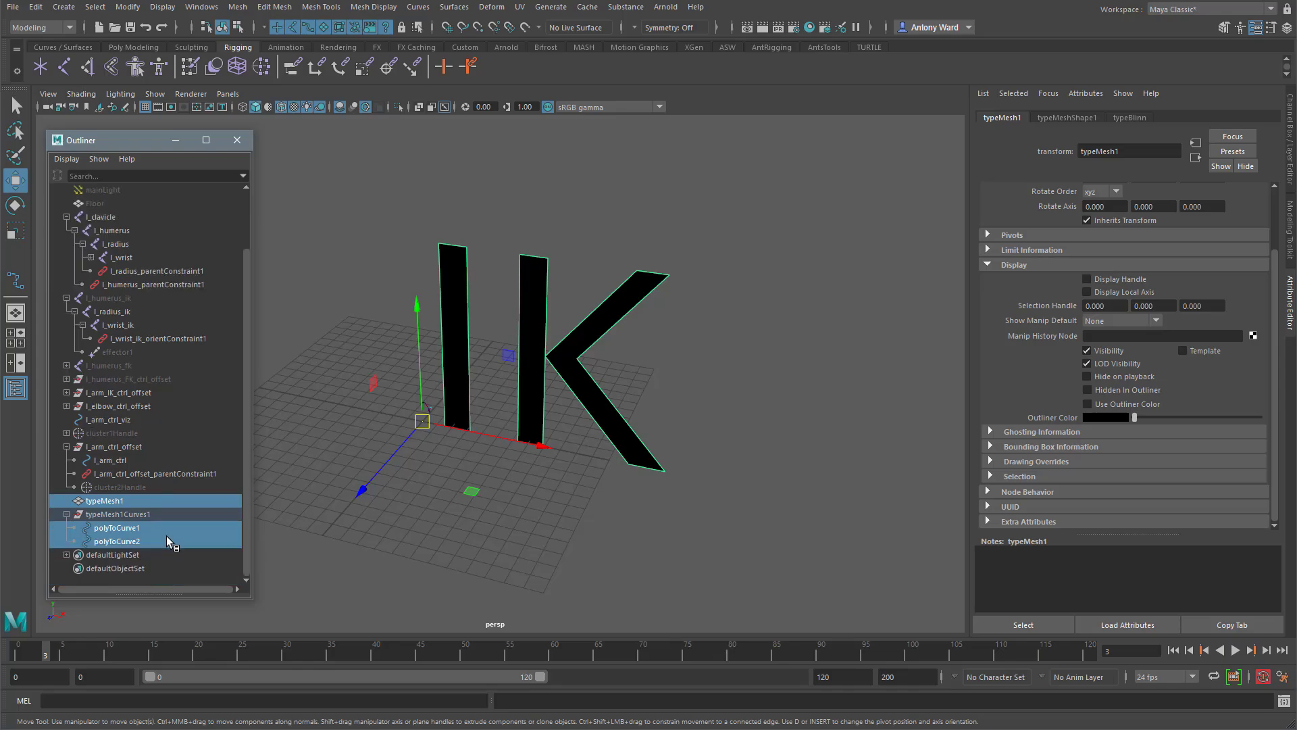
left_click(123, 502)
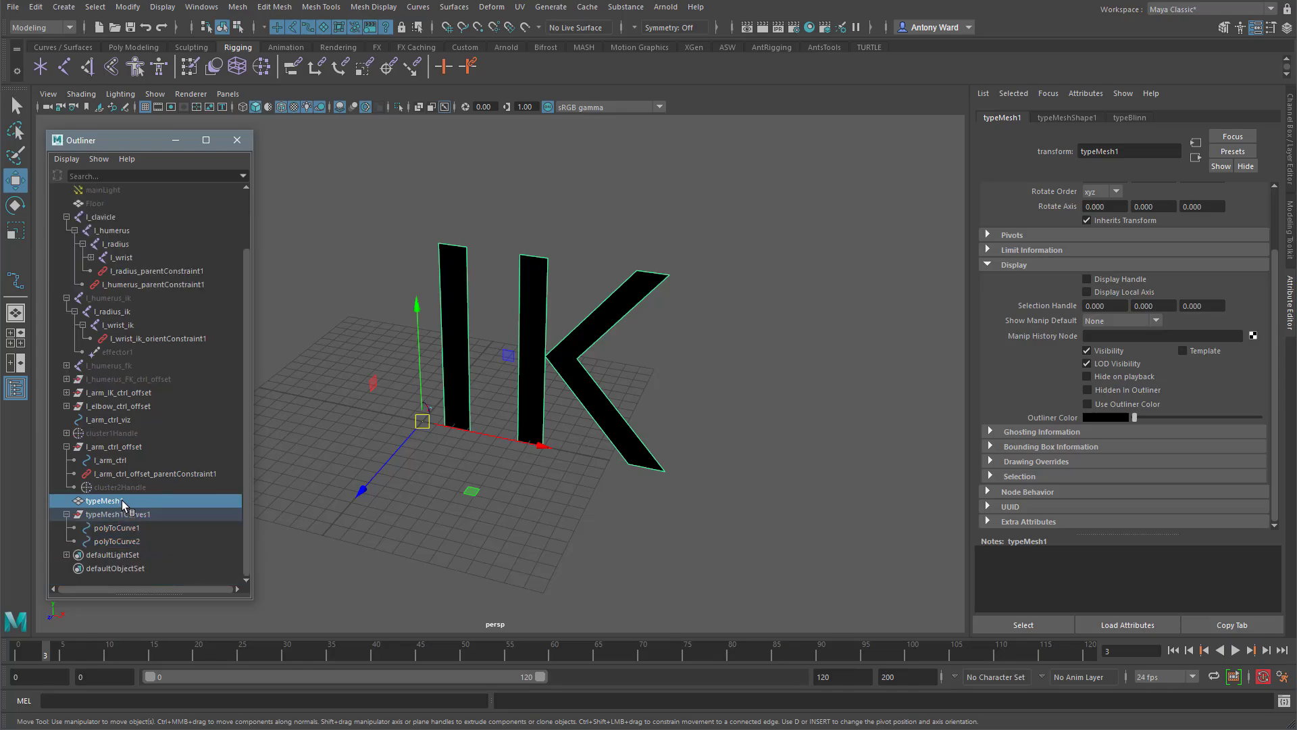
key("Delete")
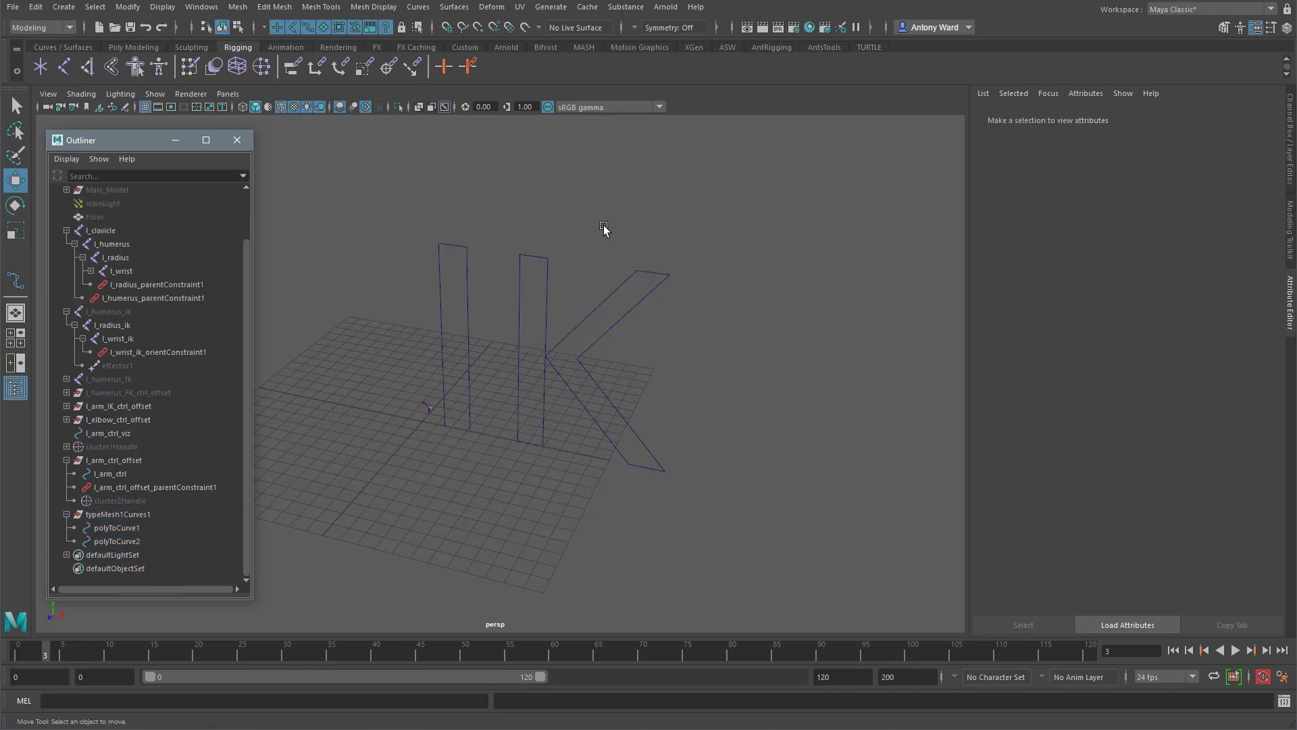
left_click_drag(427, 234, 604, 279)
left_click(763, 430)
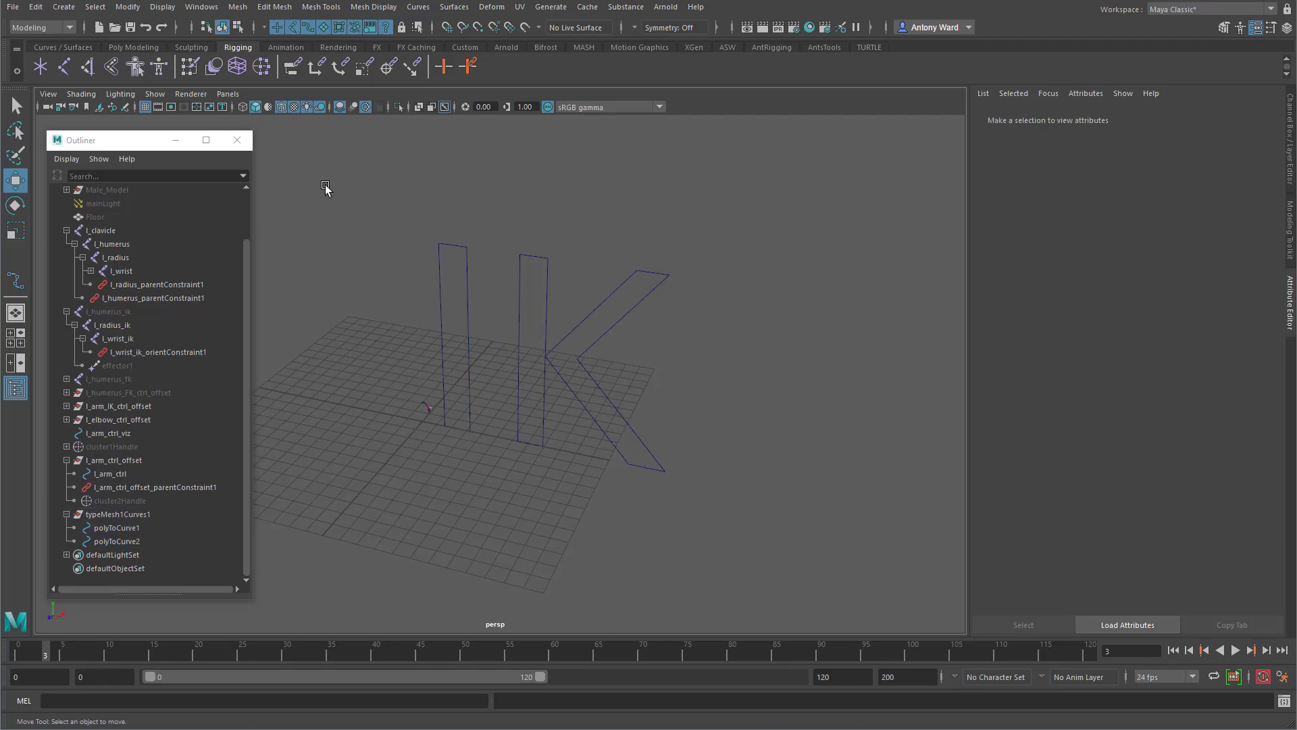
Create a second 3D Type object and set its text to "FK".
left_click(65, 6)
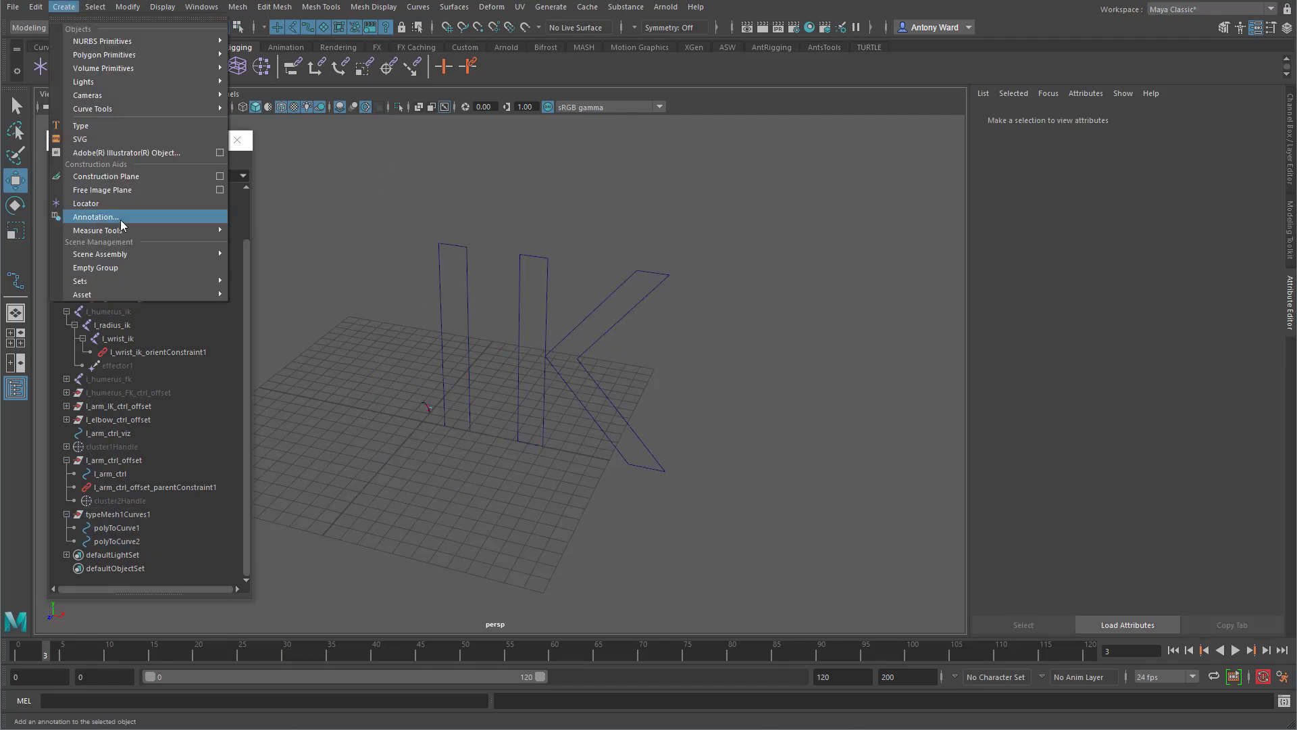
left_click(116, 127)
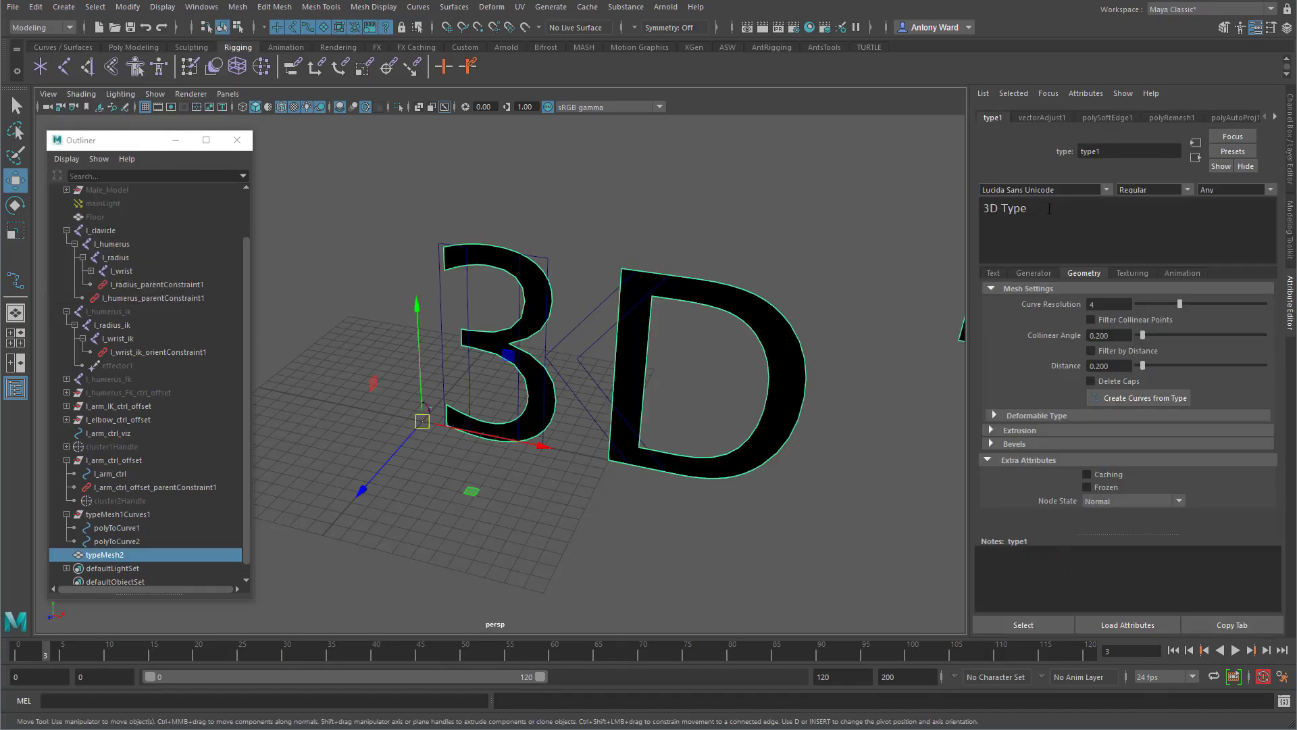
left_click_drag(1049, 209, 967, 215)
type("FK")
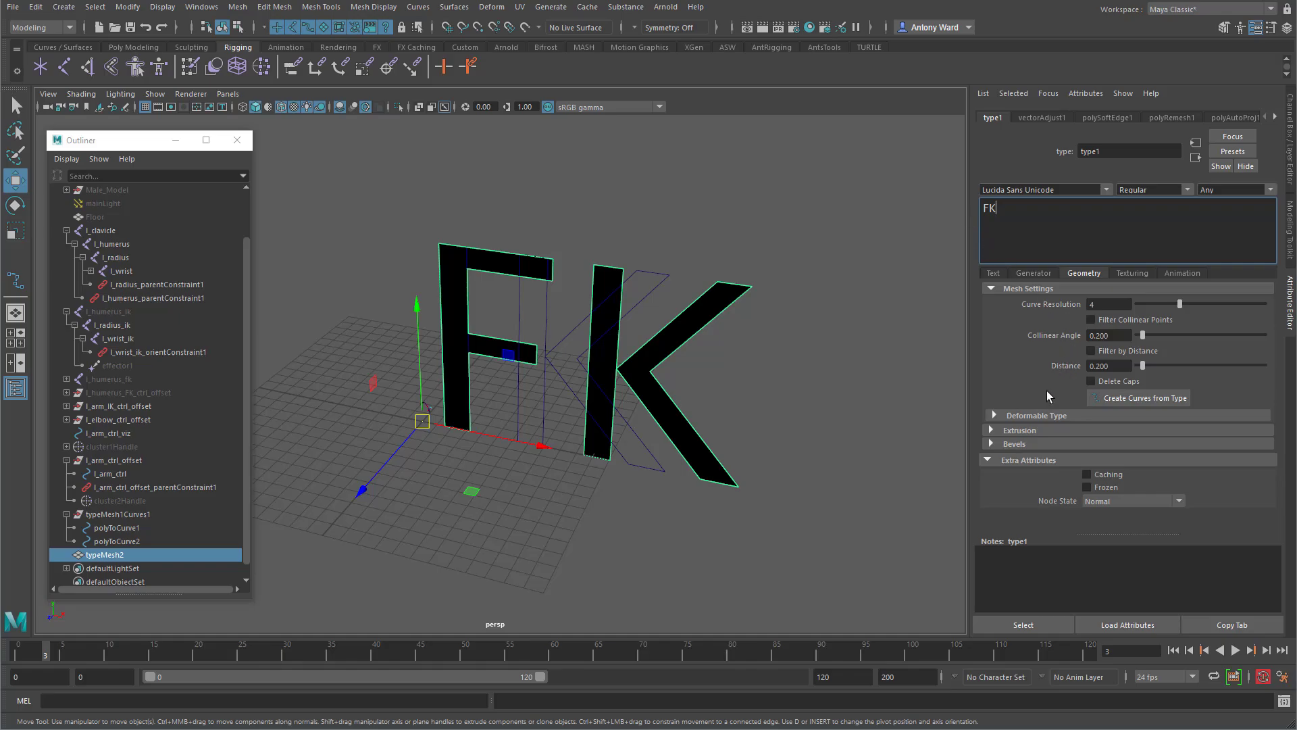
Create curves from the FK type and delete the construction history of typeMesh2.
left_click(1140, 398)
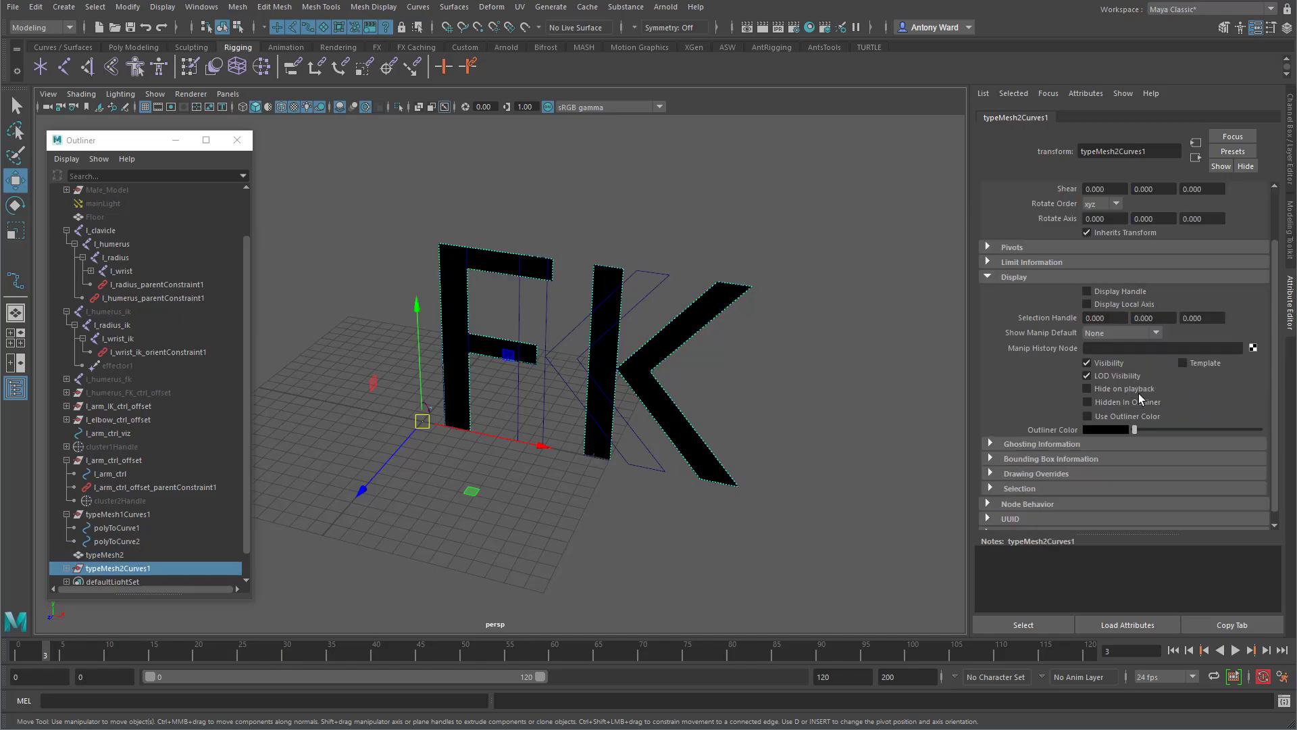
left_click(111, 555)
left_click(35, 7)
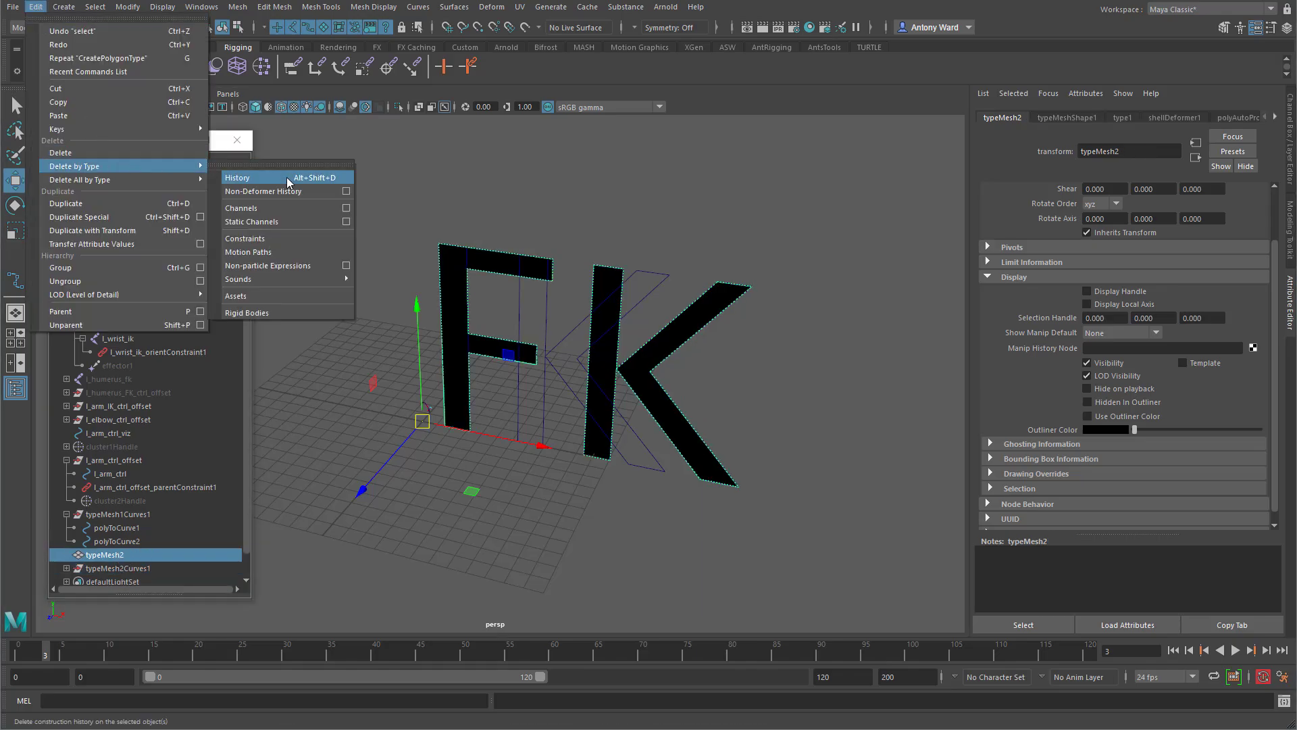
left_click(284, 171)
Delete the typeMesh2 mesh and expand the typeMesh2Curves1 group to list its letter curves.
left_click(122, 541)
left_click(123, 555)
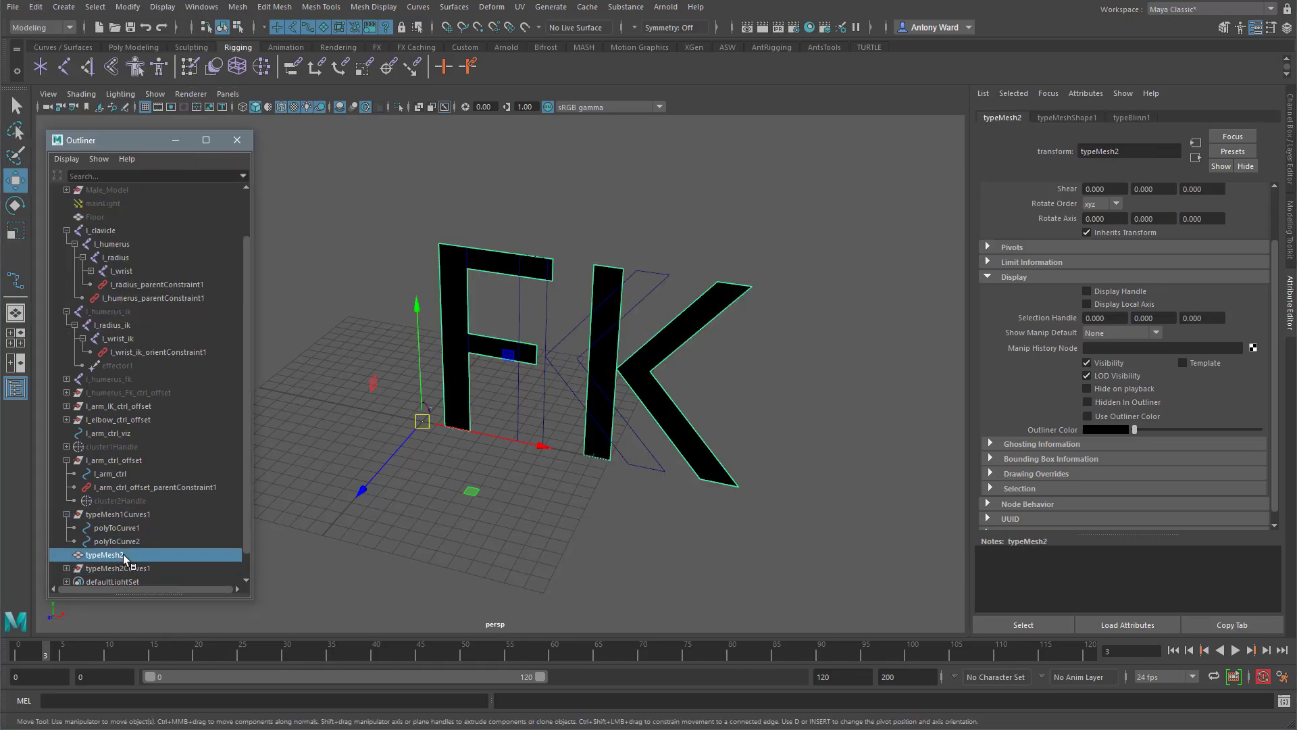
key("Delete")
left_click(66, 555)
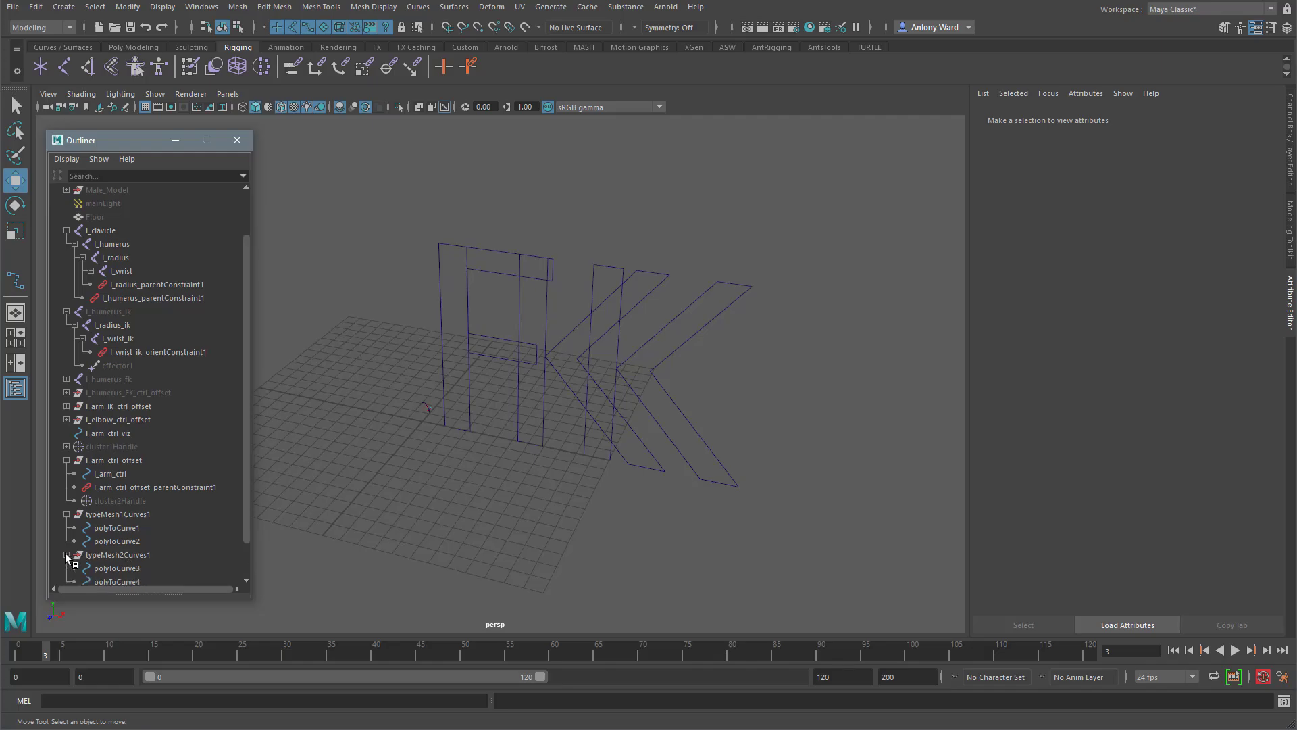
scroll(206, 520, "down", 1)
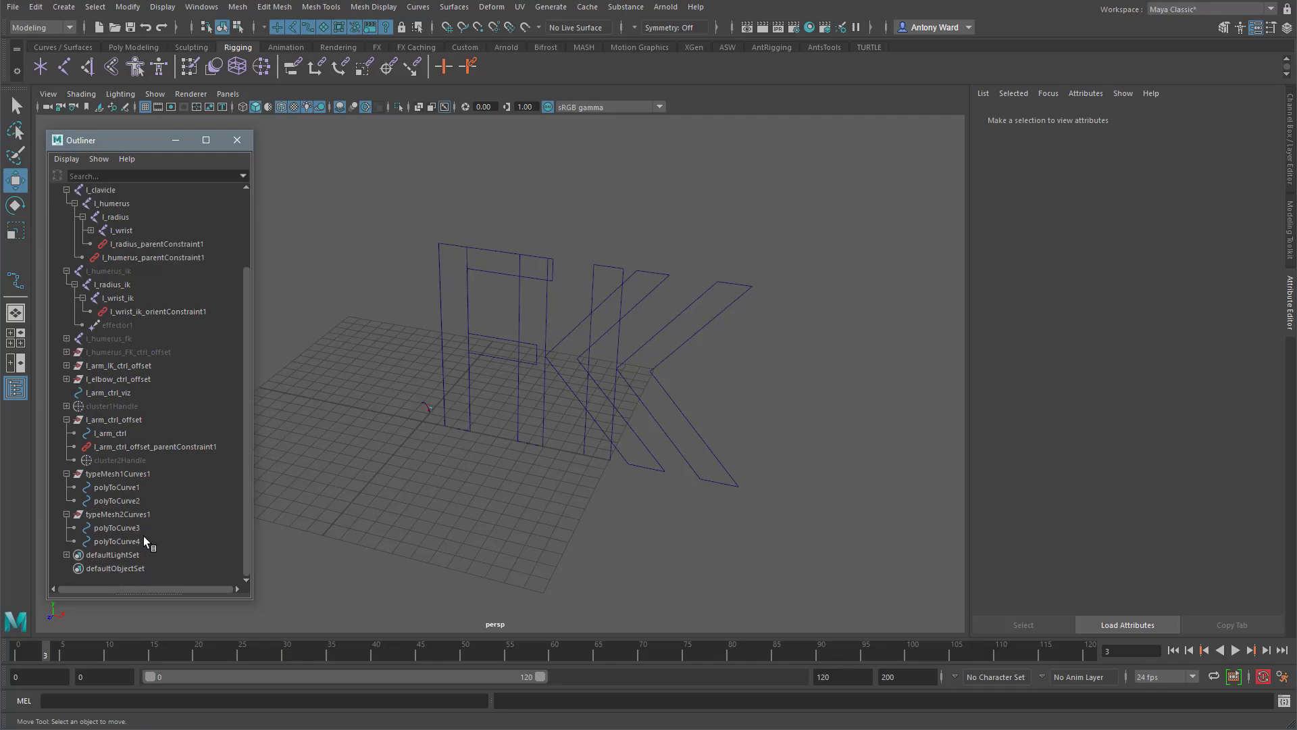
Rename the typeMesh1Curves1 group to IK_txt and the typeMesh2Curves1 group to FK_txt.
left_click(128, 475)
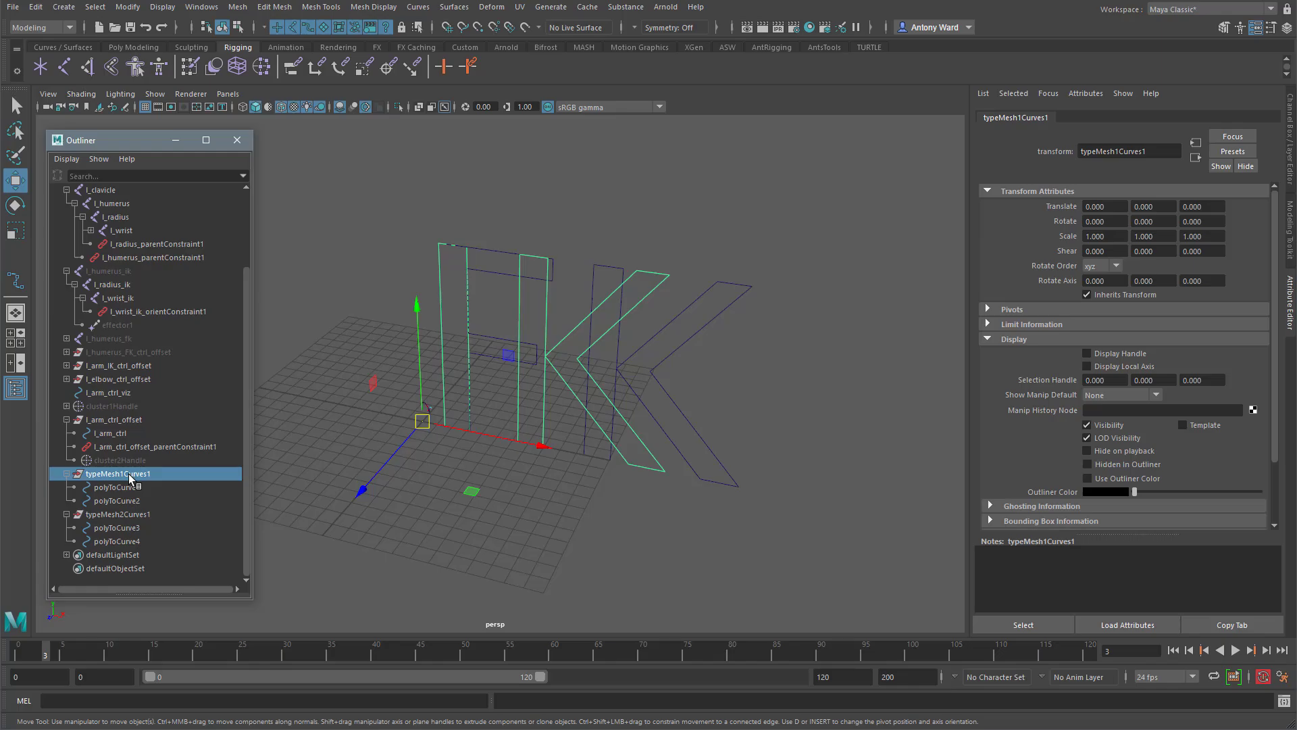
double_click(130, 474)
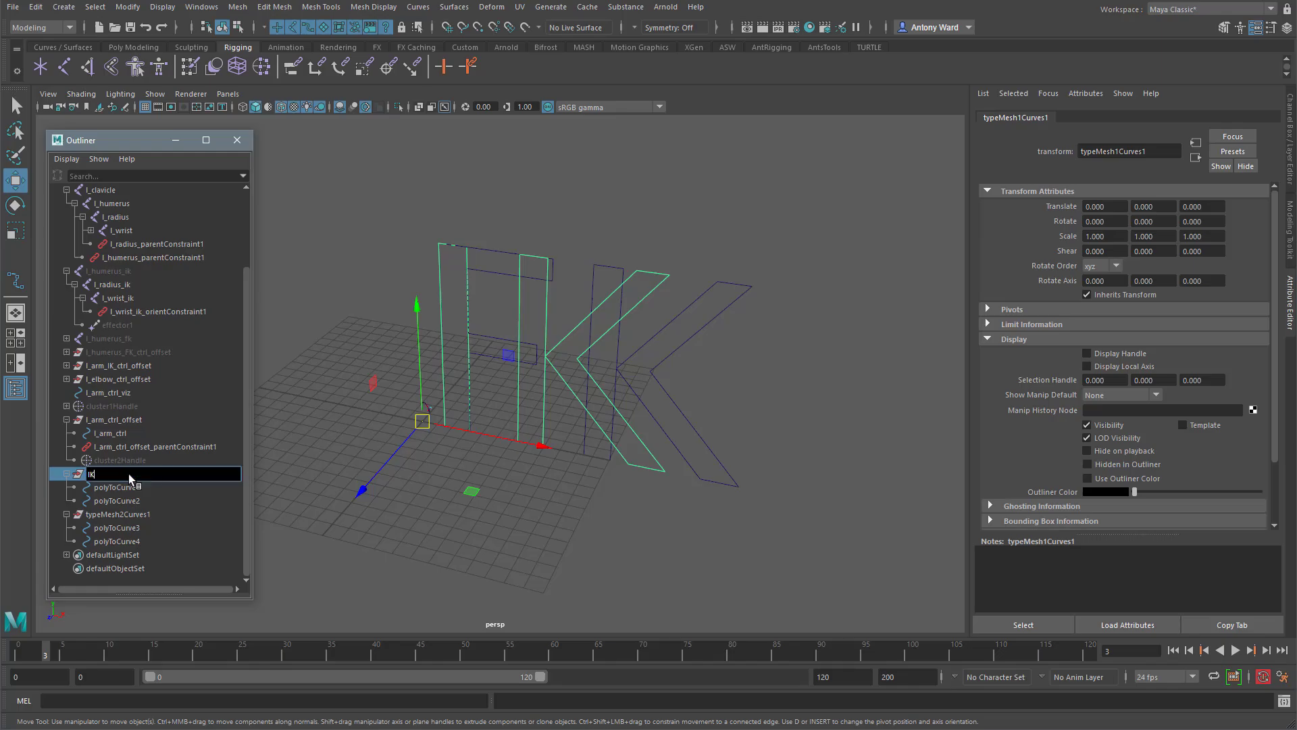
type("IK_txt")
key("Return")
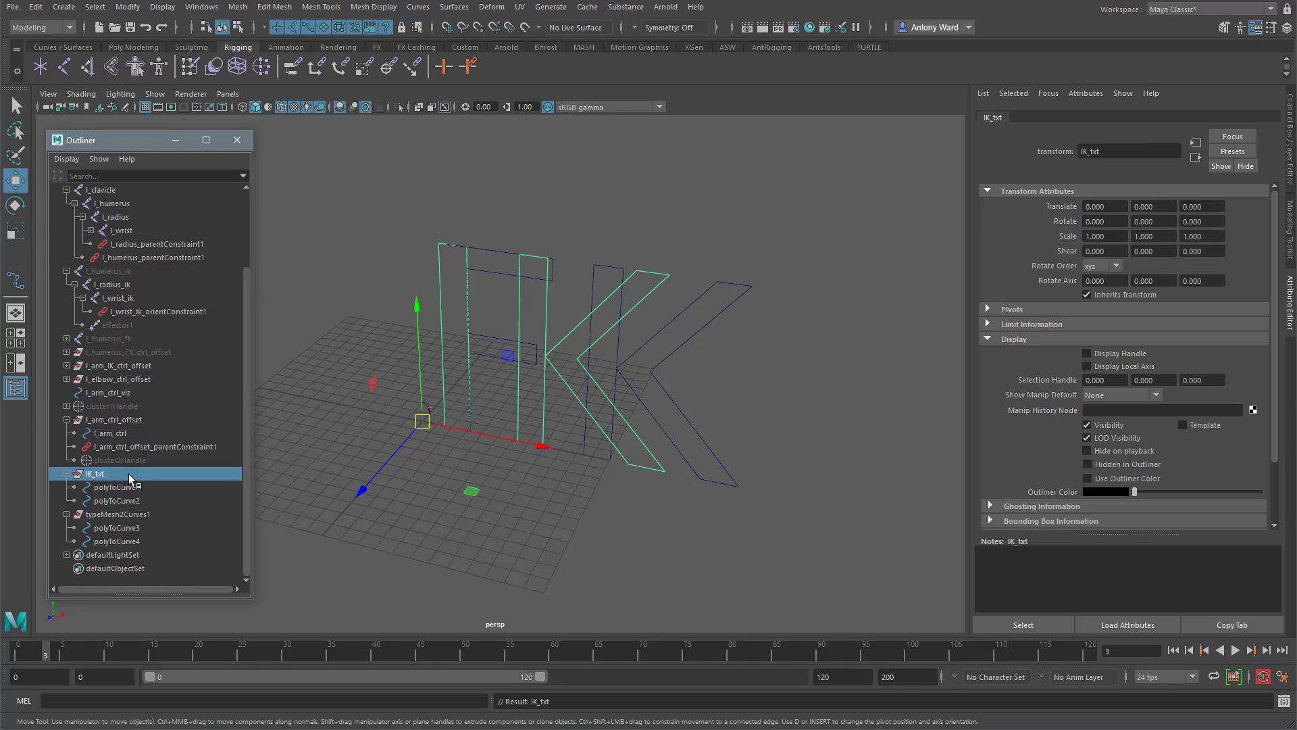
double_click(142, 515)
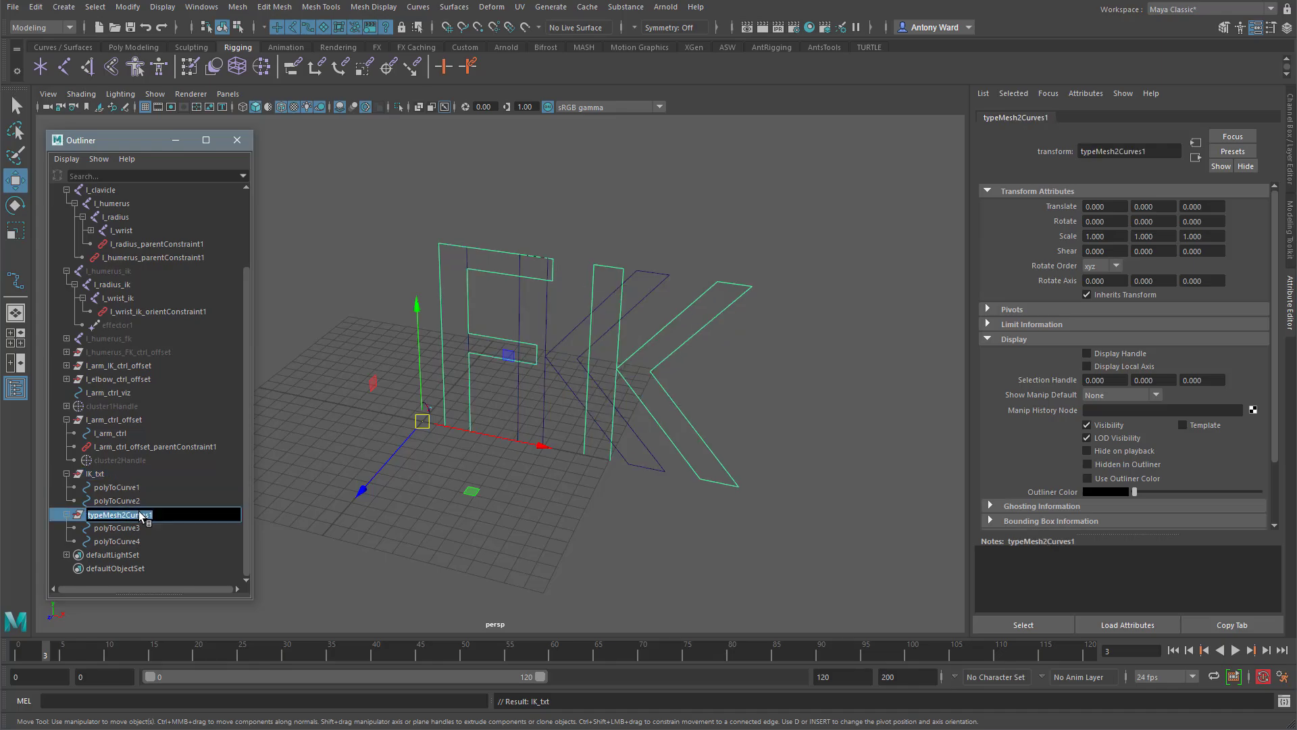
type("FK_txt")
key("Return")
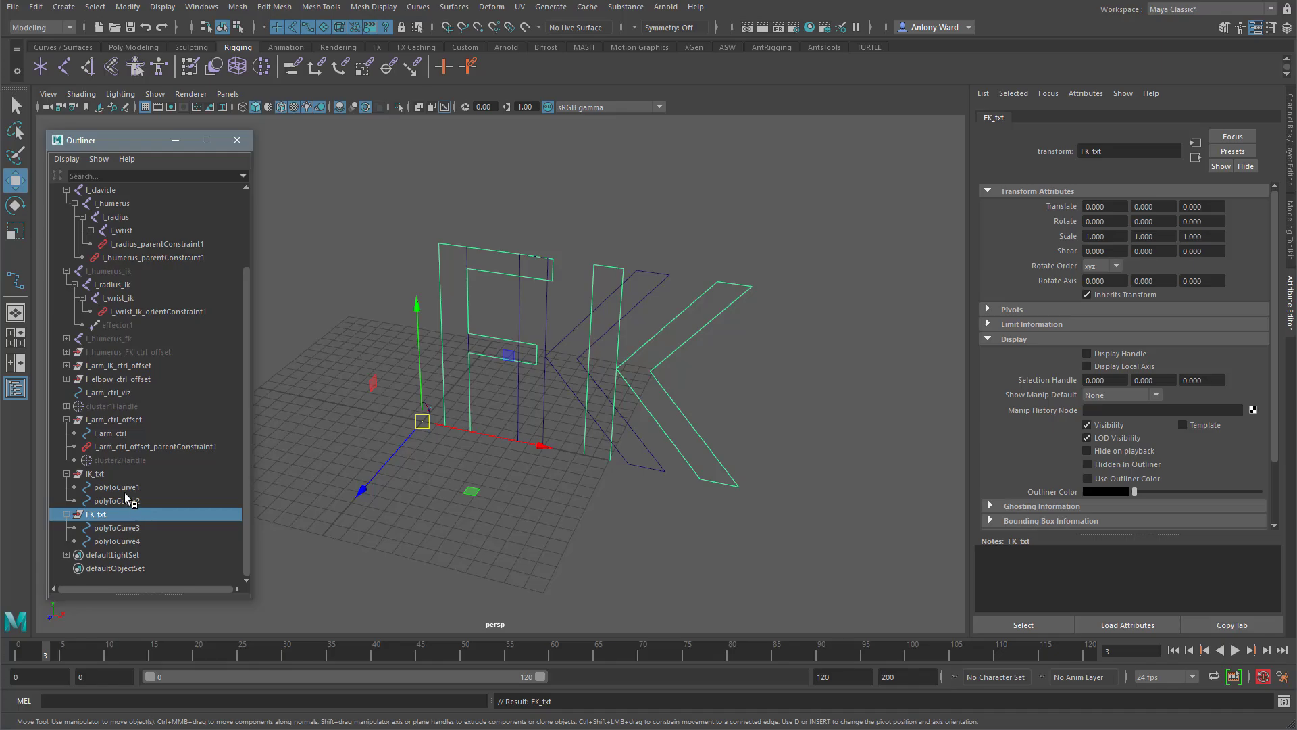
Rename the two letter curves in the IK_txt group, polyToCurve1 to IK_I and polyToCurve2 to IK_K.
double_click(120, 488)
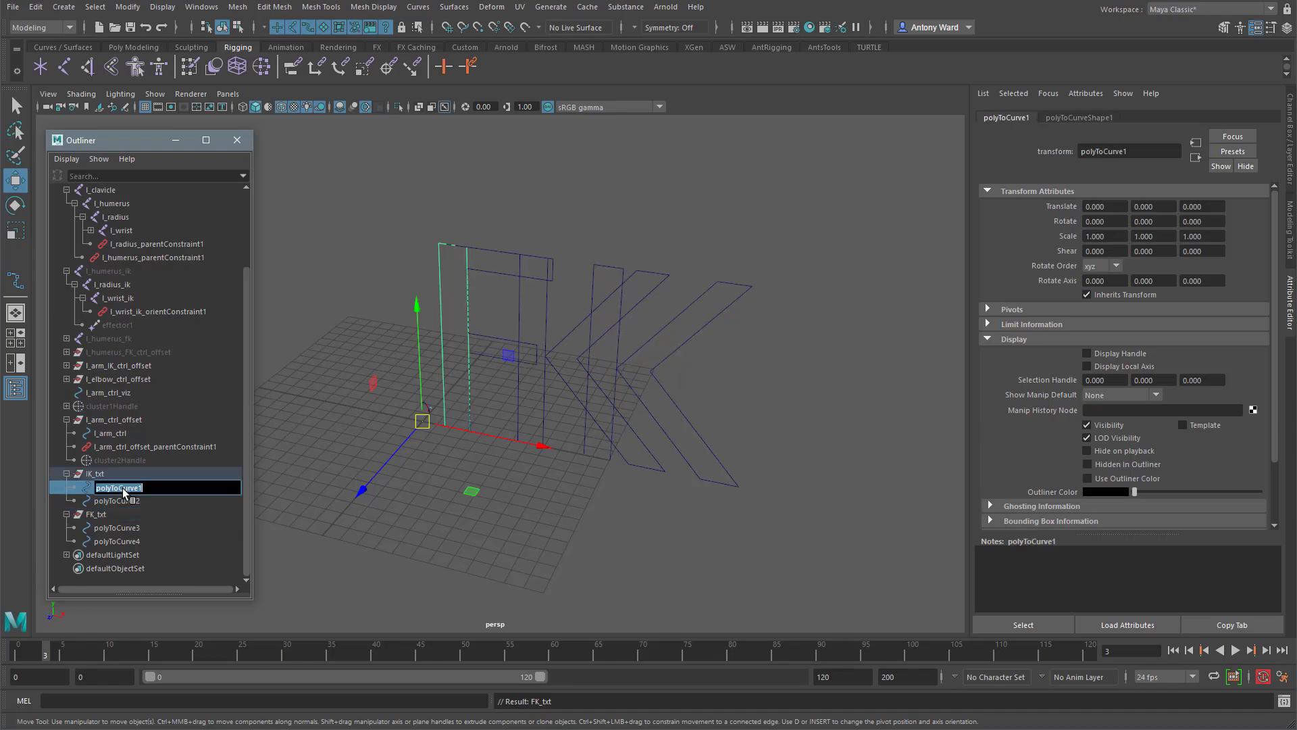
type("IK_I")
key("Return")
double_click(123, 500)
type("IK_K")
key("Return")
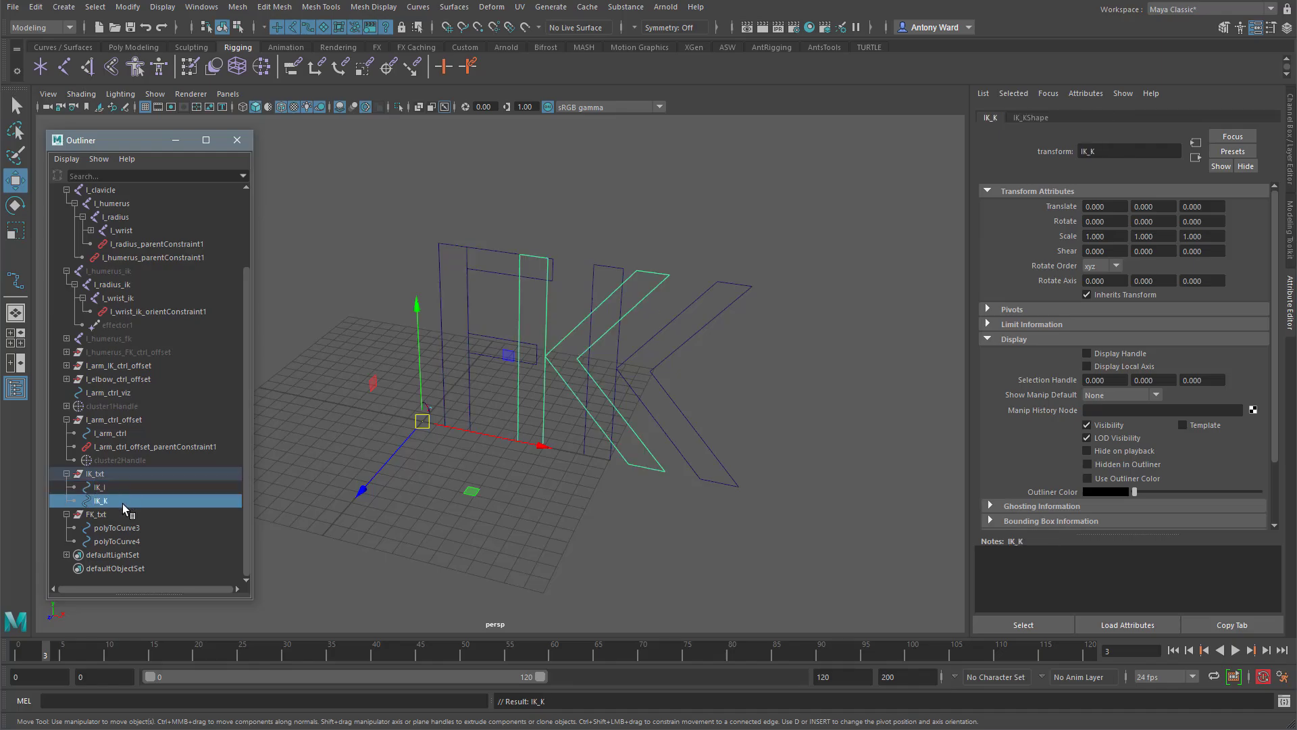
Rename the two letter curves in the FK_txt group, polyToCurve3 to FK_F and polyToCurve4 to FK_F1.
double_click(134, 528)
type("FK_F")
key("Return")
double_click(147, 538)
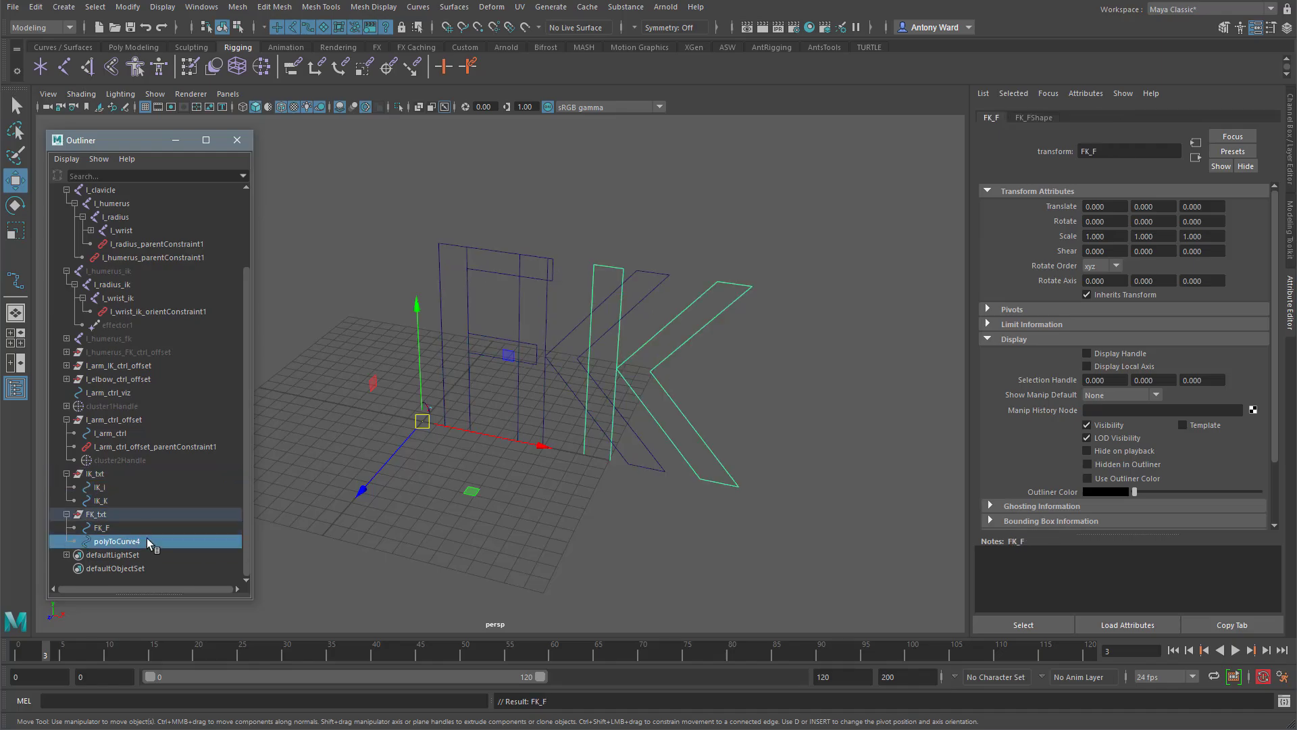
type("FK_F1")
key("Return")
Center the pivots of the IK_txt and FK_txt groups together.
left_click(95, 473)
left_click(96, 514, "ctrl")
left_click(128, 6)
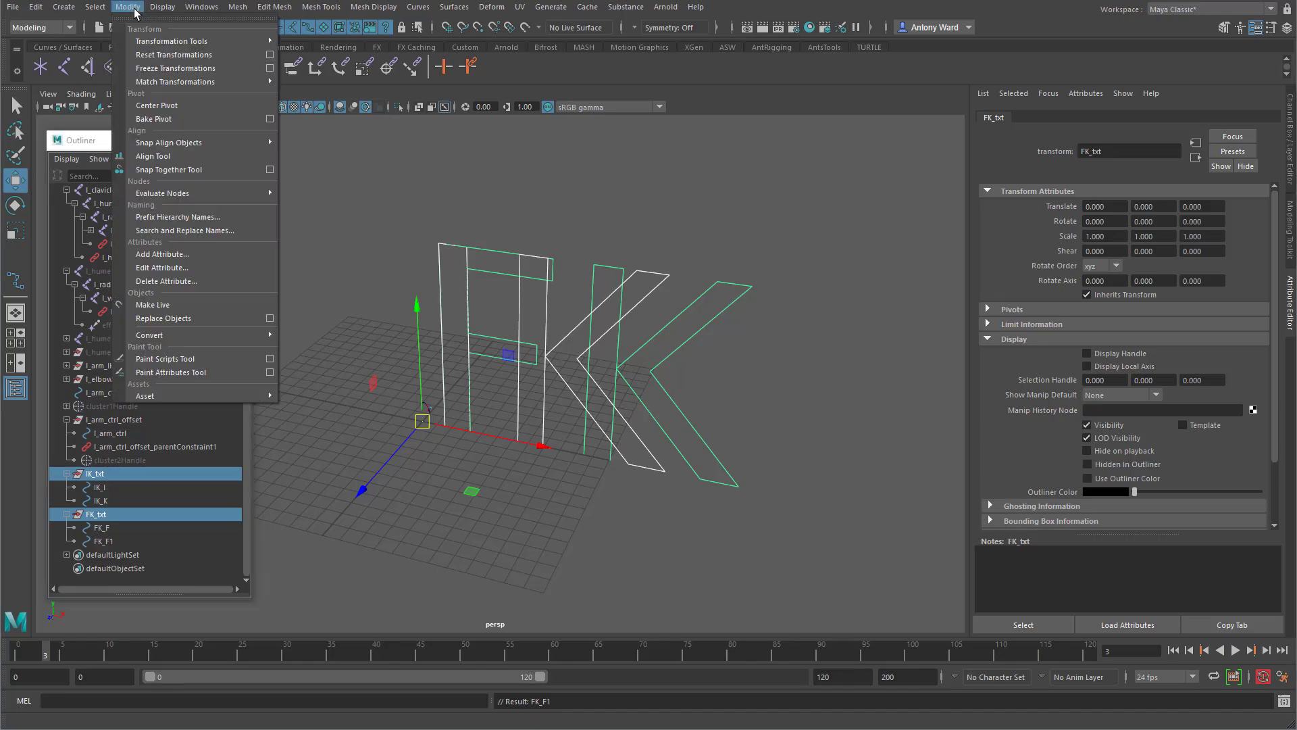
left_click(174, 104)
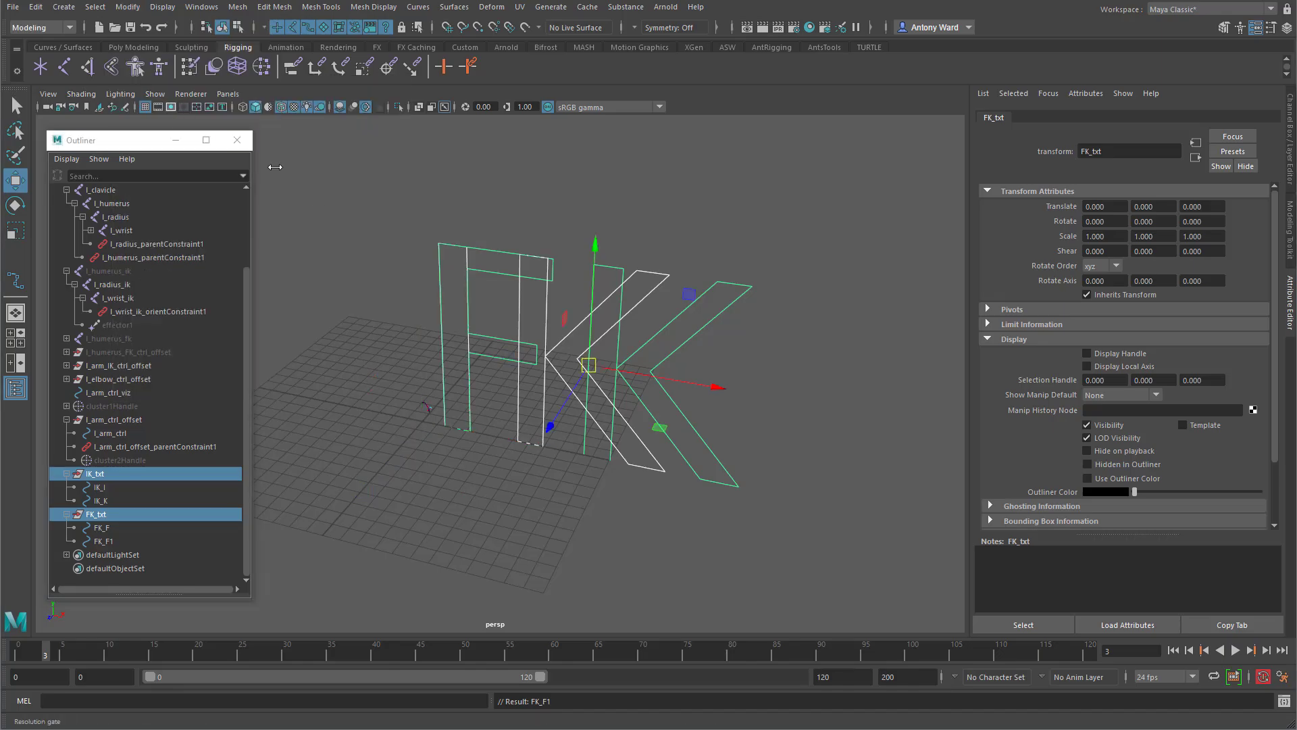
Scale the IK_txt and FK_txt groups down uniformly to about 0.039 and snap them to the left wrist joint.
left_click_drag(585, 561, 574, 527, "alt")
right_click_drag(399, 451, 936, 479, "alt")
key("r")
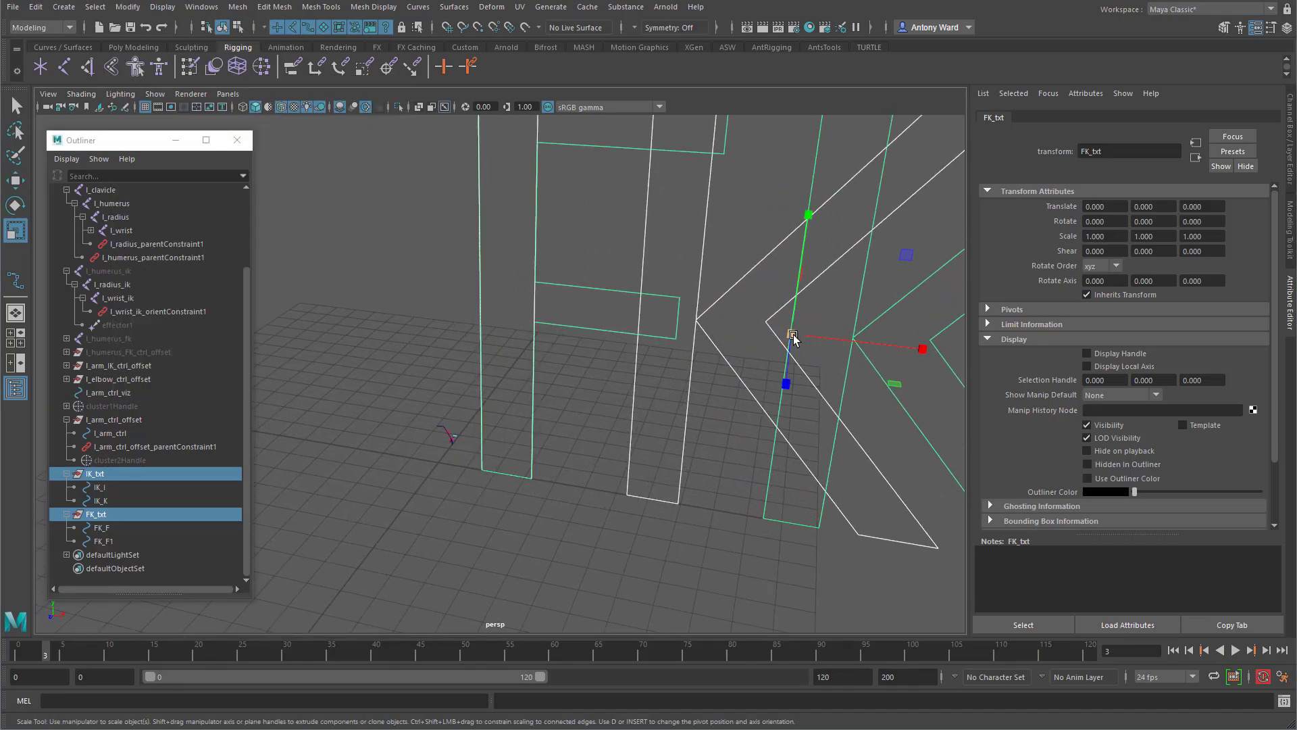
left_click_drag(791, 338, 414, 344)
key("w")
middle_click_drag(438, 471, 536, 435, "alt")
key("v")
middle_click(457, 420)
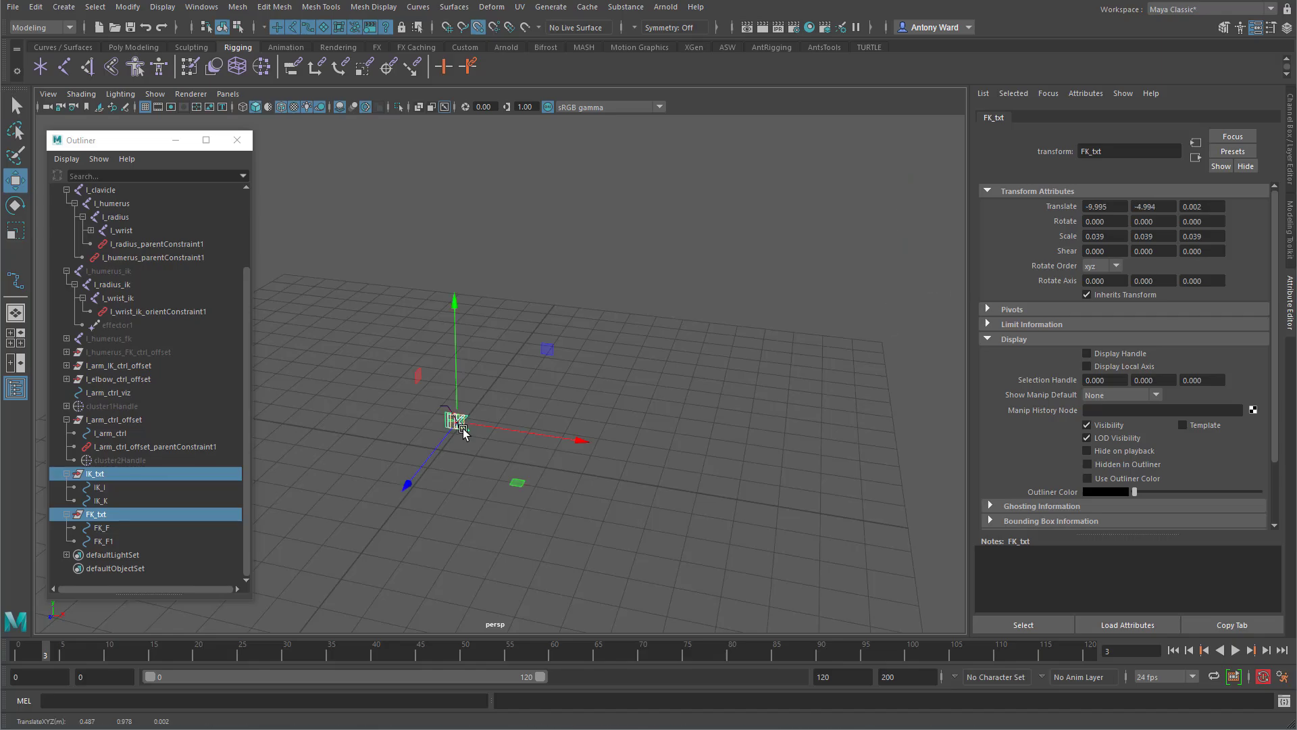
Shrink both text groups to a uniform scale of about 0.004 and move them above the arrow control.
key("f")
right_click_drag(746, 462, 608, 454, "alt")
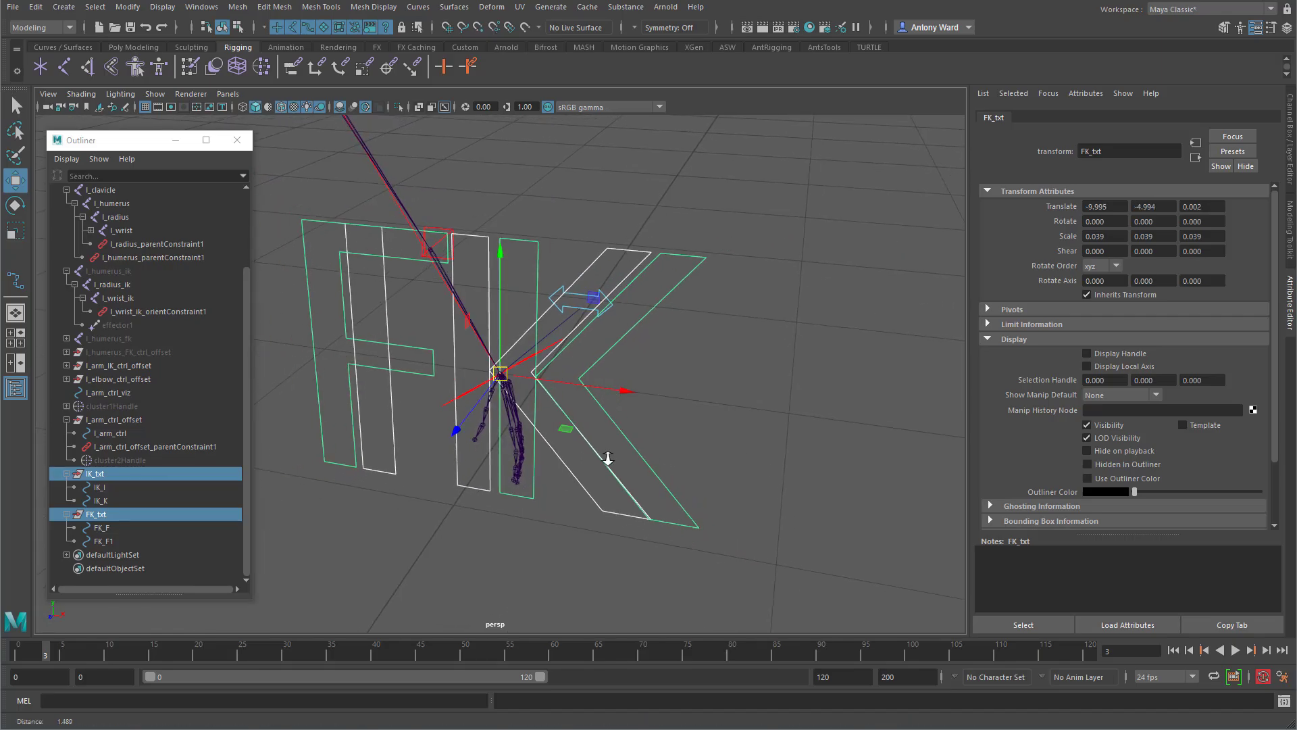
key("r")
left_click_drag(500, 374, 277, 363)
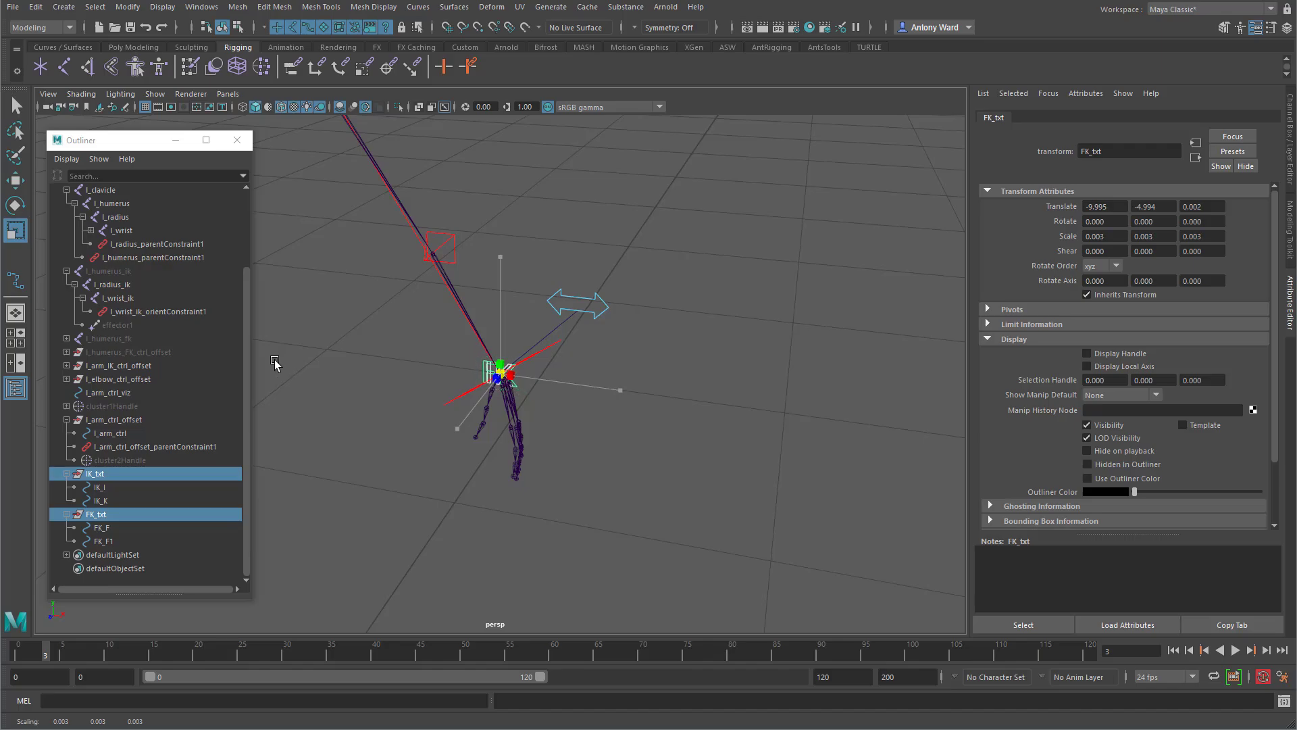
key("w")
left_click_drag(498, 338, 640, 273)
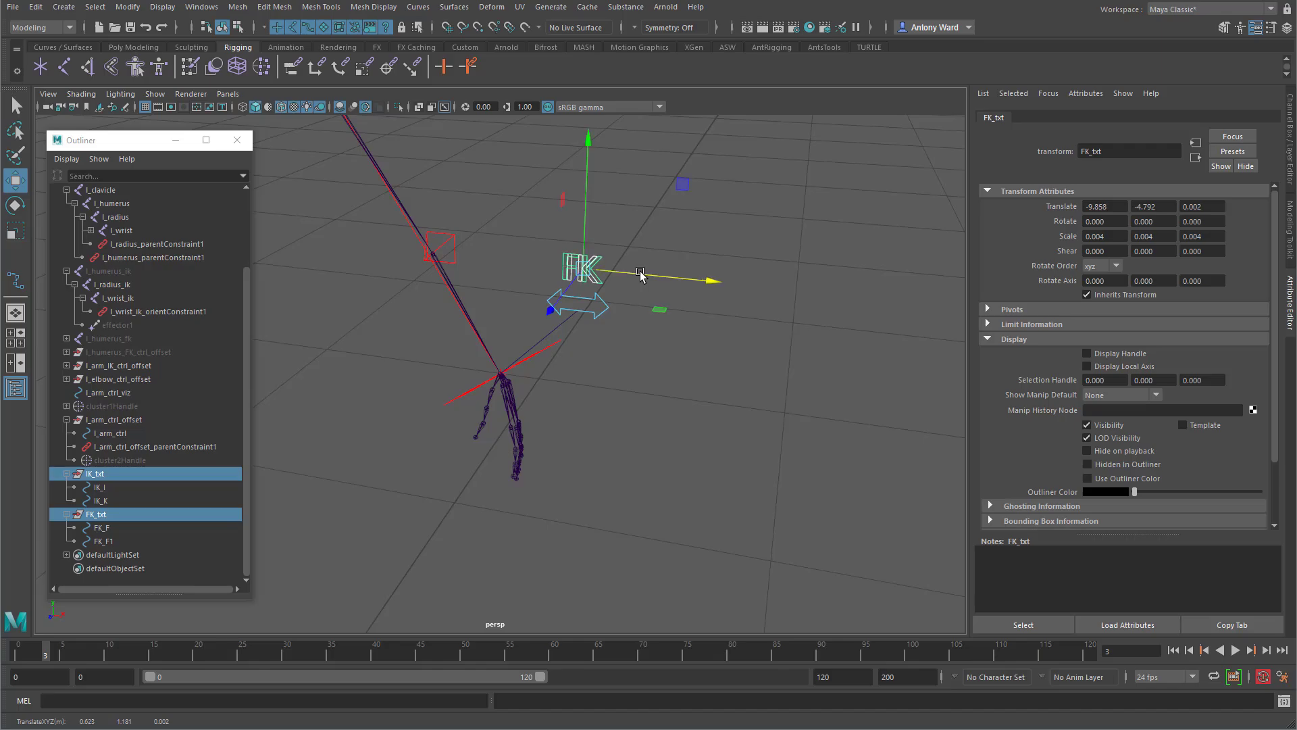
Fine-tune the position of the IK_txt and FK_txt groups together so they sit centred closely above the arrow control.
left_click_drag(638, 386, 588, 352, "alt")
right_click_drag(587, 352, 874, 393, "alt")
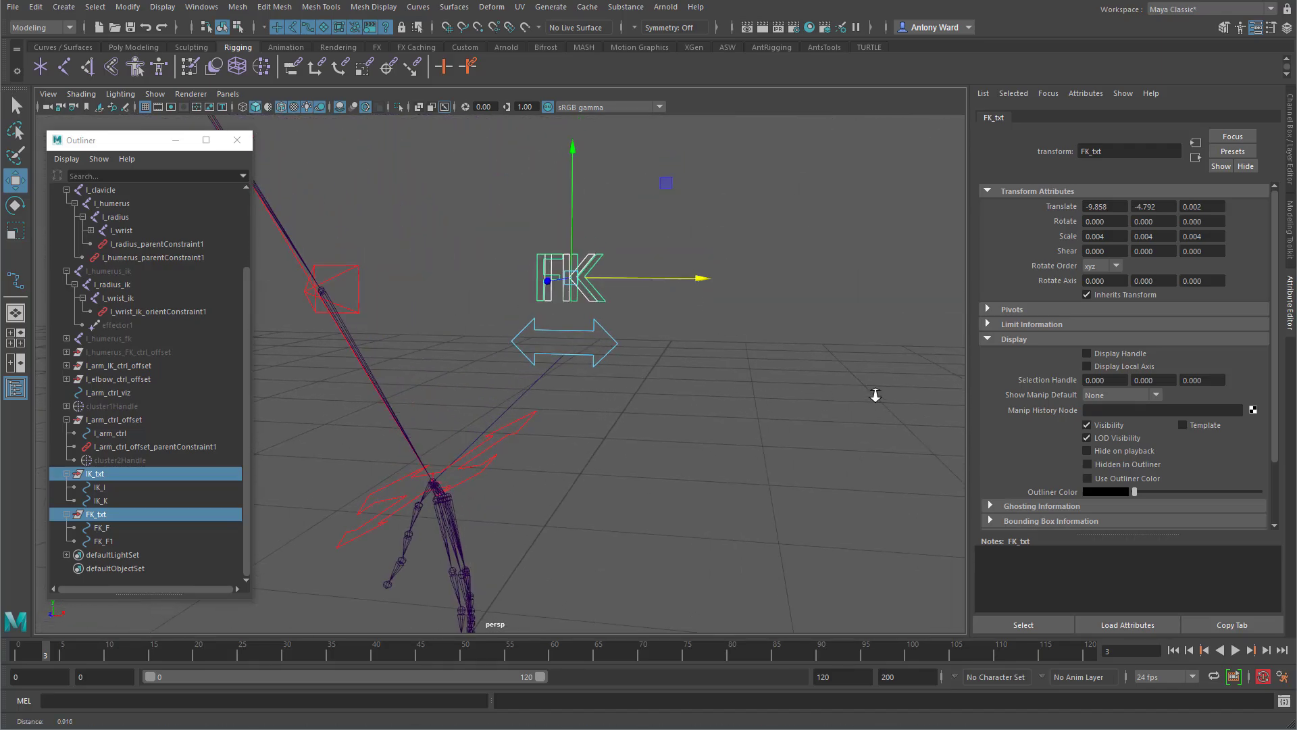
middle_click_drag(743, 335, 689, 394, "alt")
left_click_drag(689, 394, 715, 391, "alt")
left_click_drag(552, 280, 544, 288, "alt")
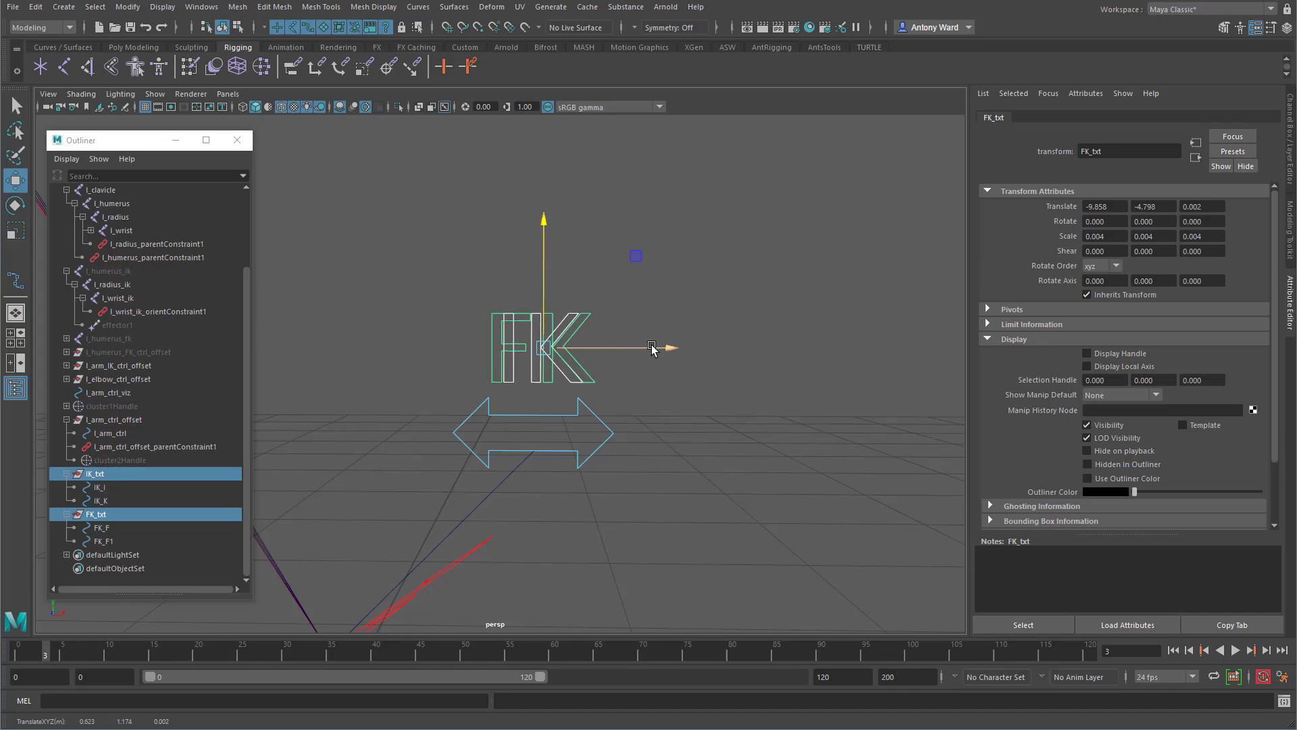
left_click(103, 475)
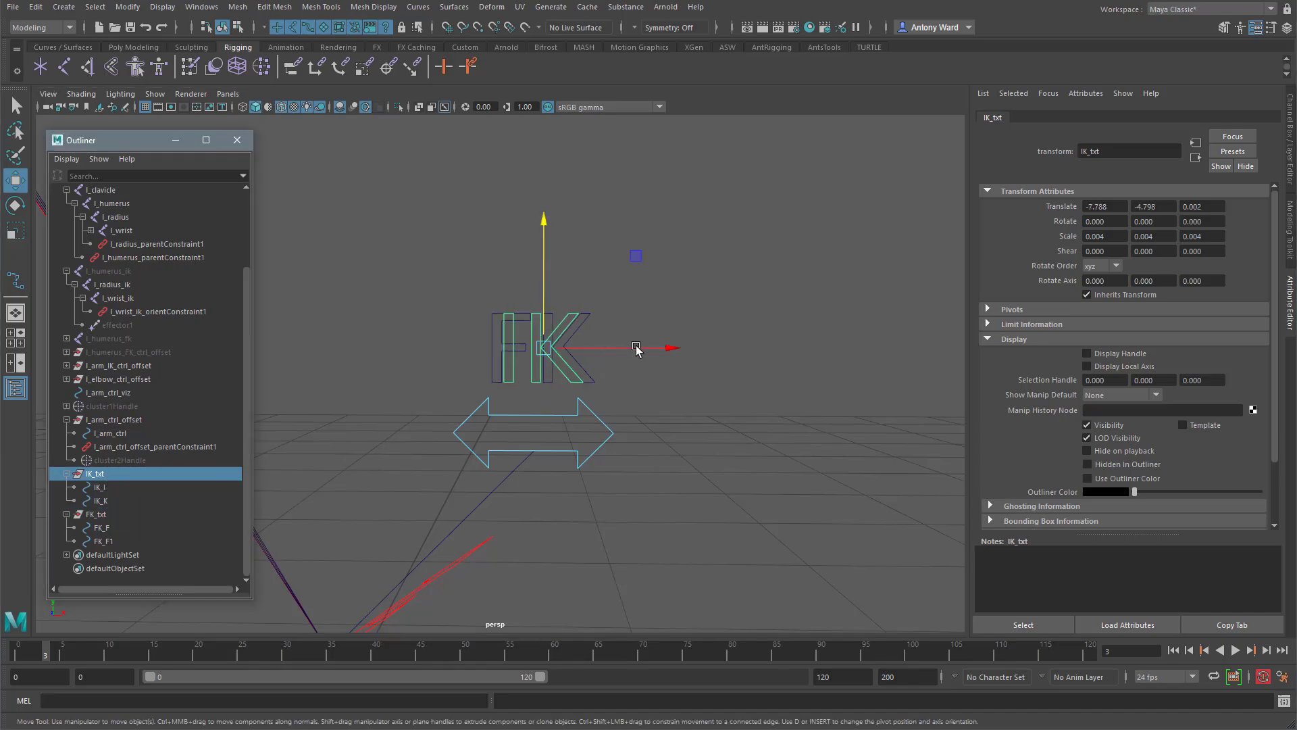
left_click_drag(635, 348, 632, 350)
key("ctrl+z")
left_click(104, 517, "ctrl")
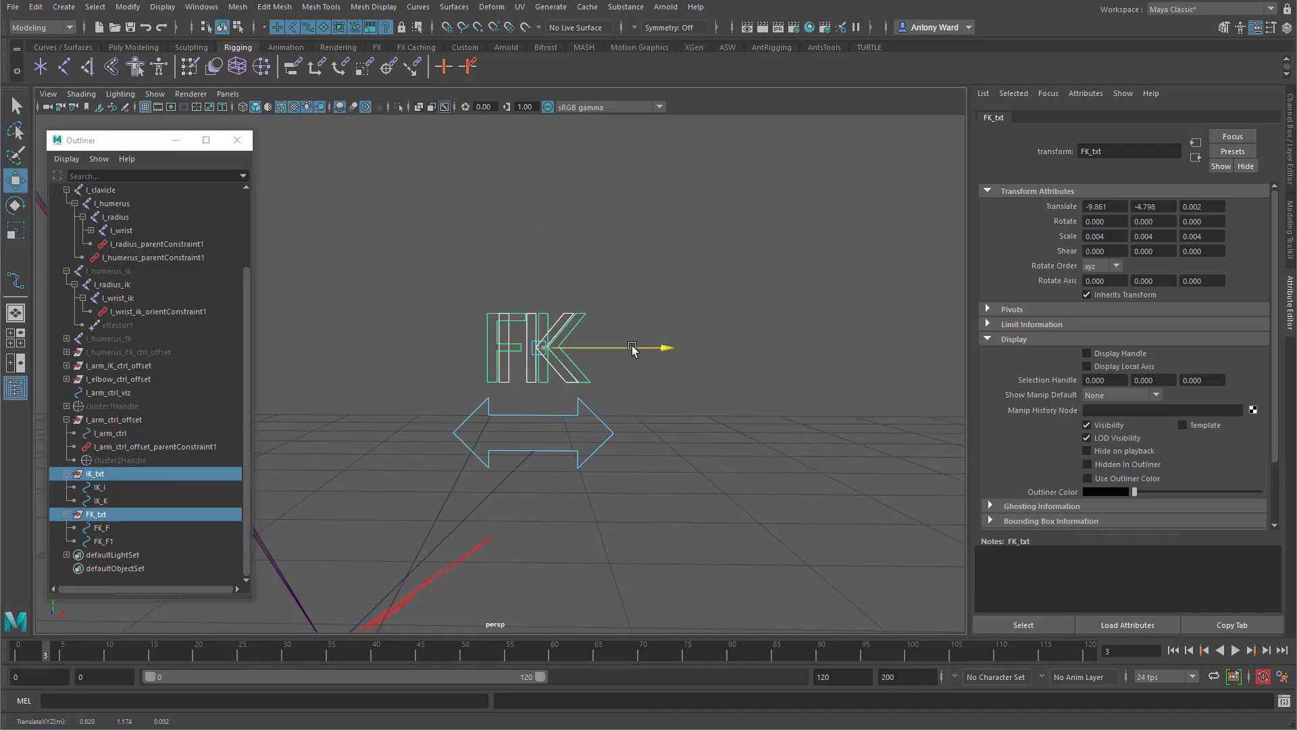
Freeze the transformations of the IK_txt and FK_txt groups.
left_click_drag(642, 406, 617, 452, "alt")
right_click_drag(617, 453, 388, 443, "alt")
middle_click_drag(486, 438, 558, 400, "alt")
right_click_drag(558, 399, 740, 388, "alt")
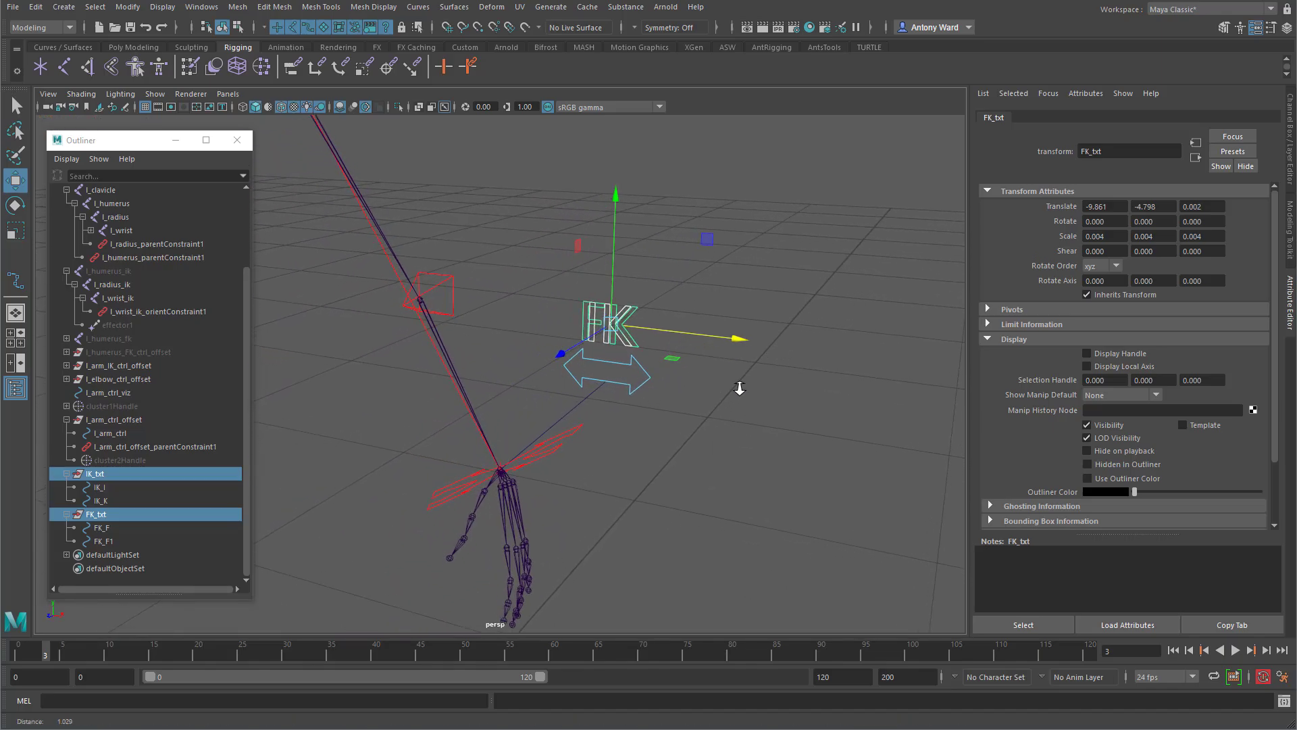
left_click(130, 8)
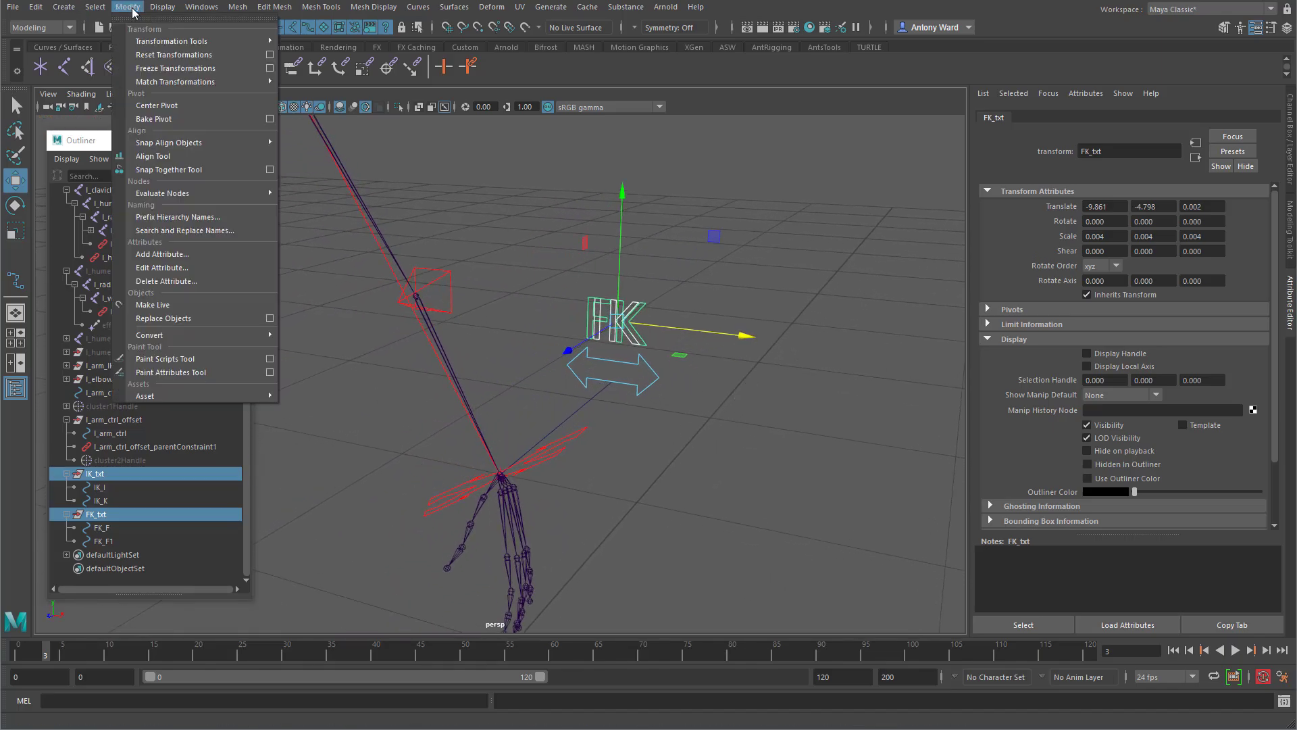
left_click(168, 68)
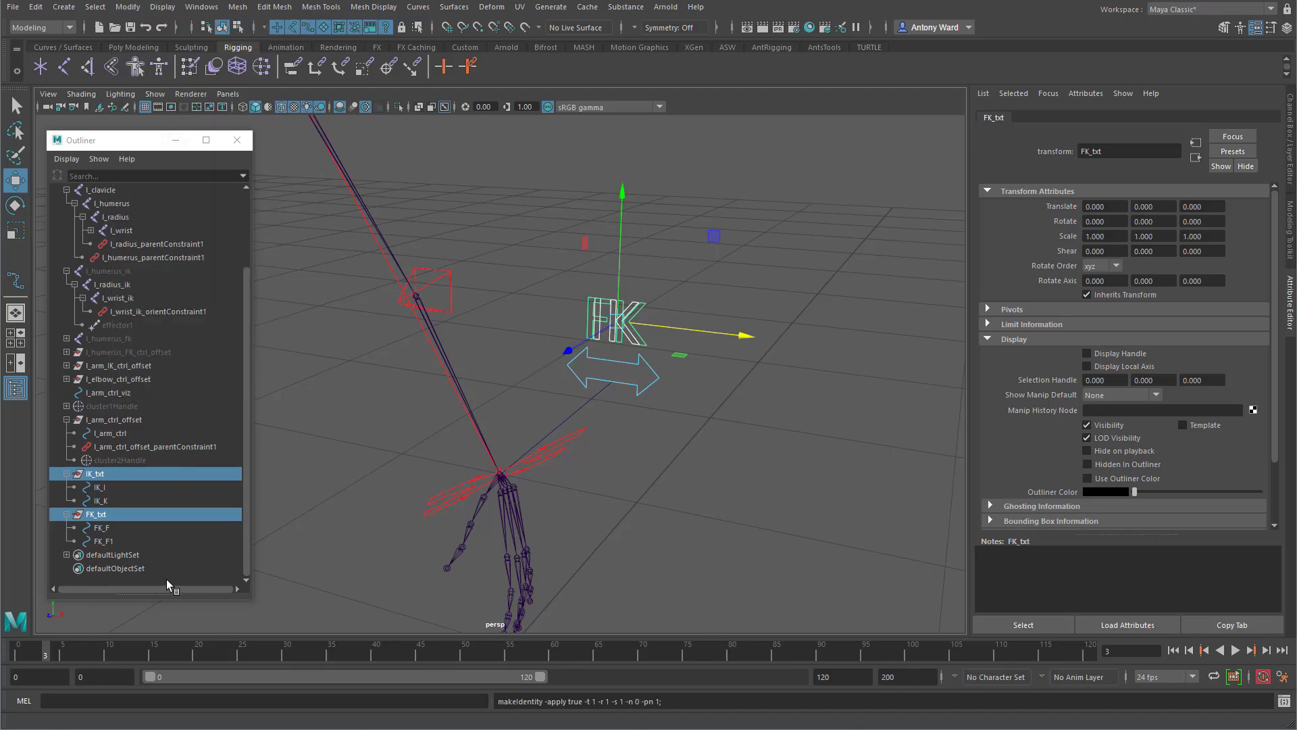
Parent the IK_txt and FK_txt groups under l_arm_ctrl_offset and expand them to list their letter curves.
left_click(112, 433)
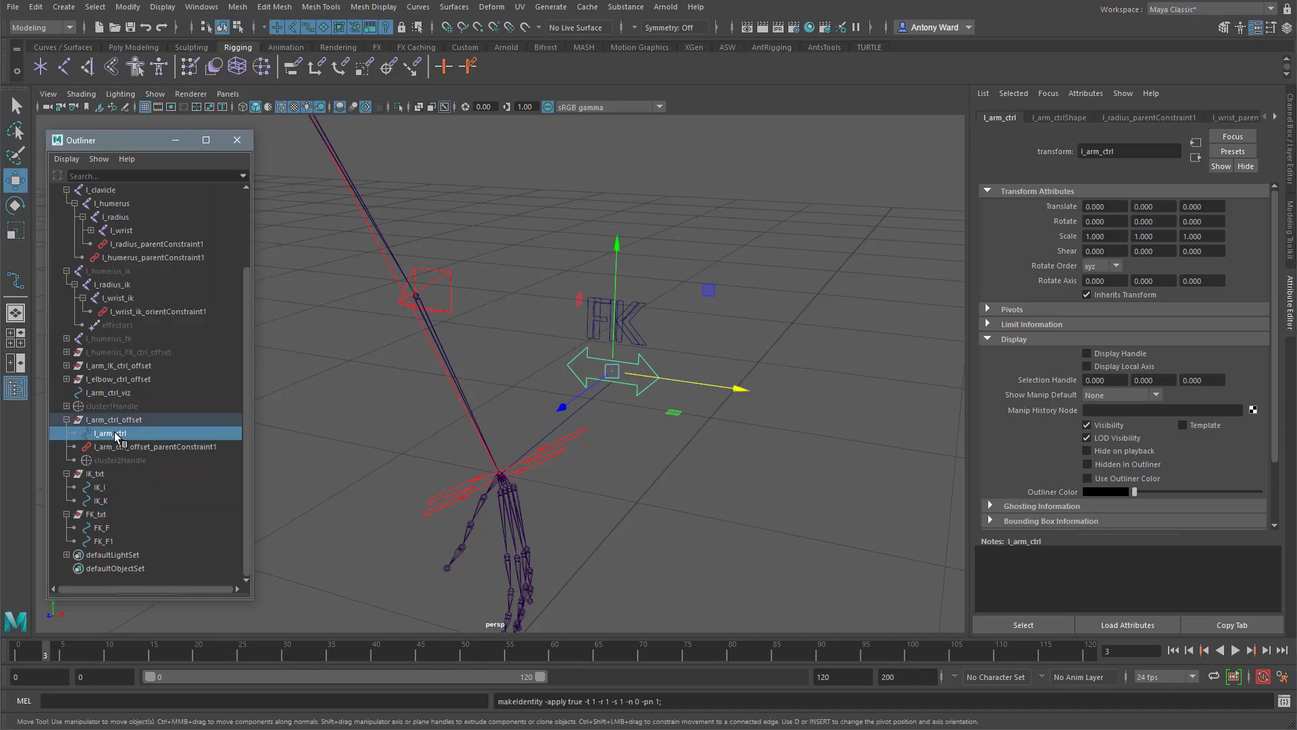
left_click(107, 473)
left_click(107, 513, "ctrl")
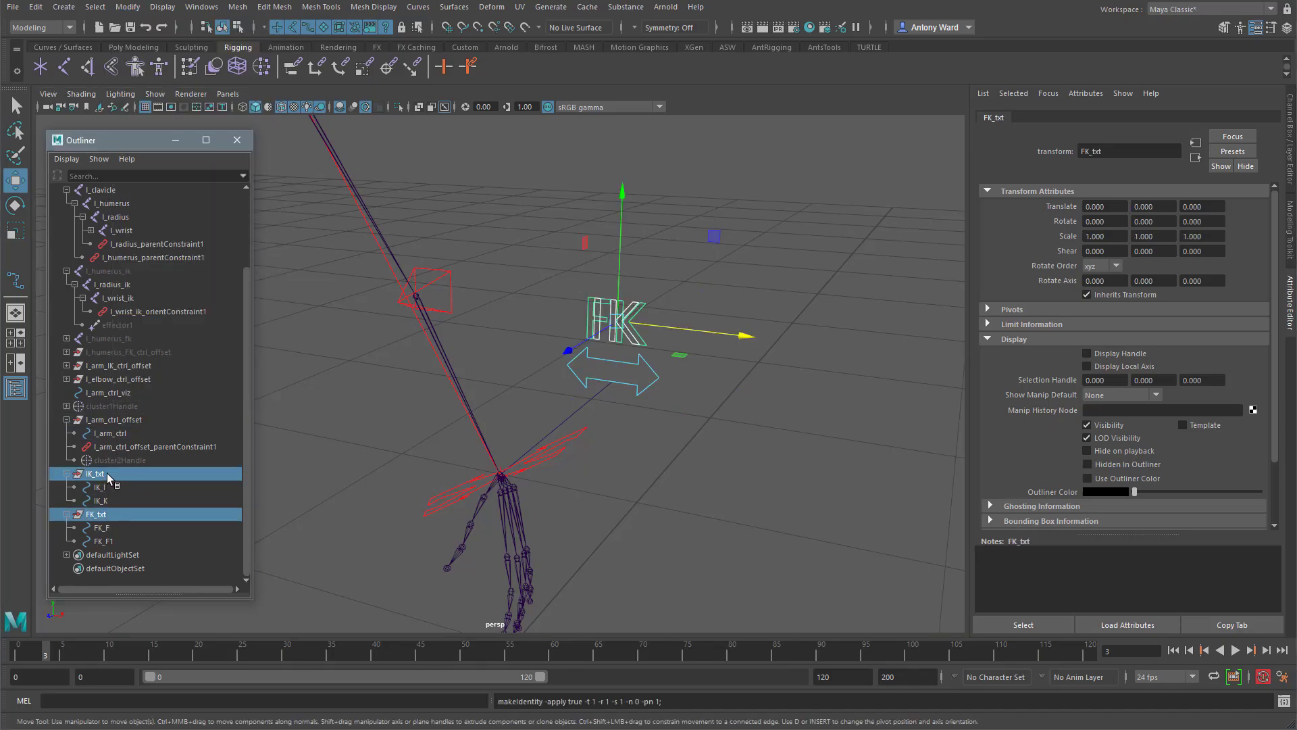
middle_click_drag(107, 473, 114, 420)
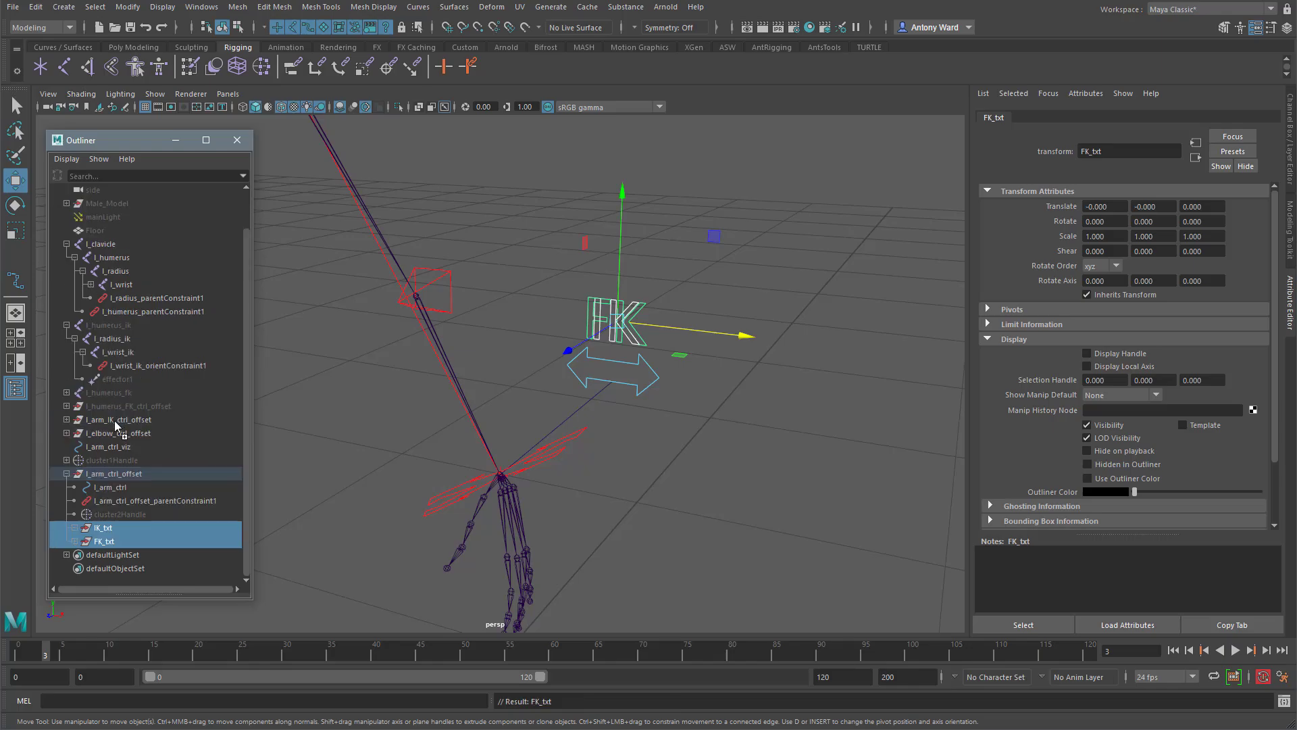
left_click(73, 541)
left_click(766, 467)
left_click_drag(707, 435, 623, 434, "alt")
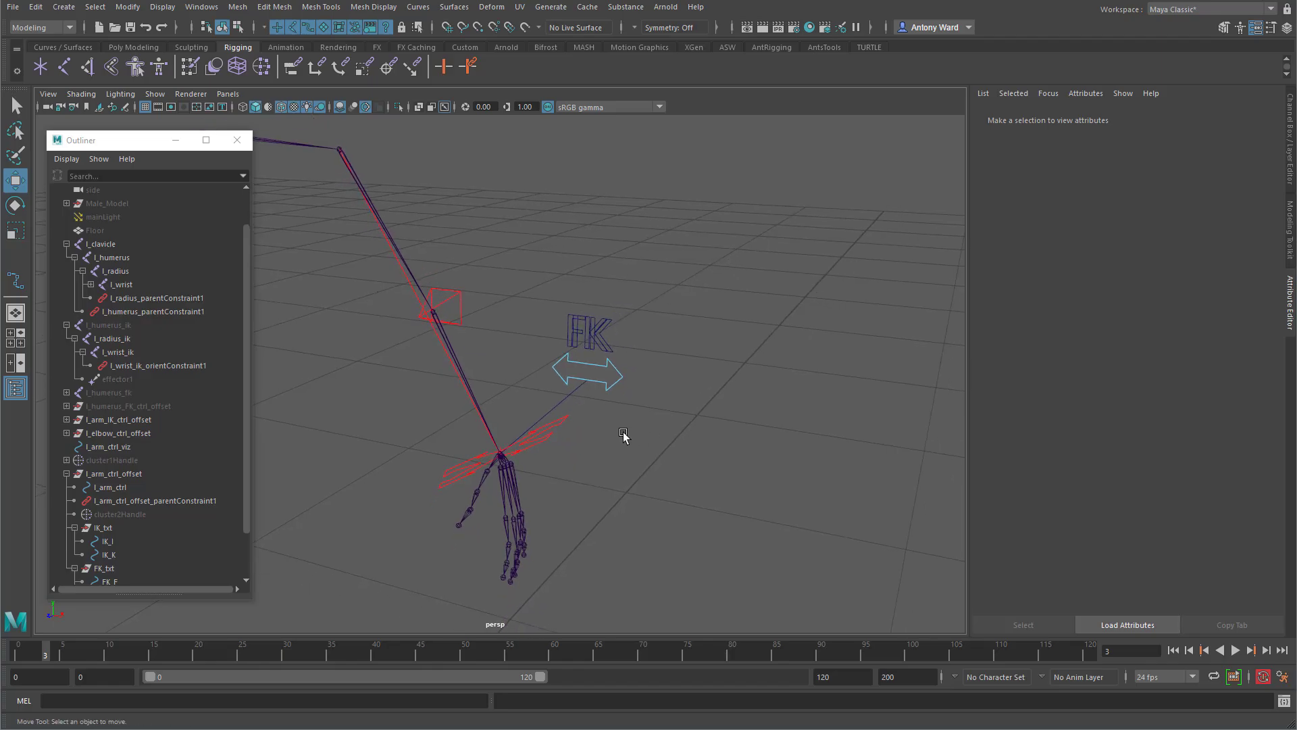
Open the Node Editor and remove the constraint and control offset nodes from the graph, keeping l_arm_ctrl and l_arm_ikfk_switch.
left_click(202, 7)
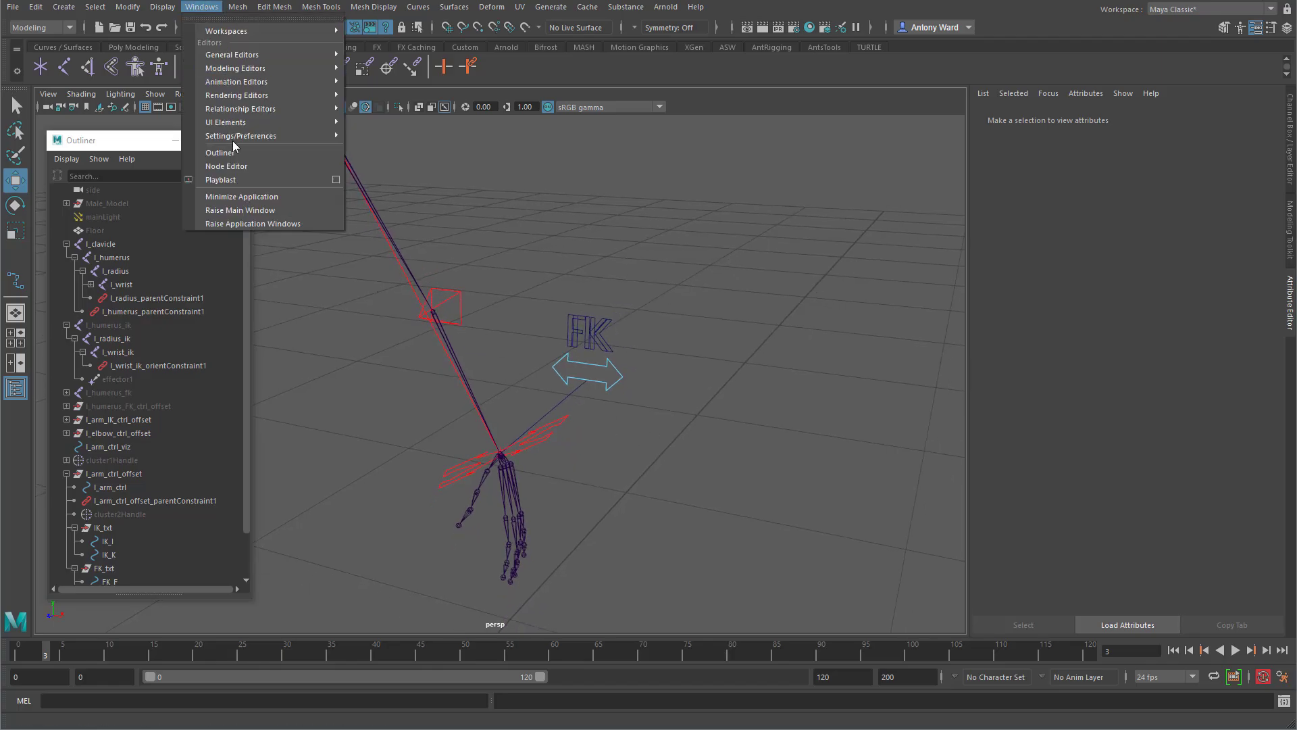
left_click(230, 166)
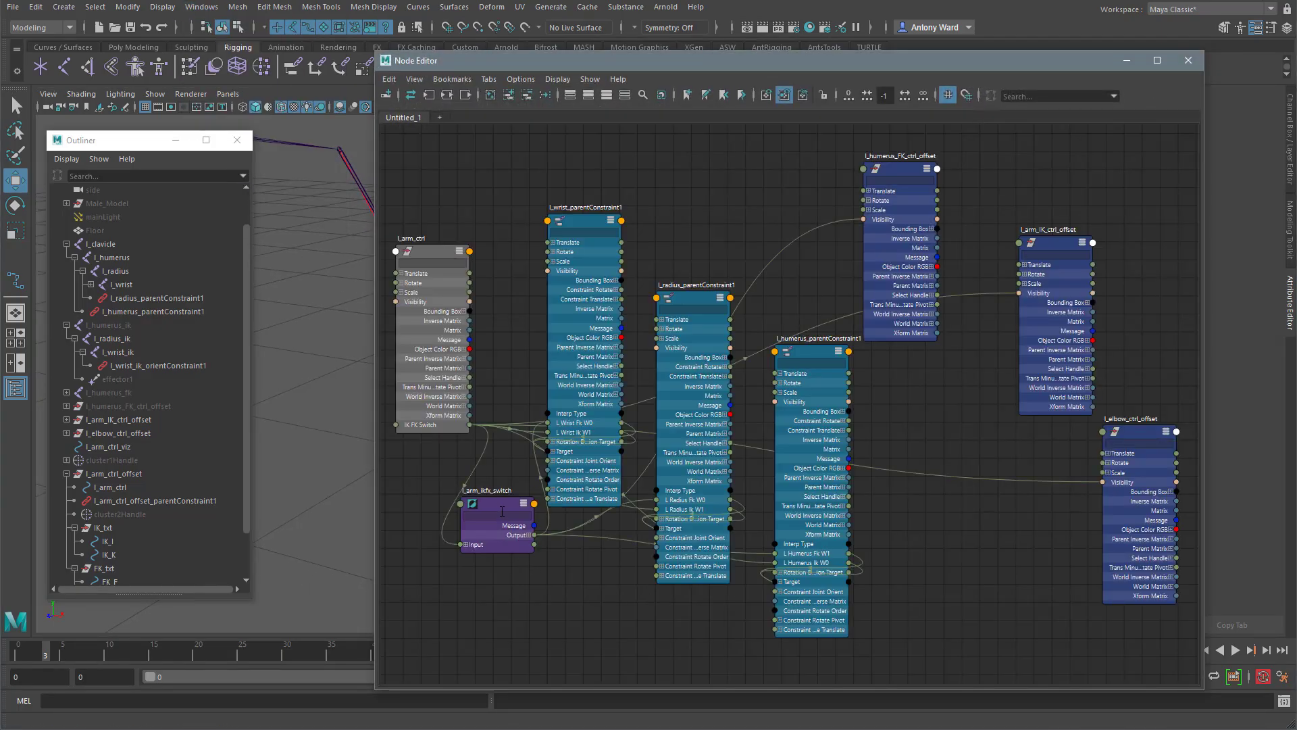
left_click_drag(497, 504, 465, 541)
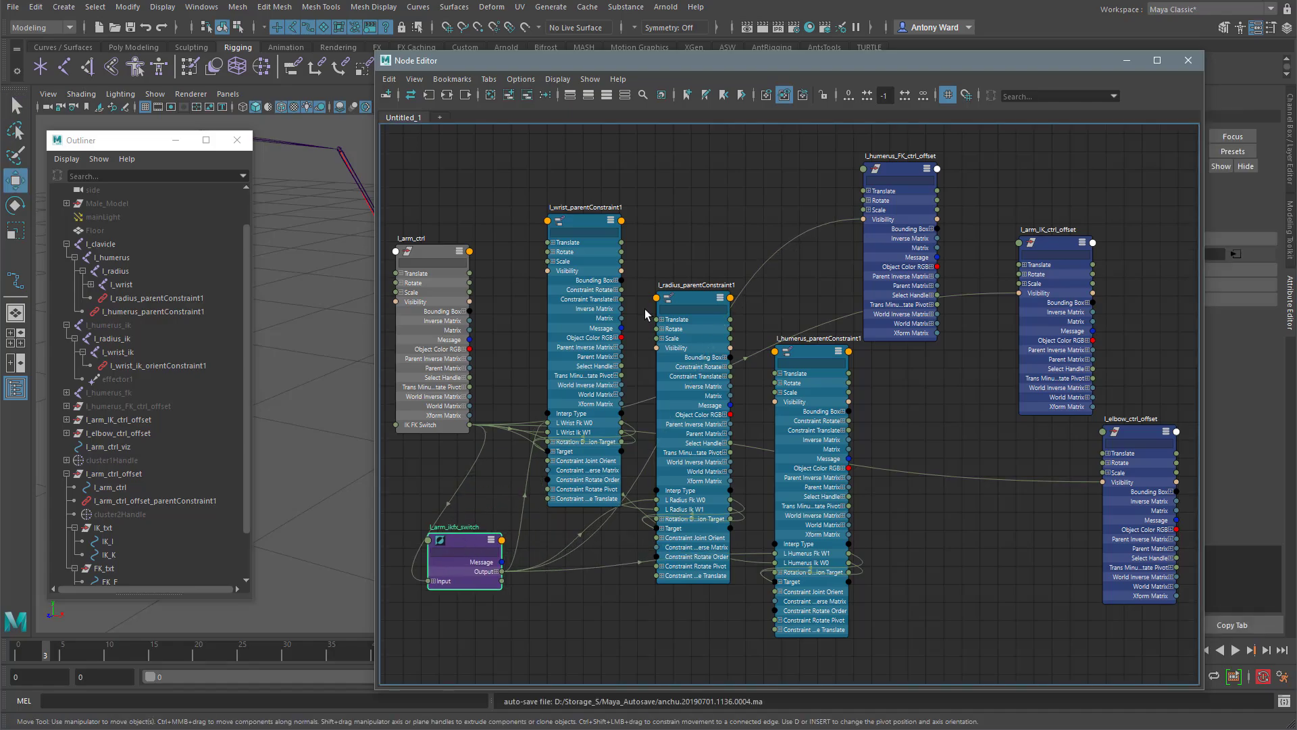
left_click_drag(576, 189, 1161, 654)
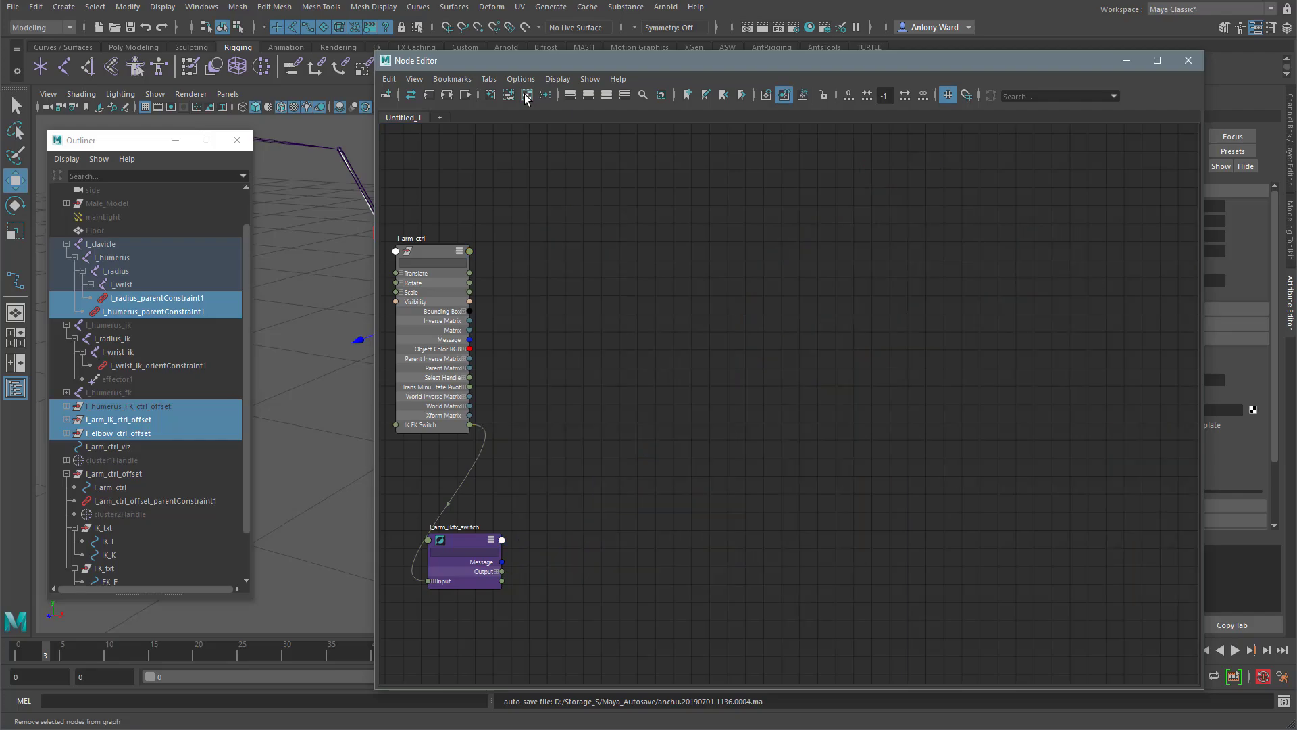
left_click(527, 95)
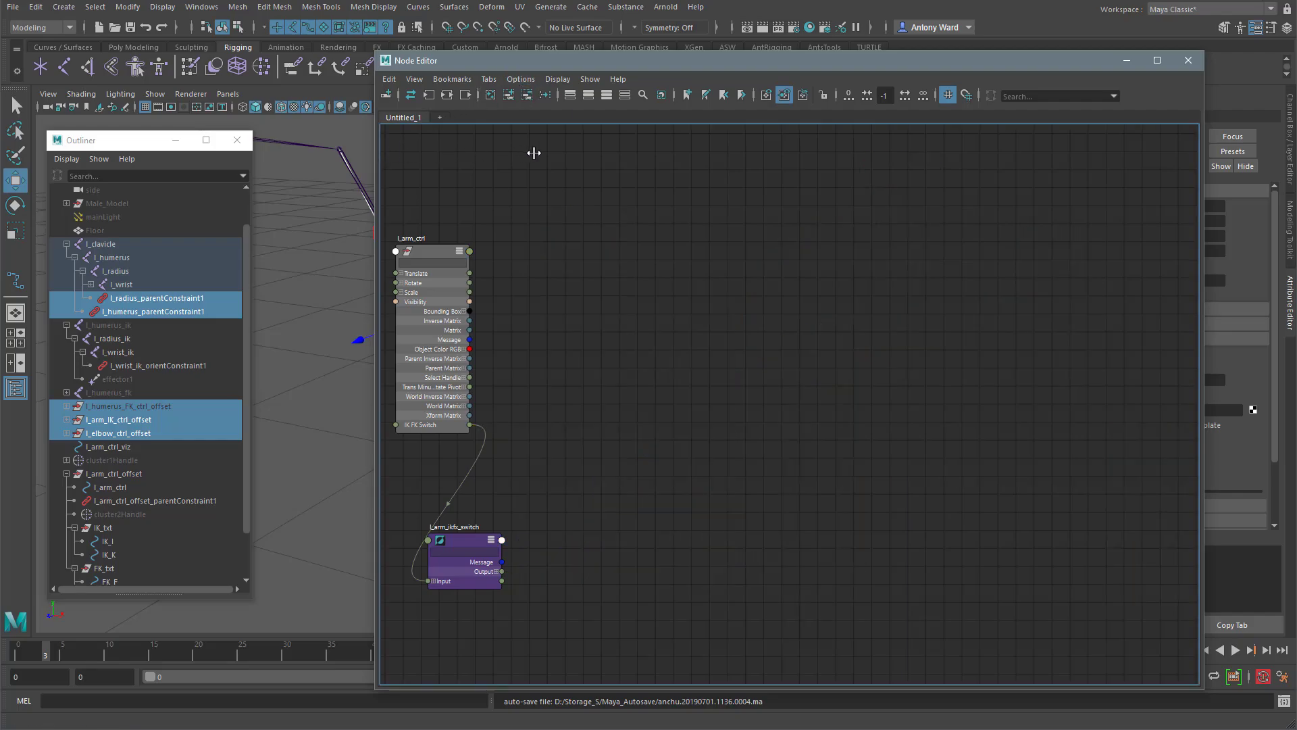
left_click_drag(363, 169, 673, 164)
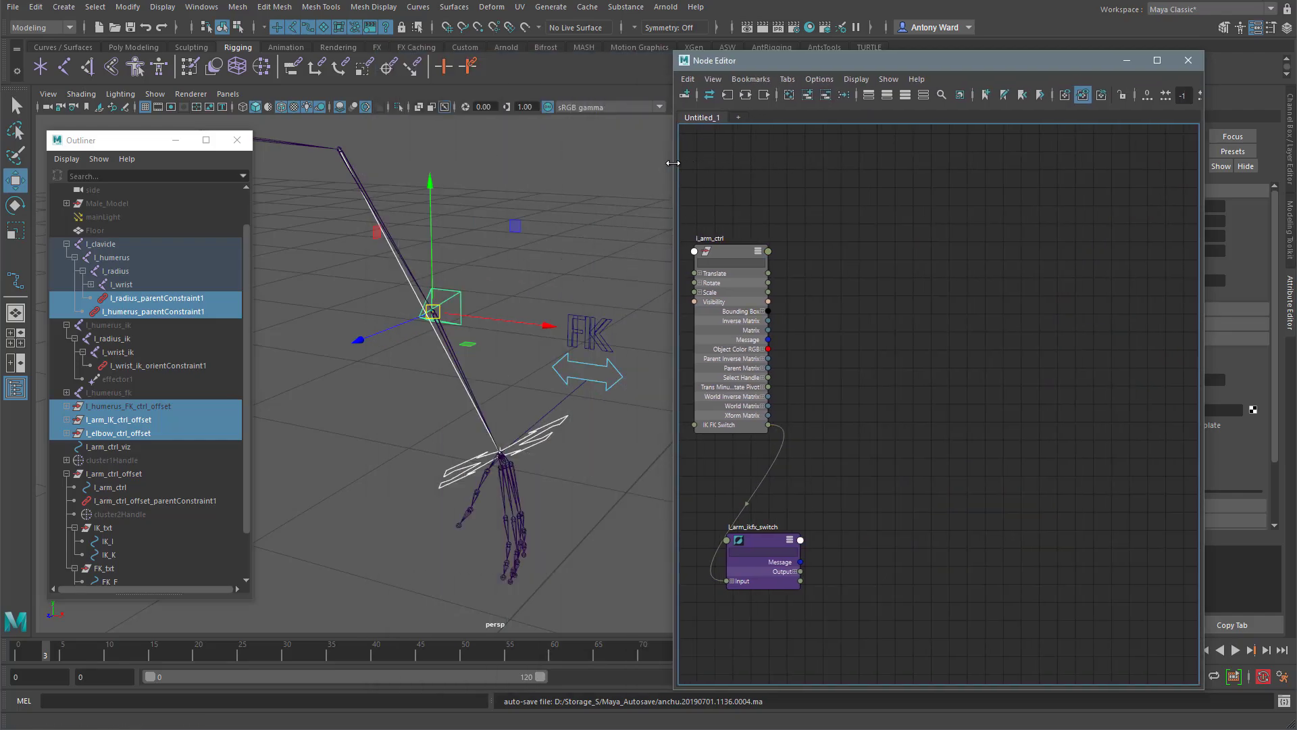
Add IK_txt and FK_txt to the node graph, expand their attributes and arrange the two nodes apart.
left_click(128, 527)
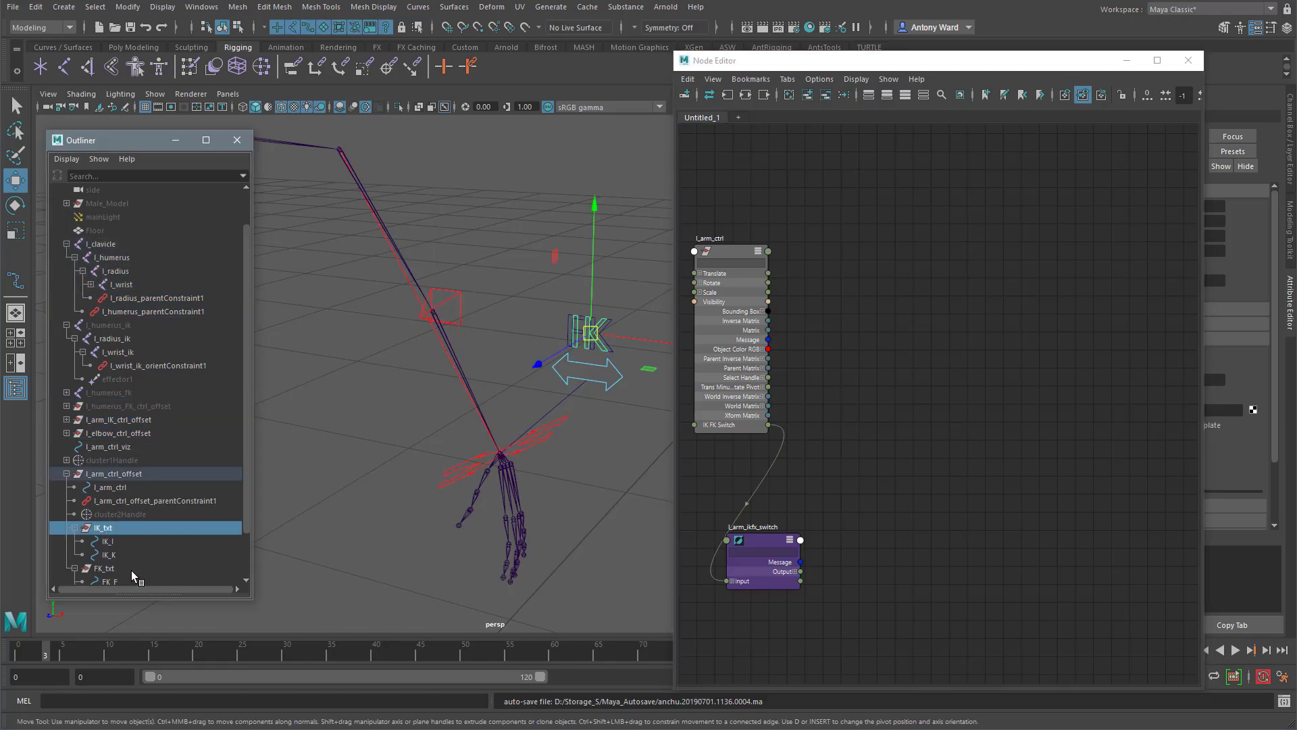
left_click(129, 569, "ctrl")
middle_click_drag(127, 569, 987, 287)
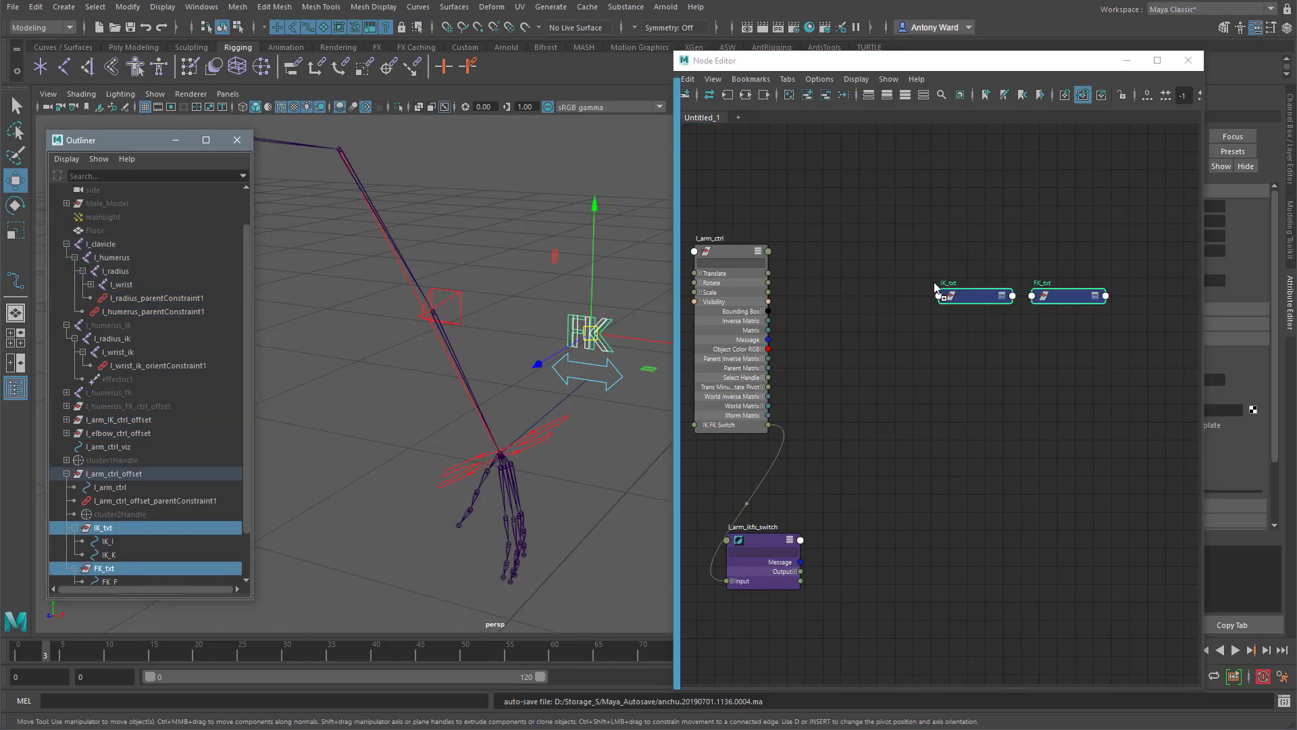
left_click(1002, 297)
left_click(1096, 295)
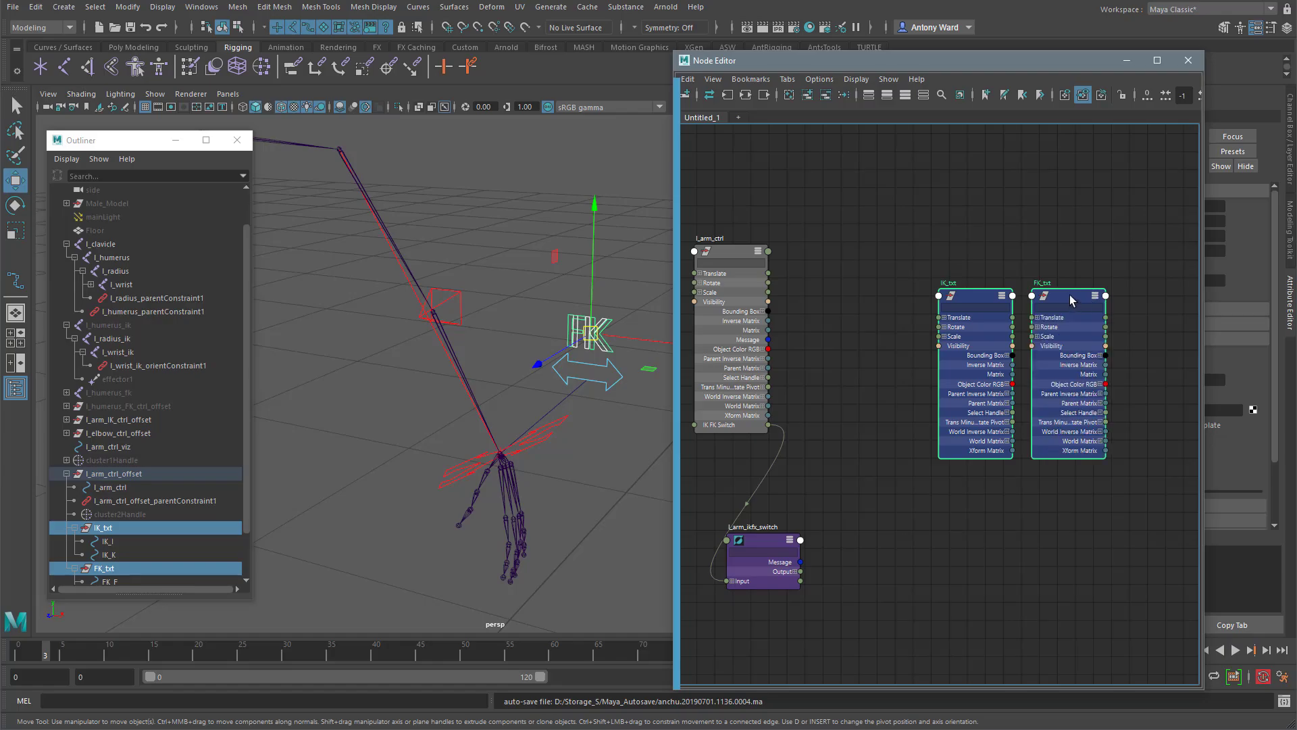
left_click_drag(1070, 288, 1009, 452)
left_click(991, 446)
left_click(880, 455)
Connect l_arm_ctrl's IK FK Switch to IK_txt's Visibility and l_arm_ikfk_switch's Output X to FK_txt's Visibility, closing the Node Editor.
left_click_drag(769, 425, 882, 273)
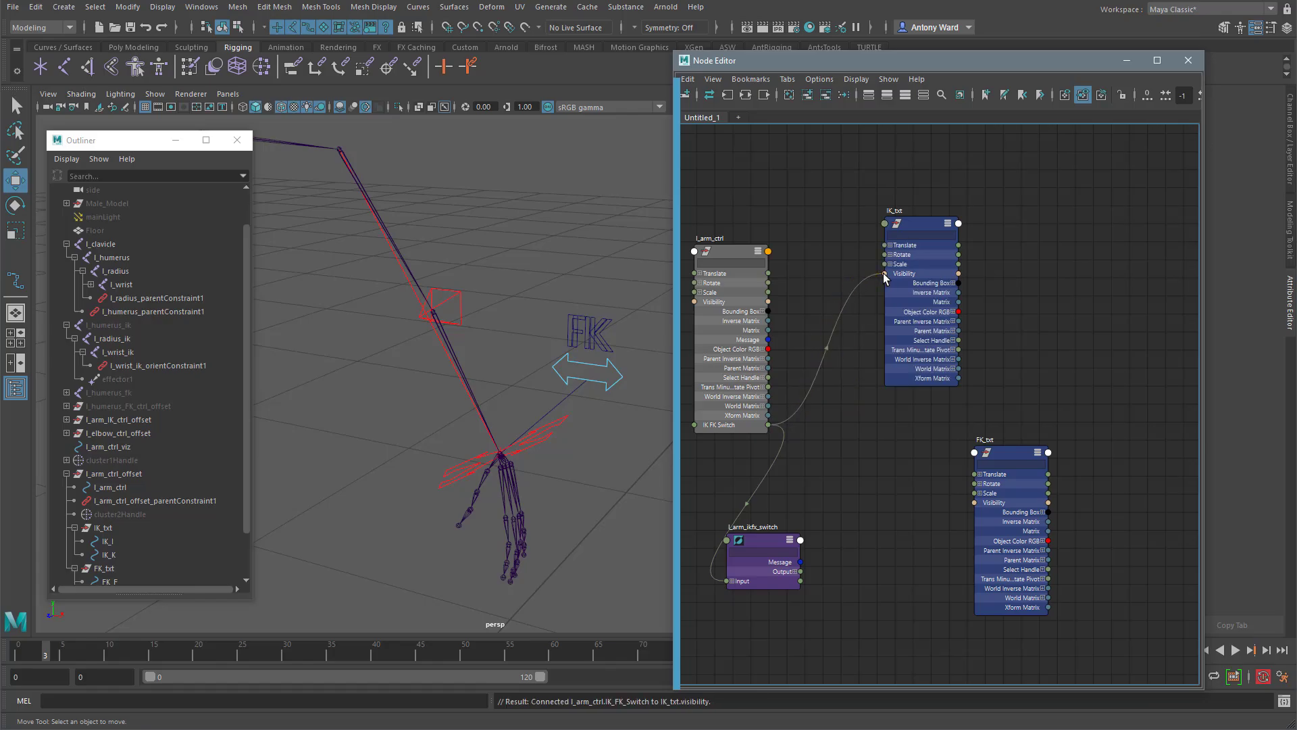
left_click(796, 572)
left_click_drag(800, 581, 975, 503)
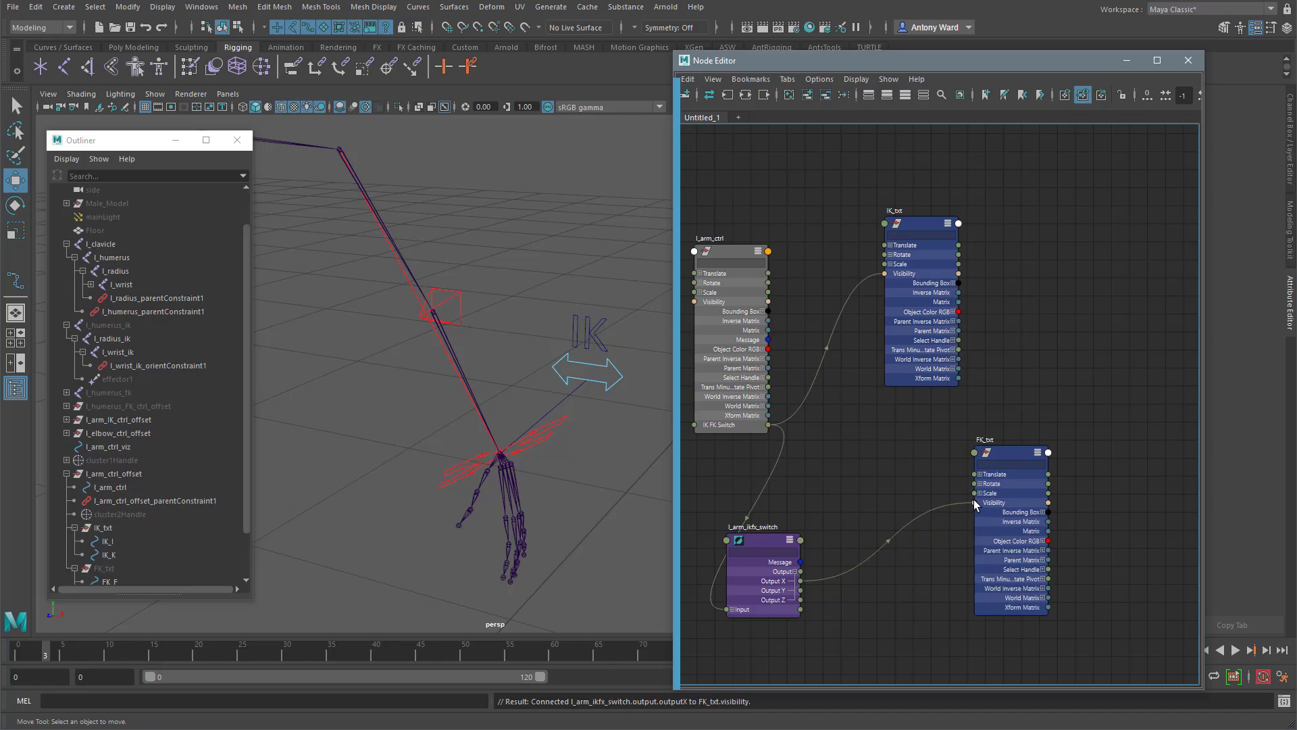
left_click(1189, 61)
Enable drawing overrides on the IK_I letter curve and set its index color to red.
left_click(127, 539)
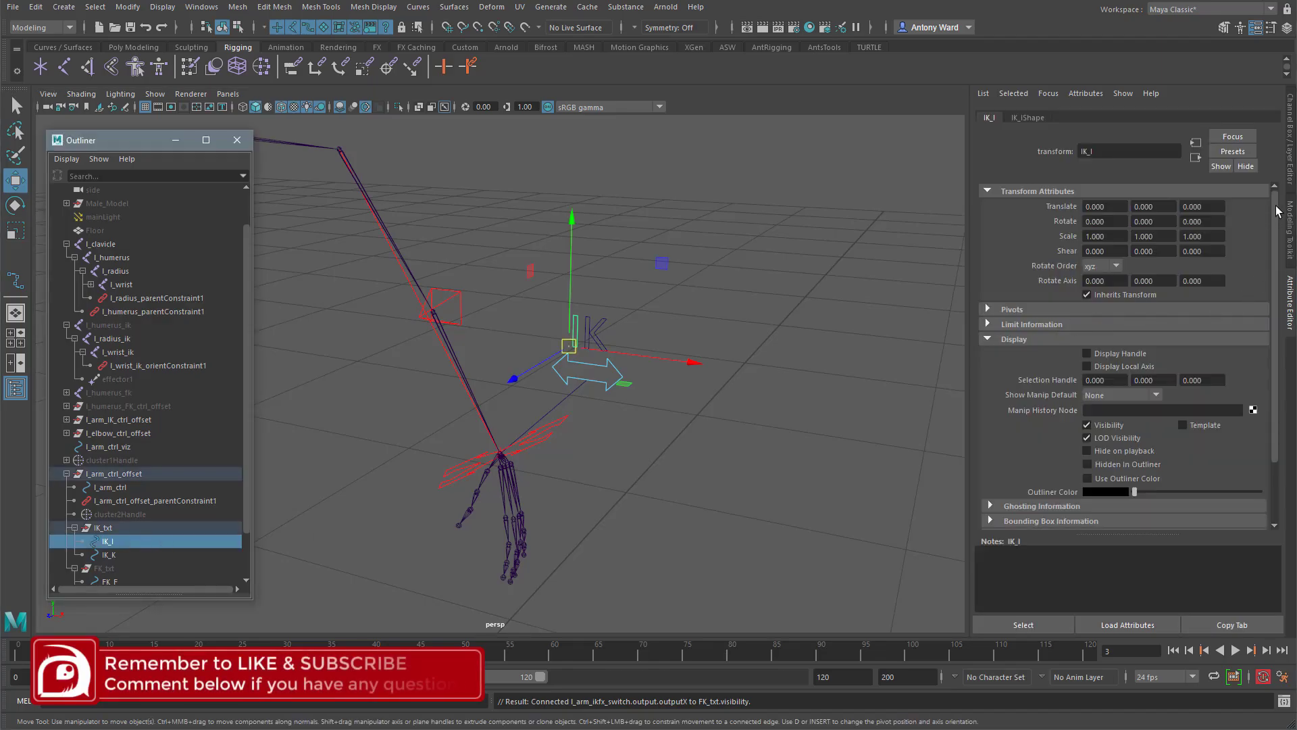
left_click(1011, 339)
left_click(1012, 340)
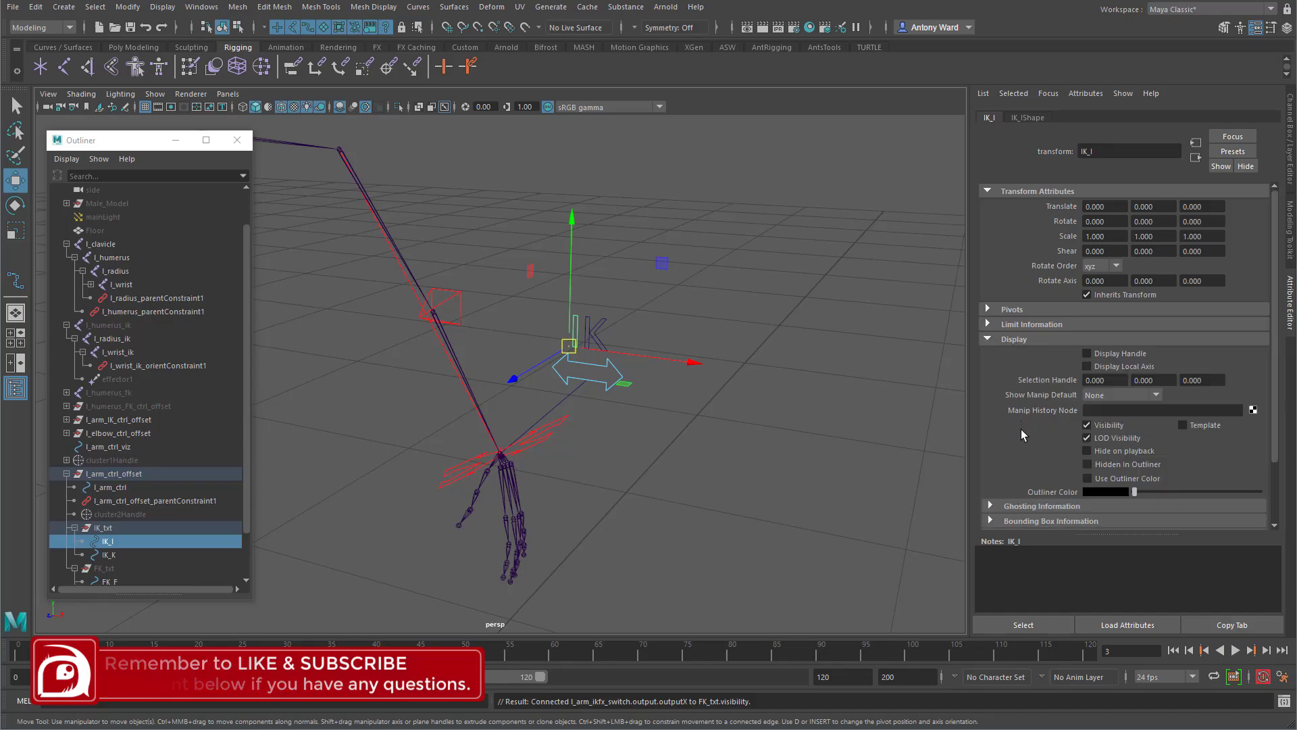
scroll(1027, 446, "down", 2)
left_click(1037, 461)
scroll(1044, 462, "down", 2)
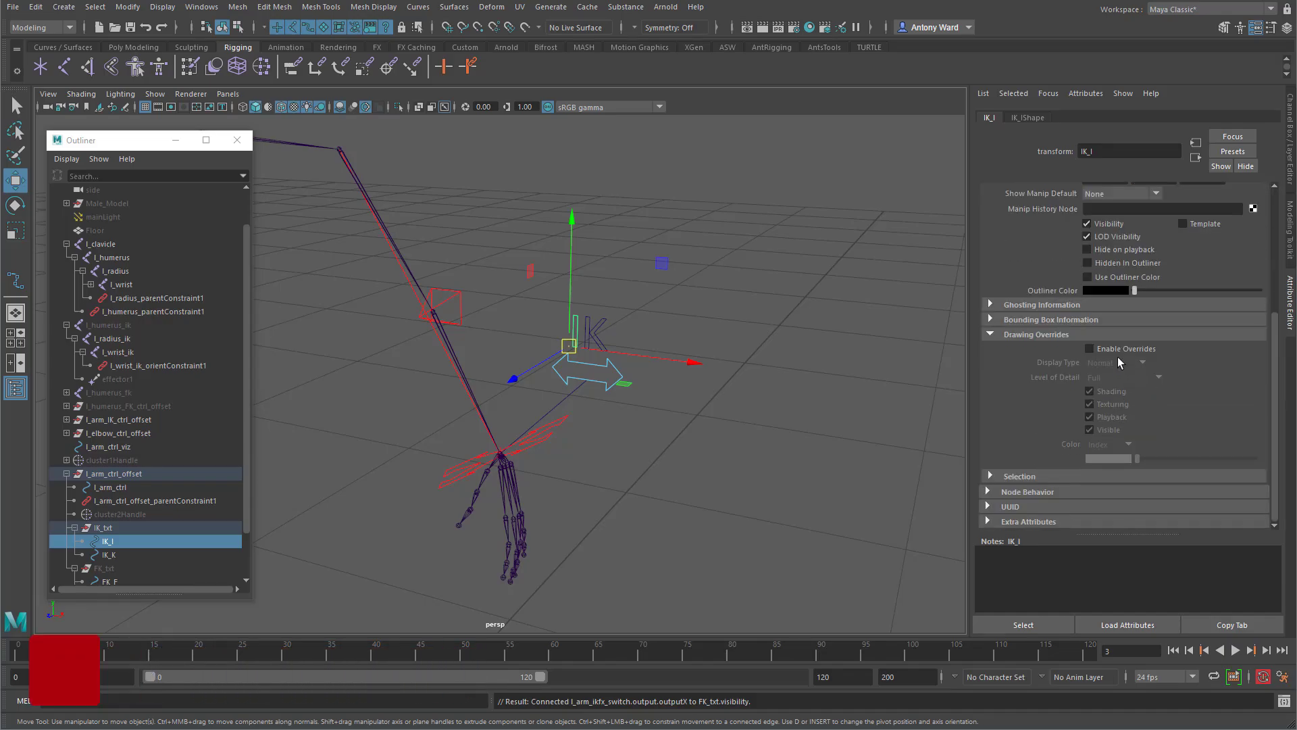
left_click_drag(1137, 459, 1186, 460)
Enable drawing overrides on the IK_K letter curve, give it the red index color, and deselect it.
left_click(109, 555)
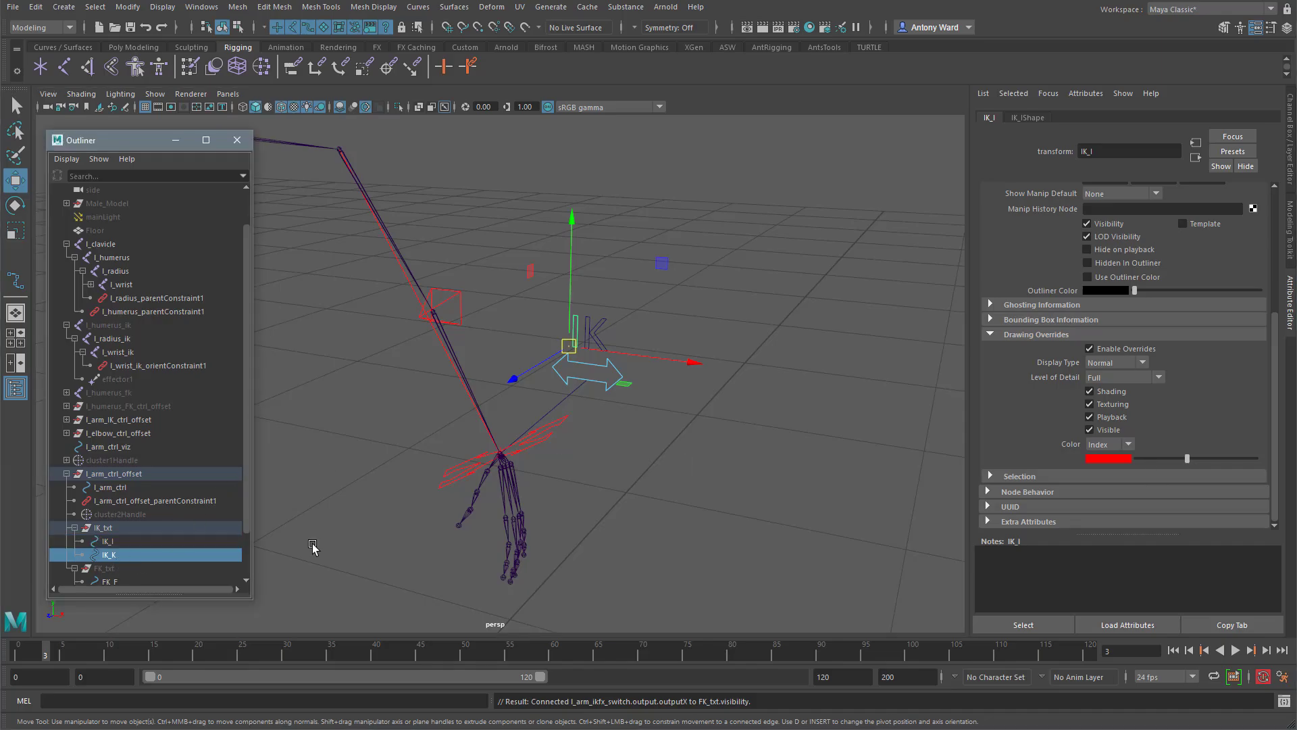
left_click_drag(1138, 461, 1185, 460)
left_click(677, 475)
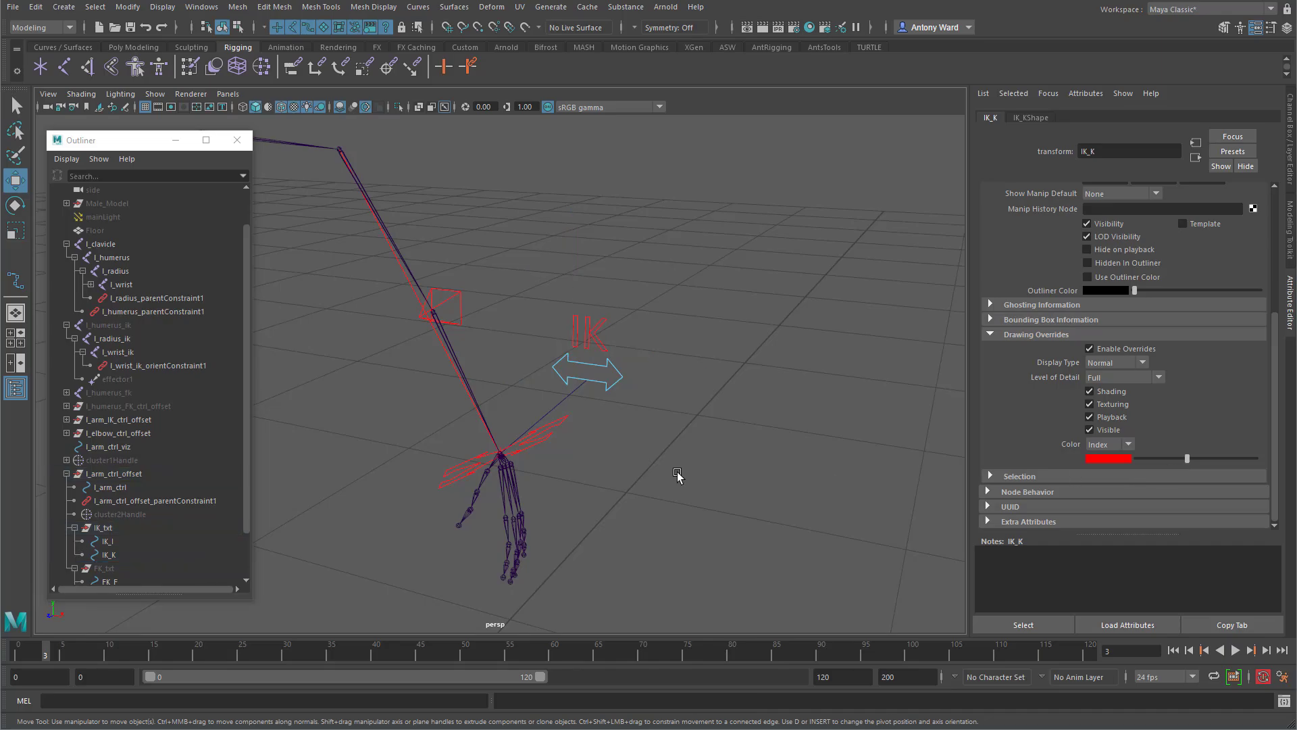
Set l_arm_ctrl's IK FK Switch to 0 to bring up the FK text curves.
left_click_drag(678, 475, 698, 434, "alt")
left_click(678, 372)
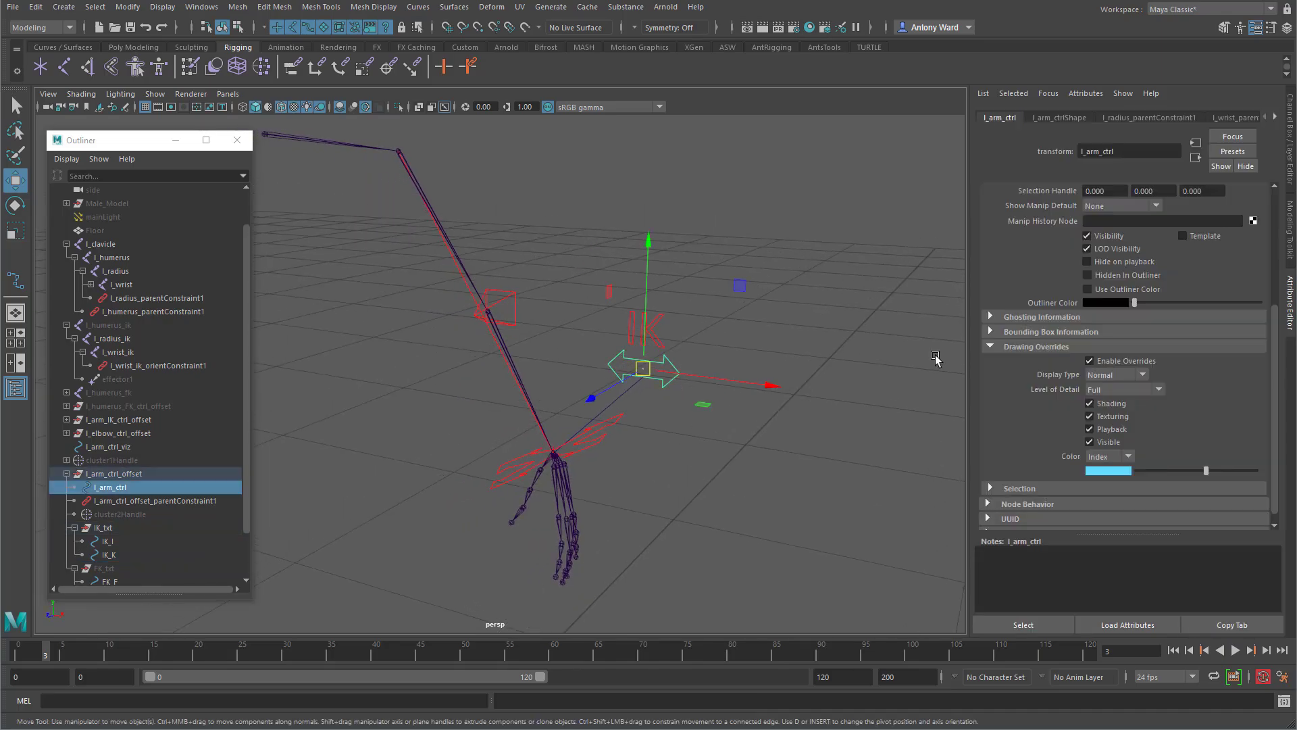
left_click(1291, 162)
left_click(1209, 239)
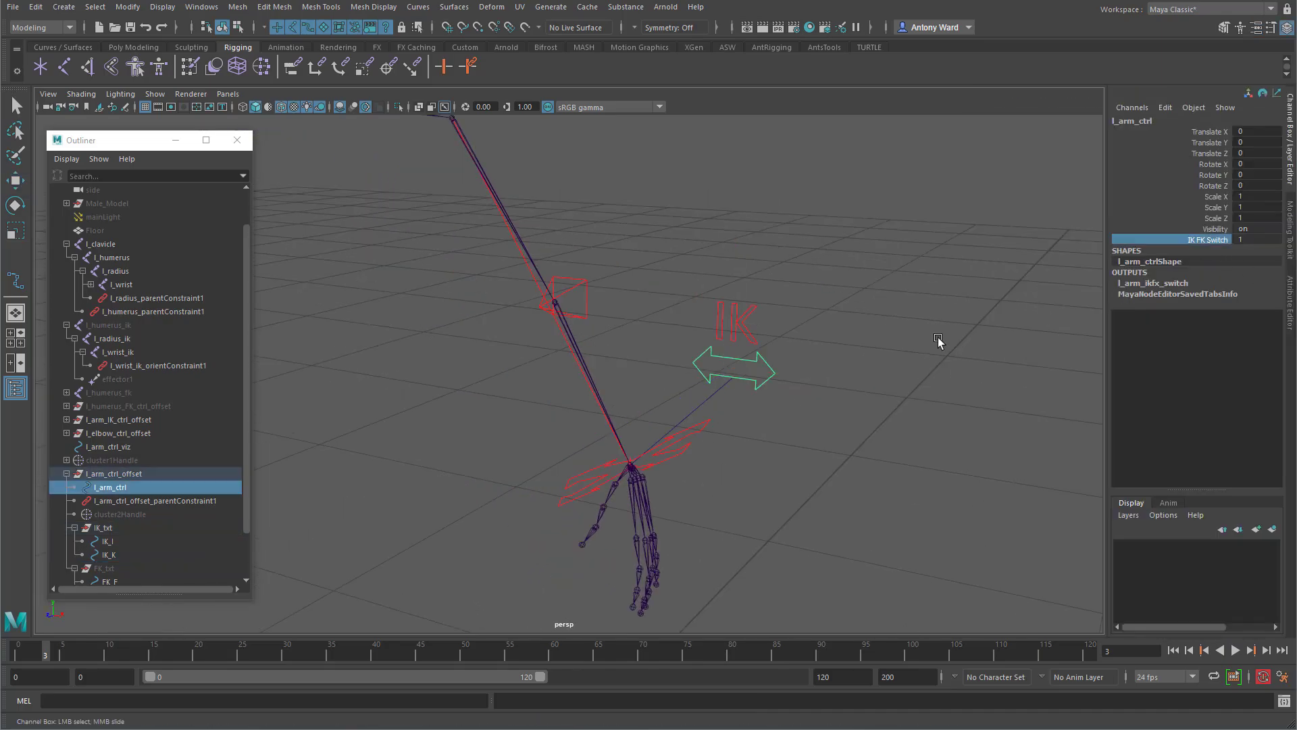
middle_click_drag(941, 342, 917, 341)
Enable drawing overrides on the FK label's K letter curve, FK_F1, and set its index color to yellow.
left_click(760, 315)
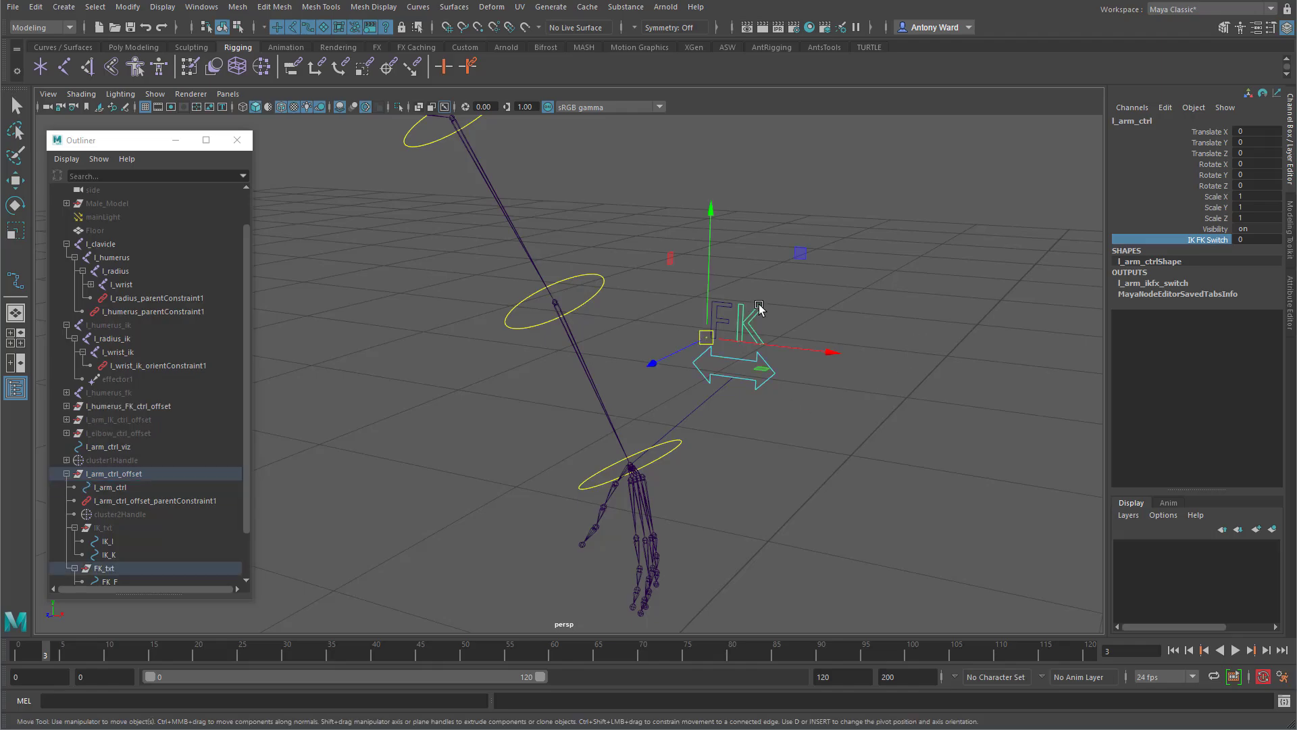
left_click(1291, 284)
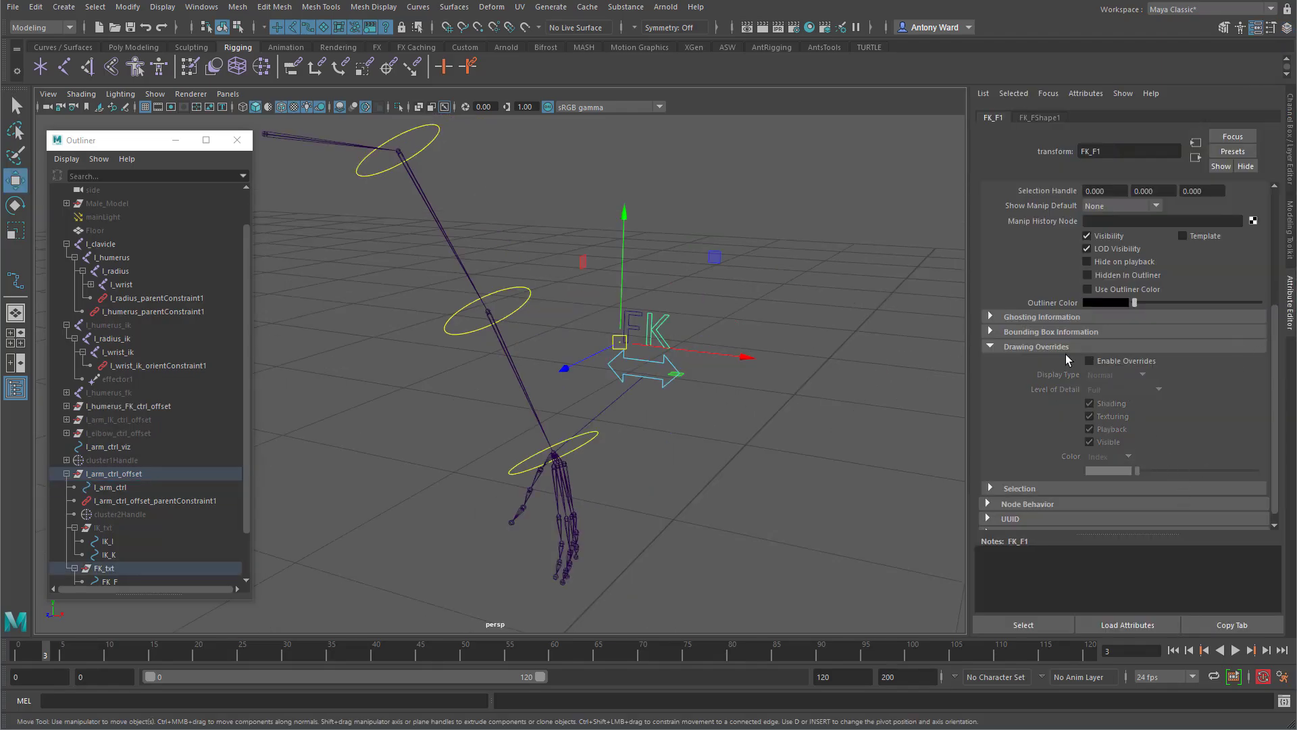
left_click(1089, 361)
left_click_drag(1138, 471, 1200, 469)
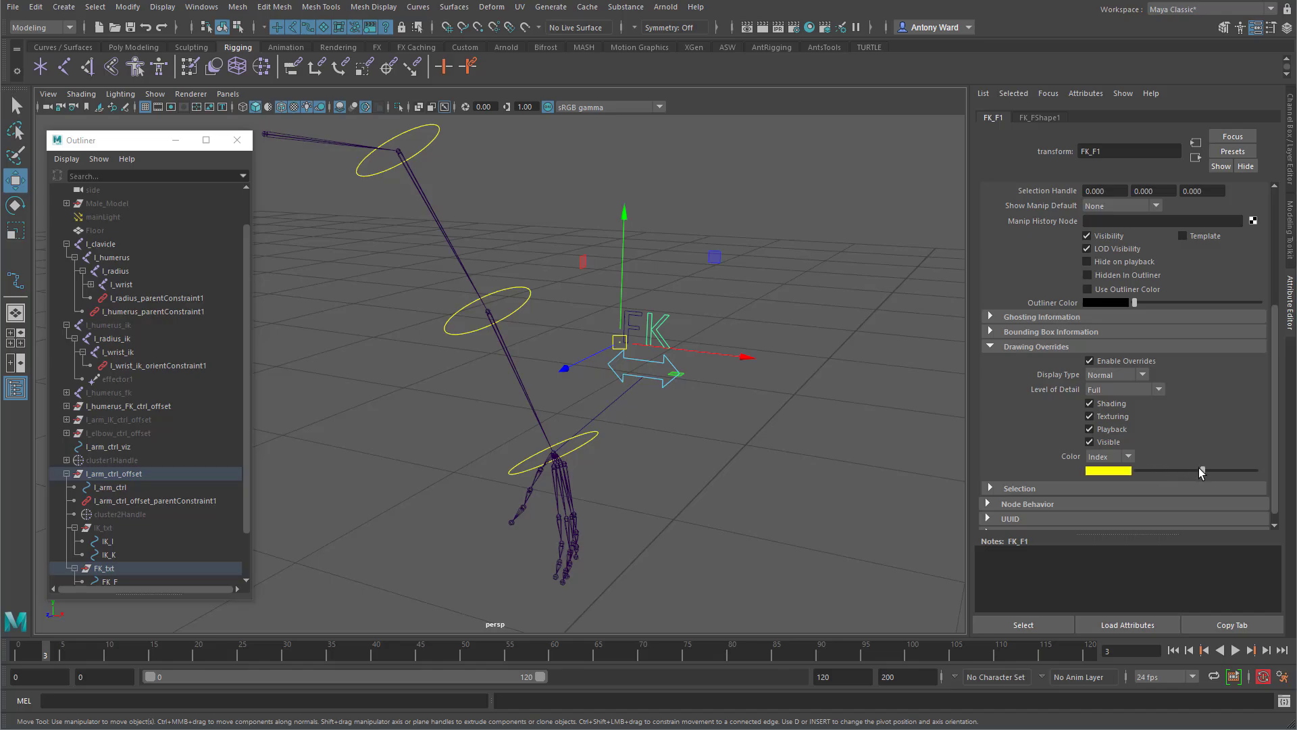
Enable drawing overrides on the FK_F letter curve, give it the yellow index color, and deselect it.
left_click(633, 319)
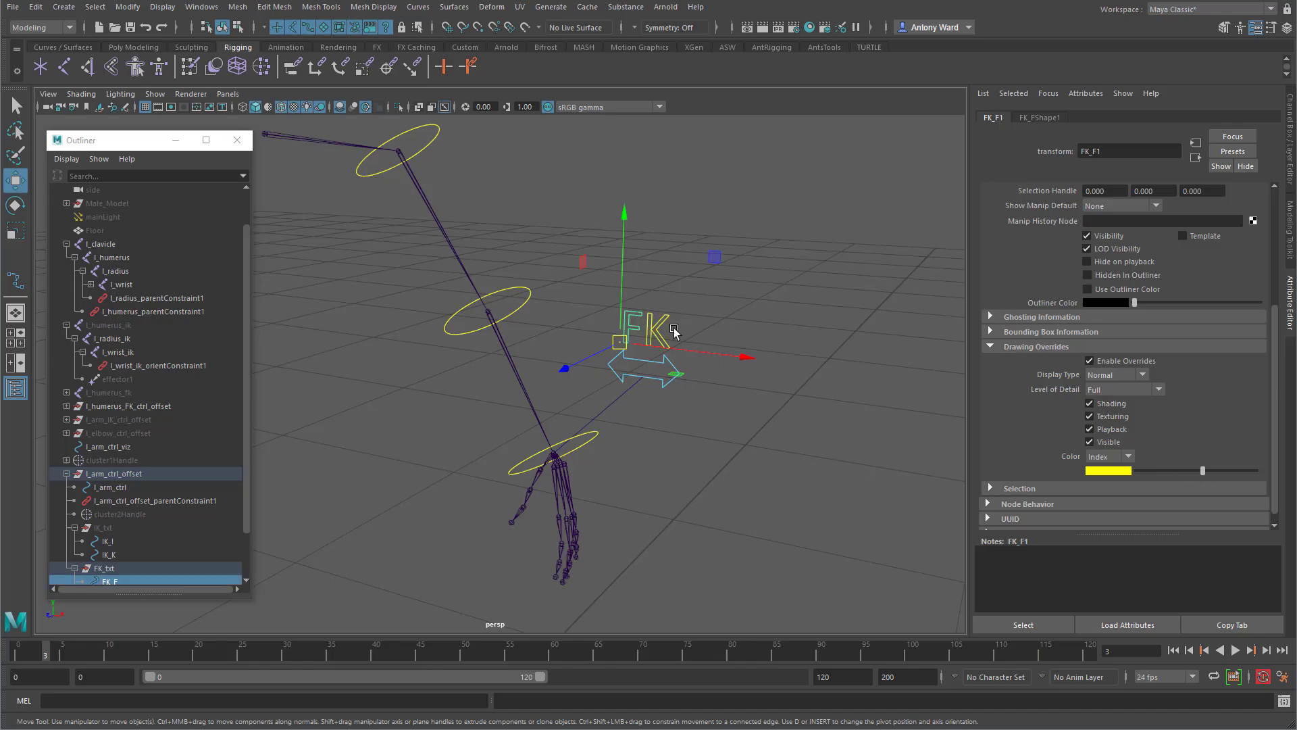
left_click(1089, 361)
left_click_drag(1142, 469, 1202, 470)
left_click(736, 446)
left_click_drag(736, 446, 723, 440, "alt")
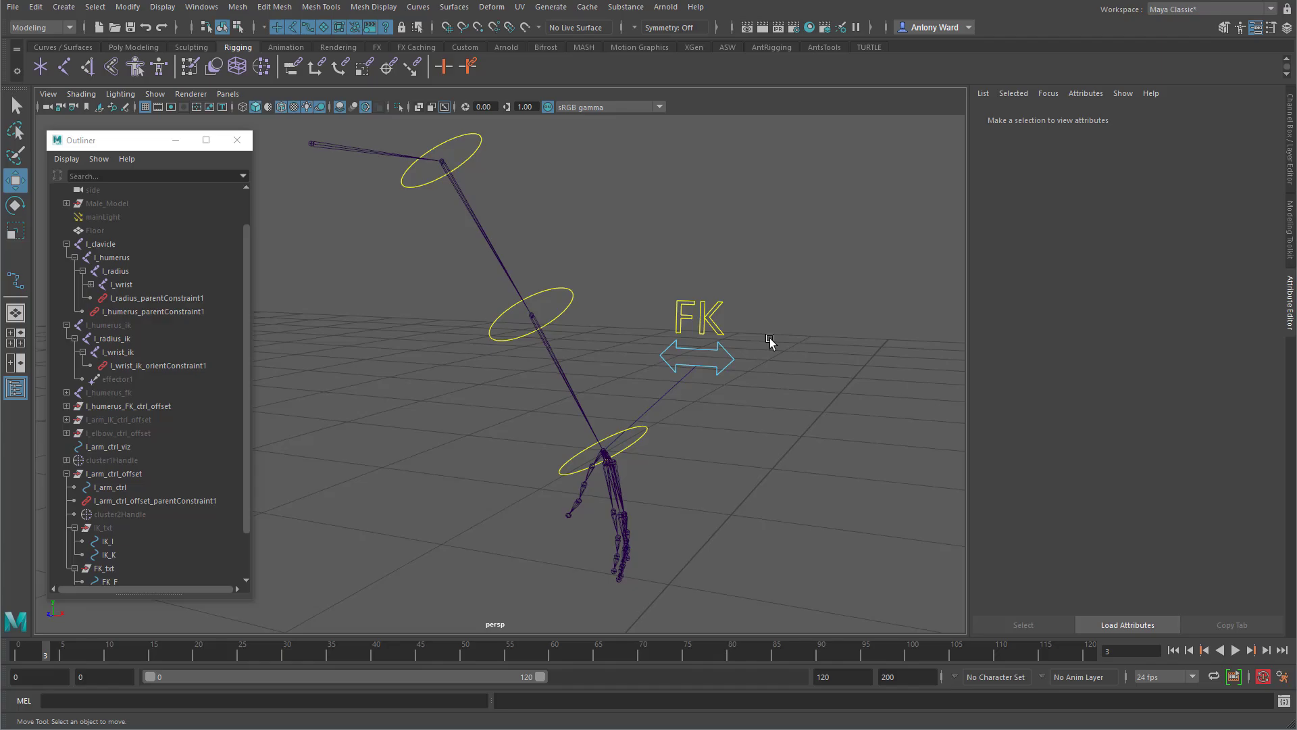
Set the FK_F letter curve's override display type to Reference and deselect it.
left_click(701, 310)
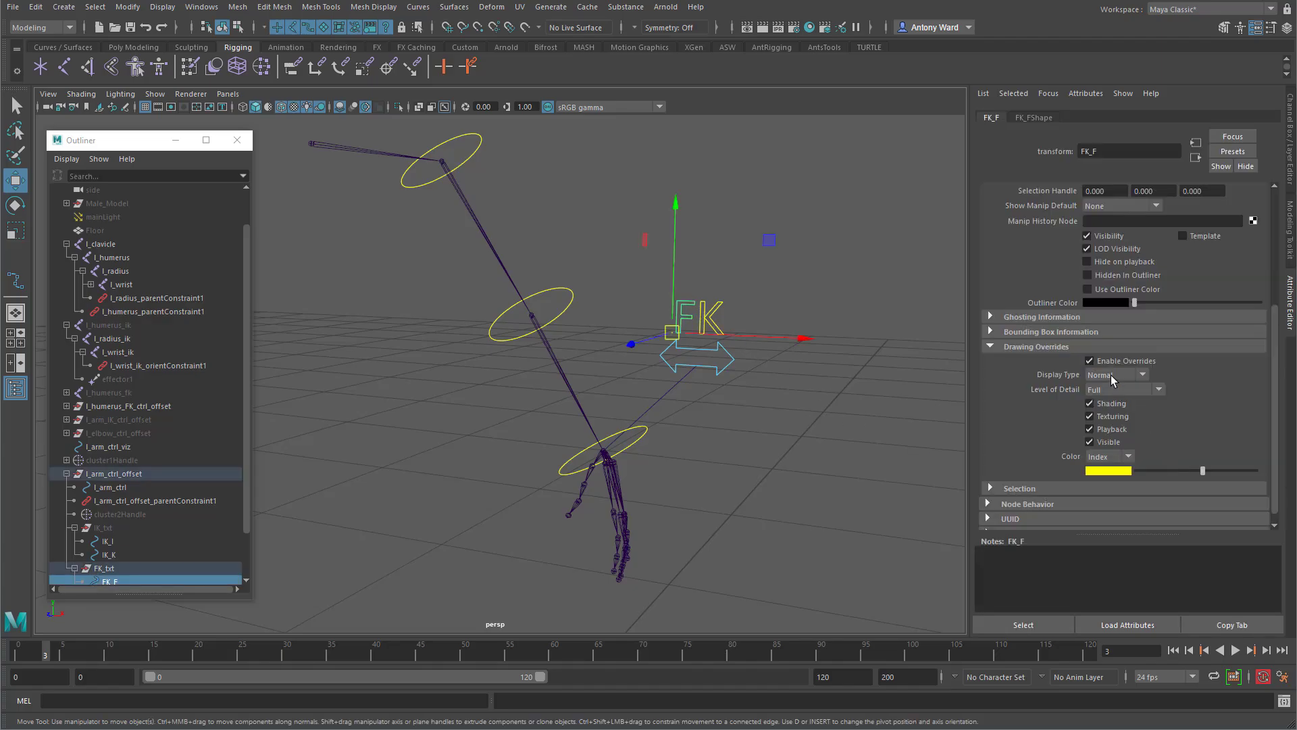
left_click(1112, 375)
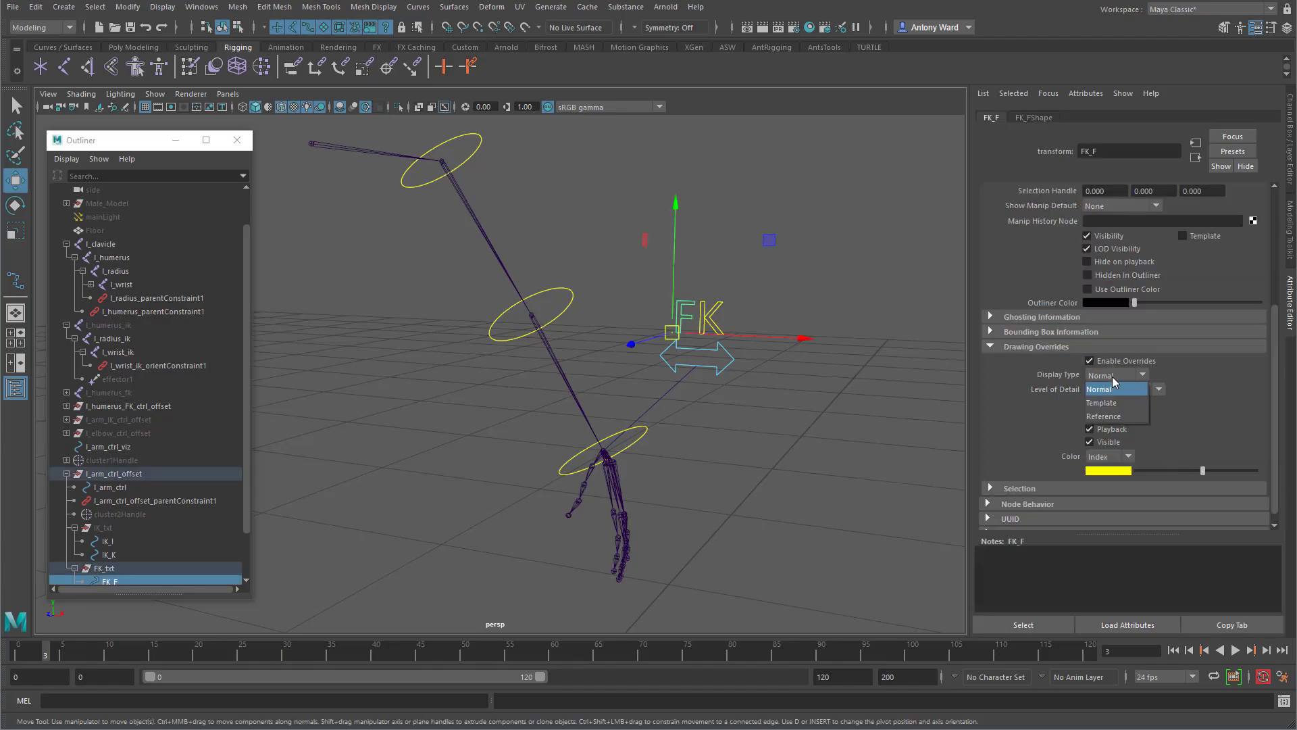
left_click(1115, 417)
left_click(832, 313)
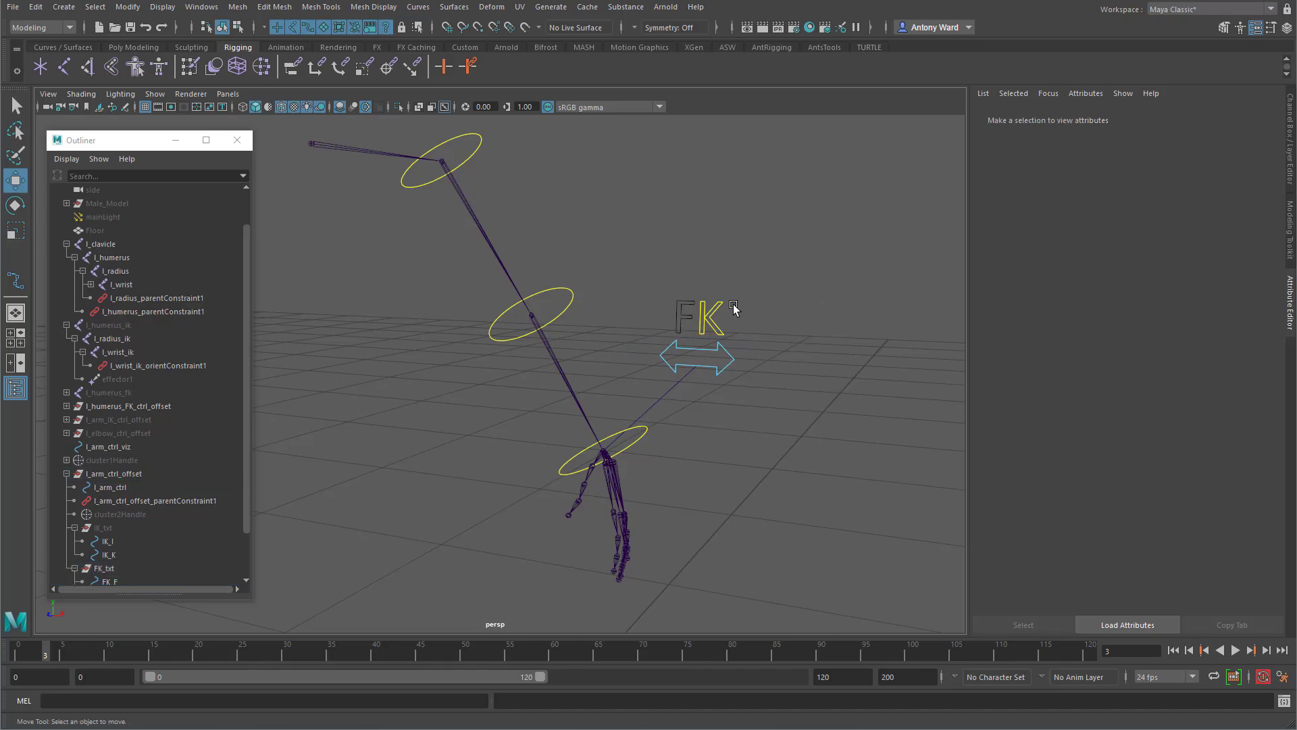
Set the FK_F1 letter curve's override display type to Reference and deselect it.
left_click(688, 312)
left_click(1127, 376)
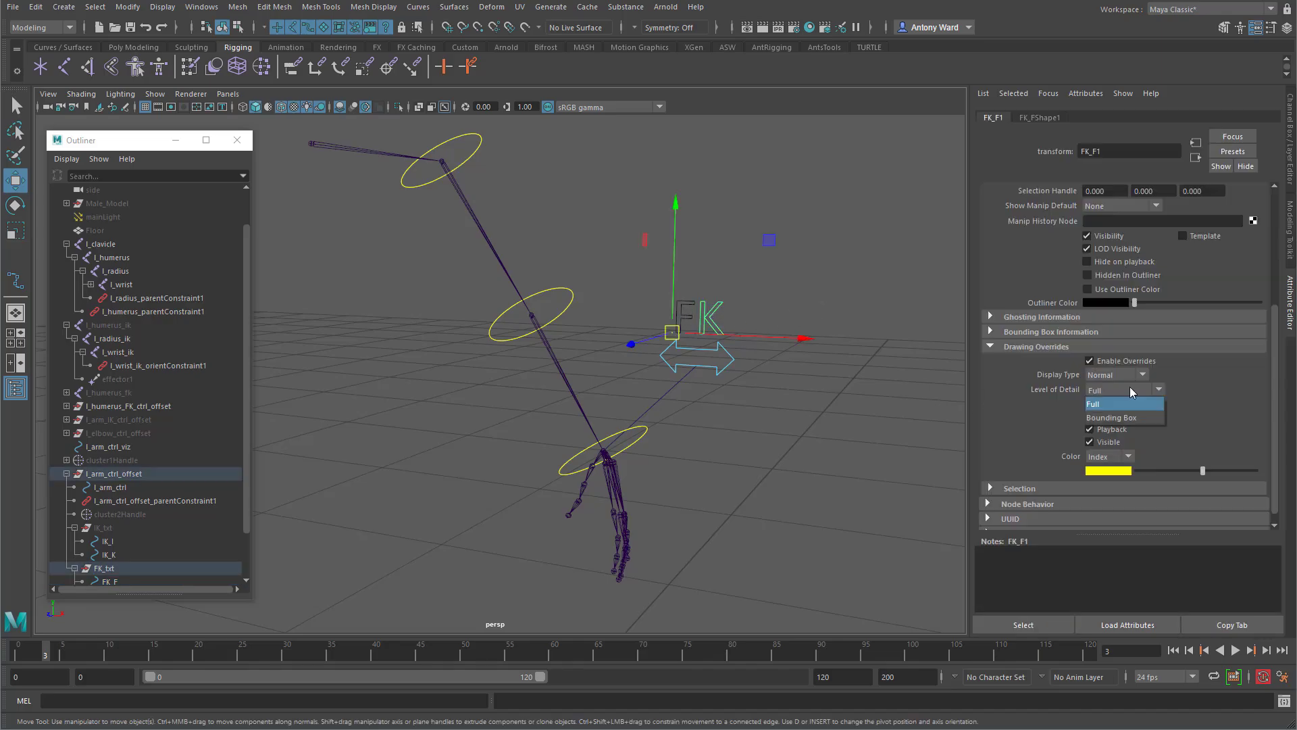
left_click(1119, 417)
left_click(745, 412)
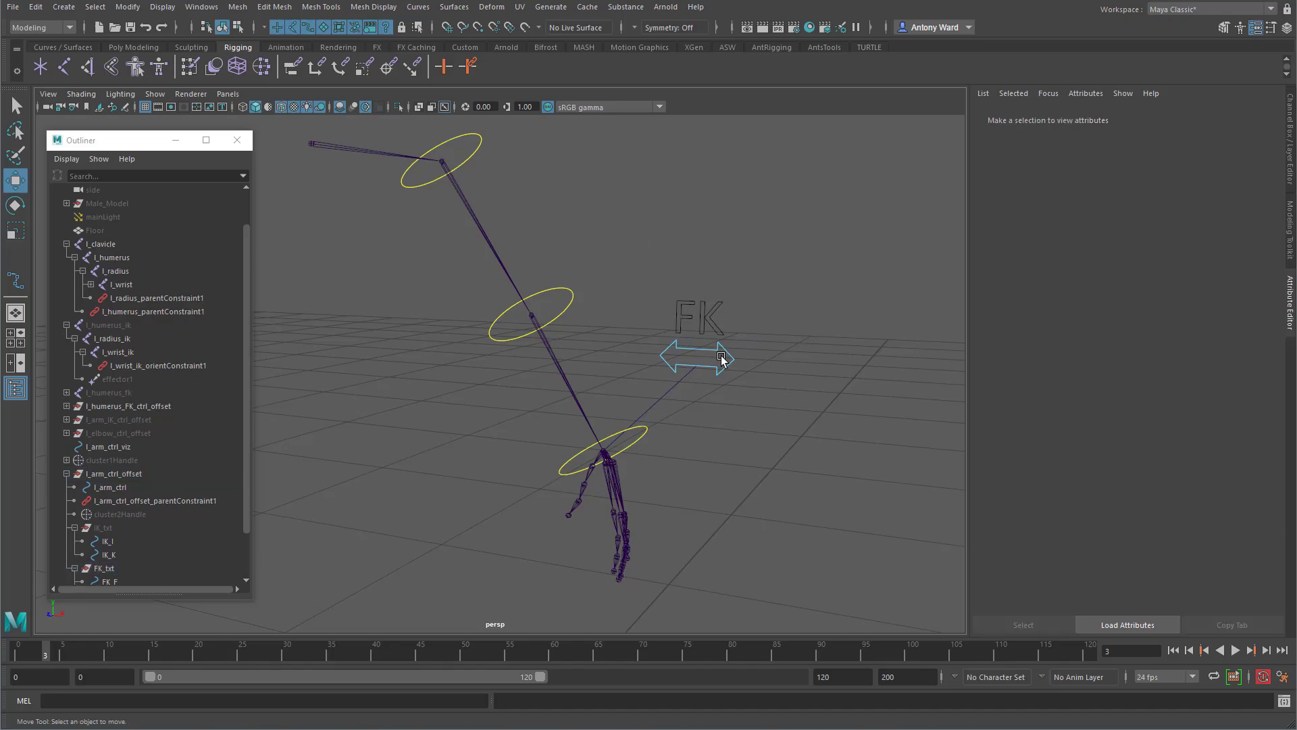
Enable drawing overrides on l_arm_ctrl_viz with the Reference display type, and test that the line and FK text resist selection.
left_click(675, 387)
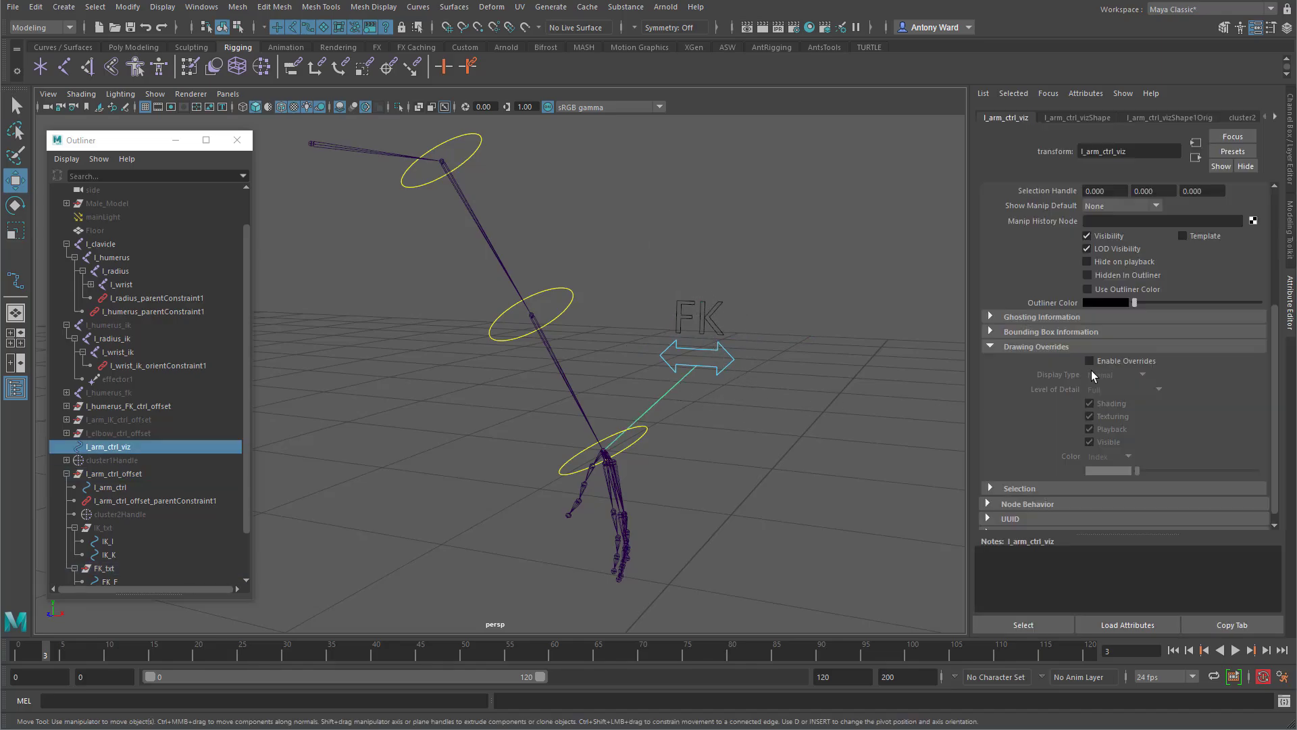
left_click(1109, 375)
left_click(1113, 416)
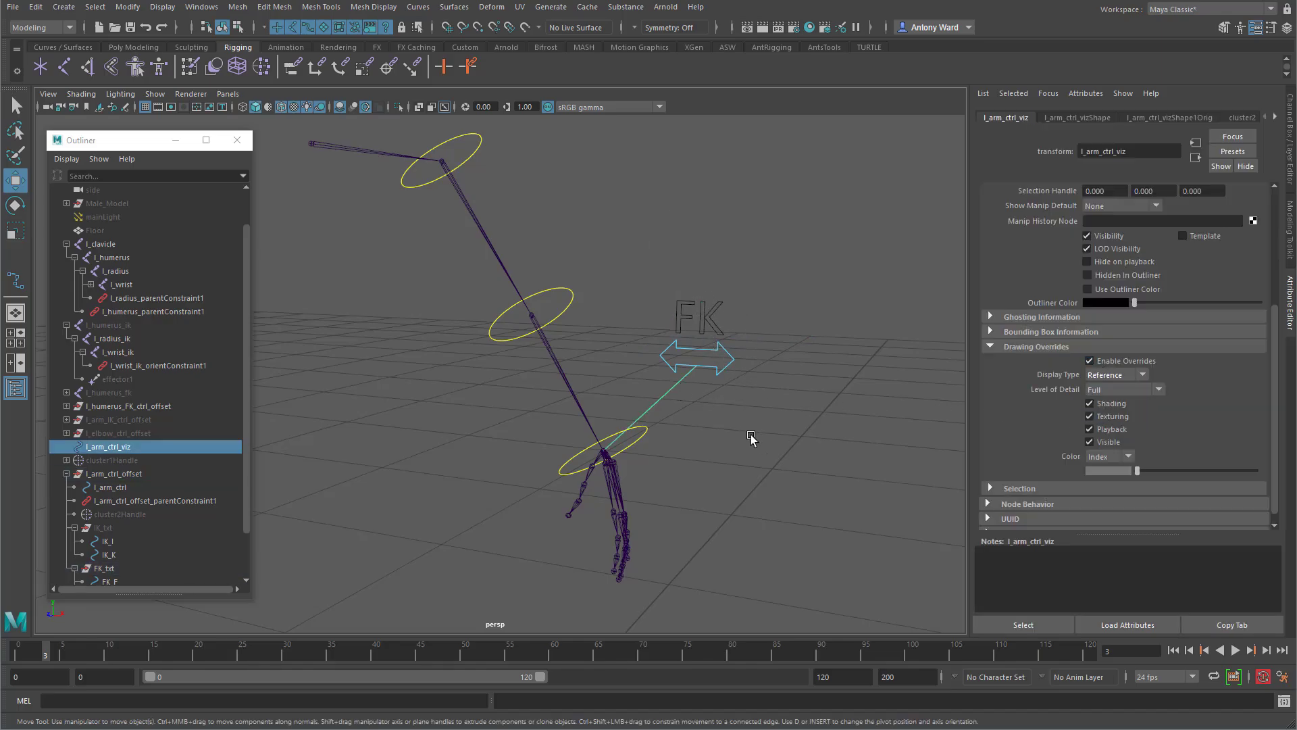
left_click(750, 438)
left_click_drag(651, 391, 690, 411)
left_click_drag(660, 297, 726, 324)
Set the hidden IK_I letter curve's override display type to Reference.
scroll(141, 551, "down", 2)
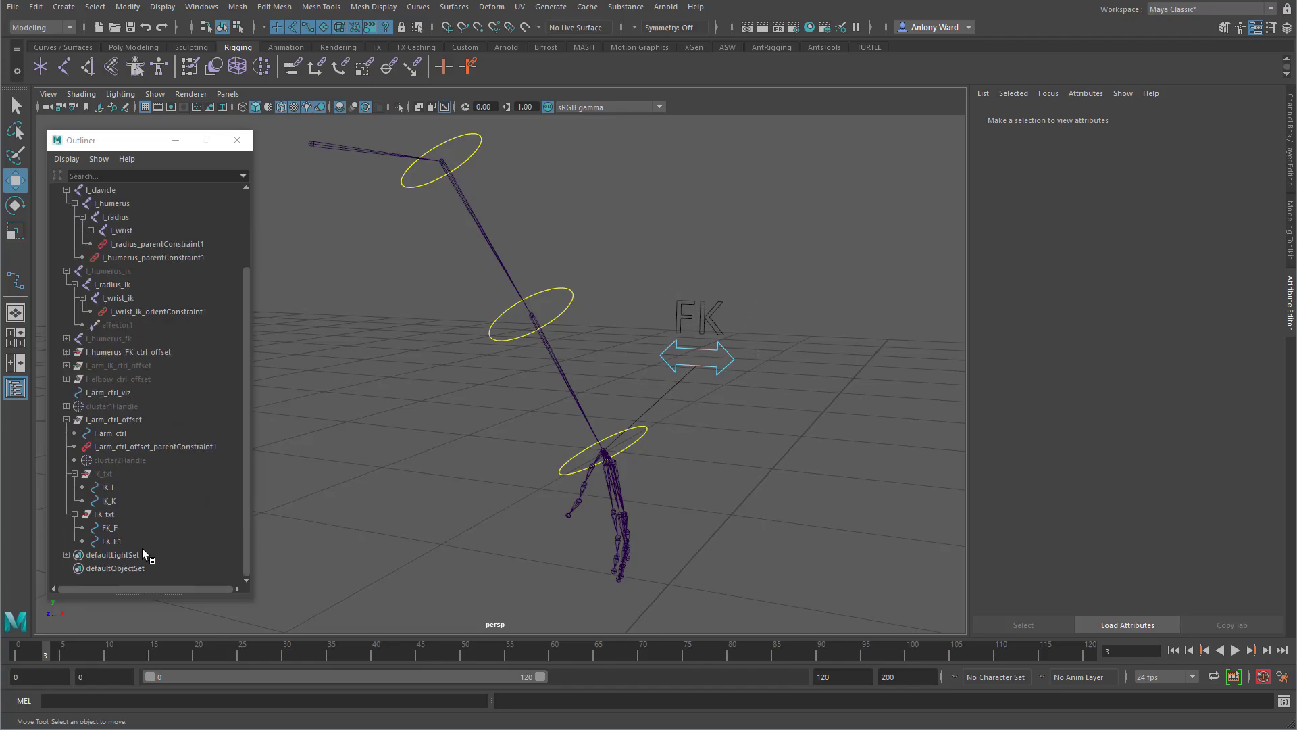
left_click(123, 487)
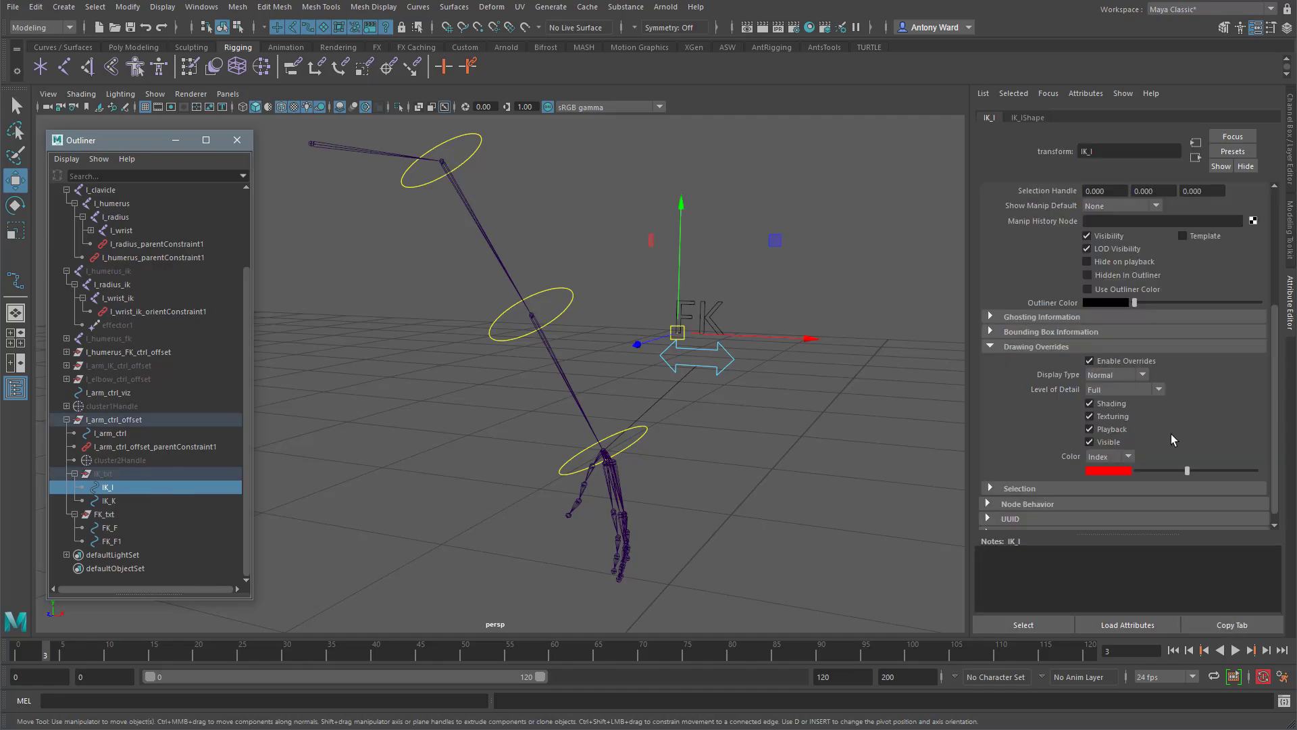
left_click(1124, 375)
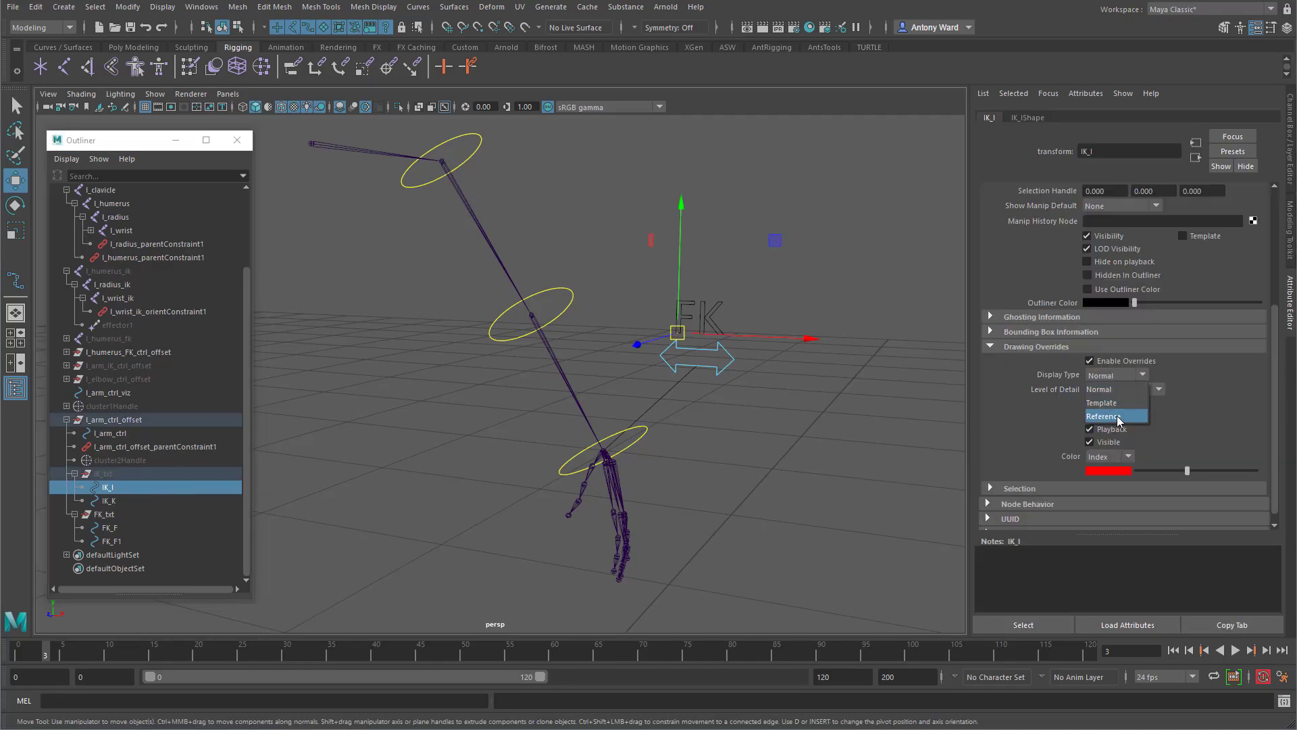
left_click(1120, 417)
Set the IK_K letter curve's override display type to Reference and deselect it.
left_click(129, 501)
left_click(1124, 375)
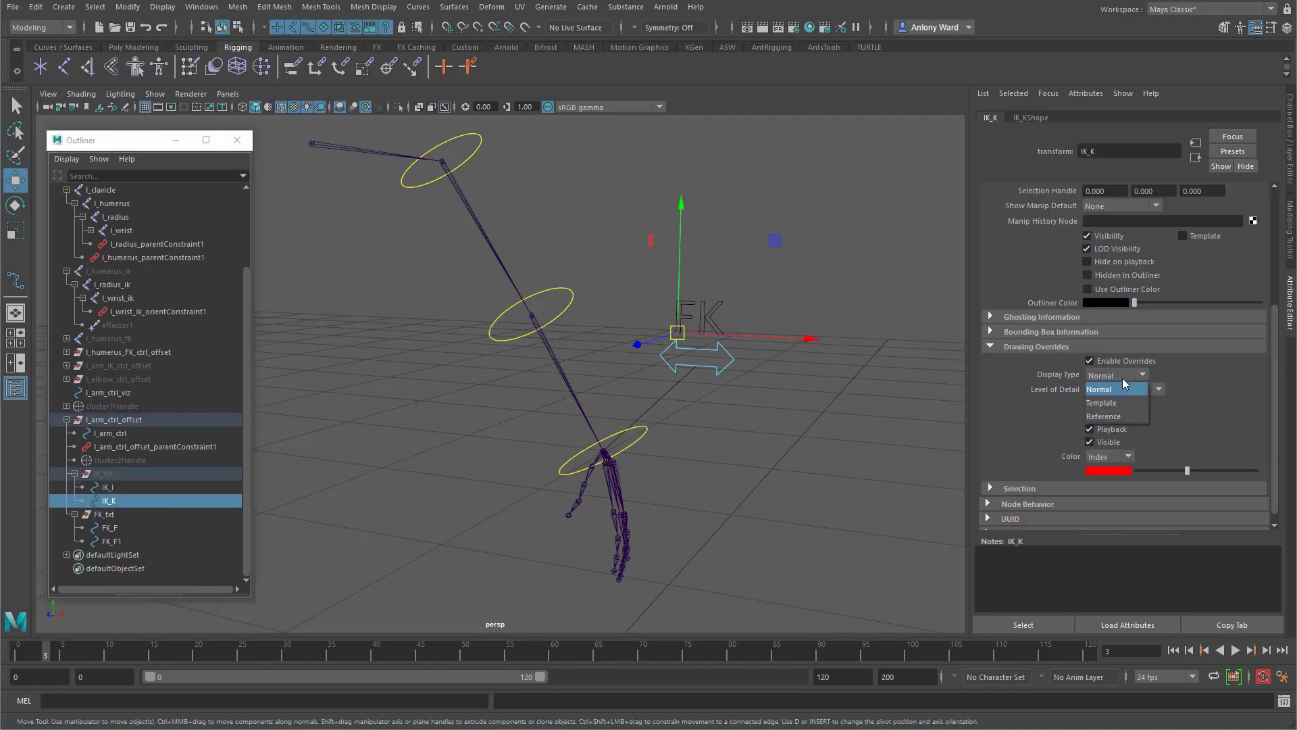
left_click(1110, 417)
left_click(662, 434)
mouse_move(663, 435)
left_mouse_down("alt")
mouse_move(770, 420)
mouse_move(642, 428)
mouse_move(669, 426)
left_mouse_up("alt")
Lock and hide all translate, rotate and scale channels on l_arm_ctrl.
left_click(1290, 166)
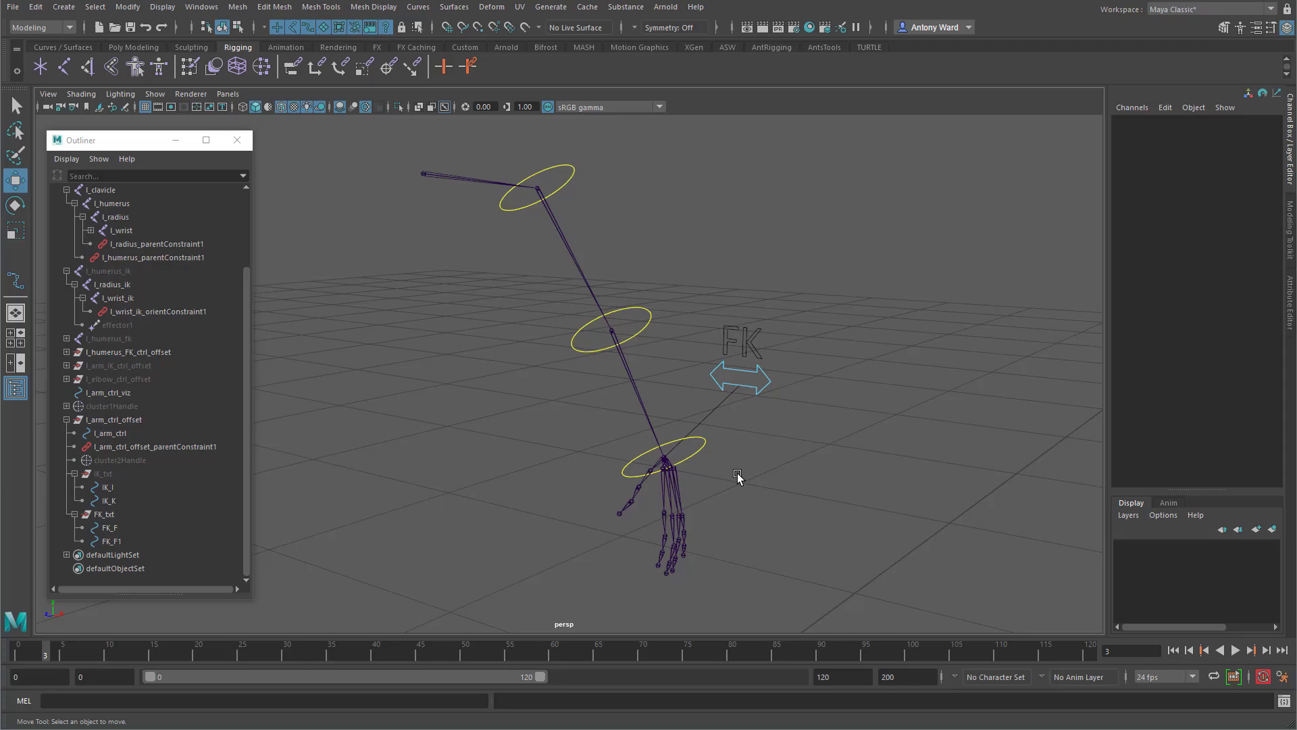
left_click_drag(782, 468, 721, 373, "alt")
left_click(706, 395)
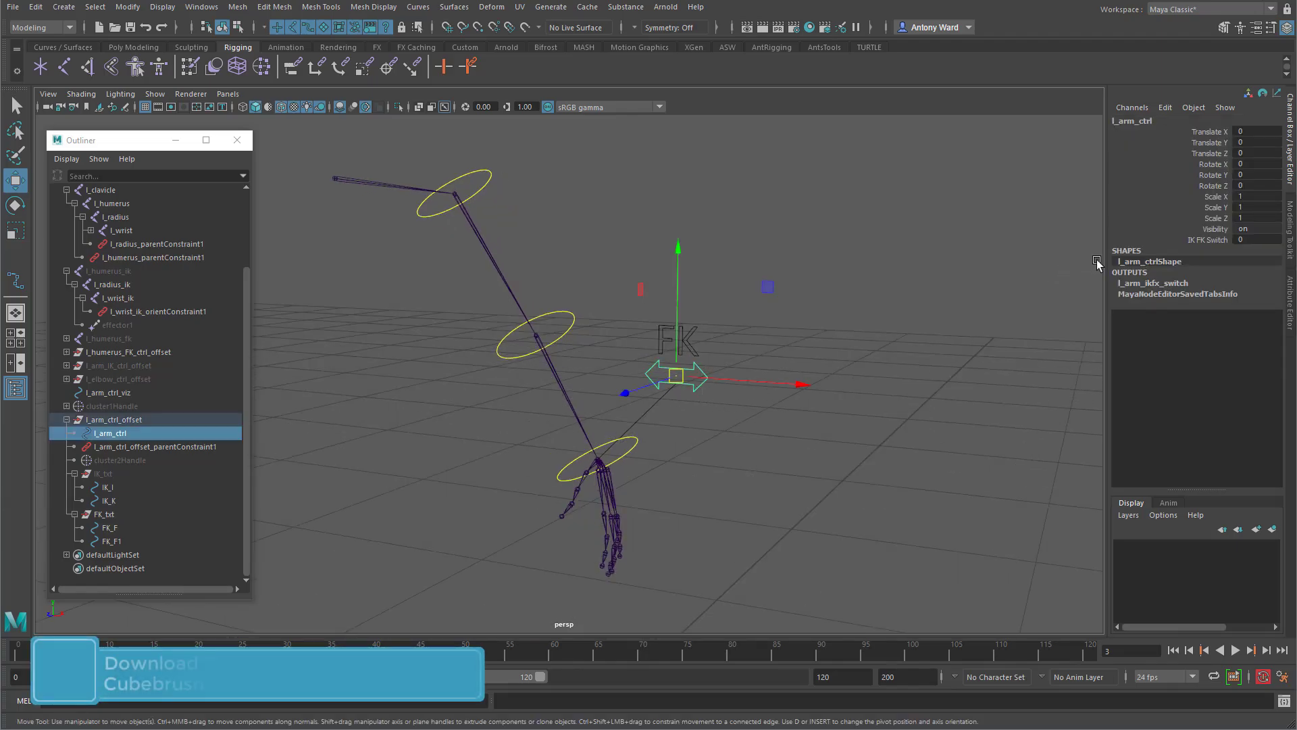
left_click(1209, 133)
left_click_drag(1209, 138, 1214, 220)
right_click(1214, 220)
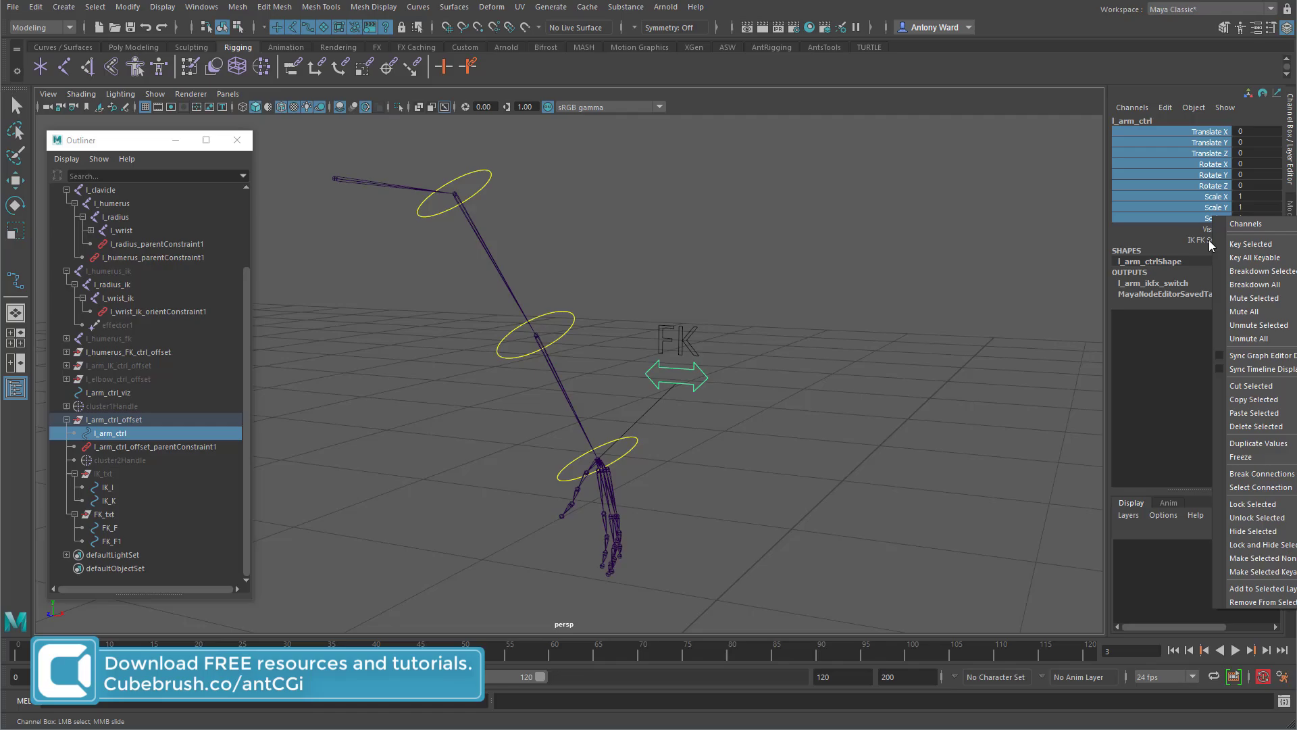
left_click(1237, 546)
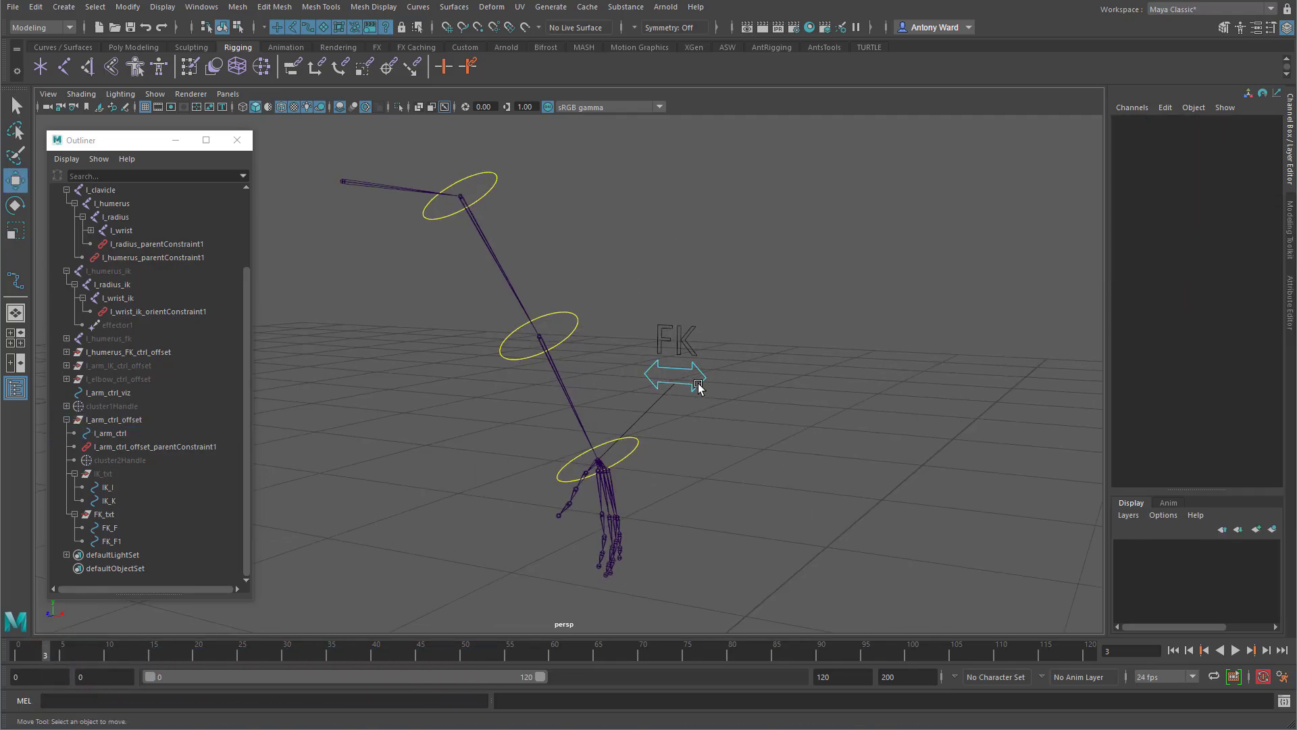
Set l_arm_ctrl's IK FK Switch to 1 to return the arm to IK.
left_click_drag(747, 441, 894, 403, "alt")
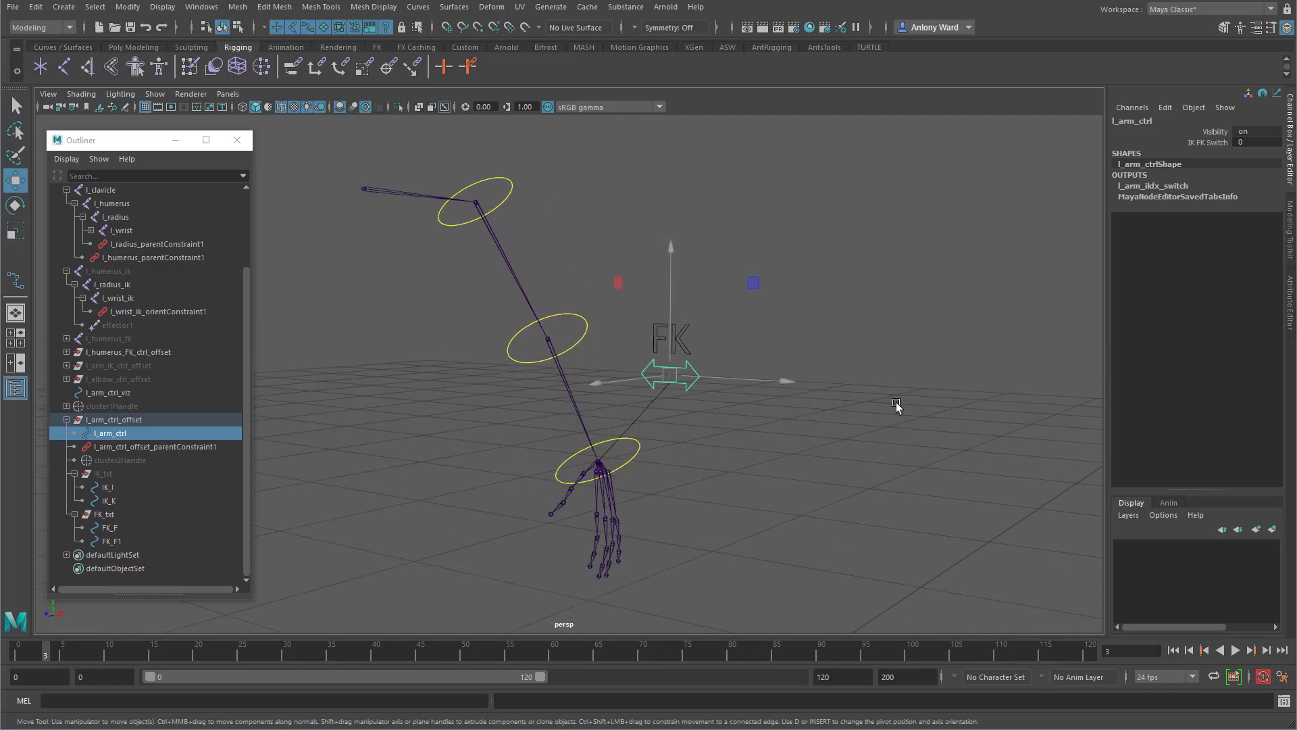
left_click(1210, 143)
middle_click_drag(867, 305, 923, 305)
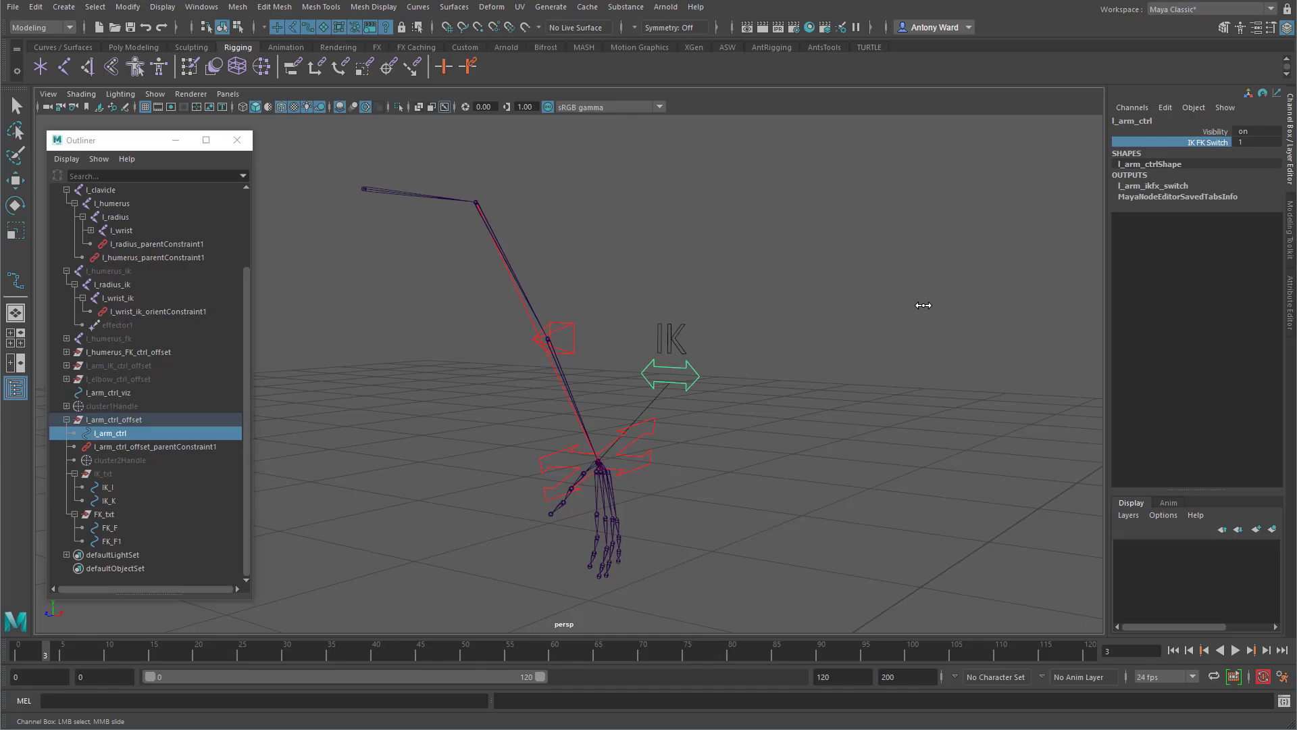
left_click_drag(715, 412, 694, 454, "alt")
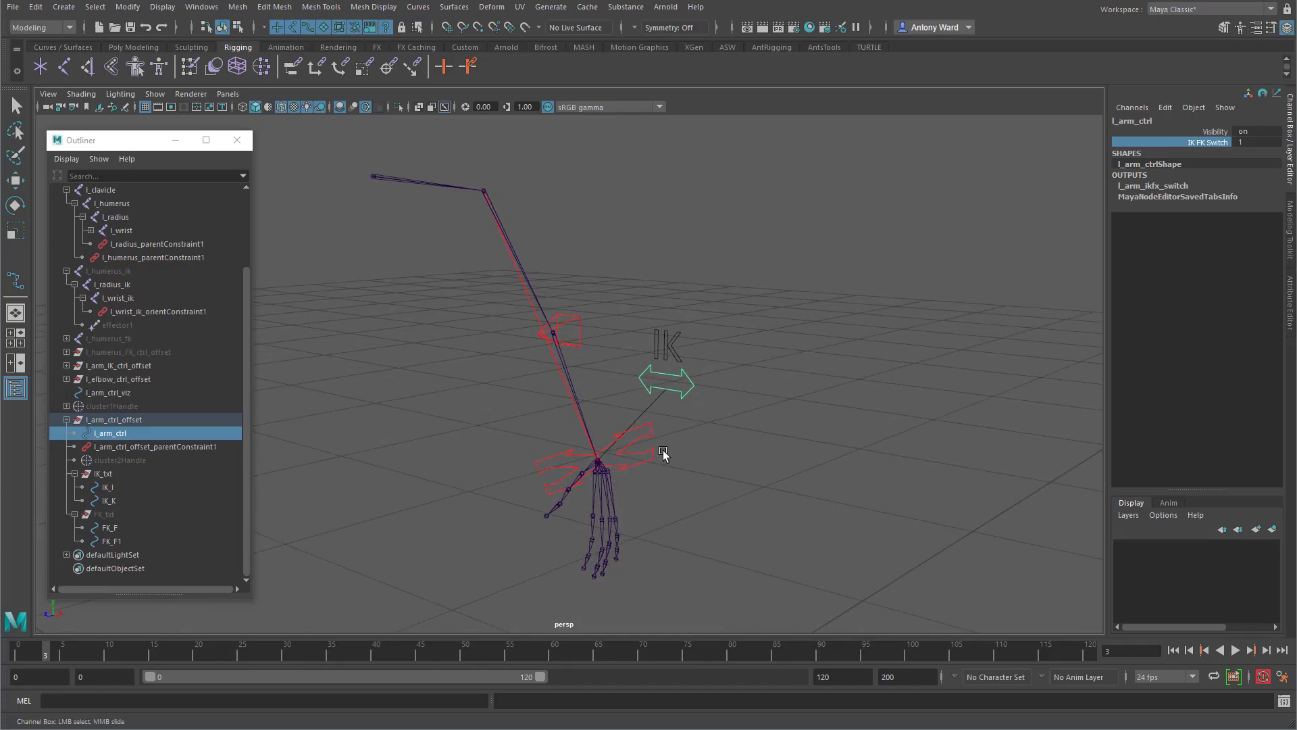
Lock and hide the Scale X, Y and Z channels on l_arm_IK_ctrl, and return to the Move tool.
left_click(653, 452)
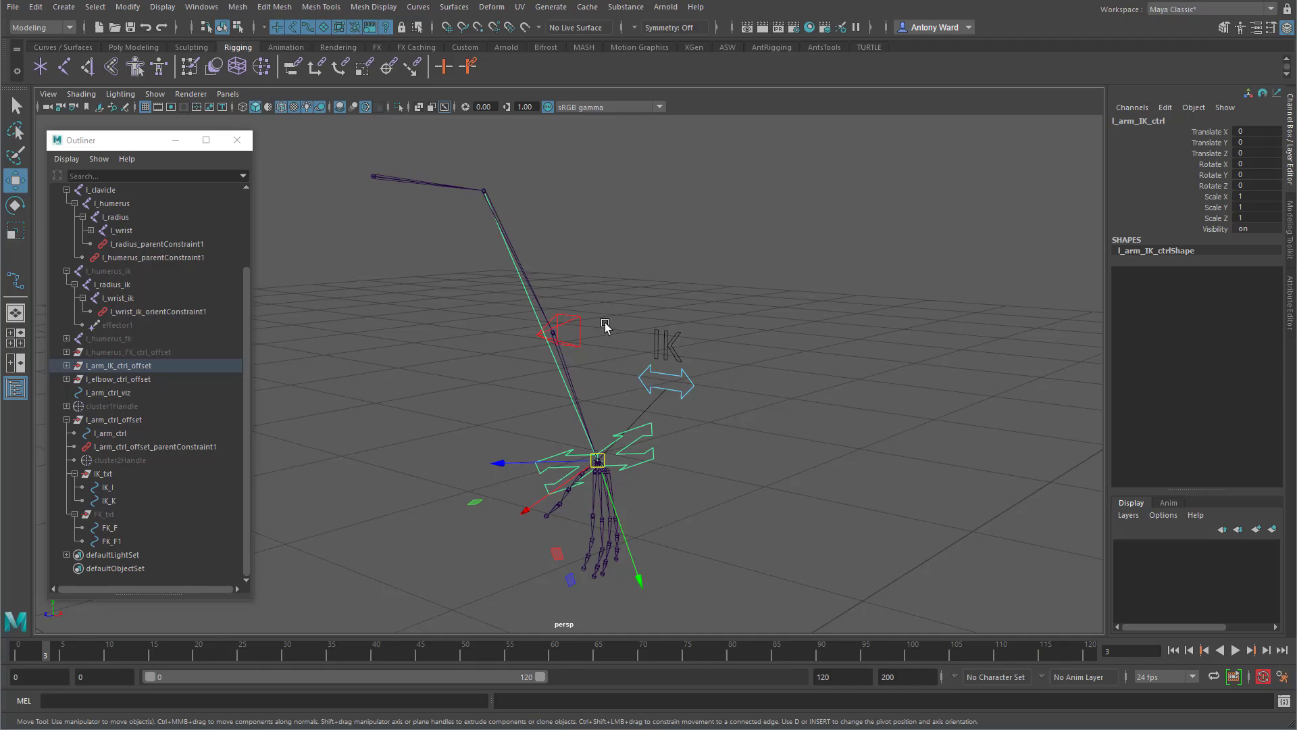
left_click_drag(1219, 219, 1216, 197)
right_click(1220, 201)
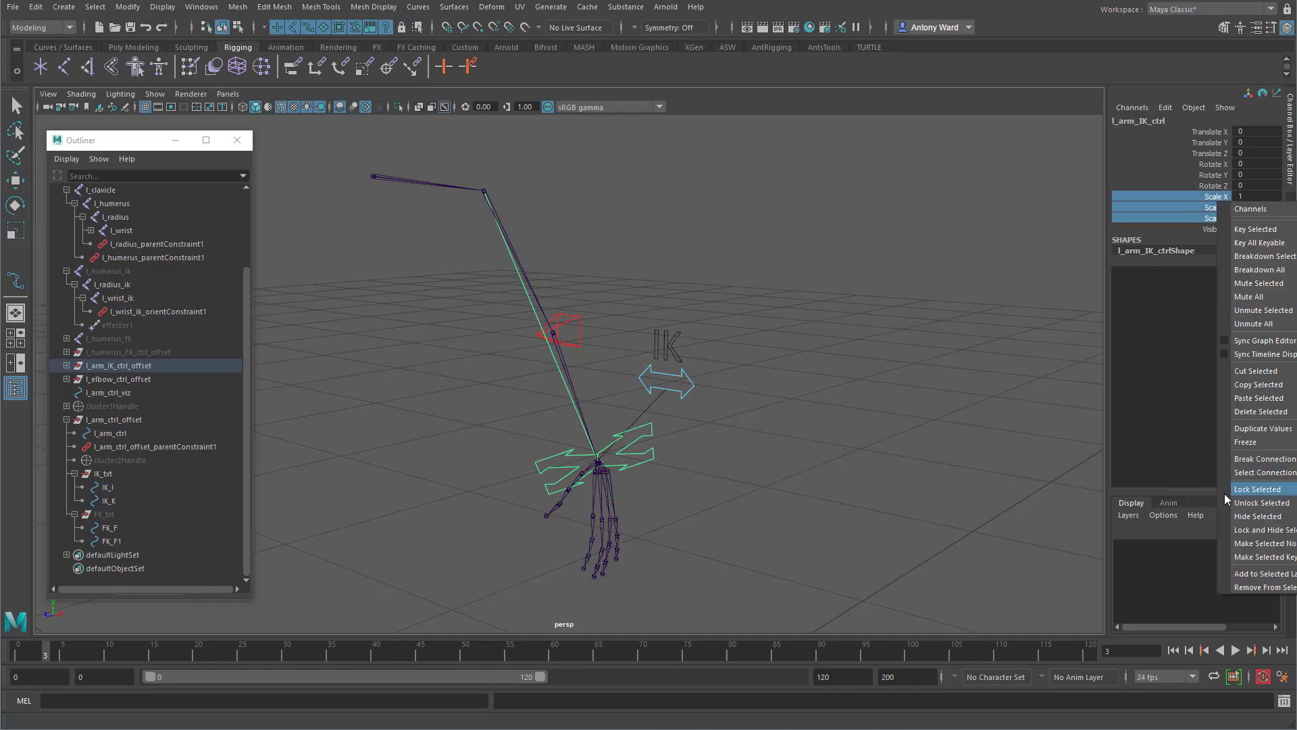
left_click(1242, 532)
key("w")
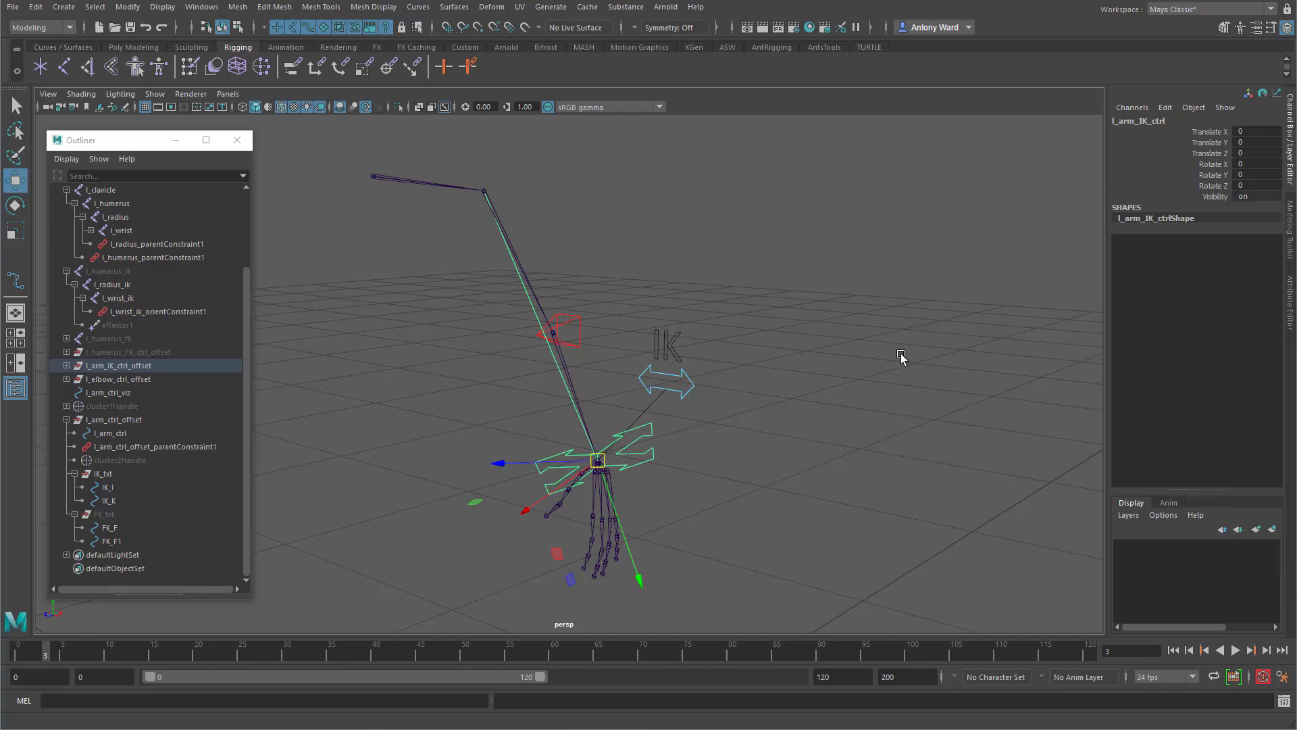
Lock and hide the Scale X, Y and Z channels on l_elbow_ctrl, and return to the Move tool.
left_click(579, 324)
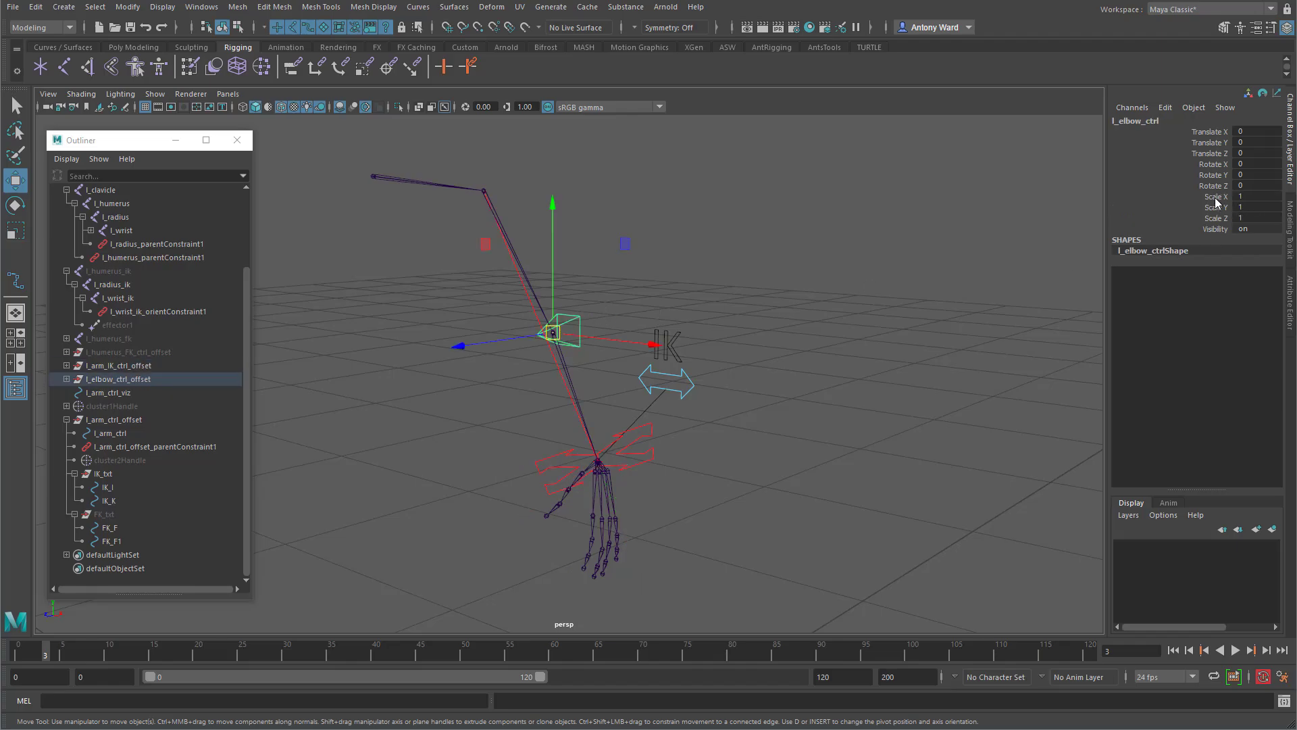
left_click_drag(1217, 197, 1217, 218)
right_click(1121, 198)
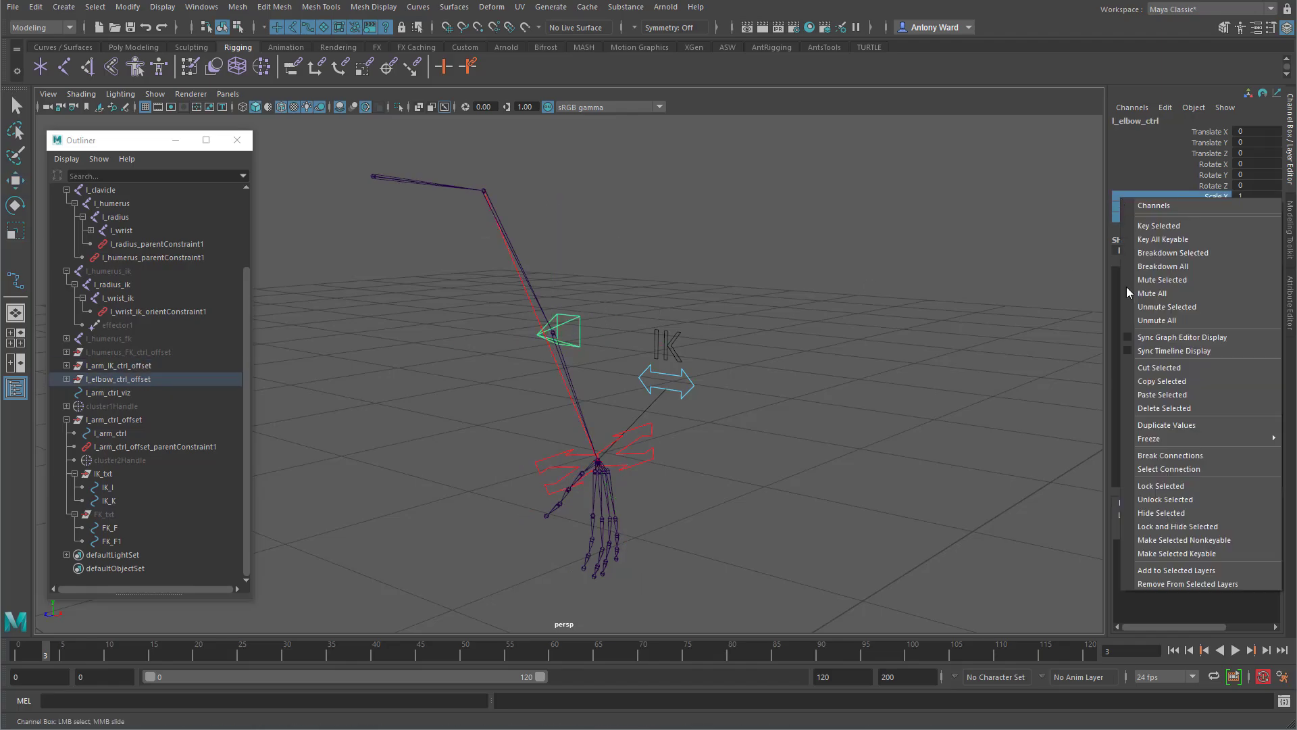
left_click(1176, 527)
key("w")
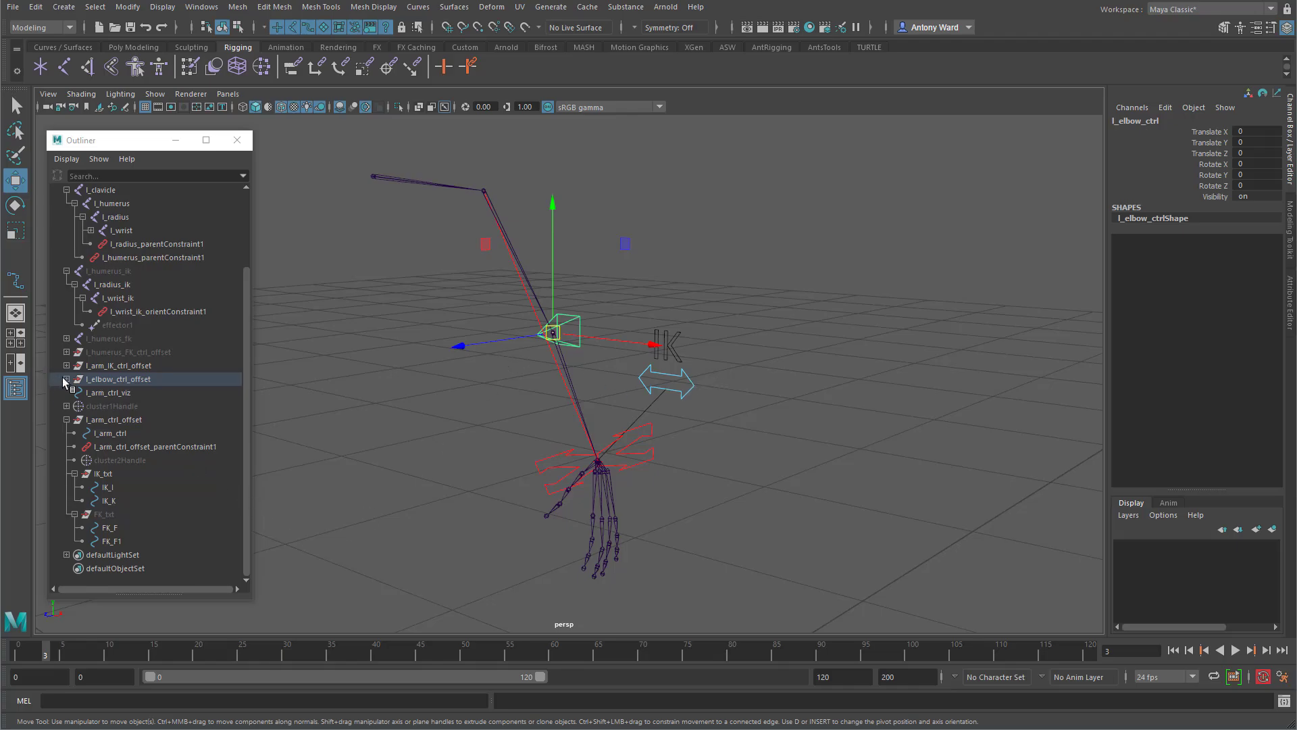
Move l_elbow_ctrl_offset behind the elbow along Z, to a Translate Z of about -0.287.
left_click(106, 380)
left_click_drag(459, 346, 585, 333)
right_click_drag(809, 421, 761, 413, "alt")
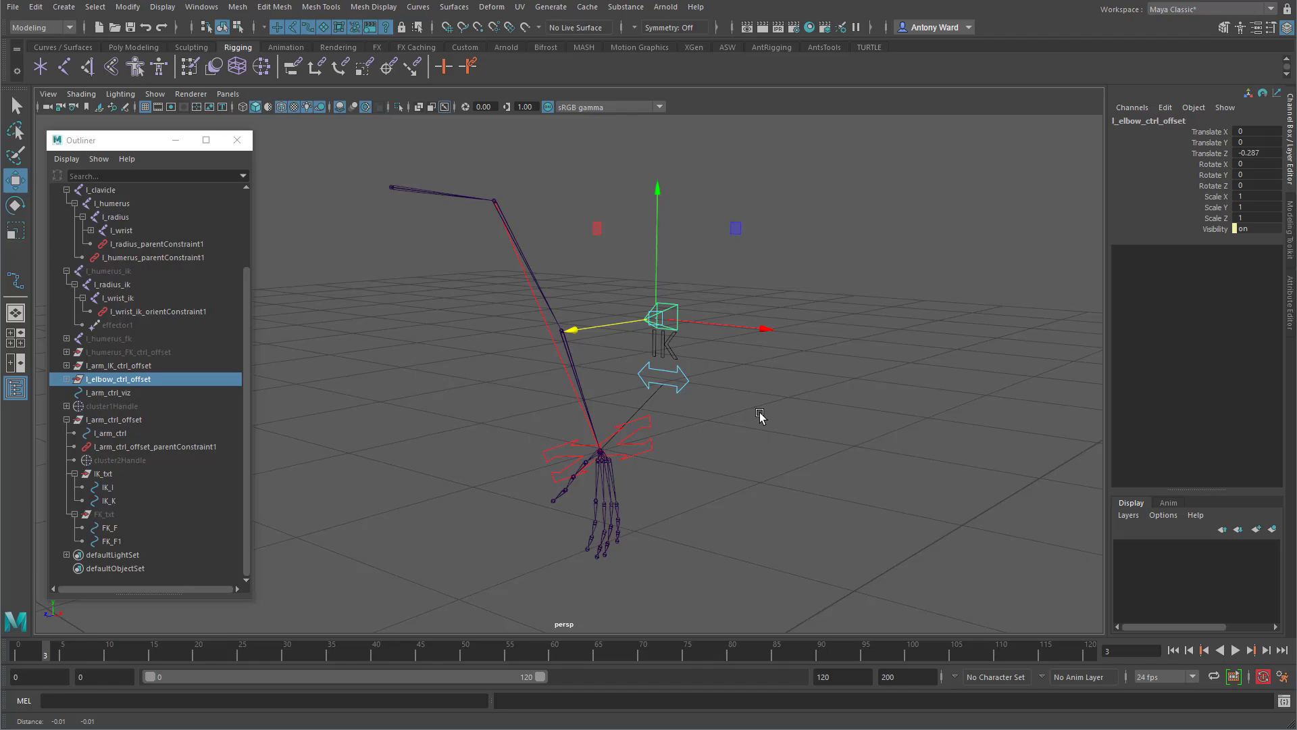
Test the arm's IK by manipulating l_arm_IK_ctrl at the wrist, and undo the test pose.
left_click(650, 432)
middle_click_drag(675, 470, 716, 483, "alt")
left_click_drag(715, 482, 675, 468, "alt")
key("e")
key("ctrl+z")
right_click_drag(675, 468, 770, 429, "alt")
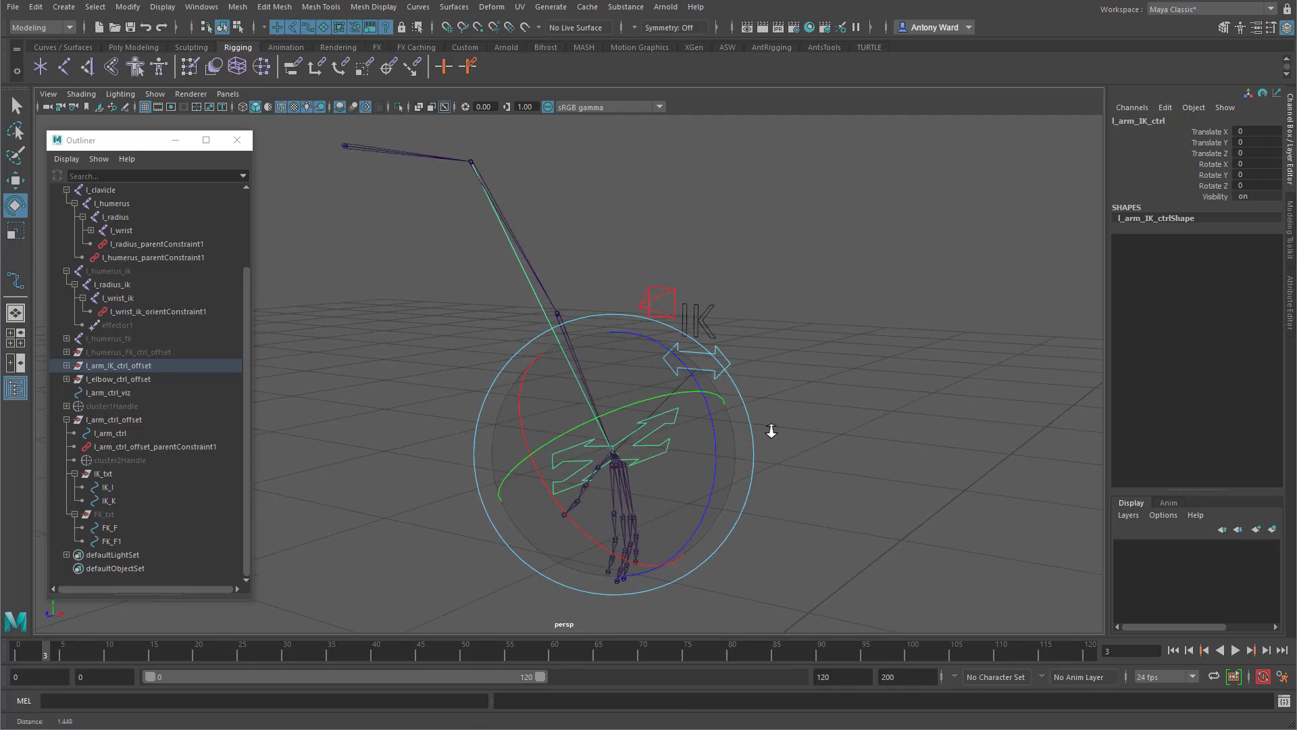
Inspect the attributes of the parent constraint under l_arm_ctrl_offset.
left_click_drag(766, 339, 722, 366)
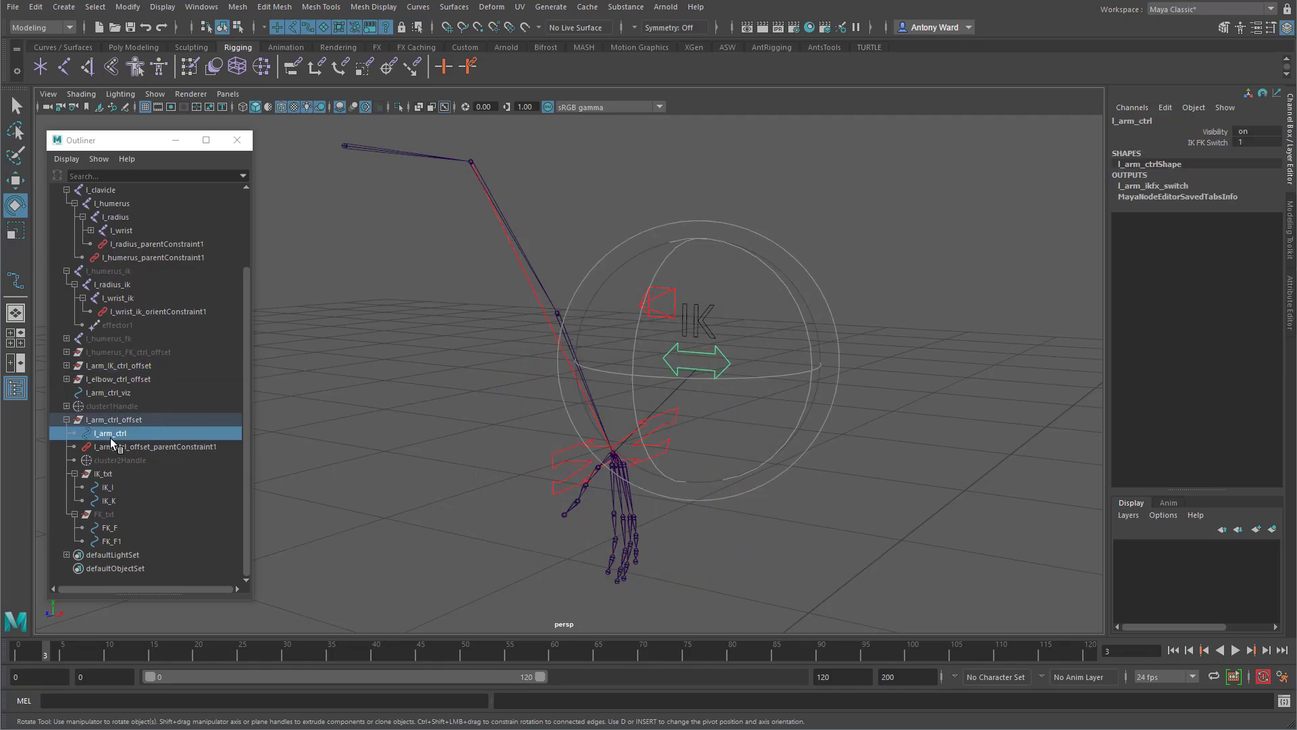
left_click(174, 446)
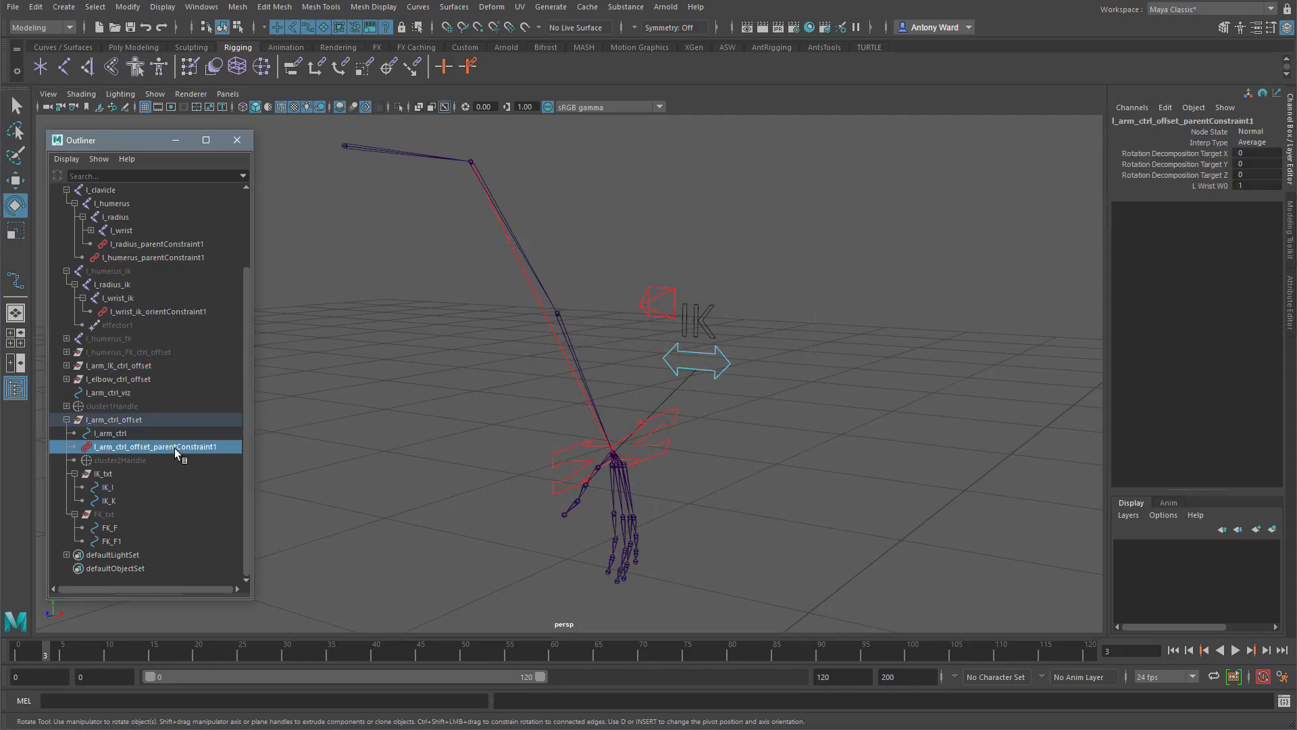
left_click(1294, 299)
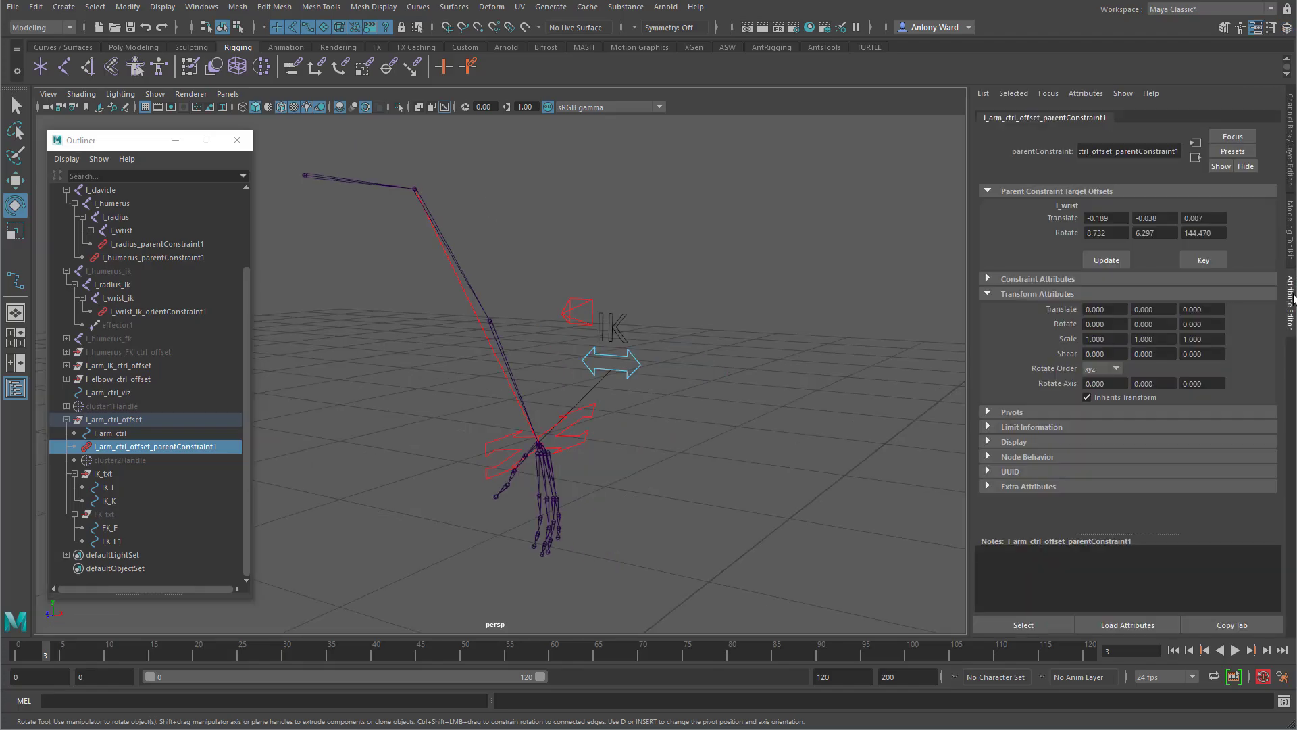
left_click(1290, 168)
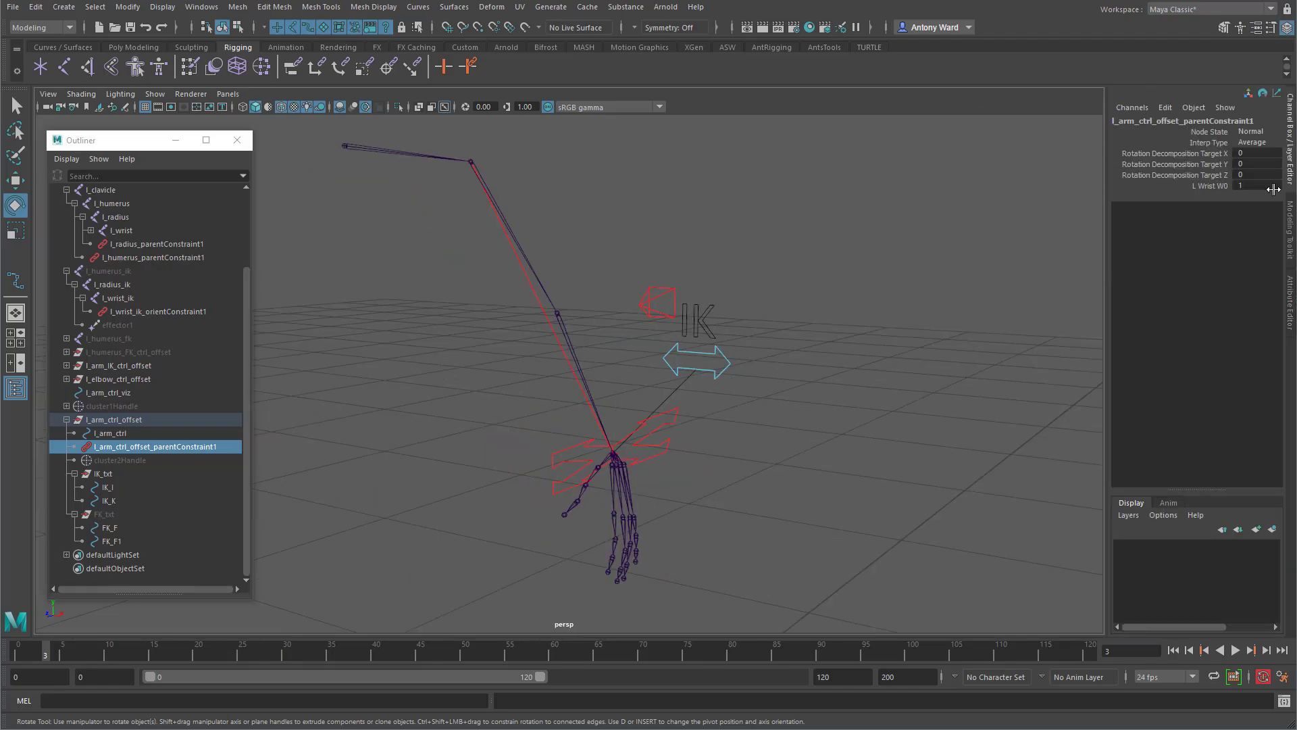
Break the connections on the Rotate X, Y and Z channels of l_arm_ctrl_offset.
left_click(145, 420)
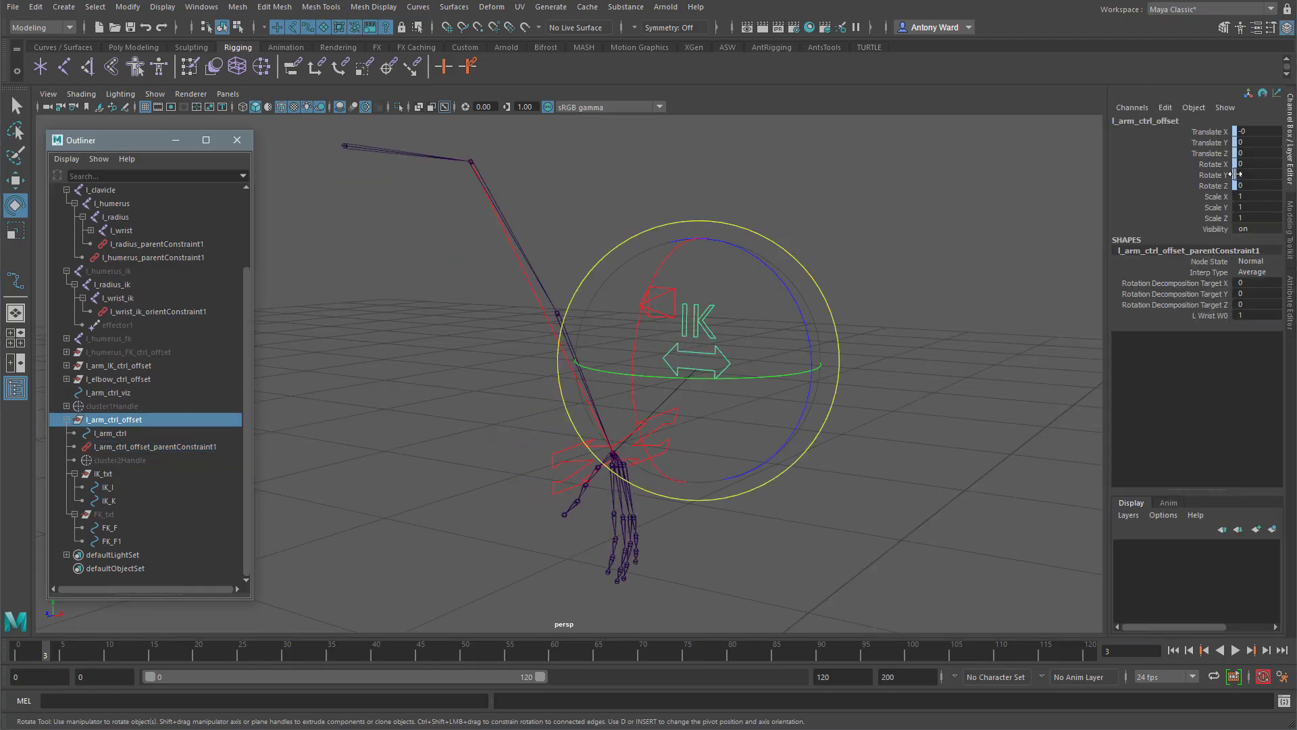
left_click_drag(1220, 163, 1218, 188)
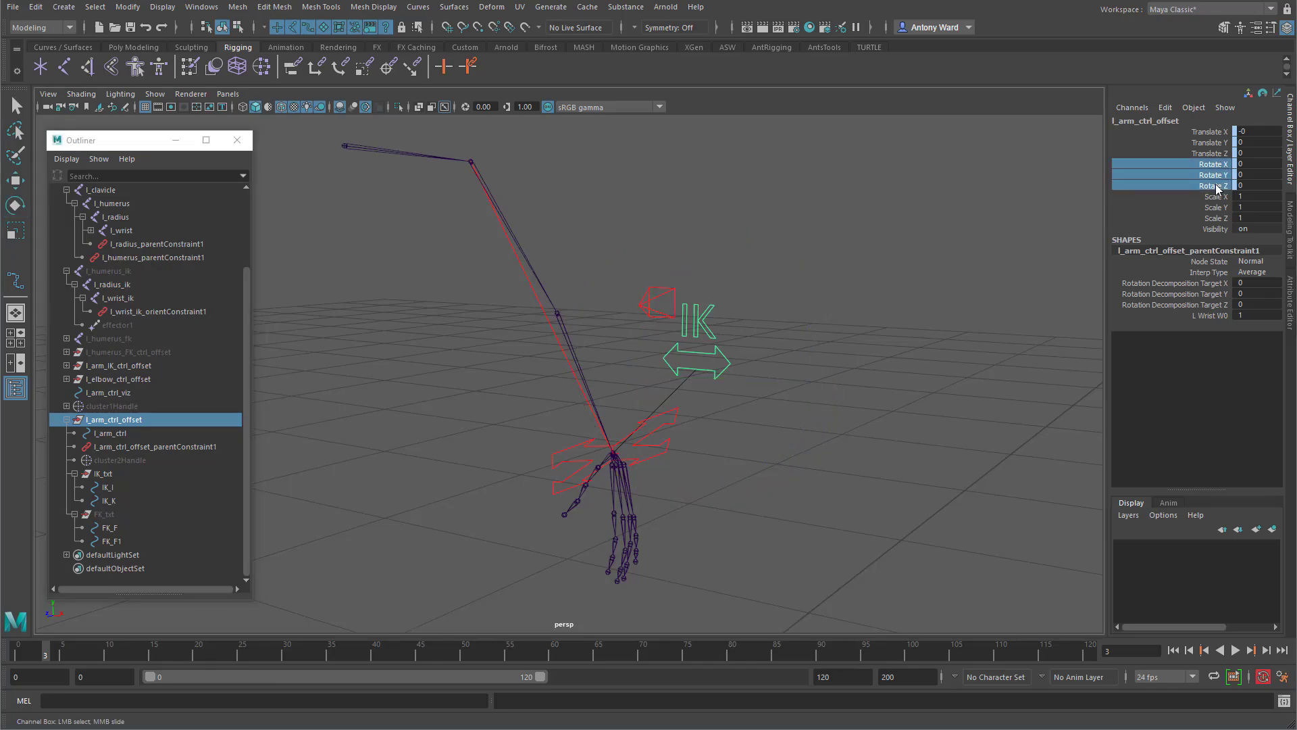
right_click(1219, 188)
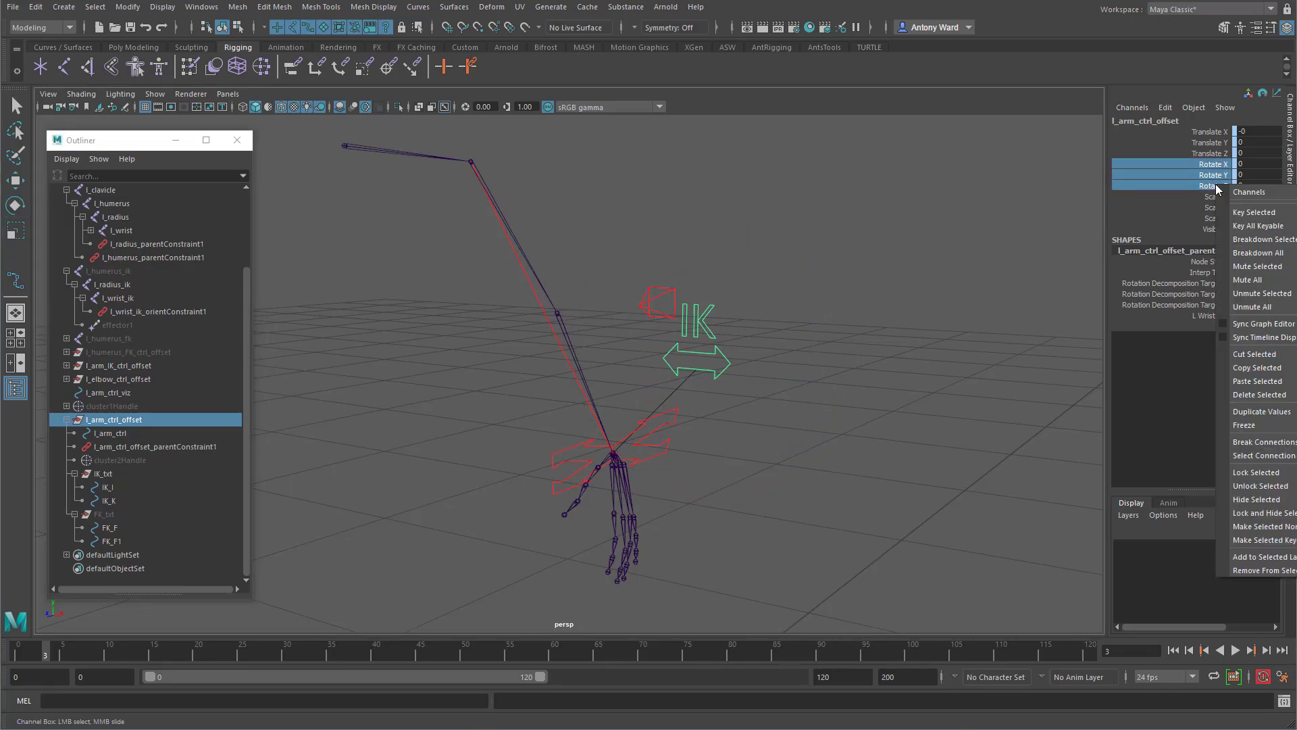
left_click(1249, 442)
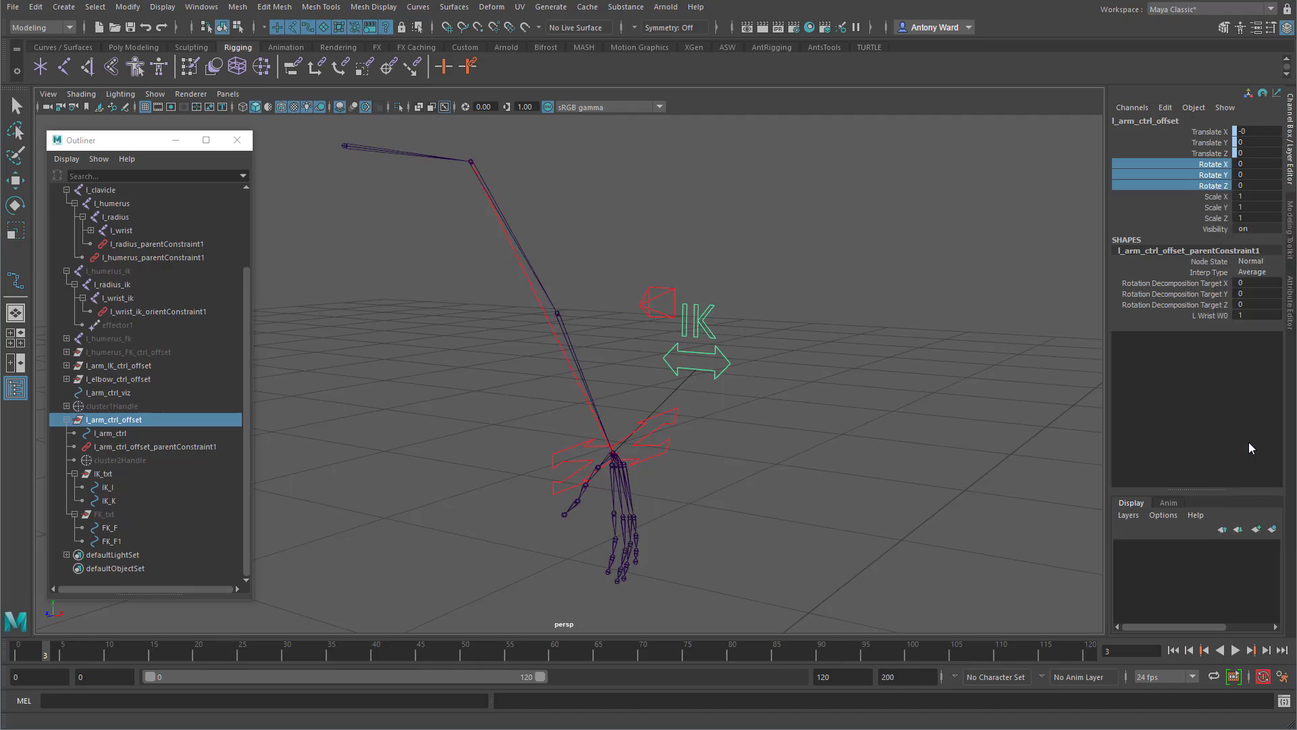
Test the arrow control's following by rotating l_arm_IK_ctrl at the wrist, and undo the test rotation.
left_click(668, 468)
key("e")
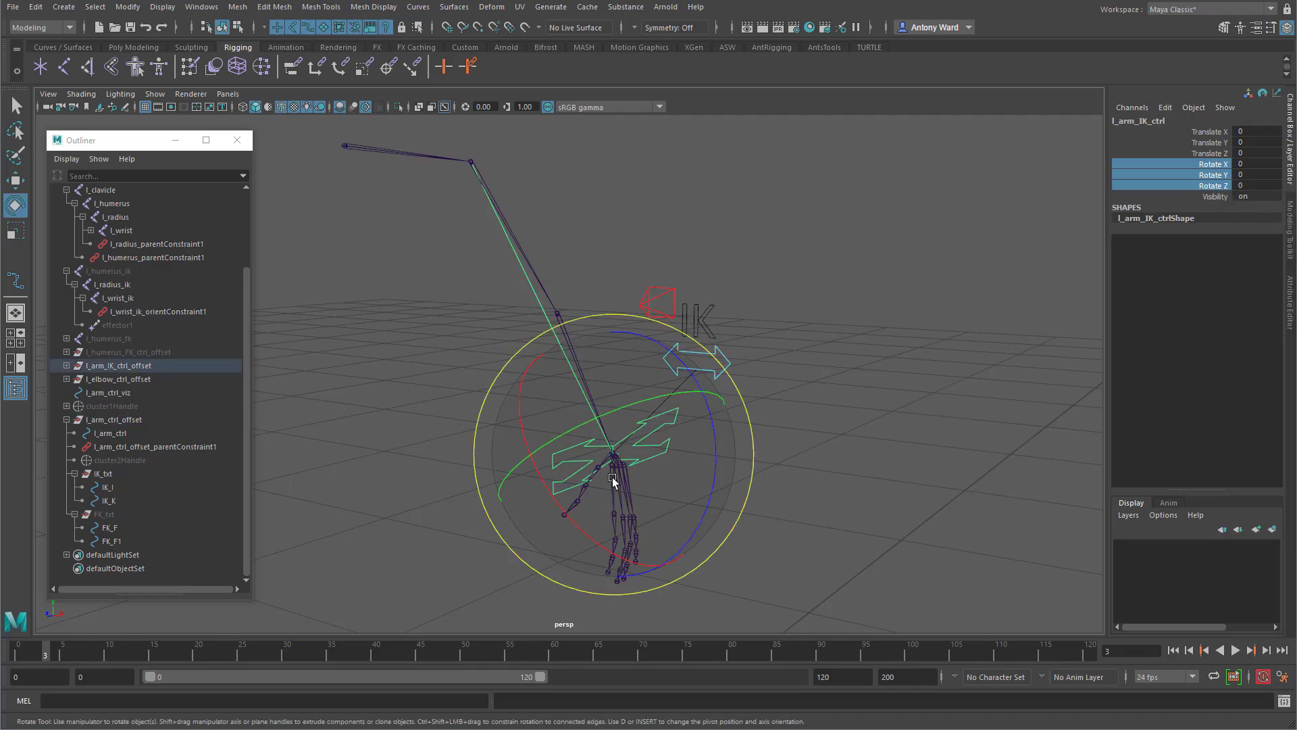
mouse_move(616, 481)
left_mouse_down()
mouse_move(626, 457)
mouse_move(559, 537)
mouse_move(619, 492)
mouse_move(608, 463)
mouse_move(703, 440)
mouse_move(539, 484)
mouse_move(600, 487)
left_mouse_up()
key("ctrl+z")
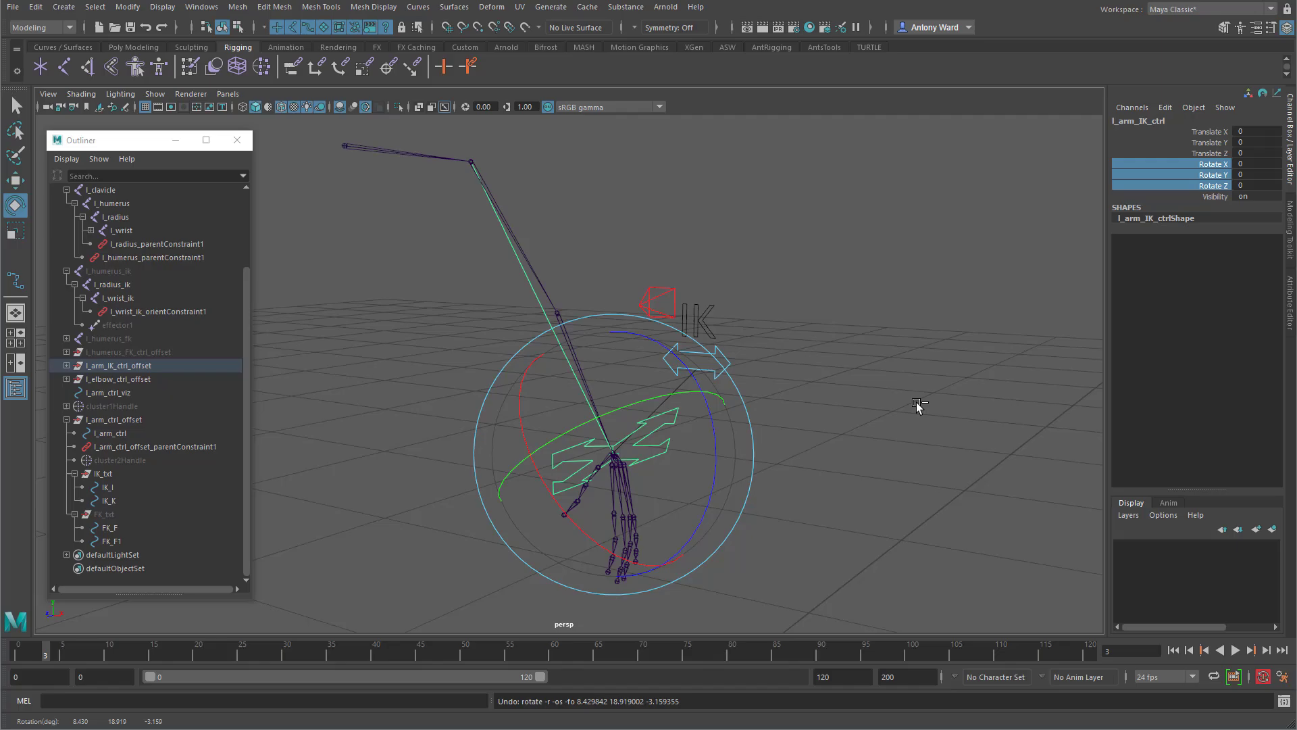
Delete the parent constraint l_arm_ctrl_offset_parentConstraint1 from the arrow control's offset group.
left_click(1028, 408)
left_click(728, 365)
left_click(167, 448)
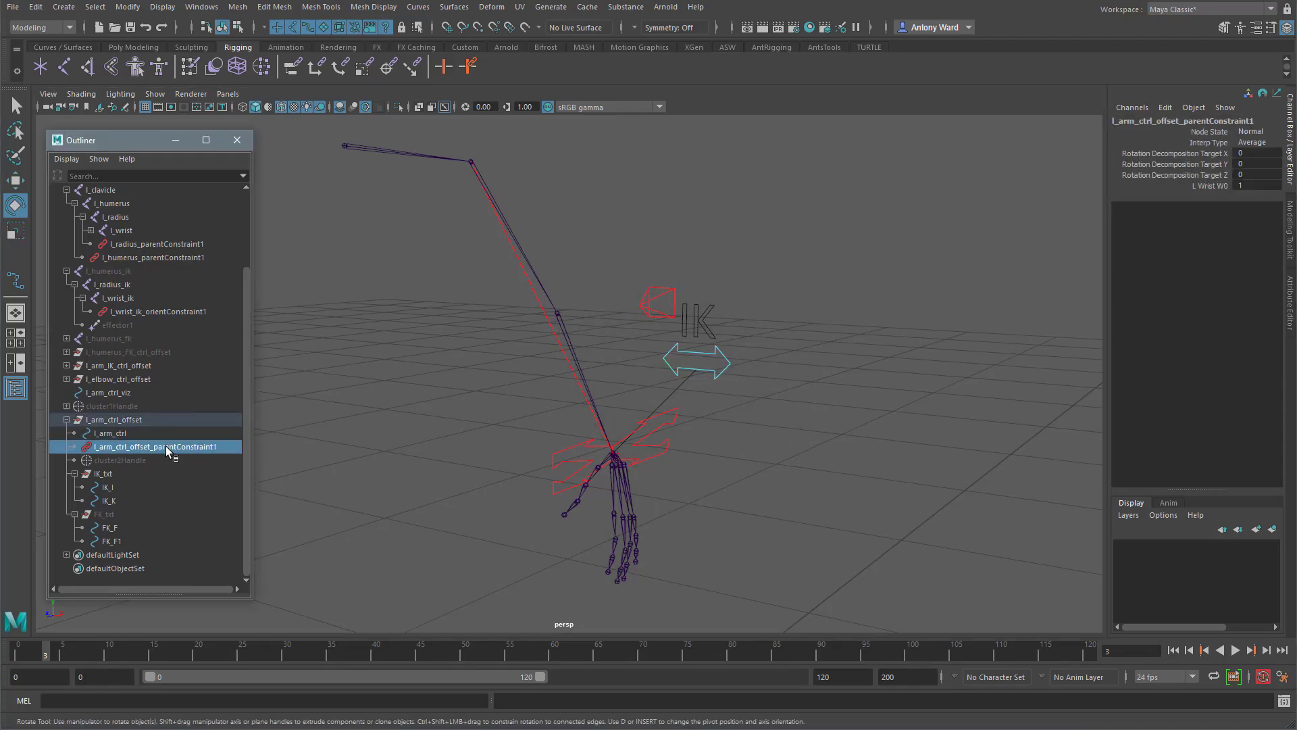
key("Delete")
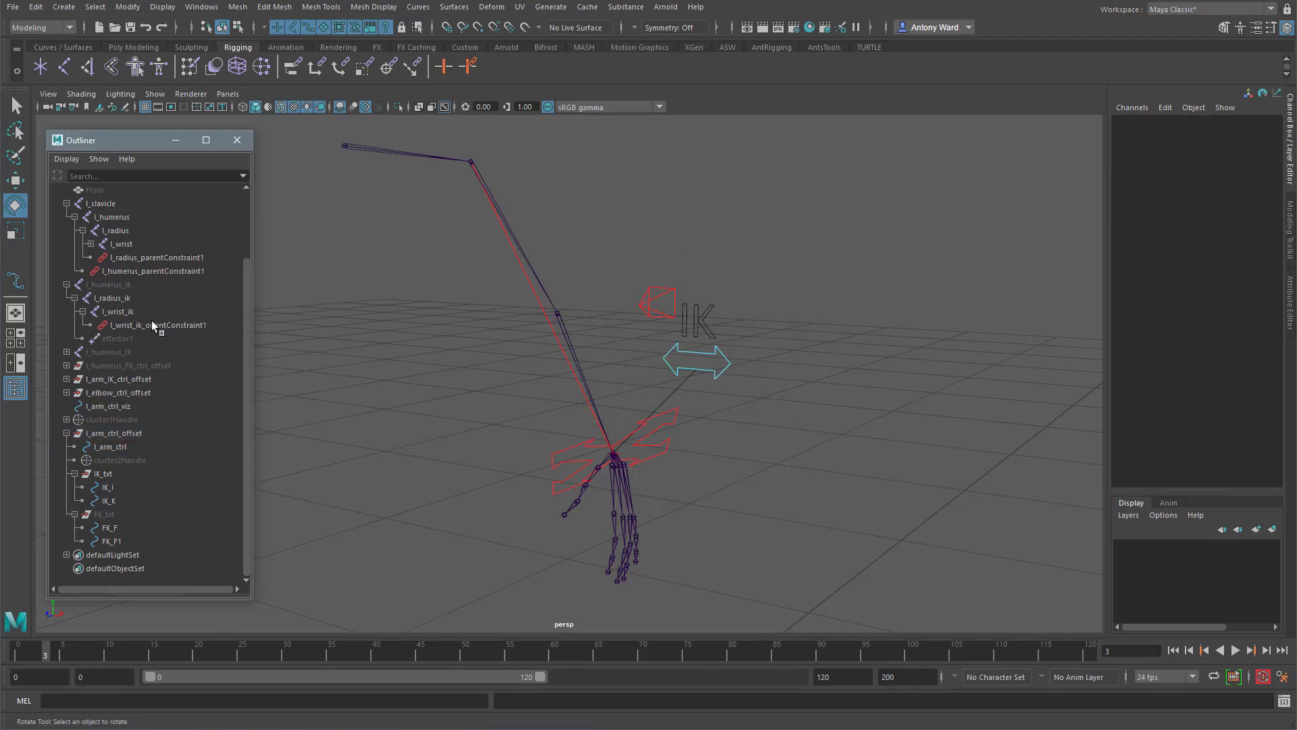
Point-constrain l_arm_ctrl_offset to the l_wrist joint with Maintain Offset enabled.
left_click(123, 244)
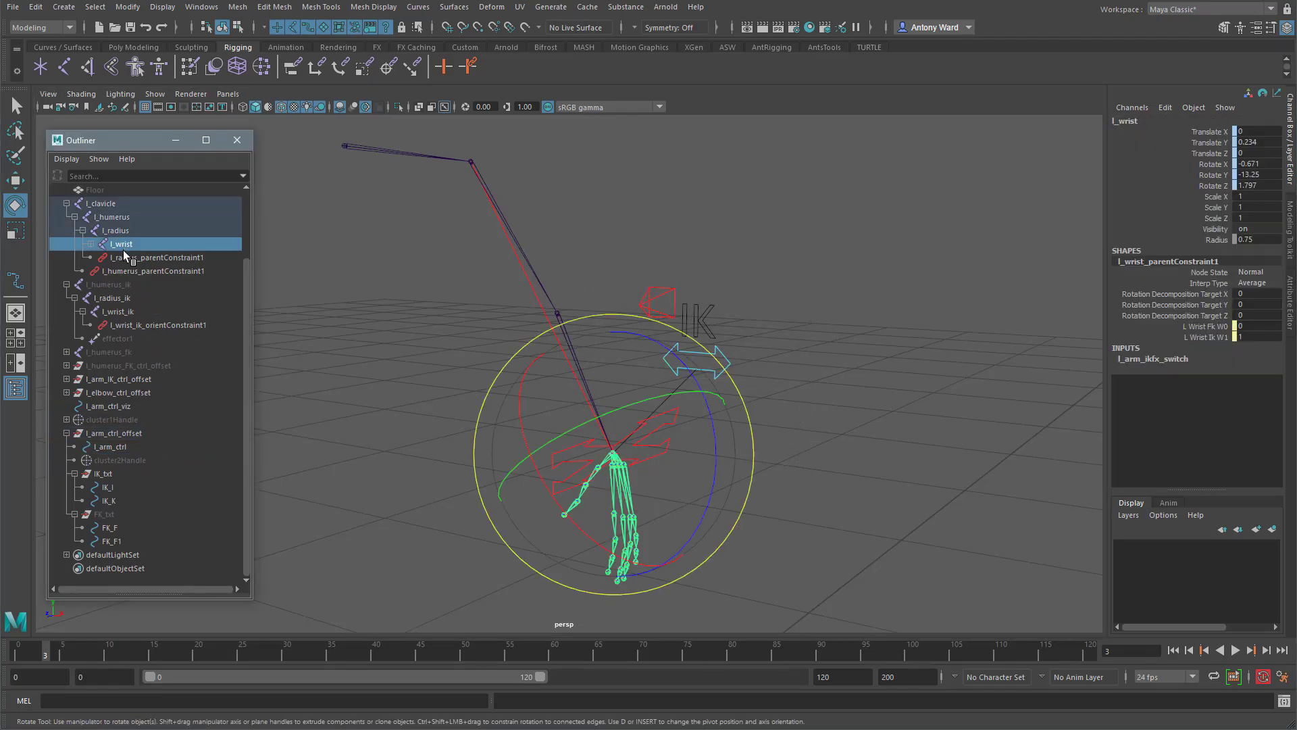
left_click(135, 433, "ctrl")
key("space")
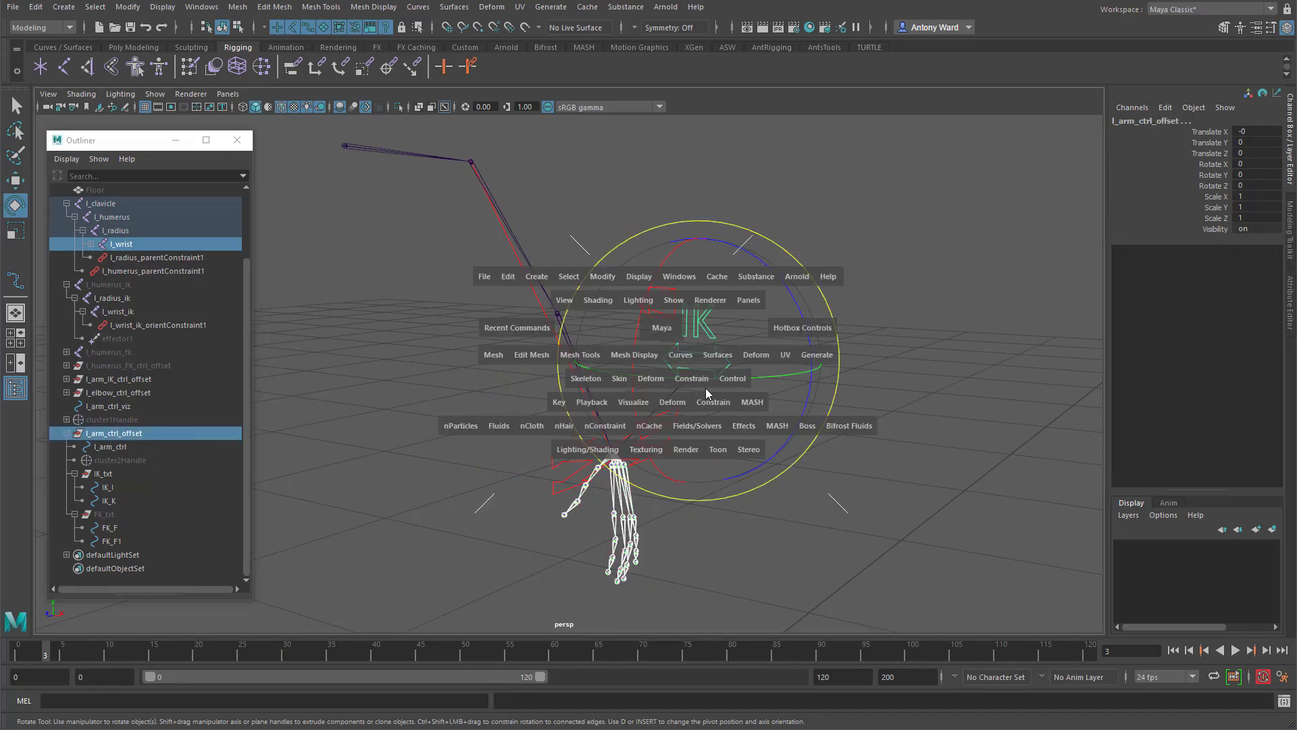
left_click_drag(707, 394, 815, 424)
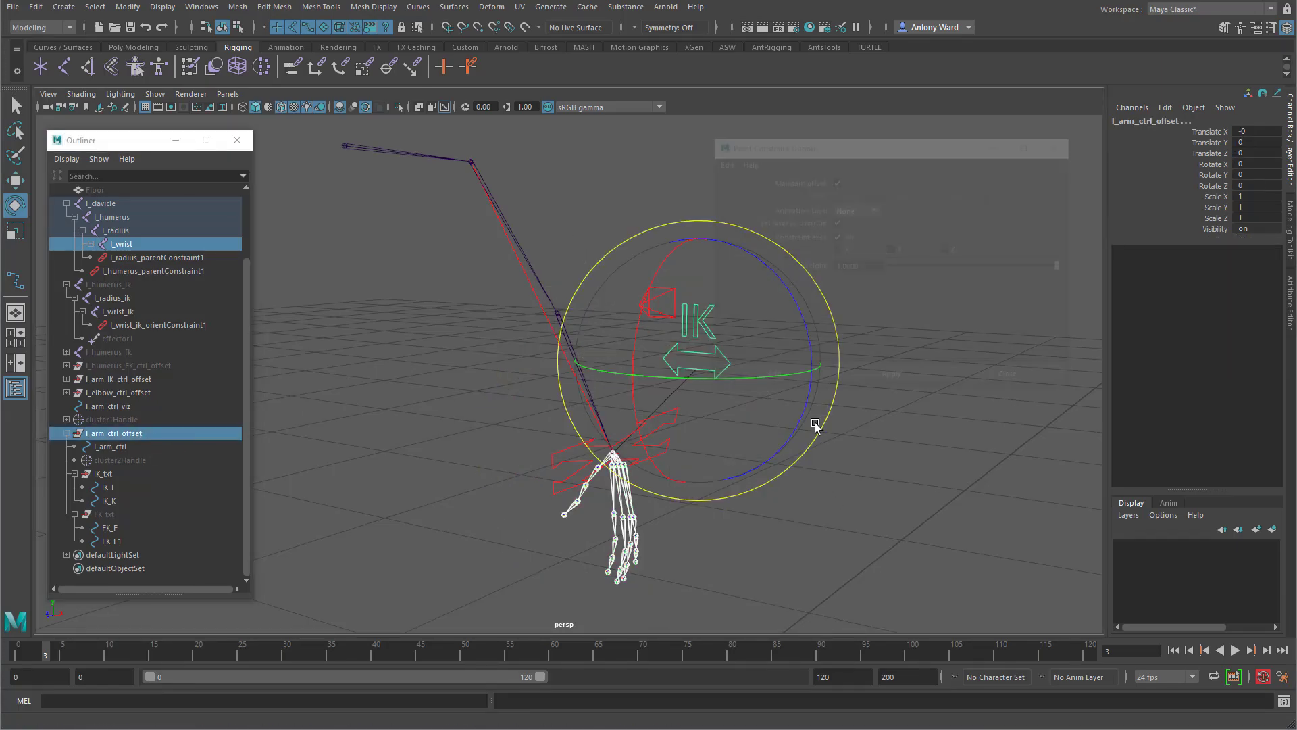
left_click(786, 378)
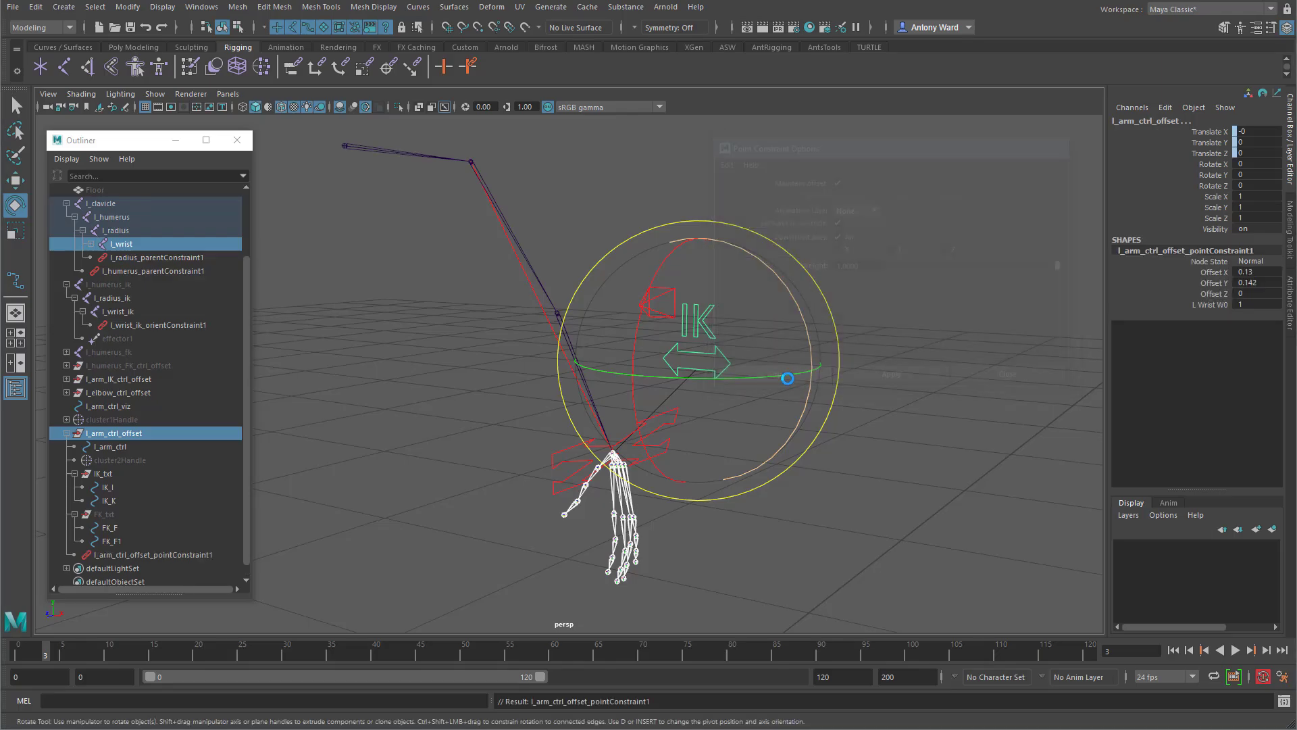
Pose the IK arm by moving l_arm_IK_ctrl to about -0.019, -0.114, 0.006 and rotating it to about 37.9, 29.9, 11.9.
left_click(916, 488)
left_click(667, 458)
left_click_drag(636, 445, 496, 382)
key("ctrl+z")
key("w")
key("e")
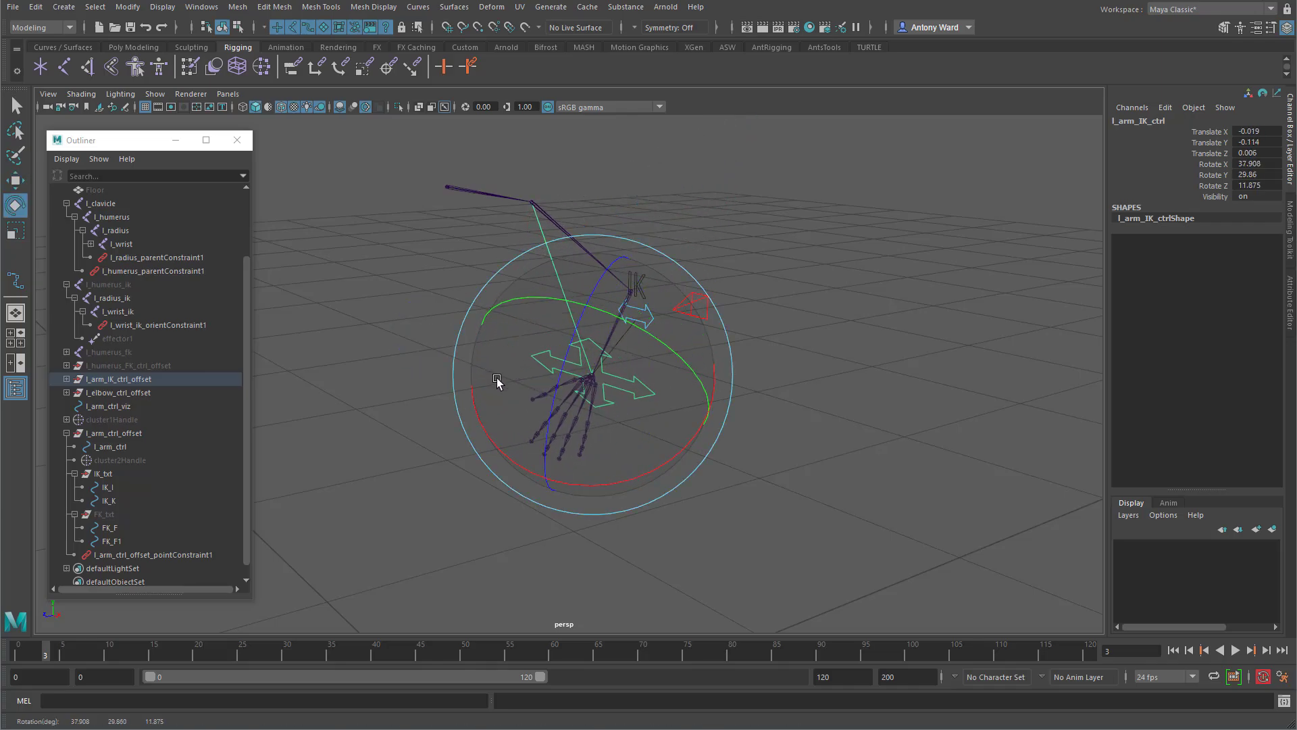
Switch the arm to FK by setting IK FK Switch on l_arm_ctrl to 0.
left_click(860, 403)
left_click_drag(860, 403, 869, 396, "alt")
left_click(651, 314)
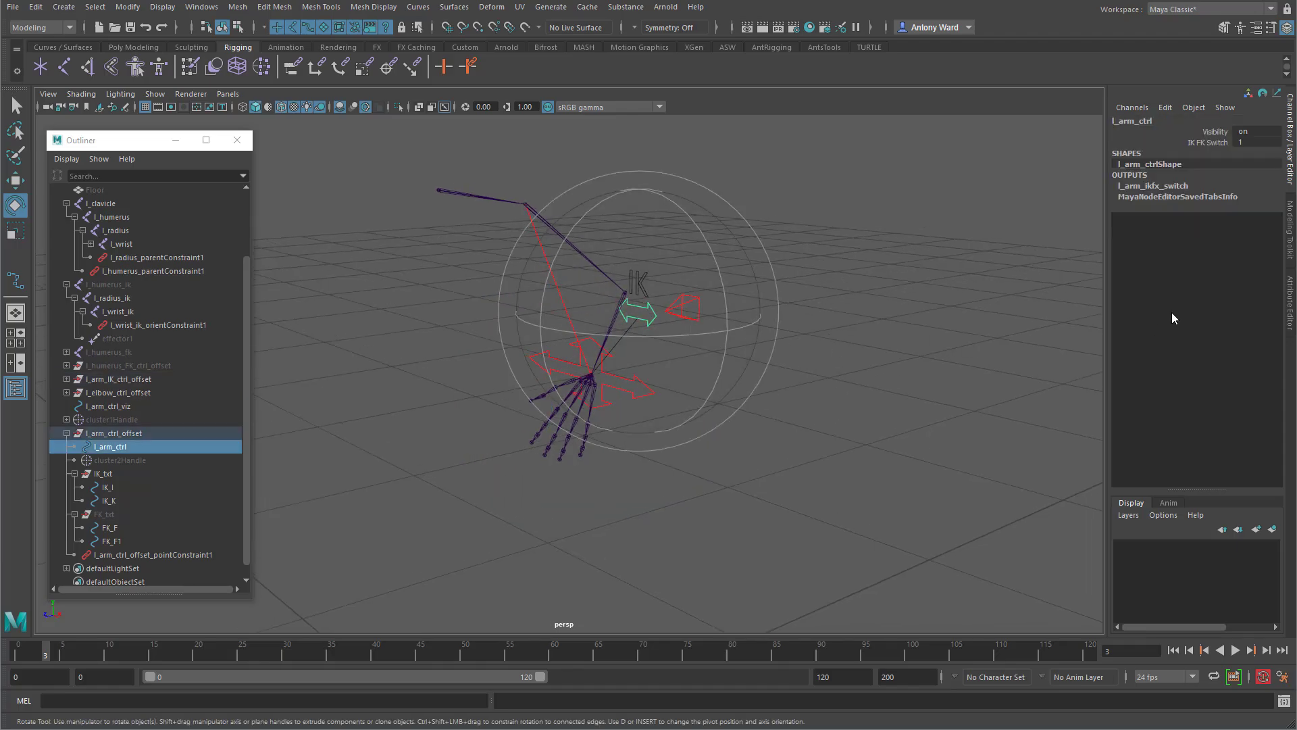
left_click(1231, 142)
middle_click_drag(842, 306, 829, 307)
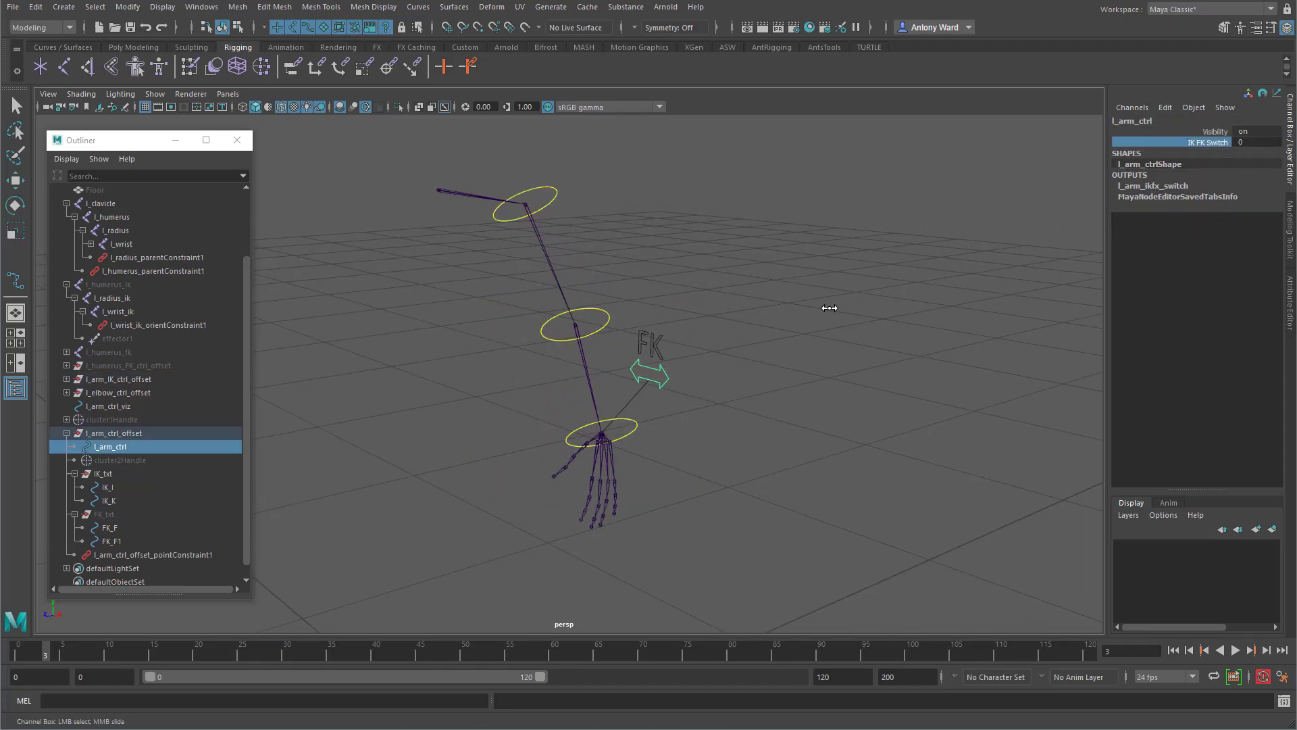
Pose the FK arm by rotating the humerus, radius and wrist FK controls.
left_click(539, 181)
left_click_drag(600, 279, 575, 312)
left_click(495, 391)
left_click(519, 340)
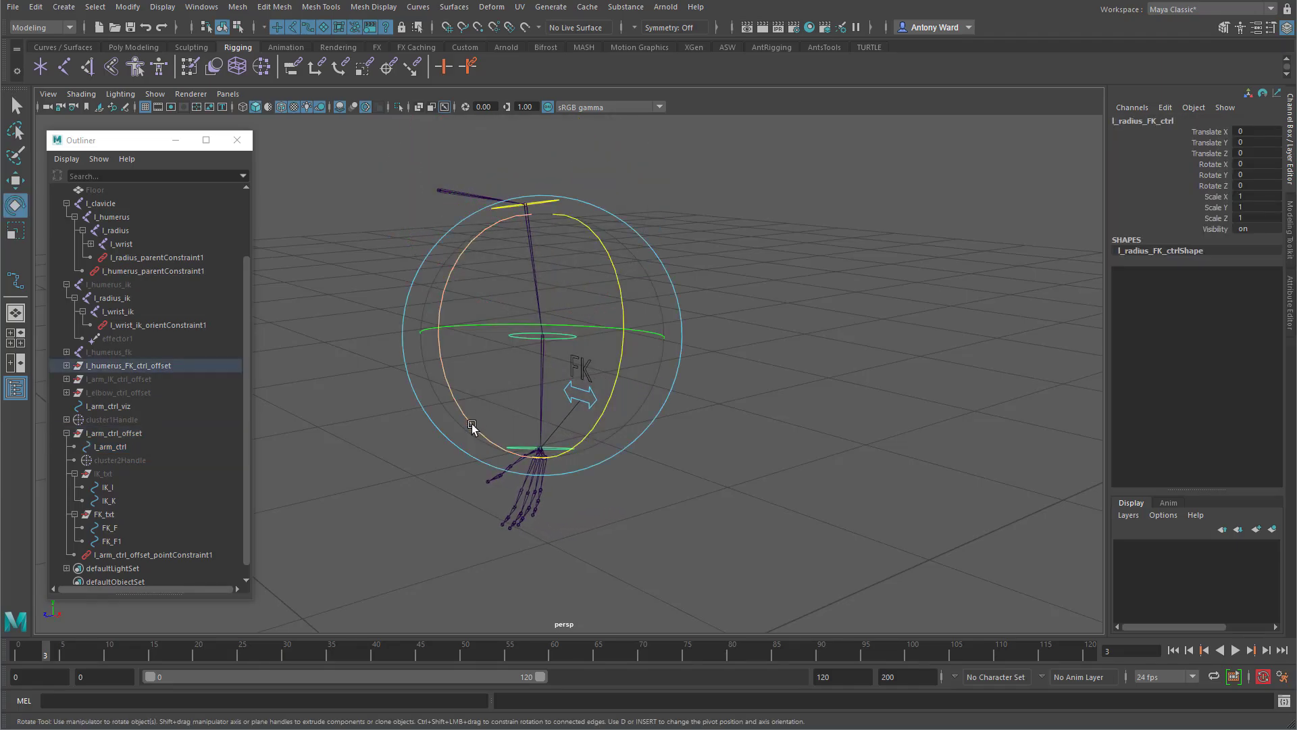
left_click_drag(472, 424, 445, 363)
left_click(525, 481)
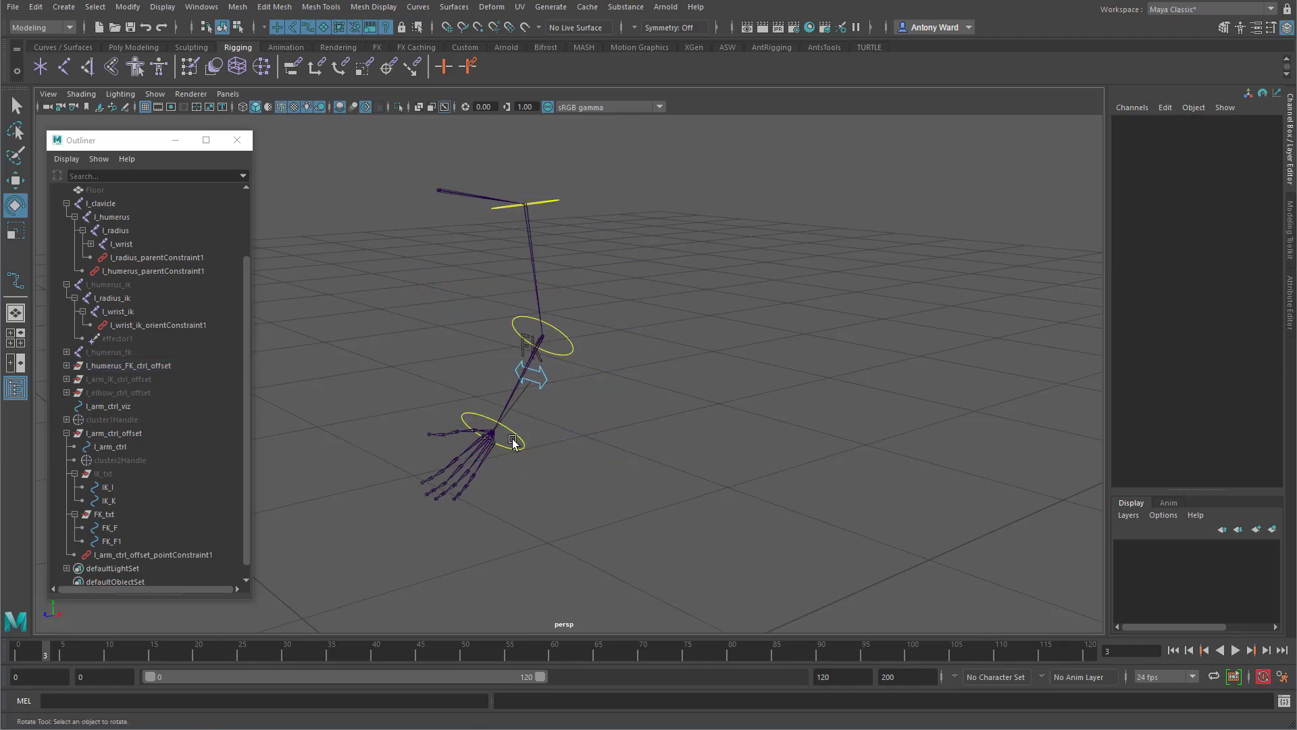
left_click(511, 441)
left_click_drag(398, 492, 447, 376)
Switch the arm back to IK by setting IK FK Switch on l_arm_ctrl to 1.
left_click(757, 342)
left_click_drag(757, 341, 658, 371, "alt")
left_click(550, 387)
middle_click_drag(696, 400, 768, 409, "alt")
left_click_drag(768, 408, 773, 395, "alt")
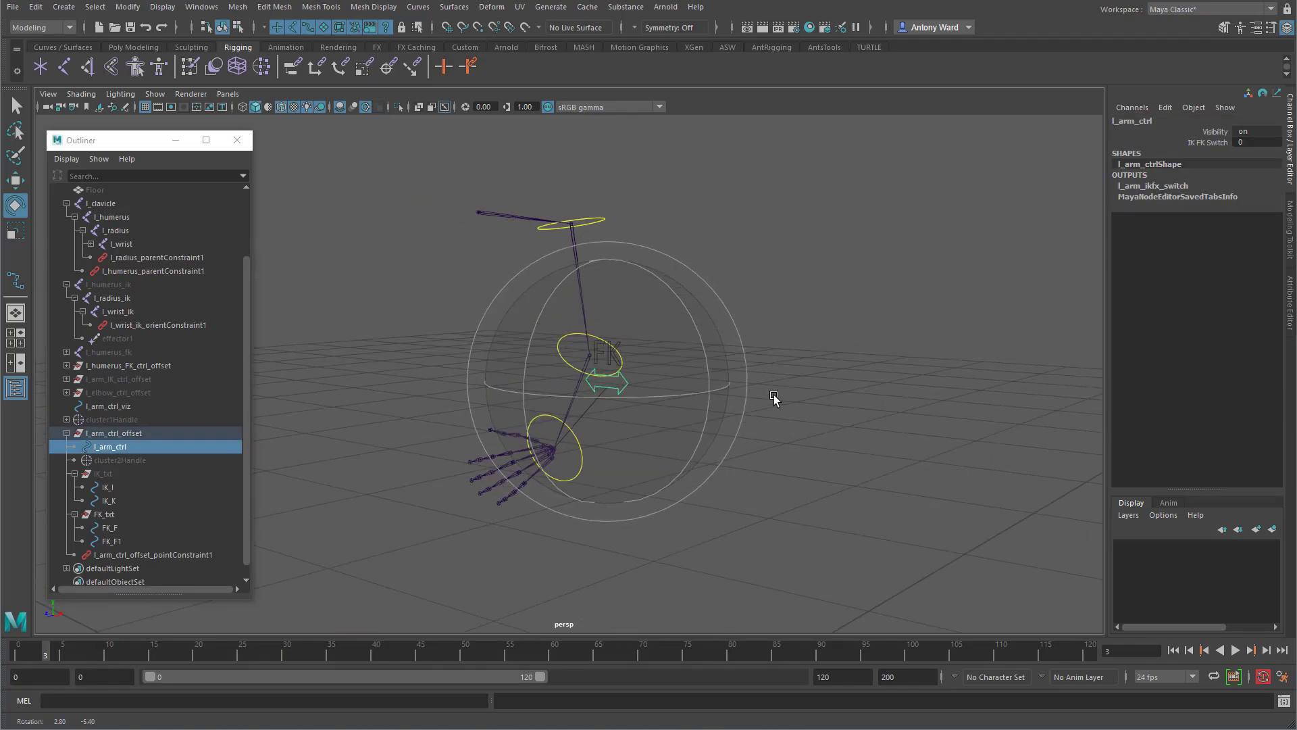
left_click(1220, 143)
middle_click_drag(874, 218, 886, 211)
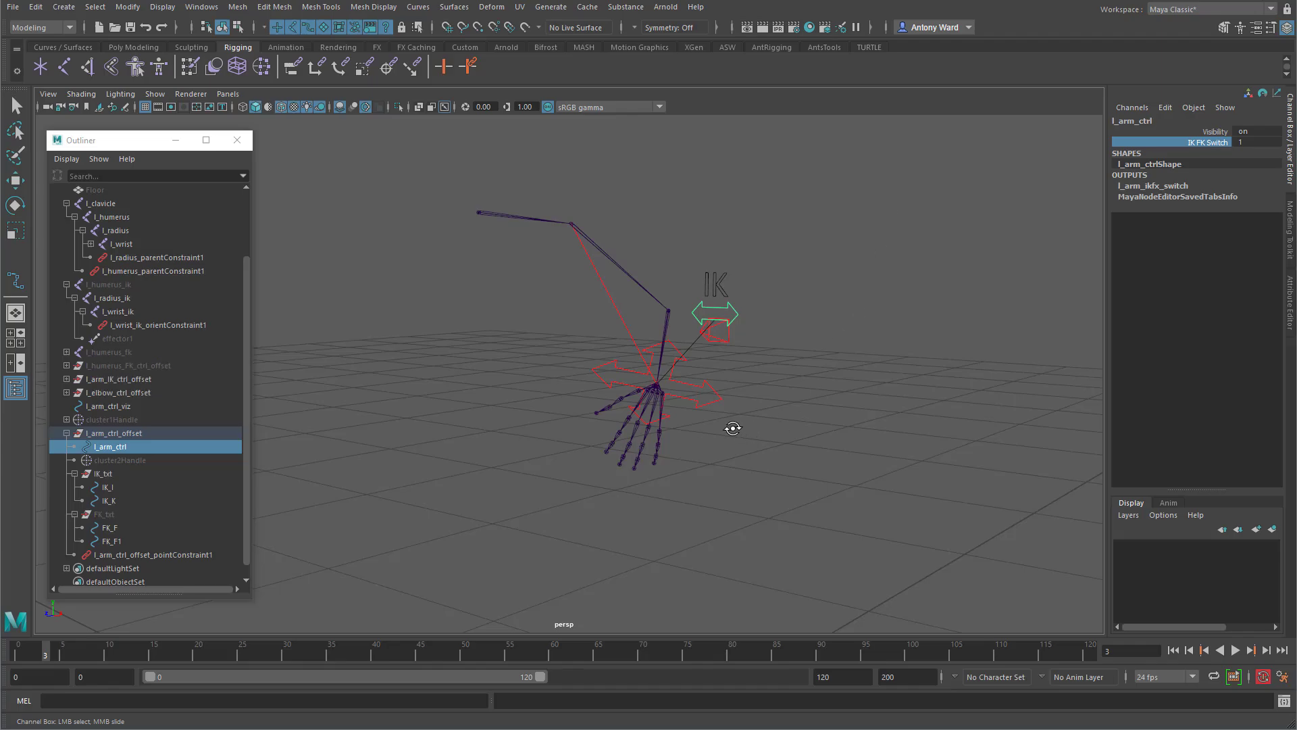
Collapse the l_arm_ctrl_offset, l_clavicle and l_humerus_ik hierarchies in the Outliner, and clear the selection.
left_click_drag(733, 428, 845, 443, "alt")
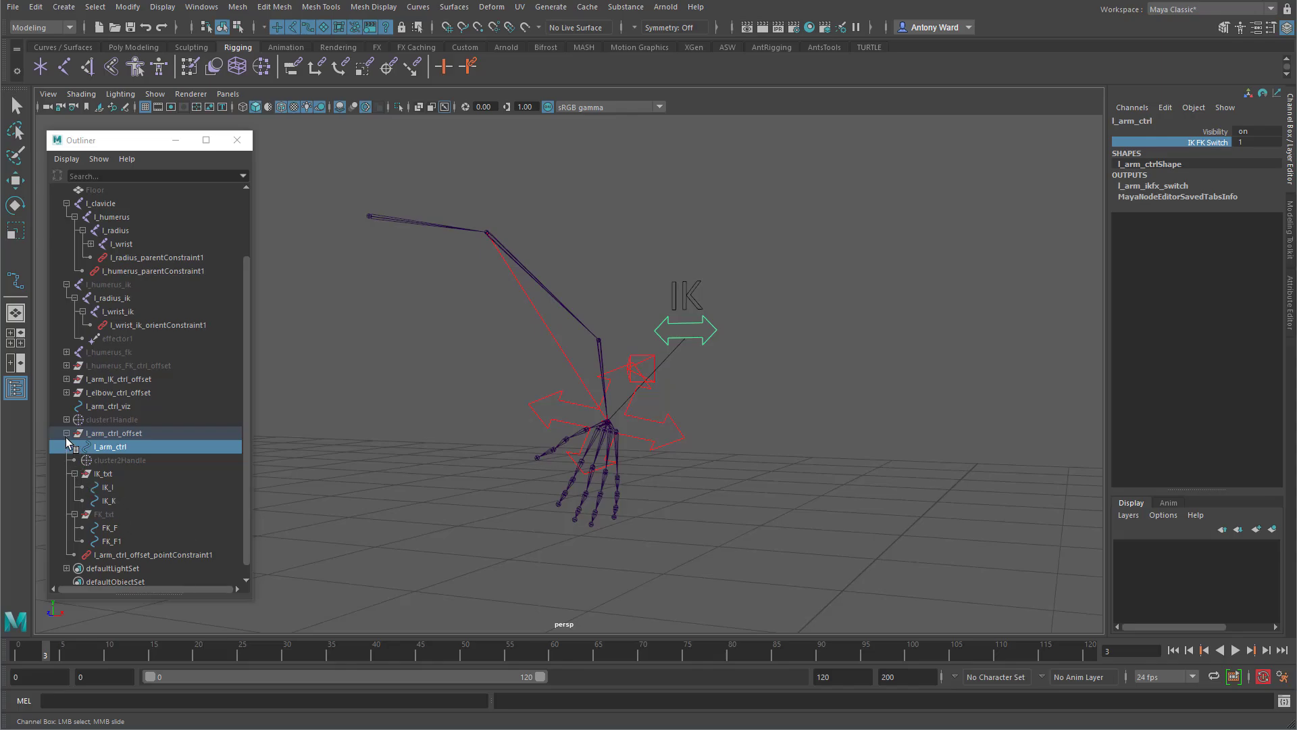
left_click(66, 433)
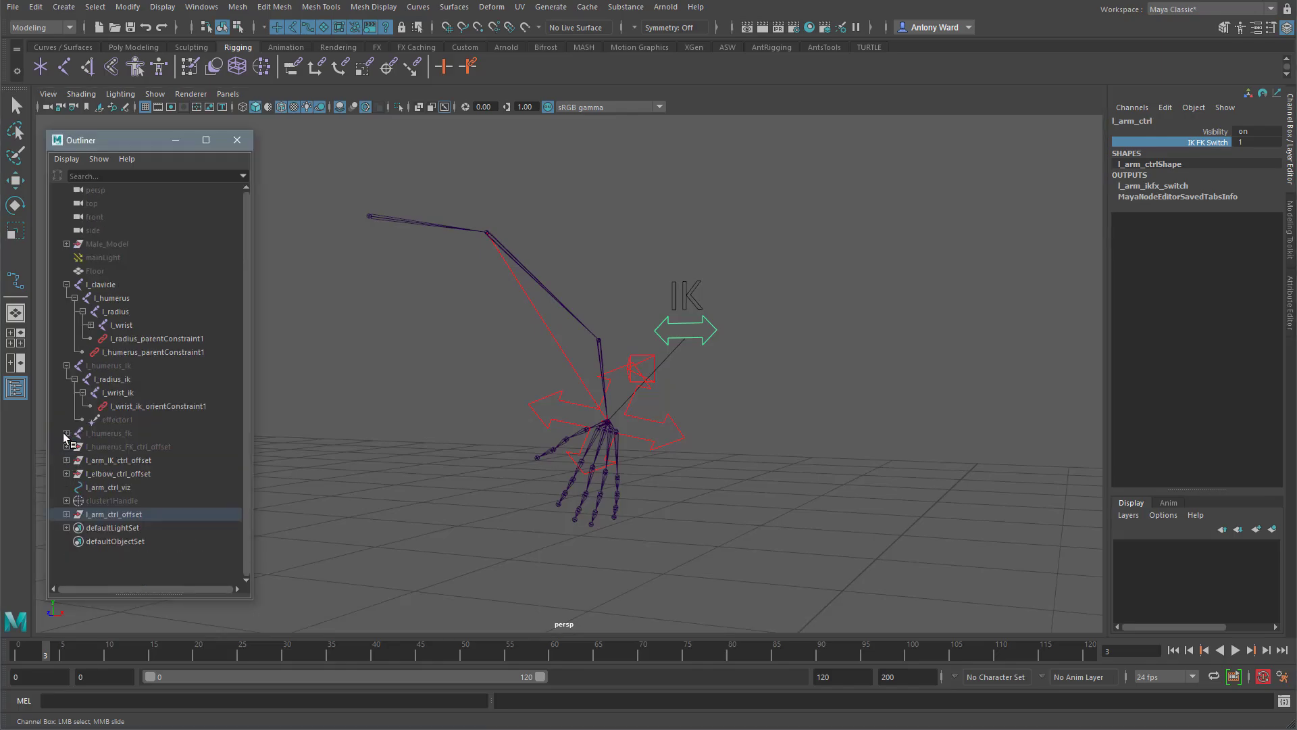
left_click(66, 284)
left_click(66, 298)
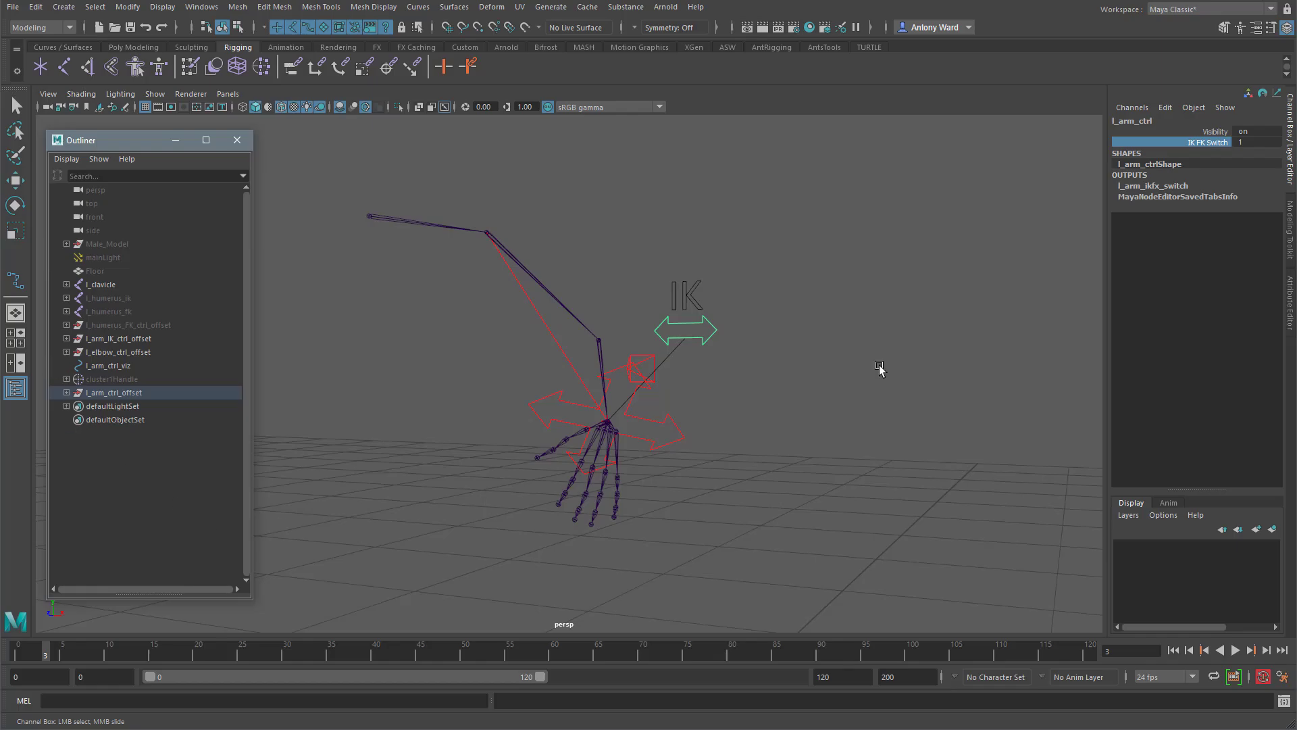
left_click(830, 379)
key("e")
left_click_drag(769, 439, 760, 446, "alt")
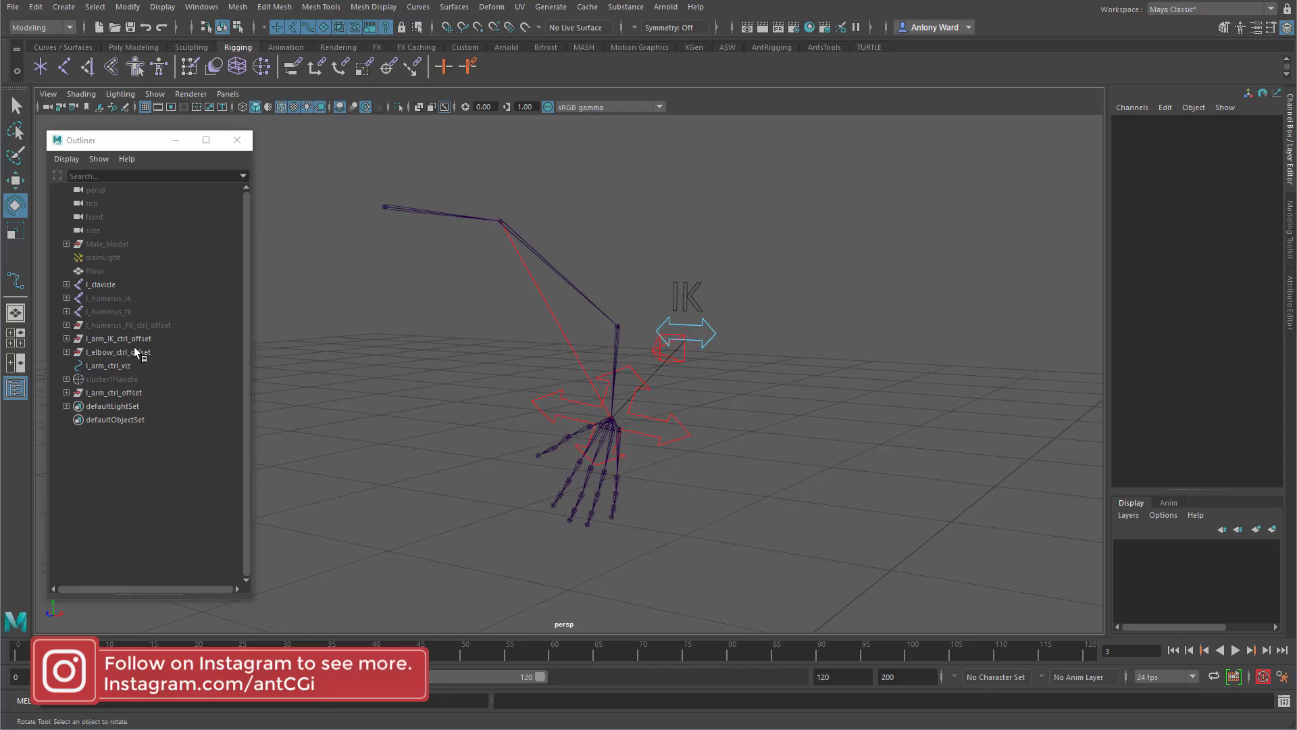
Lock and hide all Translate, Rotate, Scale and Visibility channels on l_humerus_FK_ctrl_offset, l_arm_IK_ctrl_offset, l_elbow_ctrl_offset and l_arm_ctrl_offset.
left_click(140, 339)
left_click(148, 351, "ctrl")
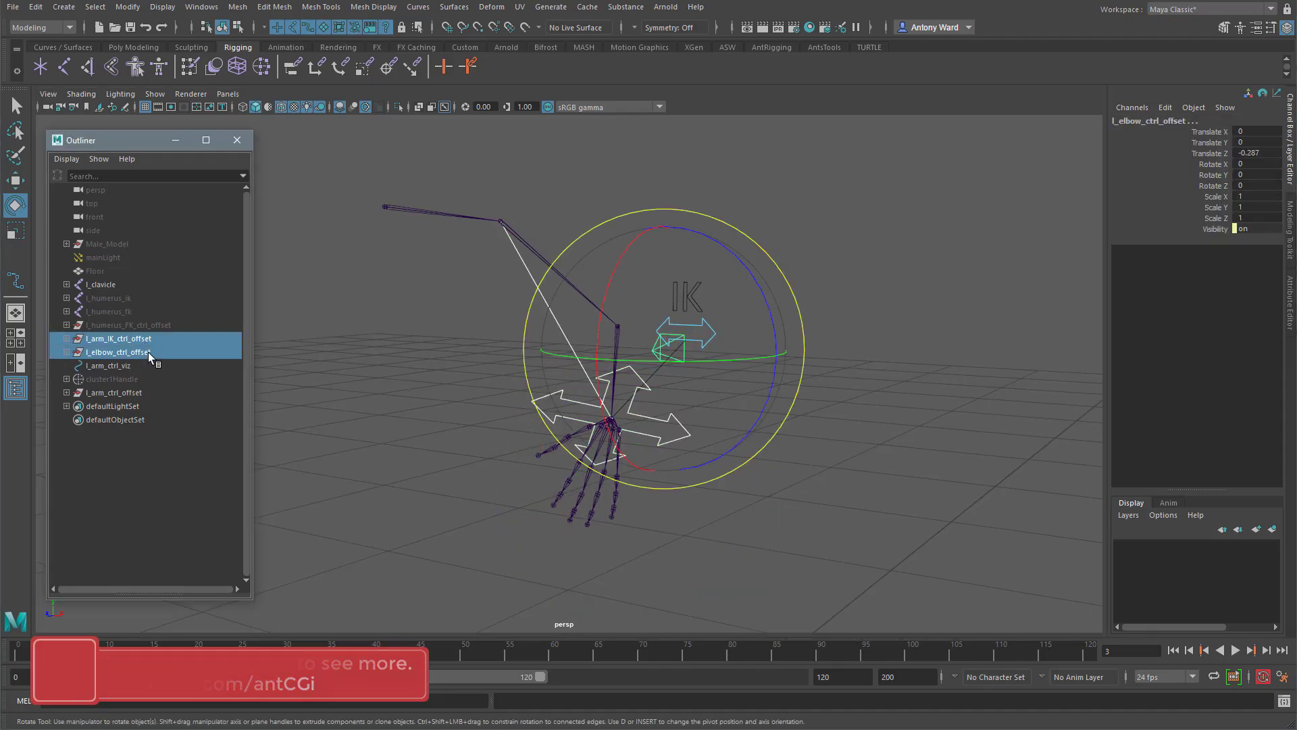
left_click(165, 325, "ctrl")
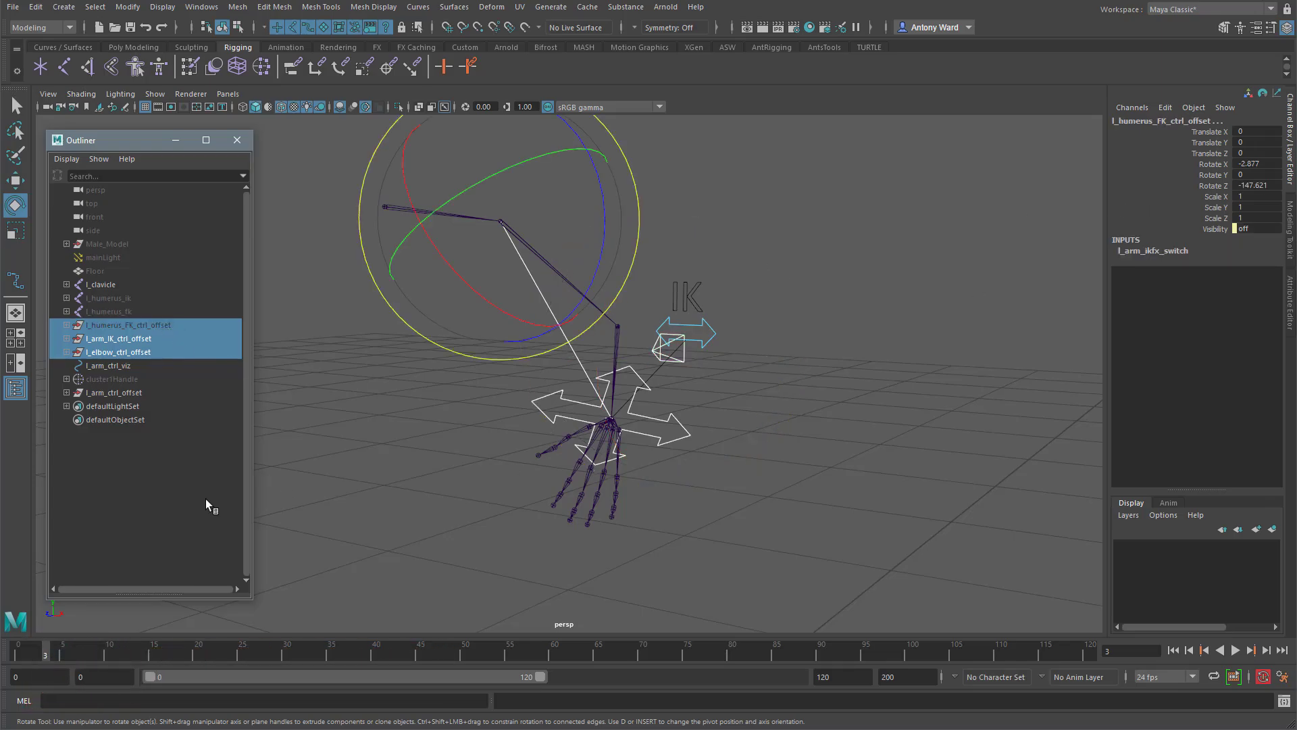
left_click(123, 393, "ctrl")
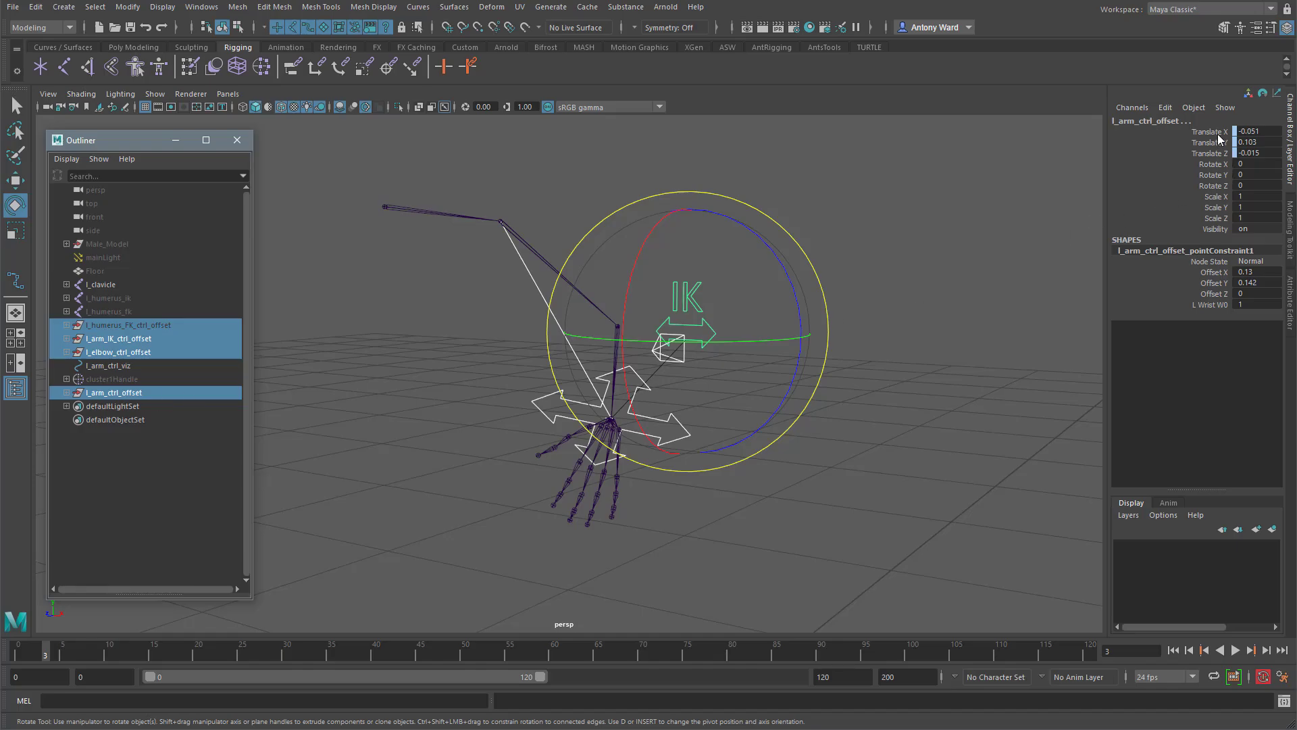
left_click_drag(1219, 133, 1220, 228)
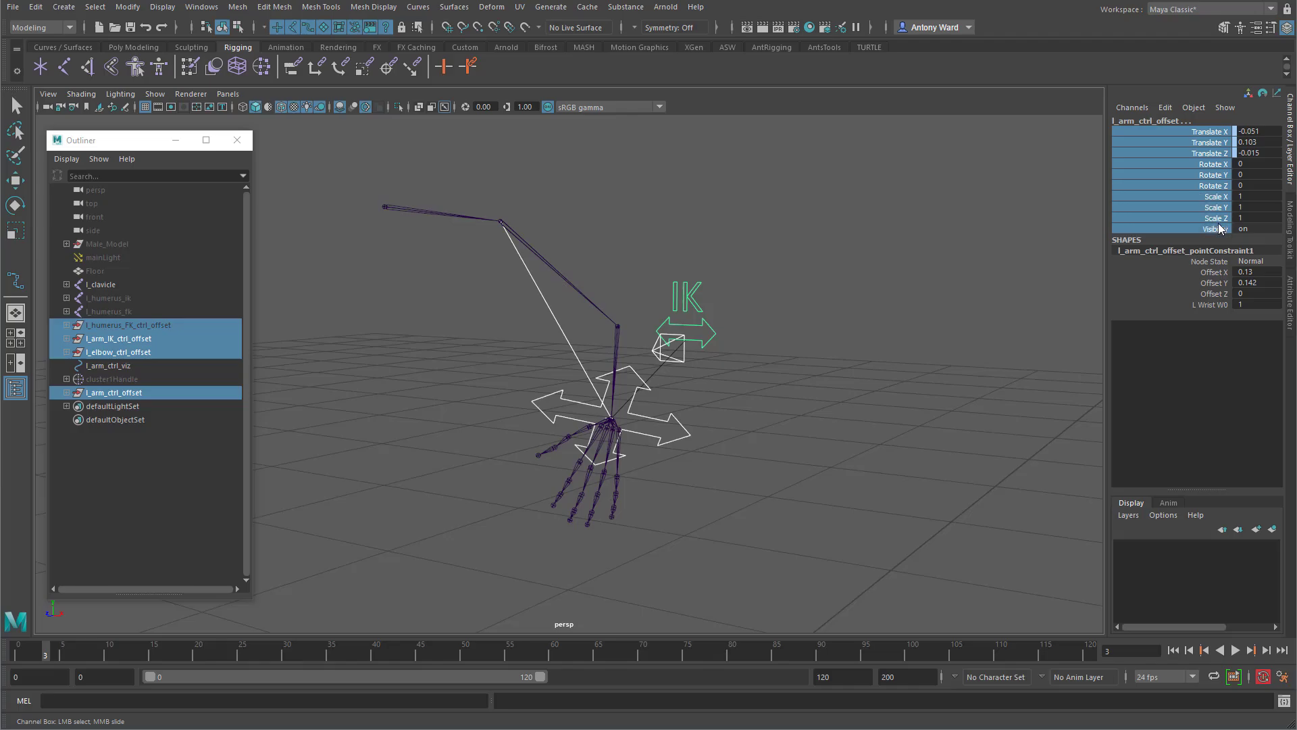
right_click(1220, 228)
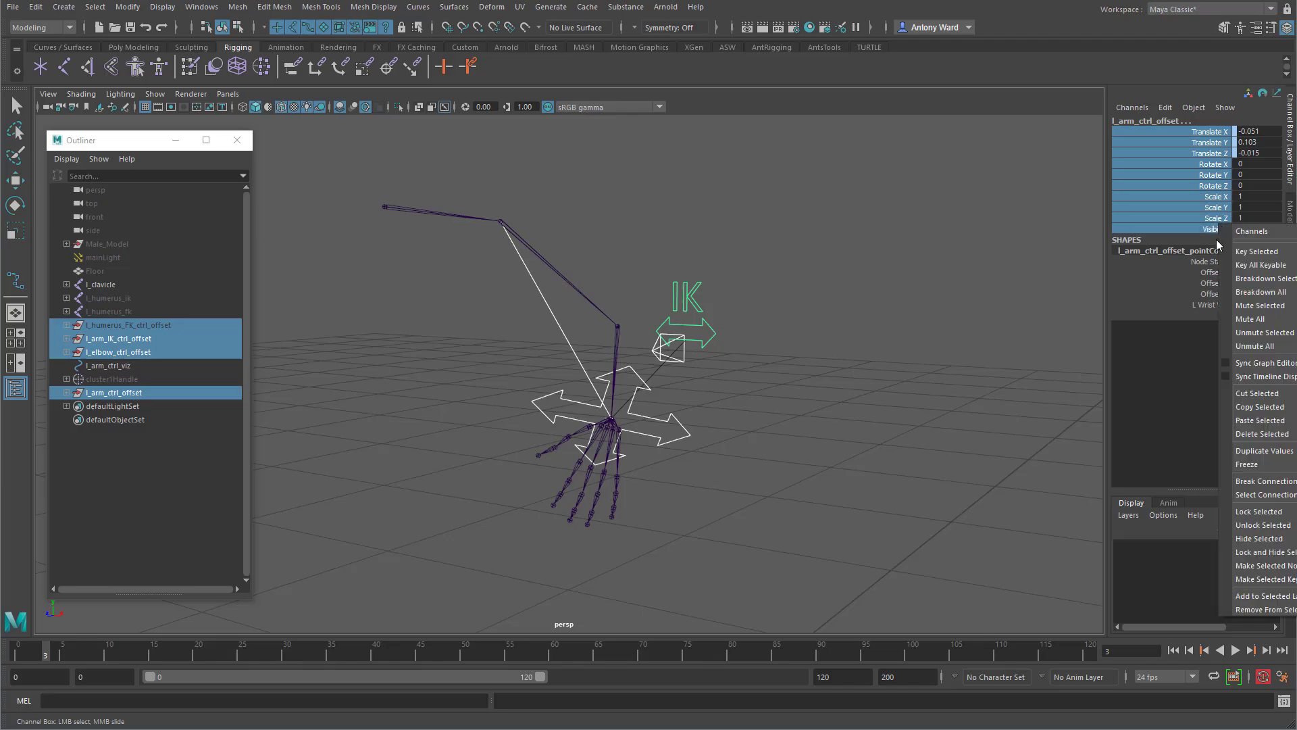
left_click(1258, 552)
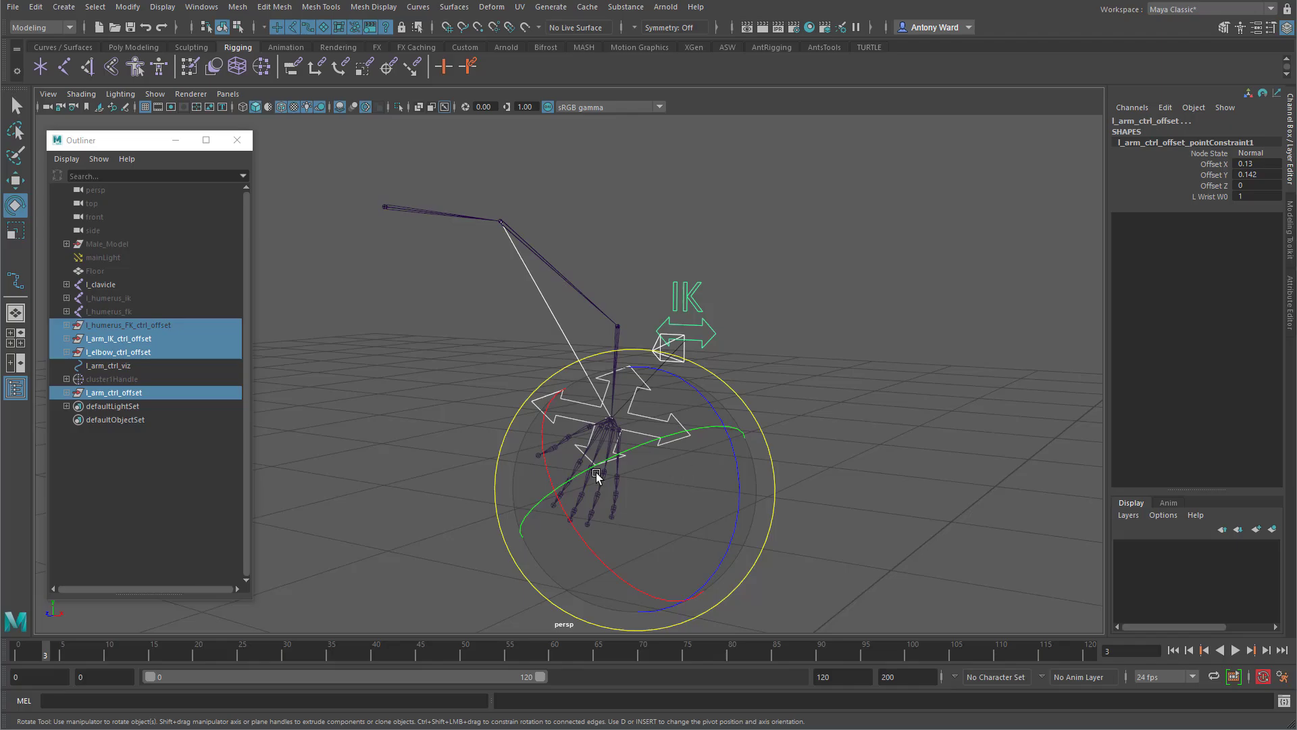
Check the remaining channels on l_arm_IK_ctrl_offset, l_humerus_FK_ctrl_offset and l_arm_IK_ctrl.
left_click(156, 339)
left_click(170, 325)
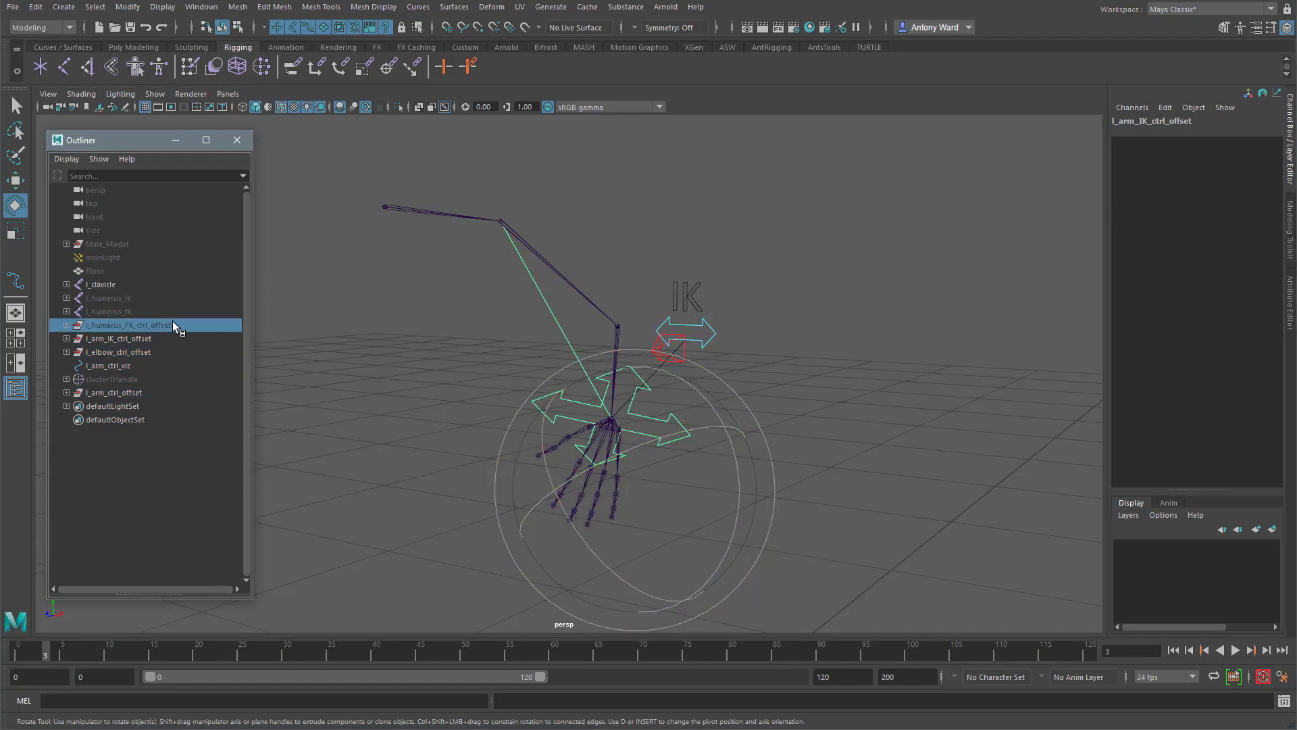
left_click(736, 450)
left_click(689, 433)
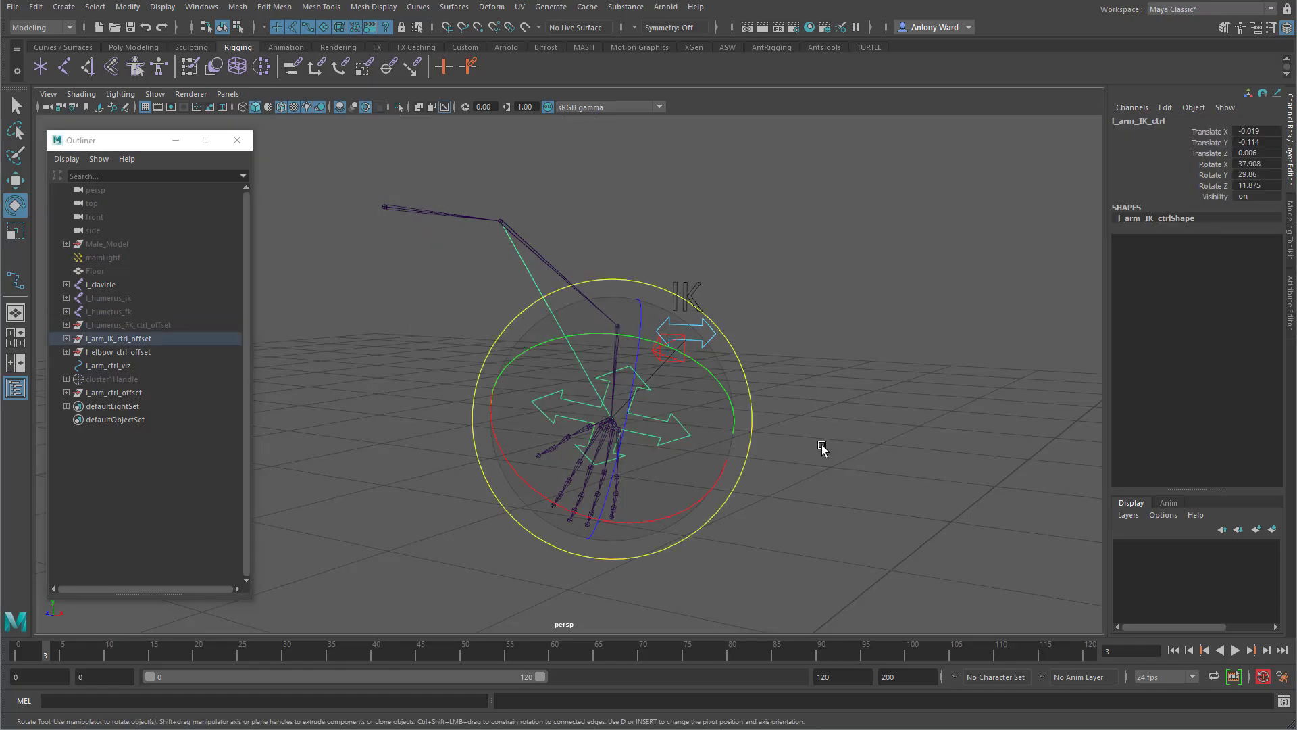
Reset all Translate and Rotate channels of l_arm_IK_ctrl to 0 and clear the selection.
left_click(1256, 131)
left_click(1255, 186, "shift")
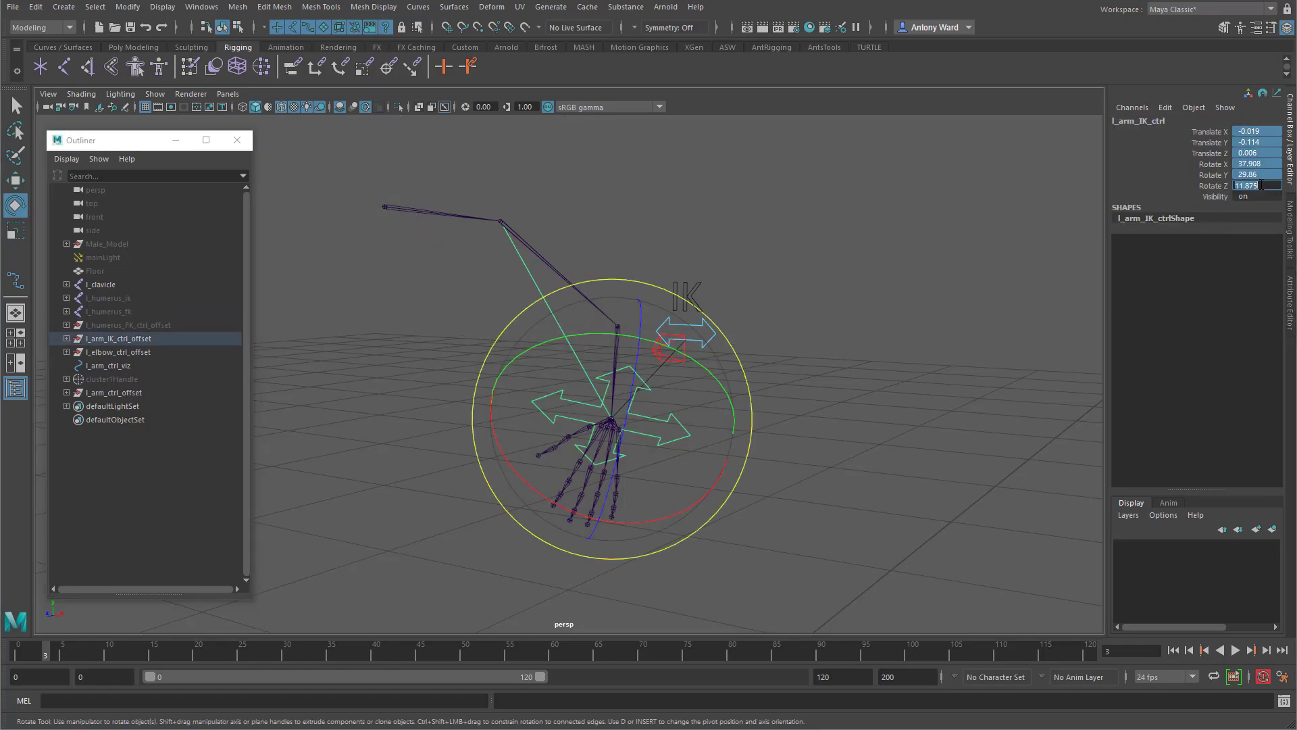
type("0")
key("Return")
left_click(772, 506)
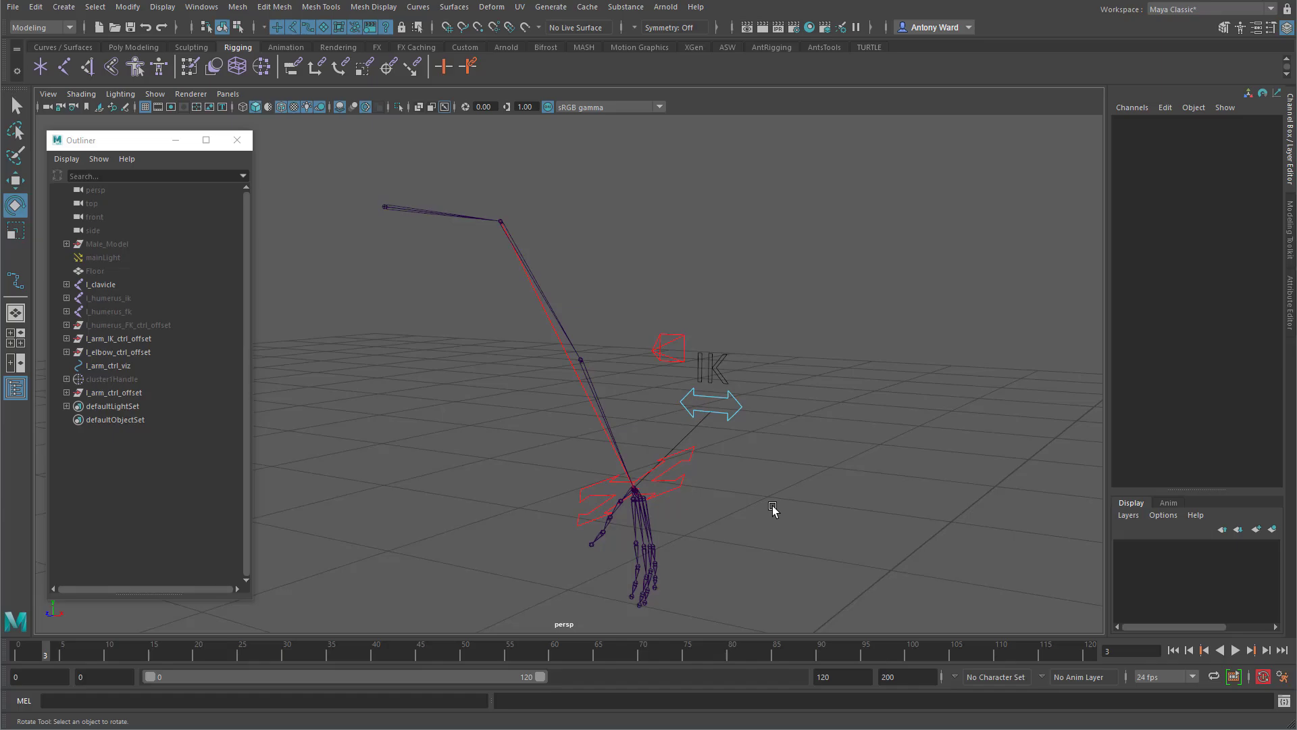
Switch the left arm to FK using the IK FK Switch attribute on l_arm_ctrl.
left_click(730, 408)
left_click(1217, 142)
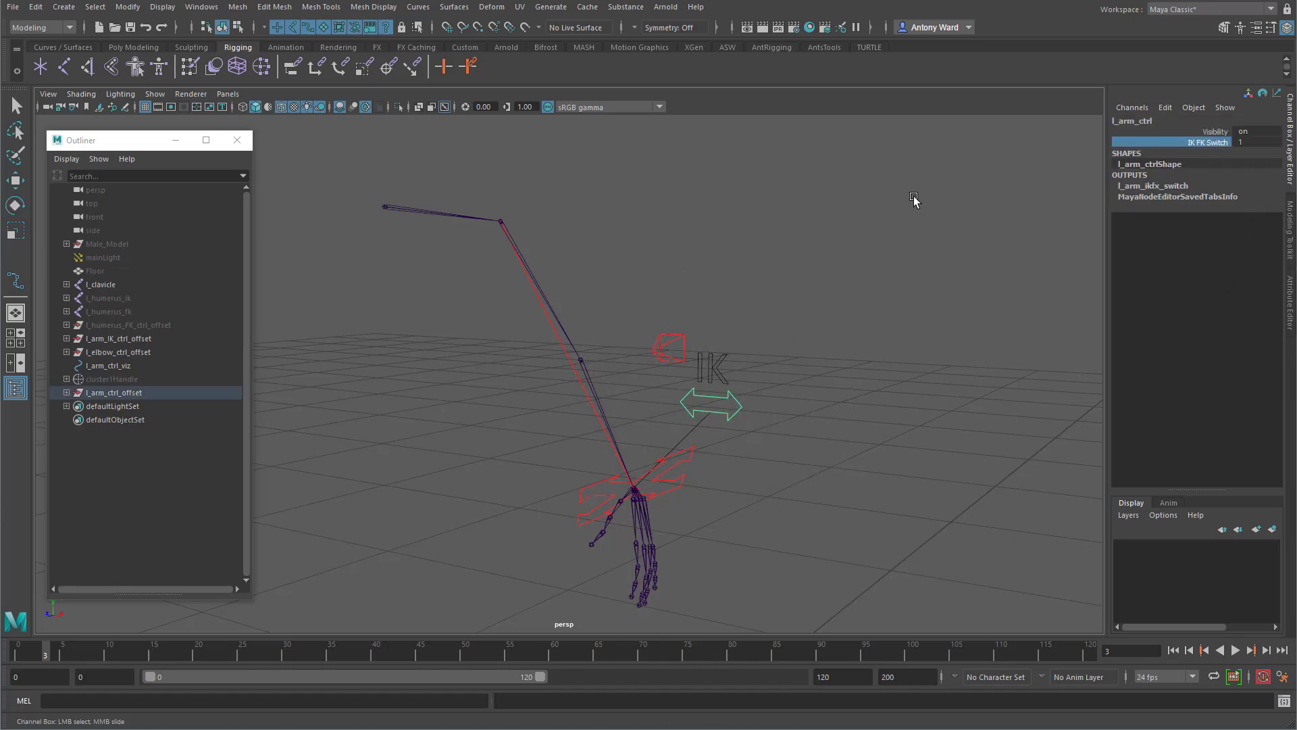
middle_click_drag(911, 196, 528, 197)
Set Rotate X, Y and Z to 0 on the humerus, elbow and wrist FK controls together.
left_click(530, 215)
key("e")
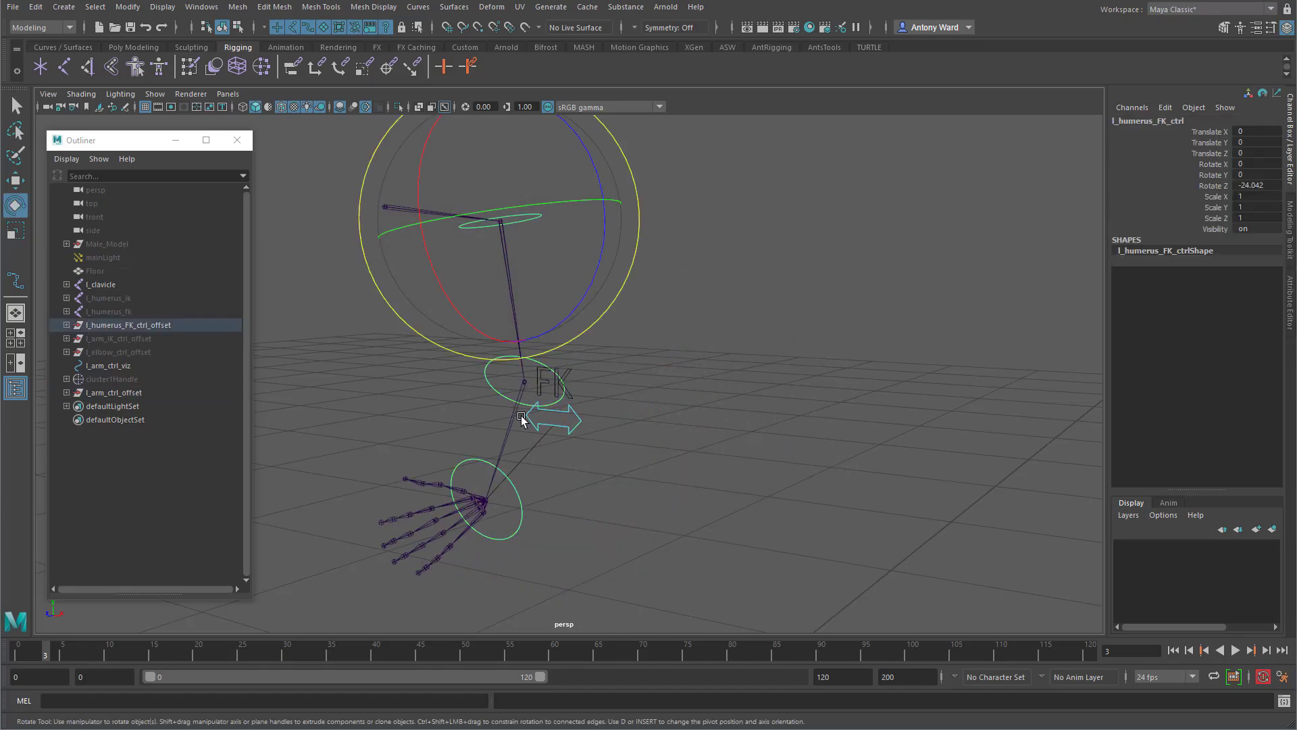
left_click(490, 384)
left_click_drag(506, 536, 503, 534)
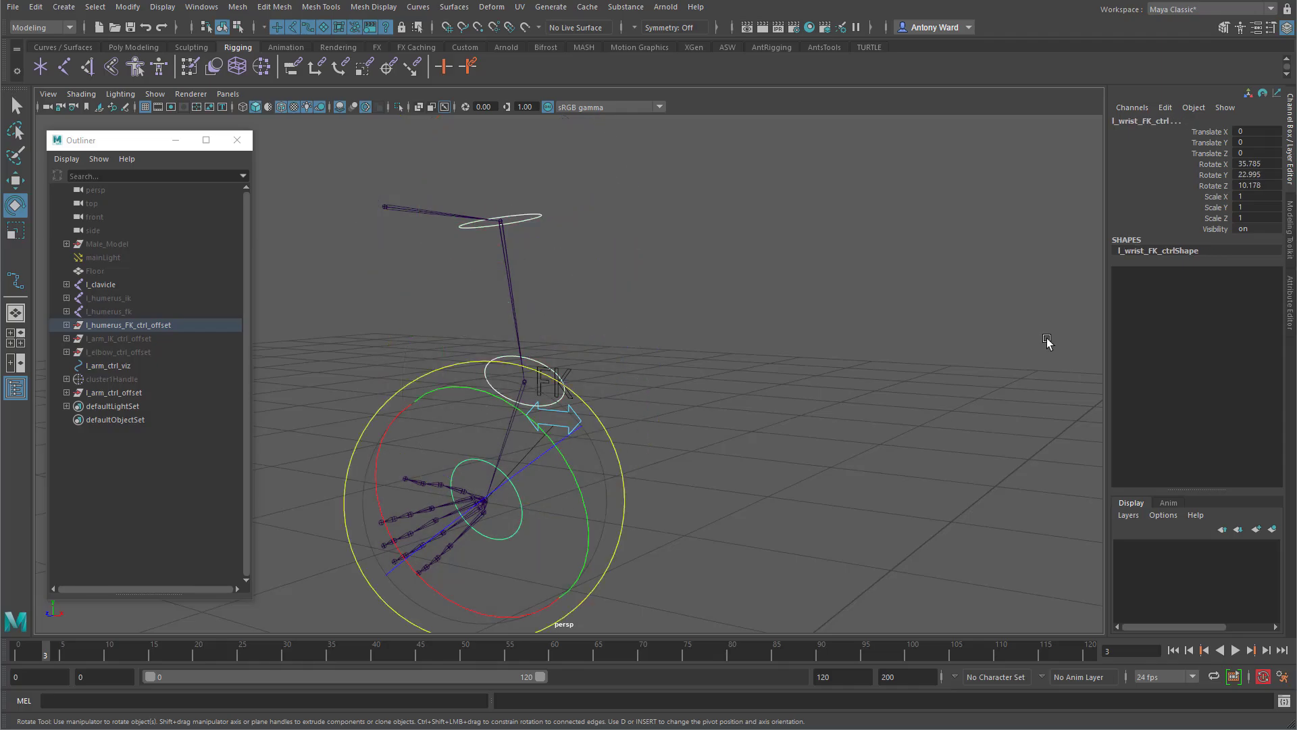
left_click_drag(1257, 164, 1260, 186)
left_click(1258, 185)
type("0")
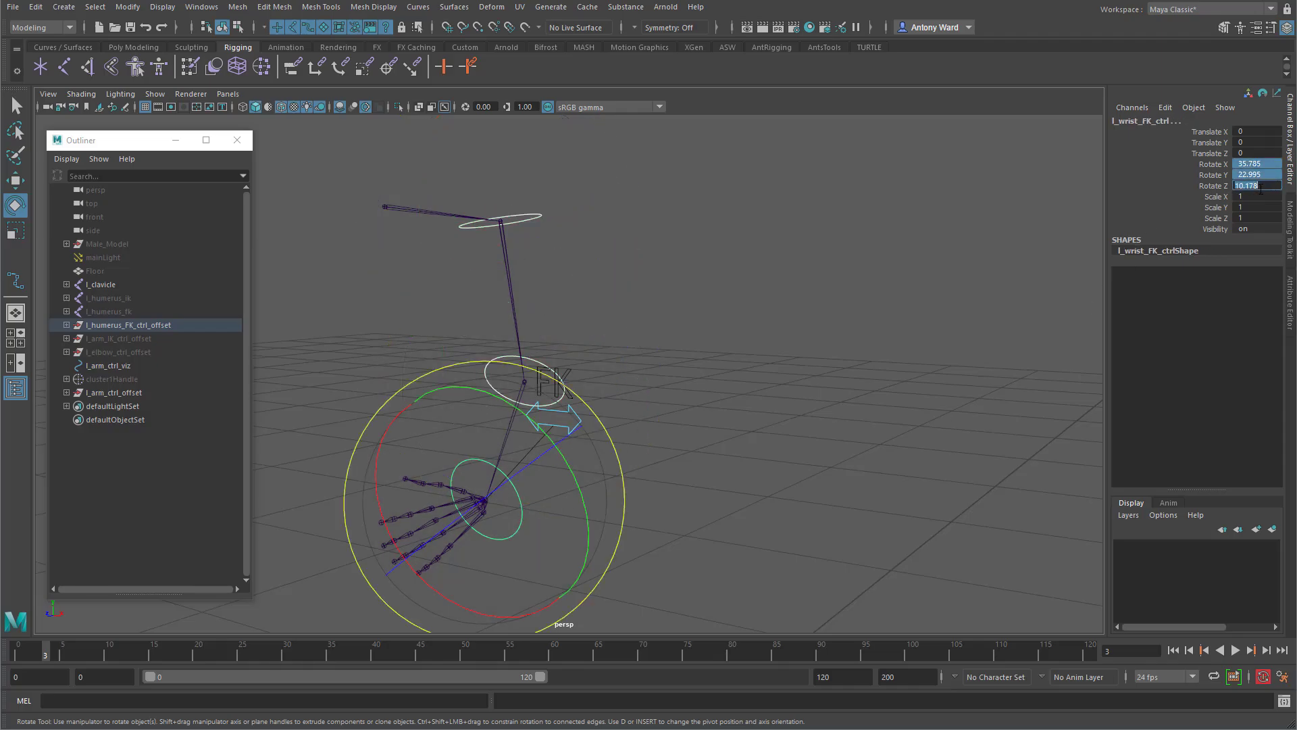
key("Return")
left_click_drag(841, 357, 741, 433, "alt")
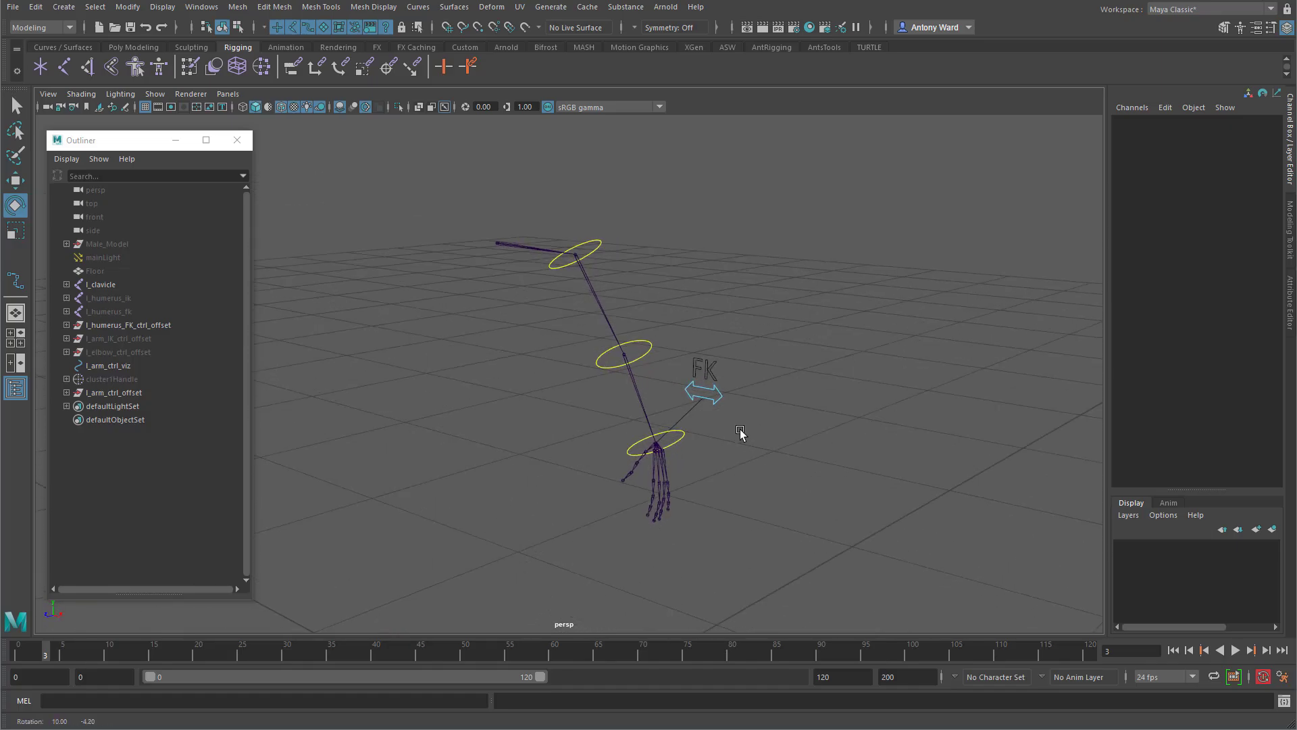
Unhide Male_Model so the body mesh shows with the arm rig, and clear the selection.
left_click(155, 94)
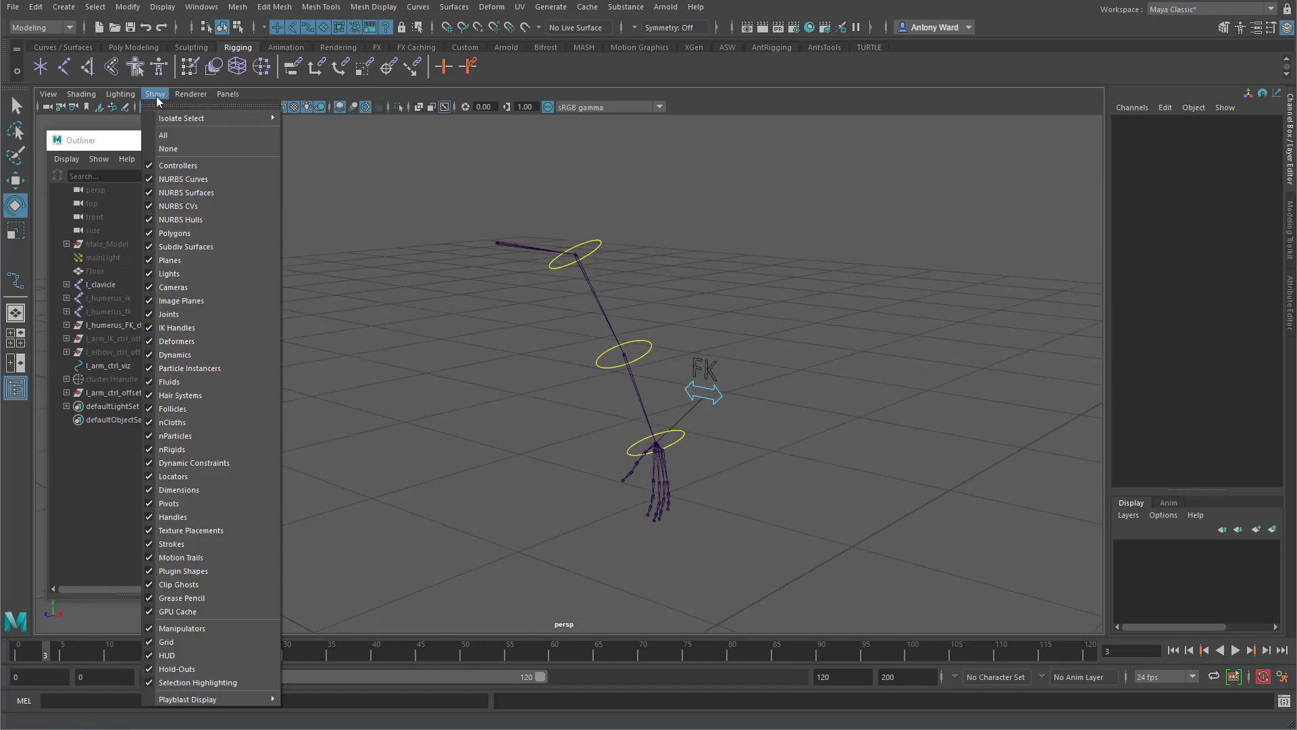
left_click(155, 95)
left_click(124, 244)
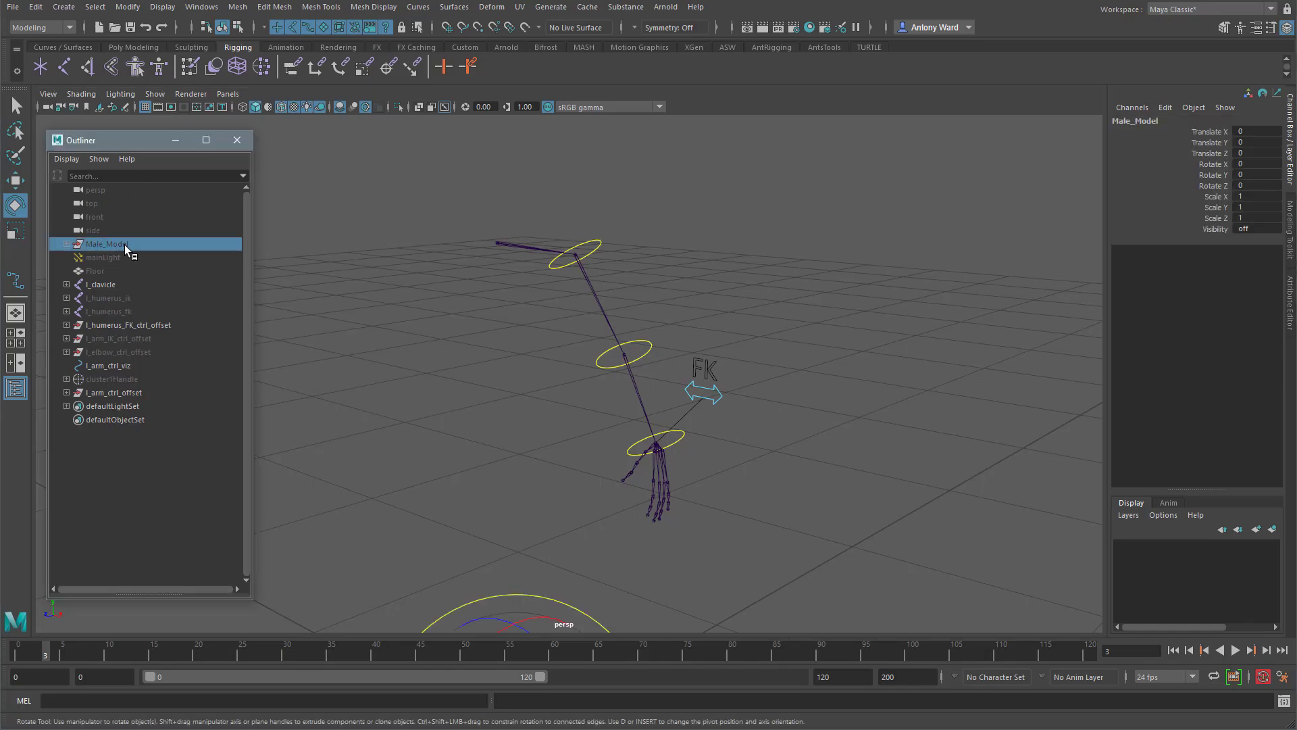
key("shift+h")
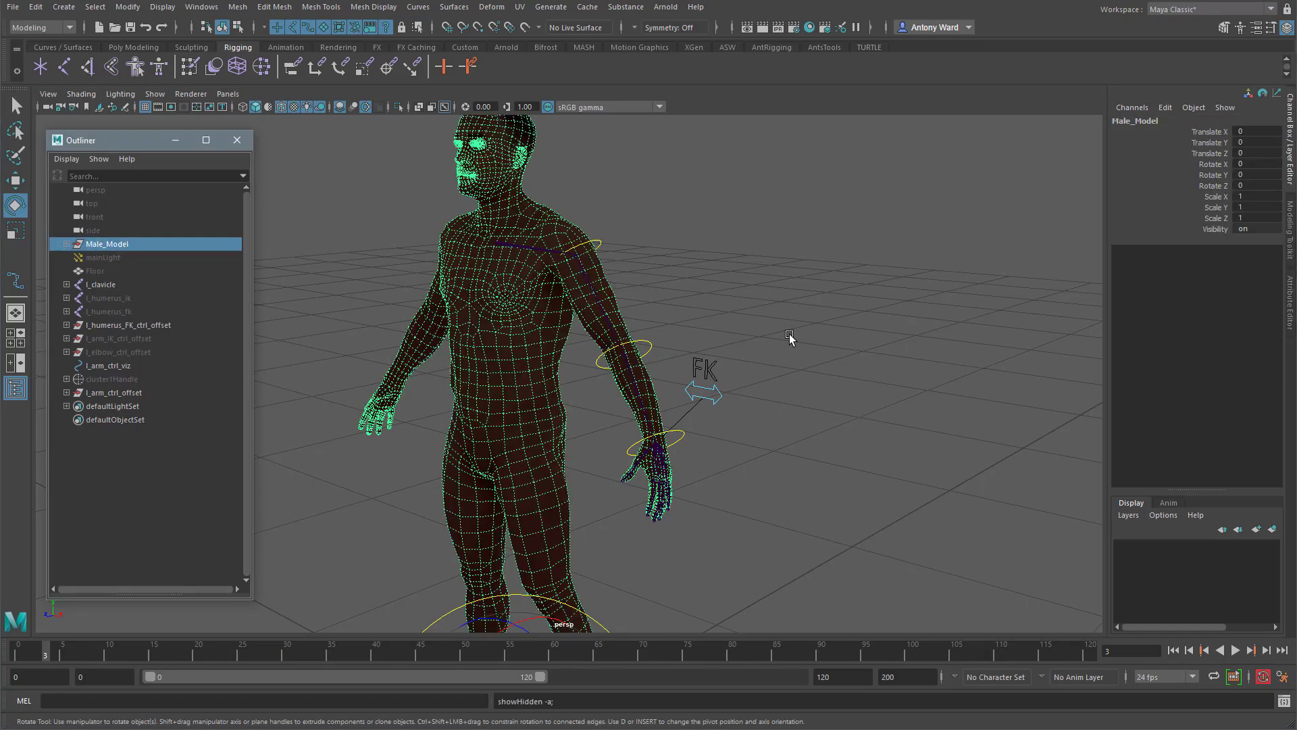
left_click_drag(779, 315, 809, 308, "alt")
left_click(813, 296)
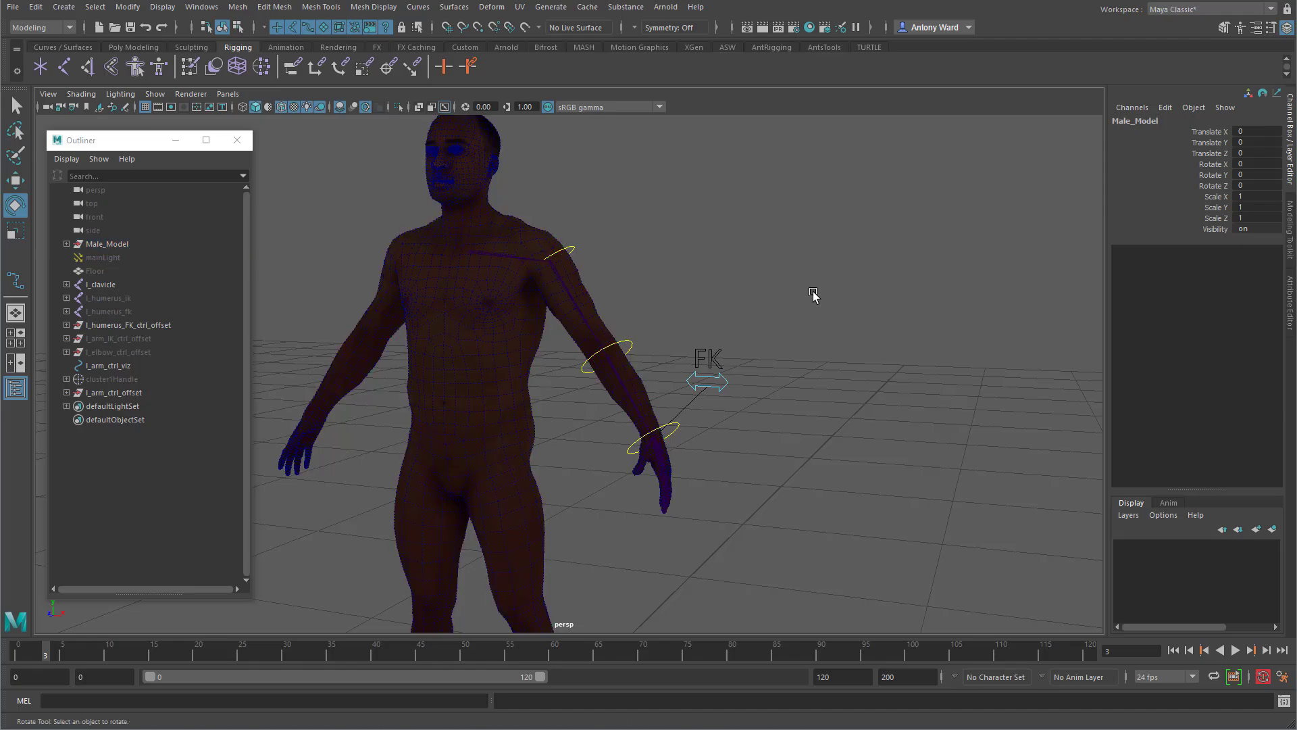
mouse_move(645, 346)
left_mouse_down("alt")
mouse_move(707, 347)
mouse_move(698, 327)
mouse_move(718, 331)
mouse_move(654, 339)
left_mouse_up("alt")
Unhide mainLight and Floor in the scene, and clear the selection.
left_click(127, 97)
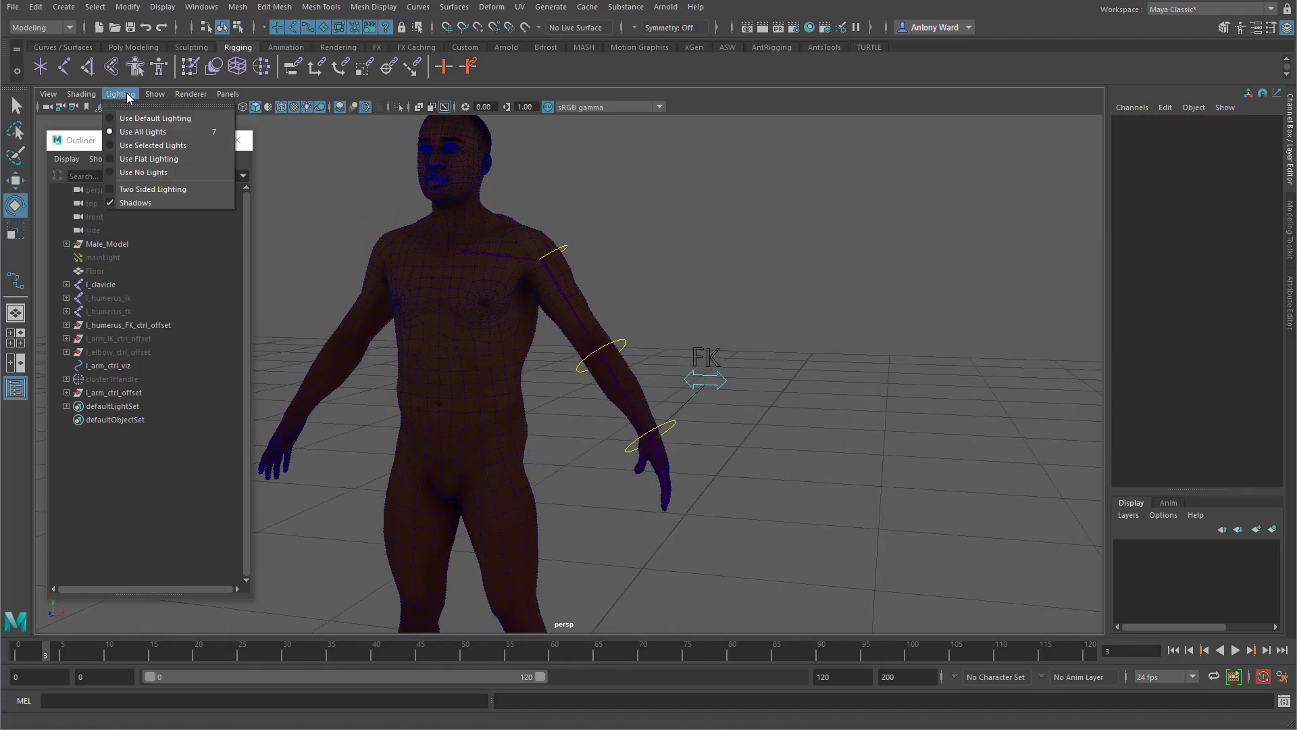
left_click(102, 260)
left_click(103, 261)
left_click(106, 270, "shift")
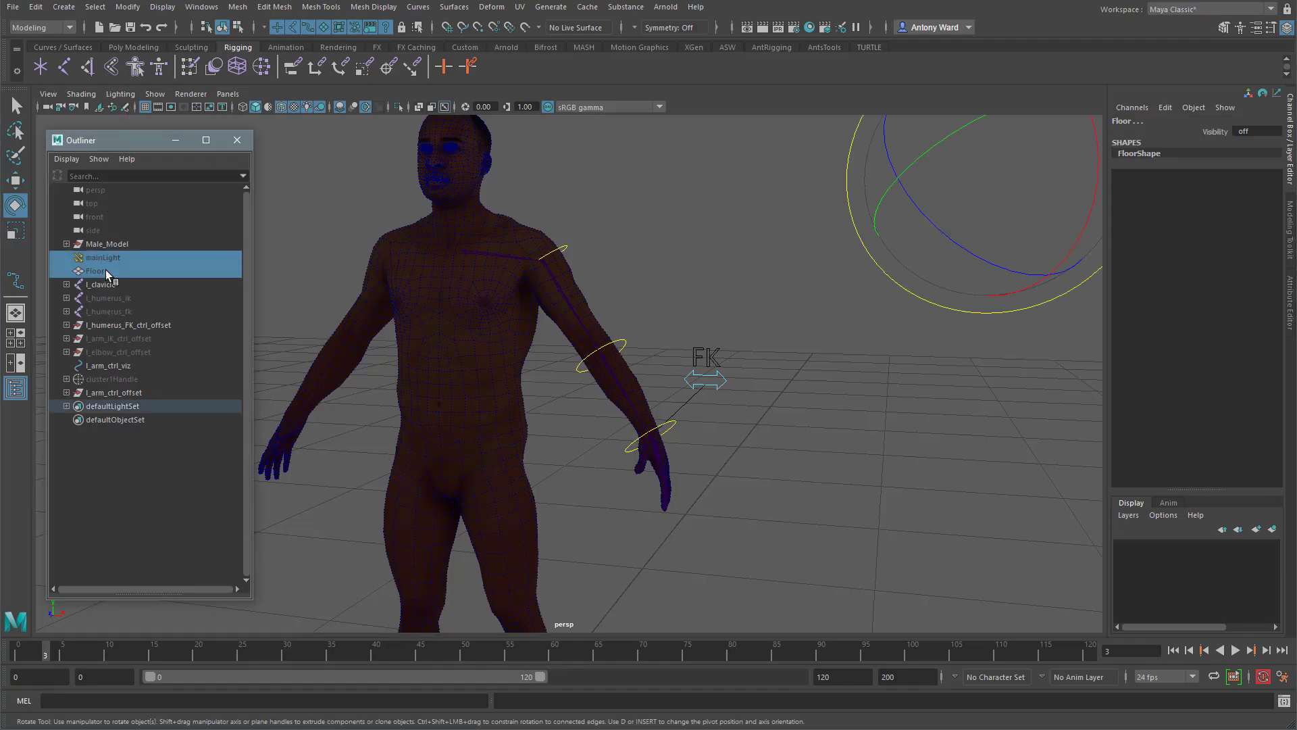
key("shift+h")
left_click(669, 225)
mouse_move(618, 333)
left_mouse_down("alt")
mouse_move(651, 336)
mouse_move(625, 335)
left_mouse_up("alt")
Turn off Wireframe on Shaded and set the viewport lighting to Use Default Lighting.
left_click(84, 94)
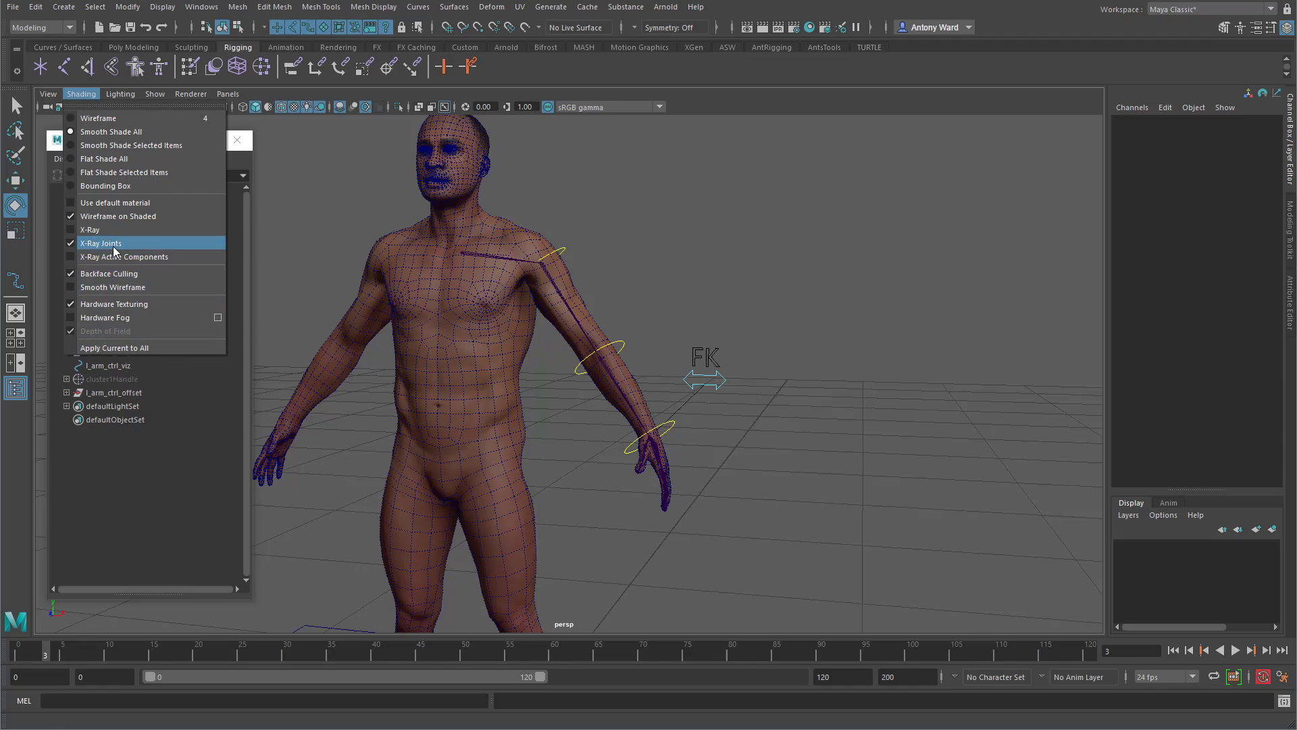
left_click(115, 212)
left_click_drag(797, 453, 656, 436, "alt")
right_click_drag(655, 436, 829, 443, "alt")
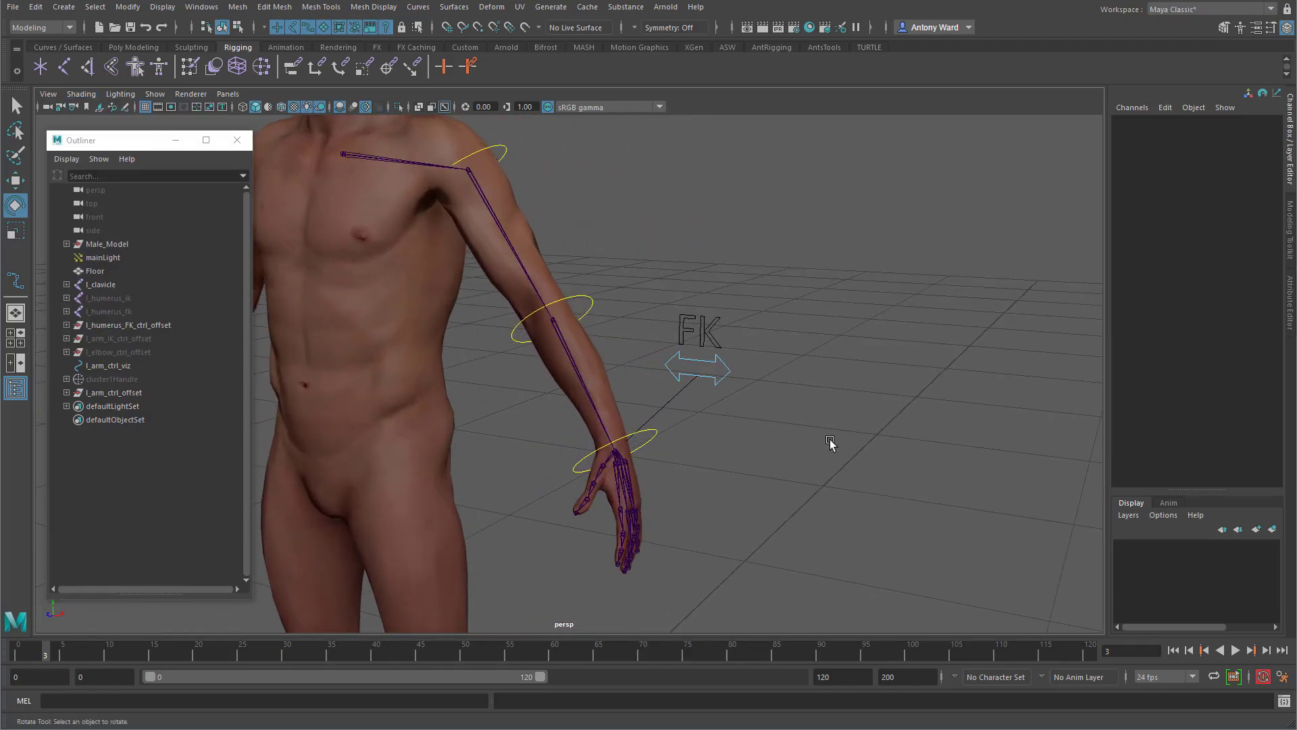
left_click_drag(829, 442, 640, 472, "alt")
left_click(120, 94)
left_click(128, 118)
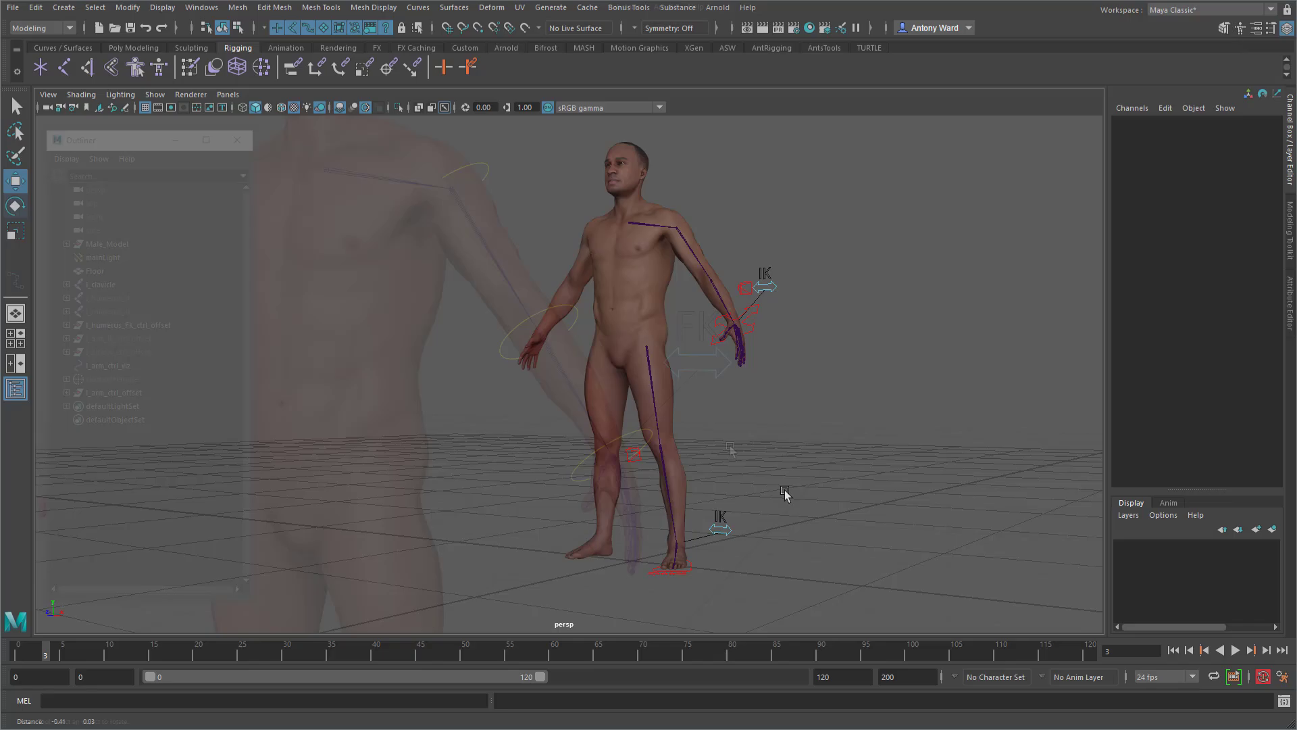
Pose the left arm by moving l_arm_IK_ctrl to about -0.145, -0.128, -0.028 and rotating it to about 19.7, -1.6, 16.3.
right_click_drag(782, 452, 862, 479, "alt")
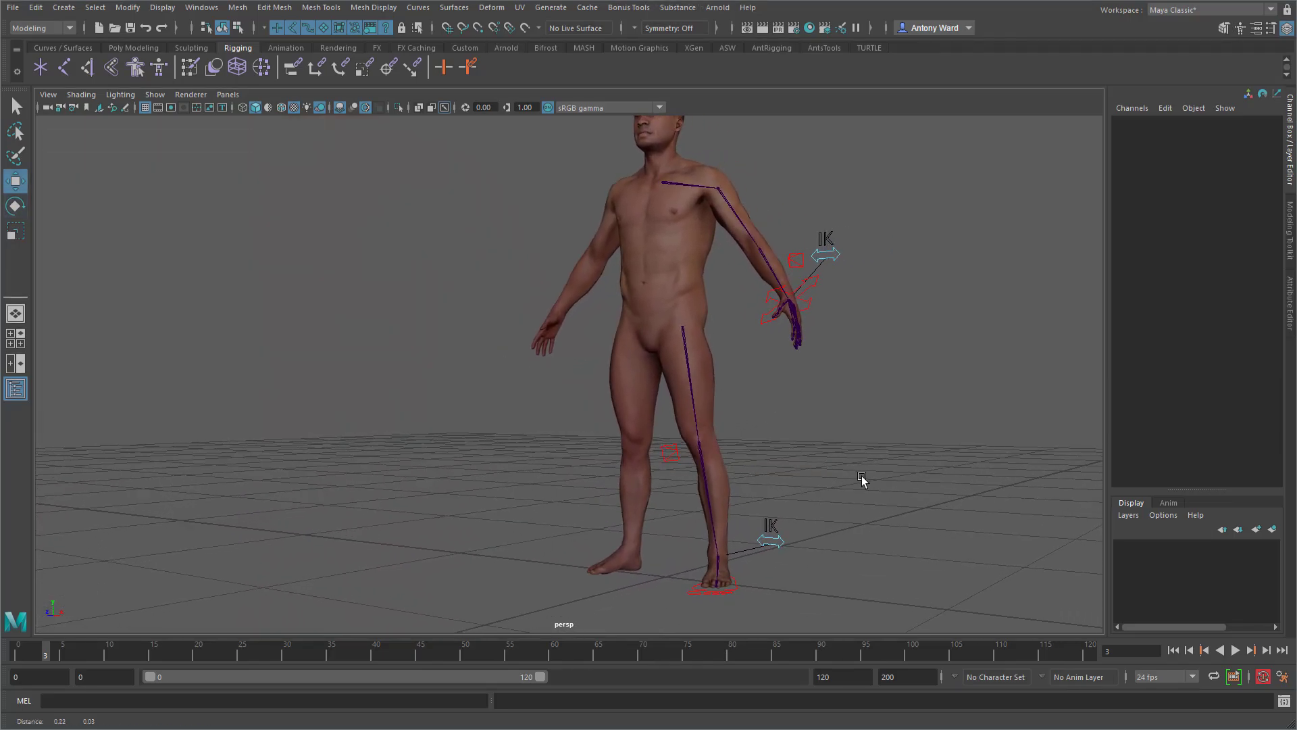
middle_click_drag(862, 478, 811, 460, "alt")
right_click_drag(811, 460, 913, 449, "alt")
left_click_drag(912, 448, 845, 467, "alt")
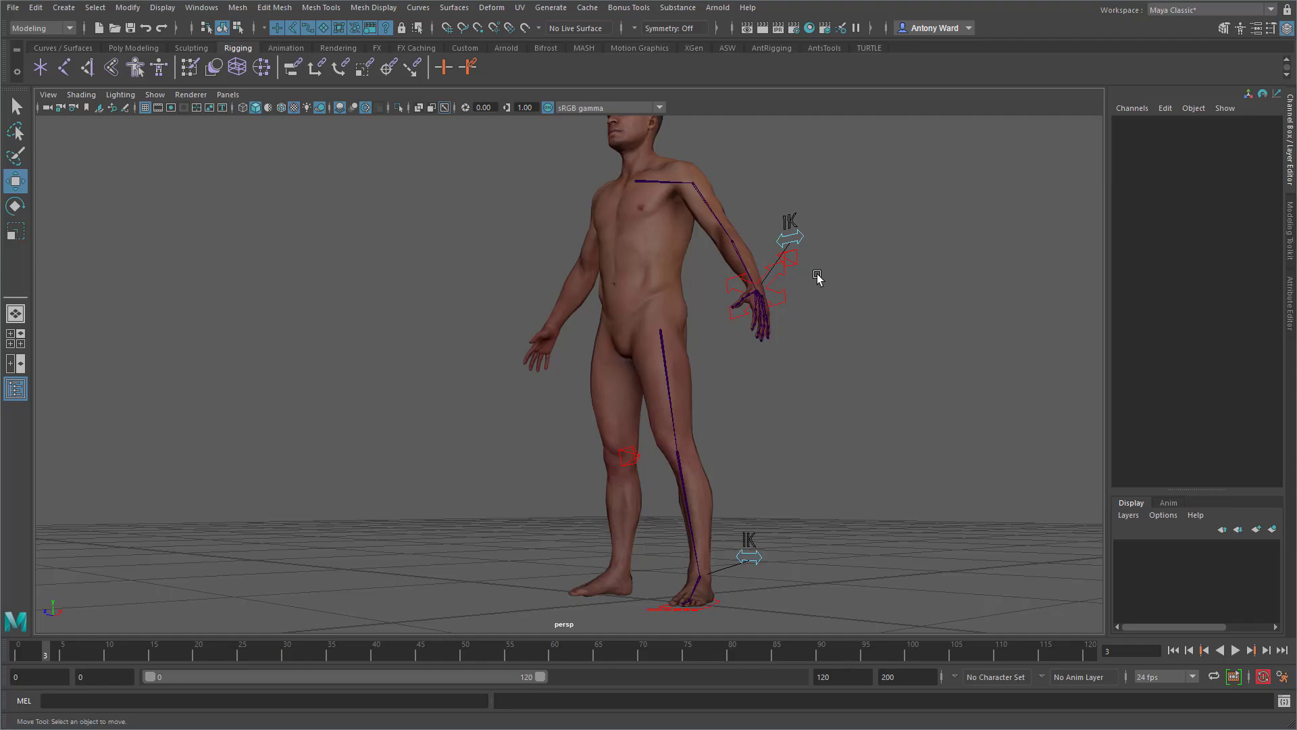
left_click(786, 295)
left_click_drag(786, 295, 786, 254)
left_click_drag(786, 253, 703, 354, "alt")
right_click_drag(703, 355, 944, 347, "alt")
left_click_drag(944, 347, 857, 405, "alt")
left_click_drag(777, 404, 761, 317)
key("e")
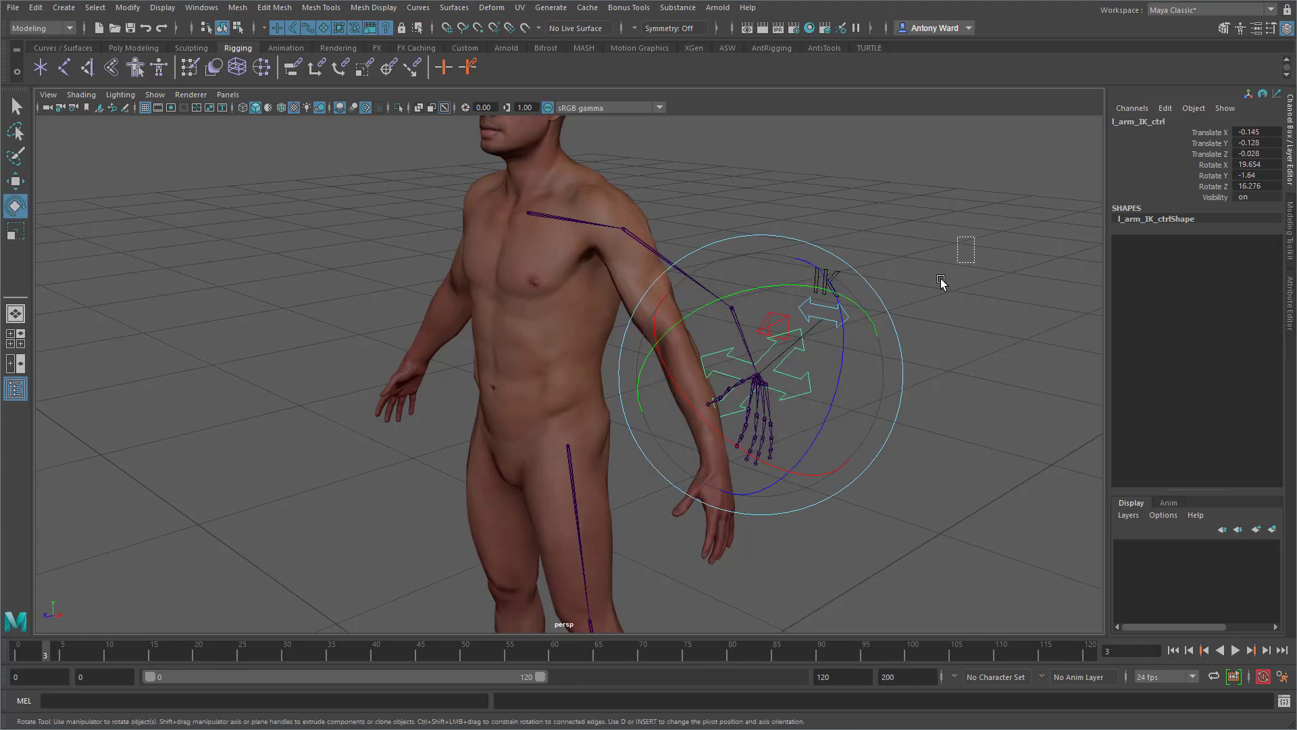
Scrub the IK FK Switch on l_arm_ctrl to test the arm blend, ending at 1.
left_click(881, 308)
left_click(848, 318)
left_click(1207, 142)
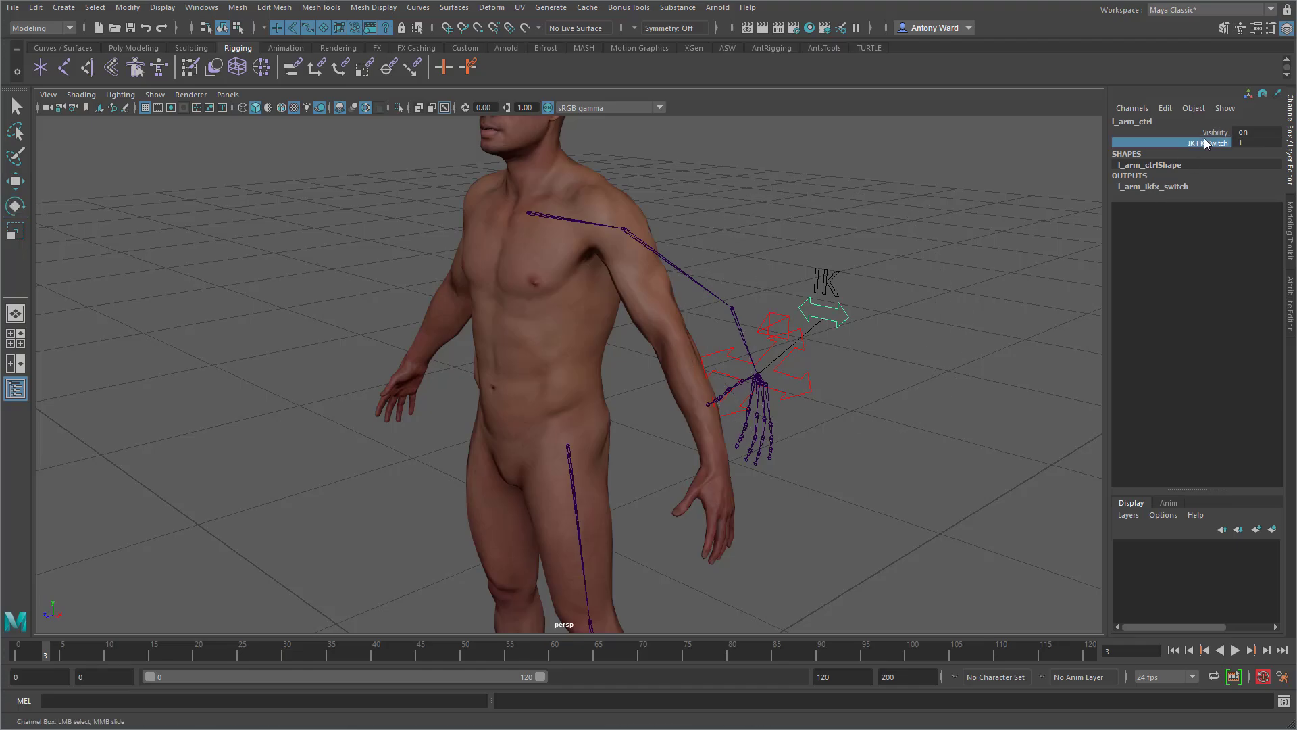
middle_click_drag(898, 215, 900, 208)
Pose the left leg by raising the foot IK control backwards off the floor and rotating it toes down.
middle_click_drag(769, 517, 633, 268, "alt")
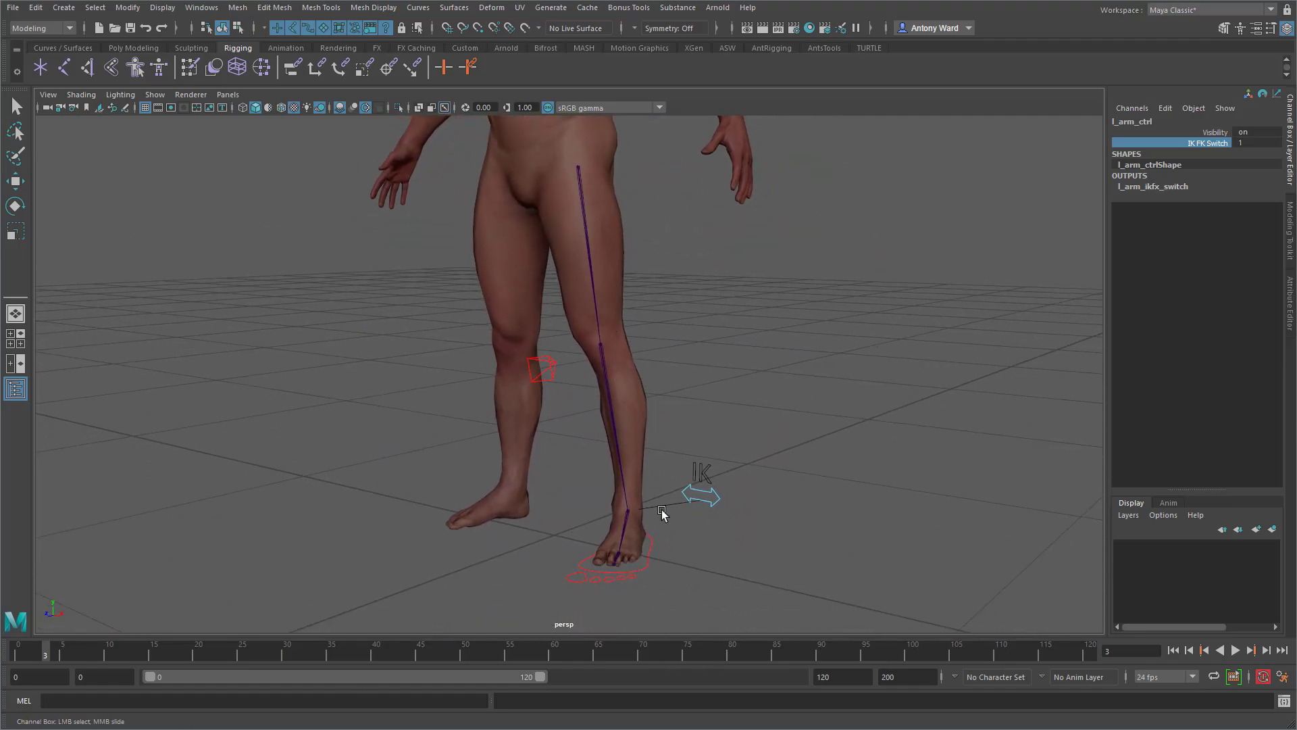
left_click(647, 558)
key("w")
left_click_drag(636, 522, 733, 406, "alt")
key("e")
left_click_drag(682, 368, 672, 420)
Move l_knee_ctrl along X toward the left leg to redirect the knee, and clear the selection.
left_click(524, 381)
key("w")
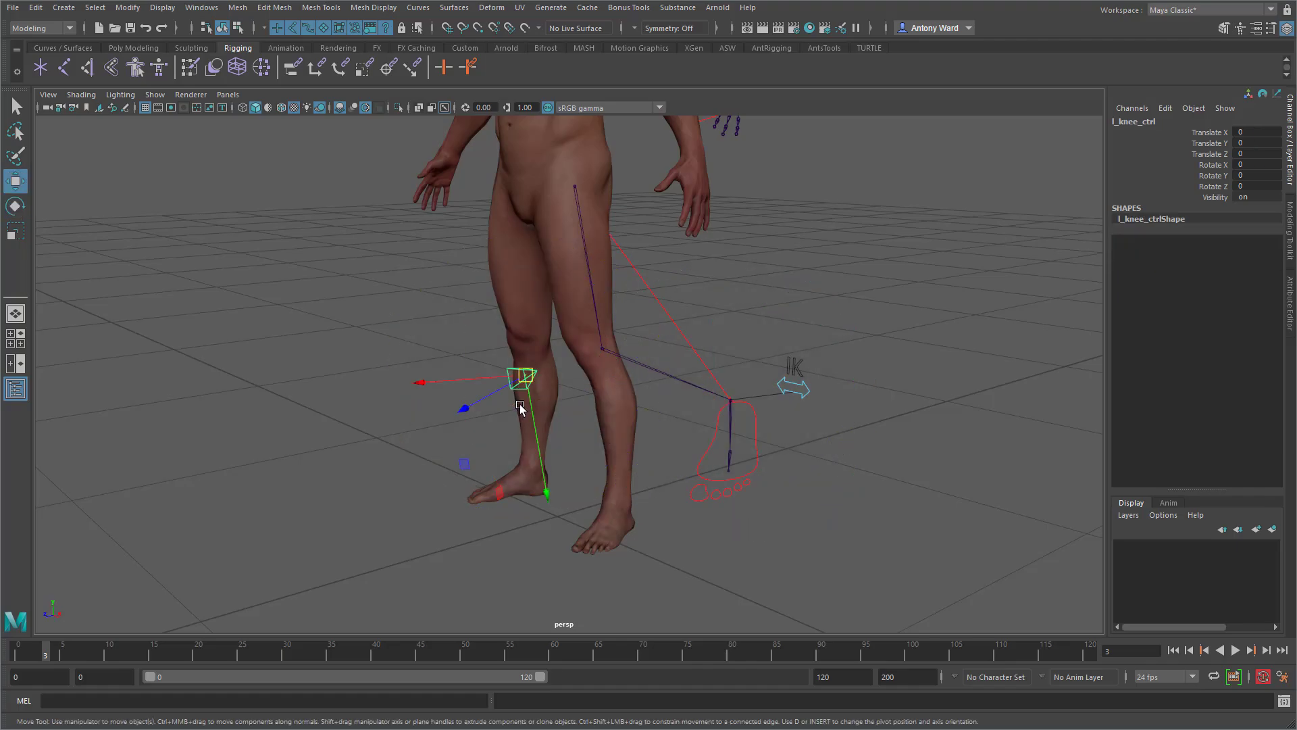
left_click_drag(453, 379, 541, 373)
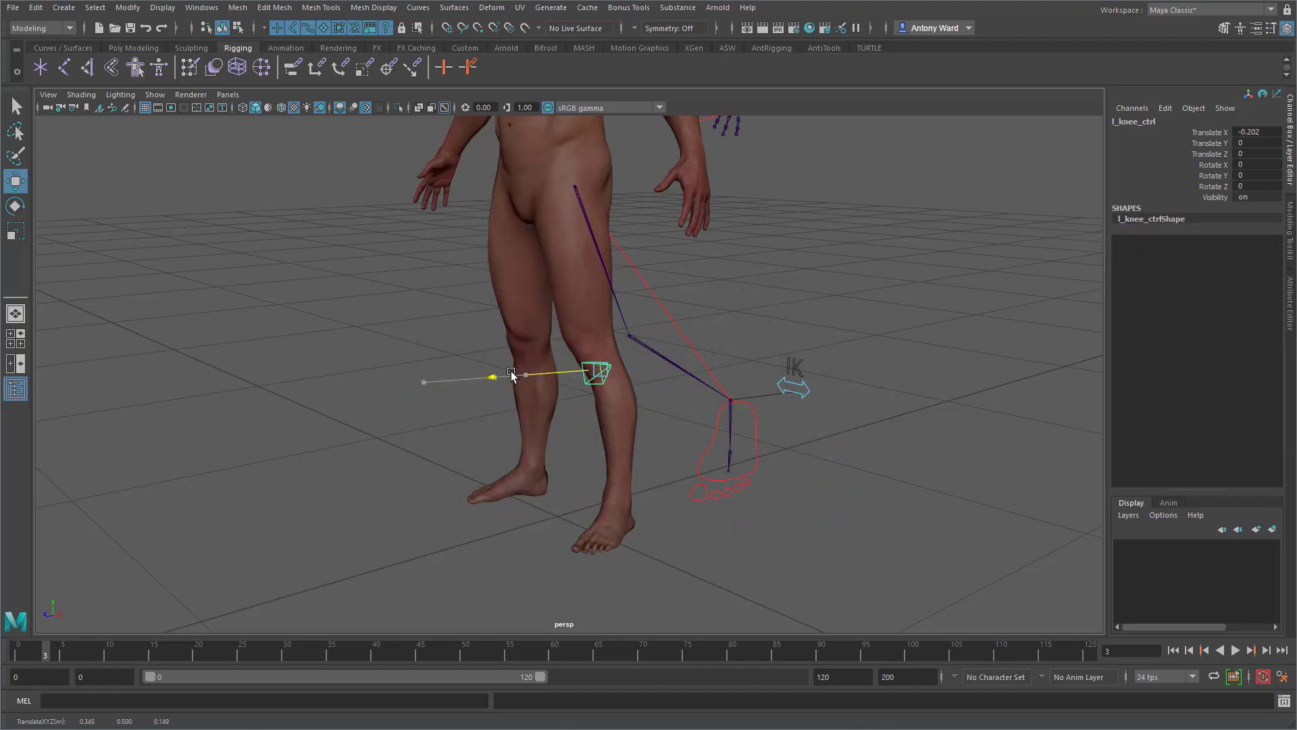
left_click(813, 397)
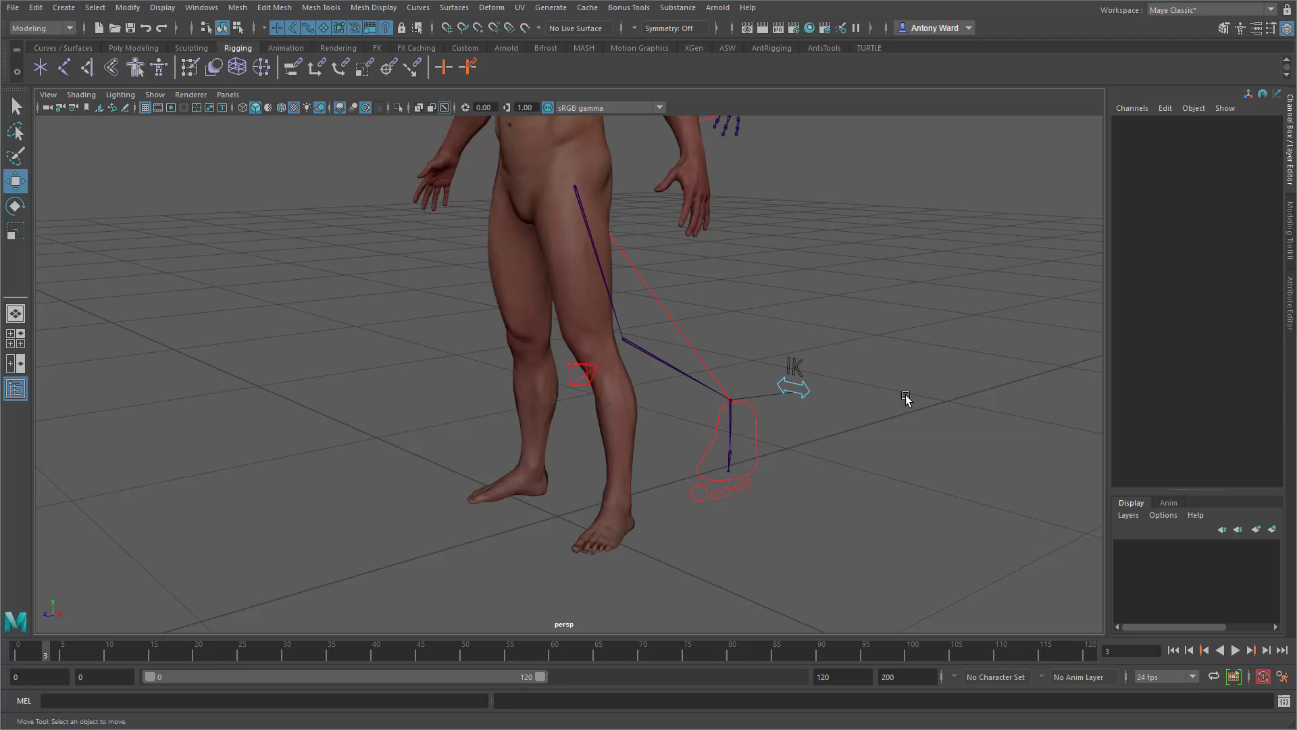
Scrub the IK FK Switch on l_leg_ctrl to test the leg blend, ending at 1.
left_click_drag(806, 401, 806, 403)
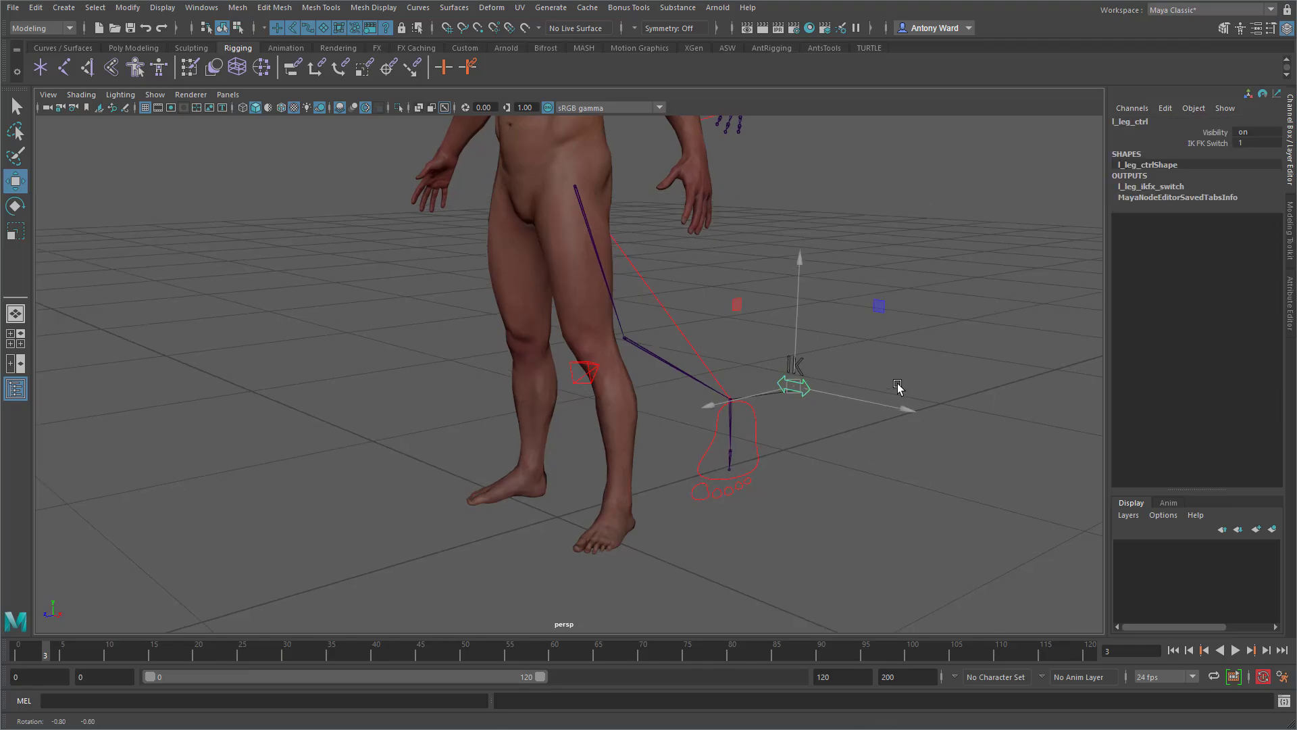
left_click(1216, 144)
mouse_move(881, 266)
middle_mouse_down()
mouse_move(867, 262)
mouse_move(883, 262)
middle_mouse_up()
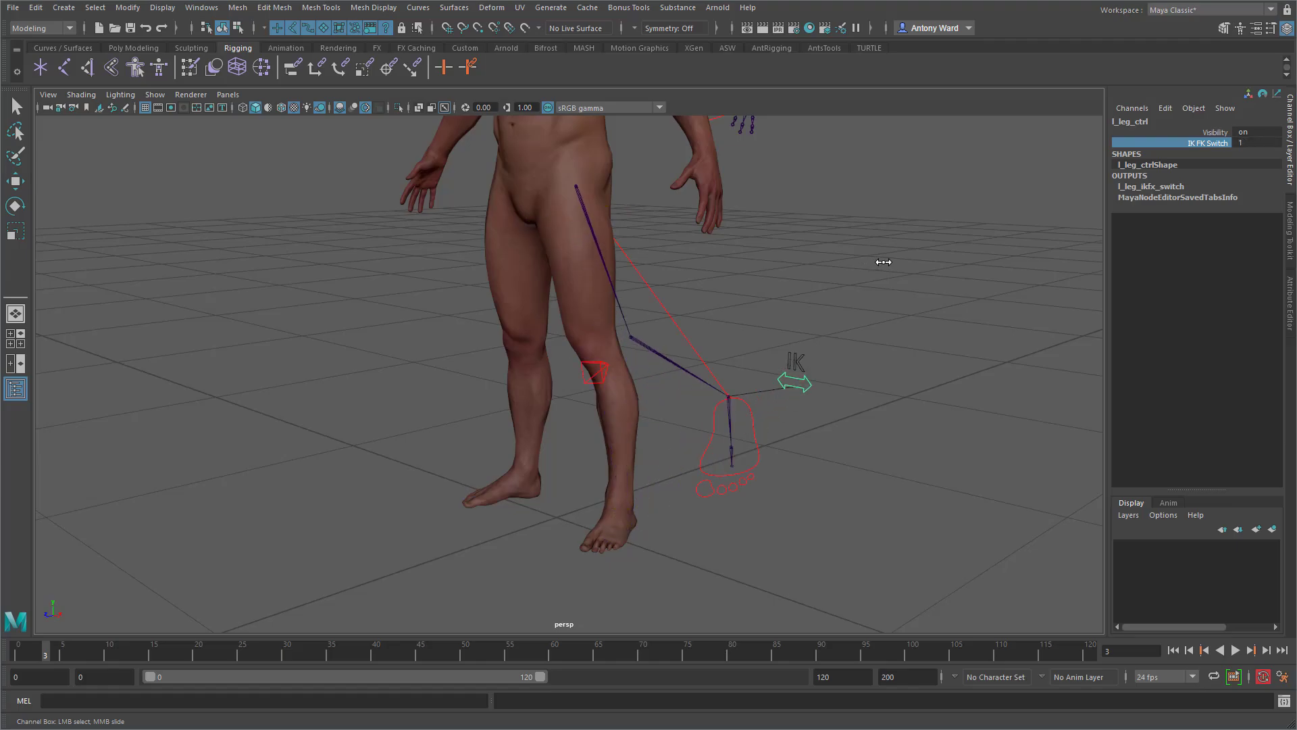
Hide the male body mesh so only the arm and leg rigs remain in view.
left_click(517, 311)
key("w")
key("ctrl+h")
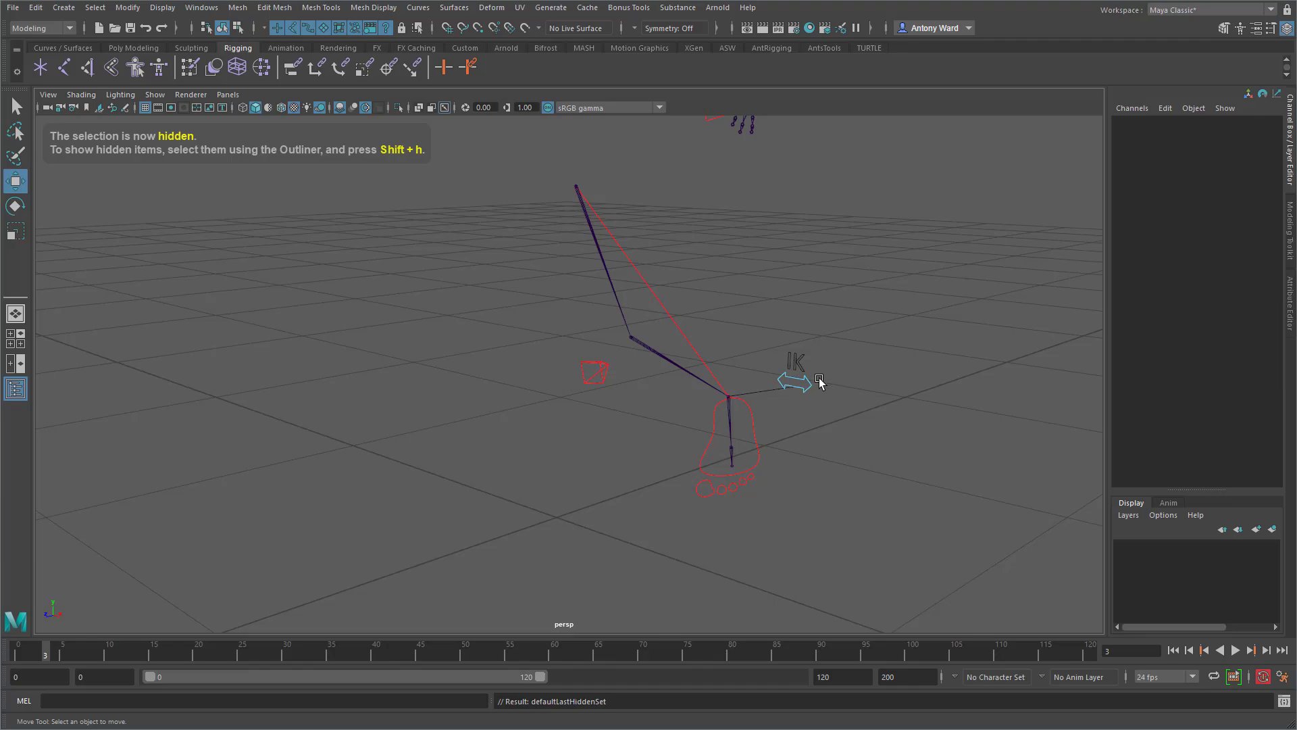
Switch the left leg to FK by setting IK FK Switch on l_leg_ctrl to 0.
left_click(810, 384)
left_click(1208, 144)
middle_click_drag(841, 266, 844, 271)
Pose the FK leg by rotating the knee control l_tibia_FK_ctrl to bend the lower leg backwards, and clear the selection.
left_click(542, 215)
key("e")
left_click_drag(552, 270, 577, 217)
left_click(593, 370)
left_click(579, 345)
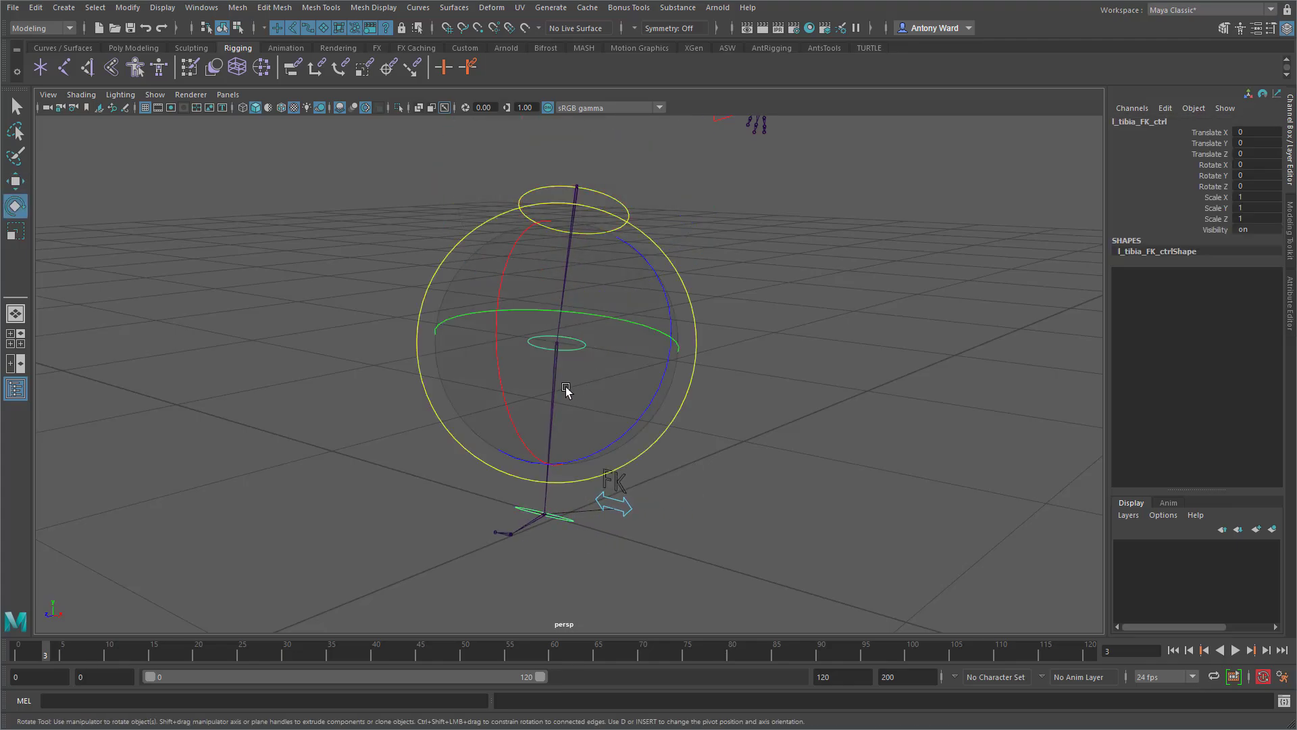
left_click_drag(498, 371, 602, 499)
left_click(602, 488)
left_click(883, 463)
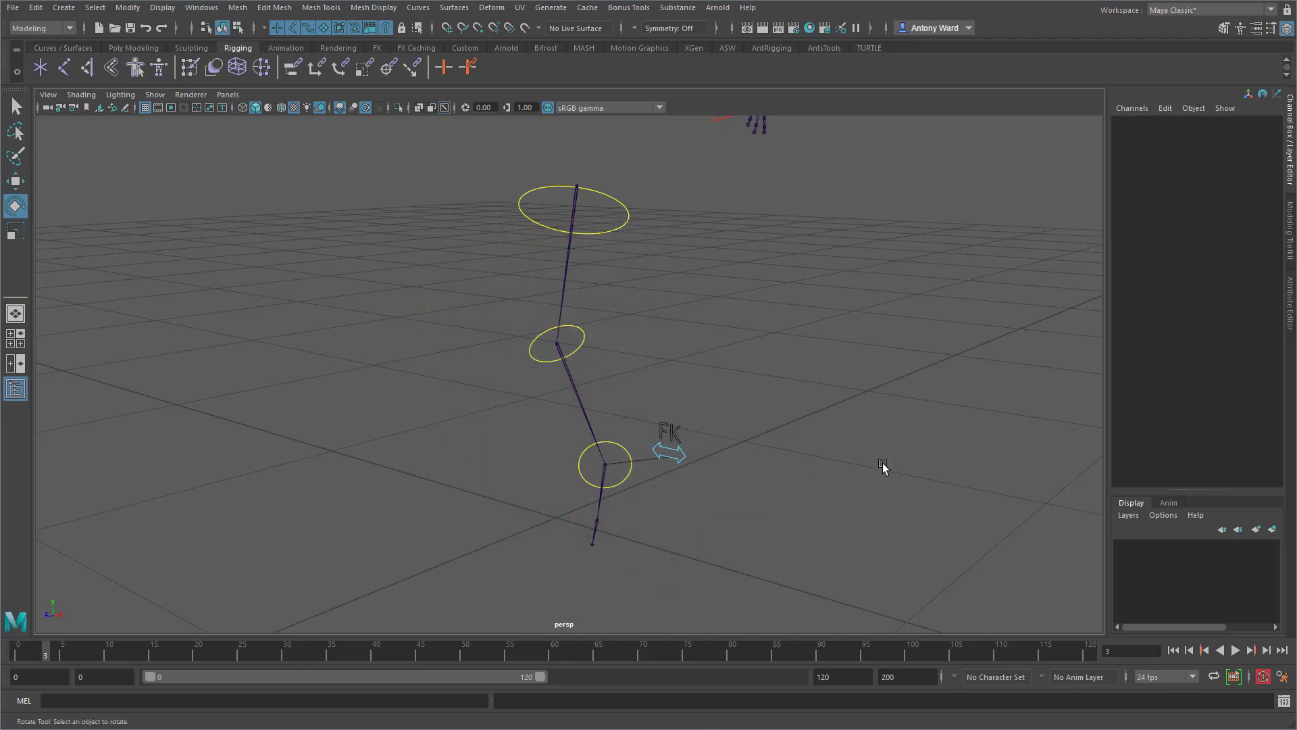
Switch the left leg back to IK by setting IK FK Switch on l_leg_ctrl to 1.
left_click(689, 451)
left_click(1186, 143)
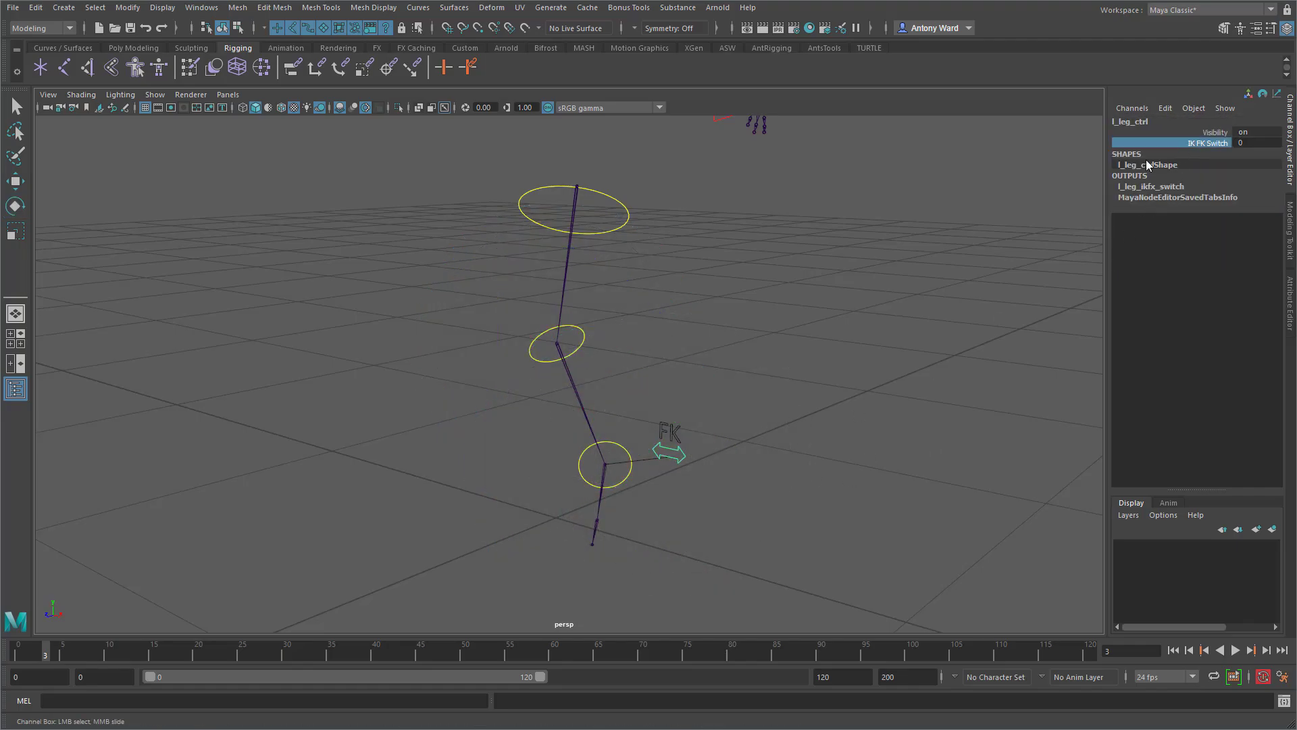
middle_click_drag(942, 196, 921, 313)
right_click_drag(920, 312, 805, 324, "alt")
left_click_drag(806, 324, 788, 327, "alt")
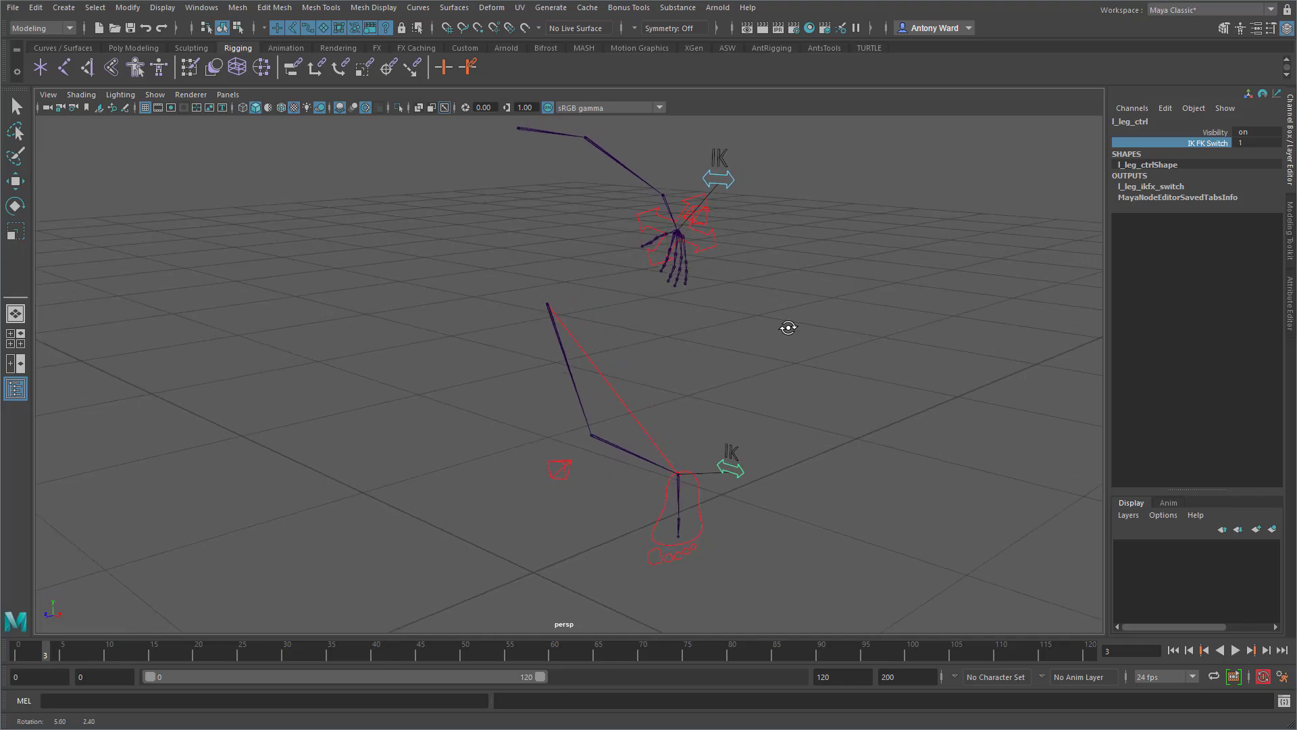
right_click_drag(788, 327, 724, 344, "alt")
middle_click_drag(778, 329, 767, 329)
Switch the left arm to FK by setting IK FK Switch on l_arm_ctrl to 0.
left_click(710, 207)
key("e")
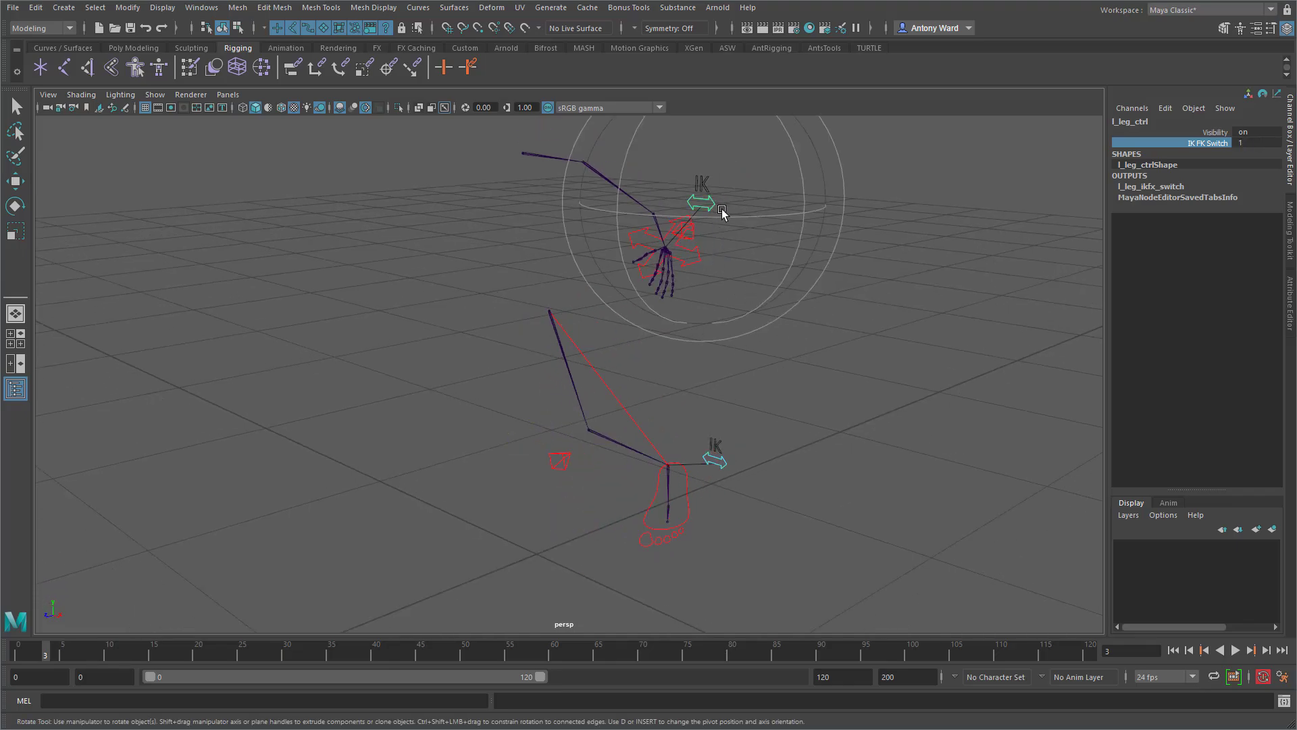
left_click(1201, 144)
middle_click_drag(919, 249, 888, 243)
left_click_drag(889, 243, 825, 281, "alt")
middle_click_drag(825, 281, 832, 251, "alt")
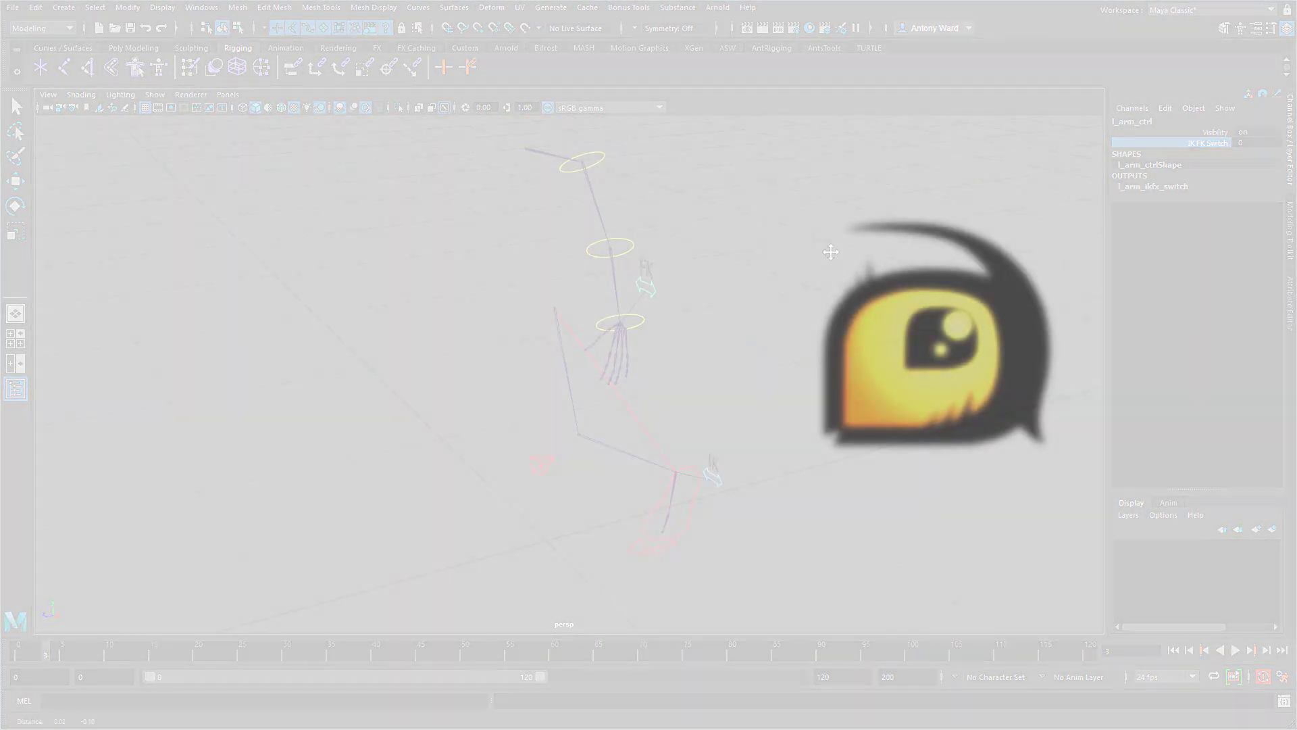